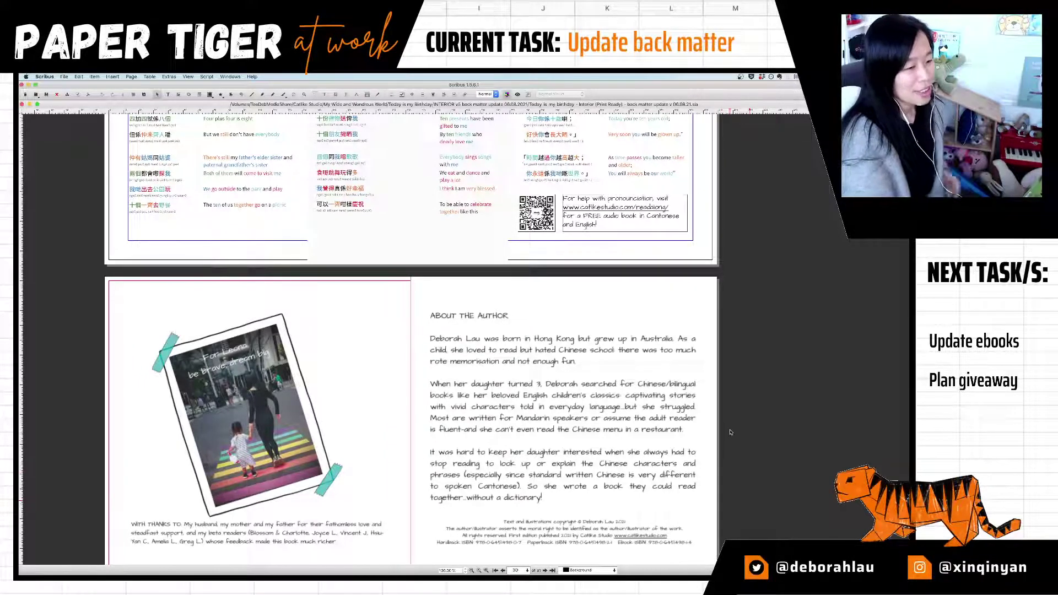
# Step: Select the image frame holding the dedication photo opposite the About the Author page and open its Get Image file picker
pyautogui.click(582, 409)
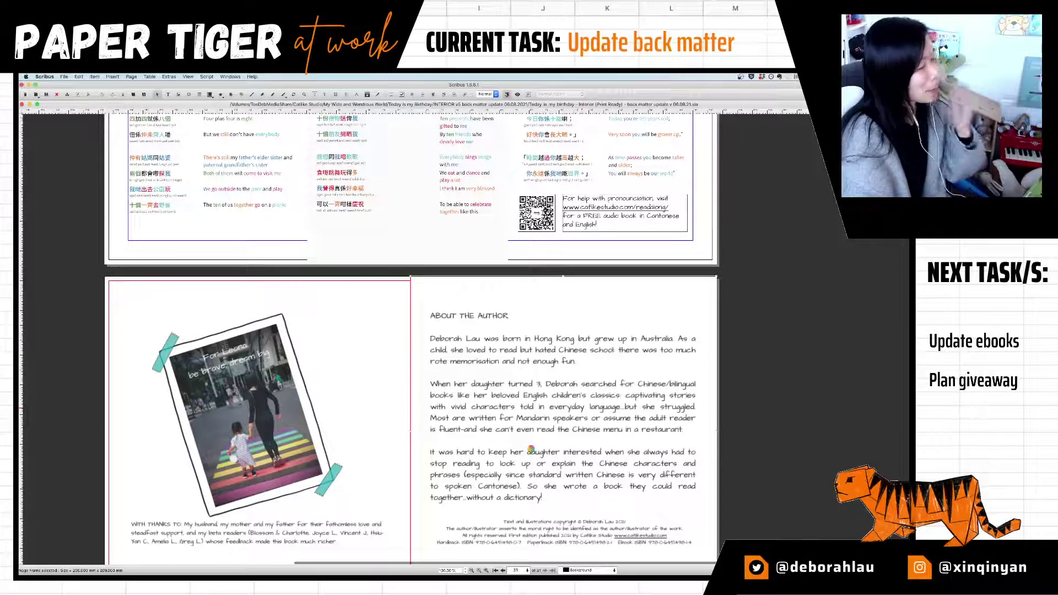
pyautogui.click(274, 362)
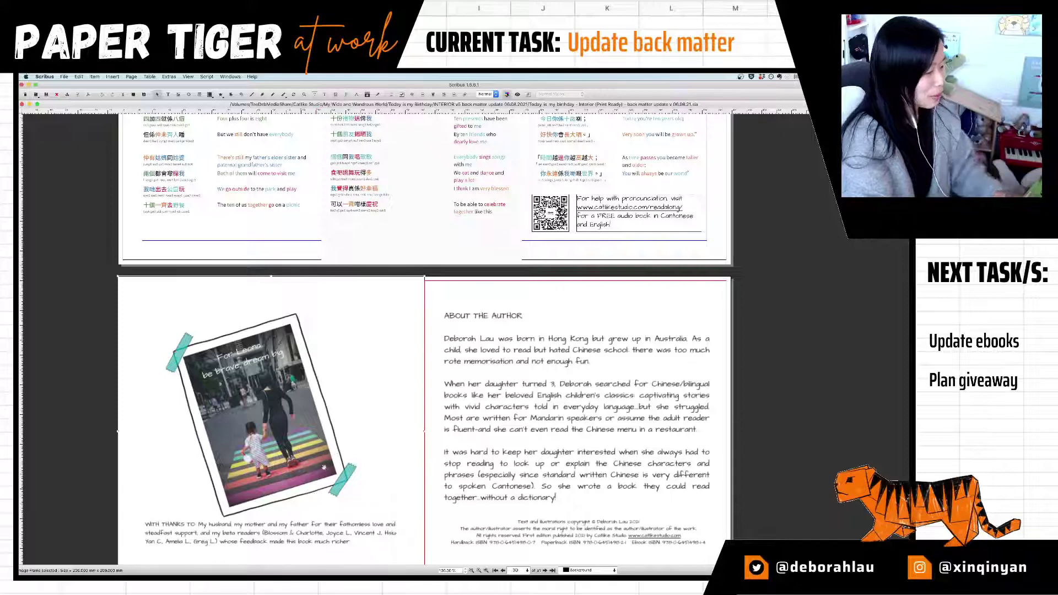
pyautogui.scroll(1, 318, 486)
pyautogui.hscroll(-1, 318, 486)
pyautogui.scroll(-4, 364, 422)
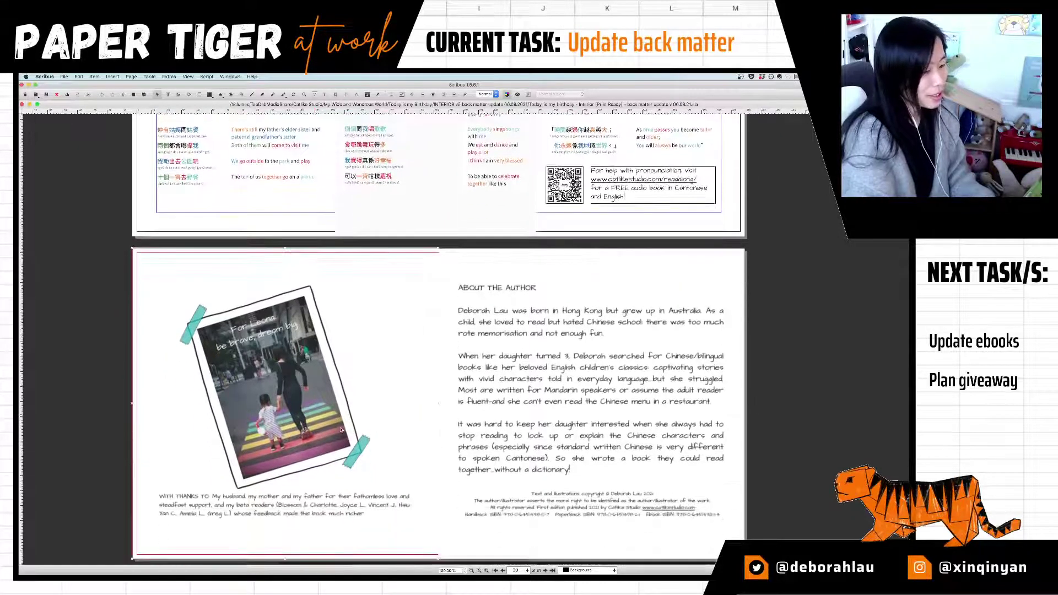
pyautogui.scroll(3, 277, 447)
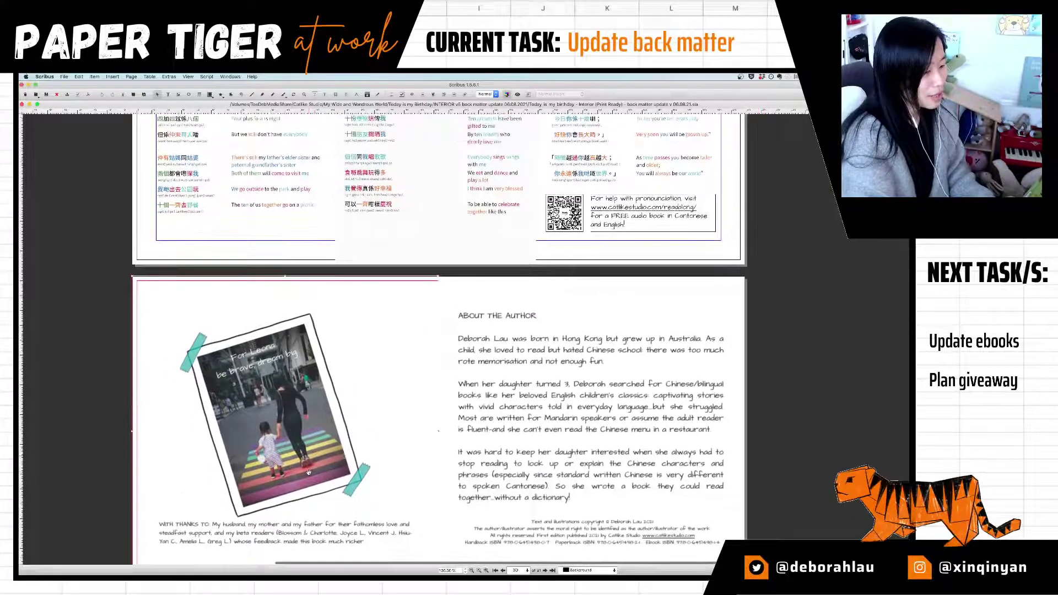
pyautogui.rightClick(323, 416)
pyautogui.moveTo(353, 427)
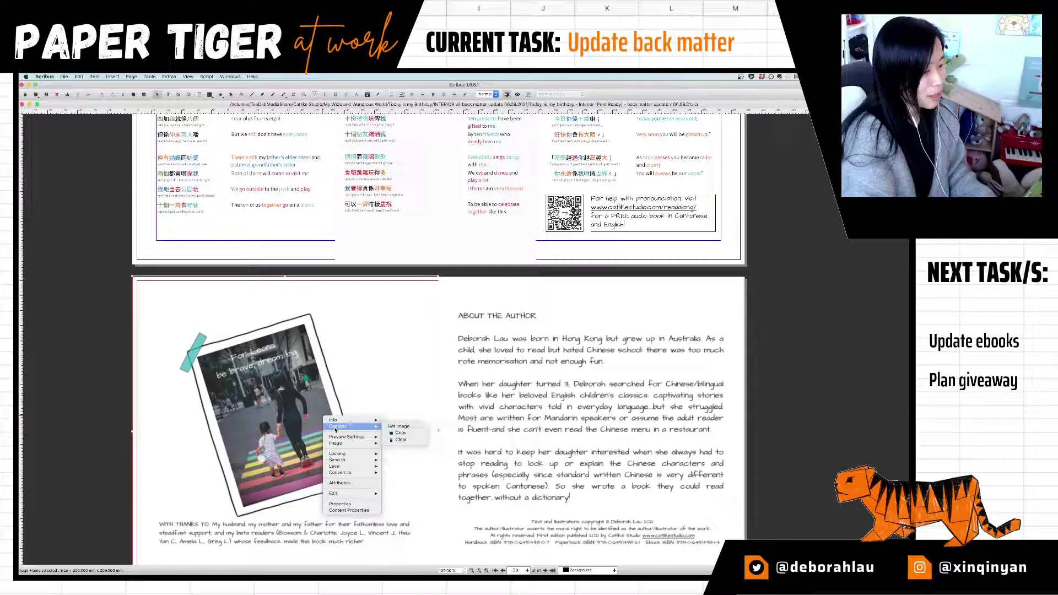
pyautogui.click(398, 426)
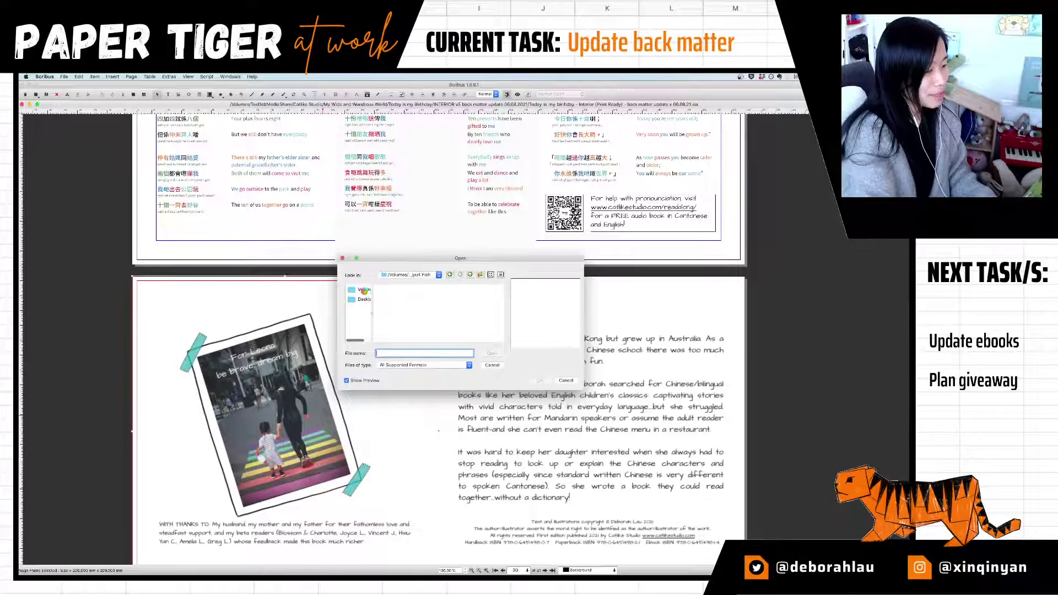
# Step: Browse the TeeDebMediaShare volume through Catlike Studio and My Wide and Wondrous World to the Today is my Birthday folder
pyautogui.click(365, 291)
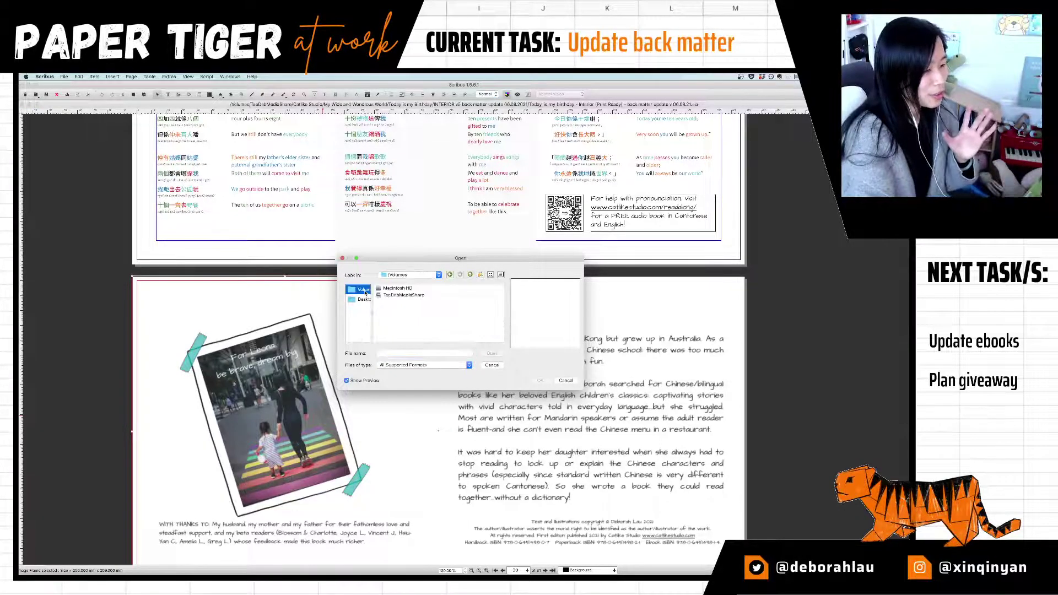
pyautogui.click(414, 295)
pyautogui.doubleClick(415, 296)
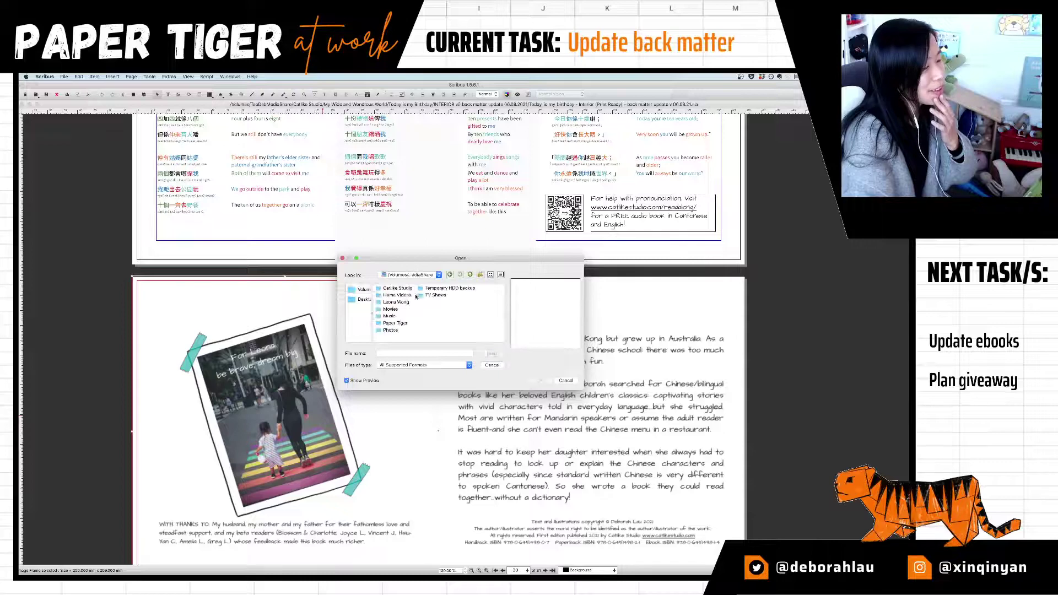
pyautogui.doubleClick(400, 289)
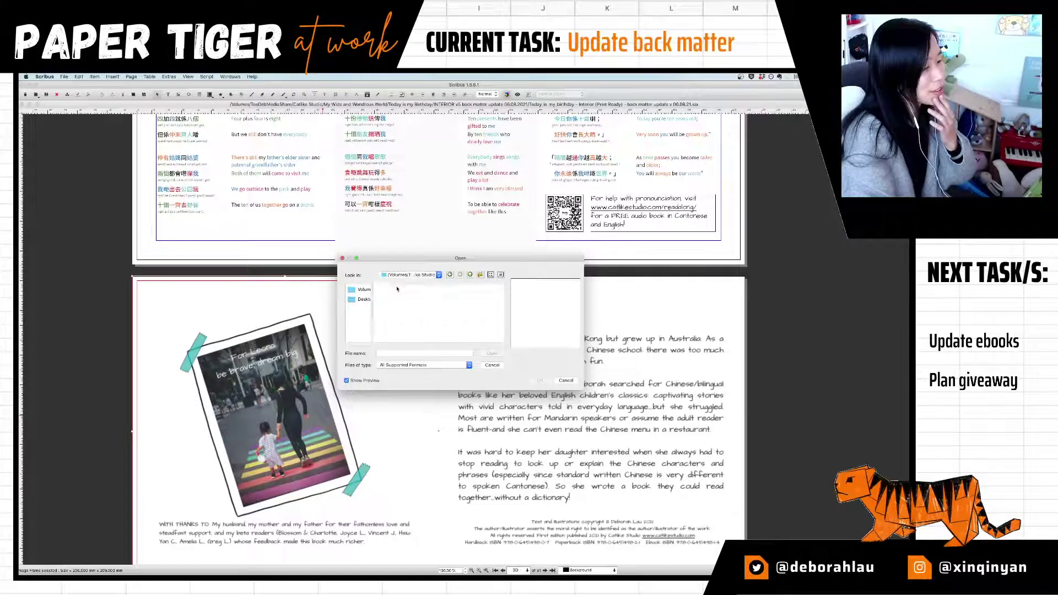
pyautogui.doubleClick(412, 296)
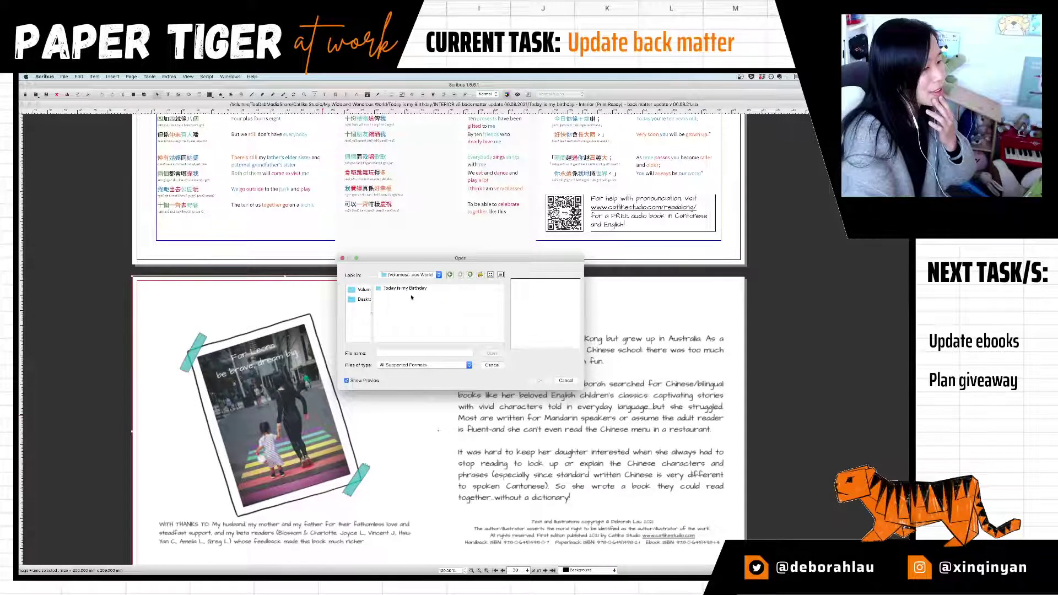
pyautogui.click(413, 289)
pyautogui.doubleClick(413, 290)
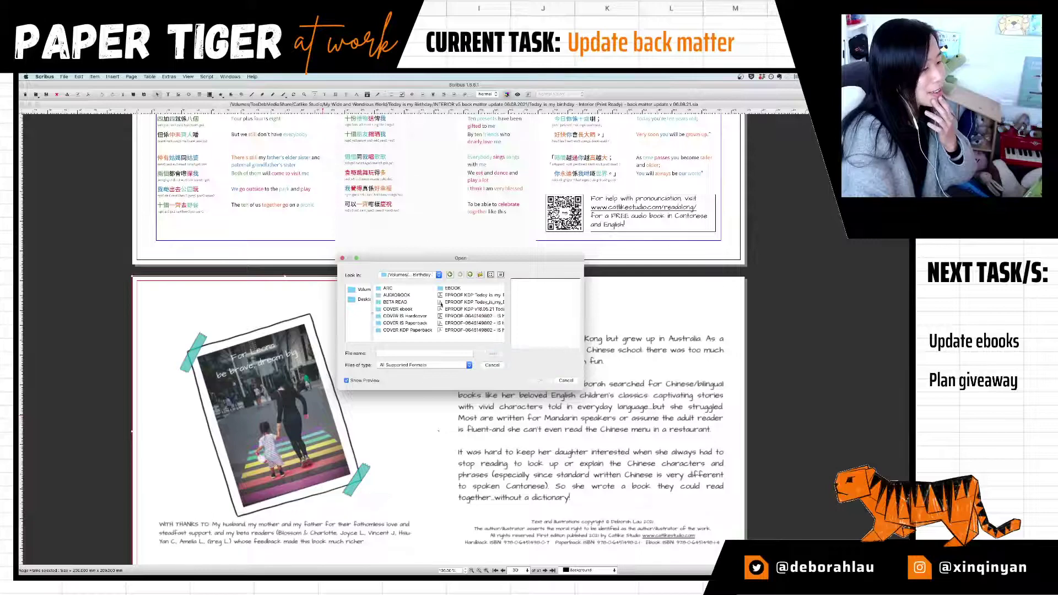
# Step: Load Today_is_my_birthday-Pgs_30-31.png from the Source files folder of the INTERIOR v5 back matter update into the frame
pyautogui.hscroll(5, 405, 324)
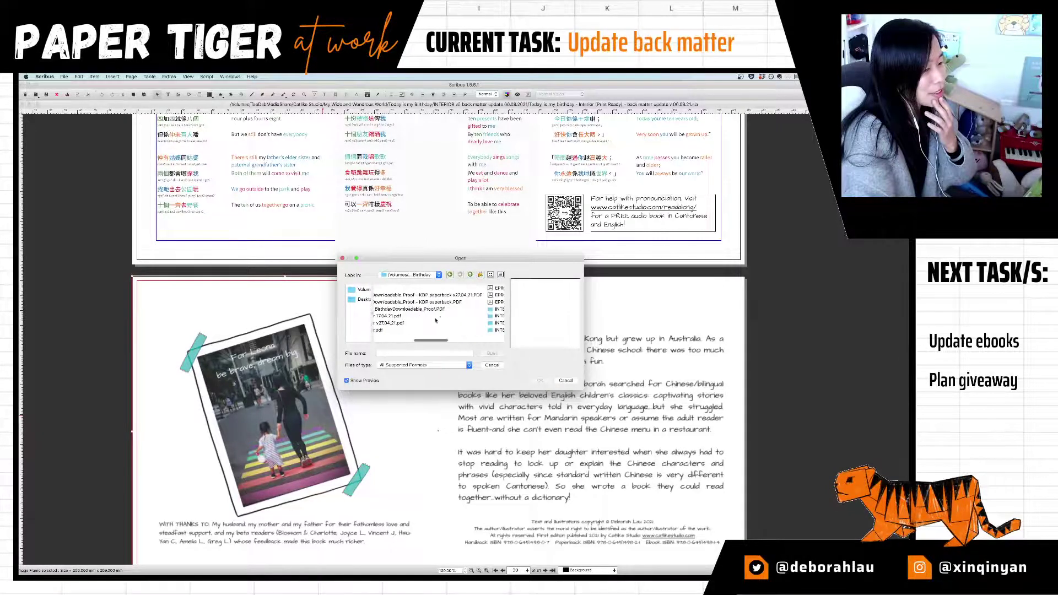
pyautogui.hscroll(3, 474, 324)
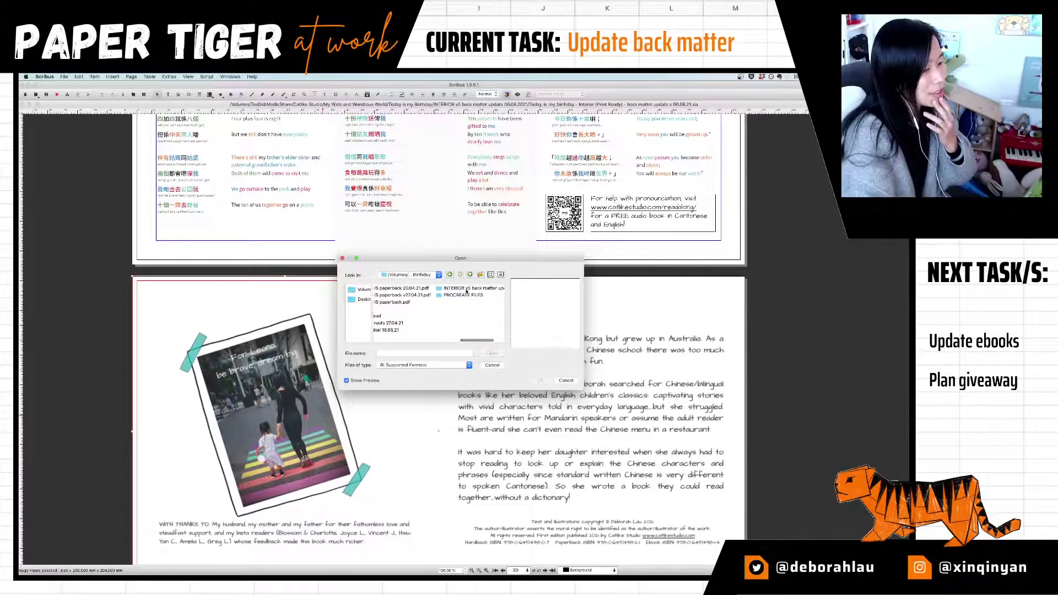
pyautogui.doubleClick(384, 289)
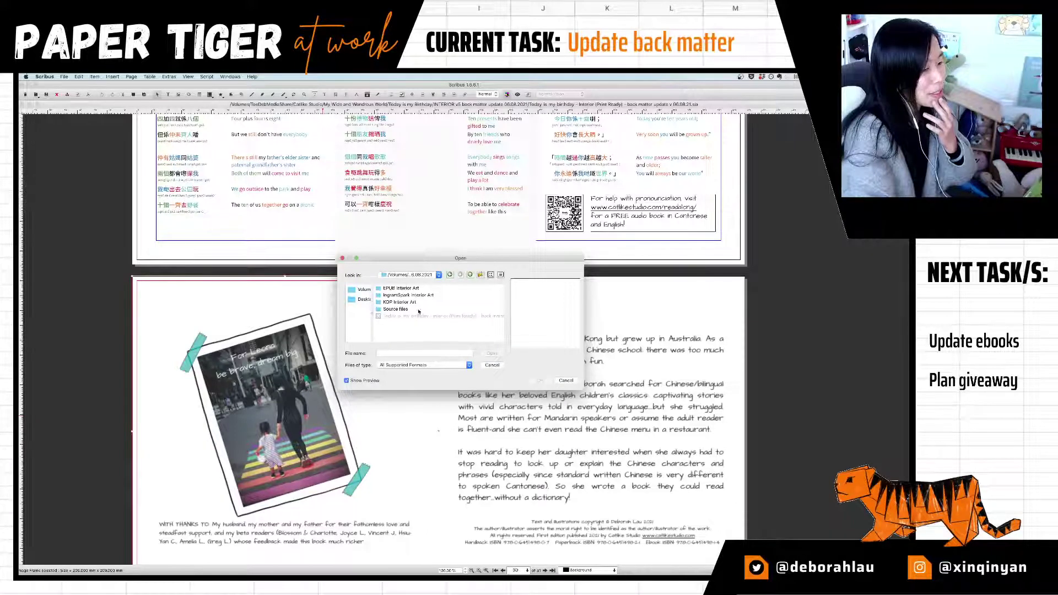
pyautogui.doubleClick(400, 309)
pyautogui.hscroll(3, 401, 310)
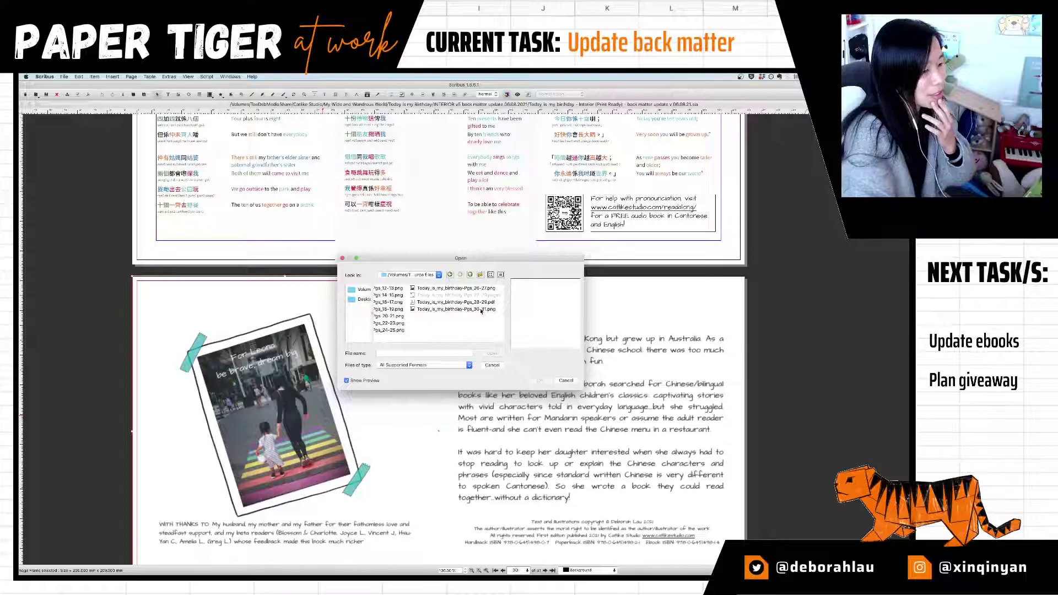
pyautogui.click(484, 310)
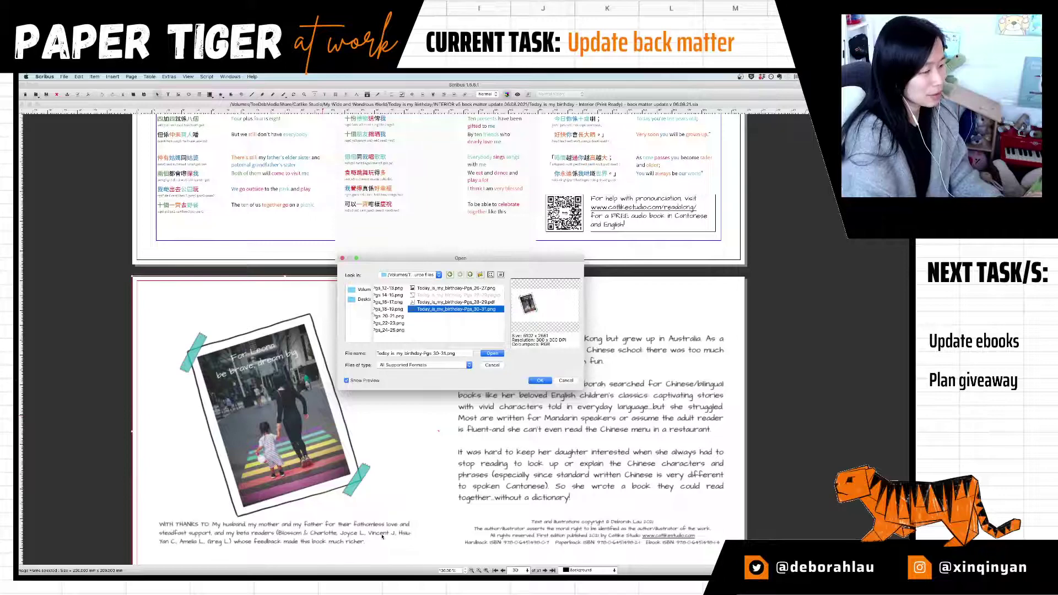
pyautogui.click(540, 381)
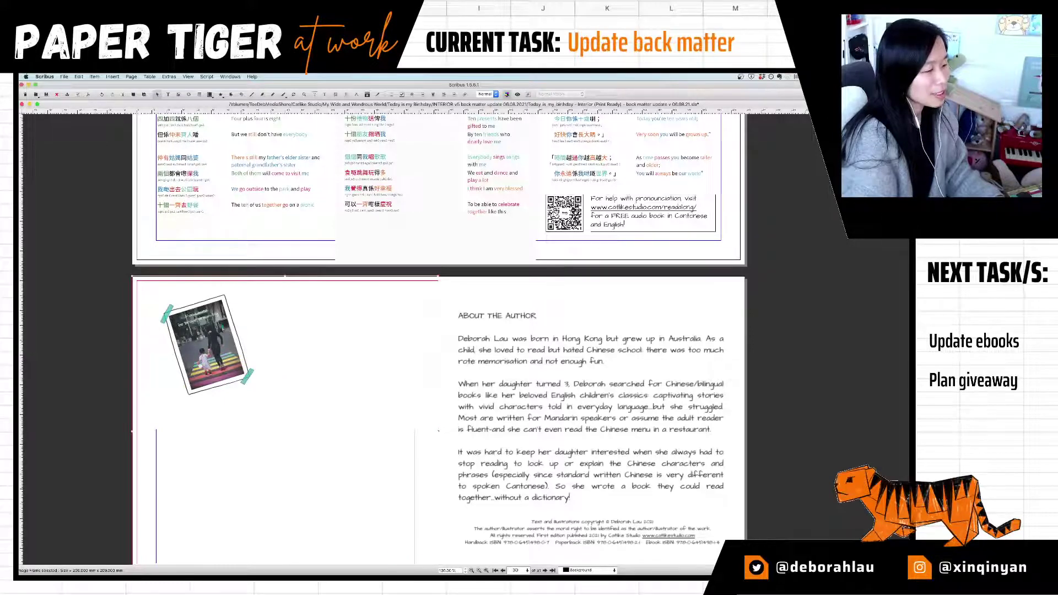
# Step: Launch XnConvert, then switch to Finder and move its Downloads window clear of the XnConvert input list
pyautogui.click(308, 563)
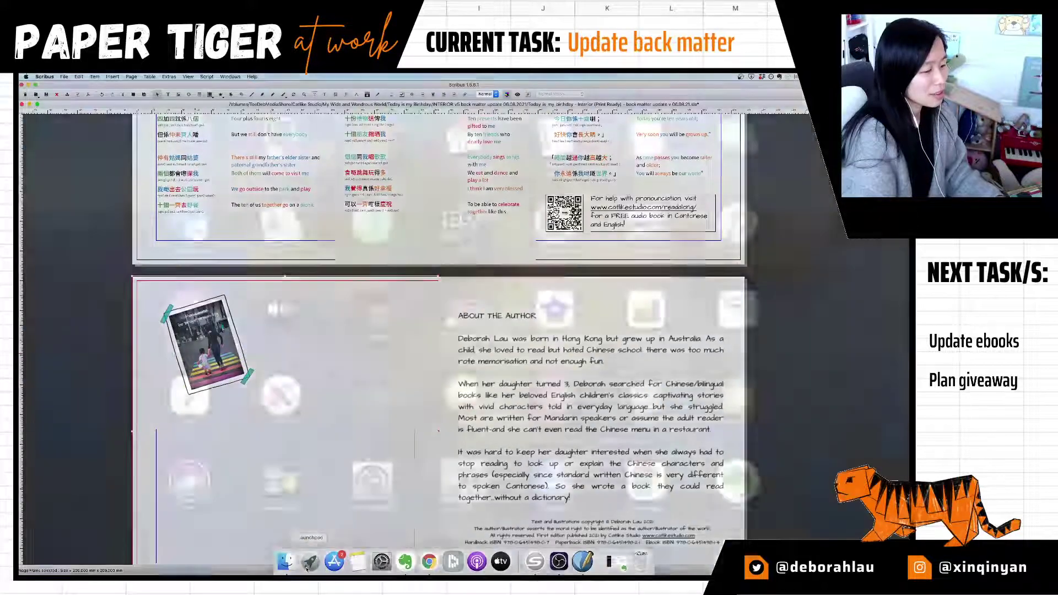
pyautogui.click(307, 568)
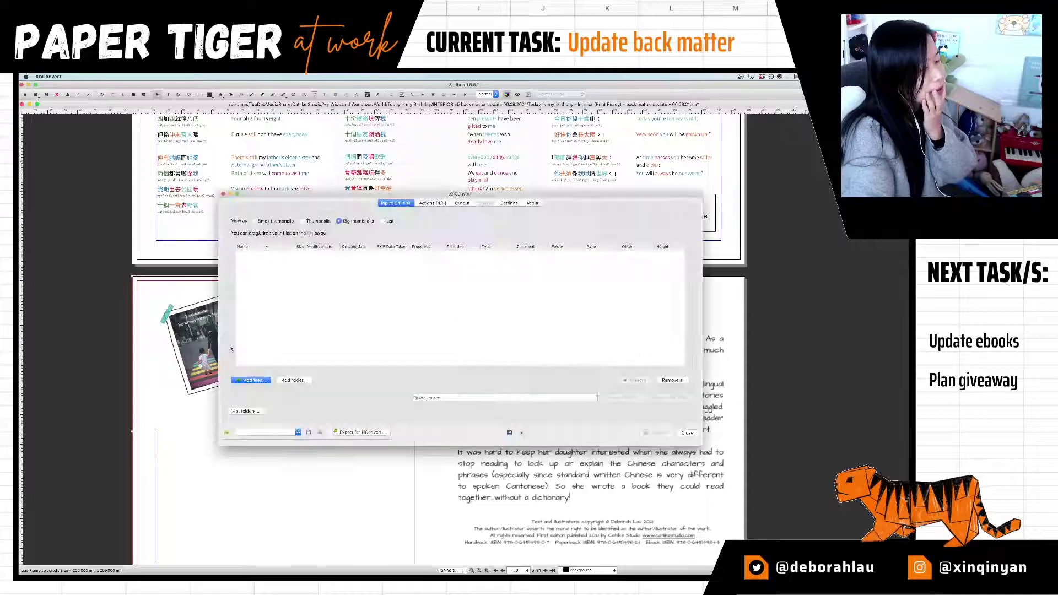
pyautogui.press('super+Tab')
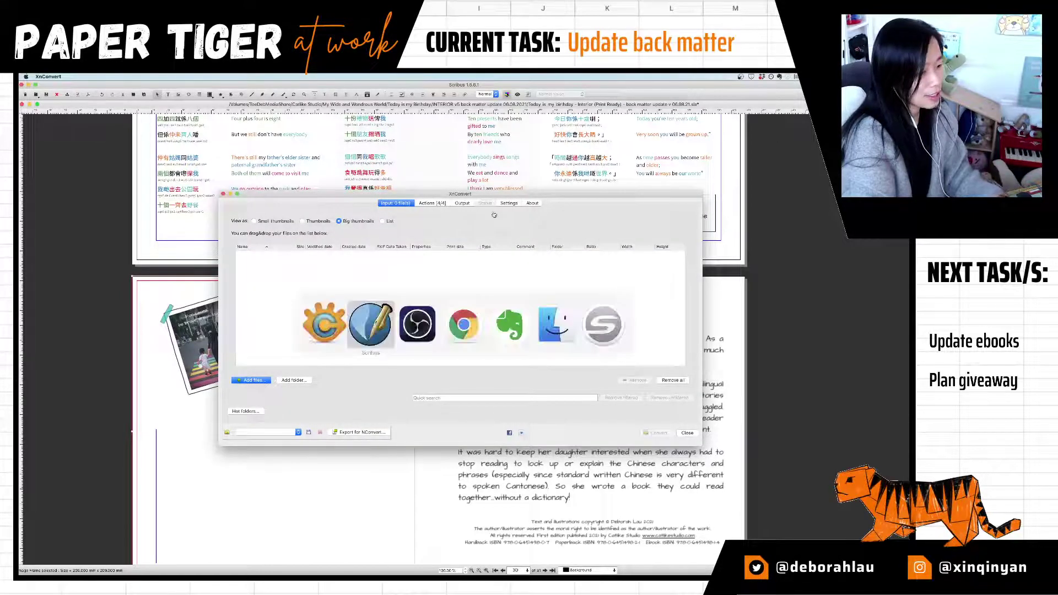
pyautogui.press('super+Tab')
pyautogui.press('super+Tab')
pyautogui.press('super+Tab')
pyautogui.press('super+Tab')
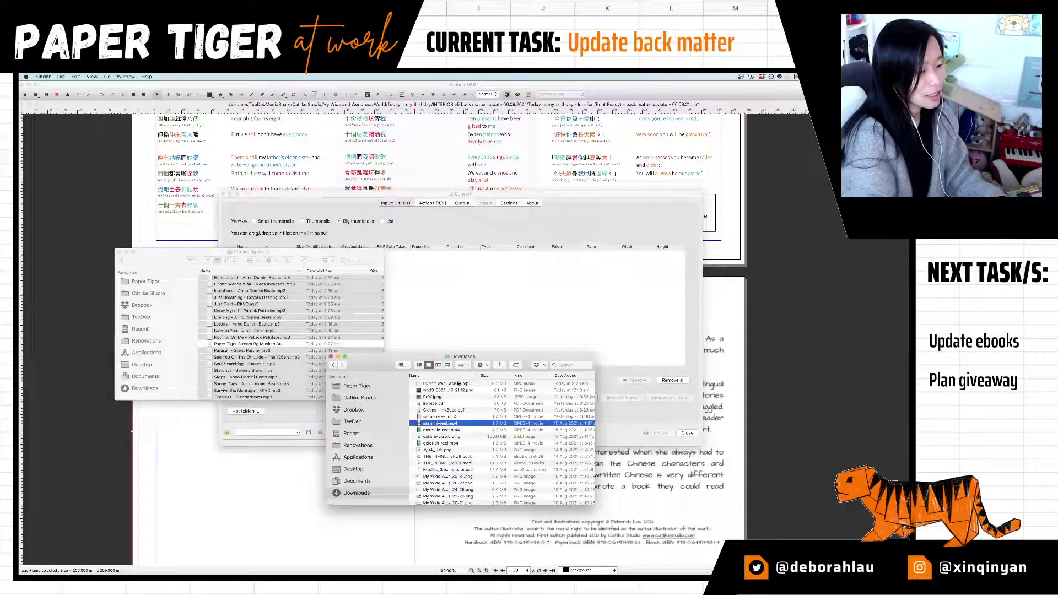
pyautogui.moveTo(401, 366); pyautogui.dragTo(523, 313)
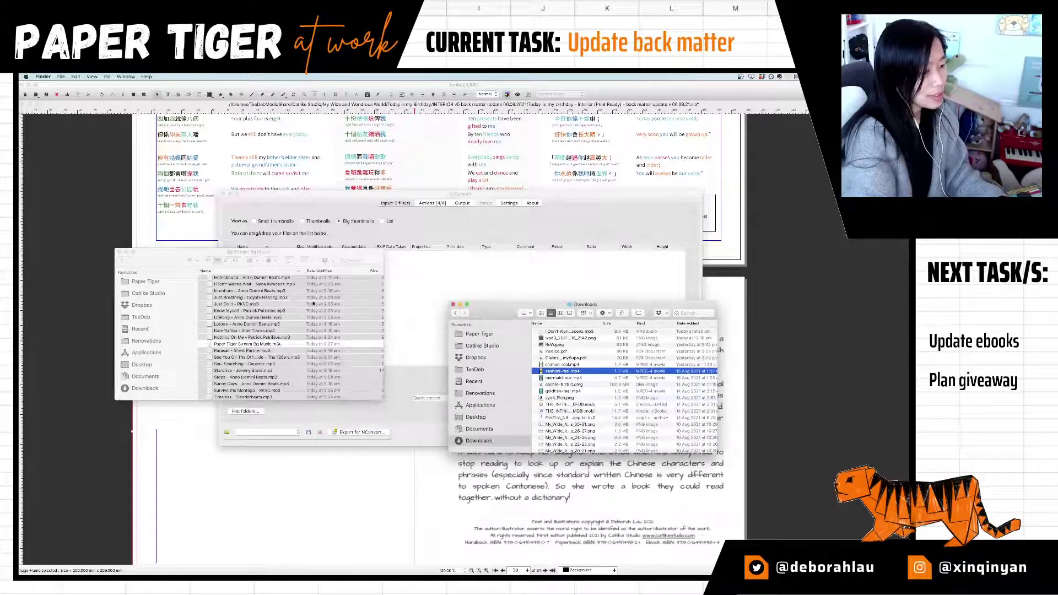
# Step: Browse the freenas server to TeeDebMediaShare, Catlike Studio, My Wide and Wondrous World, and open the Today is my Birthday folder
pyautogui.scroll(-4, 595, 397)
pyautogui.scroll(-4, 485, 421)
pyautogui.click(483, 425)
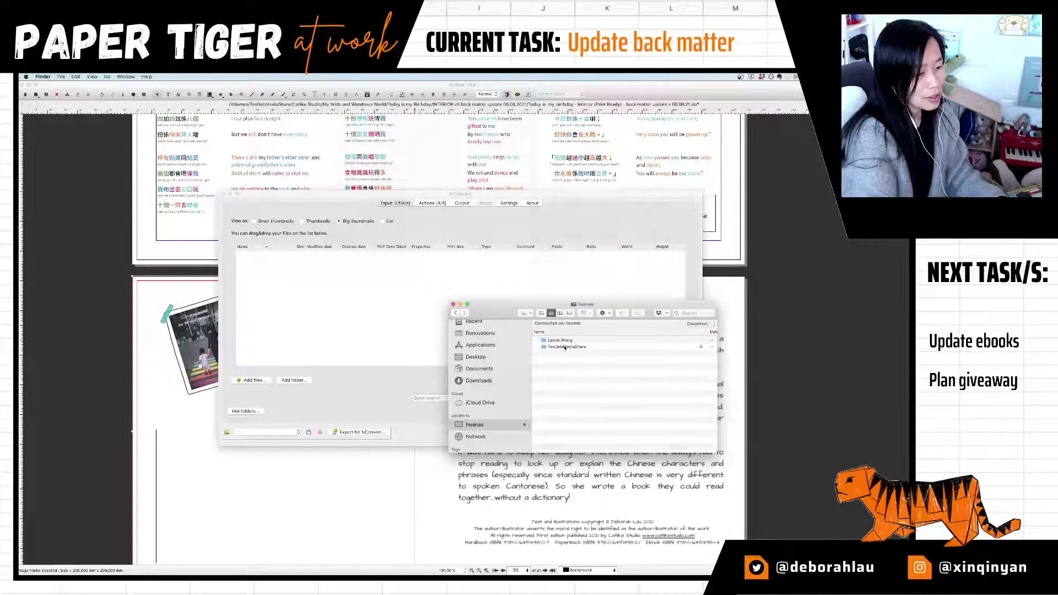
pyautogui.doubleClick(563, 347)
pyautogui.click(562, 333)
pyautogui.doubleClick(562, 332)
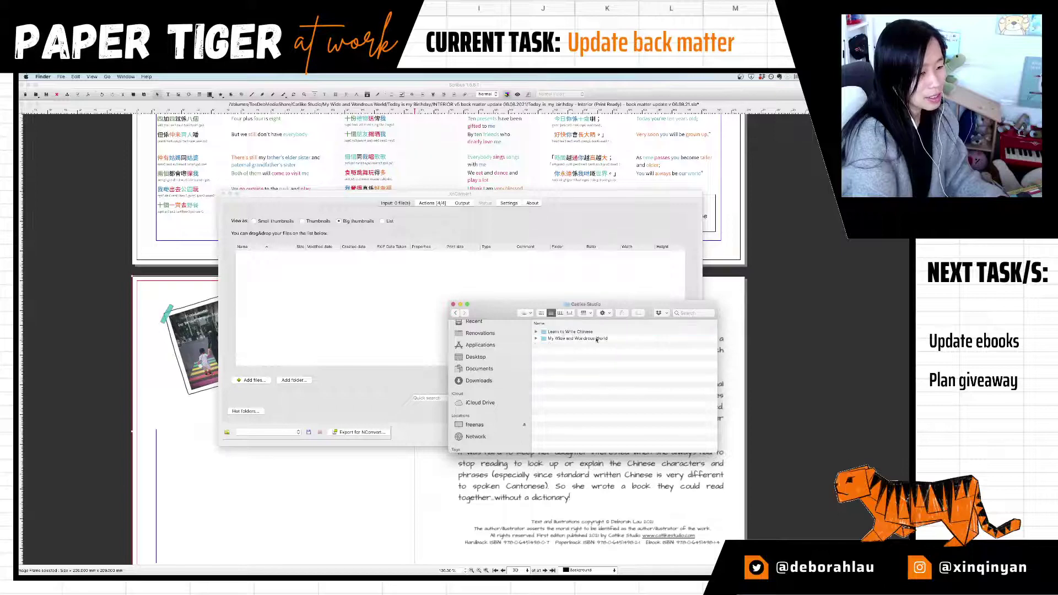
pyautogui.click(552, 339)
pyautogui.doubleClick(556, 338)
pyautogui.click(556, 332)
pyautogui.doubleClick(556, 332)
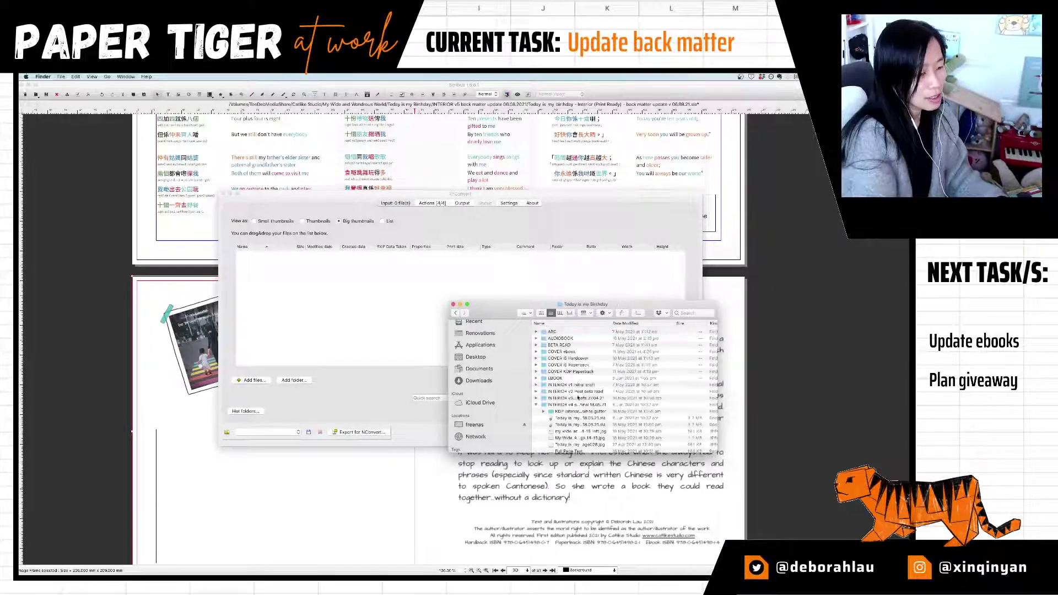
# Step: Open the Source files folder of the 06.08.2021 interior update and add Today_is_my_birthday-Pgs_30-31.png to XnConvert's input list
pyautogui.scroll(-5, 577, 398)
pyautogui.click(582, 368)
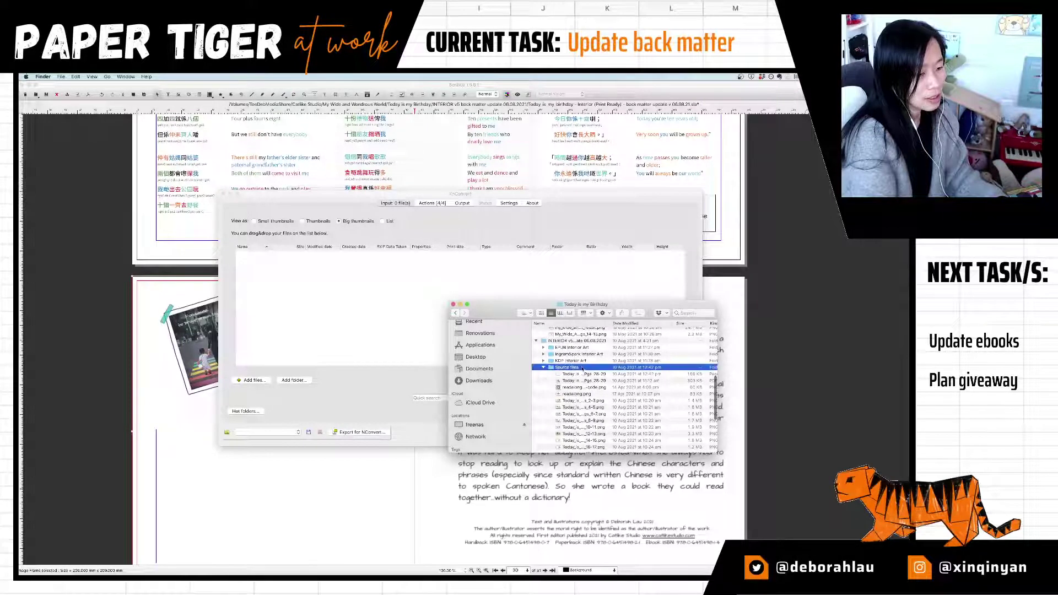
pyautogui.click(560, 341)
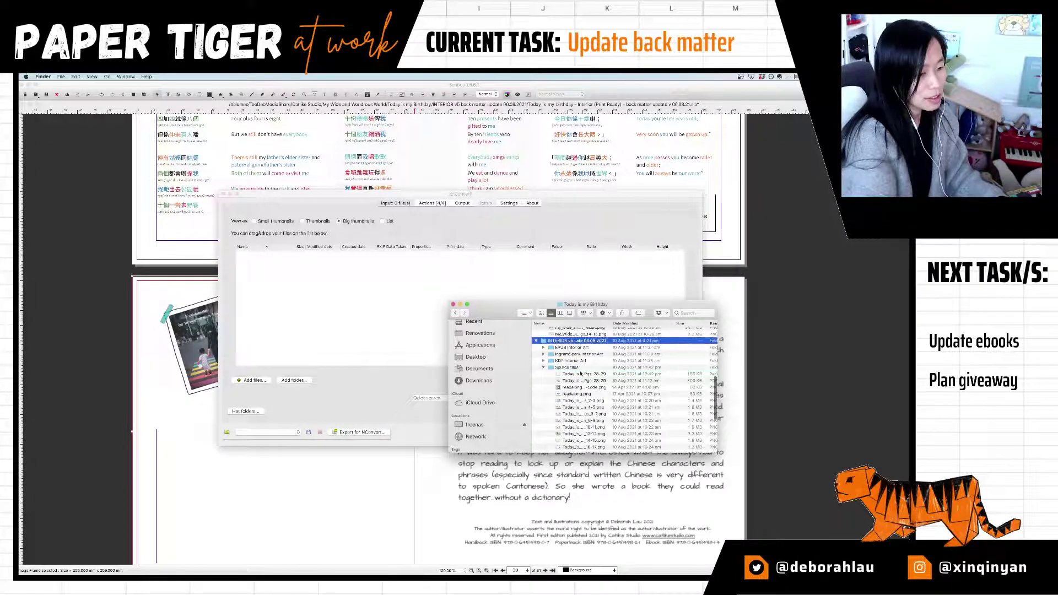
pyautogui.scroll(-1, 572, 365)
pyautogui.doubleClick(572, 355)
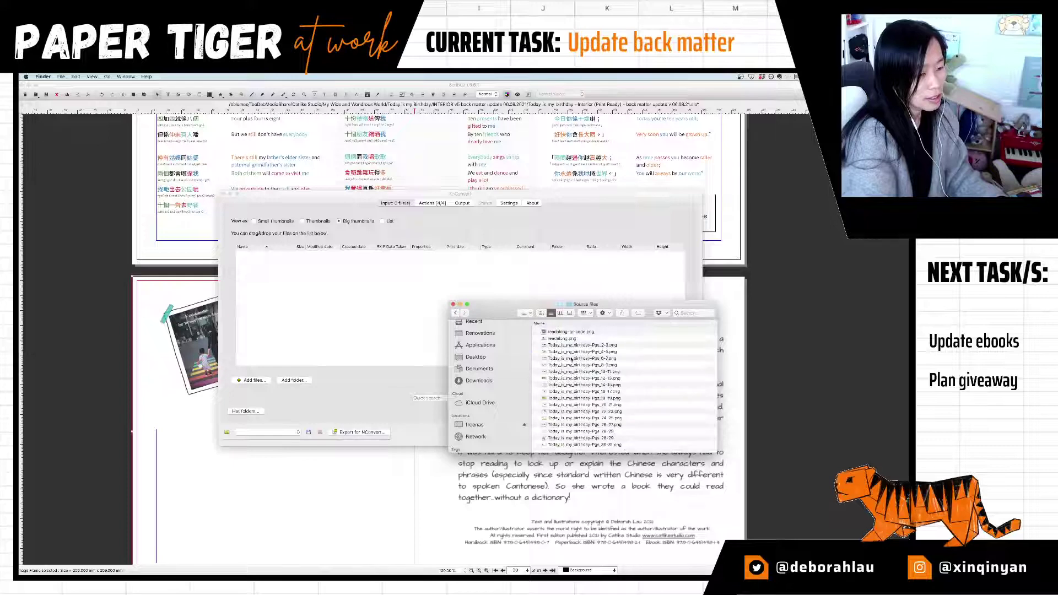
pyautogui.moveTo(579, 445); pyautogui.dragTo(389, 345)
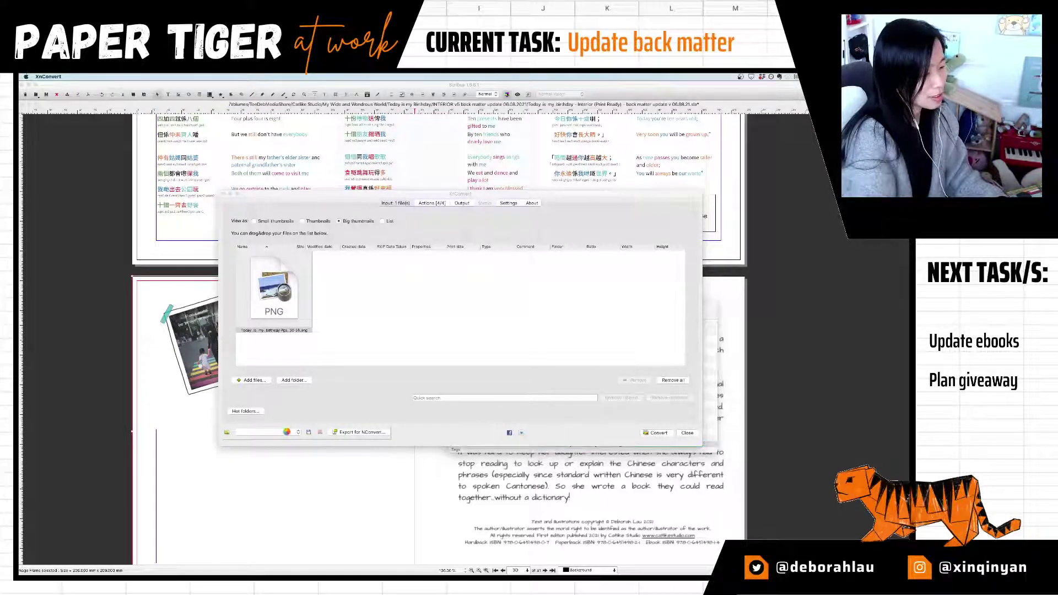
# Step: Load the 8x8interiorsplit-left.xbs preset in XnConvert and review its output settings and resize actions
pyautogui.click(281, 432)
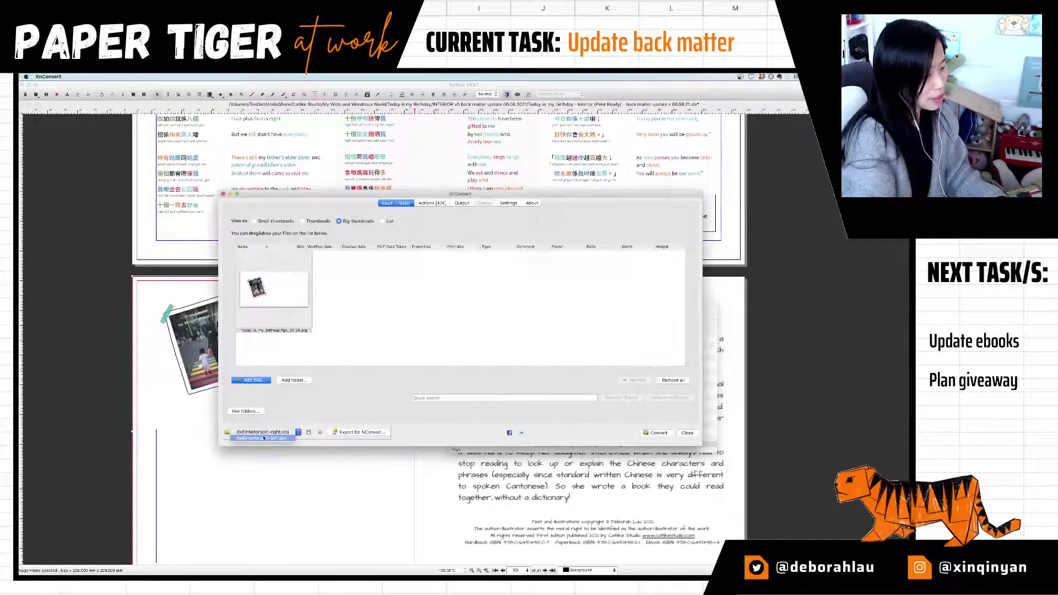
pyautogui.click(275, 439)
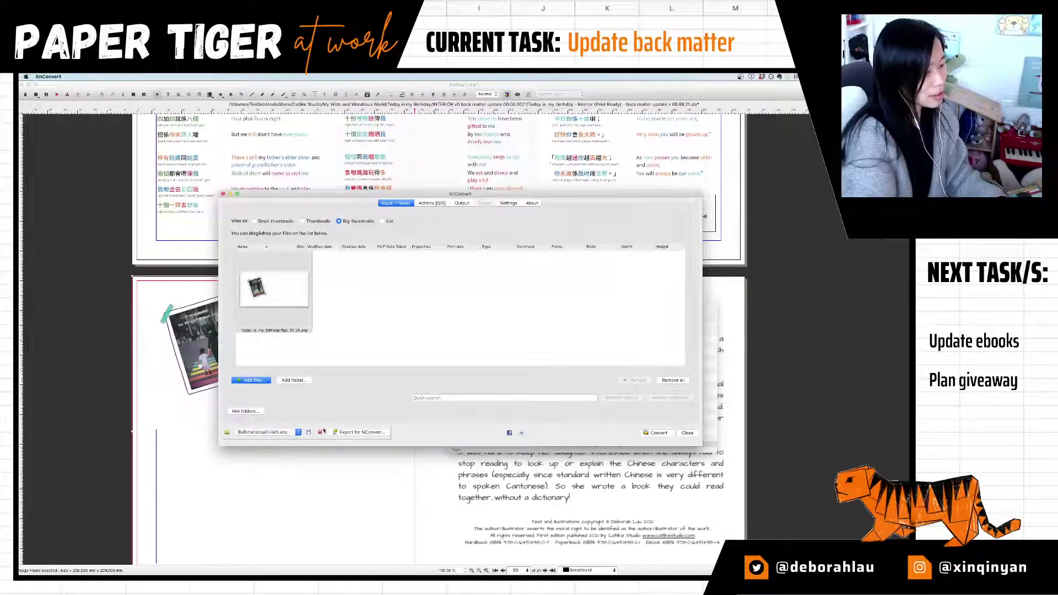
pyautogui.click(228, 433)
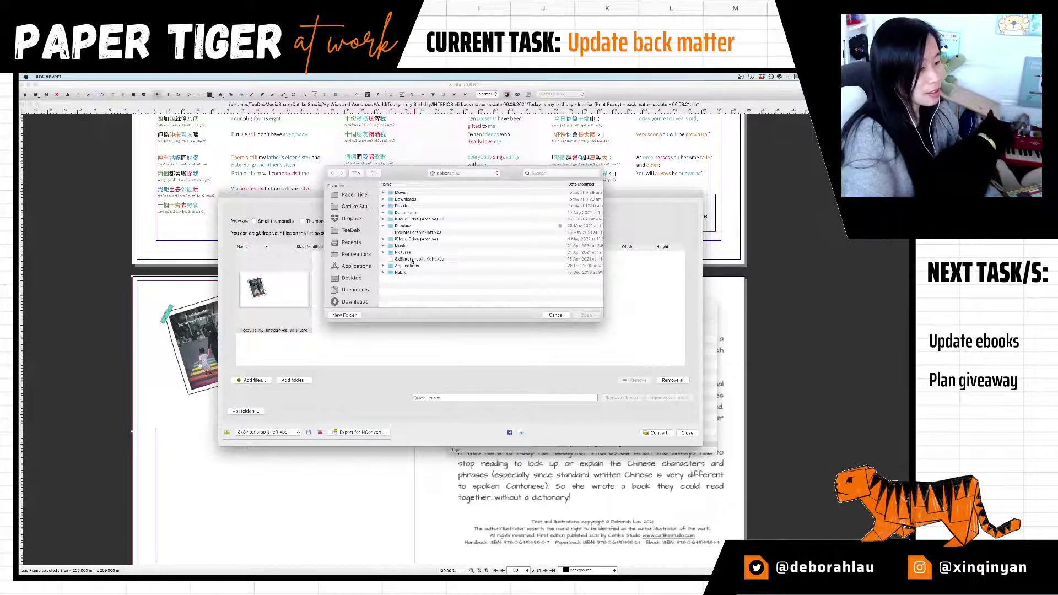
pyautogui.doubleClick(428, 231)
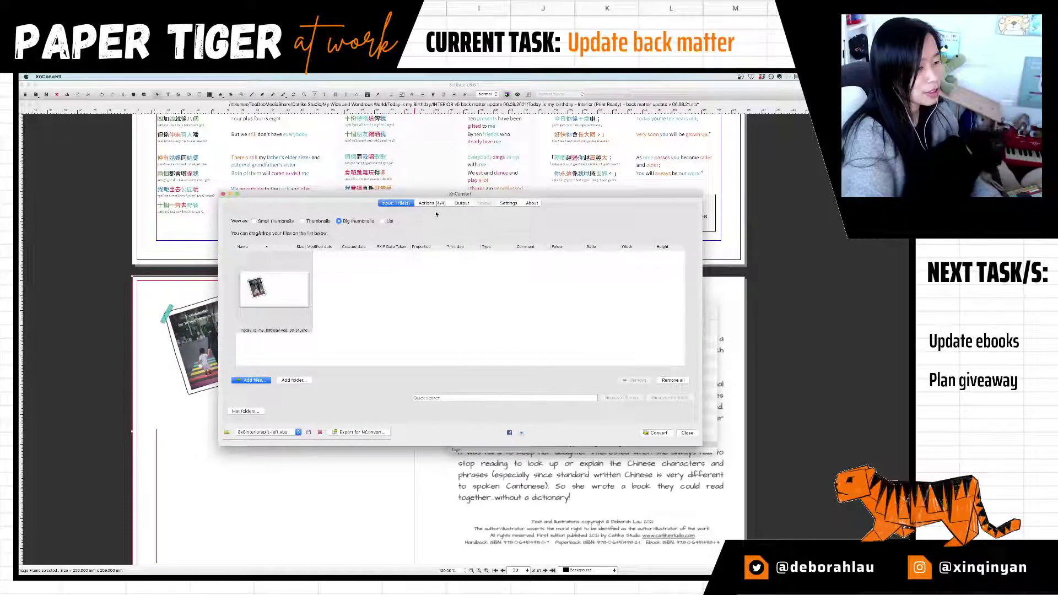
pyautogui.click(438, 204)
pyautogui.click(463, 203)
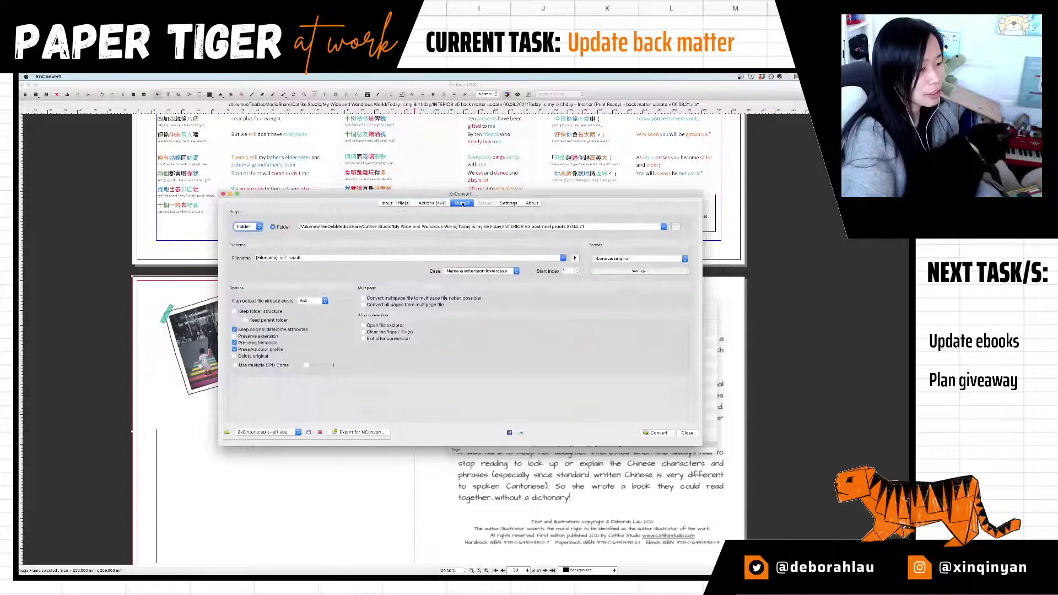
pyautogui.click(432, 204)
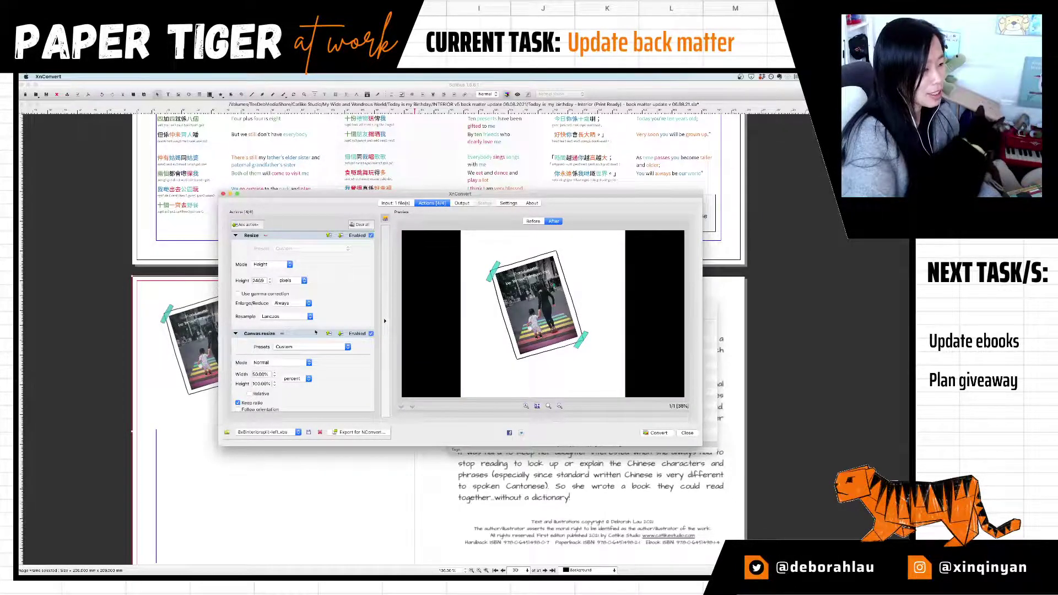
# Step: Try to convert the image as {Filename}_left into the Import to Scribus folder of INTERIOR v5 back matter update 06.08.2021, and close XnConvert
pyautogui.click(461, 204)
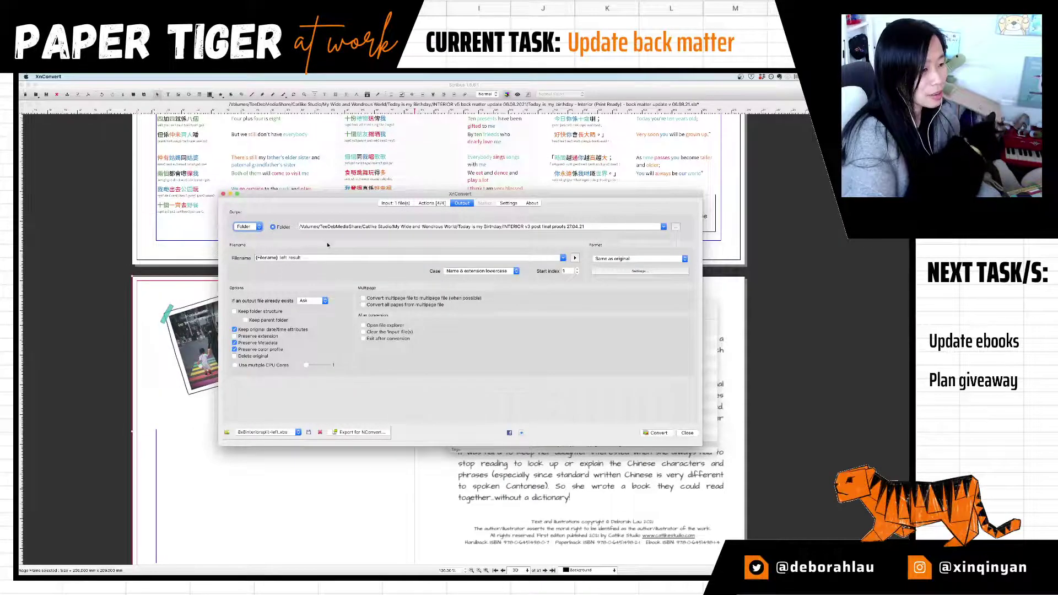
pyautogui.click(664, 227)
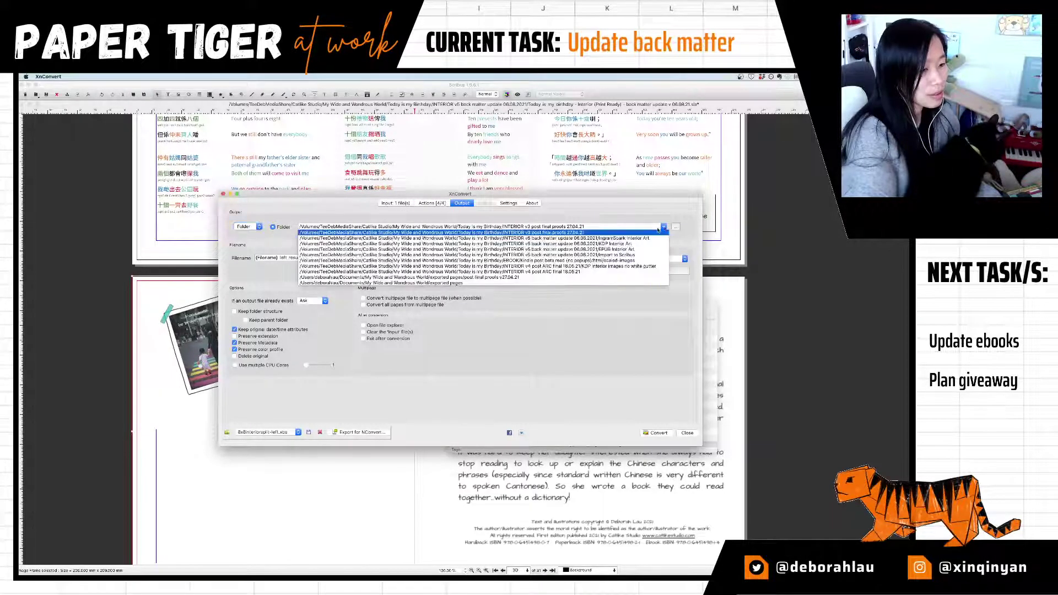
pyautogui.click(592, 255)
pyautogui.click(288, 258)
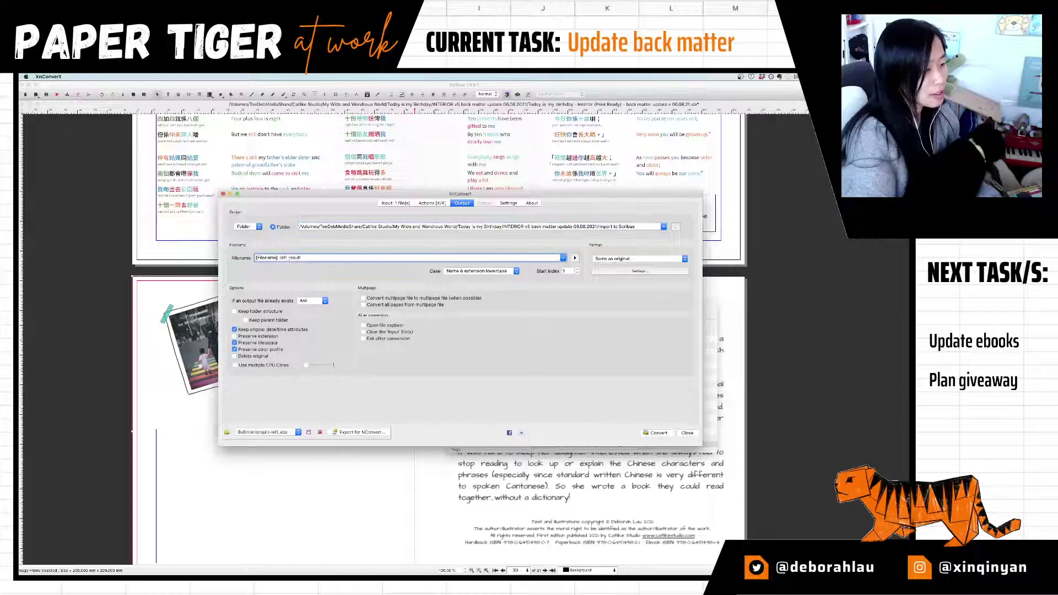
pyautogui.doubleClick(292, 258)
pyautogui.press('BackSpace')
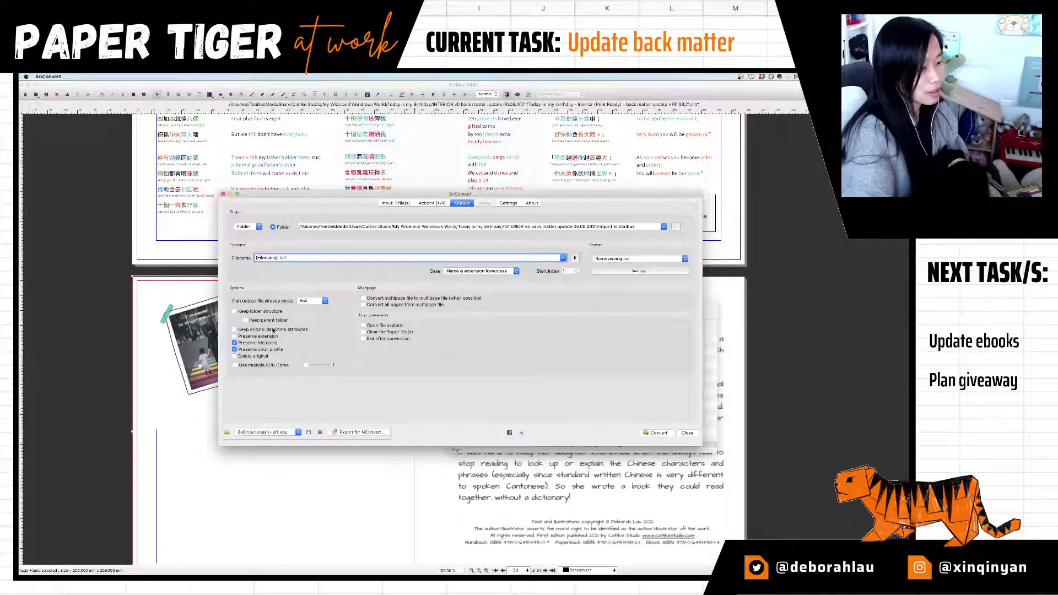
pyautogui.click(659, 434)
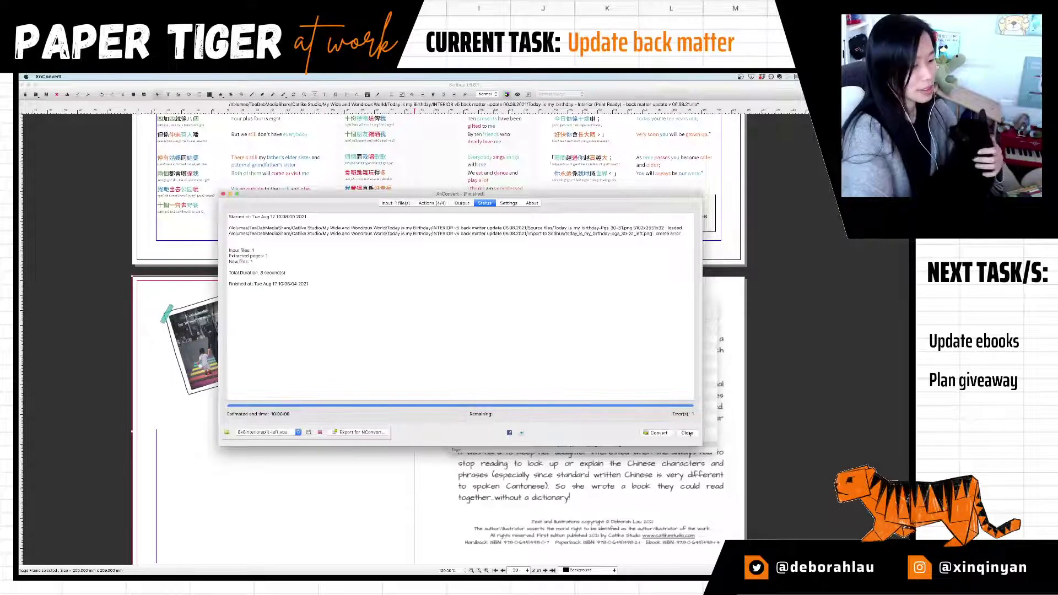
pyautogui.click(688, 433)
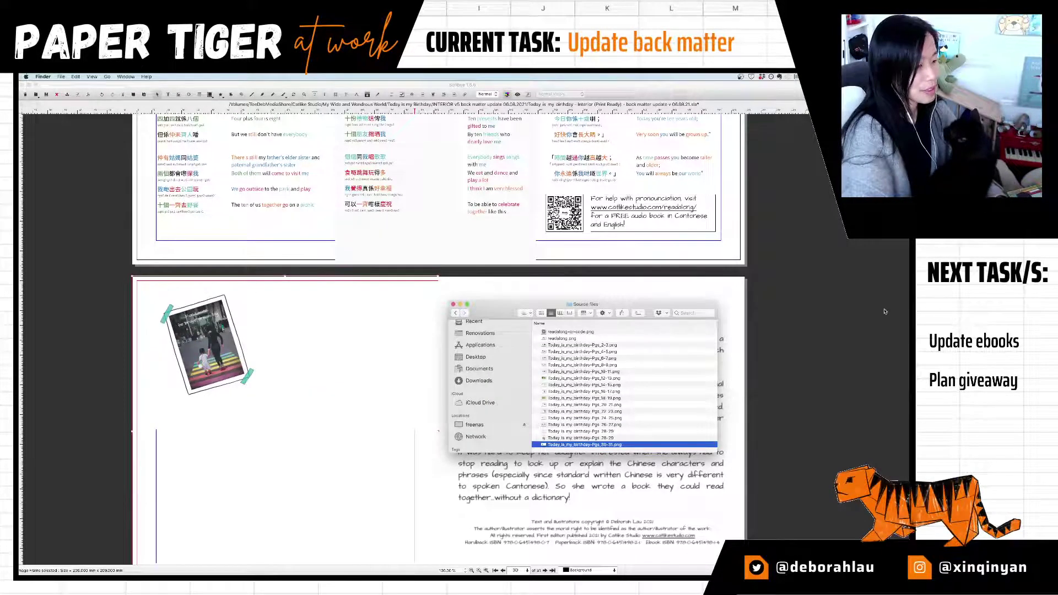
# Step: Switch to Finder, go up to the INTERIOR v5 back matter update 06.08.2021 folder and collapse its Source files listing
pyautogui.click(269, 328)
pyautogui.press('super+Tab')
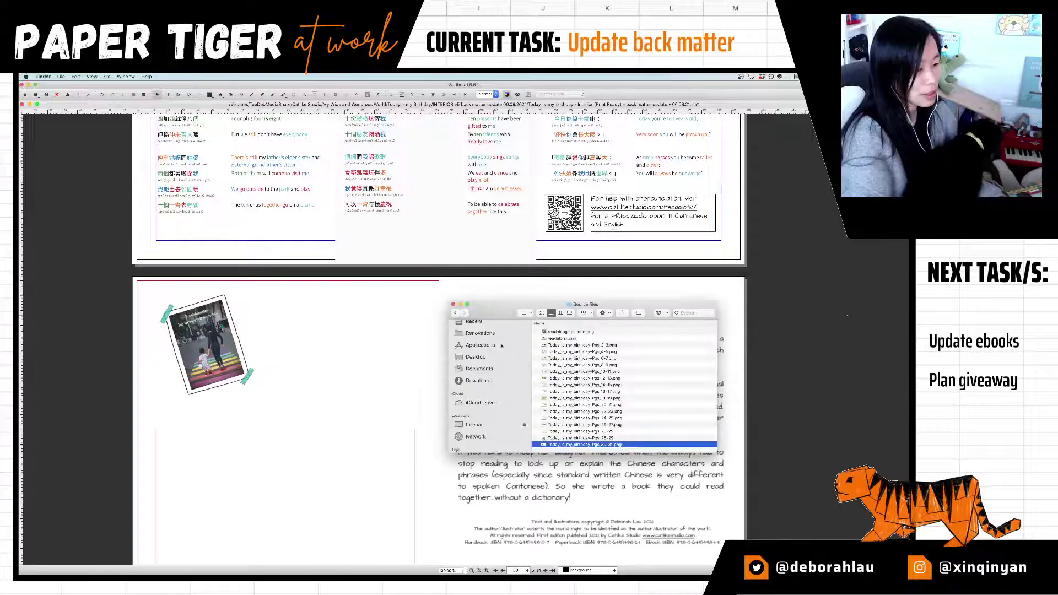
pyautogui.press('super+Up')
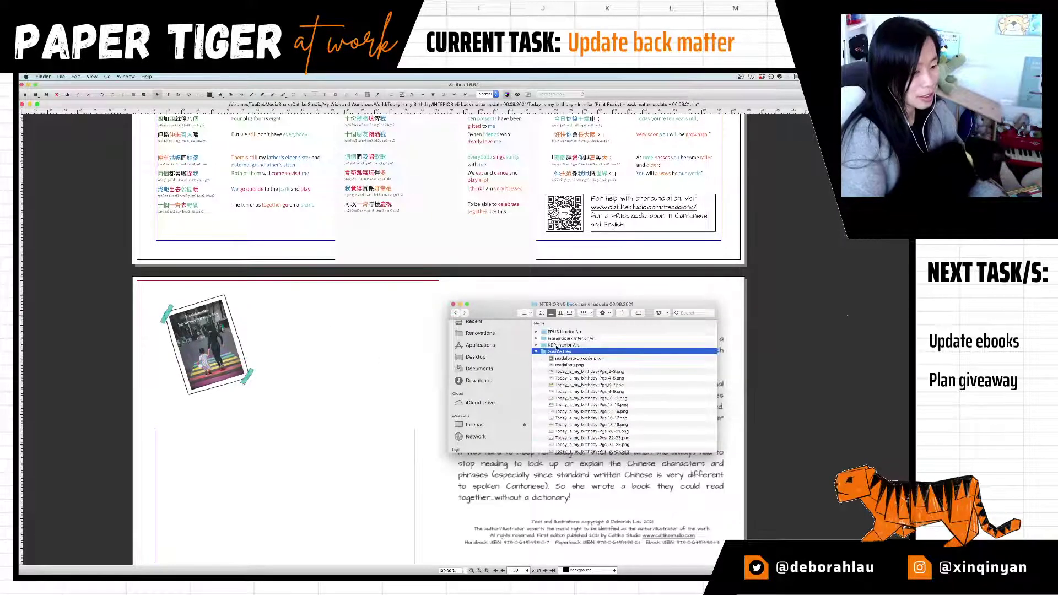
pyautogui.press('Right')
pyautogui.press('Left')
pyautogui.press('Up')
pyautogui.press('Up')
pyautogui.press('Up')
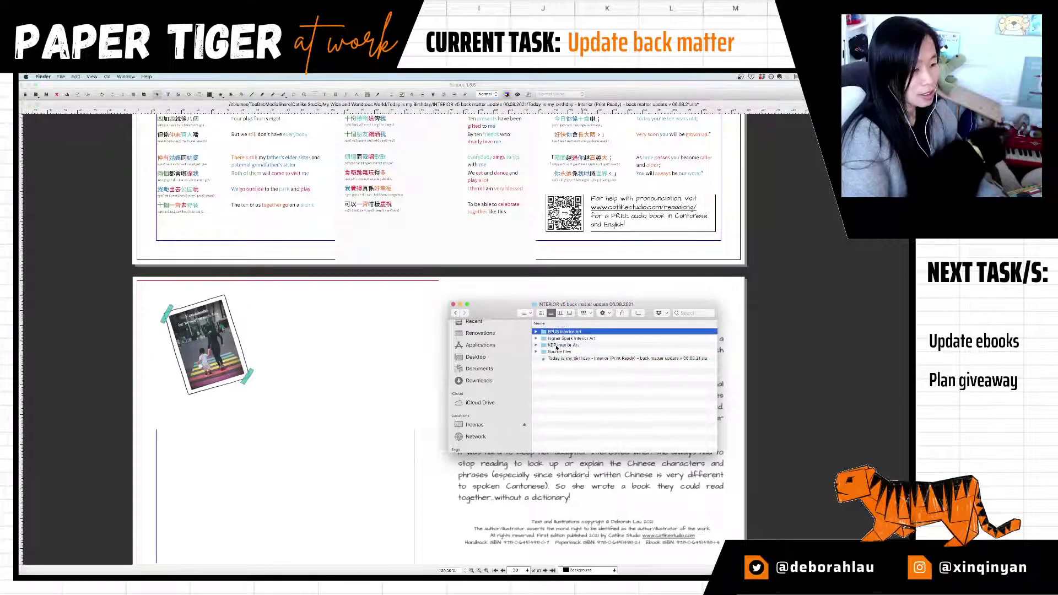
# Step: Look through the EPUB Interior Art and IngramSpark Interior Art folders for the split page images and return to Scribus
pyautogui.press('Right')
pyautogui.press('Down')
pyautogui.press('Left')
pyautogui.press('Left')
pyautogui.press('Down')
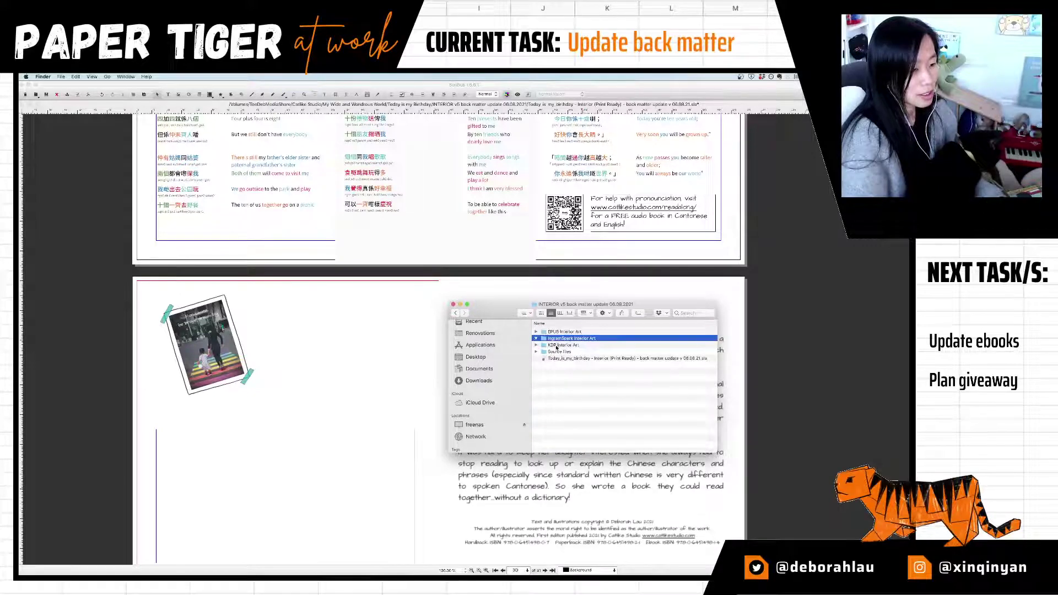
pyautogui.press('Right')
pyautogui.press('Down')
pyautogui.press('Down')
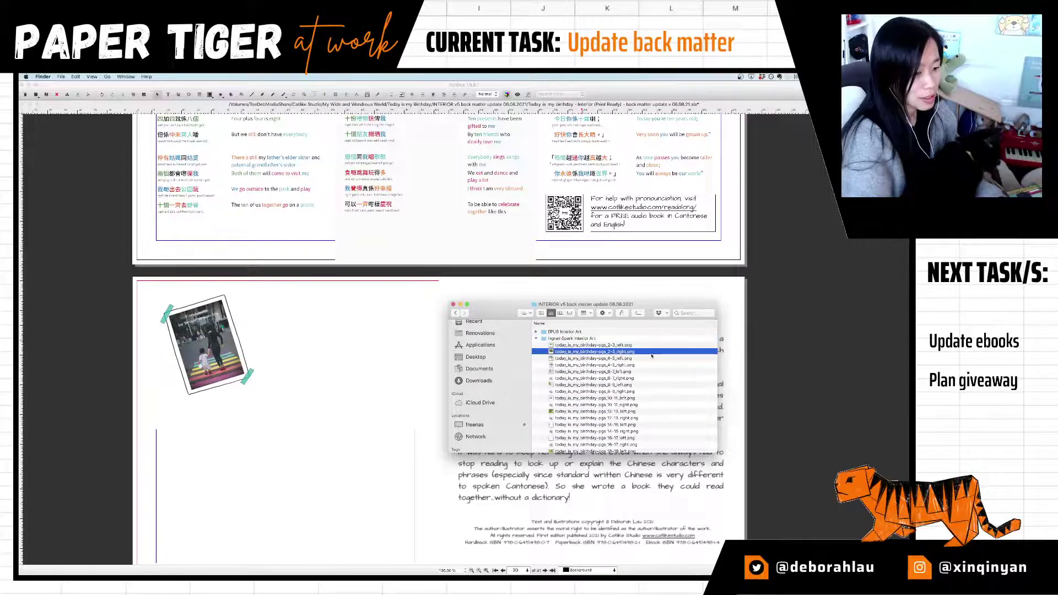
pyautogui.scroll(-10, 653, 358)
pyautogui.click(798, 359)
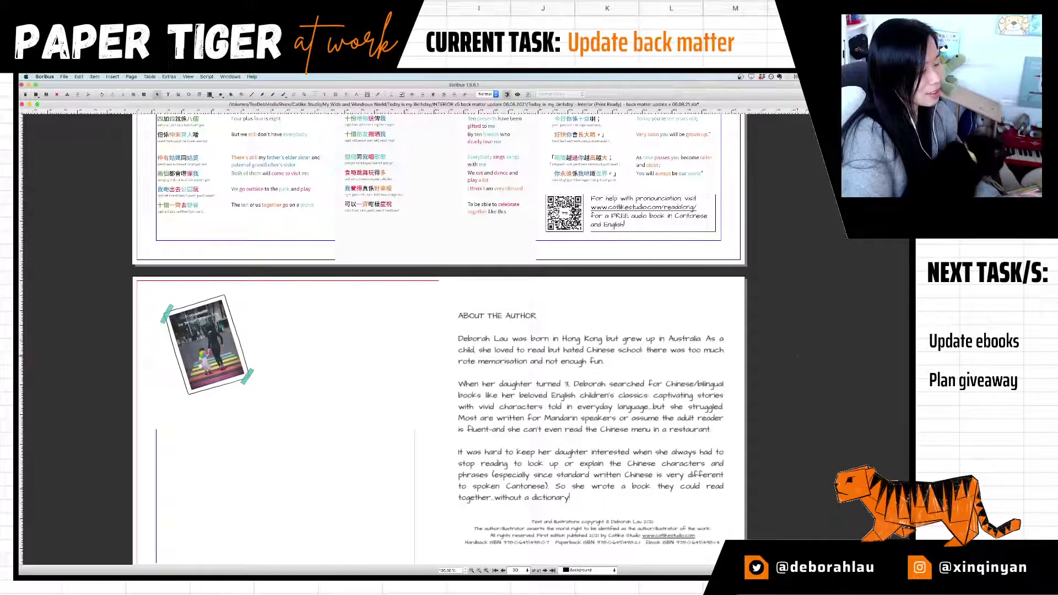
# Step: Replace the dedication page image with today_is_my_birthday-pgs_30-31_left.png from the IngramSpark Interior Art folder
pyautogui.click(203, 356)
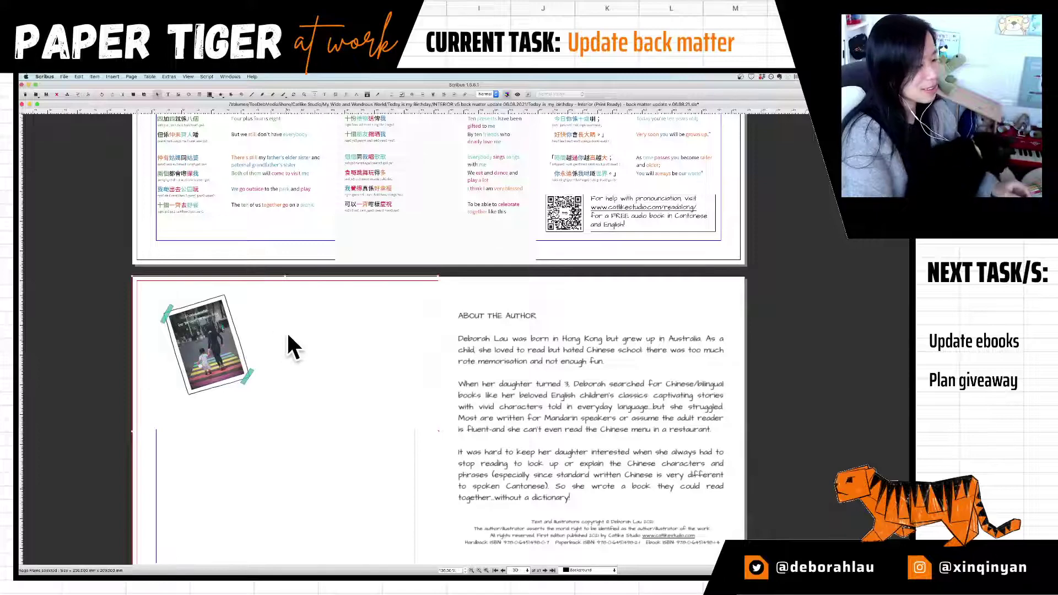
pyautogui.rightClick(299, 327)
pyautogui.moveTo(331, 338)
pyautogui.click(374, 339)
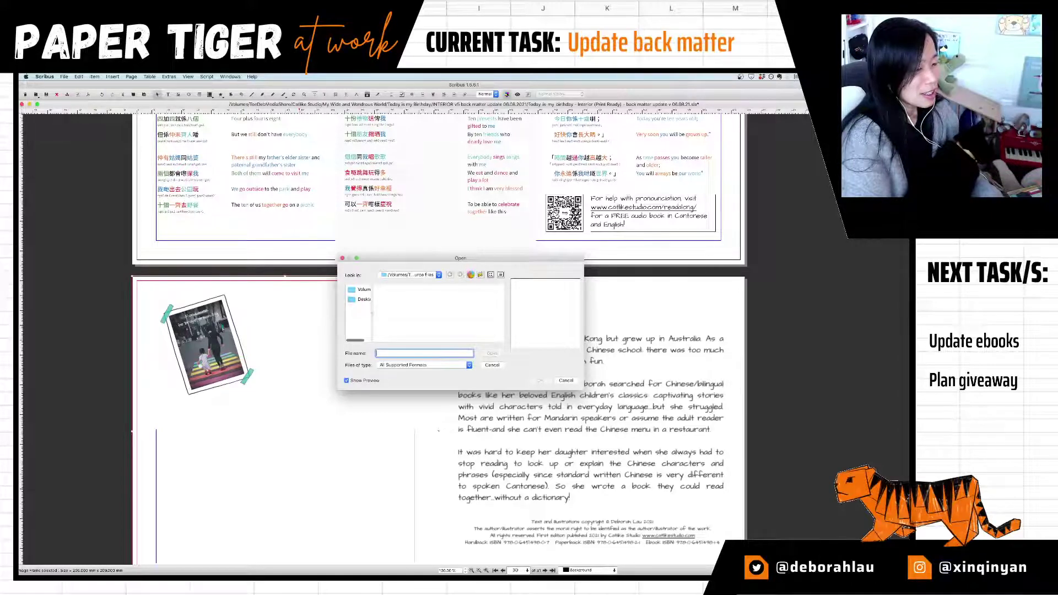
pyautogui.click(470, 275)
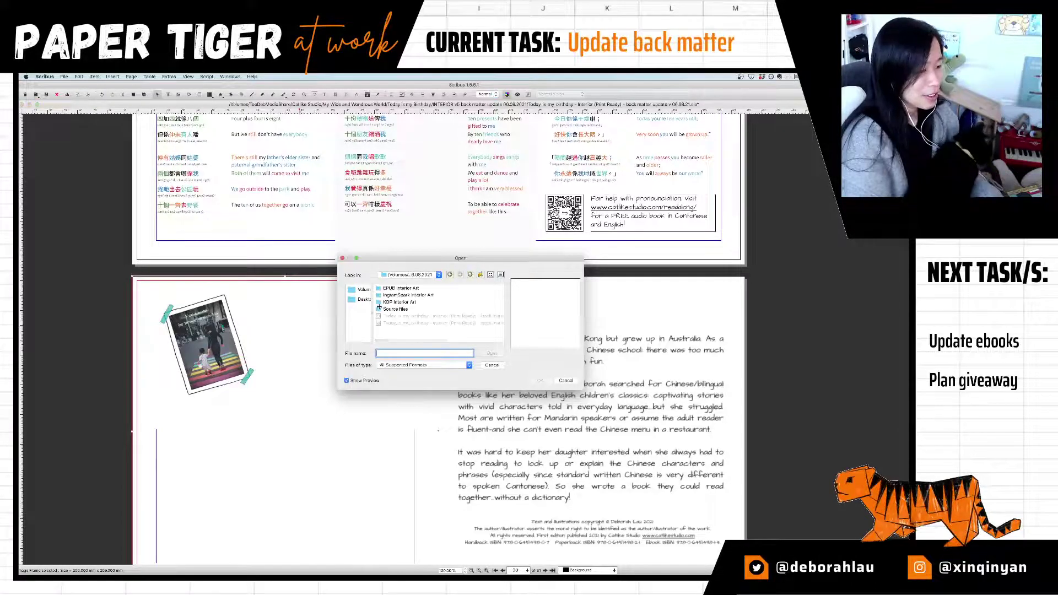
pyautogui.click(407, 295)
pyautogui.doubleClick(406, 296)
pyautogui.hscroll(3, 461, 327)
pyautogui.click(456, 323)
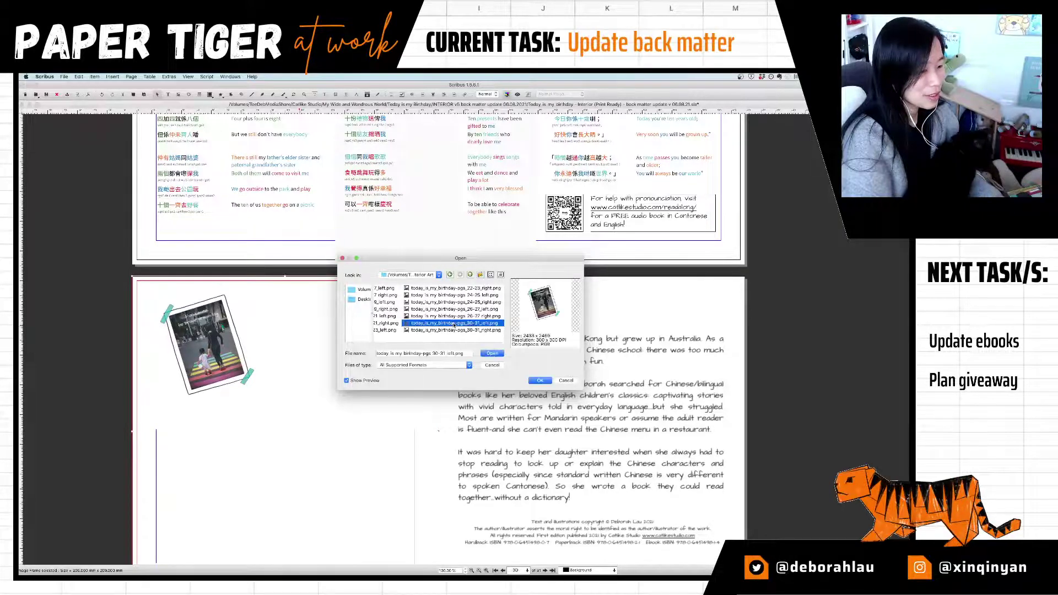
pyautogui.click(540, 381)
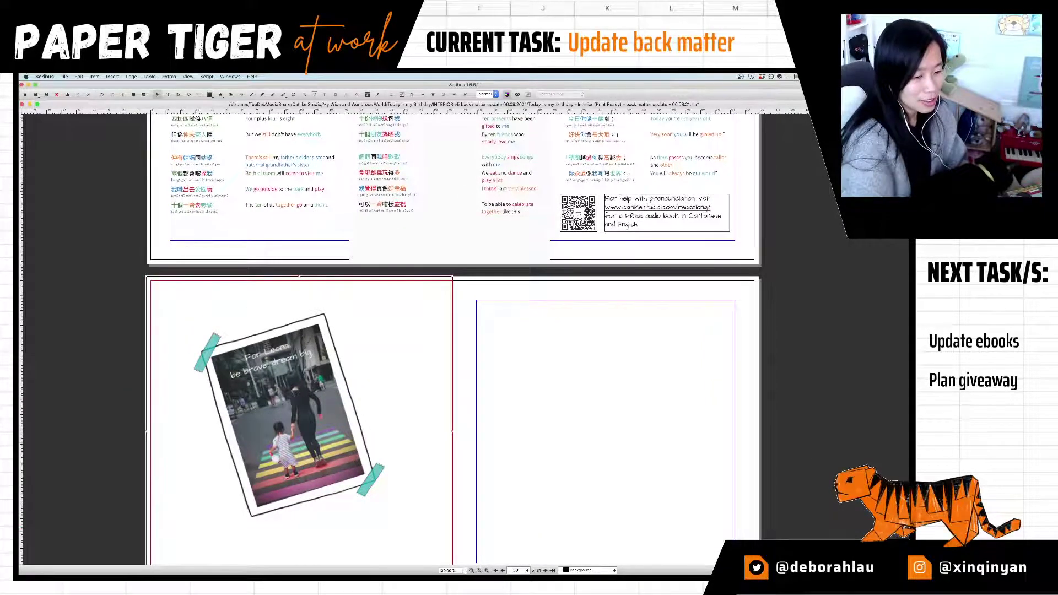
# Step: Open the content options of the dedication page's image frame
pyautogui.scroll(-1, 821, 500)
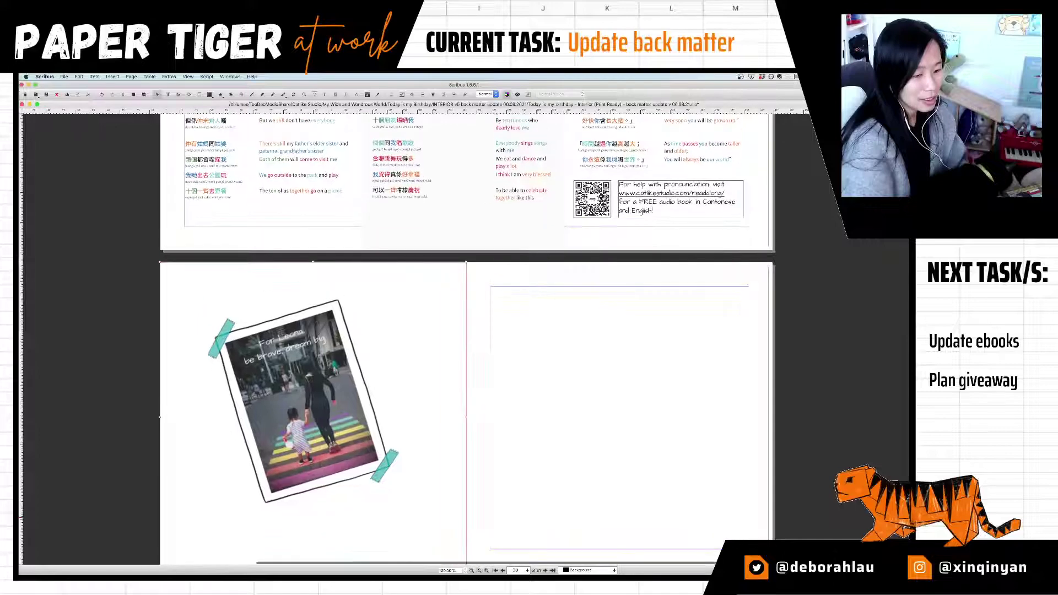
pyautogui.scroll(-1, 346, 417)
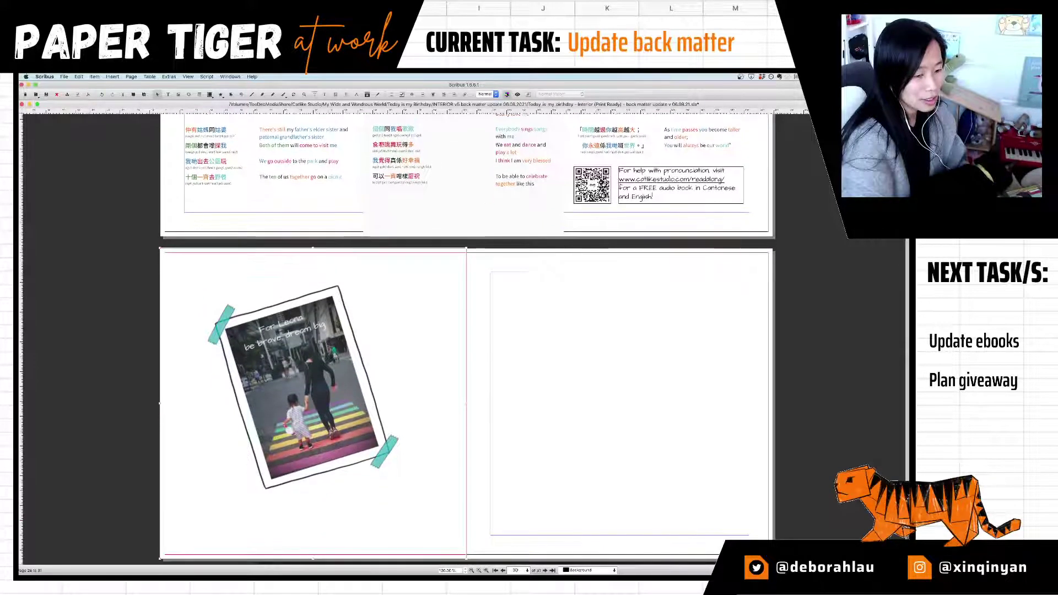
pyautogui.rightClick(206, 281)
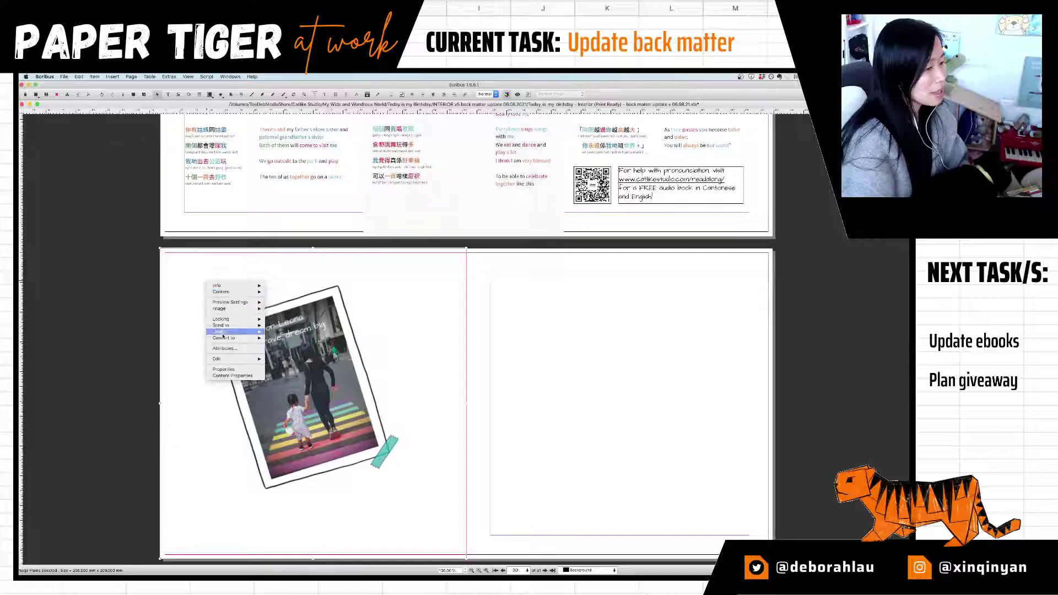
pyautogui.moveTo(236, 294)
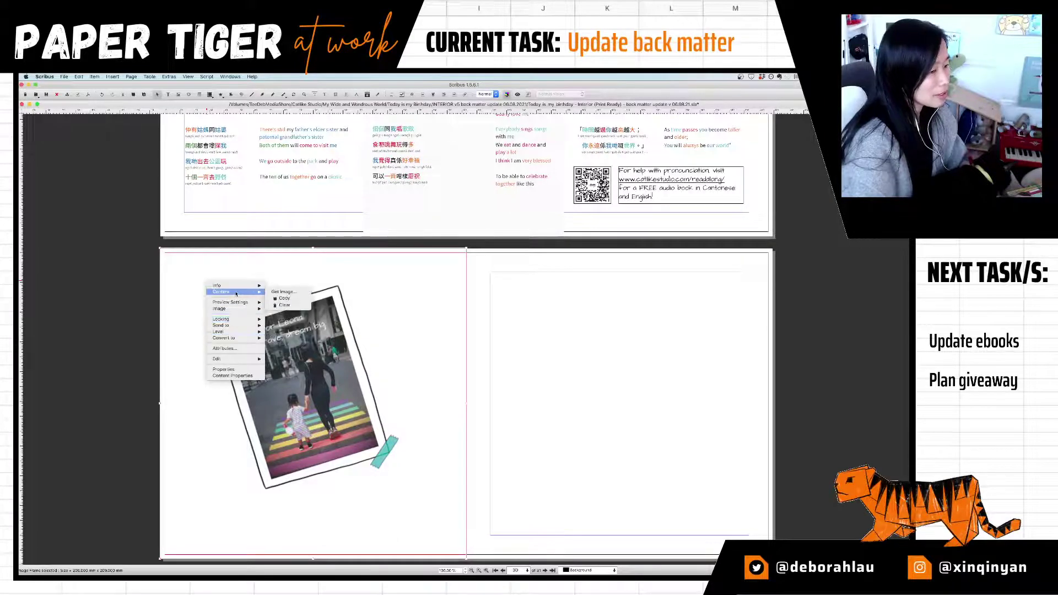
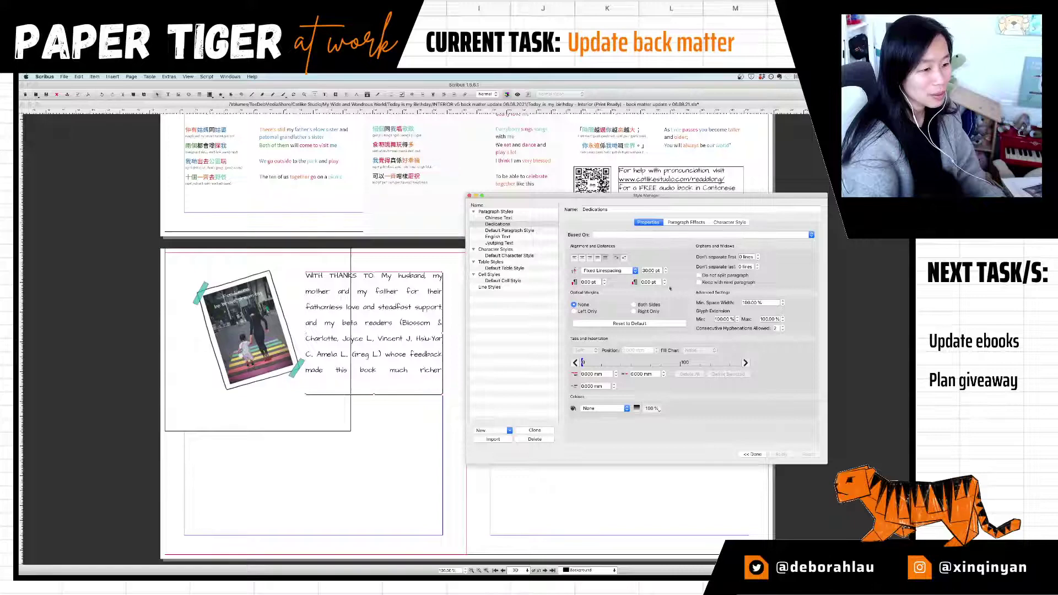
# Step: Set the Dedications paragraph style's fixed line spacing to 14 pt and apply it
pyautogui.click(651, 271)
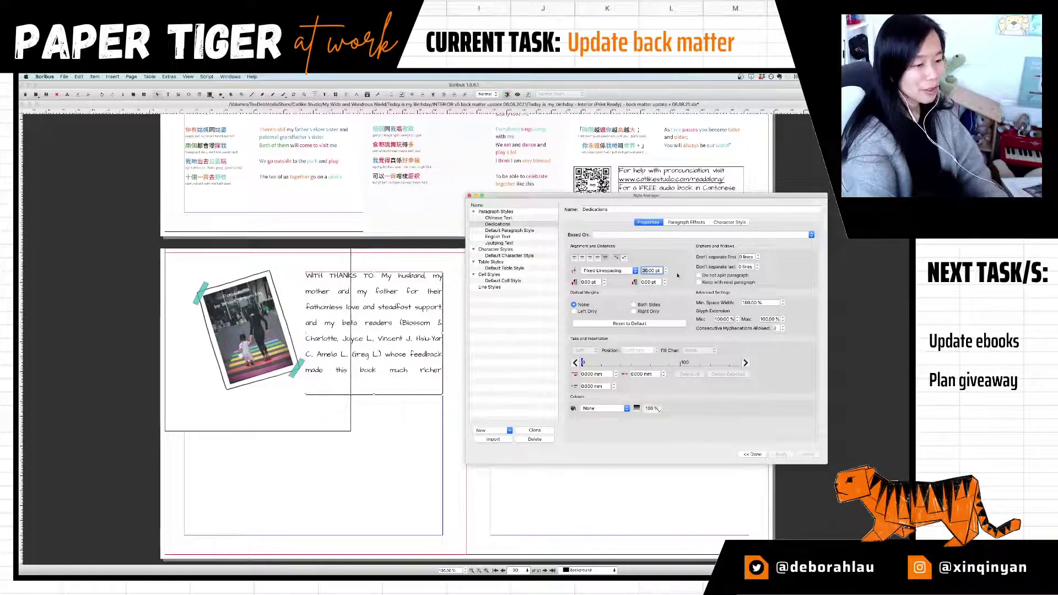
pyautogui.write('14')
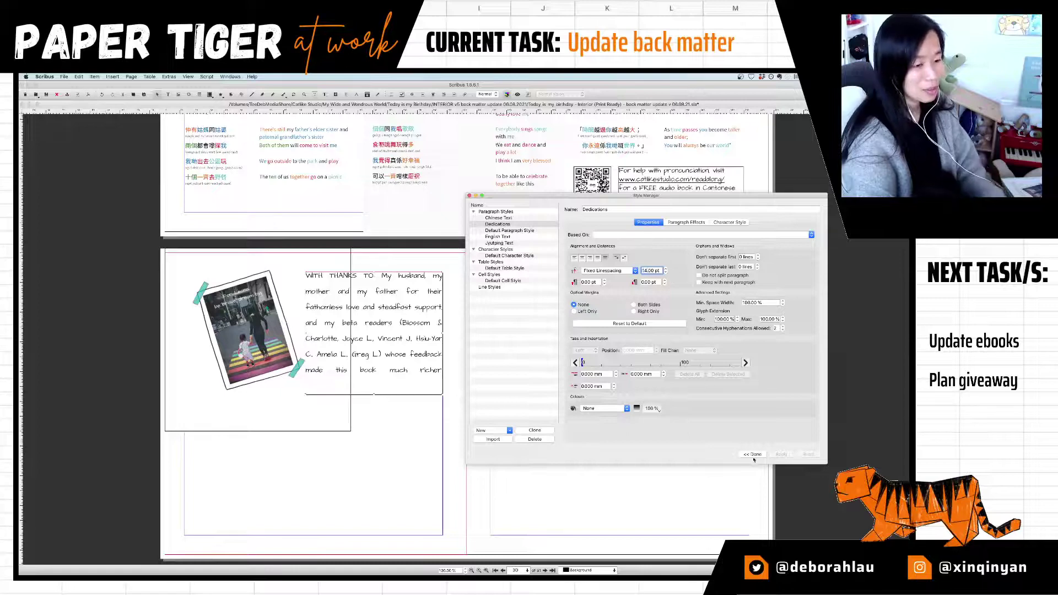
pyautogui.press('Tab')
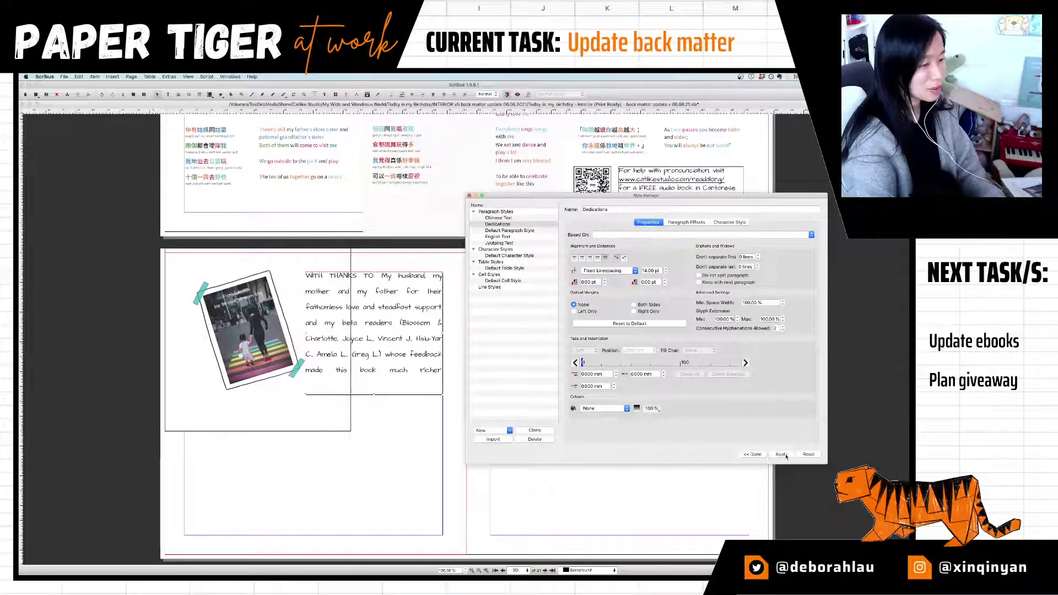
pyautogui.click(786, 456)
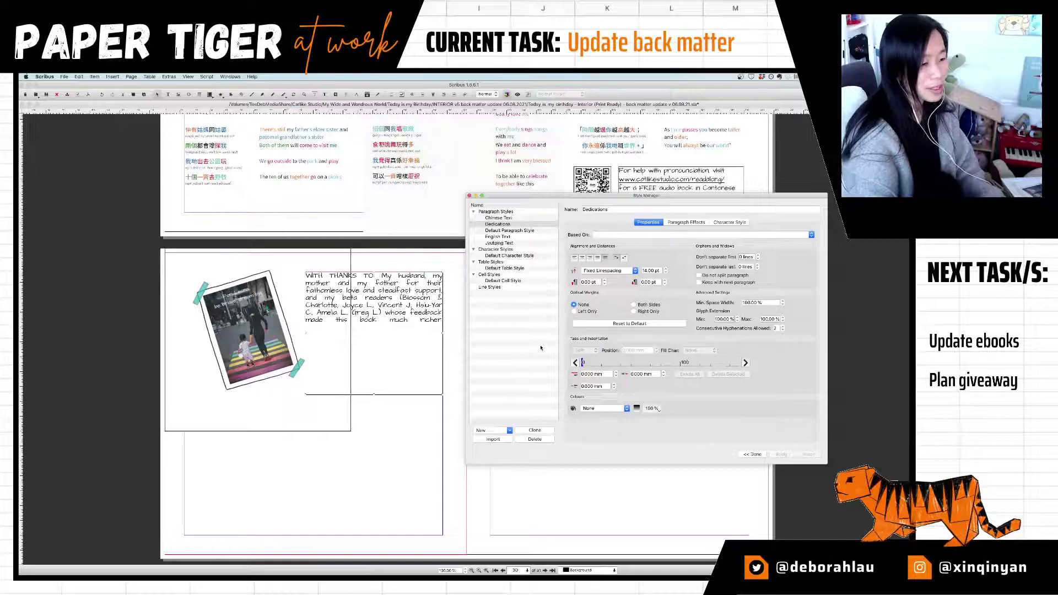
# Step: Raise the Dedications style's fixed line spacing to 18 pt
pyautogui.click(652, 271)
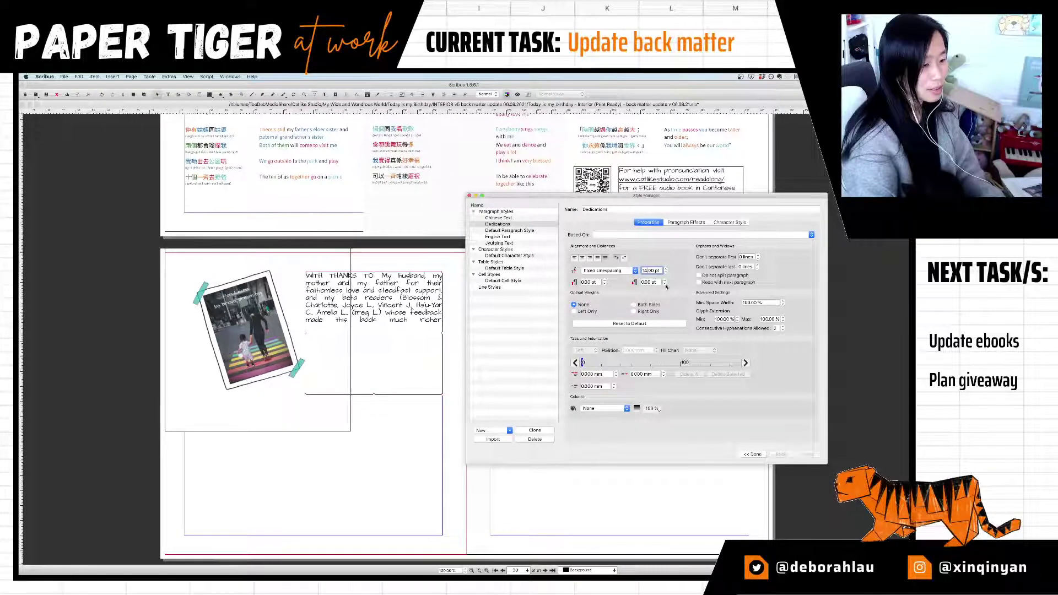
pyautogui.press('Up')
pyautogui.press('Up')
pyautogui.press('Up')
pyautogui.press('Up')
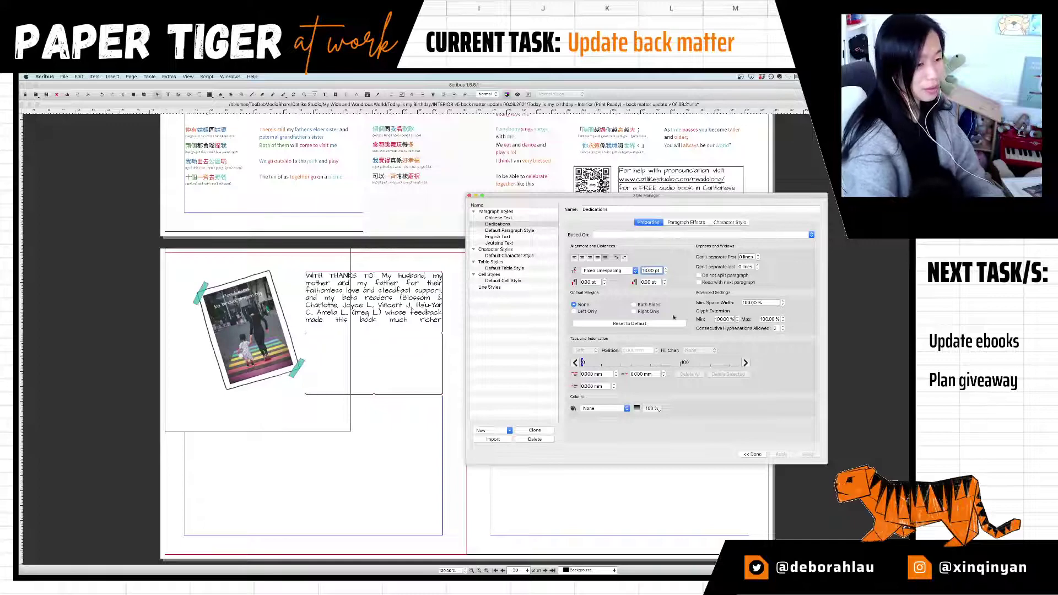
# Step: Give the Dedications style automatic line spacing and left alignment, apply both changes and finish editing the style
pyautogui.click(631, 271)
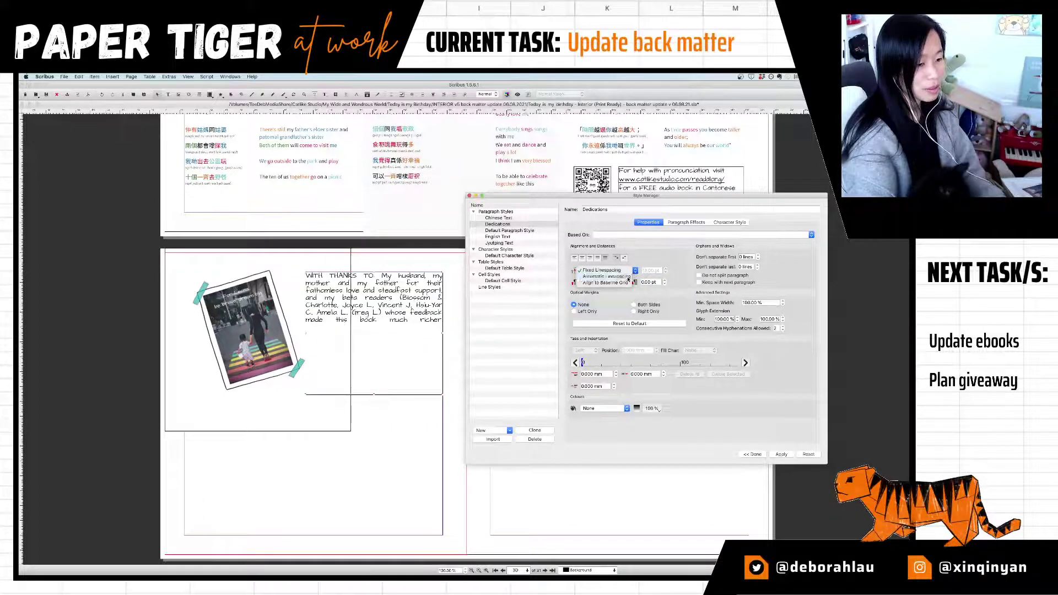
pyautogui.click(629, 276)
pyautogui.click(779, 455)
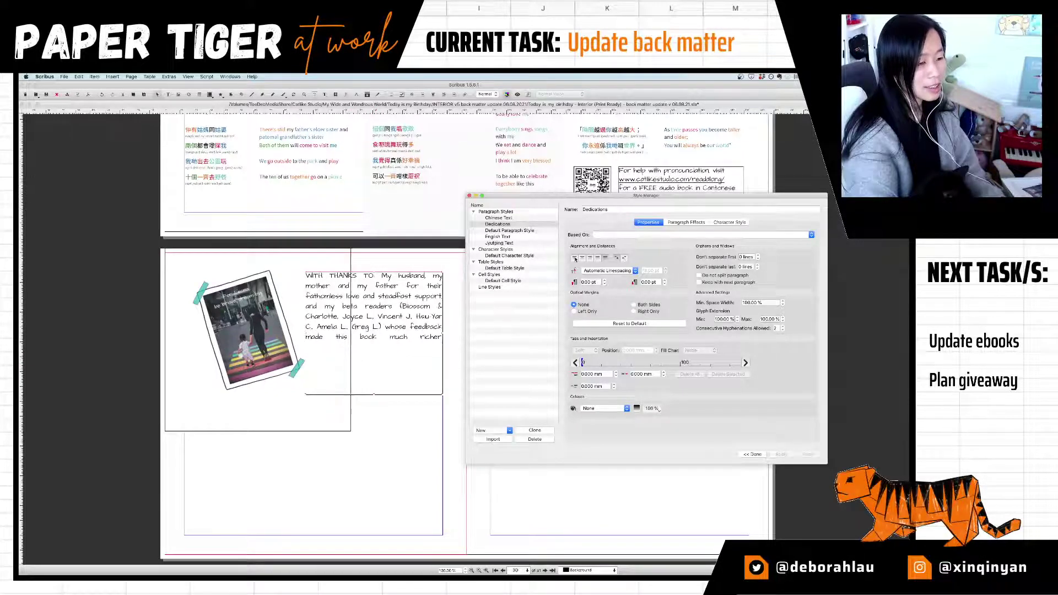
pyautogui.click(575, 258)
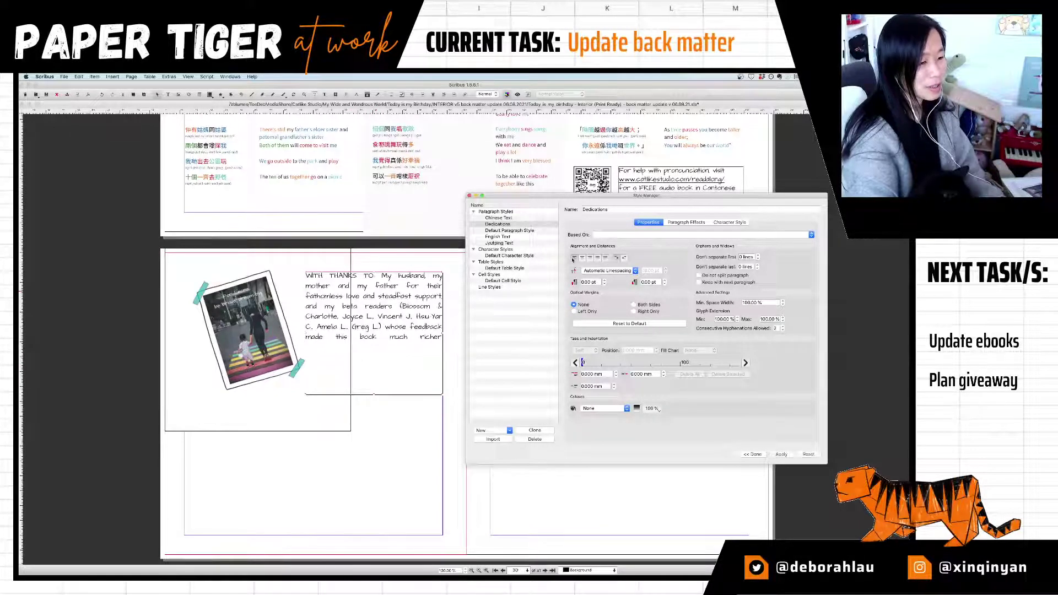
pyautogui.click(783, 455)
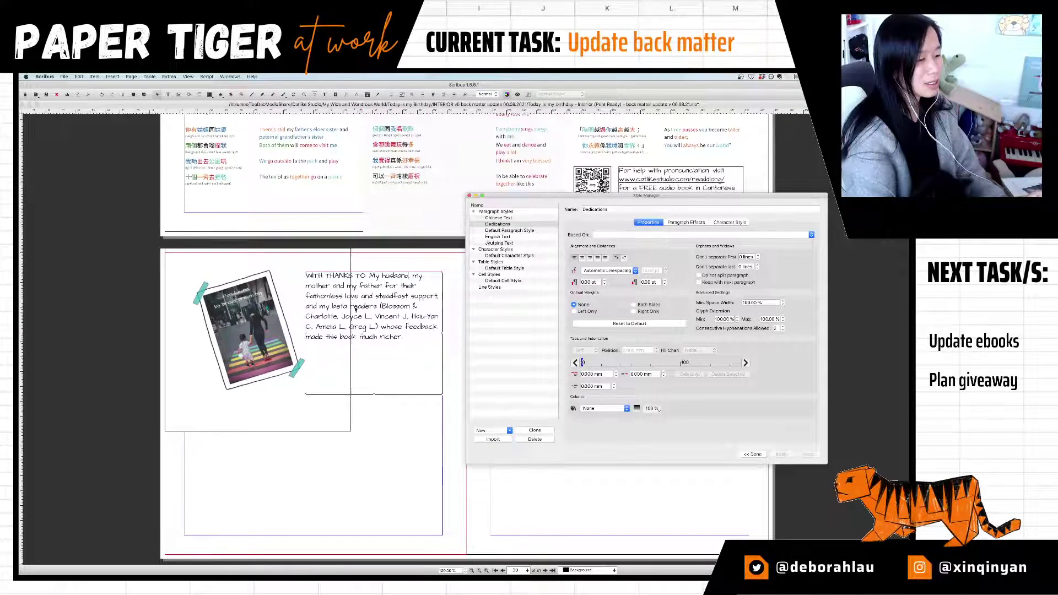
pyautogui.click(753, 454)
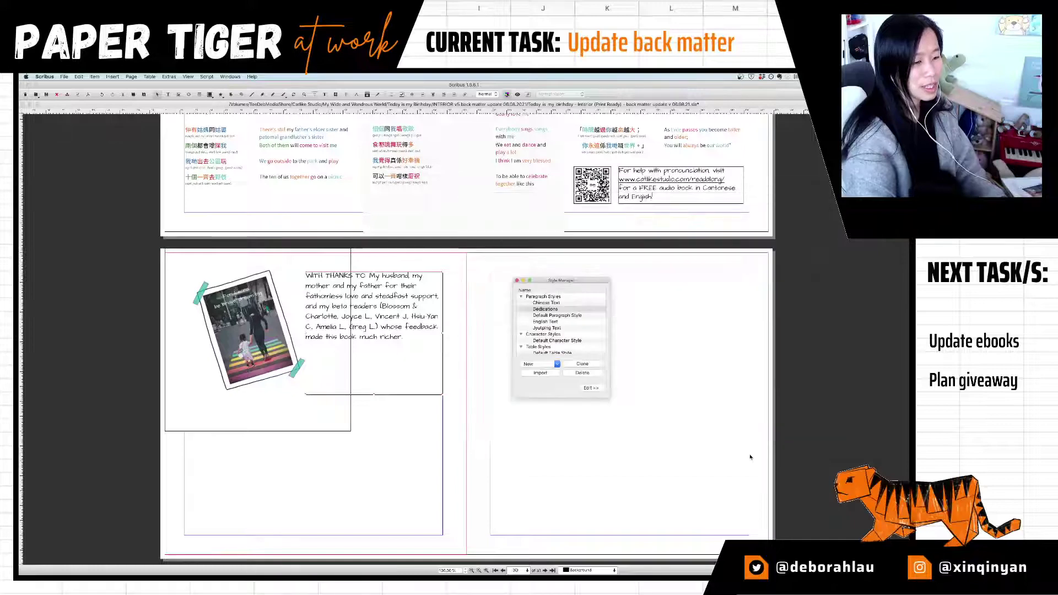
# Step: Switch to Notes and put the text following the "WITH THANKS TO:" heading on its own line
pyautogui.click(370, 277)
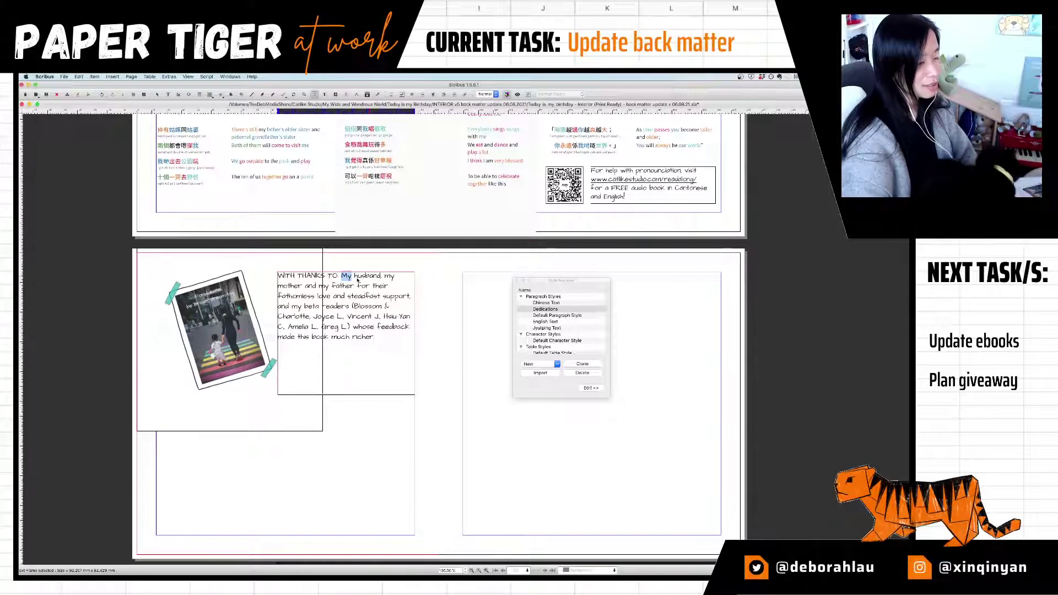
pyautogui.scroll(1, 338, 278)
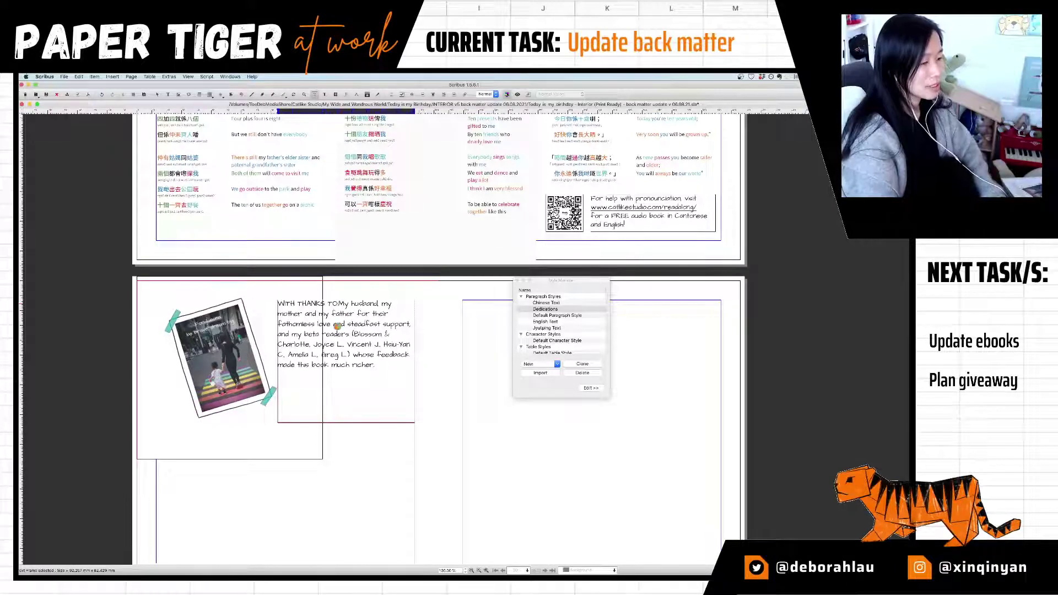
pyautogui.press('super+Tab')
pyautogui.click(495, 109)
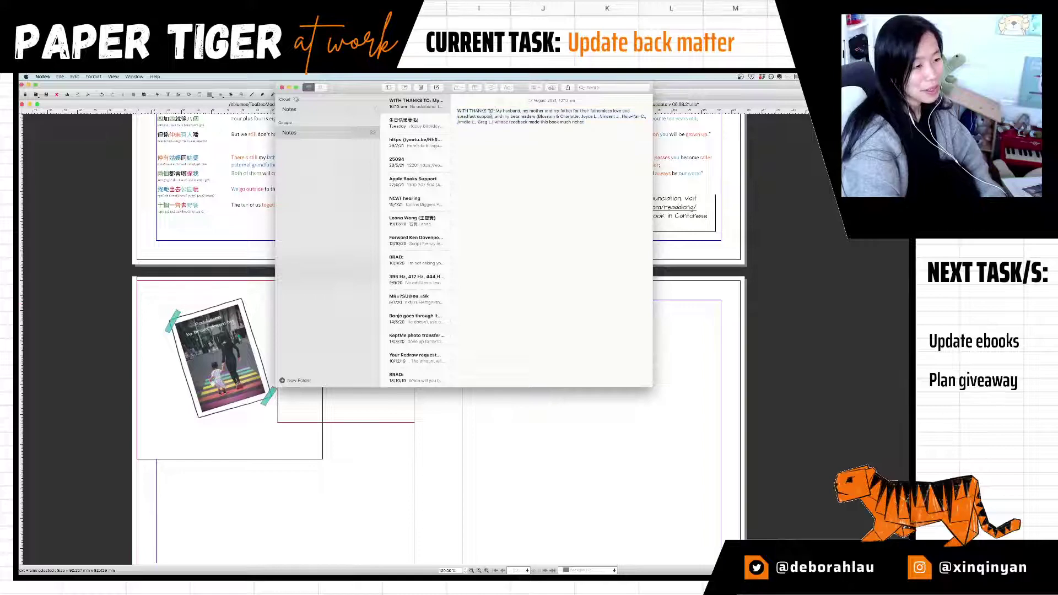
pyautogui.press('Return')
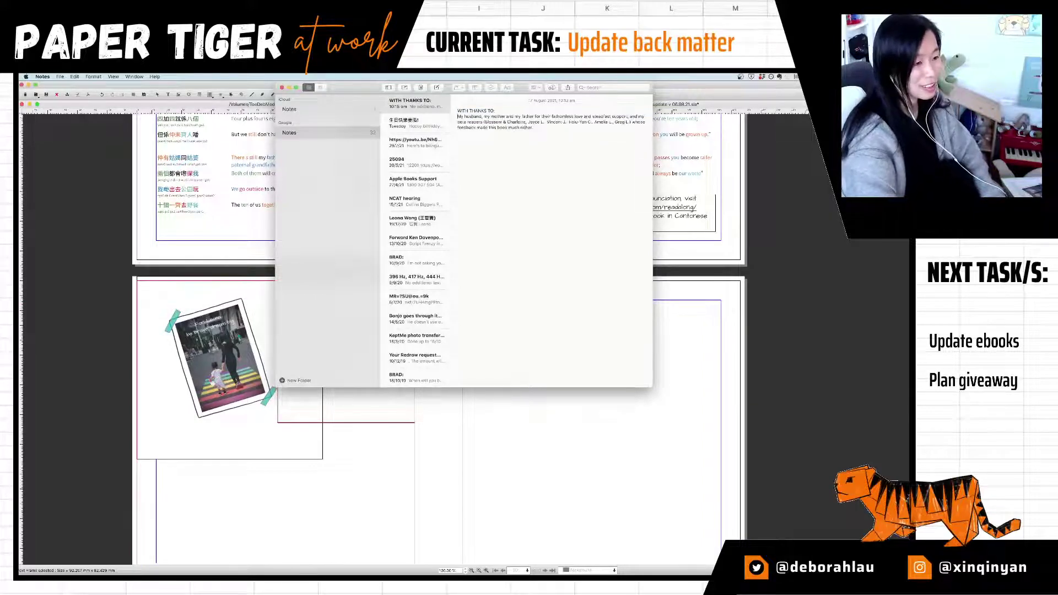
# Step: Remove the comma following "My husband" in the note and try a line break there
pyautogui.press('Delete')
pyautogui.press('Delete')
pyautogui.press('Return')
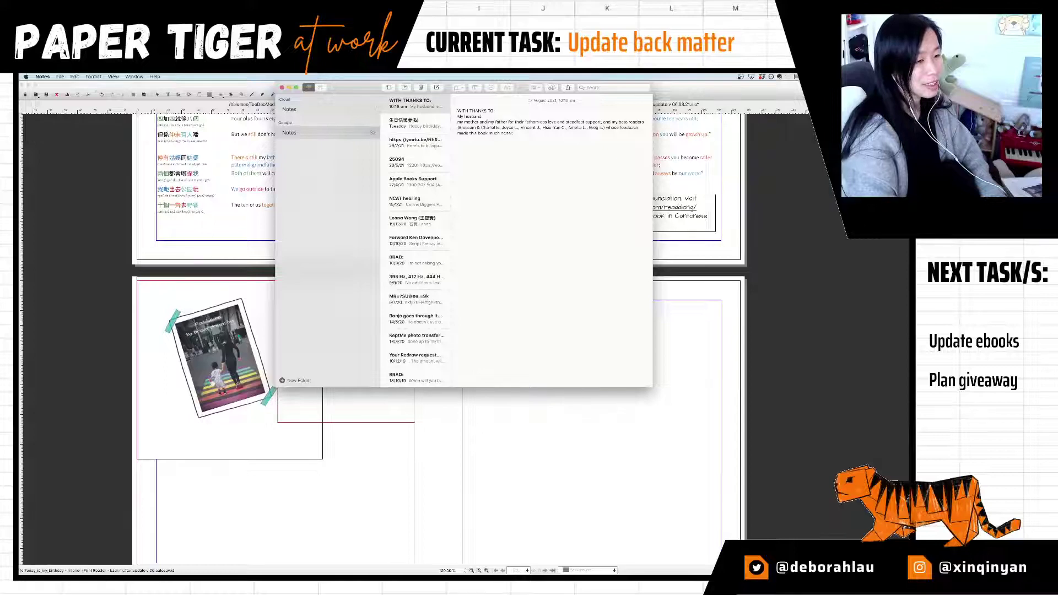
pyautogui.press('BackSpace')
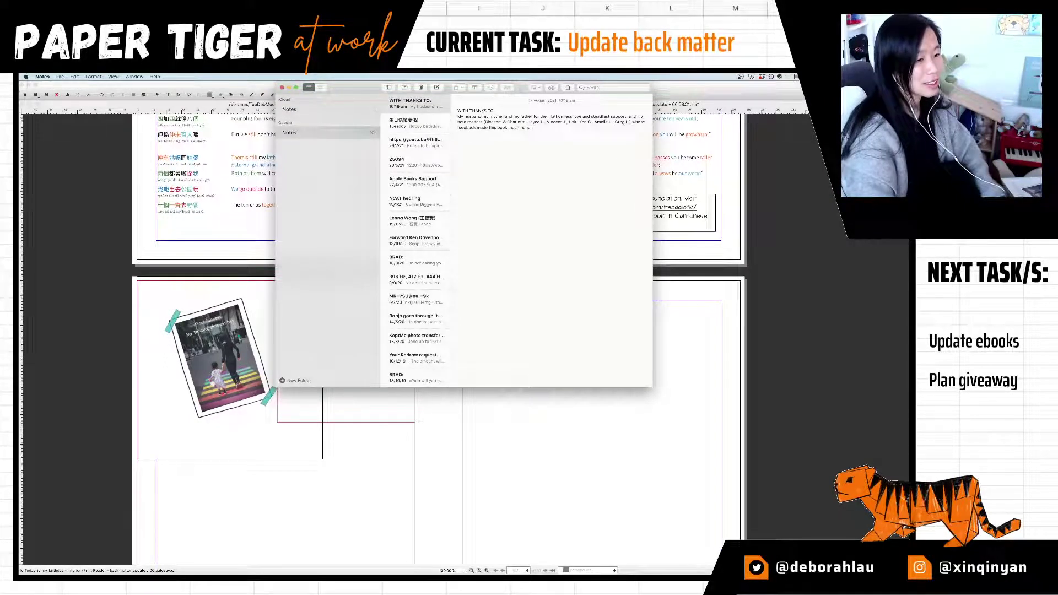
pyautogui.click(626, 116)
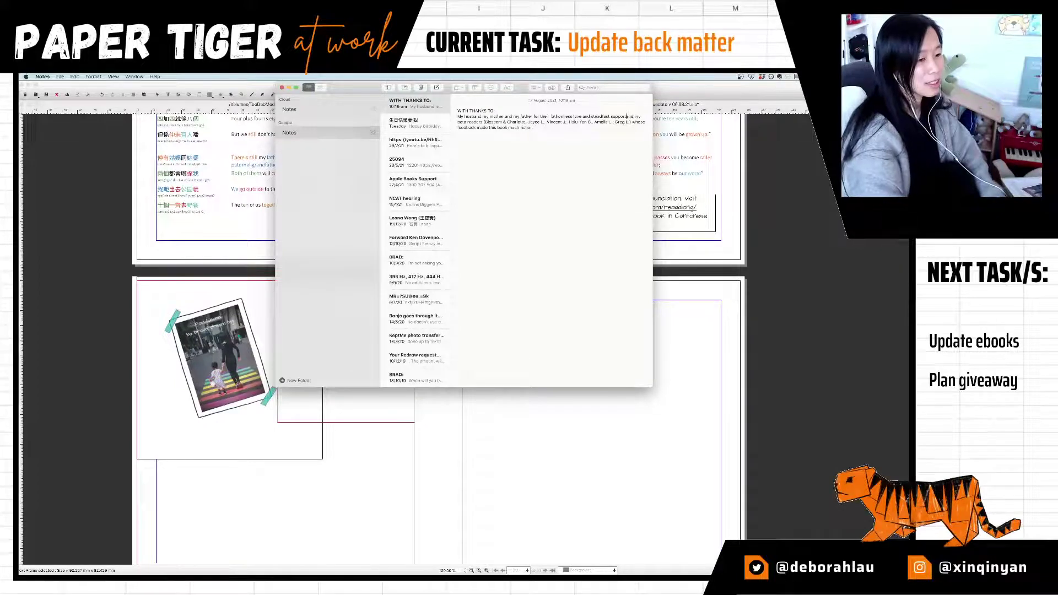
pyautogui.press('Return')
pyautogui.press('BackSpace')
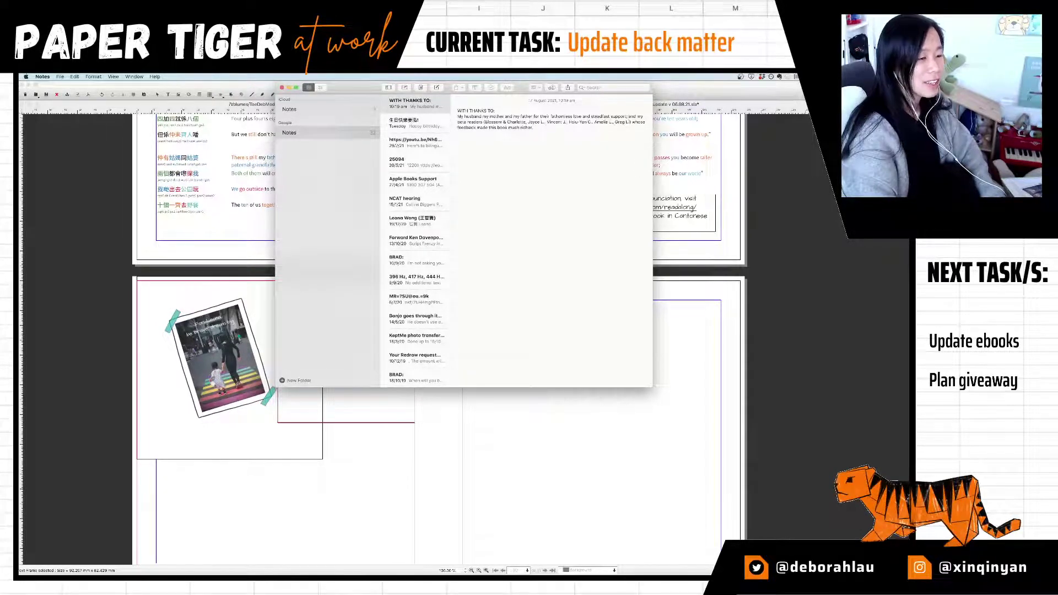
pyautogui.press('super+Tab')
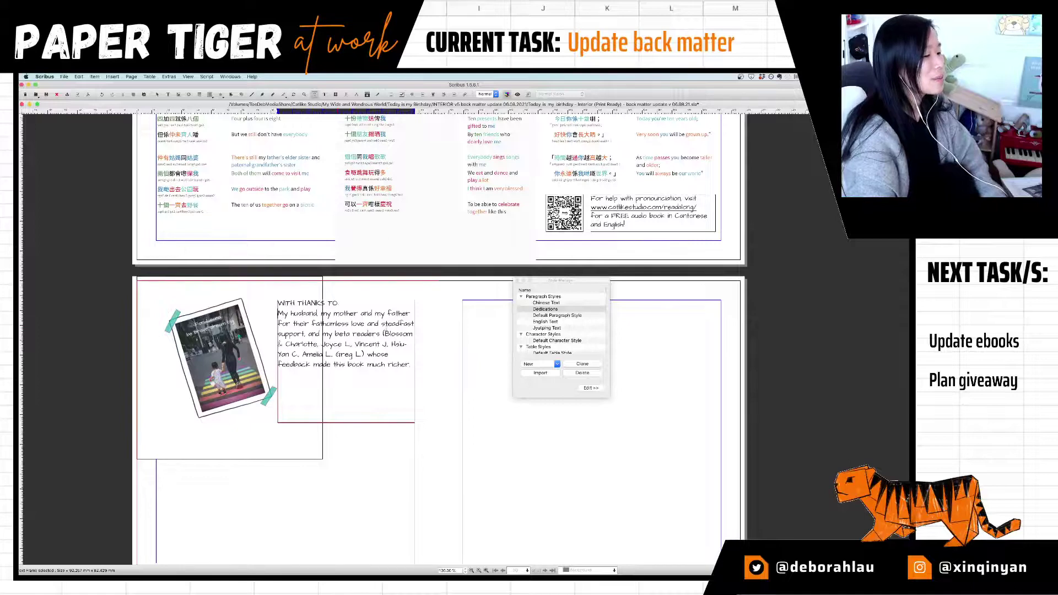
pyautogui.press('super+Tab')
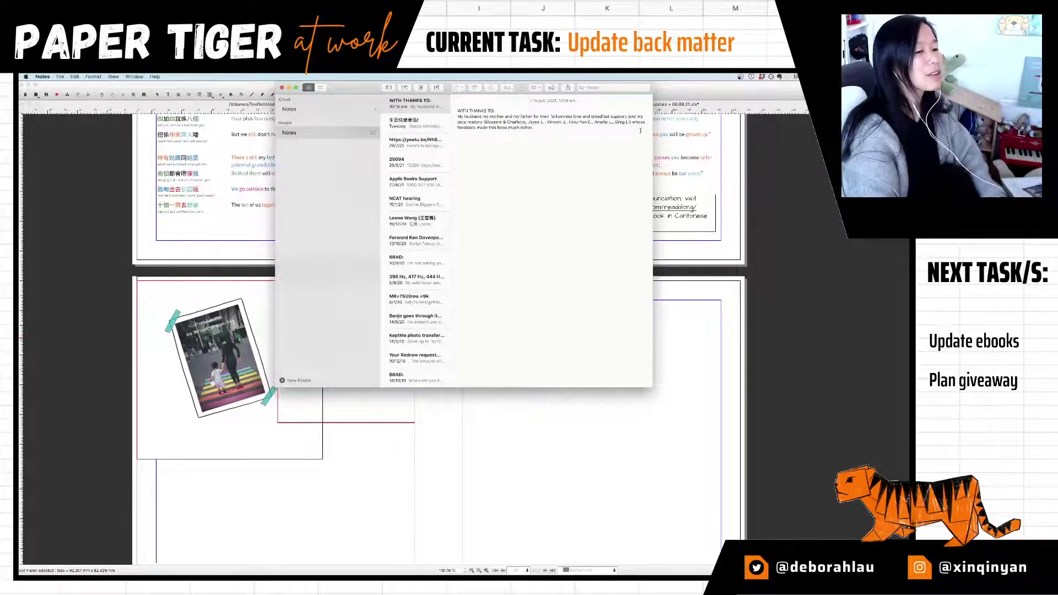
pyautogui.press('super+Tab')
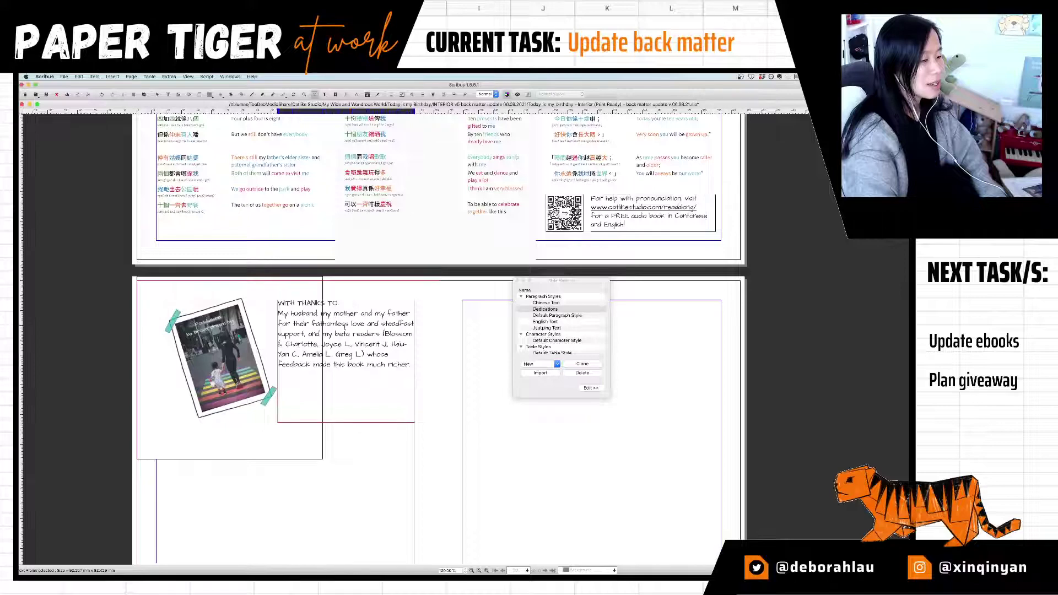
pyautogui.press('super+Tab')
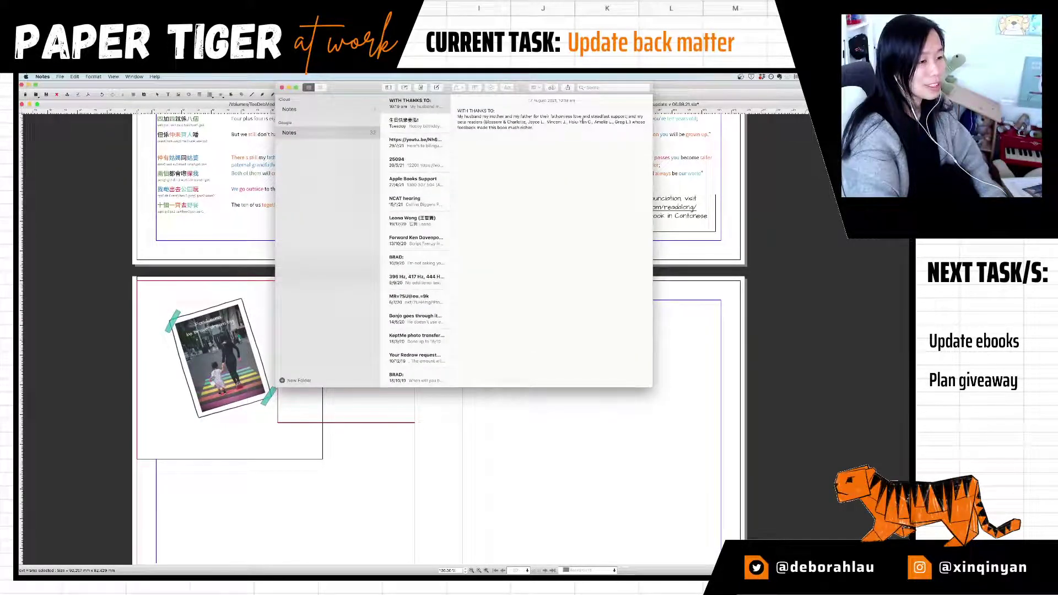
# Step: Start a new line at "for their fathomless love" and separate "and my beta readers" from the text above with a blank line
pyautogui.press('Return')
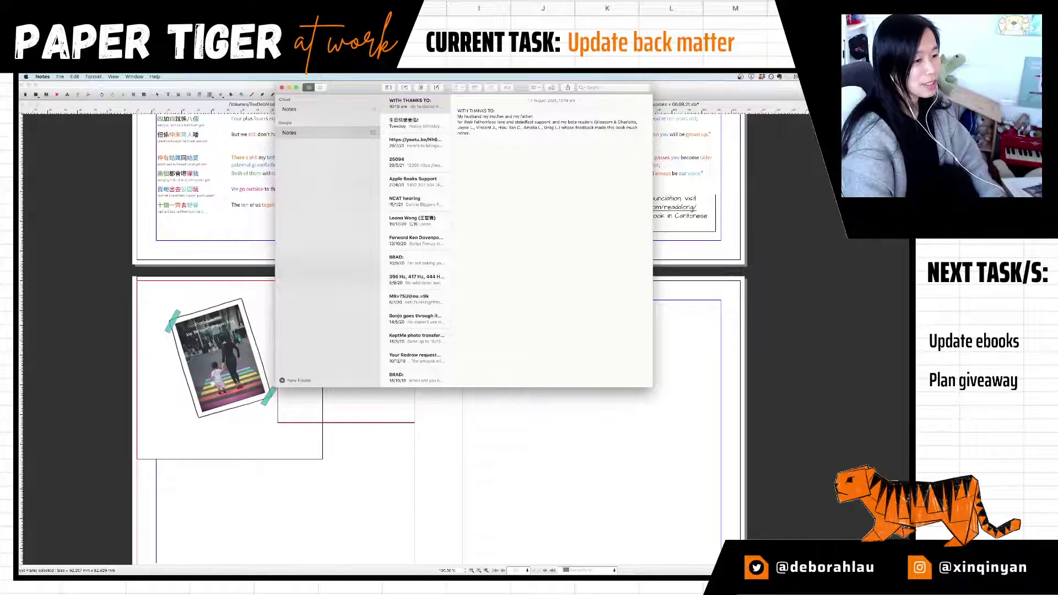
pyautogui.click(553, 122)
pyautogui.press('BackSpace')
pyautogui.press('BackSpace')
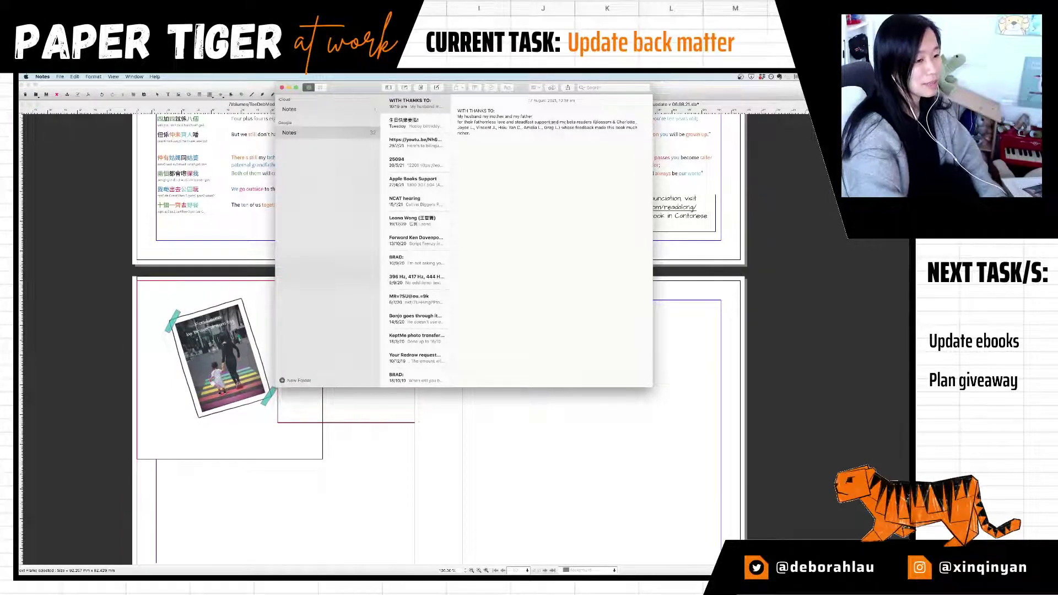
pyautogui.press('Return')
pyautogui.press('Return')
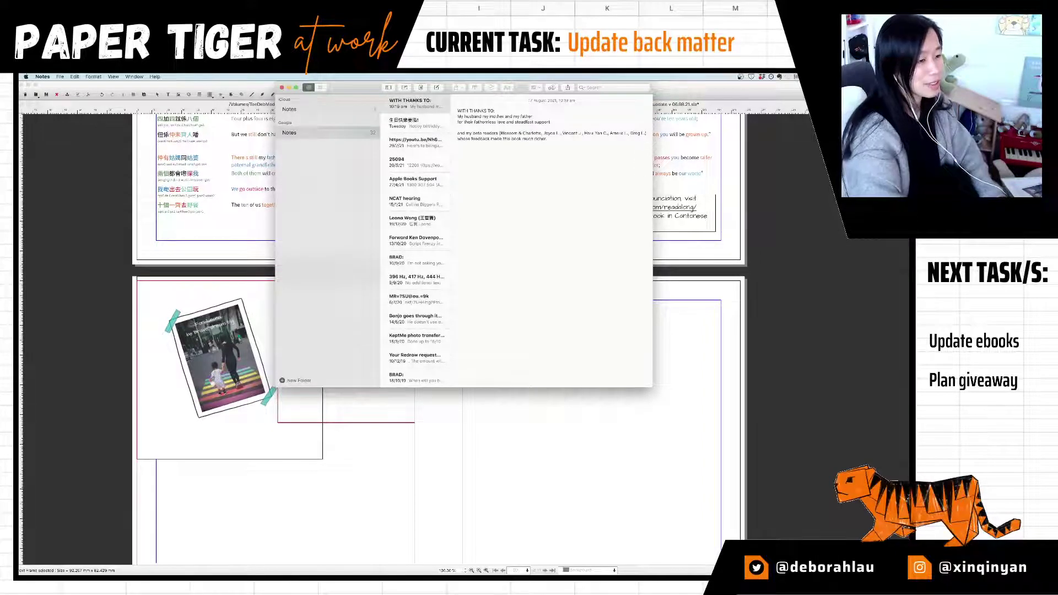
# Step: End "and my beta readers" with a colon and put the reader names, without parentheses, and "whose feedback" on separate lines
pyautogui.write(':')
pyautogui.press('Return')
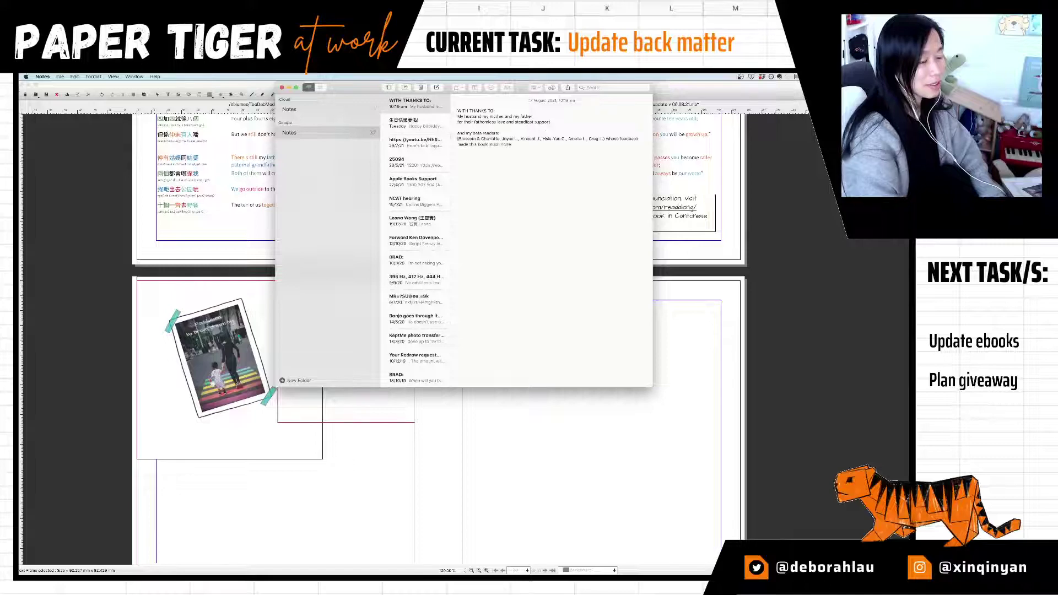
pyautogui.press('Delete')
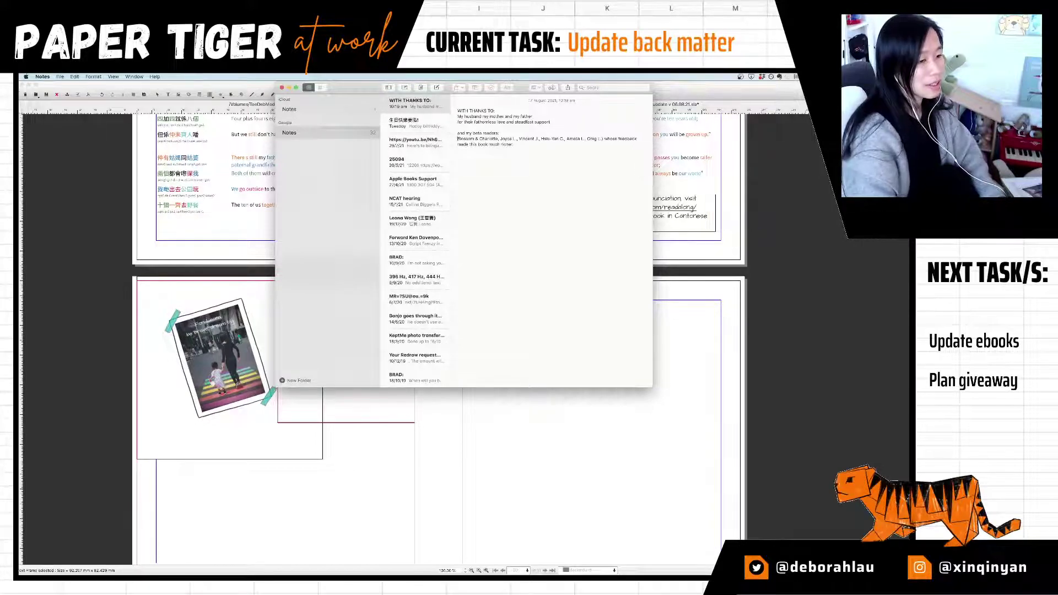
pyautogui.press('Delete')
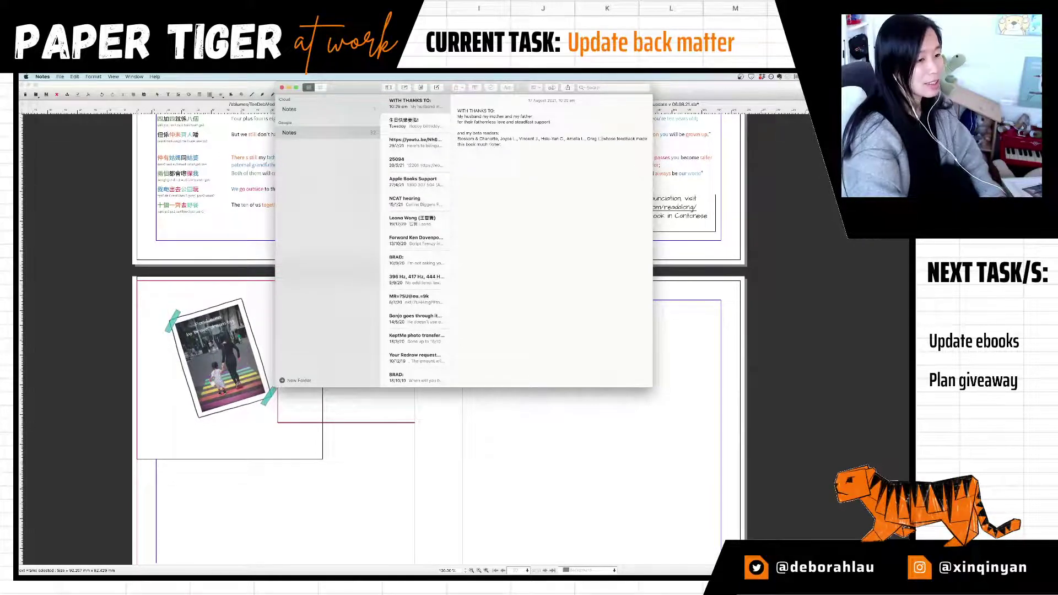
pyautogui.press('Return')
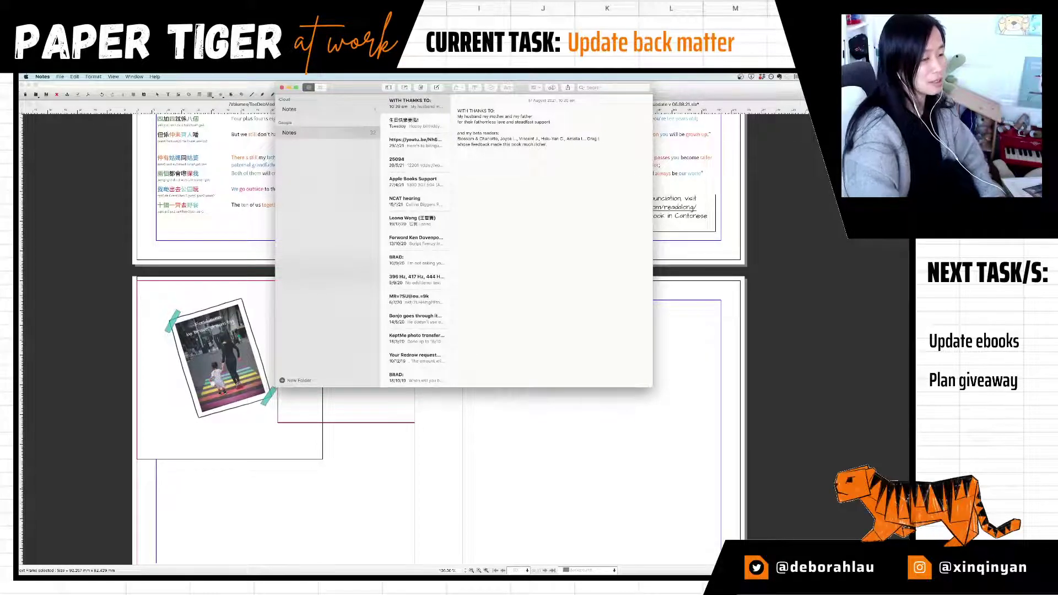
# Step: Replace the note's first heading with "MADE POSSIBLE BY:"
pyautogui.press('shift+super+Right')
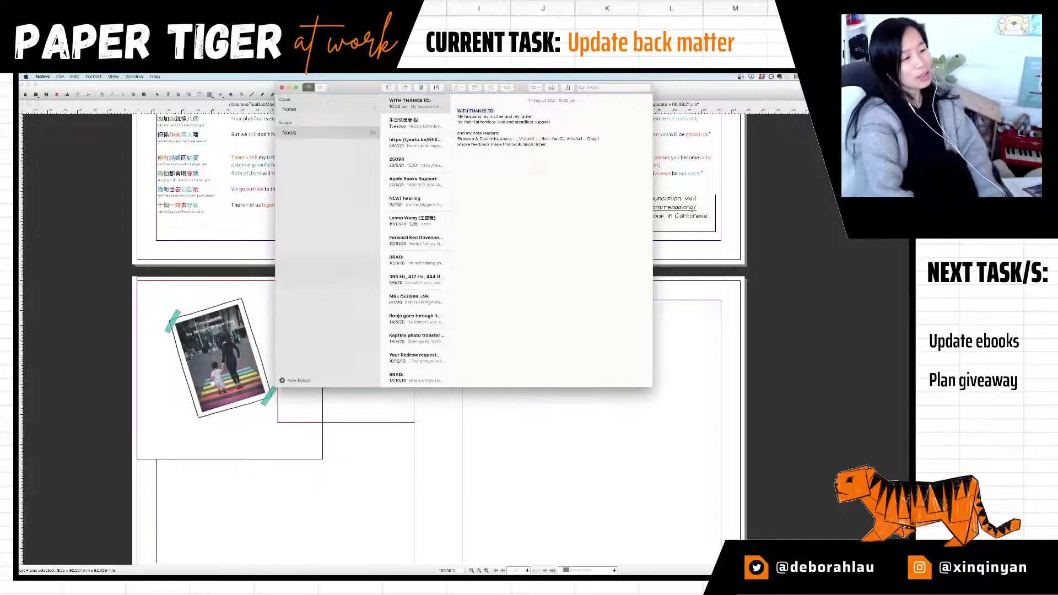
pyautogui.press('Left')
pyautogui.press('shift+super+Right')
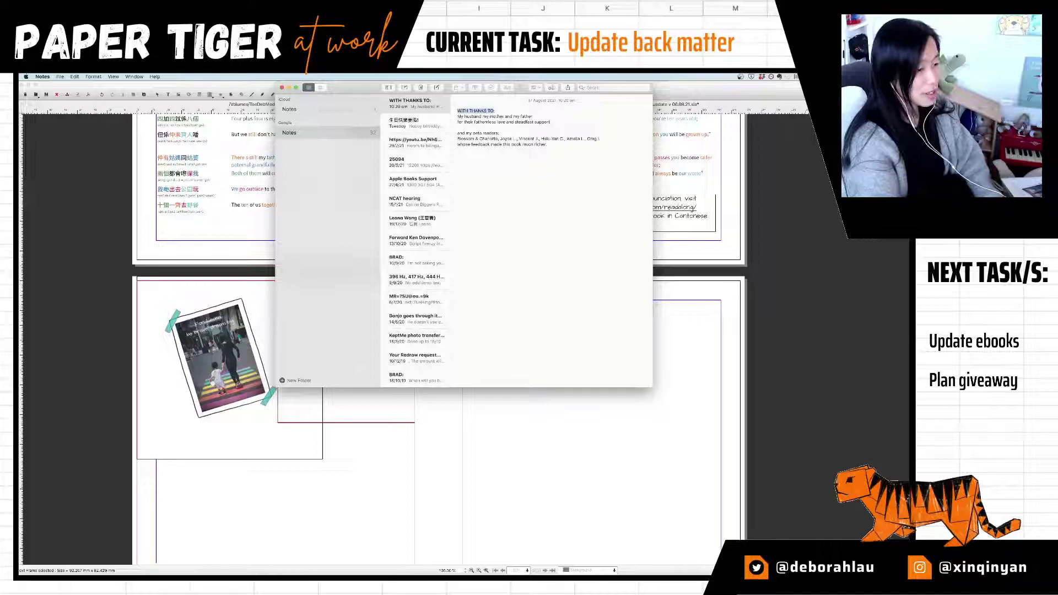
pyautogui.write('MADE ONLY PO:')
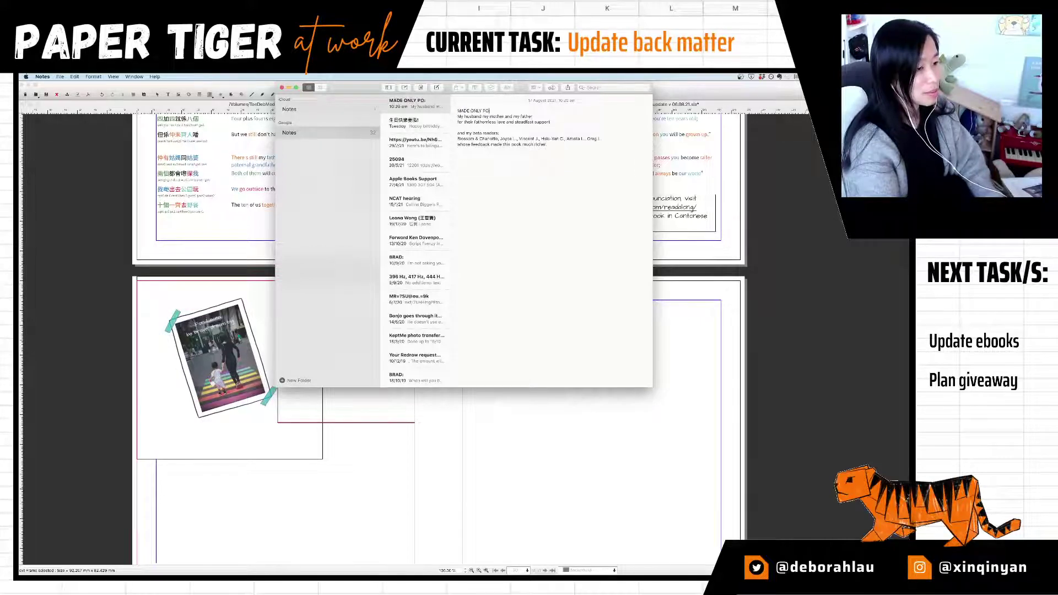
pyautogui.press('BackSpace')
pyautogui.press('BackSpace')
pyautogui.press('BackSpace')
pyautogui.press('BackSpace')
pyautogui.press('BackSpace')
pyautogui.press('BackSpace')
pyautogui.press('BackSpace')
pyautogui.write('POSSIBLE B:')
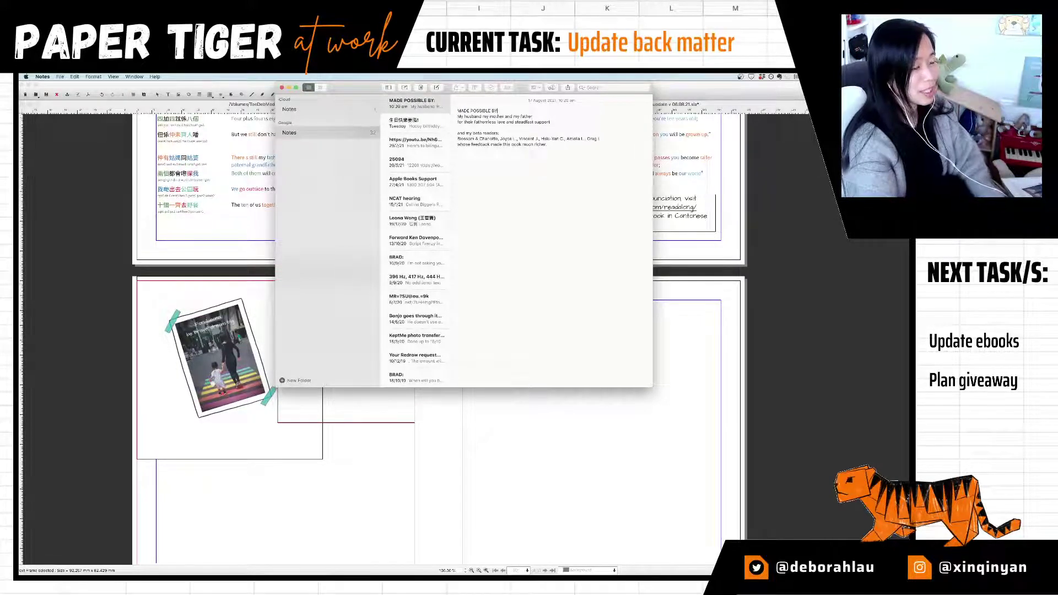
# Step: Replace the line "and my beta readers:" with the heading "WITH THANKS TO:"
pyautogui.click(458, 127)
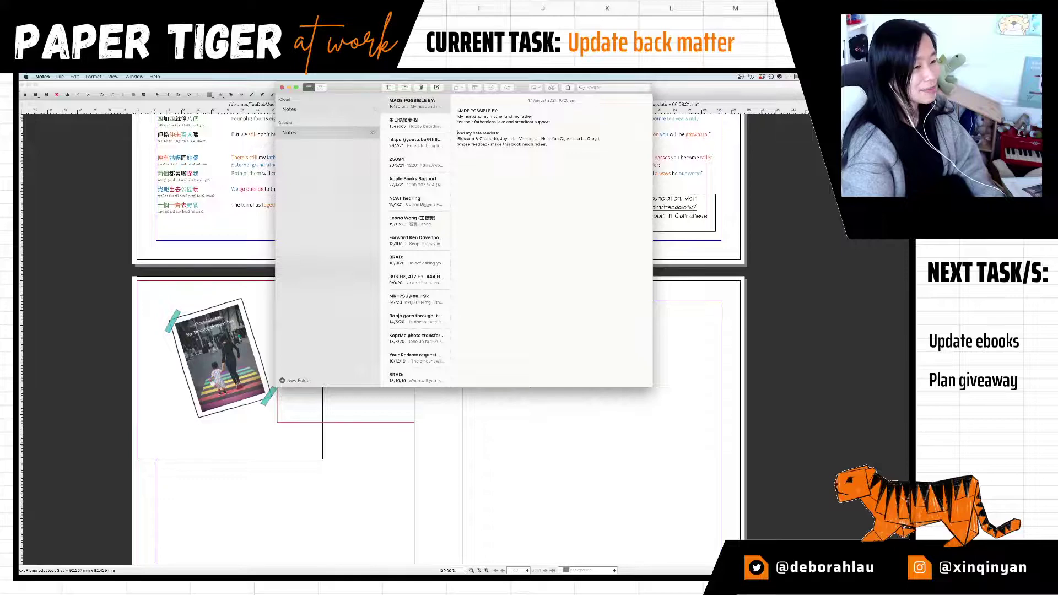
pyautogui.press('Down')
pyautogui.press('super+shift+Right')
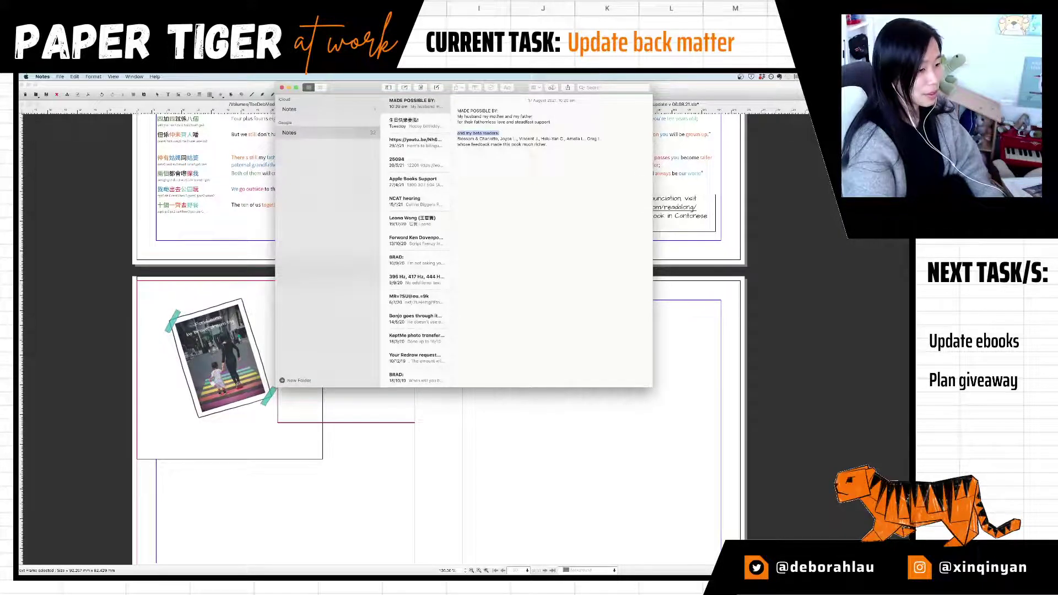
pyautogui.write('WITH THANKS TO:')
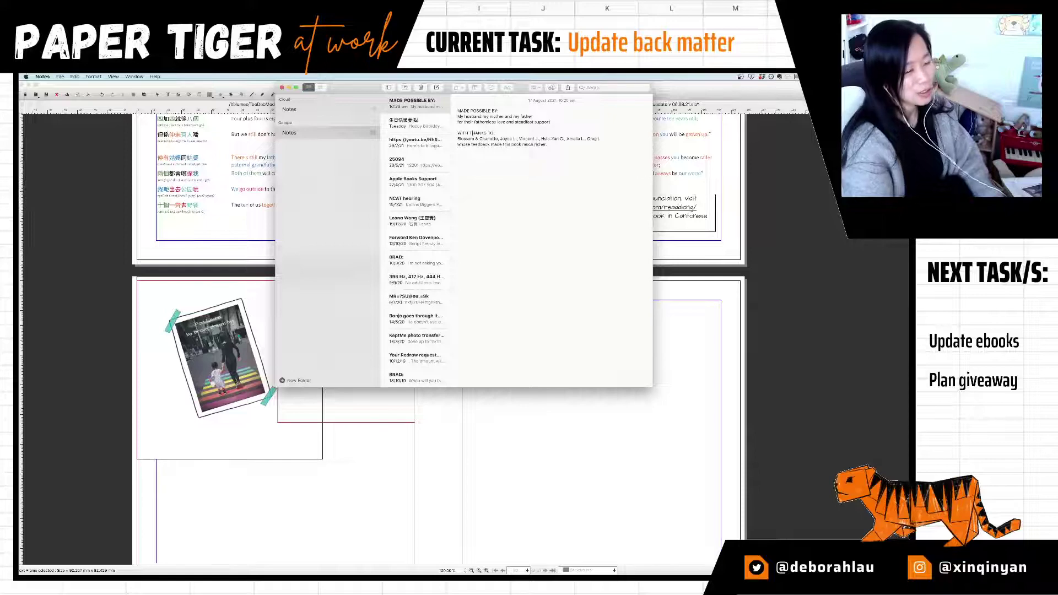
# Step: Copy the whole note and paste it over all the acknowledgements text in the Scribus dedication page's text frame
pyautogui.press('super+a')
pyautogui.press('super+c')
pyautogui.press('super+Tab')
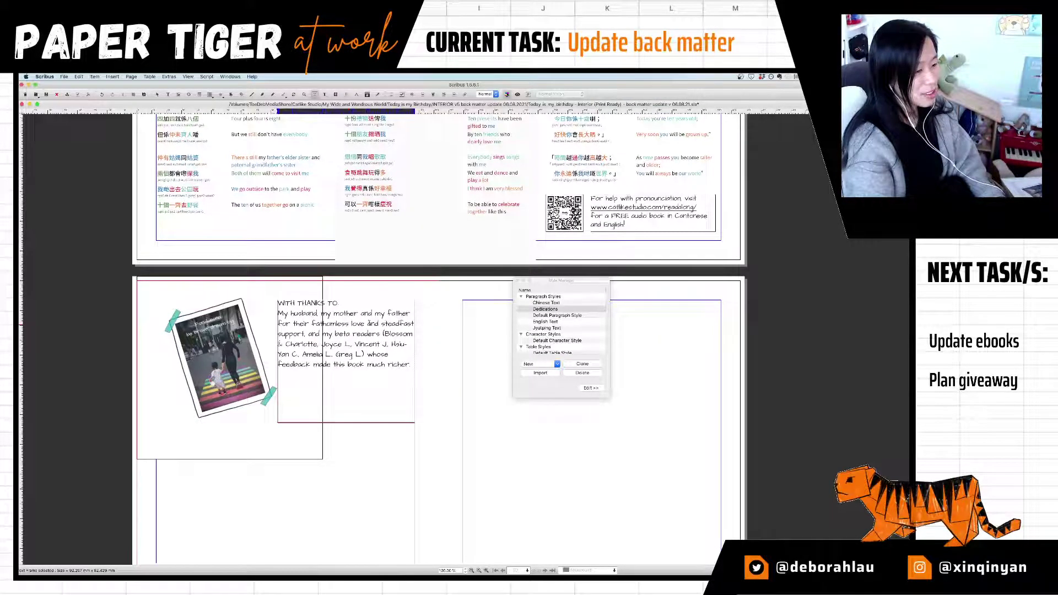
pyautogui.doubleClick(358, 324)
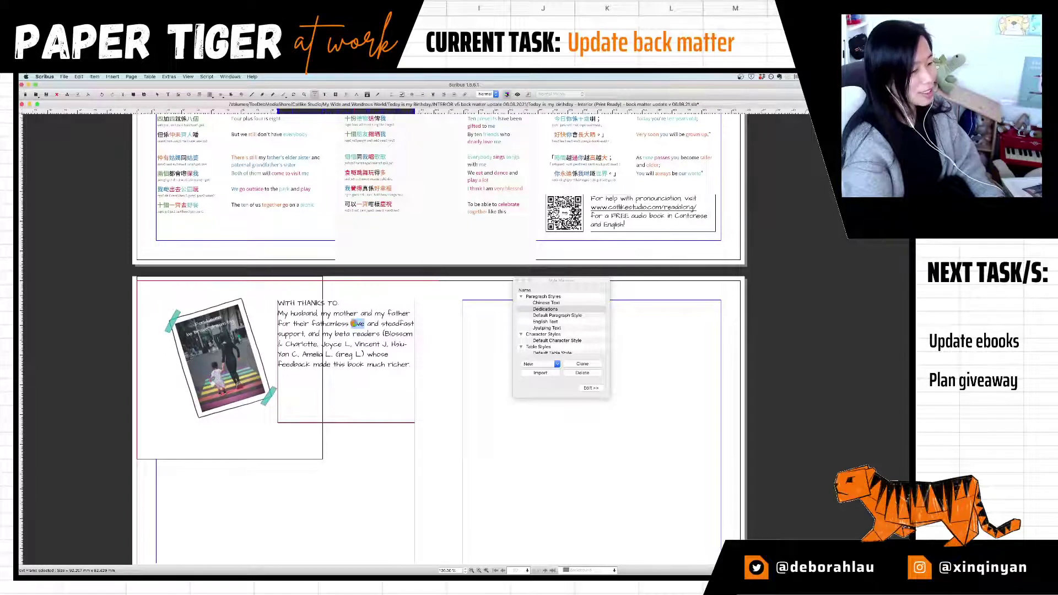
pyautogui.press('super+c')
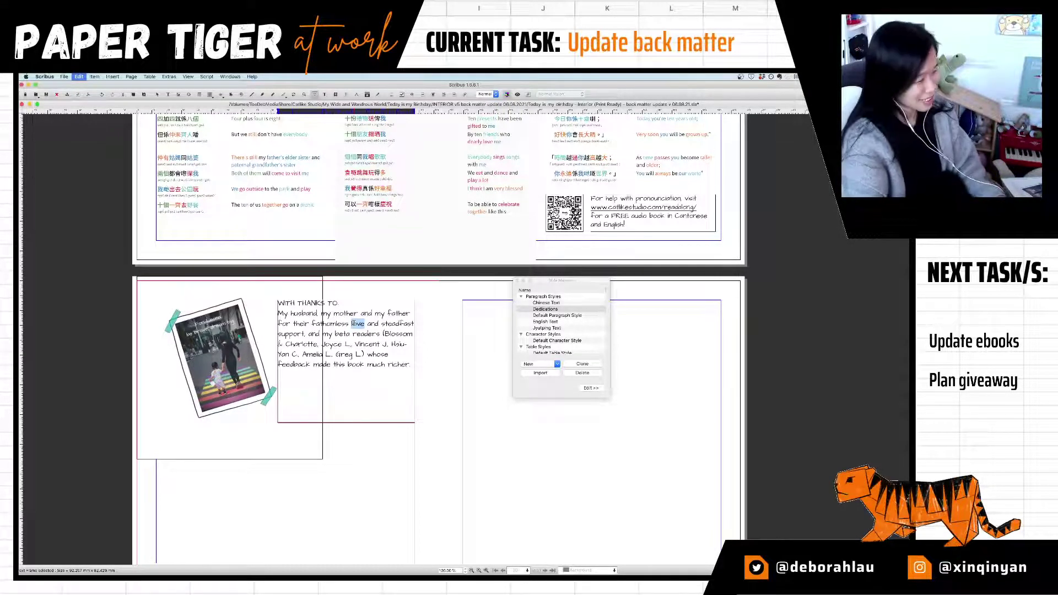
pyautogui.press('super+a')
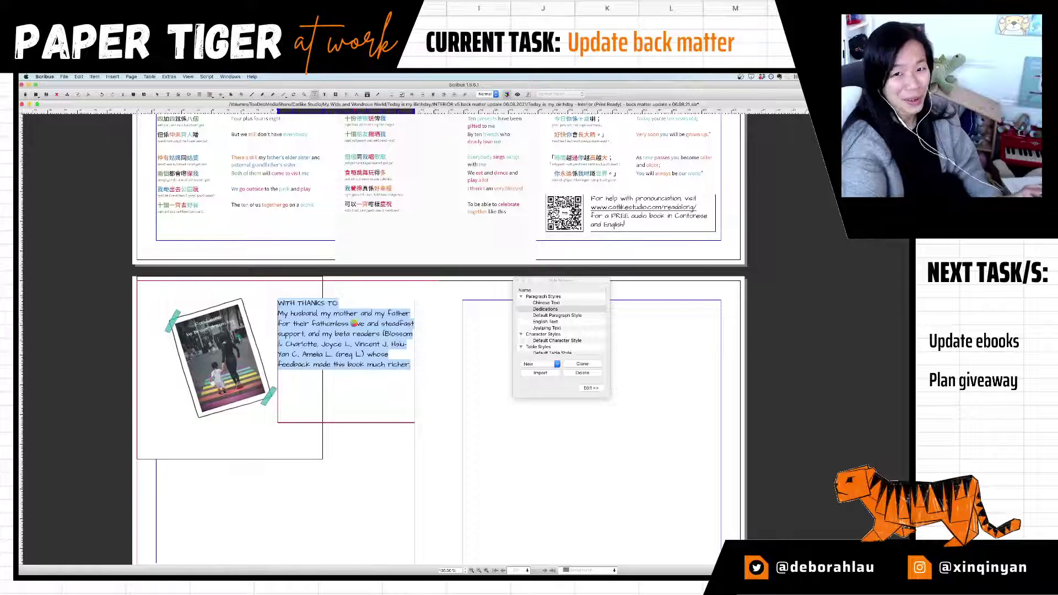
pyautogui.press('super+c')
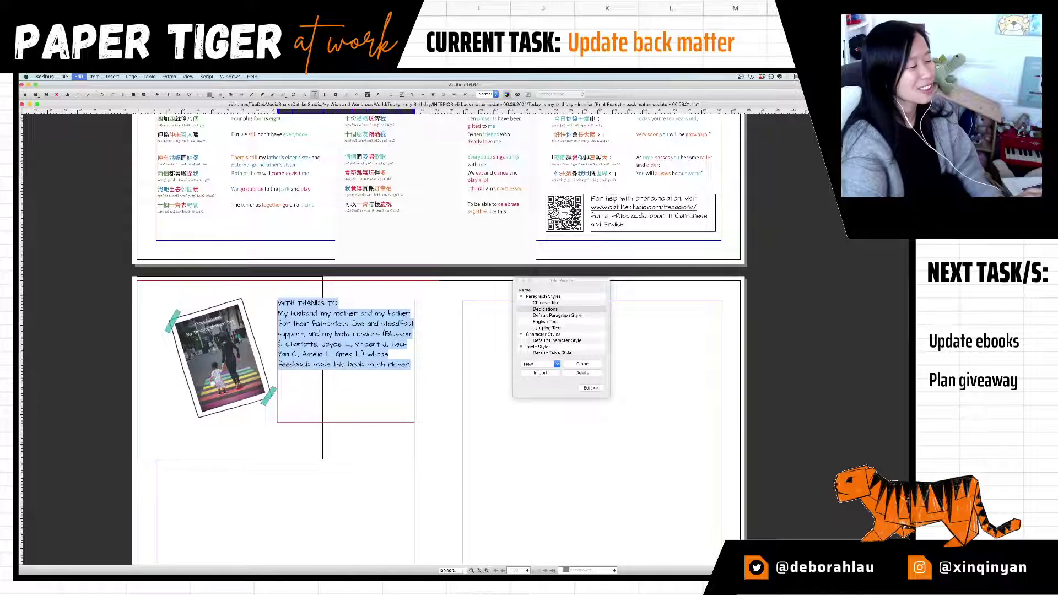
pyautogui.press('super+v')
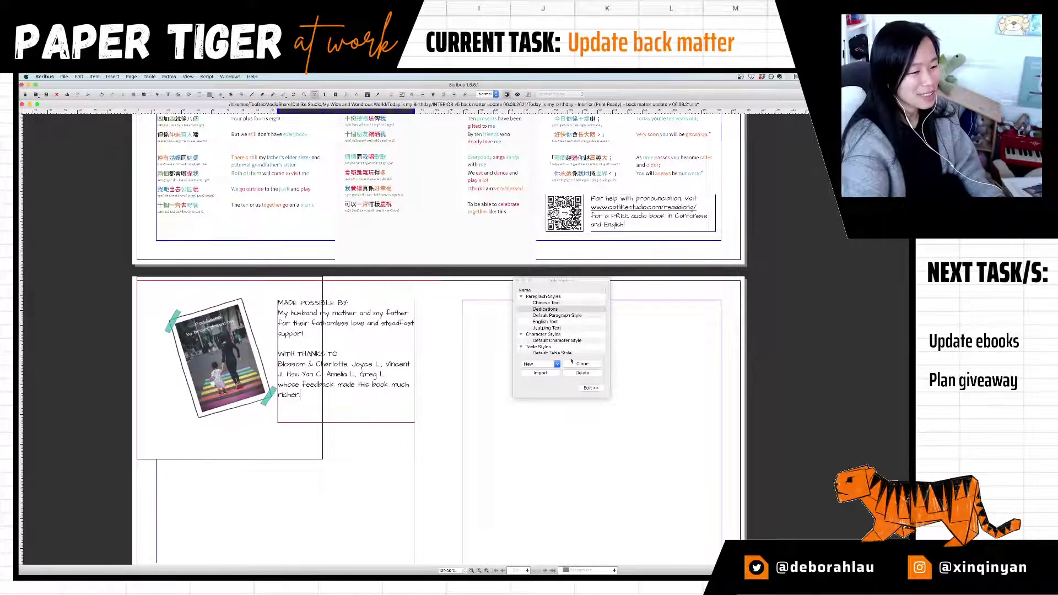
# Step: Edit the Dedications paragraph style and apply centred alignment to the acknowledgements
pyautogui.click(554, 310)
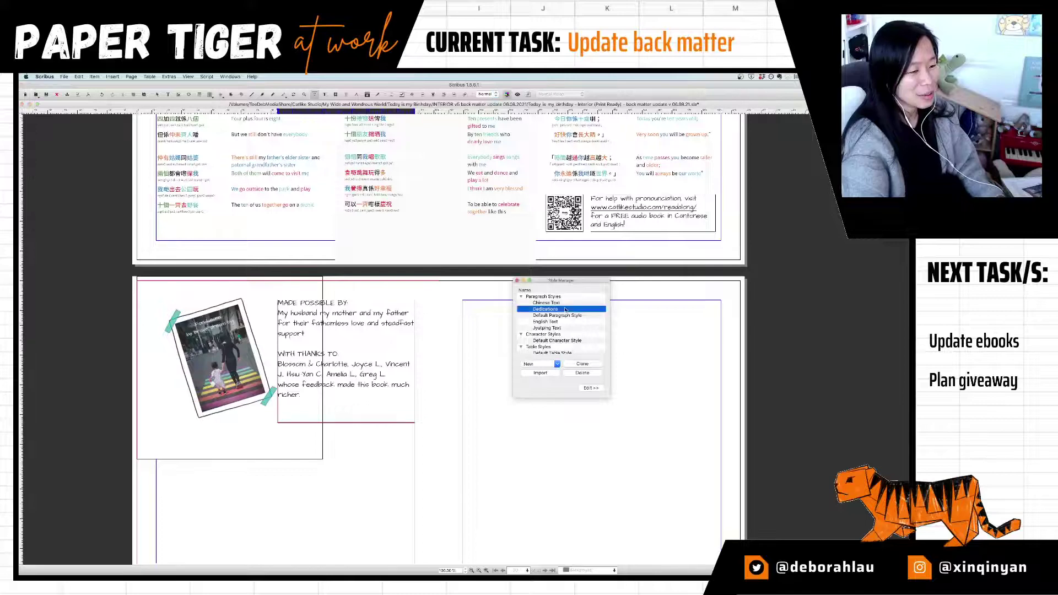
pyautogui.click(588, 387)
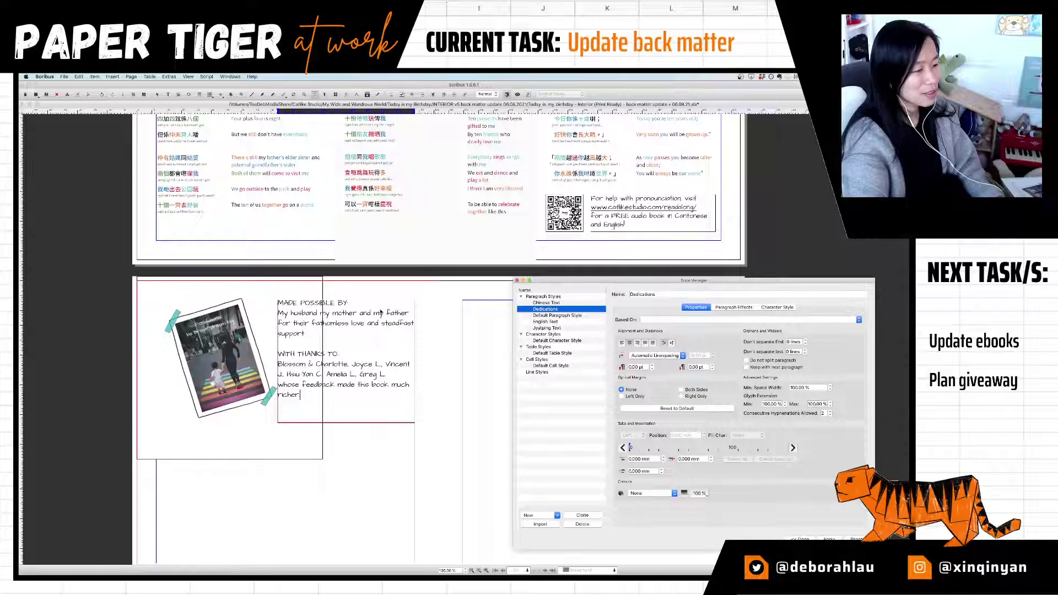
pyautogui.write('.')
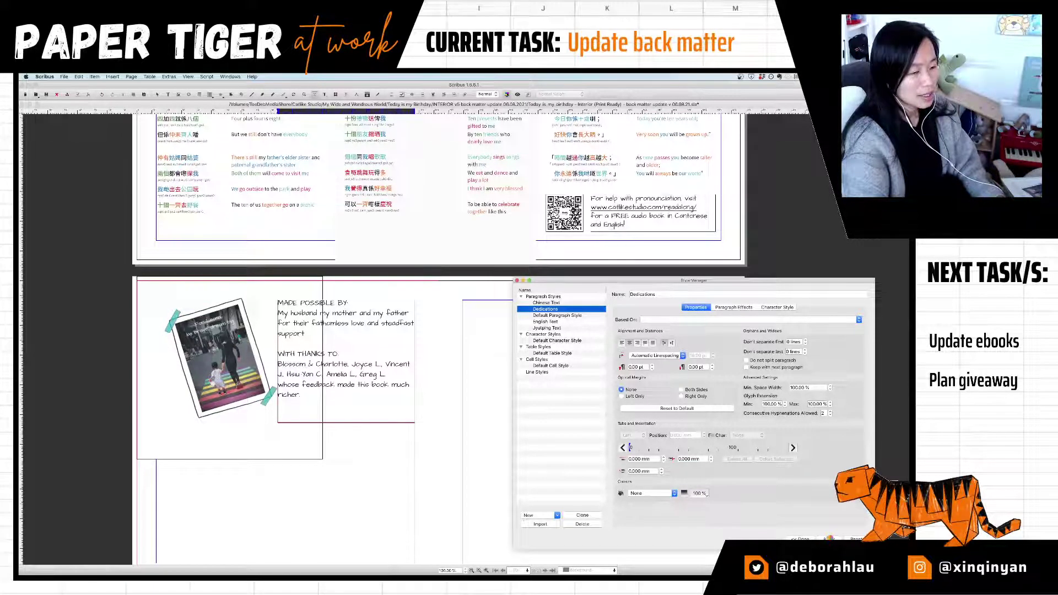
pyautogui.click(830, 539)
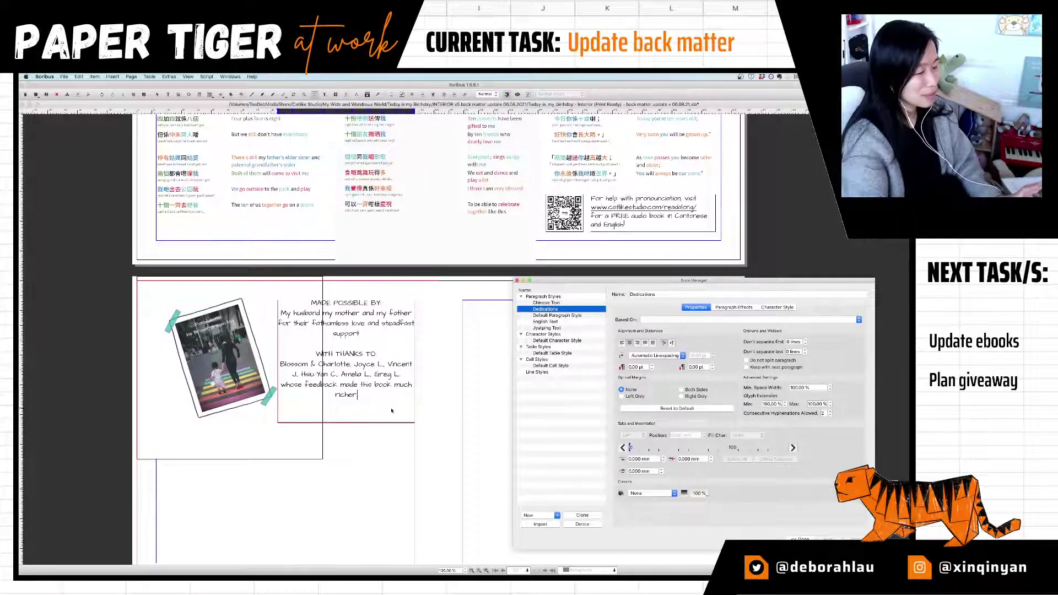
pyautogui.click(419, 366)
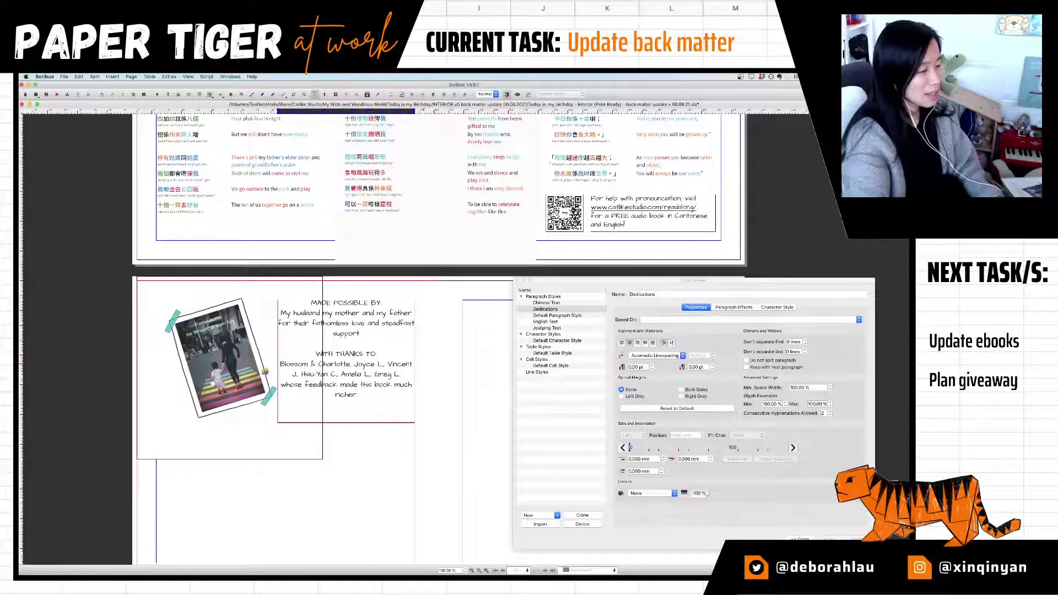
# Step: Narrow the acknowledgements text frame to about 79 mm wide by moving its photo-side edge away from the photo
pyautogui.click(277, 340)
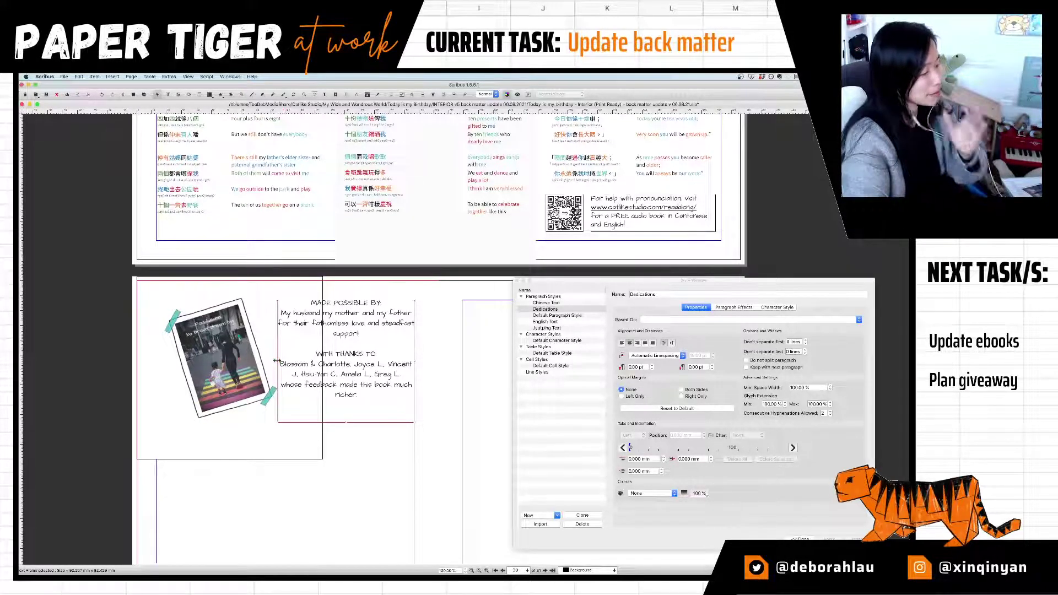
pyautogui.moveTo(277, 361); pyautogui.dragTo(344, 369)
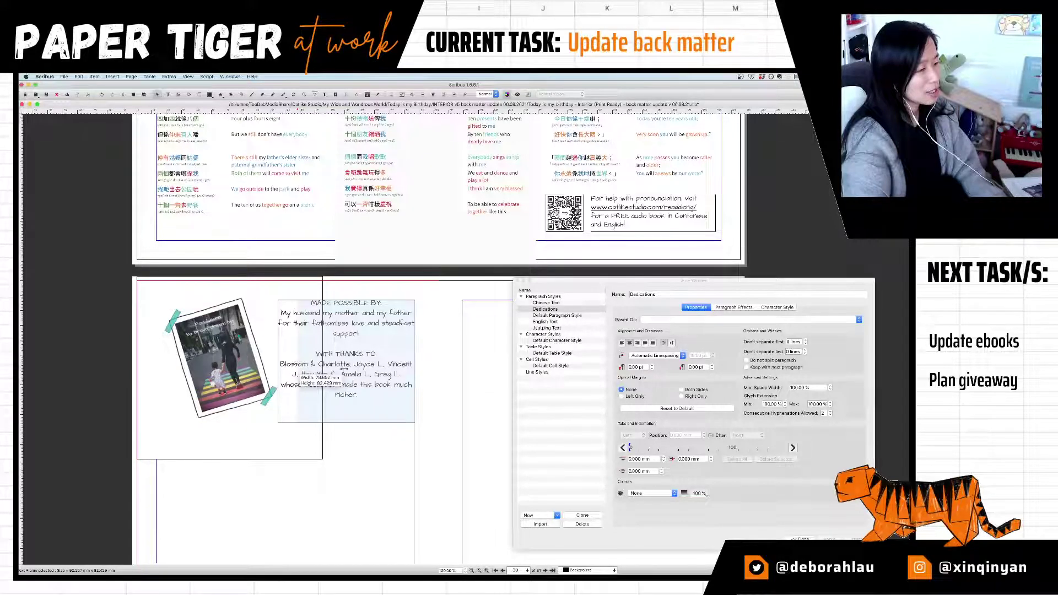
pyautogui.moveTo(307, 317); pyautogui.dragTo(298, 331)
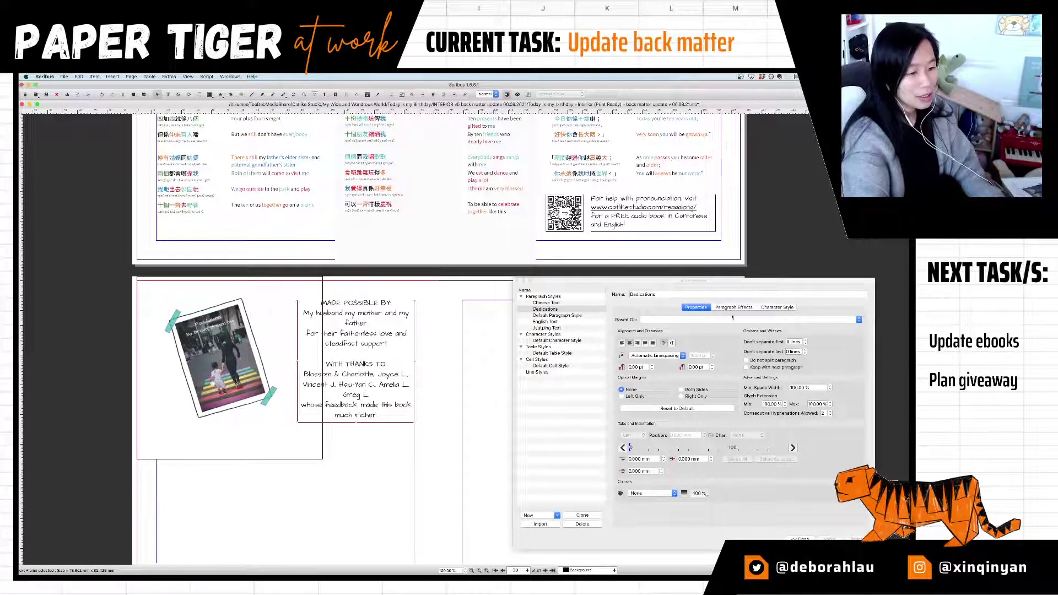
# Step: Set the Dedications style's character font size to 12 pt
pyautogui.click(778, 307)
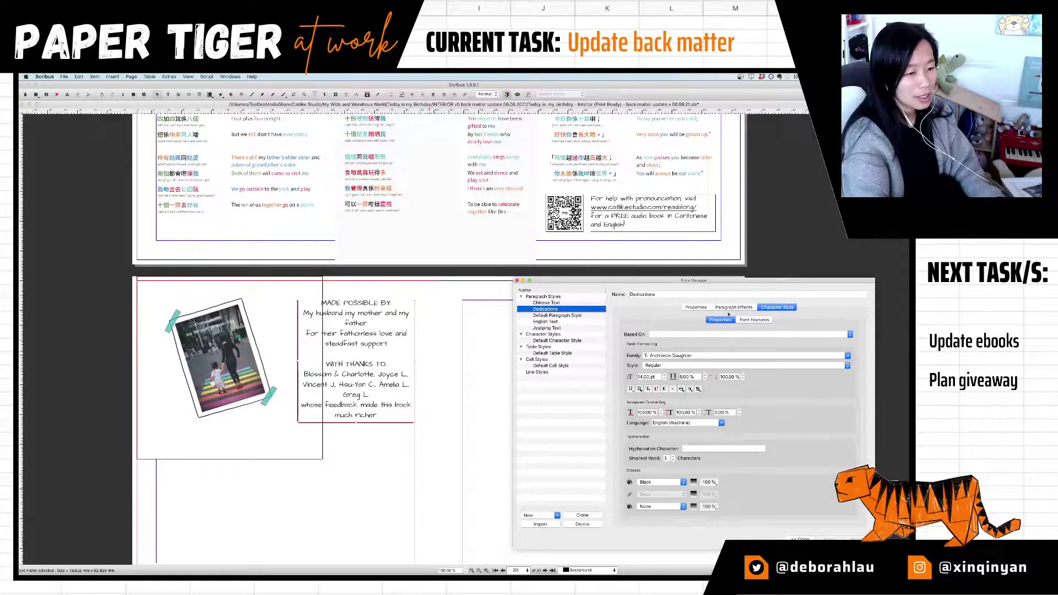
pyautogui.click(646, 377)
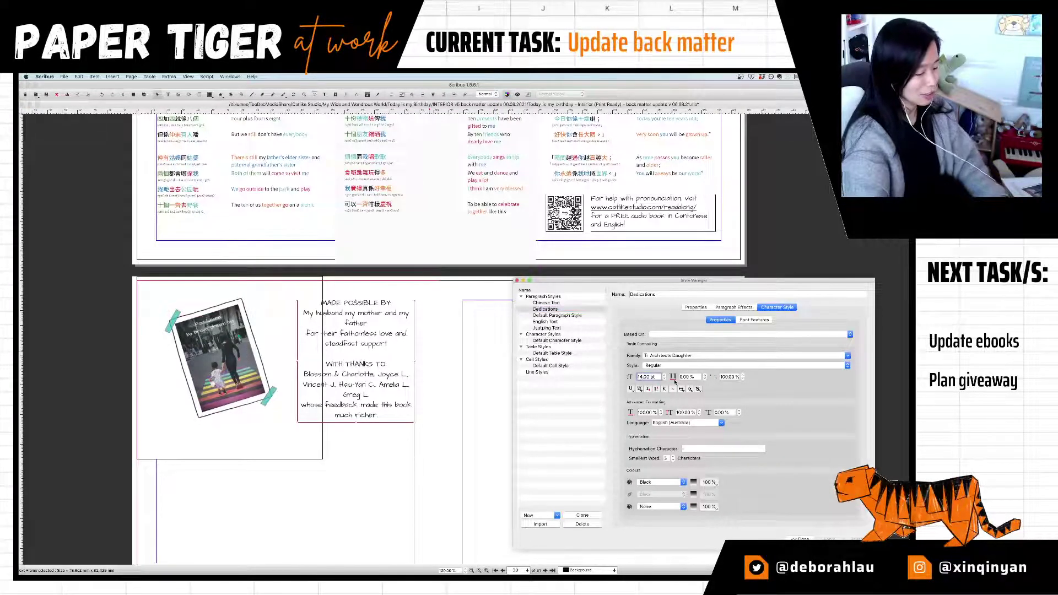
pyautogui.write('12')
pyautogui.press('Tab')
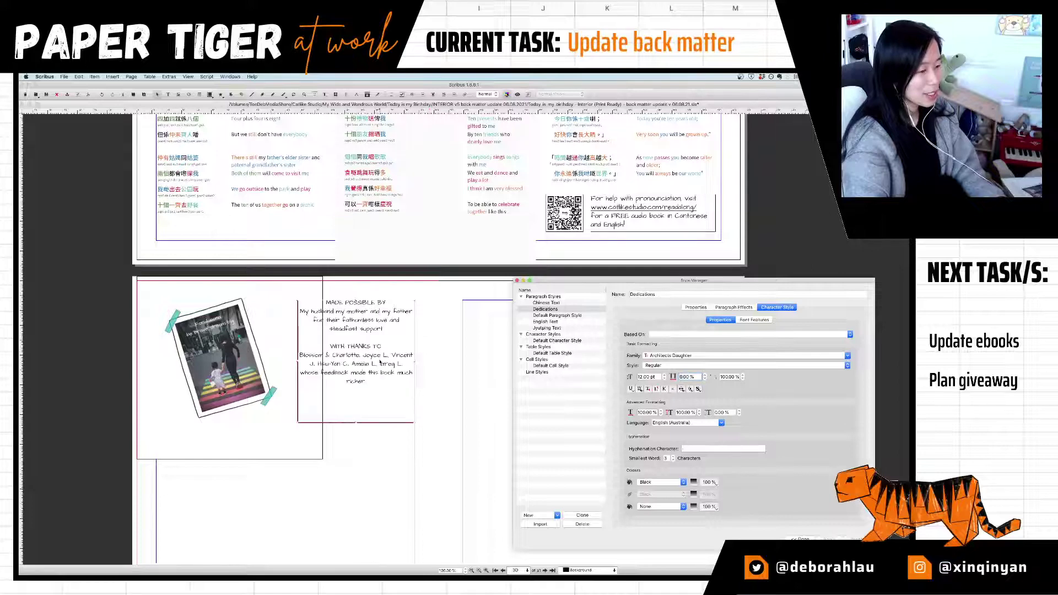
# Step: Shorten the acknowledgements frame from its upper edge to about 66 mm high and reposition it level with the photo
pyautogui.click(356, 398)
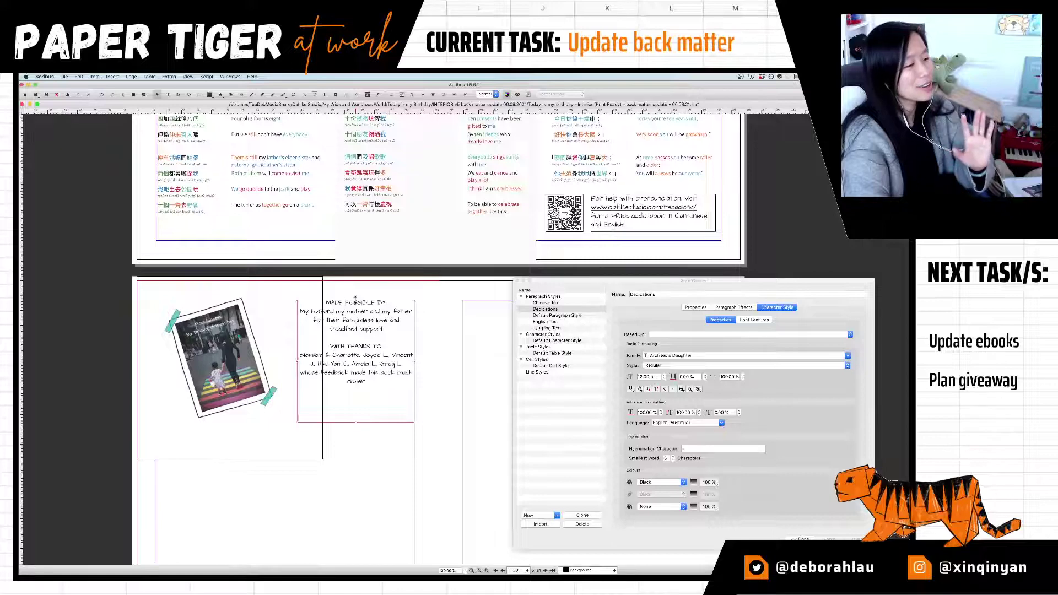
pyautogui.moveTo(356, 298); pyautogui.dragTo(356, 325)
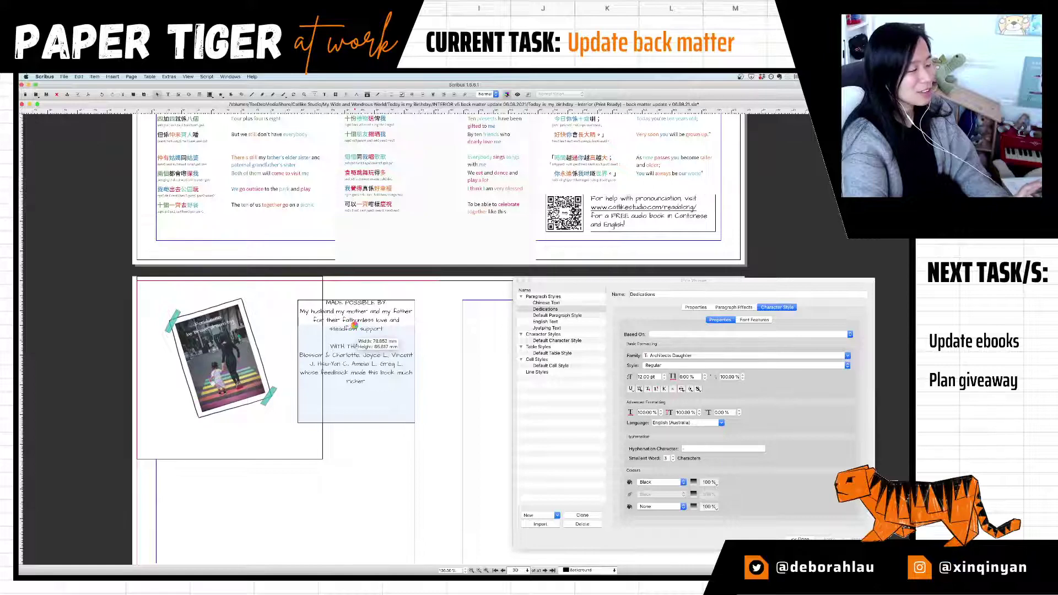
pyautogui.moveTo(355, 327); pyautogui.dragTo(354, 327)
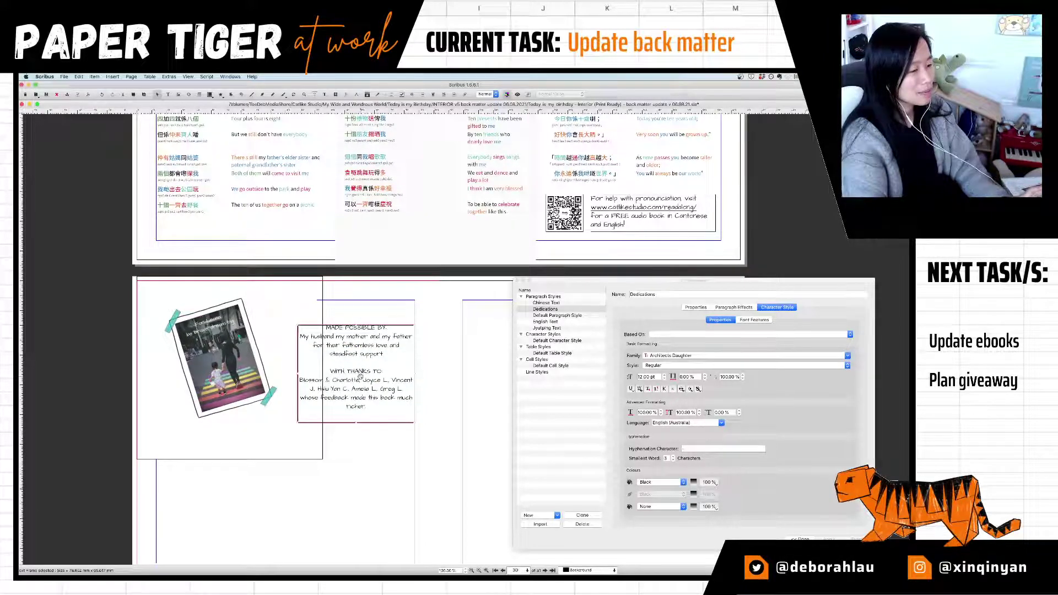
pyautogui.moveTo(361, 377); pyautogui.dragTo(349, 360)
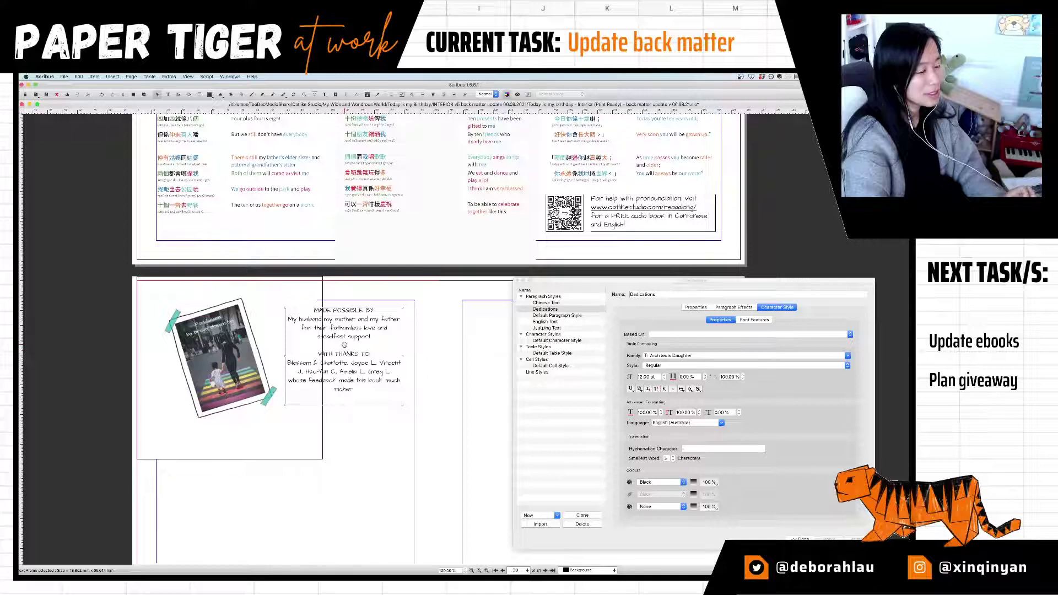
pyautogui.click(345, 345)
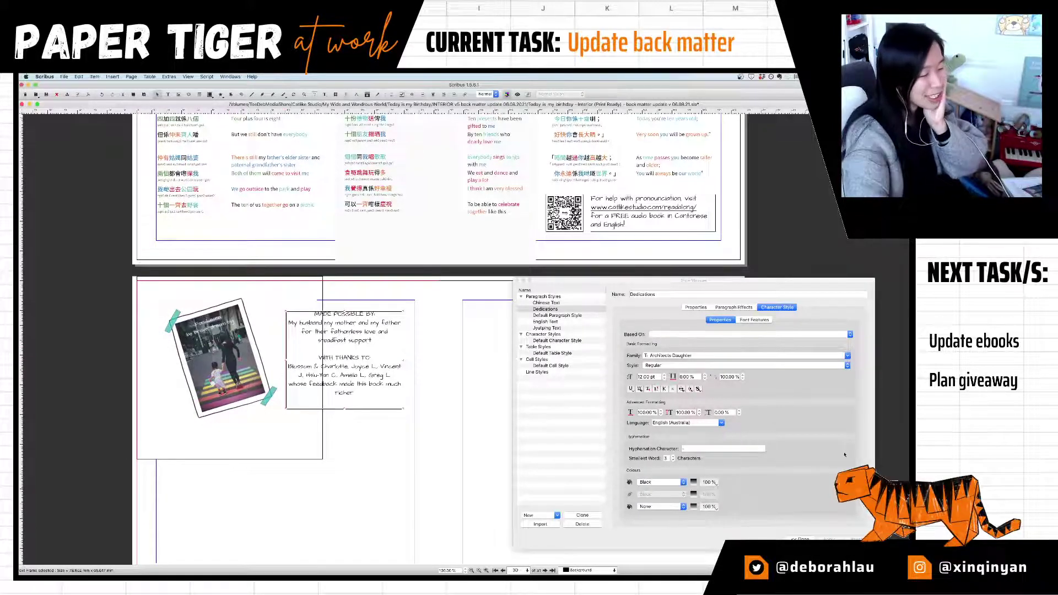
# Step: Finish editing the style and draw a text frame about 174 by 90 mm below the photo, spanning the page margins
pyautogui.click(800, 539)
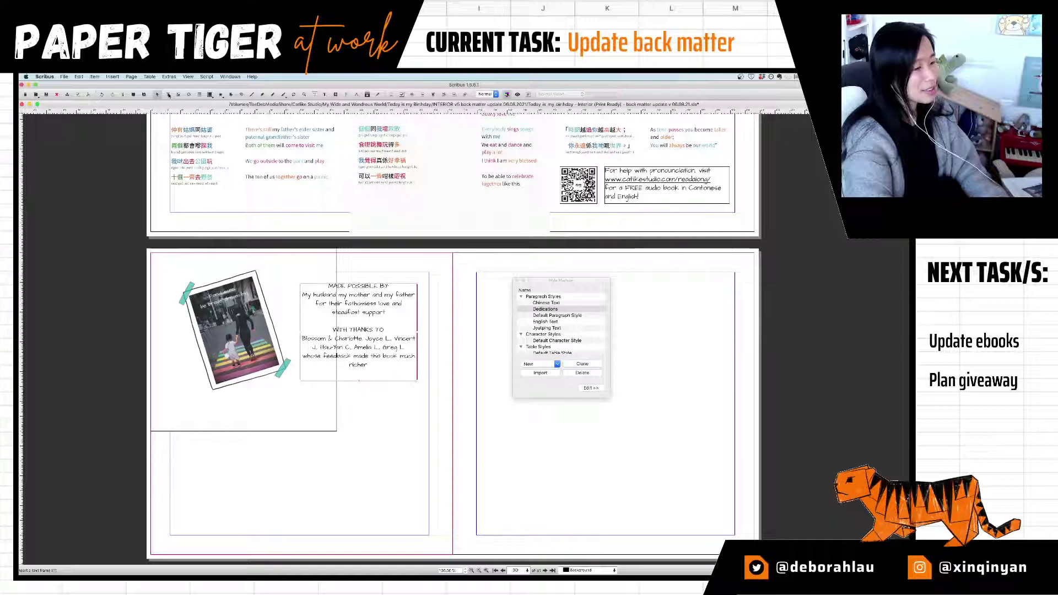
pyautogui.click(169, 95)
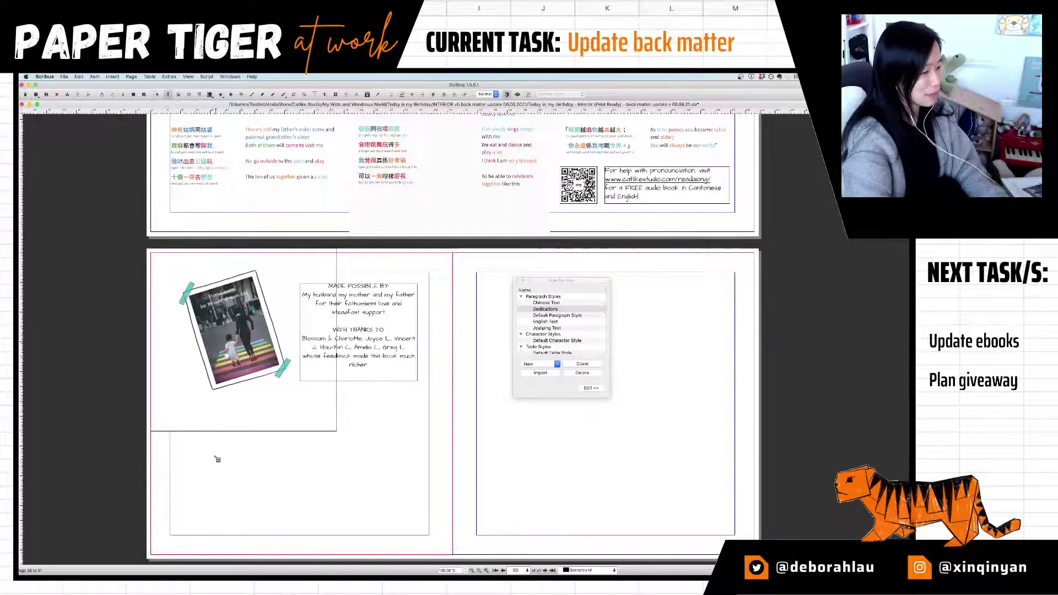
pyautogui.moveTo(171, 403); pyautogui.dragTo(429, 537)
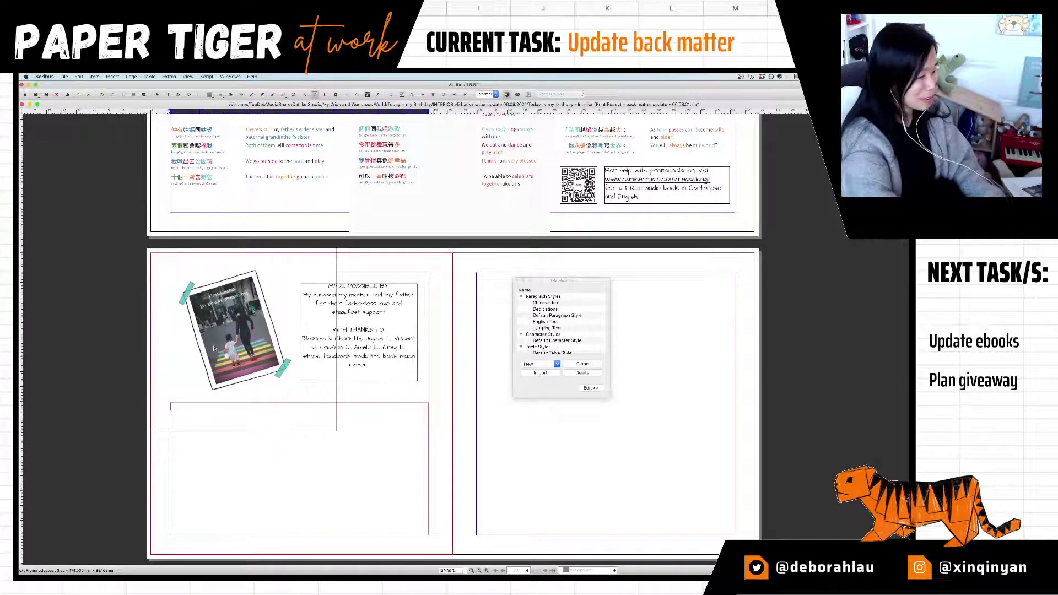
# Step: Switch to Notes and replace the note's text with the heading "ABOUT THE AUTHOR:" and the author's name below it
pyautogui.press('super+Tab')
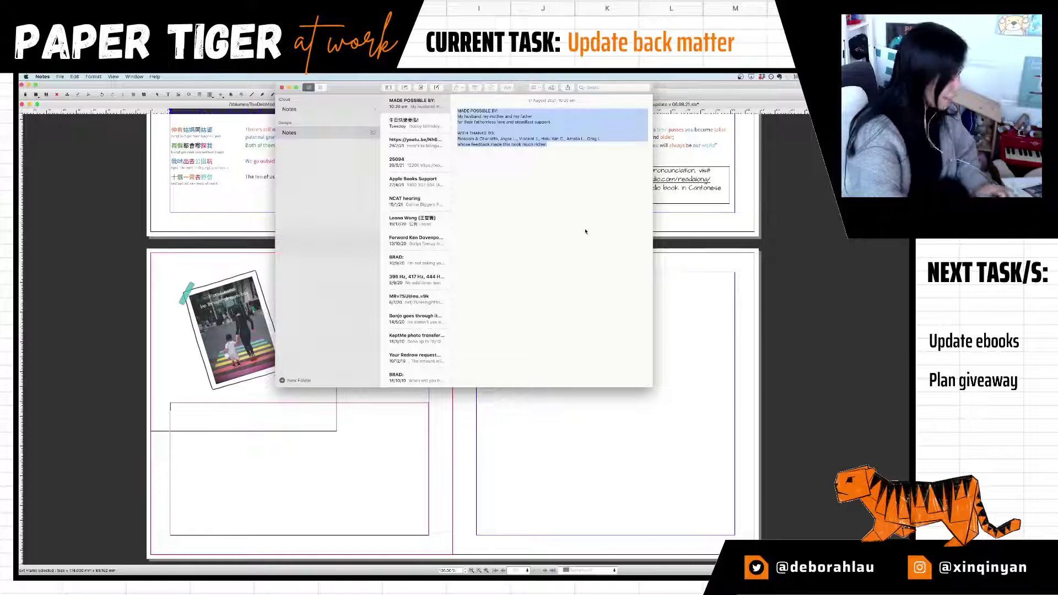
pyautogui.write('au')
pyautogui.write('out')
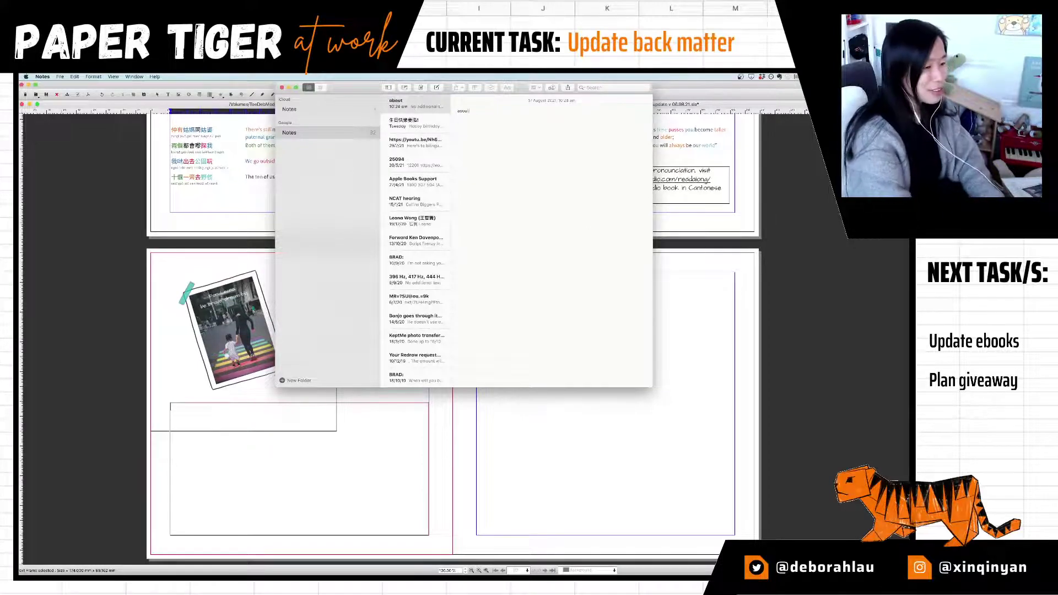
pyautogui.write('ABOU')
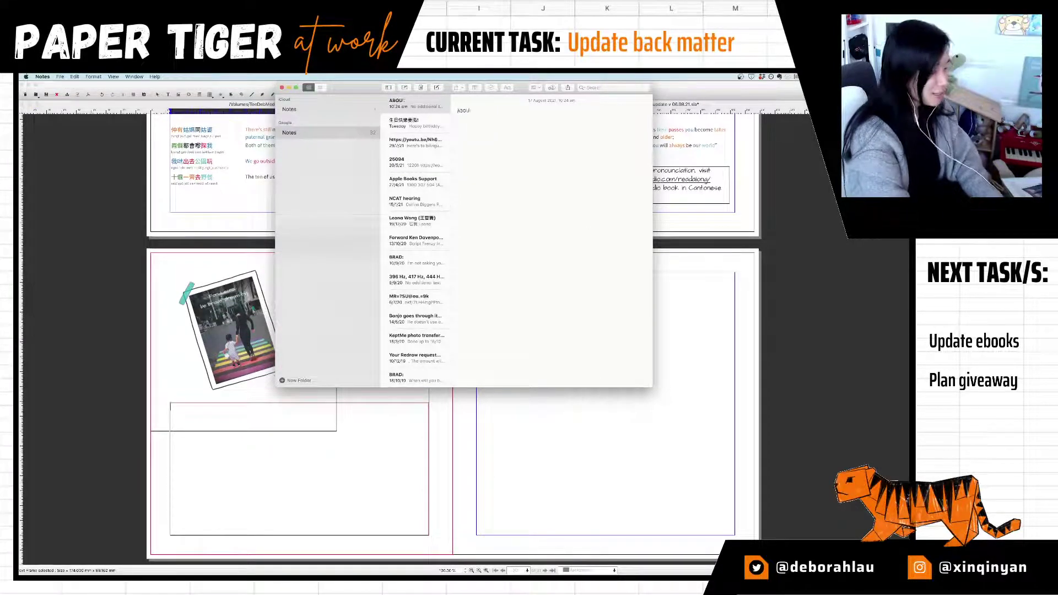
pyautogui.write('T THE AUTHOR:')
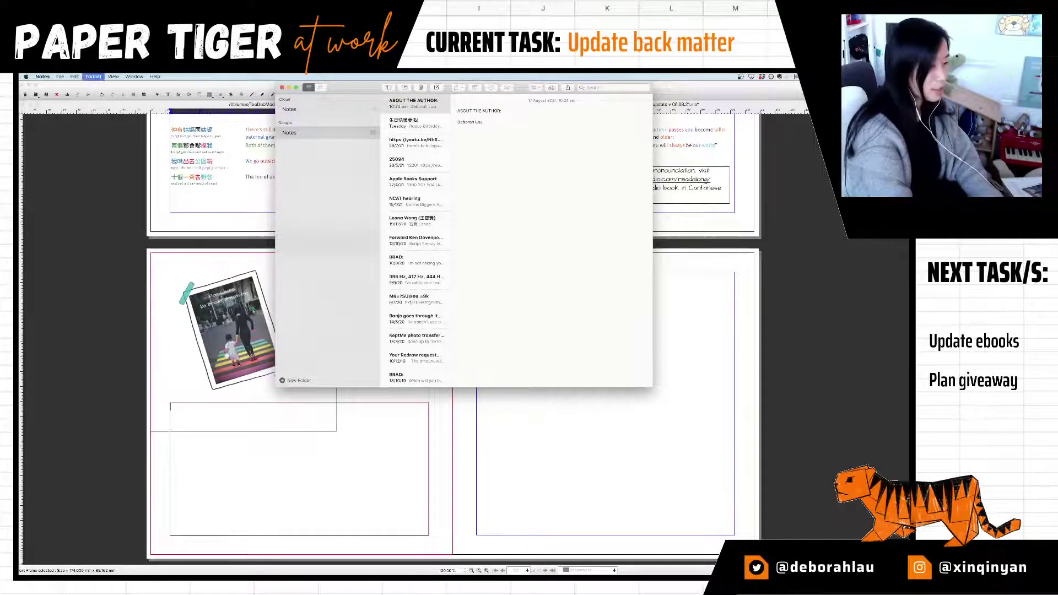
# Step: Zoom in on the note several levels so its text displays much larger
pyautogui.press('super+a')
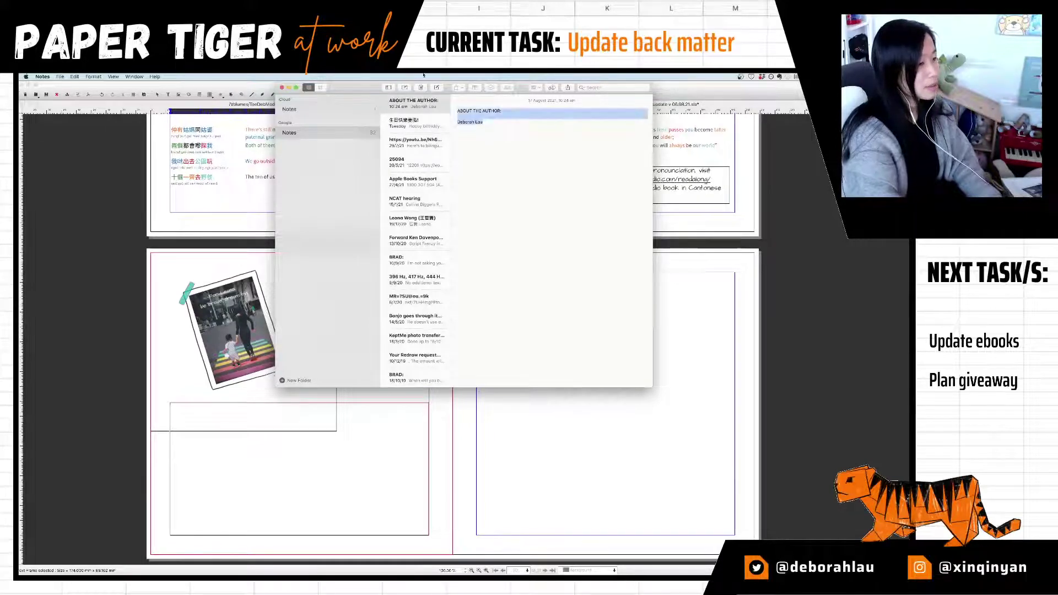
pyautogui.click(113, 77)
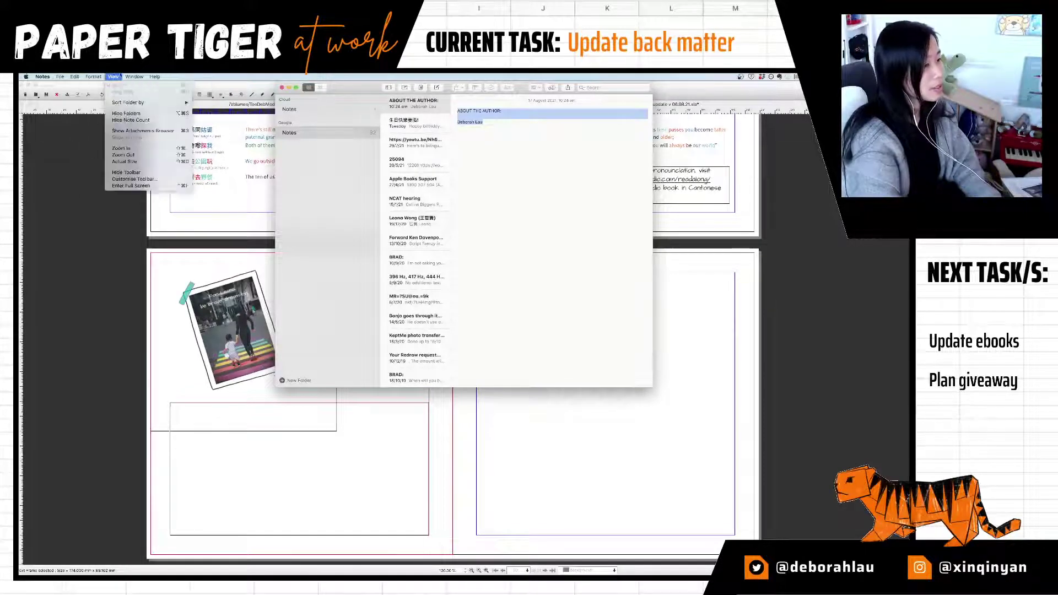
pyautogui.click(141, 147)
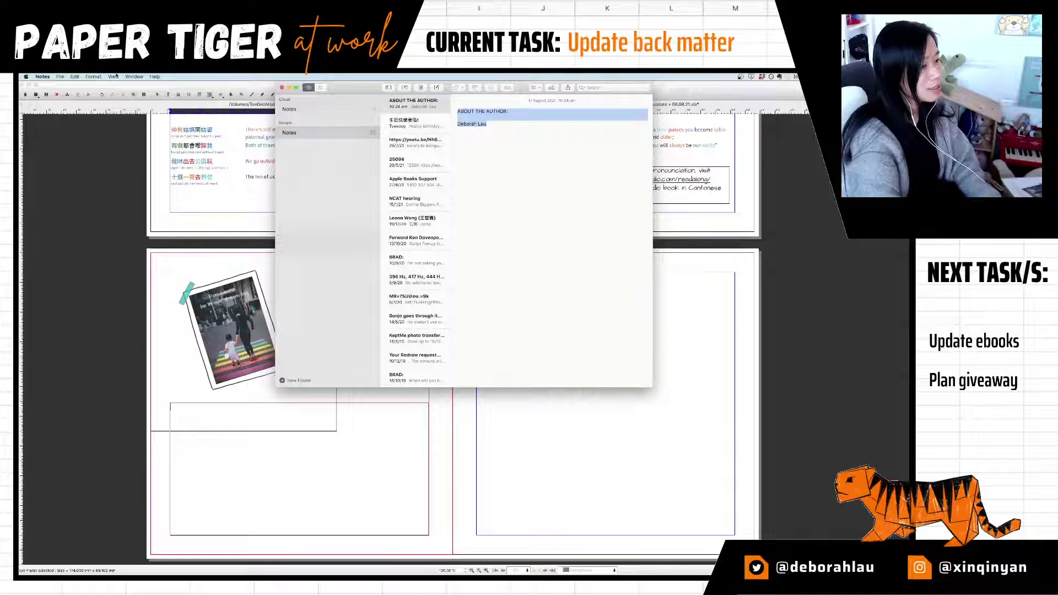
pyautogui.click(113, 77)
pyautogui.click(141, 149)
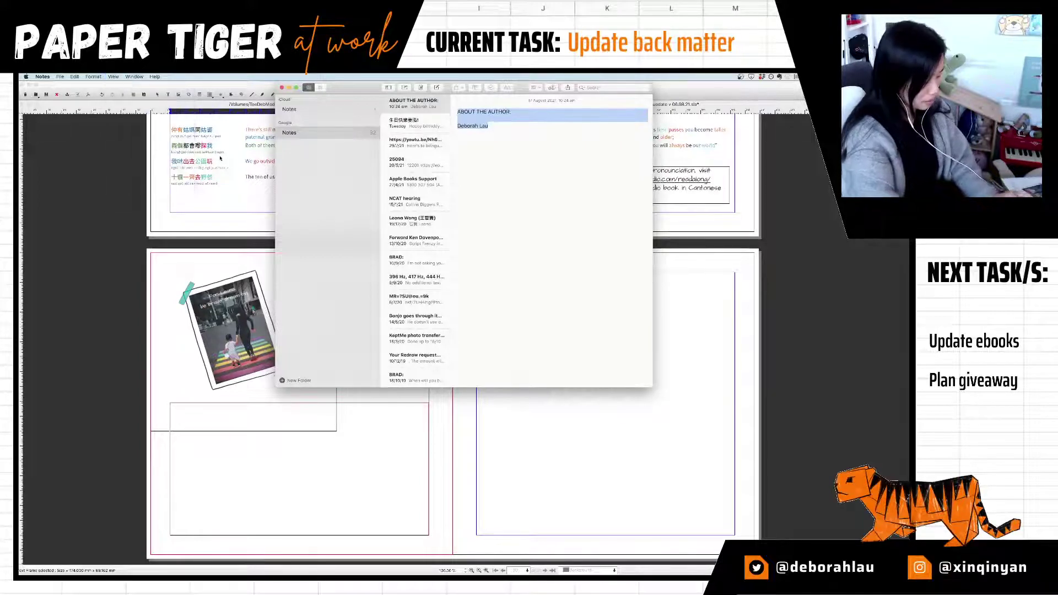
pyautogui.press('super+plus')
pyautogui.press('super+plus')
pyautogui.press('super+plus')
pyautogui.press('super+plus')
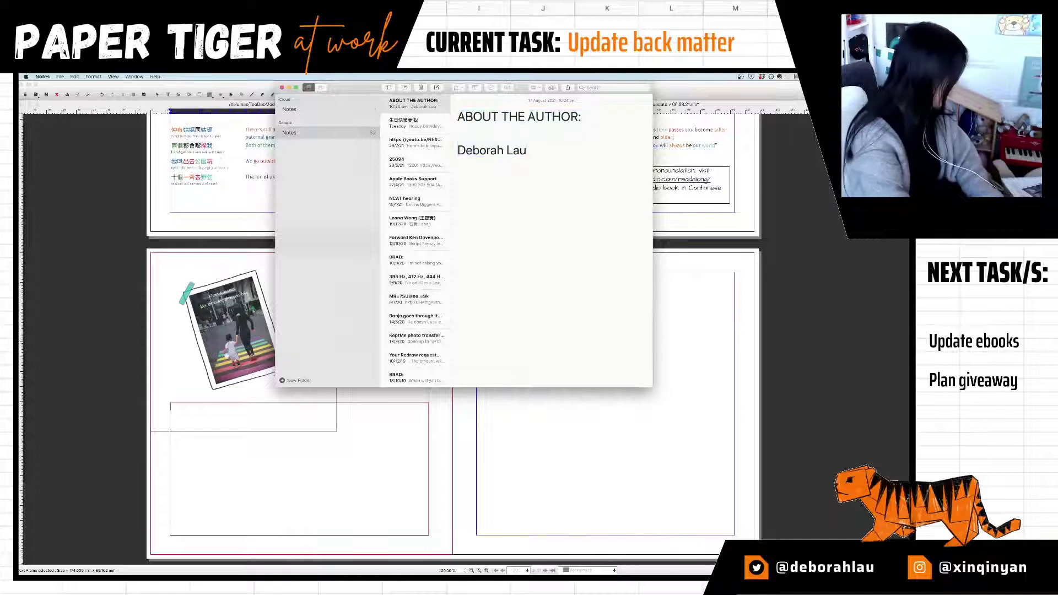
# Step: Continue the biography after the author's name with "was born in Hong Kong but grew up in Australia. As a"
pyautogui.write('was born ')
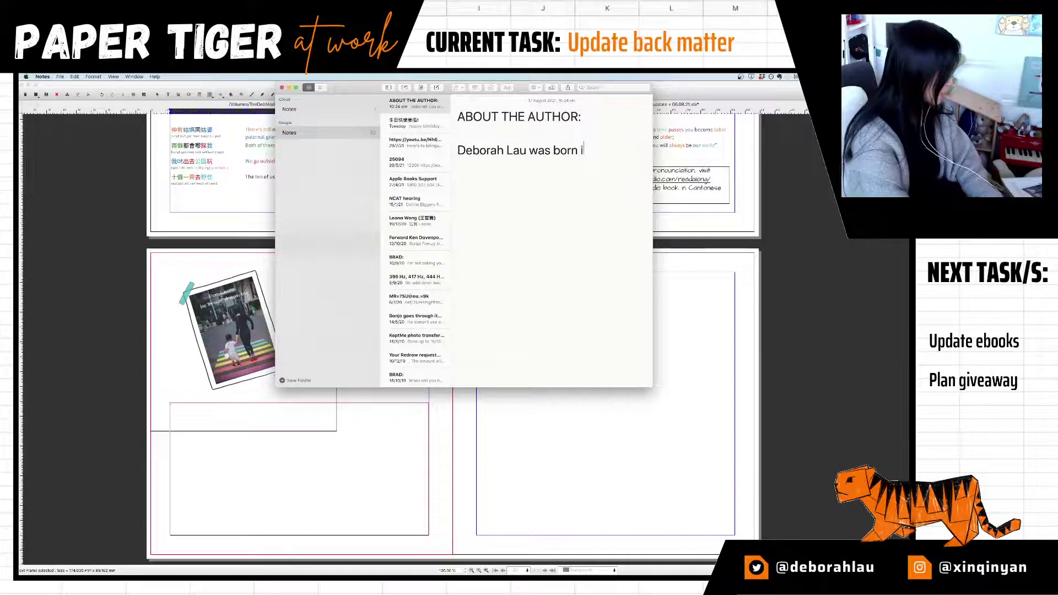
pyautogui.write('in Hong Kong but gr')
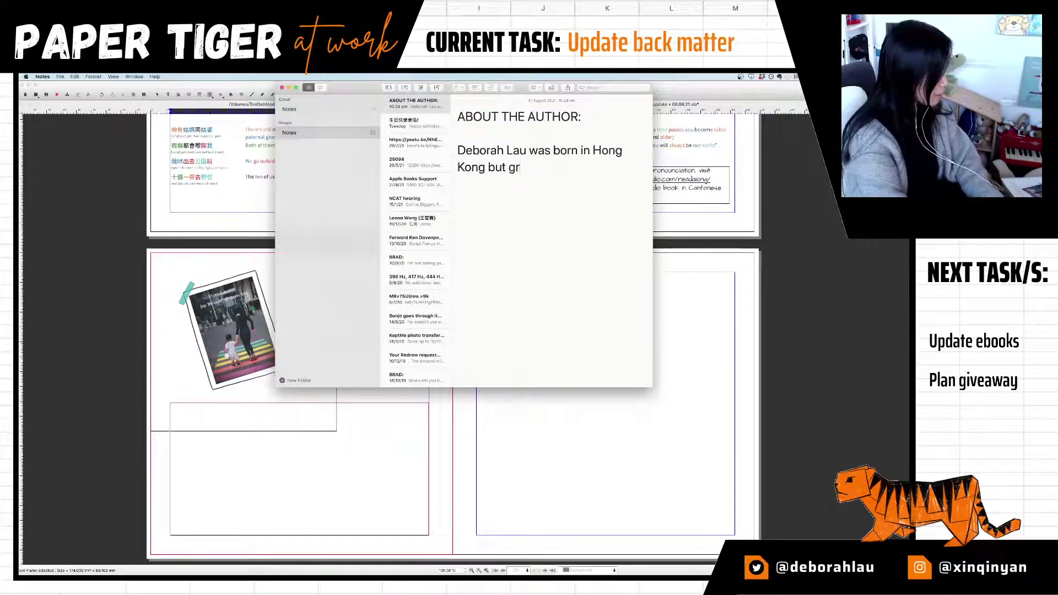
pyautogui.write('ew up in Au')
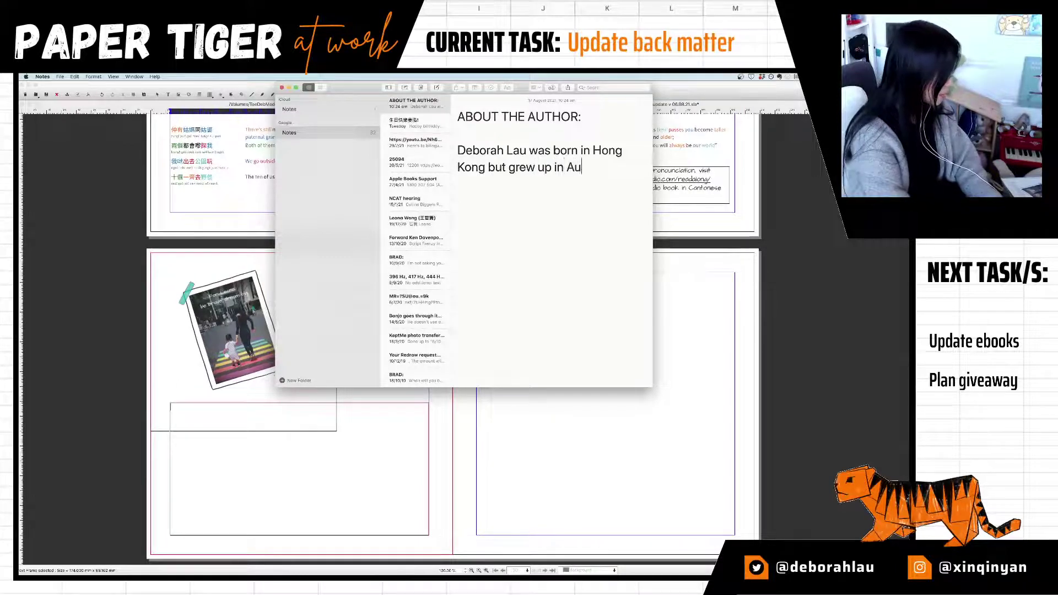
pyautogui.write('stralia. As a')
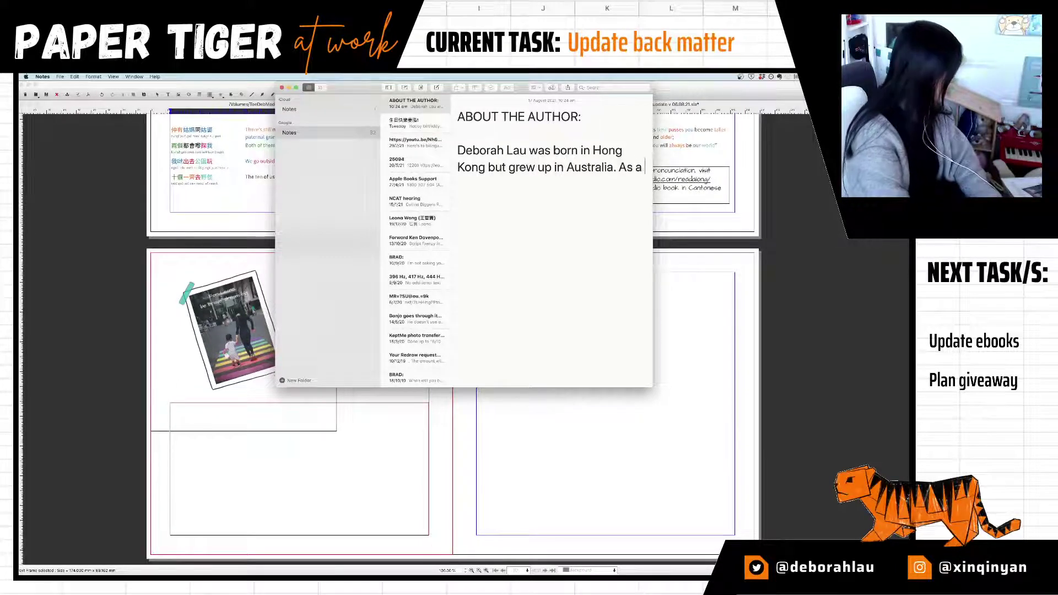
# Step: Extend the second biography sentence with "child, she loved to read but hated Chinese school:"
pyautogui.write(' ac')
pyautogui.press('BackSpace')
pyautogui.press('BackSpace')
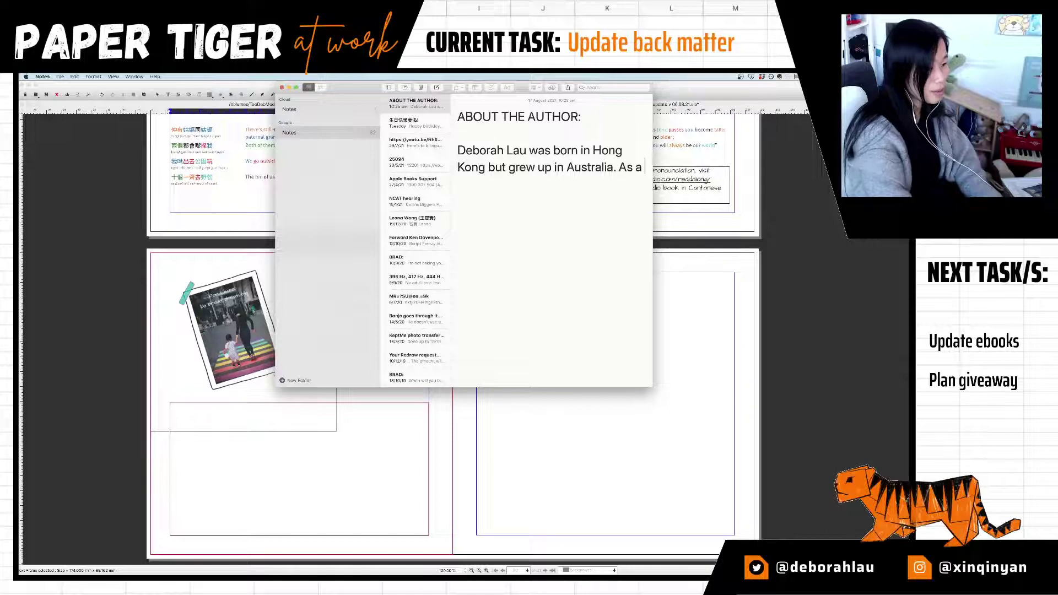
pyautogui.write('child, ')
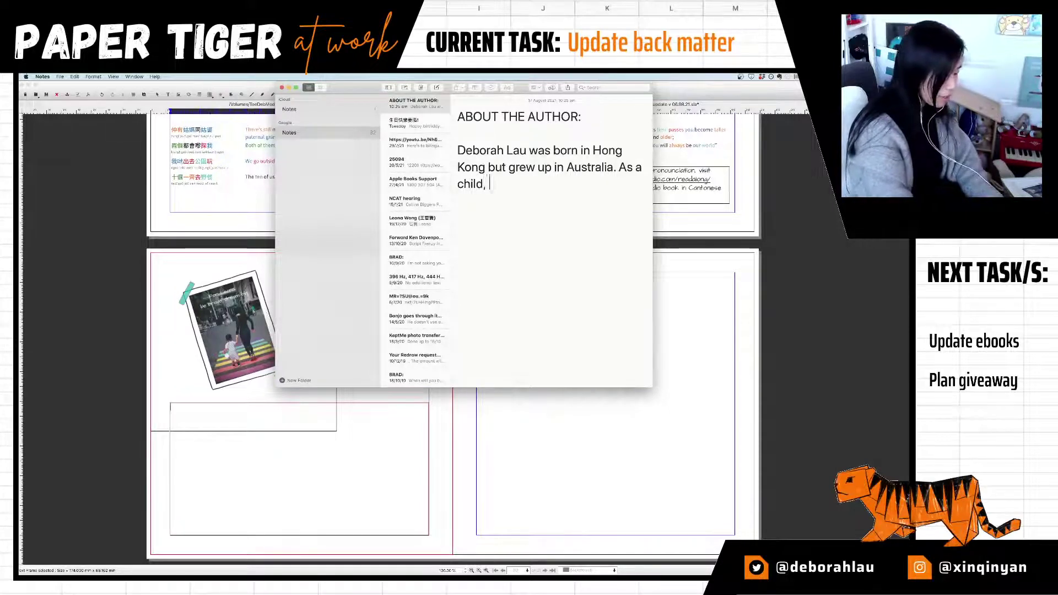
pyautogui.write('she loved to read')
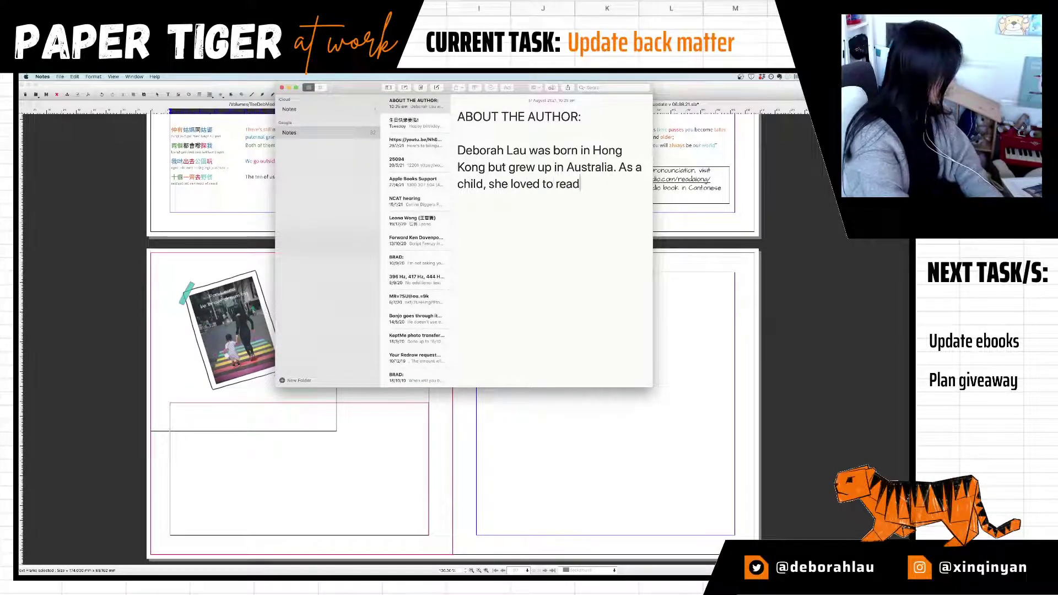
pyautogui.write(' but hated Chines')
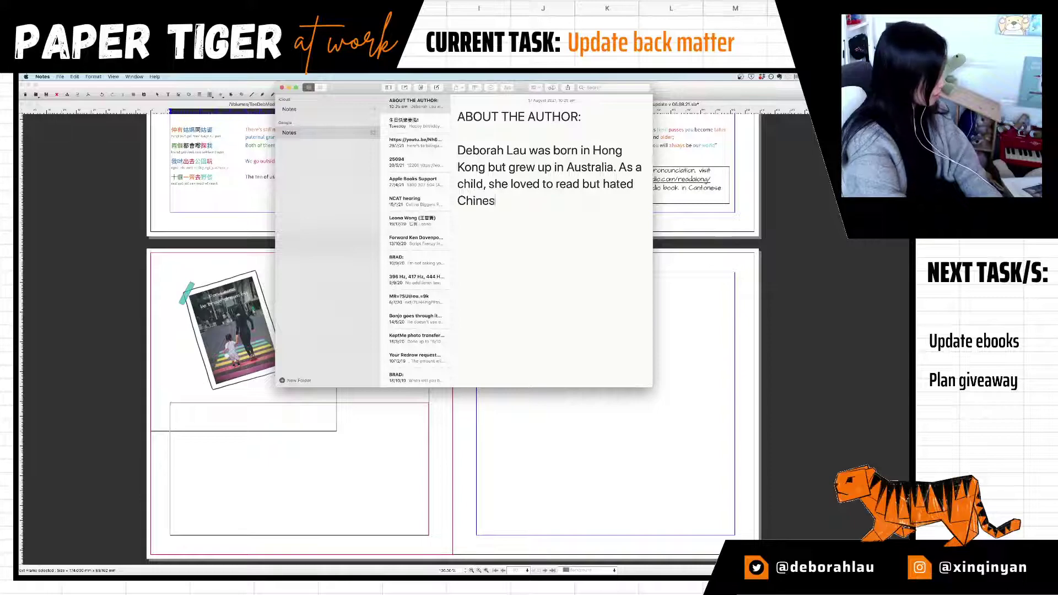
pyautogui.write('e school')
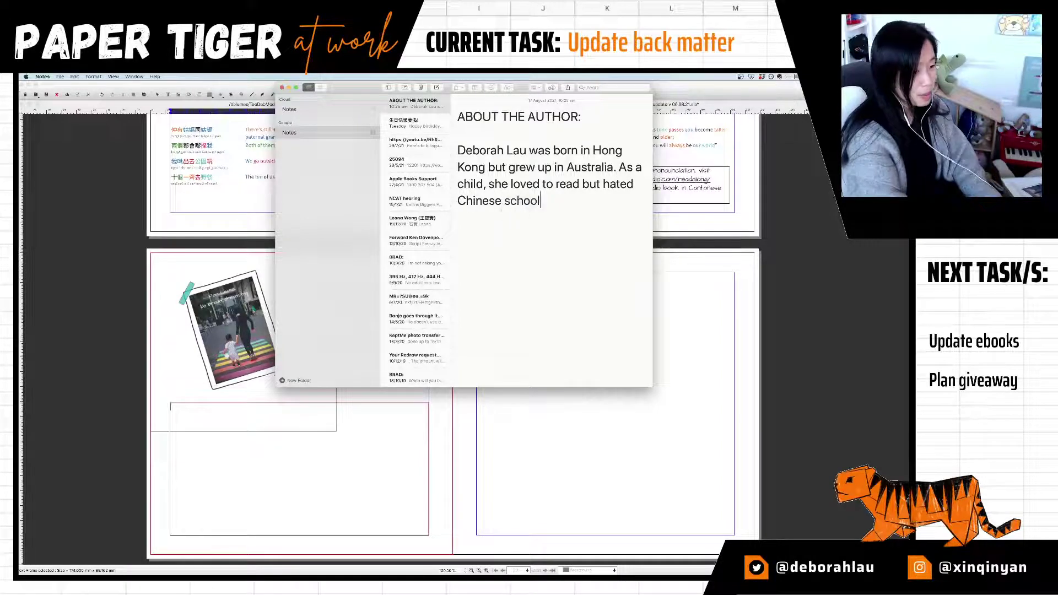
pyautogui.press('BackSpace')
pyautogui.write(':')
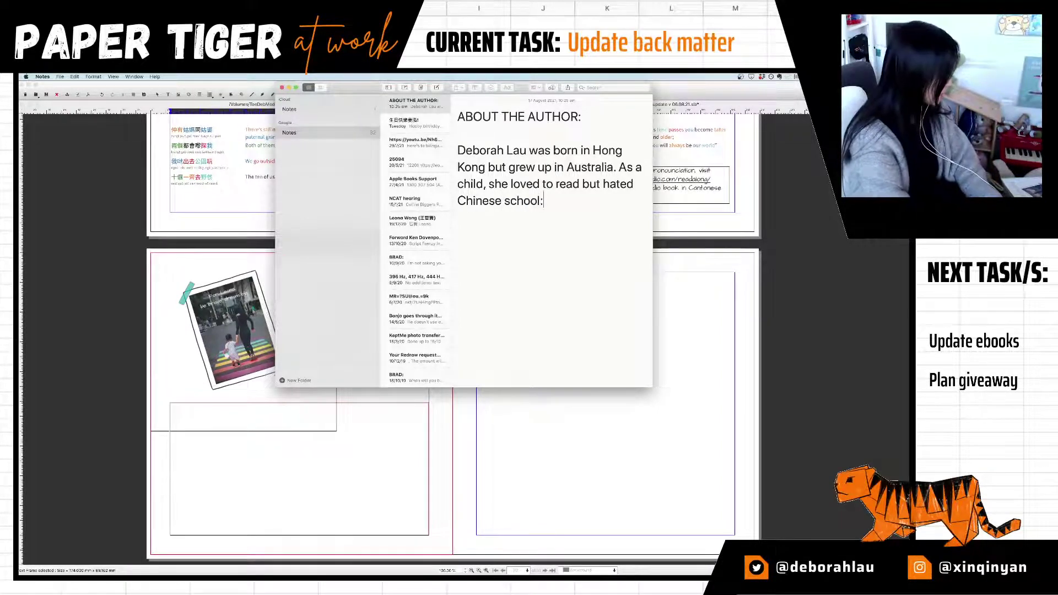
# Step: End the first biography paragraph with "there was too much rote memorisation and not enough fun."
pyautogui.write(' there was too')
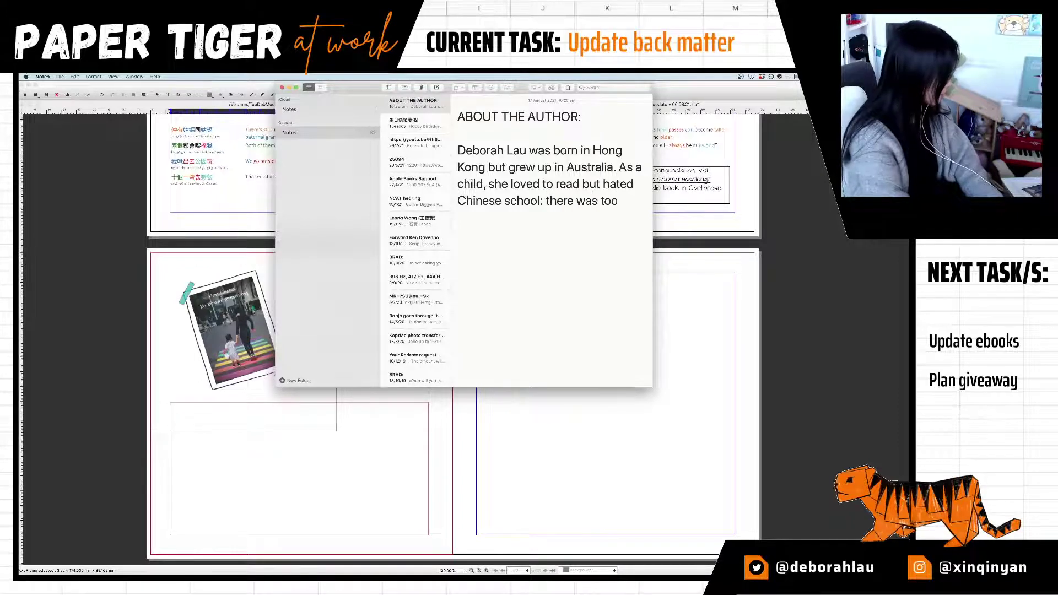
pyautogui.write(' much rote mem')
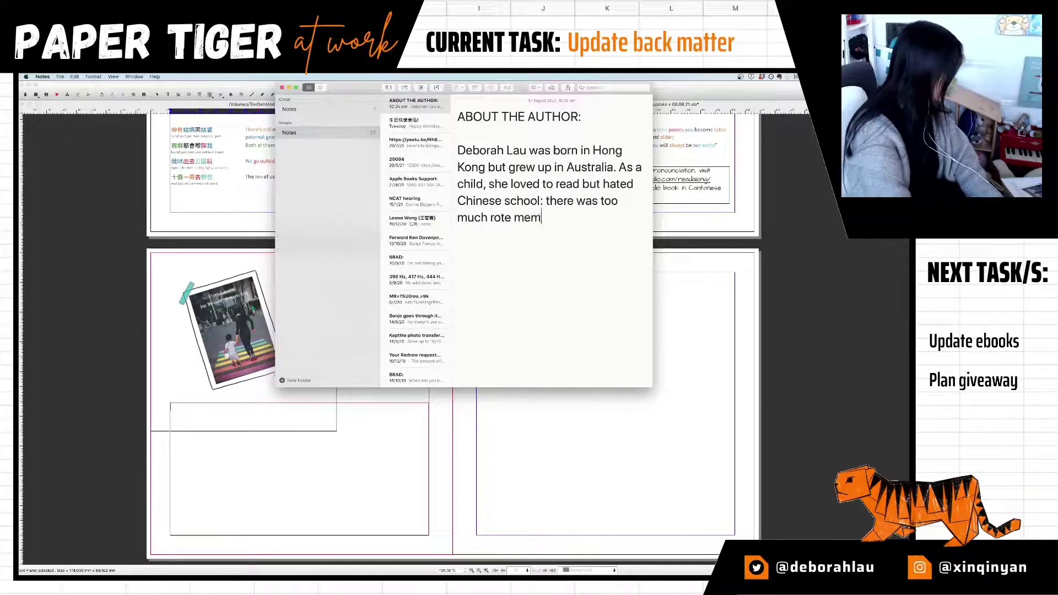
pyautogui.write('orisation and')
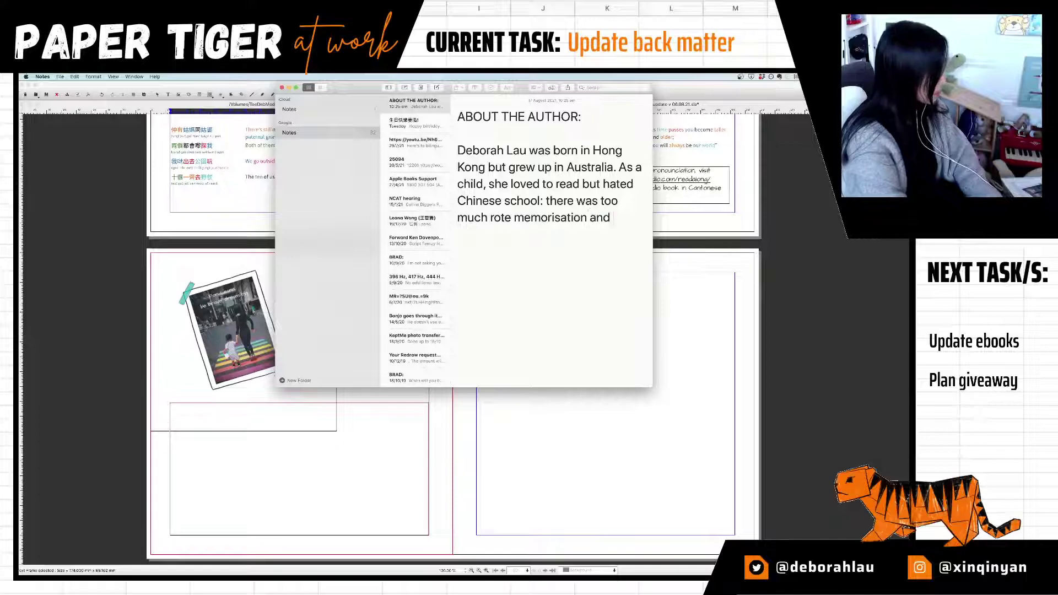
pyautogui.write(' not enough fun.')
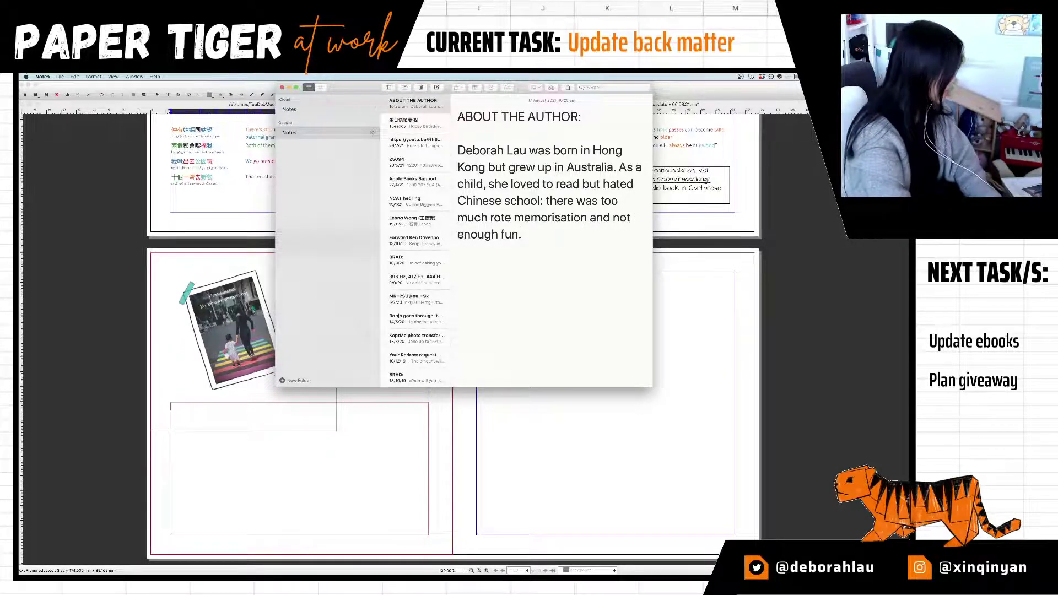
# Step: Start a new paragraph with "When her daughter turned 3," the author's first name and "searched for Chinese/bilingual books like her beloved English children's classics:"
pyautogui.write('When her daug')
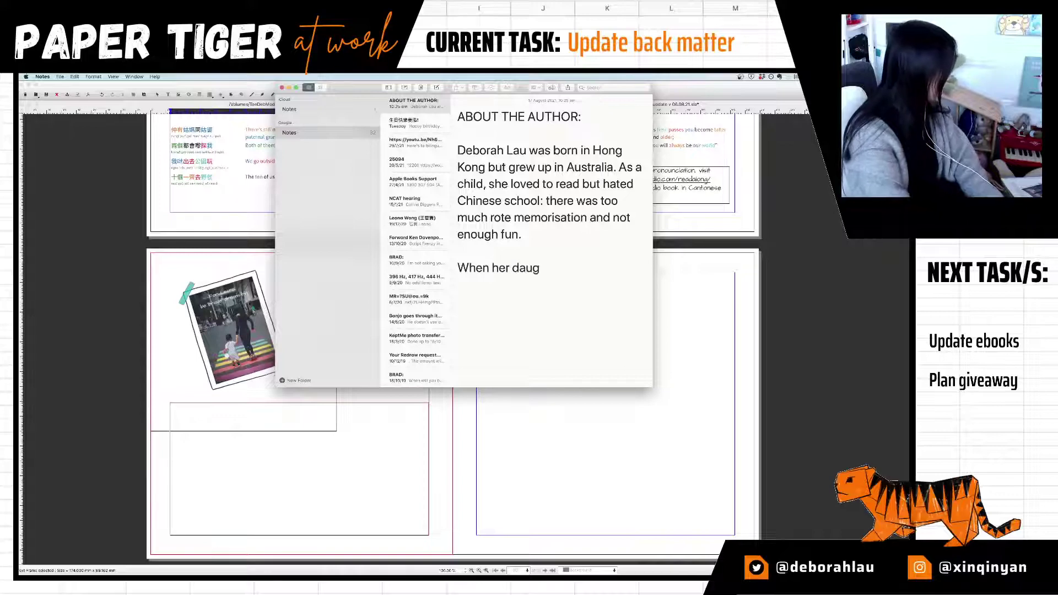
pyautogui.write('hter turned 3, ')
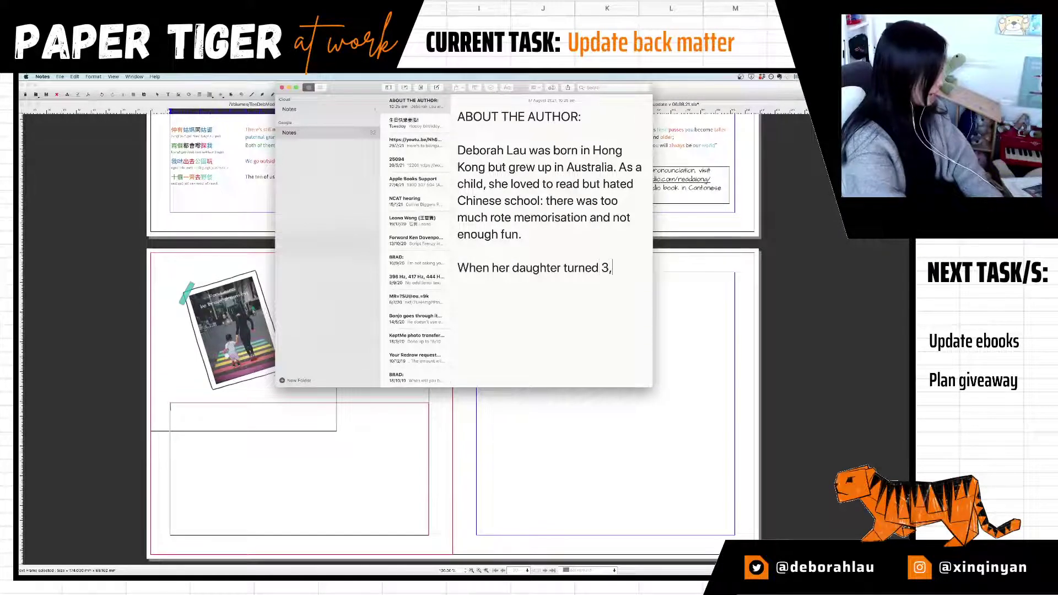
pyautogui.write('Deborah sear')
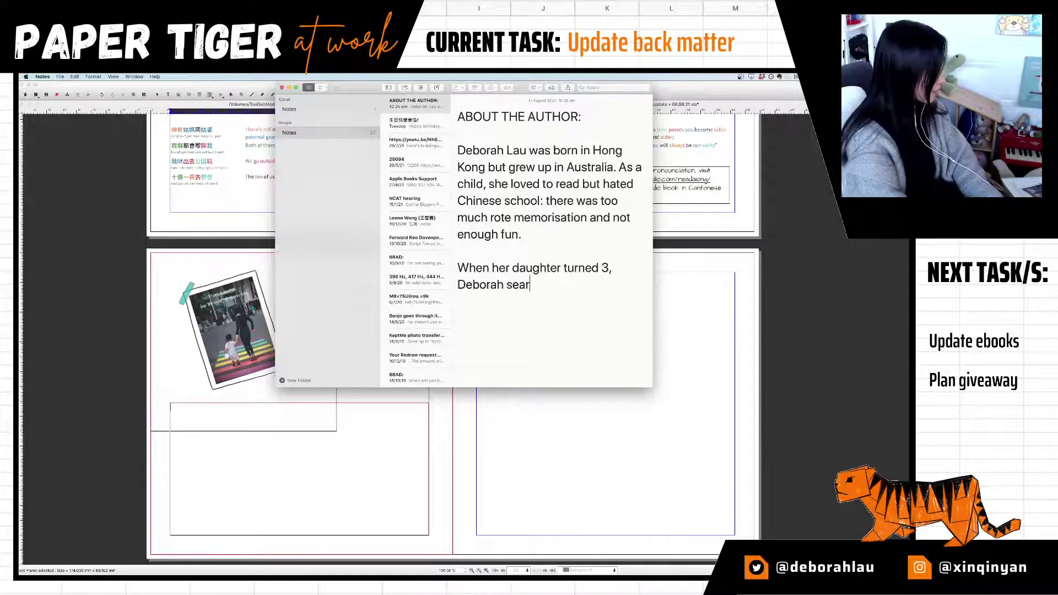
pyautogui.write('ched for Chinese/')
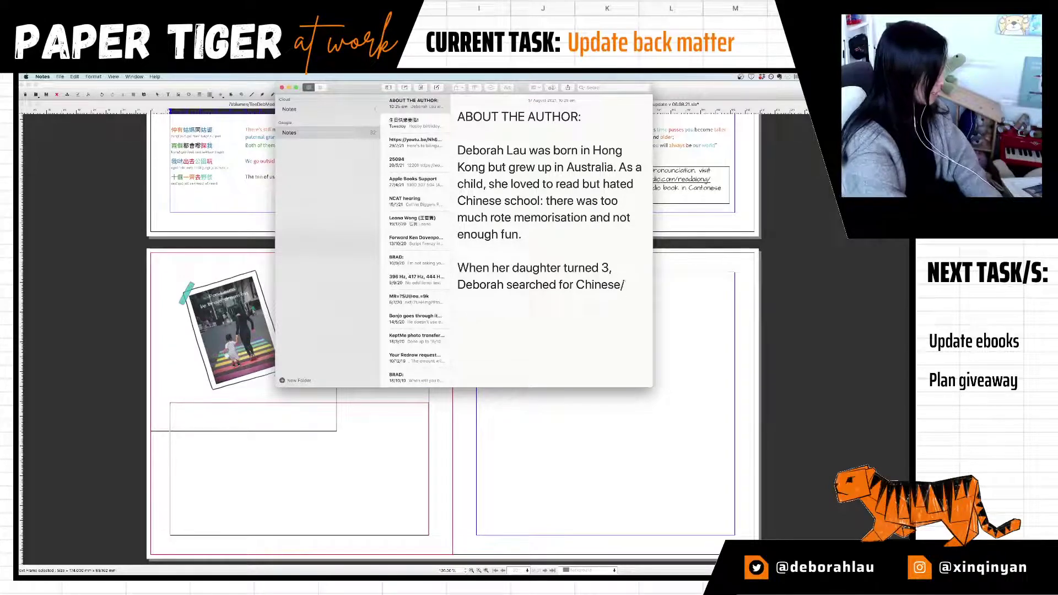
pyautogui.write('bilingual boo')
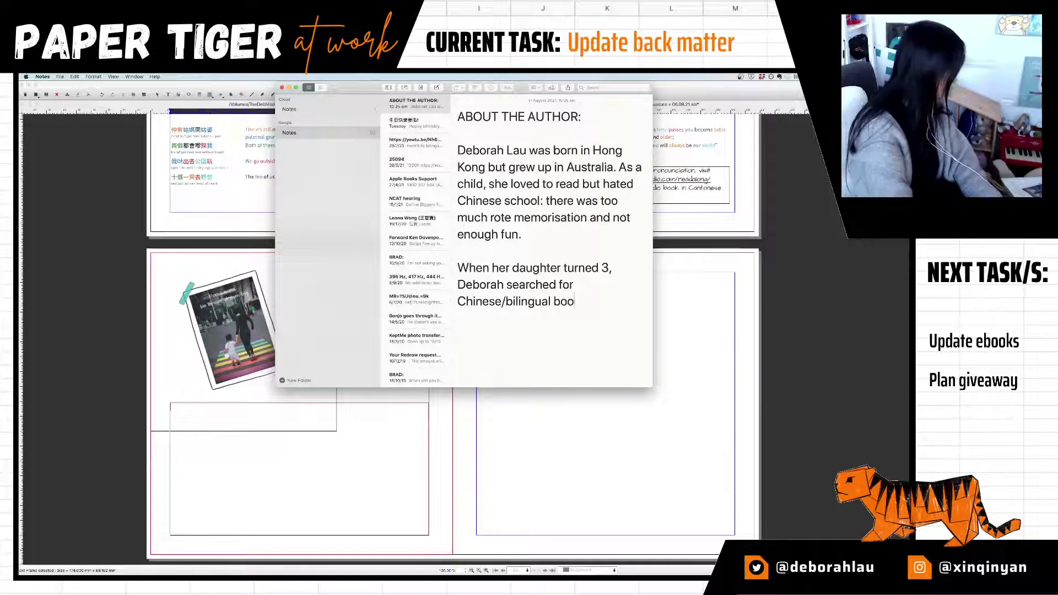
pyautogui.write('ks like her belo')
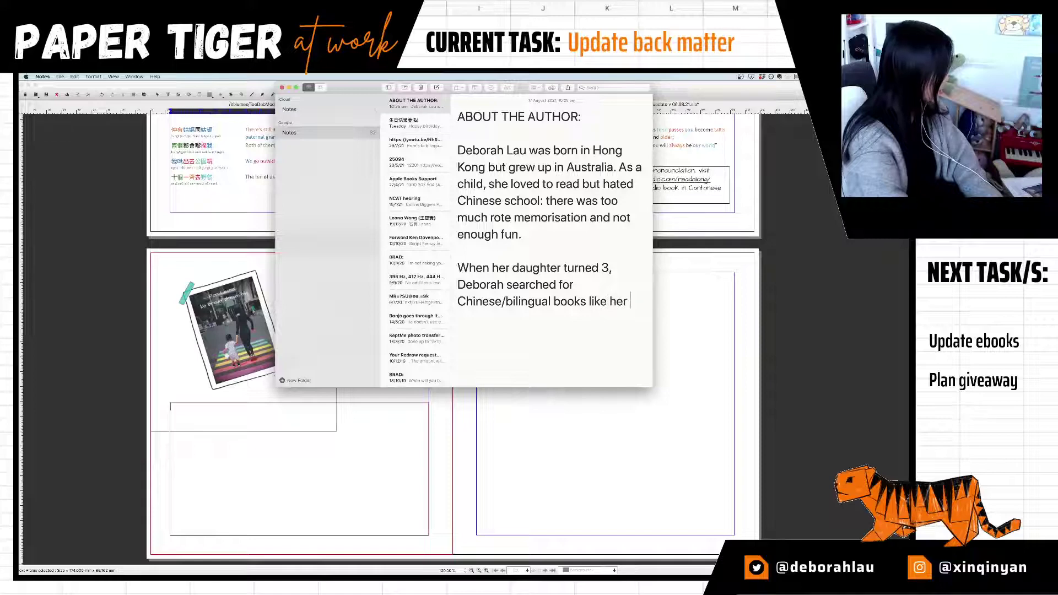
pyautogui.press('BackSpace')
pyautogui.write('o')
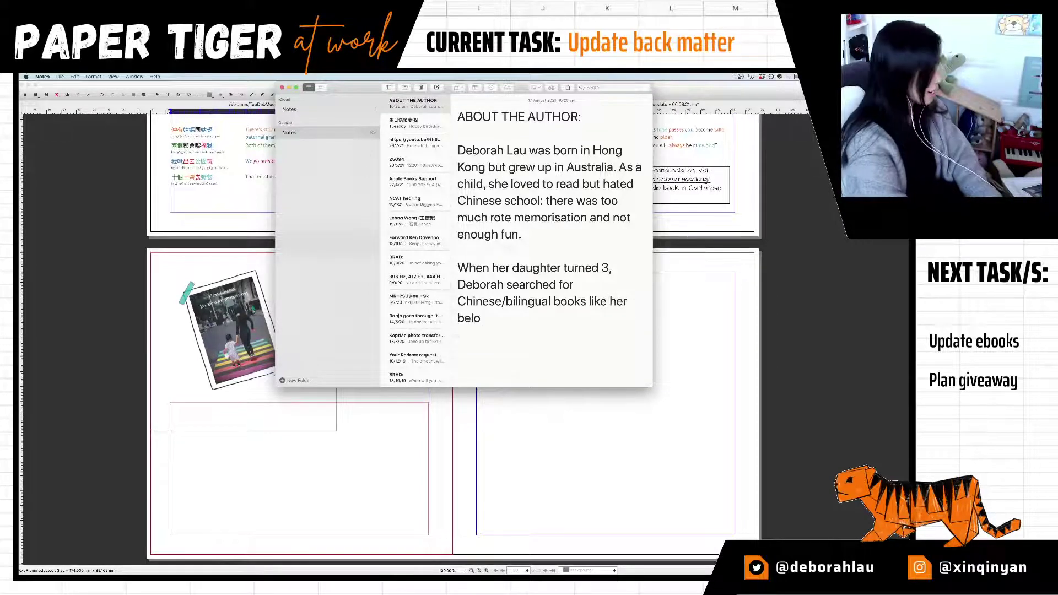
pyautogui.write('ved English ')
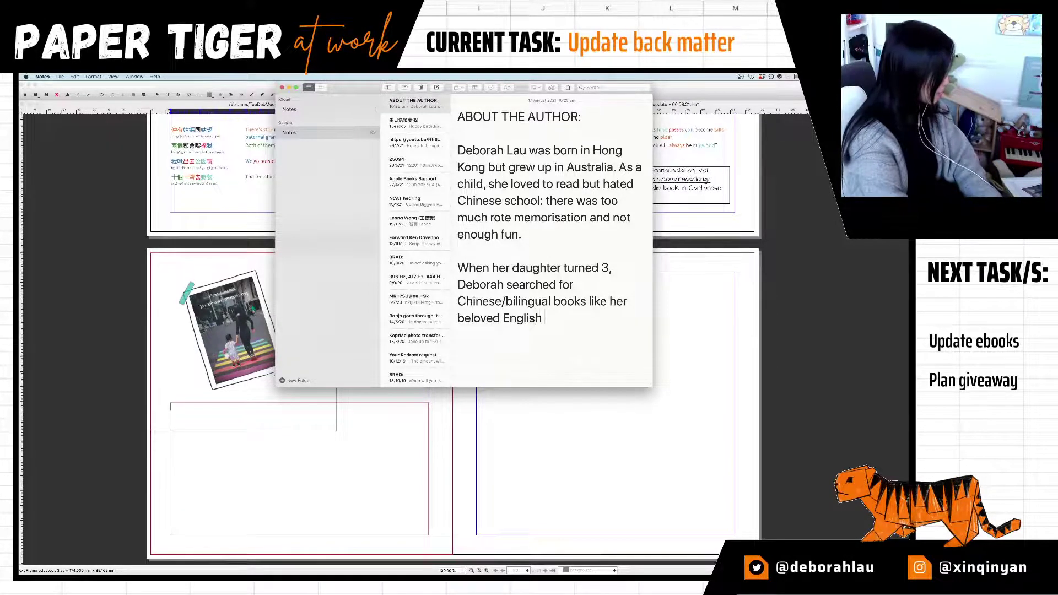
pyautogui.write('children')
pyautogui.write("'s ")
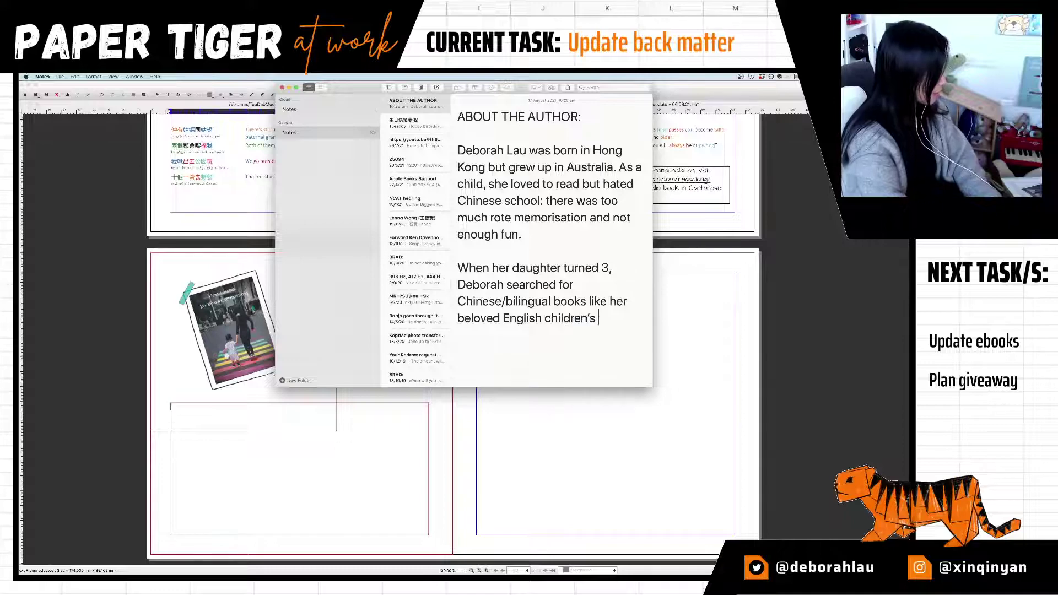
pyautogui.write('classics: ')
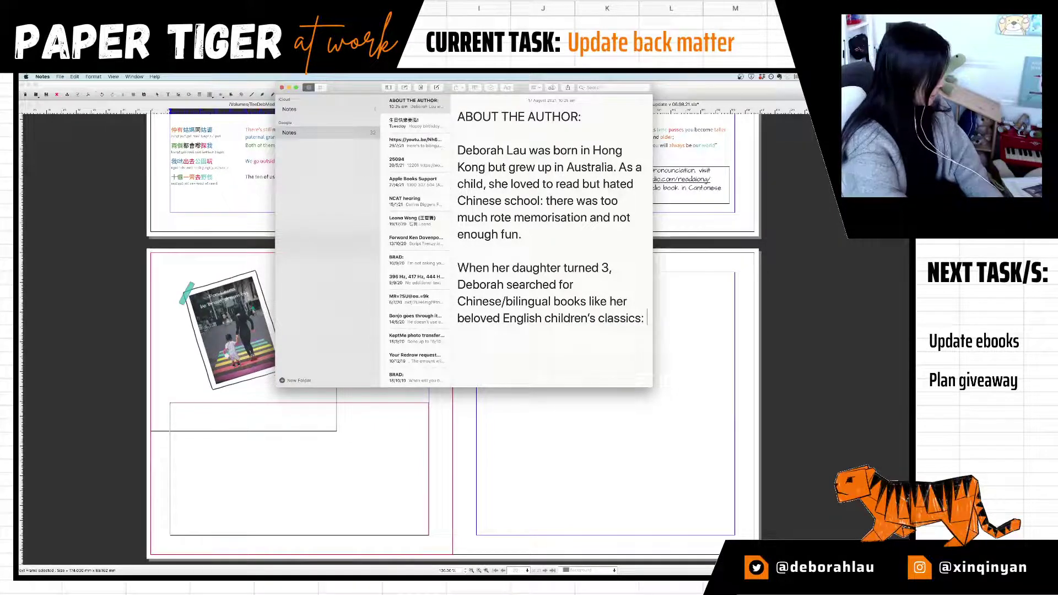
# Step: Continue the second paragraph after the colon with "captivating stories with vivid characters told in everyday language...but she struggled"
pyautogui.write('cap')
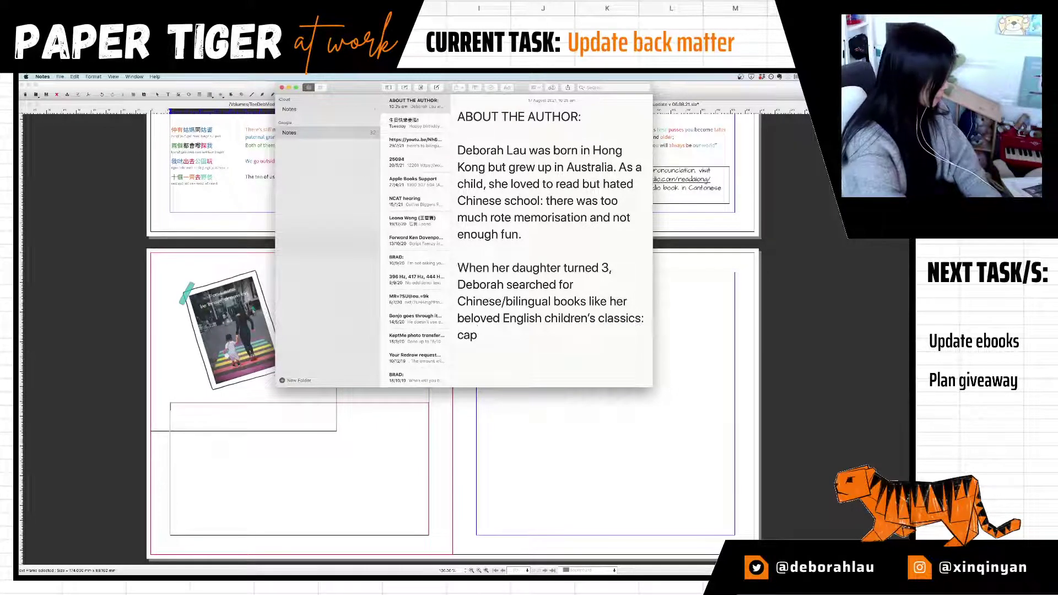
pyautogui.write('tivating stories')
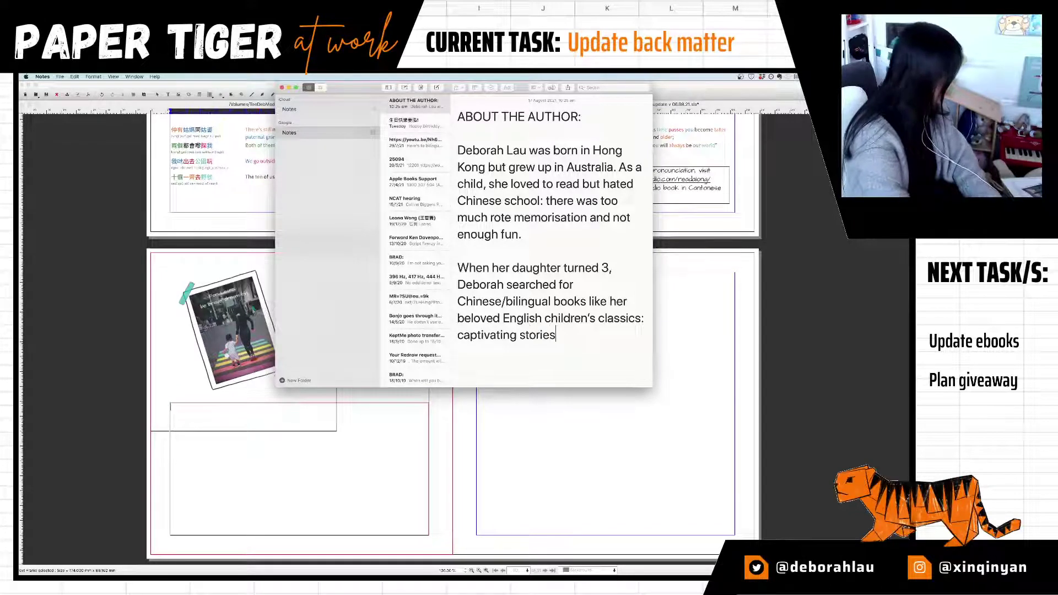
pyautogui.write(' with vivid charac')
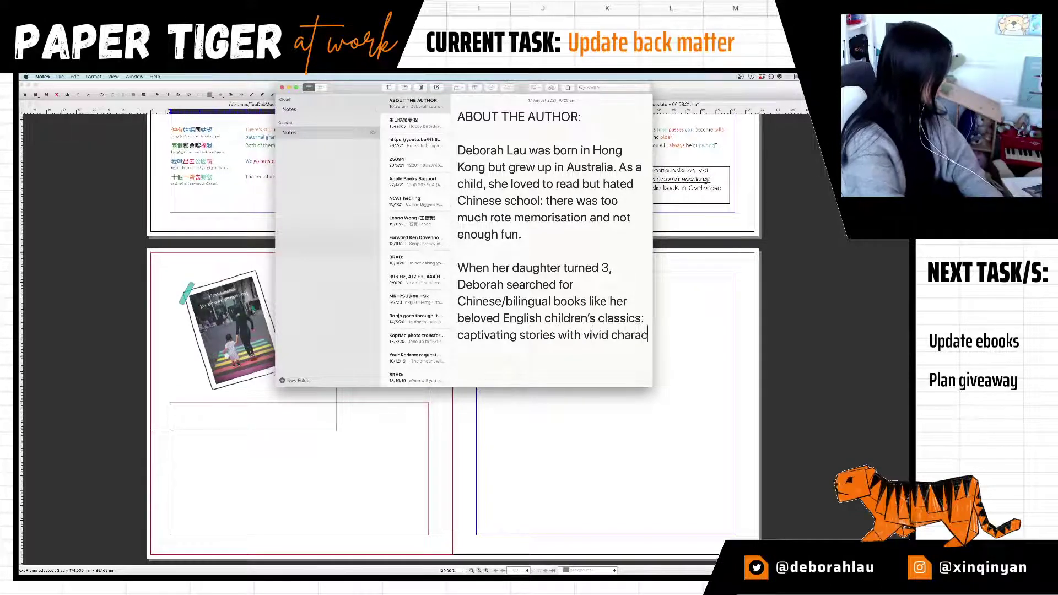
pyautogui.write('ters told in')
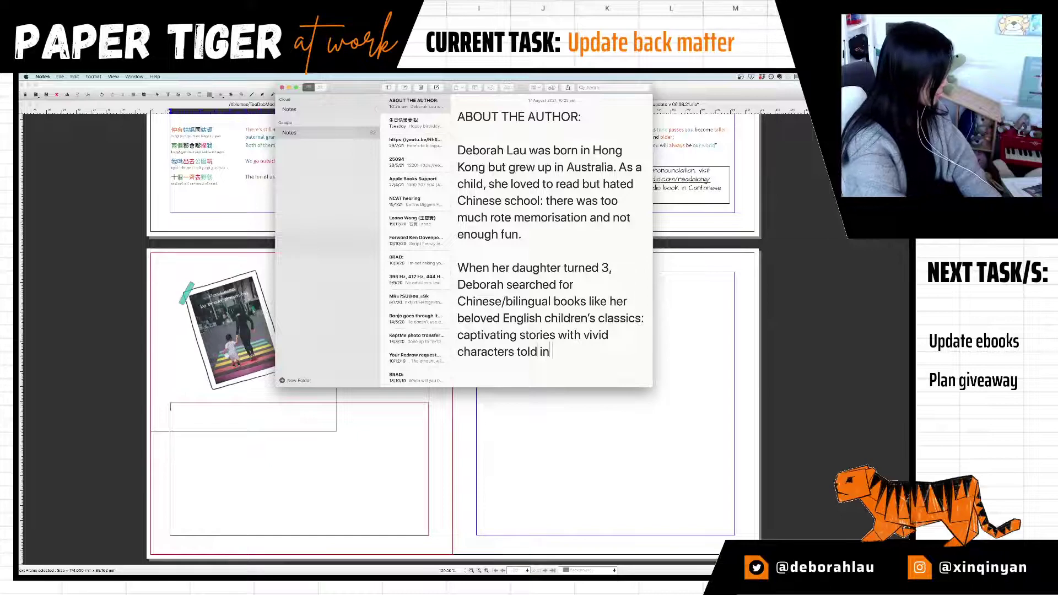
pyautogui.write(' everyday')
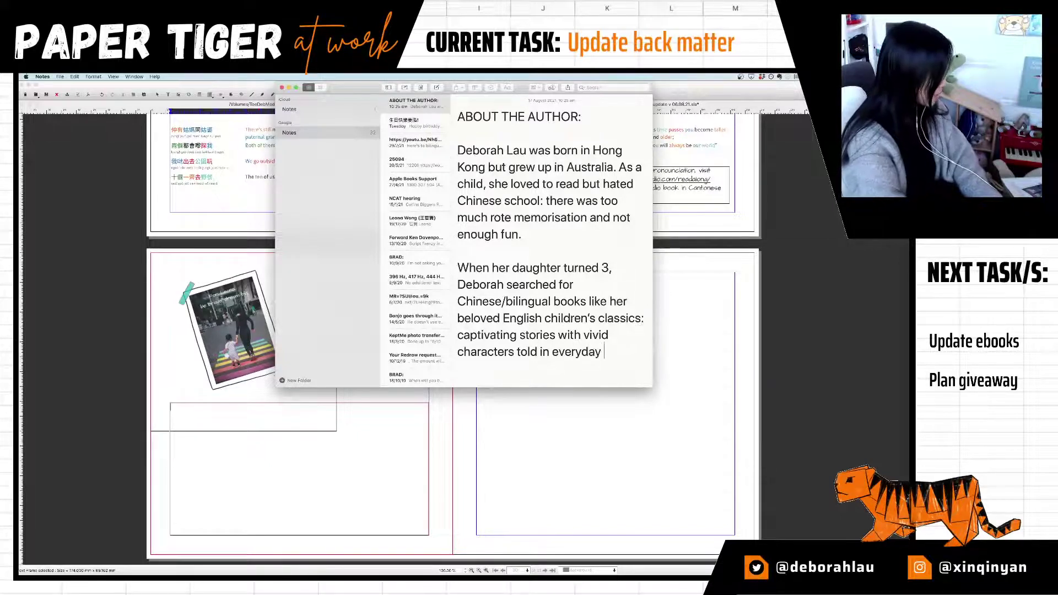
pyautogui.write(' language...')
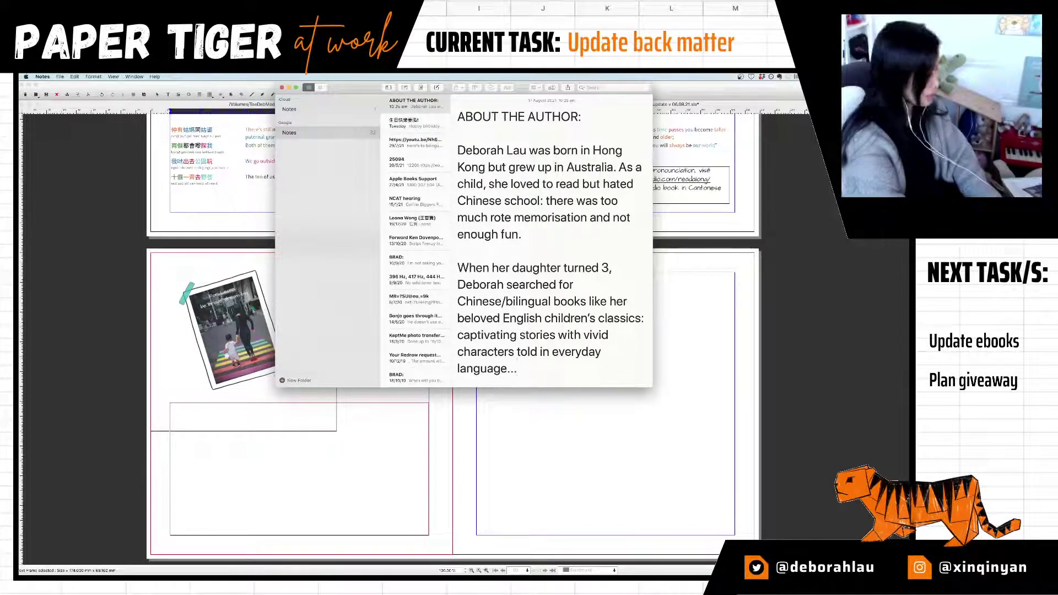
pyautogui.write('but she ')
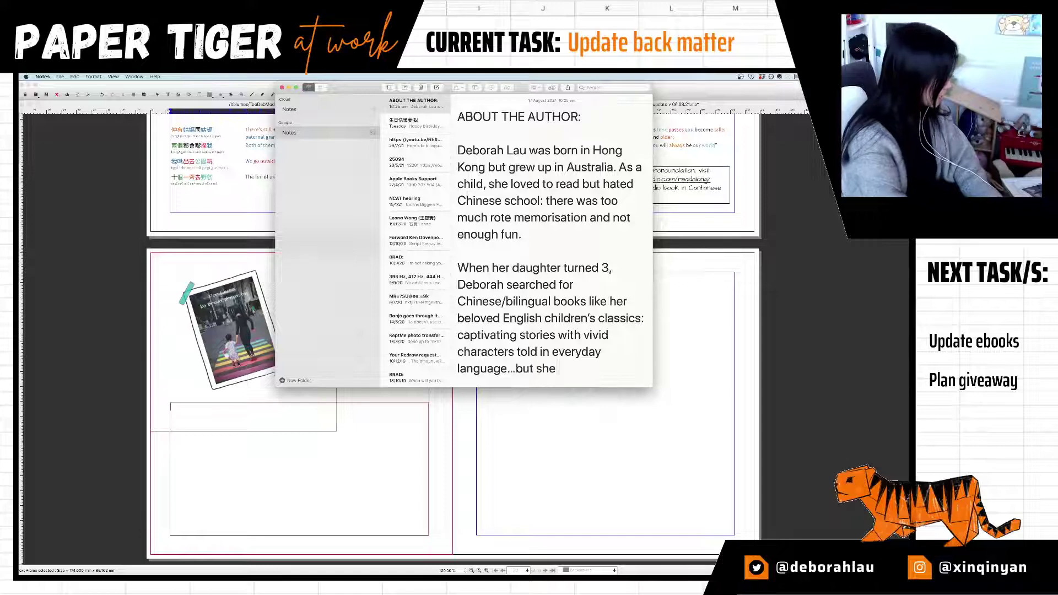
pyautogui.write('struggled')
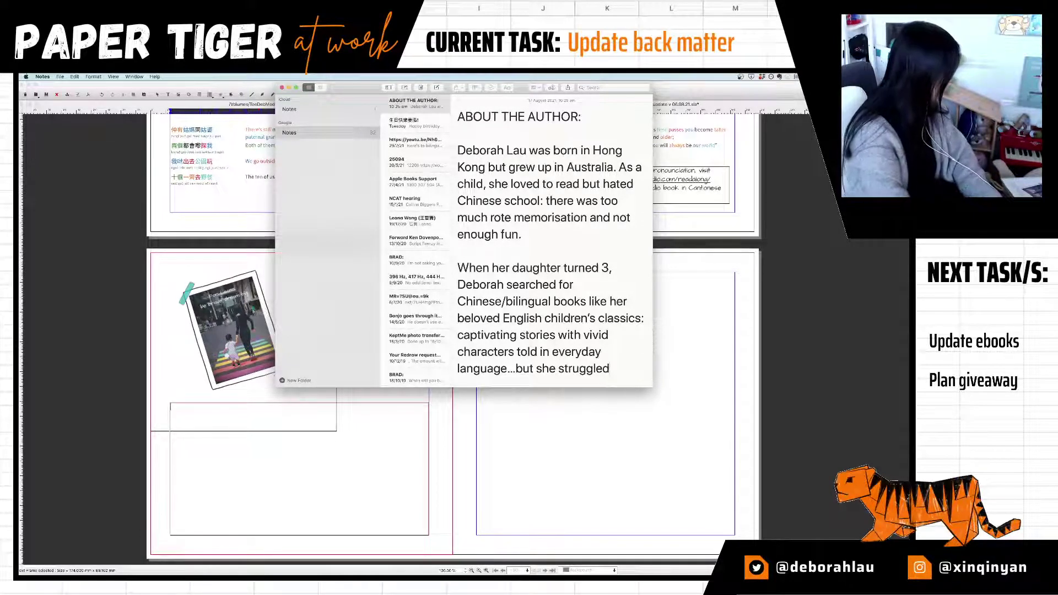
# Step: End the sentence after "struggled" and continue with "Most are written for Mandarin speakers or assume the adult reader is fluent"
pyautogui.write('. Most ar')
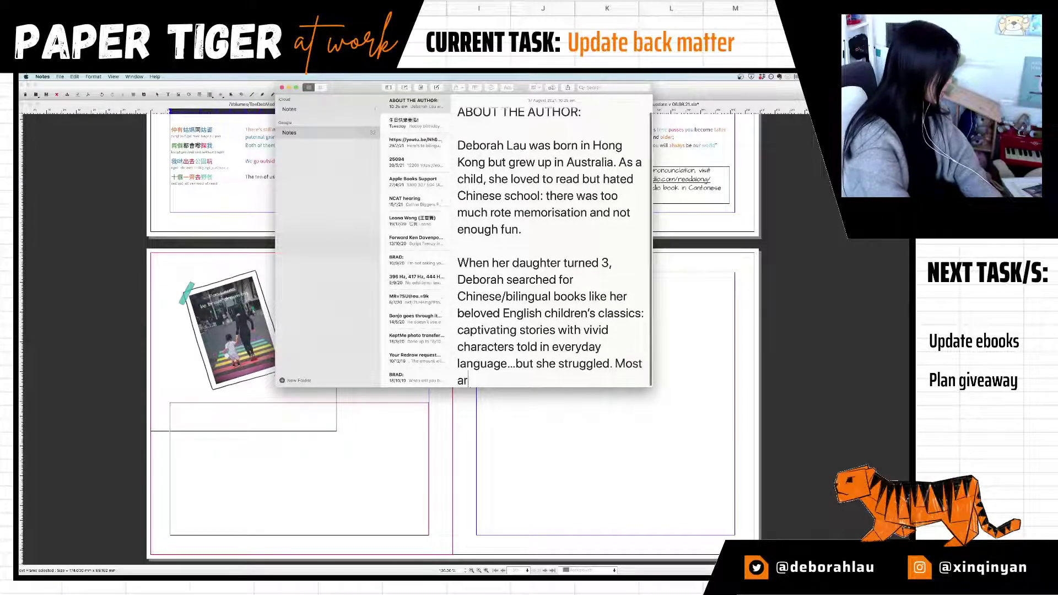
pyautogui.write('e written f')
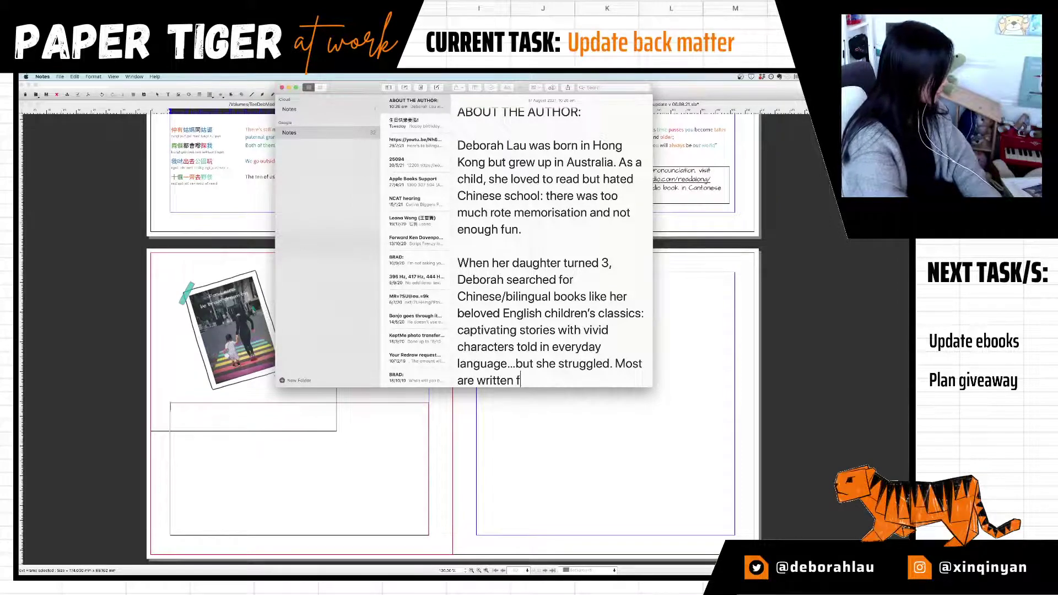
pyautogui.write('or Mandarin s')
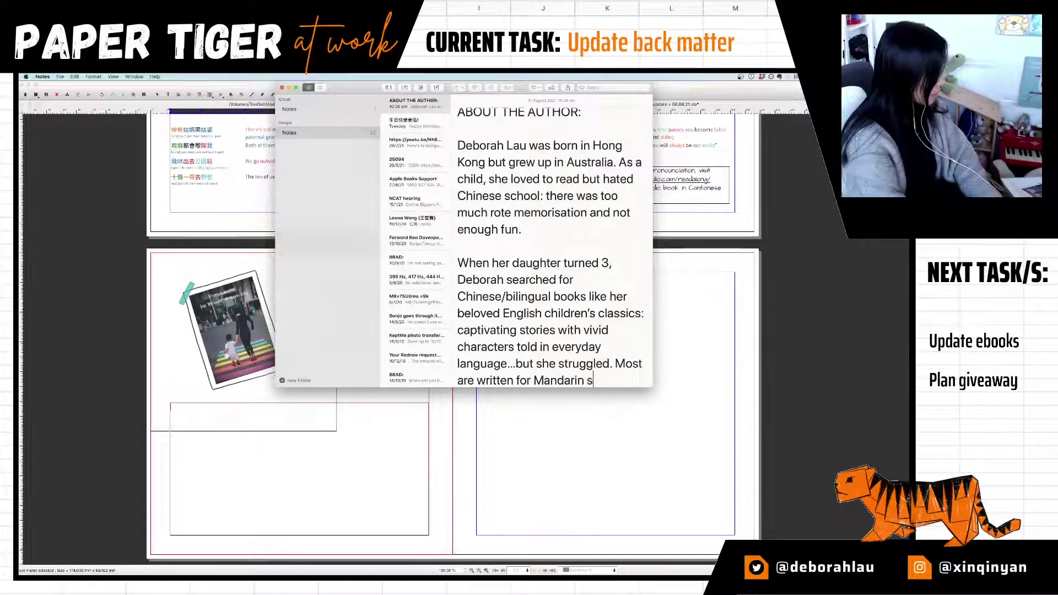
pyautogui.write('peakers or assume')
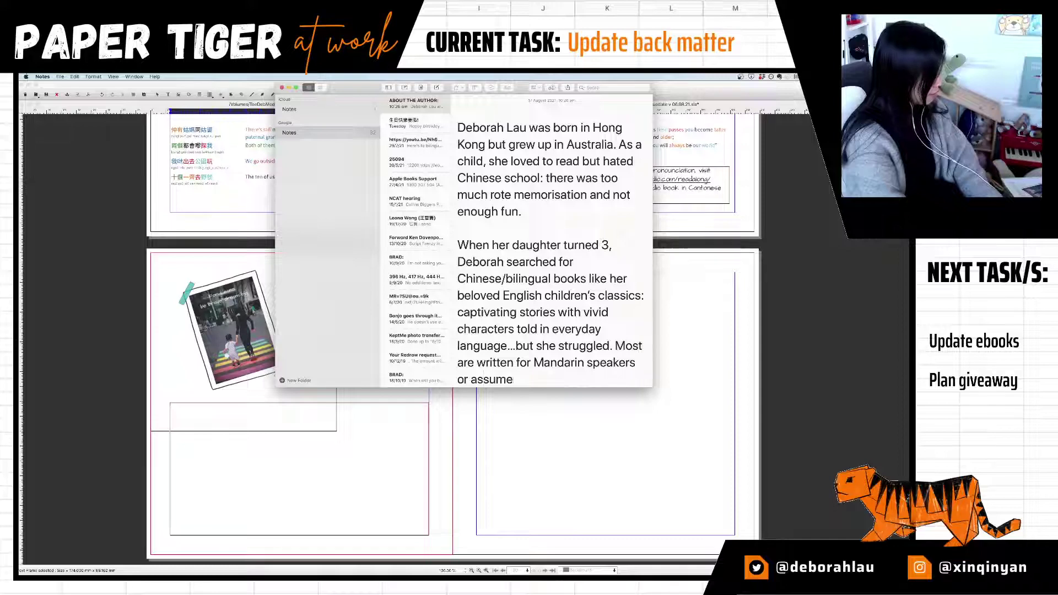
pyautogui.write(' the adult reader')
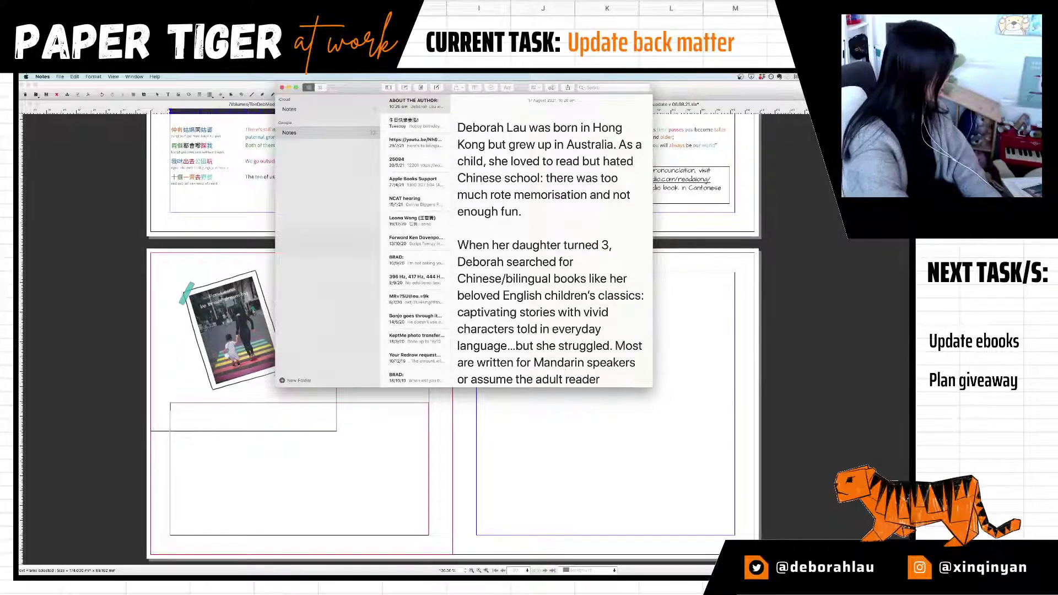
pyautogui.write(' a')
pyautogui.press('BackSpace')
pyautogui.write('is')
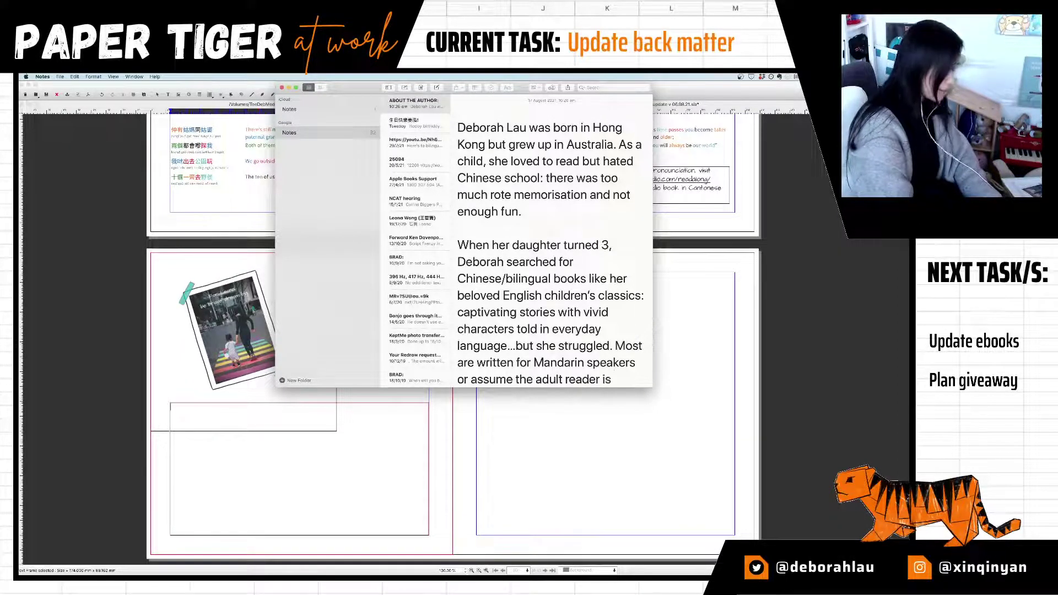
pyautogui.write(' fluent')
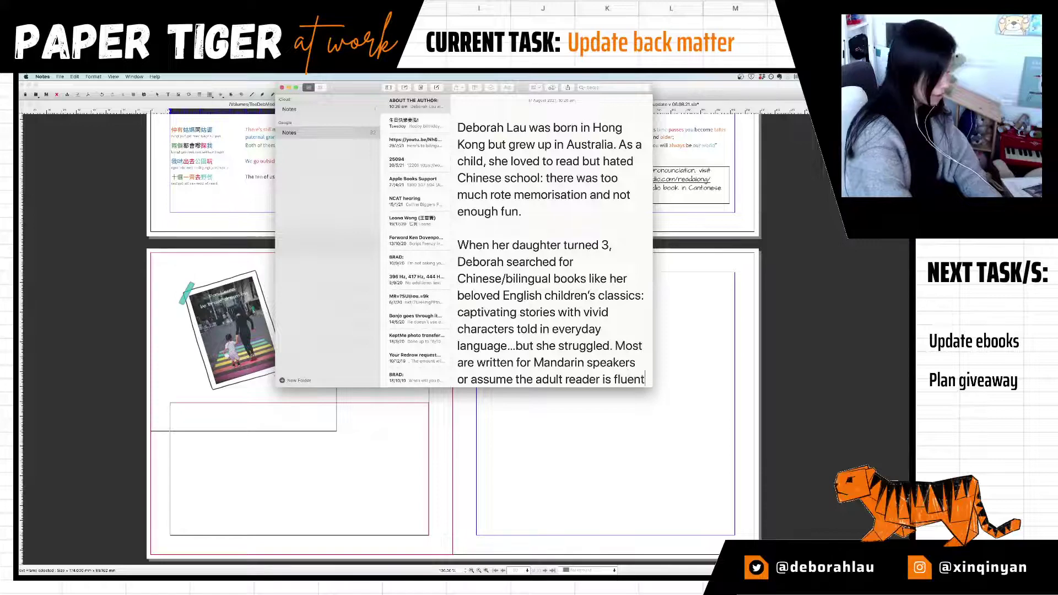
# Step: End the second biography paragraph with "-and she can't even read the Chinese menu."
pyautogui.write('-and she ca')
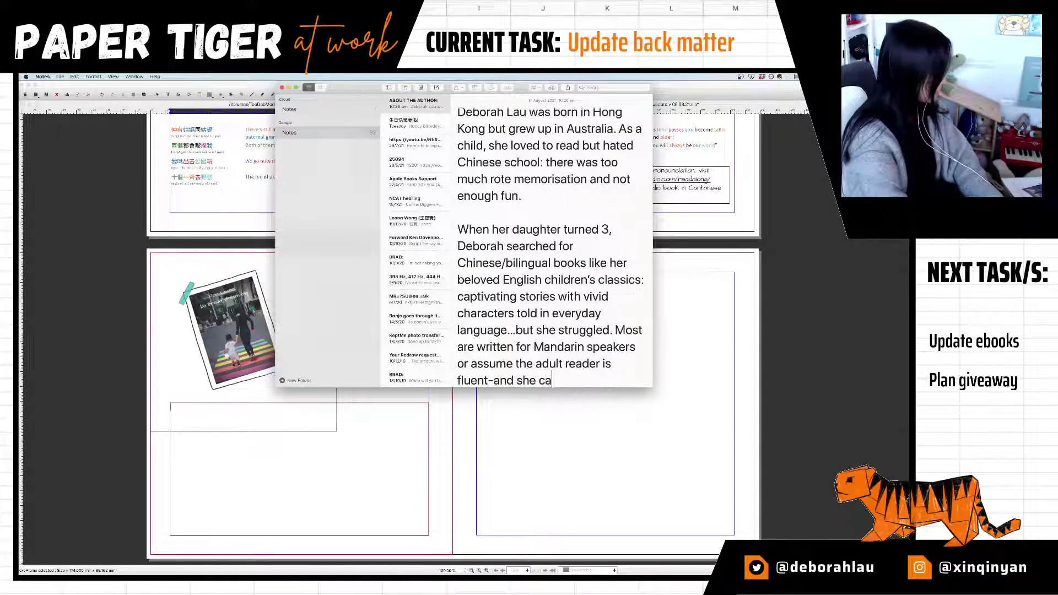
pyautogui.write("n't even read the Chinese")
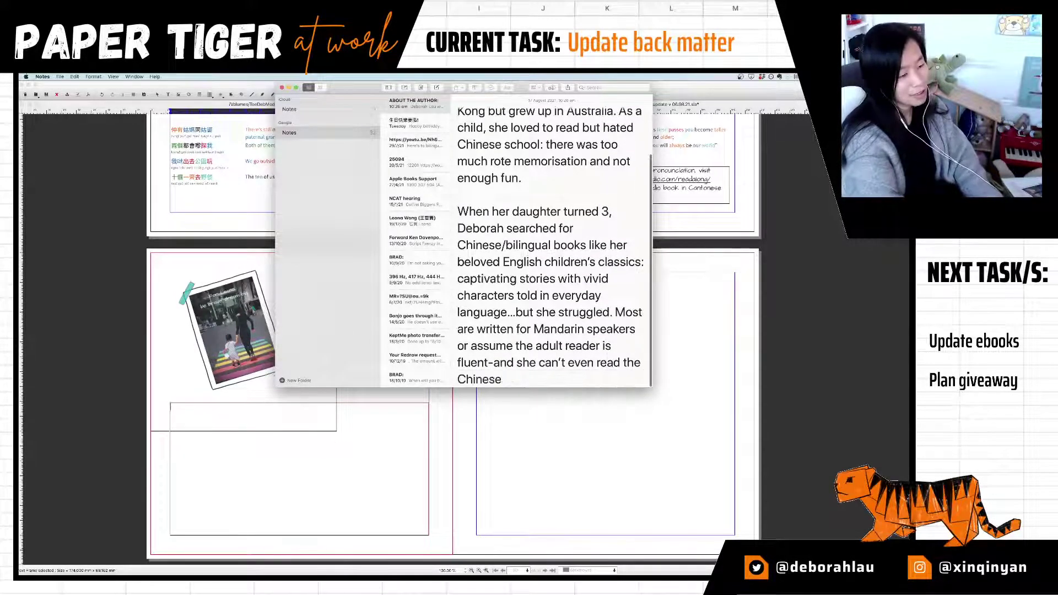
pyautogui.write(' menu.')
# Step: Start a third paragraph with "It was hard to keep her daughter interested when she always had to stop reading to look up or explain the Chinese"
pyautogui.press('Return')
pyautogui.press('Return')
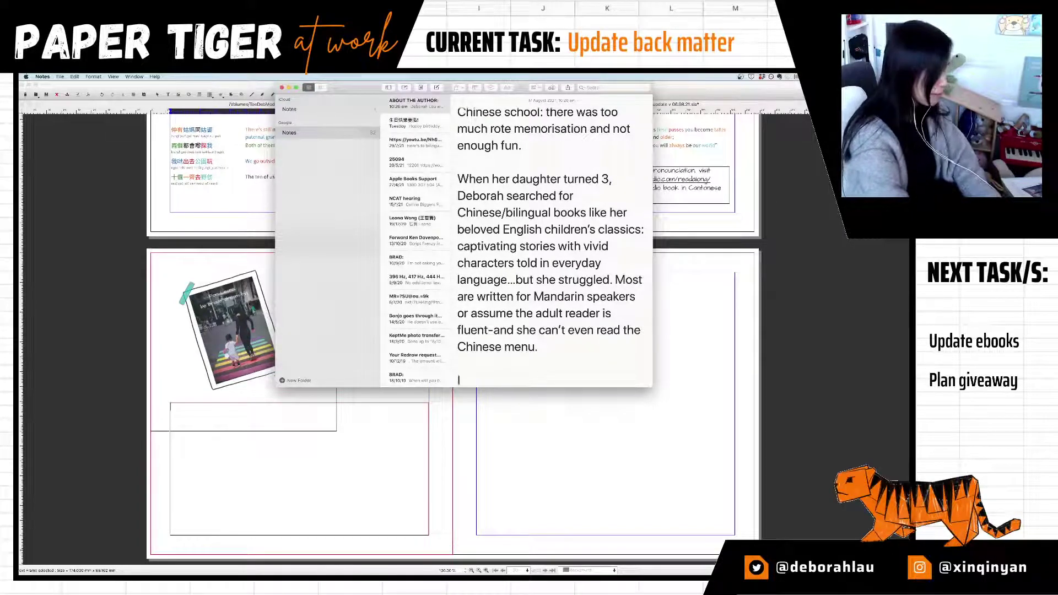
pyautogui.write('It was hard to k')
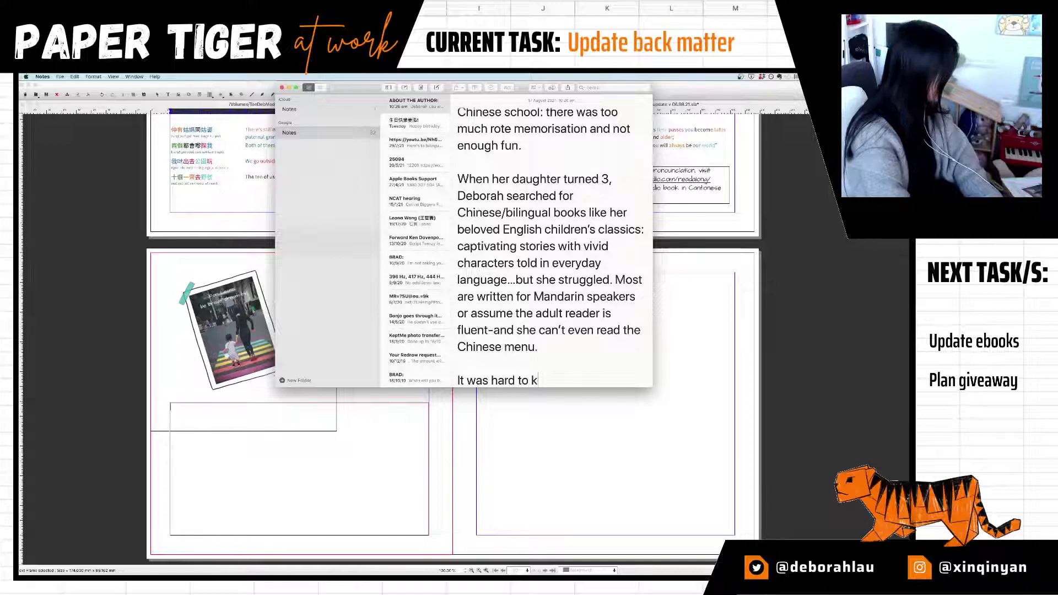
pyautogui.write('eep her daughter in')
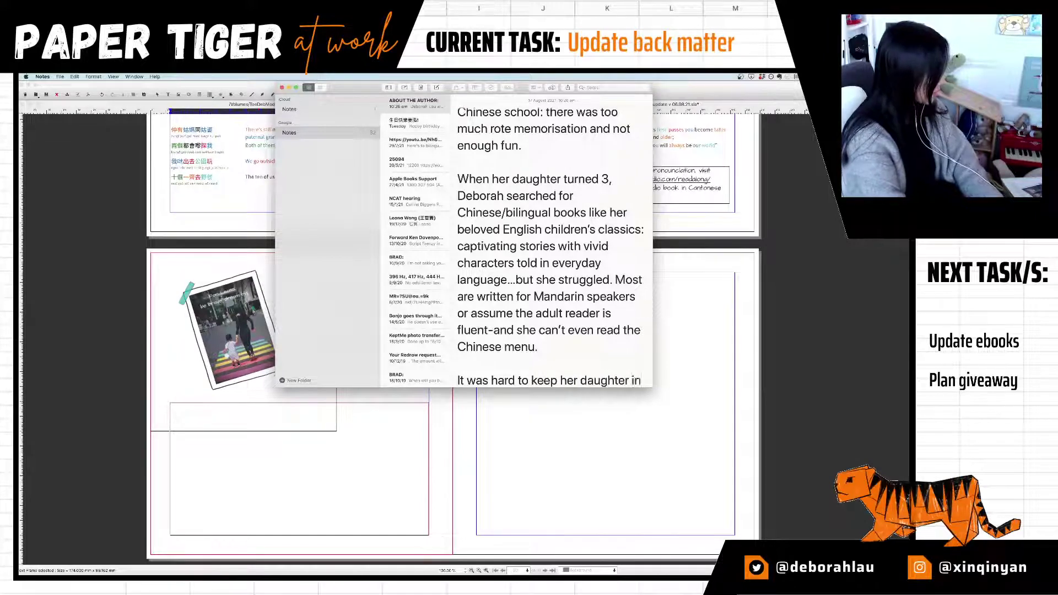
pyautogui.write('terested when s')
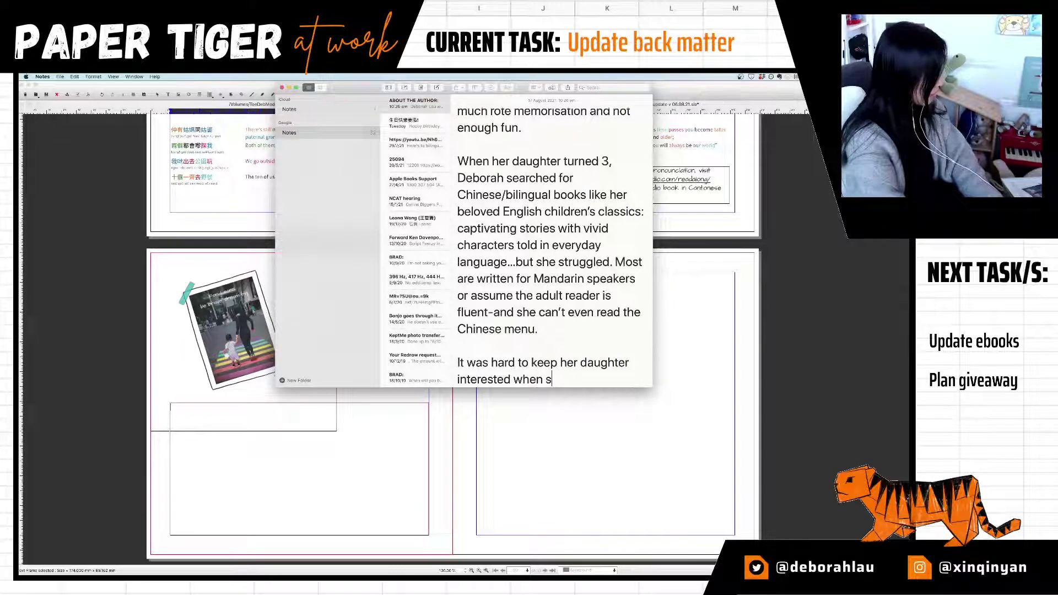
pyautogui.write('he always ha')
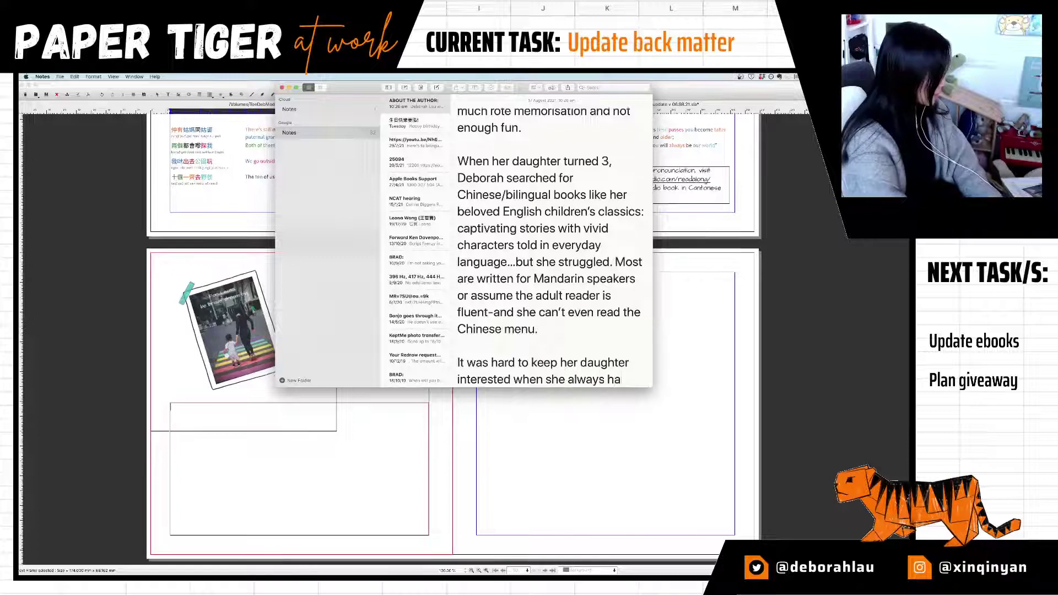
pyautogui.write('d to stop rea')
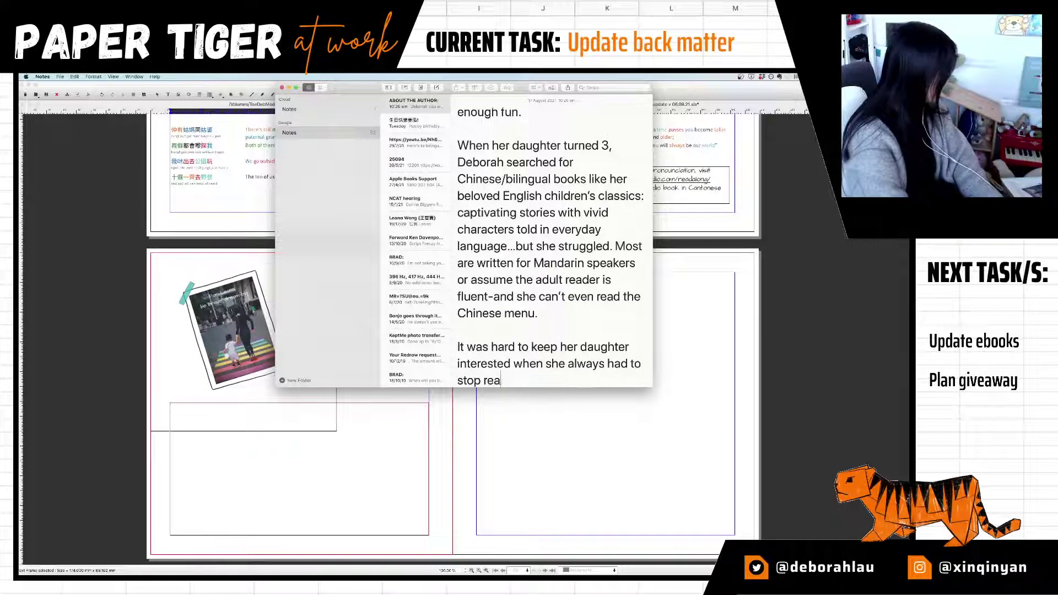
pyautogui.write('ding to look u')
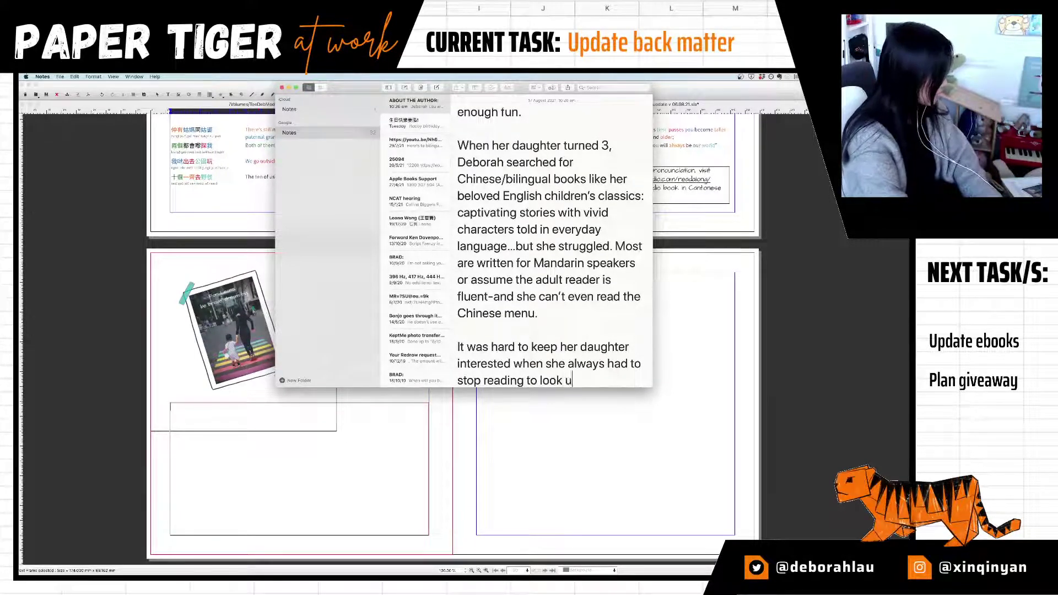
pyautogui.write('p or expla')
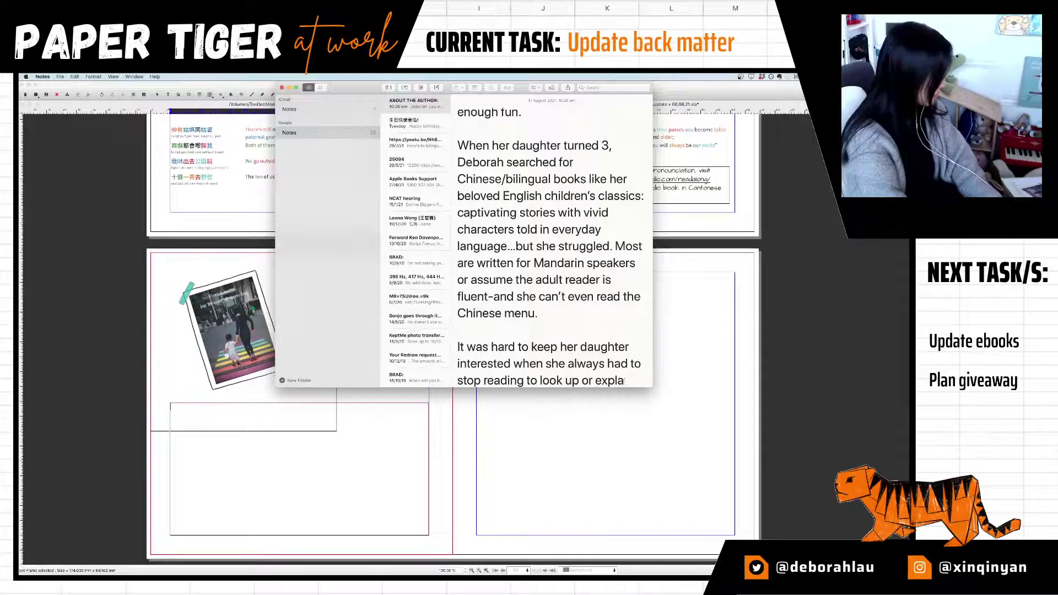
pyautogui.write('in the Chinese')
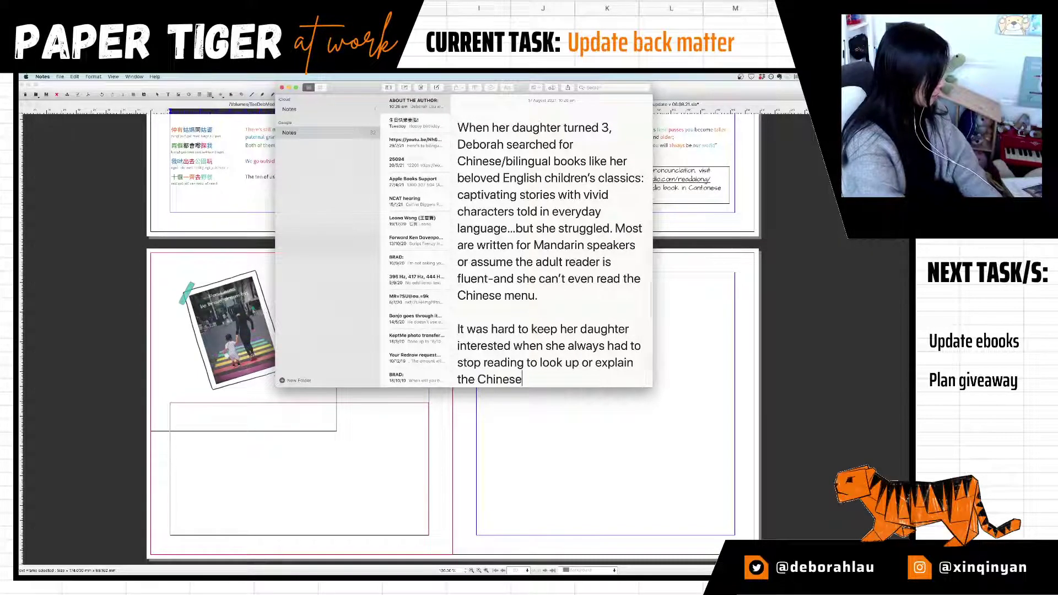
# Step: Complete the third paragraph's first sentence with "characters and phrases (especially since standard written Chinese is very different to spoken Cantonese)"
pyautogui.write(' characters and ')
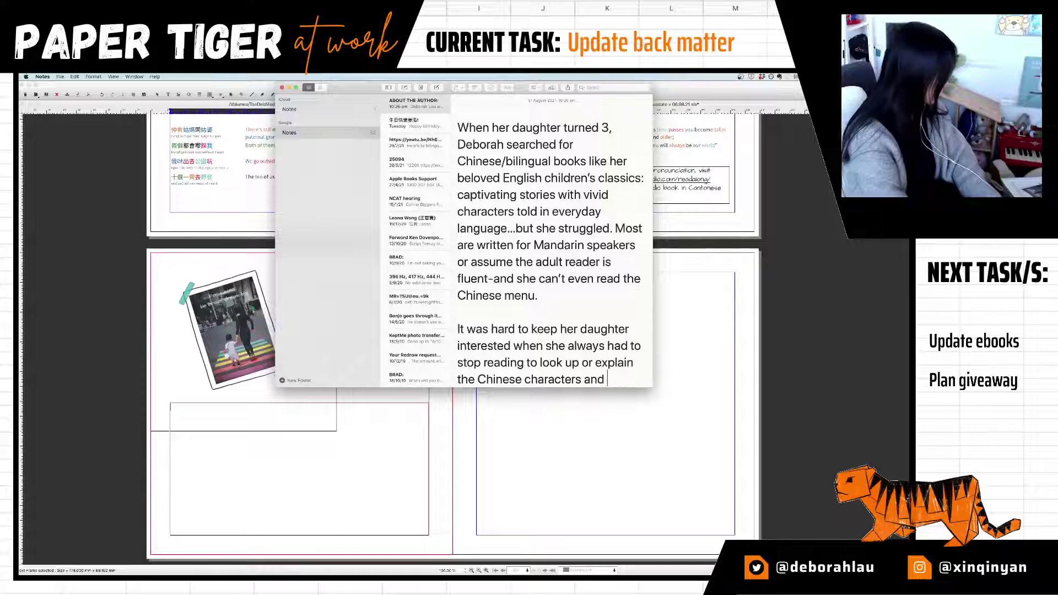
pyautogui.write('phrases (espe')
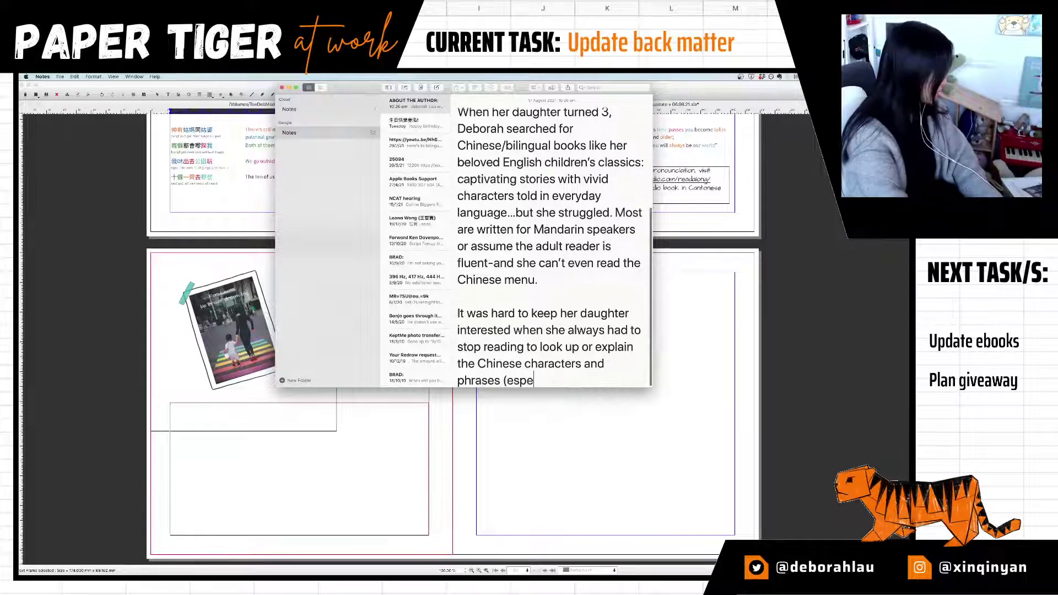
pyautogui.write('cially since stand')
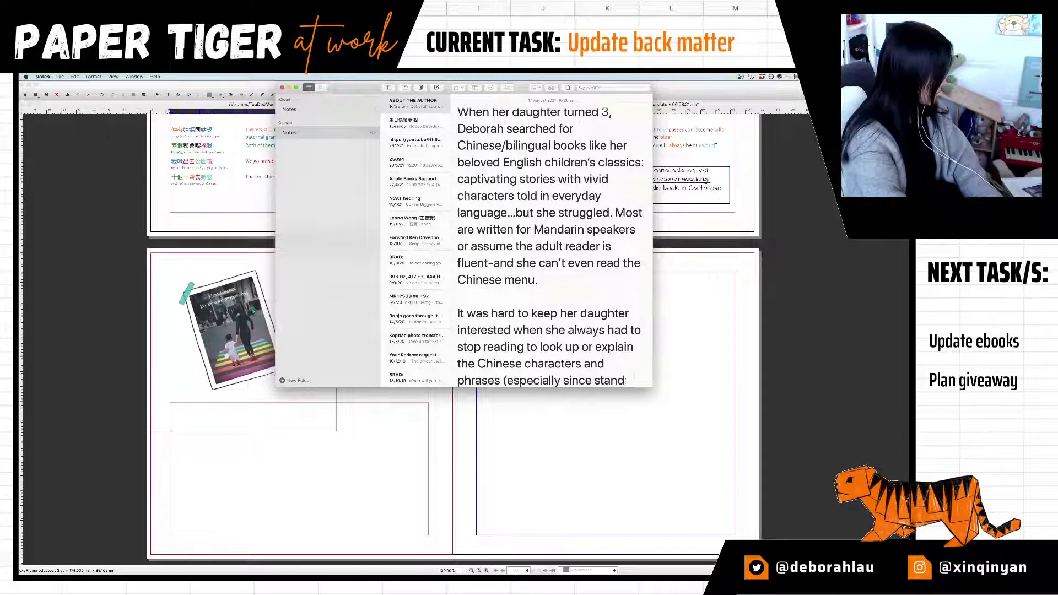
pyautogui.write('ard wirtten')
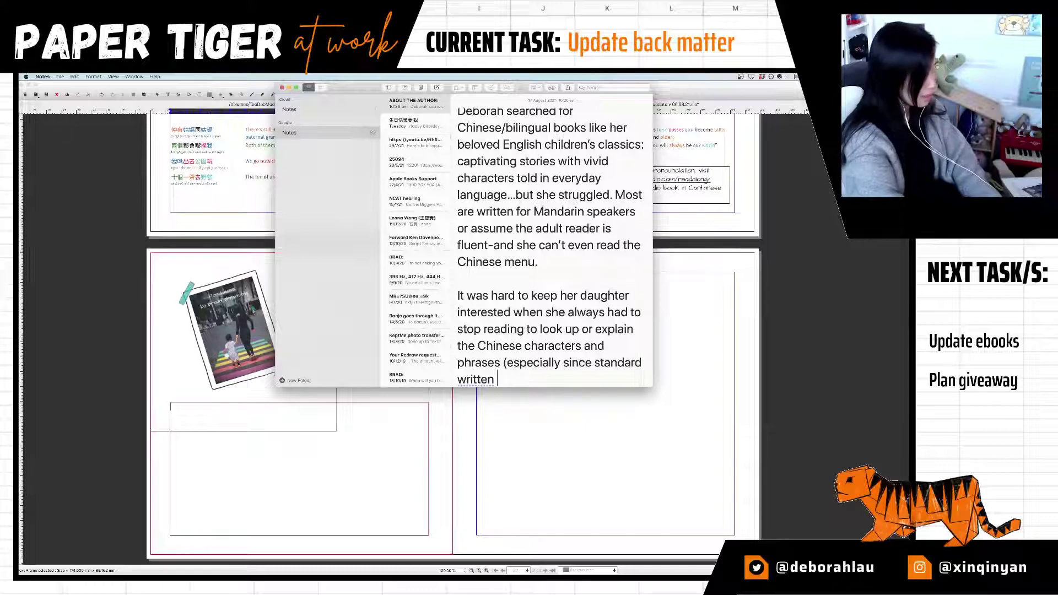
pyautogui.write('Chinese is')
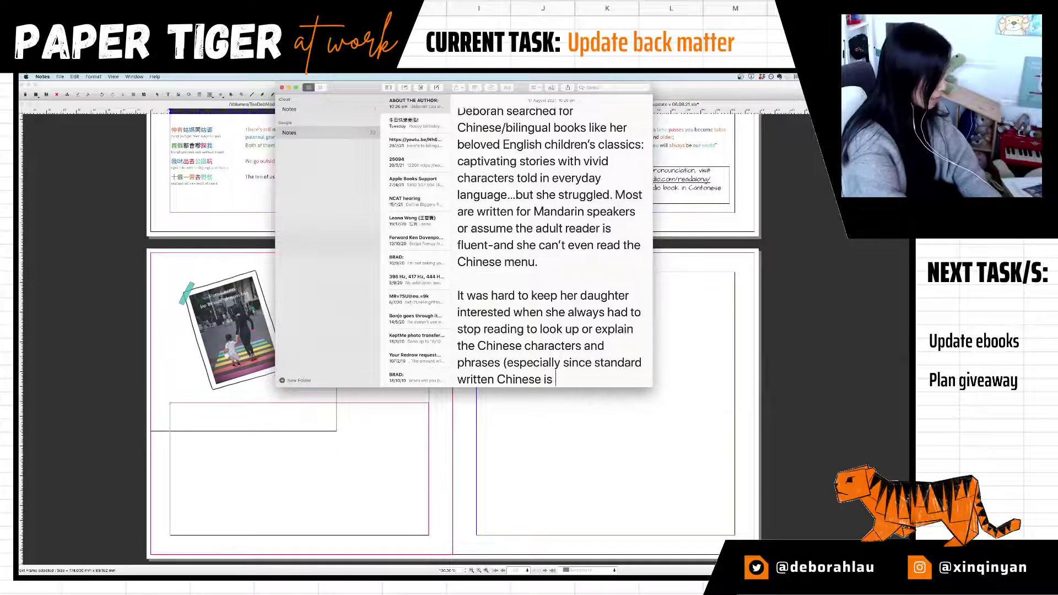
pyautogui.write(' very different')
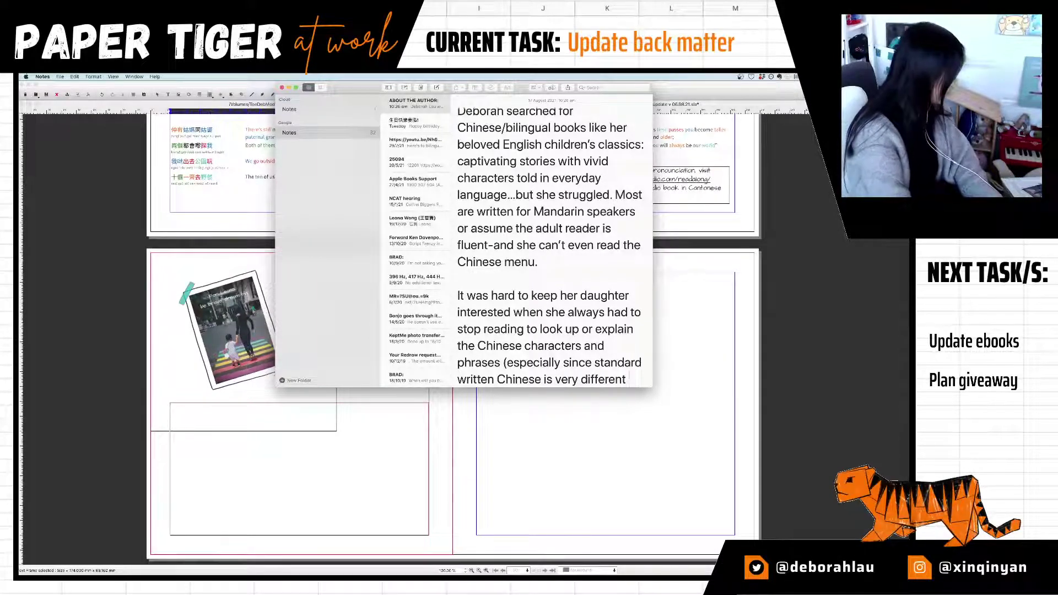
pyautogui.write(' to spokene')
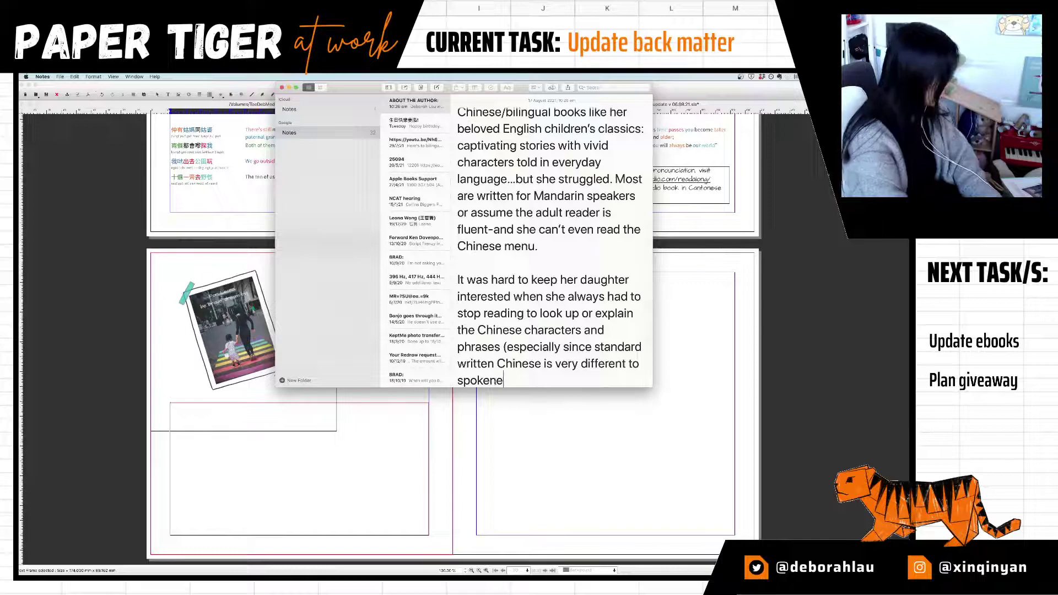
pyautogui.press('BackSpace')
pyautogui.write(' Ca')
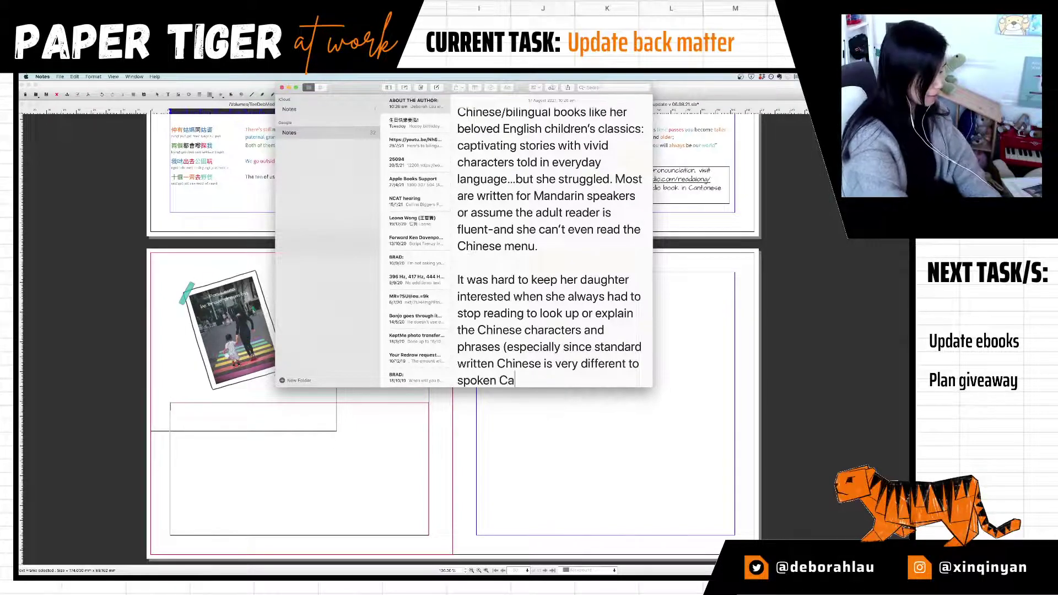
pyautogui.write('ntonese)')
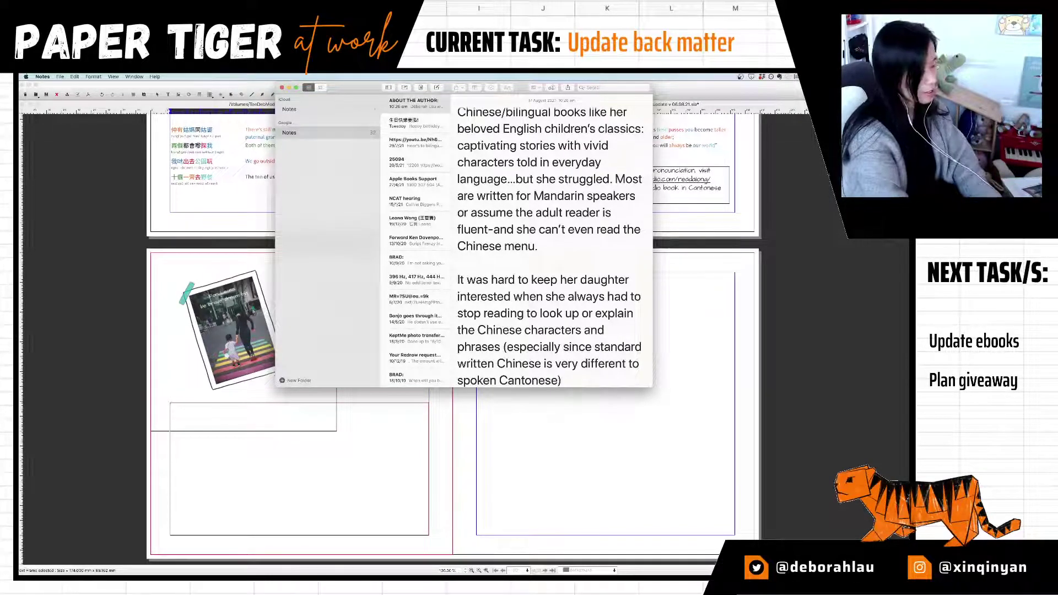
# Step: End that sentence with a full stop and add "So she wrote a book they could read together... without a dictionary!"
pyautogui.write('. So')
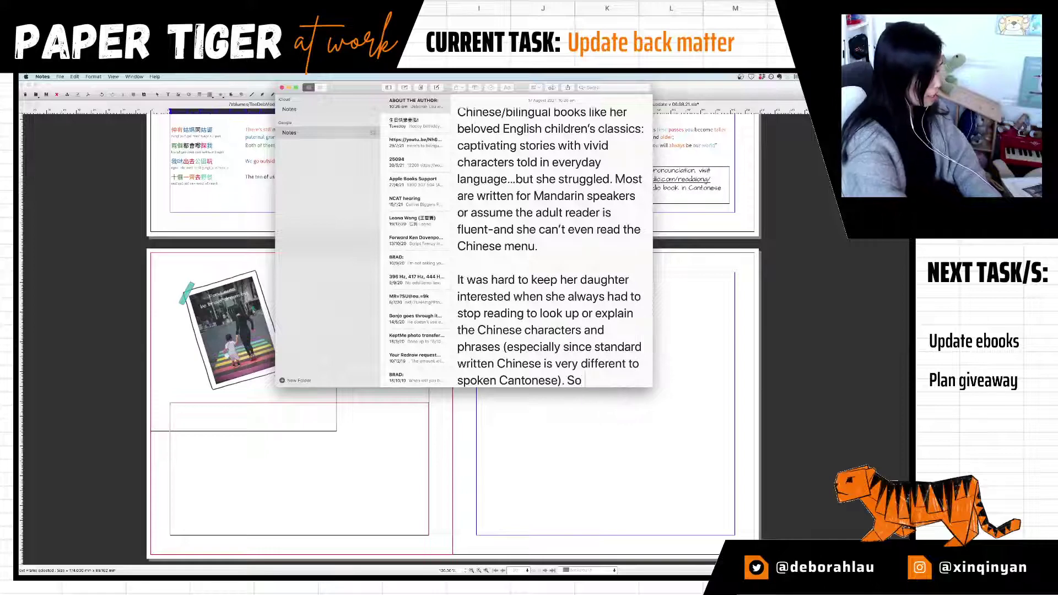
pyautogui.write(' she wrote ')
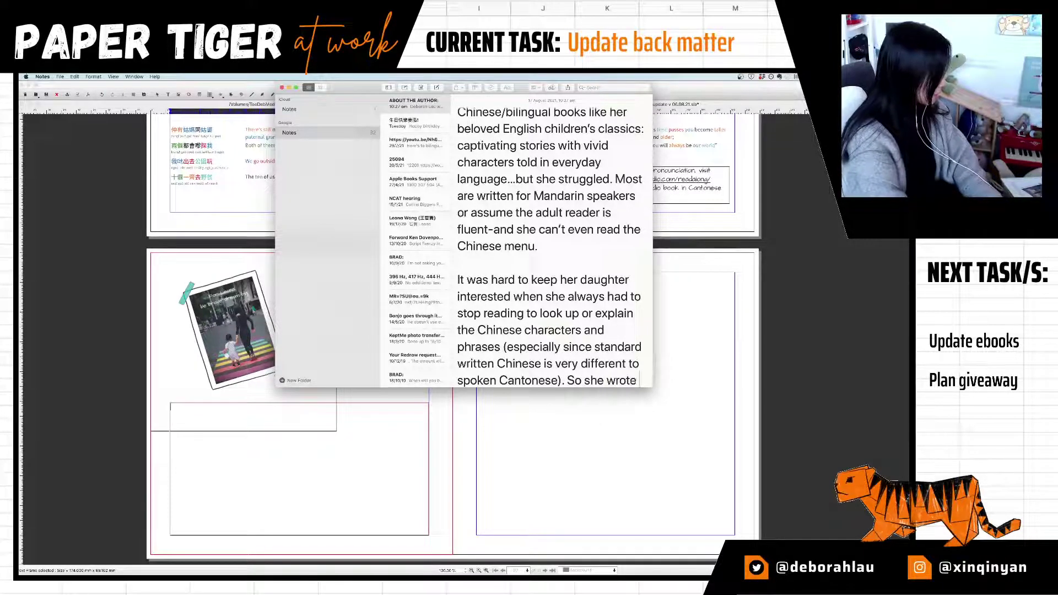
pyautogui.write('a book ')
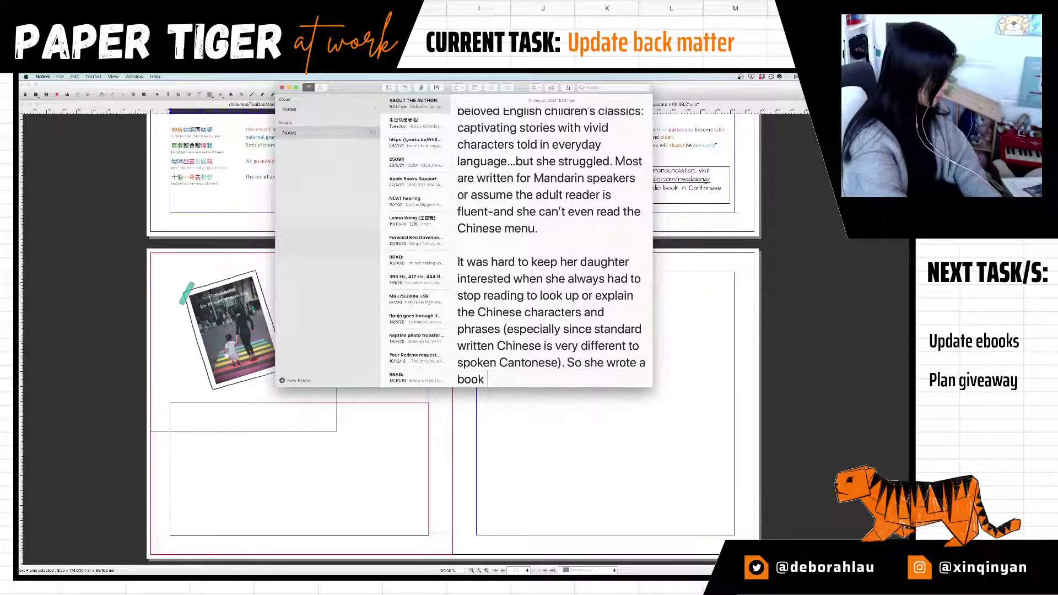
pyautogui.write('they could read ')
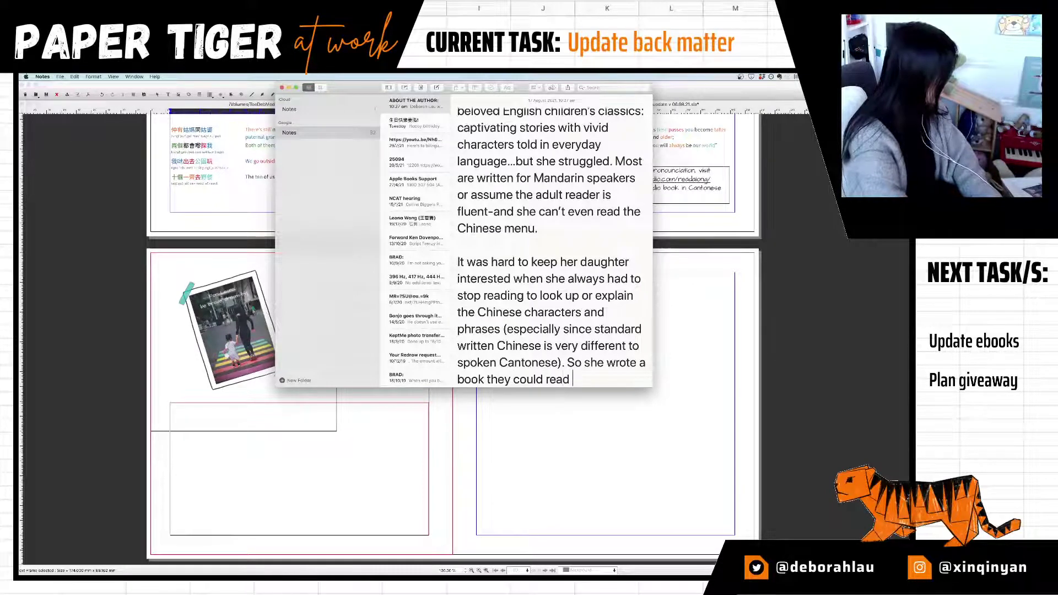
pyautogui.write('together–')
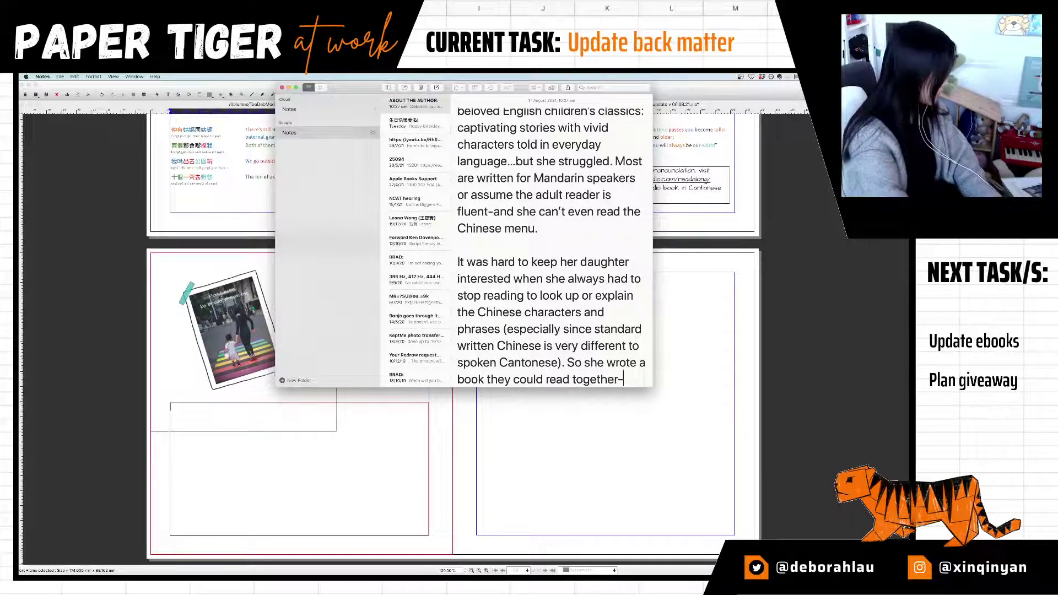
pyautogui.write('.. without a')
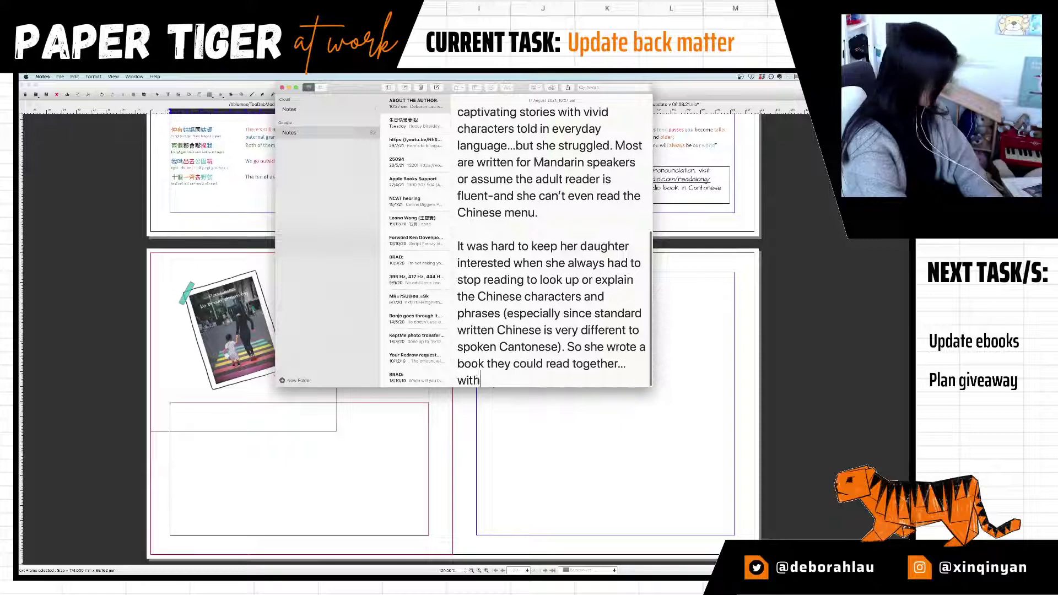
pyautogui.write(' dictionary!')
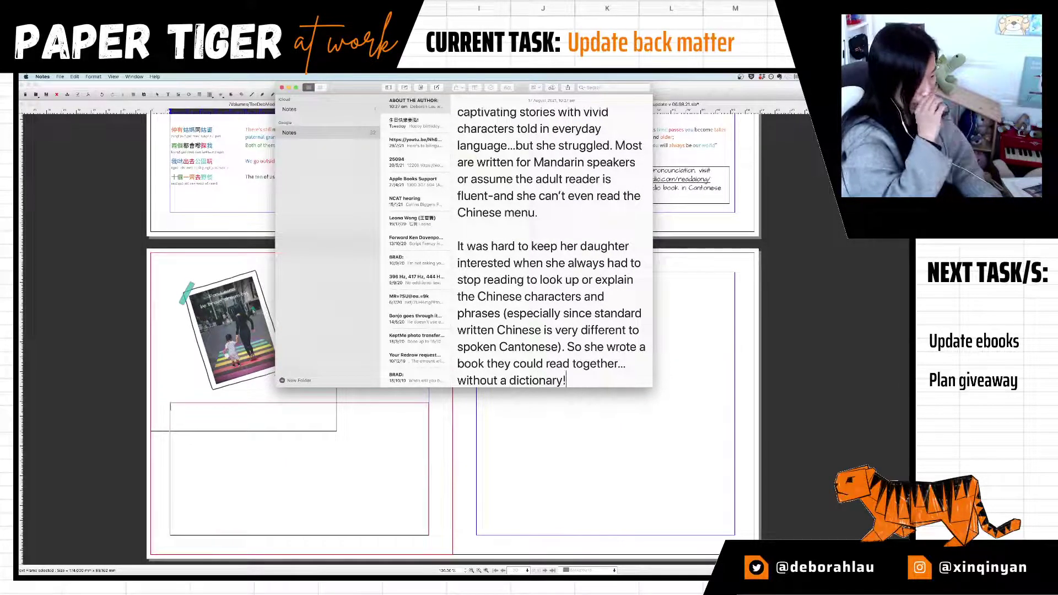
# Step: Copy the whole about-the-author biography from Notes and paste it into the Scribus text frame below the dedication photo
pyautogui.press('super+a')
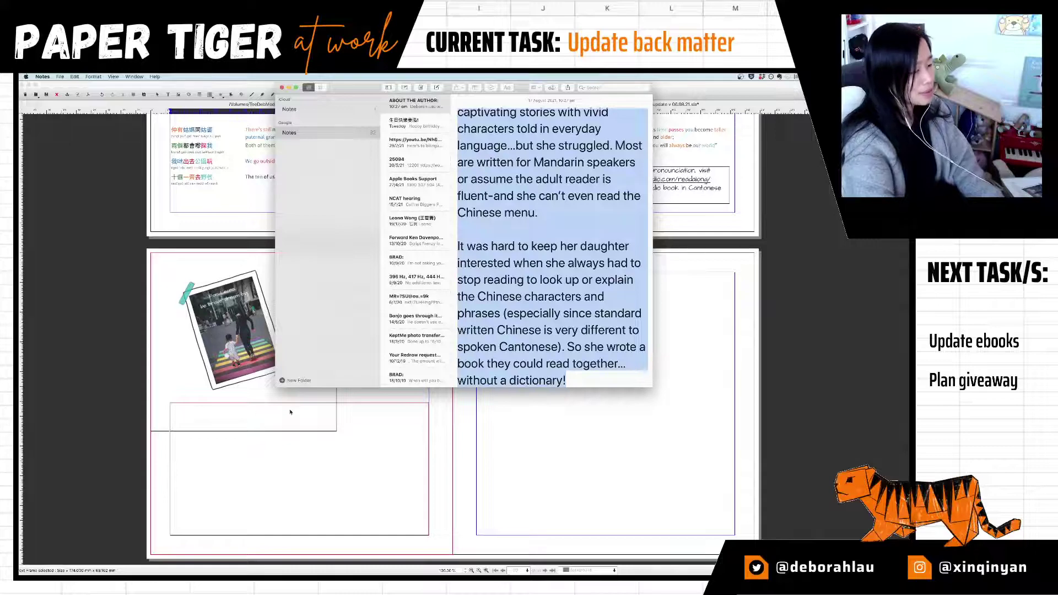
pyautogui.press('super+Tab')
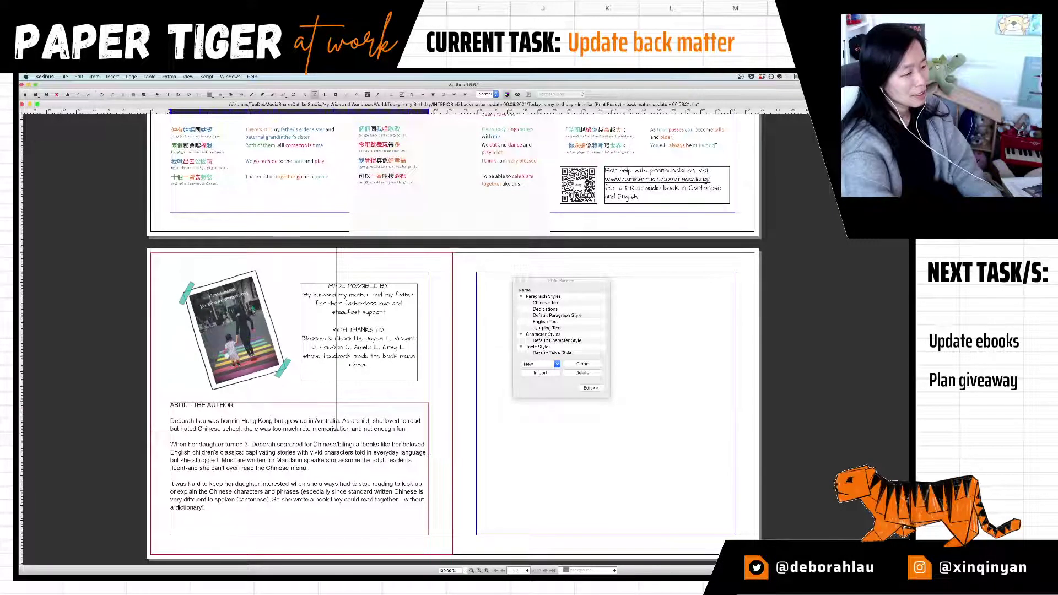
# Step: Edit the Default Paragraph Style and change its font family to Architects Daughter
pyautogui.click(570, 285)
pyautogui.click(569, 316)
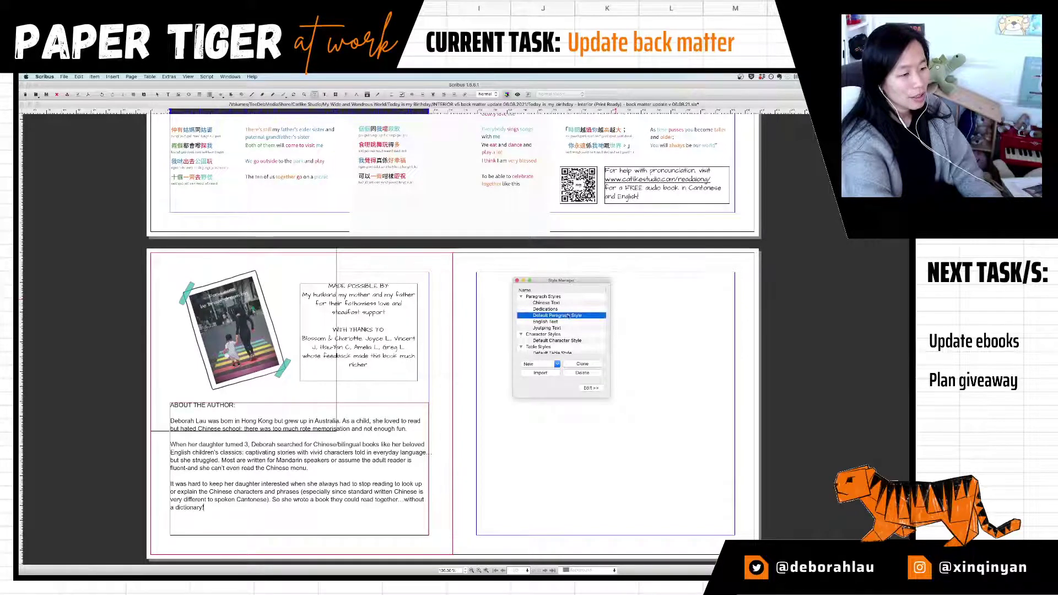
pyautogui.click(589, 387)
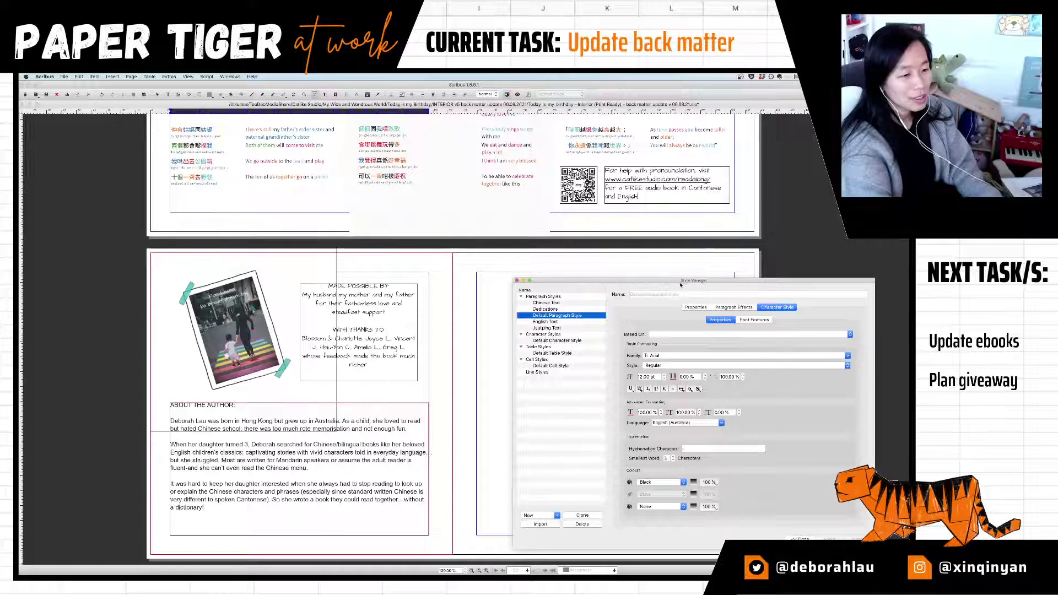
pyautogui.moveTo(687, 284); pyautogui.dragTo(683, 272)
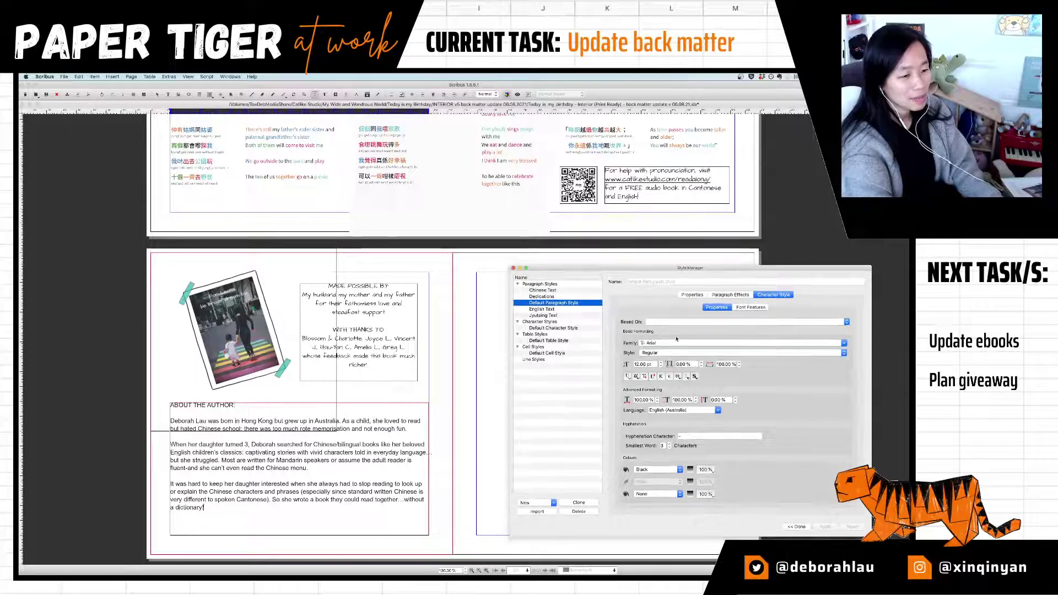
pyautogui.click(844, 343)
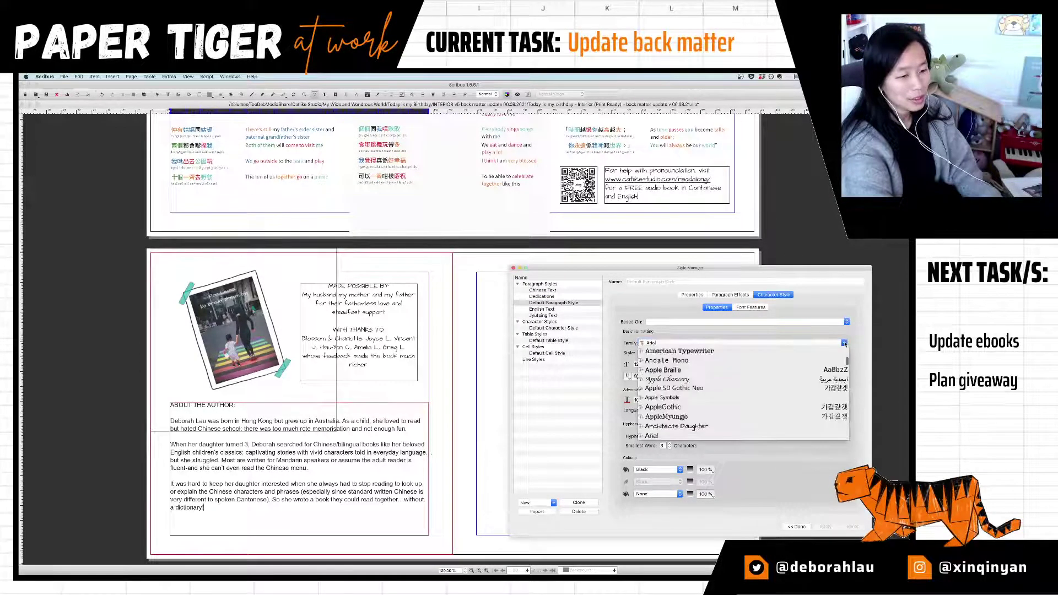
pyautogui.click(708, 426)
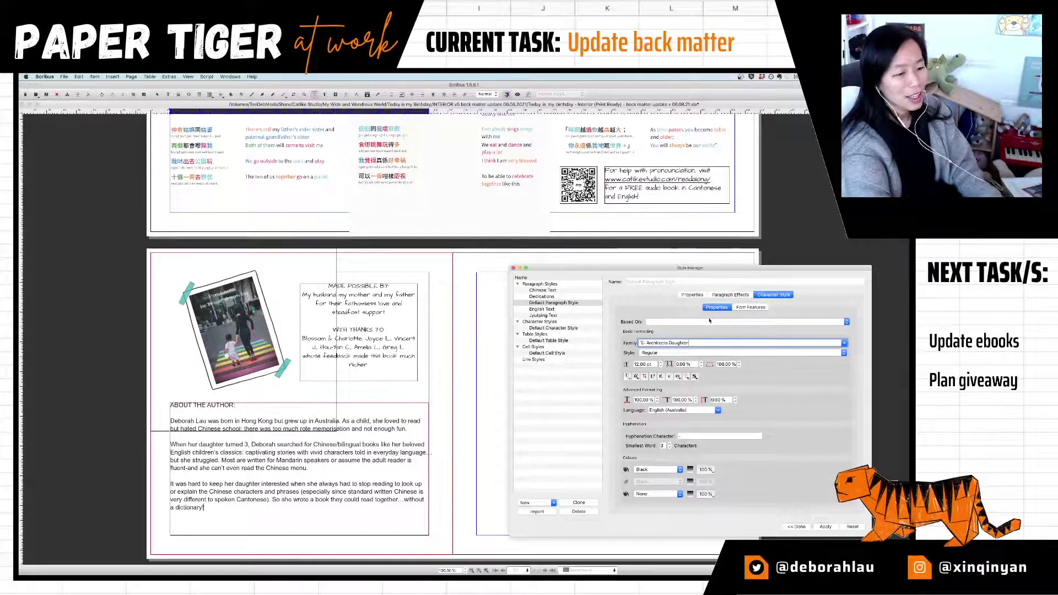
# Step: Set the Default Paragraph Style's fixed line spacing to 12 pt and apply the change
pyautogui.click(717, 295)
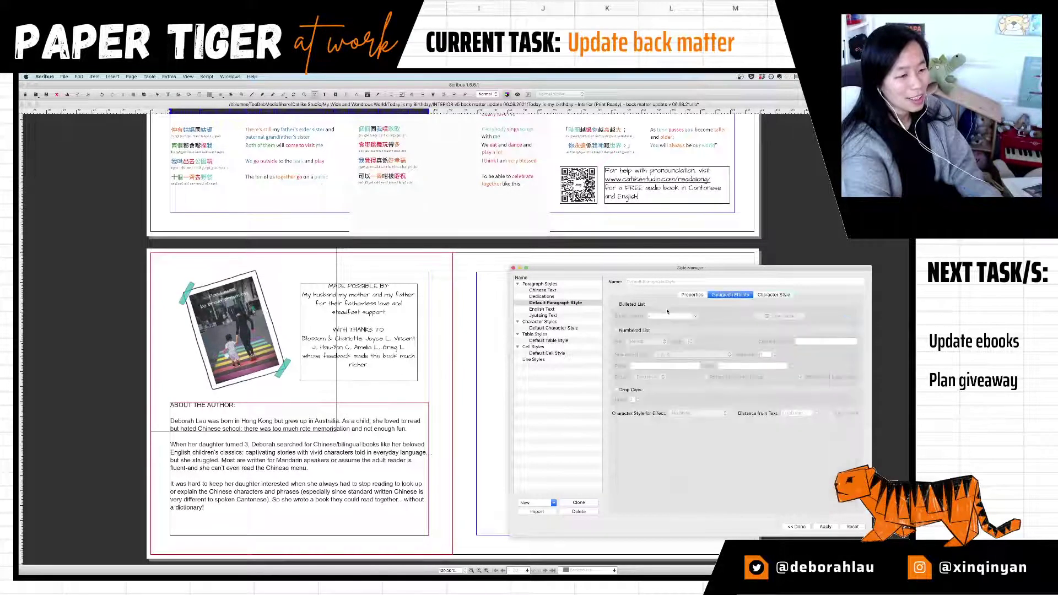
pyautogui.click(693, 296)
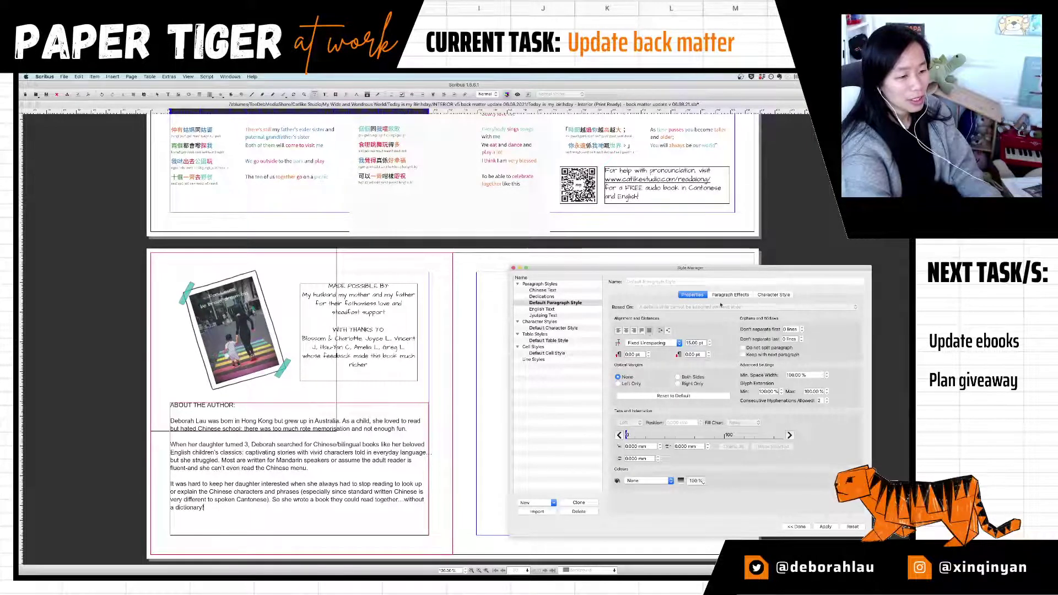
pyautogui.click(696, 343)
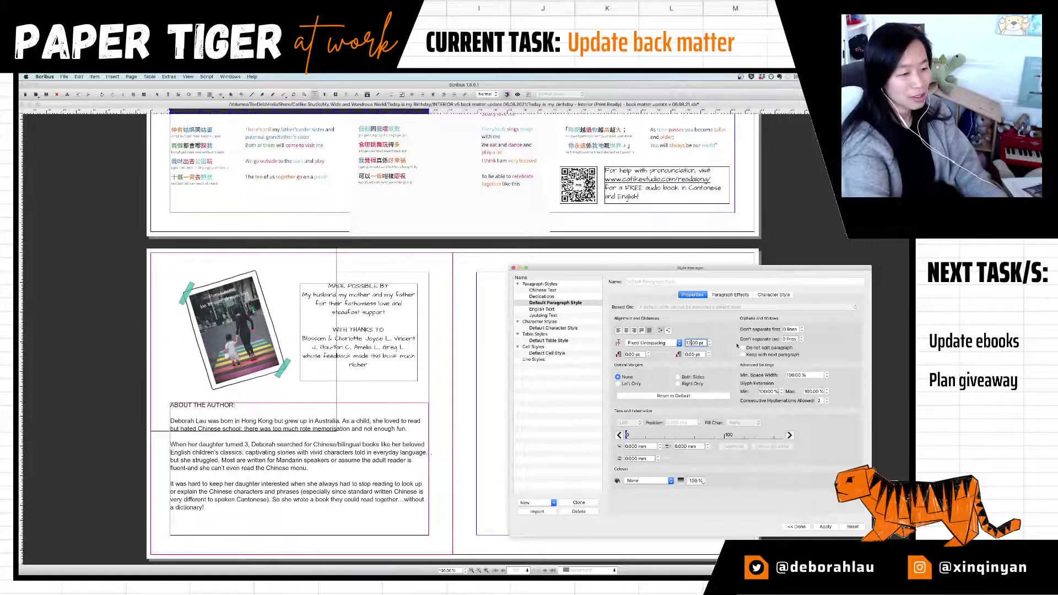
pyautogui.click(729, 296)
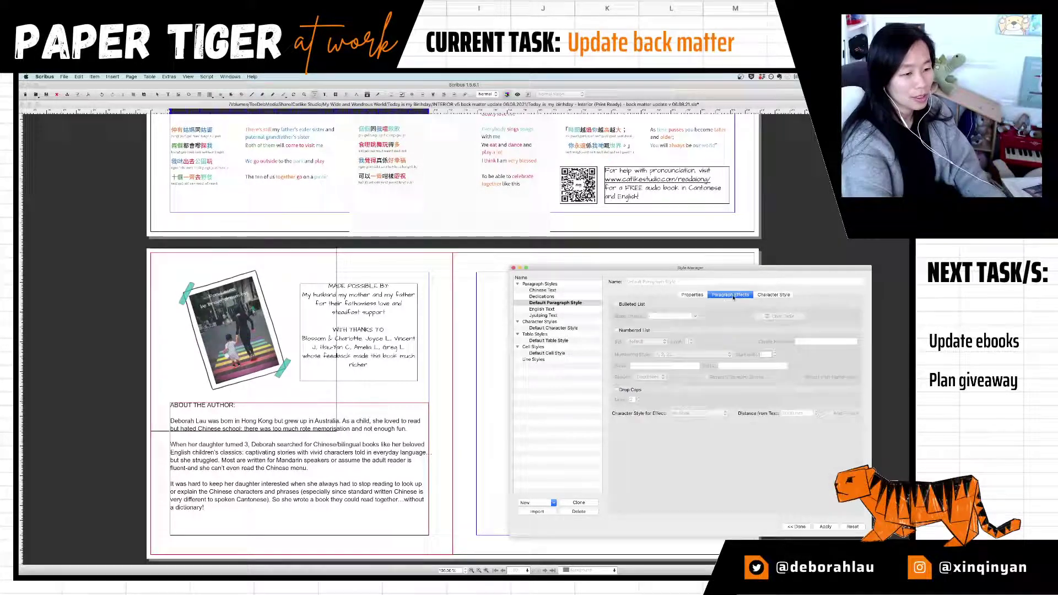
pyautogui.click(774, 295)
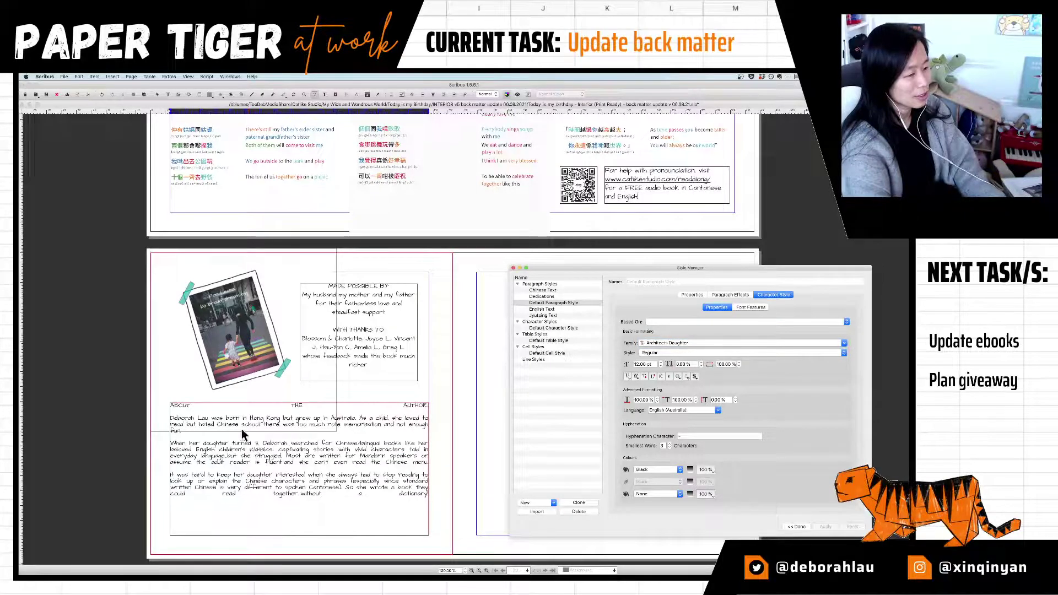
# Step: Set the Default Paragraph Style's alignment to justified with left-aligned last lines and apply it
pyautogui.click(692, 296)
pyautogui.click(620, 331)
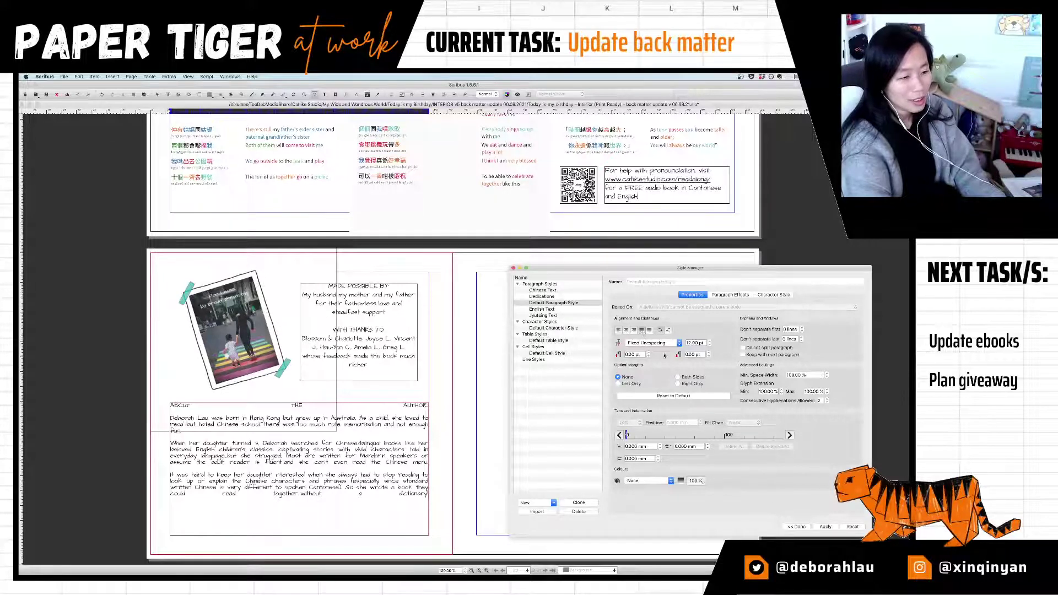
pyautogui.click(825, 527)
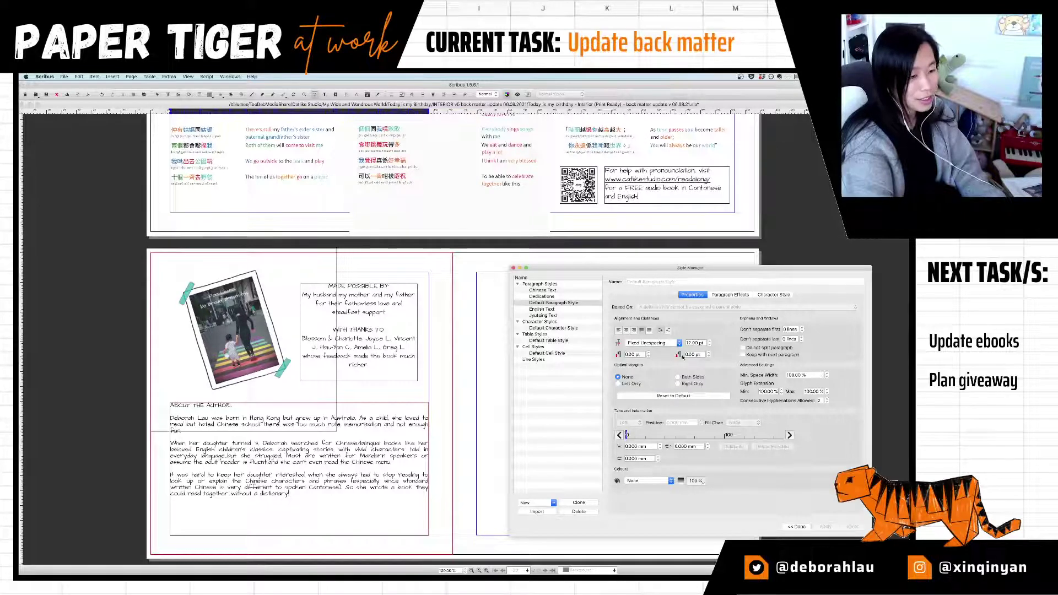
# Step: Switch the Default Paragraph Style to automatic line spacing, apply it and finish editing the style
pyautogui.click(651, 343)
pyautogui.click(650, 351)
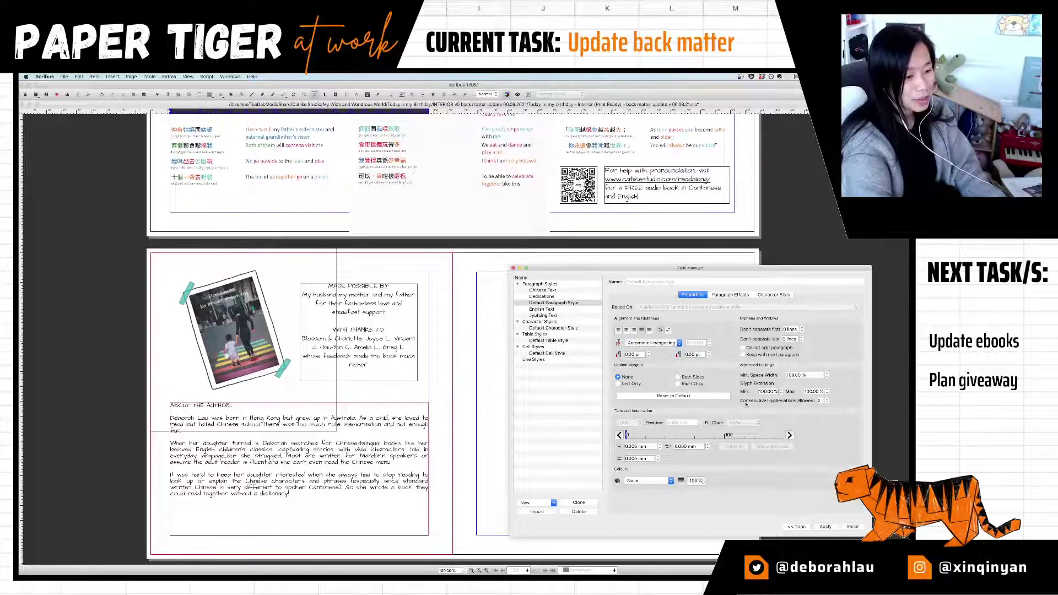
pyautogui.click(832, 528)
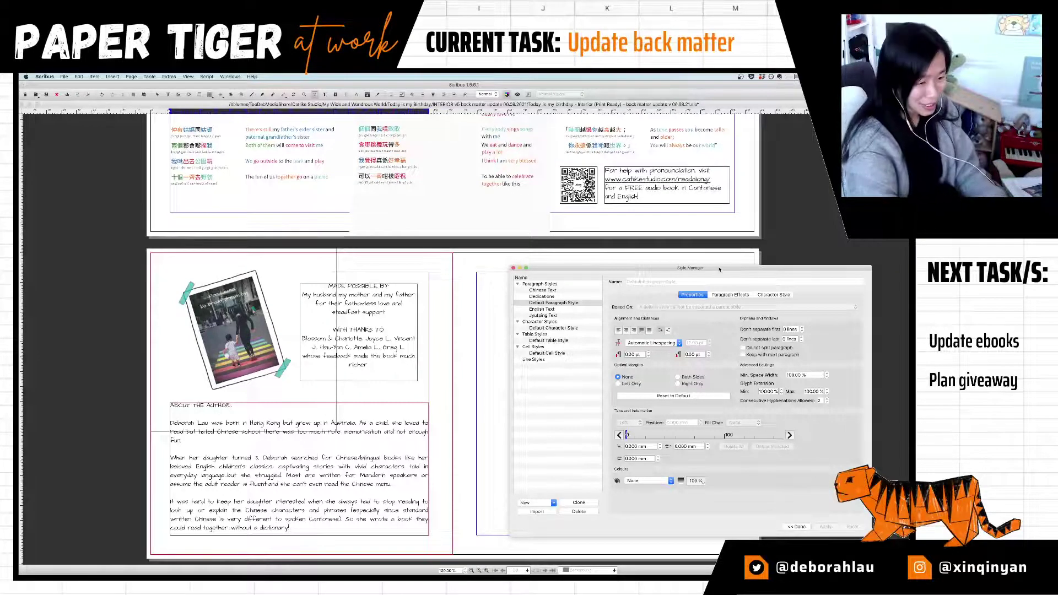
pyautogui.moveTo(720, 269); pyautogui.dragTo(271, 143)
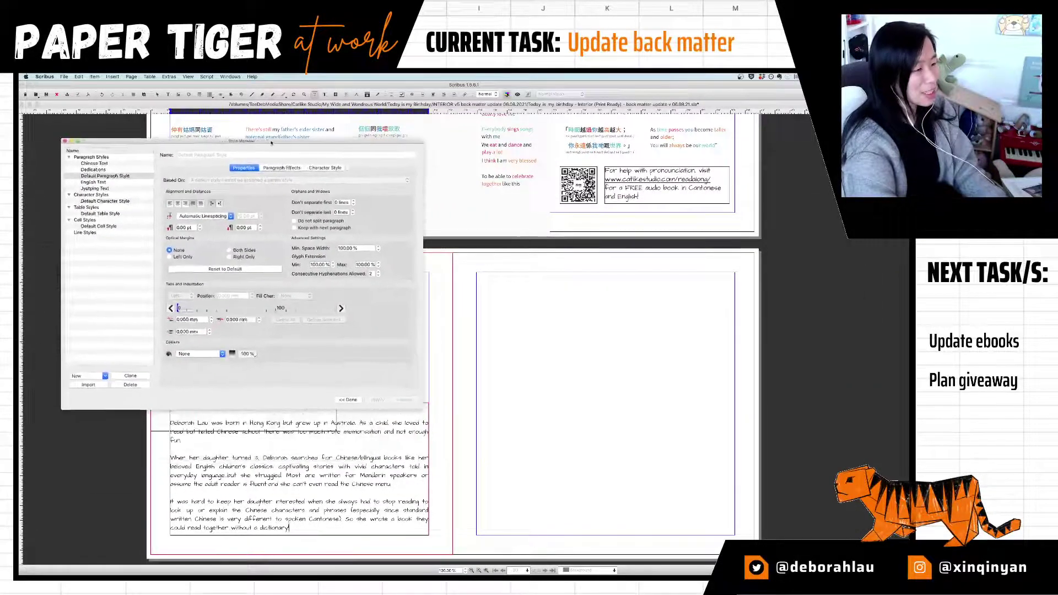
pyautogui.click(348, 400)
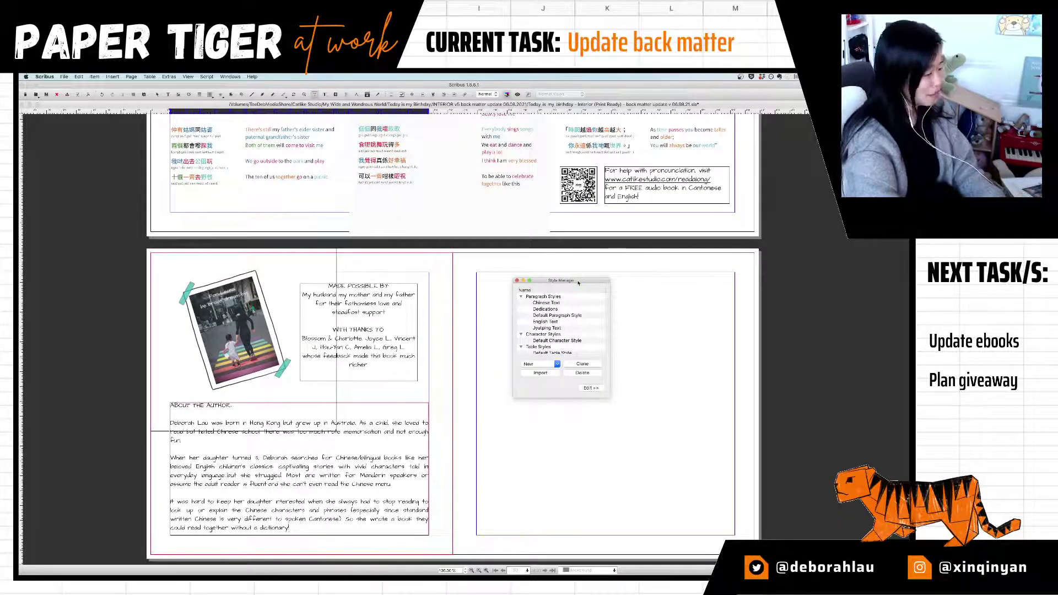
# Step: Create a new paragraph style named "Copyright Info"
pyautogui.moveTo(573, 283); pyautogui.dragTo(456, 280)
pyautogui.click(416, 361)
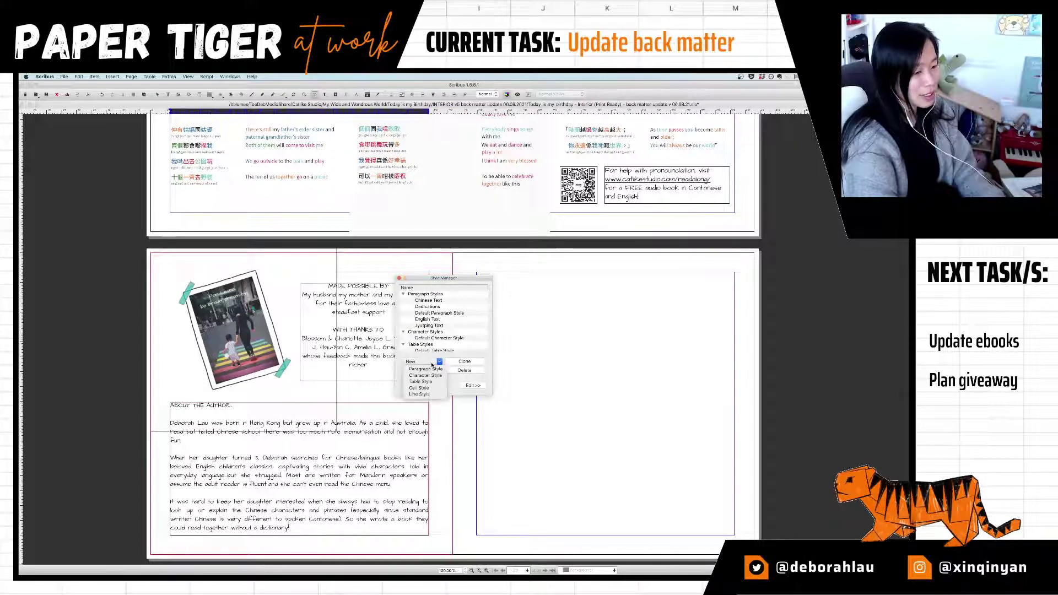
pyautogui.click(426, 369)
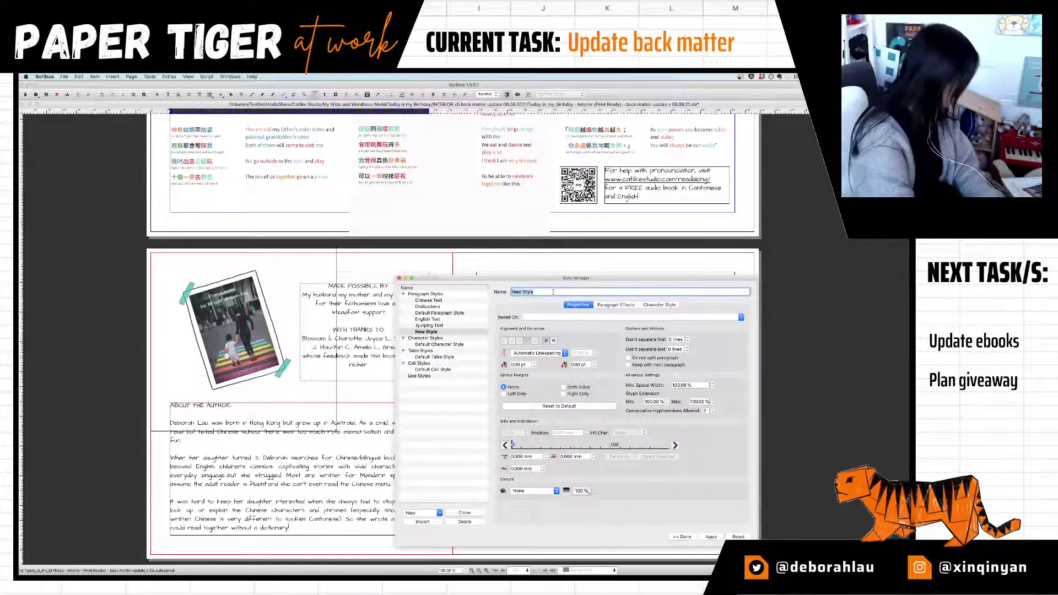
pyautogui.write('Copy')
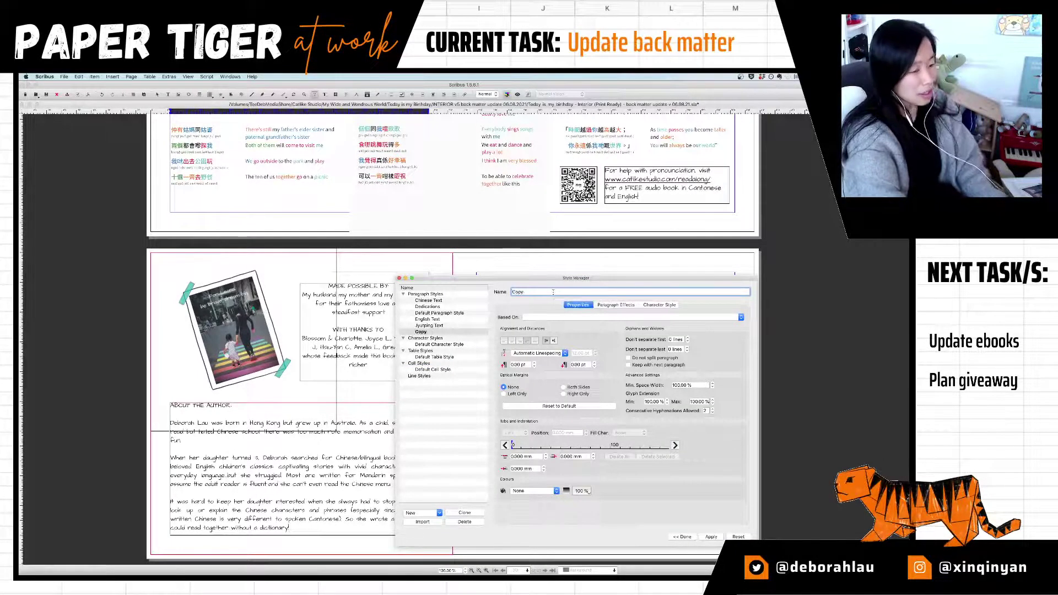
pyautogui.write('right IN')
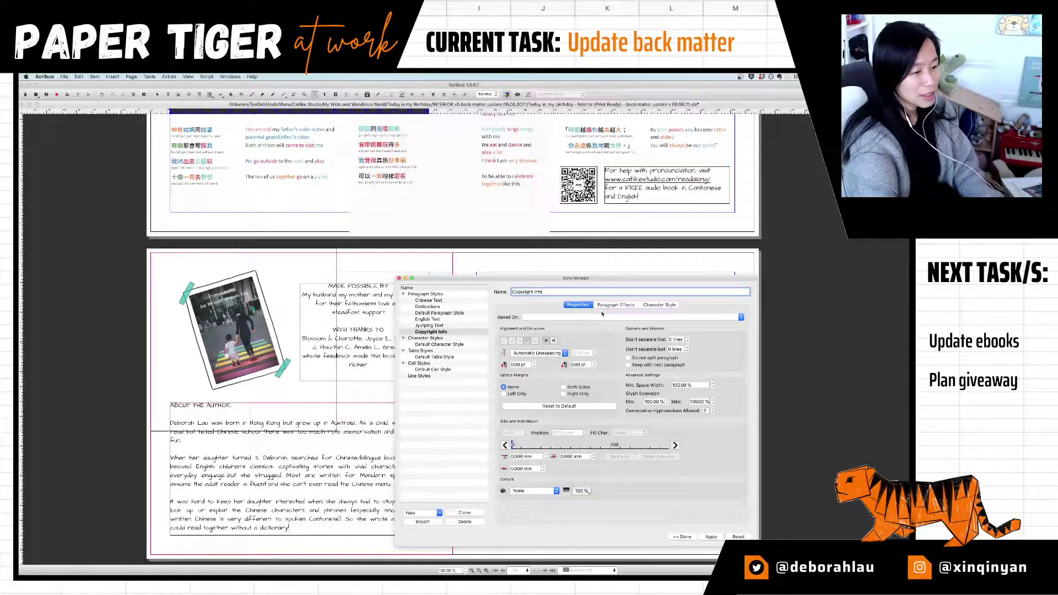
# Step: Try basing the Copyright Info style on Default Paragraph Style and check its alignment options
pyautogui.click(628, 319)
pyautogui.click(584, 318)
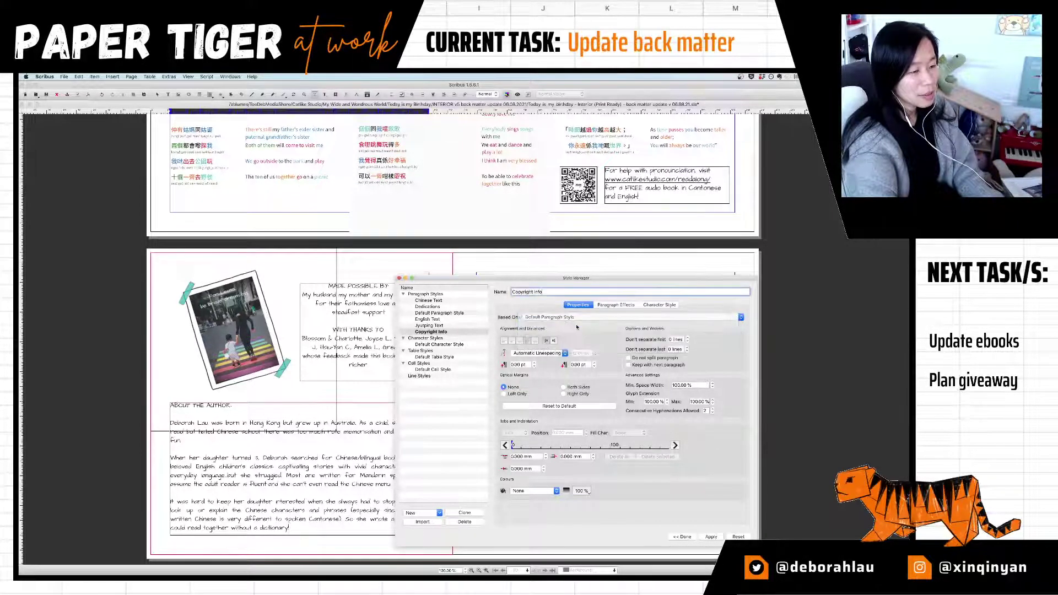
pyautogui.click(583, 317)
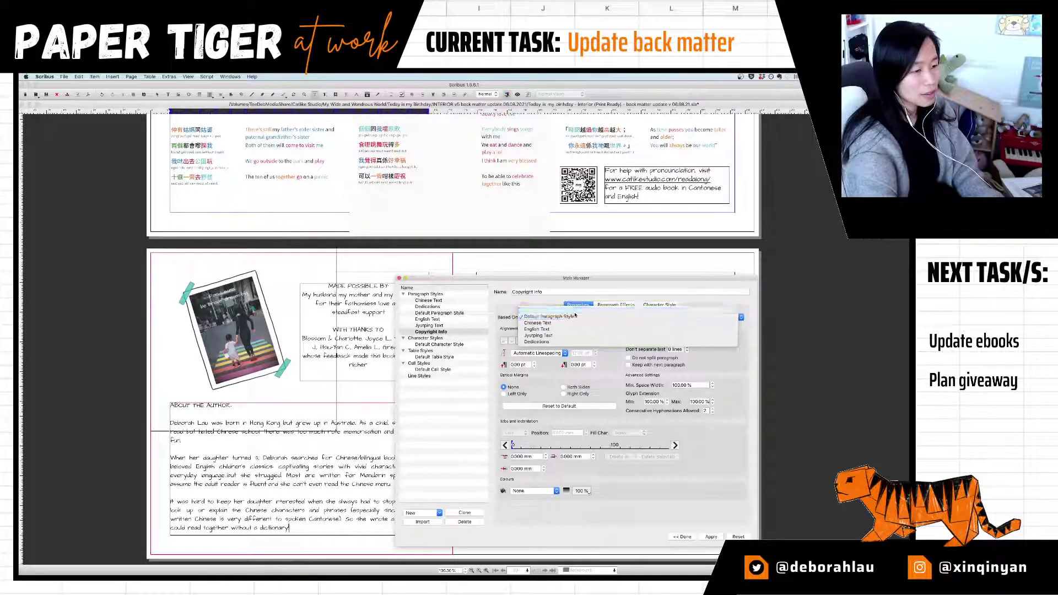
pyautogui.click(603, 323)
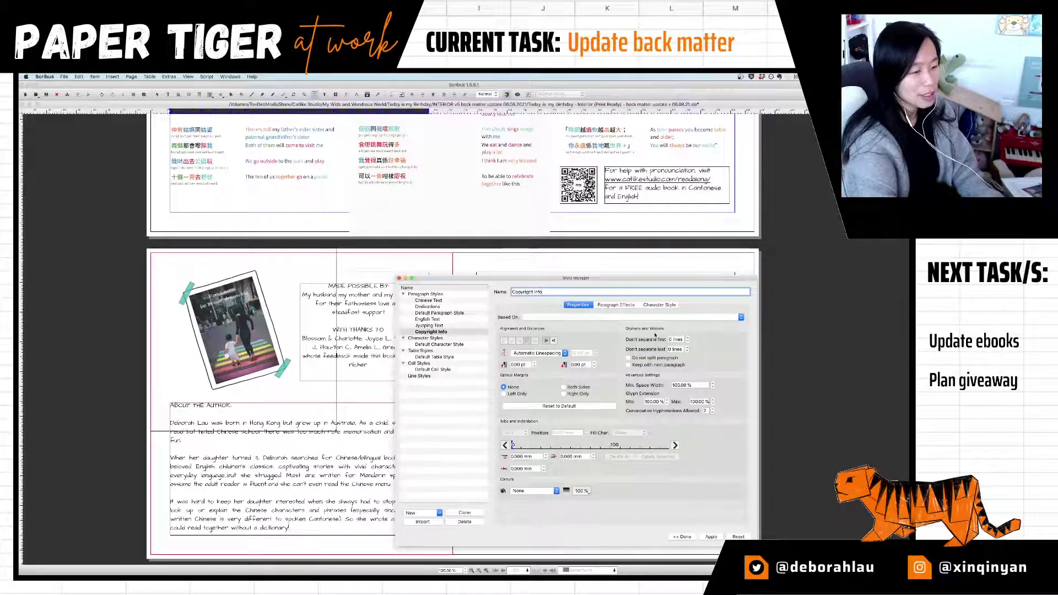
pyautogui.click(616, 305)
pyautogui.click(579, 305)
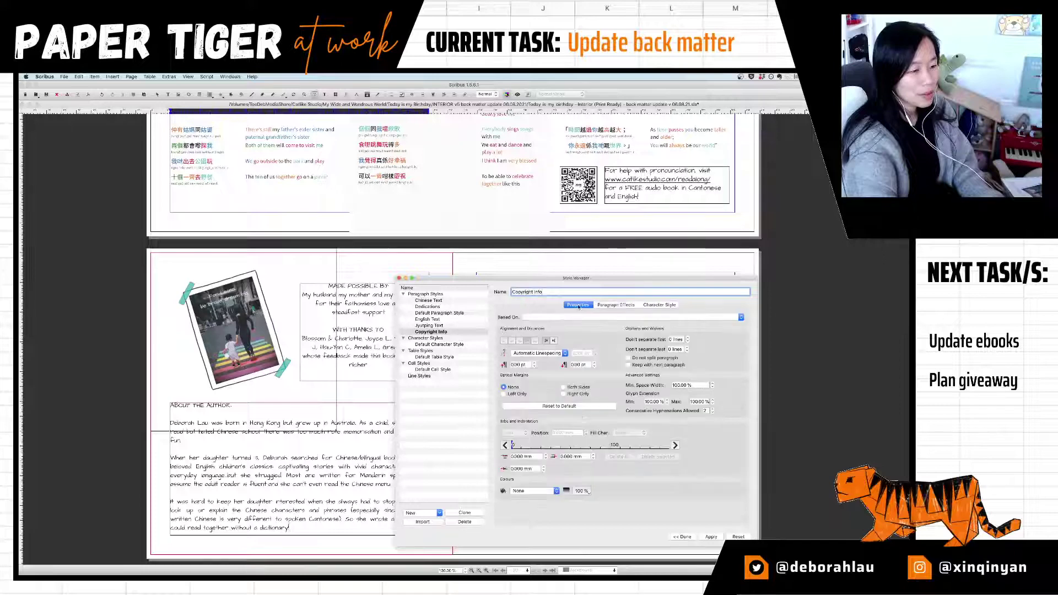
pyautogui.click(510, 341)
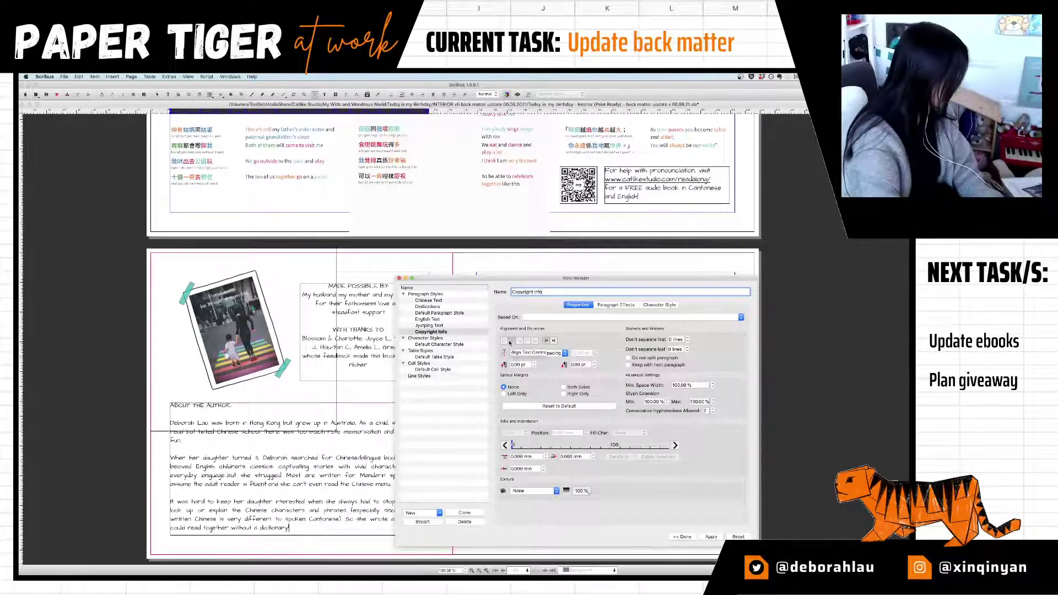
# Step: Set the Copyright Info style's font size to 8 pt, apply it and finish editing the style
pyautogui.click(669, 306)
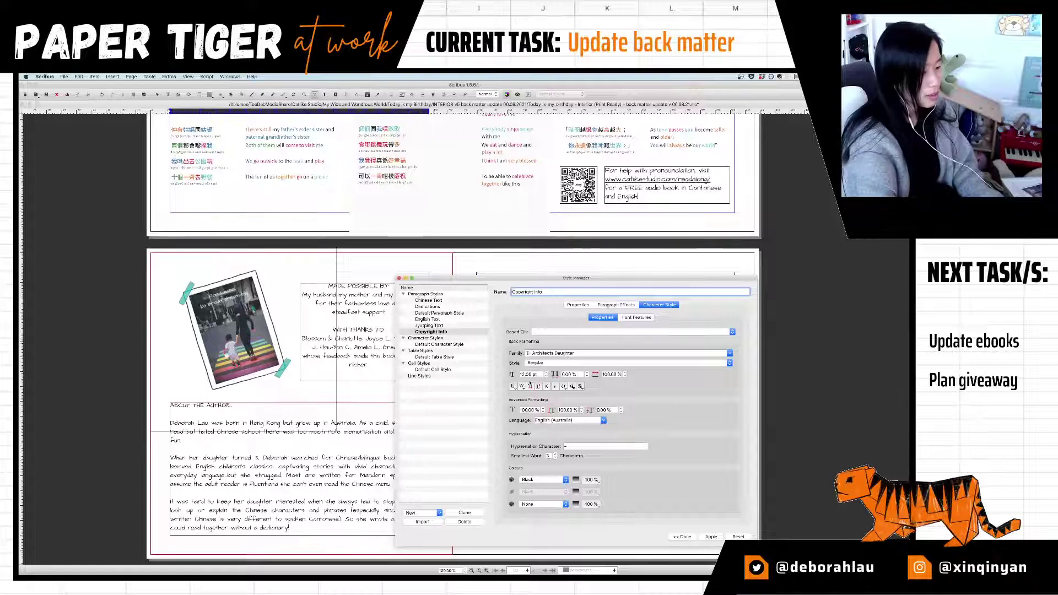
pyautogui.moveTo(539, 375); pyautogui.dragTo(506, 376)
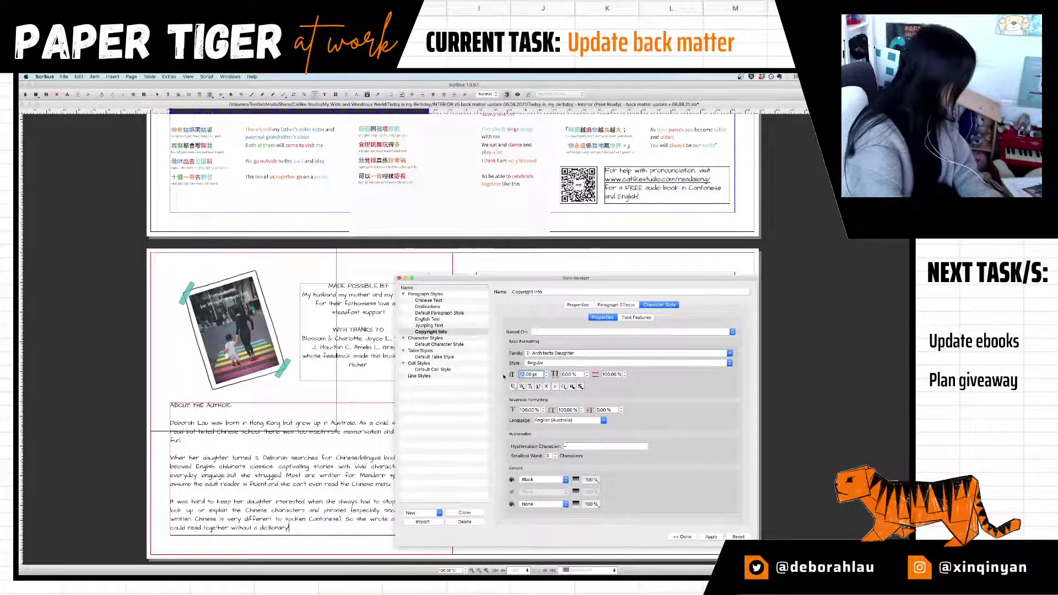
pyautogui.write('8')
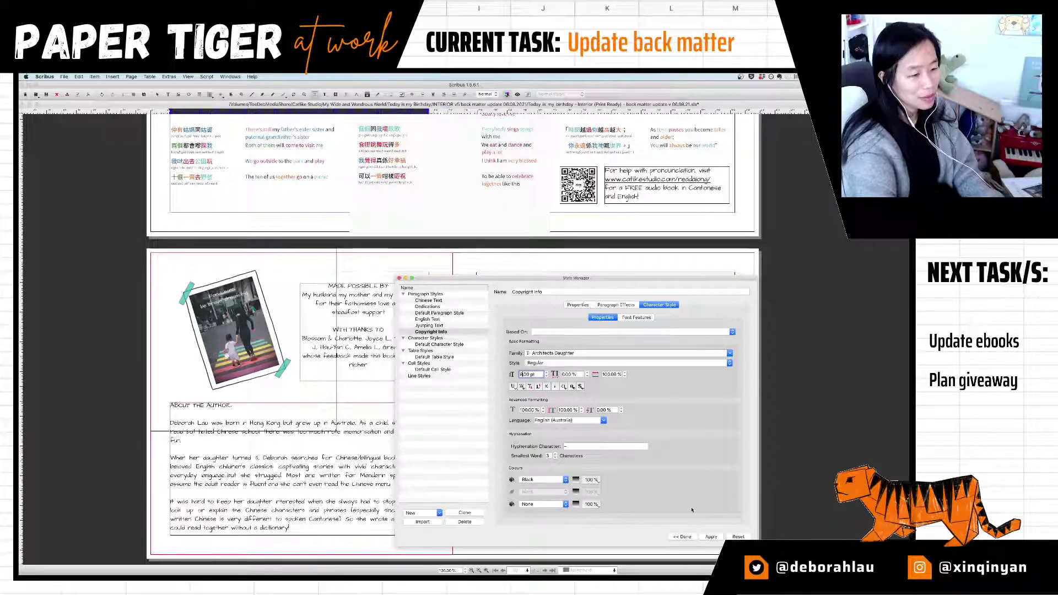
pyautogui.click(699, 539)
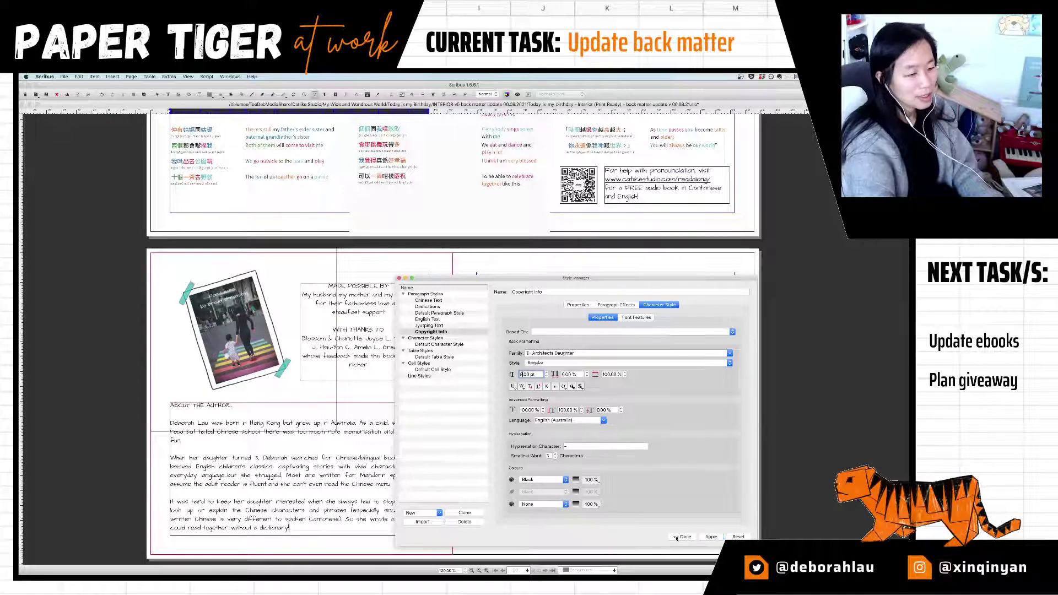
pyautogui.click(682, 537)
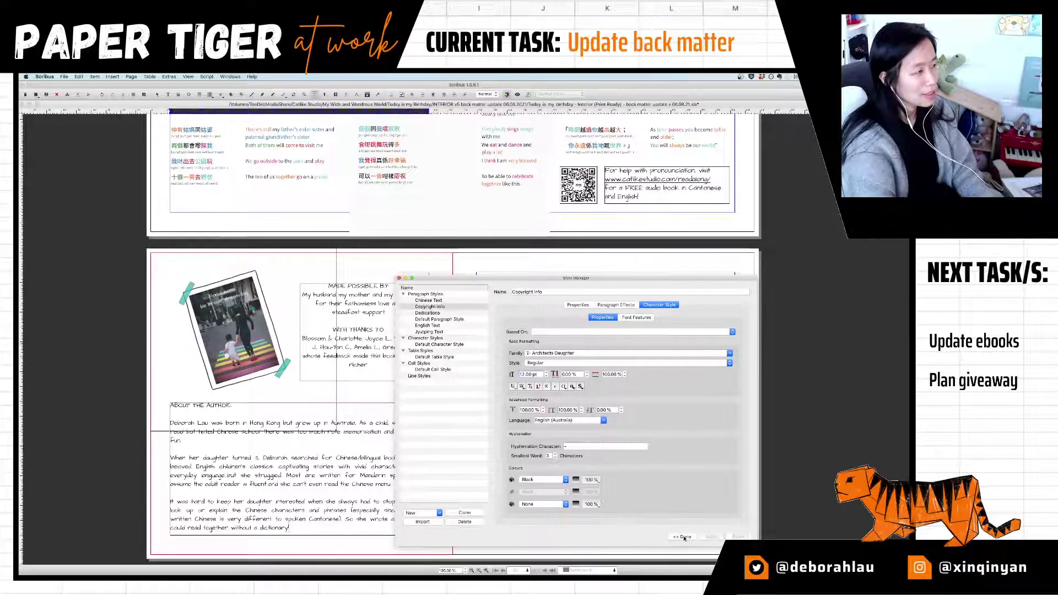
pyautogui.moveTo(444, 278); pyautogui.dragTo(347, 272)
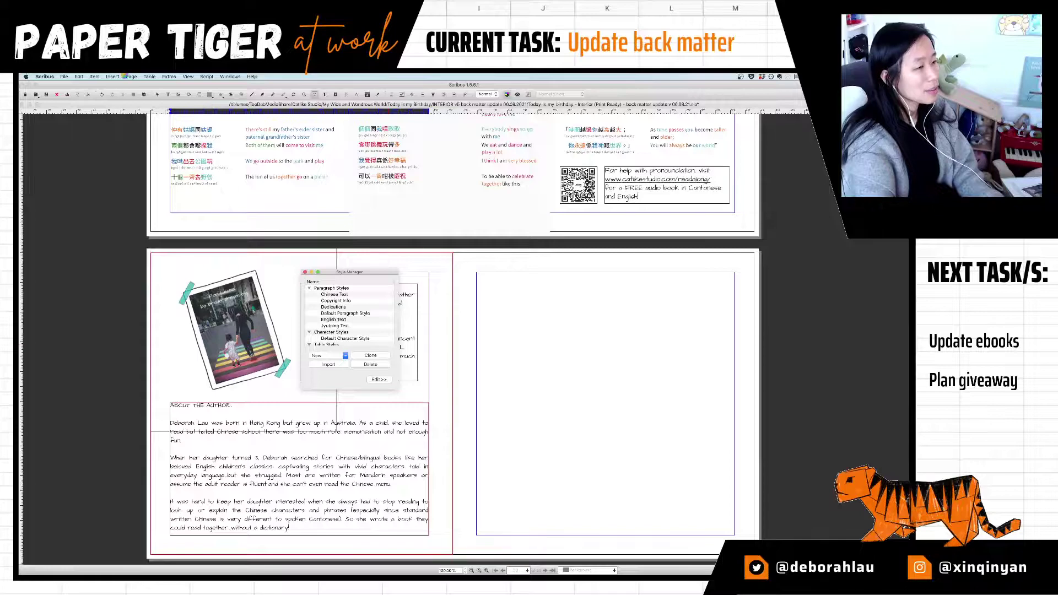
# Step: Draw a wide, shallow text frame along the bottom margin of the empty right-hand page
pyautogui.click(168, 95)
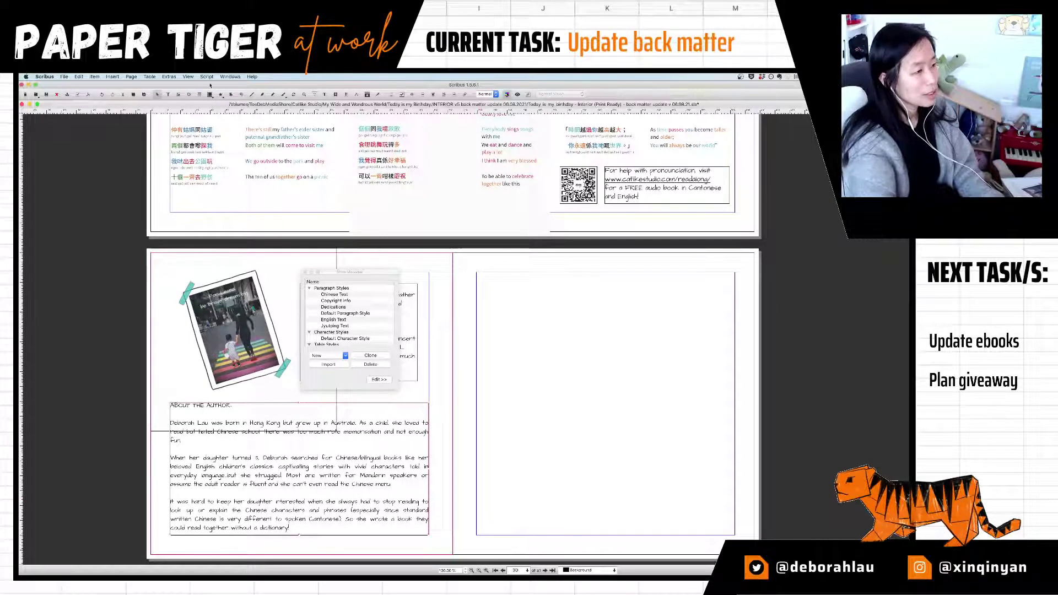
pyautogui.moveTo(480, 493); pyautogui.dragTo(731, 533)
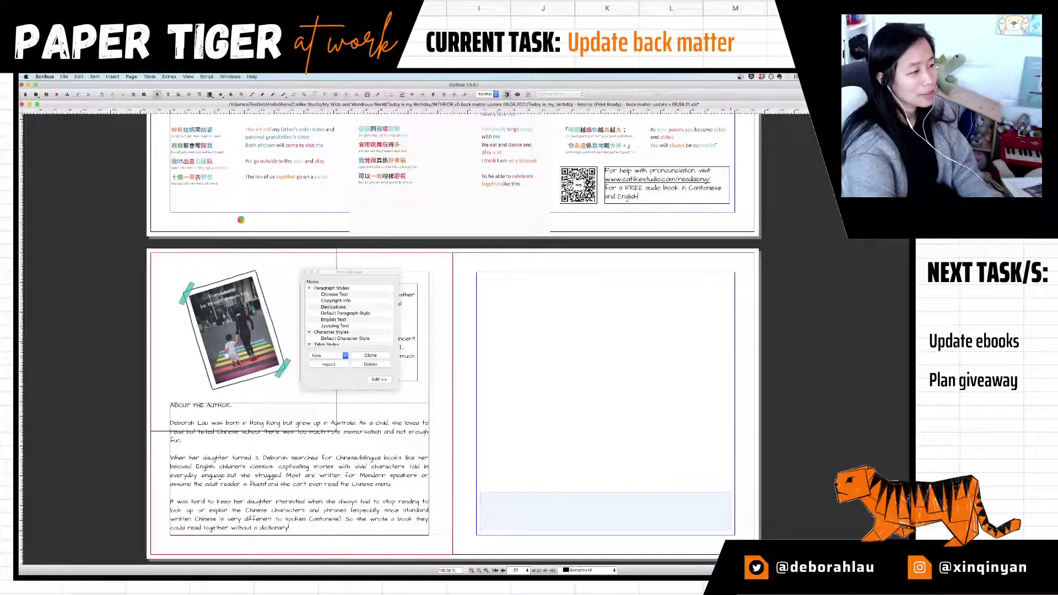
# Step: Extend the new text frame on the empty right-hand page so its lower edge sits near the bottom margin
pyautogui.click(168, 94)
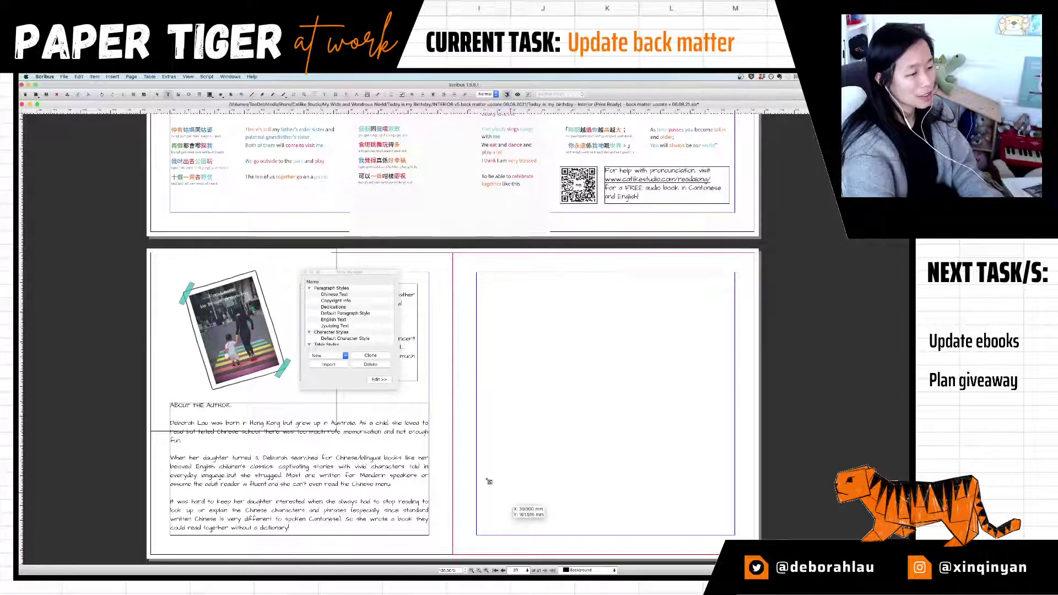
pyautogui.scroll(2, 635, 560)
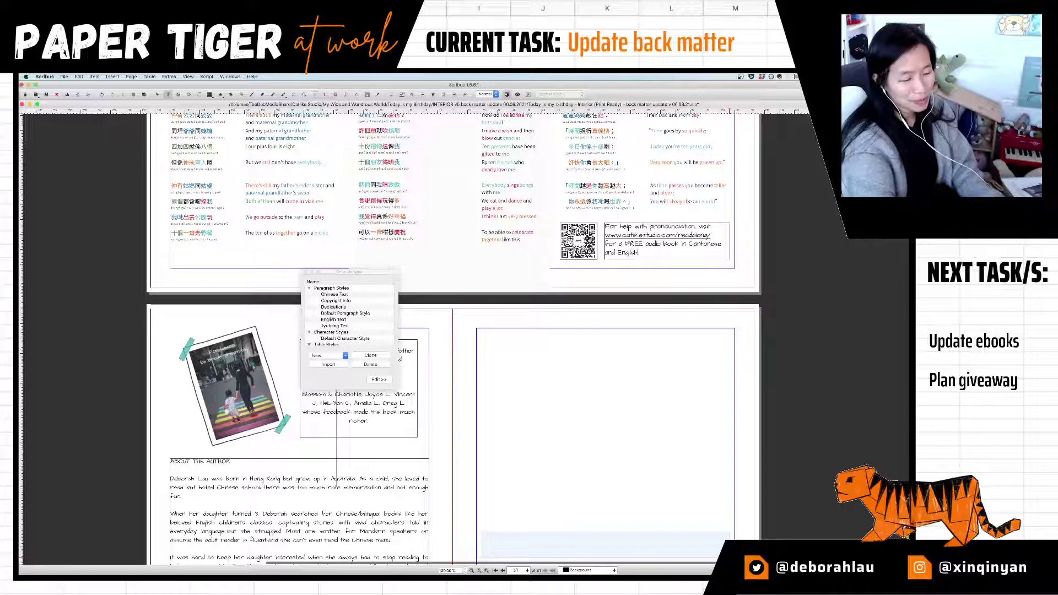
pyautogui.press('Escape')
pyautogui.scroll(2, 551, 386)
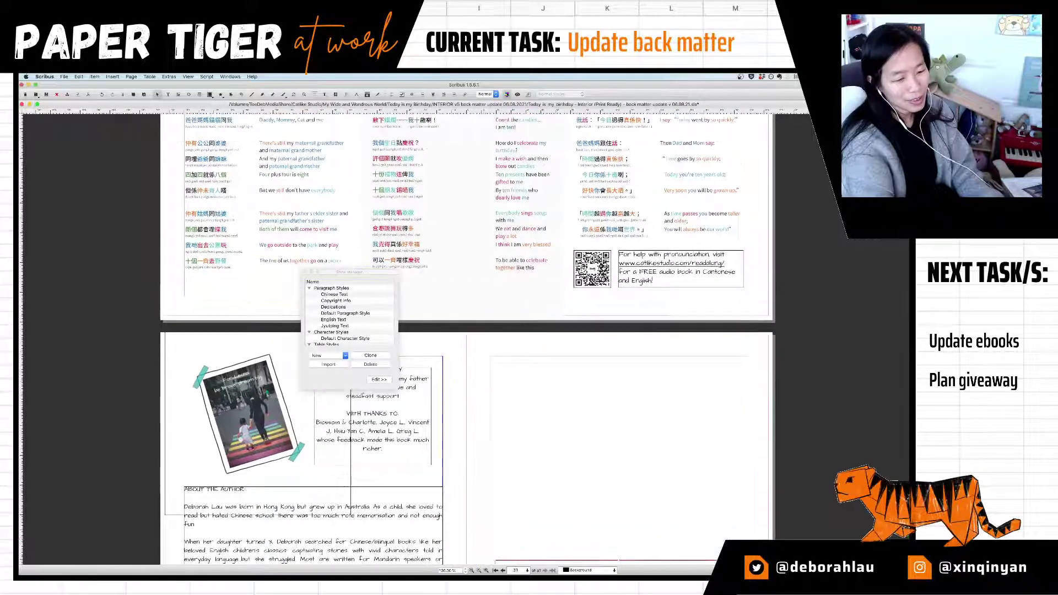
pyautogui.scroll(-3, 551, 386)
pyautogui.scroll(-3, 397, 342)
pyautogui.scroll(2, 397, 342)
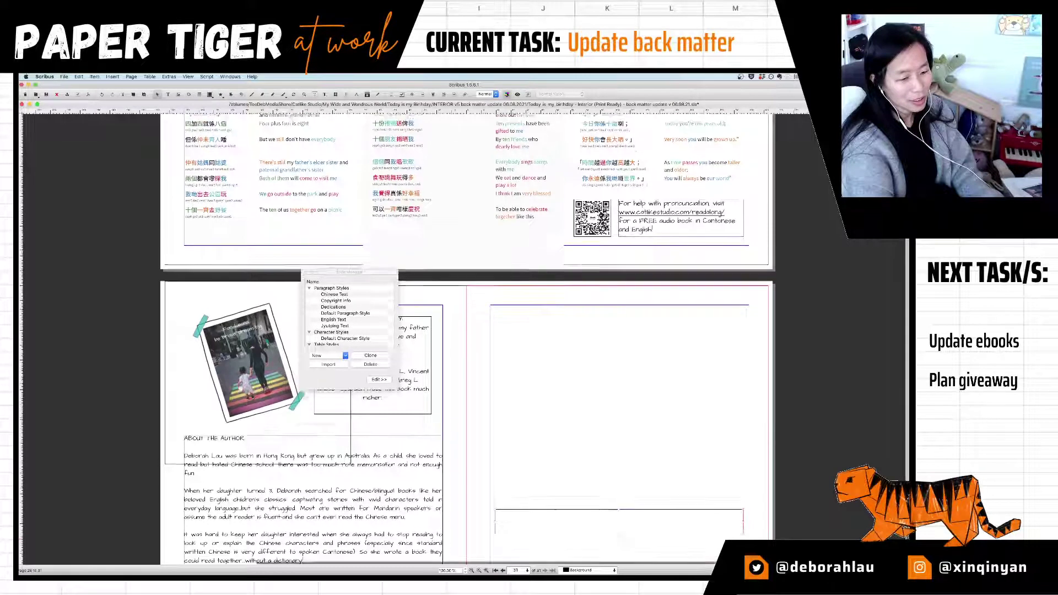
pyautogui.scroll(-2, 588, 489)
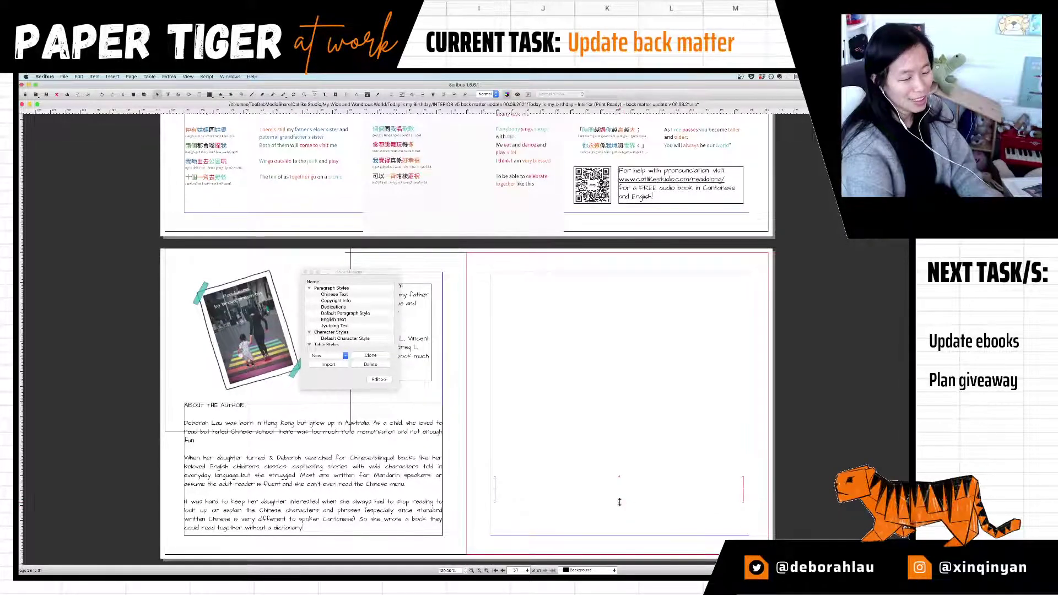
pyautogui.moveTo(619, 501); pyautogui.dragTo(622, 532)
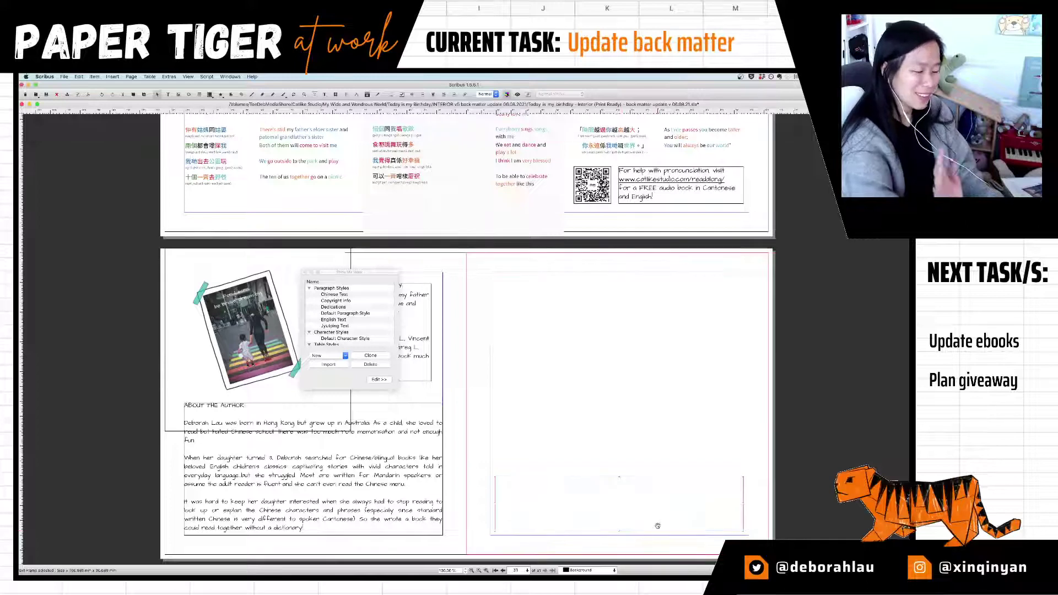
# Step: Switch to Notes and widen its window to check the about-the-author note for the copyright text
pyautogui.press('super+Tab')
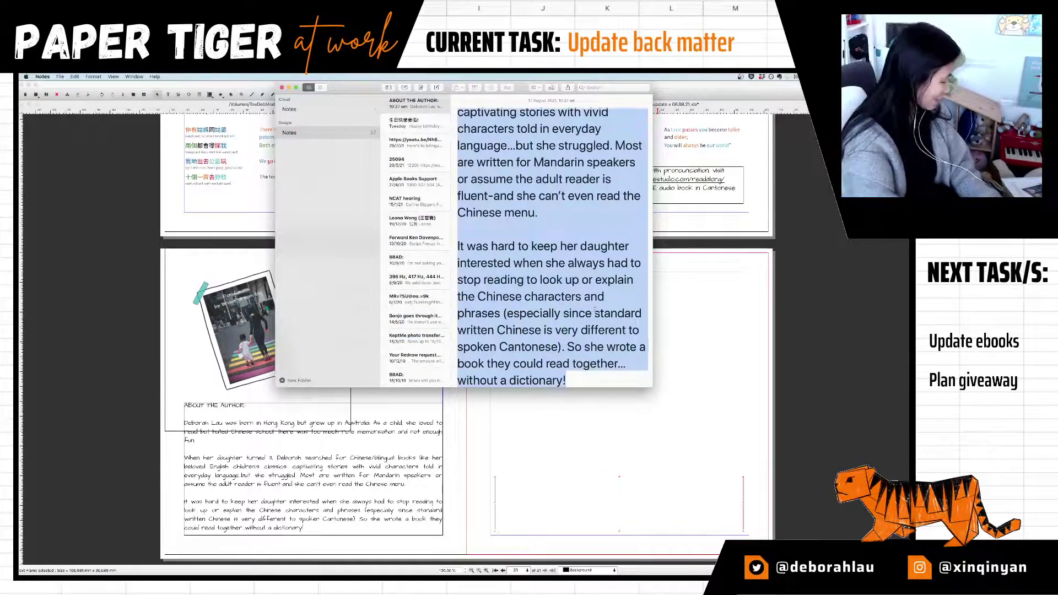
pyautogui.moveTo(653, 286); pyautogui.dragTo(838, 286)
pyautogui.click(716, 303)
# Step: Switch to Evernote and open the My Wide and Wondrous World series Book 1 note from the Catlike Studio notebook
pyautogui.press('super+Tab')
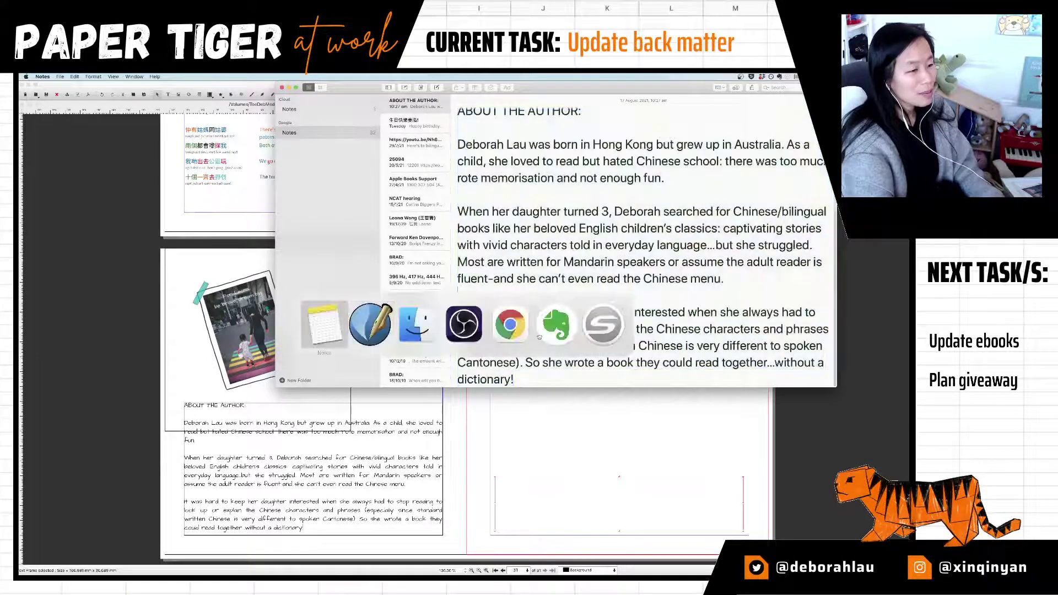
pyautogui.click(543, 329)
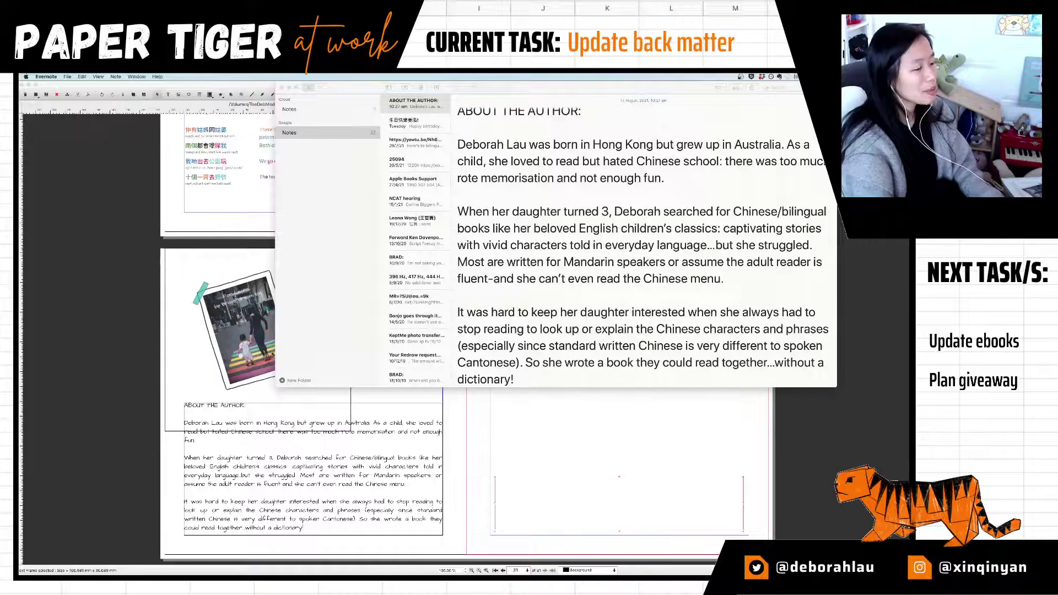
pyautogui.click(137, 77)
pyautogui.click(154, 116)
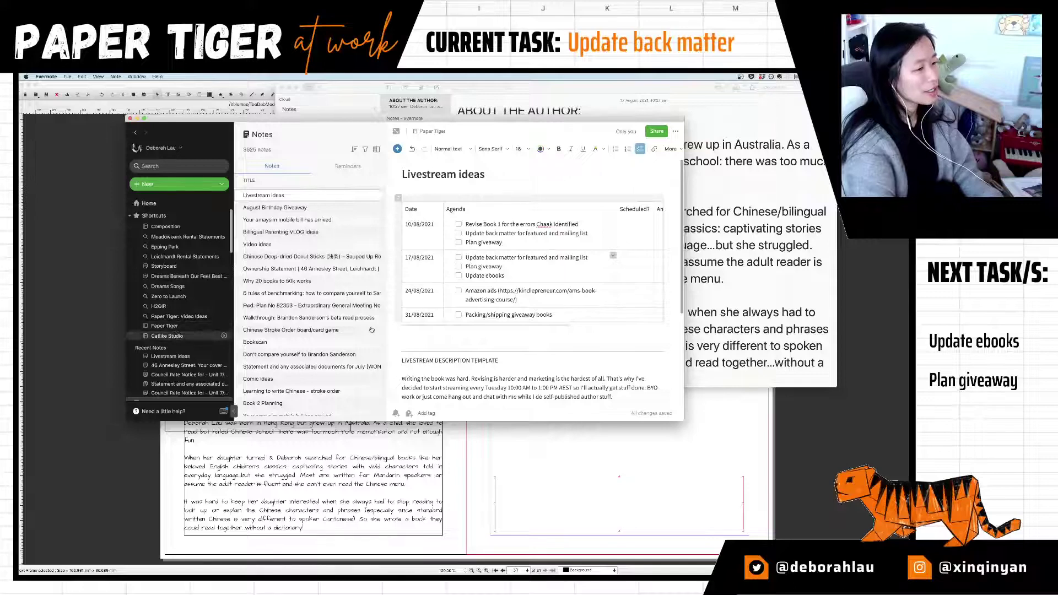
pyautogui.click(167, 336)
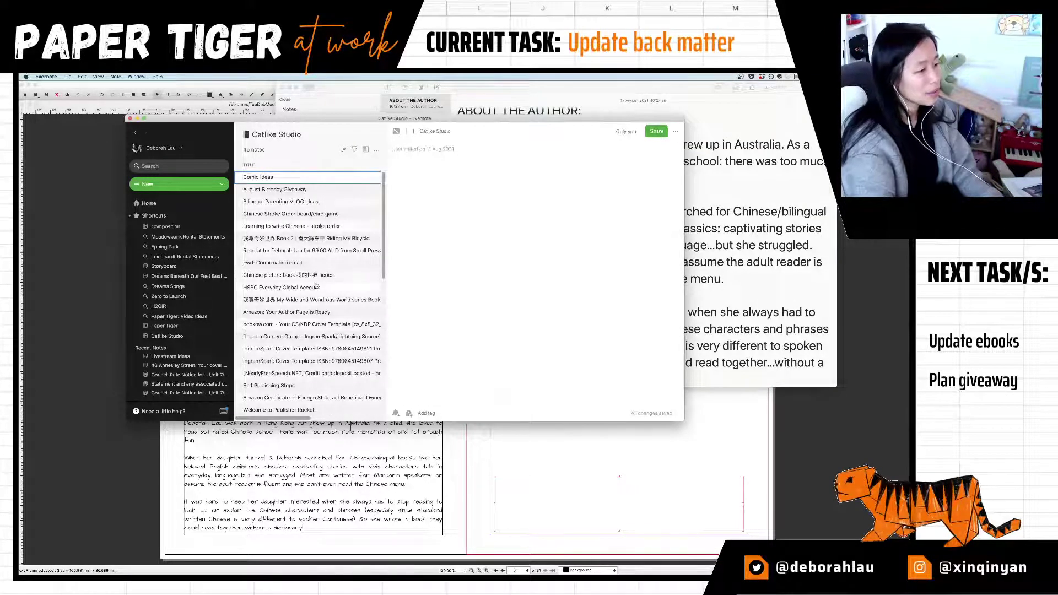
pyautogui.scroll(-5, 308, 275)
pyautogui.scroll(-1, 303, 230)
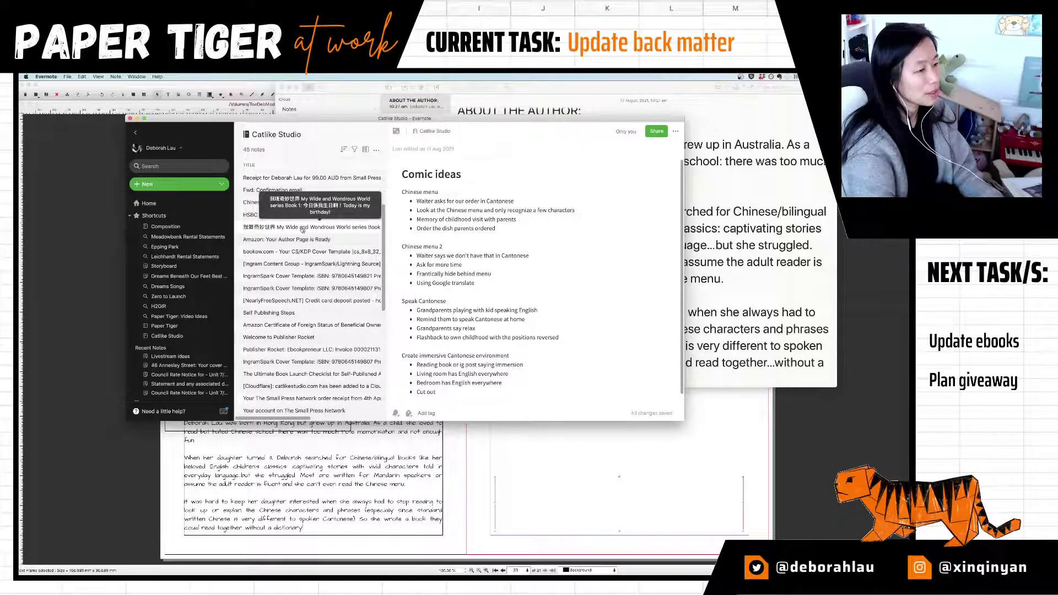
pyautogui.doubleClick(303, 230)
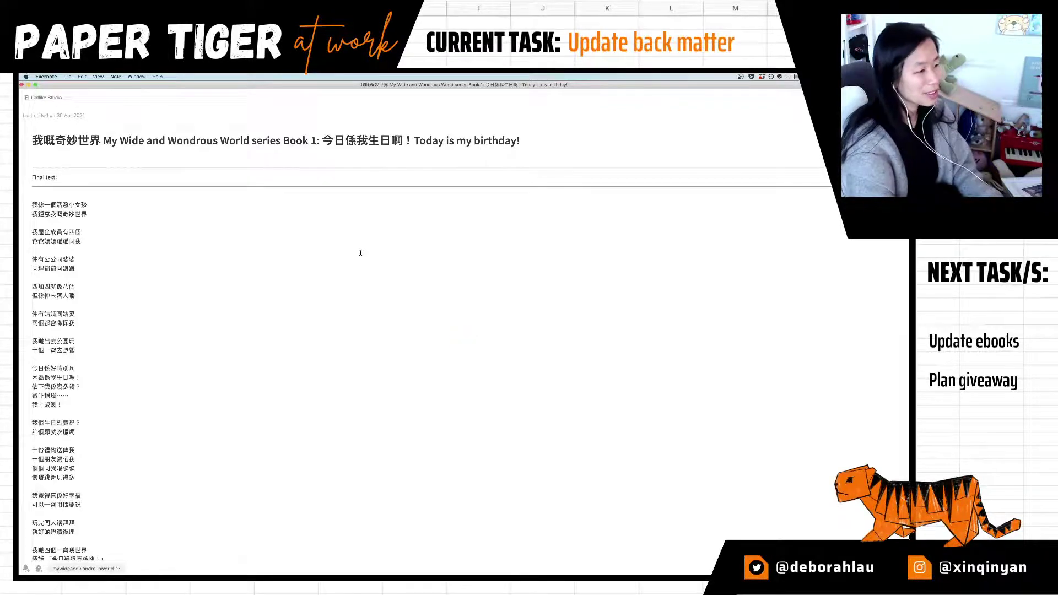
pyautogui.scroll(-15, 527, 255)
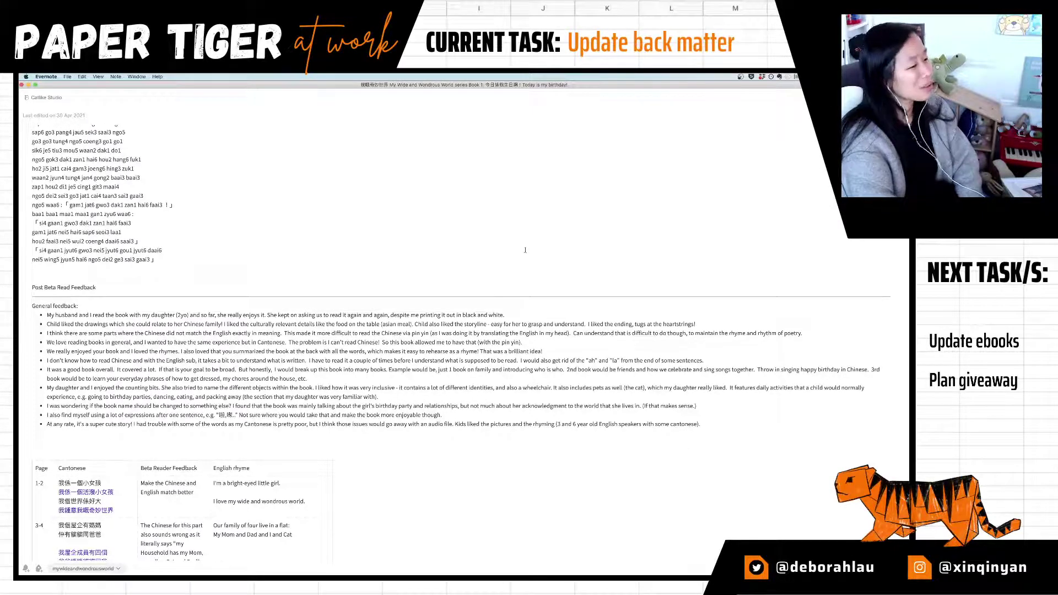
pyautogui.scroll(-20, 528, 250)
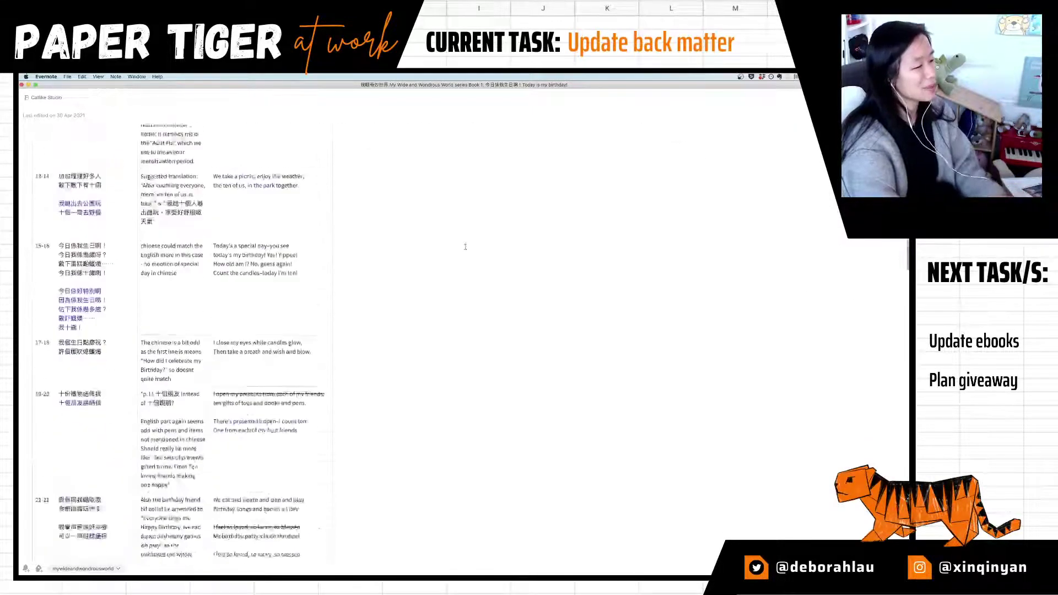
pyautogui.scroll(-20, 464, 248)
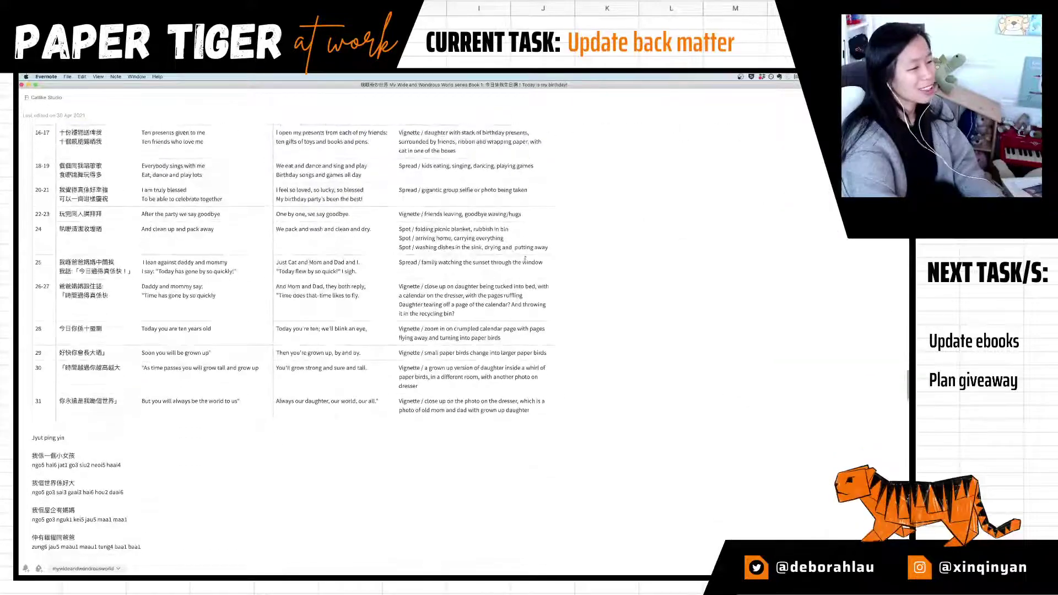
pyautogui.scroll(-20, 524, 259)
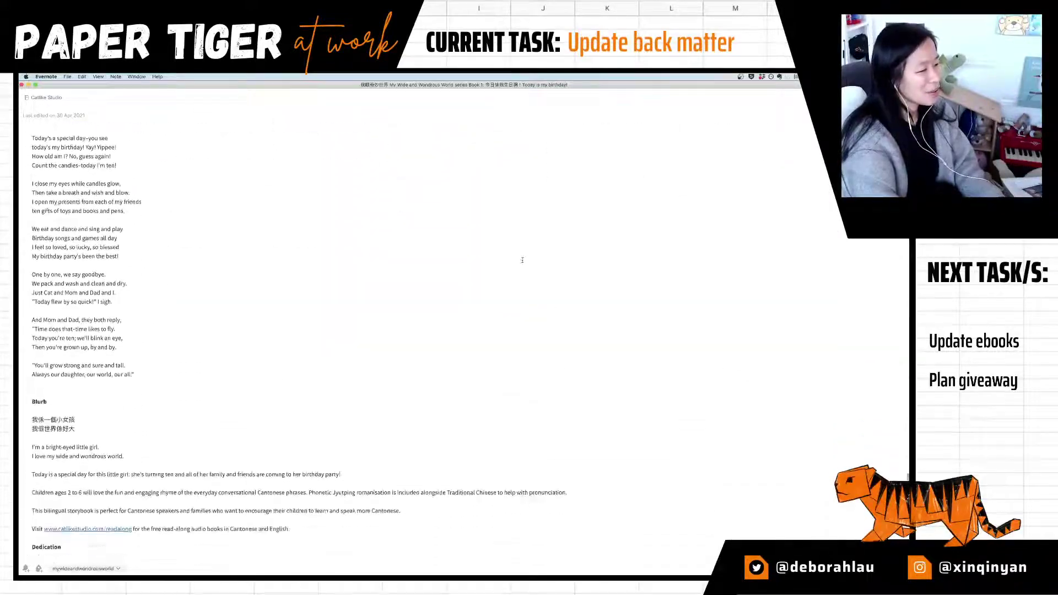
pyautogui.scroll(-5, 523, 260)
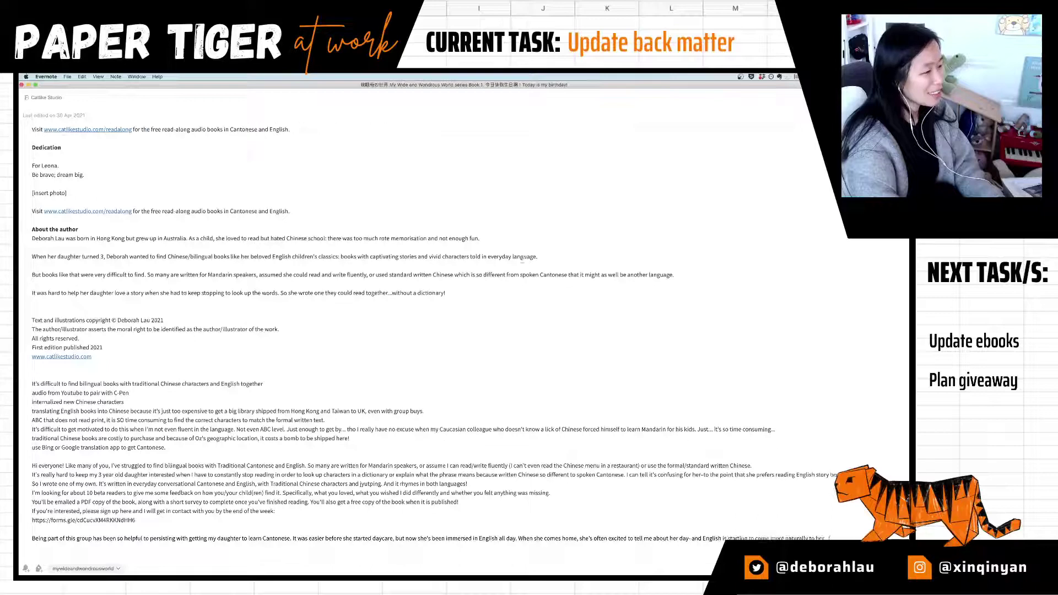
pyautogui.click(122, 325)
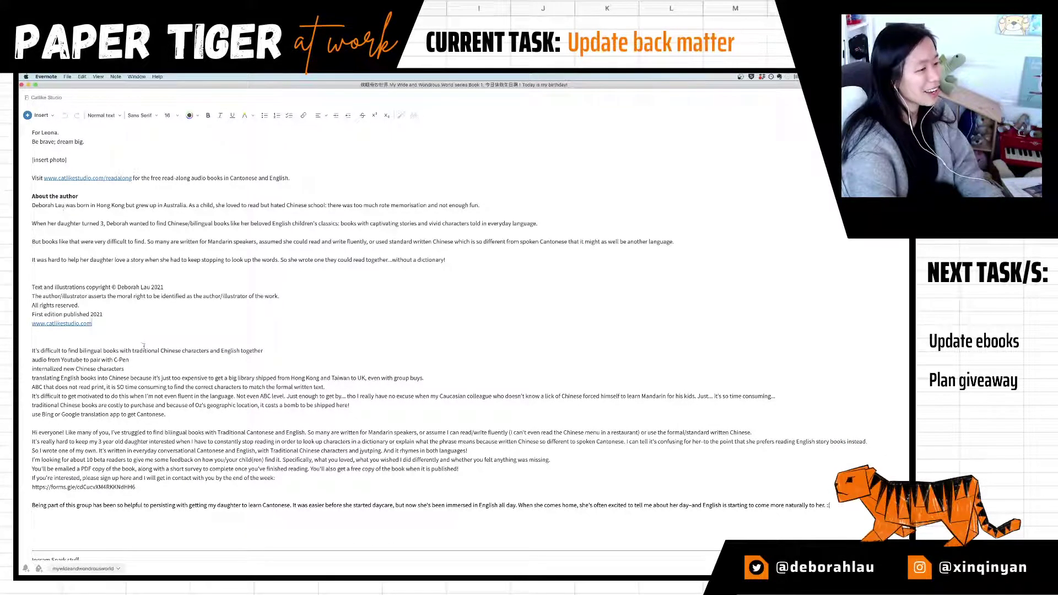
pyautogui.keyDown('shift'); pyautogui.click(32, 286); pyautogui.keyUp('shift')
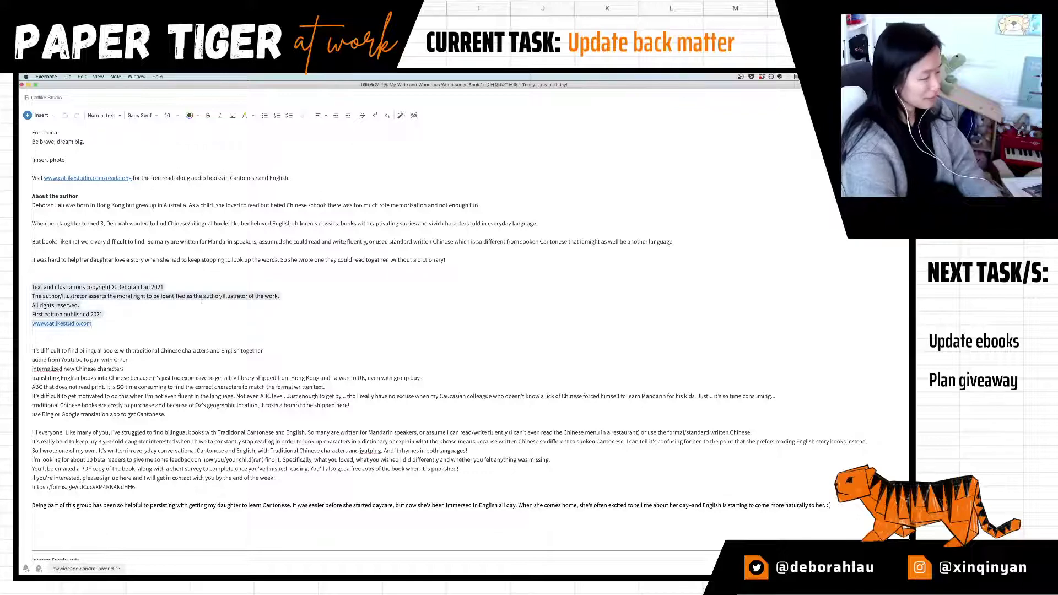
pyautogui.scroll(3, 300, 304)
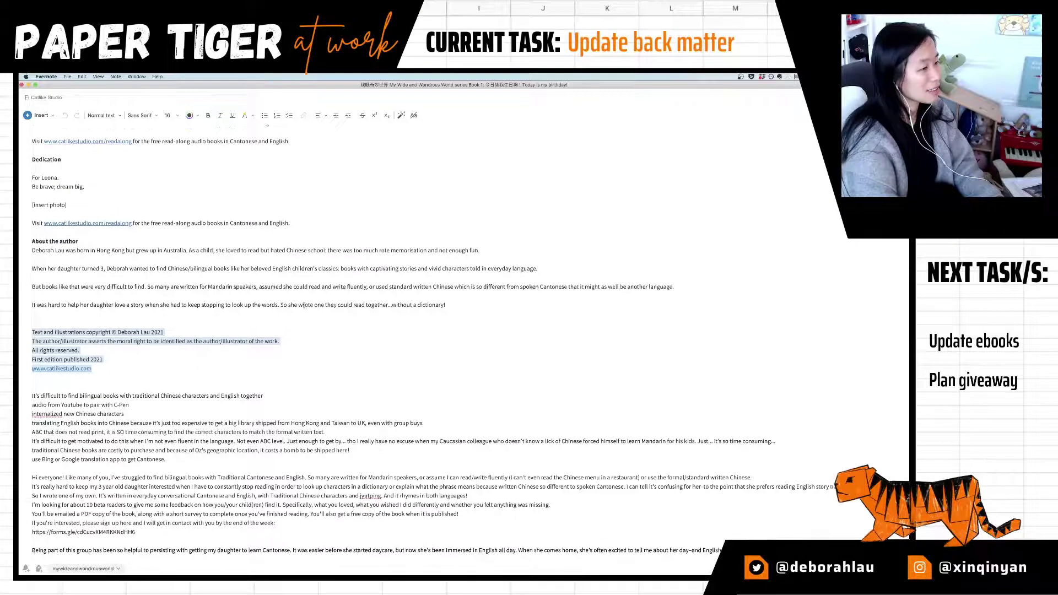
pyautogui.press('super+Tab')
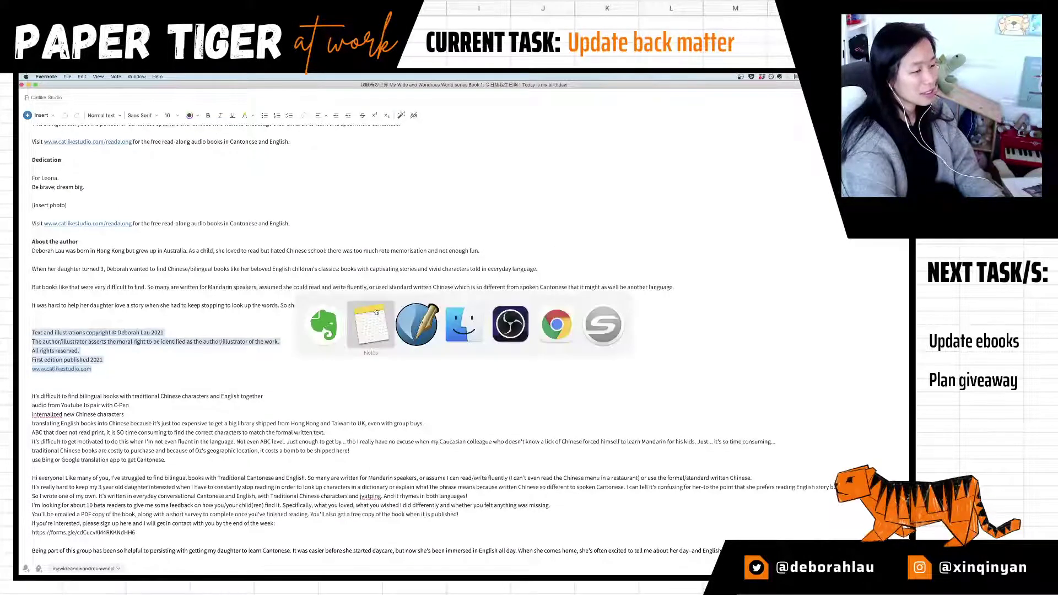
pyautogui.press('super+Tab')
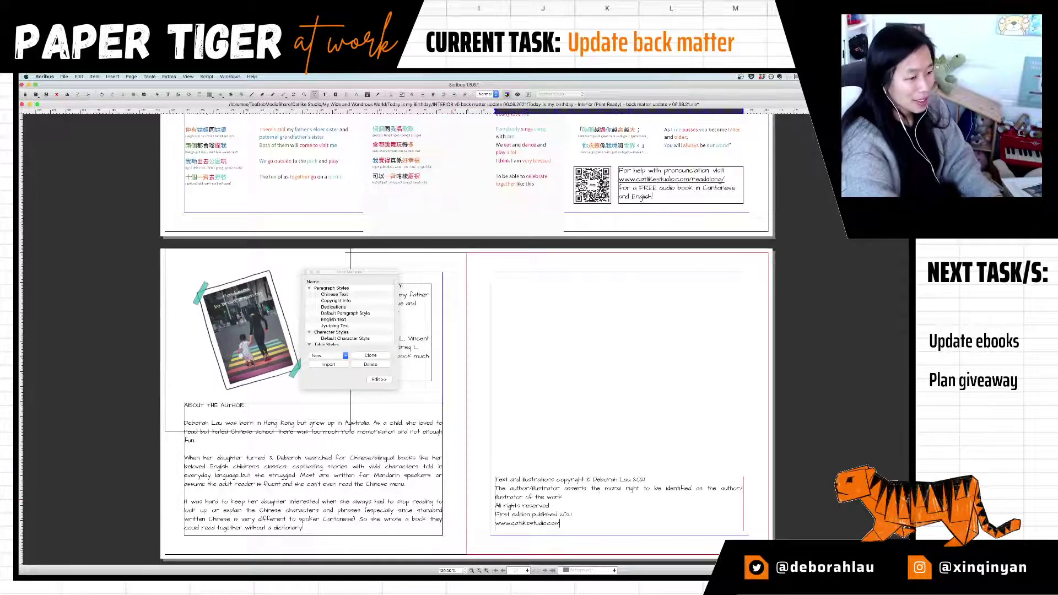
# Step: Examine the Copyright Info style's character settings and paragraph alignment, then finish editing it without changes
pyautogui.click(353, 301)
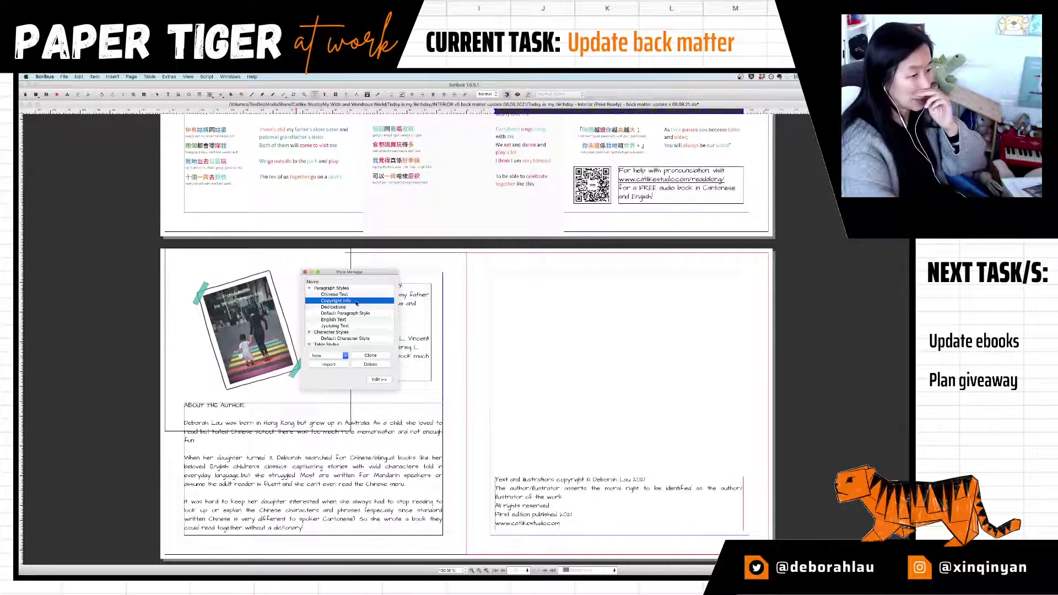
pyautogui.click(378, 380)
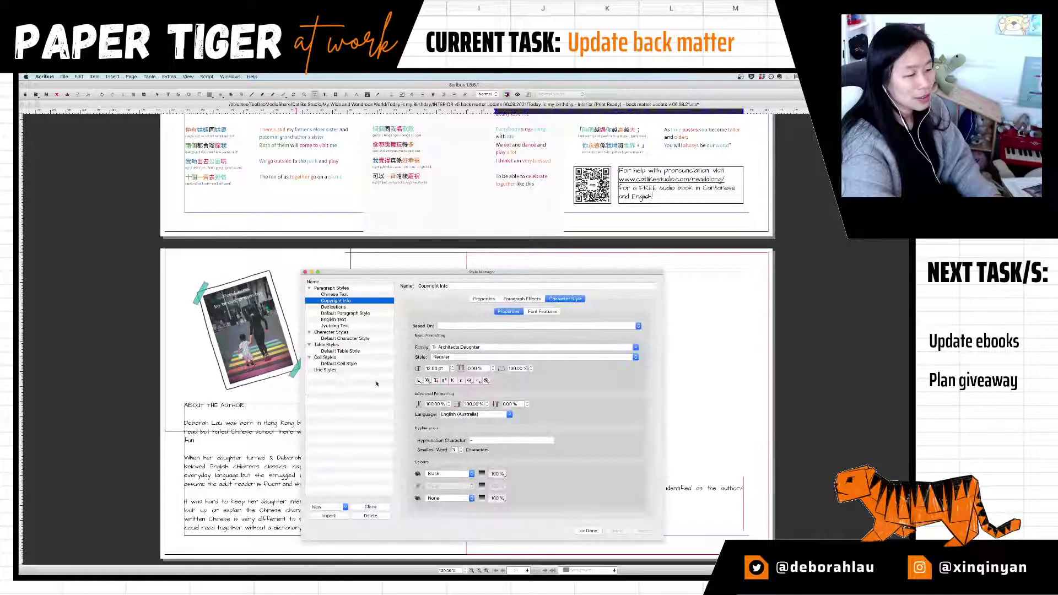
pyautogui.click(484, 299)
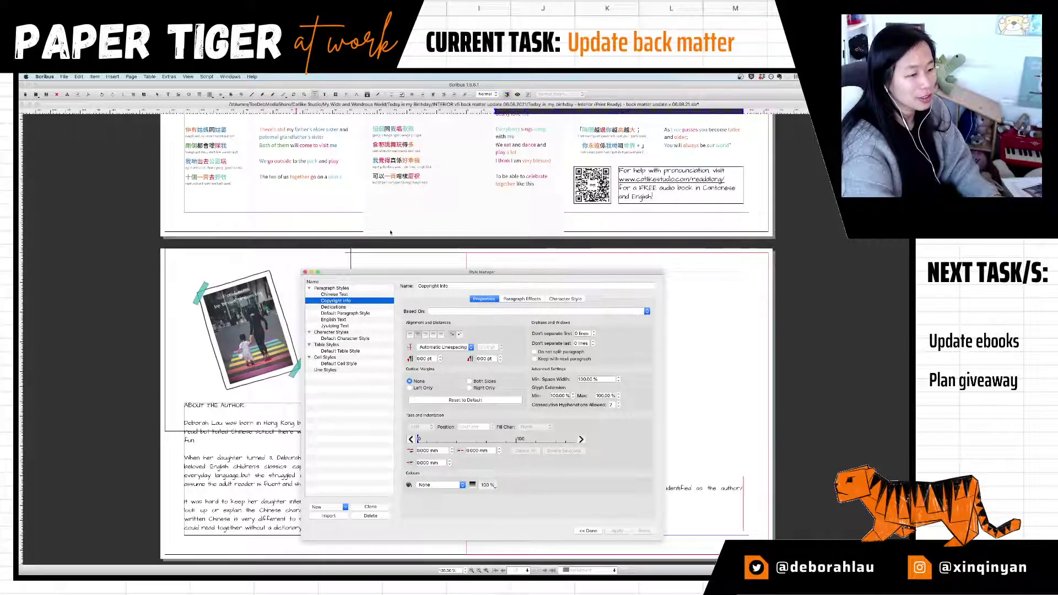
pyautogui.moveTo(509, 278); pyautogui.dragTo(360, 203)
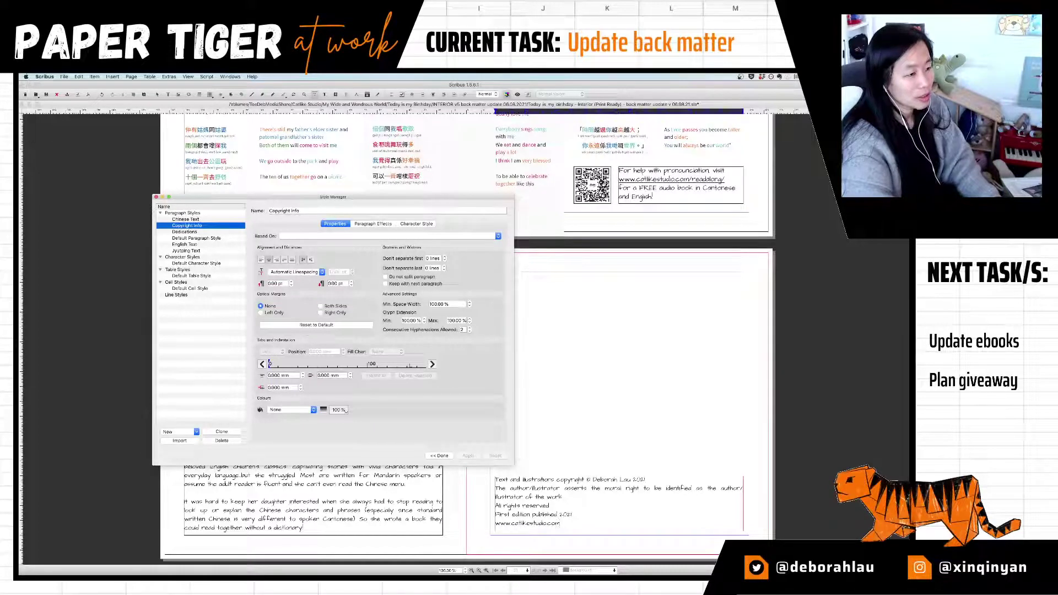
pyautogui.moveTo(306, 198); pyautogui.dragTo(510, 211)
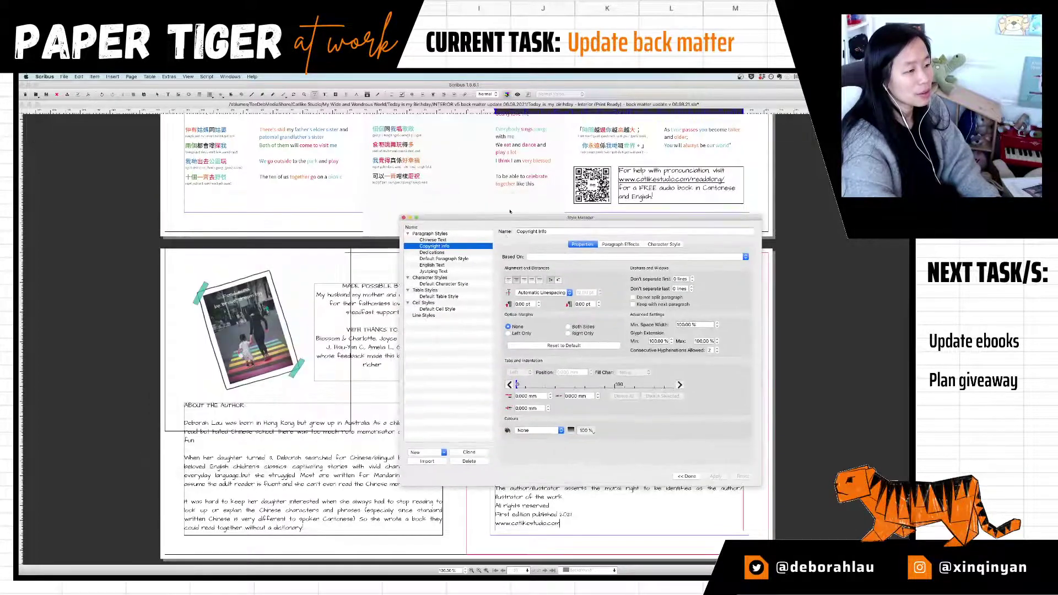
pyautogui.click(688, 476)
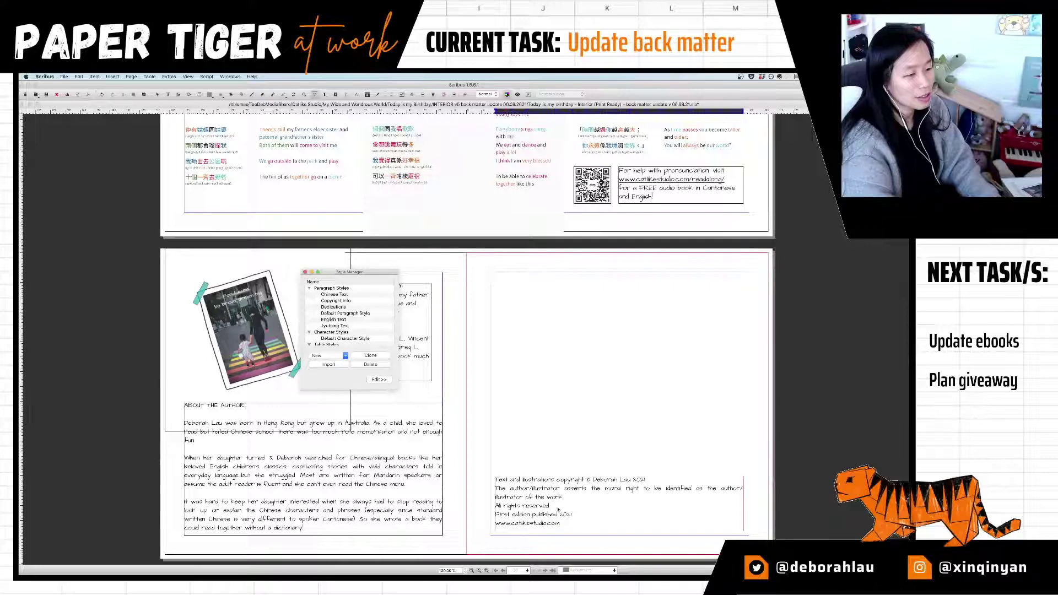
# Step: Apply the Copyright Info paragraph style to the "All rights reserved" line and place the cursor in the moral-right paragraph above it
pyautogui.click(607, 505)
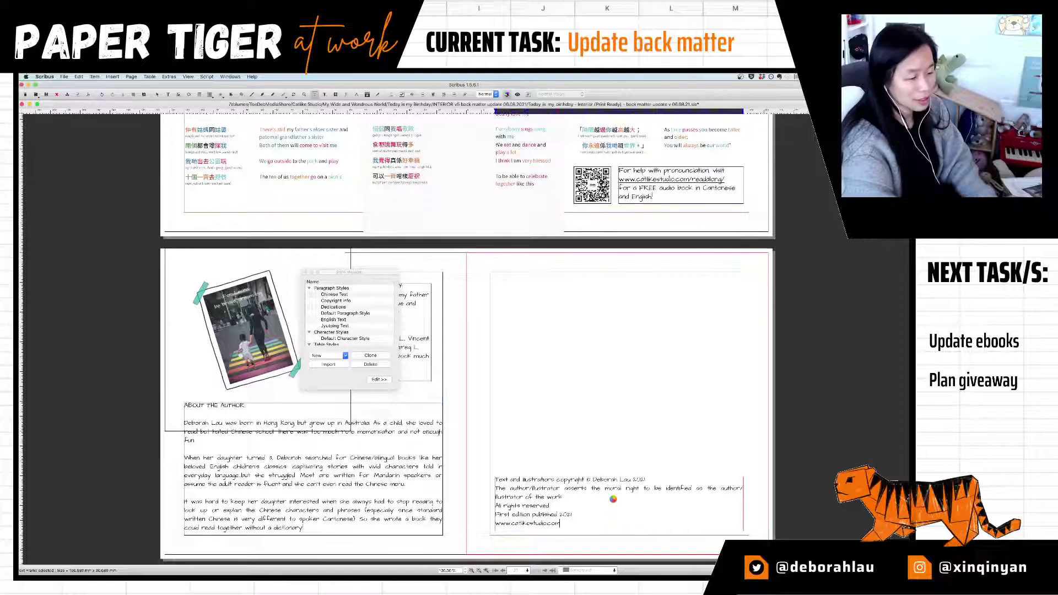
pyautogui.rightClick(617, 500)
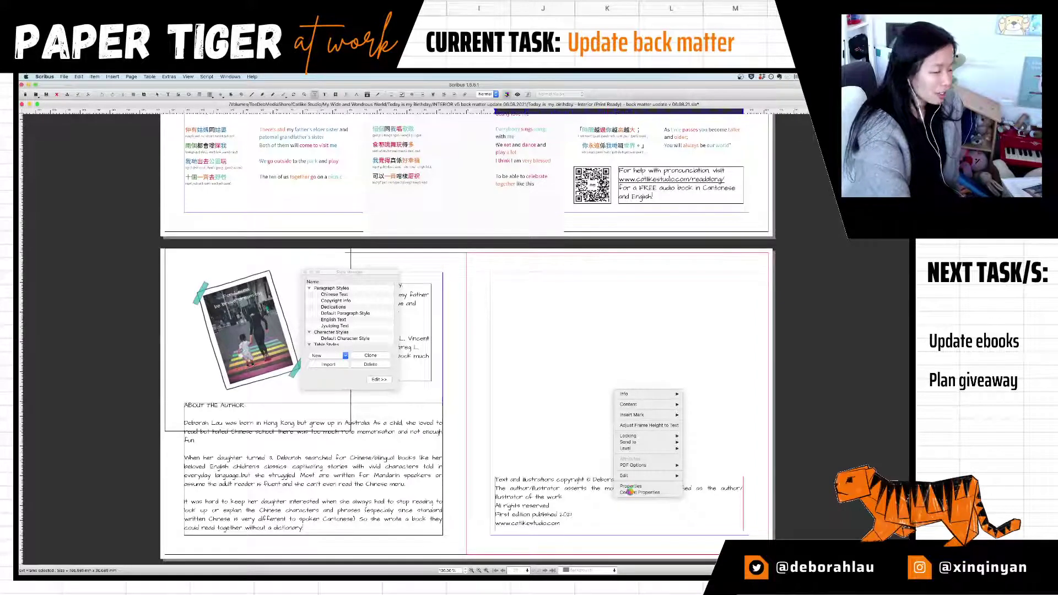
pyautogui.click(630, 492)
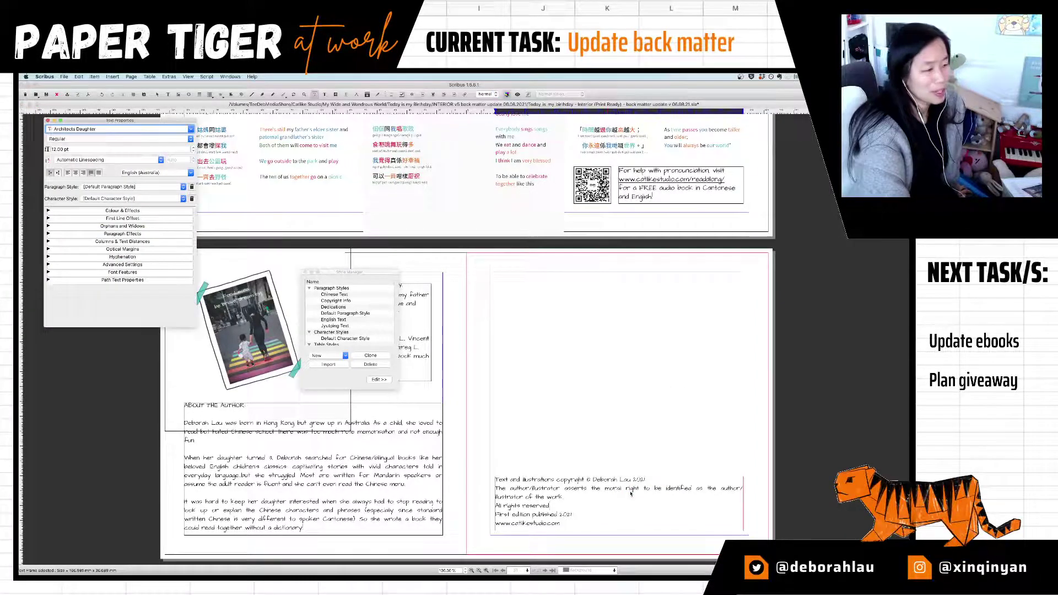
pyautogui.click(113, 187)
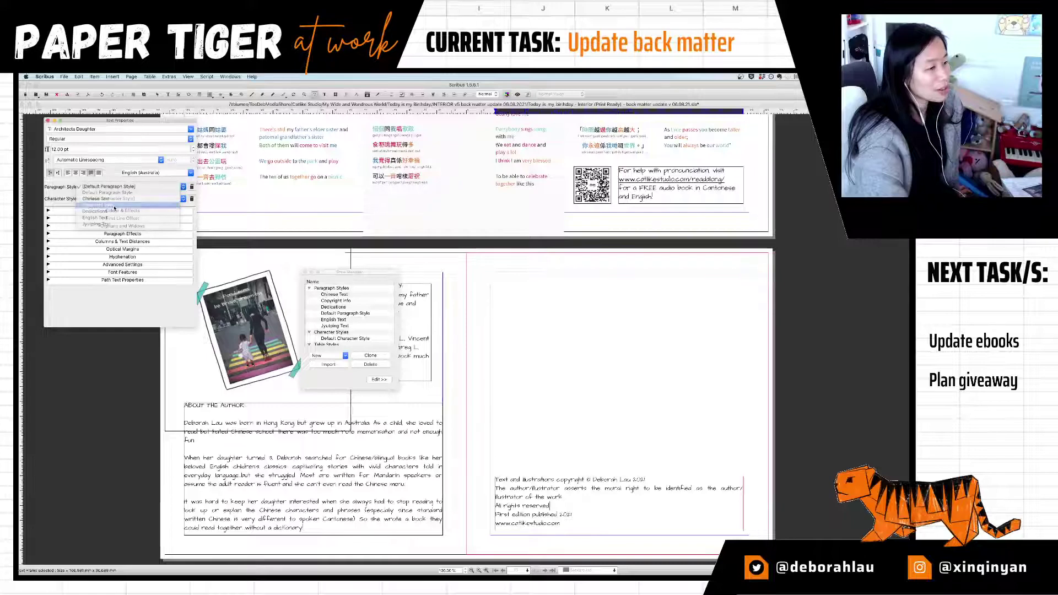
pyautogui.press('Escape')
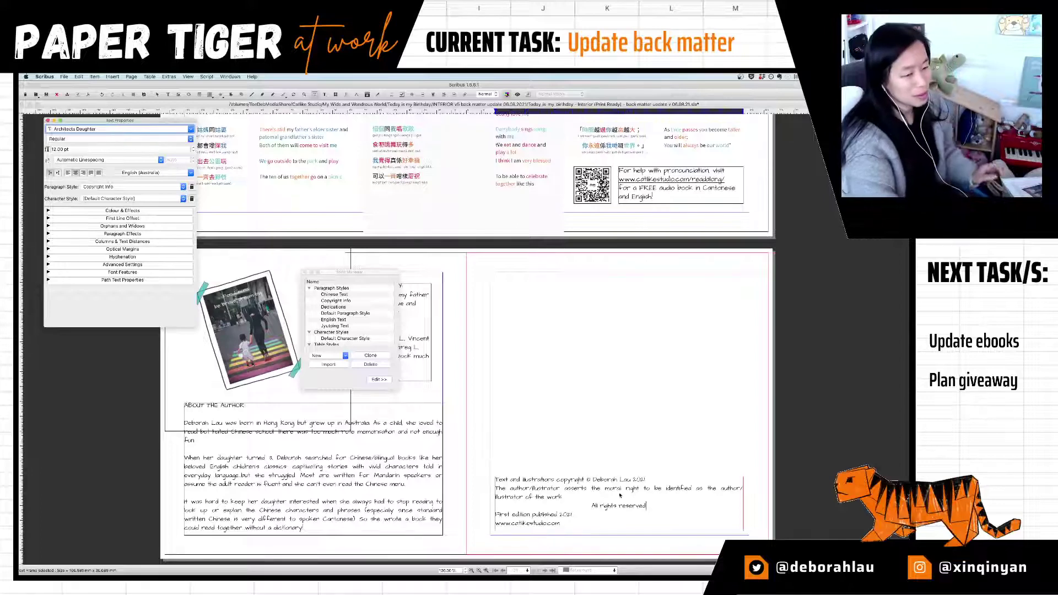
pyautogui.click(600, 494)
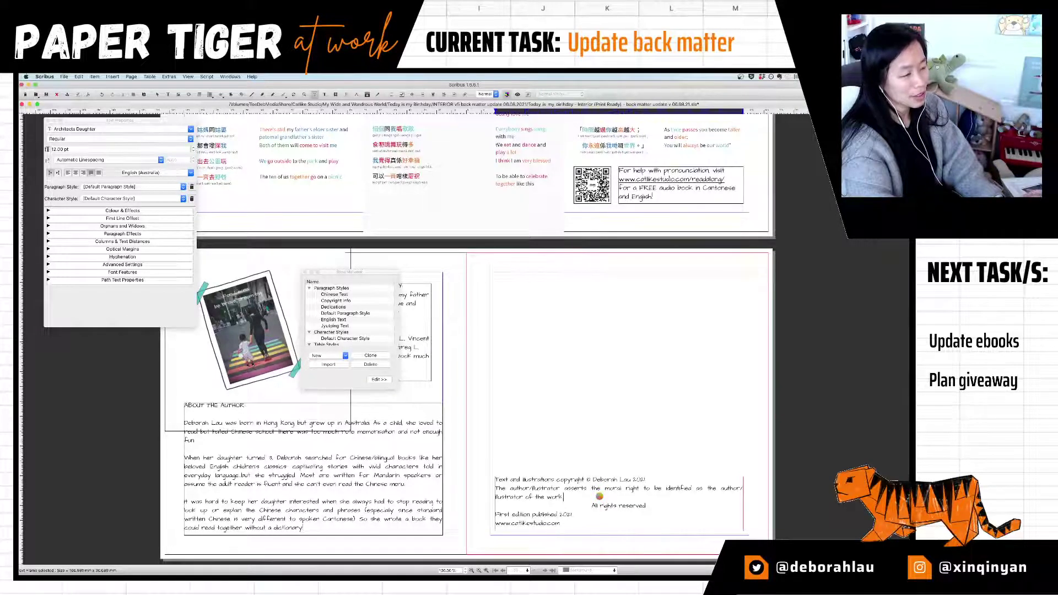
# Step: Apply the Copyright Info paragraph style to all the text in the copyright notice frame
pyautogui.press('super+v')
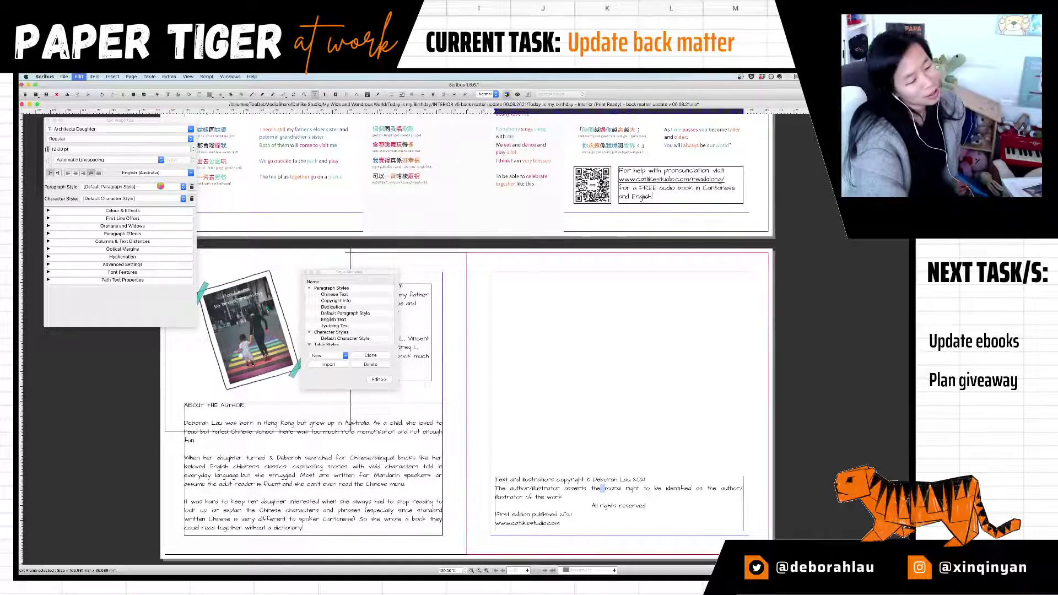
pyautogui.press('super+a')
pyautogui.click(161, 187)
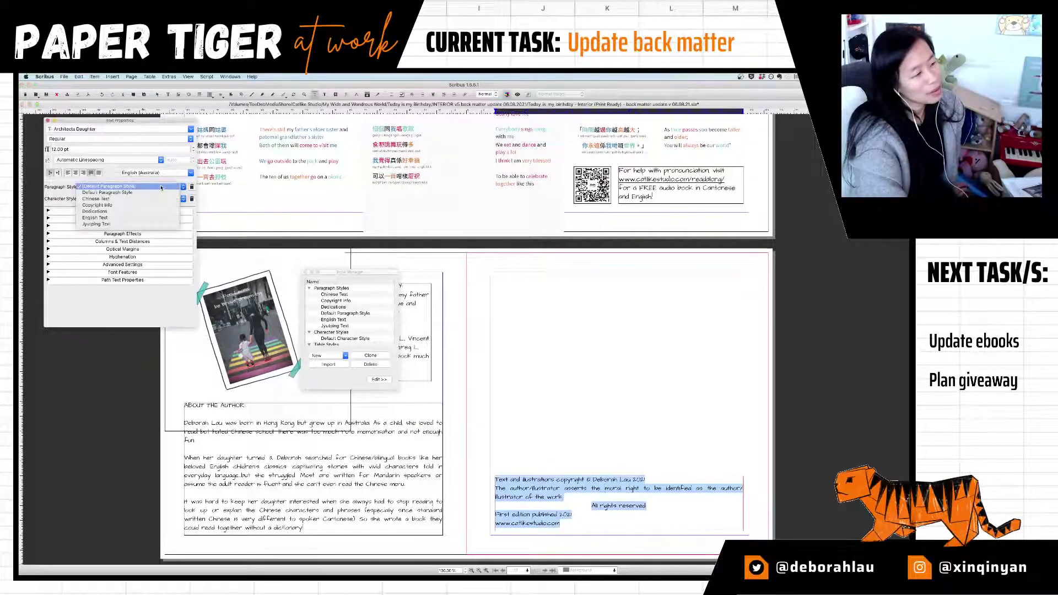
pyautogui.click(113, 206)
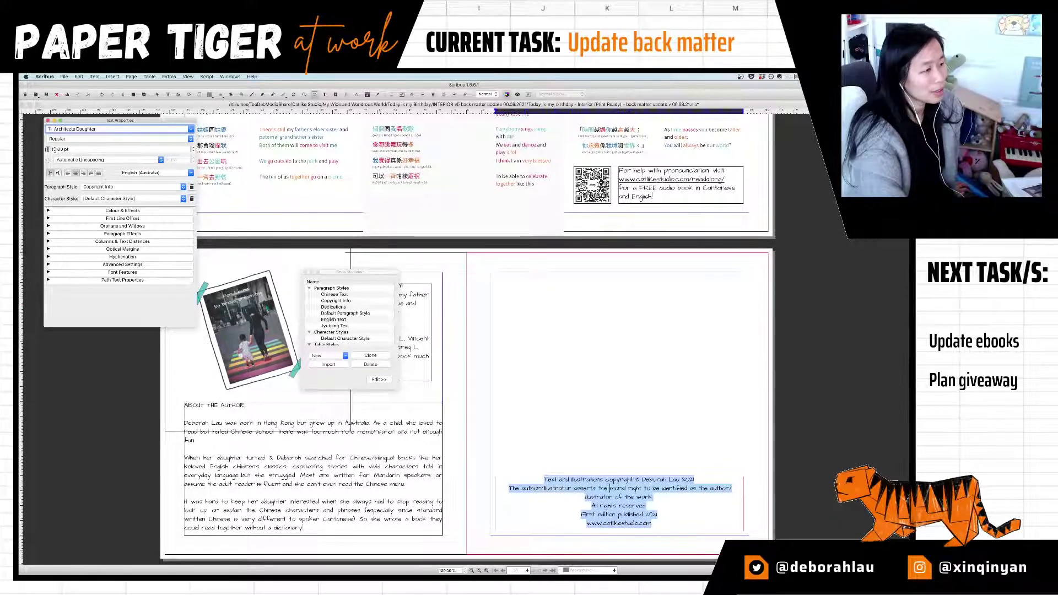
# Step: Set the font size in the Copyright Info style's character settings to 8 pt and apply it to the notice
pyautogui.press('Tab')
pyautogui.doubleClick(338, 301)
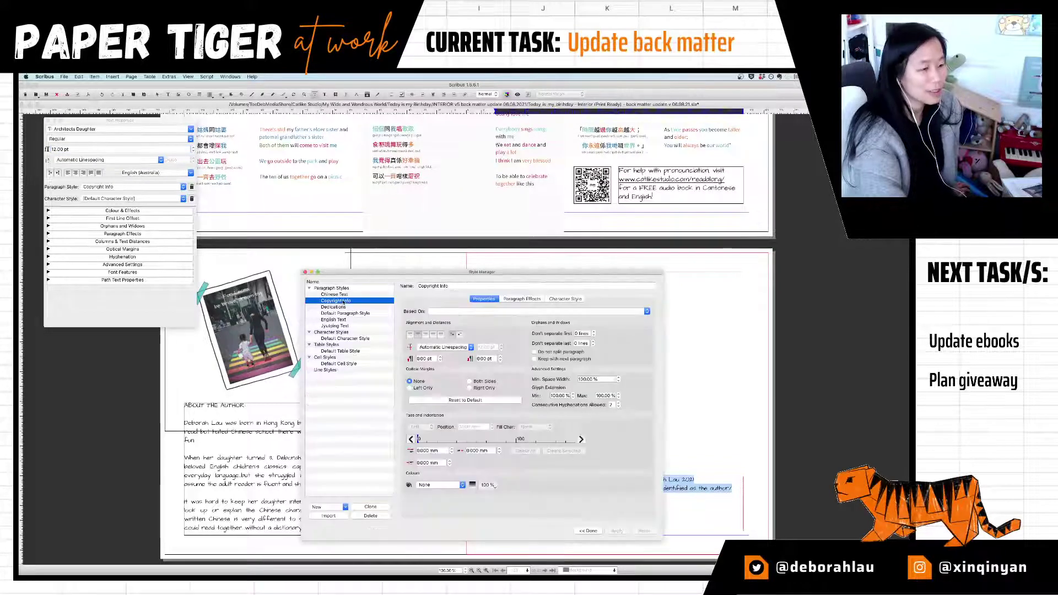
pyautogui.click(522, 299)
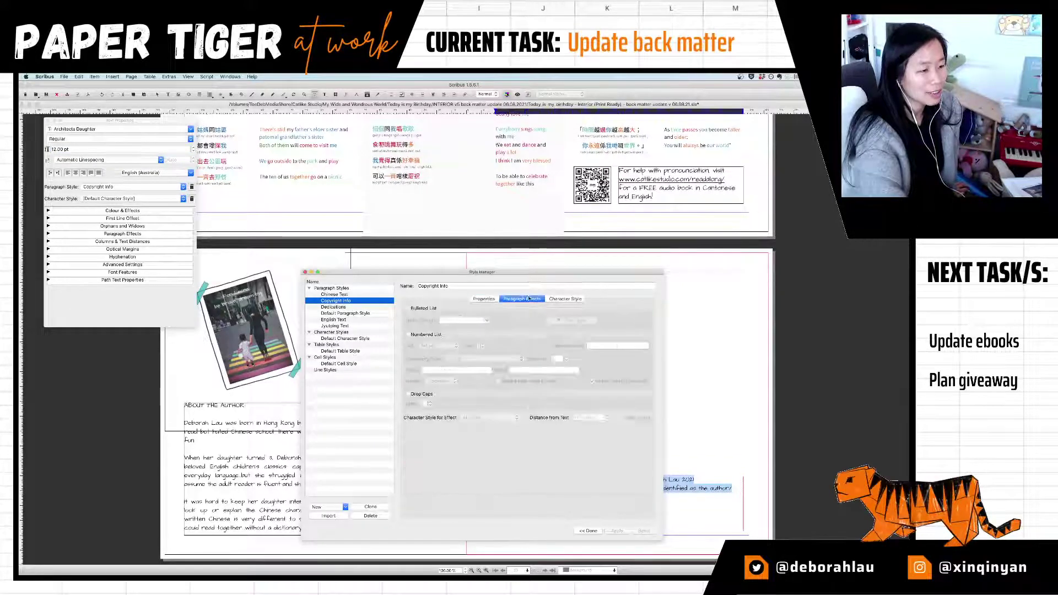
pyautogui.click(567, 300)
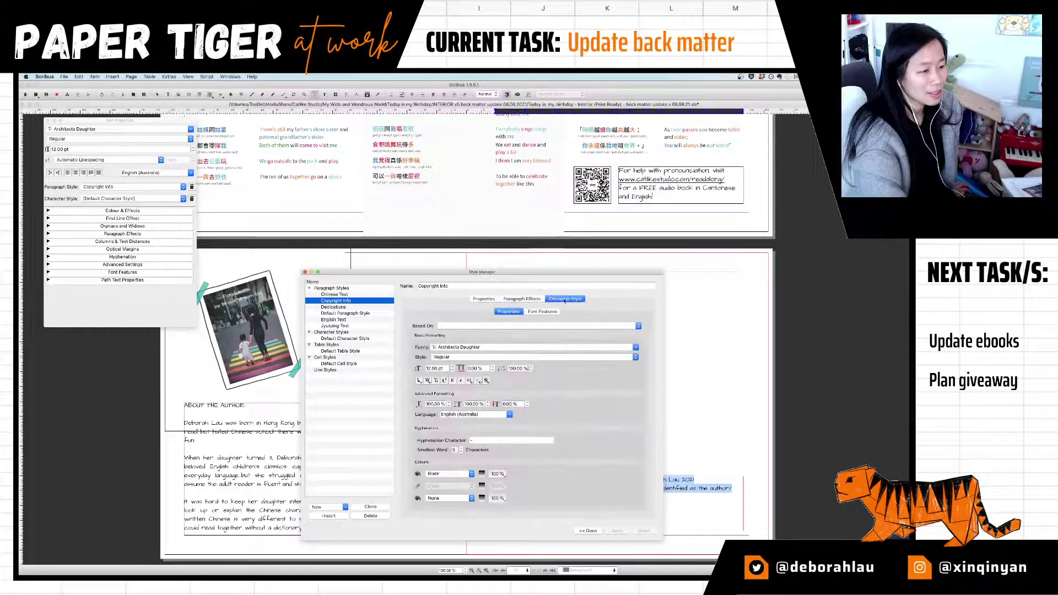
pyautogui.click(428, 368)
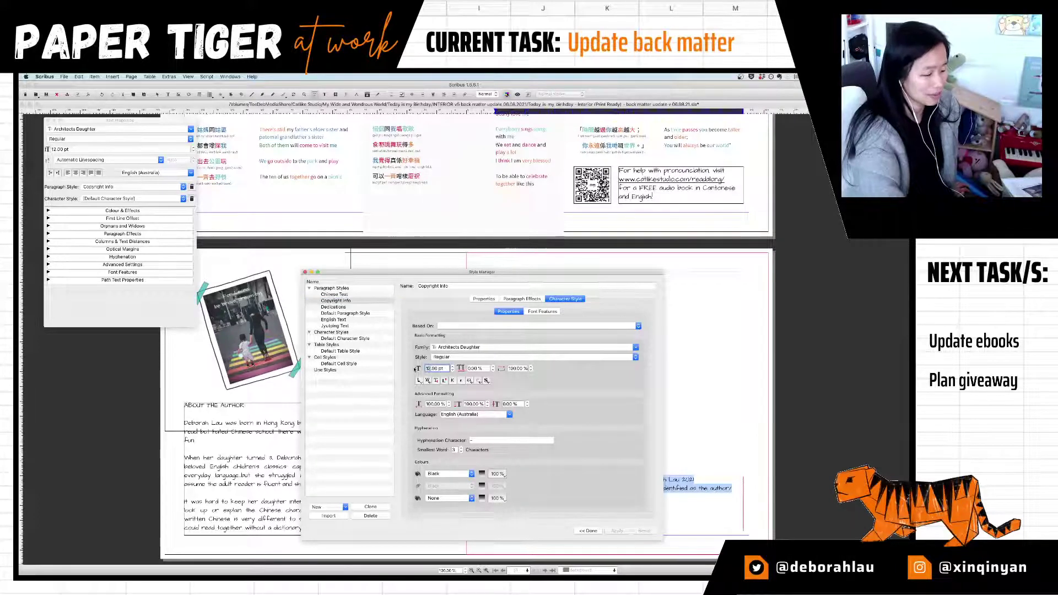
pyautogui.press('Tab')
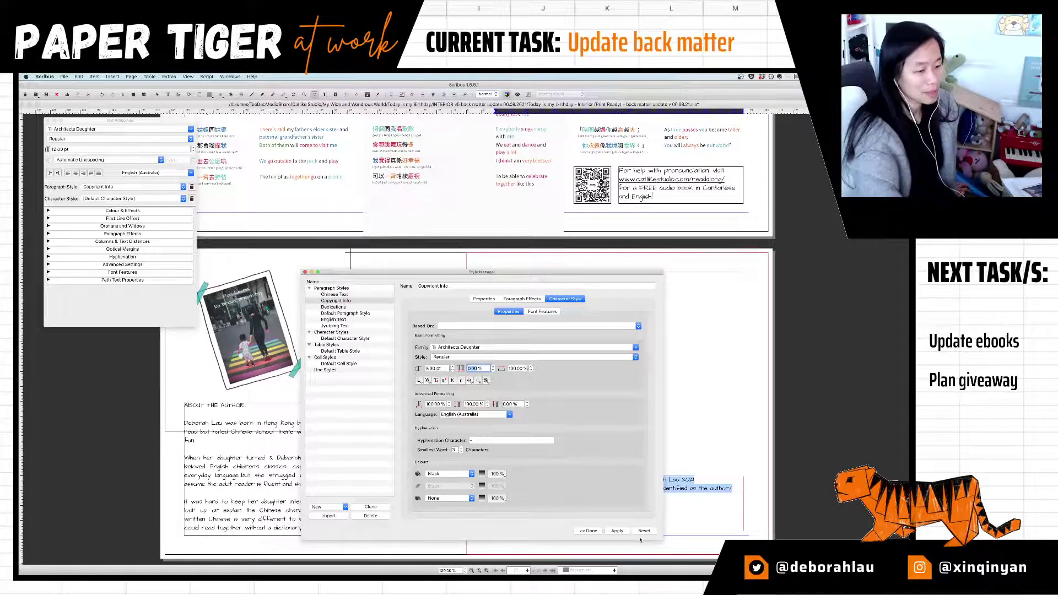
pyautogui.click(616, 531)
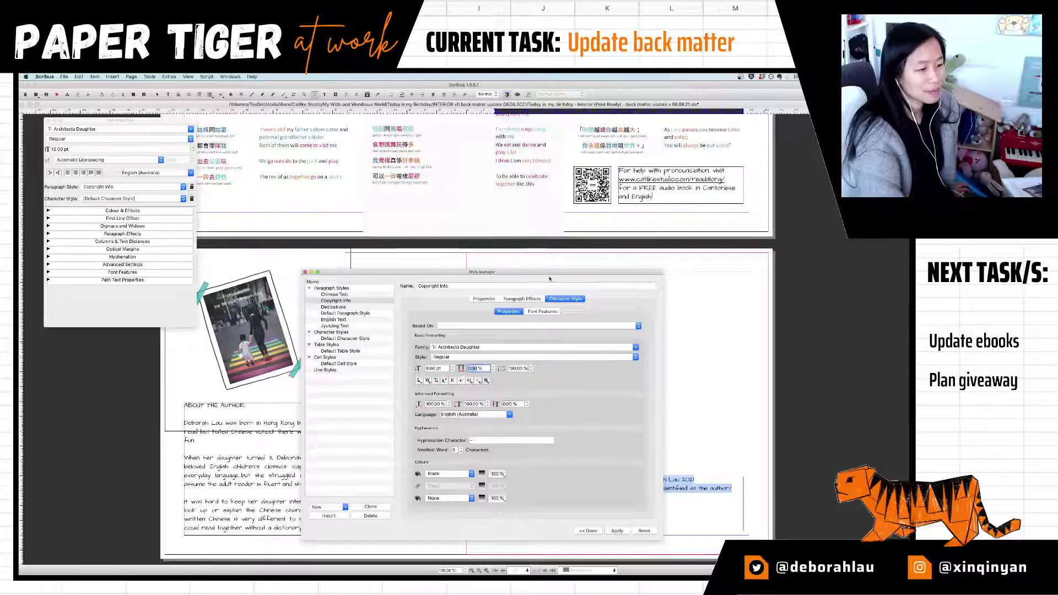
pyautogui.moveTo(550, 276); pyautogui.dragTo(402, 188)
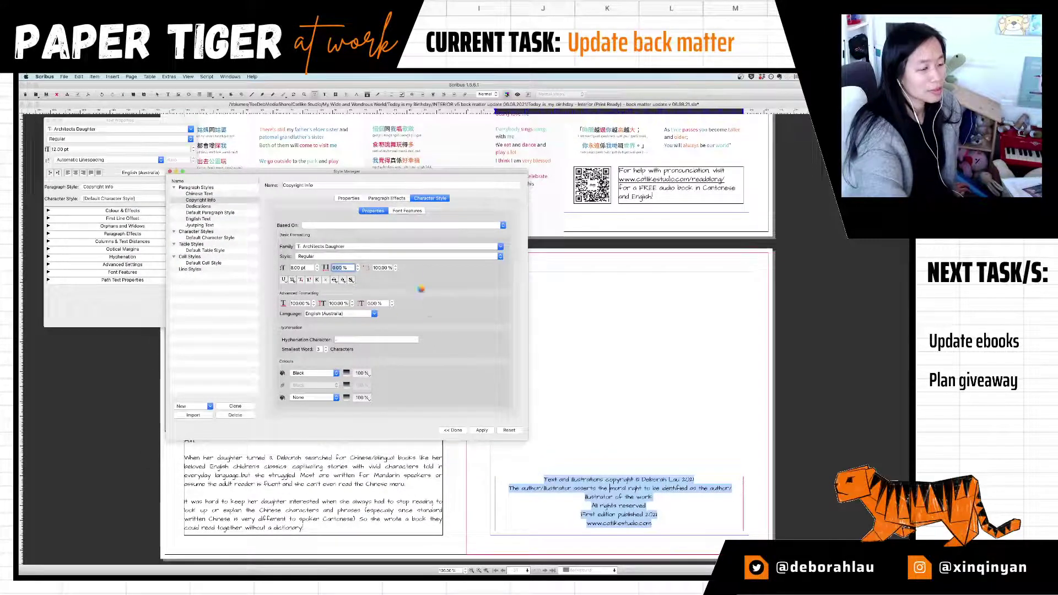
pyautogui.click(482, 430)
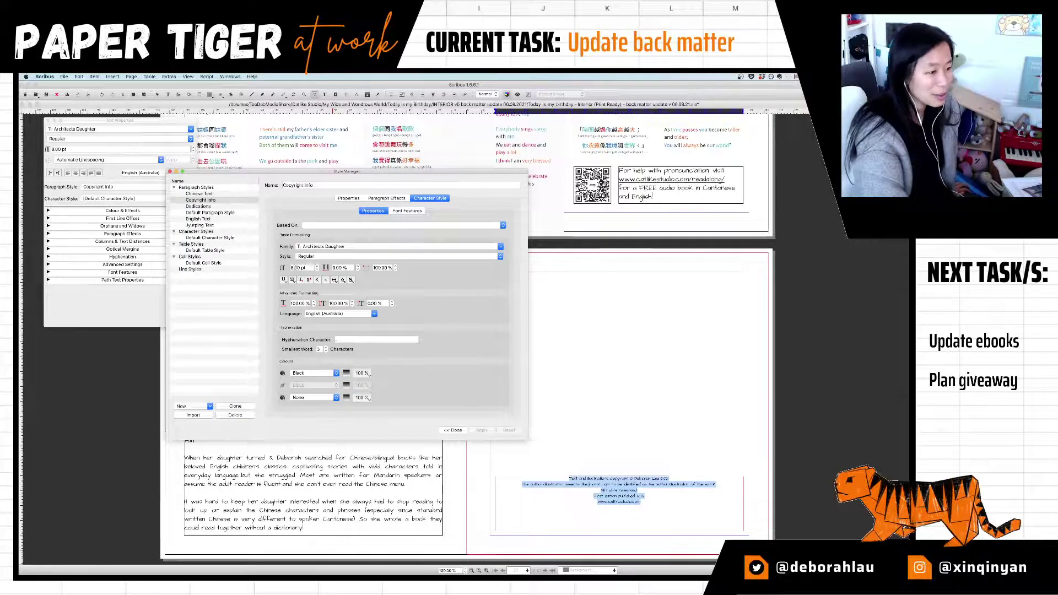
# Step: Set the Copyright Info style's font size to 10 pt, apply it, and close the style manager
pyautogui.moveTo(295, 268); pyautogui.dragTo(283, 268)
pyautogui.write('1')
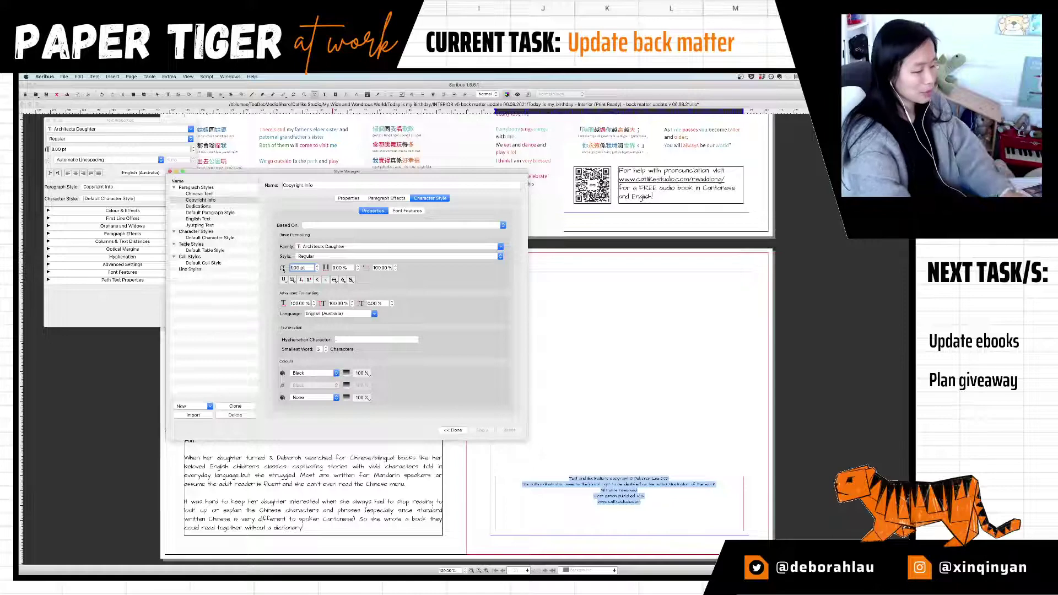
pyautogui.write('0')
pyautogui.press('Tab')
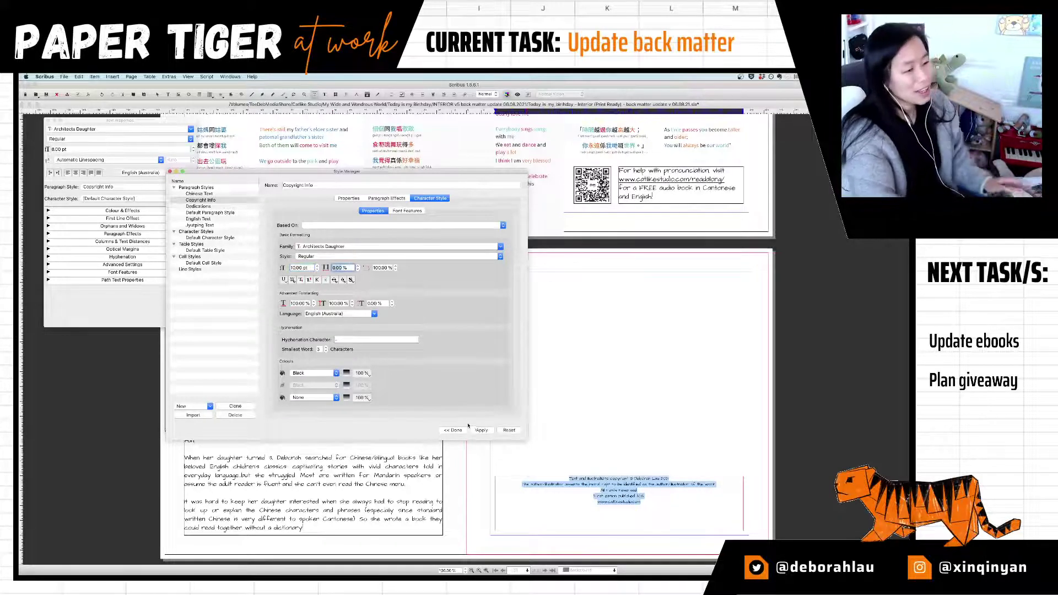
pyautogui.click(482, 431)
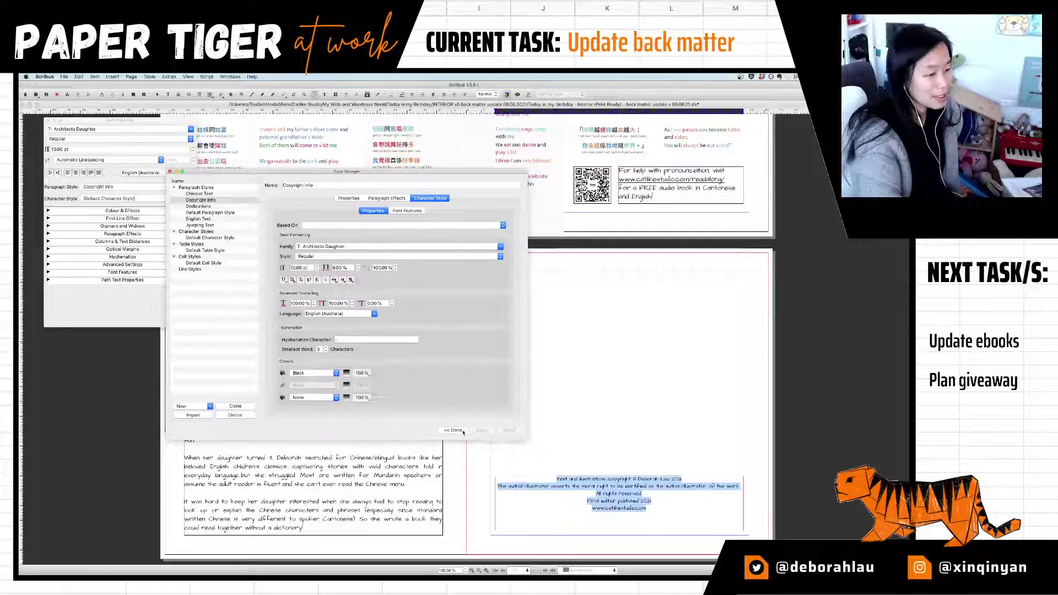
pyautogui.click(454, 430)
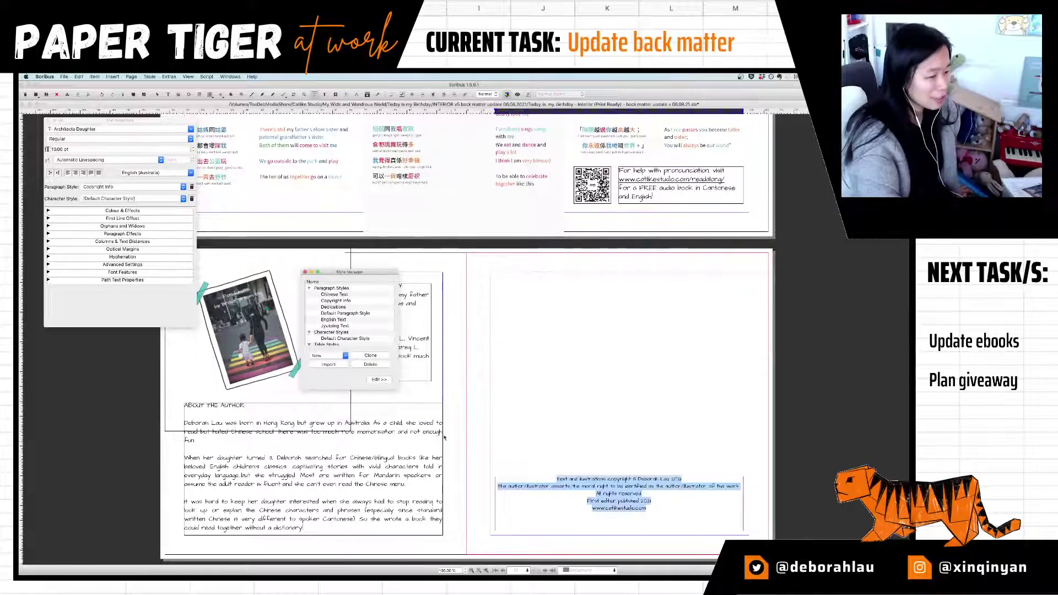
pyautogui.click(305, 272)
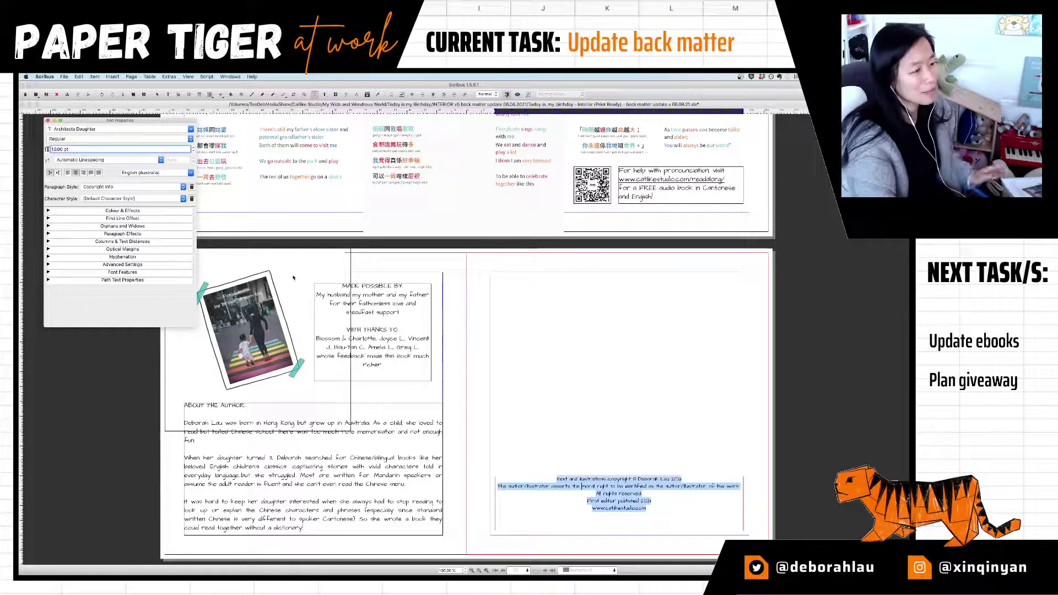
pyautogui.click(673, 508)
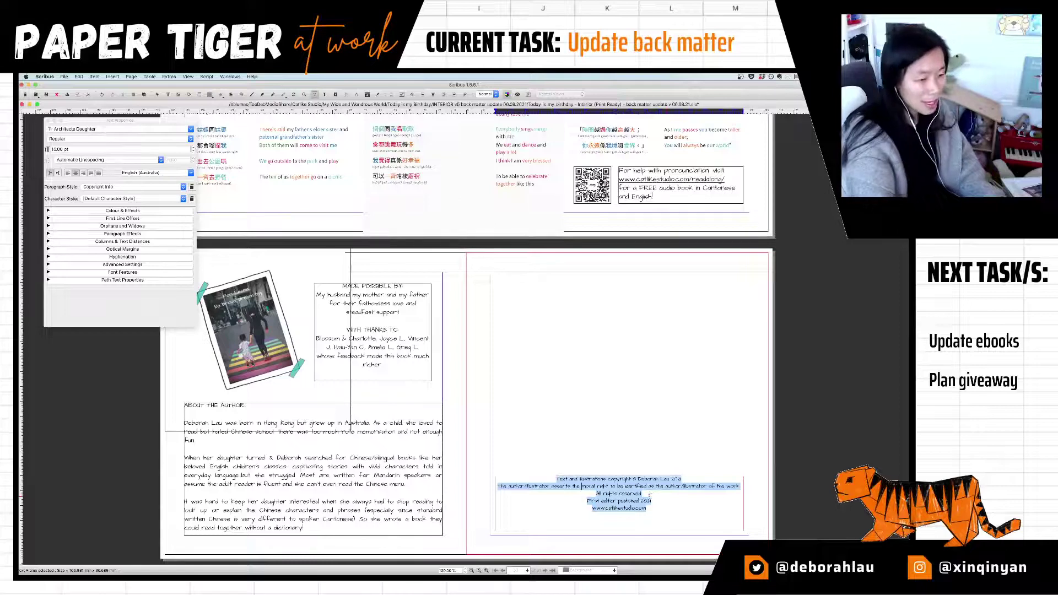
pyautogui.click(583, 500)
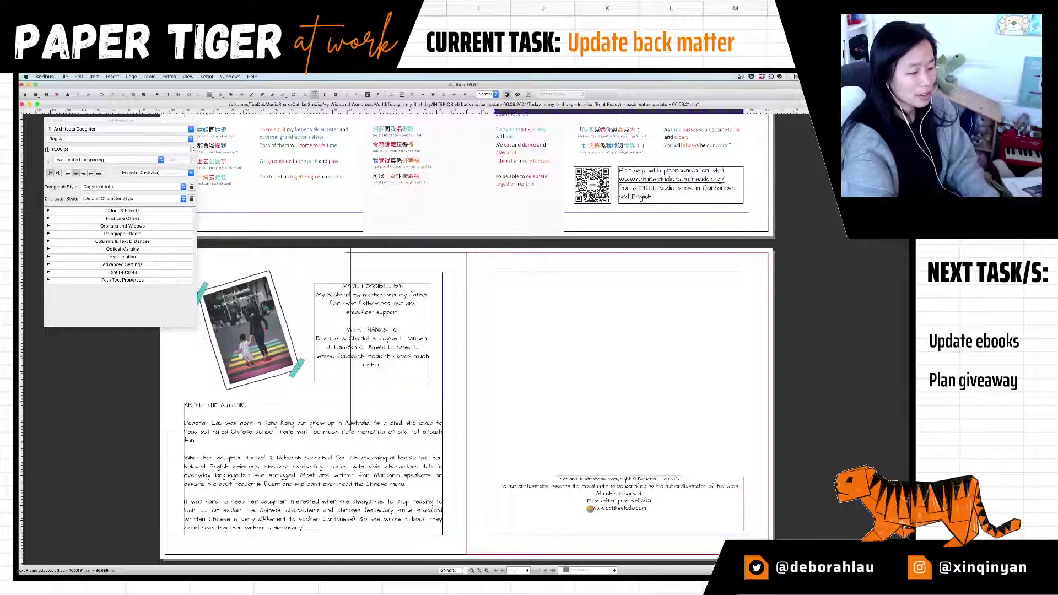
pyautogui.press('BackSpace')
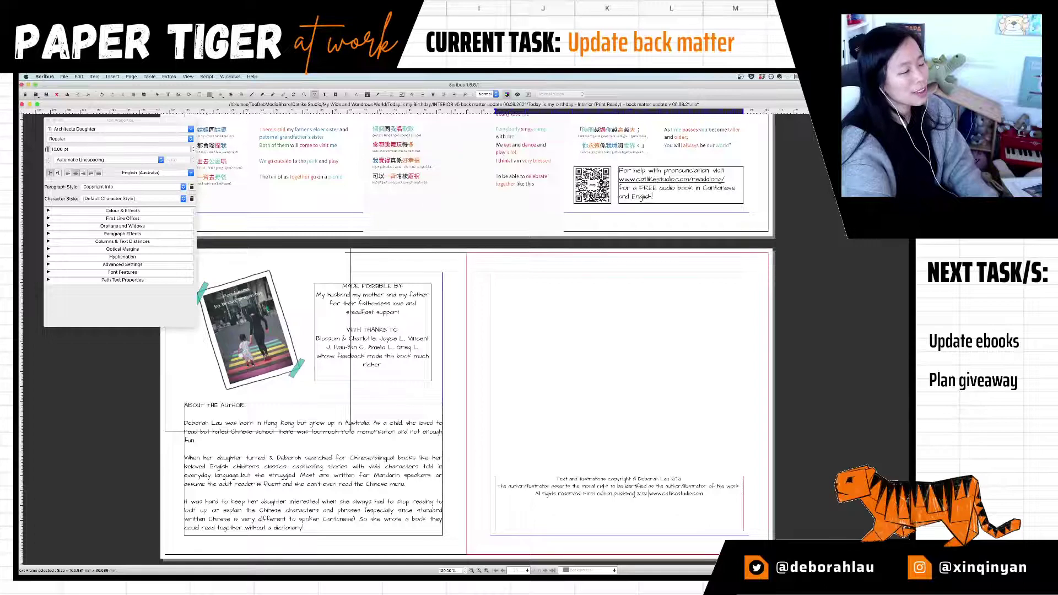
# Step: Switch to Chrome and search Google in a new tab for "when should you update the revision number of a book?"
pyautogui.press('super+Tab')
pyautogui.press('super+Tab')
pyautogui.press('super+Tab')
pyautogui.press('super+Tab')
pyautogui.press('super+Tab')
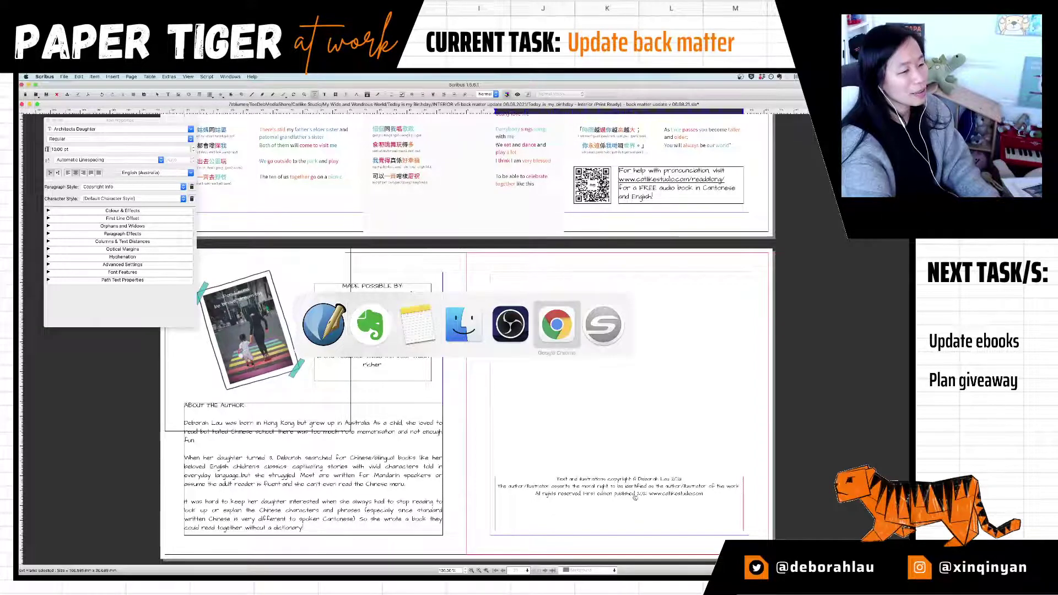
pyautogui.press('super+t')
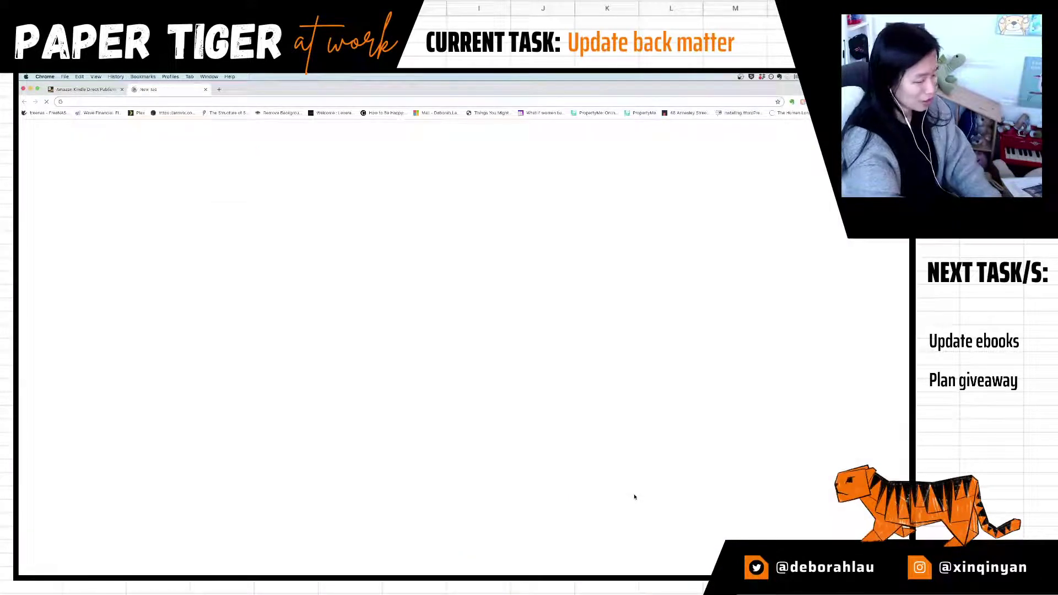
pyautogui.write('when should you update th')
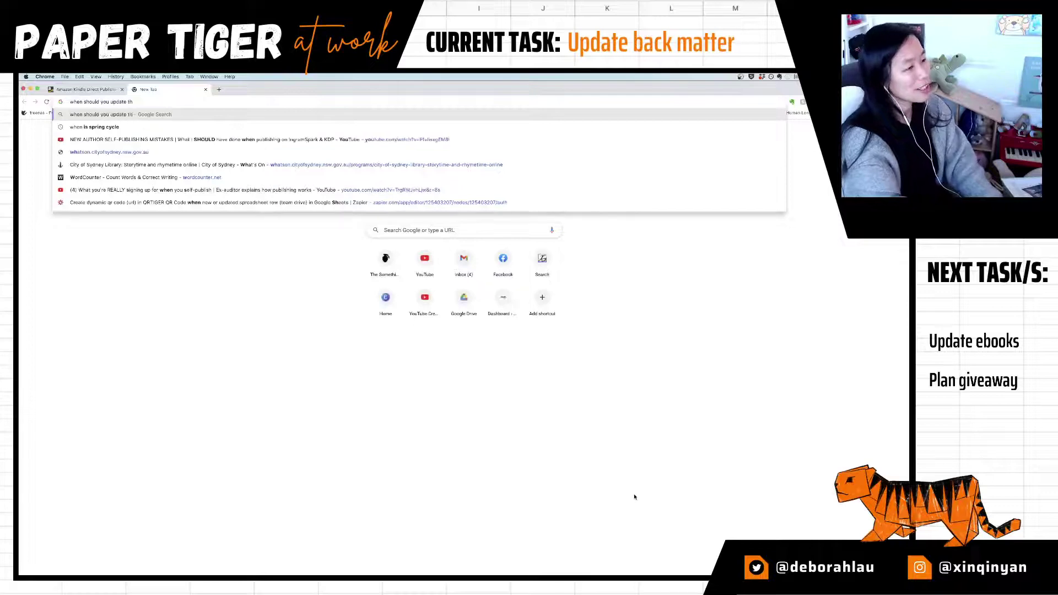
pyautogui.write('e revision number of a book?')
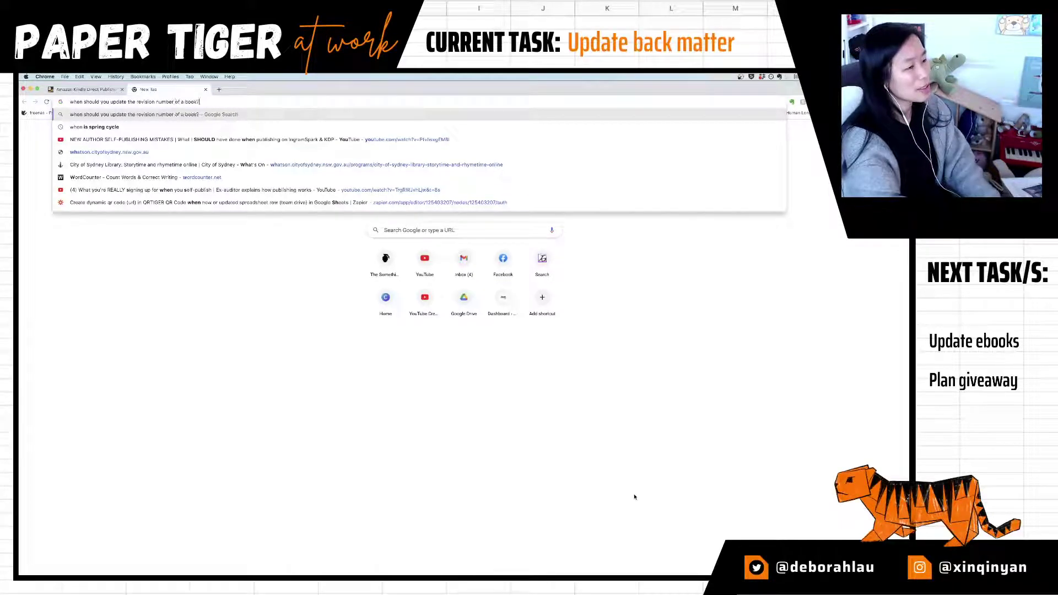
pyautogui.press('Return')
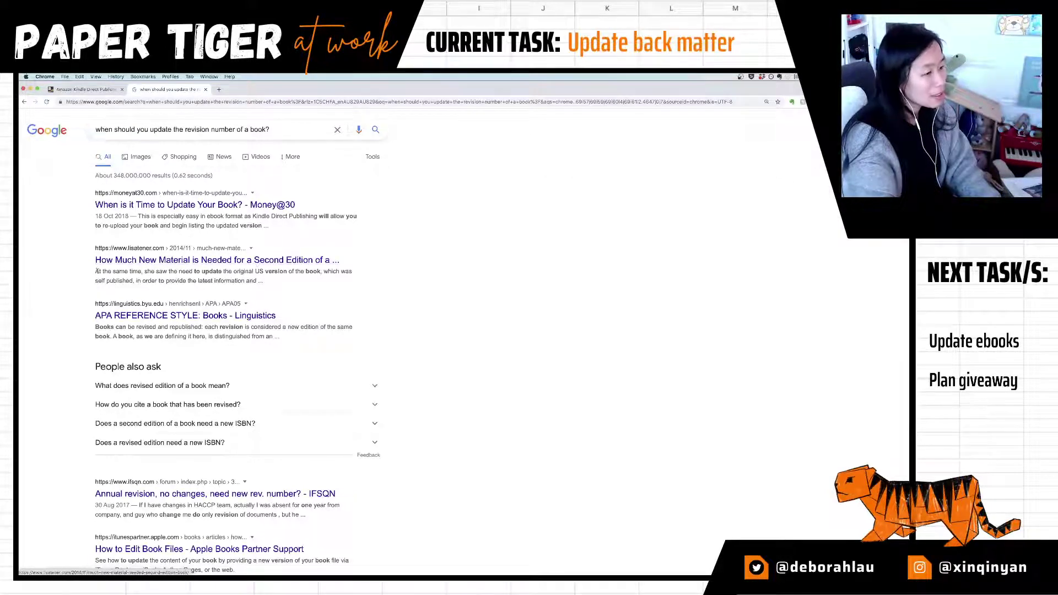
# Step: Look through the search results and open Book Versioning Overview and IngramSpark User Guide in separate tabs
pyautogui.scroll(-5, 157, 347)
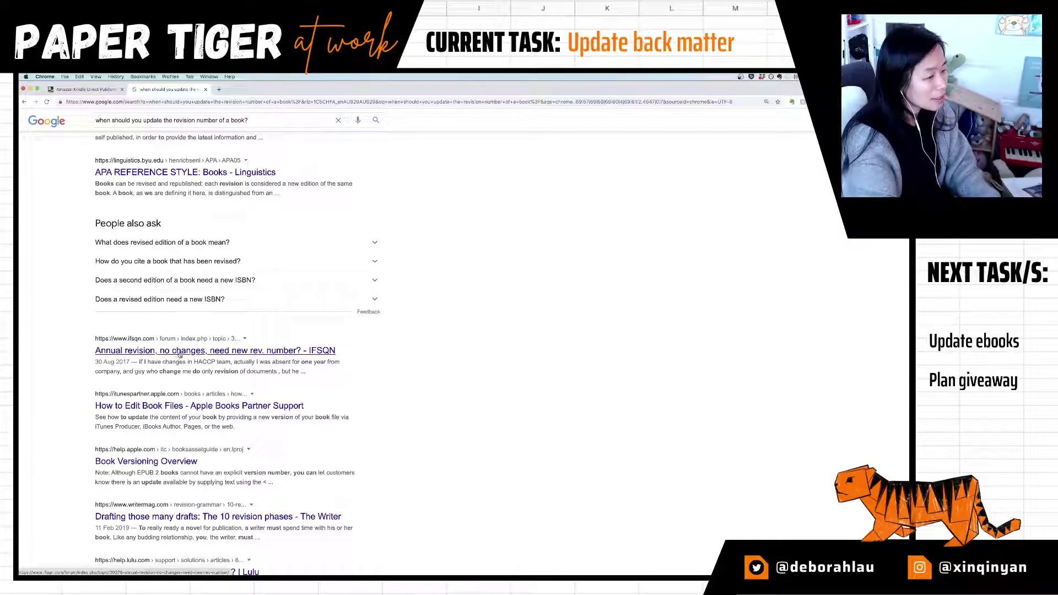
pyautogui.scroll(-2, 181, 354)
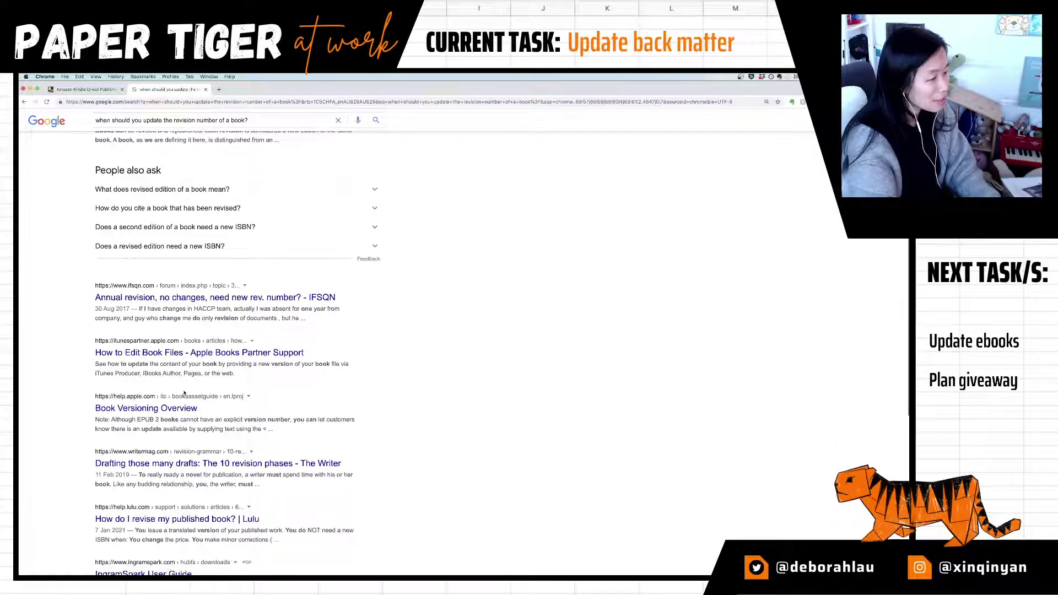
pyautogui.scroll(-2, 208, 411)
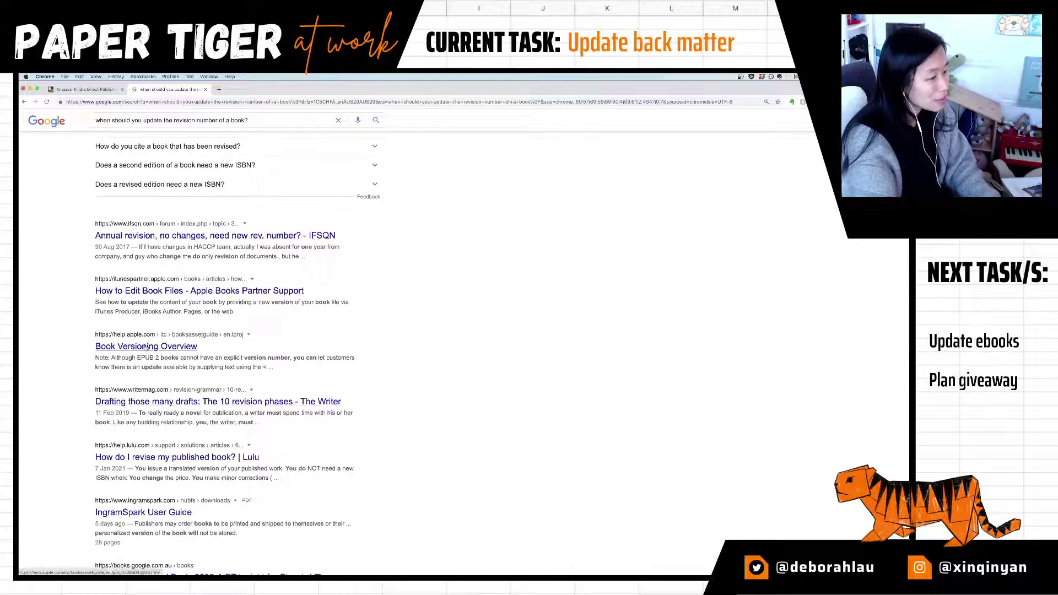
pyautogui.scroll(-2, 241, 357)
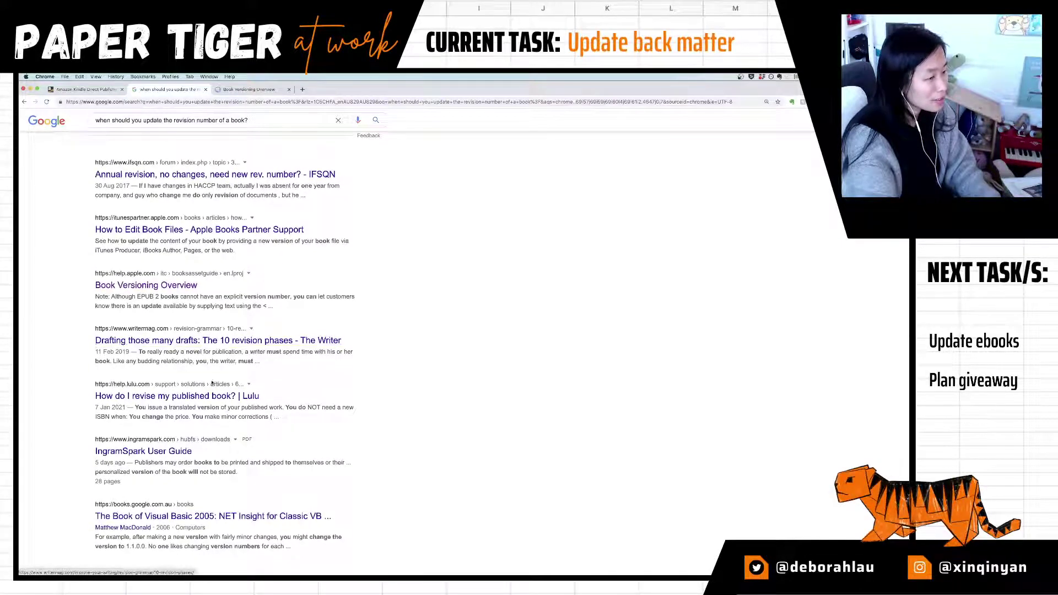
pyautogui.scroll(-5, 207, 344)
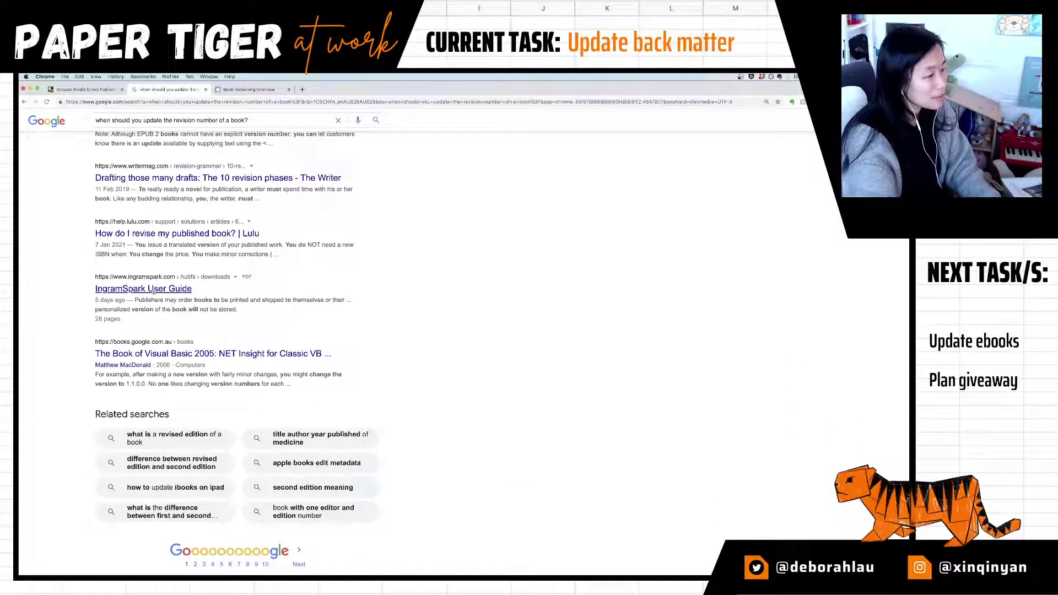
pyautogui.keyDown('super'); pyautogui.click(166, 288); pyautogui.keyUp('super')
# Step: Extend the search query with "thorpe bowker" and run it again
pyautogui.scroll(10, 292, 331)
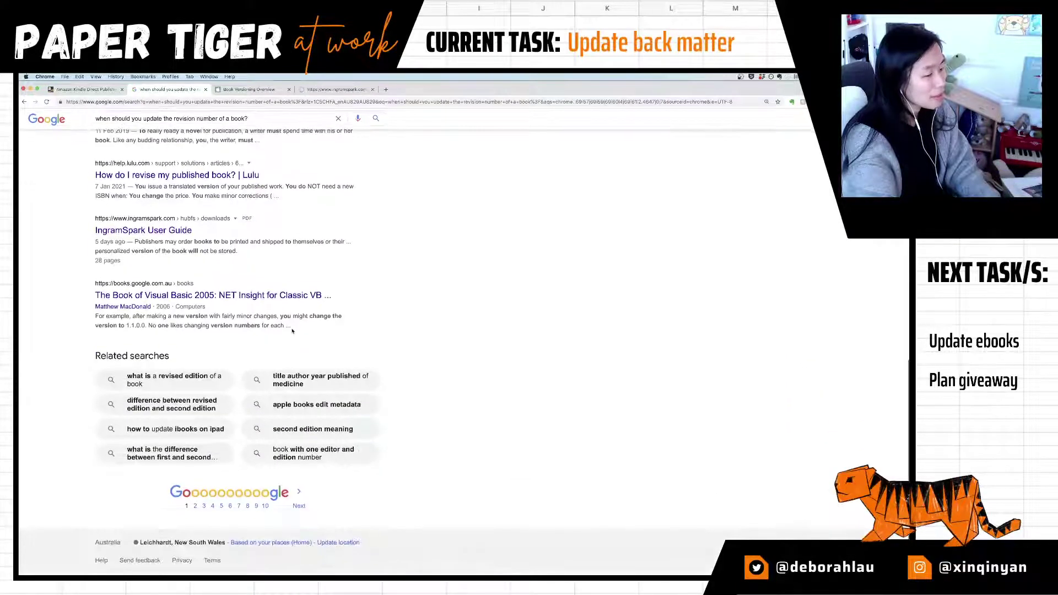
pyautogui.click(303, 128)
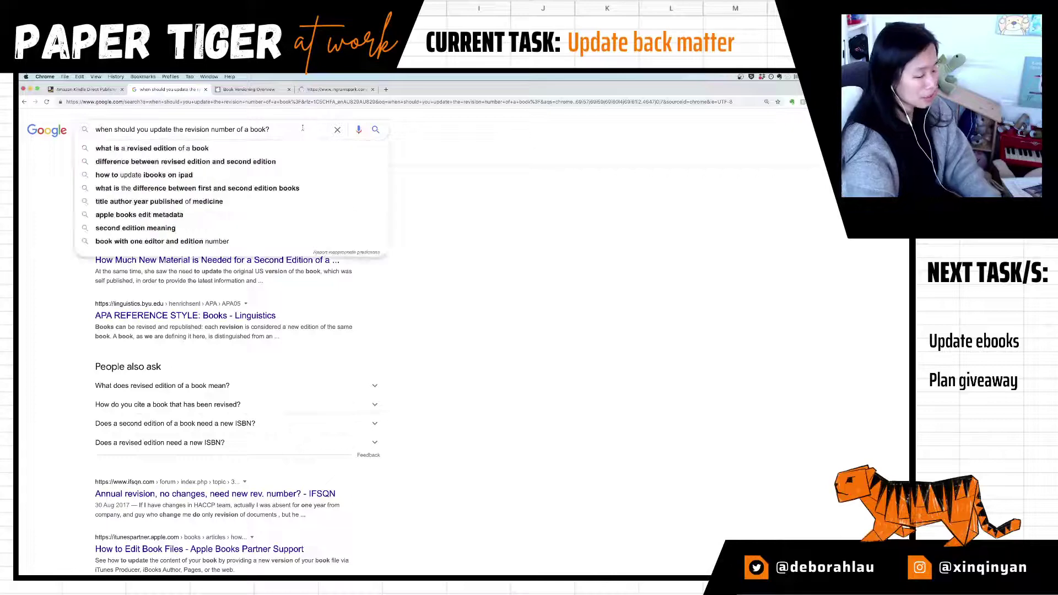
pyautogui.write('thorpe bowker')
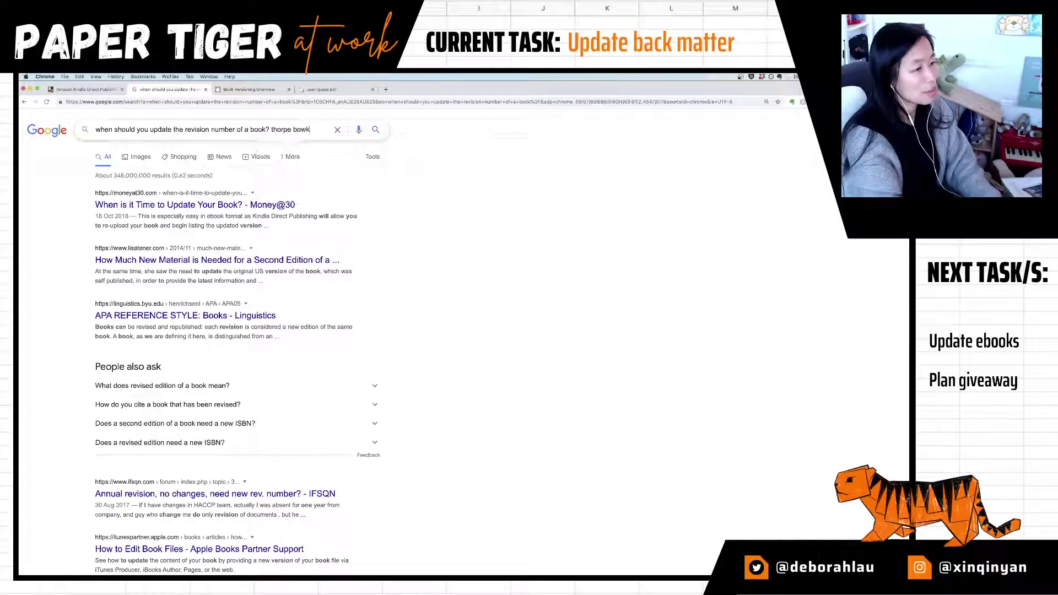
pyautogui.press('Return')
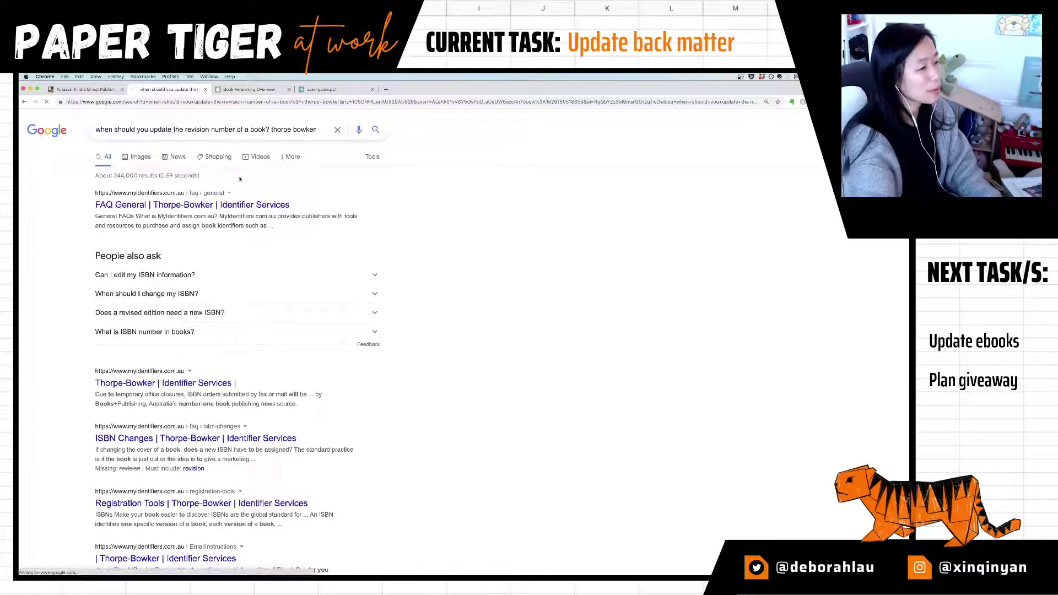
# Step: Open the Thorpe-Bowker FAQ General and ISBN Changes results in separate tabs and bring up the ISBN Changes page
pyautogui.click(183, 204)
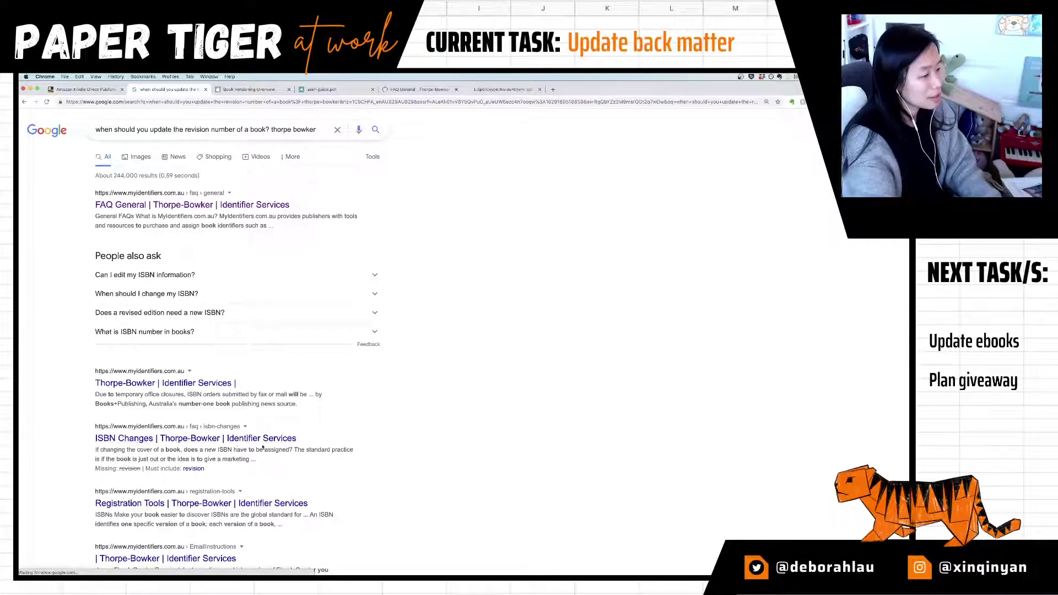
pyautogui.hotkey('ctrl', 'Tab')
pyautogui.hotkey('ctrl', 'Tab')
pyautogui.hotkey('ctrl', 'Tab')
pyautogui.hotkey('ctrl', 'Tab')
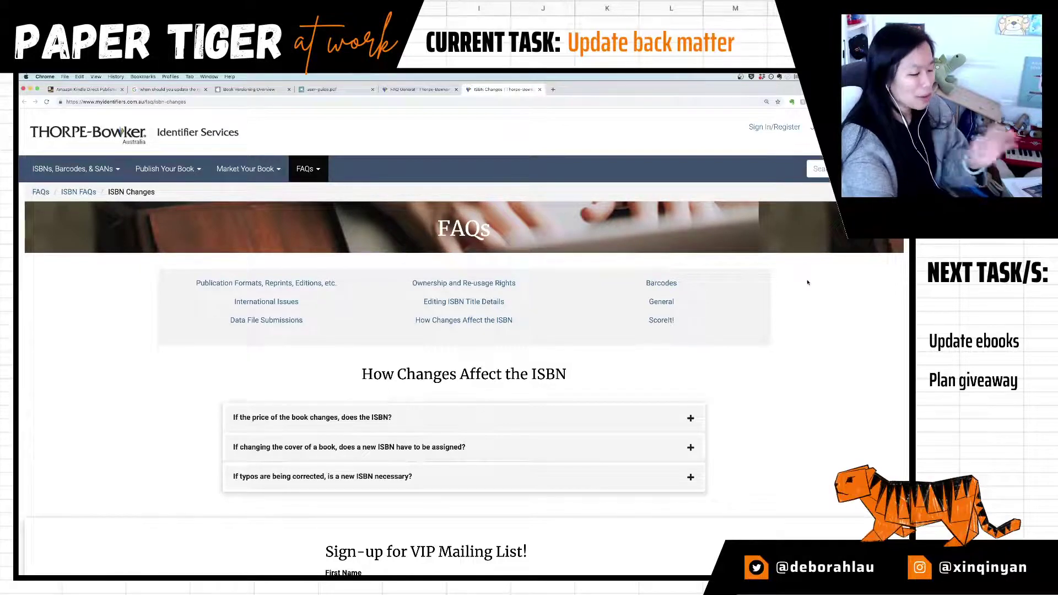
# Step: Read the ISBN Changes answers on whether a changed cover or corrected typos require a new ISBN
pyautogui.press('super+equal')
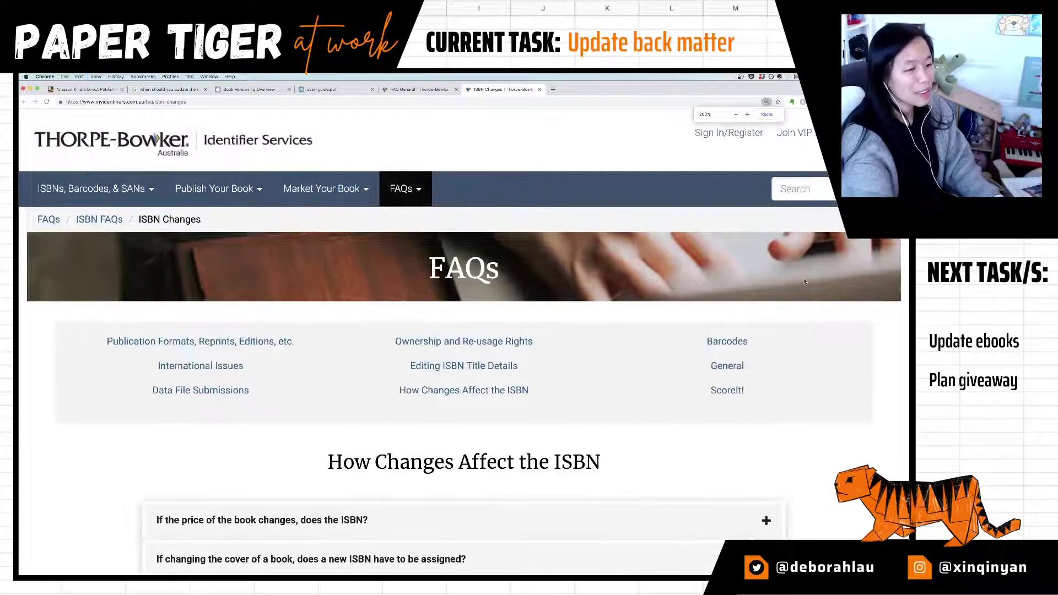
pyautogui.scroll(-5, 561, 287)
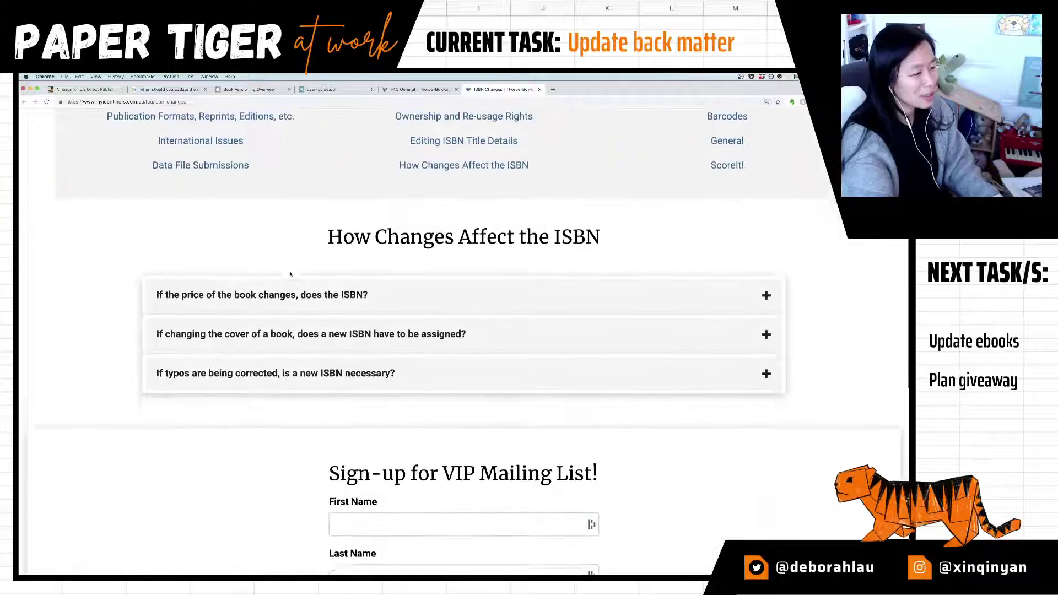
pyautogui.click(420, 299)
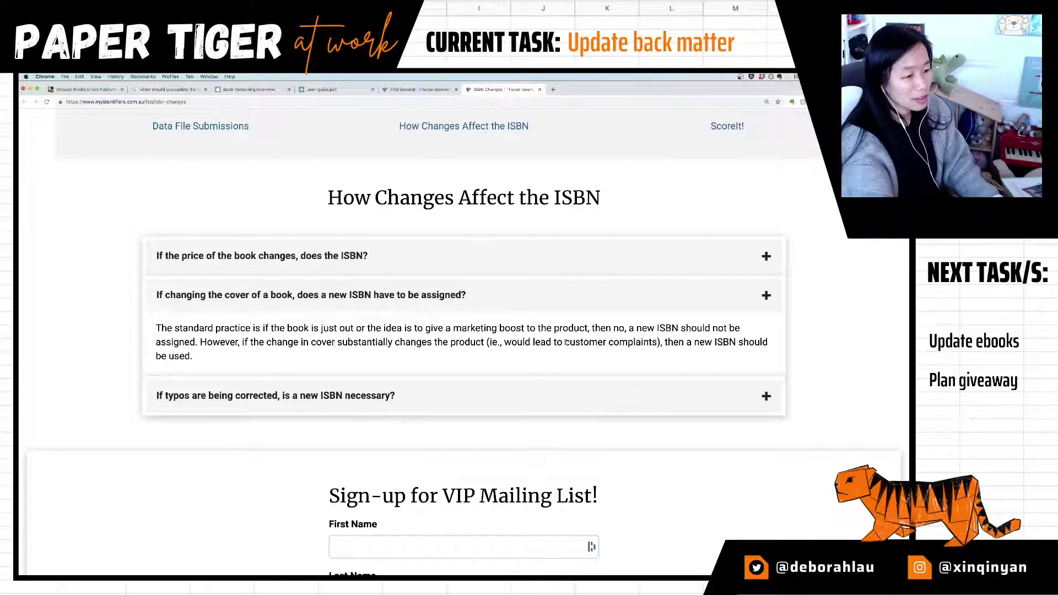
pyautogui.moveTo(369, 342); pyautogui.dragTo(477, 355)
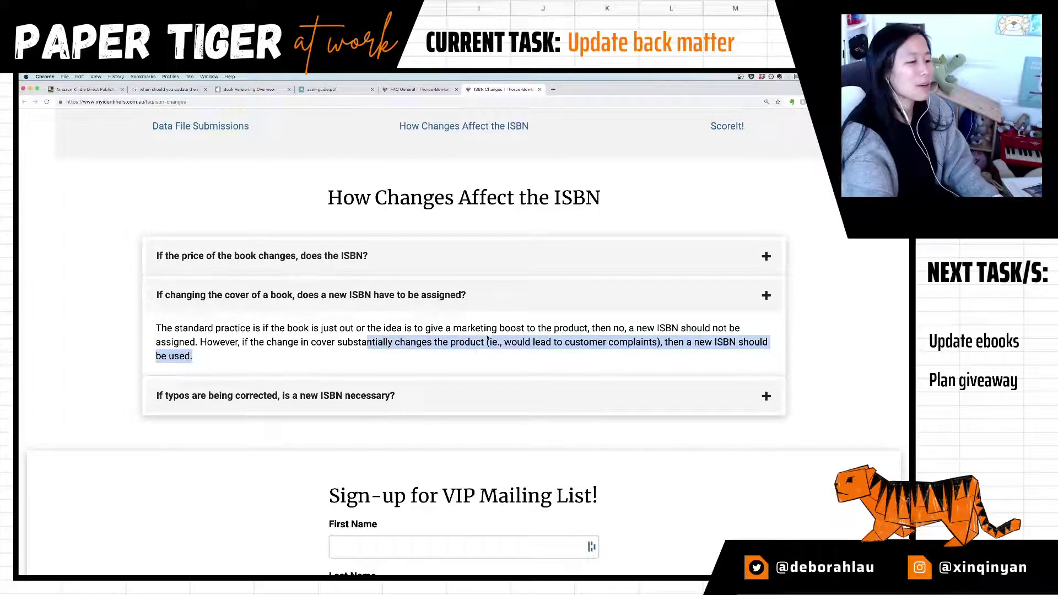
pyautogui.click(474, 342)
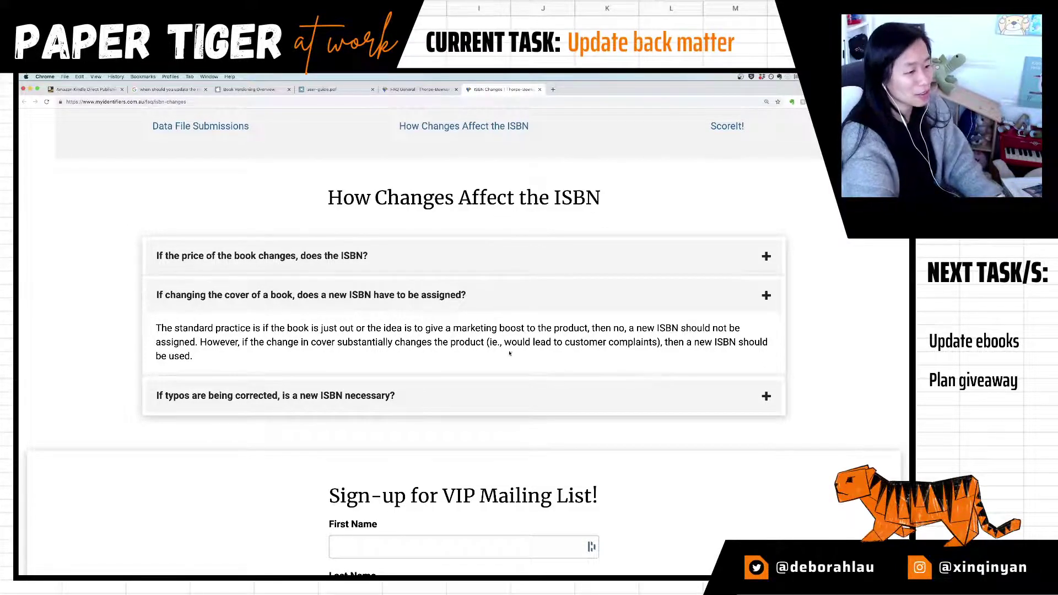
pyautogui.click(440, 395)
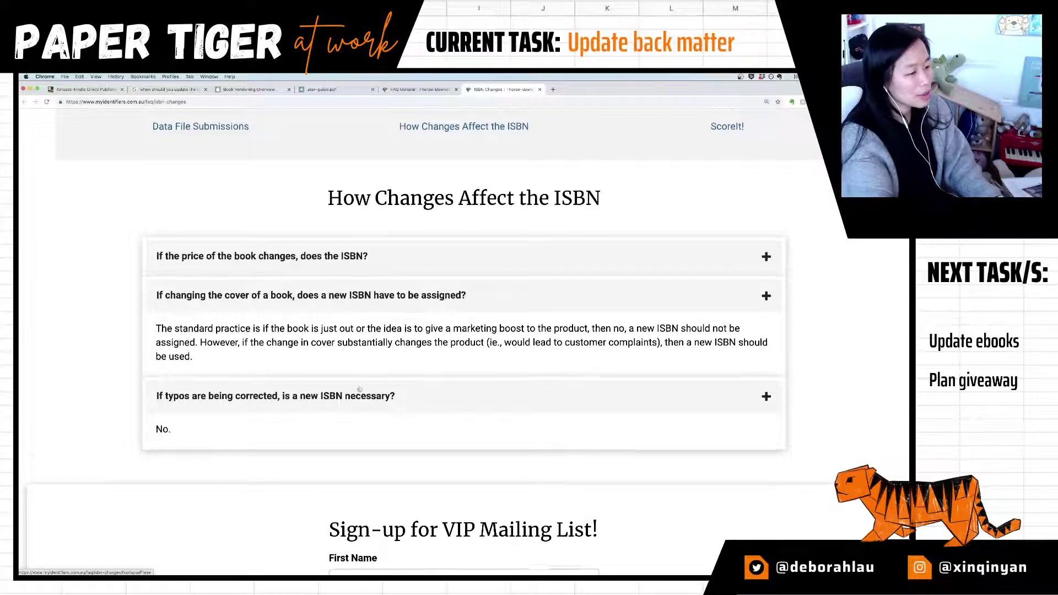
pyautogui.scroll(-10, 360, 389)
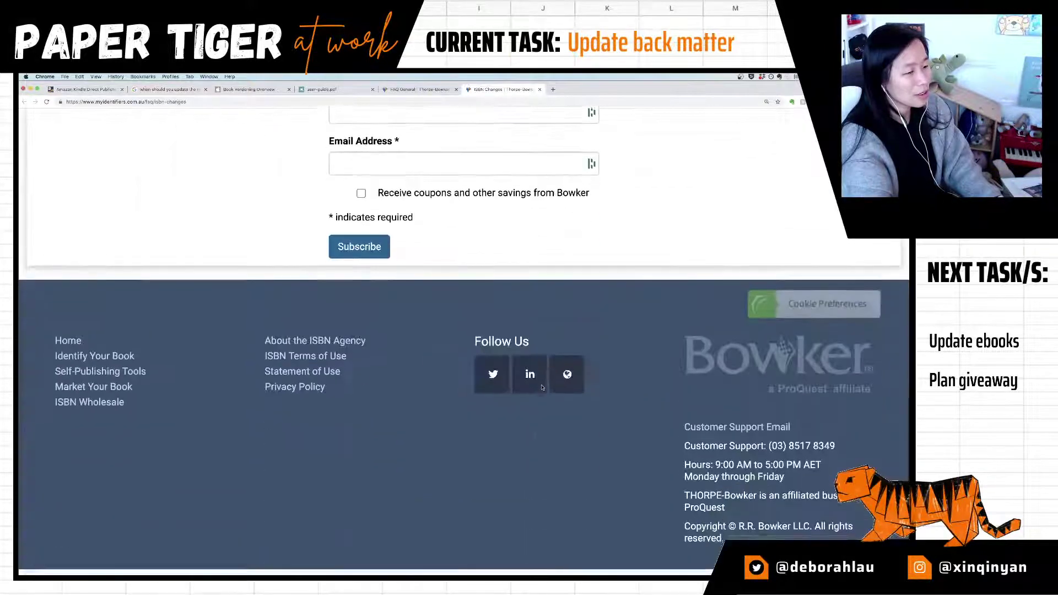
pyautogui.scroll(15, 542, 388)
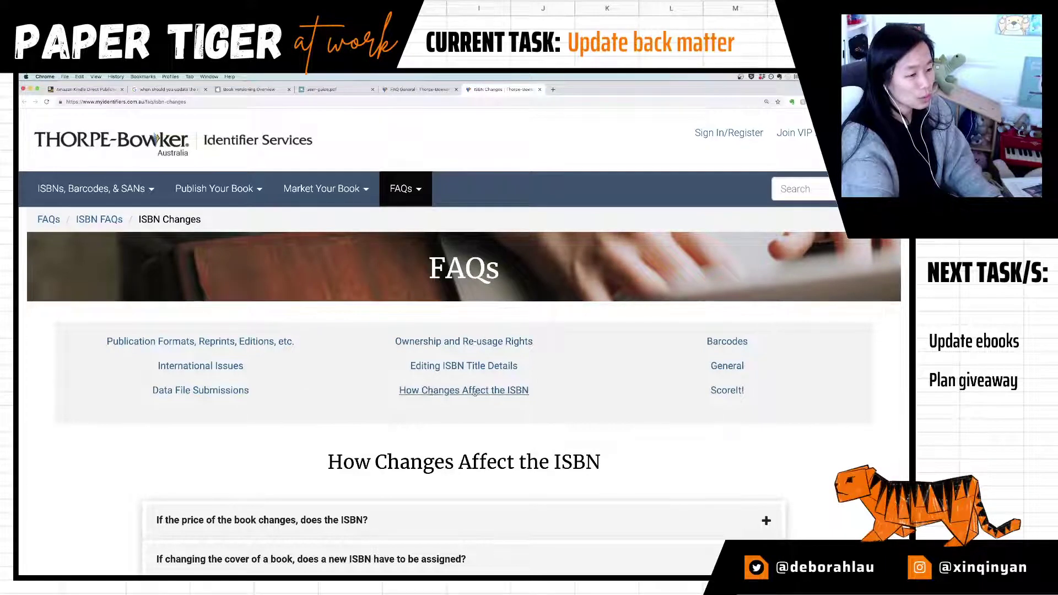
# Step: Open the Publication Formats, Reprints, Editions FAQ and read the answer on the difference between a reprint and a new edition
pyautogui.click(231, 343)
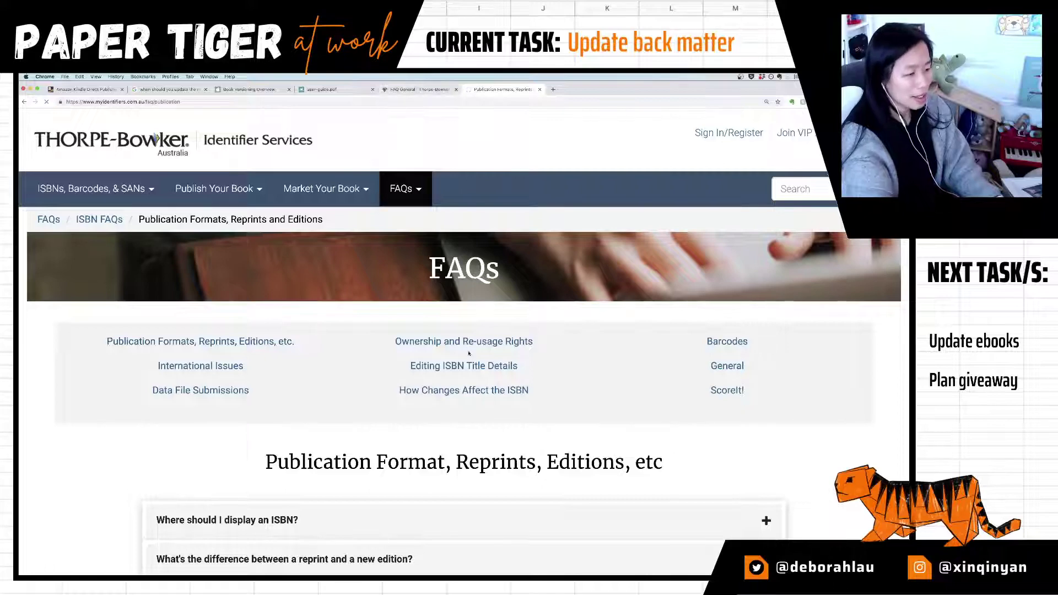
pyautogui.scroll(-5, 470, 354)
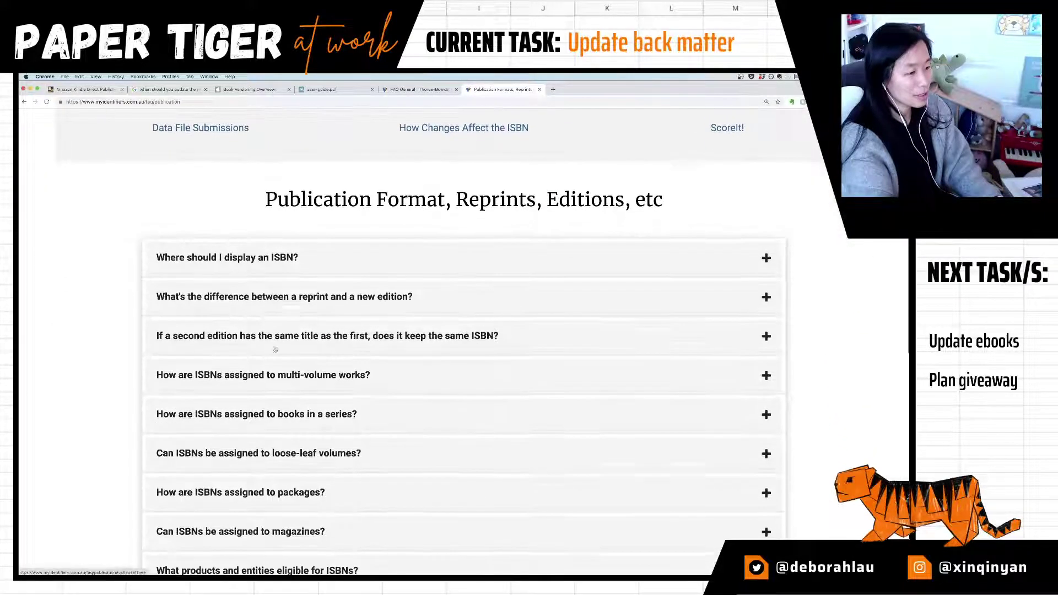
pyautogui.click(351, 312)
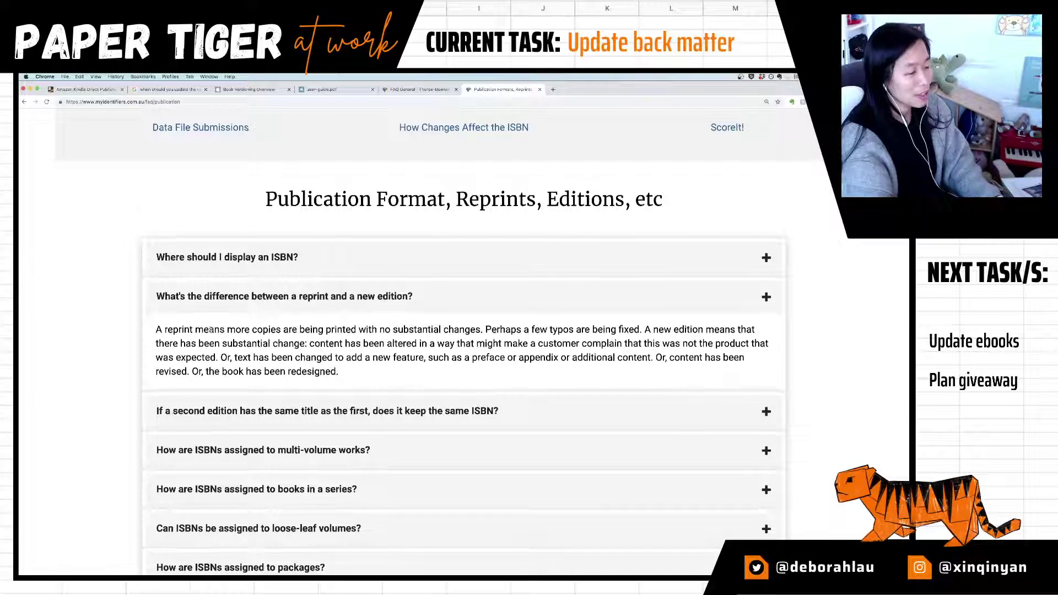
pyautogui.scroll(-1, 264, 320)
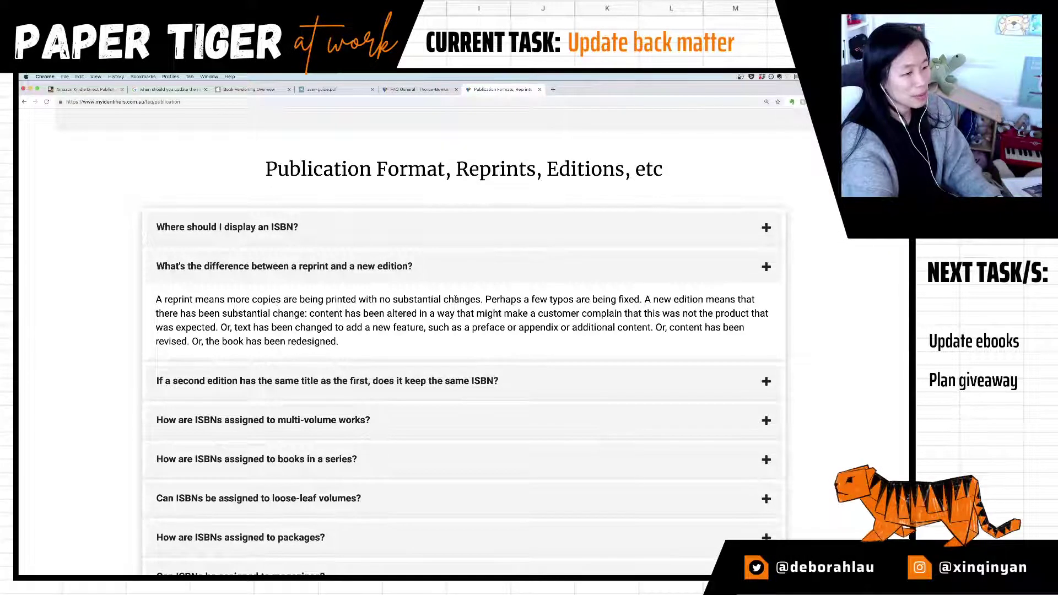
pyautogui.moveTo(612, 303); pyautogui.dragTo(761, 304)
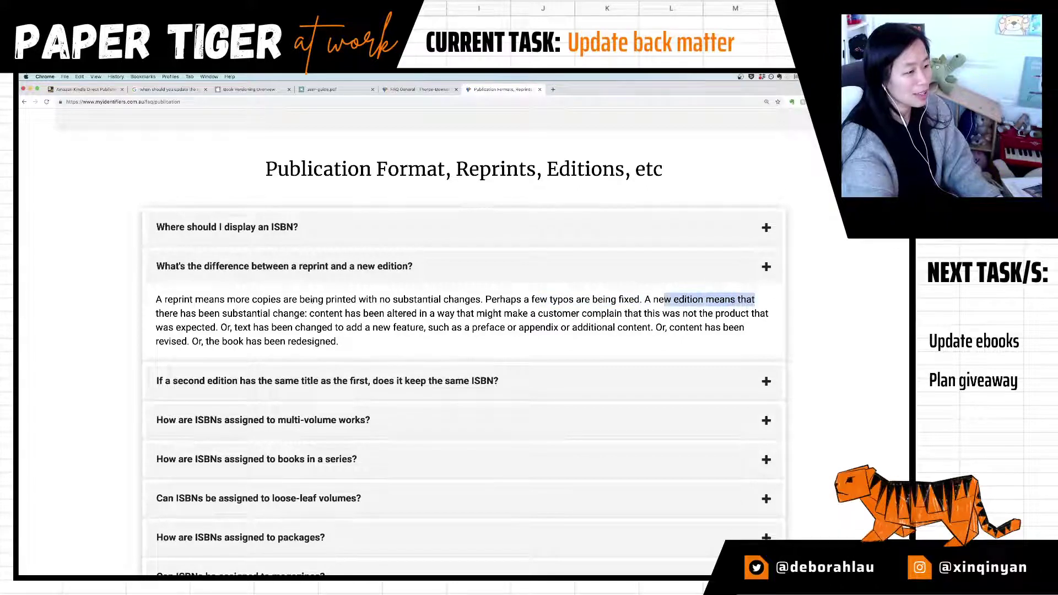
pyautogui.moveTo(238, 313); pyautogui.dragTo(468, 314)
pyautogui.moveTo(557, 313); pyautogui.dragTo(758, 313)
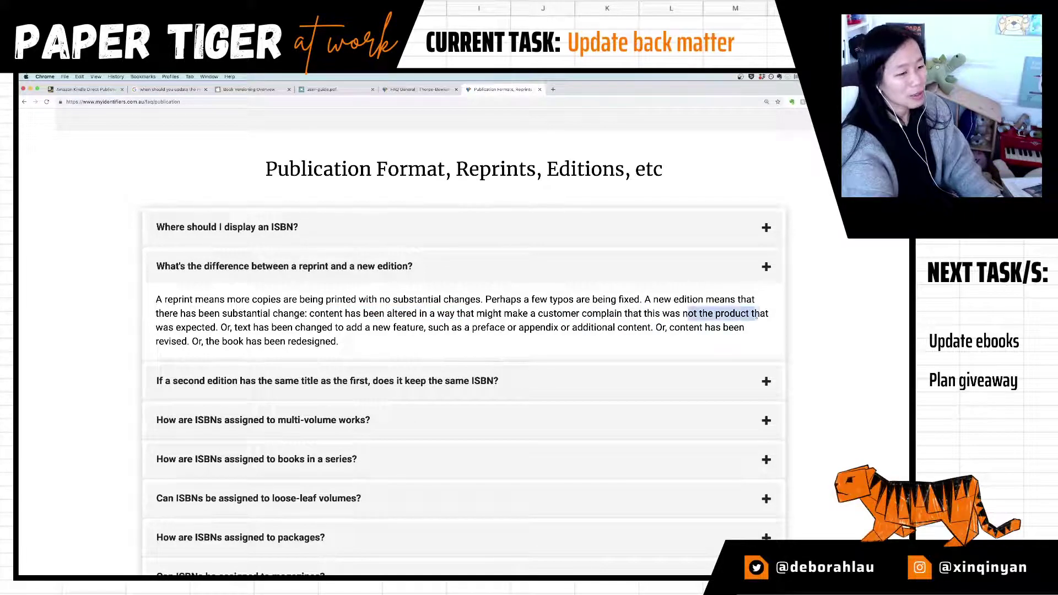
pyautogui.click(304, 314)
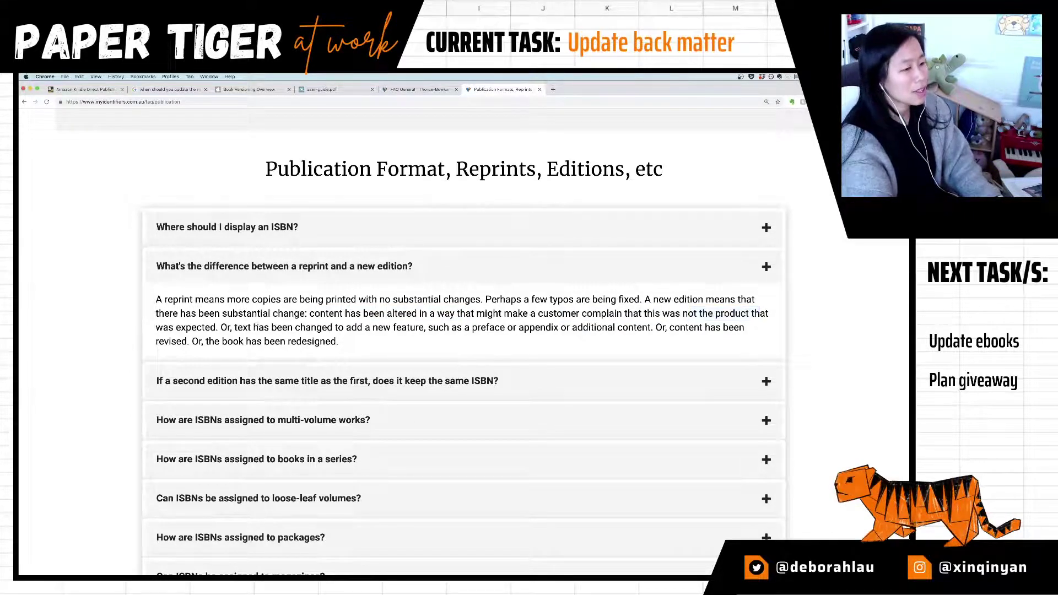
pyautogui.moveTo(235, 328); pyautogui.dragTo(339, 341)
pyautogui.click(462, 314)
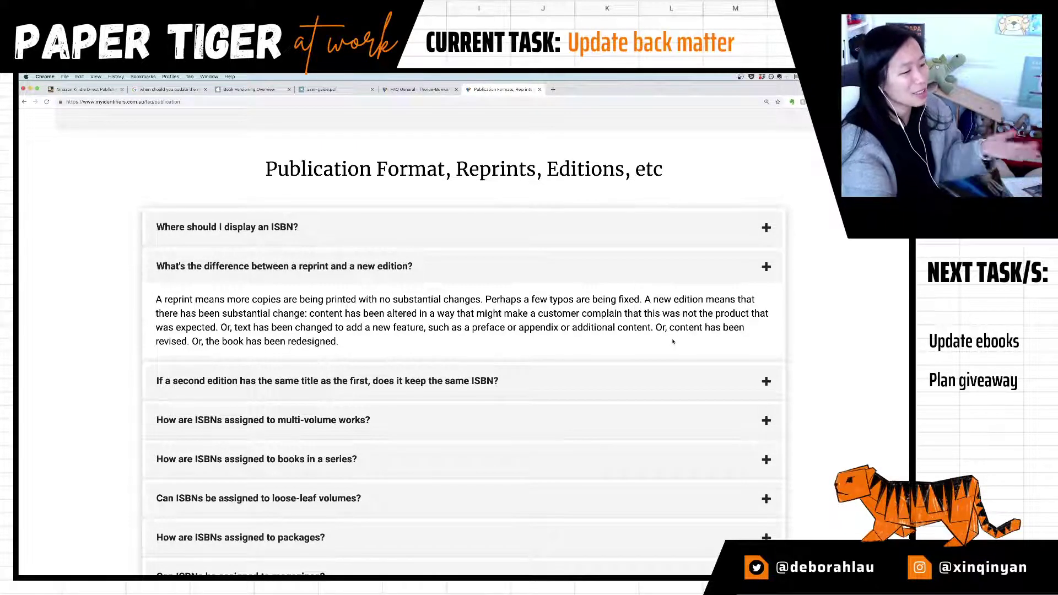
# Step: Read the answer on whether a second edition with the same title keeps the same ISBN
pyautogui.click(351, 381)
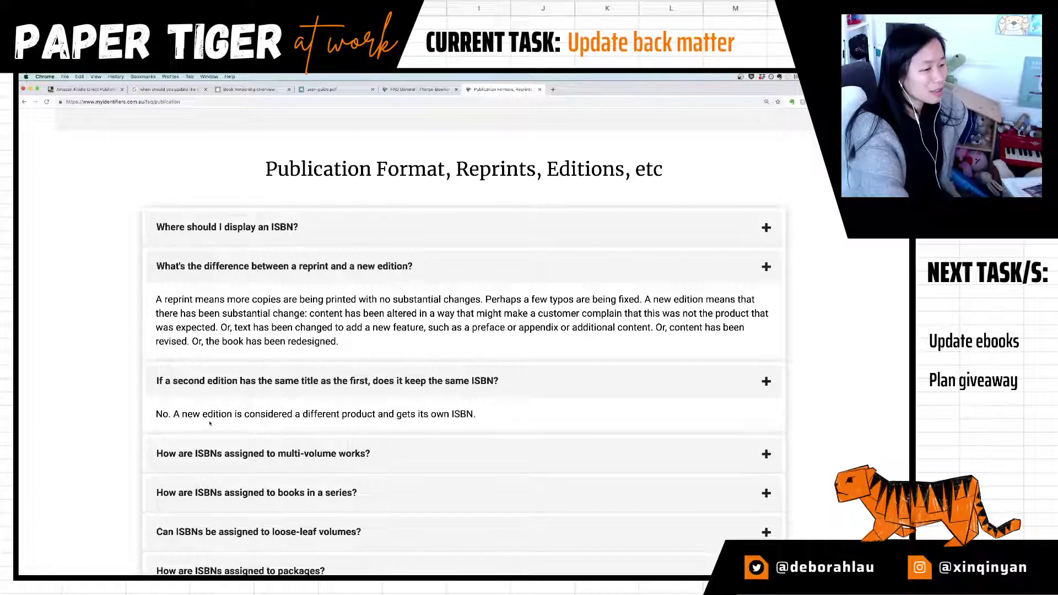
pyautogui.moveTo(193, 414); pyautogui.dragTo(411, 418)
pyautogui.click(487, 415)
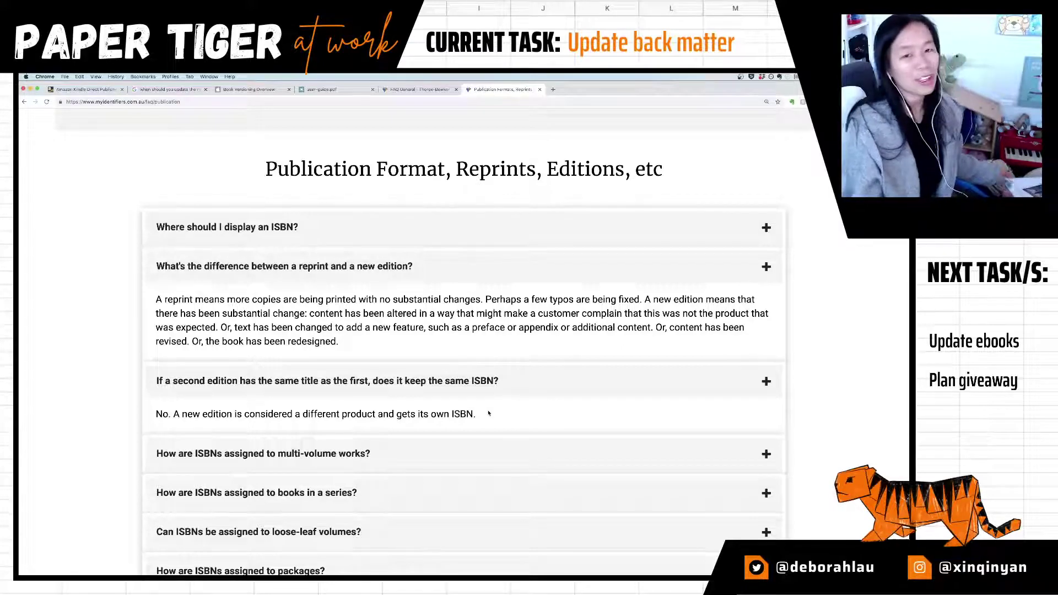
# Step: Review the Thorpe-Bowker FAQ answers on reprints versus new editions and look through the General FAQs list
pyautogui.scroll(-3, 391, 408)
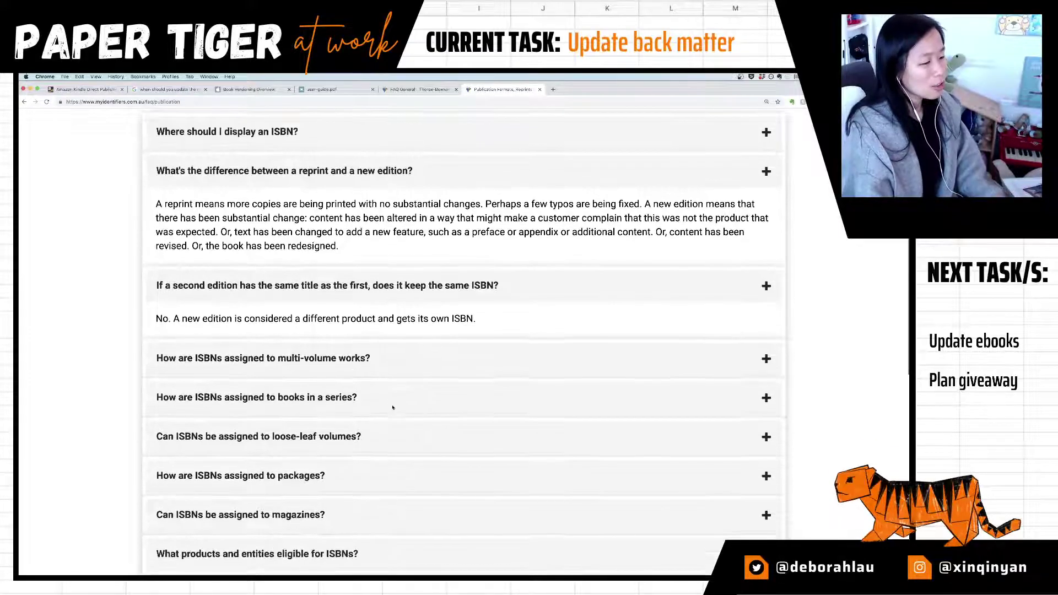
pyautogui.scroll(4, 393, 408)
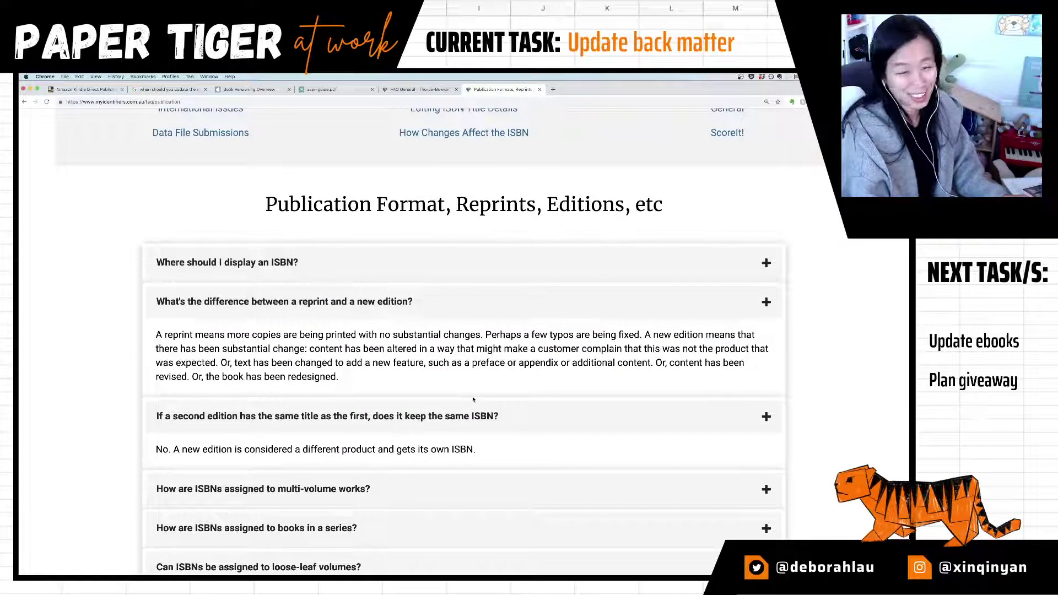
pyautogui.hotkey('ctrl', 'shift', 'Tab')
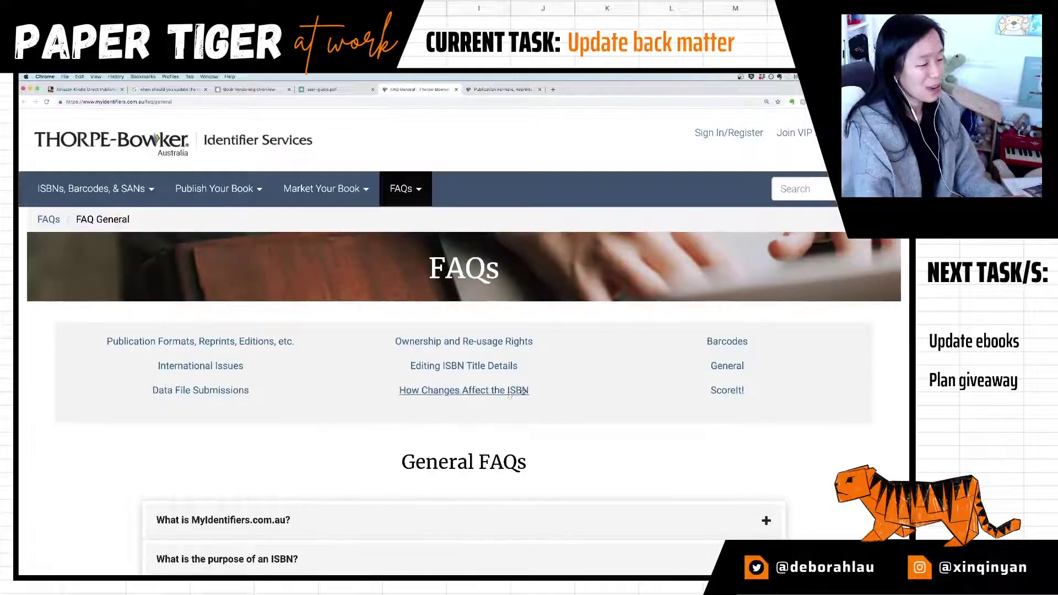
pyautogui.scroll(-3, 508, 393)
pyautogui.scroll(-1, 508, 394)
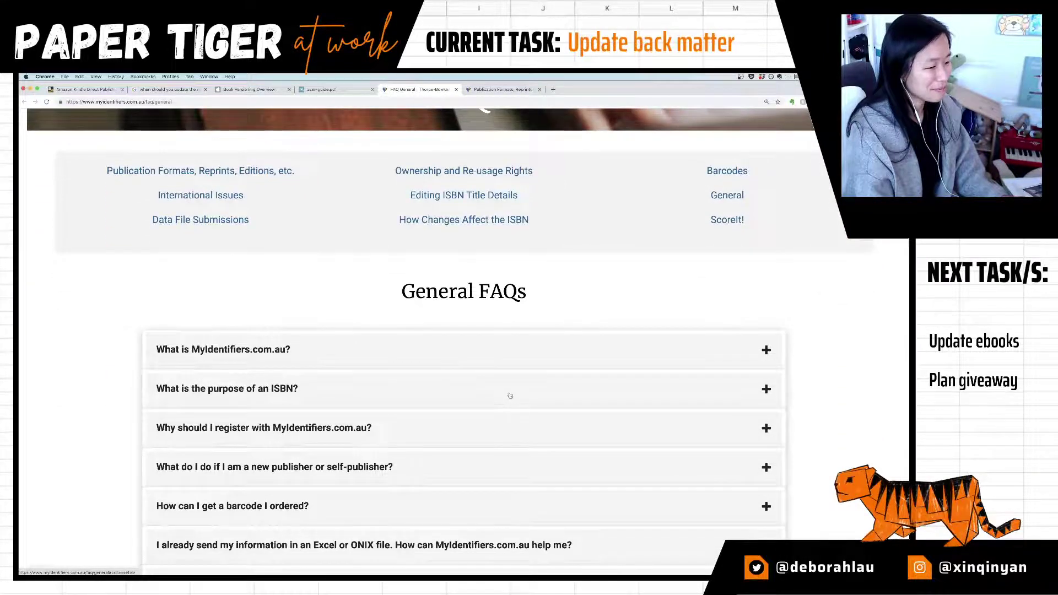
pyautogui.scroll(-6, 510, 396)
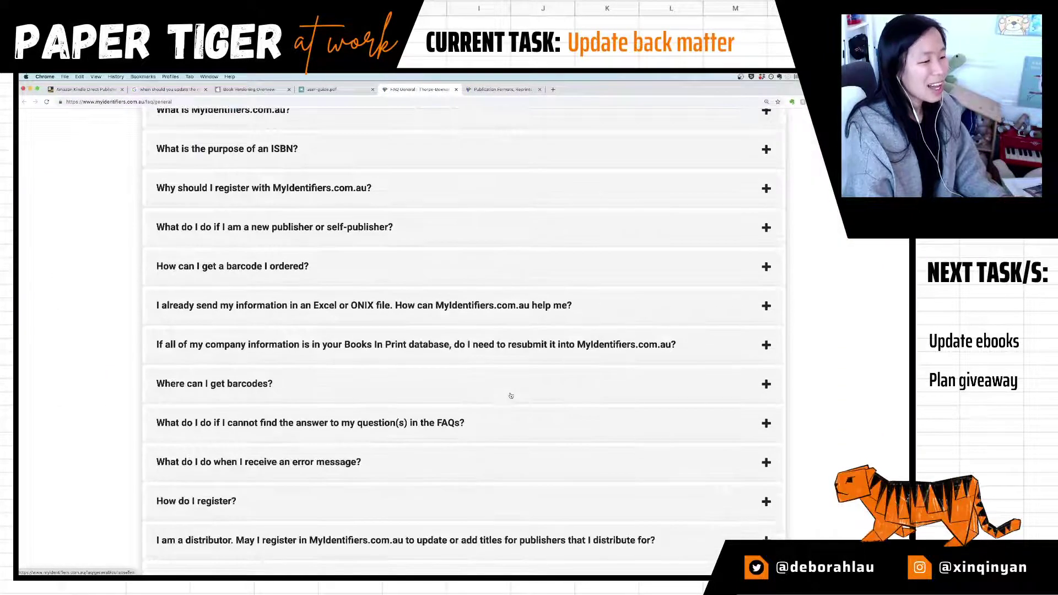
pyautogui.scroll(-5, 511, 396)
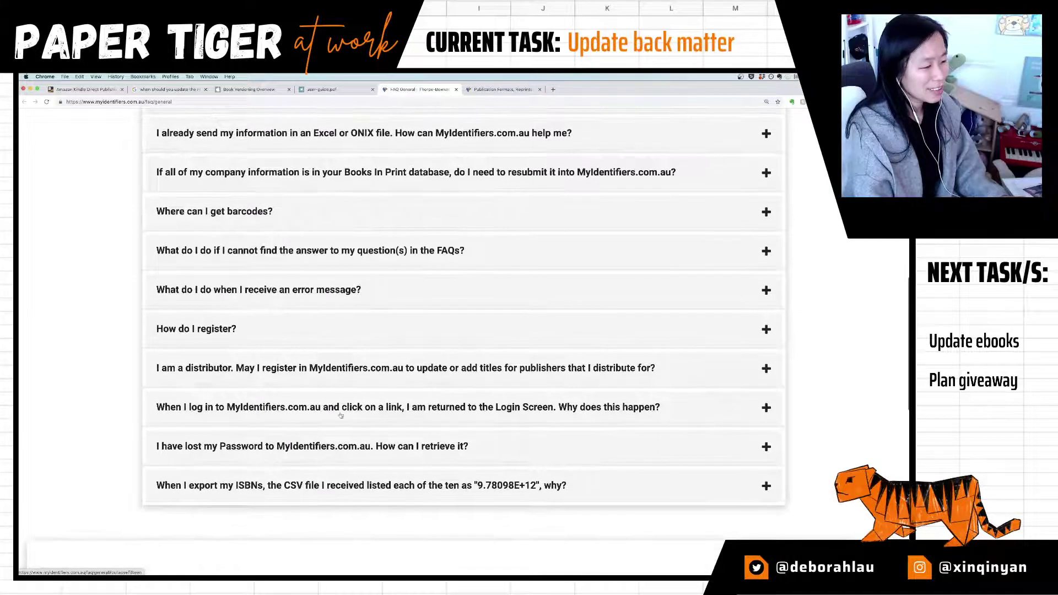
# Step: Bring up the Apple Book Versioning Overview page and enlarge its text for reading
pyautogui.hotkey('ctrl', 'shift', 'Tab')
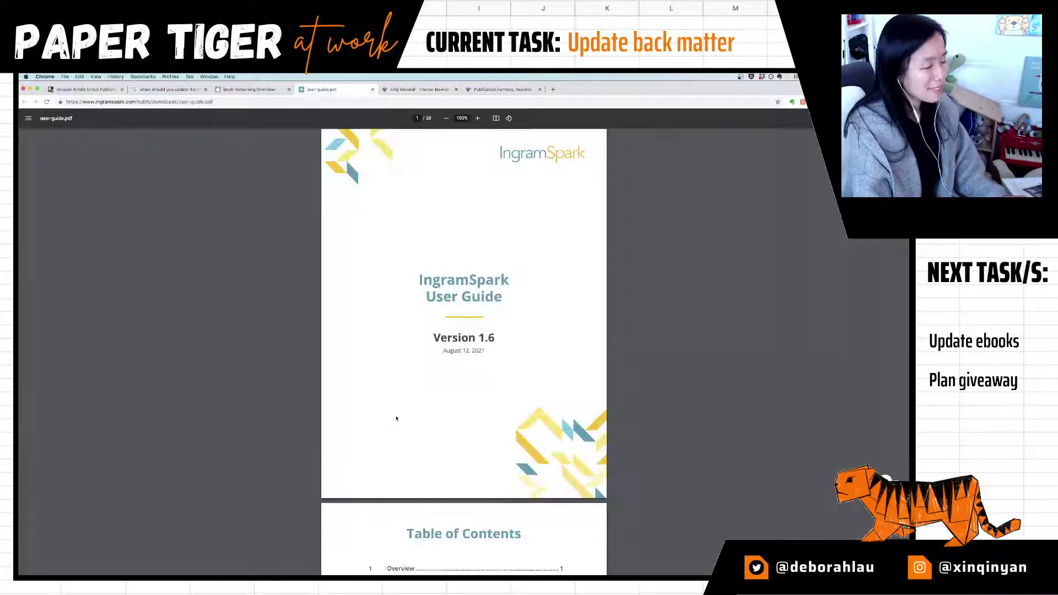
pyautogui.hotkey('ctrl', 'shift', 'Tab')
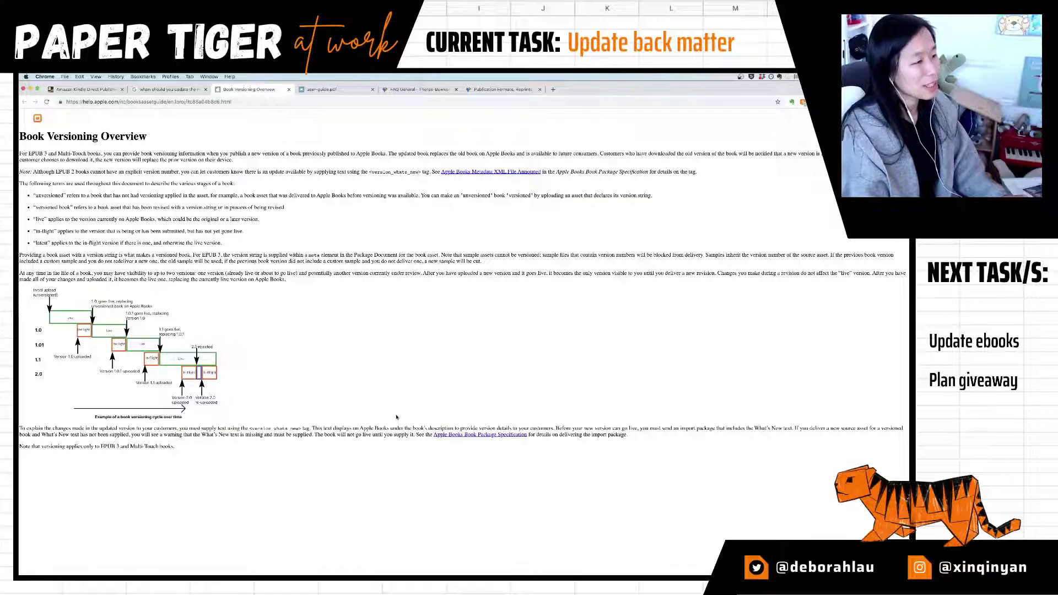
pyautogui.press('super+equal')
pyautogui.press('super+equal')
pyautogui.press('super+equal')
pyautogui.press('super+equal')
pyautogui.press('super+equal')
pyautogui.press('super+equal')
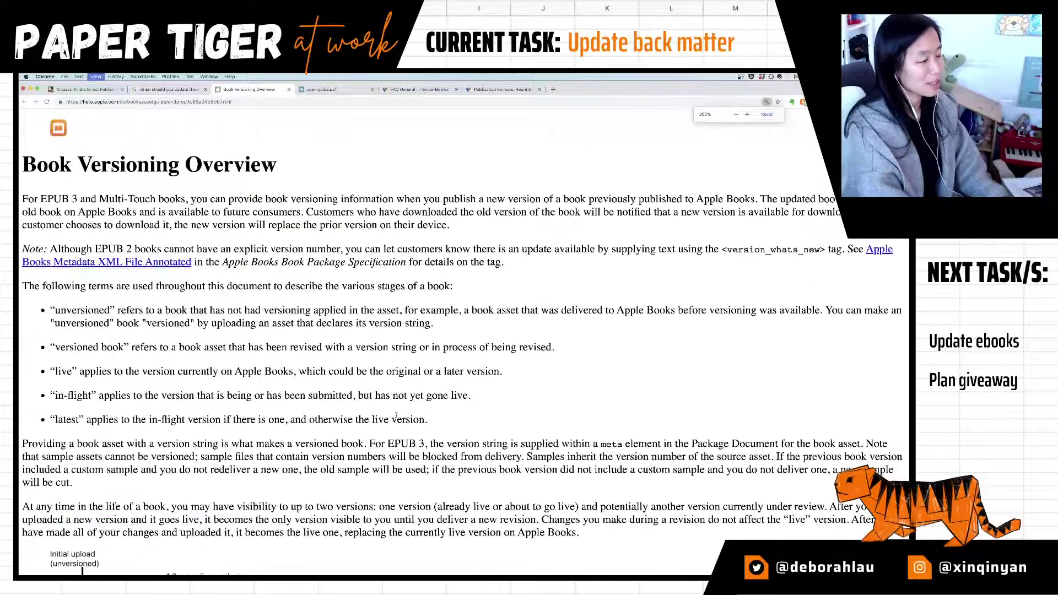
# Step: Examine the Book Versioning Overview's rules on versioned books, the versioning cycle diagram and the What's New text requirement
pyautogui.scroll(-3, 430, 408)
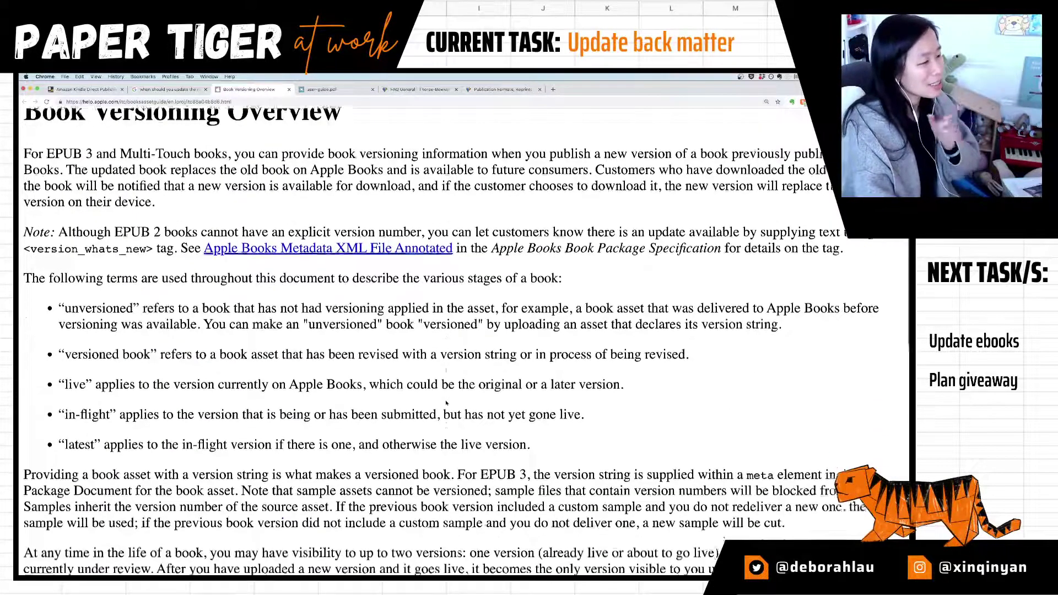
pyautogui.scroll(-3, 446, 403)
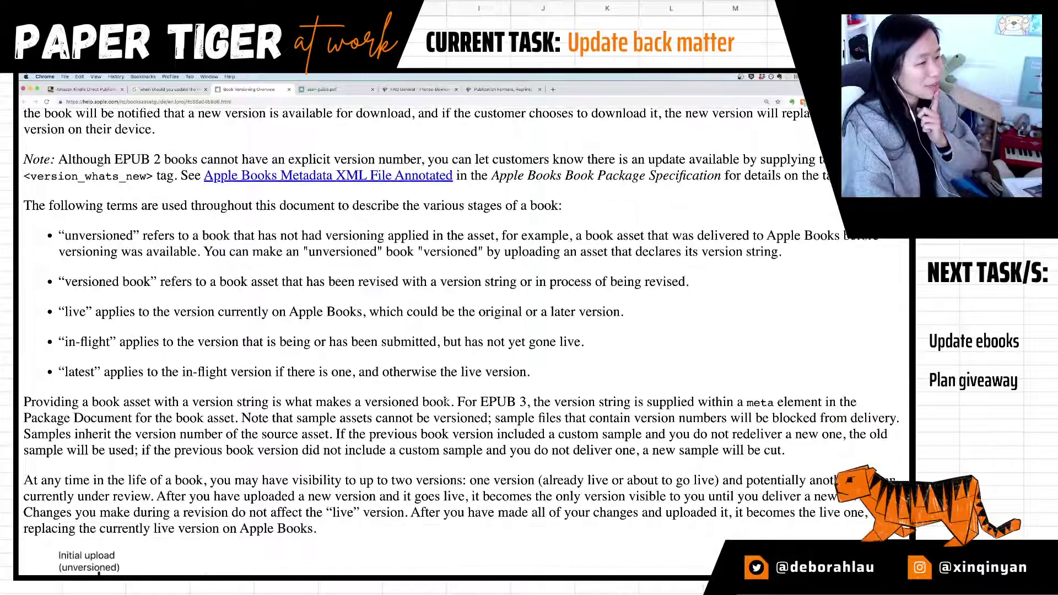
pyautogui.scroll(2, 315, 295)
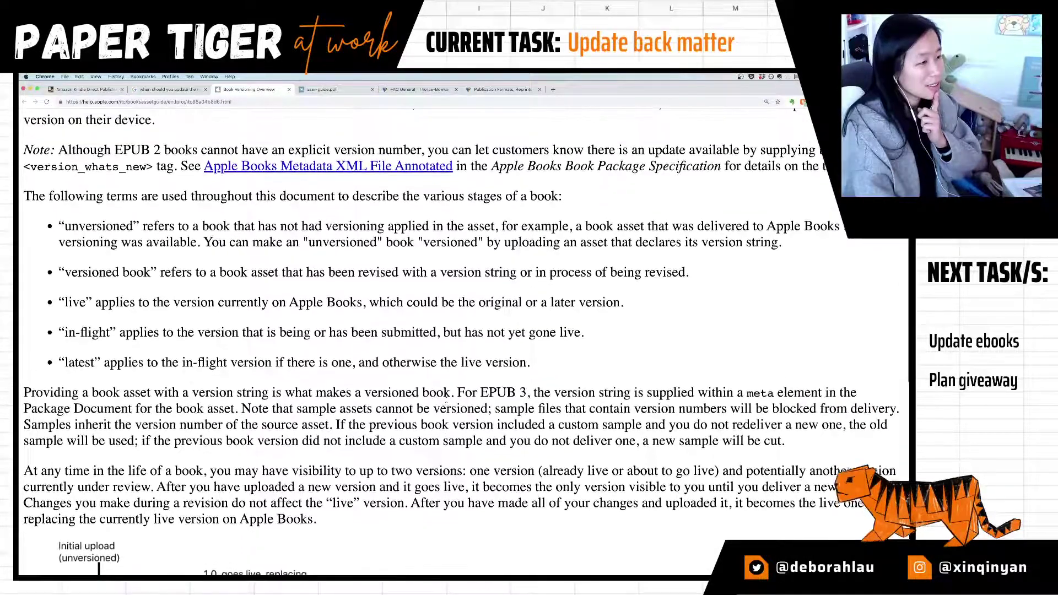
pyautogui.scroll(2, 315, 295)
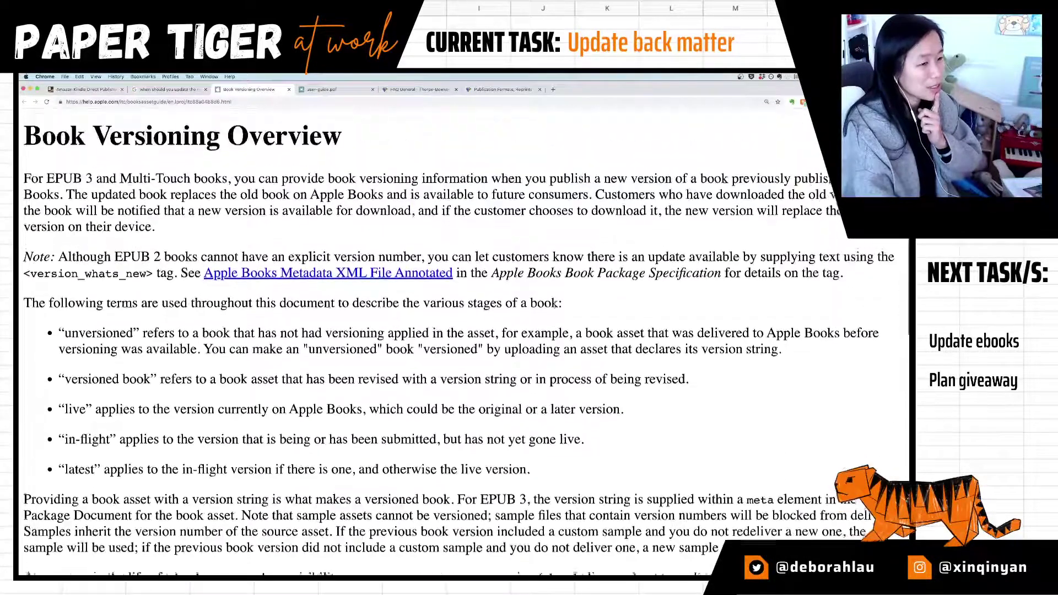
pyautogui.scroll(-3, 555, 303)
pyautogui.scroll(-3, 554, 302)
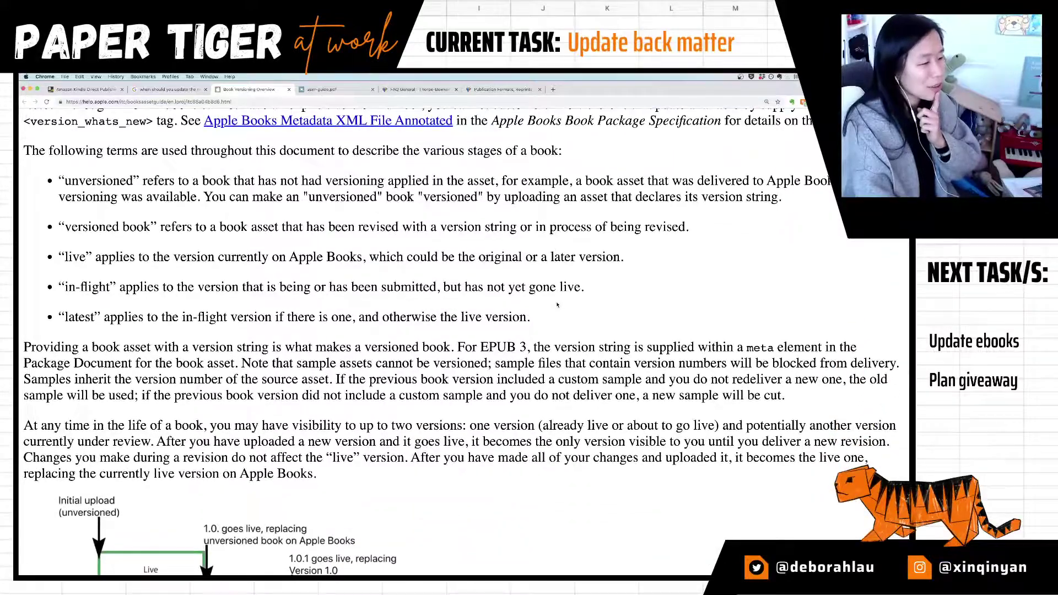
pyautogui.scroll(-2, 564, 305)
pyautogui.scroll(-3, 564, 305)
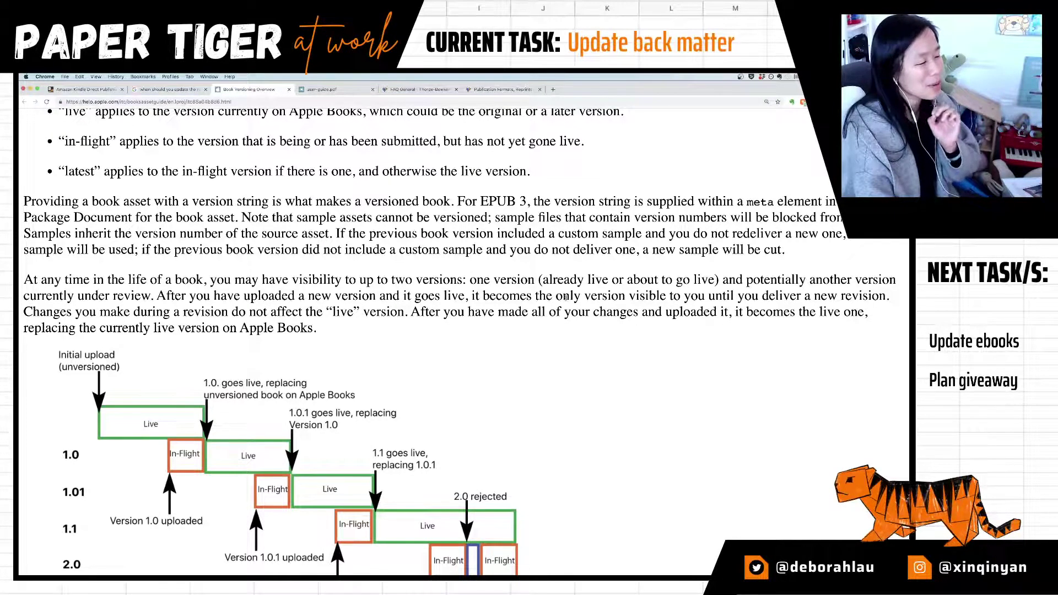
pyautogui.scroll(-2, 565, 298)
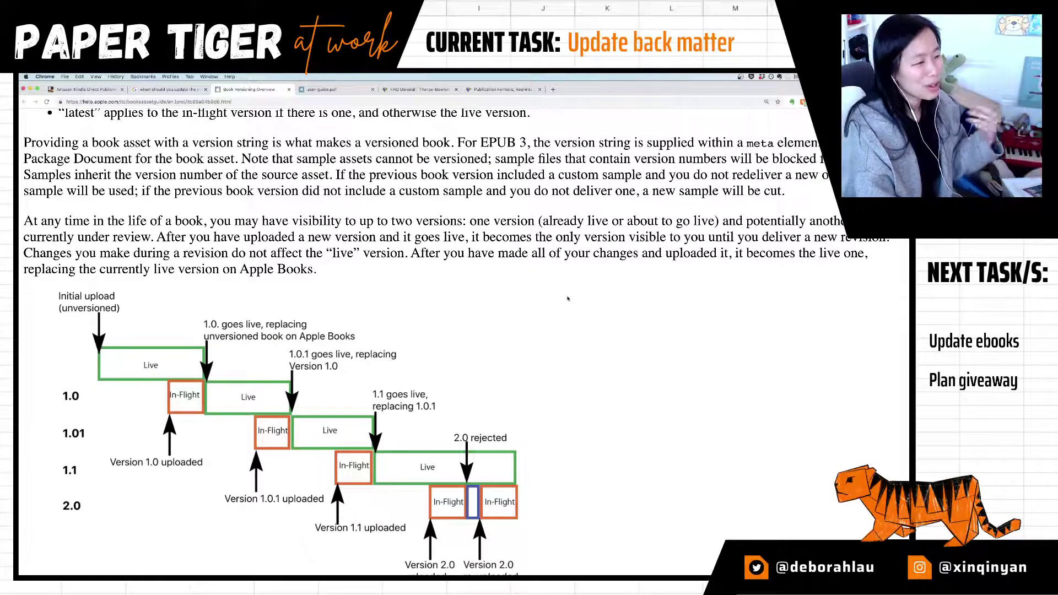
pyautogui.scroll(-2, 570, 301)
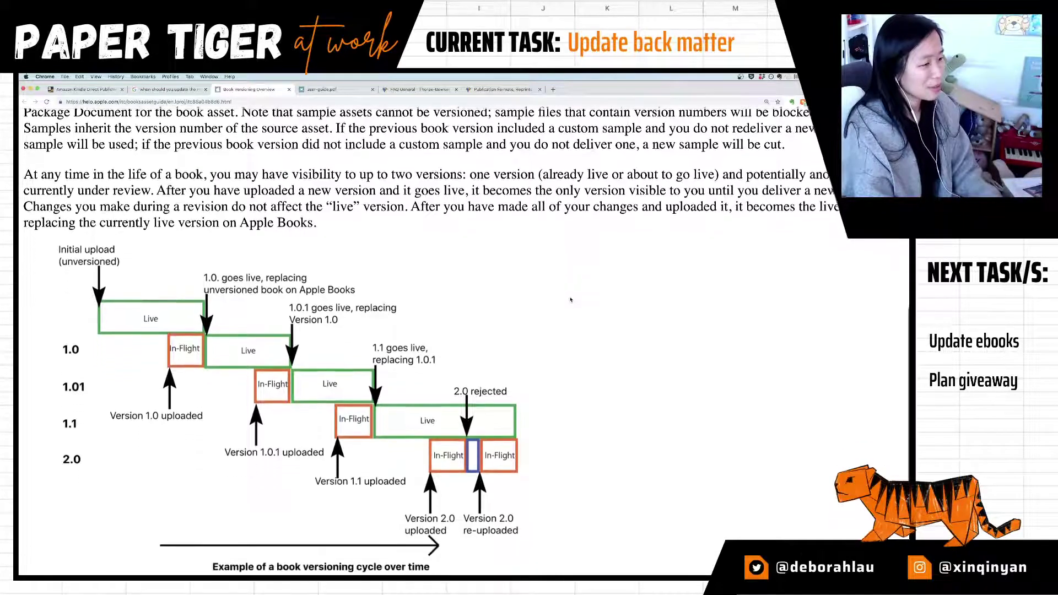
pyautogui.scroll(-5, 234, 248)
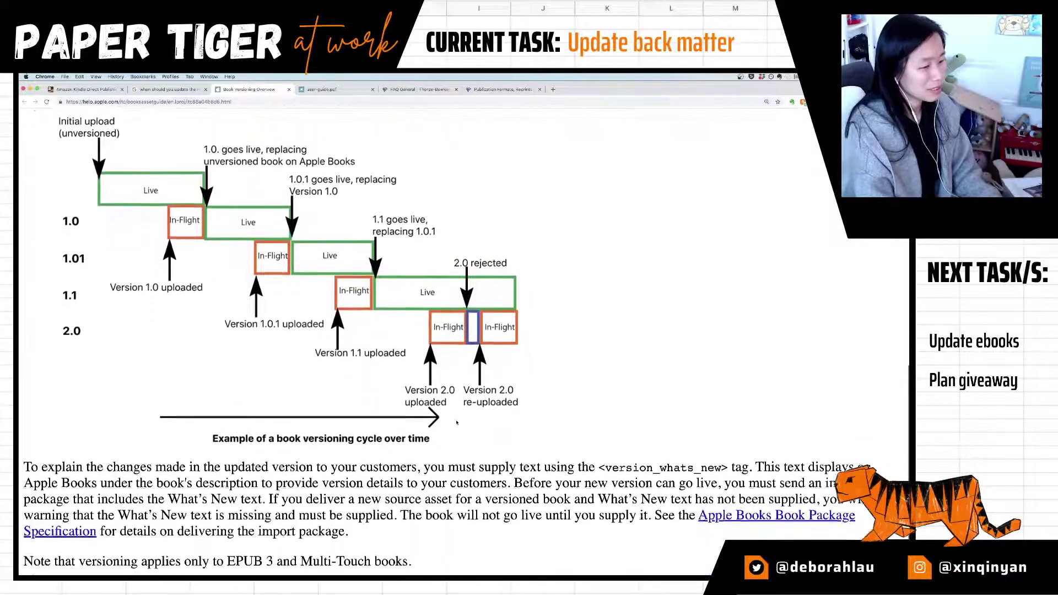
pyautogui.scroll(10, 676, 448)
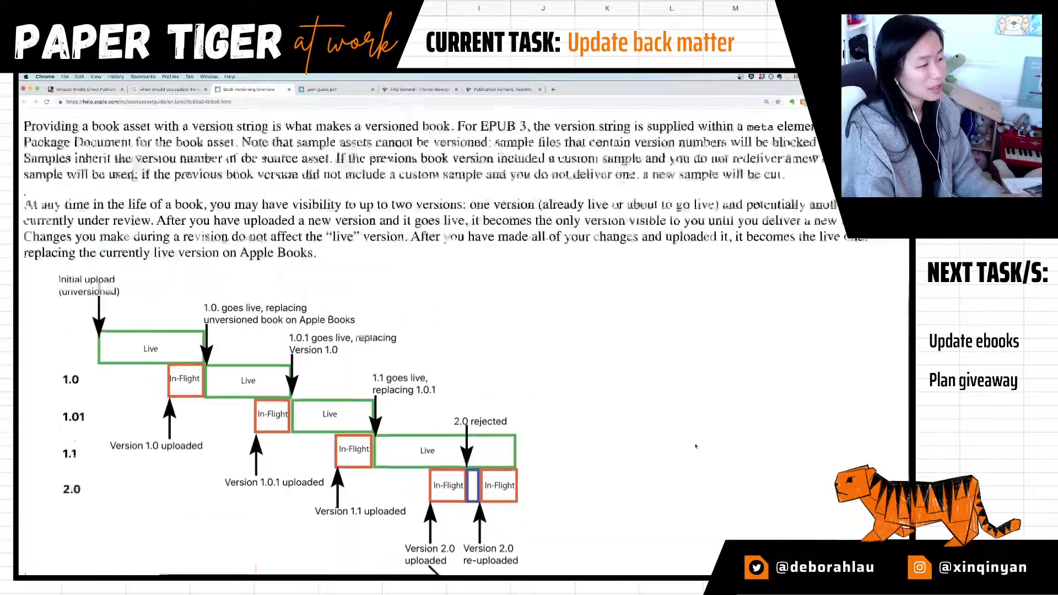
# Step: Switch to Scribus and place the text cursor before the website address in the copyright notice
pyautogui.hotkey('ctrl', 'shift', 'Tab')
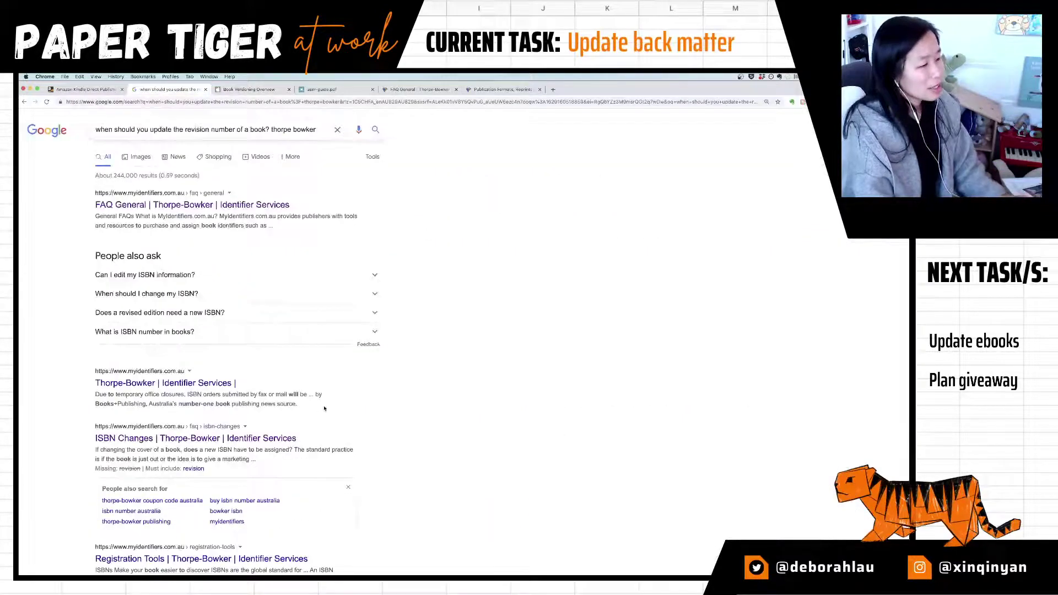
pyautogui.press('super+Tab')
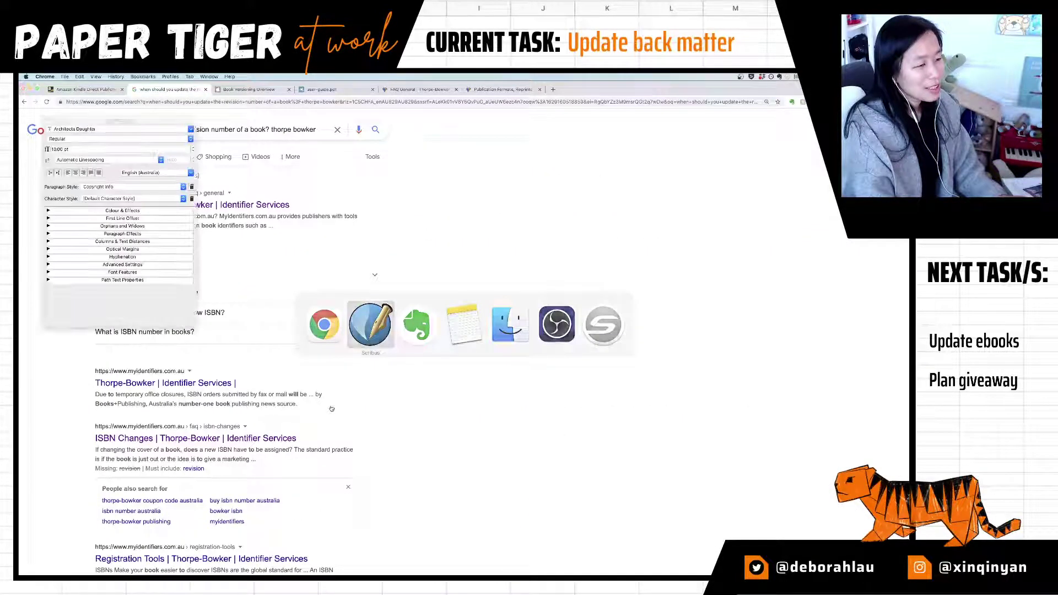
pyautogui.click(652, 510)
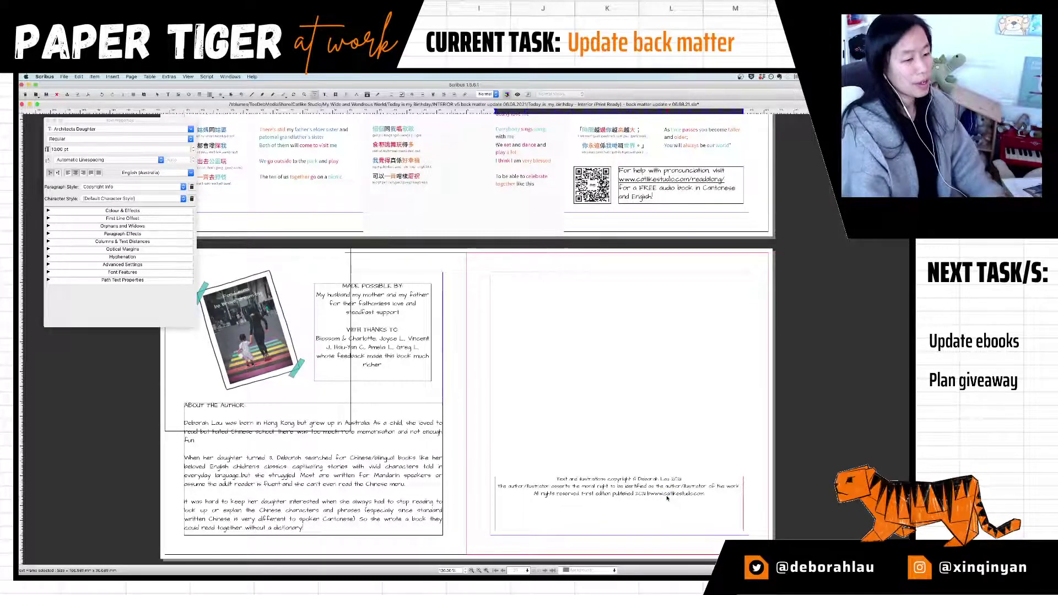
pyautogui.press('super+Tab')
pyautogui.press('super+Tab')
pyautogui.press('super+shift+Tab')
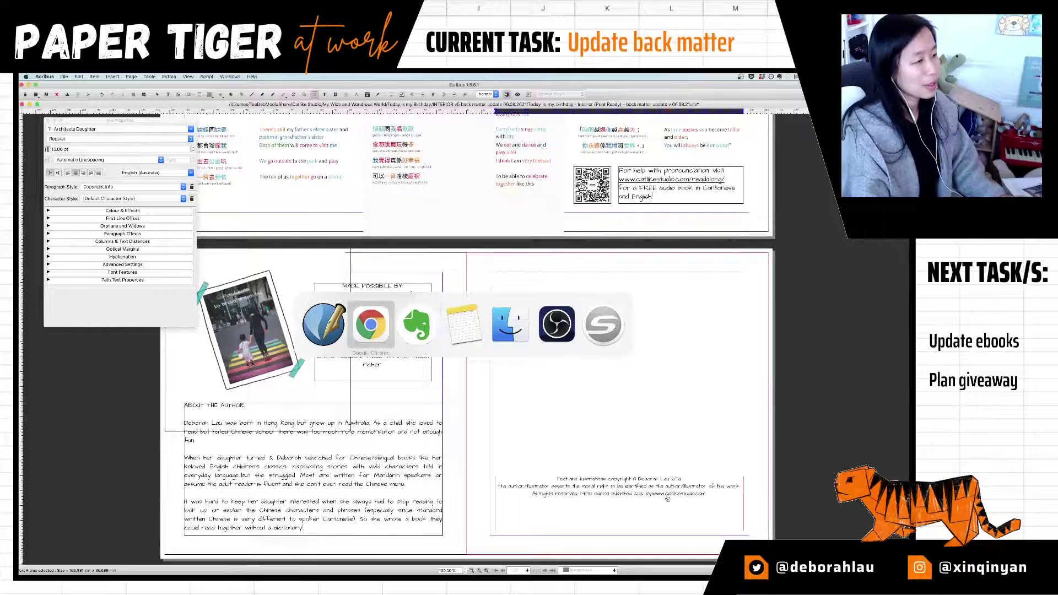
pyautogui.press('Escape')
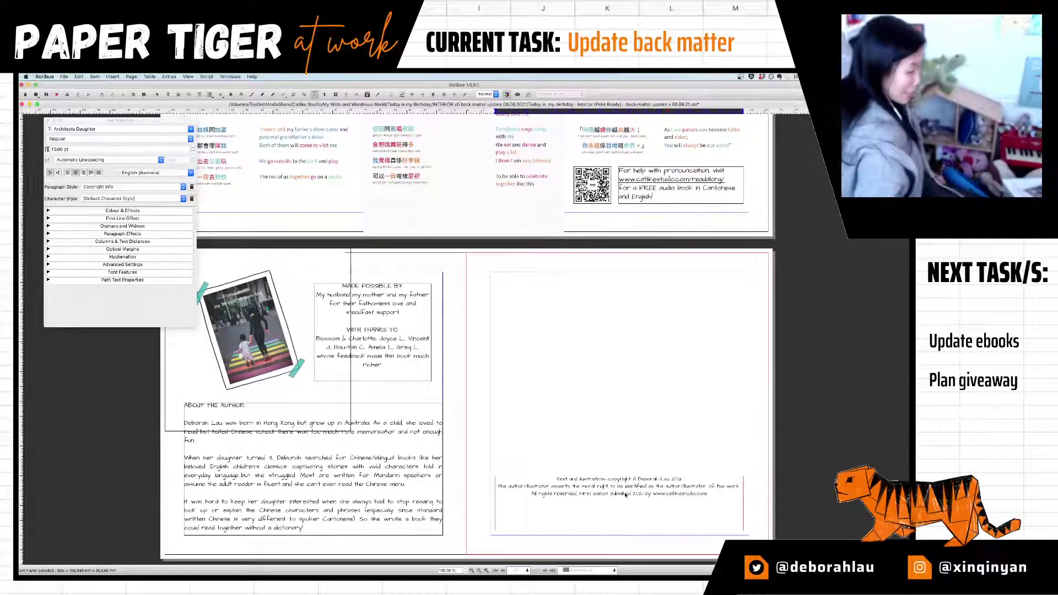
pyautogui.write('©')
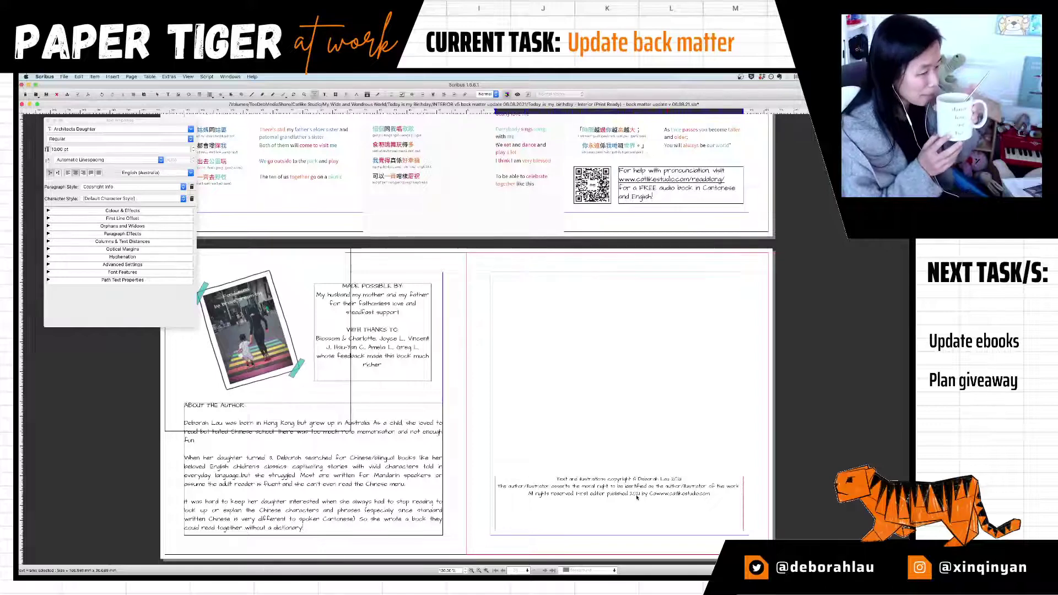
pyautogui.write(' l')
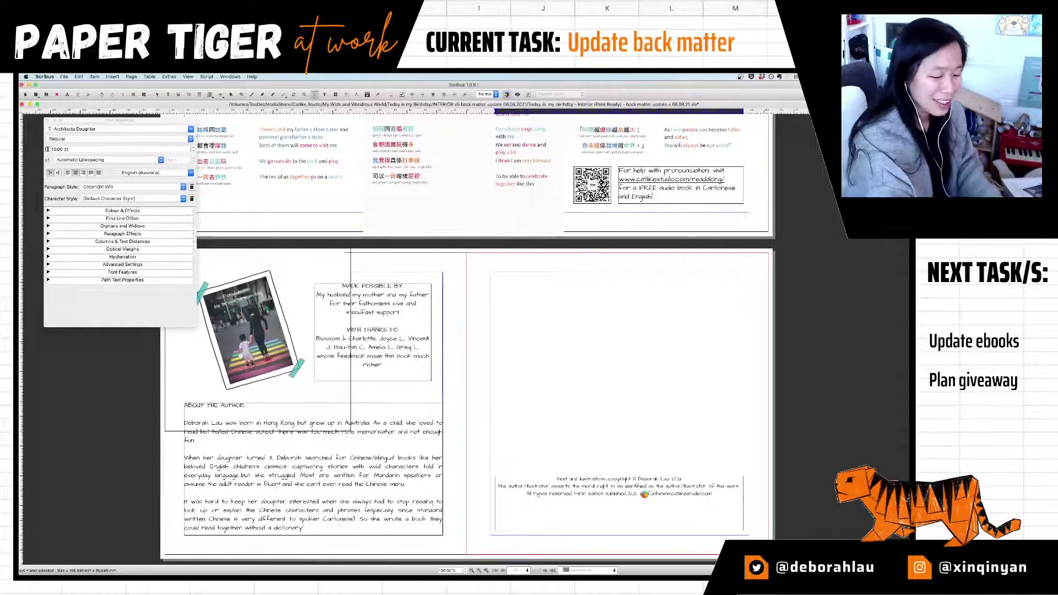
pyautogui.write('y')
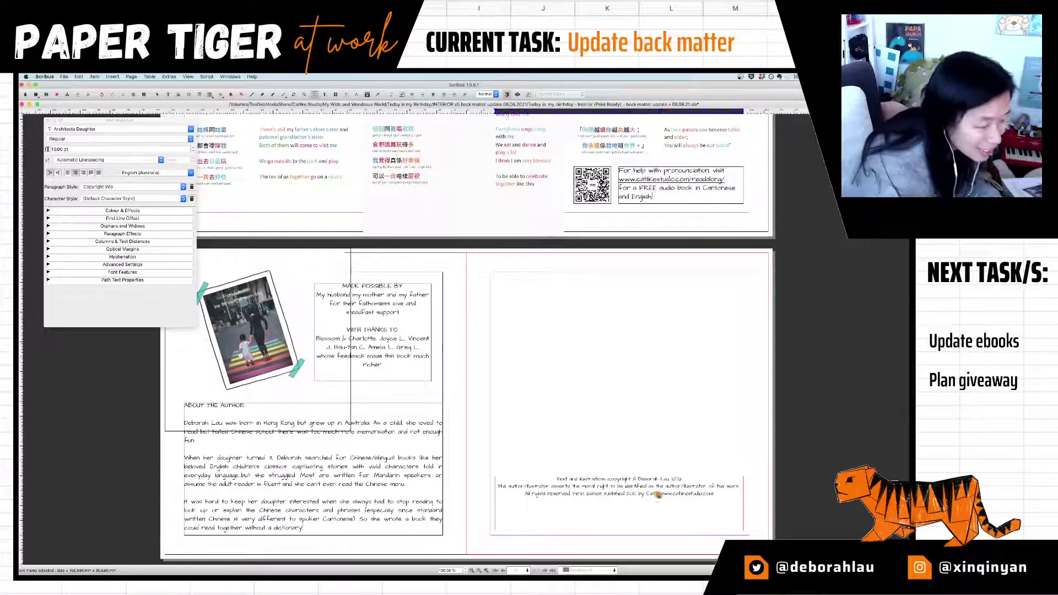
pyautogui.write('e')
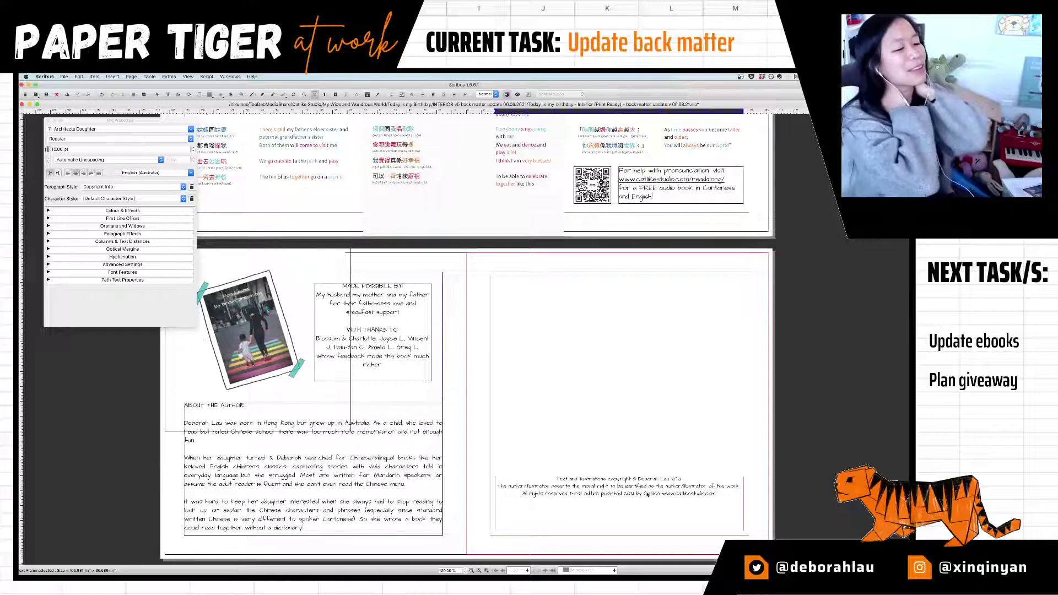
pyautogui.write('S')
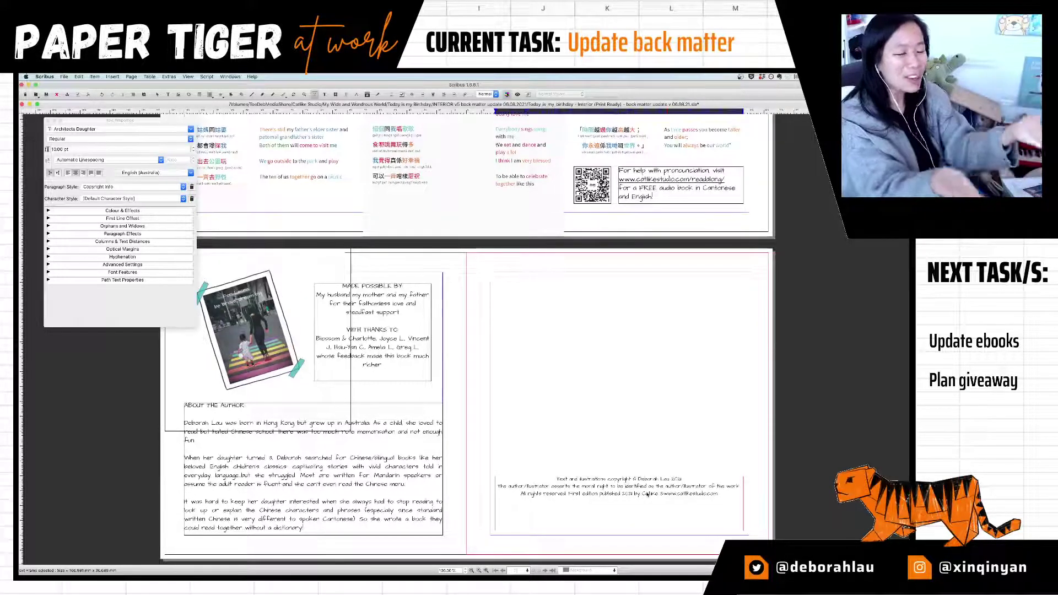
pyautogui.write('t')
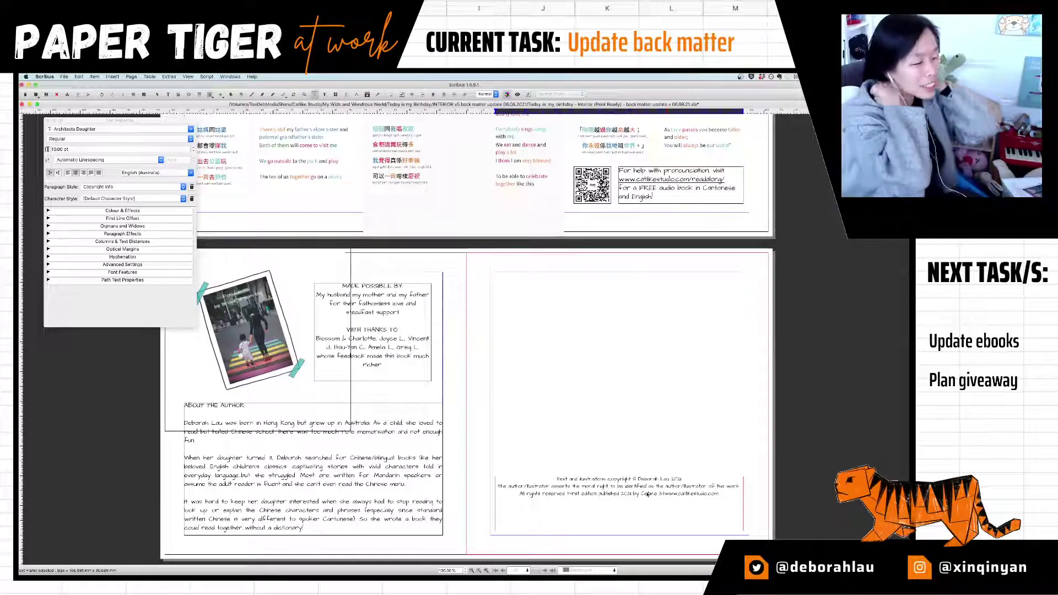
pyautogui.write('u')
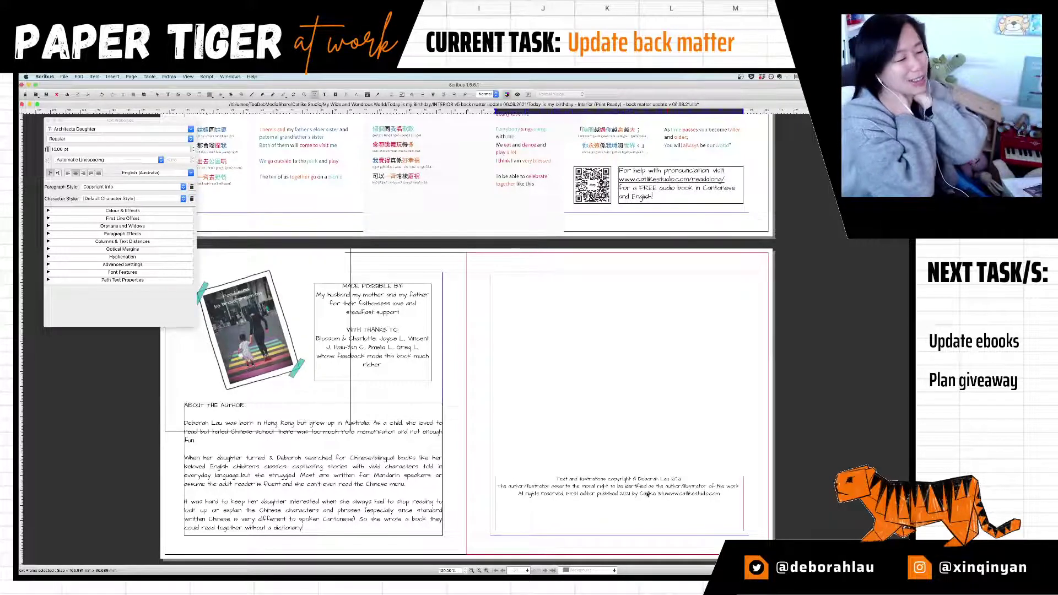
pyautogui.write('di')
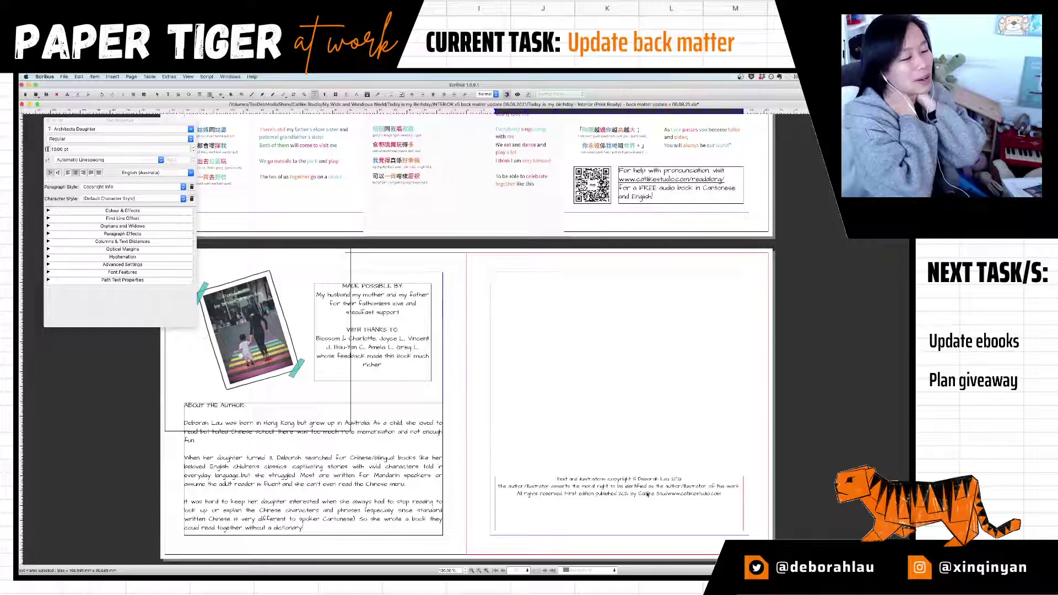
pyautogui.write('o')
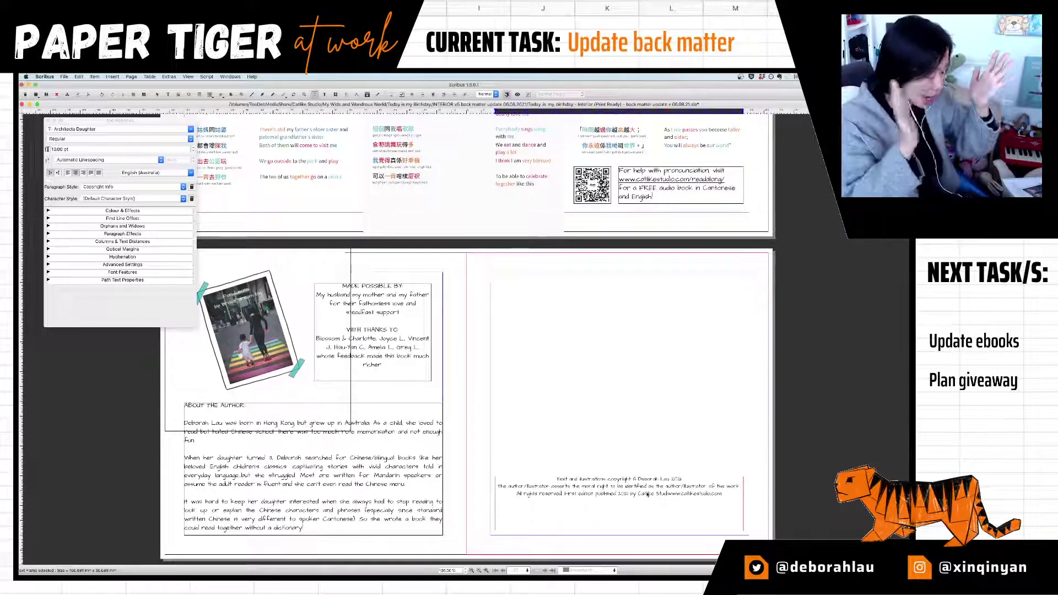
pyautogui.write('io')
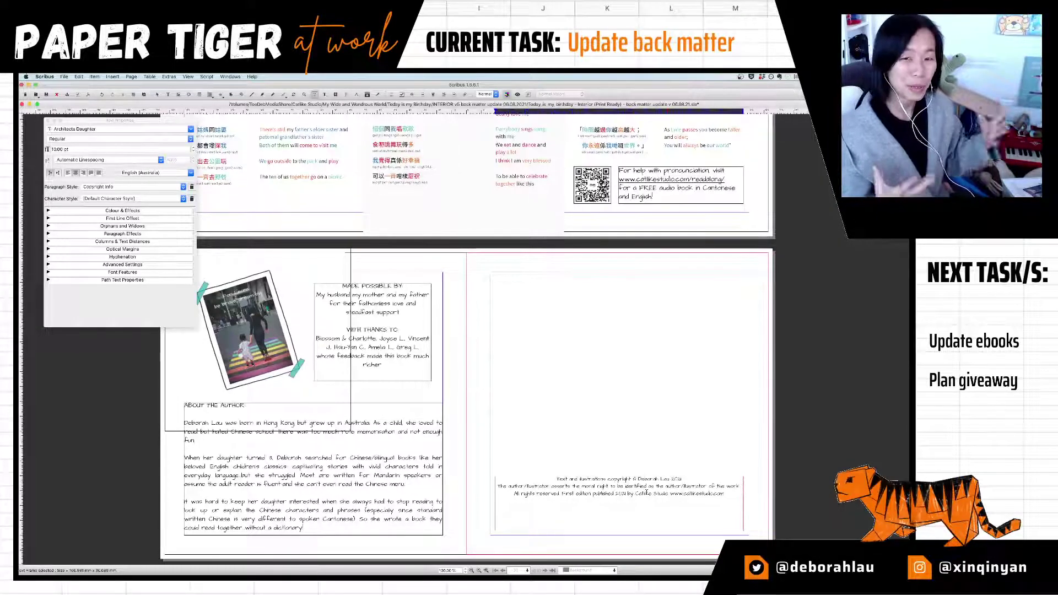
pyautogui.hscroll(-1, 647, 494)
pyautogui.scroll(1, 648, 494)
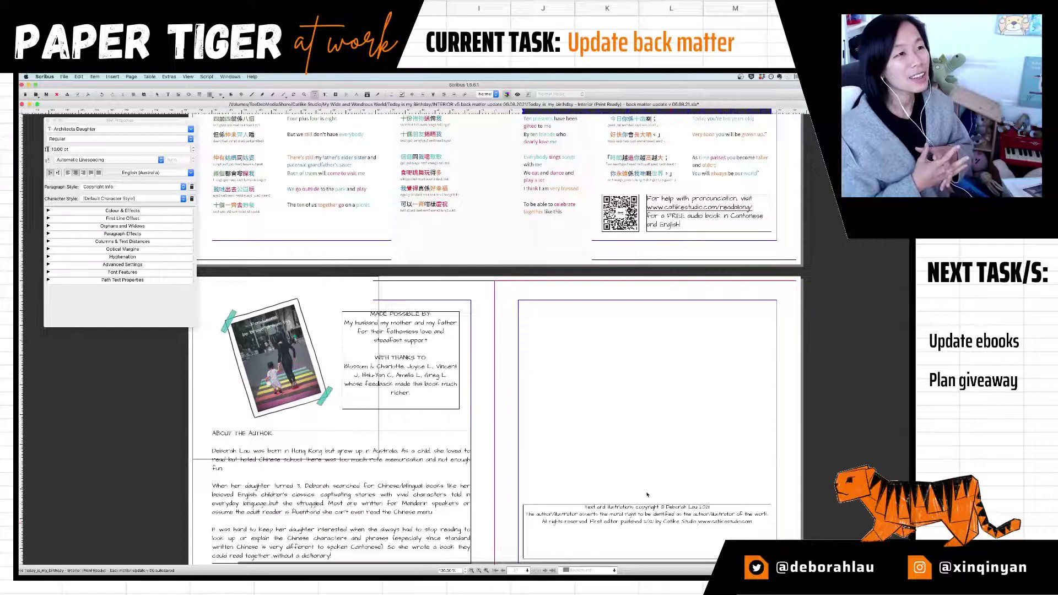
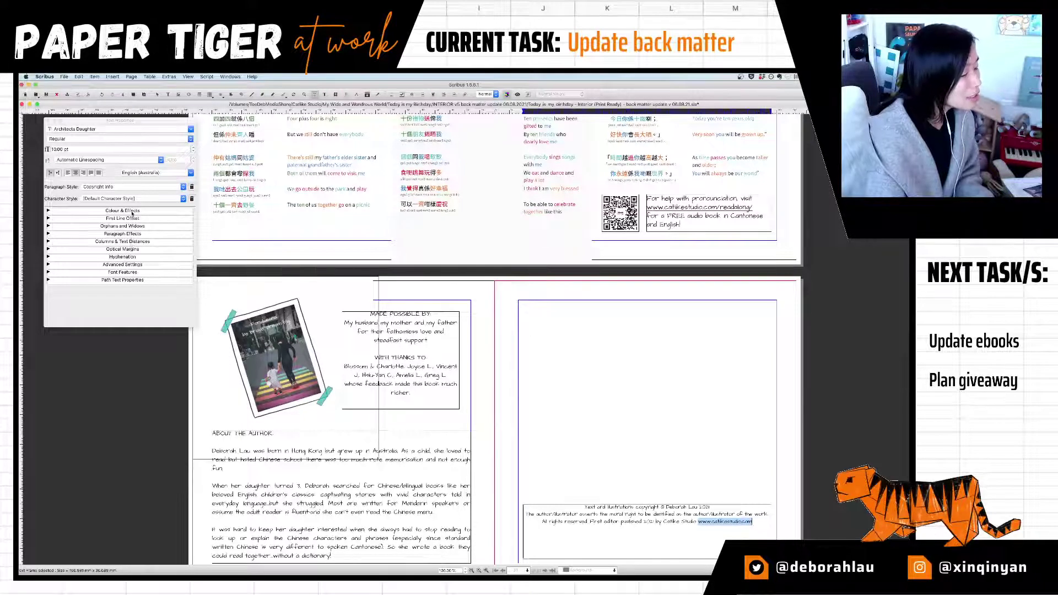
# Step: Look through the paragraph effects, advanced settings and column and text distance options for the selected website address in the copyright notice
pyautogui.click(123, 234)
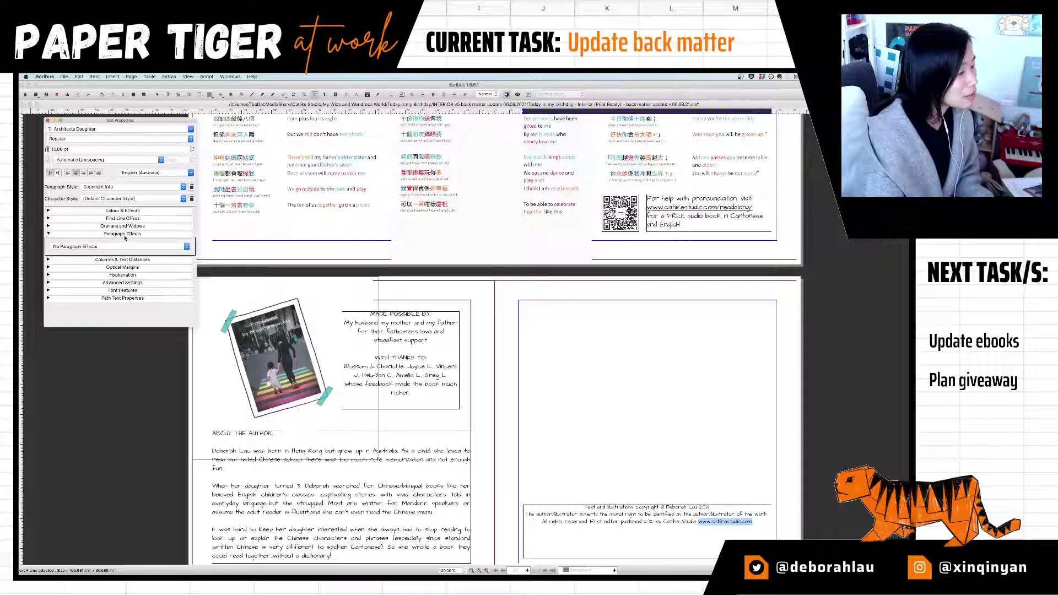
pyautogui.click(133, 283)
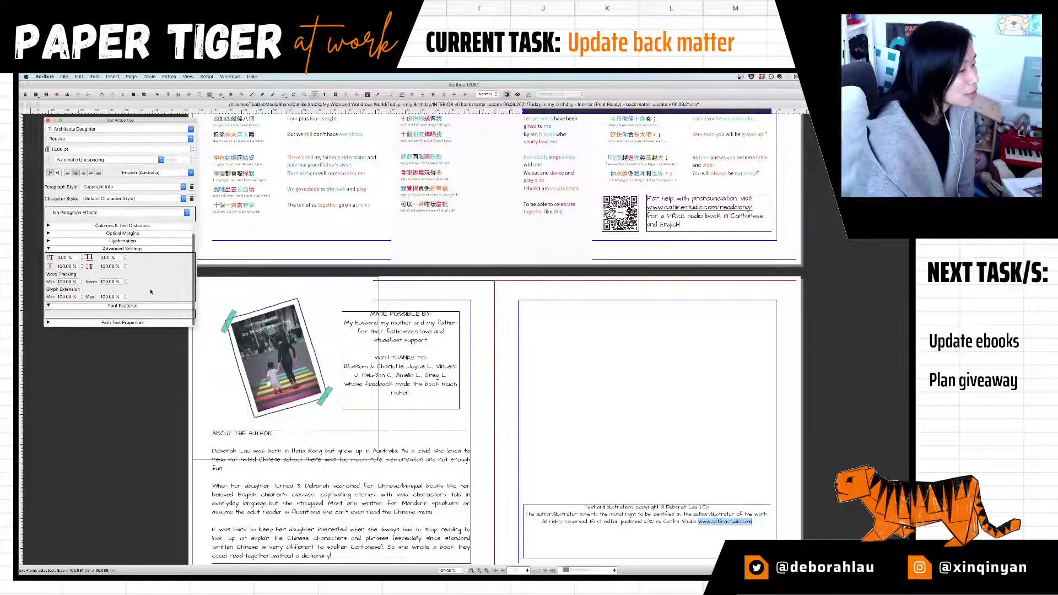
pyautogui.scroll(-2, 103, 232)
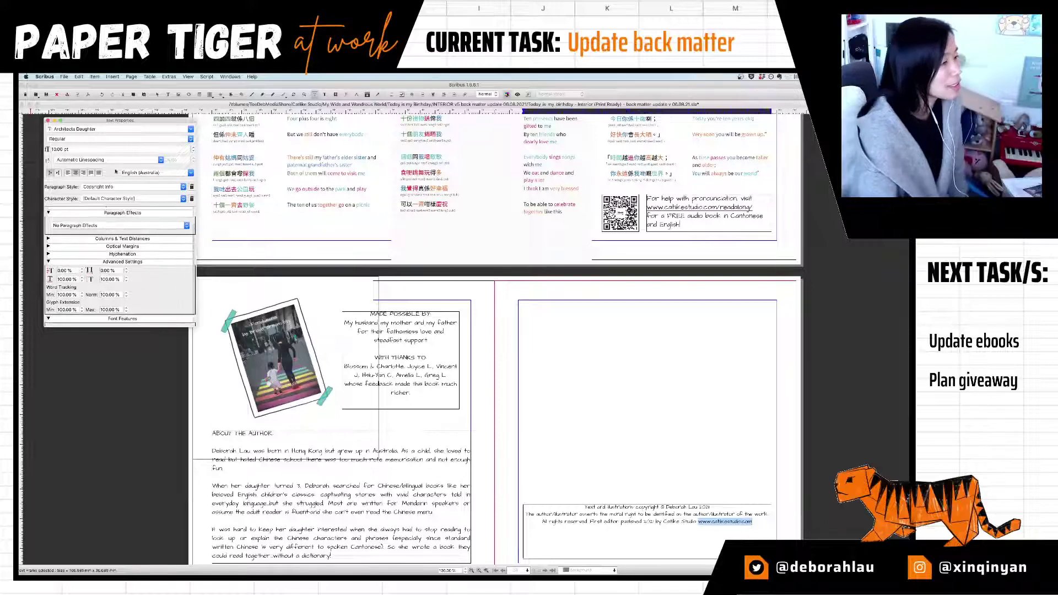
pyautogui.click(140, 239)
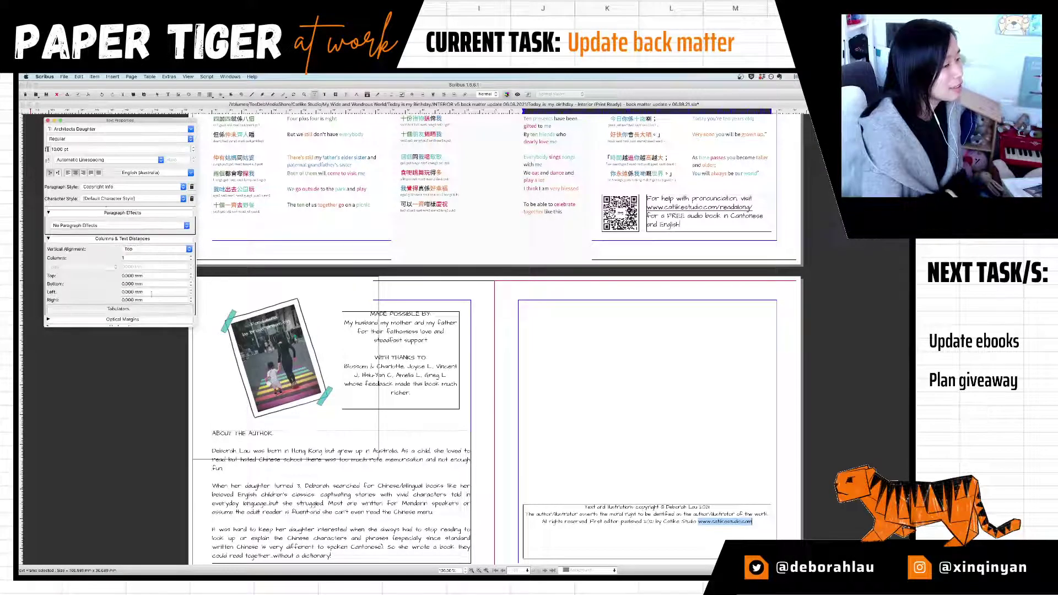
pyautogui.click(116, 239)
pyautogui.scroll(2, 124, 218)
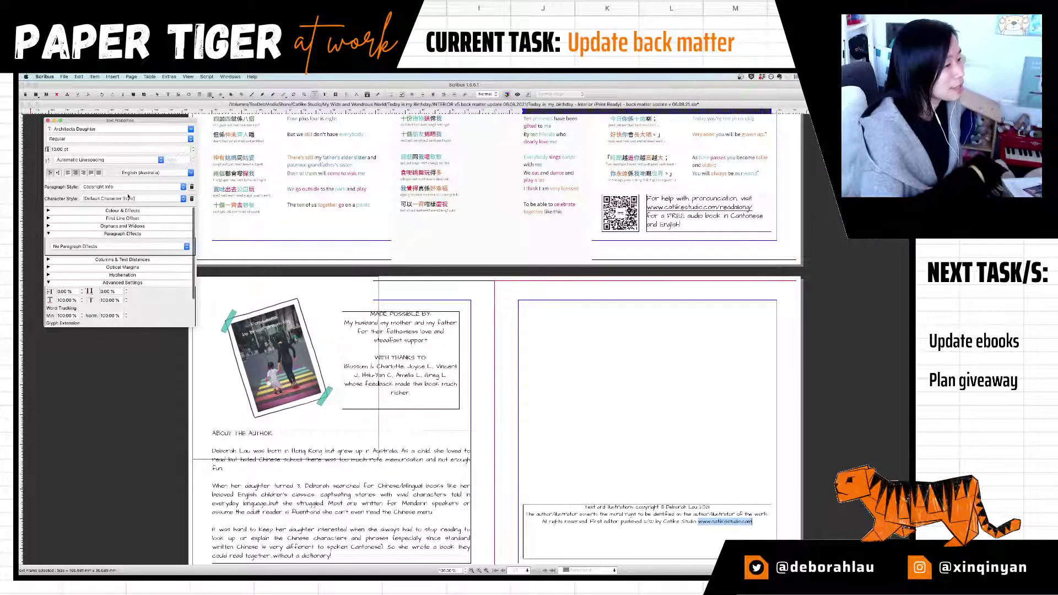
pyautogui.click(127, 199)
pyautogui.click(134, 220)
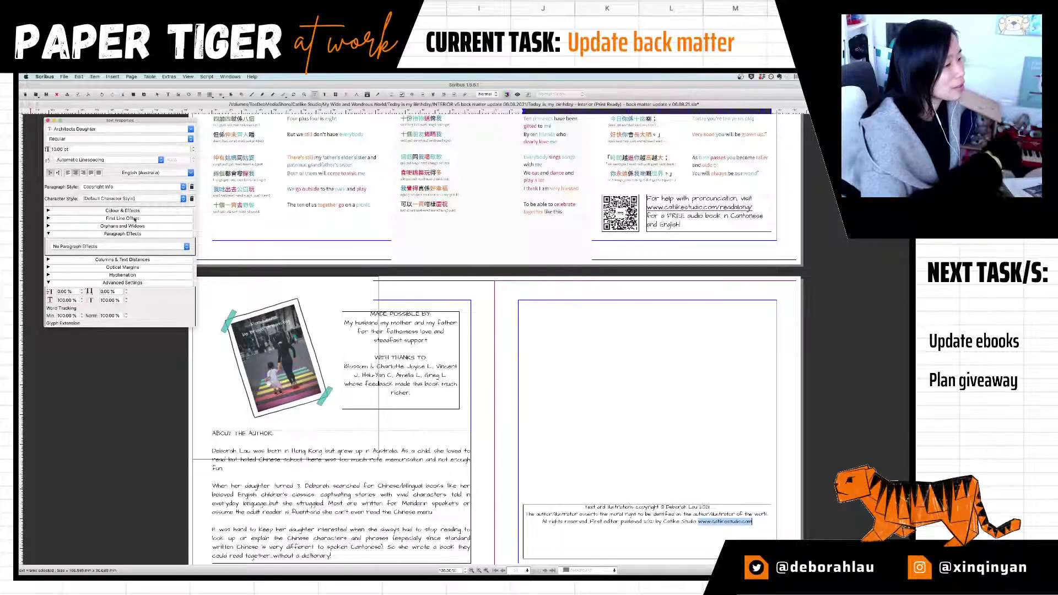
# Step: Check the website address's colour and effects, first line offset and path text options, including the list of available fill colours
pyautogui.click(65, 211)
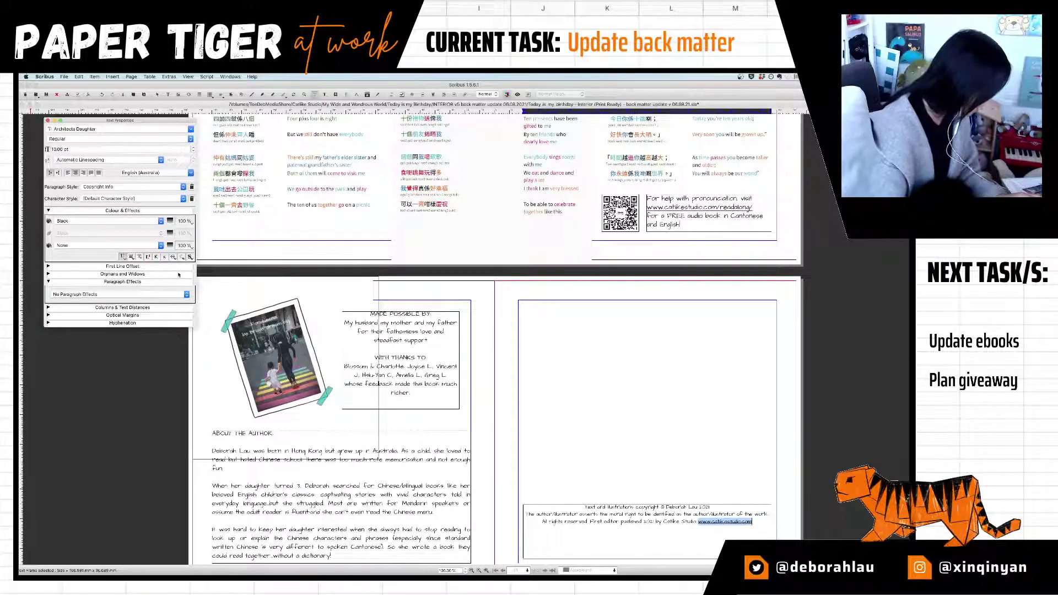
pyautogui.scroll(-3, 154, 297)
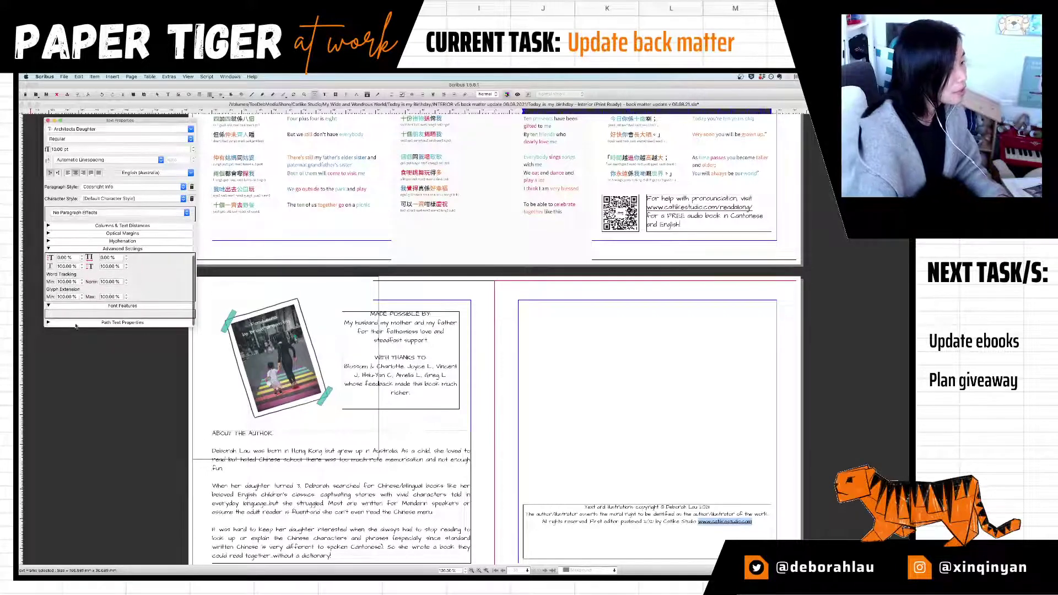
pyautogui.click(108, 323)
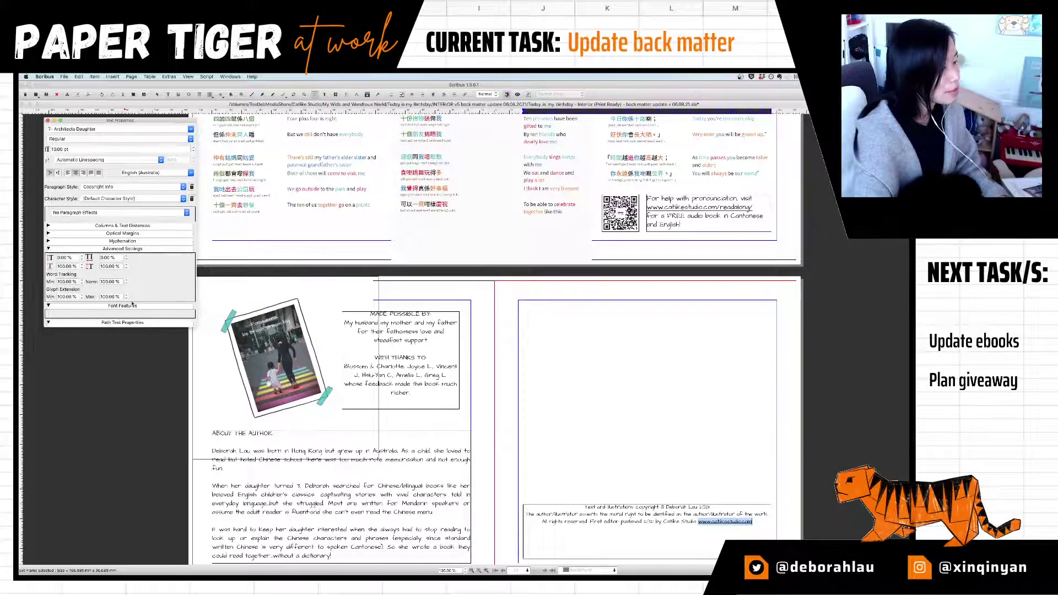
pyautogui.scroll(2, 132, 303)
pyautogui.scroll(3, 148, 274)
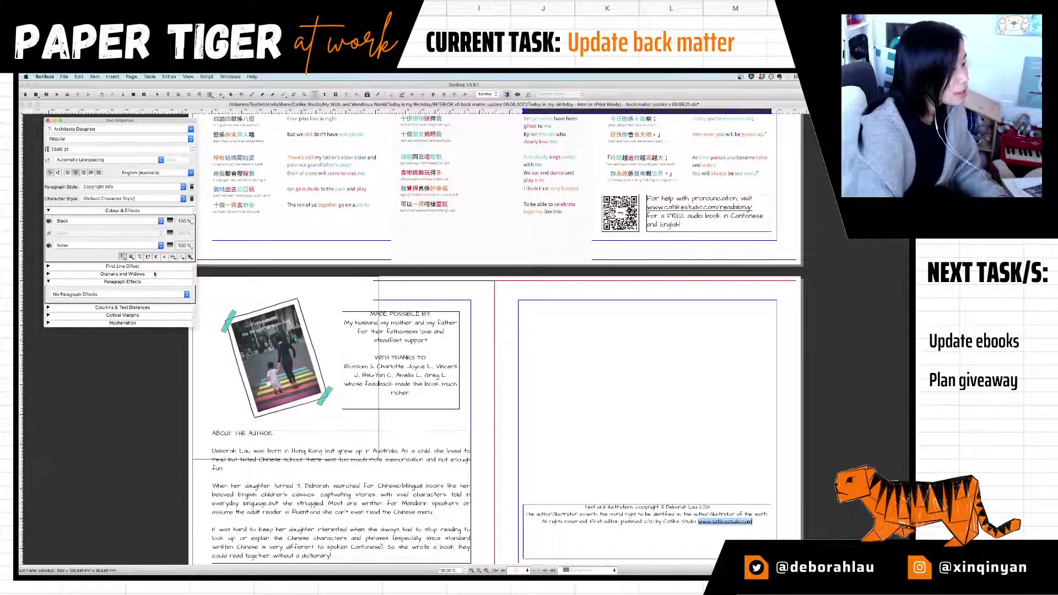
pyautogui.click(125, 267)
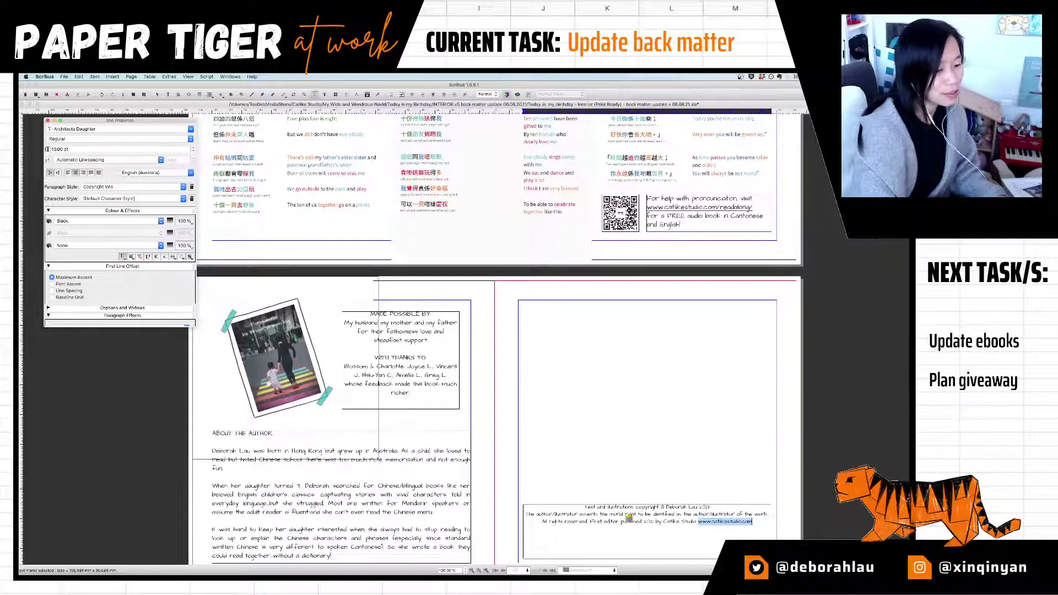
pyautogui.click(123, 257)
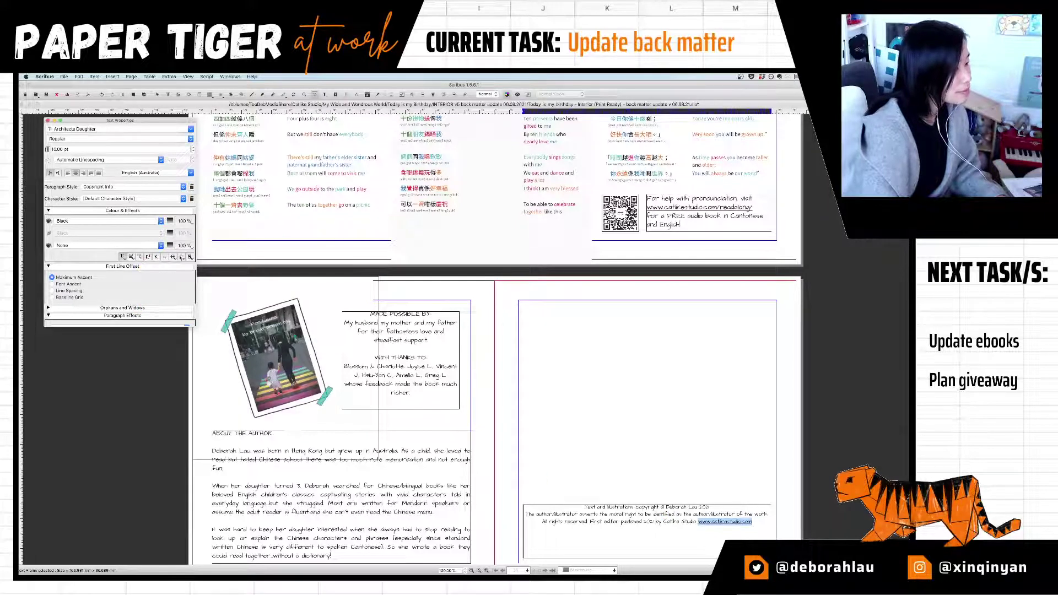
pyautogui.click(78, 221)
pyautogui.click(79, 222)
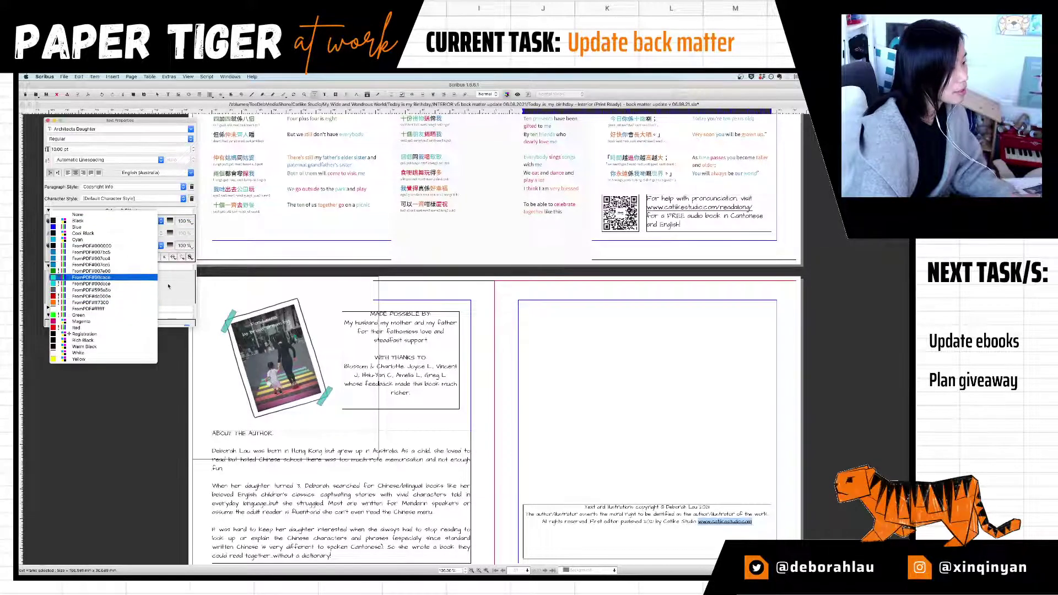
pyautogui.press('Escape')
# Step: Set the normal word tracking of the selected website address to 101% and keep its line spacing automatic
pyautogui.scroll(-5, 110, 275)
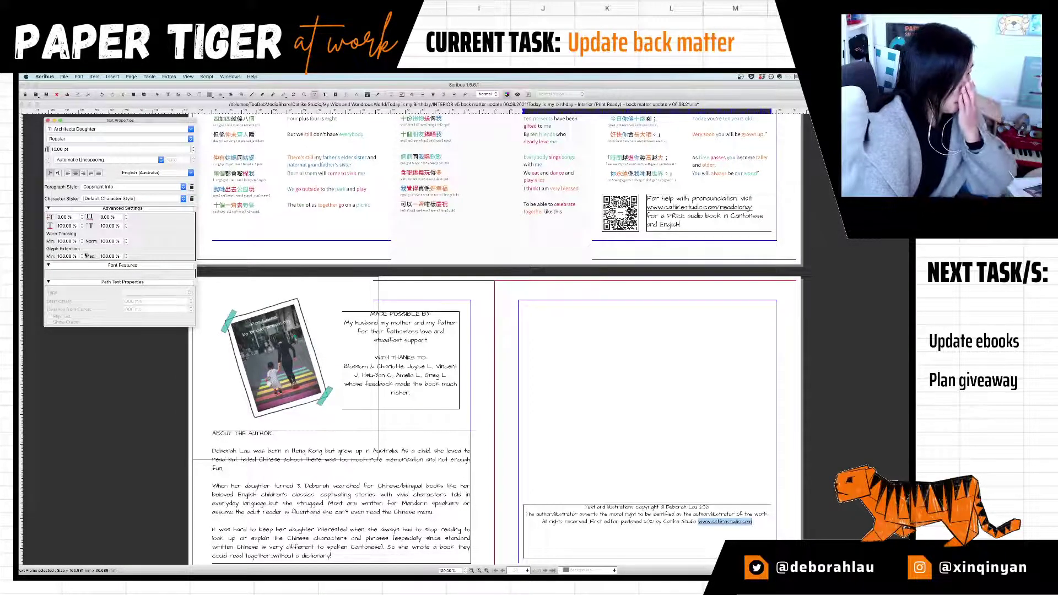
pyautogui.click(126, 243)
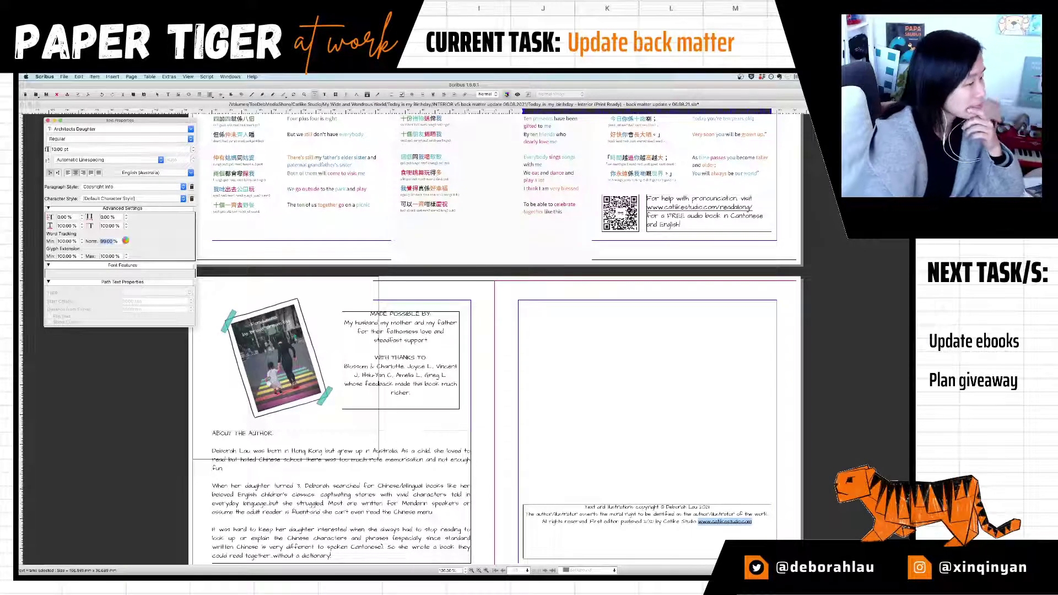
pyautogui.click(126, 239)
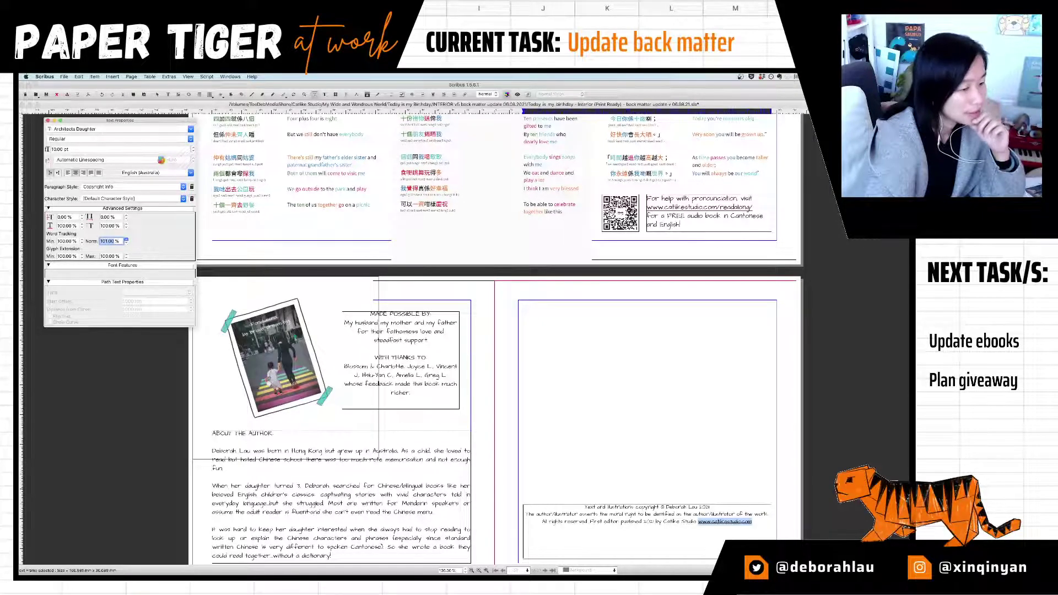
pyautogui.click(161, 160)
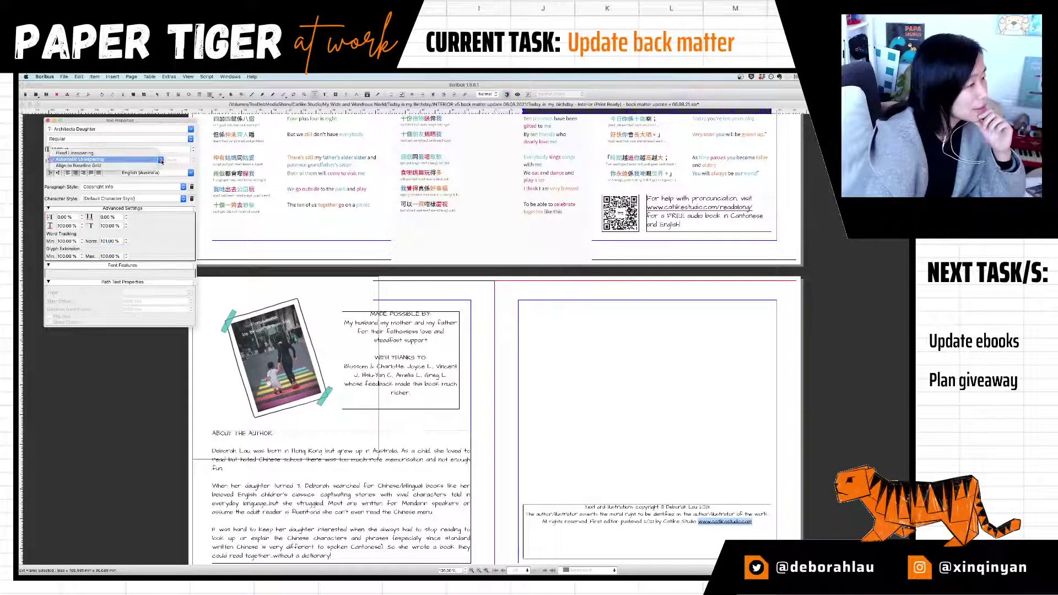
pyautogui.click(149, 160)
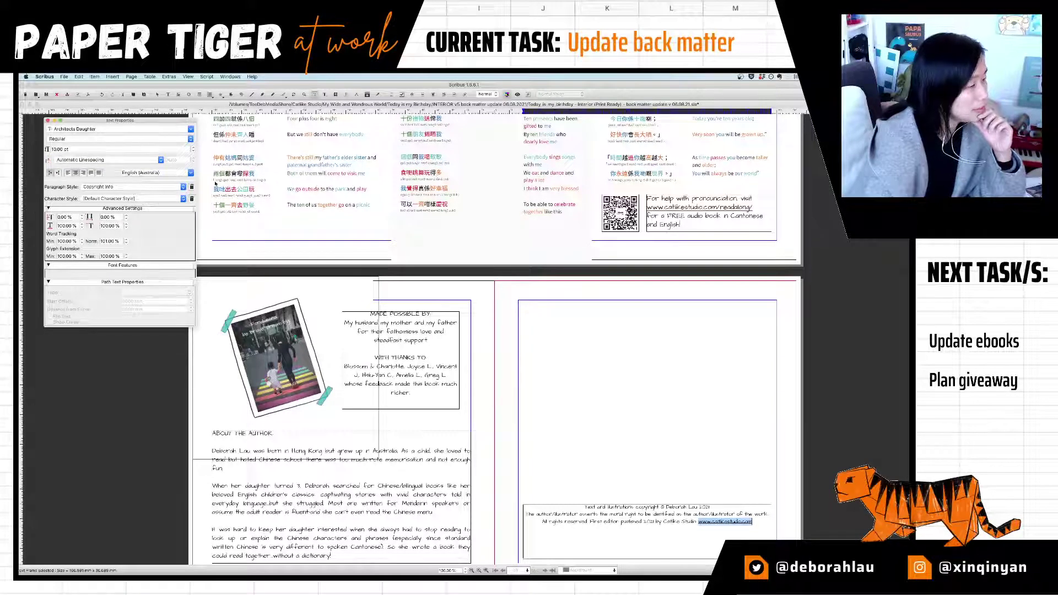
# Step: Bring up the Scribus online help table of contents in the browser and enlarge its text for reading
pyautogui.click(252, 77)
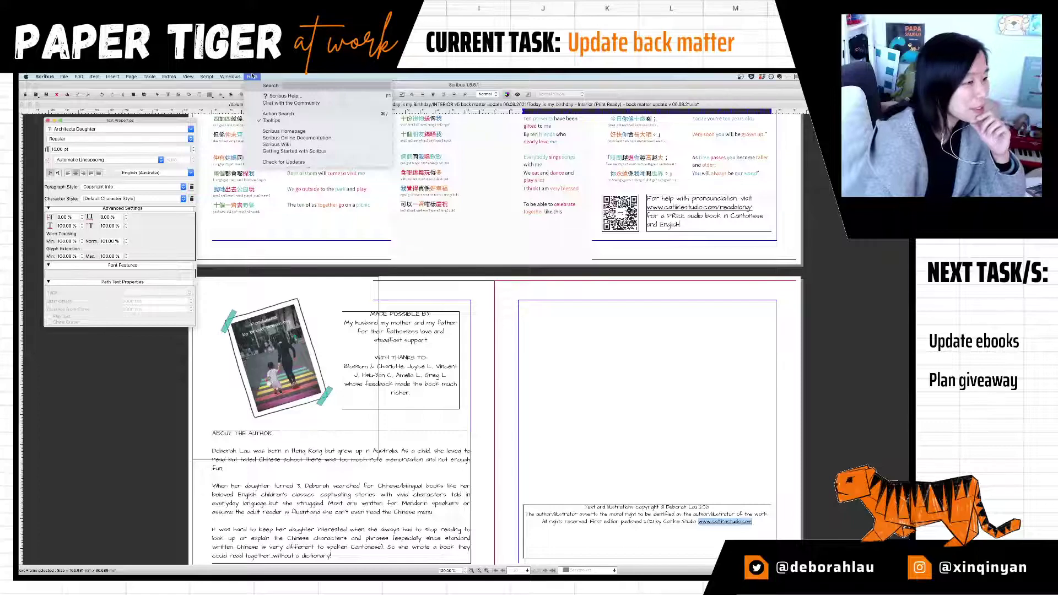
pyautogui.press('super+Tab')
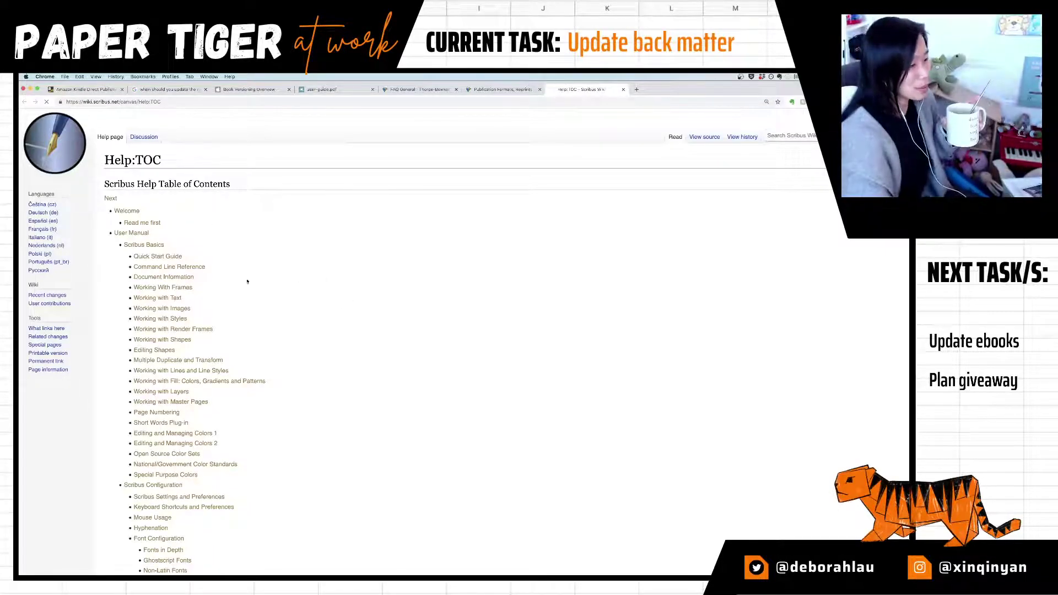
pyautogui.press('super+equal')
pyautogui.press('super+equal')
pyautogui.press('super+equal')
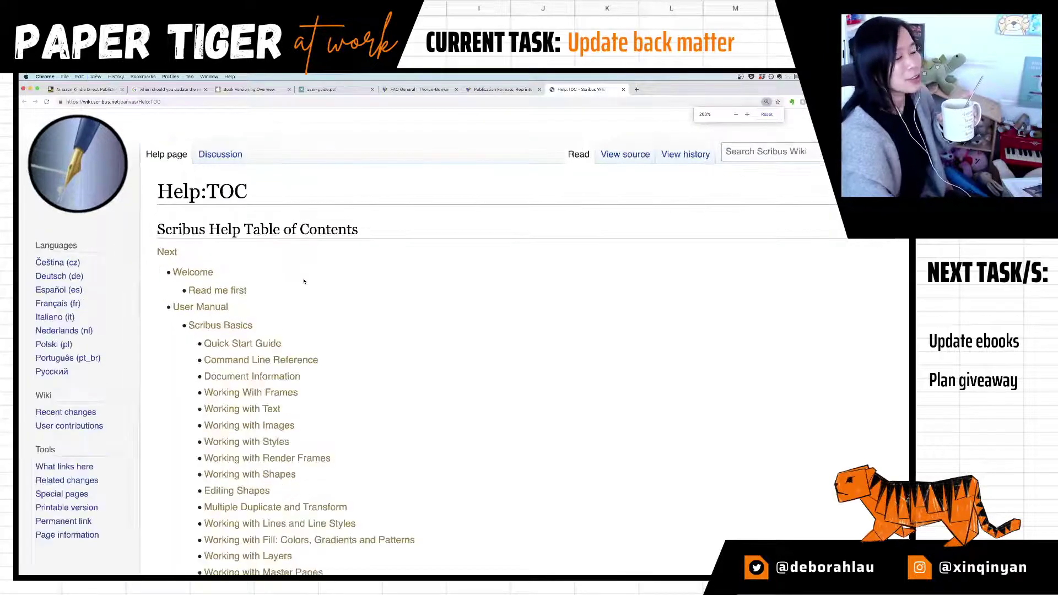
# Step: Open the Working with Text help page and go to its Color & Effects section on the underline buttons
pyautogui.scroll(-3, 331, 331)
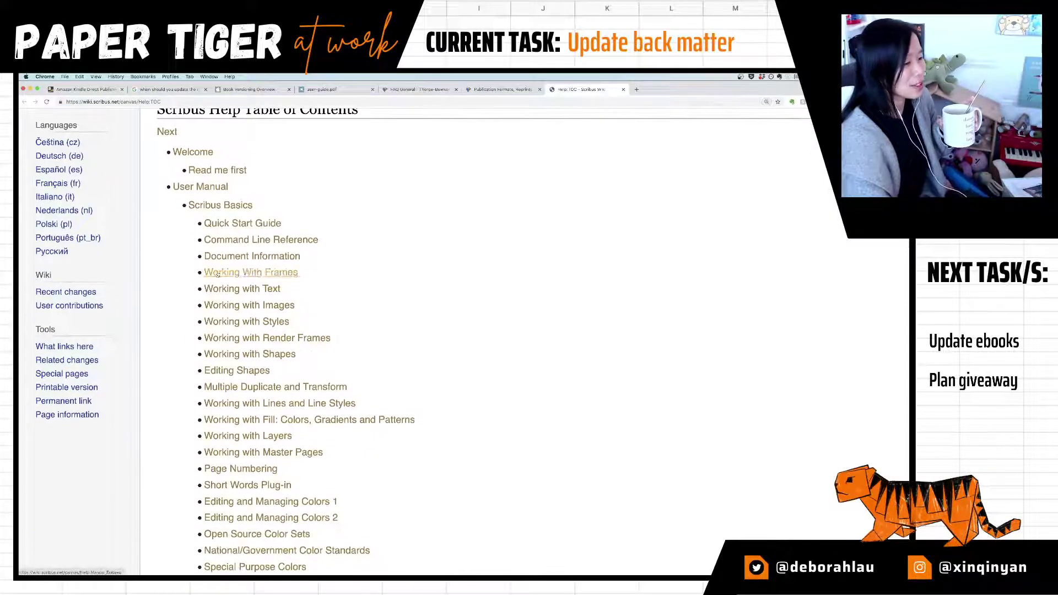
pyautogui.click(256, 289)
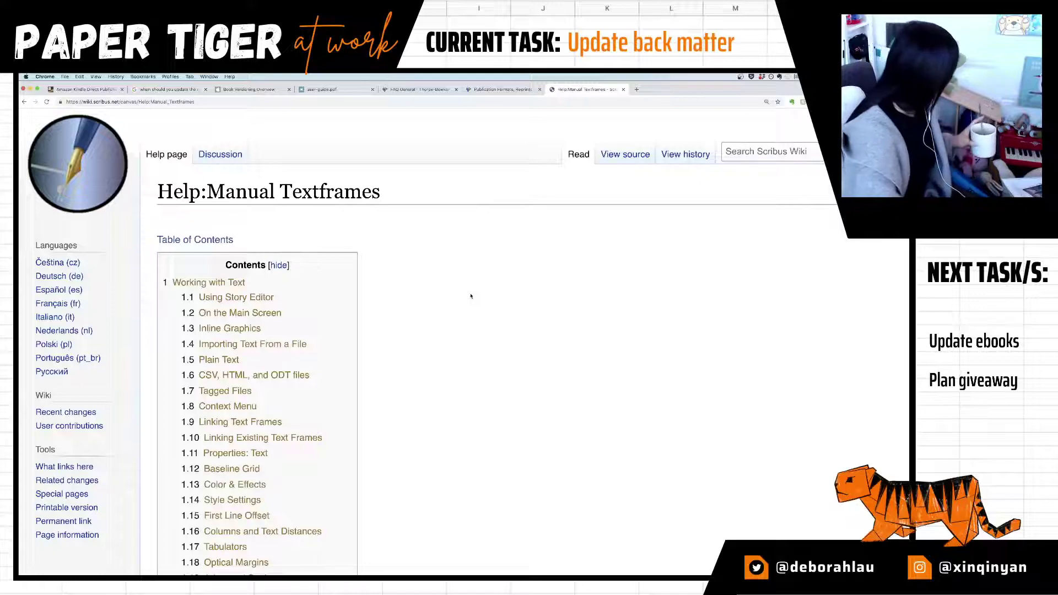
pyautogui.scroll(-5, 471, 296)
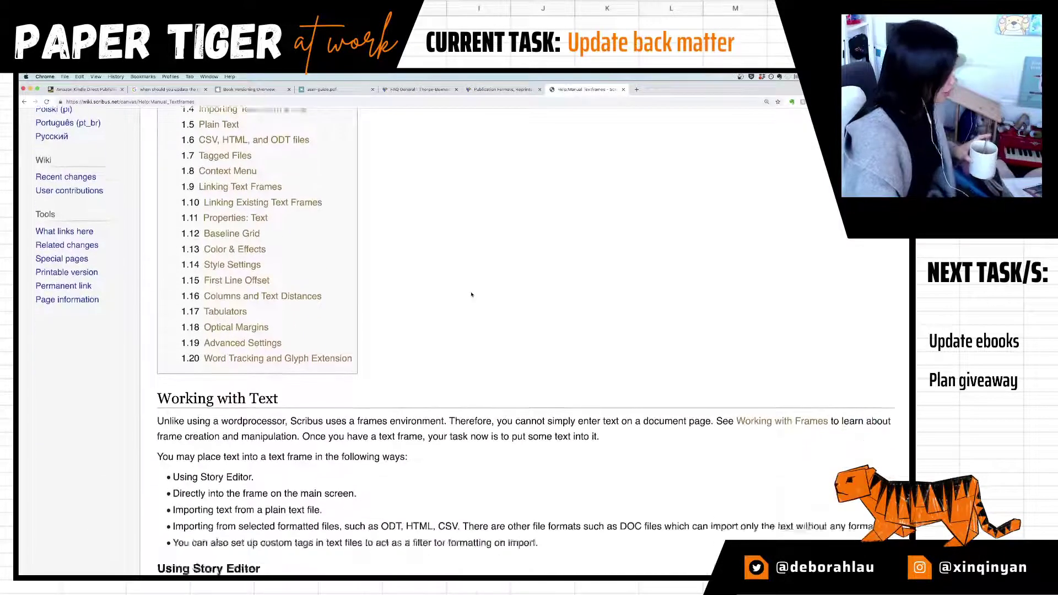
pyautogui.scroll(-2, 471, 295)
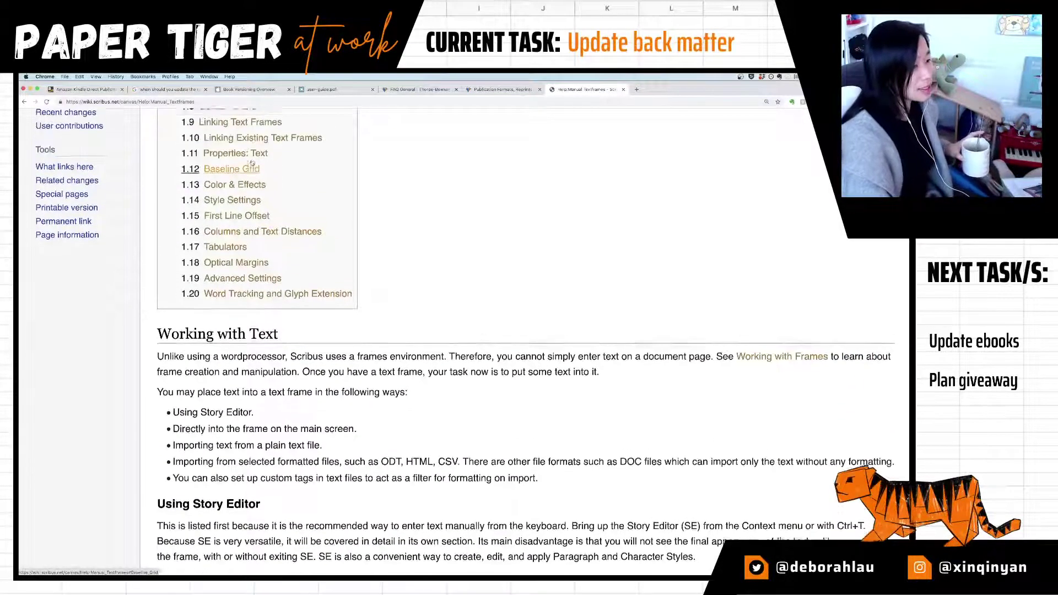
pyautogui.scroll(1, 252, 163)
pyautogui.click(251, 235)
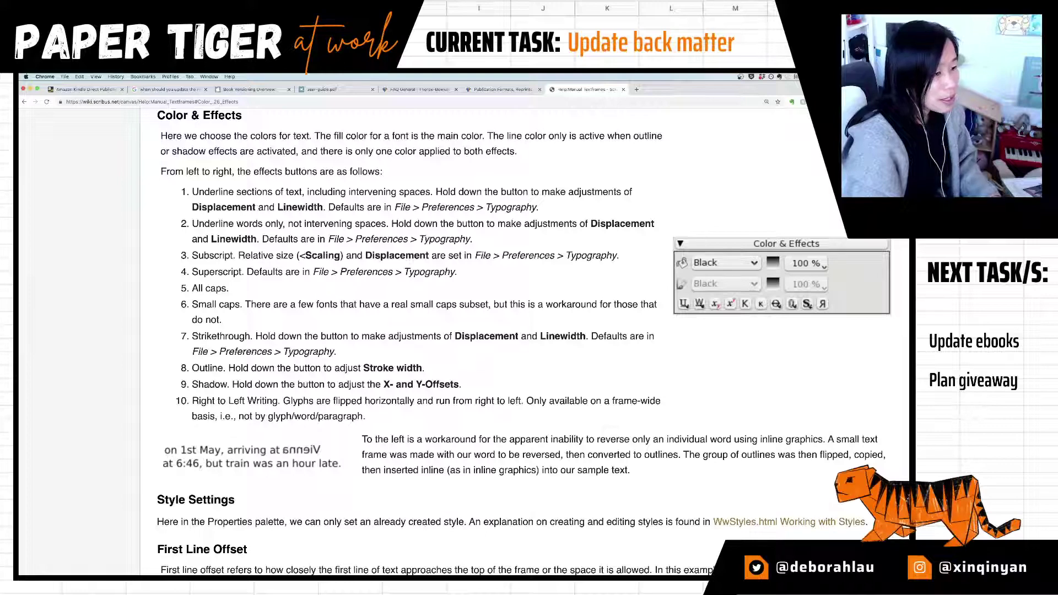
# Step: Return to Scribus and set the underline displacement of the selected website address to 4.90%
pyautogui.press('super+Tab')
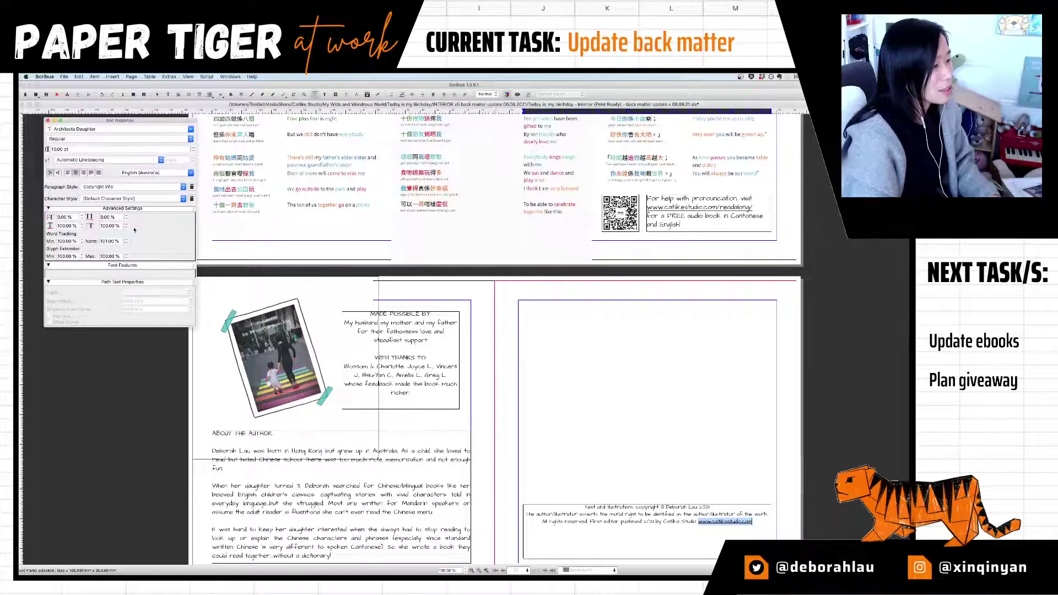
pyautogui.scroll(10, 138, 243)
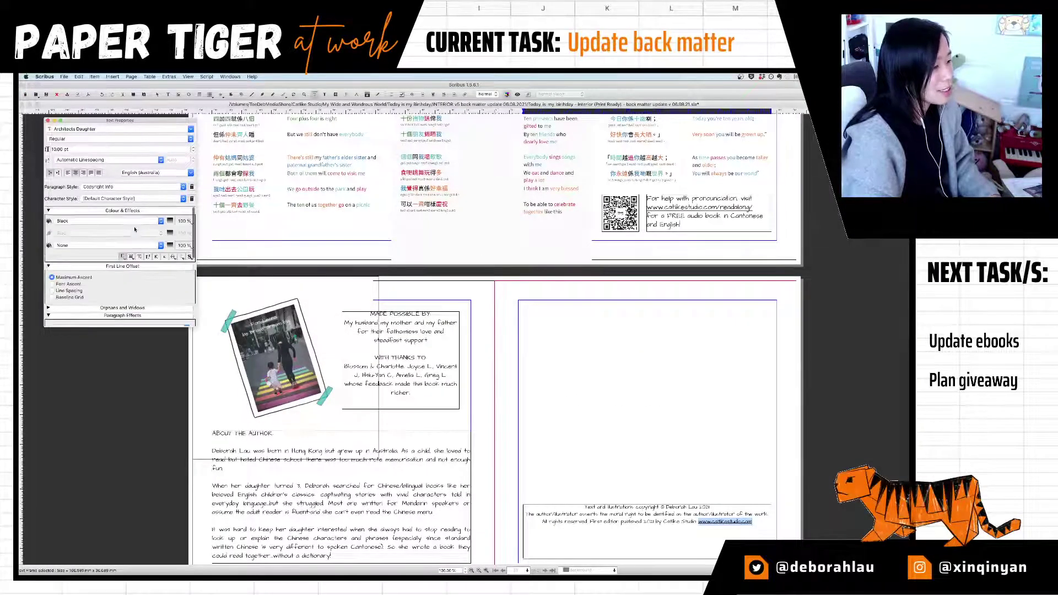
pyautogui.click(123, 256)
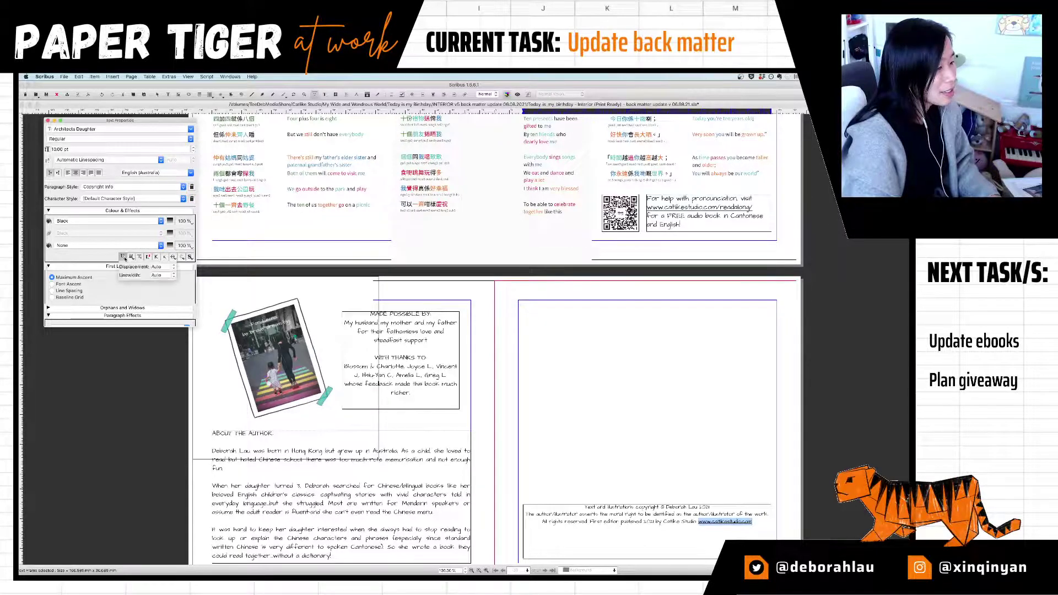
pyautogui.click(173, 265)
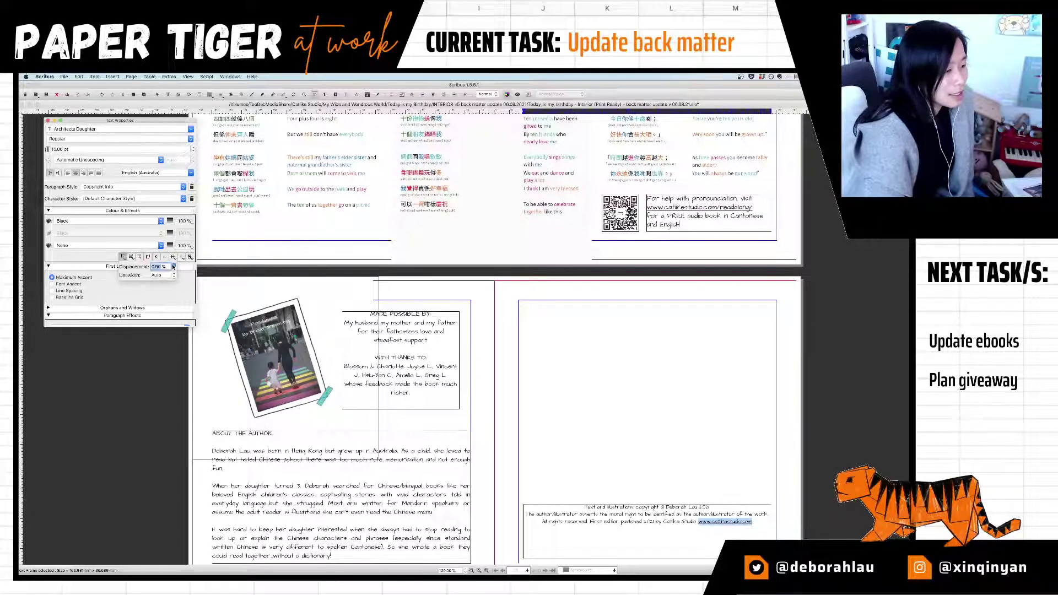
pyautogui.click(173, 265)
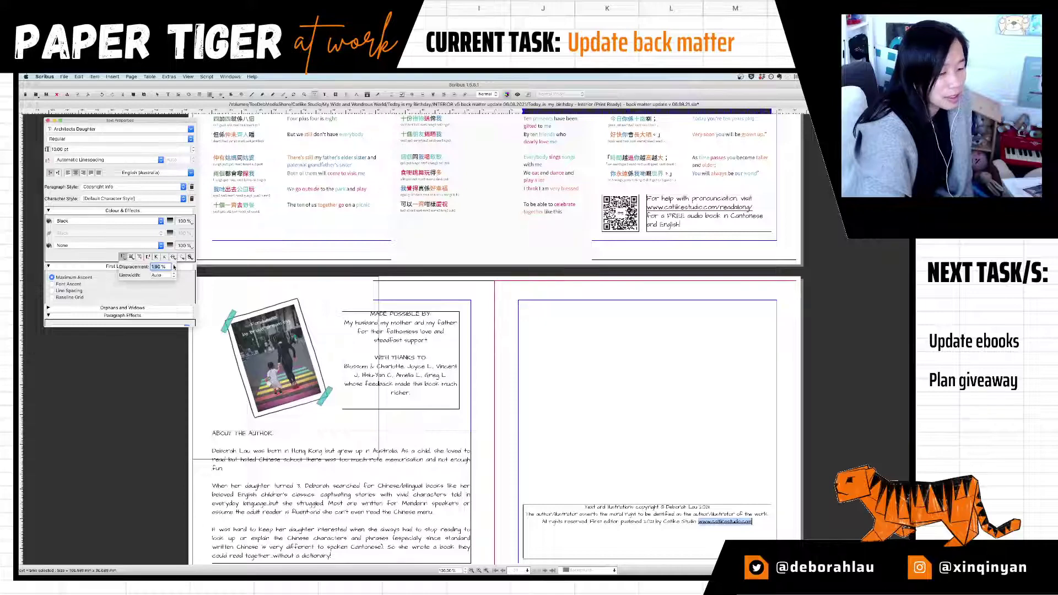
pyautogui.click(173, 266)
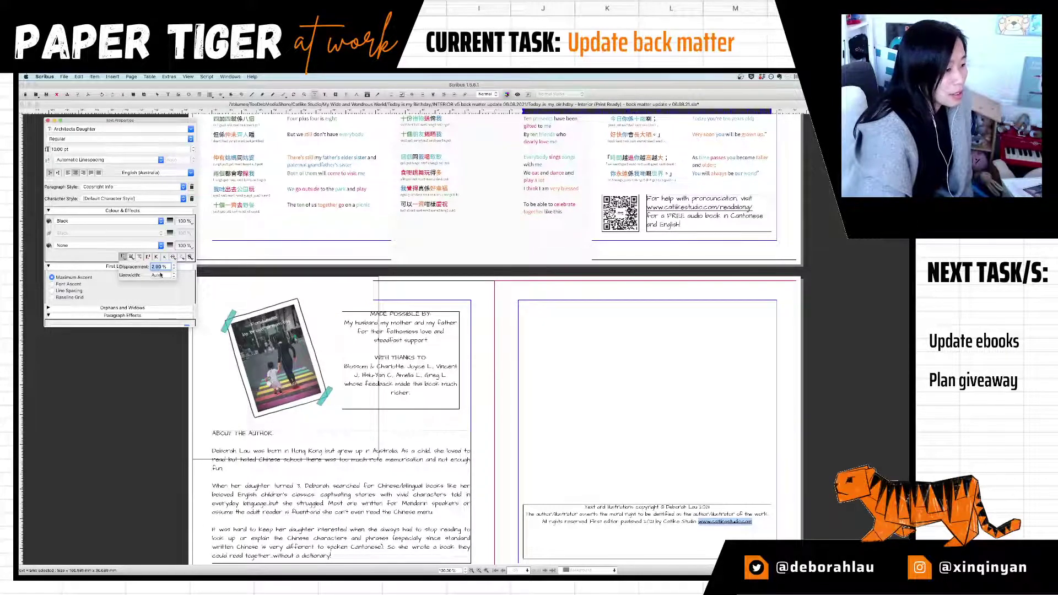
pyautogui.click(173, 265)
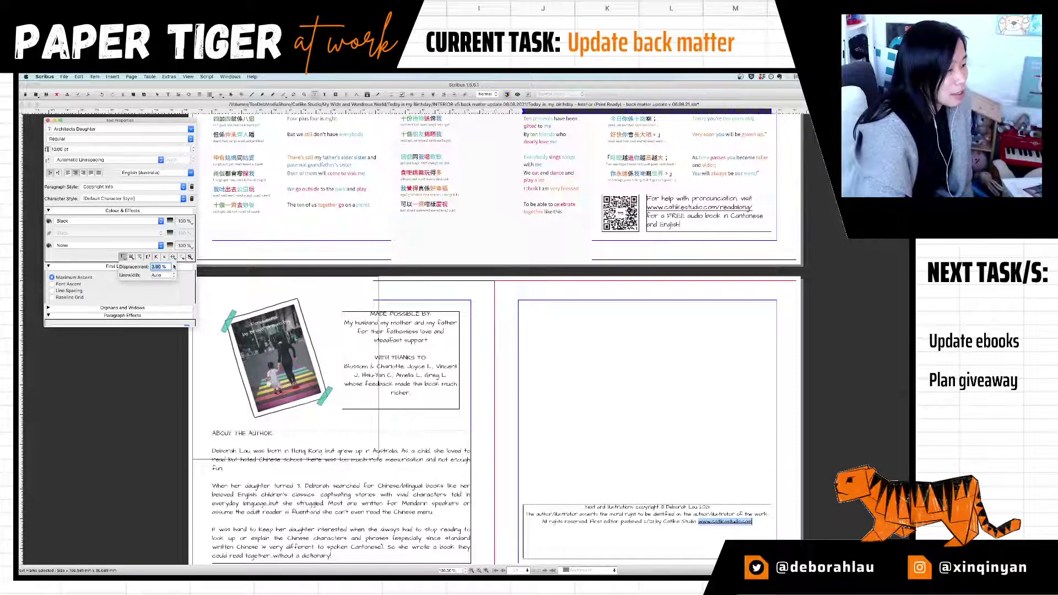
pyautogui.click(173, 265)
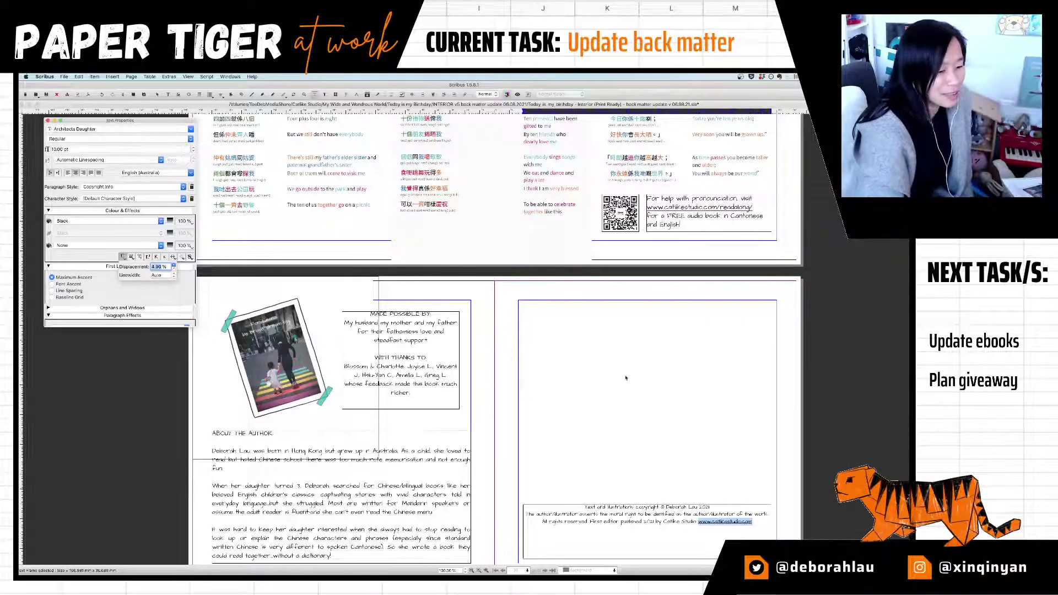
# Step: Check the underline displacement applied to "catlikestudio" in the read-along web address beside the QR code
pyautogui.click(160, 288)
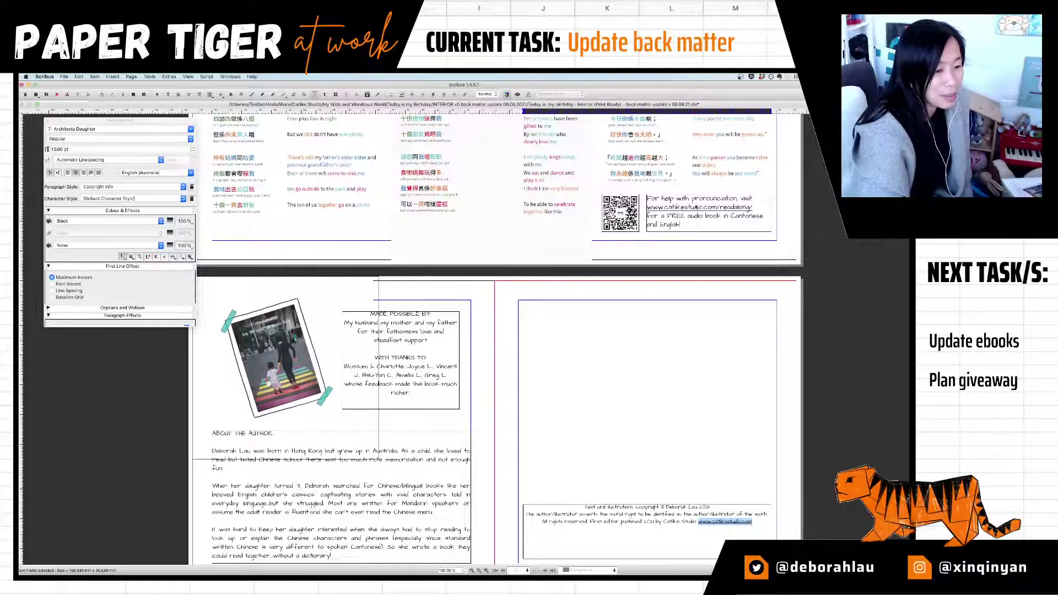
pyautogui.click(697, 208)
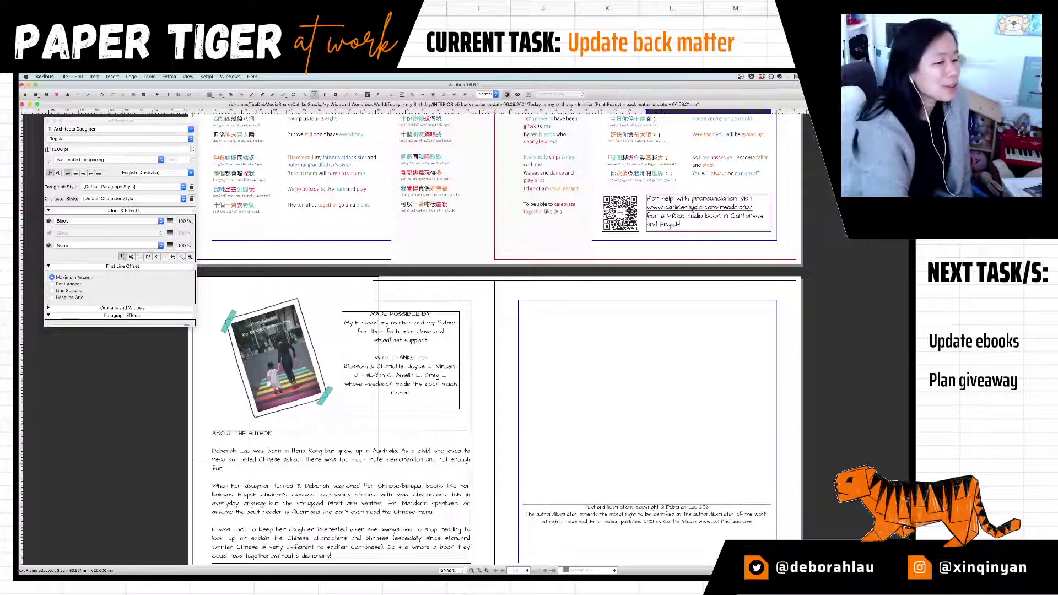
pyautogui.doubleClick(693, 208)
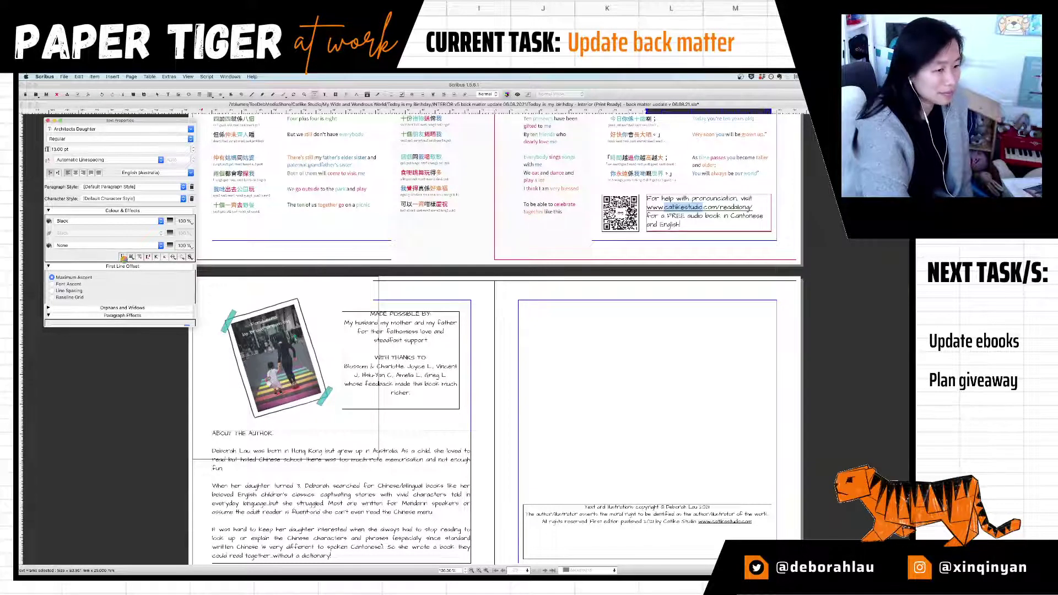
pyautogui.click(123, 257)
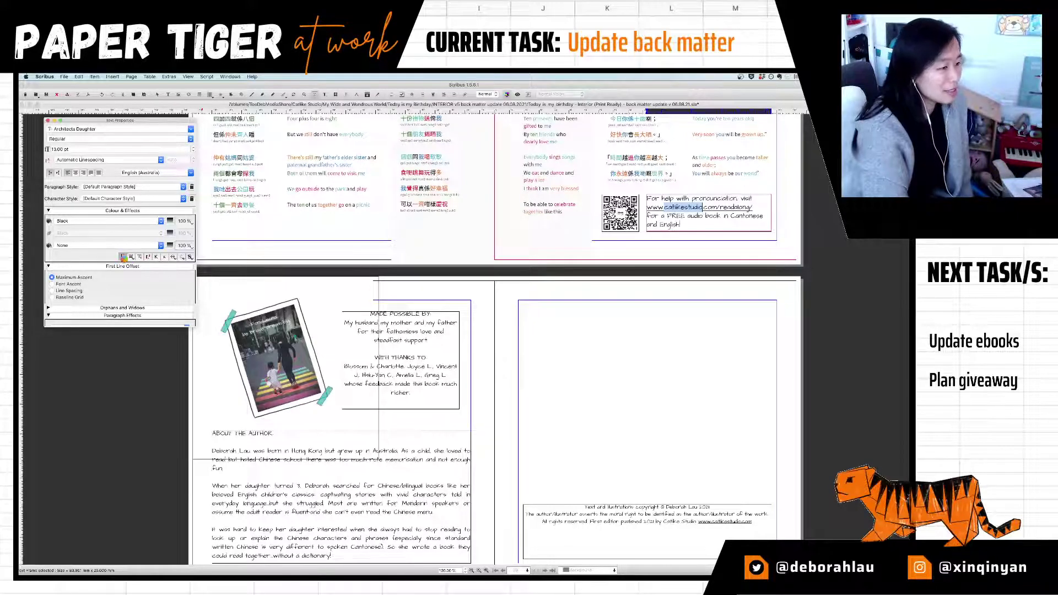
pyautogui.click(123, 257)
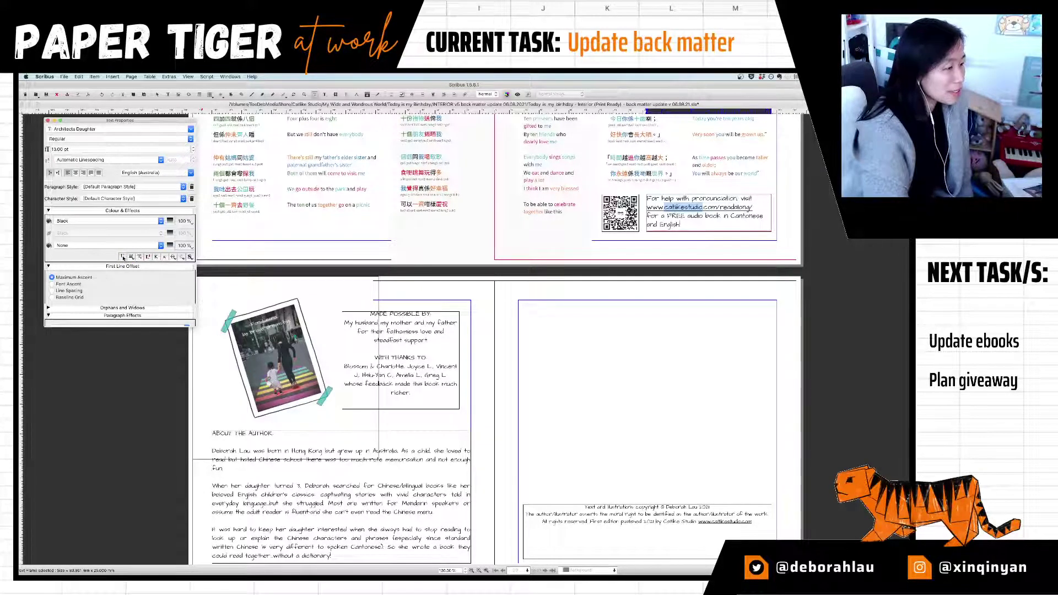
pyautogui.click(123, 257)
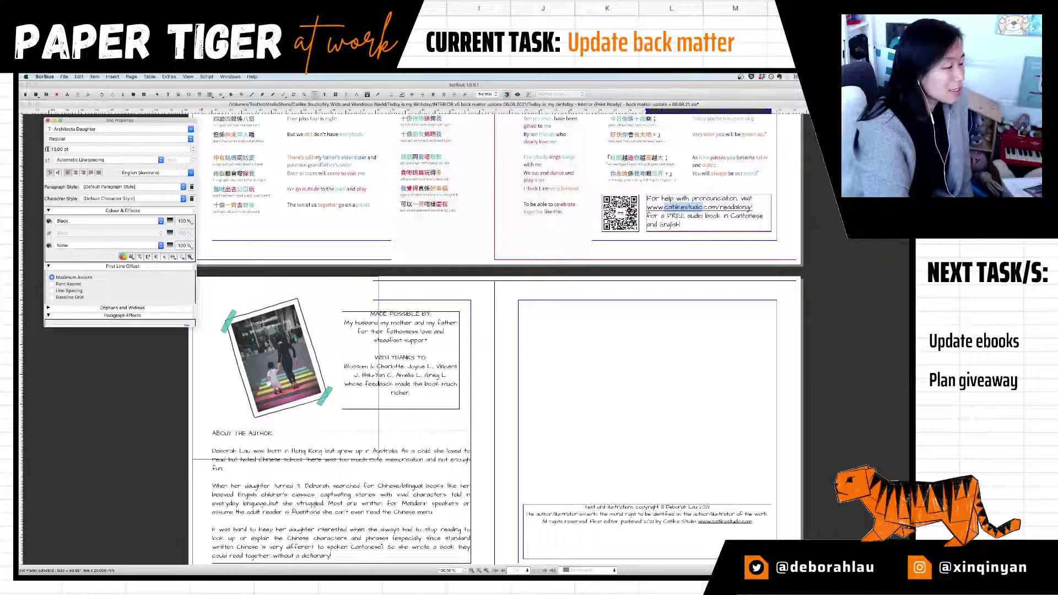
pyautogui.click(122, 257)
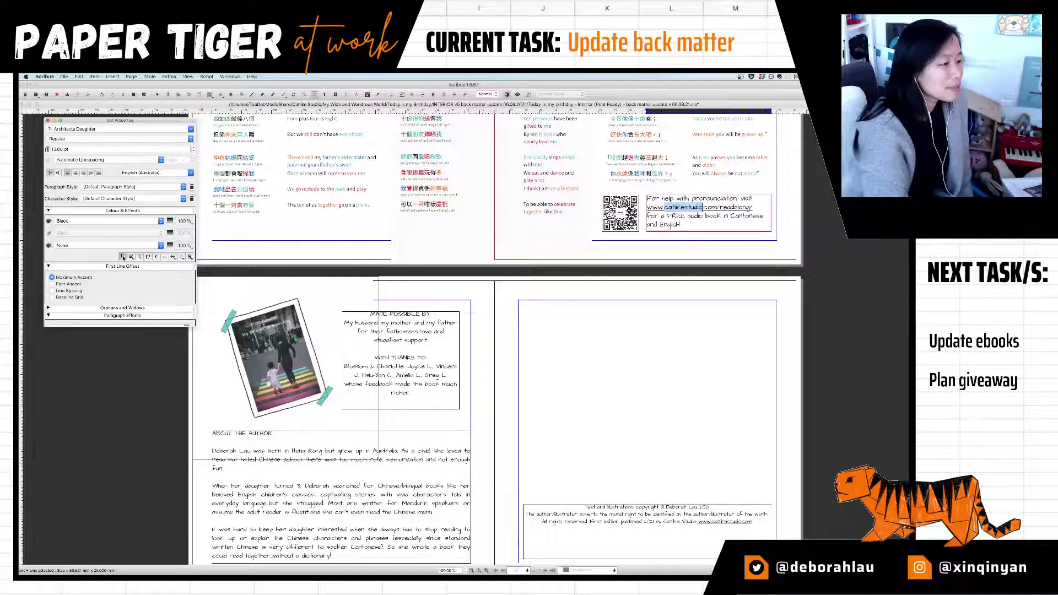
pyautogui.click(123, 257)
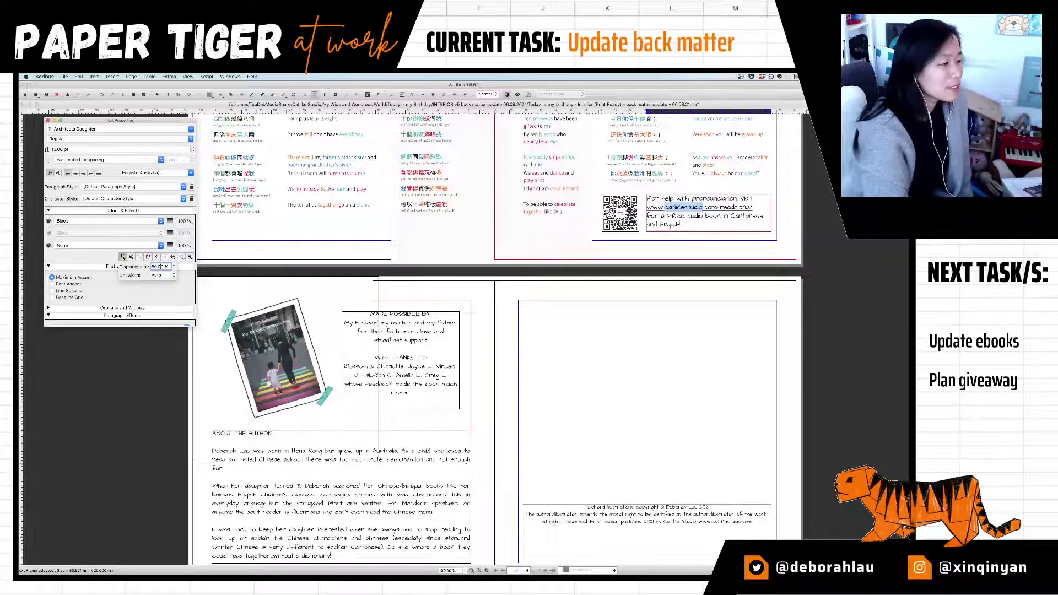
pyautogui.click(82, 255)
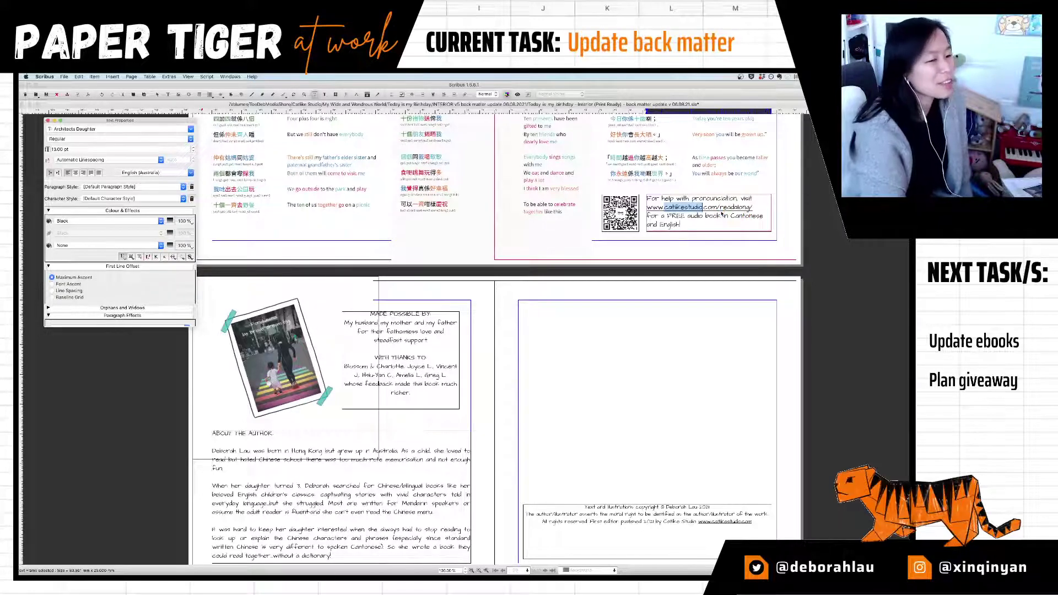
# Step: Set the underline displacement of the website address in the copyright notice to 50%
pyautogui.click(729, 523)
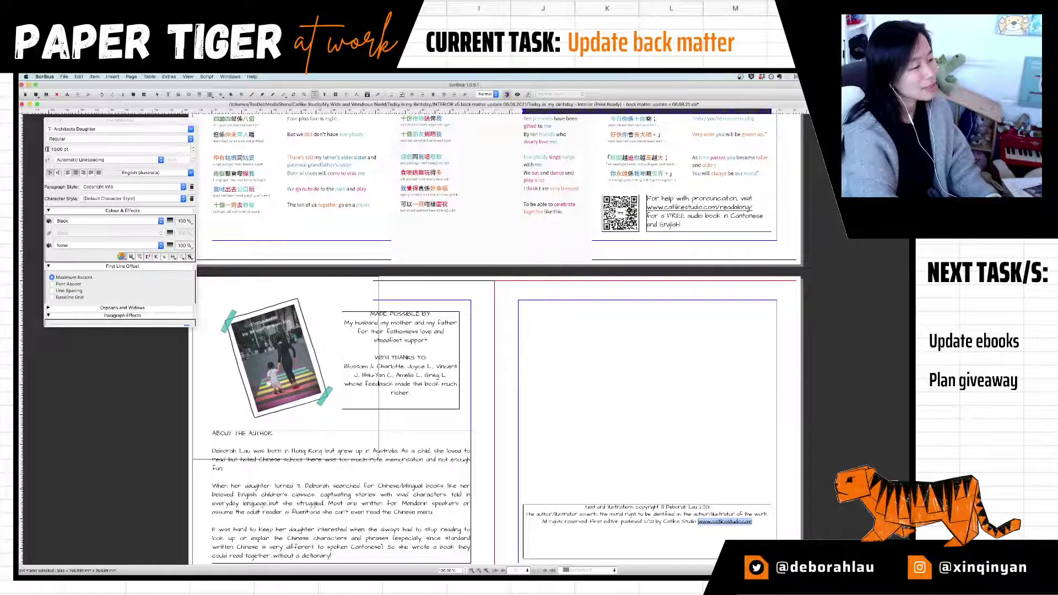
pyautogui.click(123, 257)
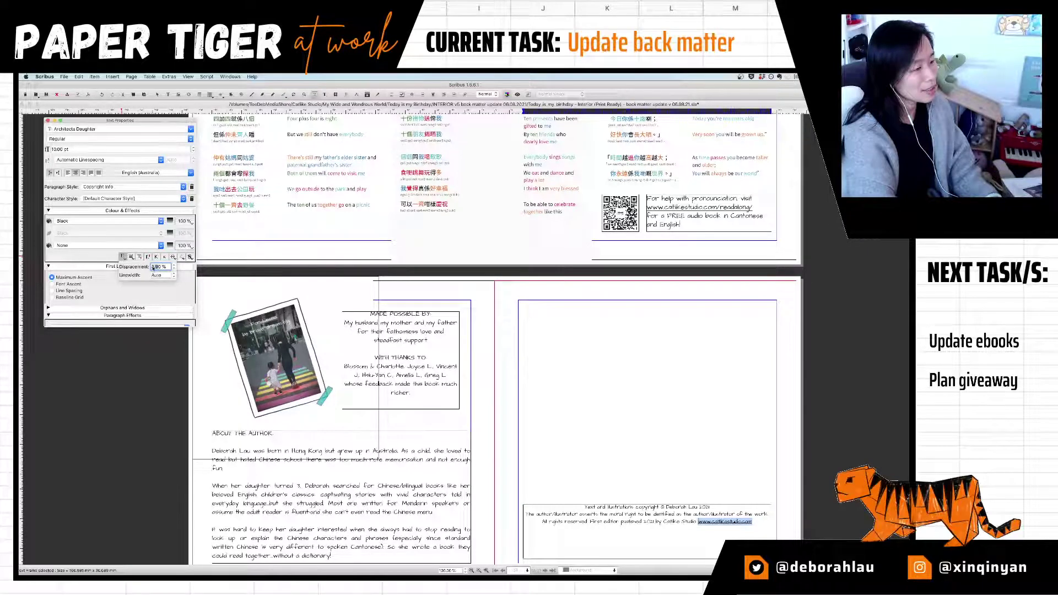
pyautogui.write('50')
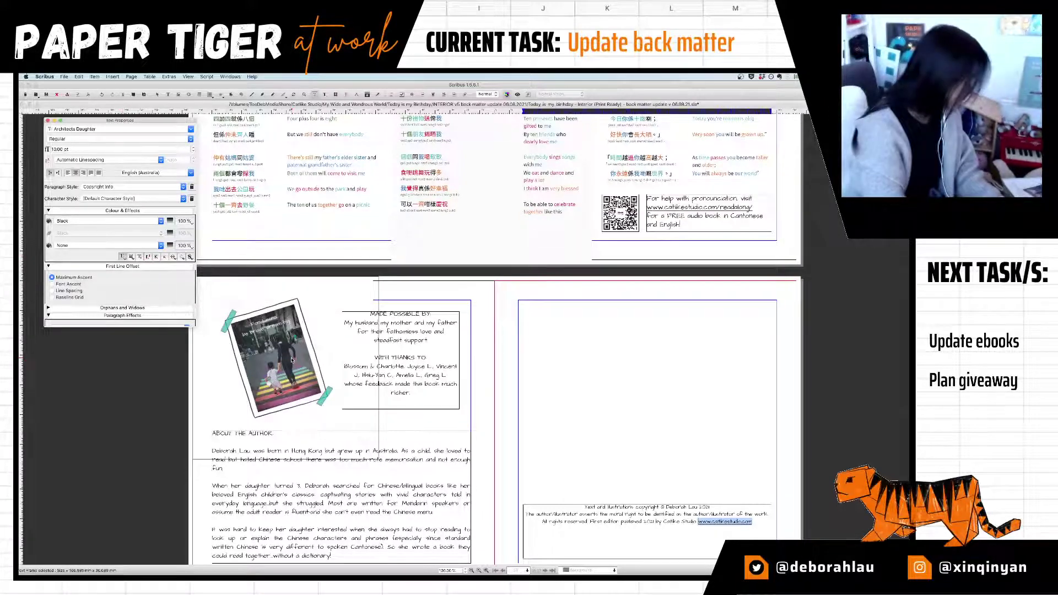
# Step: Switch to Chrome and open the "Today is my birthday!" book page at catlikestudio.com/books/birthday/
pyautogui.press('super+Tab')
pyautogui.press('super+Tab')
pyautogui.press('super+Tab')
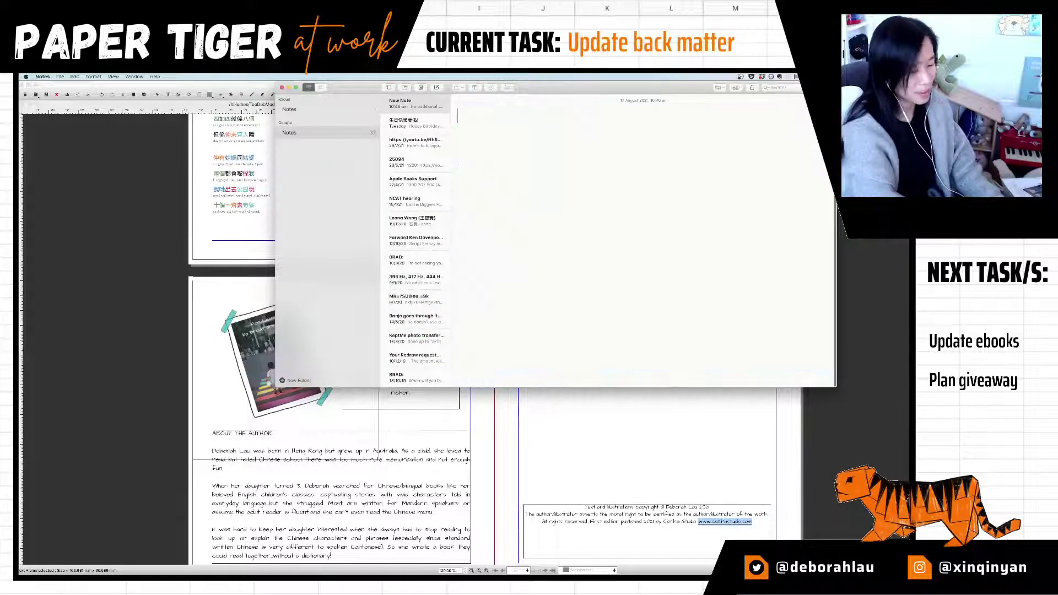
pyautogui.press('super+Tab')
pyautogui.press('super+Tab')
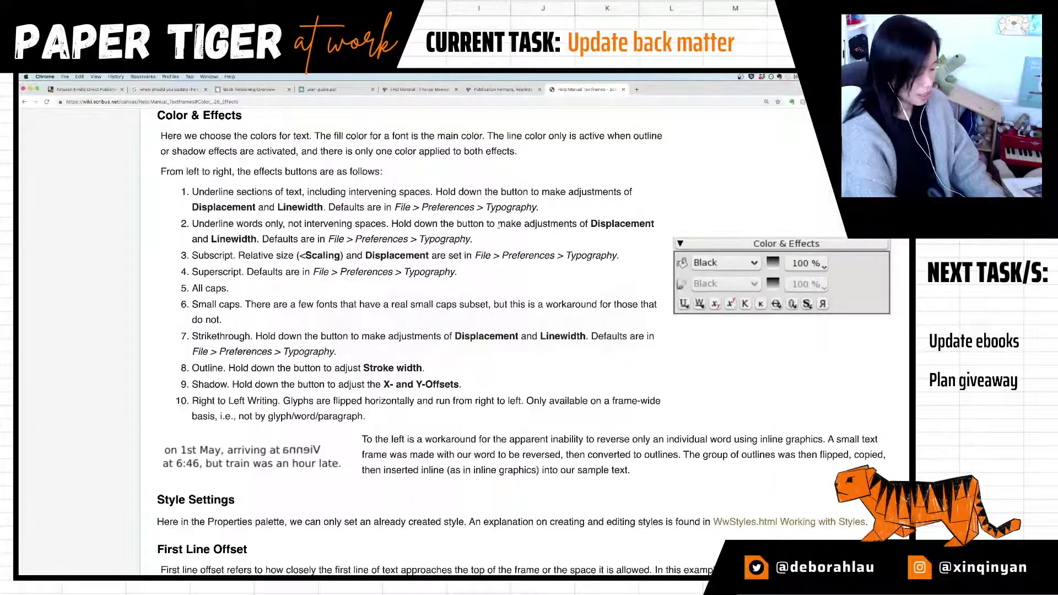
pyautogui.press('super+l')
pyautogui.write('cat')
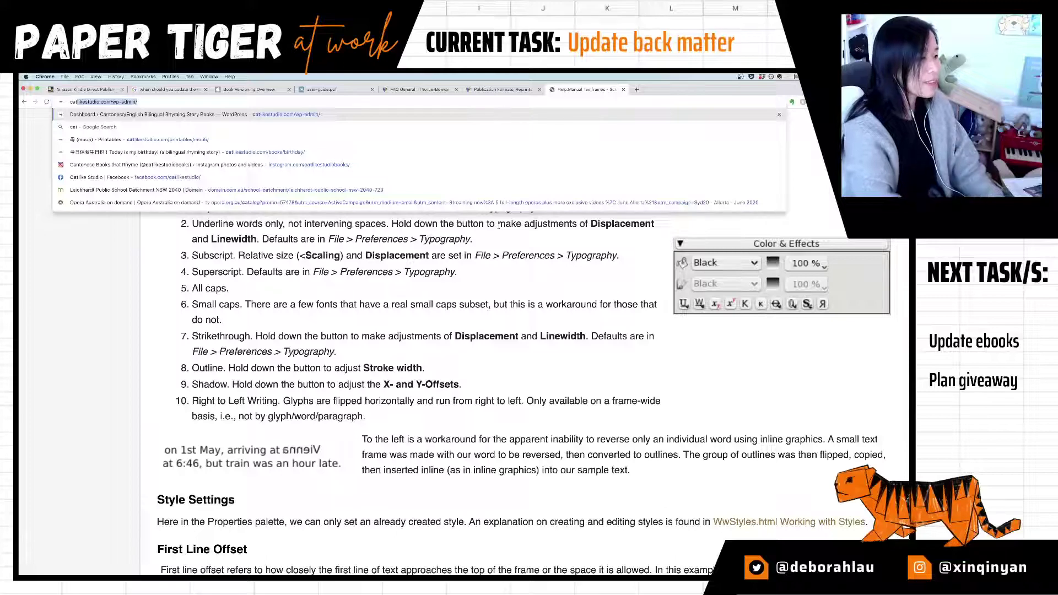
pyautogui.press('Down')
pyautogui.press('Down')
pyautogui.press('Down')
pyautogui.press('Return')
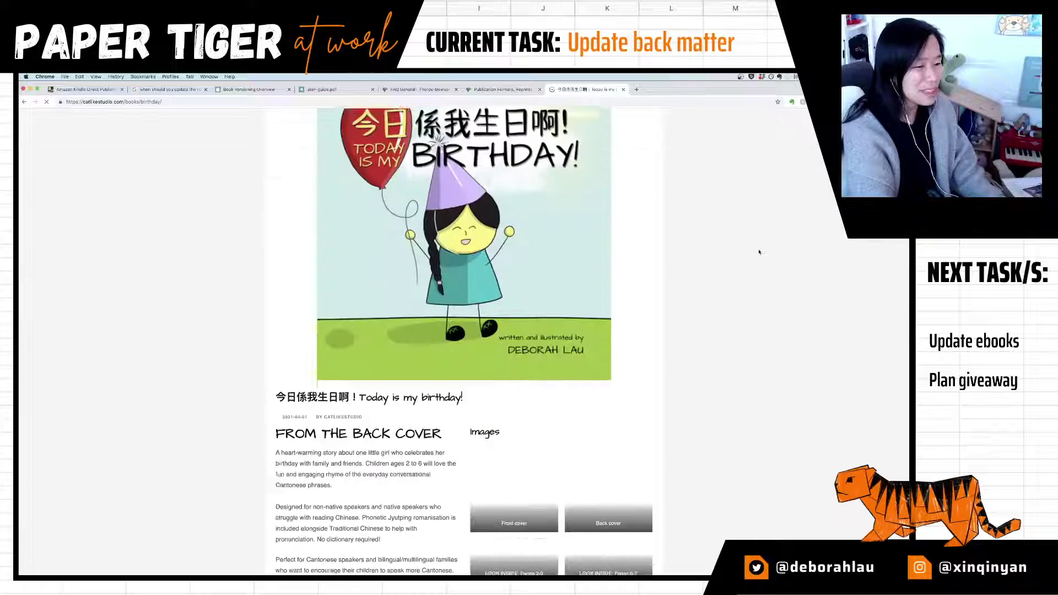
# Step: Copy the Hardcover heading and its ISBN from the page's available formats into the empty note in Notes
pyautogui.scroll(-5, 758, 251)
pyautogui.scroll(-5, 745, 250)
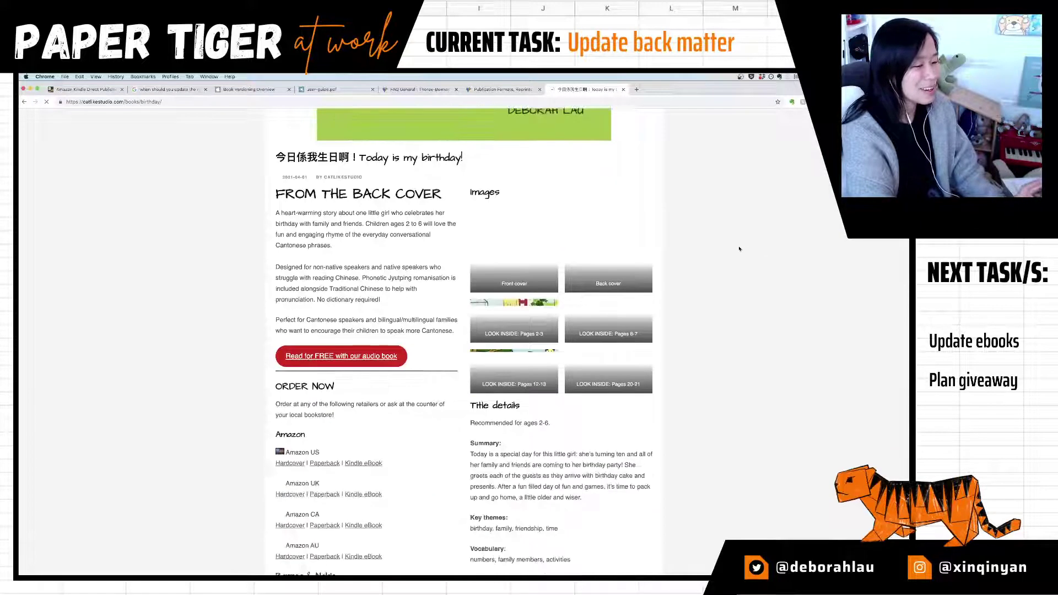
pyautogui.scroll(-5, 748, 249)
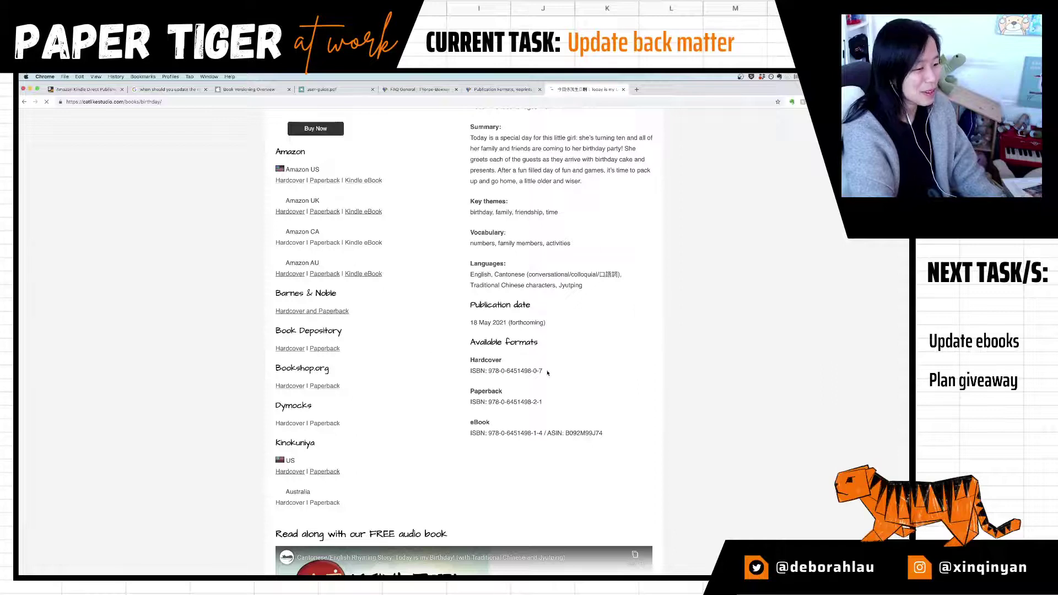
pyautogui.moveTo(547, 373); pyautogui.dragTo(470, 358)
pyautogui.press('super+c')
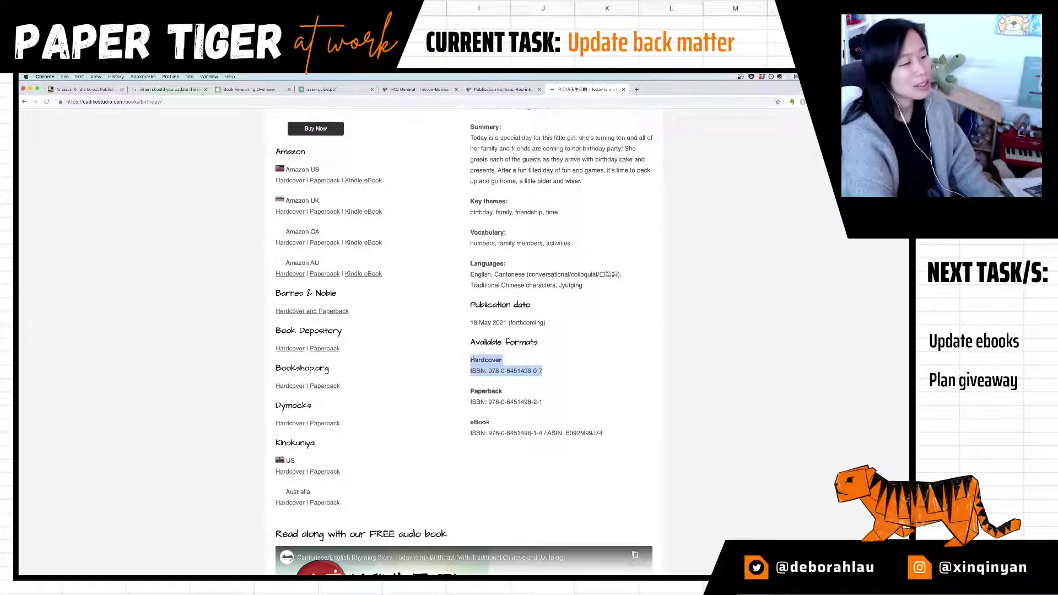
pyautogui.press('super+Tab')
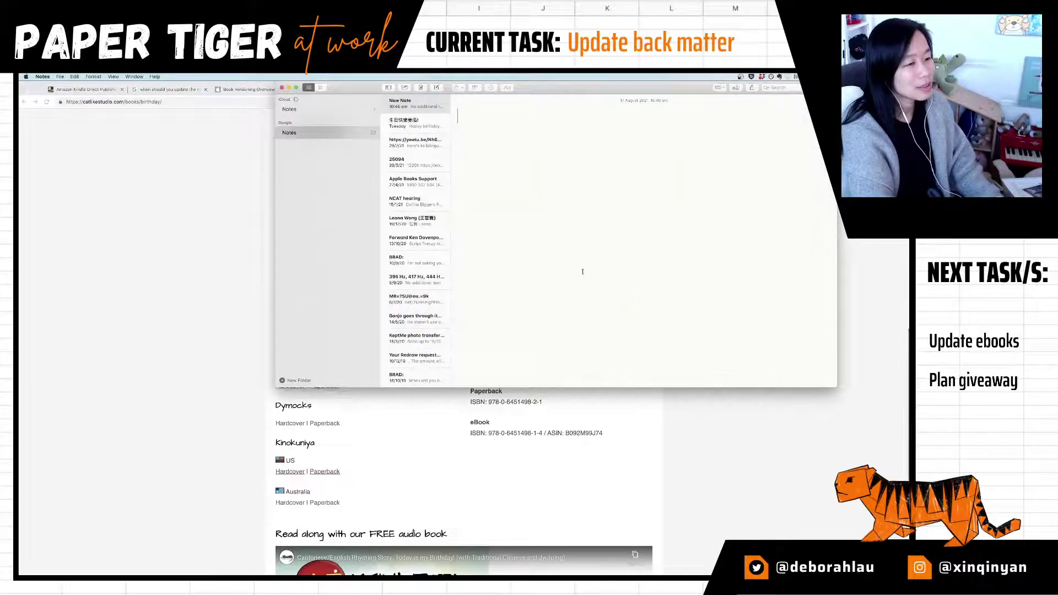
pyautogui.press('super+v')
# Step: Copy the Paperback heading and its ISBN from the book page into the note below the hardcover entry
pyautogui.press('super+Tab')
pyautogui.moveTo(540, 401); pyautogui.dragTo(470, 389)
pyautogui.press('super+c')
pyautogui.press('super+Tab')
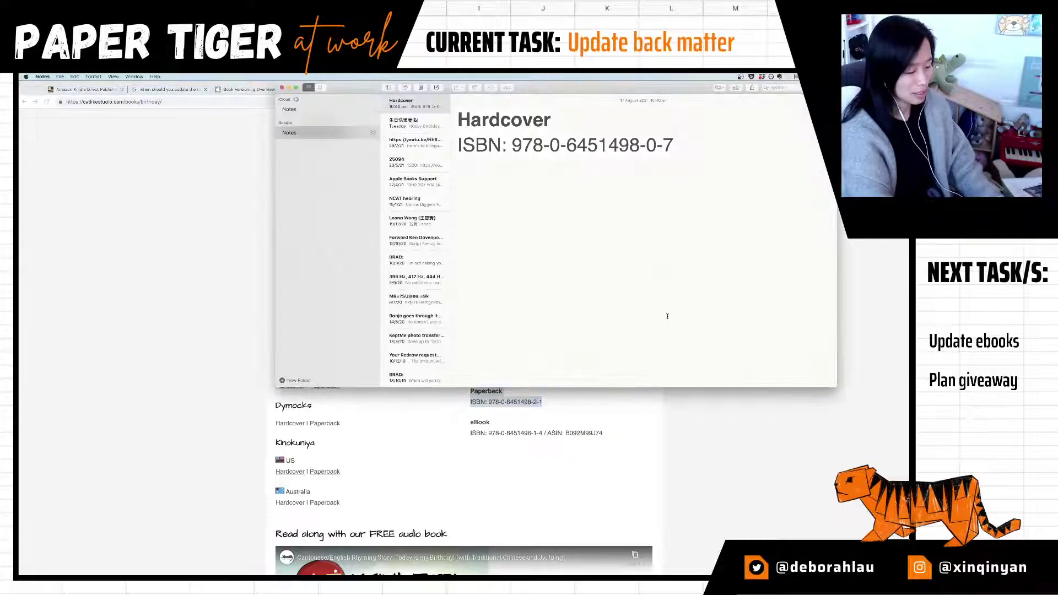
pyautogui.press('super+v')
# Step: Copy the eBook heading and its ISBN line into the note and remove the ASIN part after the ISBN
pyautogui.press('super+Tab')
pyautogui.click(602, 433)
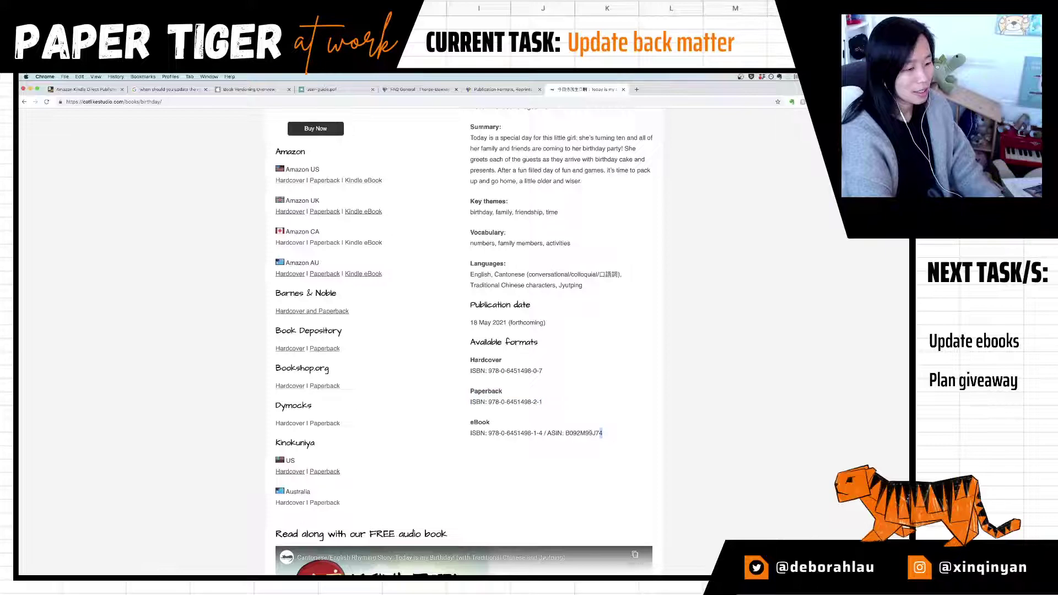
pyautogui.moveTo(601, 433); pyautogui.dragTo(472, 422)
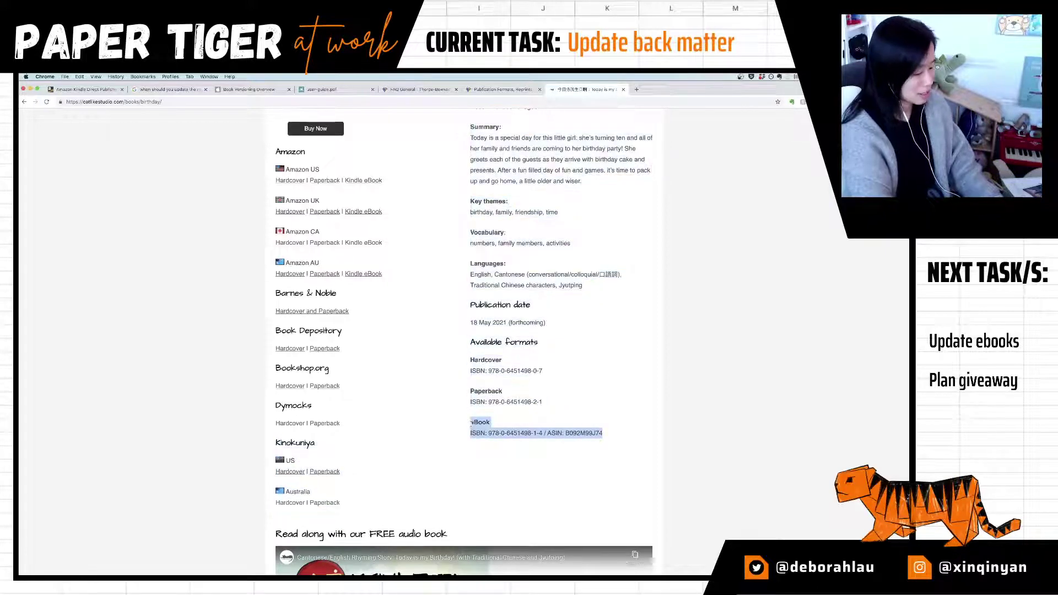
pyautogui.press('super+c')
pyautogui.press('super+Tab')
pyautogui.press('Return')
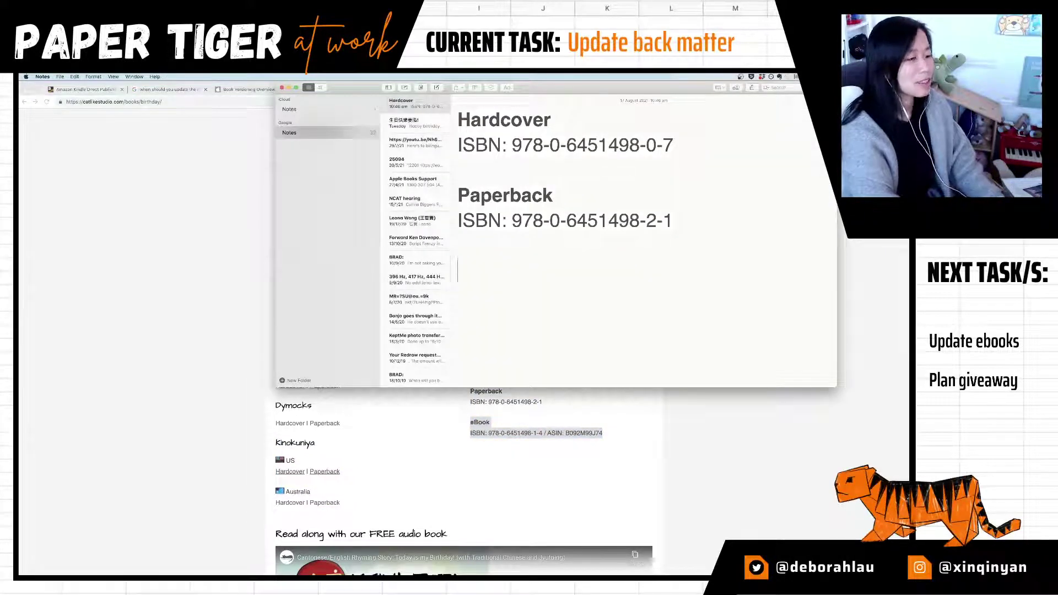
pyautogui.press('super+v')
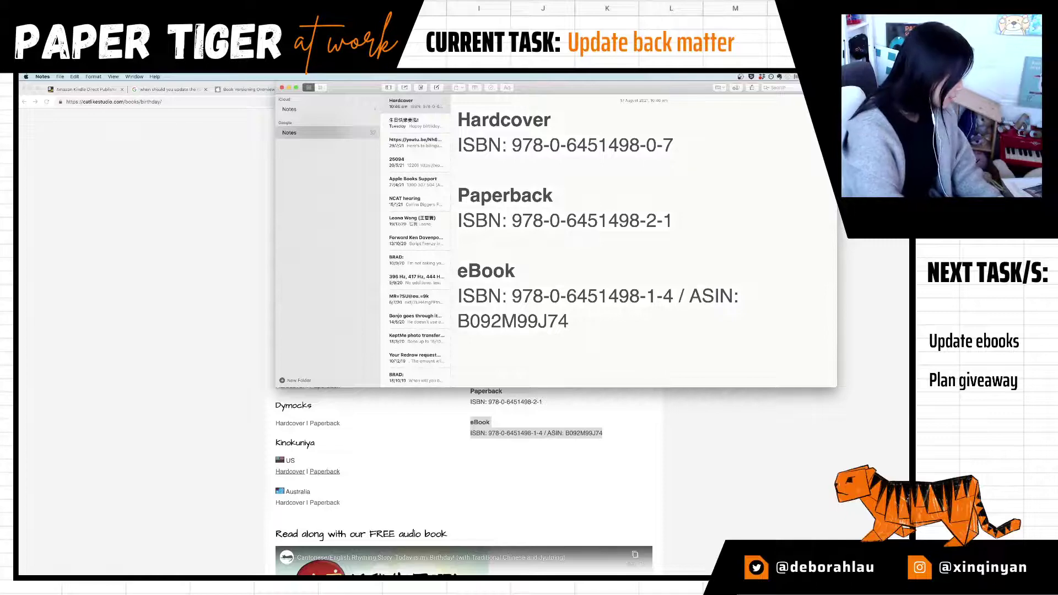
pyautogui.moveTo(568, 321); pyautogui.dragTo(684, 296)
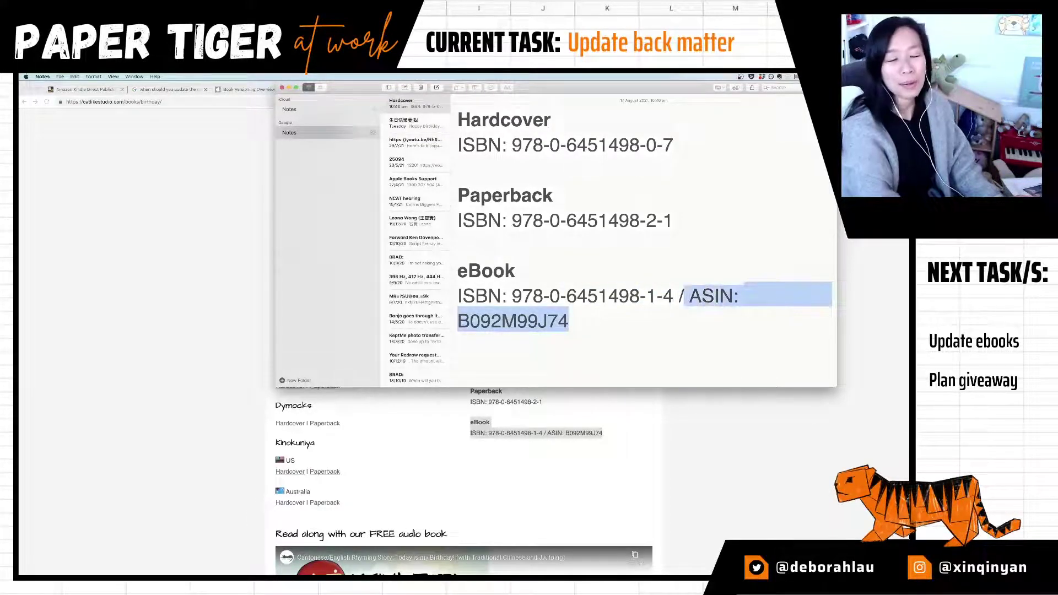
pyautogui.press('BackSpace')
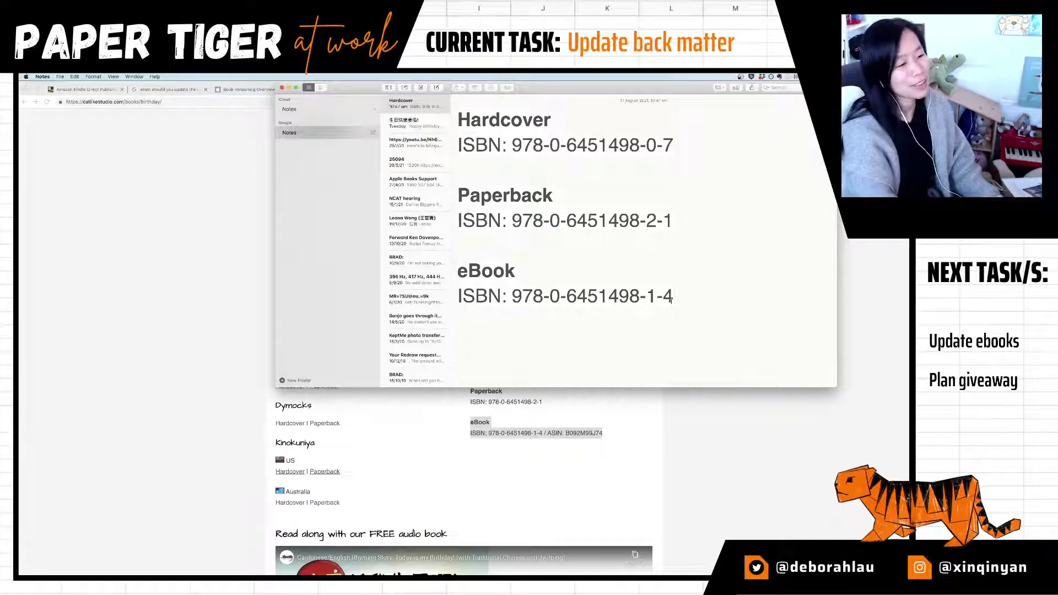
# Step: Join each format heading in the note with its ISBN on a single line for hardcover, paperback and eBook
pyautogui.click(584, 127)
pyautogui.press('Right')
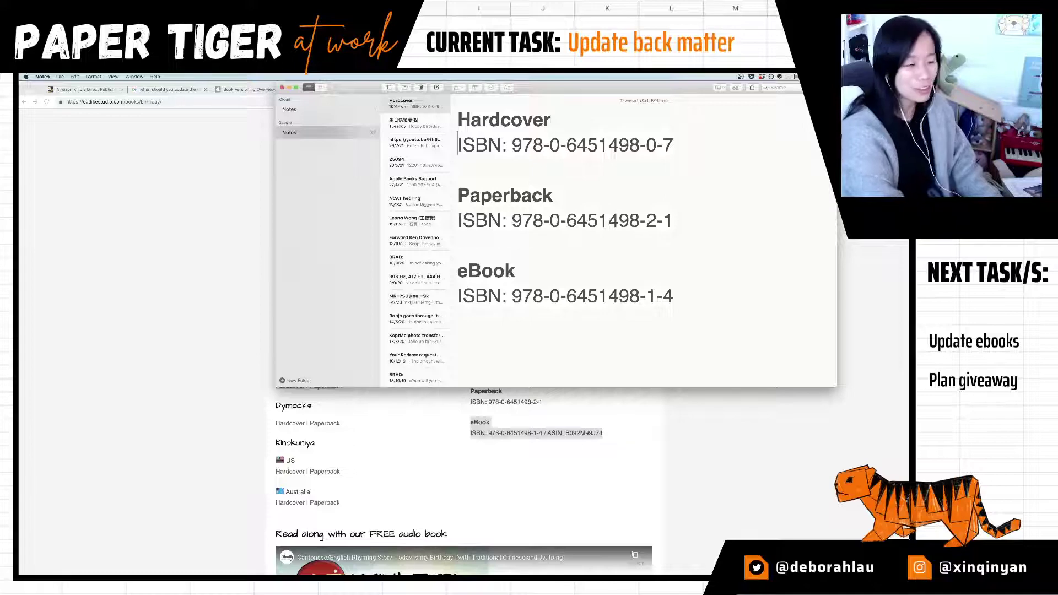
pyautogui.press('BackSpace')
pyautogui.click(553, 170)
pyautogui.press('Right')
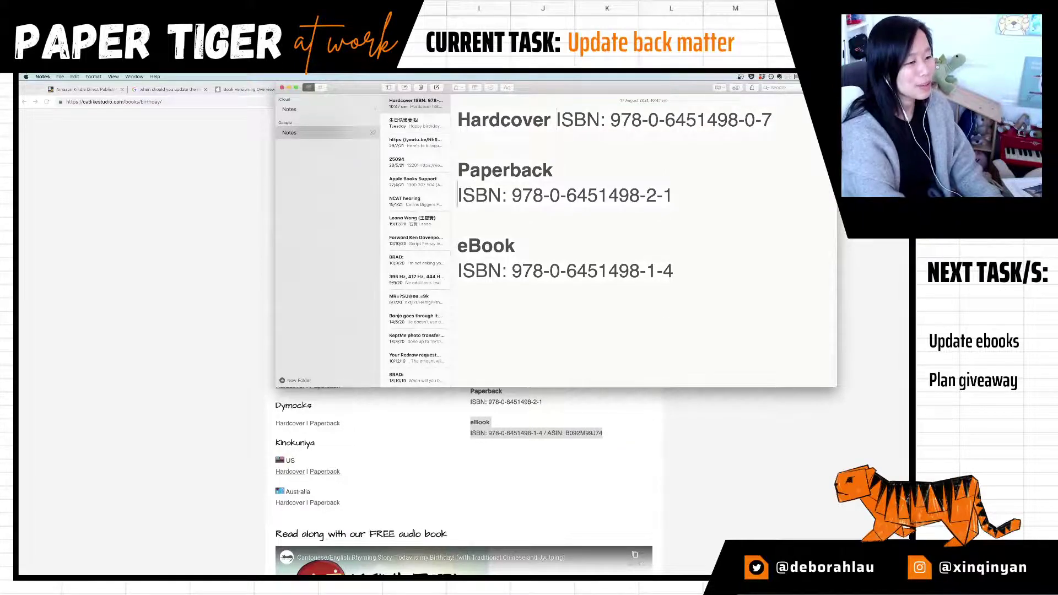
pyautogui.press('BackSpace')
pyautogui.press('Down')
pyautogui.press('BackSpace')
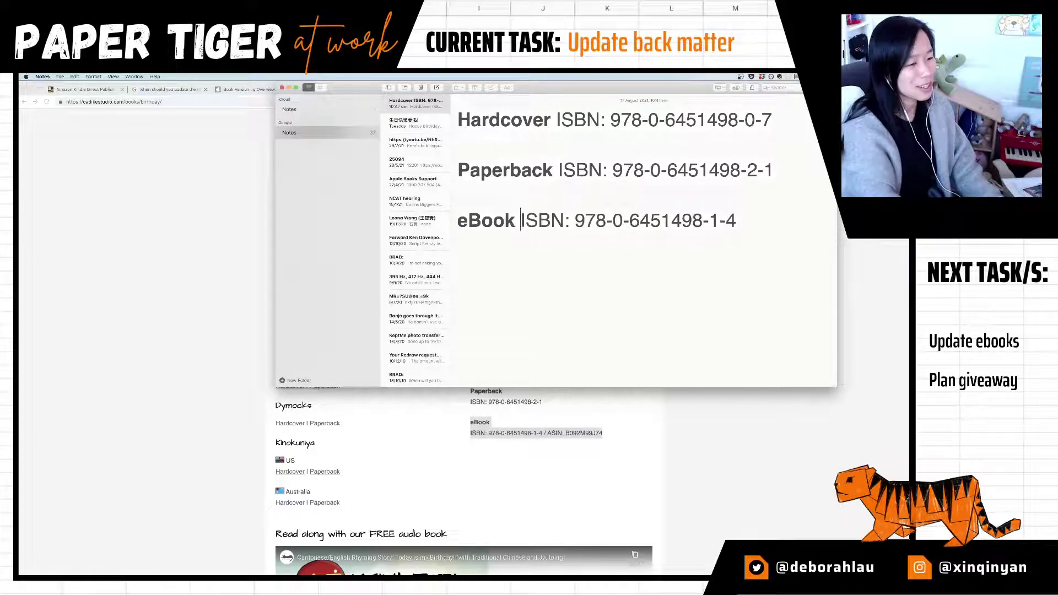
# Step: Remove the blank lines between the three ISBN entries, keeping each entry on its own line
pyautogui.press('Up')
pyautogui.press('Up')
pyautogui.press('super+Left')
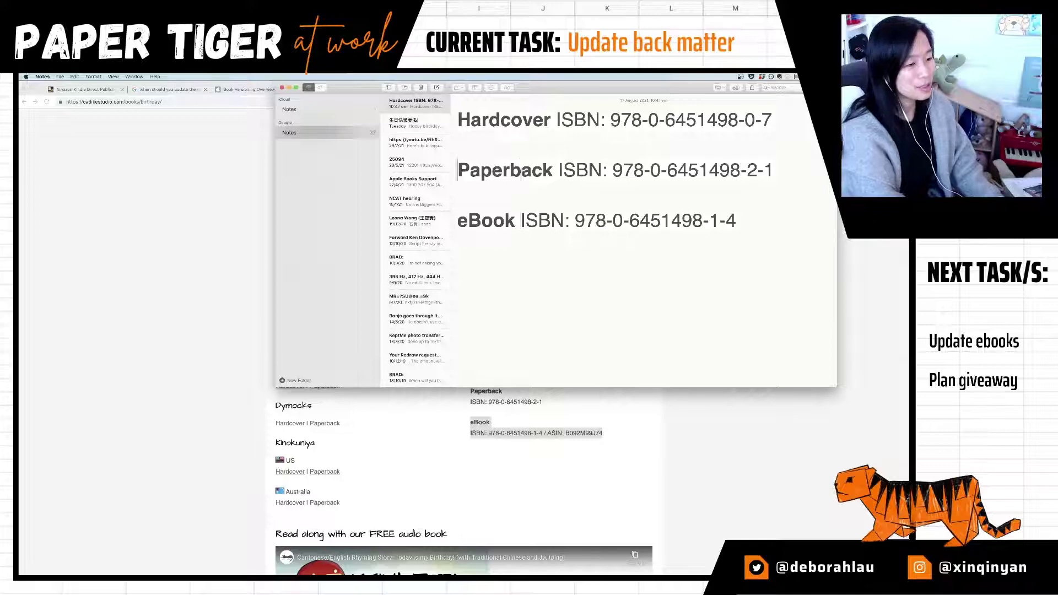
pyautogui.press('BackSpace')
pyautogui.press('Down')
pyautogui.press('BackSpace')
pyautogui.press('BackSpace')
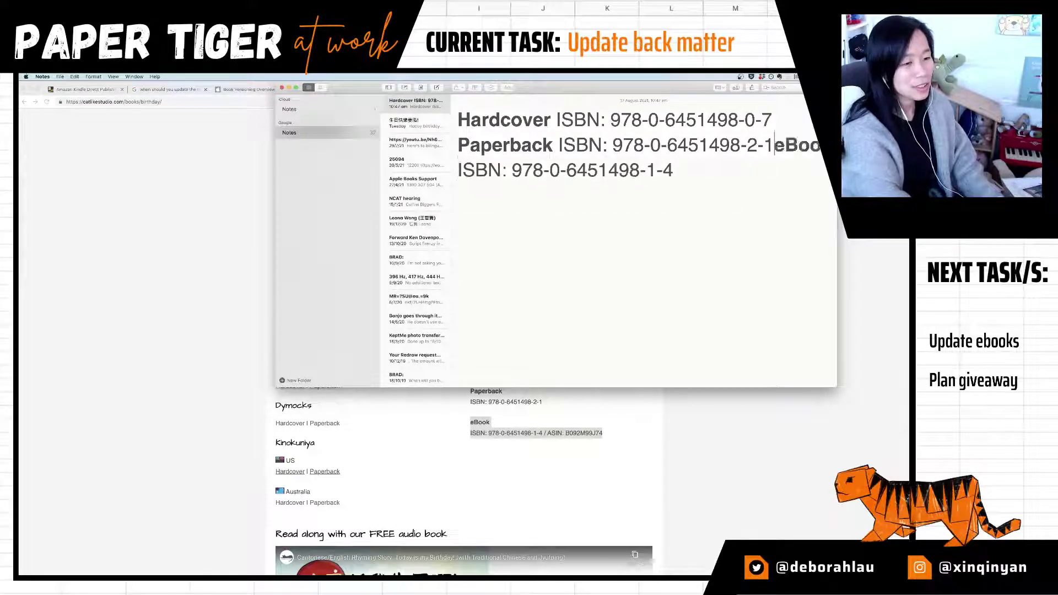
pyautogui.press('Return')
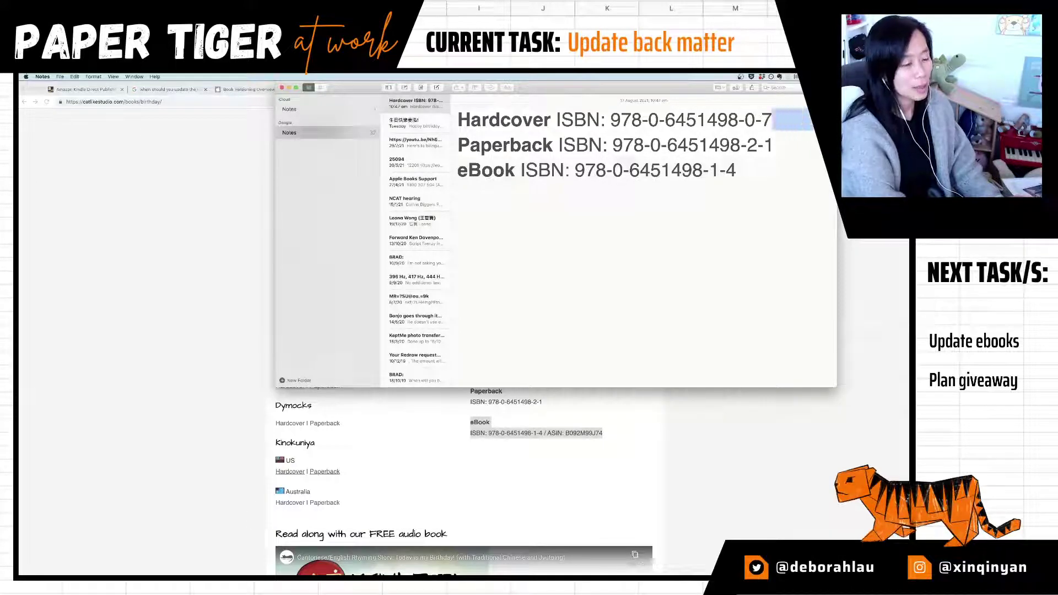
pyautogui.write('.')
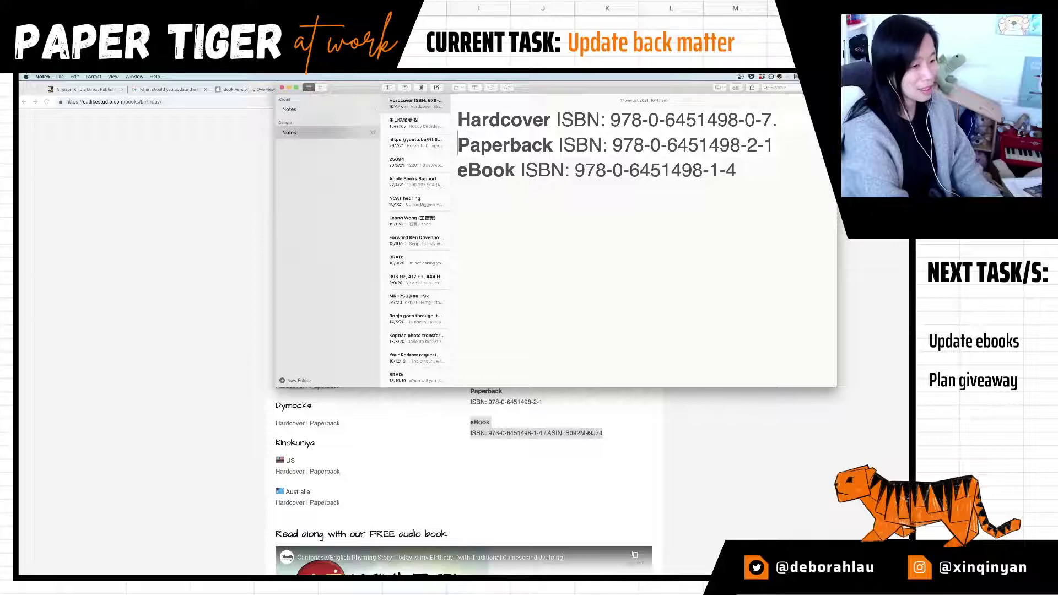
pyautogui.click(780, 146)
pyautogui.press('Right')
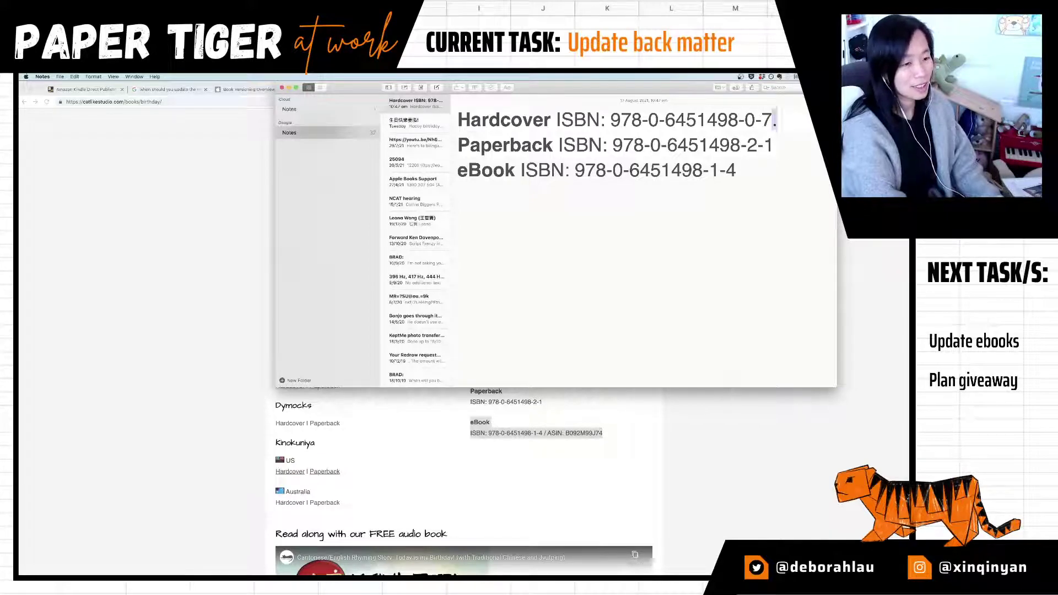
pyautogui.press('BackSpace')
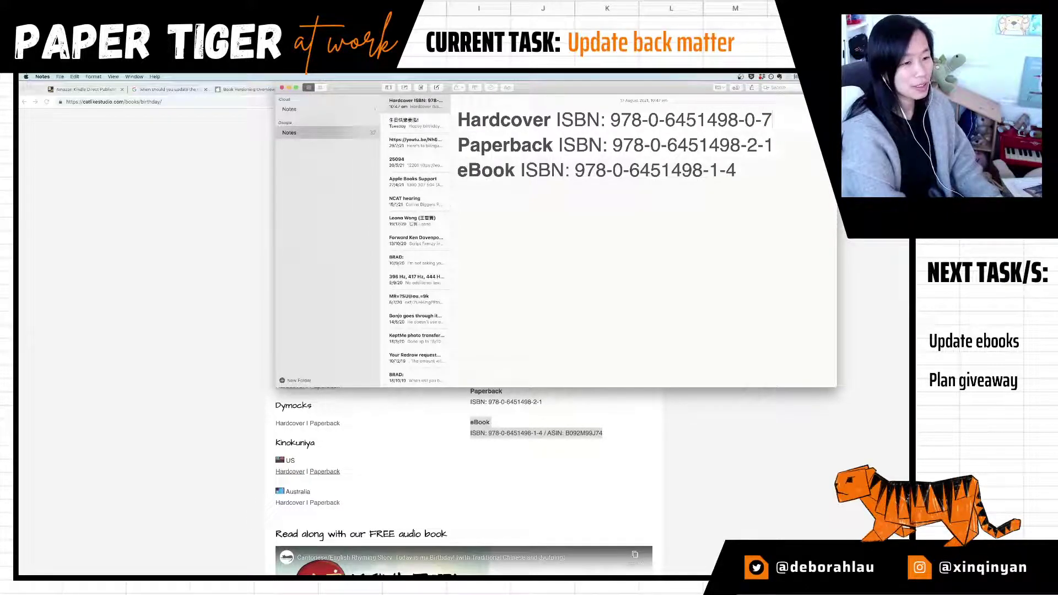
pyautogui.hotkey('shift', 'Right')
pyautogui.hotkey('shift', 'Right')
pyautogui.hotkey('shift', 'Left')
pyautogui.press('super+c')
pyautogui.press('super+Right')
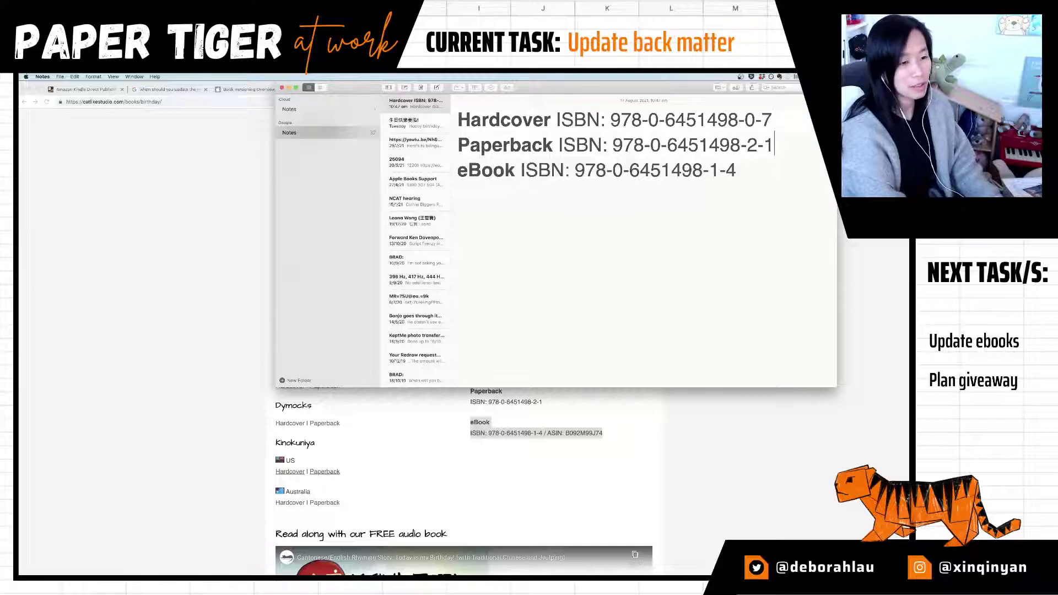
pyautogui.press('Right')
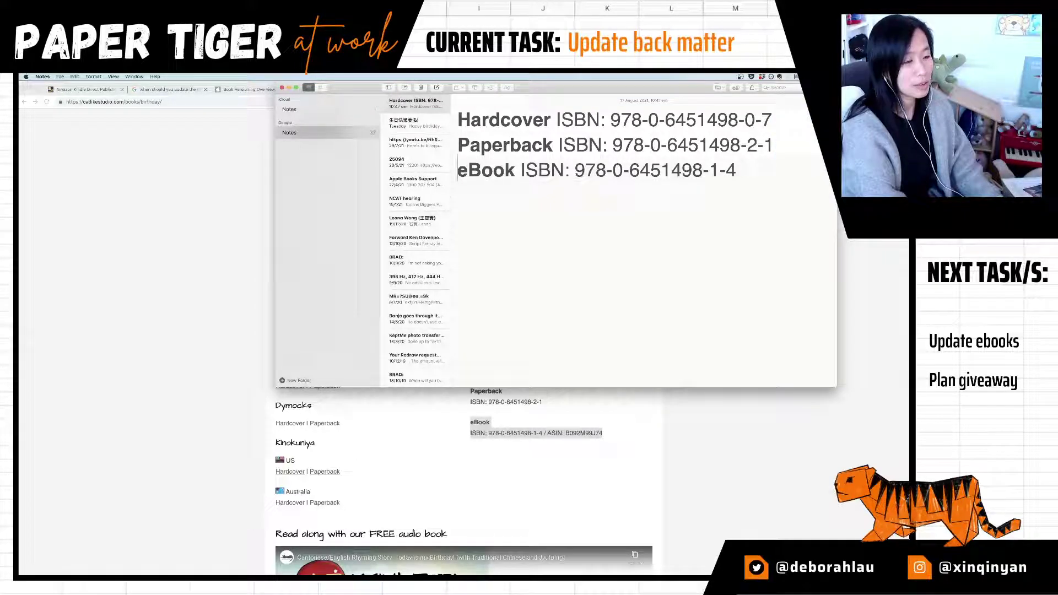
# Step: Copy all three ISBN lines from the note and paste them after the website address in the Scribus copyright notice
pyautogui.press('super+a')
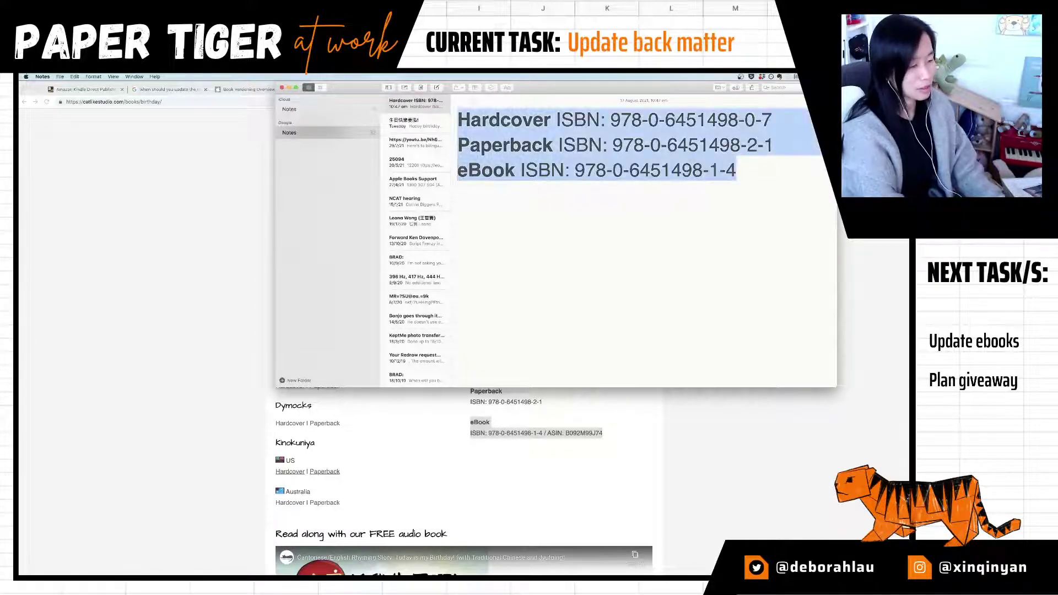
pyautogui.press('super+Tab')
pyautogui.press('super+Tab')
pyautogui.press('super+Tab')
pyautogui.press('super+Tab')
pyautogui.press('super+Tab')
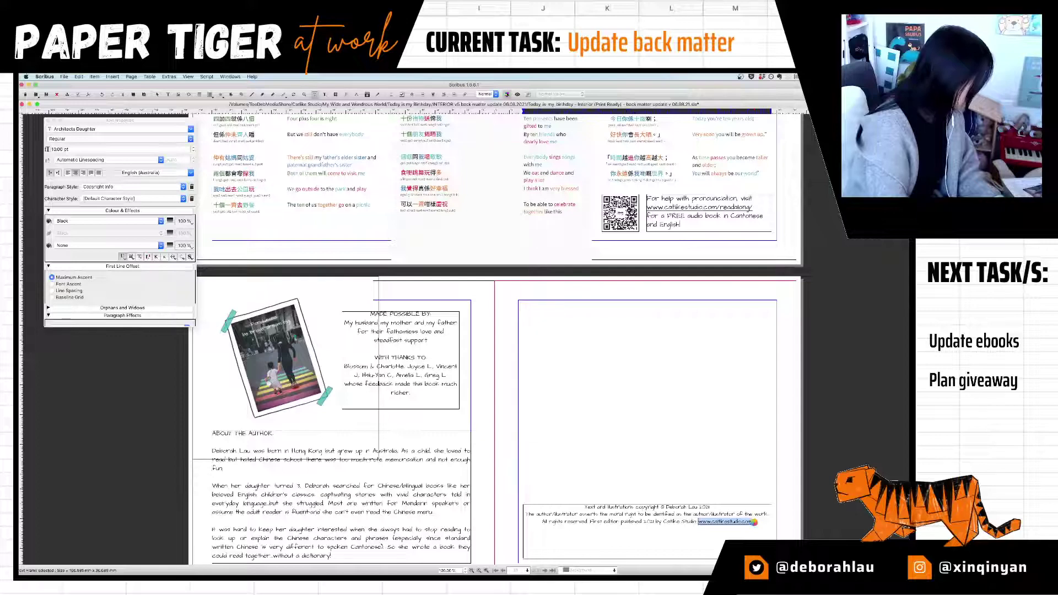
pyautogui.click(754, 522)
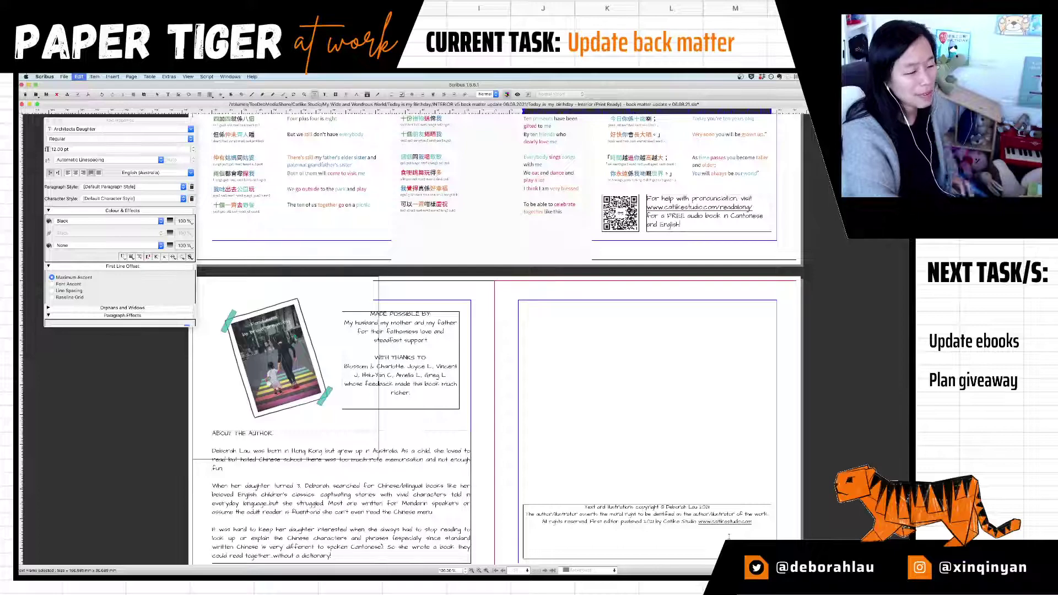
pyautogui.press('super+v')
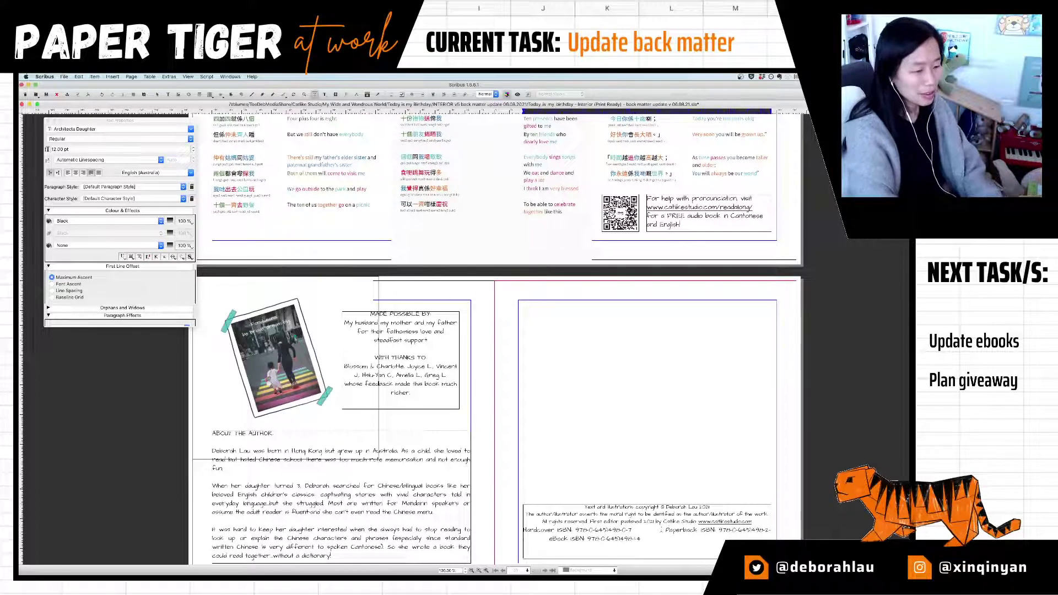
# Step: Apply the Copyright Info paragraph style to the pasted hardcover, paperback and eBook ISBN text
pyautogui.click(661, 530)
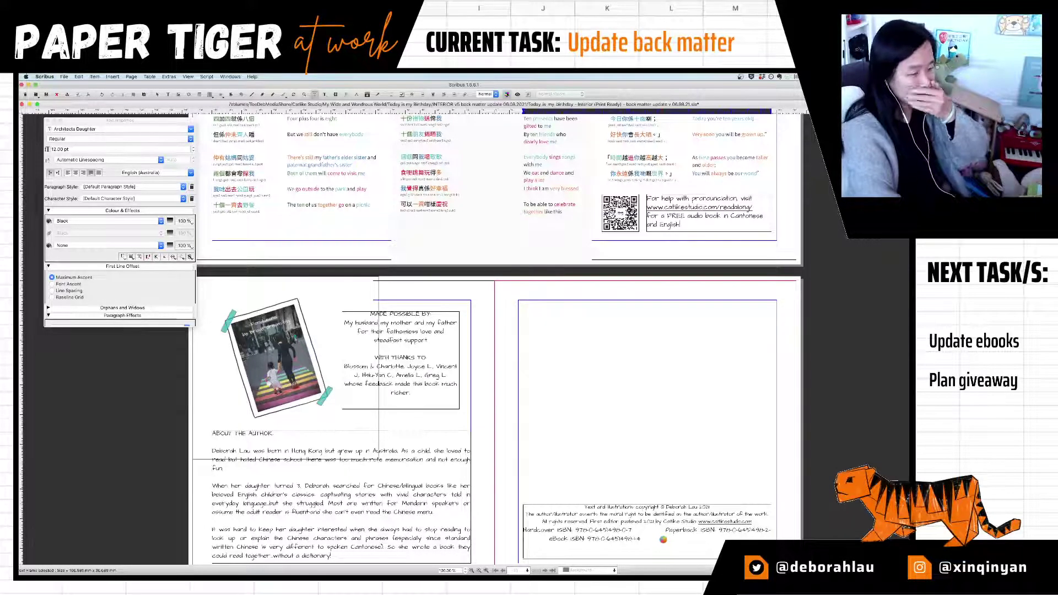
pyautogui.click(526, 531)
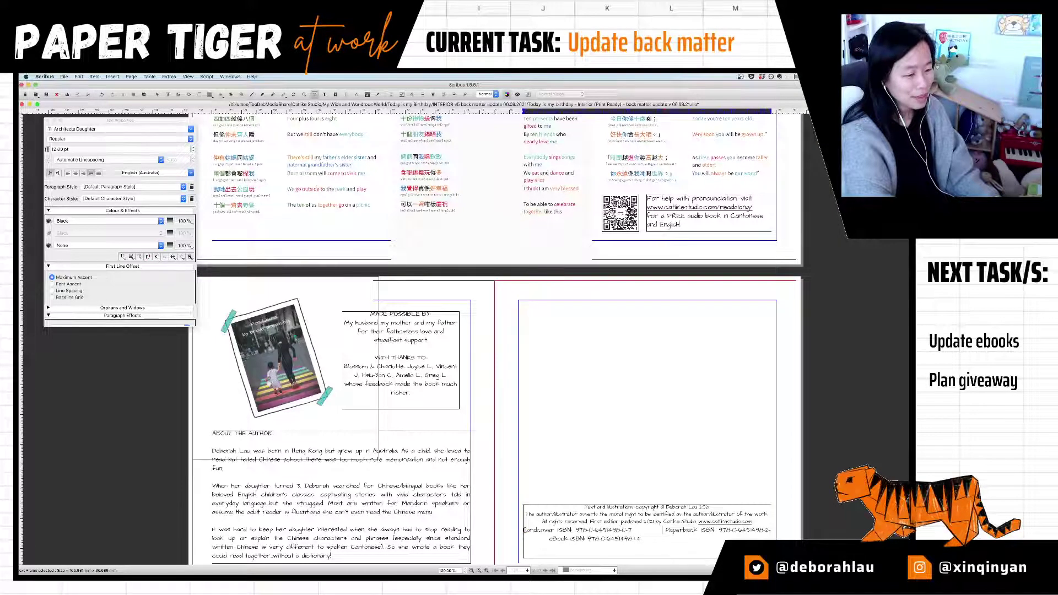
pyautogui.click(653, 540)
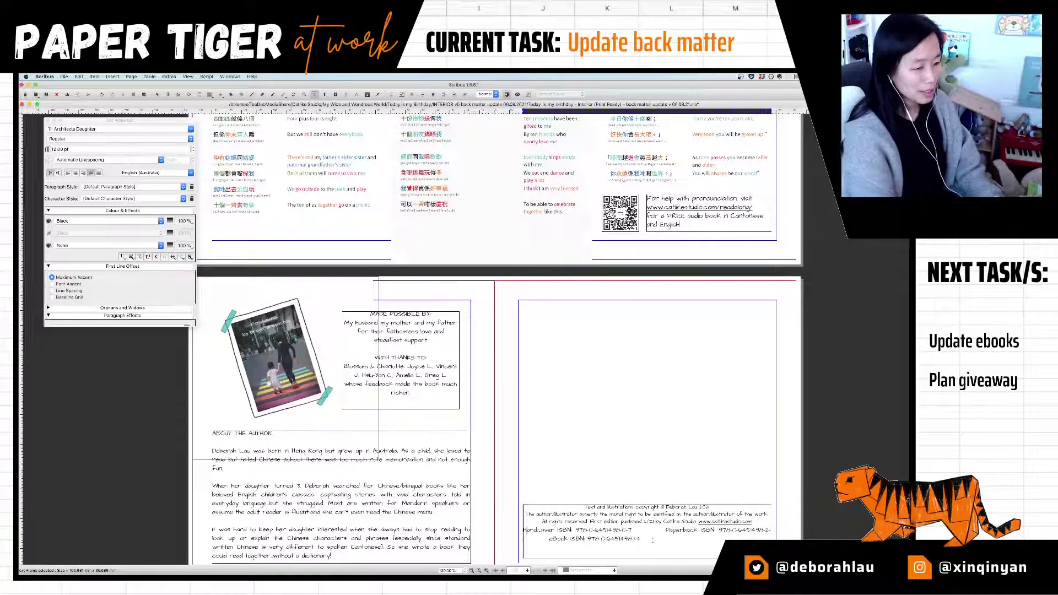
pyautogui.click(649, 538)
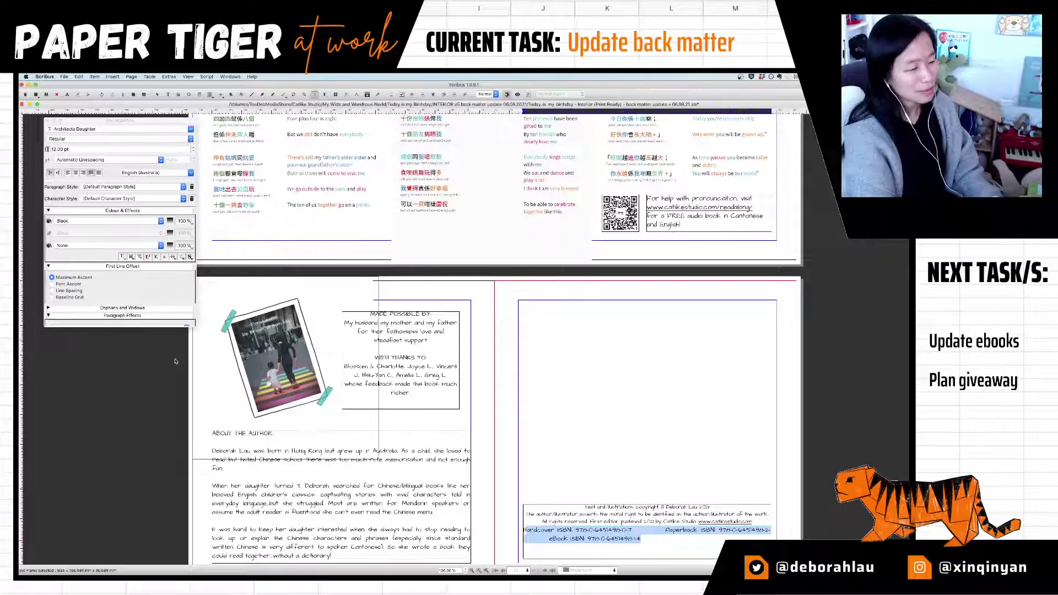
pyautogui.click(525, 530)
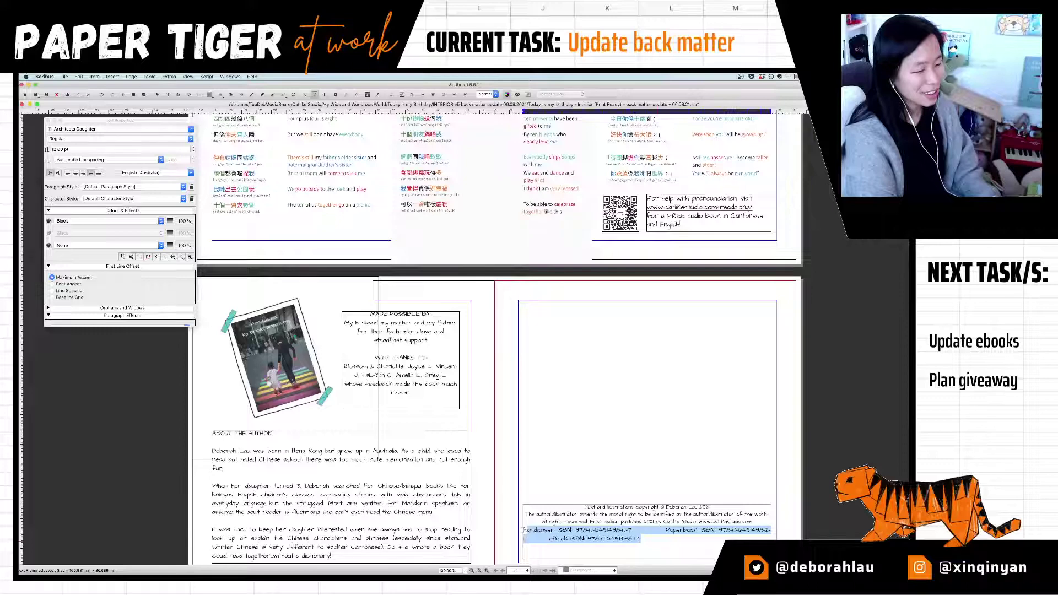
pyautogui.click(524, 530)
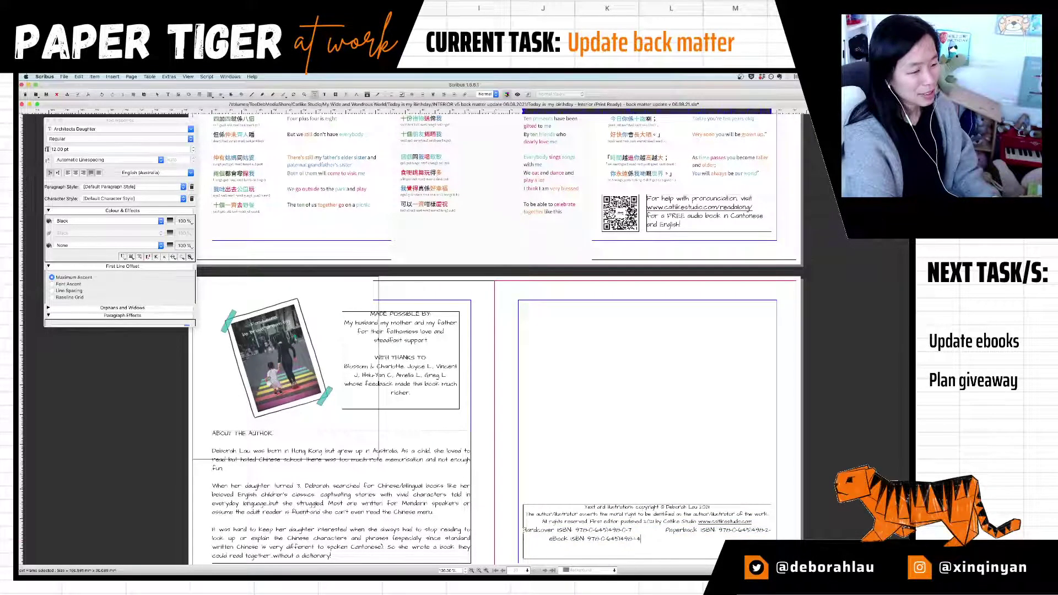
pyautogui.keyDown('shift'); pyautogui.click(523, 530); pyautogui.keyUp('shift')
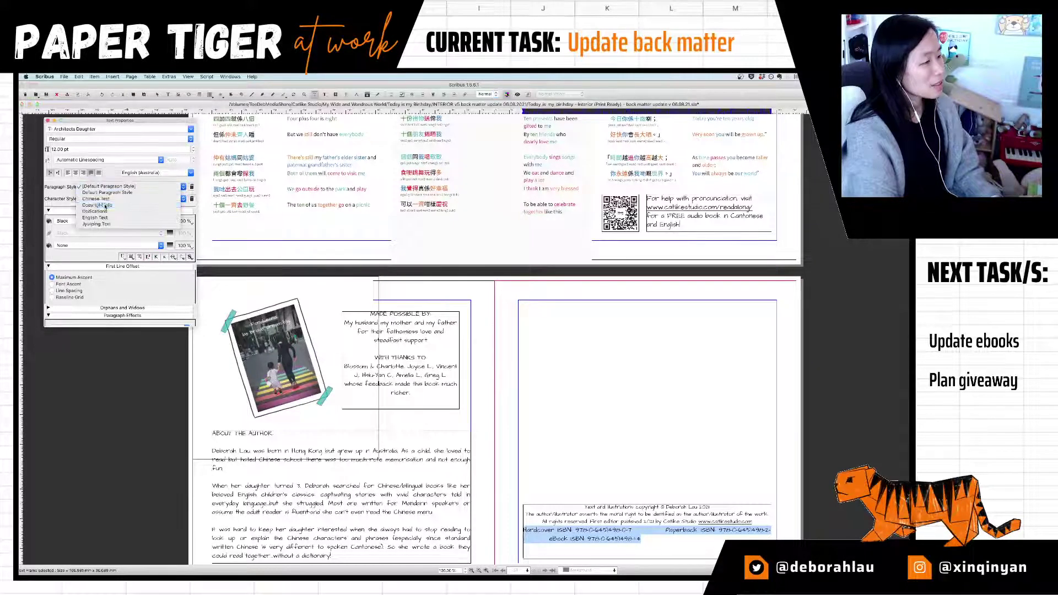
pyautogui.click(104, 206)
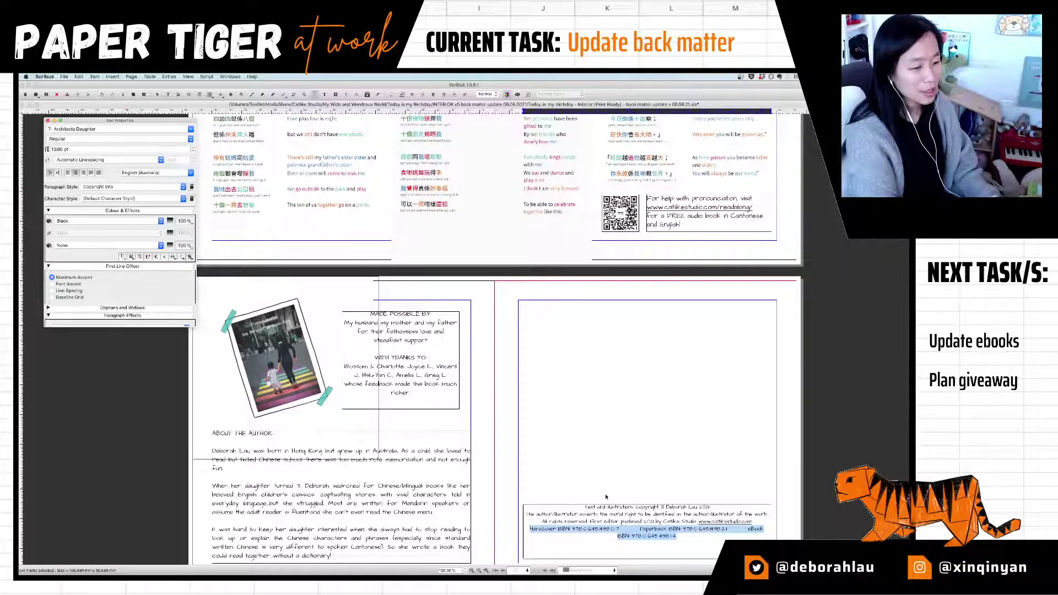
# Step: Tighten the gaps between the hardcover, paperback and eBook ISBN entries in the copyright notice
pyautogui.click(641, 531)
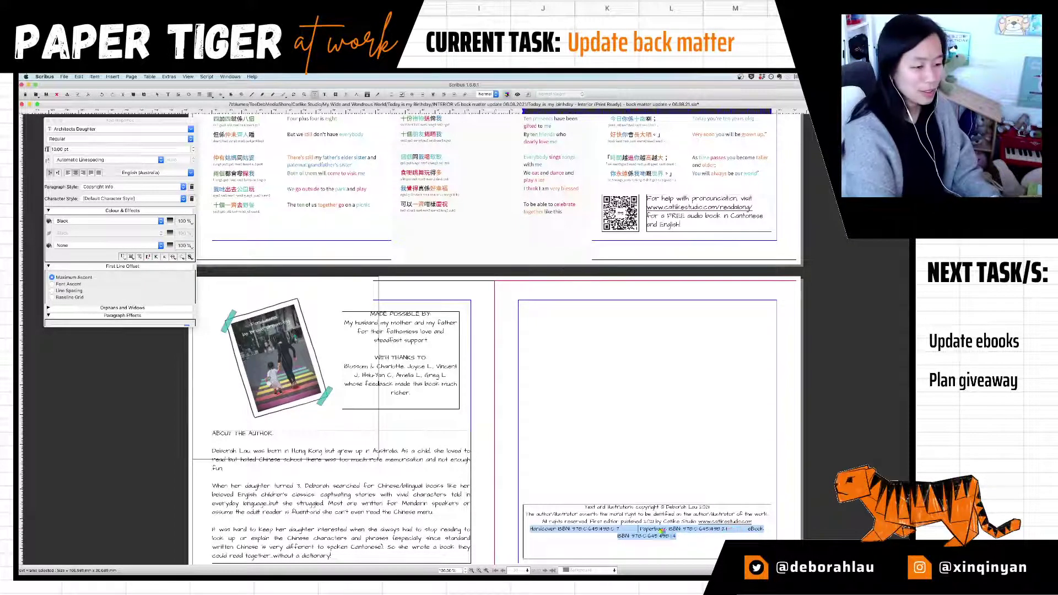
pyautogui.click(640, 529)
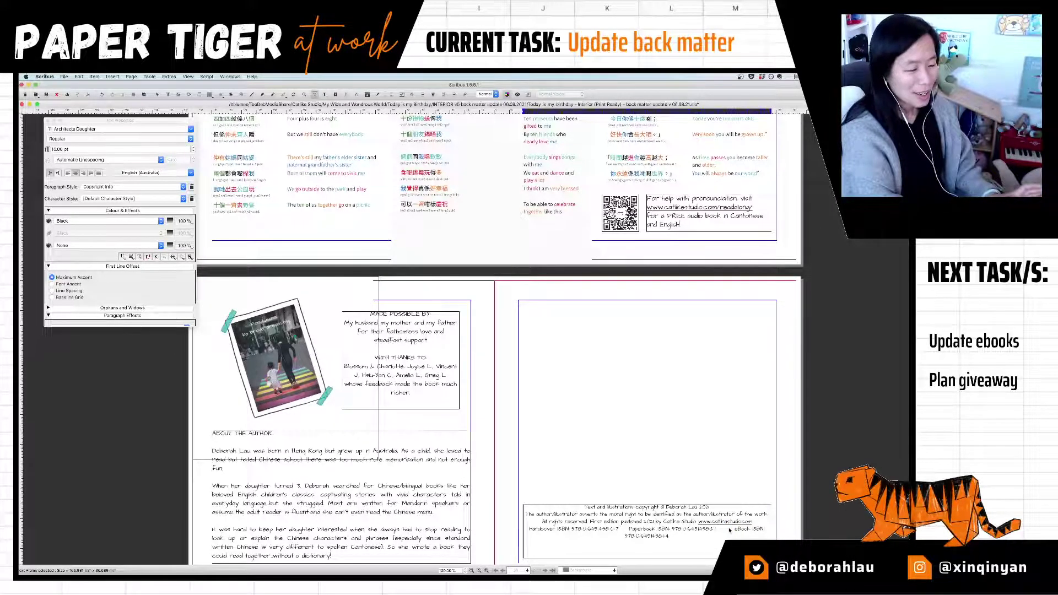
pyautogui.press('BackSpace')
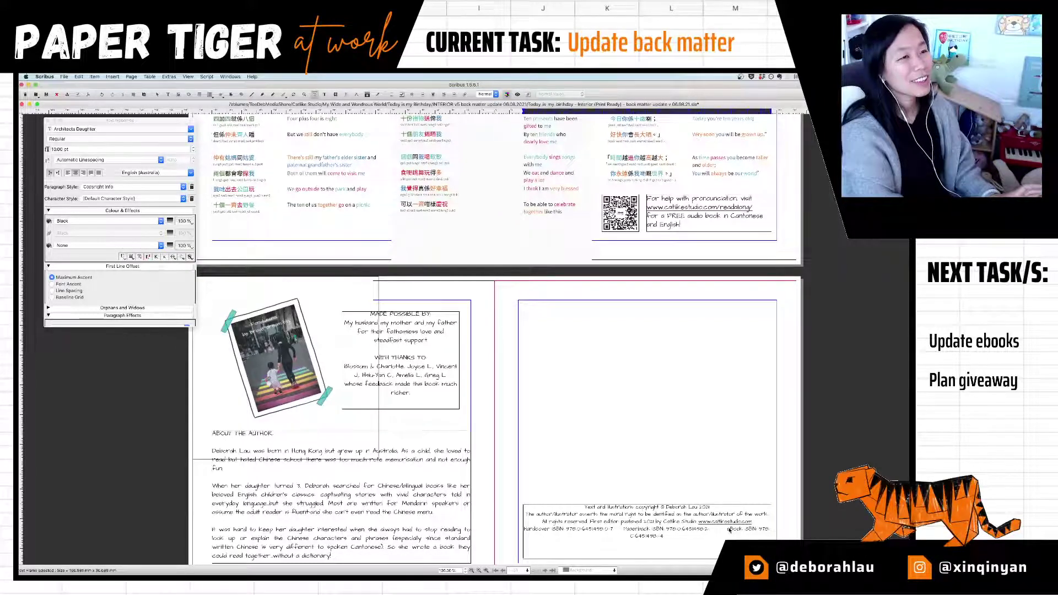
pyautogui.press('BackSpace')
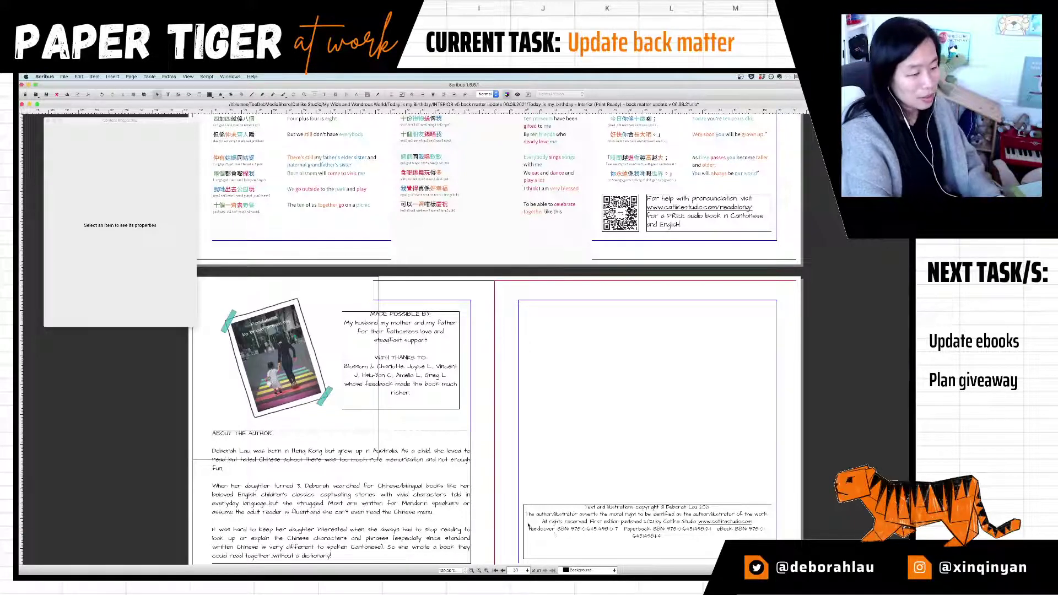
# Step: Widen the copyright text frame on both sides to the page margins, to about 174 mm
pyautogui.click(533, 540)
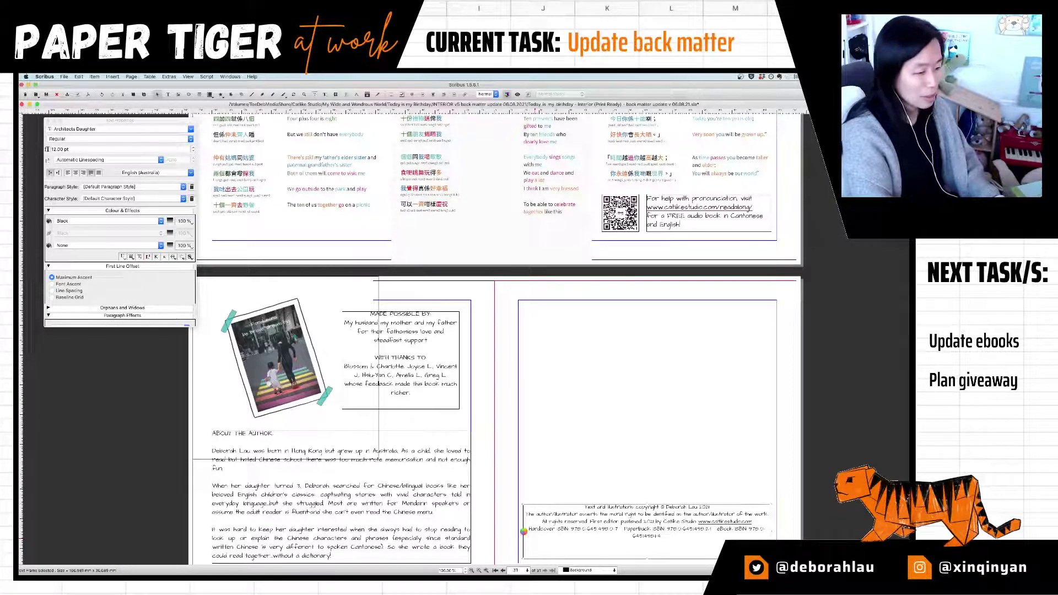
pyautogui.moveTo(523, 533); pyautogui.dragTo(520, 532)
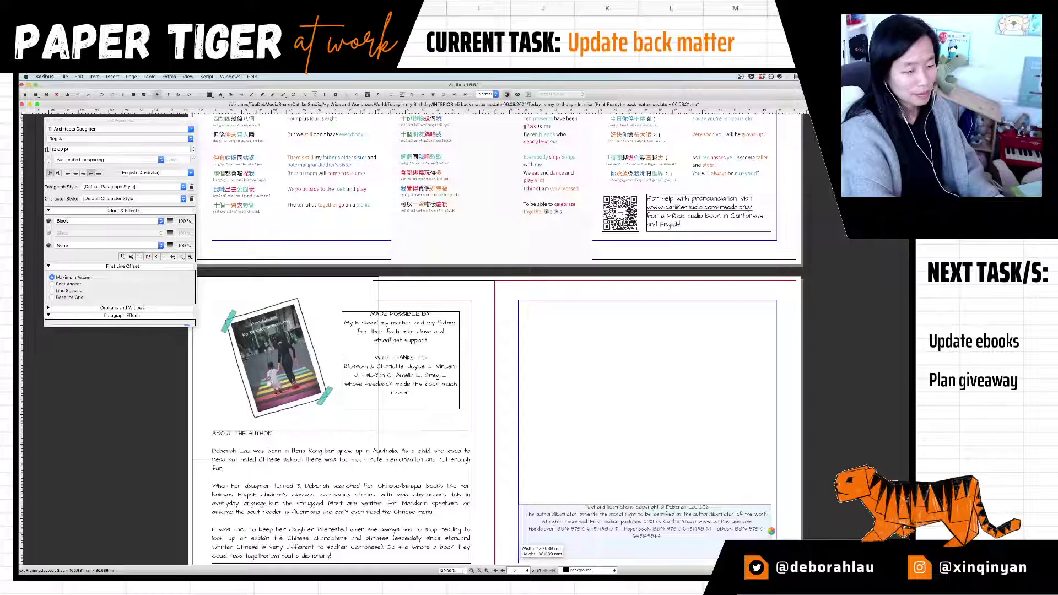
pyautogui.moveTo(771, 533); pyautogui.dragTo(776, 533)
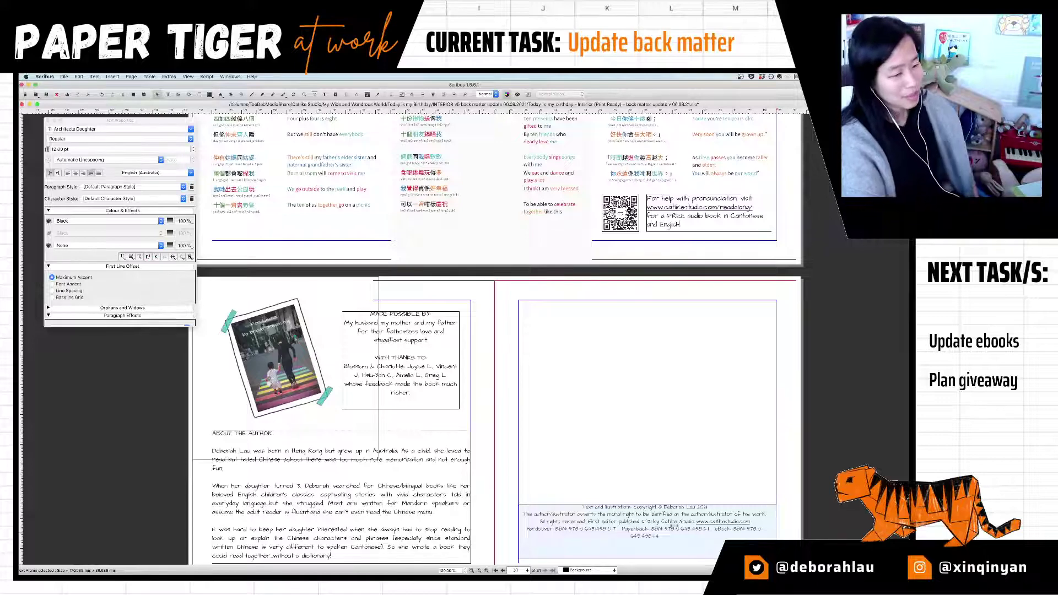
pyautogui.click(636, 532)
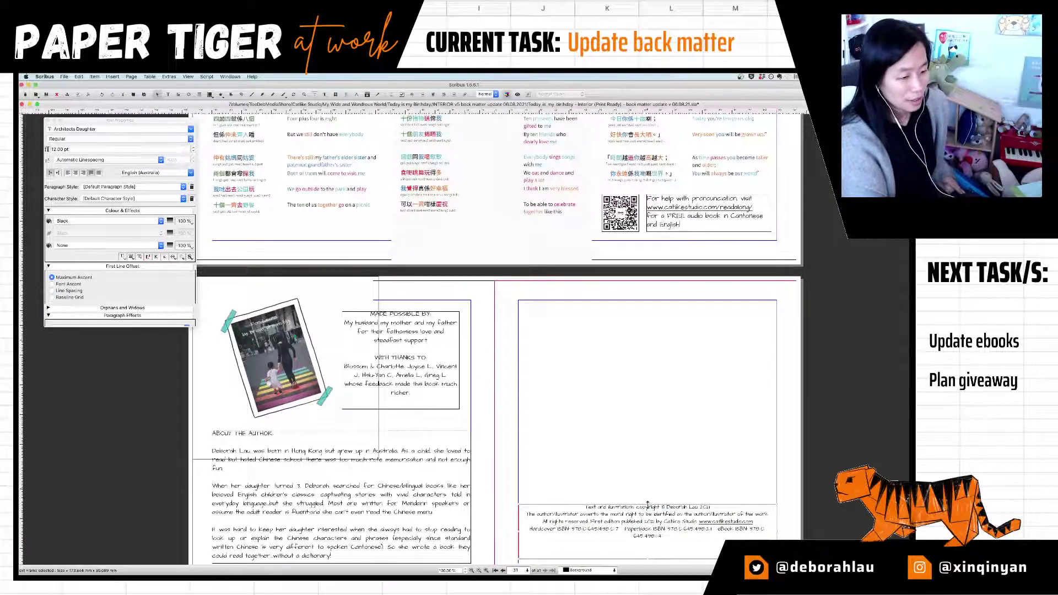
# Step: Lower the copyright frame's upper edge and set its lower edge near the bottom margin, making it about 28 mm high
pyautogui.moveTo(647, 504); pyautogui.dragTo(648, 520)
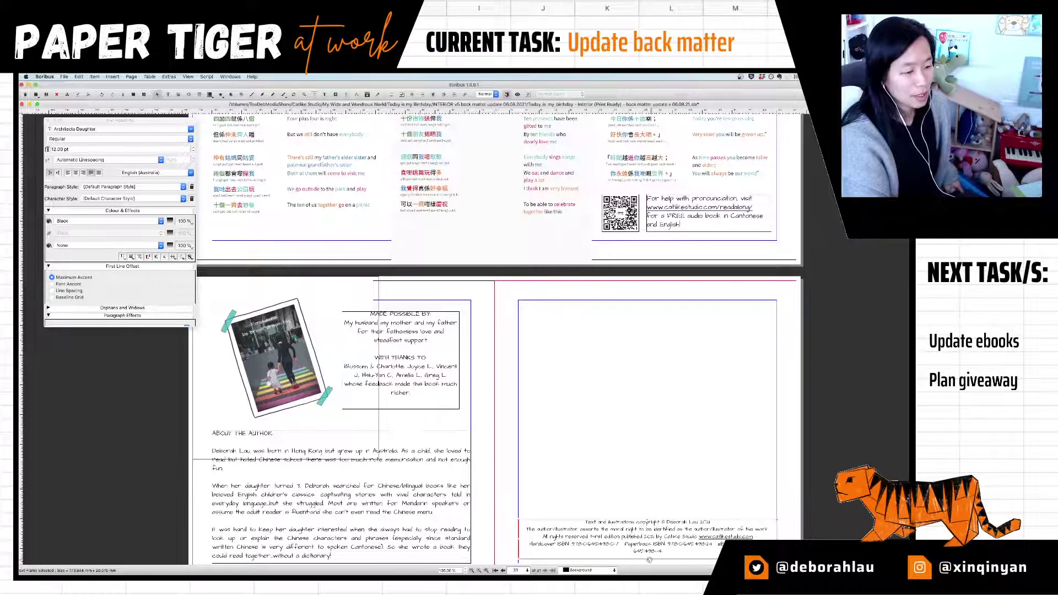
pyautogui.moveTo(646, 559); pyautogui.dragTo(645, 545)
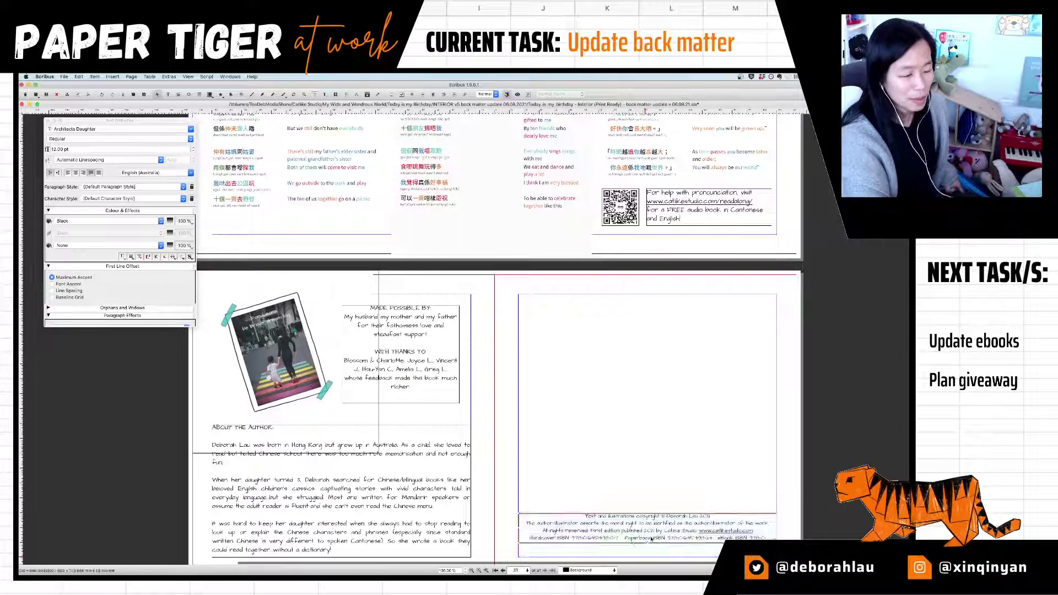
pyautogui.scroll(-3, 689, 535)
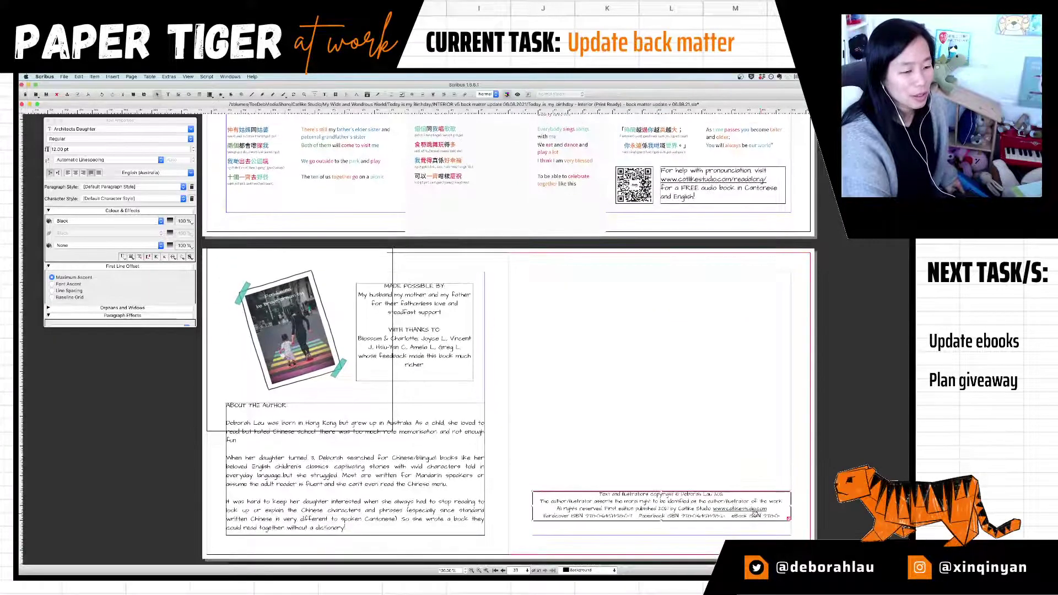
pyautogui.scroll(2, 731, 530)
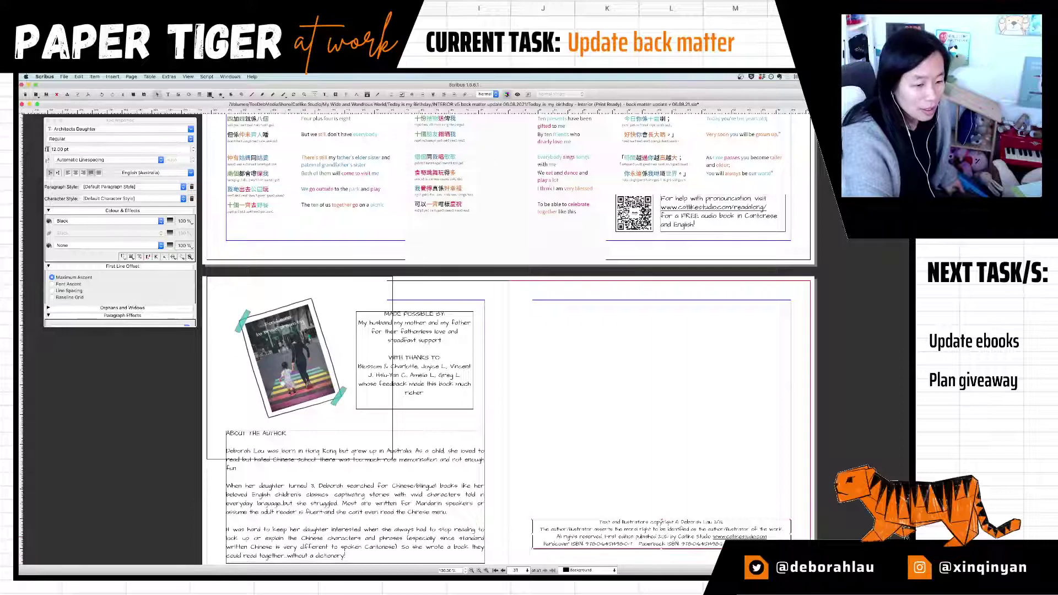
pyautogui.scroll(-2, 419, 341)
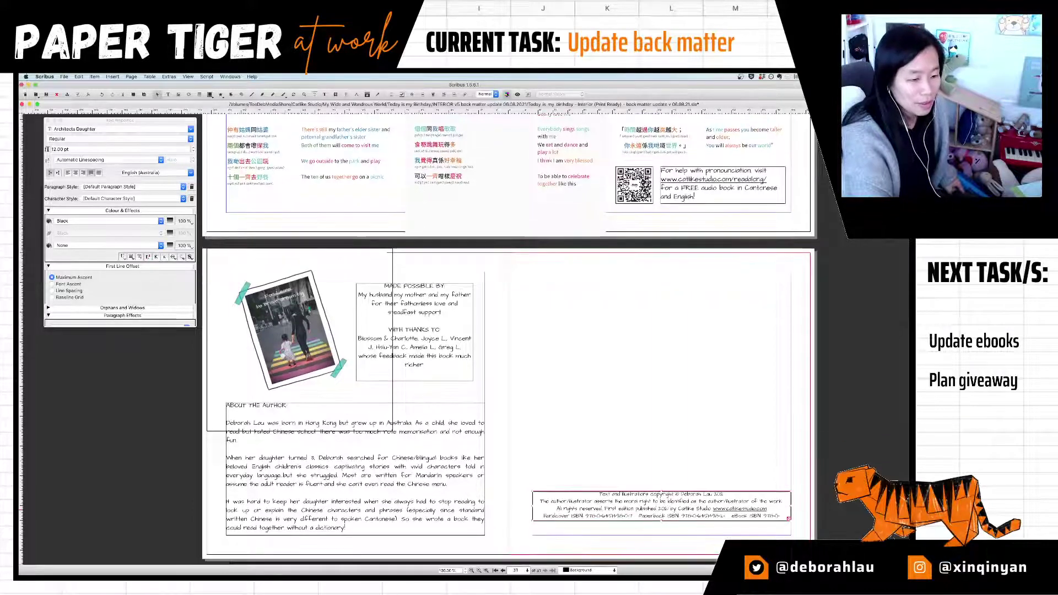
pyautogui.scroll(2, 704, 533)
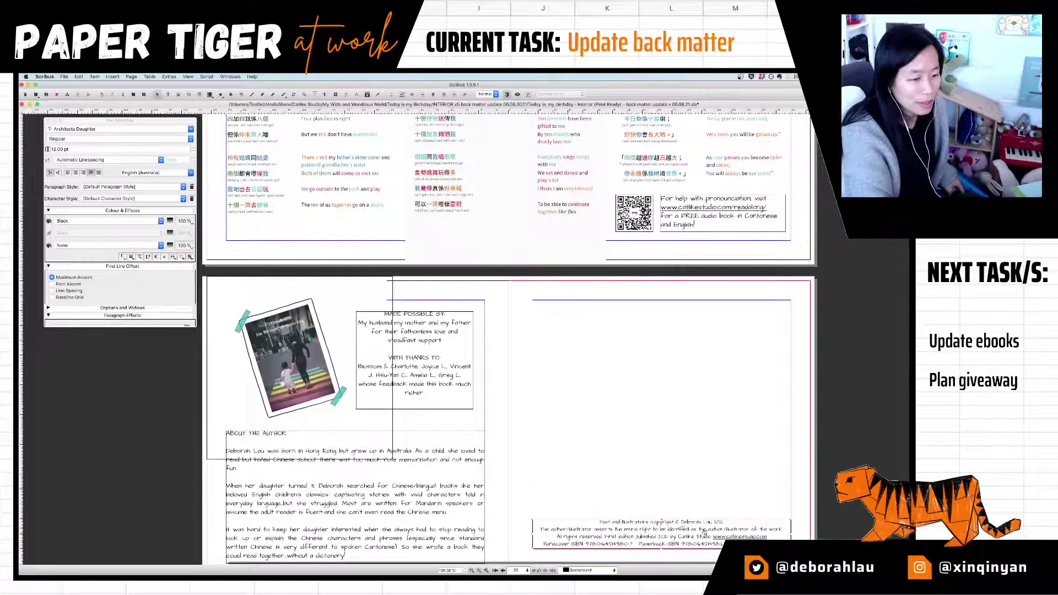
pyautogui.scroll(-2, 731, 529)
pyautogui.scroll(2, 693, 523)
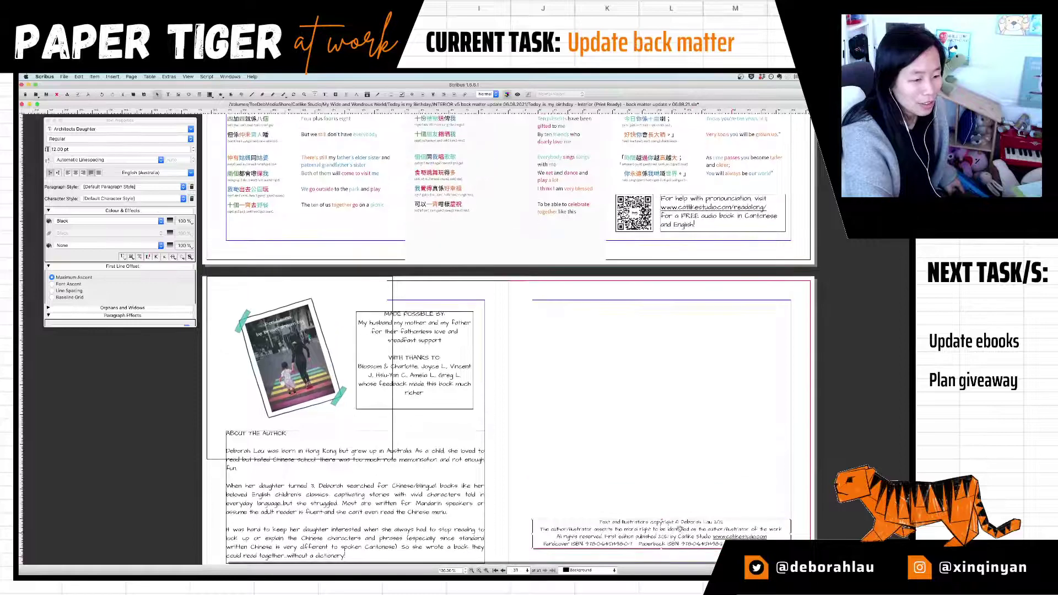
pyautogui.moveTo(663, 548); pyautogui.dragTo(659, 554)
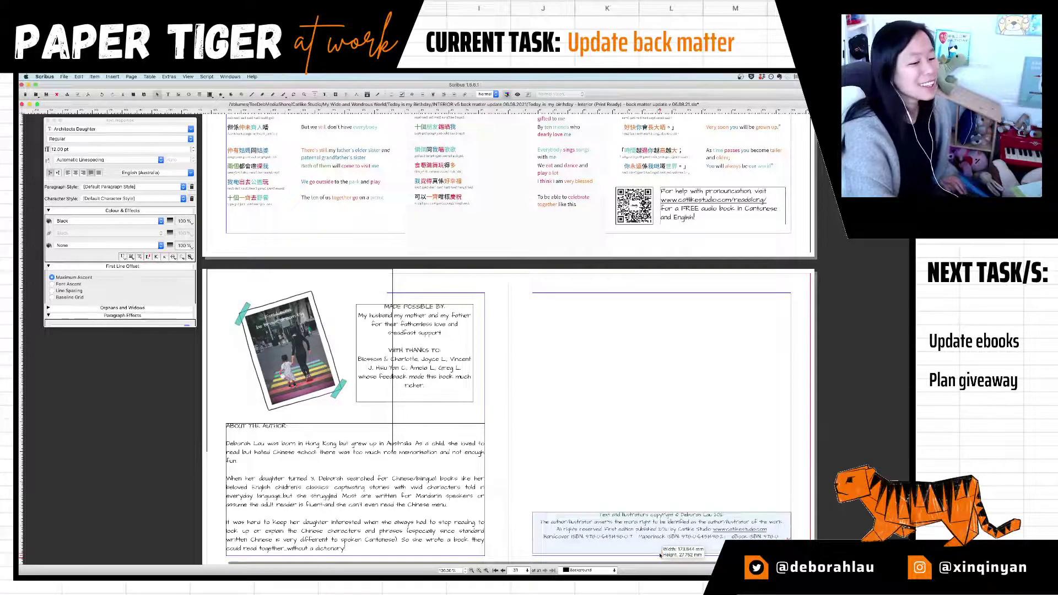
pyautogui.moveTo(661, 556); pyautogui.dragTo(660, 556)
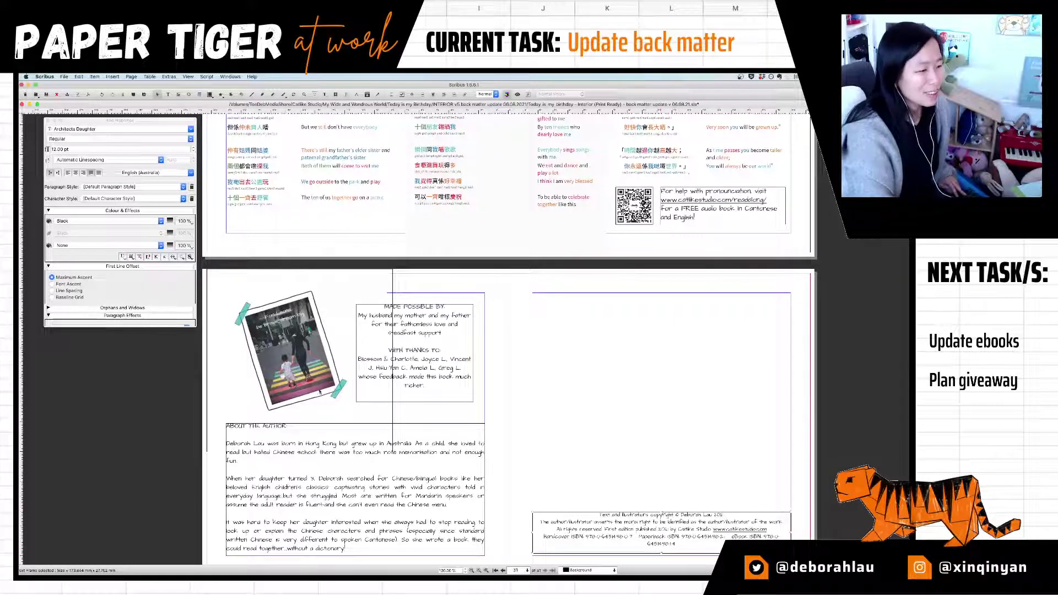
# Step: Set the font size of the Copyright Info paragraph style to 8 pt and apply the change
pyautogui.click(111, 78)
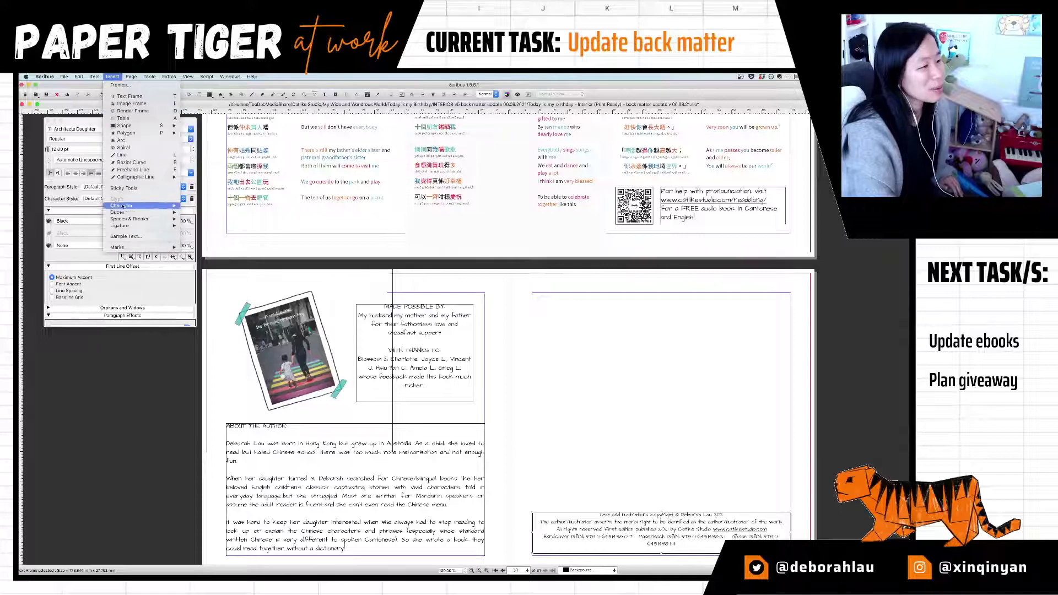
pyautogui.moveTo(79, 77)
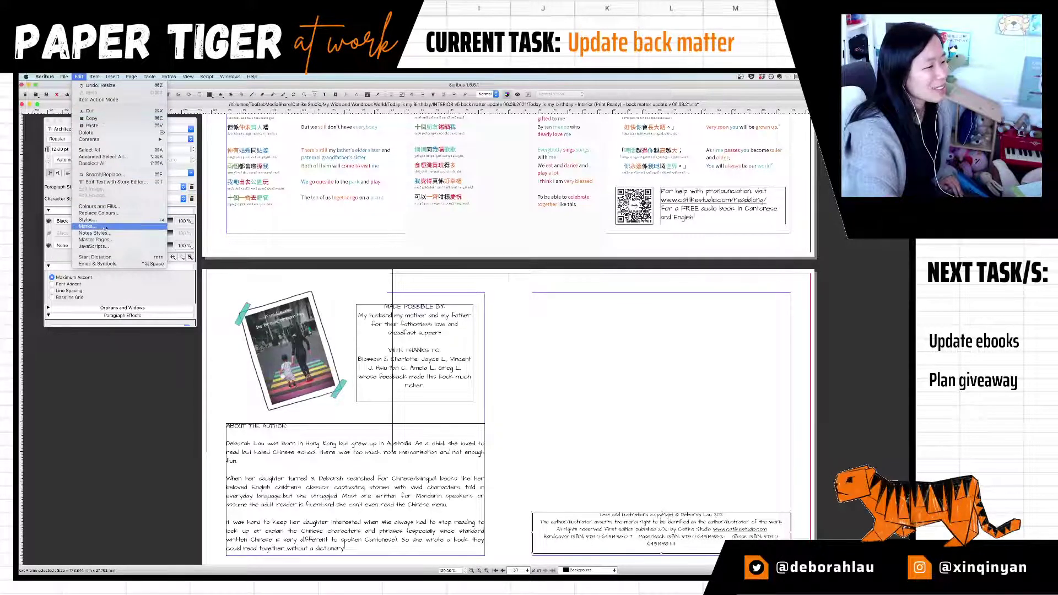
pyautogui.click(90, 219)
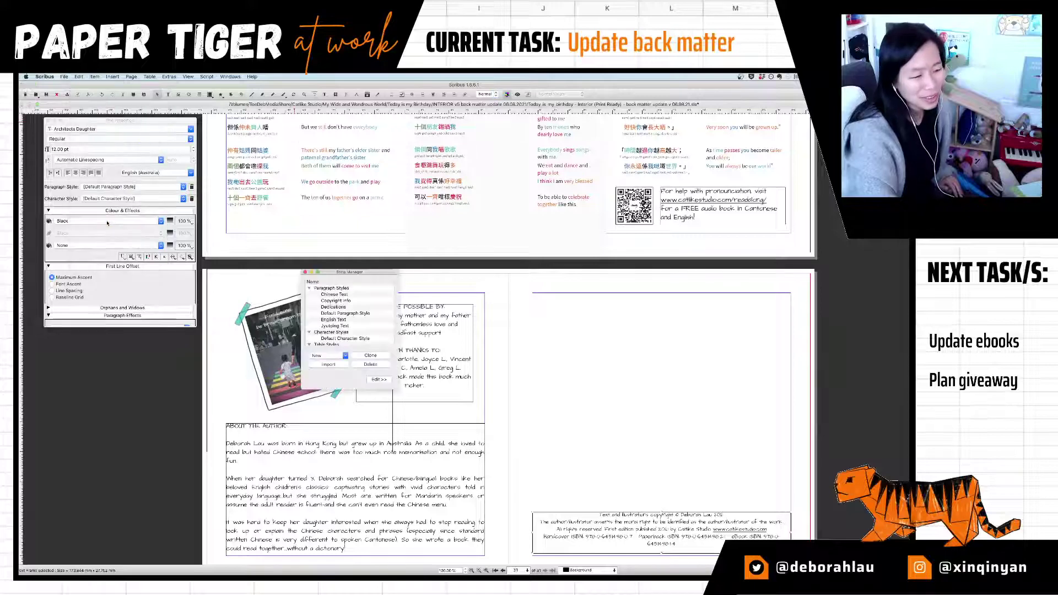
pyautogui.click(338, 302)
pyautogui.click(378, 380)
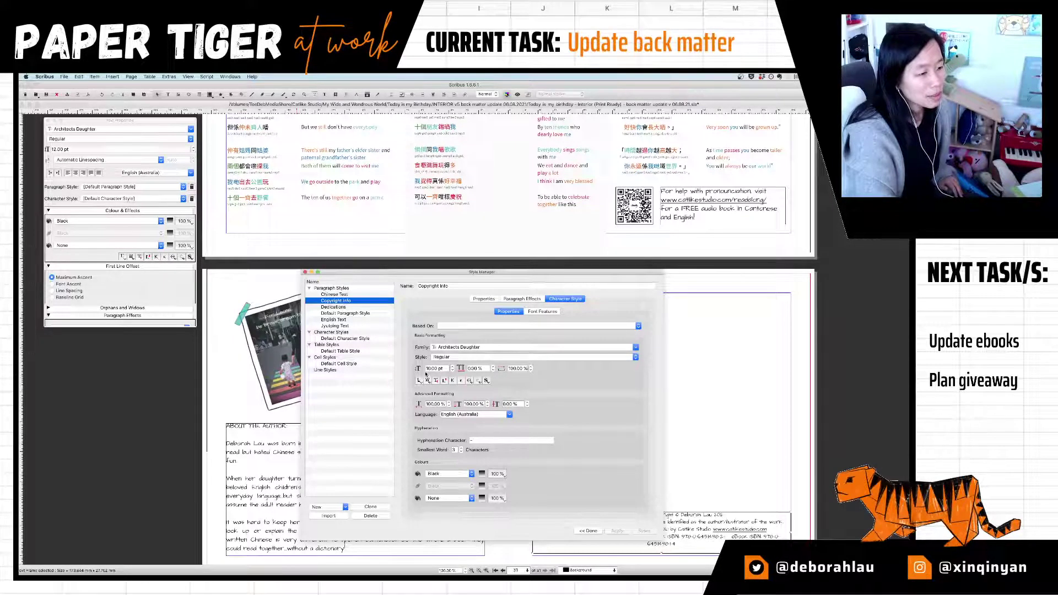
pyautogui.click(433, 368)
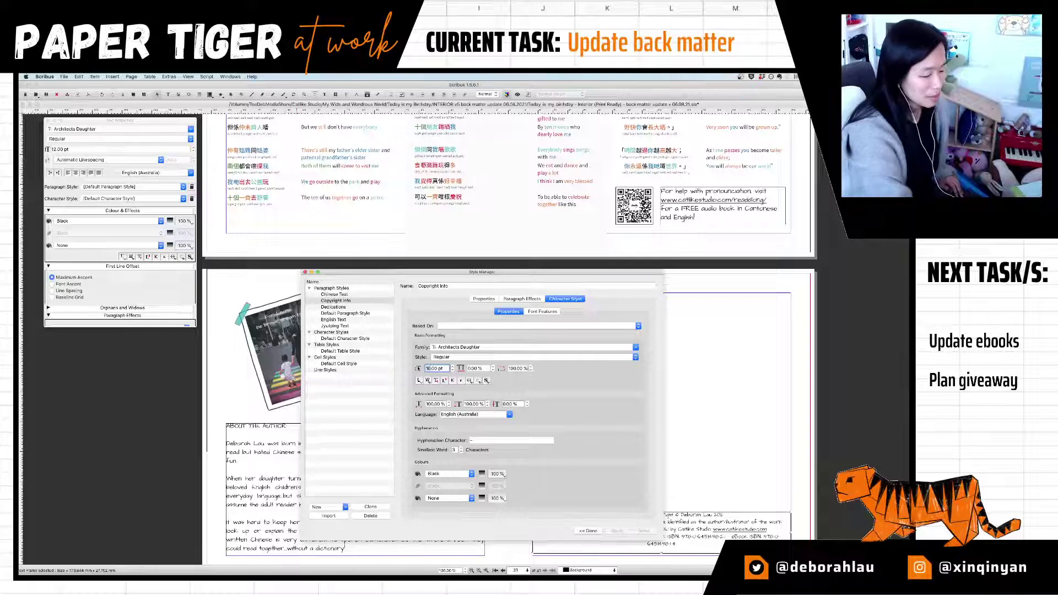
pyautogui.press('Down')
pyautogui.press('Down')
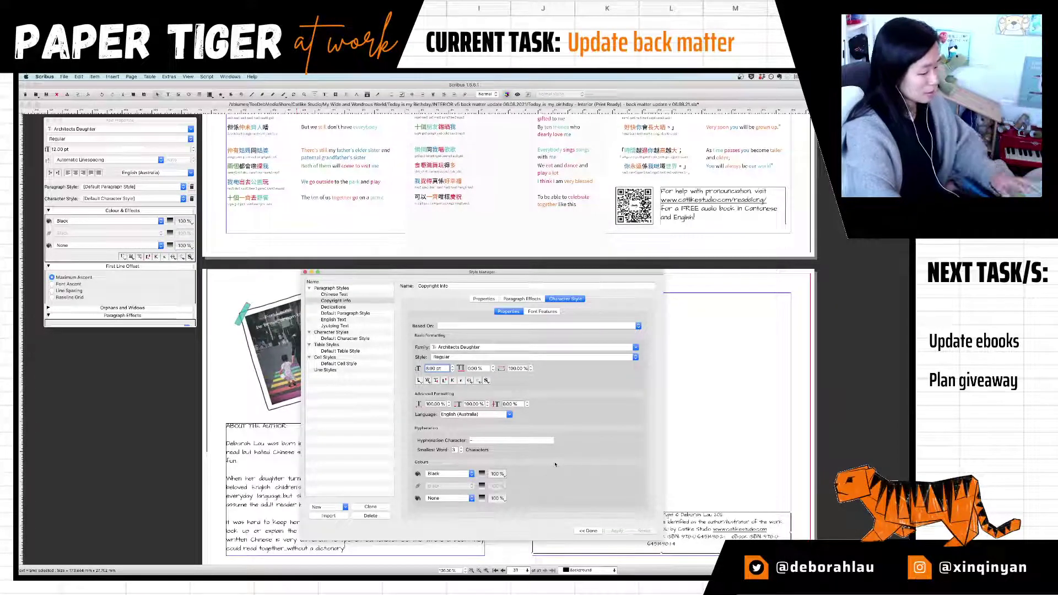
pyautogui.press('Tab')
pyautogui.click(618, 531)
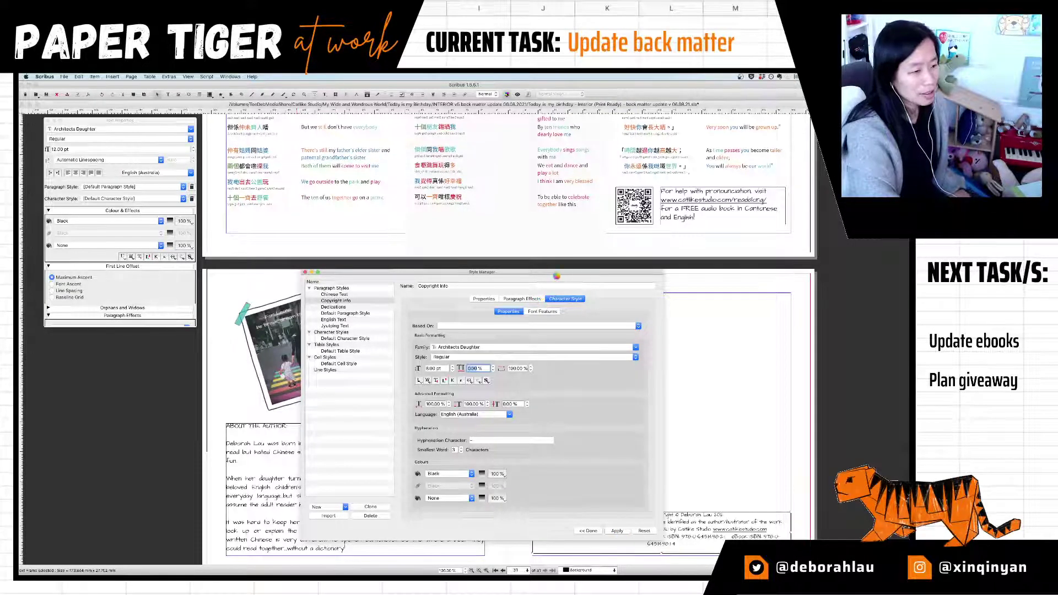
# Step: Close the Style Manager and lower the copyright frame's upper edge, making the frame about 20 mm high
pyautogui.moveTo(559, 276); pyautogui.dragTo(431, 248)
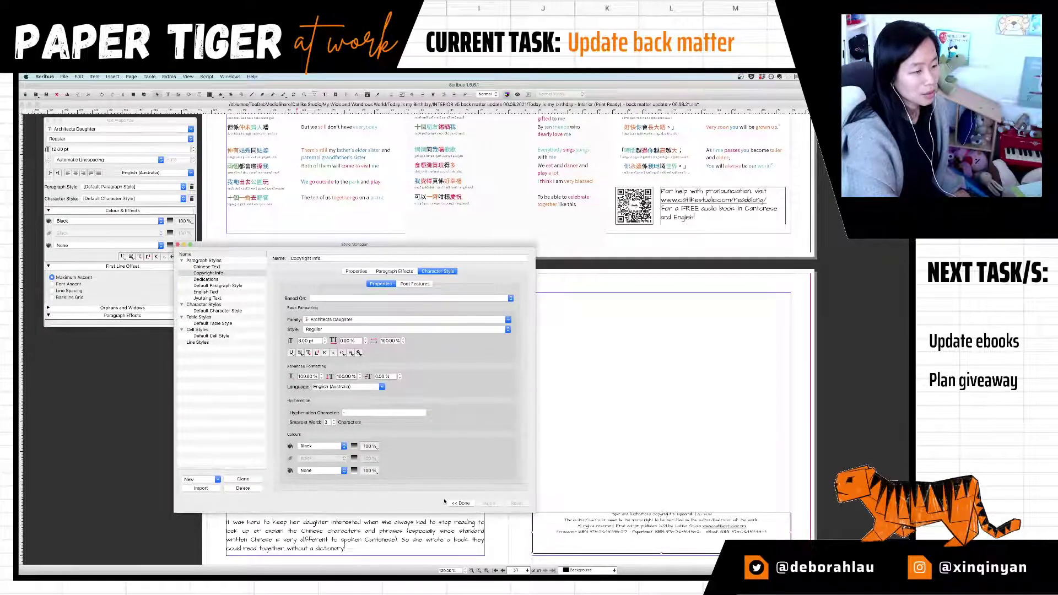
pyautogui.click(461, 503)
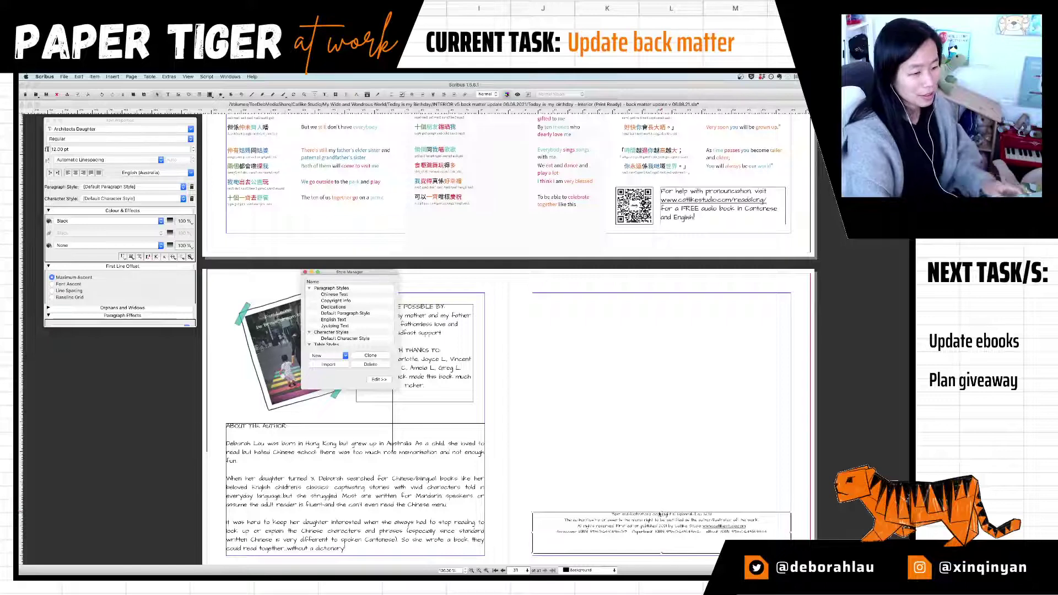
pyautogui.click(304, 271)
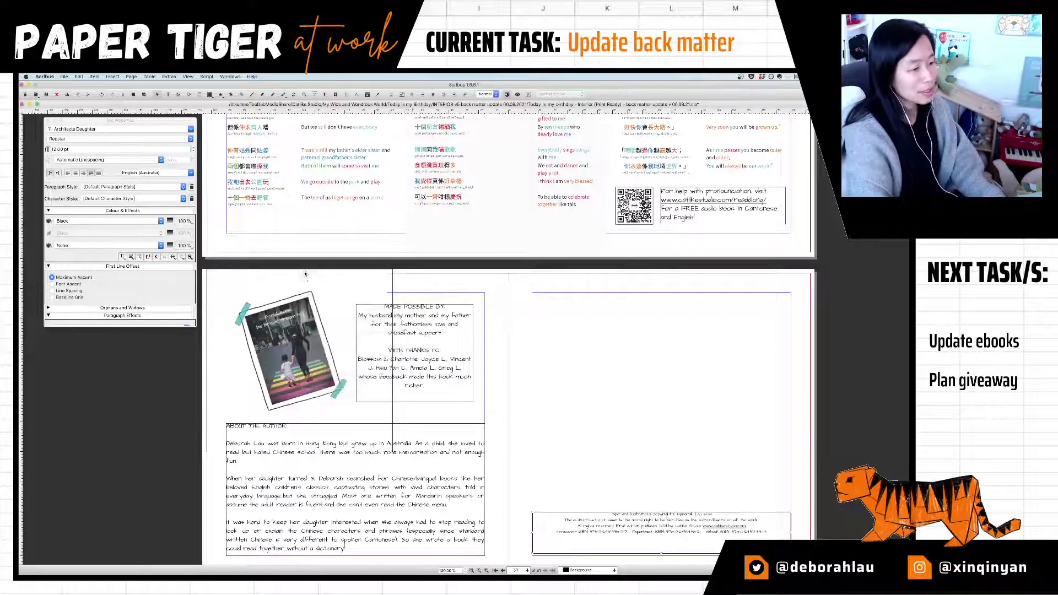
pyautogui.moveTo(662, 515); pyautogui.dragTo(663, 525)
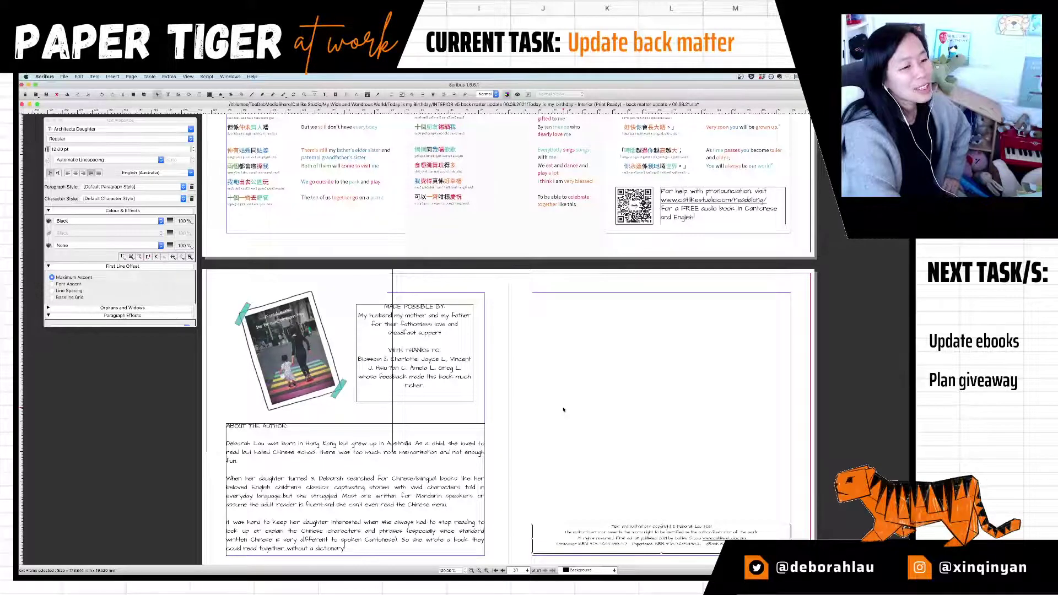
# Step: Switch to Chrome and look through the Today is my birthday! book page on catlikestudio.com
pyautogui.press('super+Tab')
pyautogui.press('super+Tab')
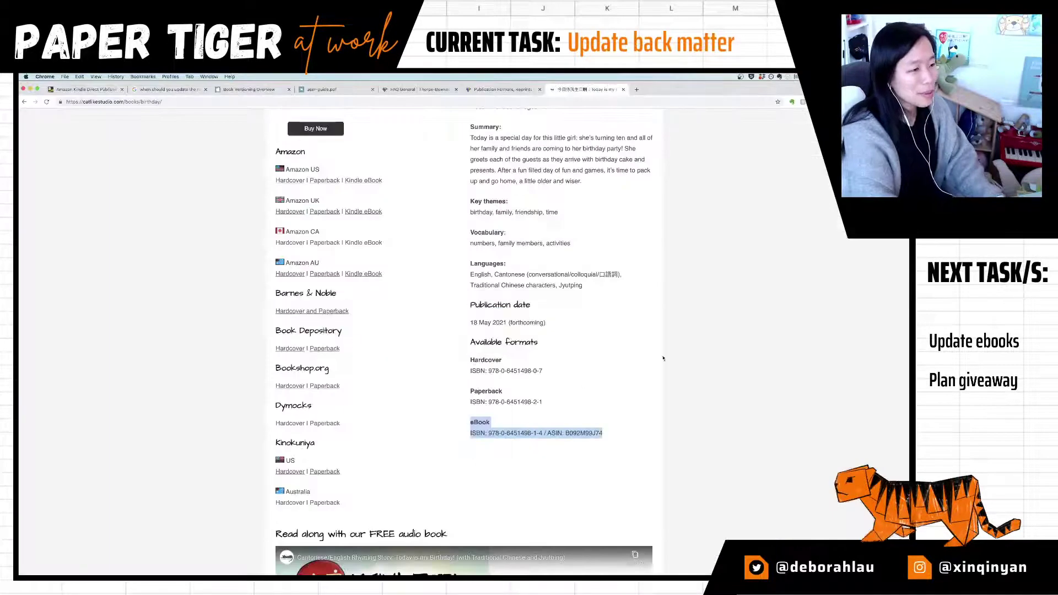
pyautogui.click(664, 358)
pyautogui.scroll(-10, 714, 367)
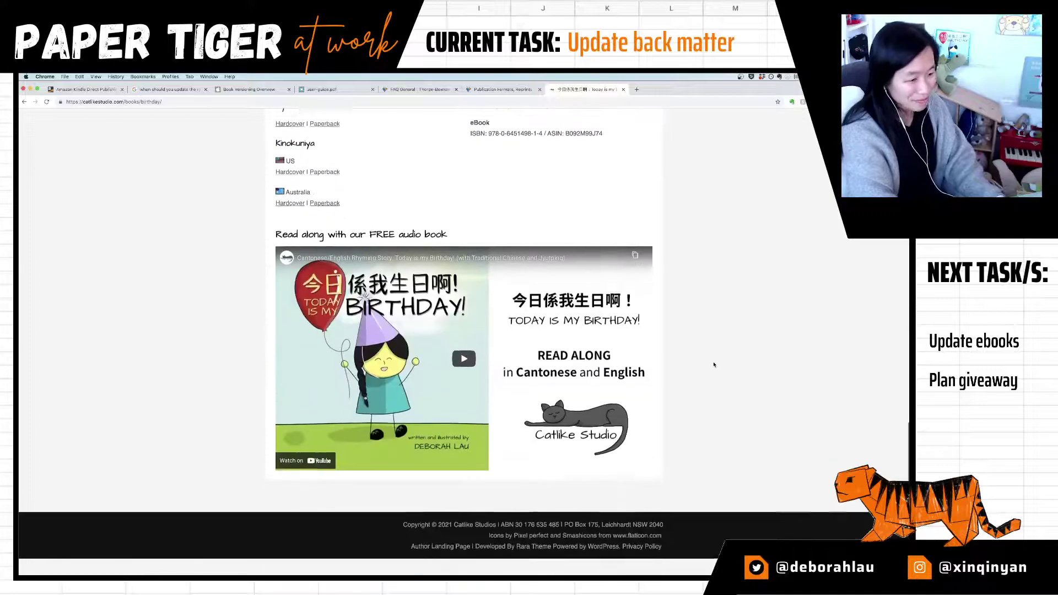
pyautogui.scroll(15, 715, 364)
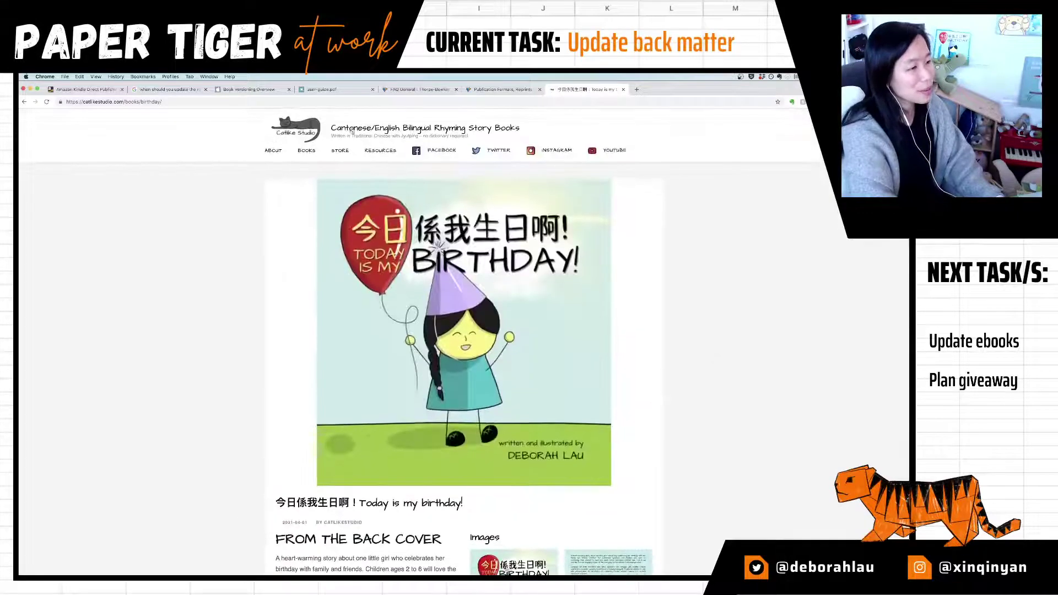
# Step: Go to the Catlike Studio home page and review it down to the newsletter sign-up form
pyautogui.click(294, 133)
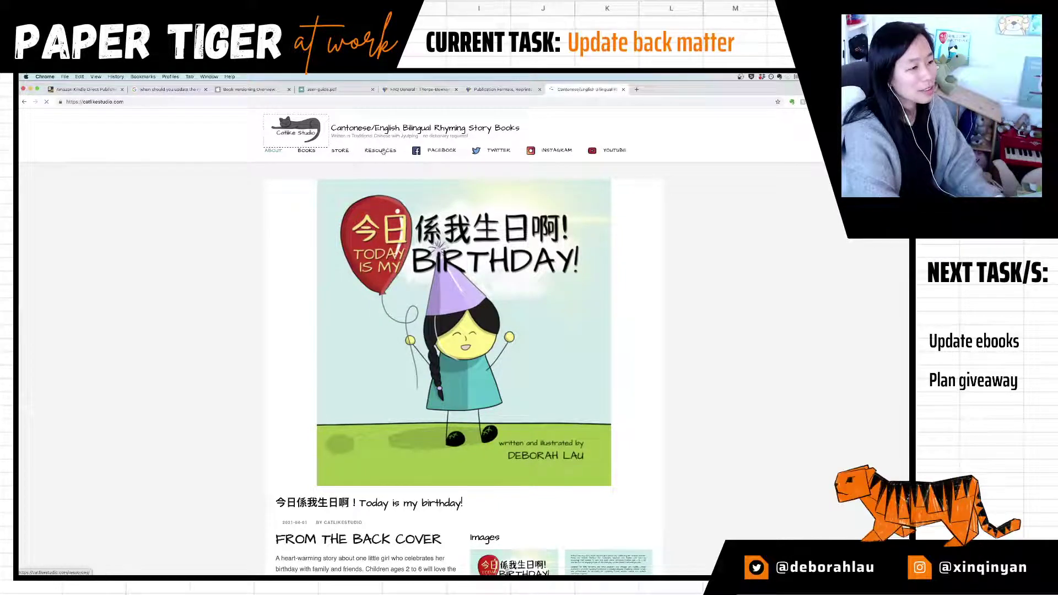
pyautogui.moveTo(383, 151)
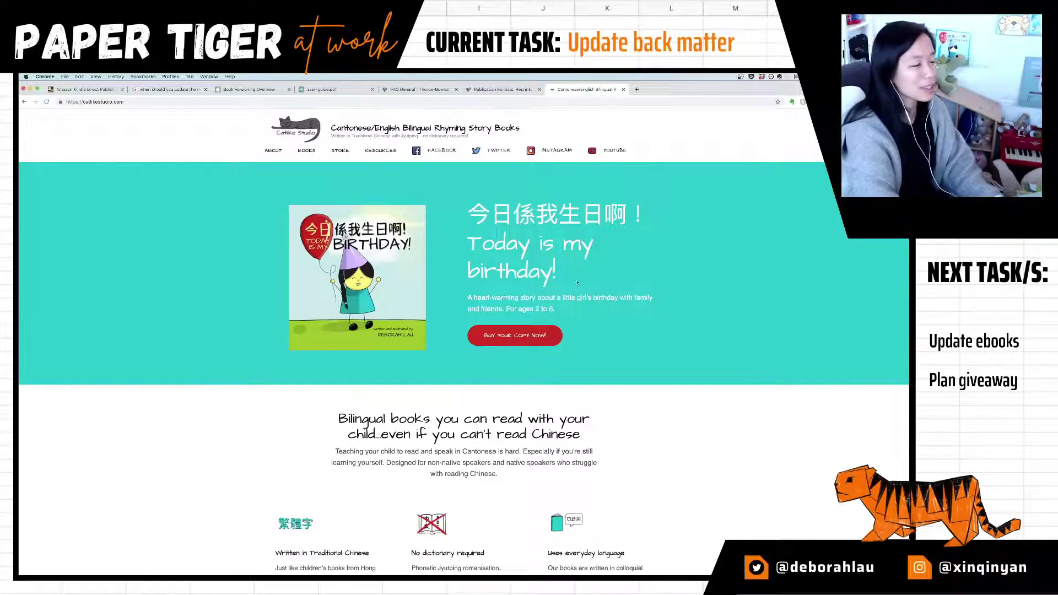
pyautogui.scroll(-10, 478, 262)
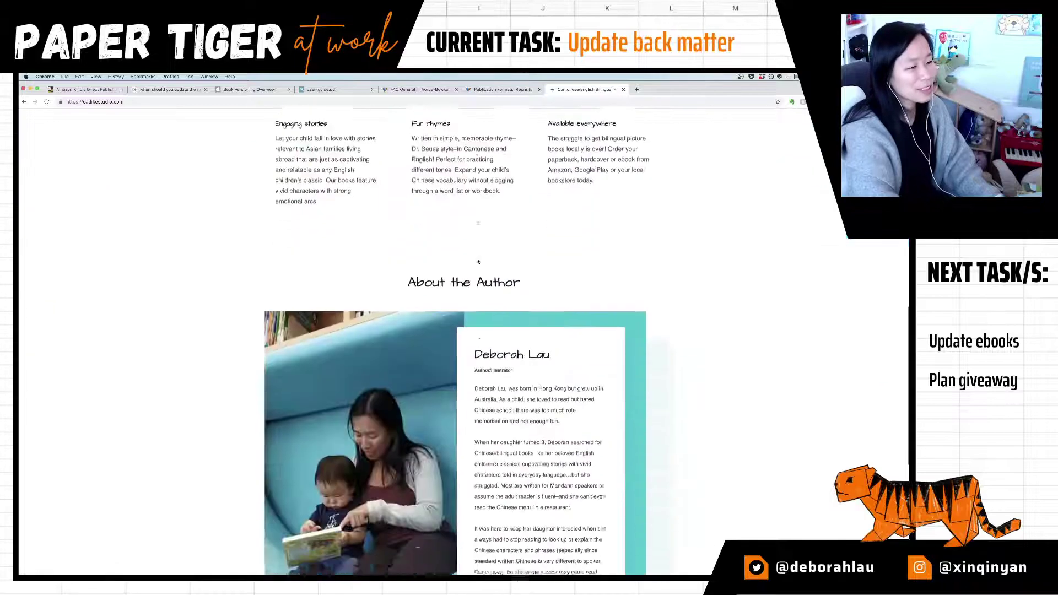
pyautogui.scroll(-6, 478, 262)
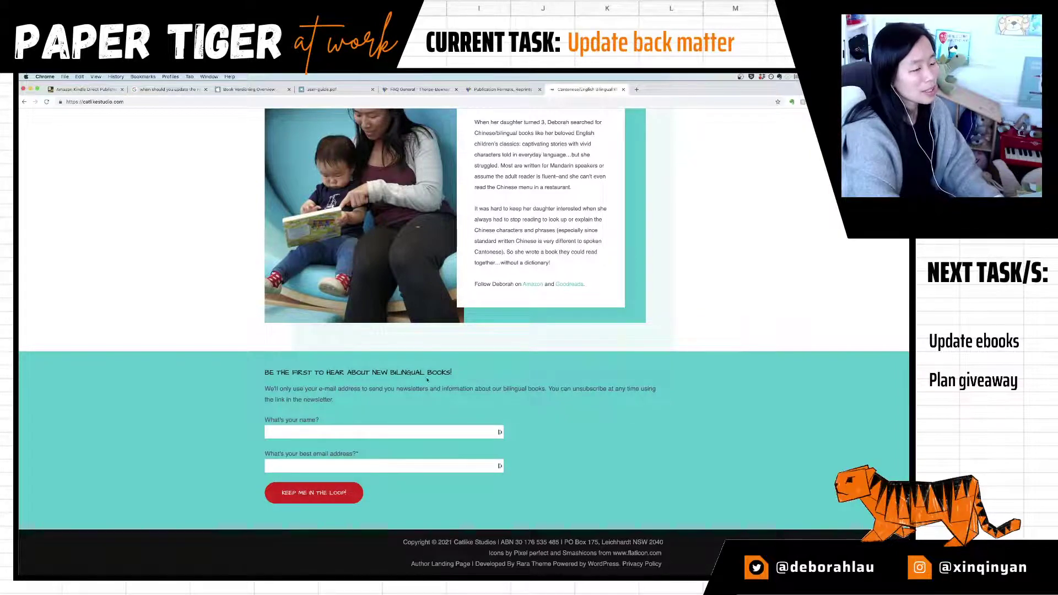
pyautogui.scroll(15, 428, 380)
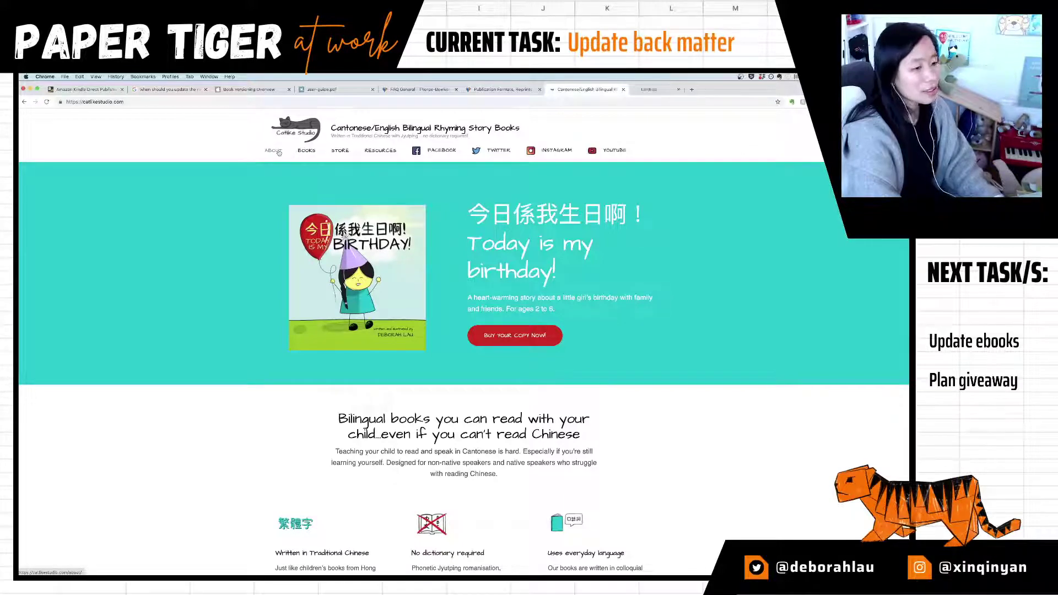
# Step: View the site's About page in its own tab and check its newsletter sign-up form
pyautogui.click(644, 89)
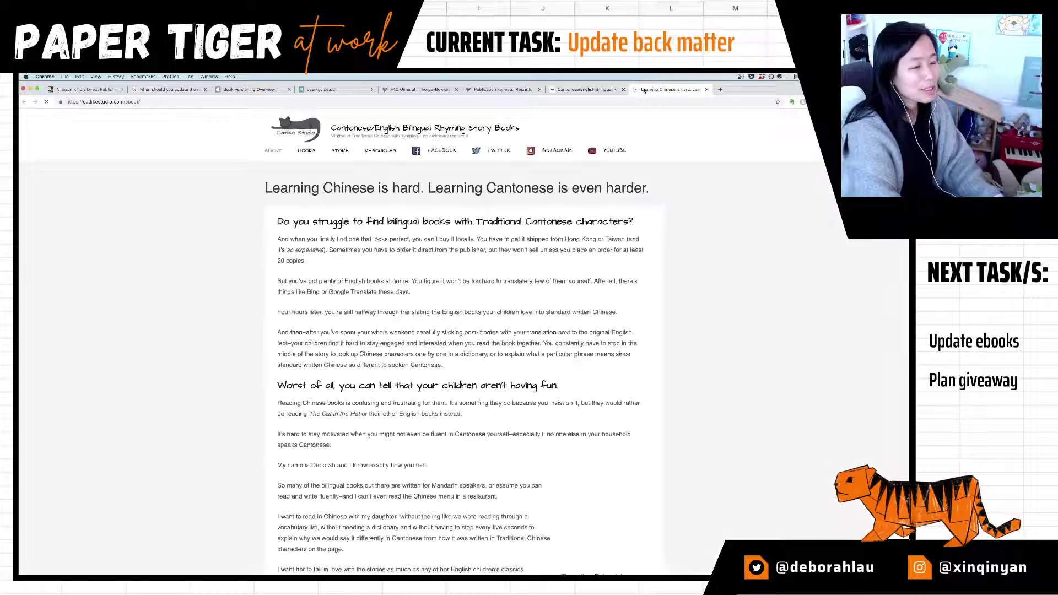
pyautogui.scroll(-10, 750, 222)
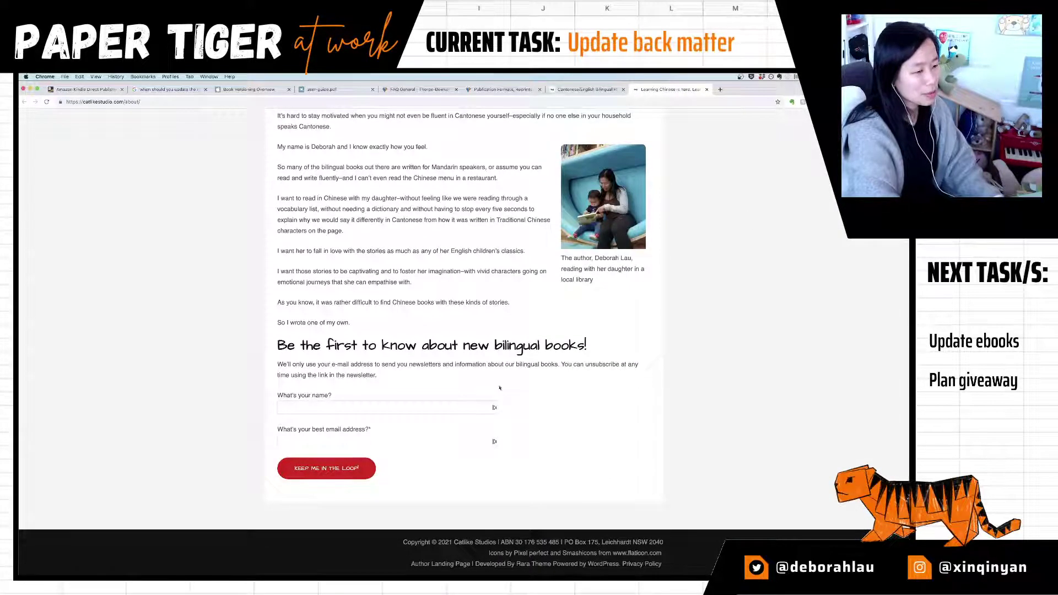
pyautogui.scroll(6, 500, 388)
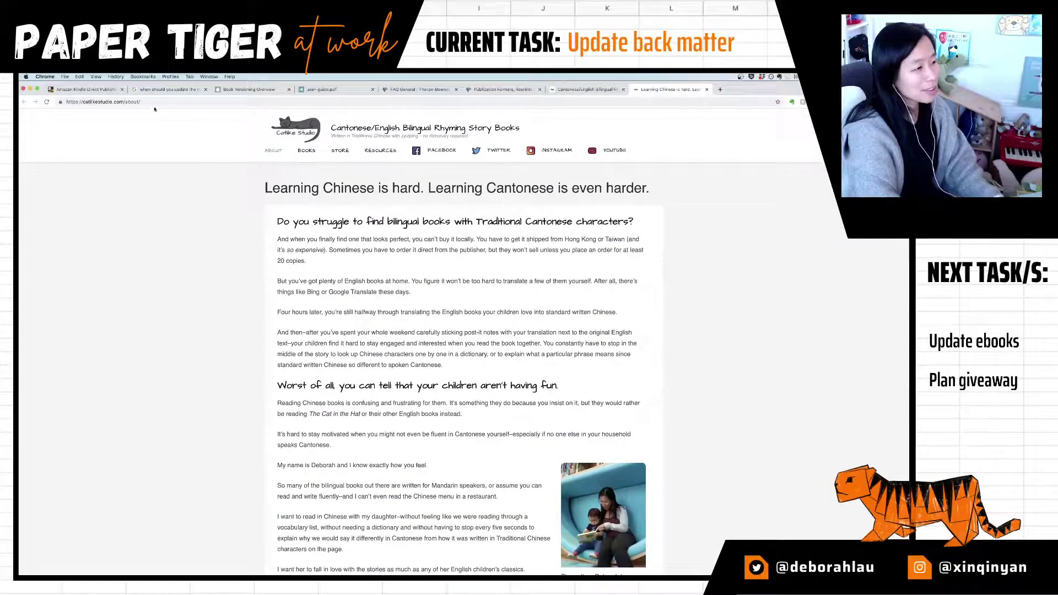
# Step: Open catlikestudio.com/newsletter/ in the About page's tab and examine the Newsletter page's sign-up form and address
pyautogui.click(155, 103)
pyautogui.doubleClick(130, 102)
pyautogui.write('news')
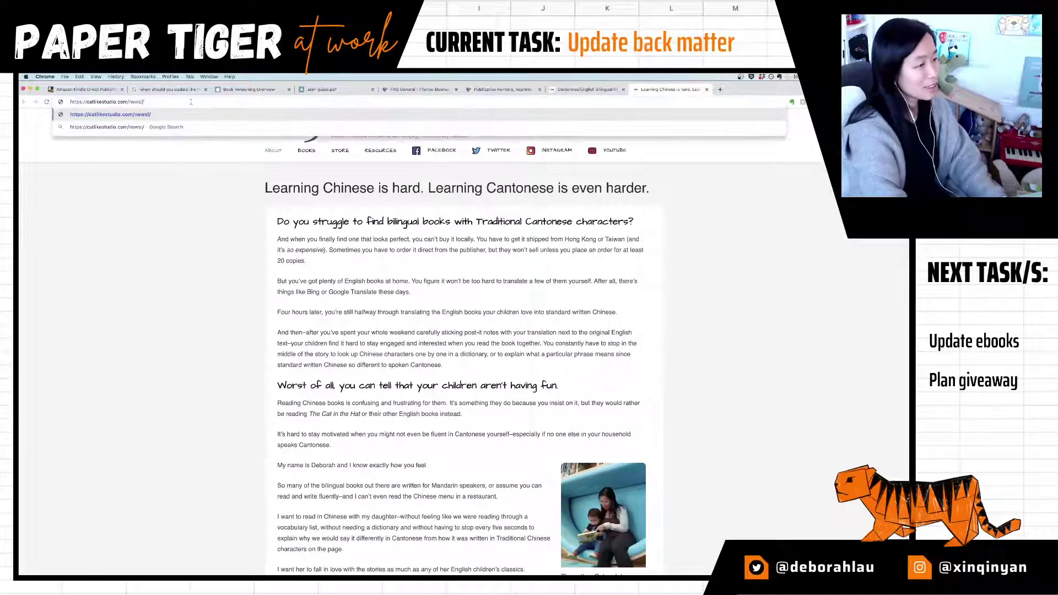
pyautogui.write('letter')
pyautogui.press('Return')
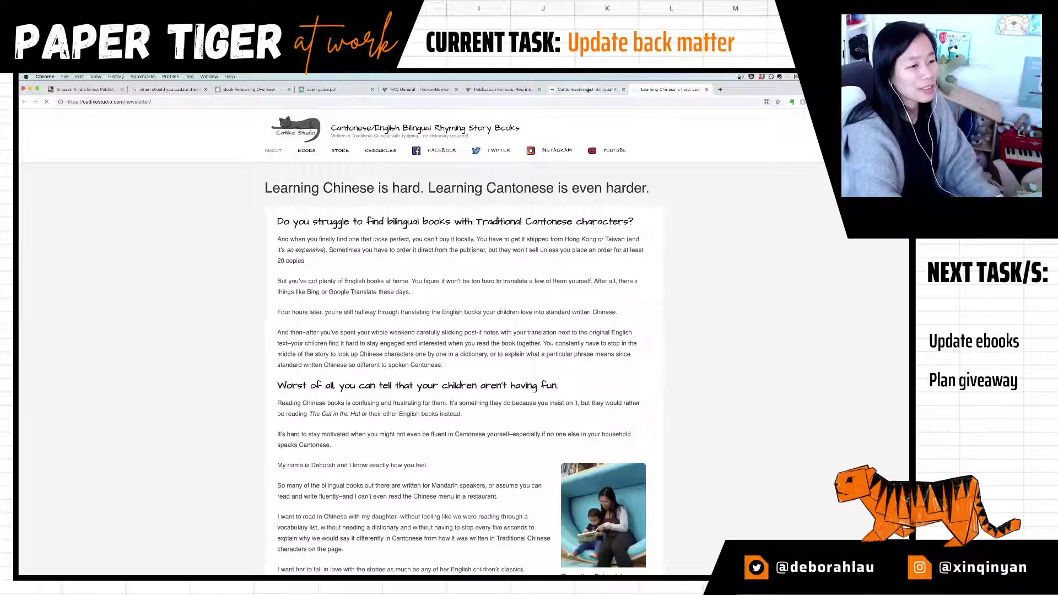
pyautogui.click(587, 89)
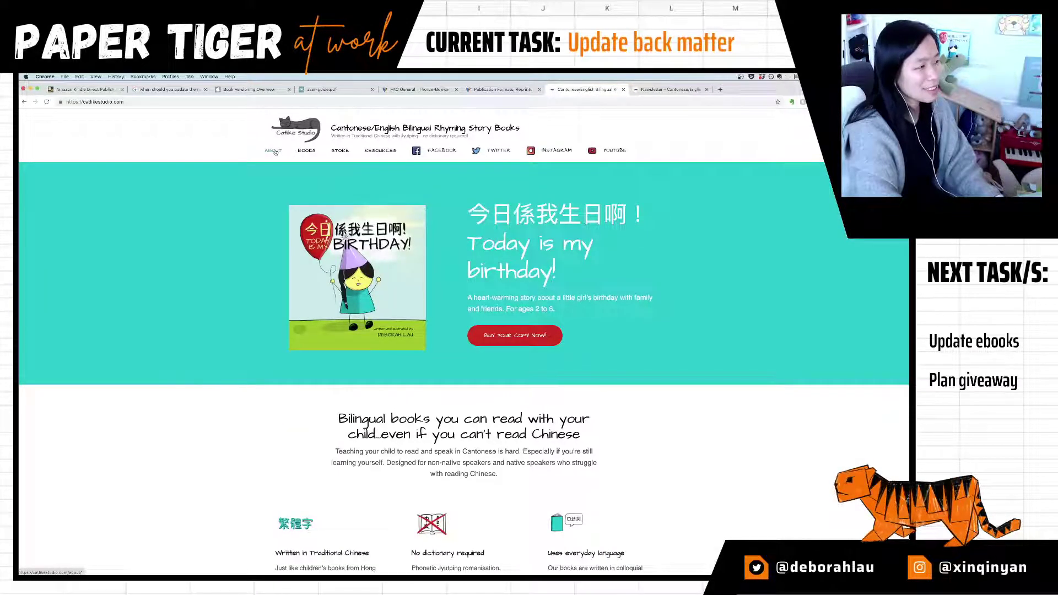
pyautogui.click(652, 90)
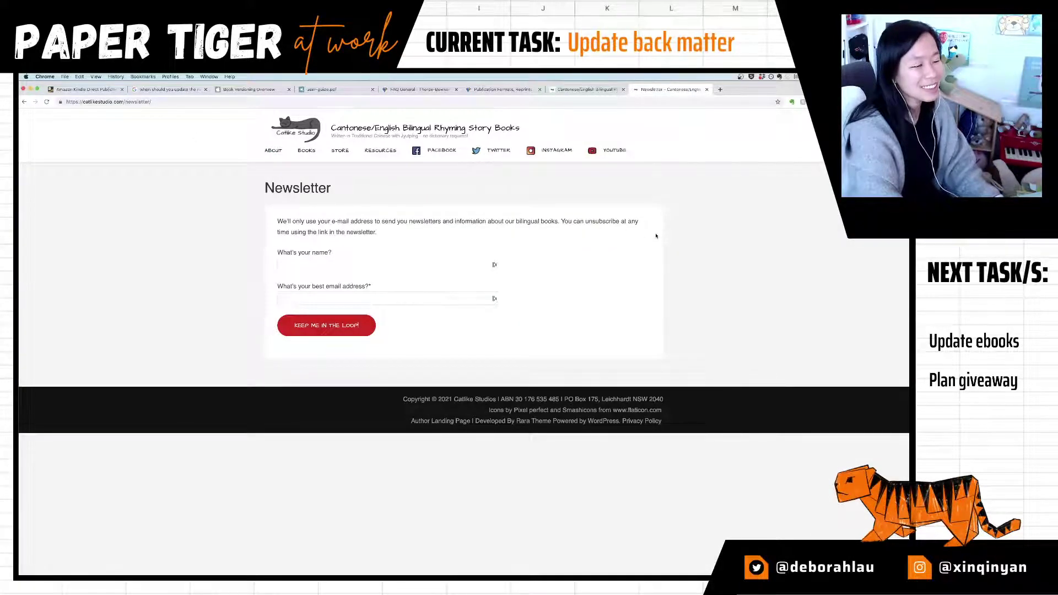
pyautogui.click(530, 103)
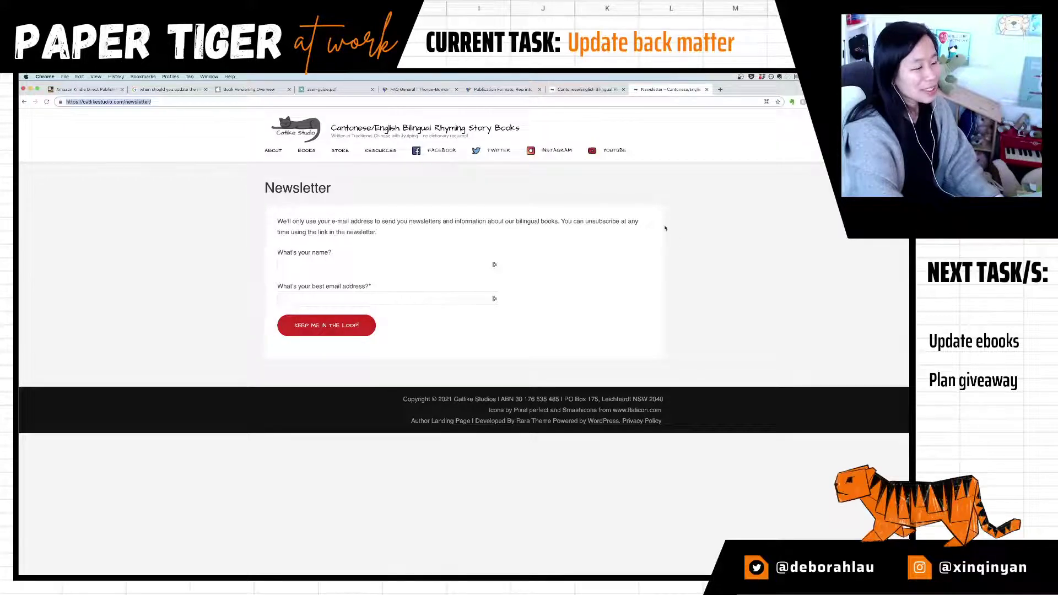
pyautogui.click(681, 245)
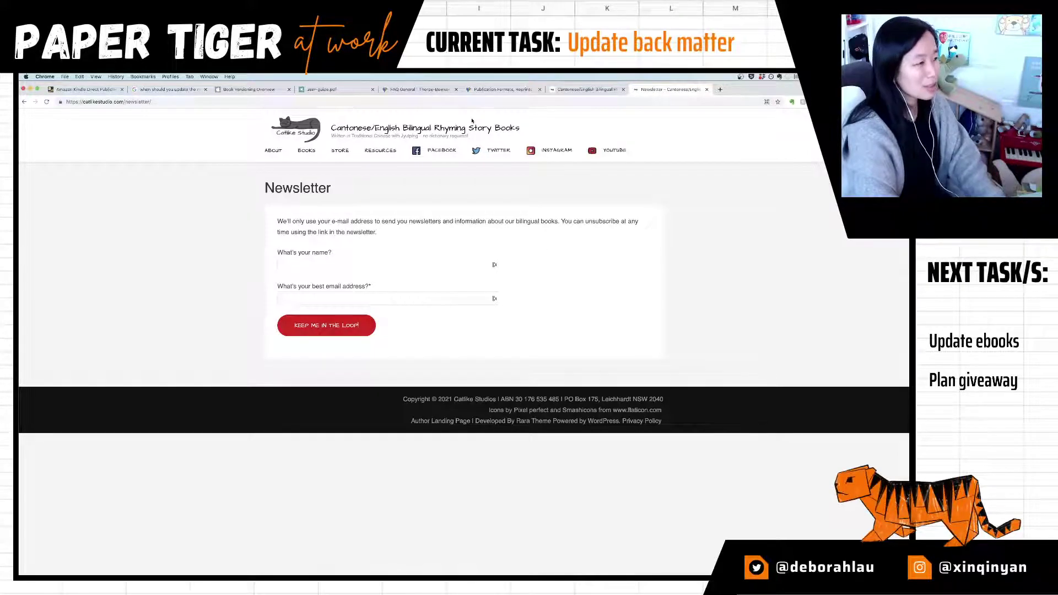
# Step: Open sendinblue.com in a new tab and go through the account dashboard to the list of email campaigns
pyautogui.hotkey('ctrl', 't')
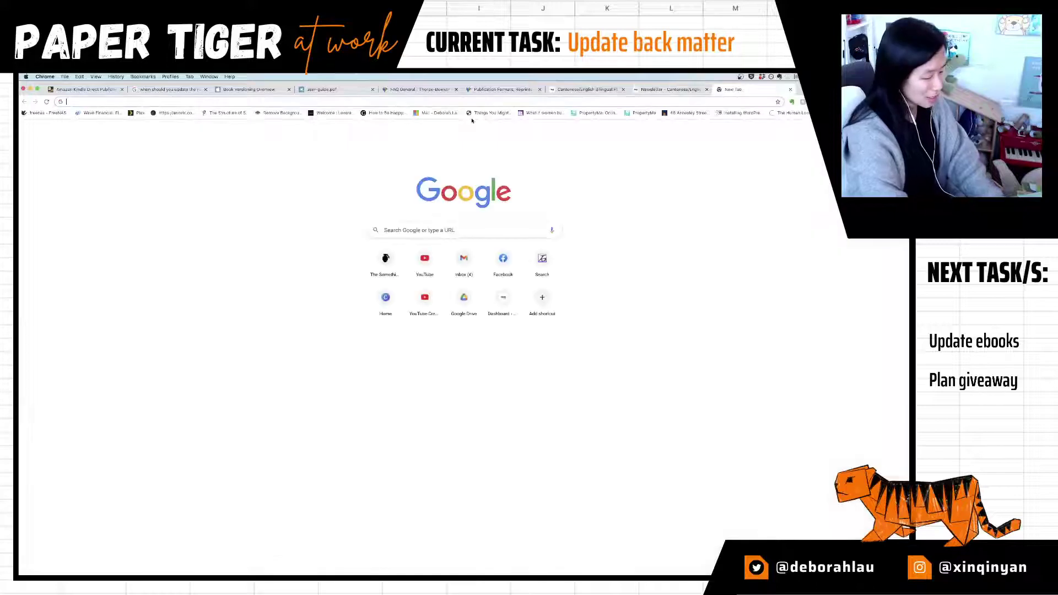
pyautogui.write('send')
pyautogui.press('Return')
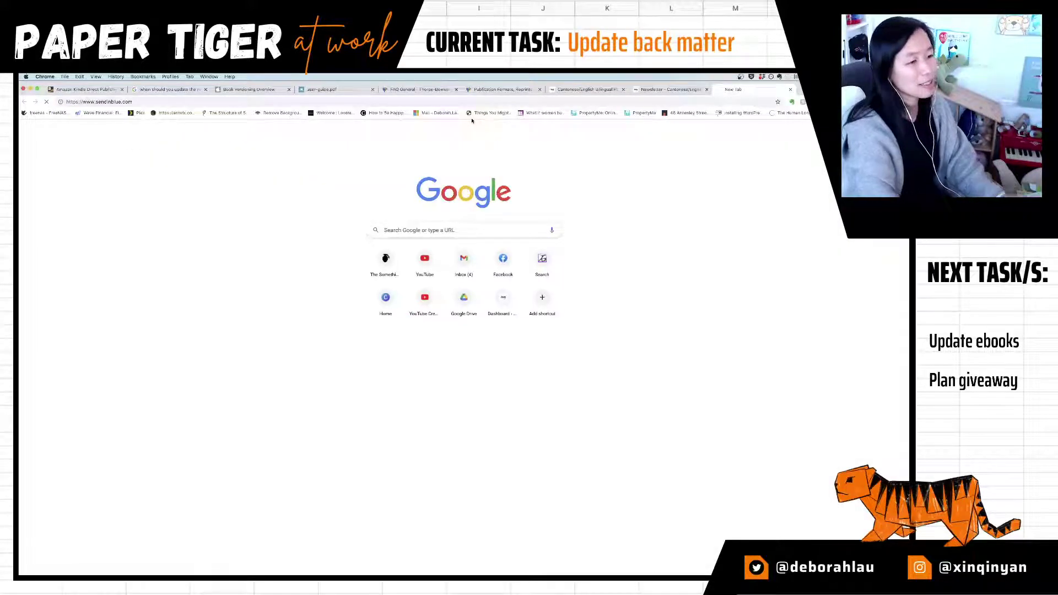
pyautogui.hotkey('ctrl', 'shift', 'Tab')
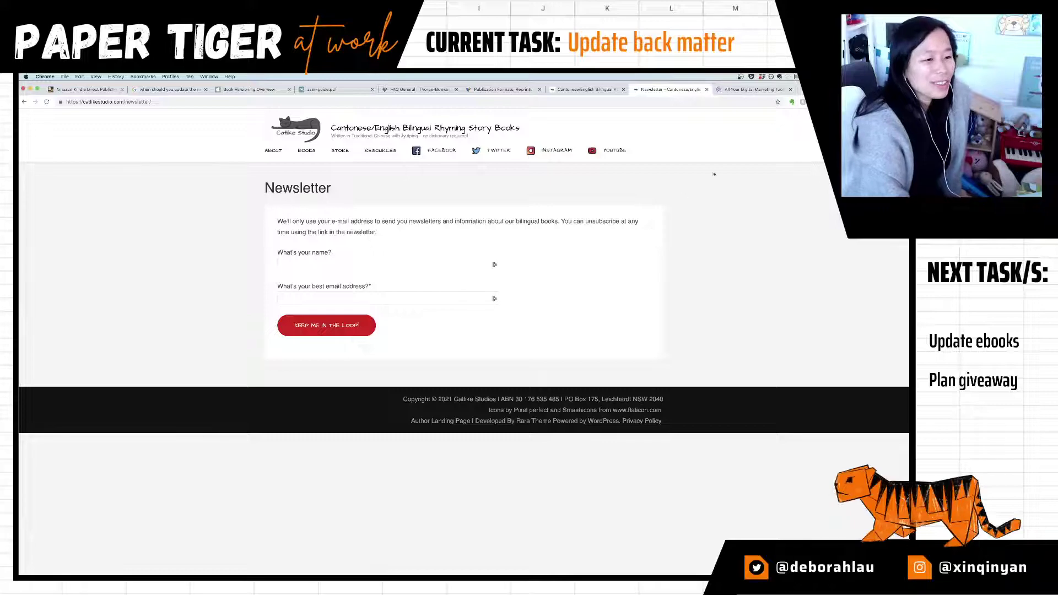
pyautogui.click(738, 90)
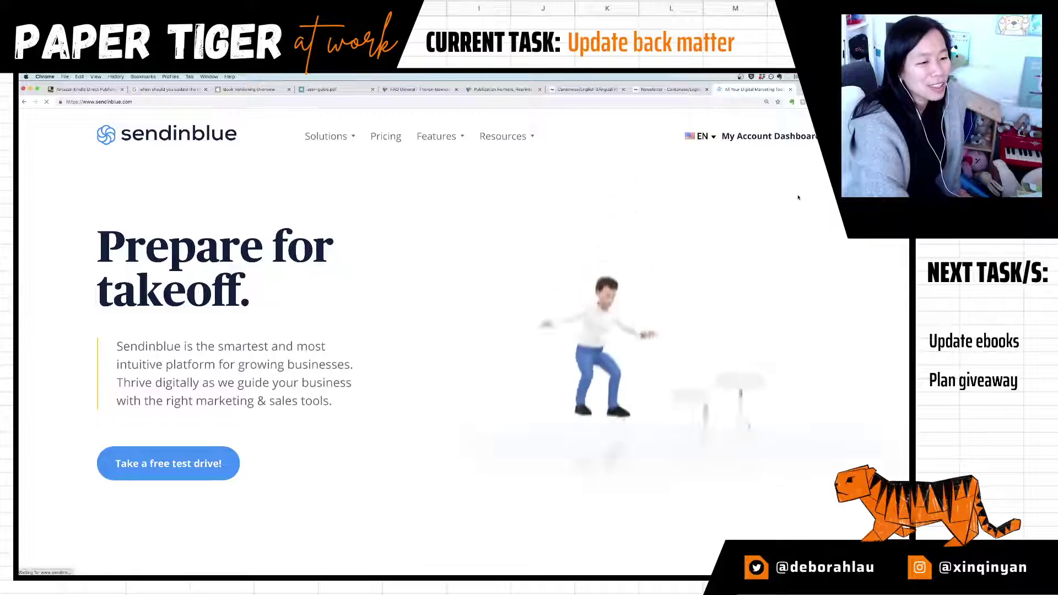
pyautogui.scroll(-4, 750, 151)
pyautogui.scroll(4, 750, 151)
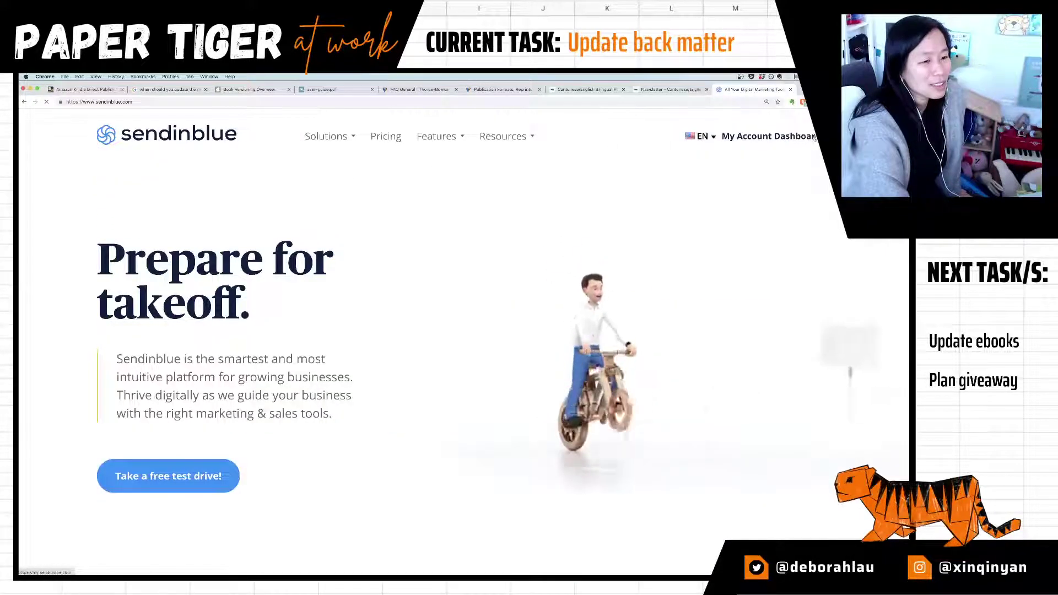
pyautogui.click(769, 136)
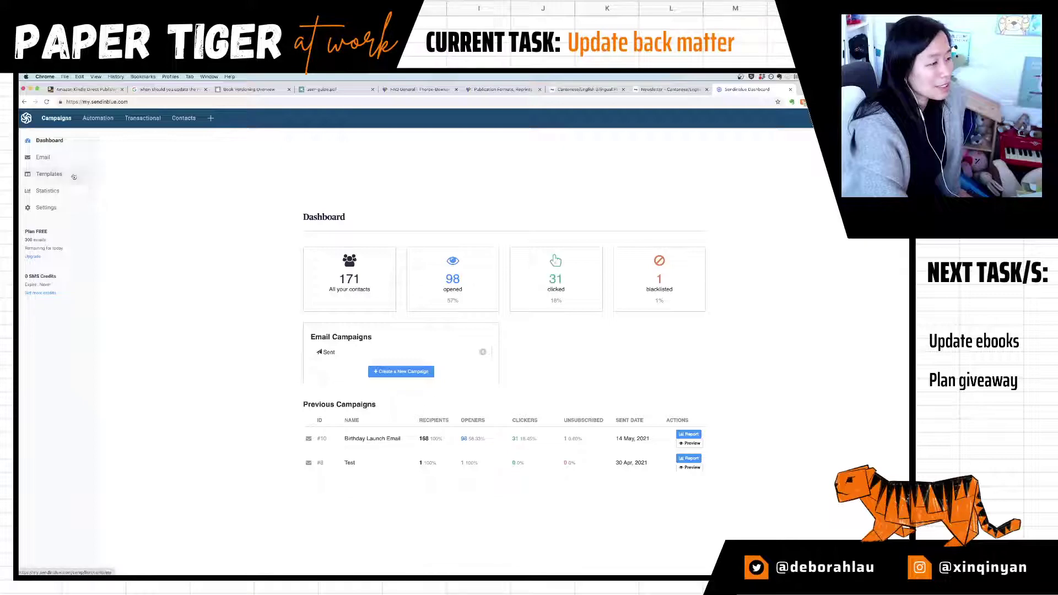
pyautogui.click(48, 159)
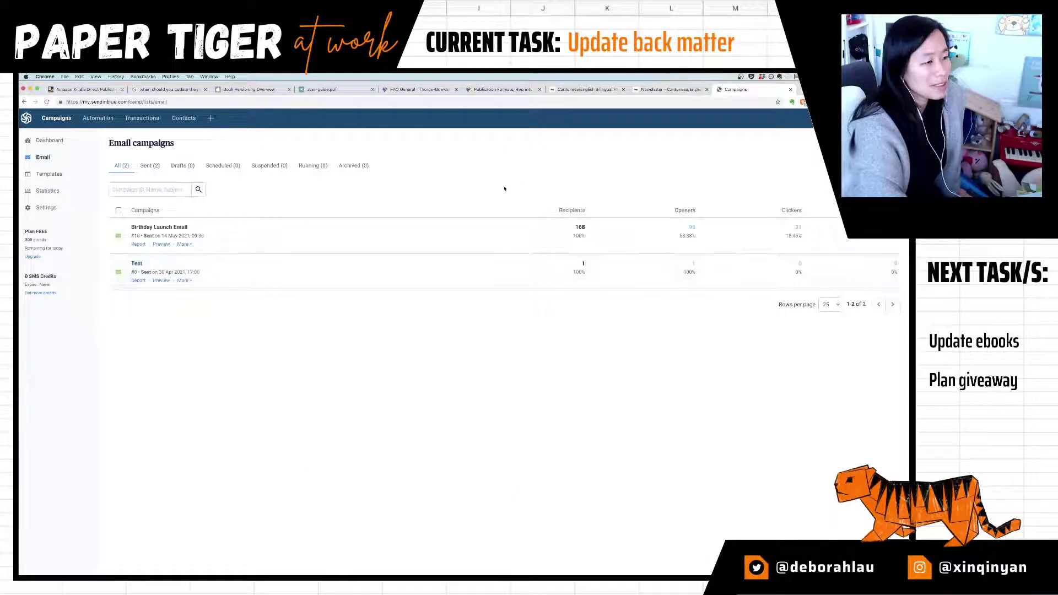
# Step: Preview the Birthday Launch Email campaign and skim its content down to the bilingual book review
pyautogui.click(183, 245)
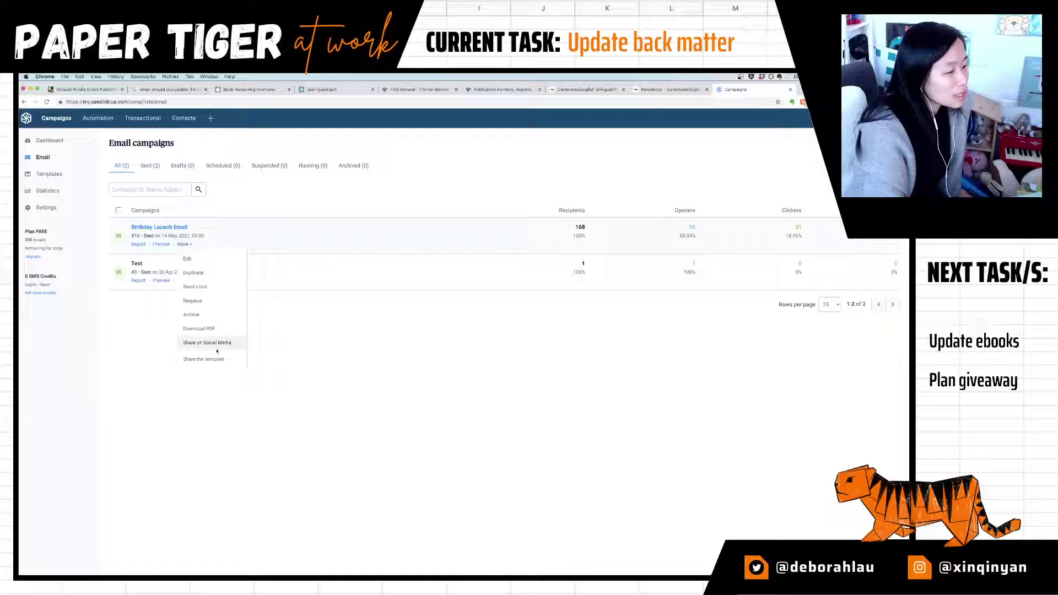
pyautogui.click(162, 244)
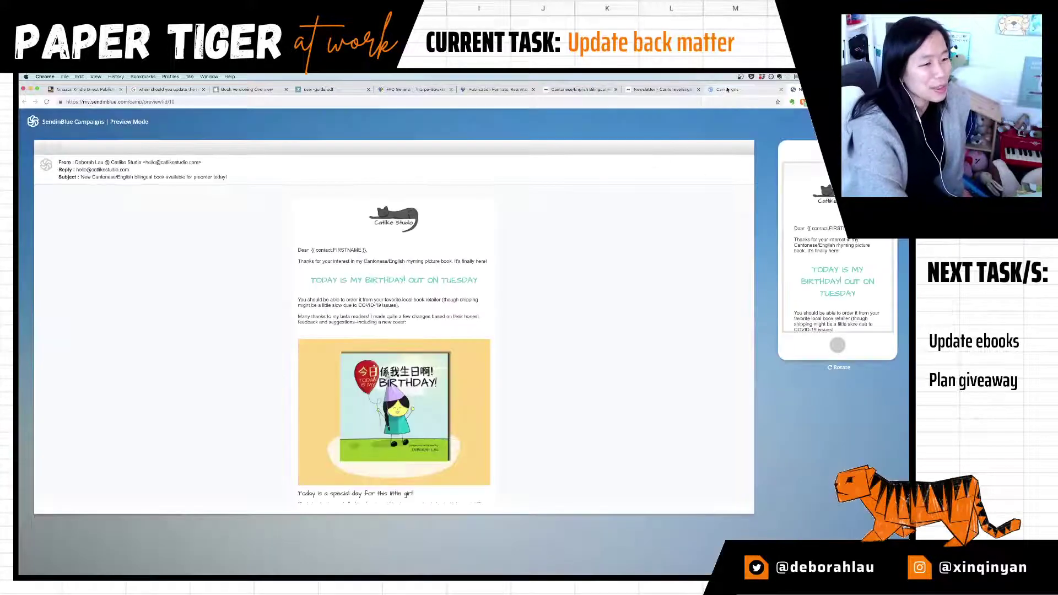
pyautogui.scroll(-15, 560, 231)
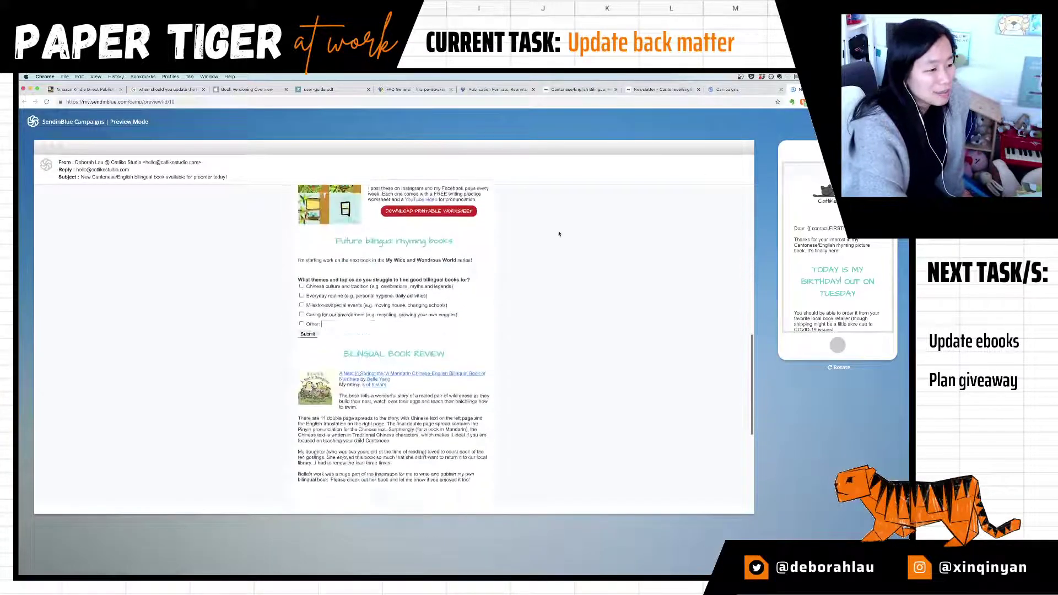
pyautogui.scroll(10, 563, 234)
pyautogui.scroll(5, 563, 234)
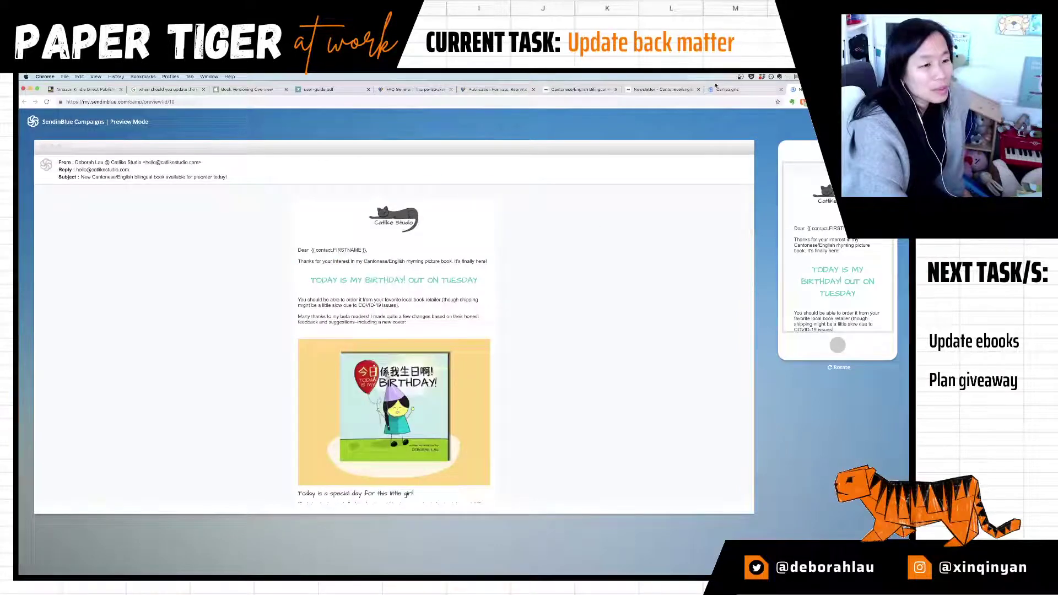
# Step: Return to the email campaigns list and check the social media sharing option for the Birthday Launch Email
pyautogui.click(744, 89)
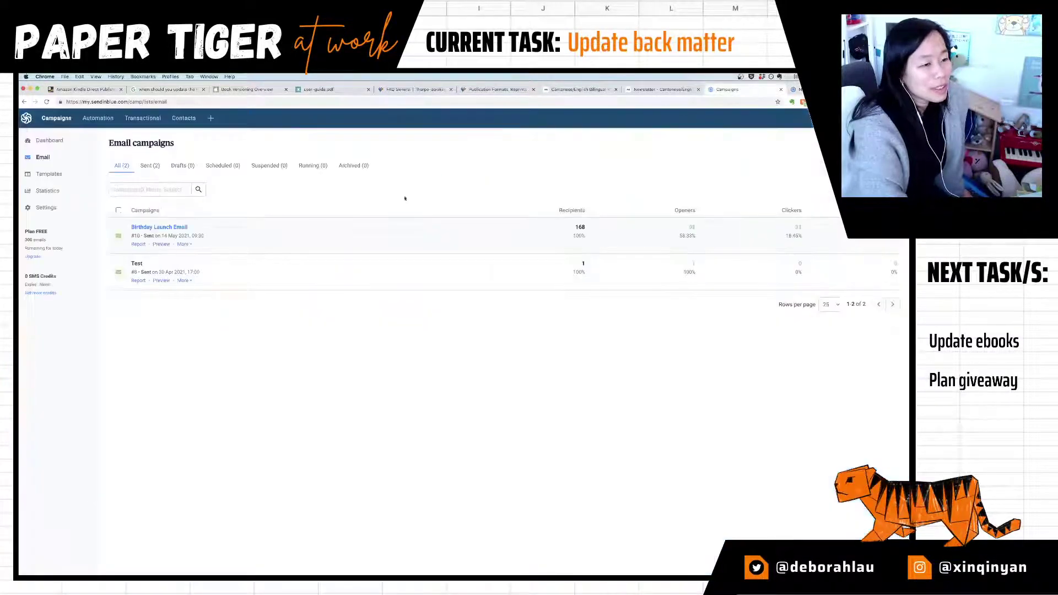
pyautogui.click(184, 244)
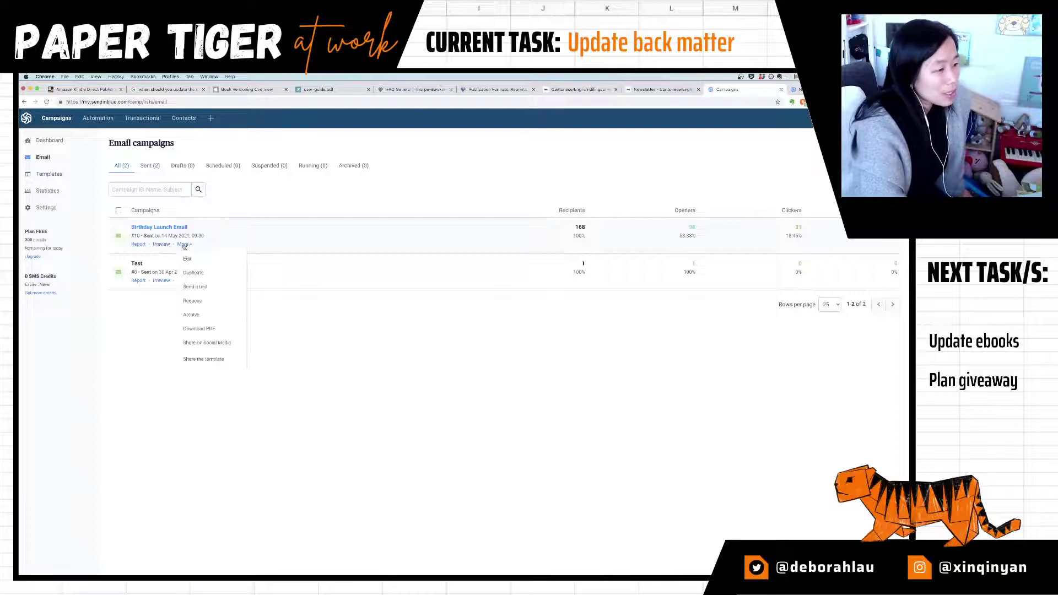
pyautogui.click(222, 344)
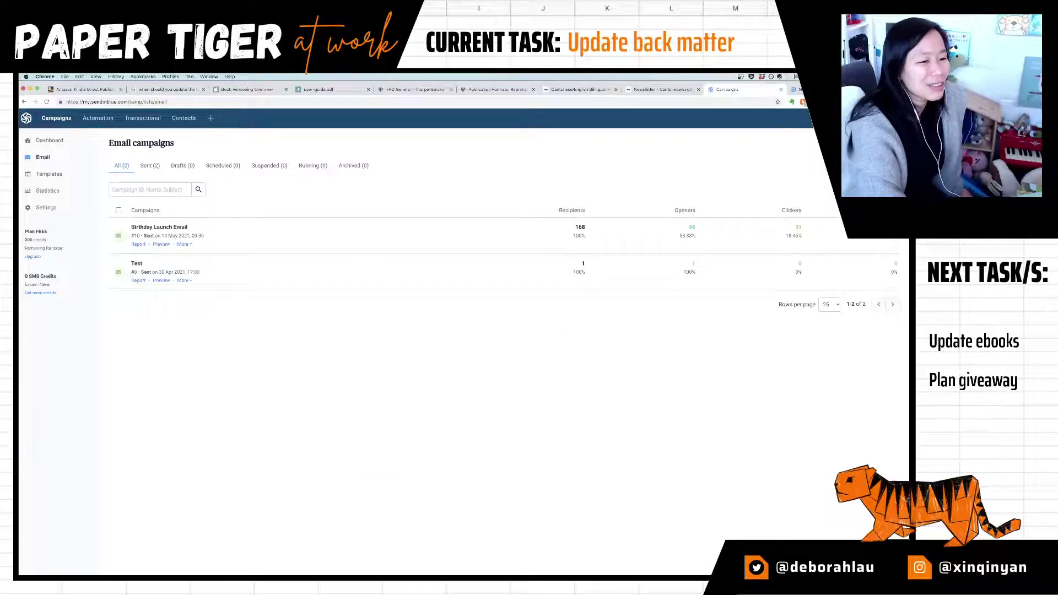
# Step: Open the Gmail inbox in a new browser tab
pyautogui.hotkey('ctrl', 'Tab')
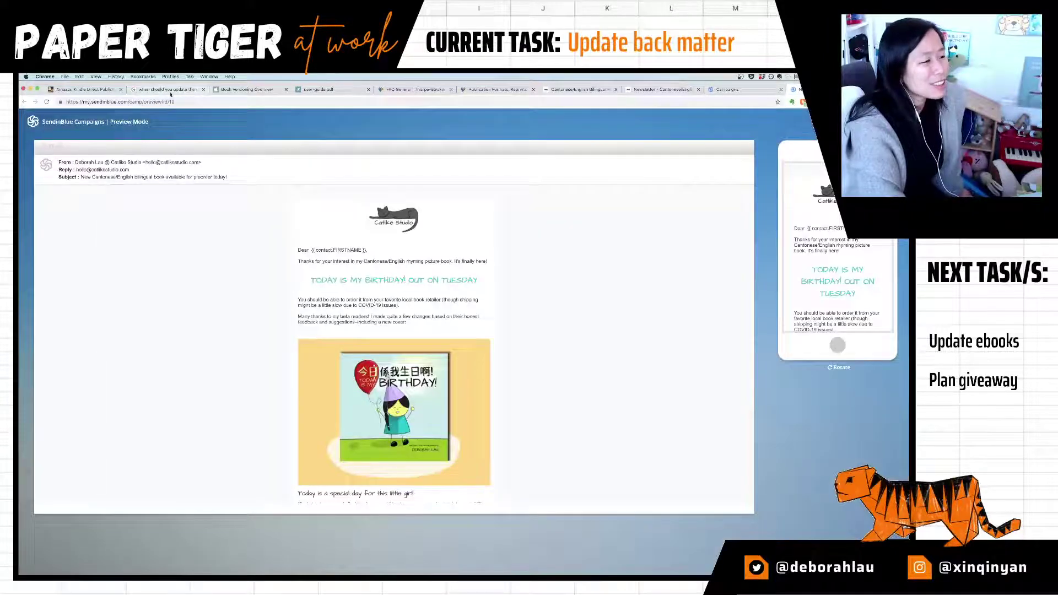
pyautogui.hotkey('ctrl', 't')
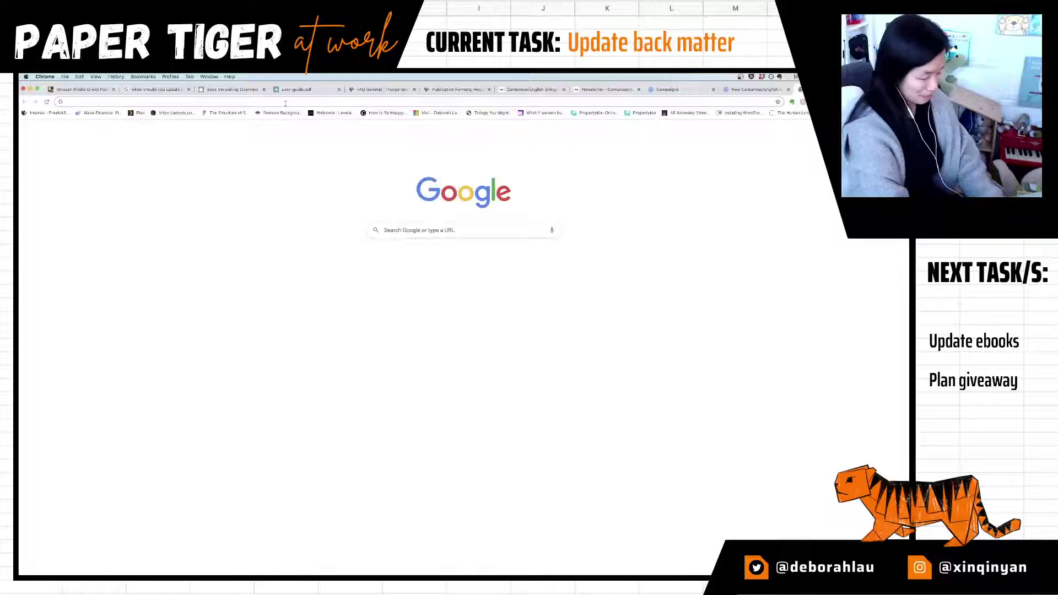
pyautogui.write('d')
pyautogui.press('BackSpace')
pyautogui.press('BackSpace')
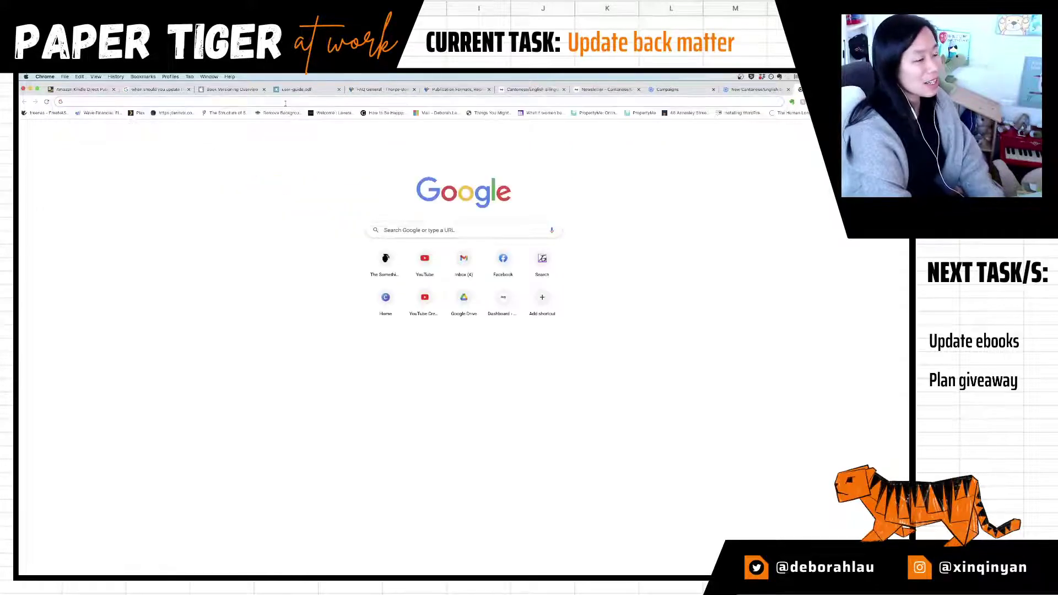
pyautogui.write('gmail')
pyautogui.press('Down')
pyautogui.press('Down')
pyautogui.press('Down')
pyautogui.press('Down')
pyautogui.press('Down')
pyautogui.press('Down')
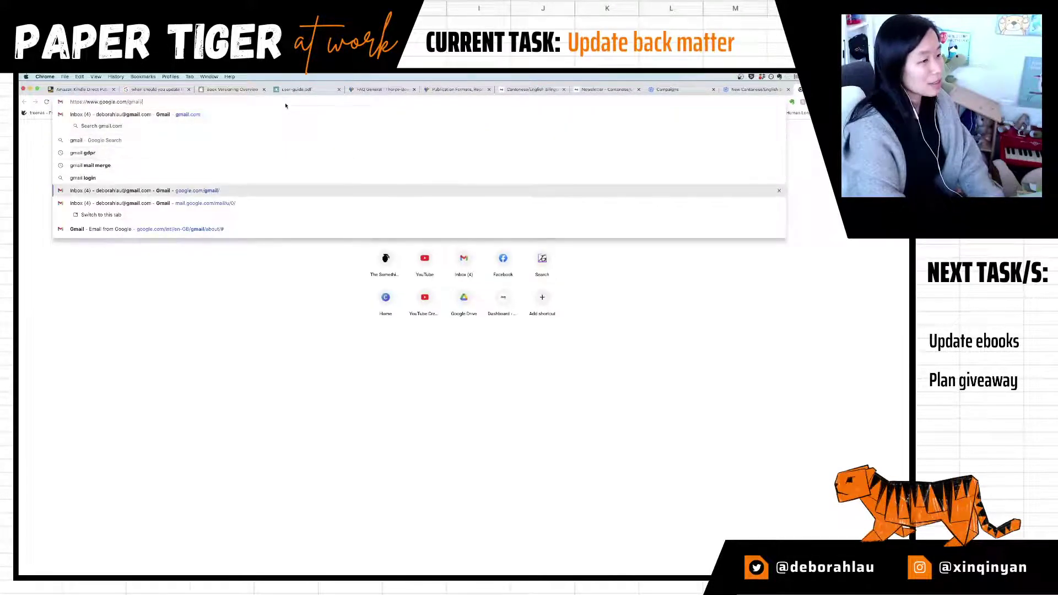
pyautogui.press('Down')
pyautogui.press('Return')
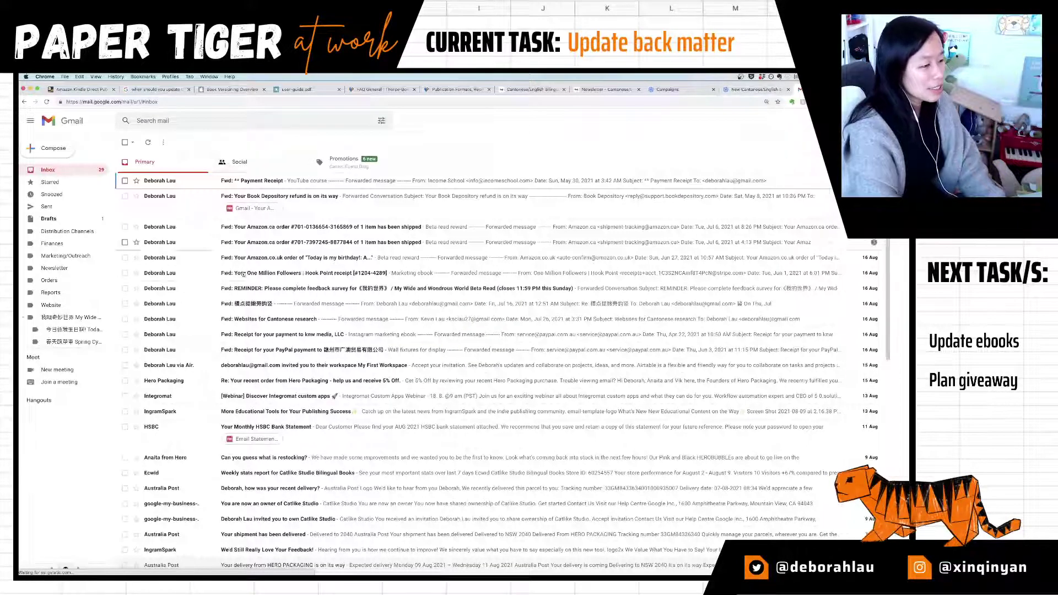
# Step: Find the "New Cantonese/English bilingual book available for preorder today!" email under the "Today is my birthday" label and read it through
pyautogui.scroll(-4, 243, 274)
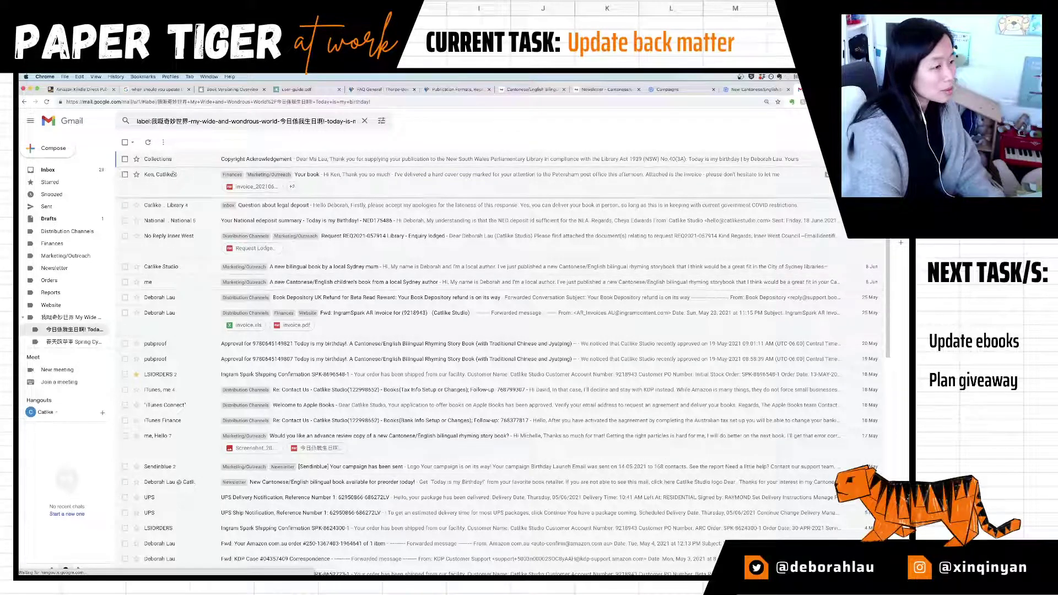
pyautogui.scroll(-5, 321, 360)
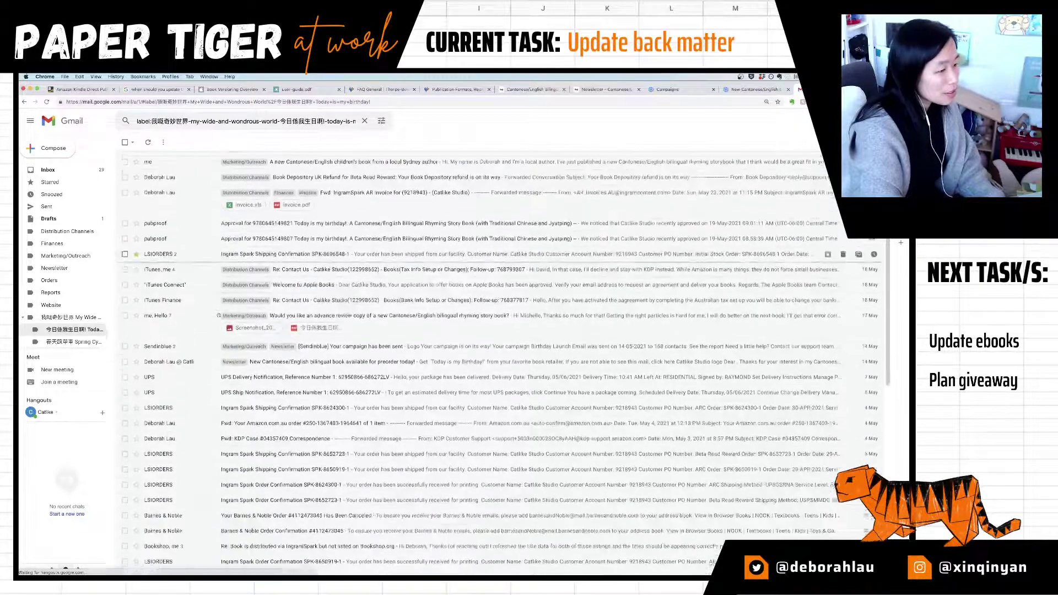
pyautogui.scroll(-1, 626, 437)
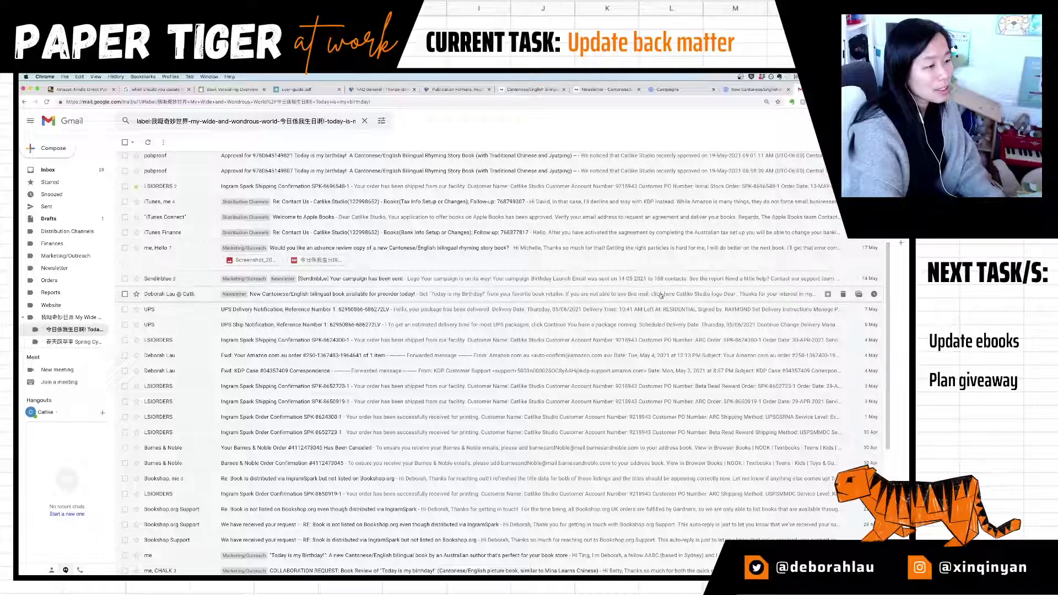
pyautogui.click(661, 296)
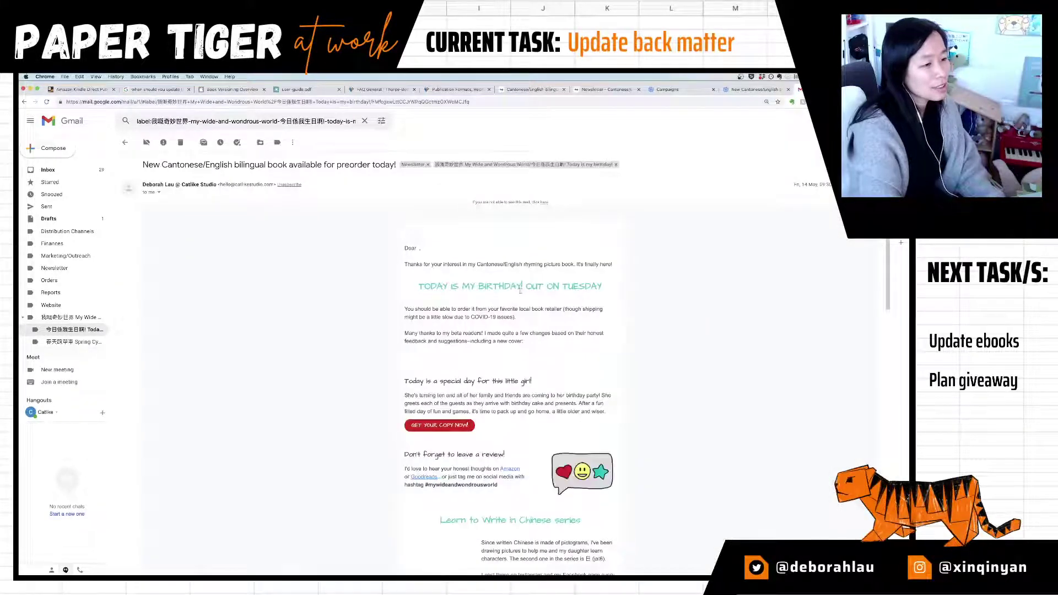
pyautogui.scroll(-10, 764, 373)
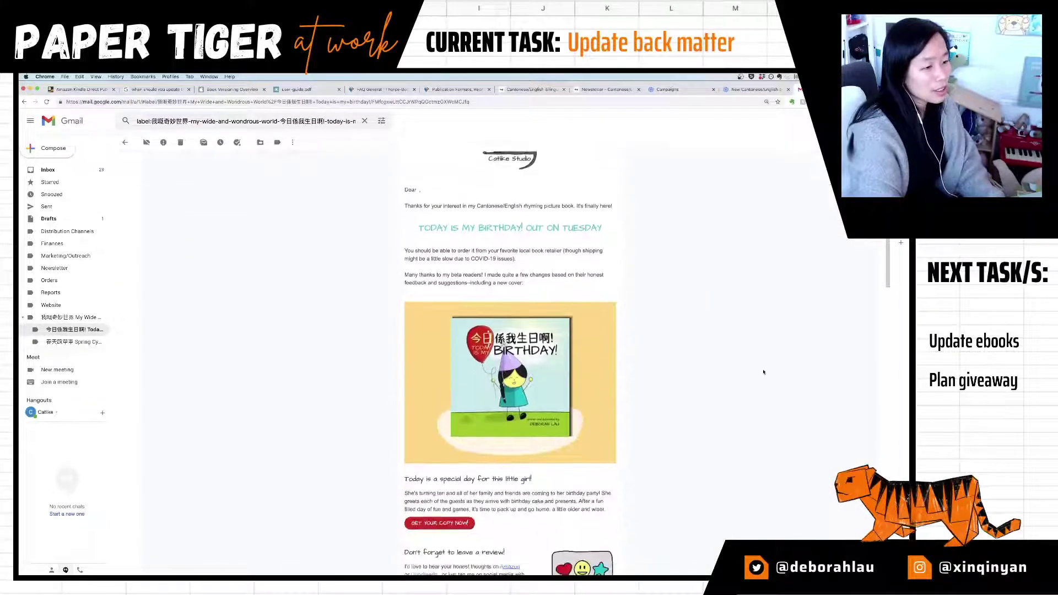
pyautogui.scroll(-6, 764, 373)
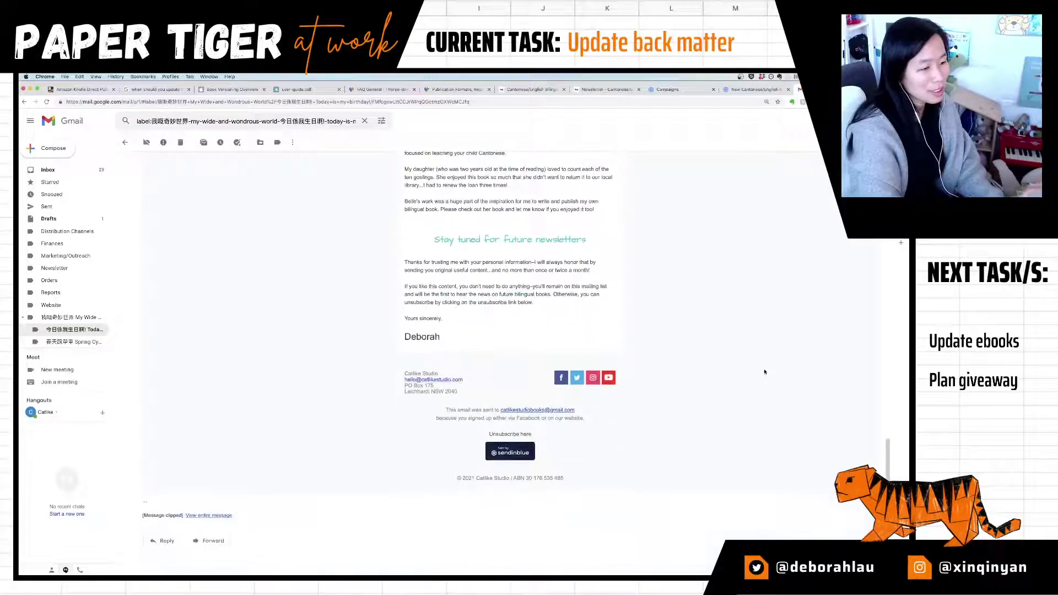
pyautogui.scroll(15, 764, 373)
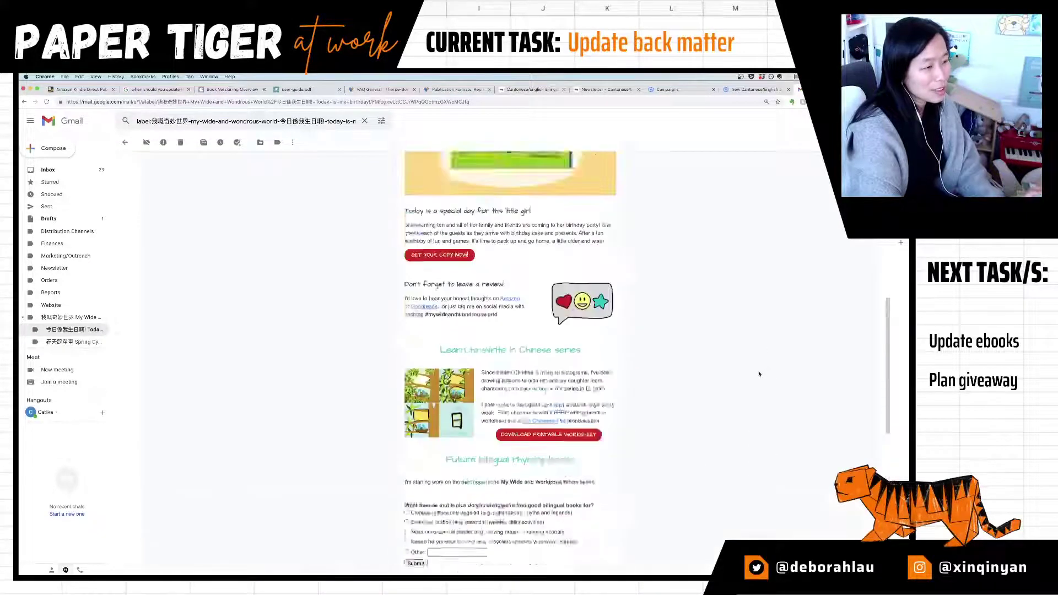
# Step: Check Sendinblue's "Your campaign has been sent" notification and look back through the label's email list
pyautogui.click(124, 142)
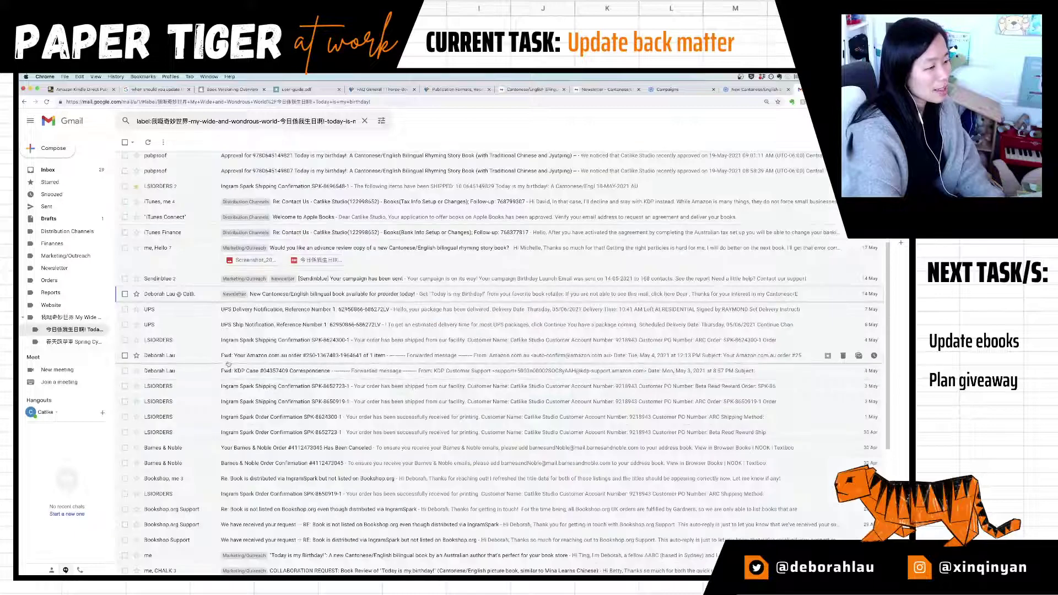
pyautogui.click(363, 279)
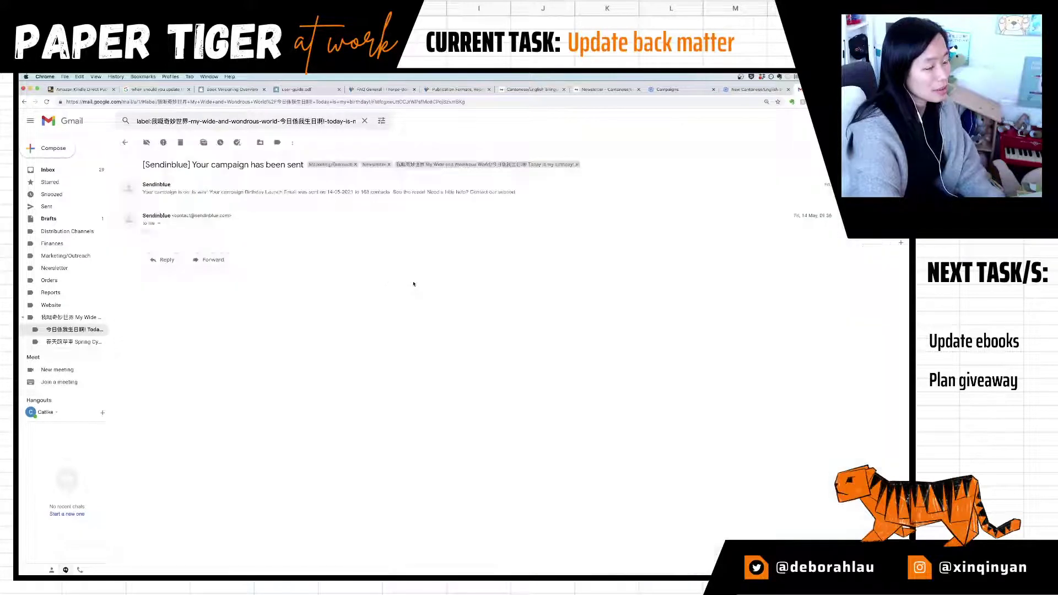
pyautogui.click(326, 192)
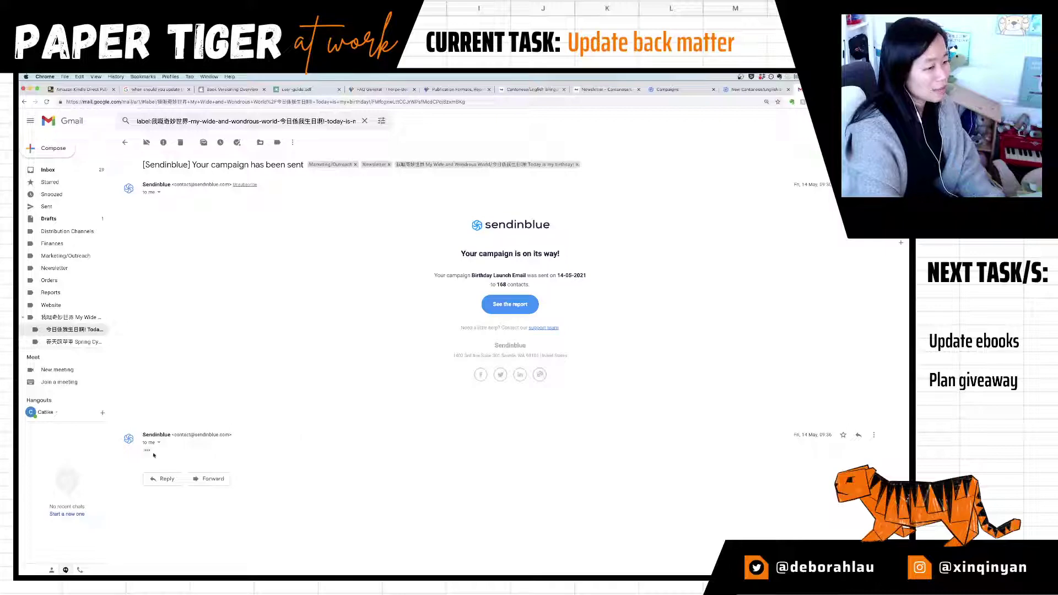
pyautogui.click(125, 142)
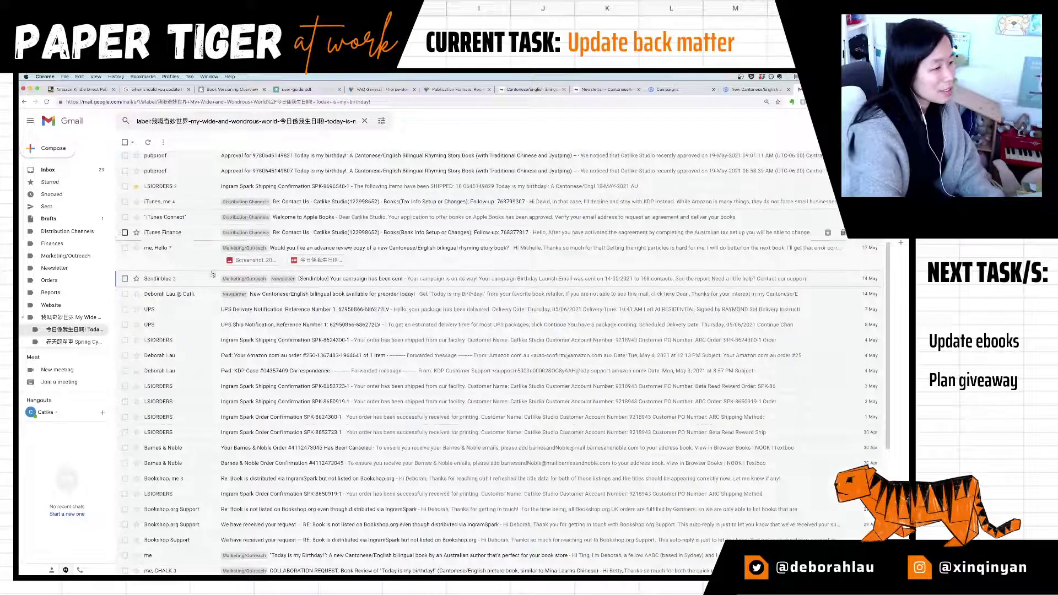
pyautogui.scroll(1, 275, 248)
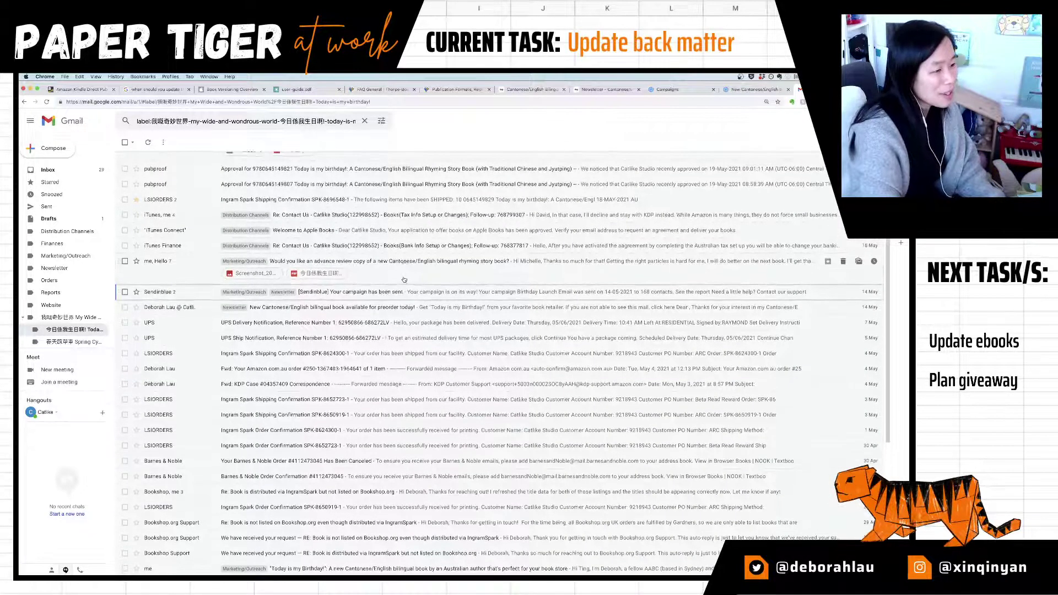
pyautogui.scroll(4, 264, 236)
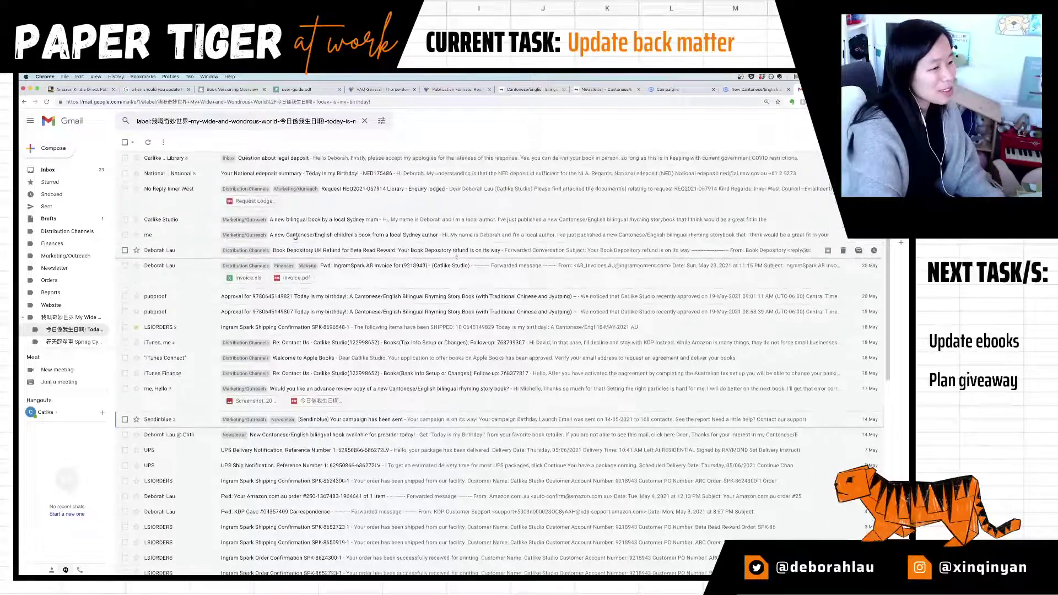
pyautogui.scroll(2, 459, 254)
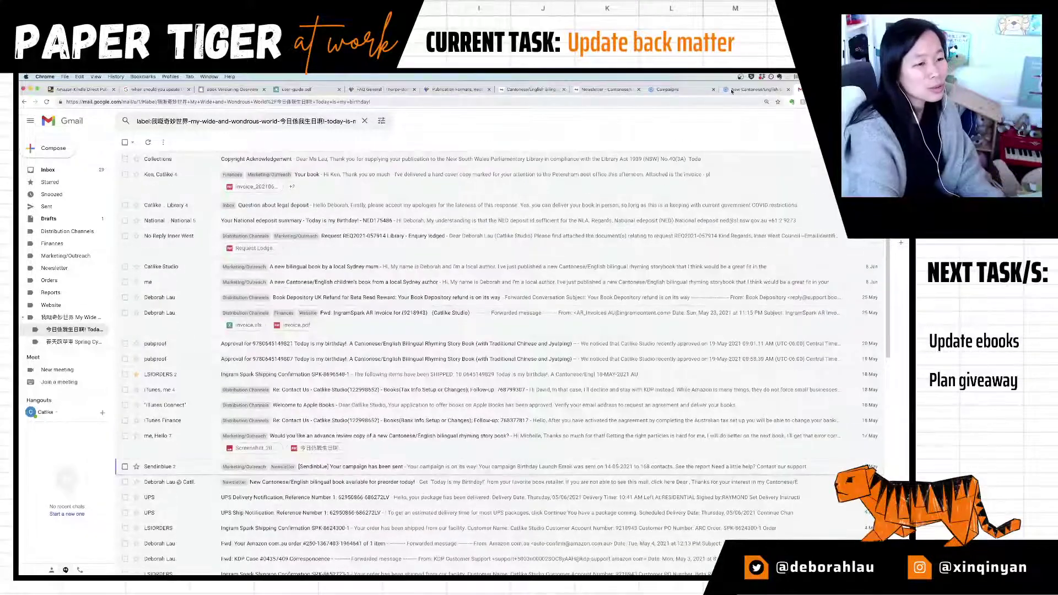
# Step: Go back to the Sendinblue campaign preview and check the newsletter down to its footer
pyautogui.click(682, 91)
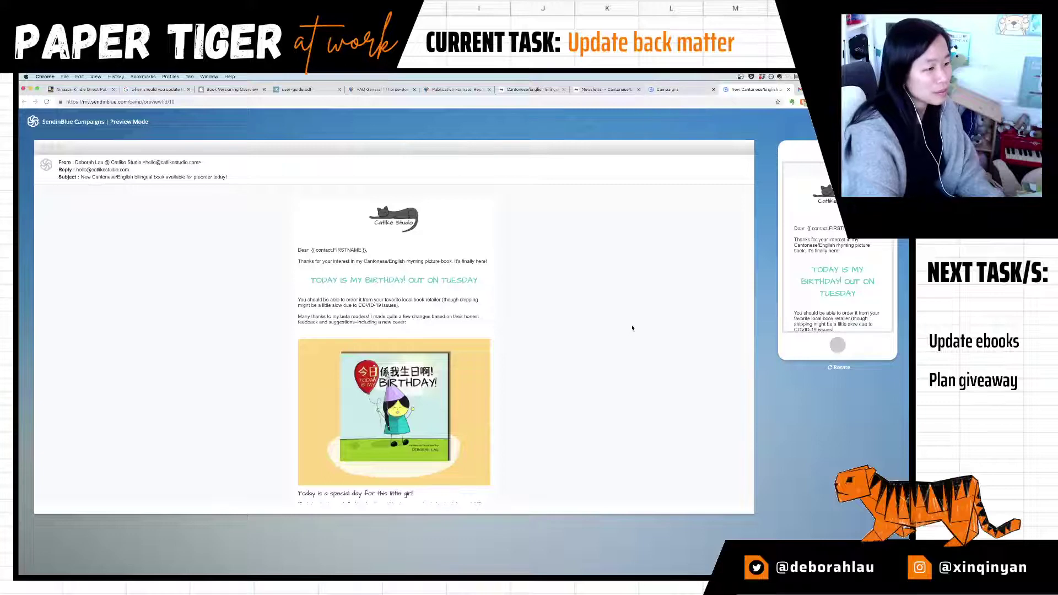
pyautogui.scroll(-1, 633, 327)
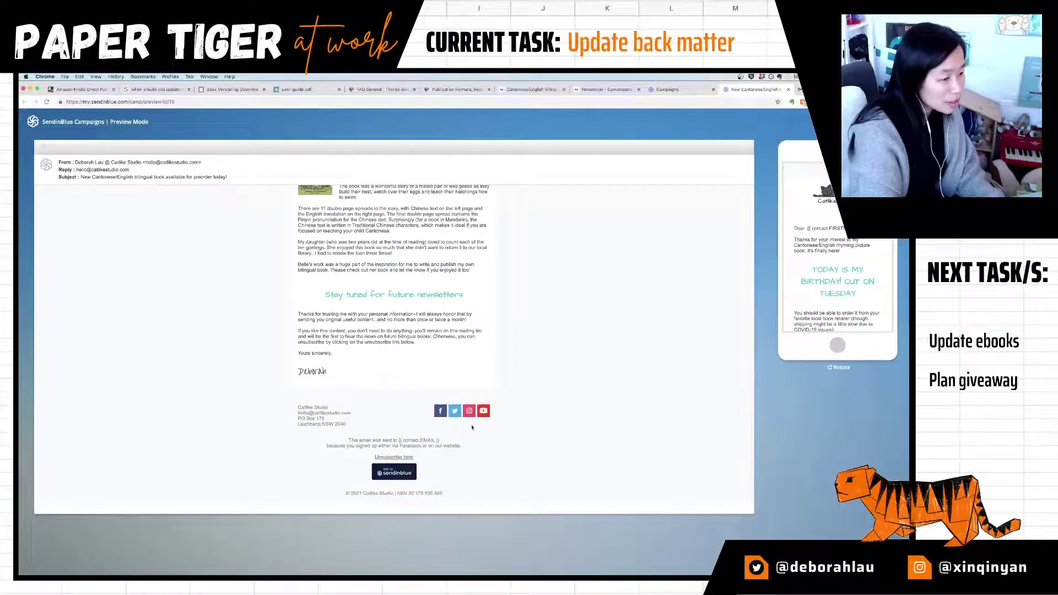
pyautogui.scroll(15, 739, 309)
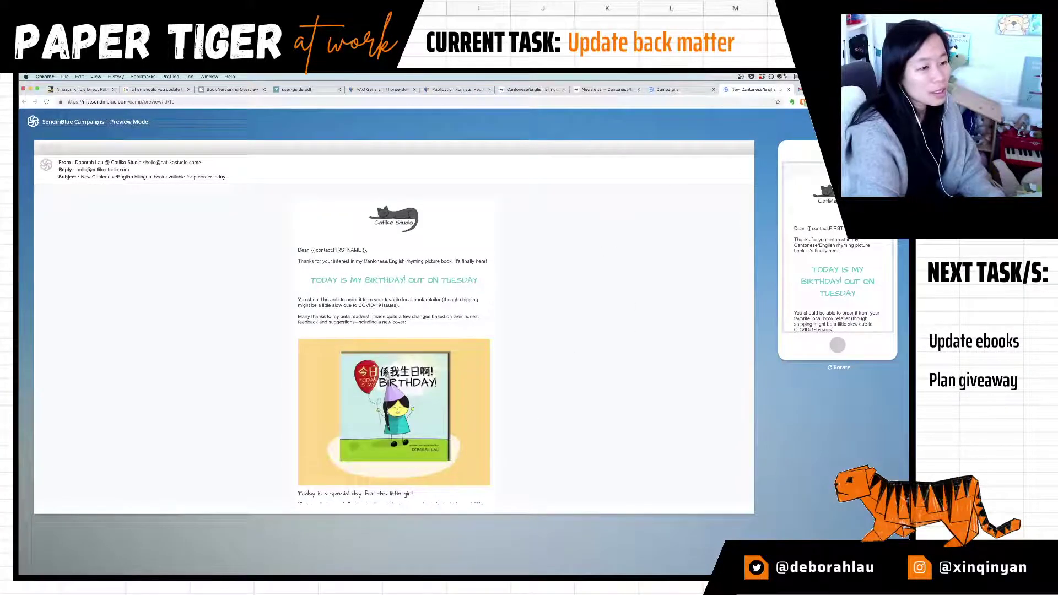
# Step: Download the Birthday Launch Email campaign as a PDF from the email campaigns list
pyautogui.click(699, 92)
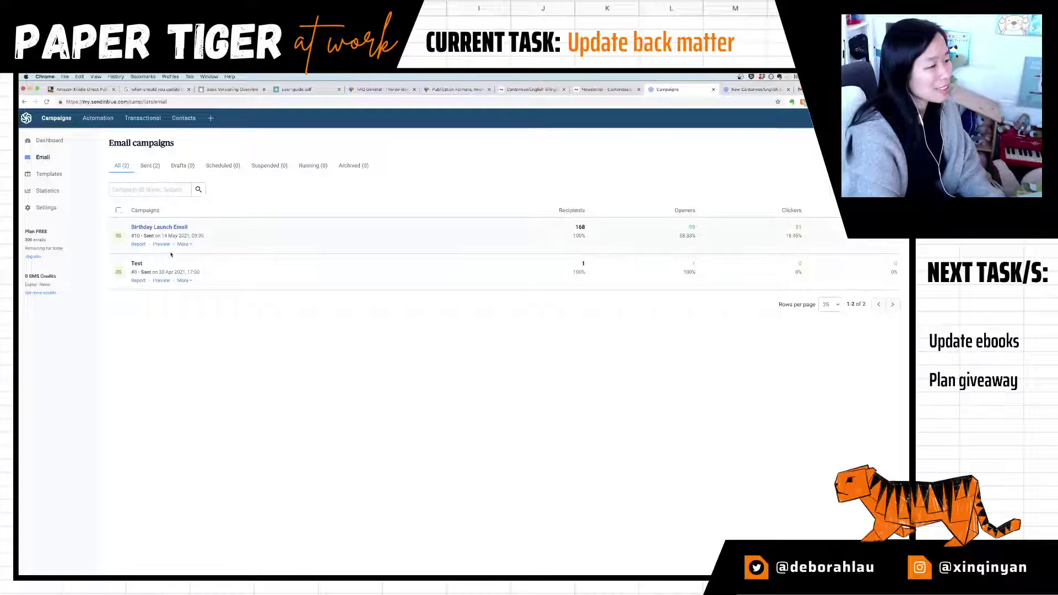
pyautogui.click(186, 245)
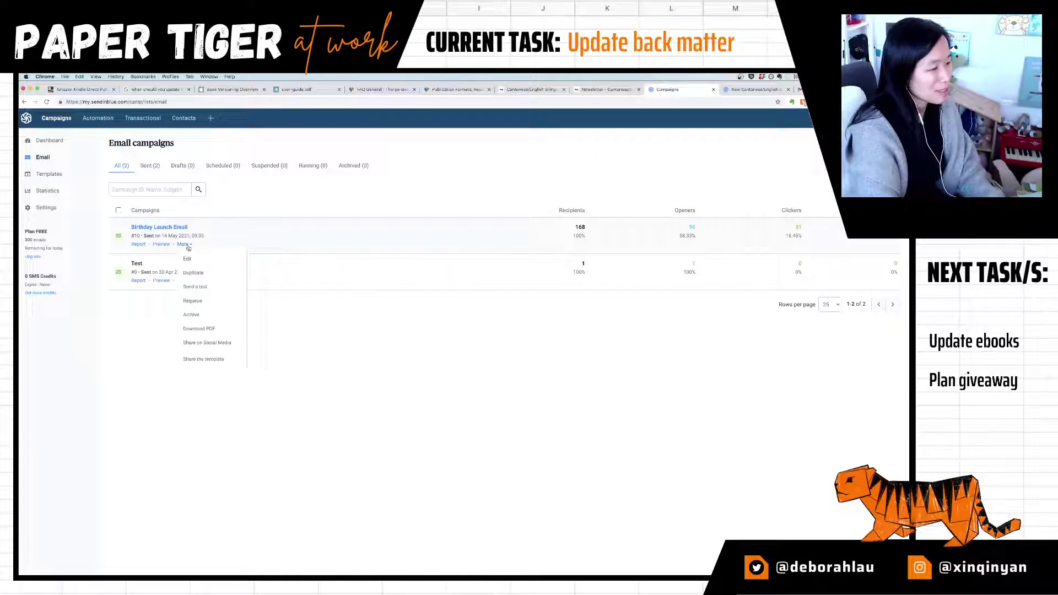
pyautogui.click(207, 331)
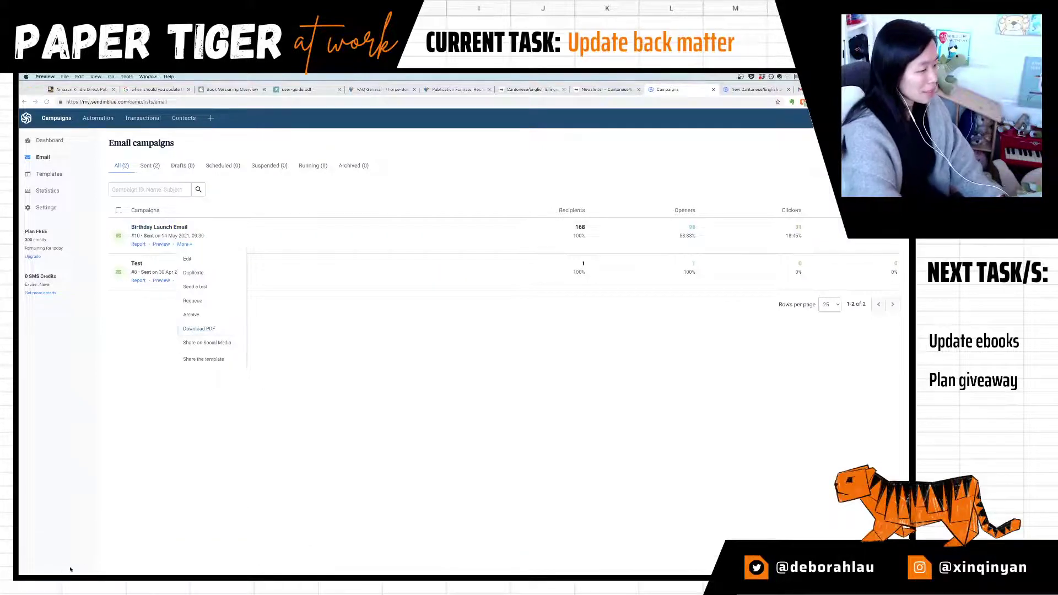
# Step: Look through all pages of the downloaded campaign PDF in Preview
pyautogui.scroll(-15, 300, 311)
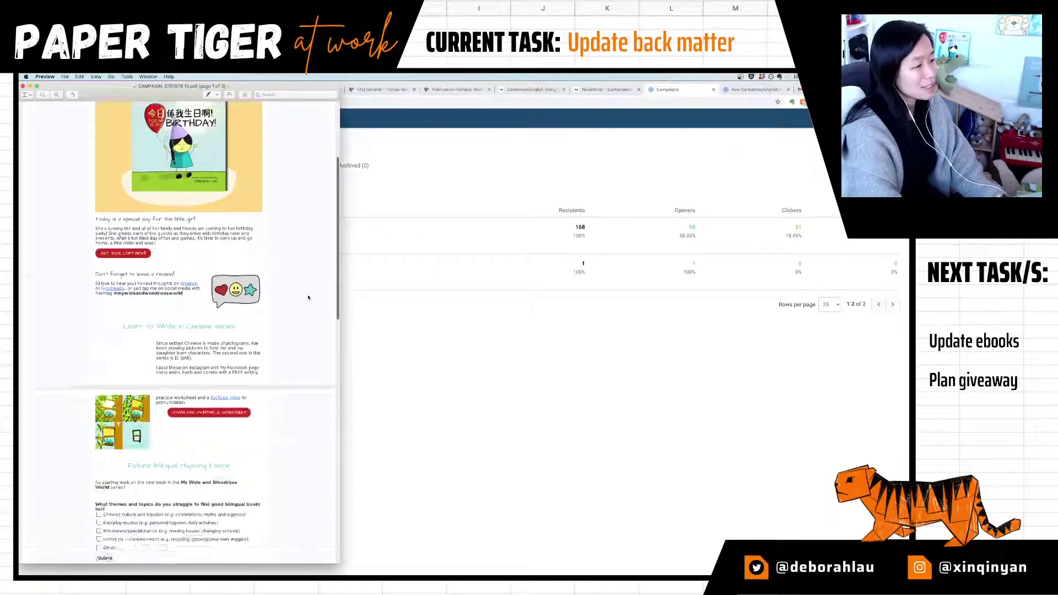
pyautogui.scroll(-1, 307, 297)
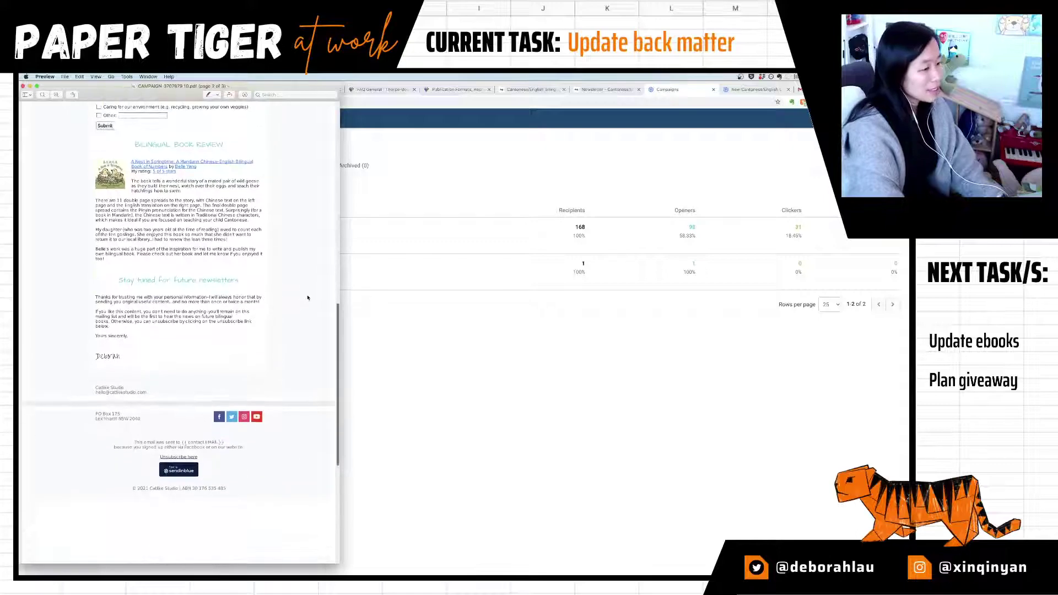
pyautogui.scroll(20, 308, 297)
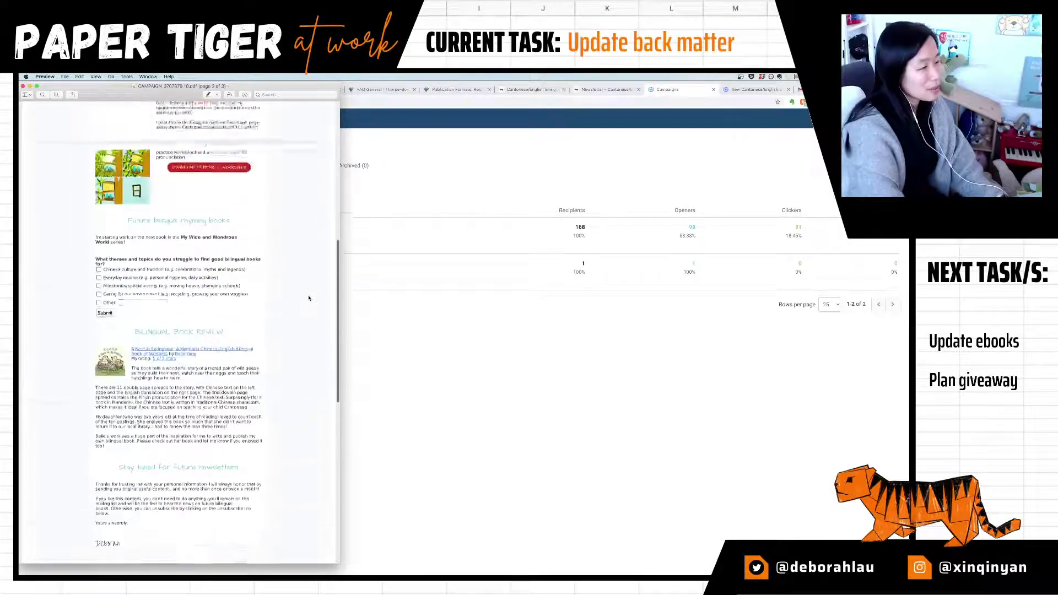
# Step: Finish checking the campaign PDF and return to the Sendinblue email campaigns list in Chrome
pyautogui.scroll(-1, 309, 300)
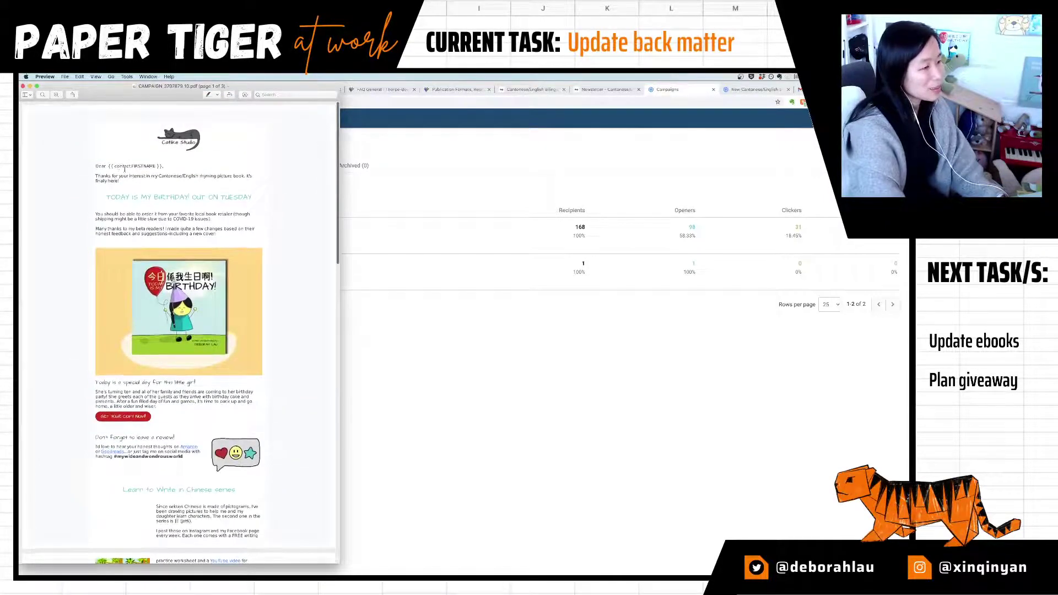
pyautogui.click(446, 234)
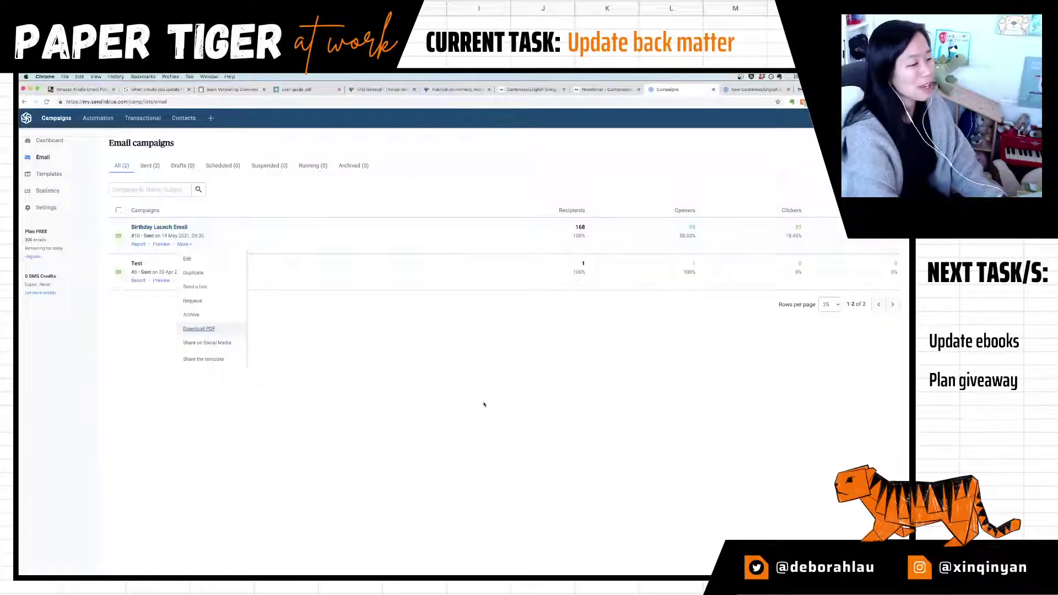
pyautogui.click(437, 401)
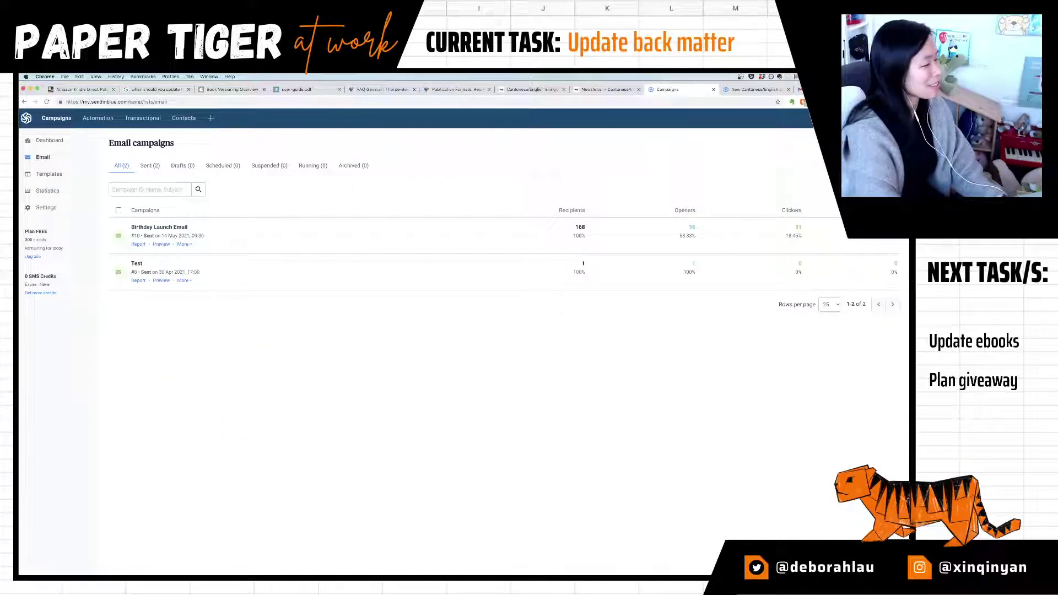
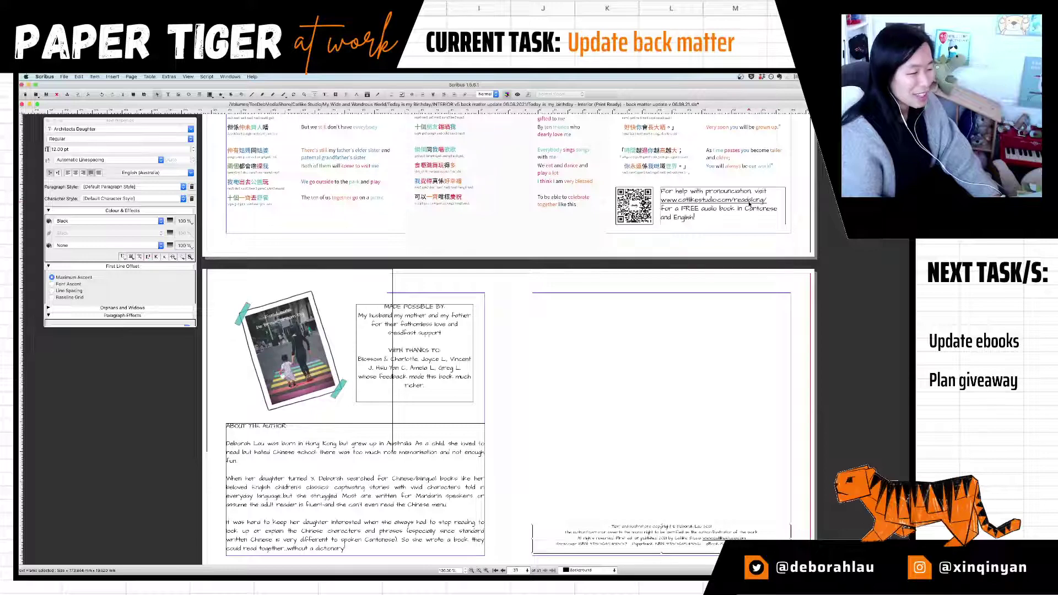
# Step: Switch from Scribus to Chrome, open bit.ly in a new tab, and check the website's Newsletter page
pyautogui.press('super+Tab')
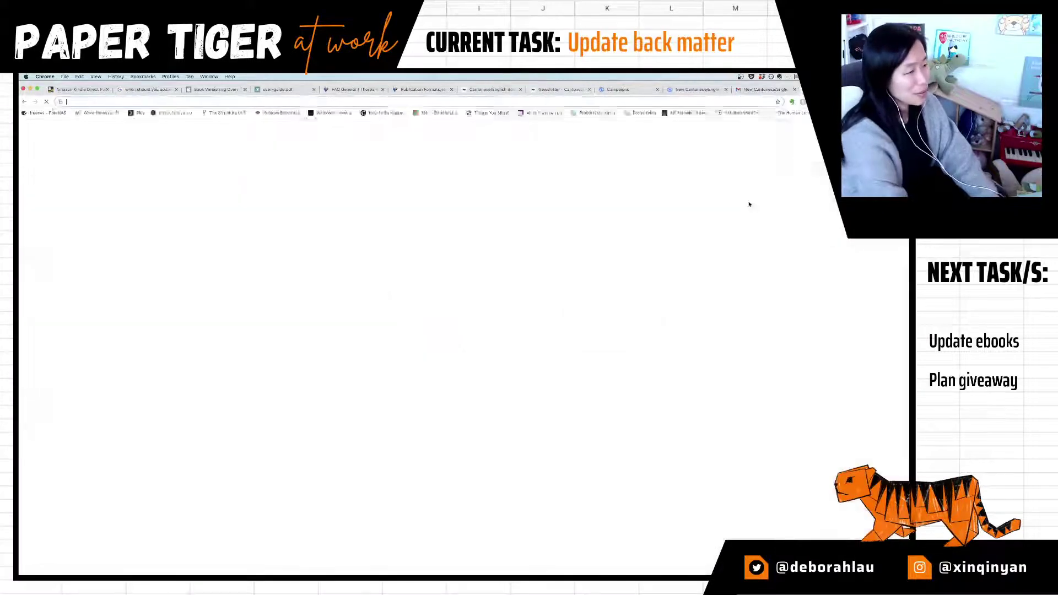
pyautogui.write('bit.ly')
pyautogui.press('Return')
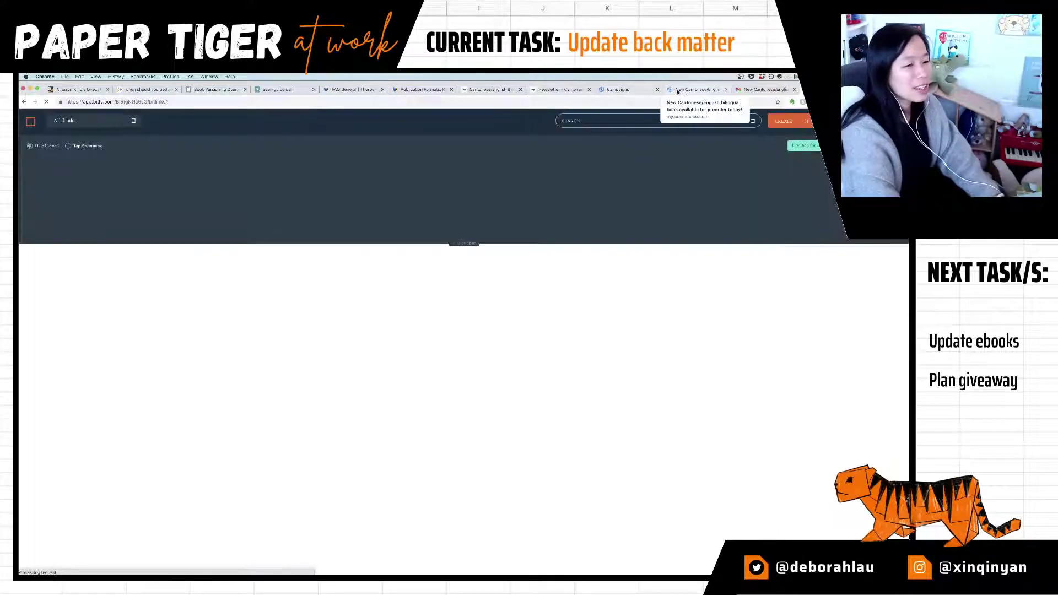
pyautogui.click(535, 90)
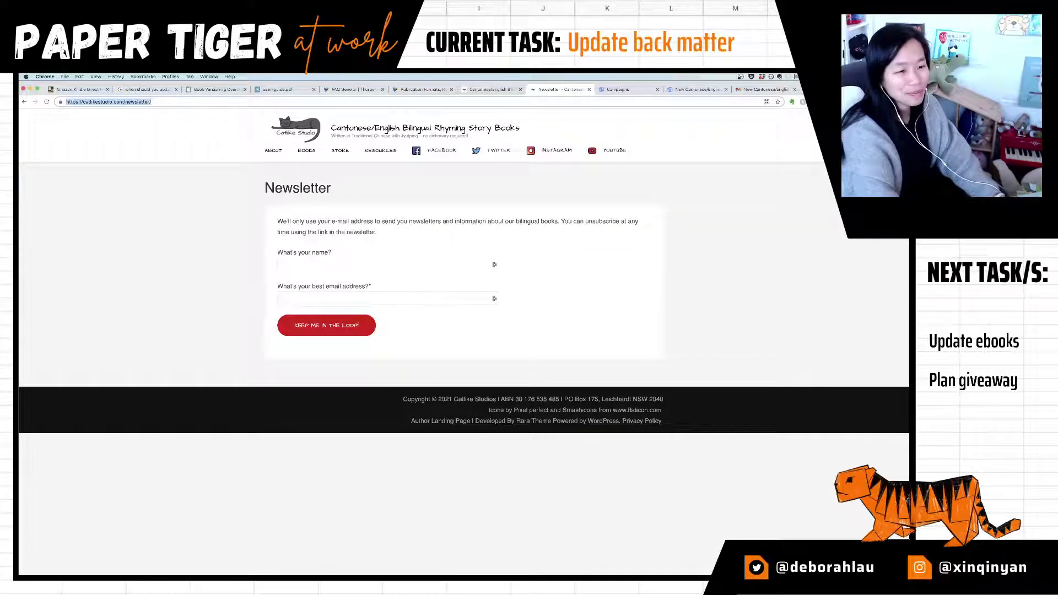
pyautogui.click(827, 90)
# Step: View the details of the Newsletter link in Bitly's link list and open the panel for creating a new link
pyautogui.scroll(-2, 155, 355)
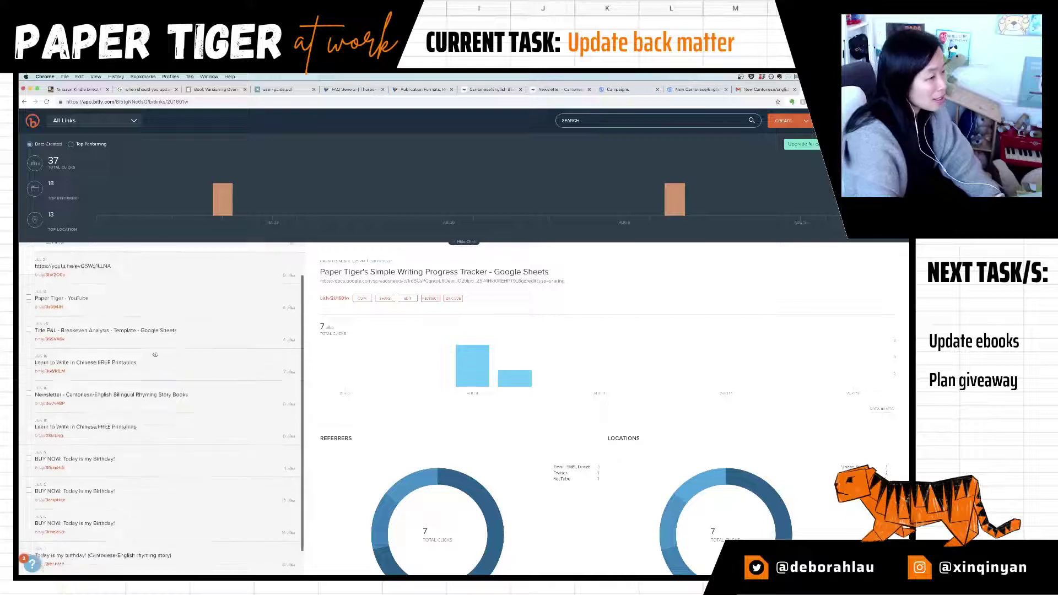
pyautogui.scroll(-1, 155, 355)
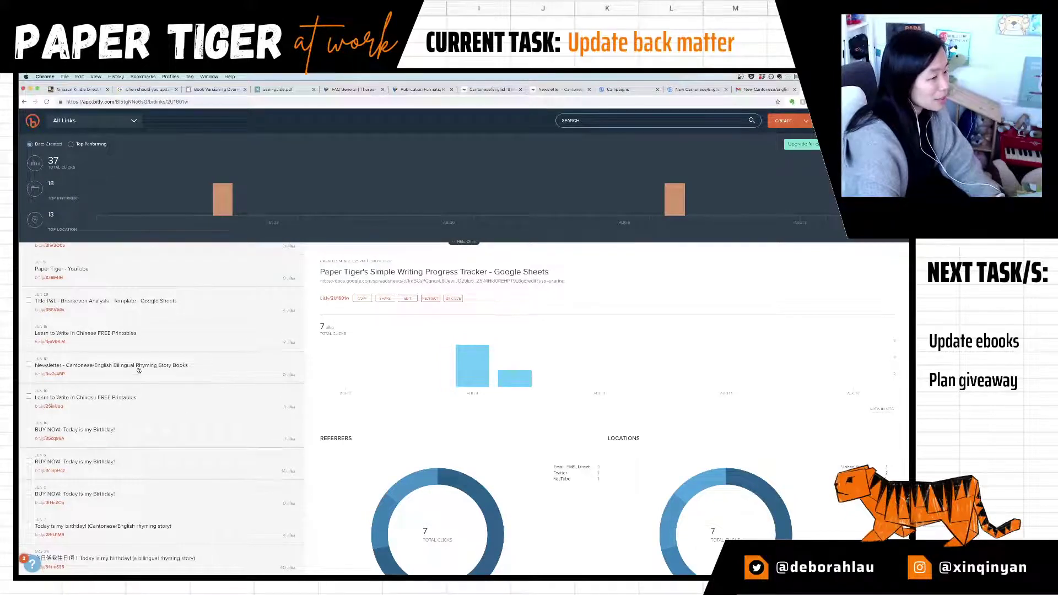
pyautogui.click(139, 370)
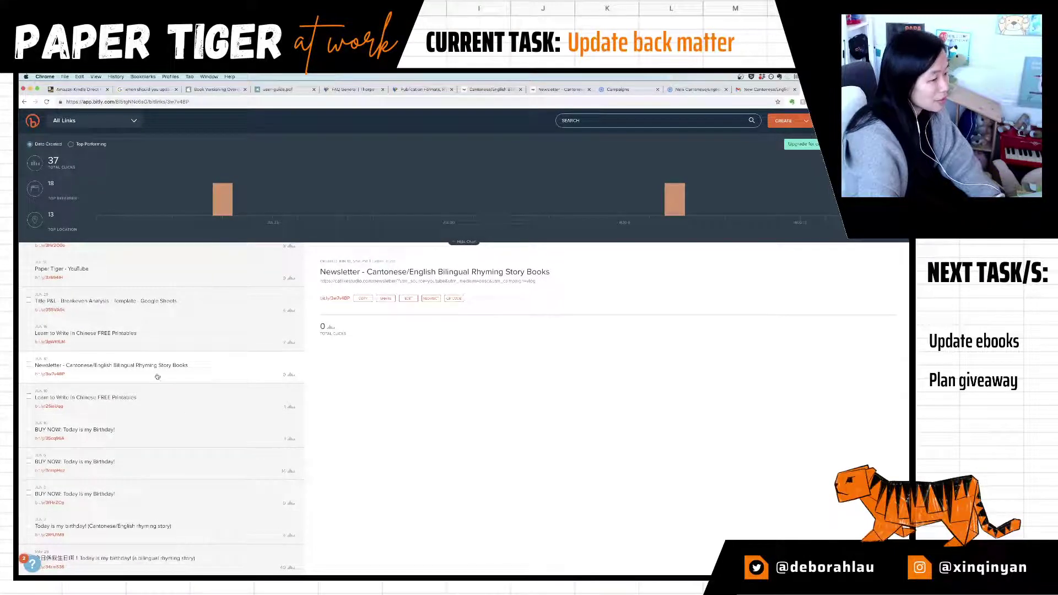
pyautogui.scroll(2, 177, 355)
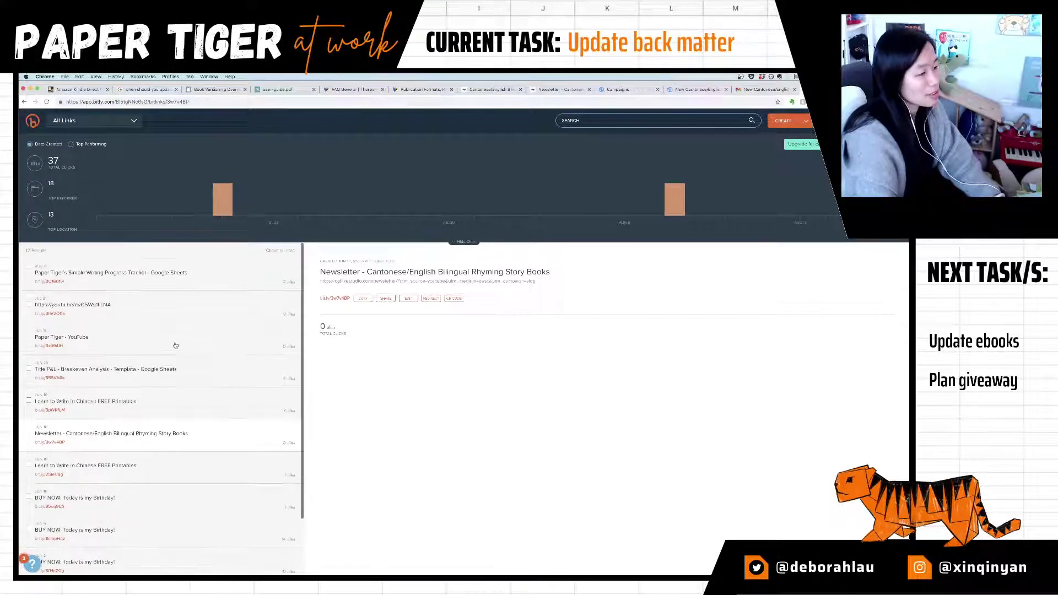
pyautogui.scroll(-2, 177, 344)
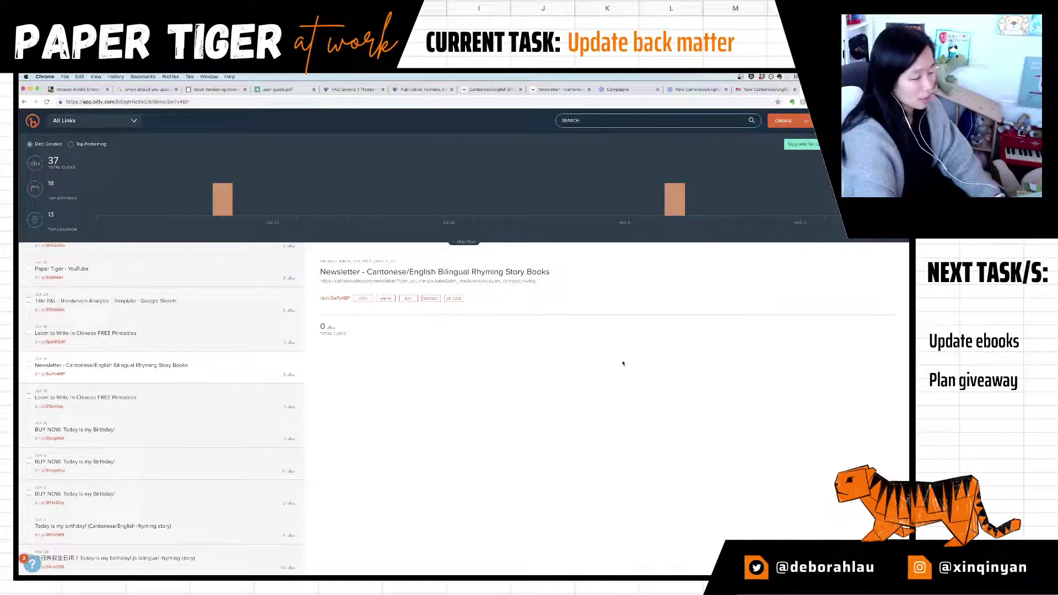
pyautogui.press('b')
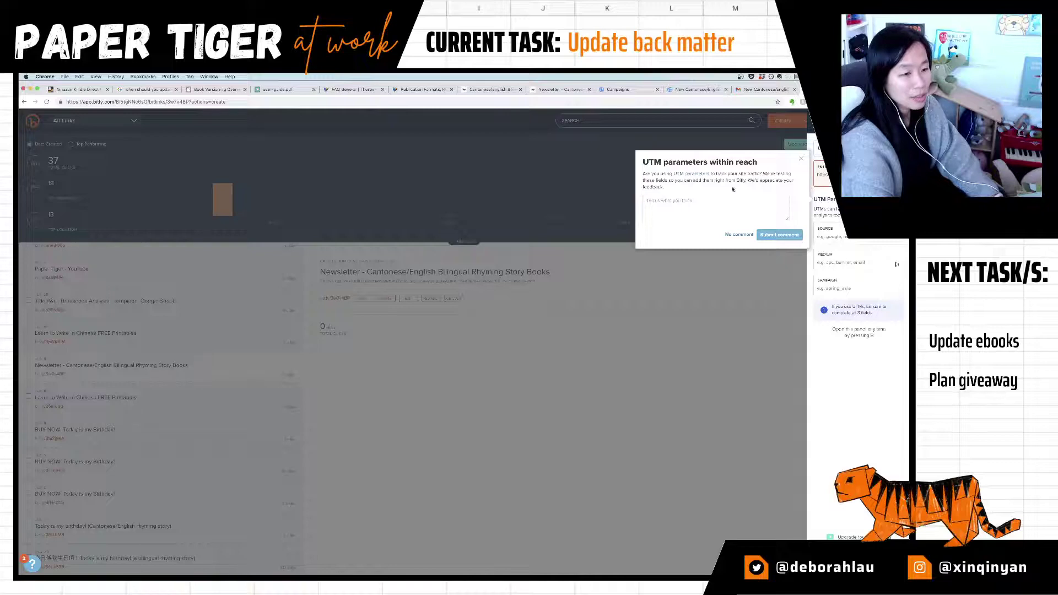
# Step: Open the Google Analytics Campaign URL Builder in a new browser tab
pyautogui.hotkey('ctrl', 't')
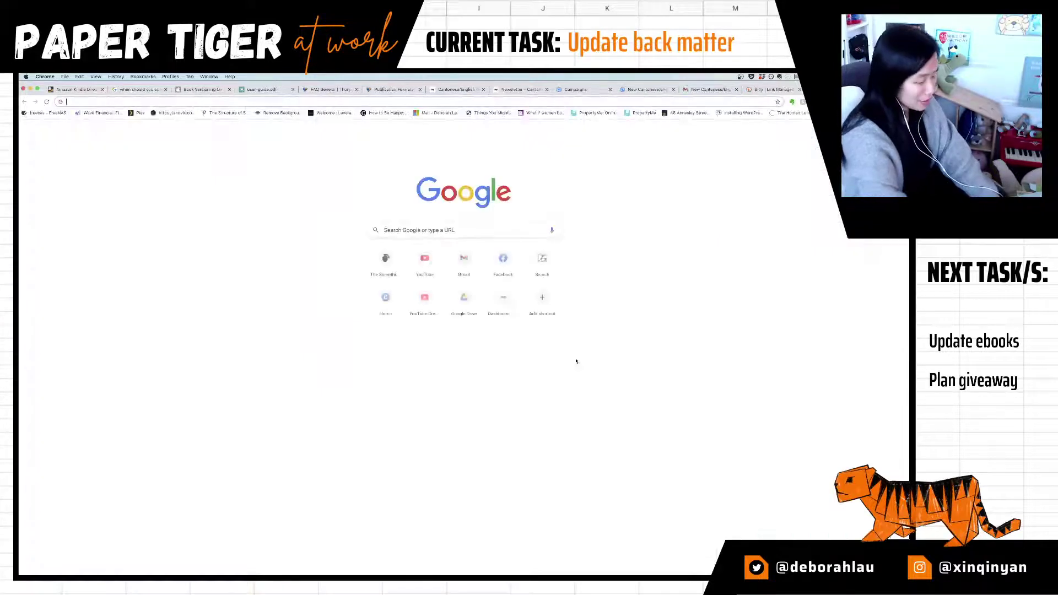
pyautogui.write('a')
pyautogui.press('BackSpace')
pyautogui.press('BackSpace')
pyautogui.write('goog')
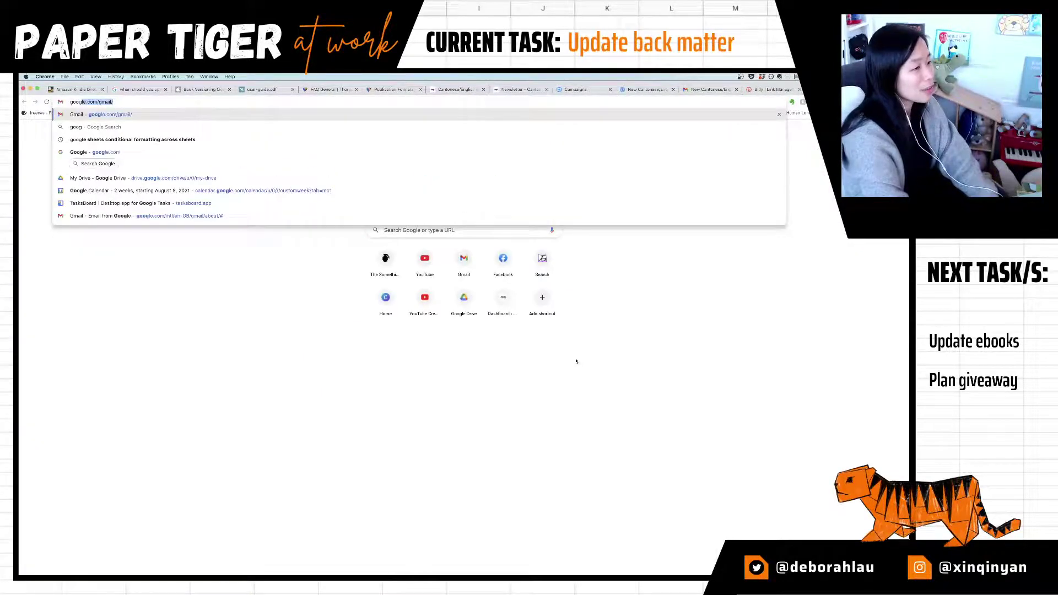
pyautogui.press('BackSpace')
pyautogui.press('BackSpace')
pyautogui.press('BackSpace')
pyautogui.press('BackSpace')
pyautogui.press('BackSpace')
pyautogui.write('analytics.')
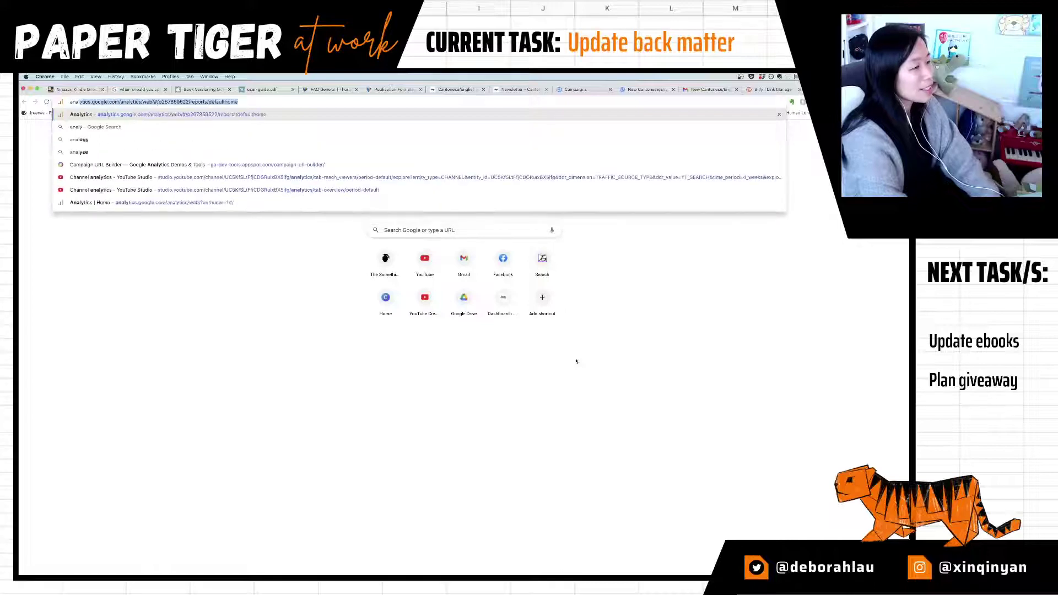
pyautogui.press('Down')
pyautogui.press('Down')
pyautogui.press('Down')
pyautogui.press('Down')
pyautogui.press('Down')
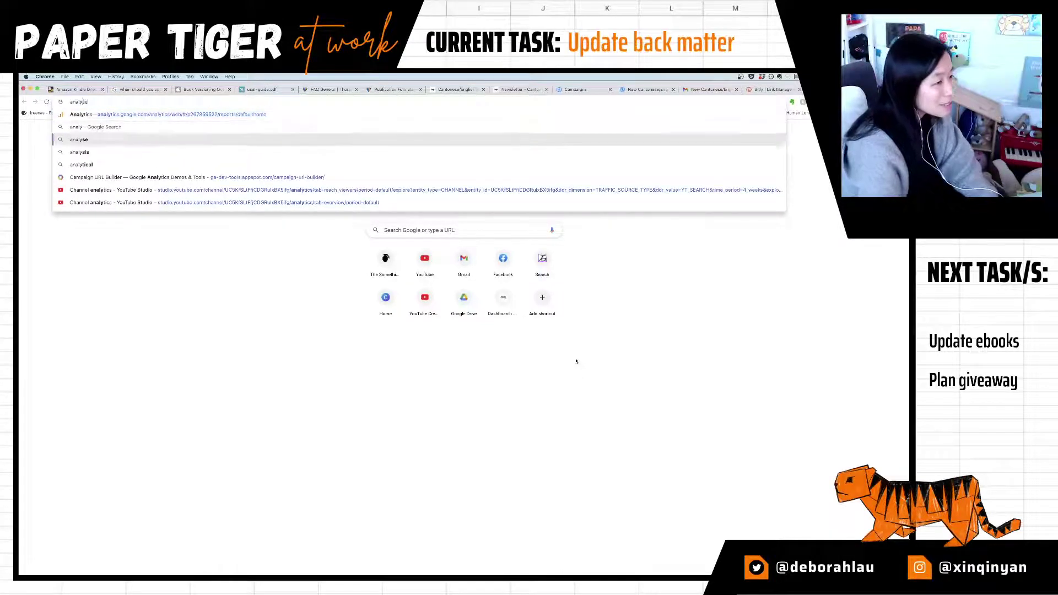
pyautogui.press('Return')
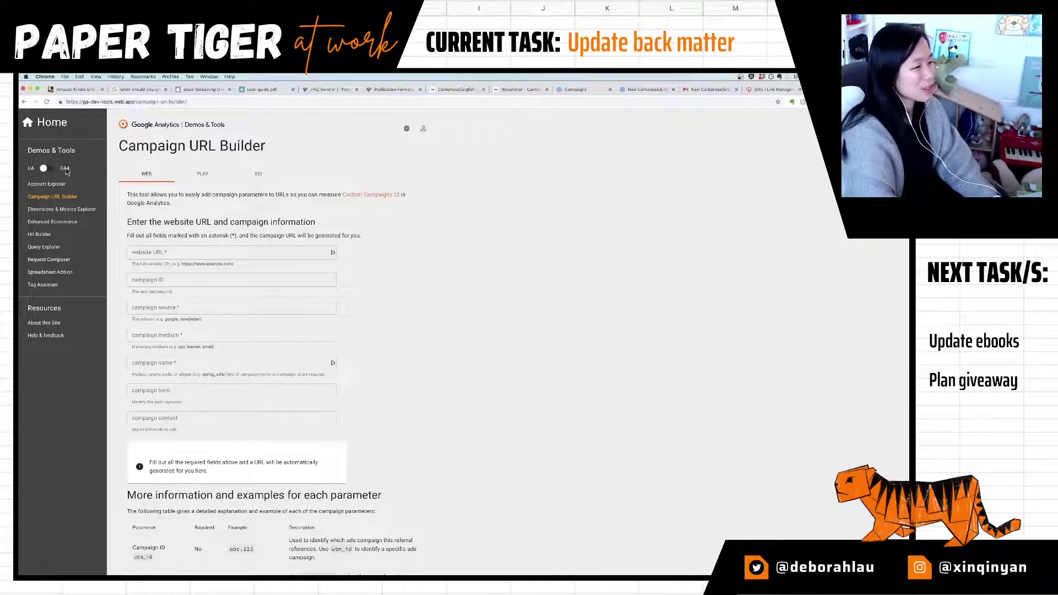
# Step: Look at the GA4 version of the Campaign URL Builder, return to the UA version and look over its form
pyautogui.click(46, 168)
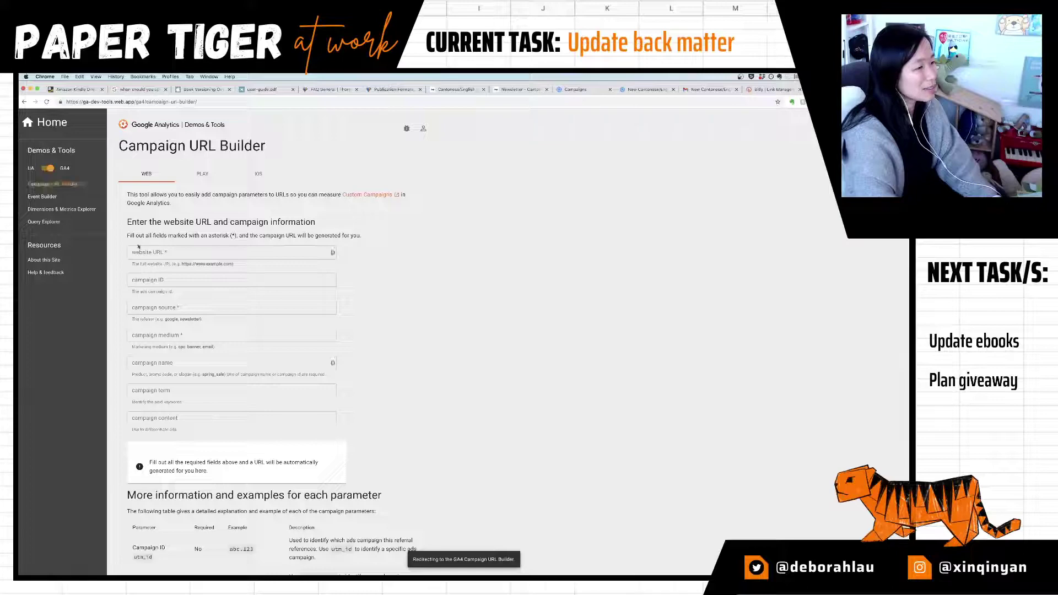
pyautogui.click(68, 168)
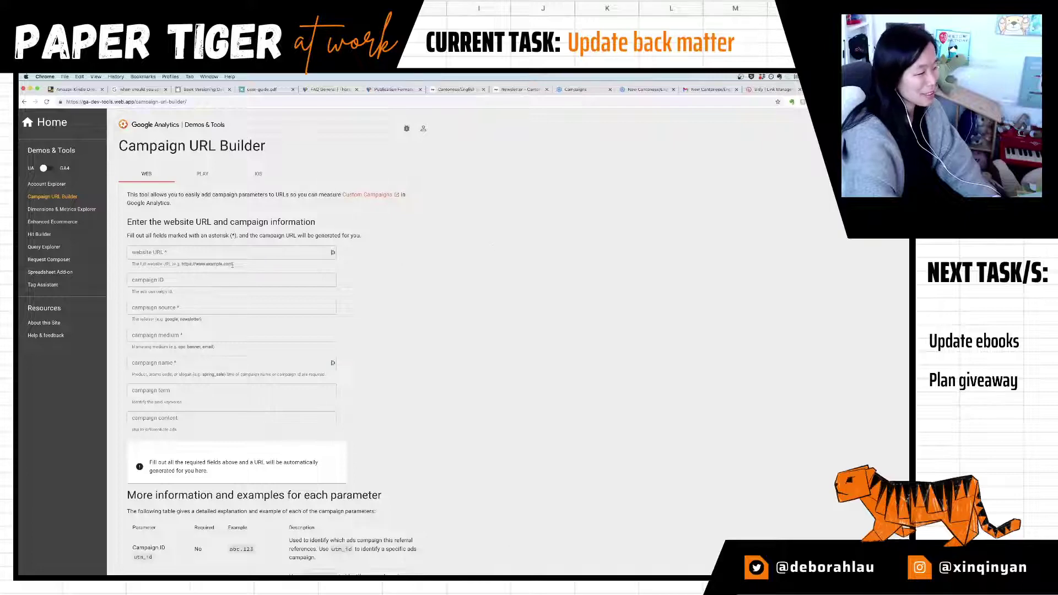
pyautogui.scroll(-3, 233, 265)
pyautogui.scroll(2, 240, 294)
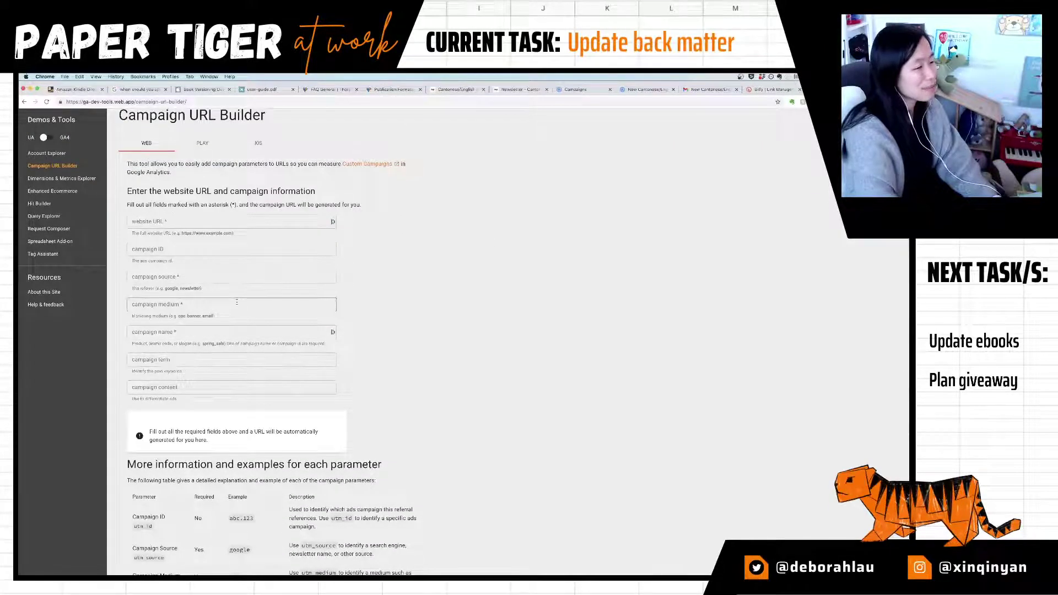
pyautogui.click(206, 225)
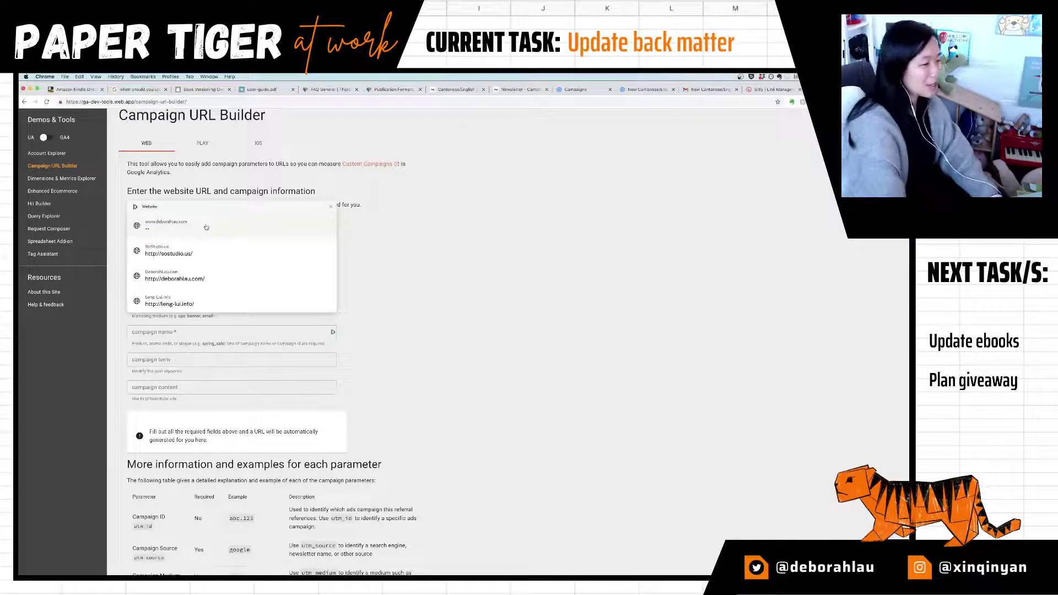
pyautogui.write('https:/')
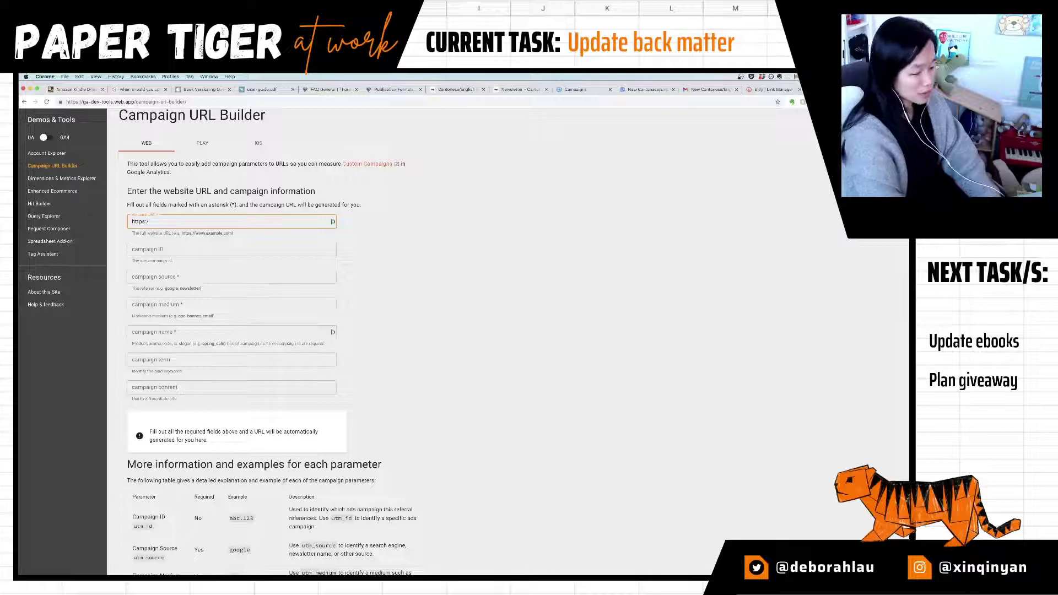
pyautogui.write('/www.')
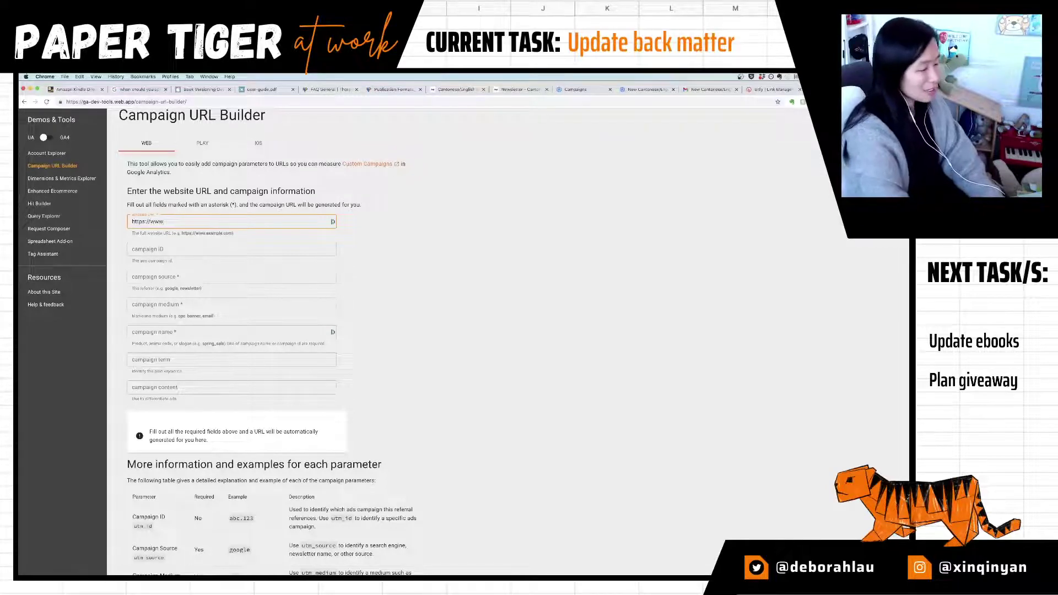
pyautogui.write('caflikestudio.c')
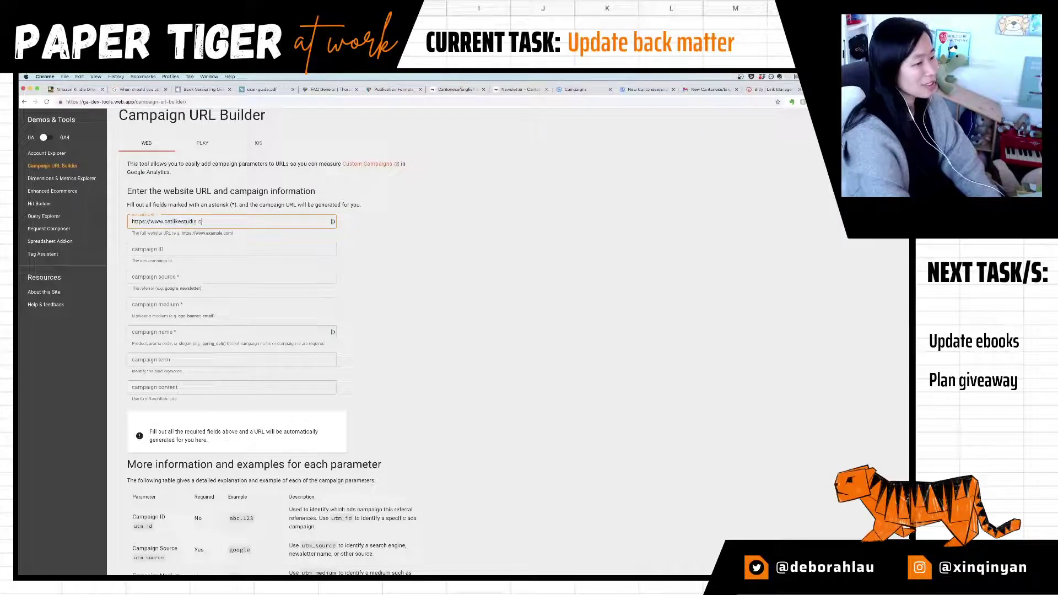
pyautogui.write('om/')
pyautogui.press('Tab')
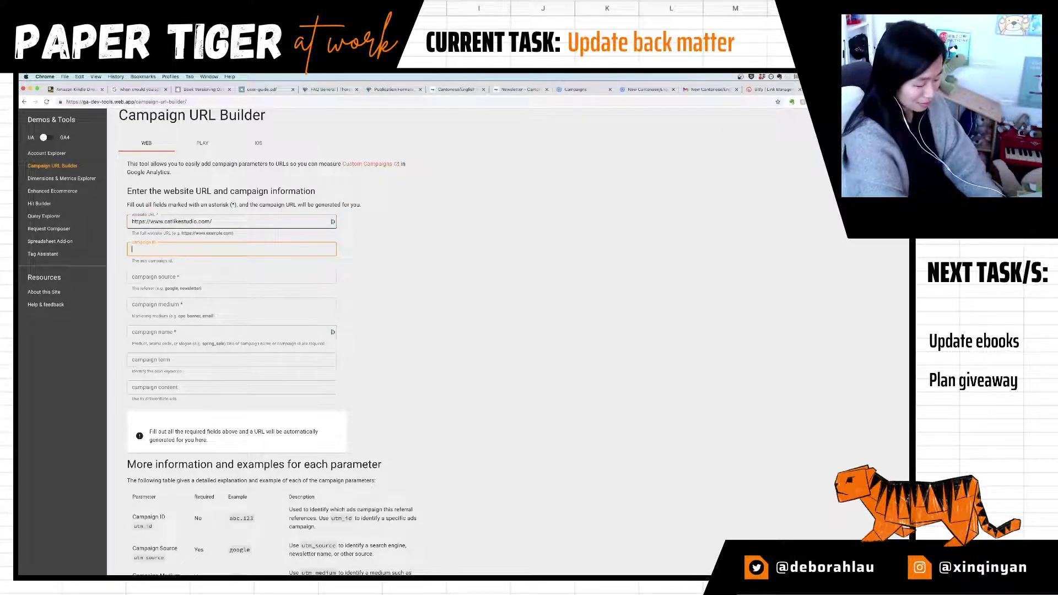
# Step: Set the campaign ID, campaign source, campaign medium and campaign name to book1
pyautogui.write('book I')
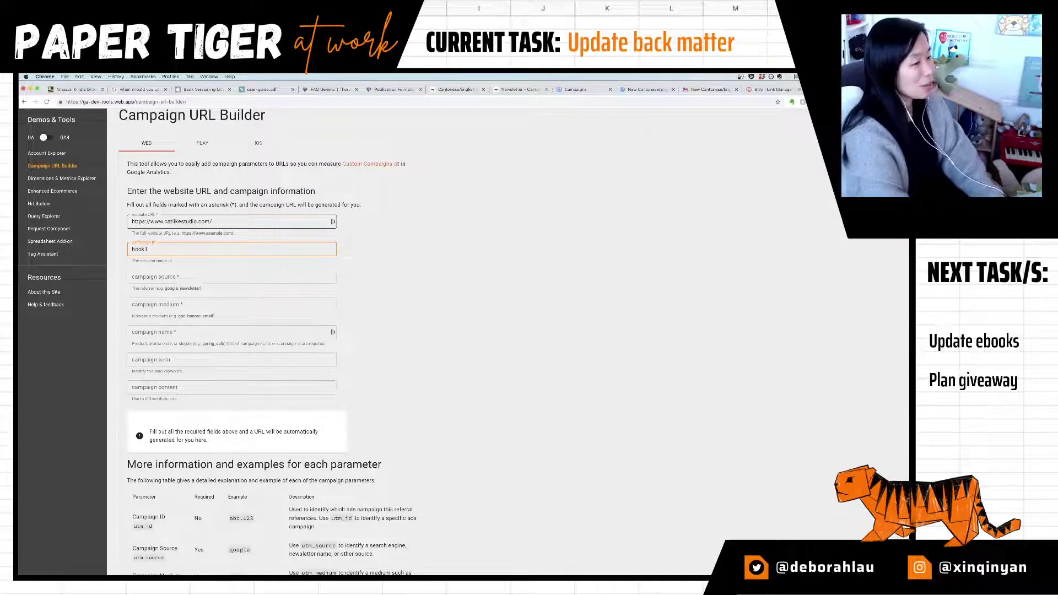
pyautogui.press('Tab')
pyautogui.write('book1')
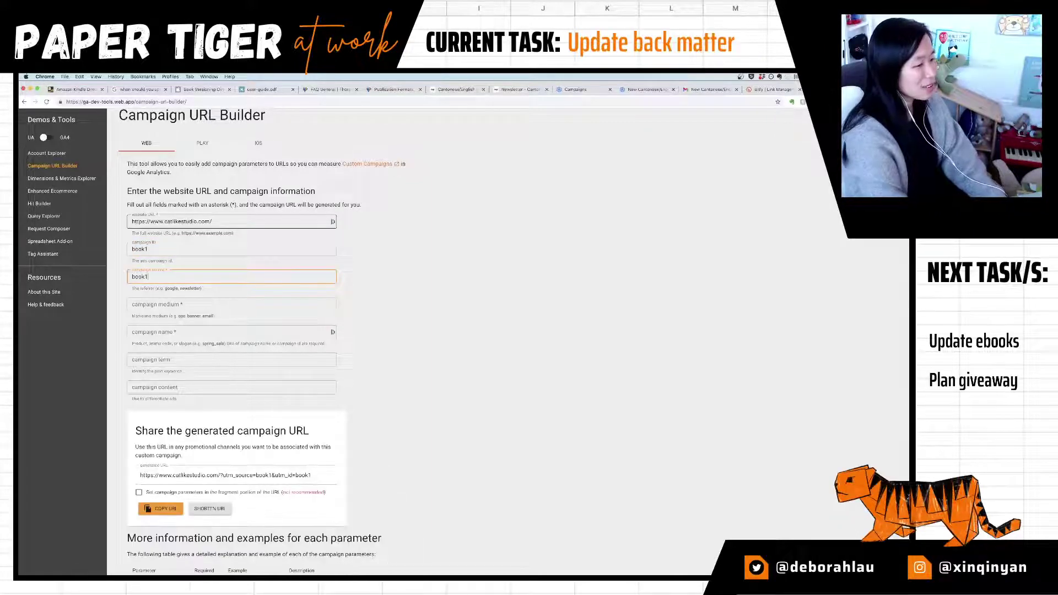
pyautogui.press('Tab')
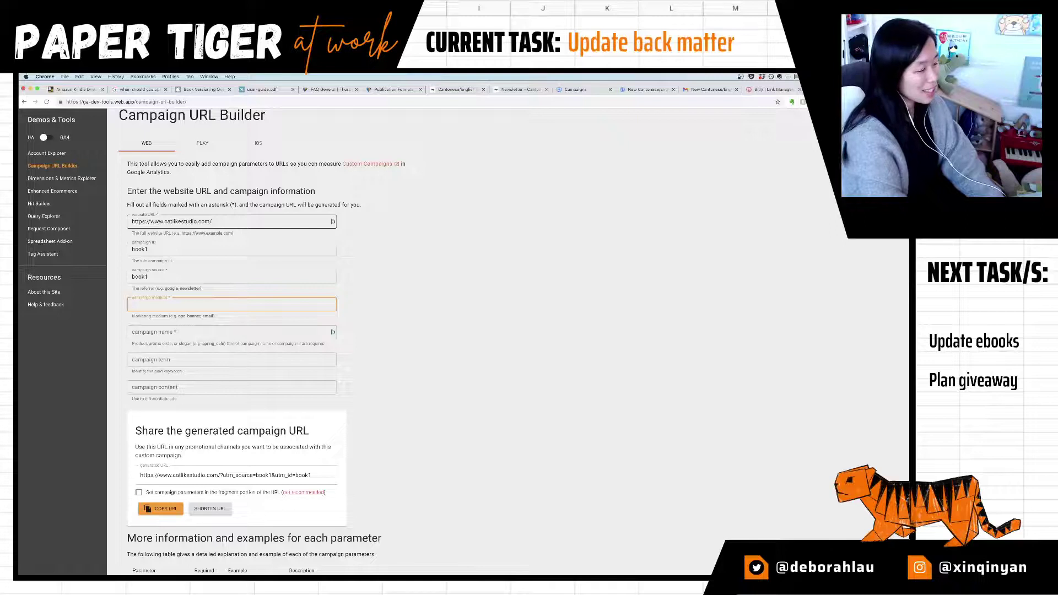
pyautogui.write('book1')
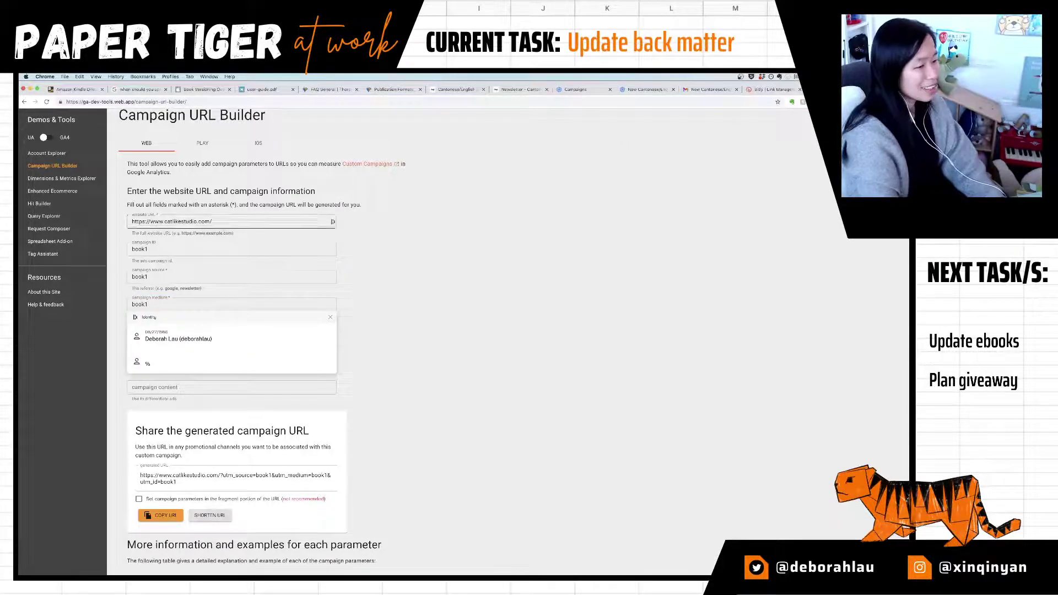
pyautogui.press('Tab')
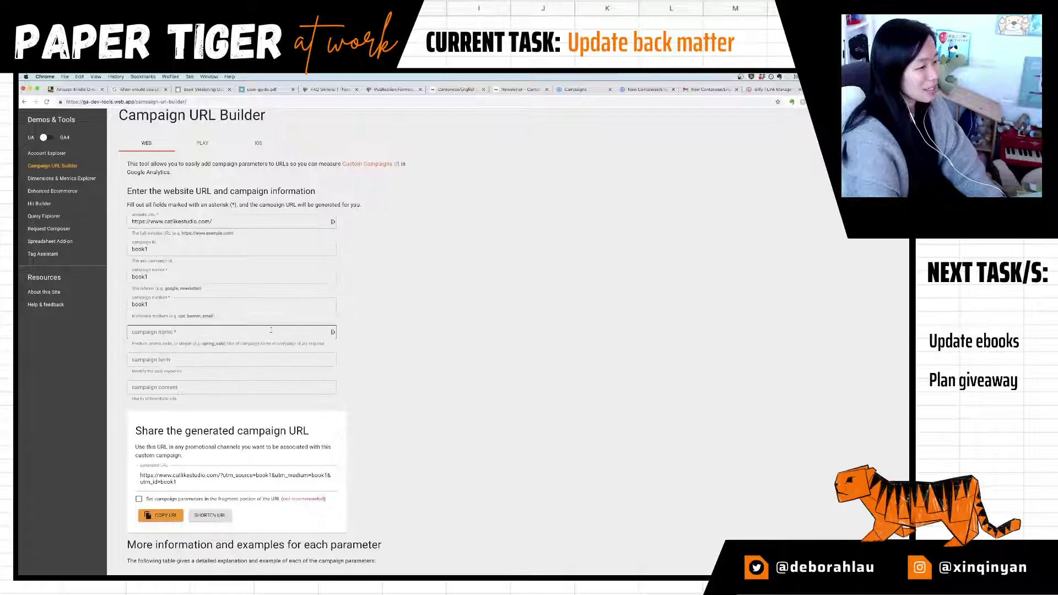
pyautogui.click(271, 330)
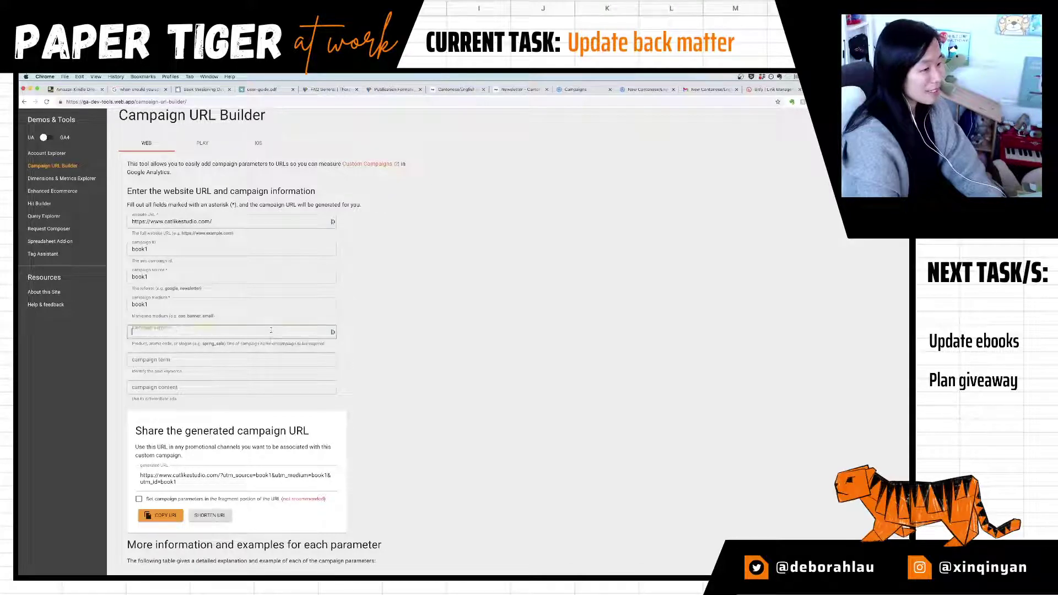
pyautogui.write('book1')
pyautogui.press('Tab')
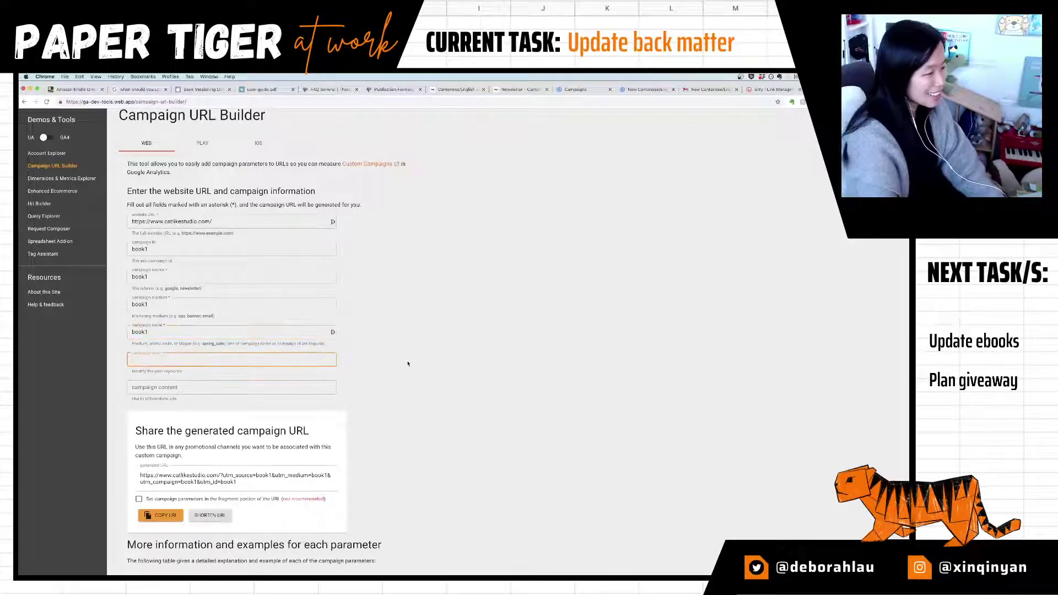
# Step: Examine the generated campaign URL and the explanations and examples for each campaign parameter
pyautogui.click(403, 366)
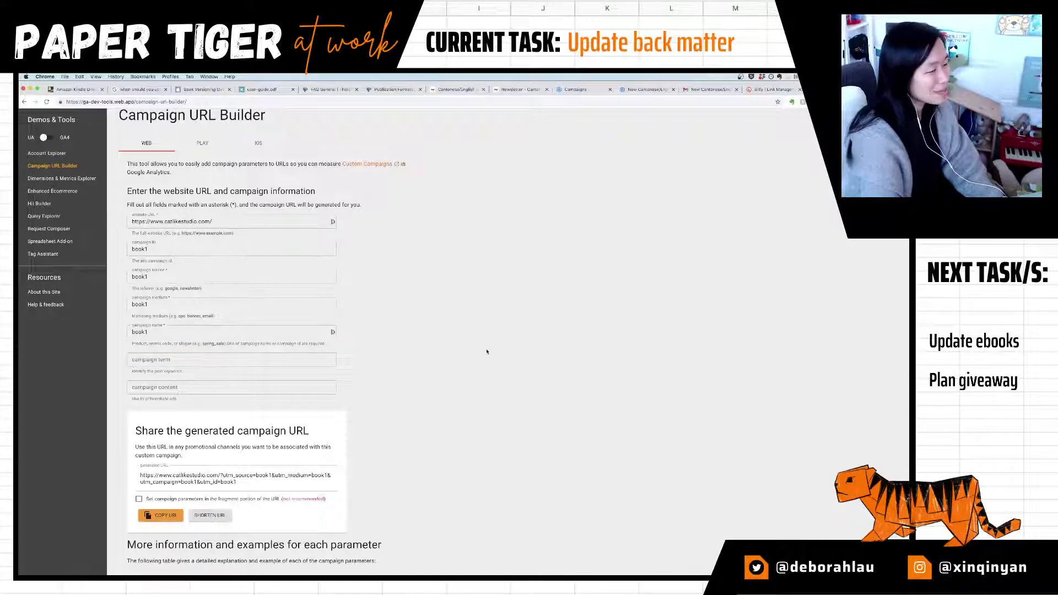
pyautogui.scroll(-3, 487, 351)
pyautogui.scroll(-5, 487, 350)
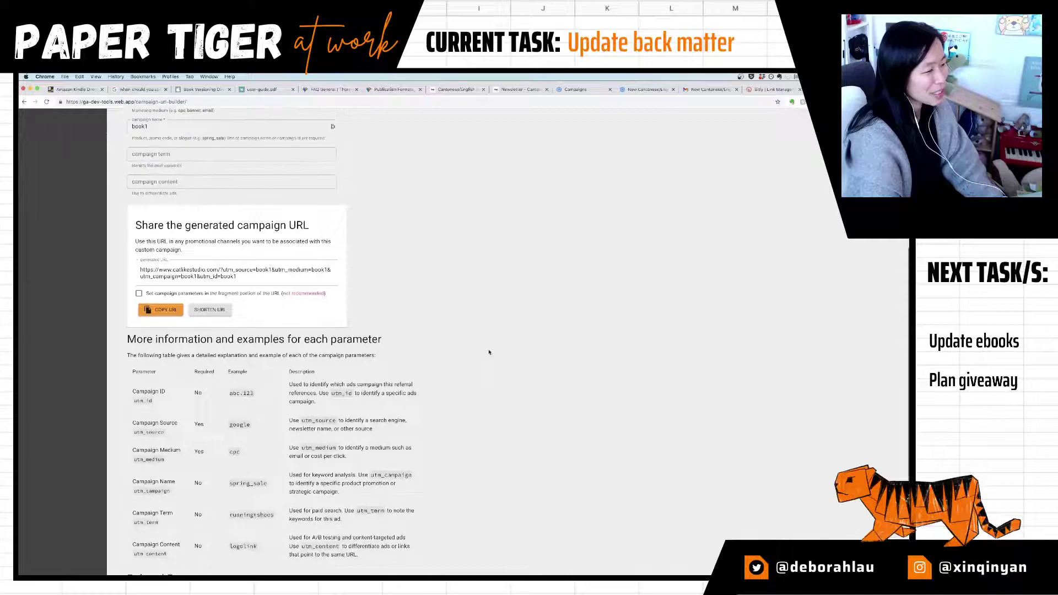
pyautogui.scroll(1, 488, 351)
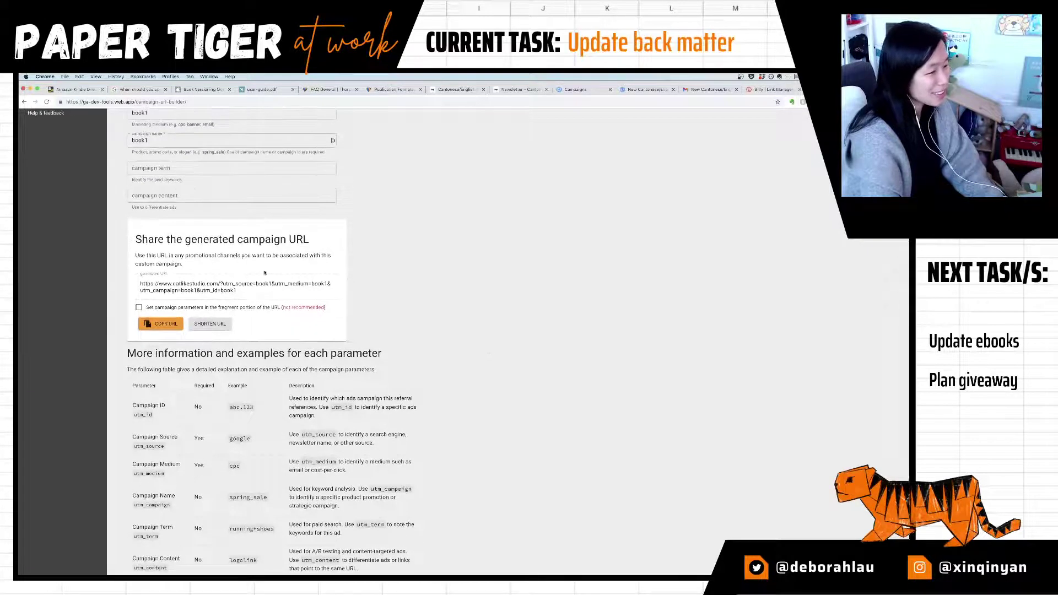
pyautogui.scroll(5, 178, 281)
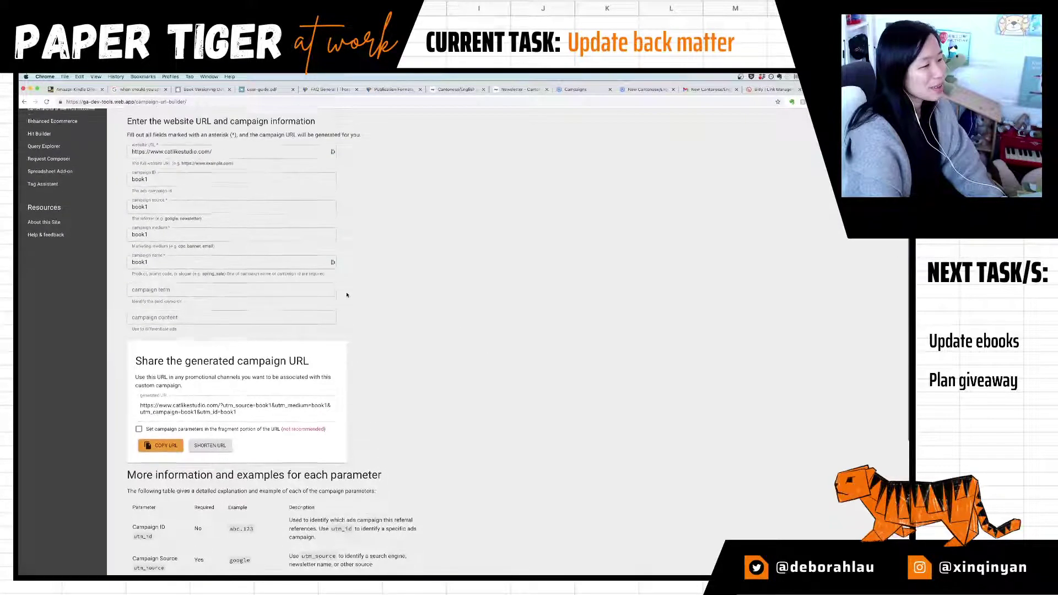
pyautogui.click(227, 163)
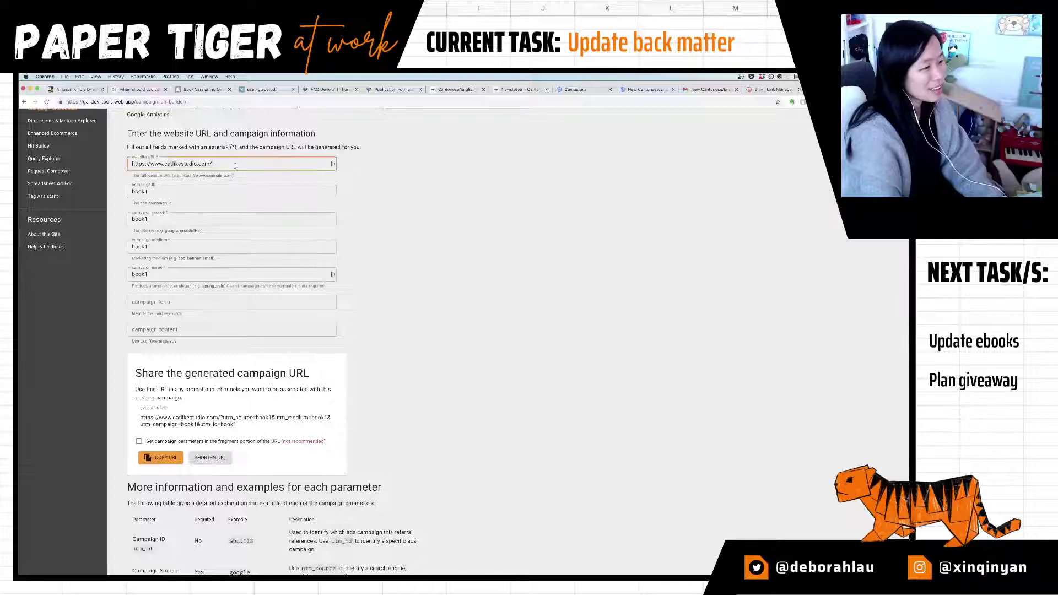
pyautogui.write('newsletter/')
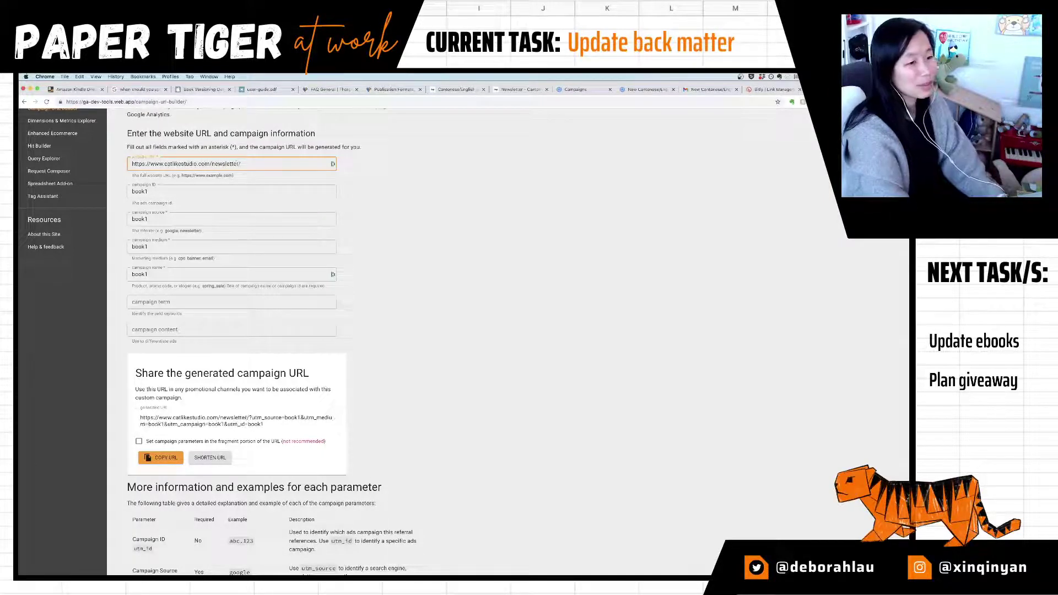
pyautogui.hotkey('ctrl', 'shift', 'Tab')
pyautogui.hotkey('ctrl', 'shift', 'Tab')
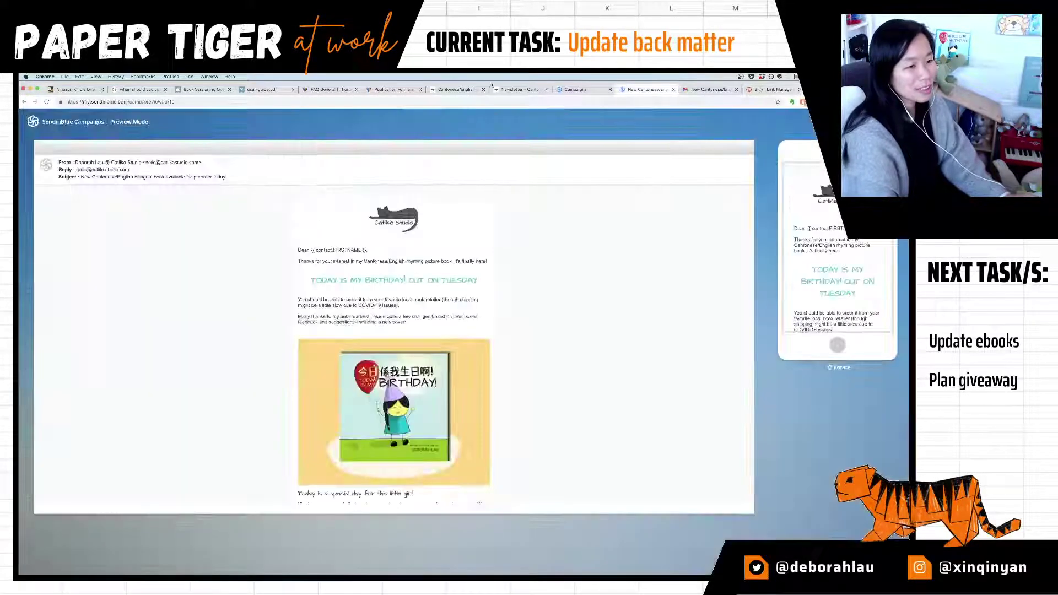
pyautogui.click(518, 89)
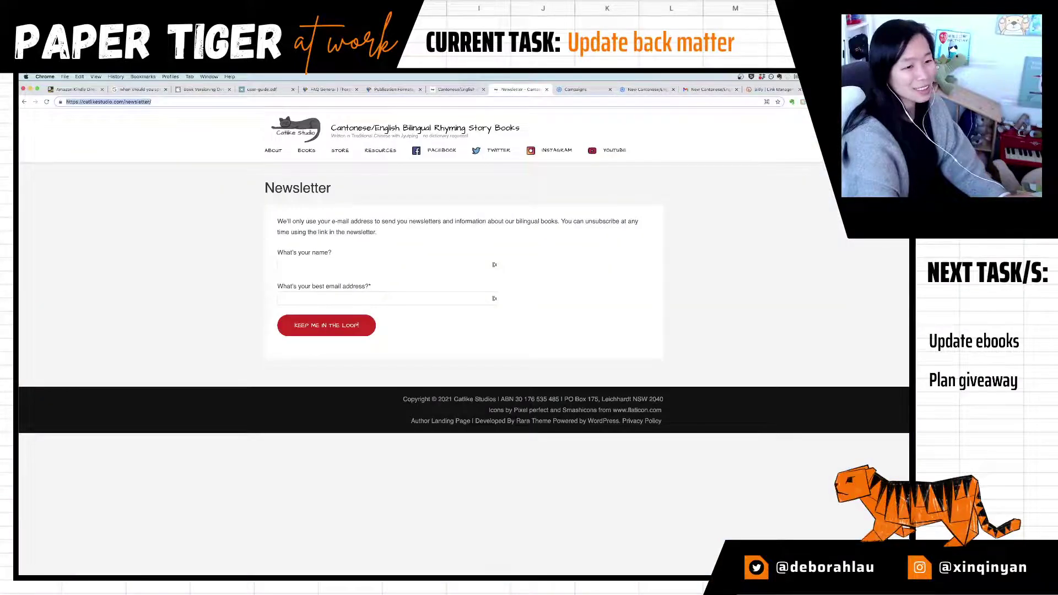
pyautogui.press('super+9')
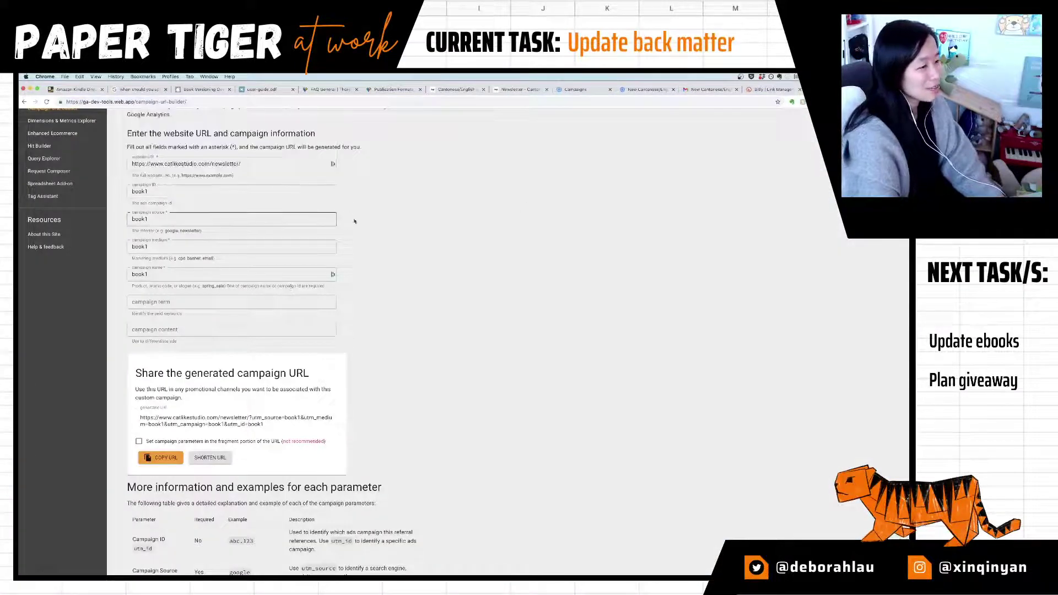
# Step: Copy the generated campaign URL and try to shorten it directly from the Campaign URL Builder
pyautogui.scroll(-3, 257, 359)
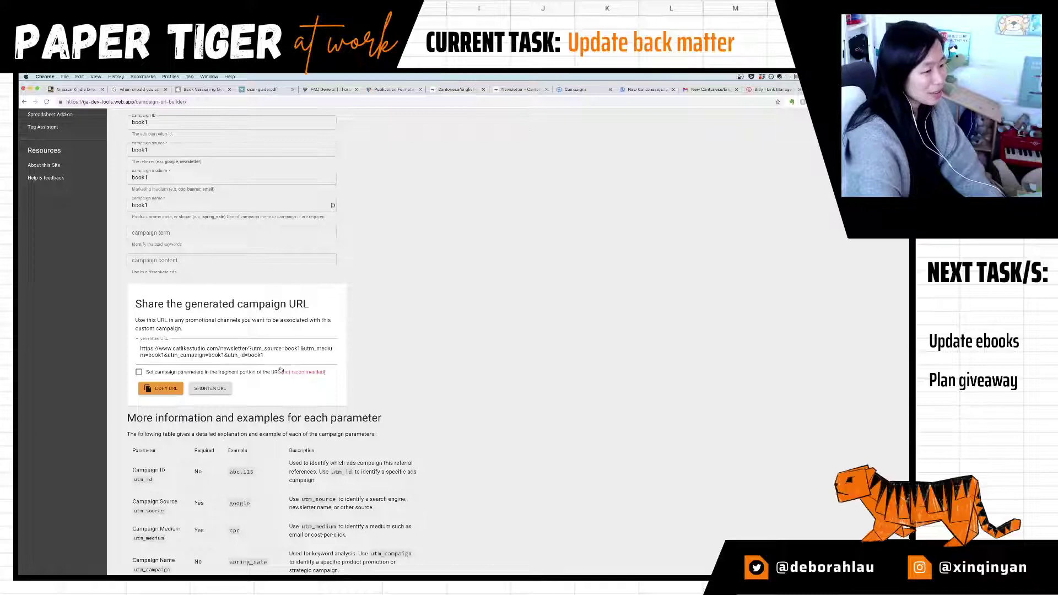
pyautogui.scroll(1, 496, 320)
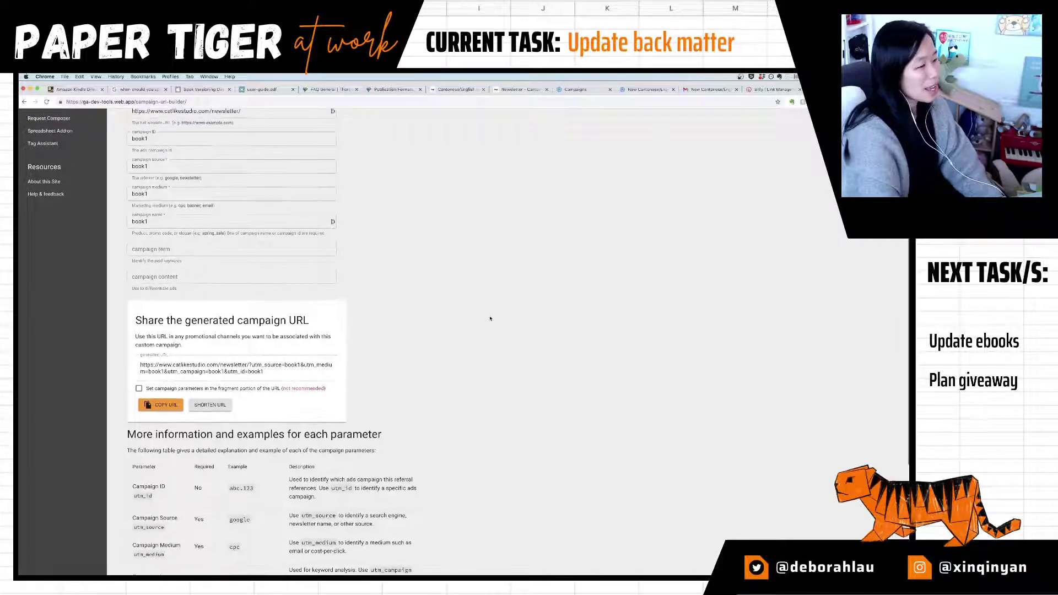
pyautogui.click(162, 407)
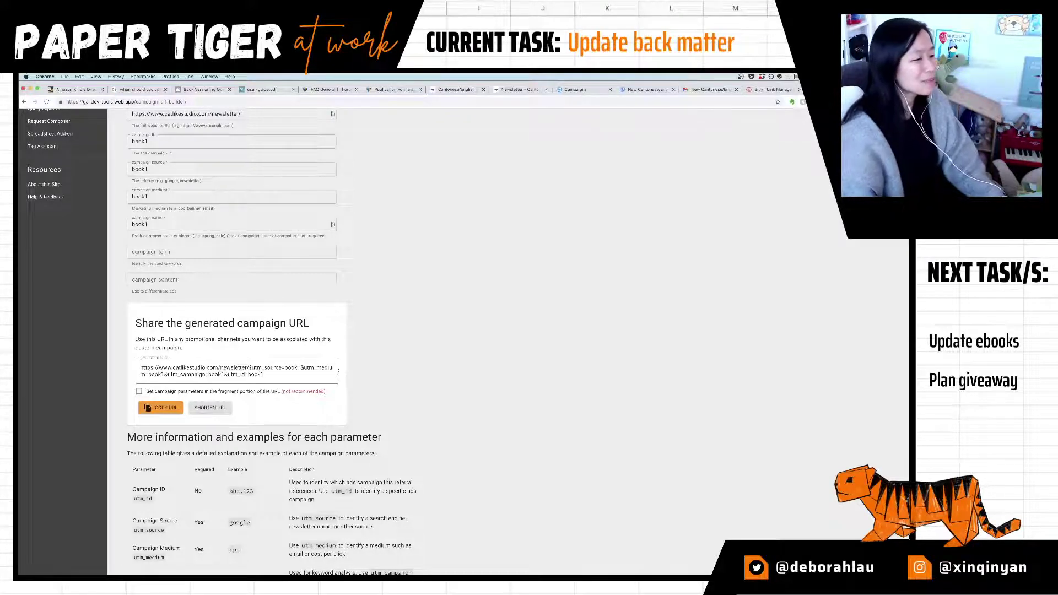
pyautogui.click(210, 408)
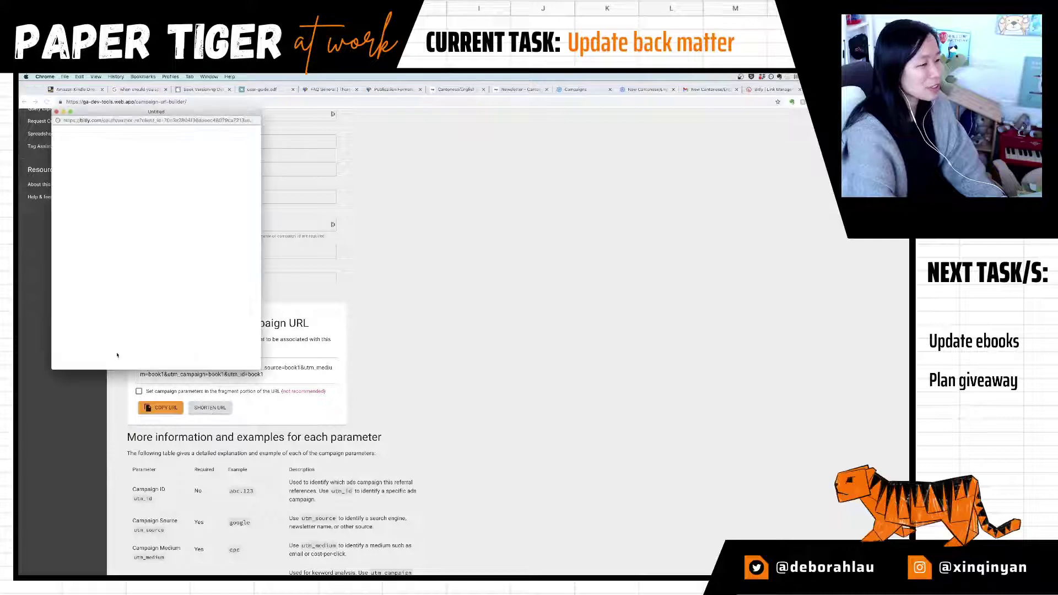
pyautogui.click(56, 112)
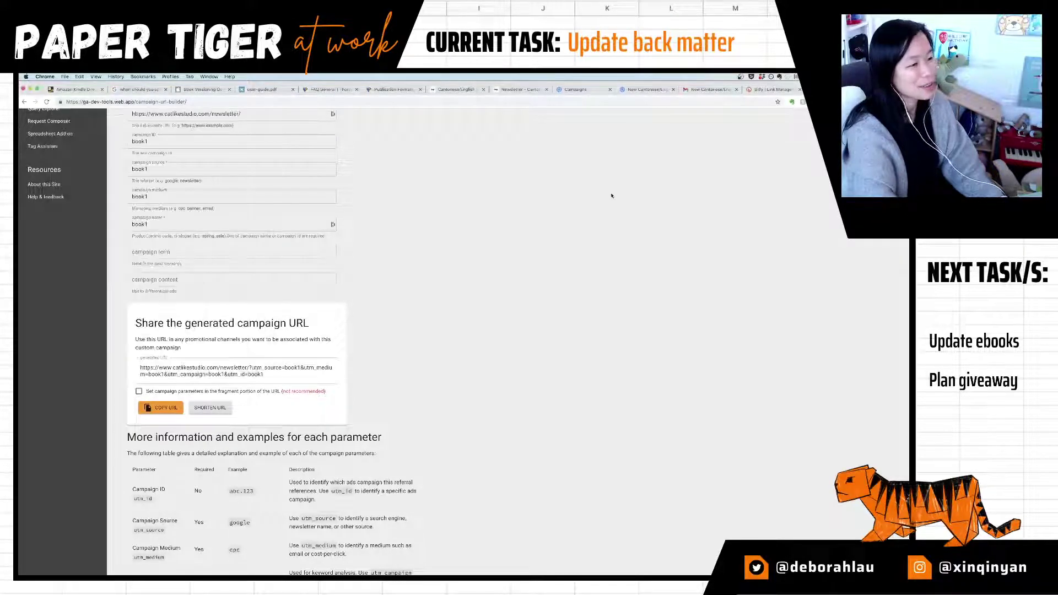
# Step: Switch to the Bitly link creation page and dismiss the UTM parameters feedback request without commenting
pyautogui.click(773, 89)
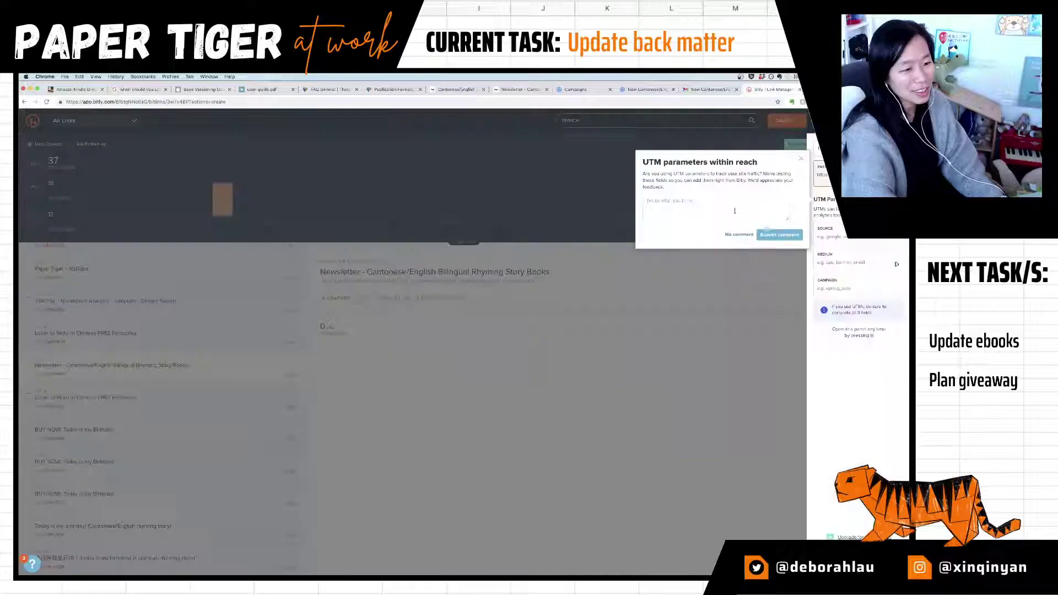
pyautogui.click(704, 206)
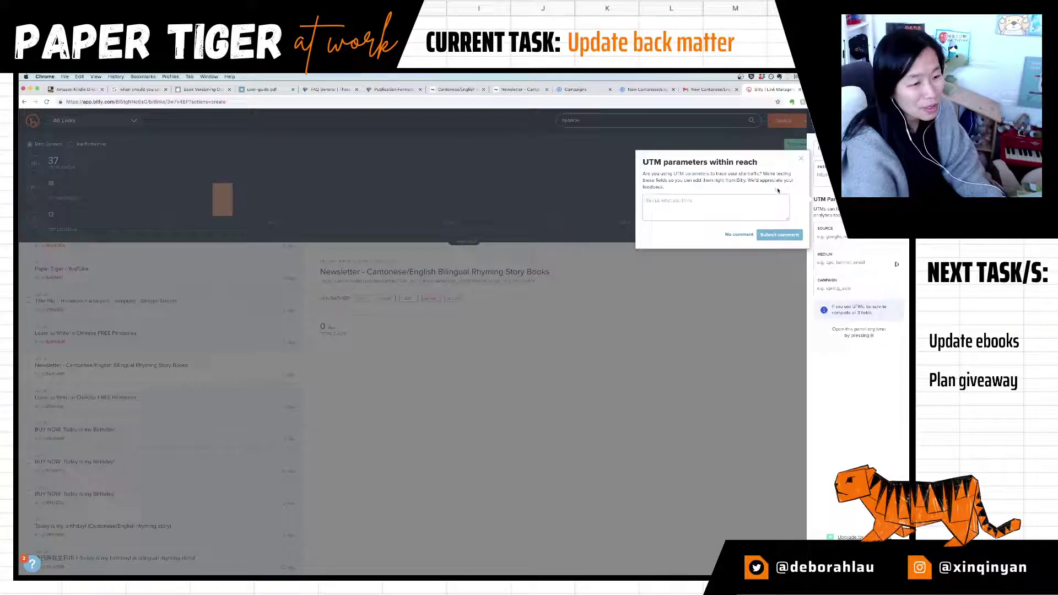
pyautogui.click(741, 236)
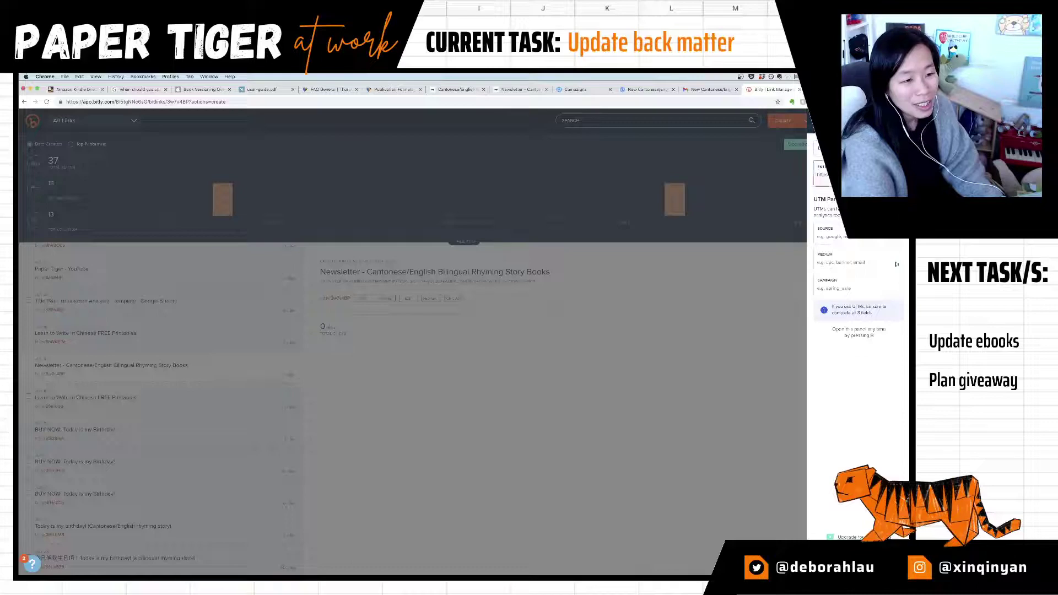
# Step: Set the newsletter link's UTM source to book1, medium to backmatter and campaign to book1, and create the short link
pyautogui.click(873, 239)
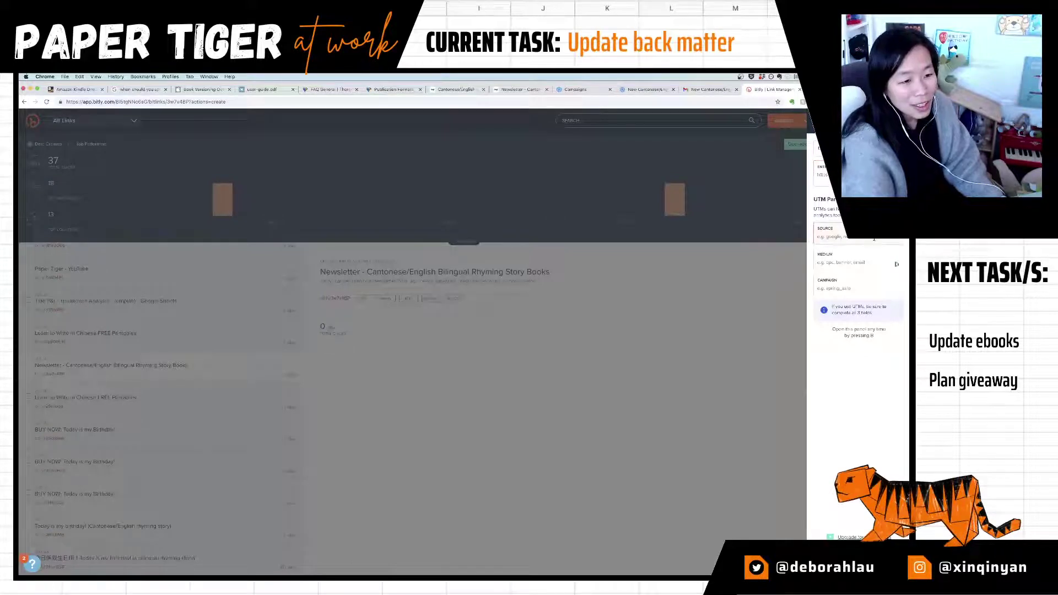
pyautogui.hotkey('ctrl', 'shift', 'Tab')
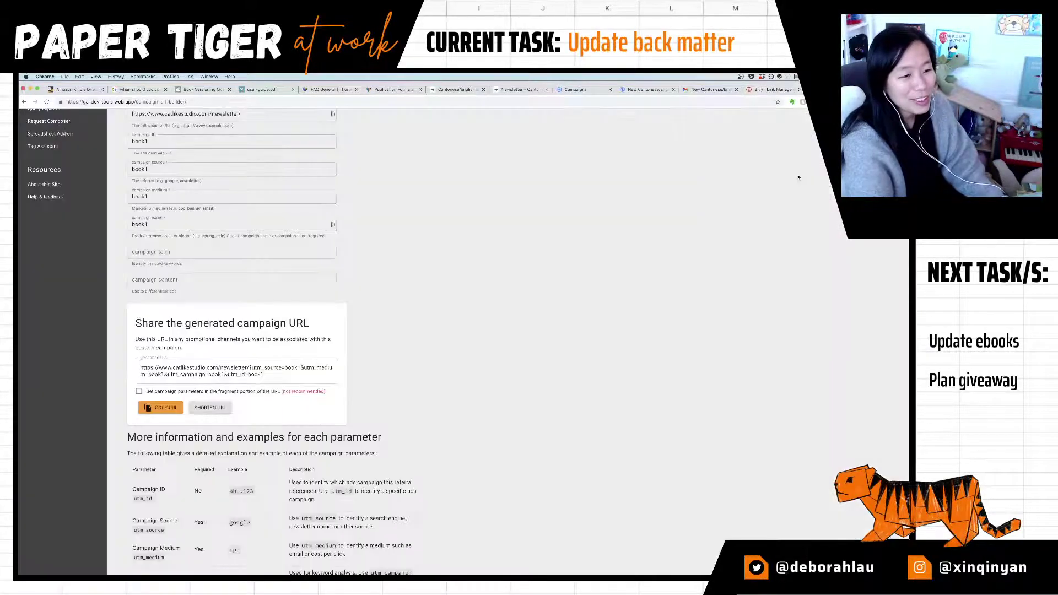
pyautogui.hotkey('ctrl', 'Tab')
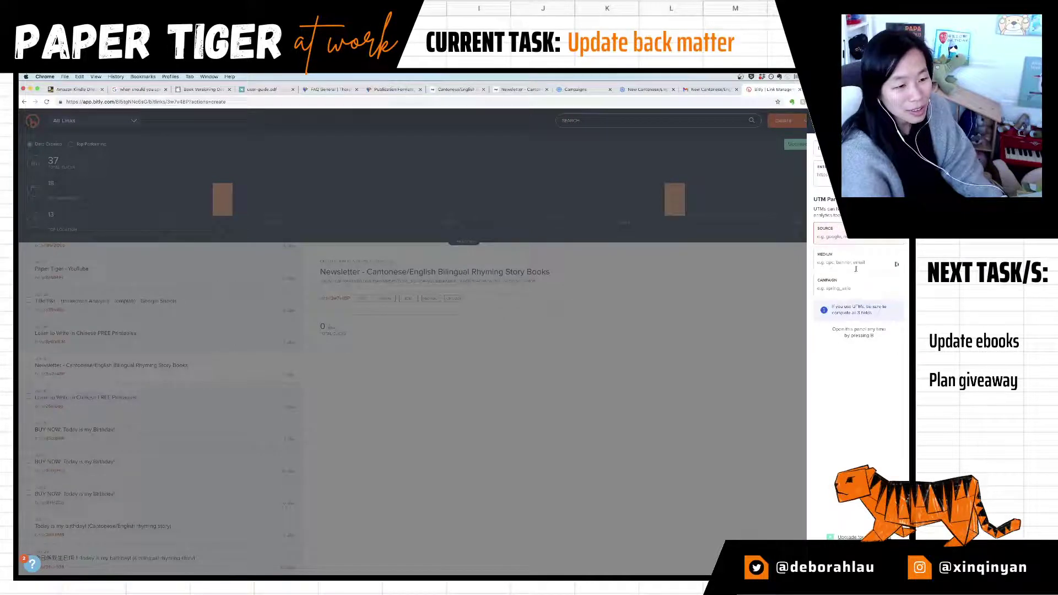
pyautogui.click(852, 241)
pyautogui.write('book1')
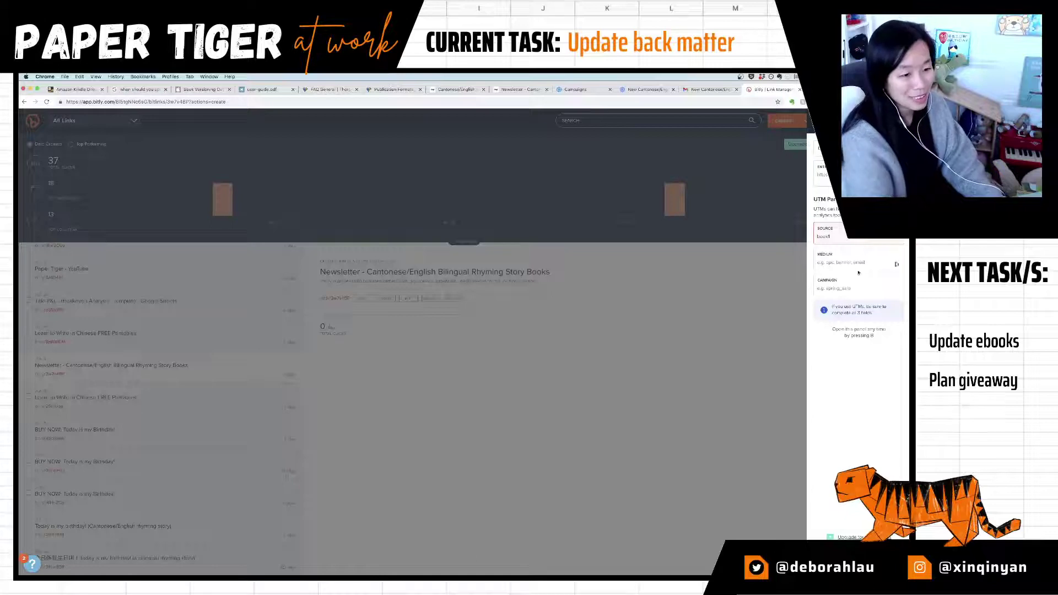
pyautogui.click(897, 264)
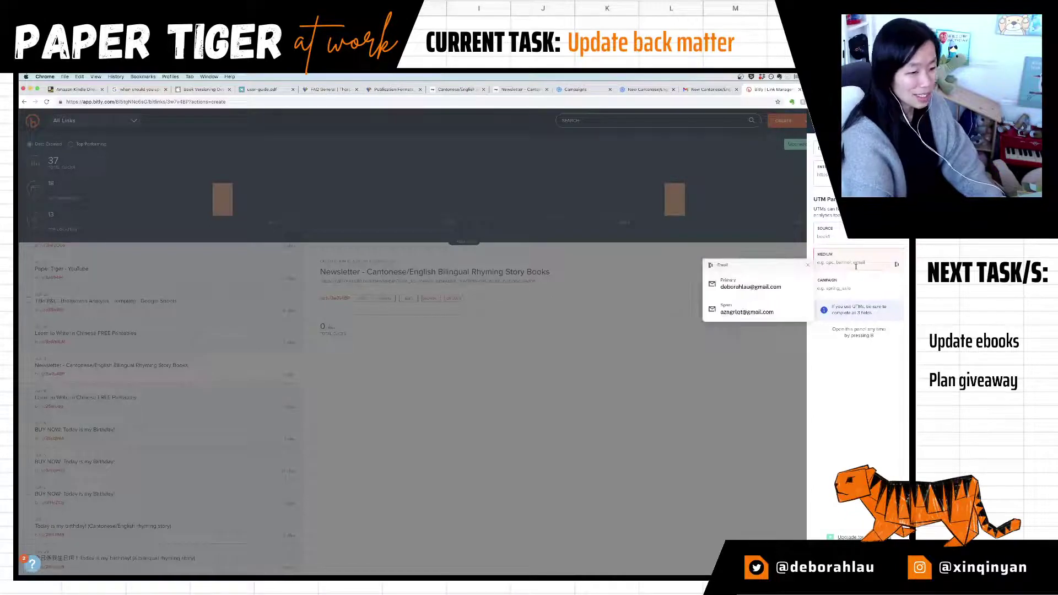
pyautogui.write('book')
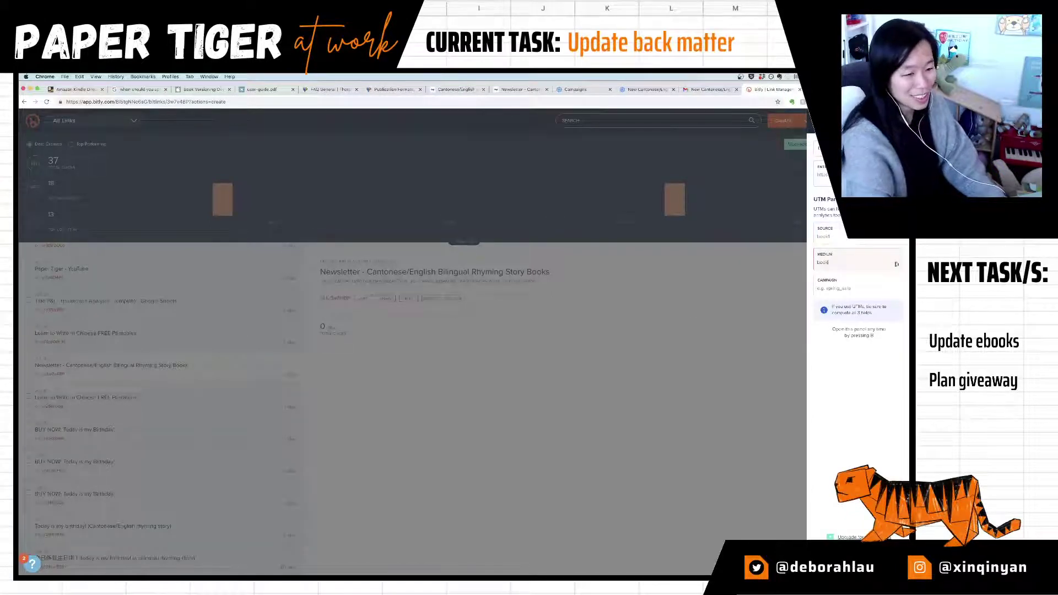
pyautogui.write('matter')
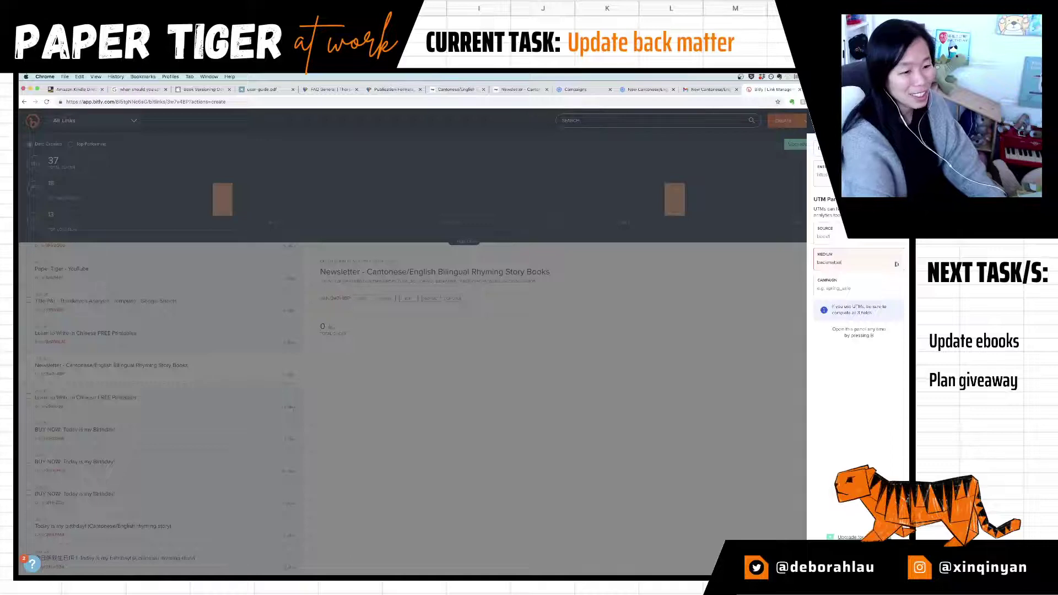
pyautogui.click(847, 289)
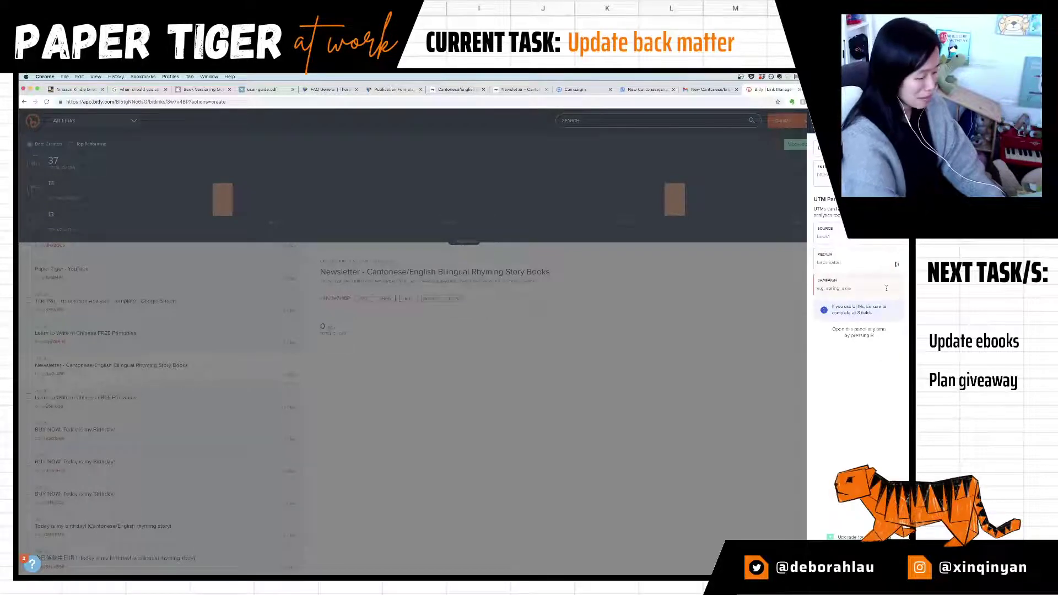
pyautogui.write('book1')
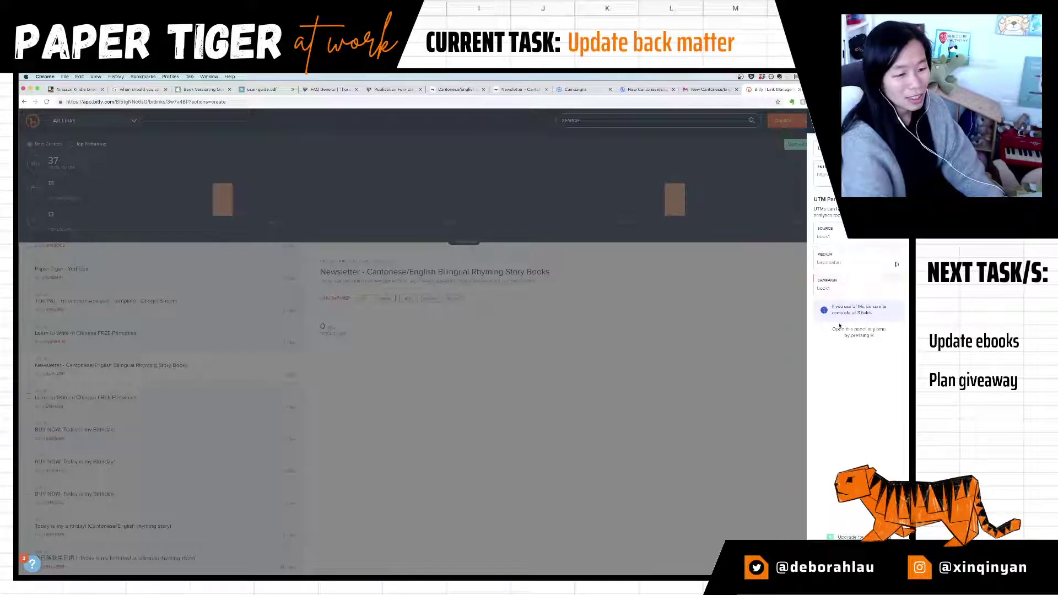
pyautogui.click(860, 559)
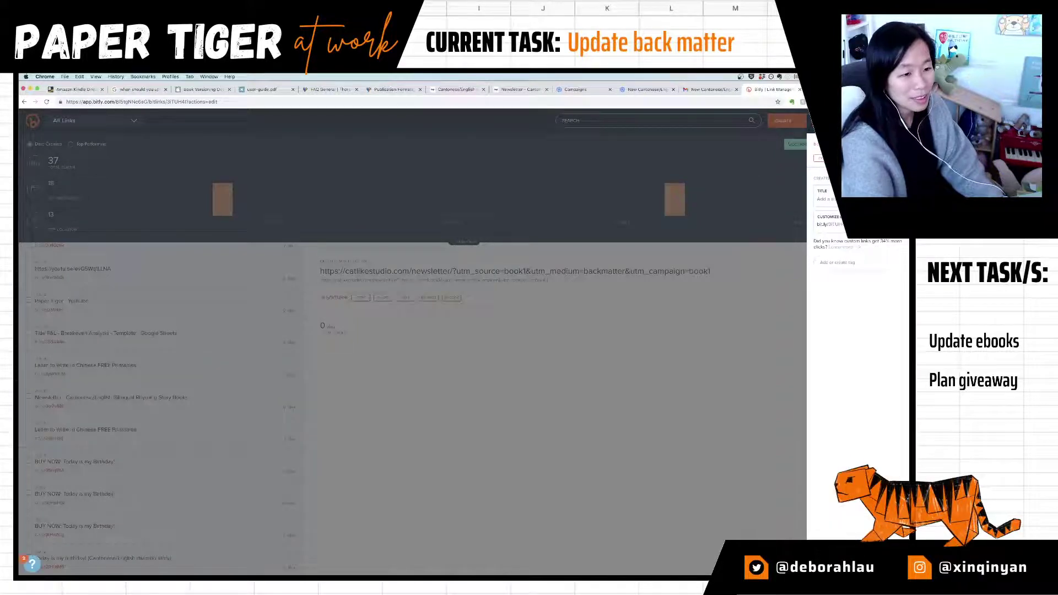
# Step: Give the new short link a title starting with "Sign up"
pyautogui.click(826, 199)
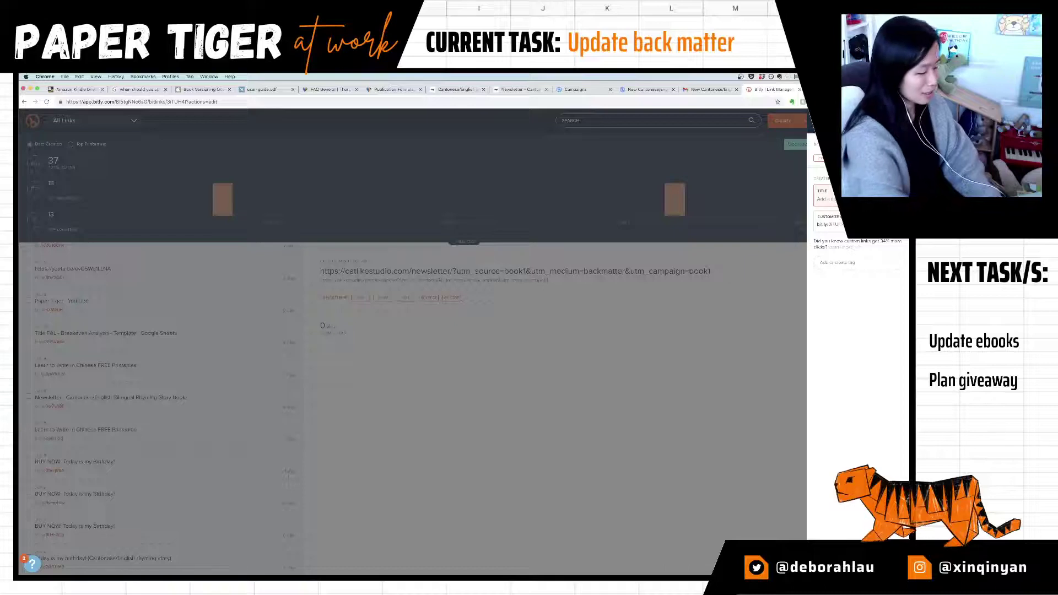
pyautogui.write('Sign')
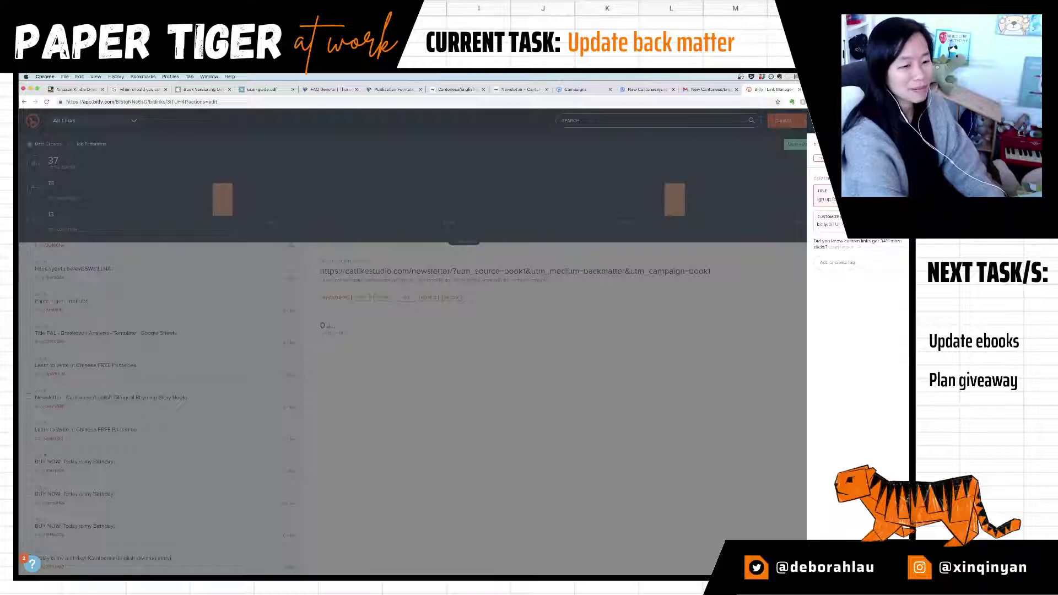
pyautogui.press('Tab')
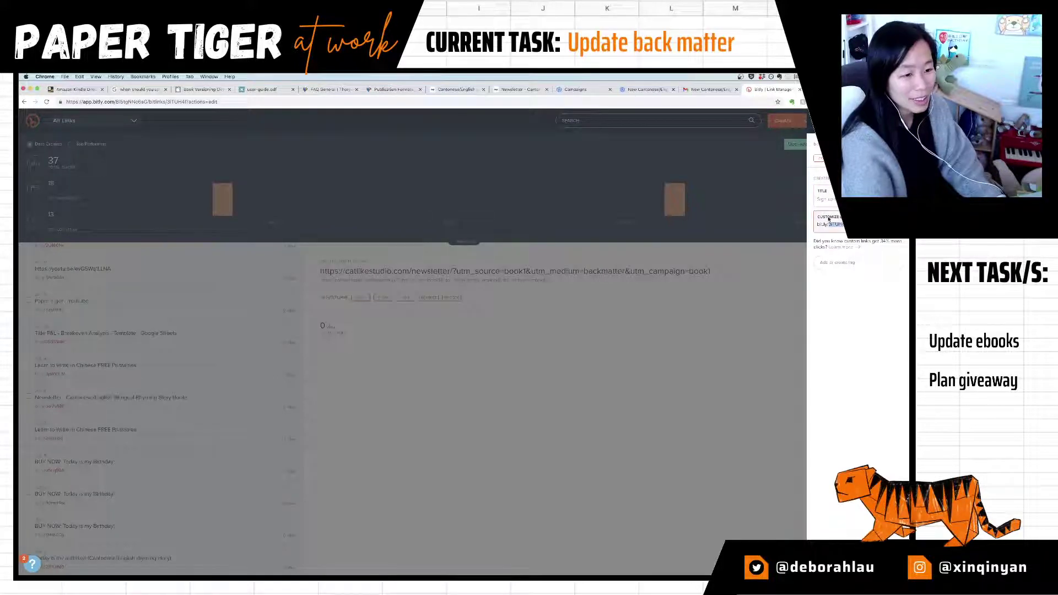
# Step: Create a newsletter tag on the short link and remove it again
pyautogui.click(844, 263)
pyautogui.write('newsletter')
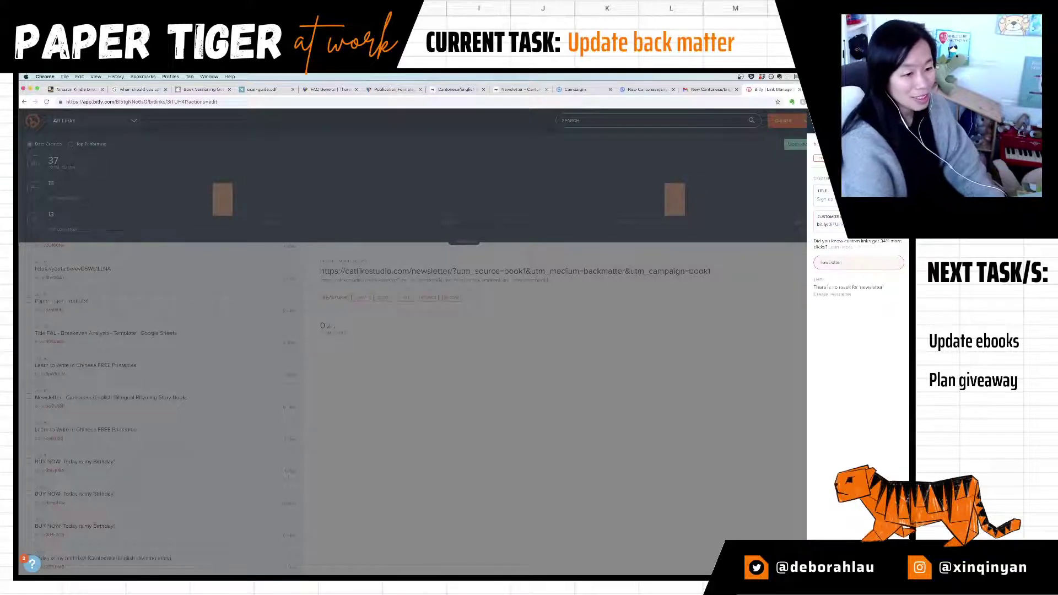
pyautogui.click(833, 294)
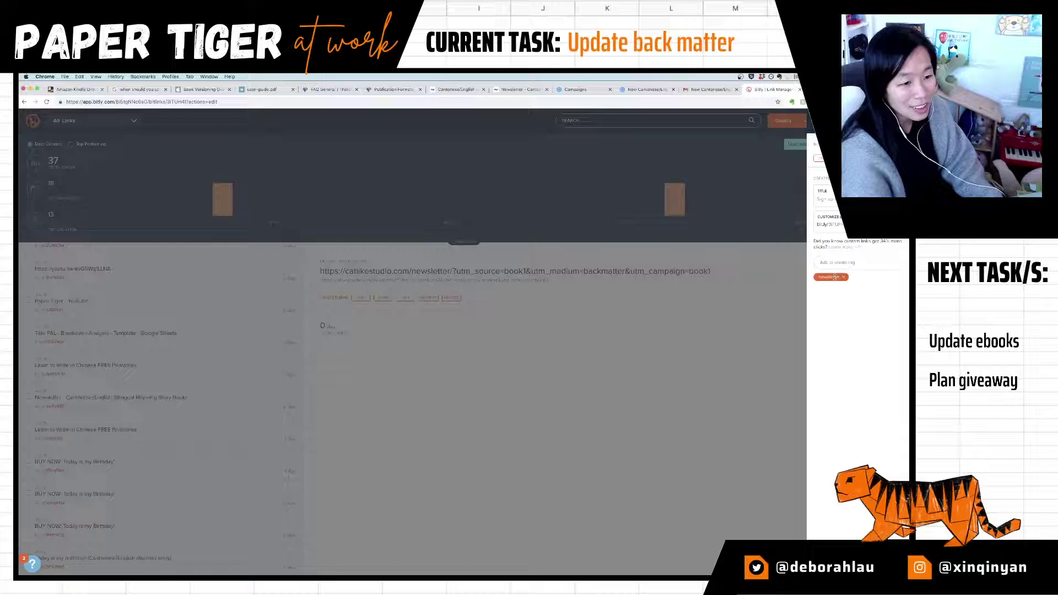
pyautogui.click(855, 225)
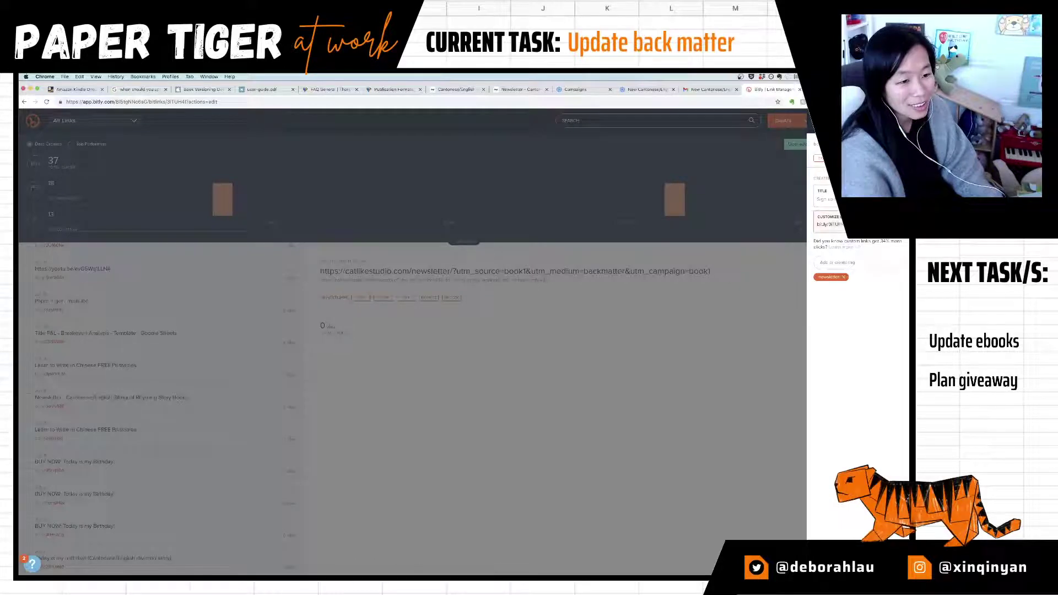
pyautogui.click(843, 278)
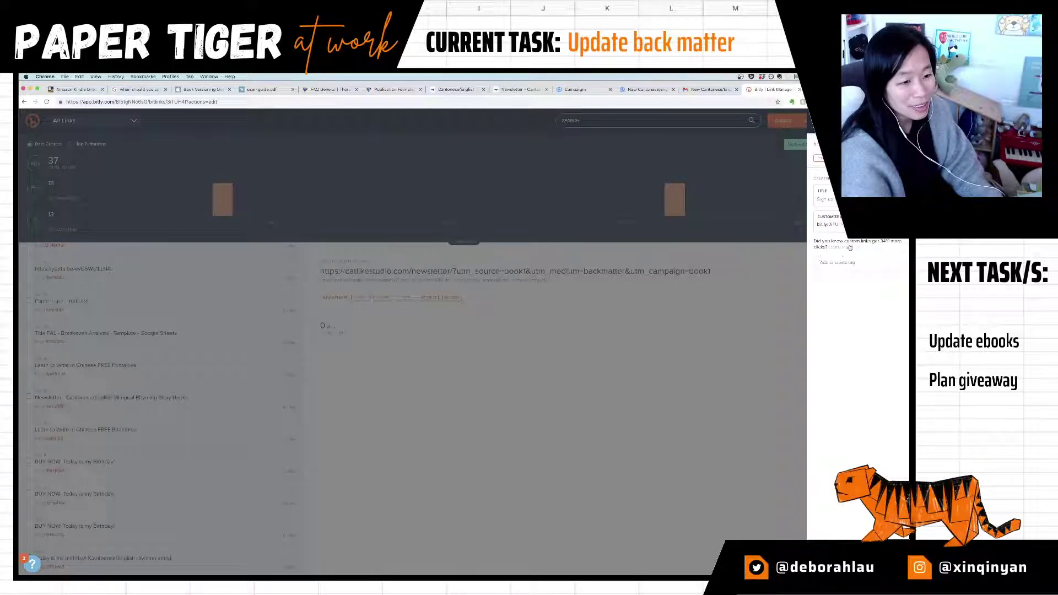
# Step: Open Bitly's information about custom links and look over its branded link features
pyautogui.click(848, 249)
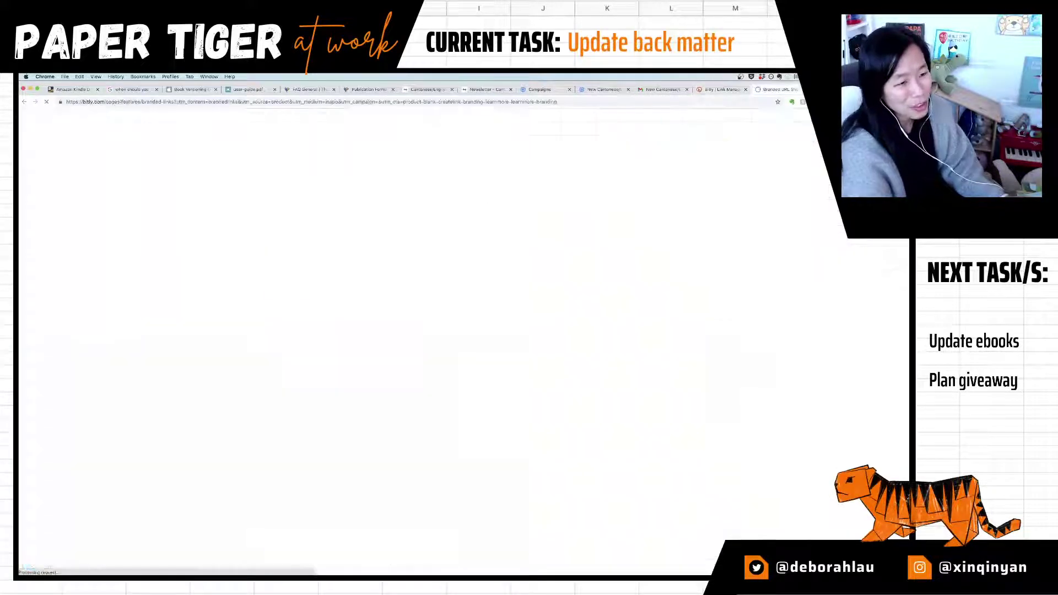
pyautogui.scroll(-10, 615, 281)
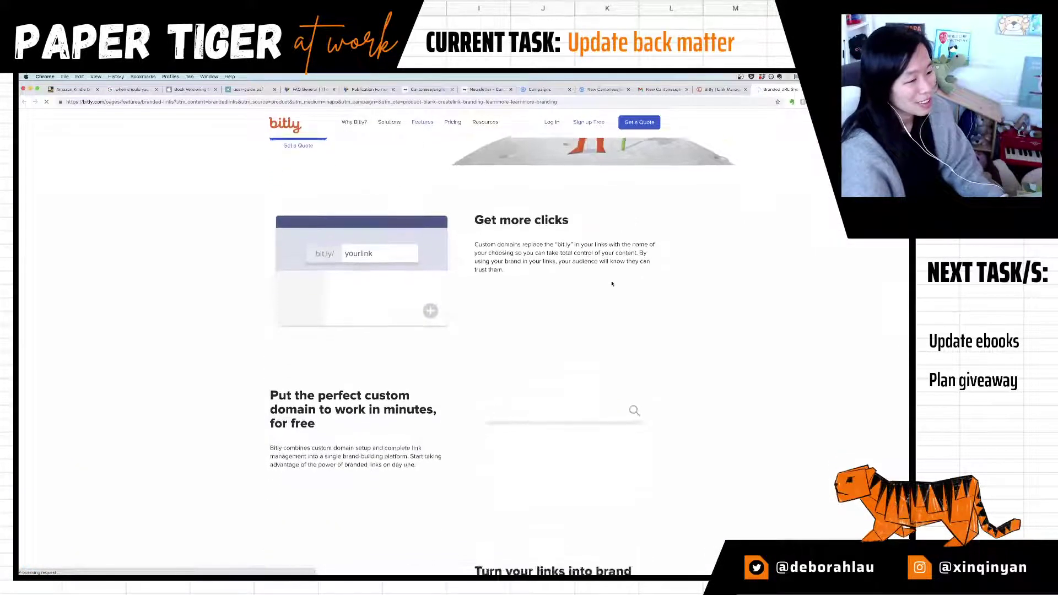
pyautogui.scroll(-6, 415, 282)
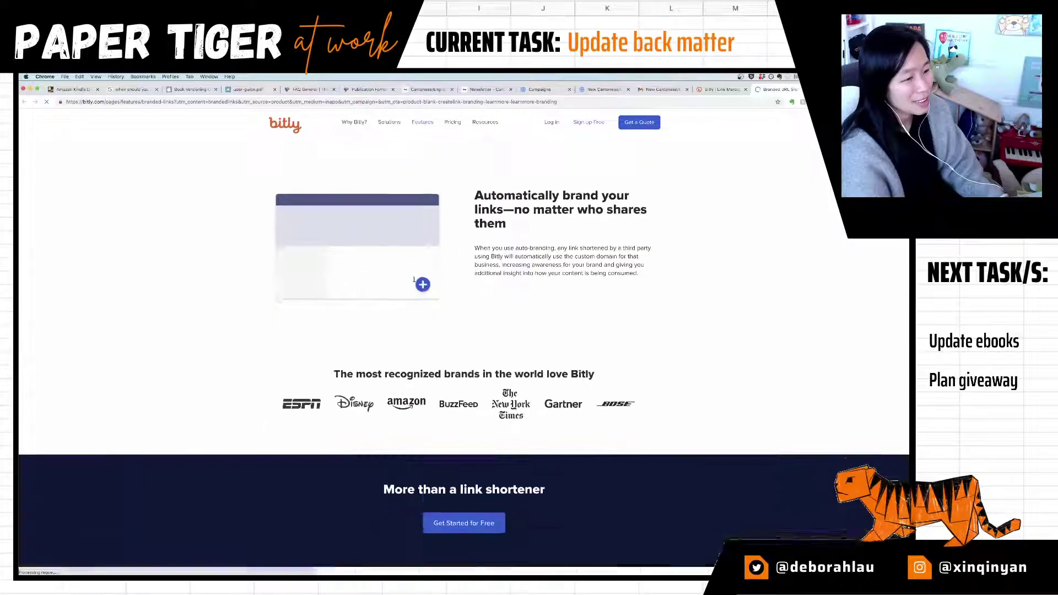
# Step: Finish looking over Bitly's branded links page, close it, and return to the newsletter short link's details
pyautogui.scroll(12, 435, 283)
pyautogui.scroll(5, 436, 283)
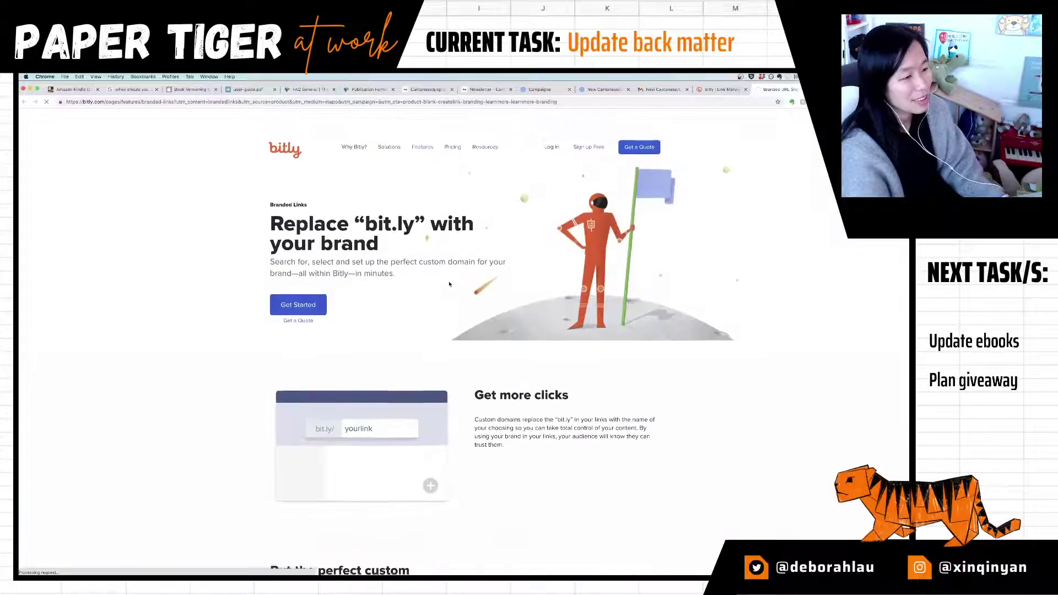
pyautogui.scroll(-2, 435, 284)
pyautogui.press('super+w')
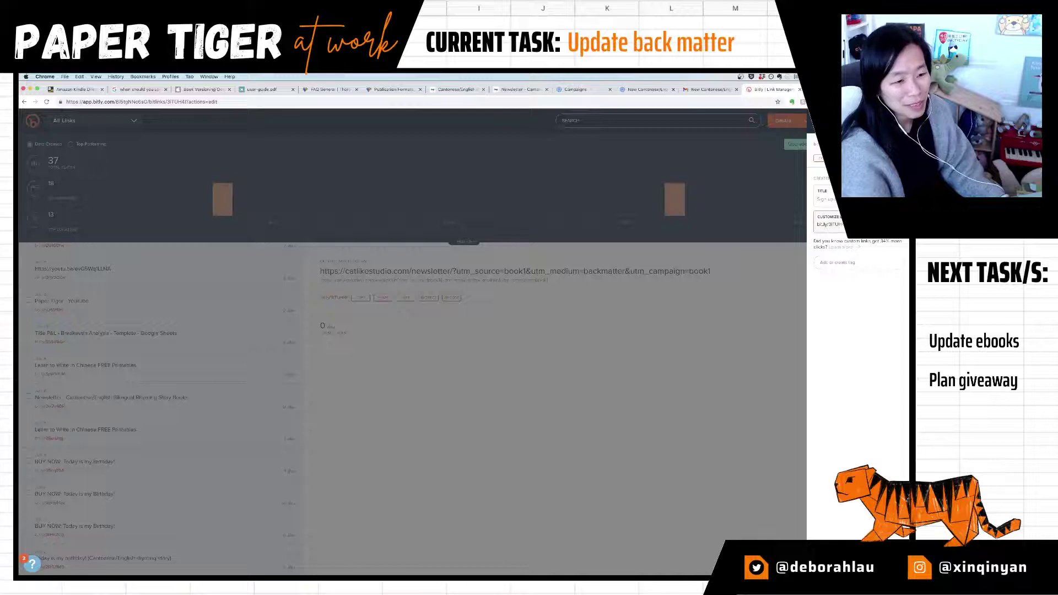
pyautogui.click(791, 227)
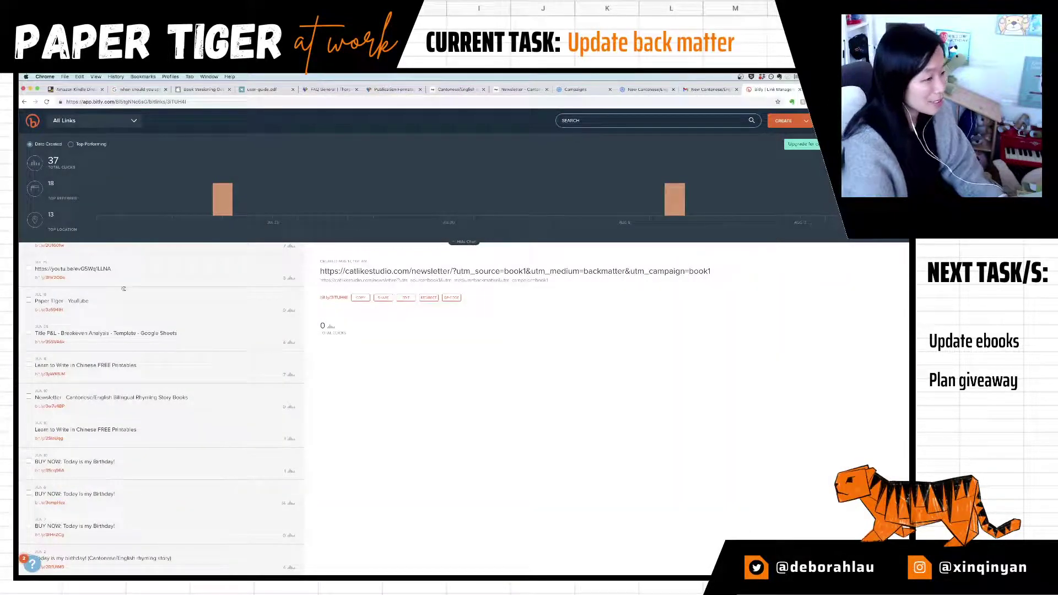
pyautogui.scroll(3, 180, 326)
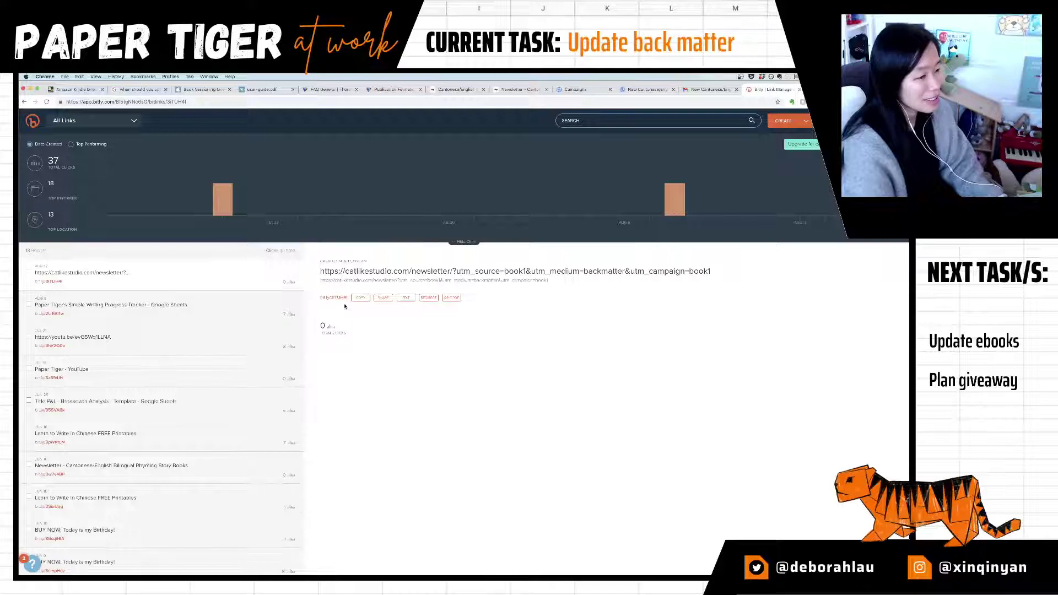
# Step: Customize the back half of the newsletter short link as catlikestudionews and save it
pyautogui.click(407, 298)
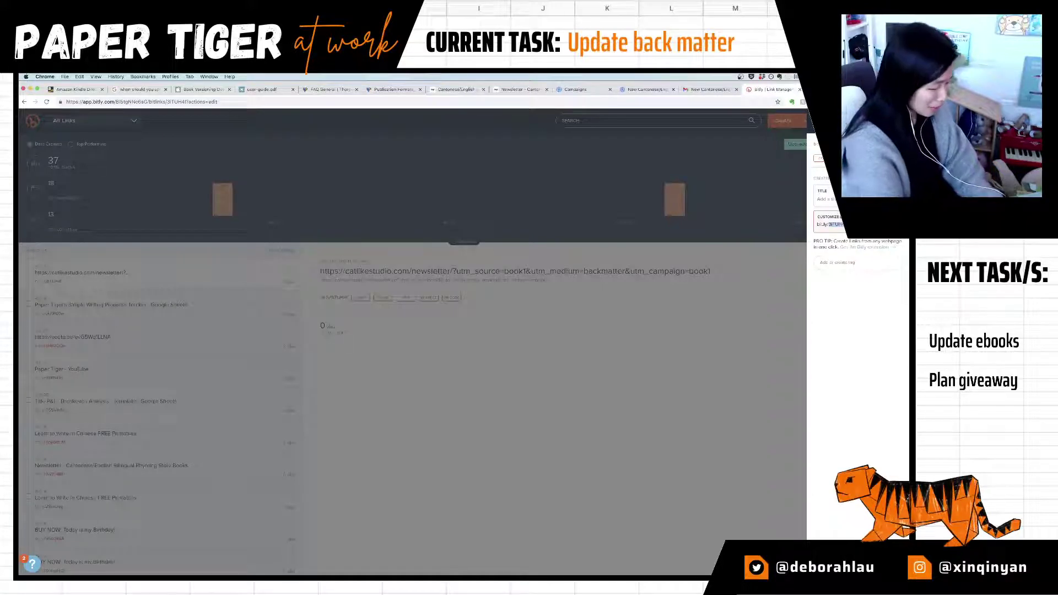
pyautogui.write('cal')
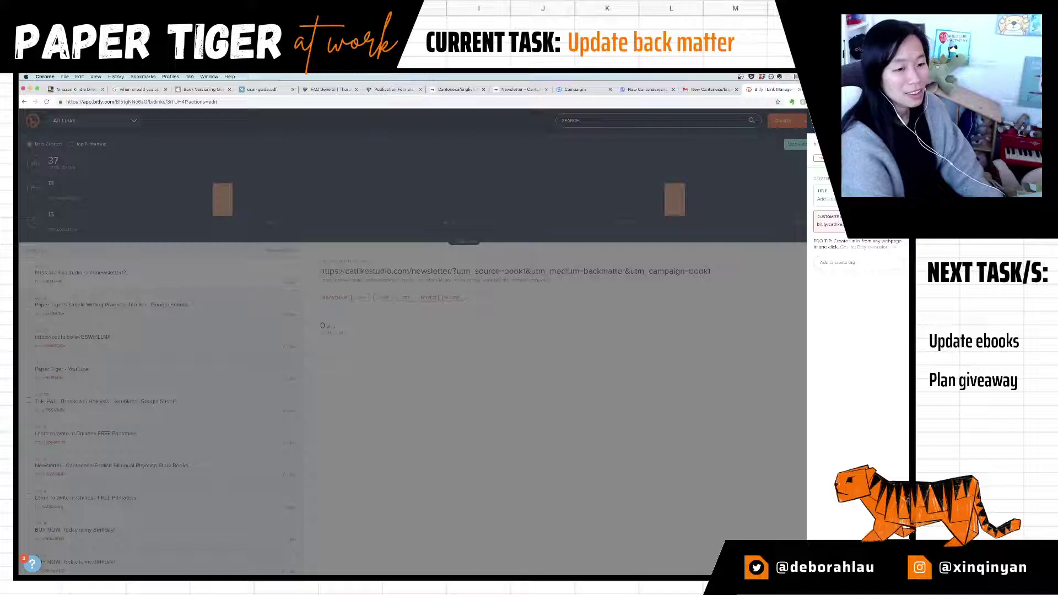
pyautogui.press('Tab')
pyautogui.hotkey('shift', 'Tab')
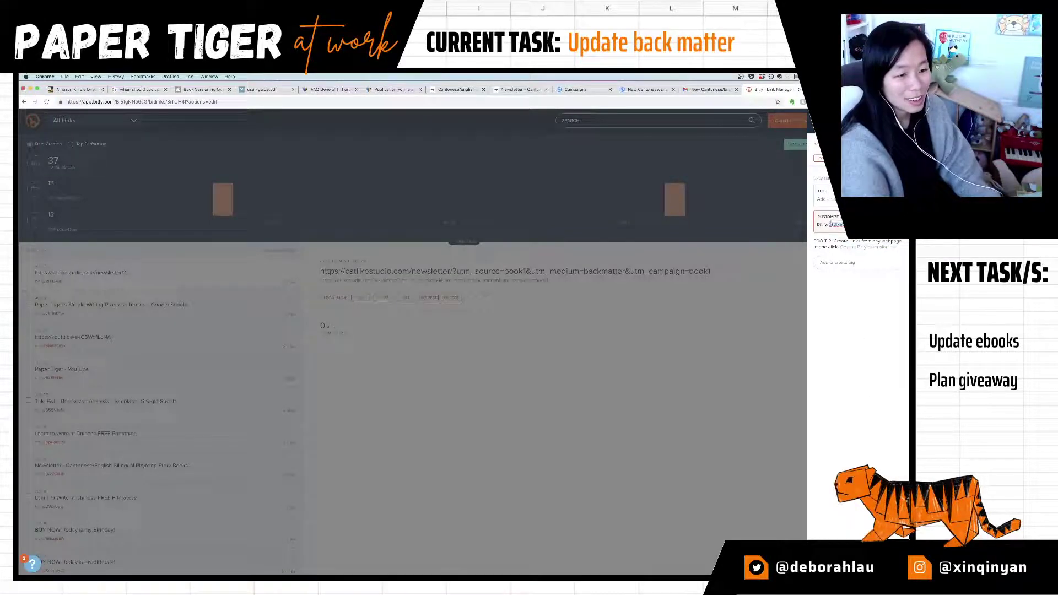
pyautogui.write('newsle')
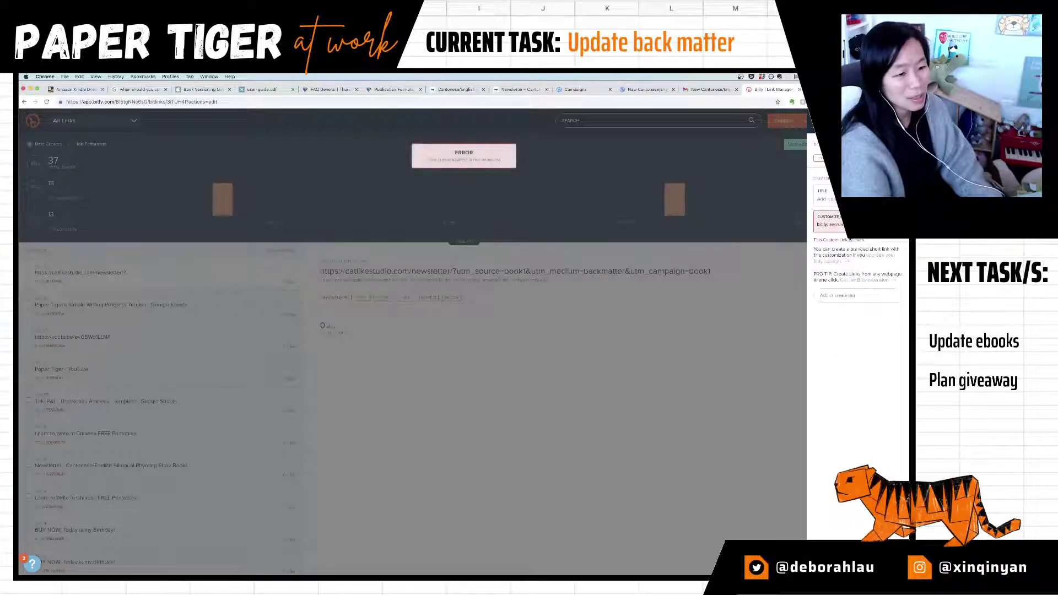
pyautogui.hotkey('ctrl', 'a')
pyautogui.write('catl')
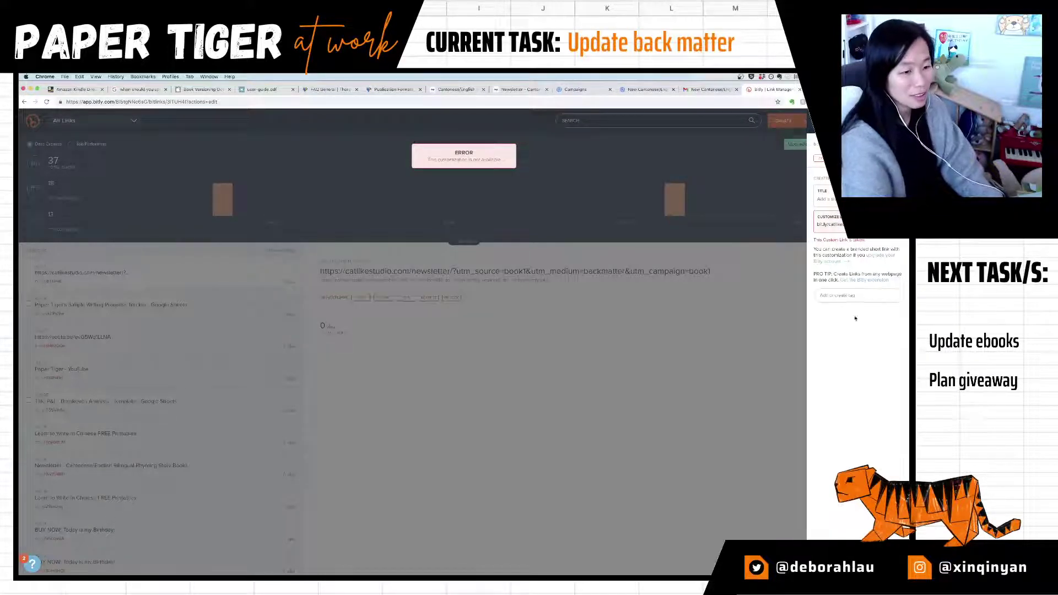
pyautogui.click(829, 228)
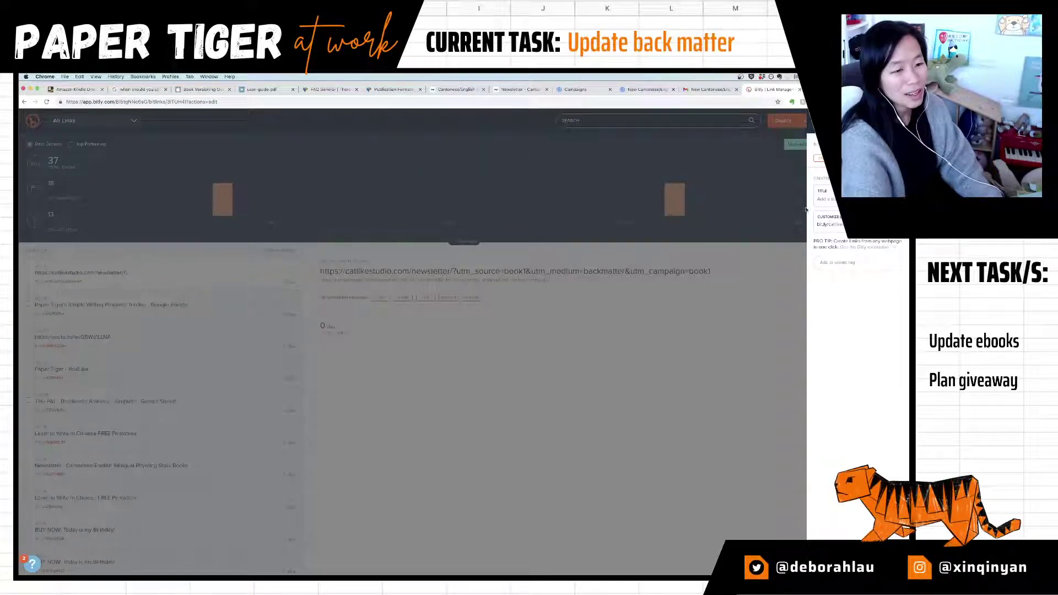
# Step: Search Google for "qr code generator print quality" in a new tab and open the QRCode Monkey site
pyautogui.press('super+Tab')
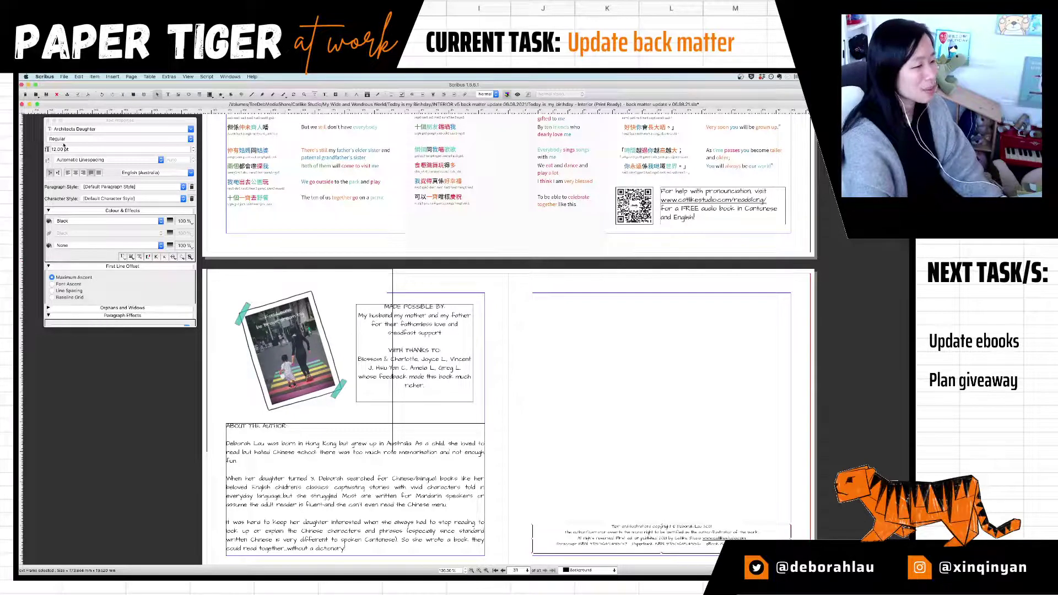
pyautogui.press('super+Tab')
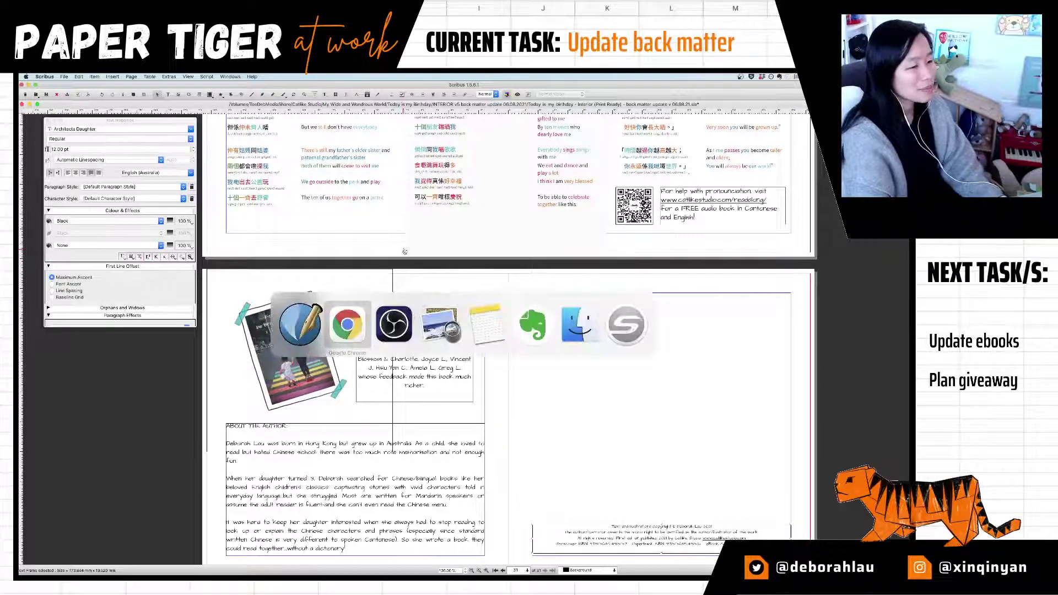
pyautogui.press('super+t')
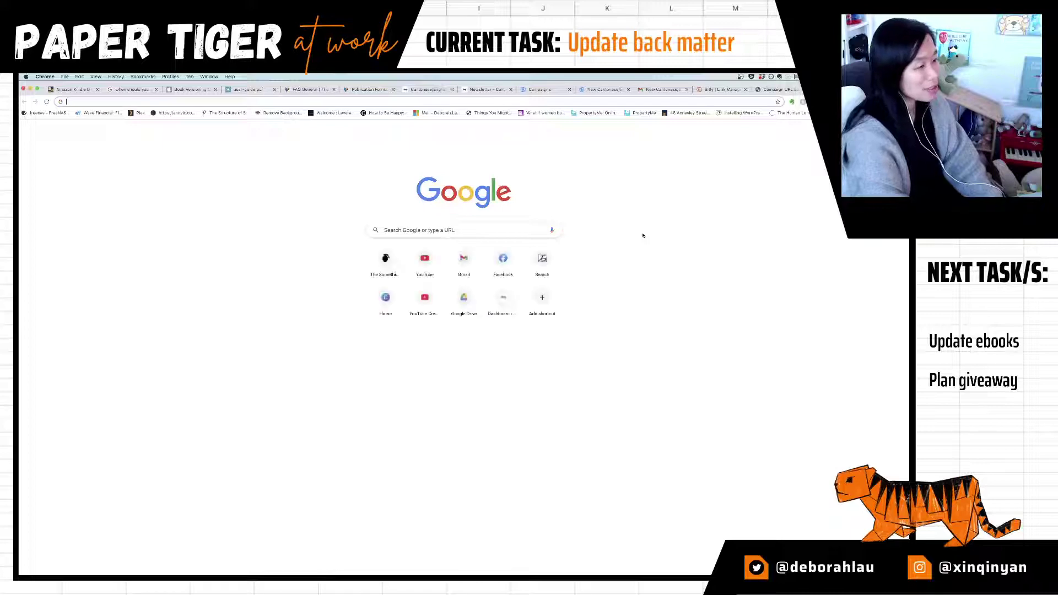
pyautogui.write('qr')
pyautogui.press('Down')
pyautogui.press('Down')
pyautogui.press('Down')
pyautogui.press('Down')
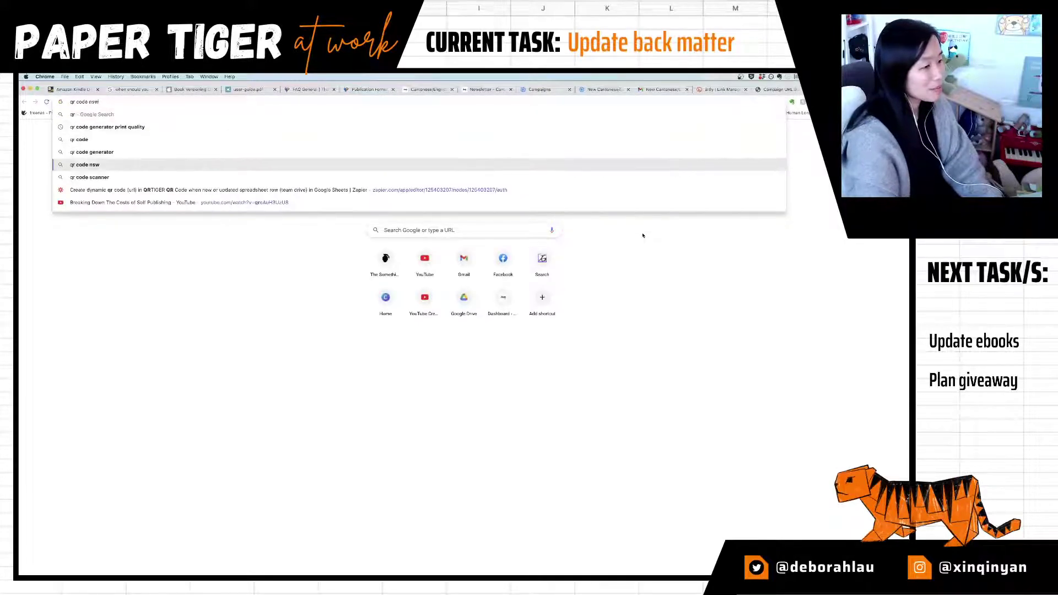
pyautogui.press('Down')
pyautogui.press('Down')
pyautogui.press('Down')
pyautogui.press('Up')
pyautogui.press('Up')
pyautogui.press('Up')
pyautogui.press('Up')
pyautogui.press('Up')
pyautogui.press('Up')
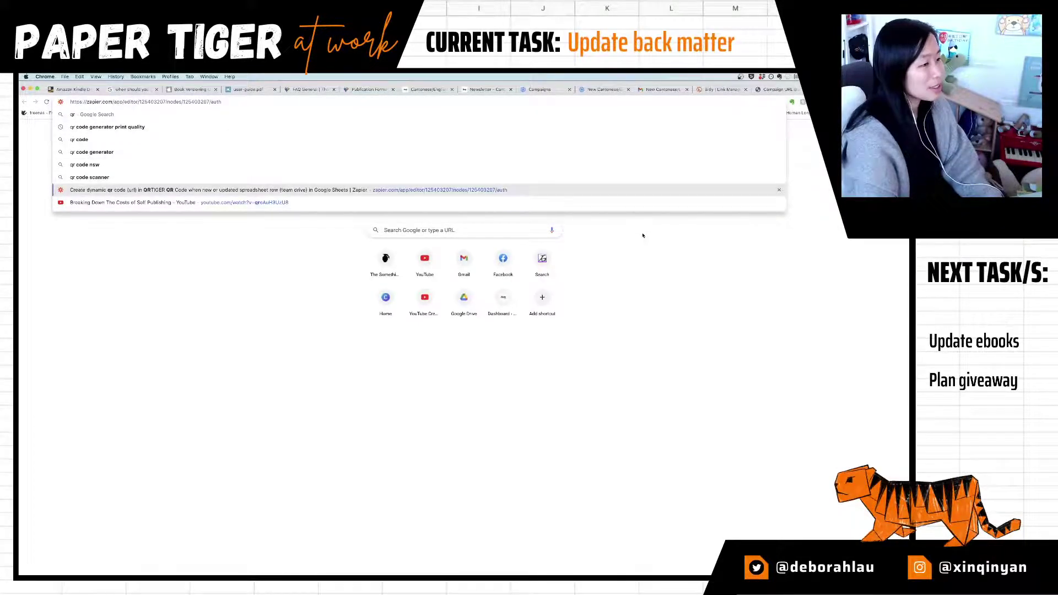
pyautogui.press('Return')
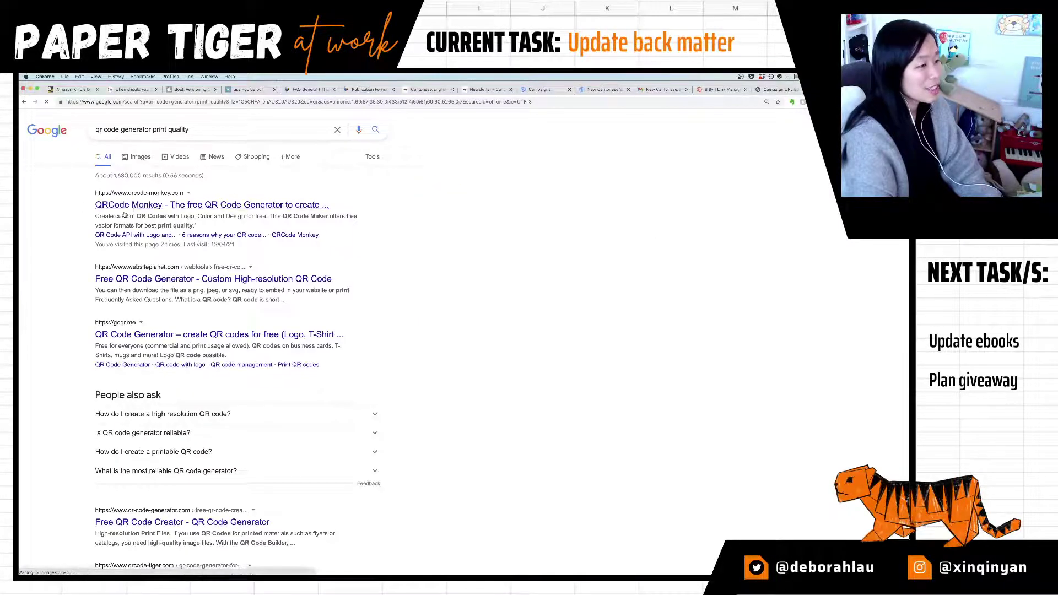
pyautogui.click(142, 205)
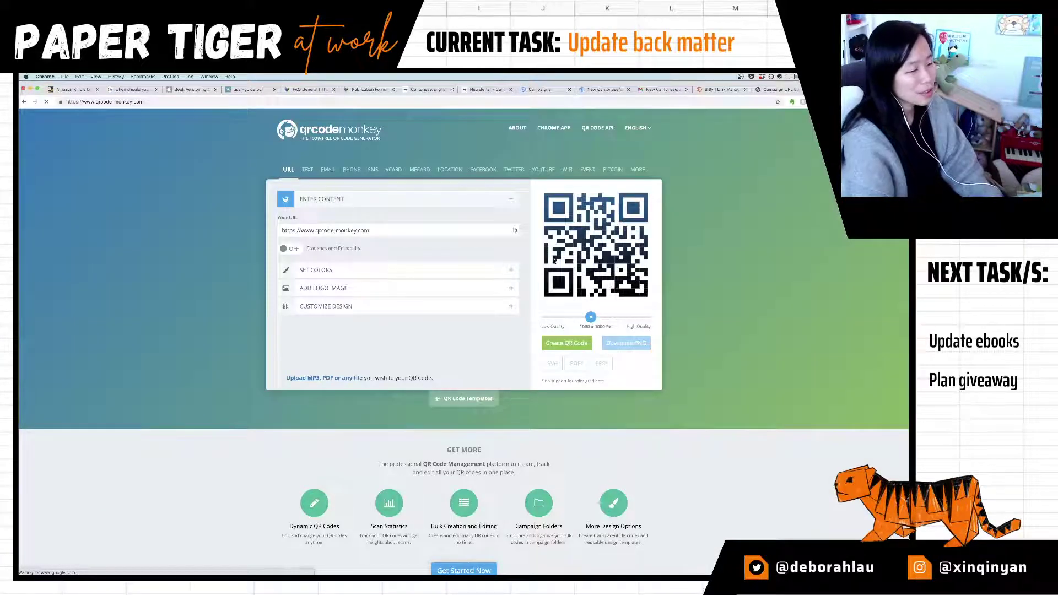
# Step: Check the book's existing QR code in Scribus, and upload the text-free Catlike Studio cat image from General assets as the new code's logo
pyautogui.press('super+Tab')
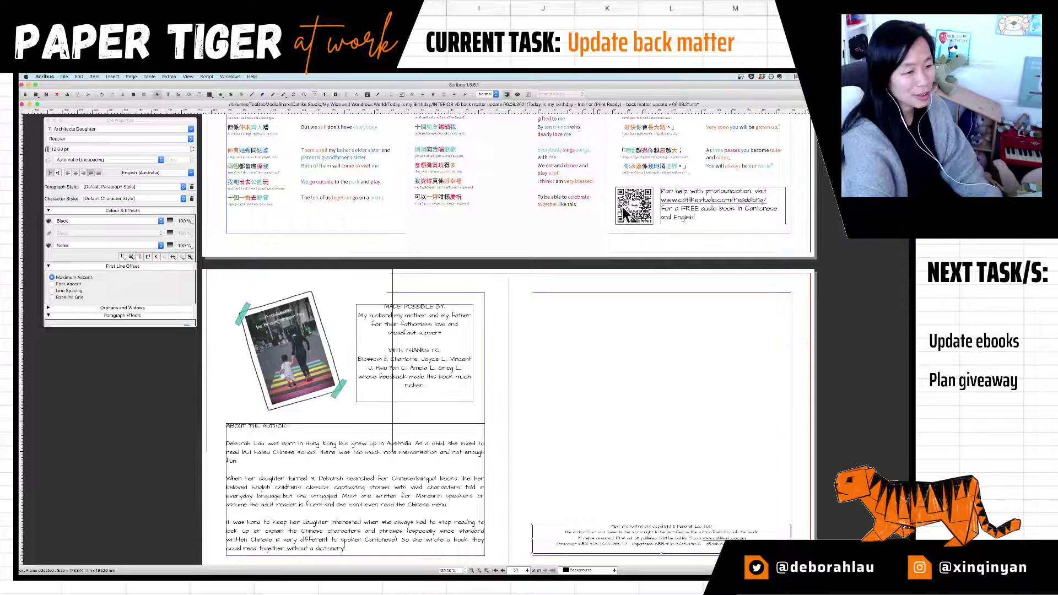
pyautogui.press('super+Tab')
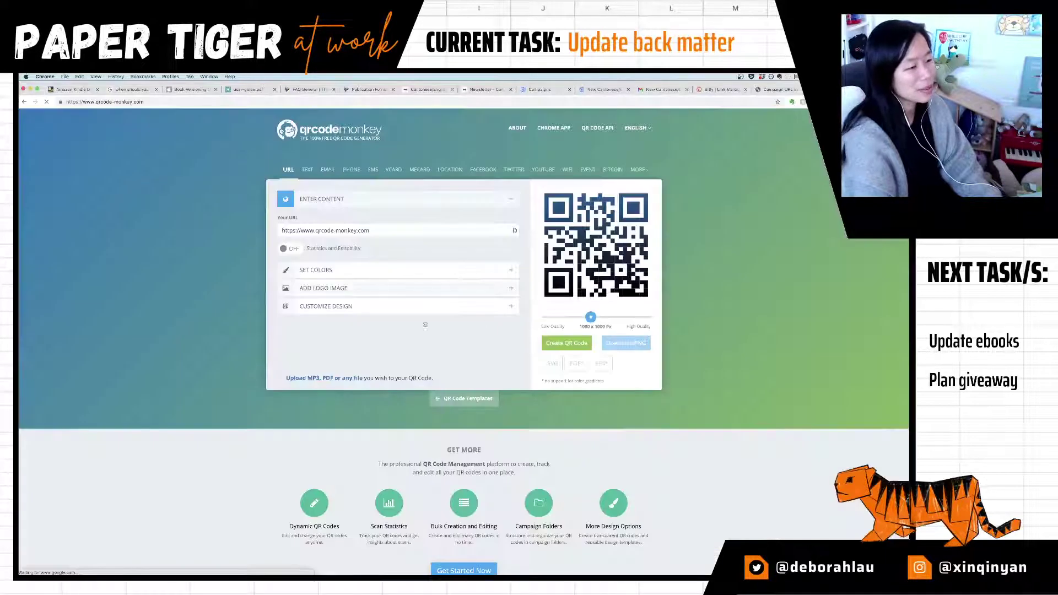
pyautogui.click(342, 294)
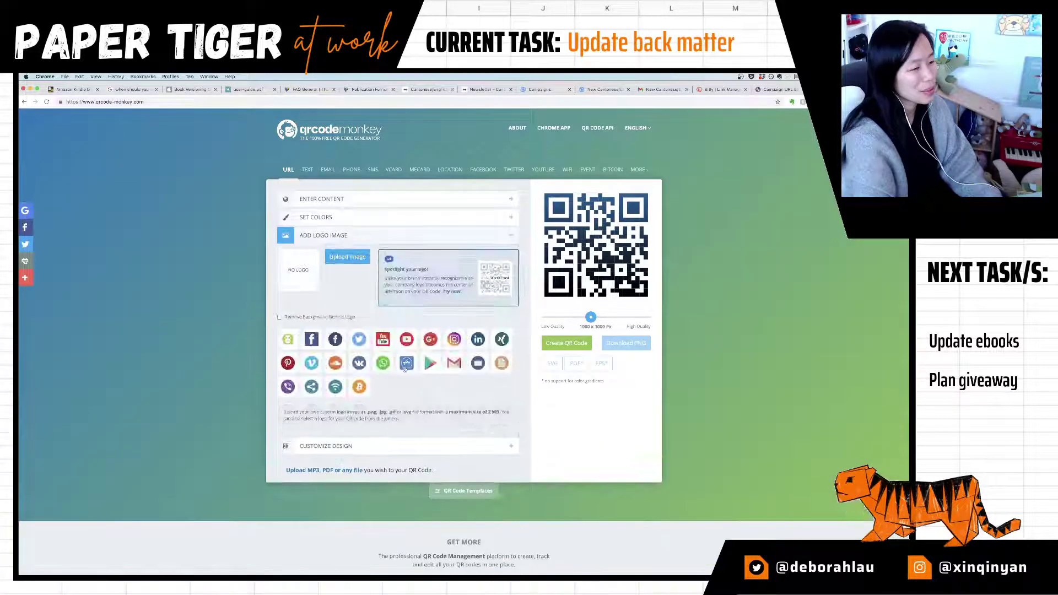
pyautogui.click(345, 258)
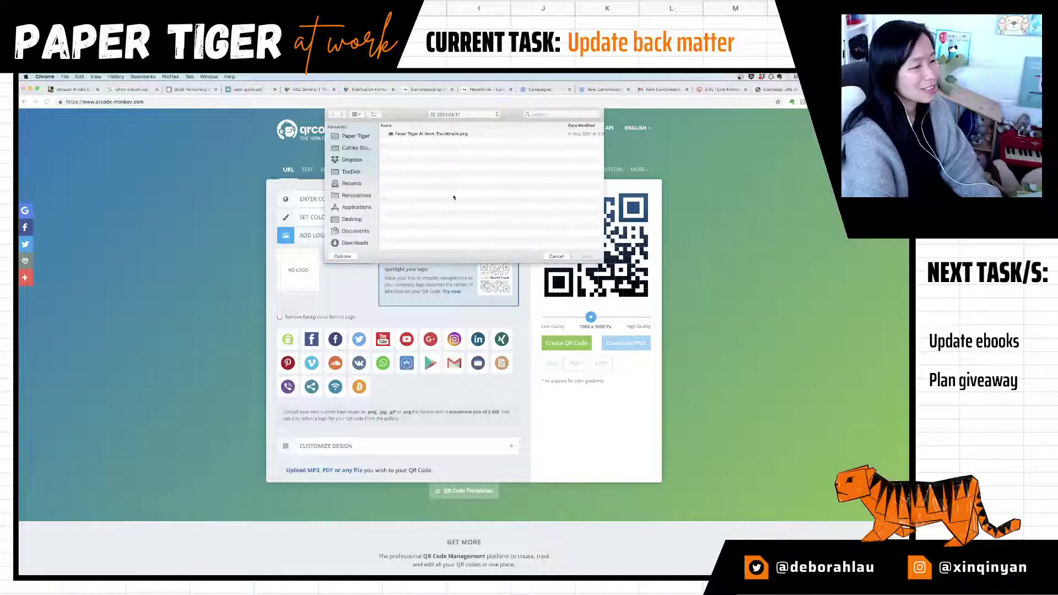
pyautogui.click(354, 148)
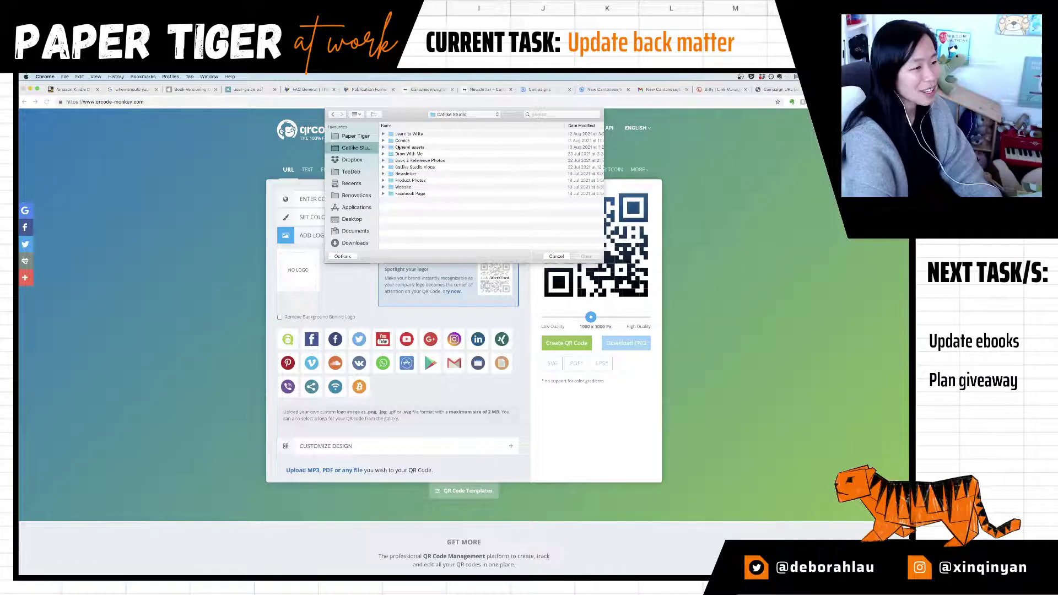
pyautogui.doubleClick(399, 147)
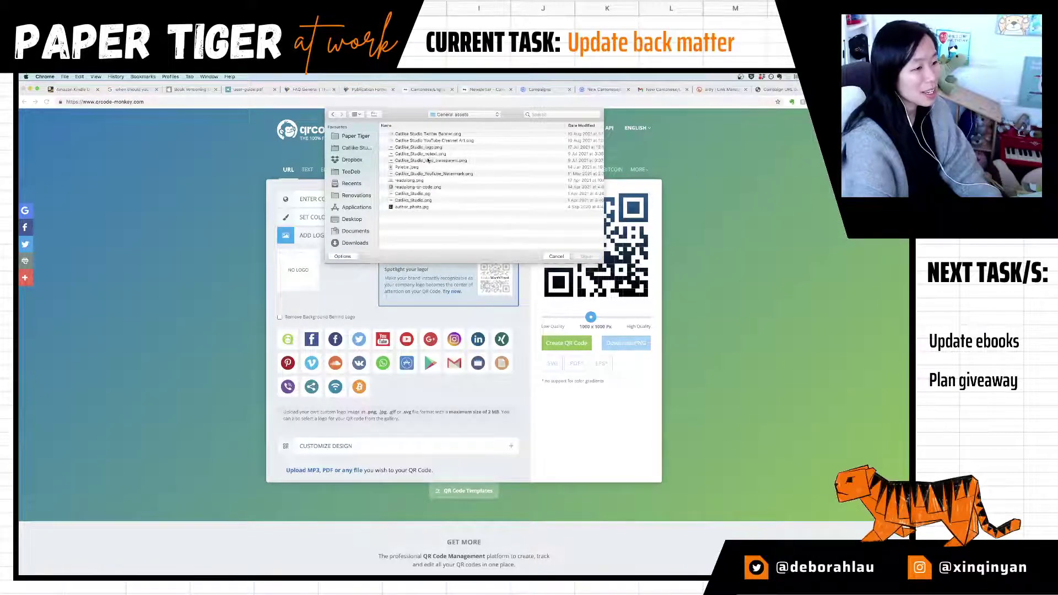
pyautogui.doubleClick(429, 148)
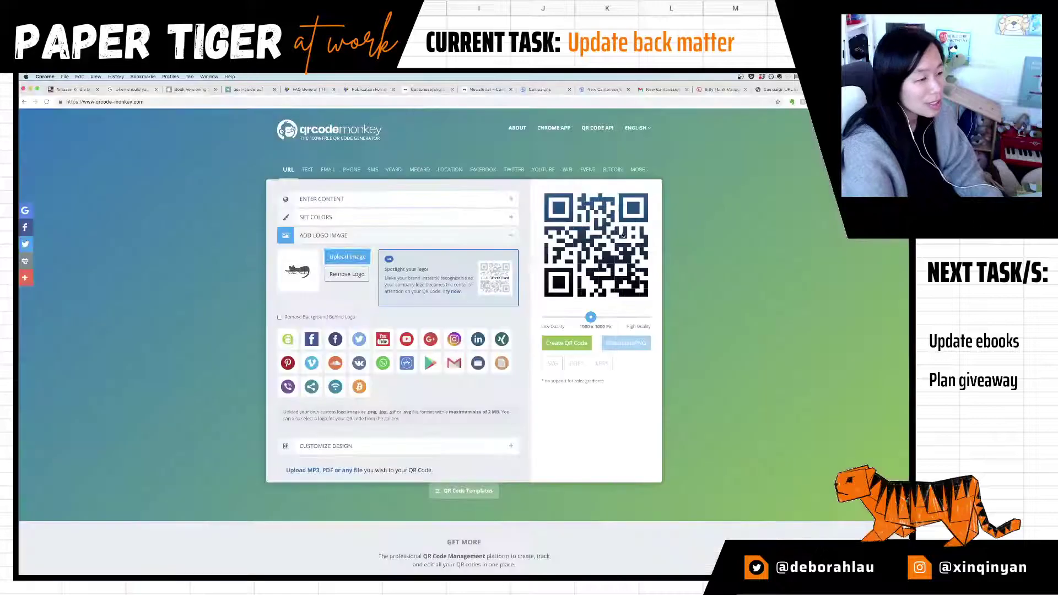
pyautogui.click(349, 257)
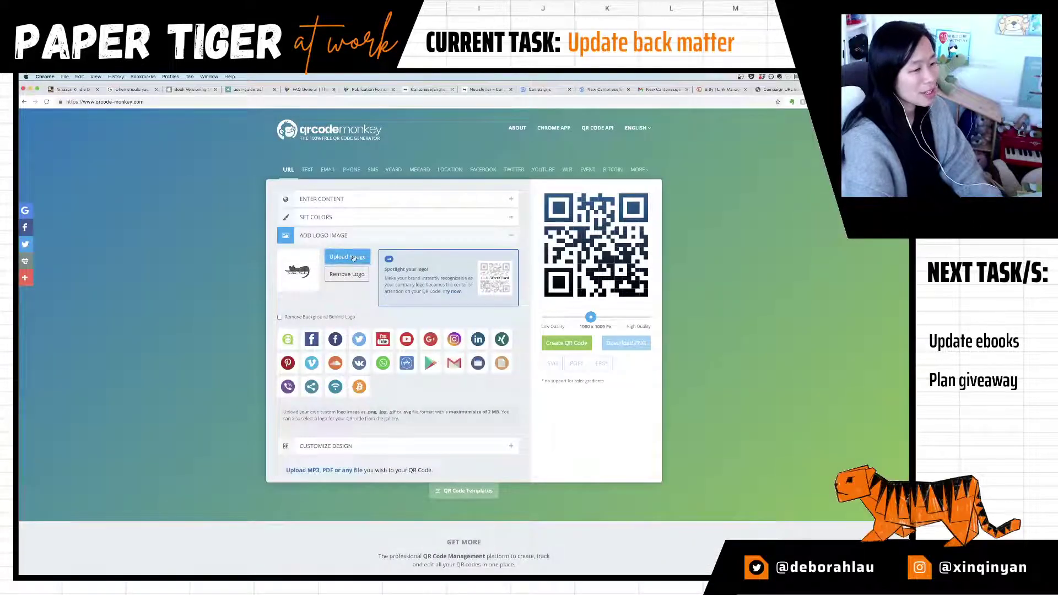
pyautogui.doubleClick(431, 155)
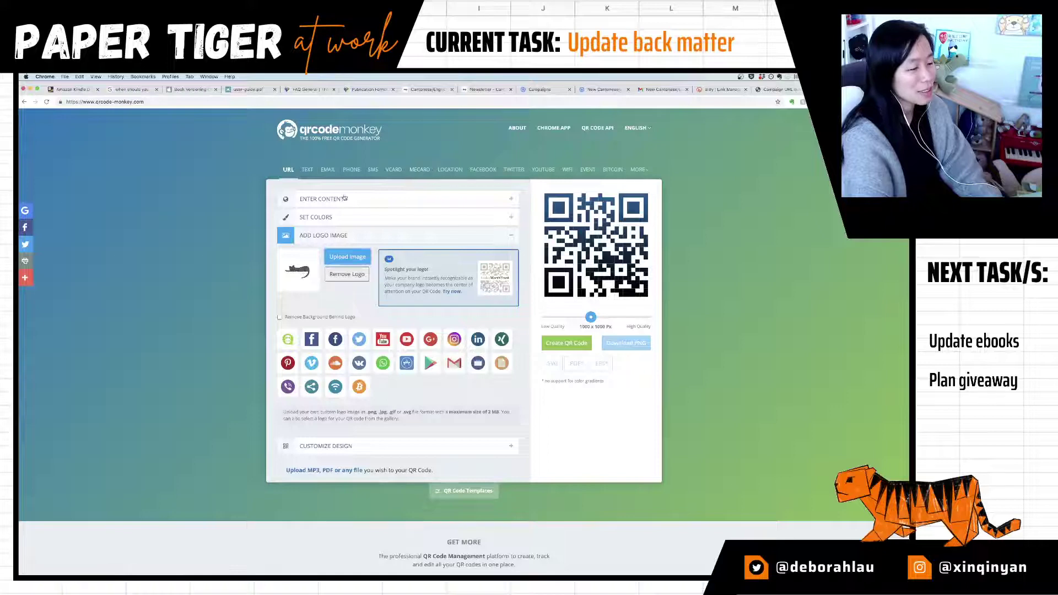
pyautogui.click(378, 199)
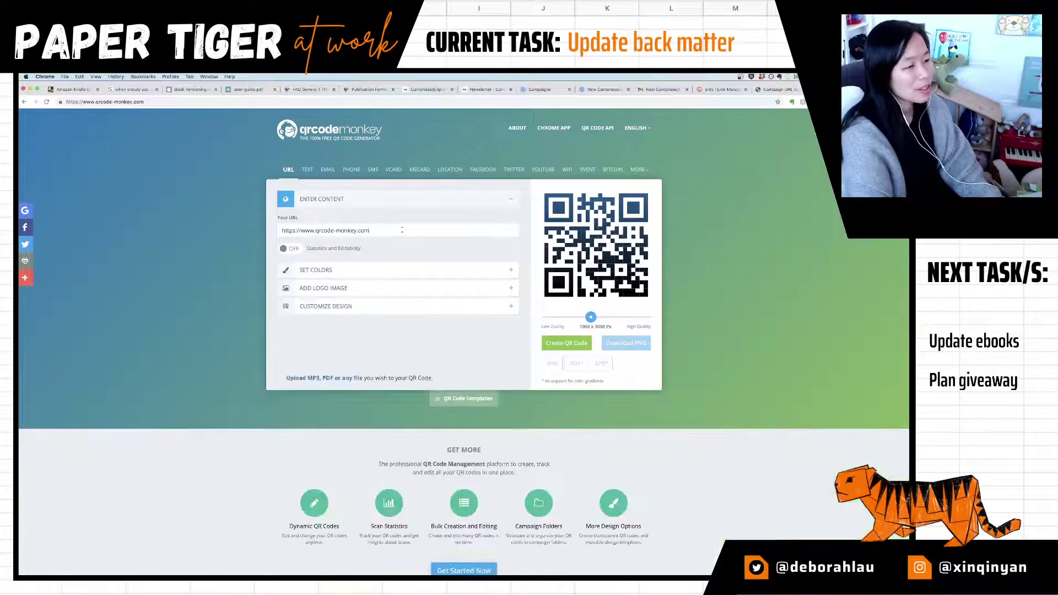
pyautogui.tripleClick(402, 230)
pyautogui.write('https://bit.ly/catlikestudionews')
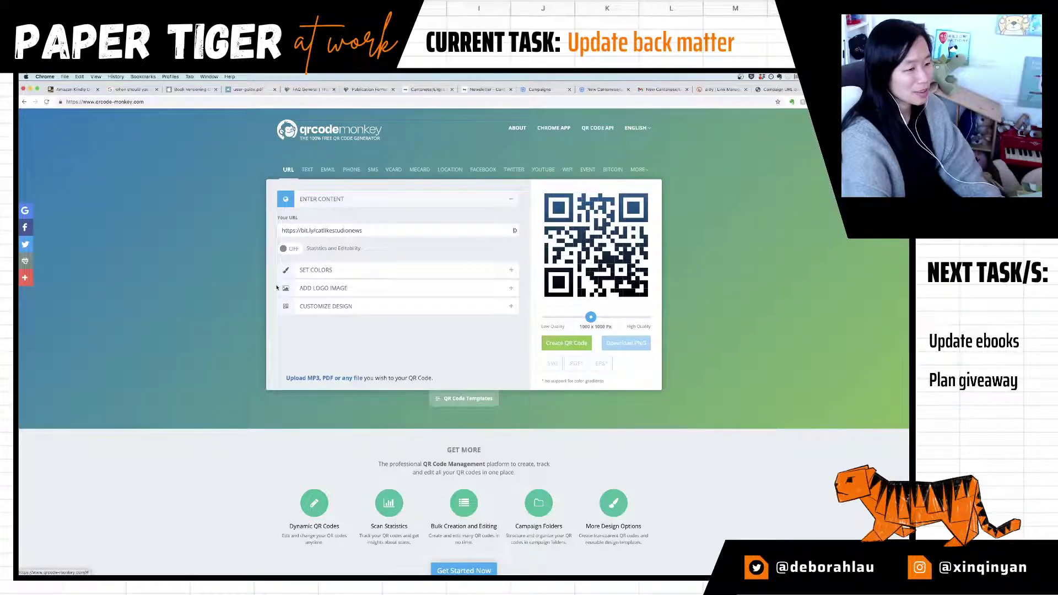
pyautogui.click(338, 273)
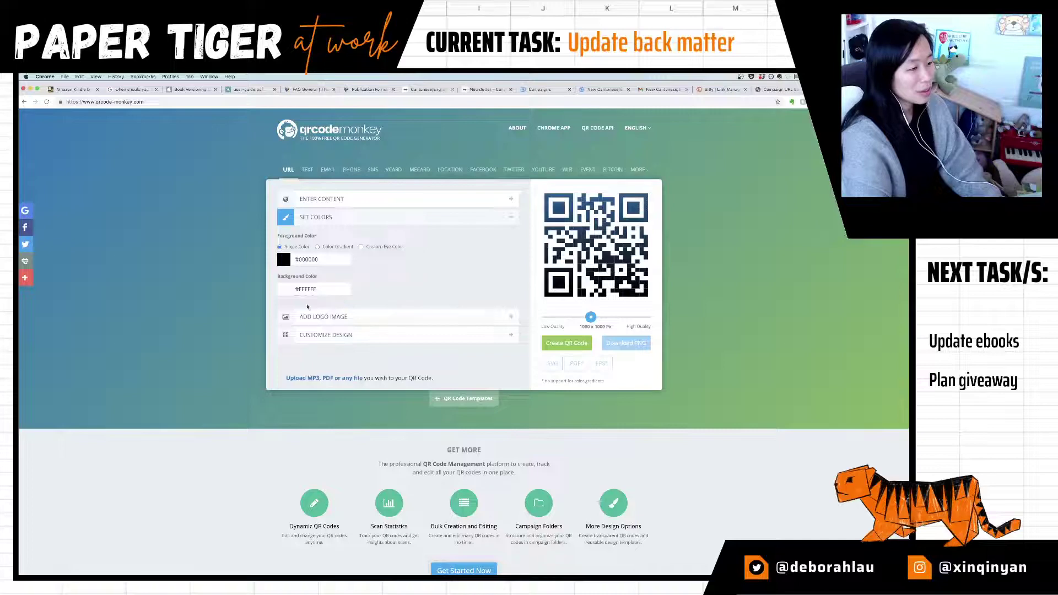
pyautogui.click(360, 316)
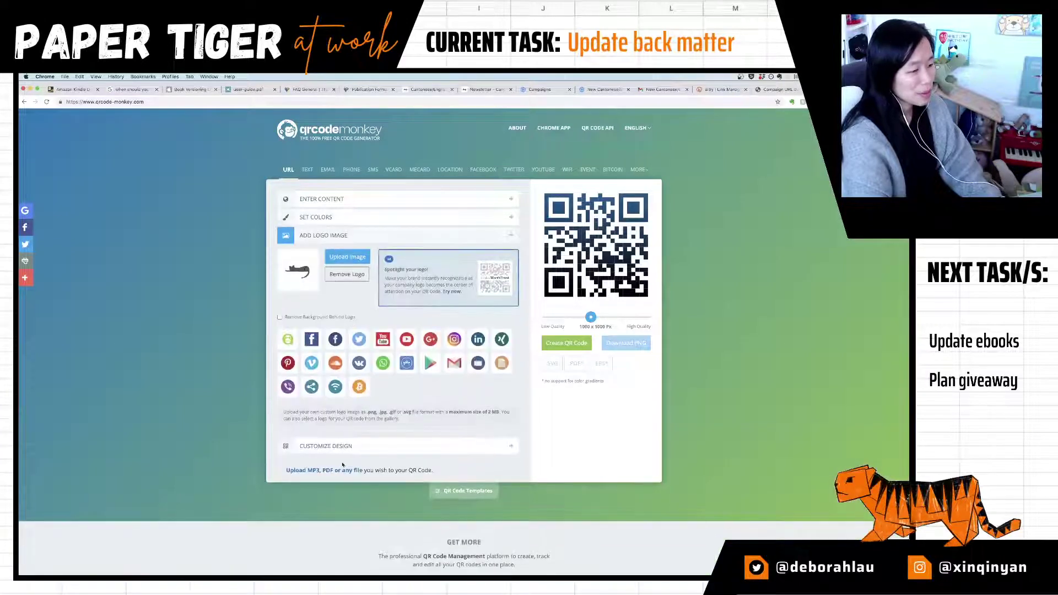
pyautogui.click(426, 444)
pyautogui.scroll(-1, 445, 419)
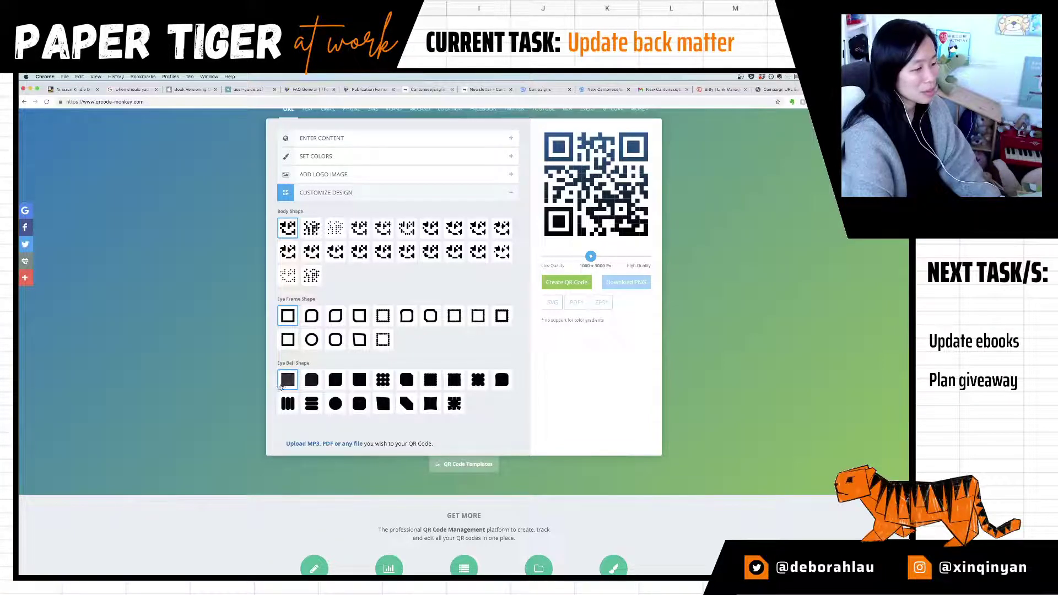
pyautogui.click(577, 284)
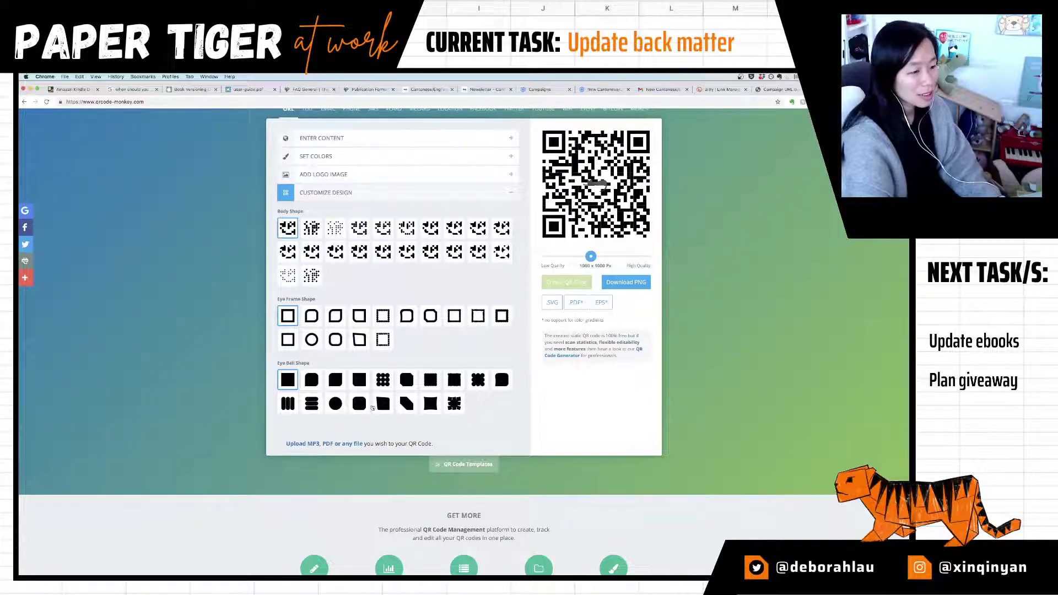
# Step: Try a different body shape on the QR code, and restore the original body shape
pyautogui.scroll(2, 373, 408)
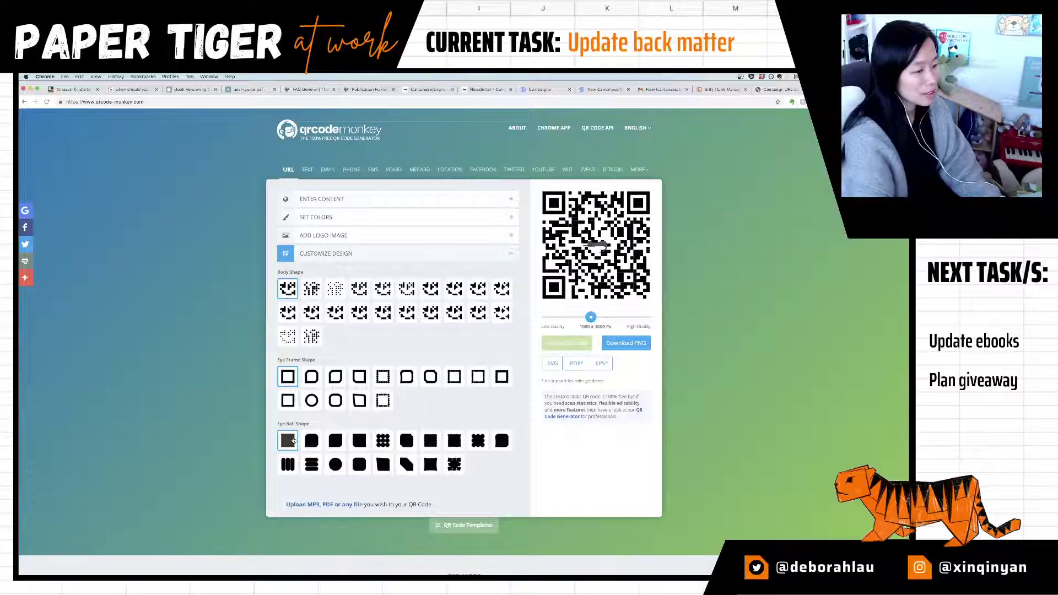
pyautogui.click(312, 338)
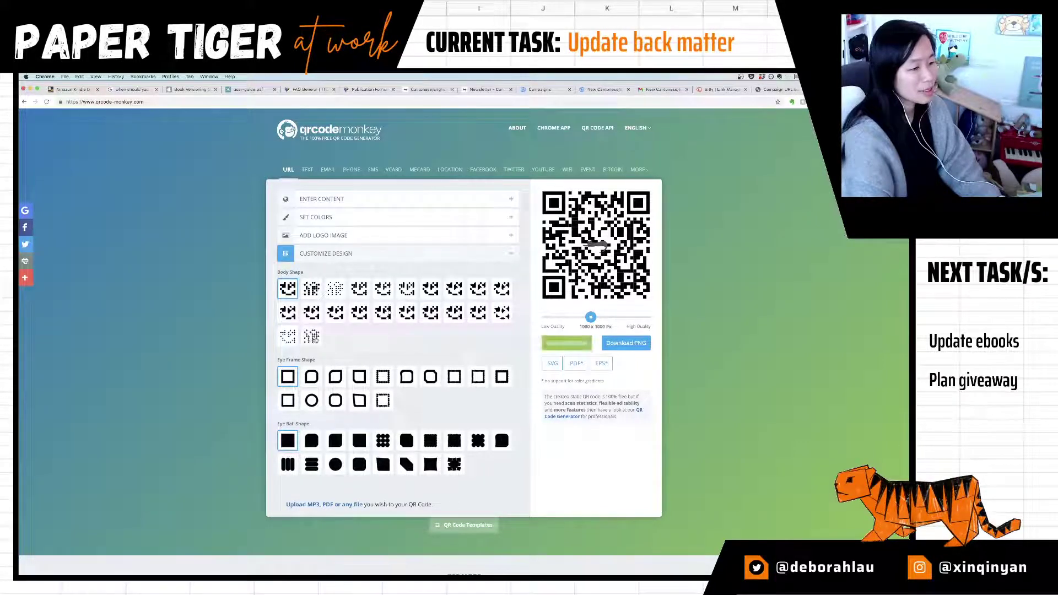
pyautogui.click(587, 343)
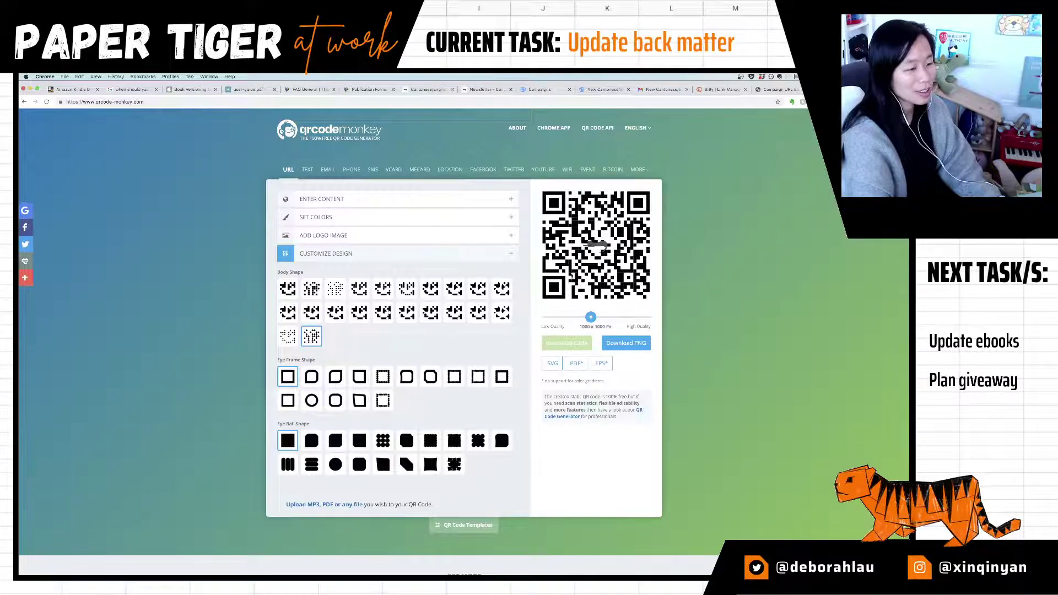
pyautogui.click(288, 289)
pyautogui.click(573, 343)
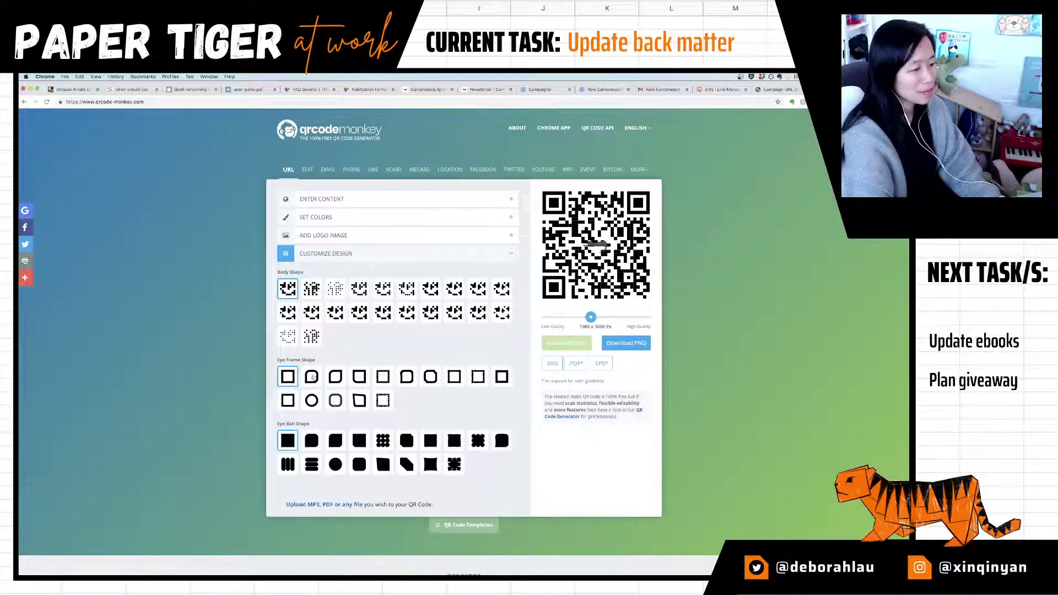
# Step: Remove the background behind the QR code's logo, regenerate the code, and open its color settings
pyautogui.click(328, 237)
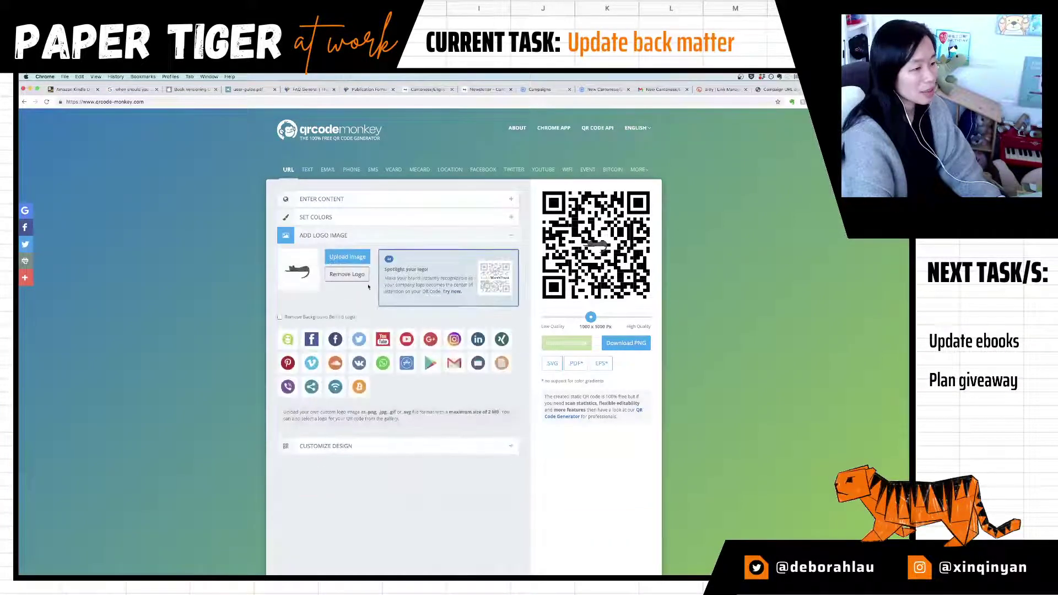
pyautogui.click(336, 318)
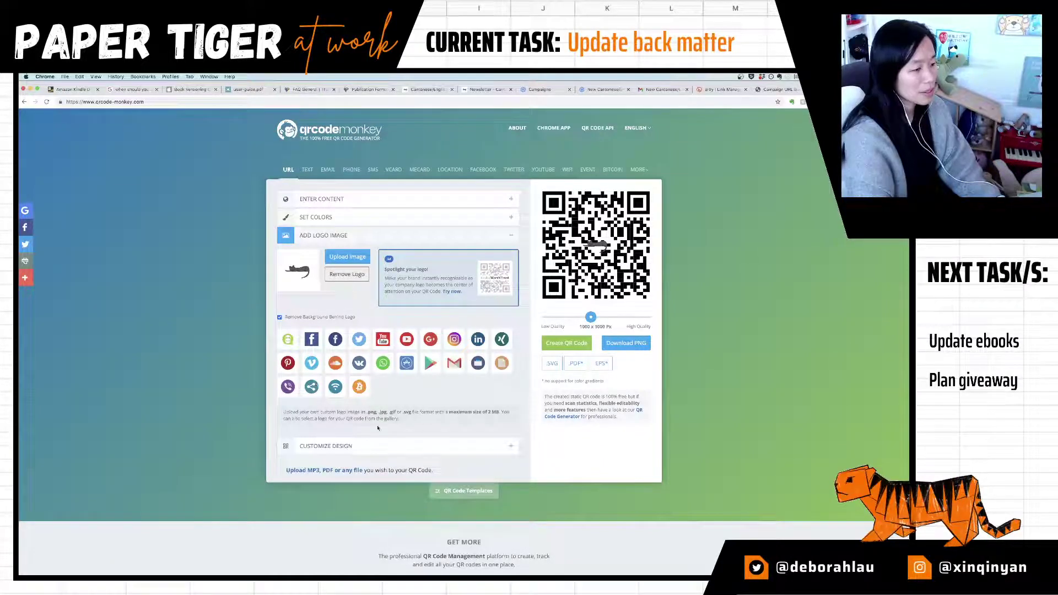
pyautogui.click(583, 347)
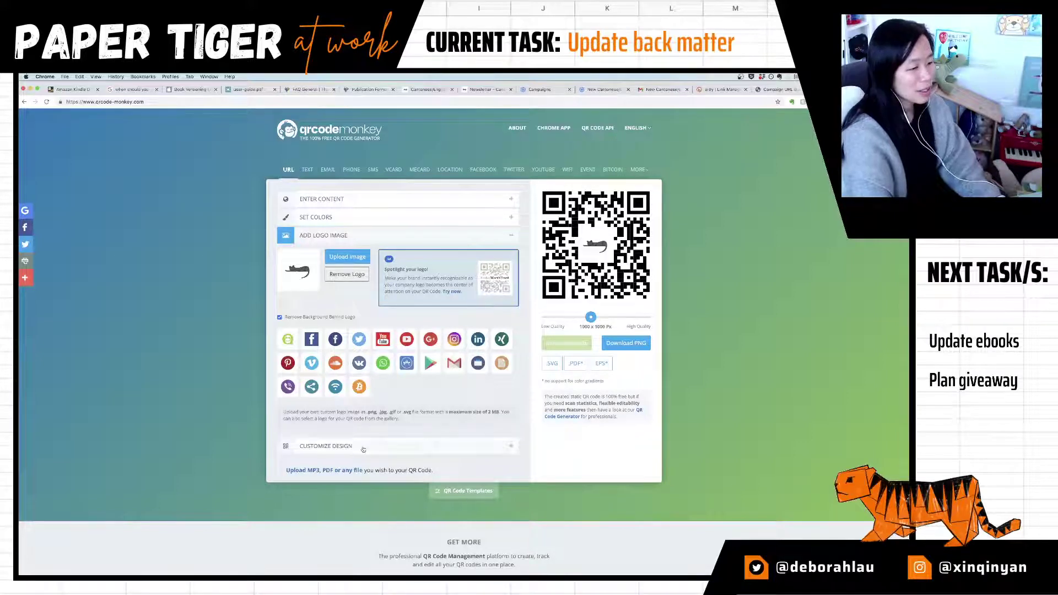
pyautogui.click(370, 222)
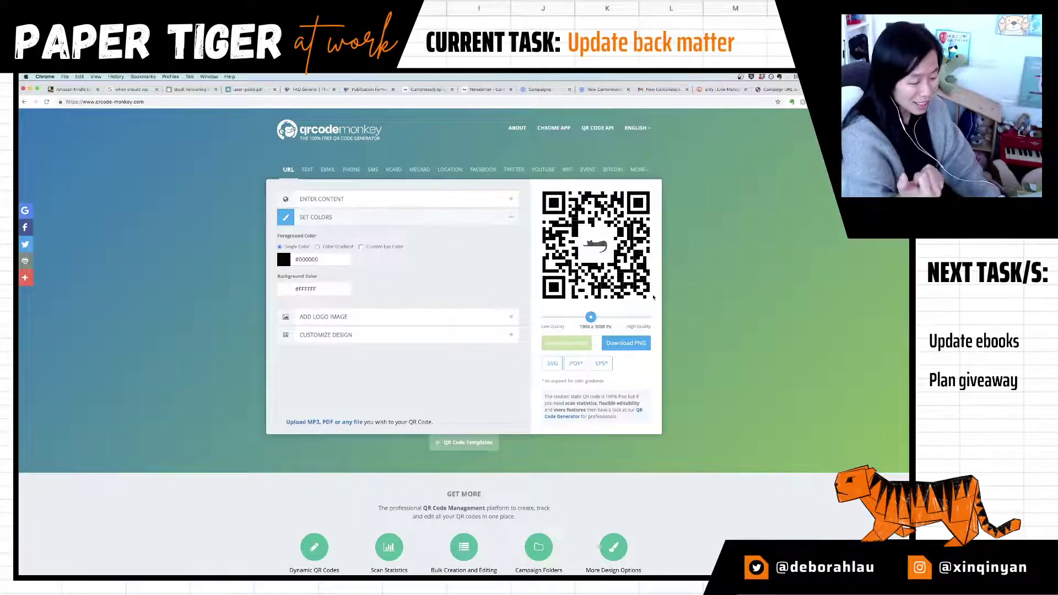
# Step: Raise the QR code's quality to 2000 x 2000 px, generate the code and download it as a PNG
pyautogui.moveTo(590, 319); pyautogui.dragTo(647, 318)
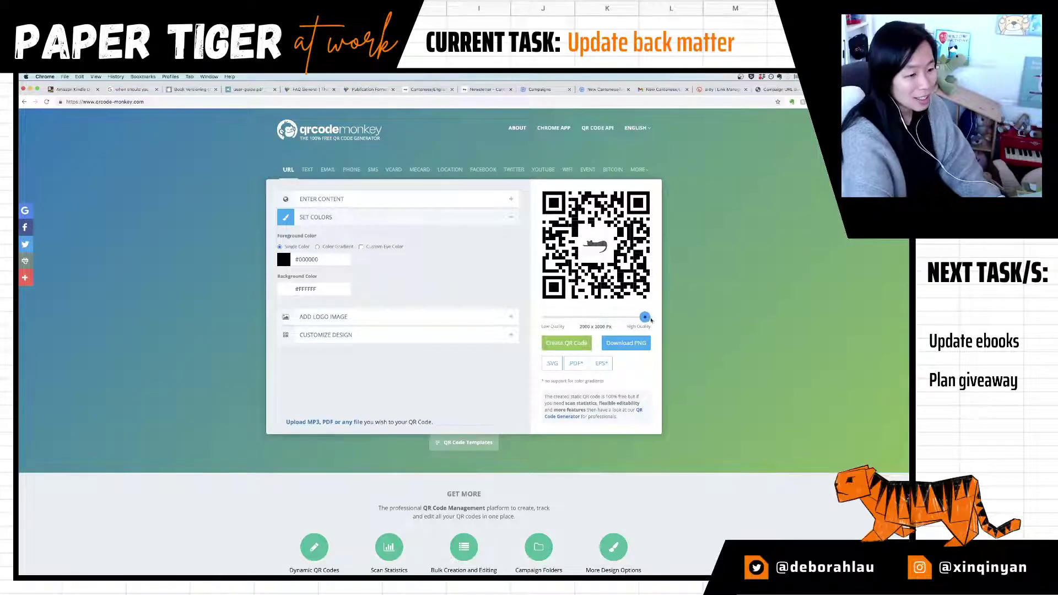
pyautogui.click(578, 343)
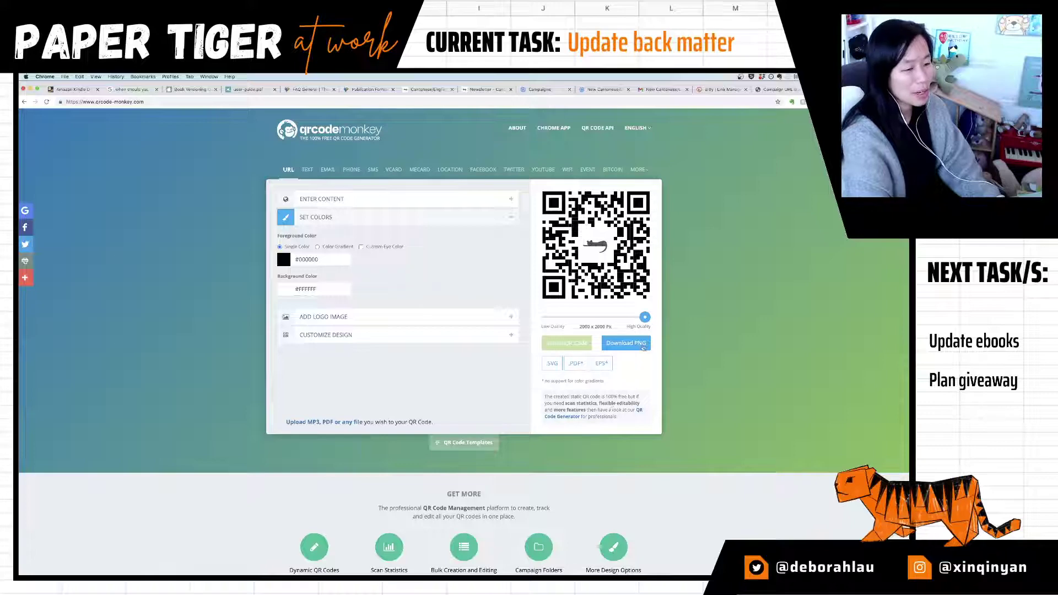
pyautogui.click(624, 346)
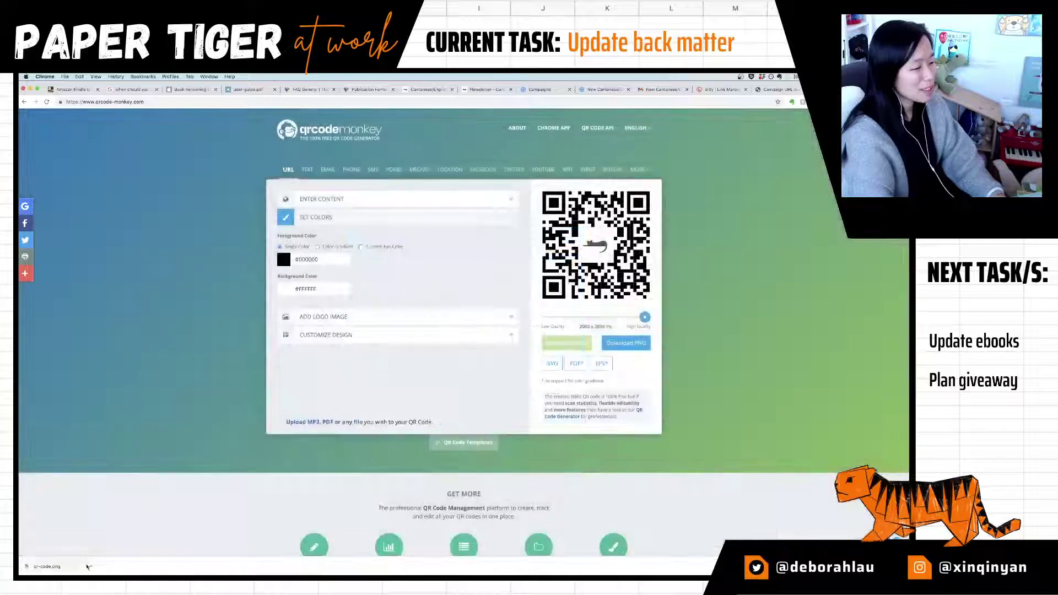
# Step: Reveal the downloaded qr-code.png in Finder and open the Source files folder of the interior back matter update in a separate window alongside
pyautogui.click(90, 567)
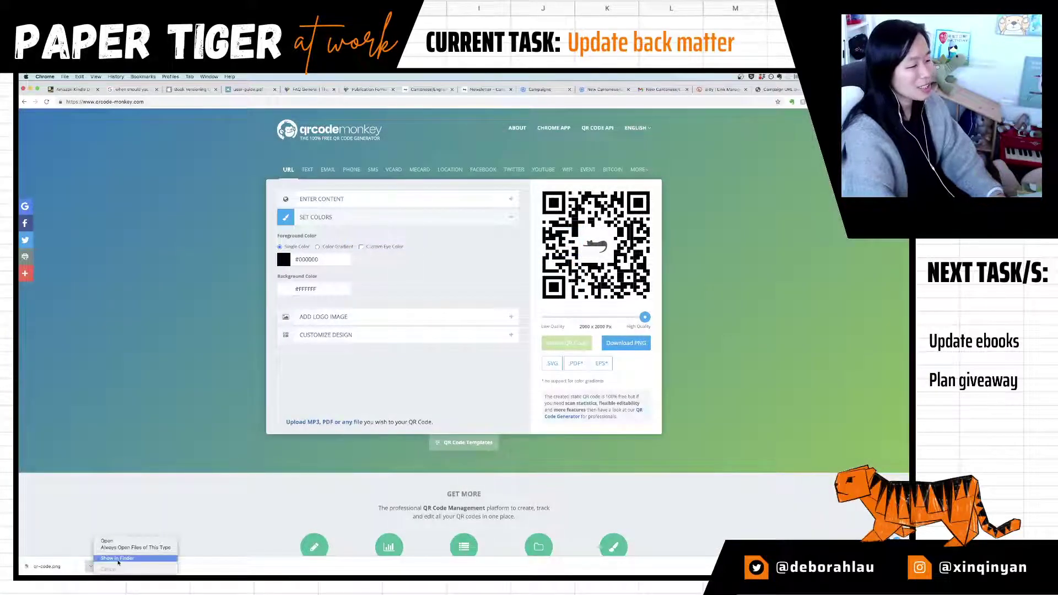
pyautogui.click(116, 559)
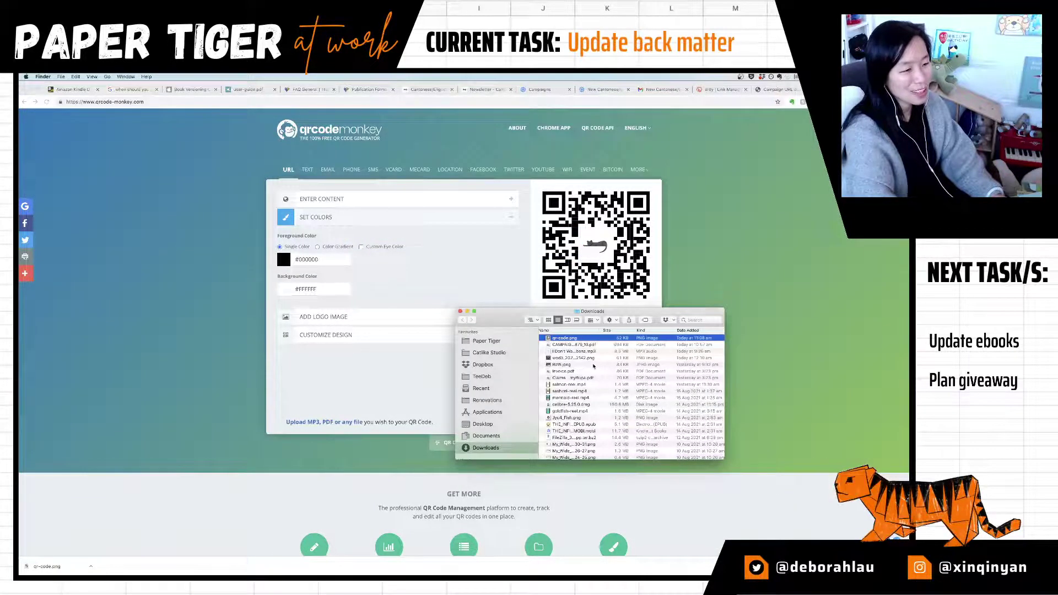
pyautogui.press('super+grave')
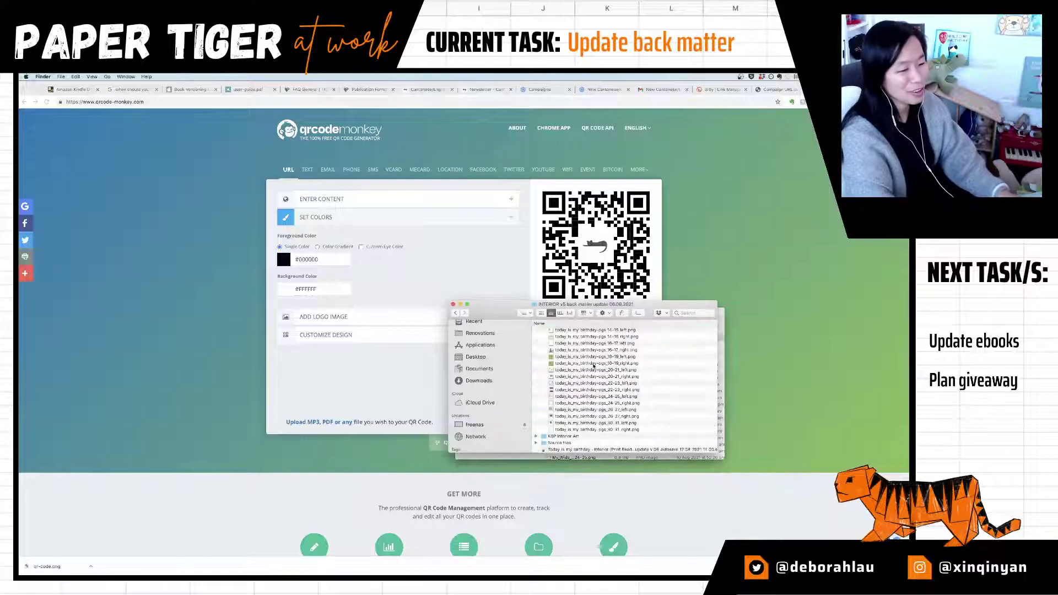
pyautogui.moveTo(620, 308); pyautogui.dragTo(380, 289)
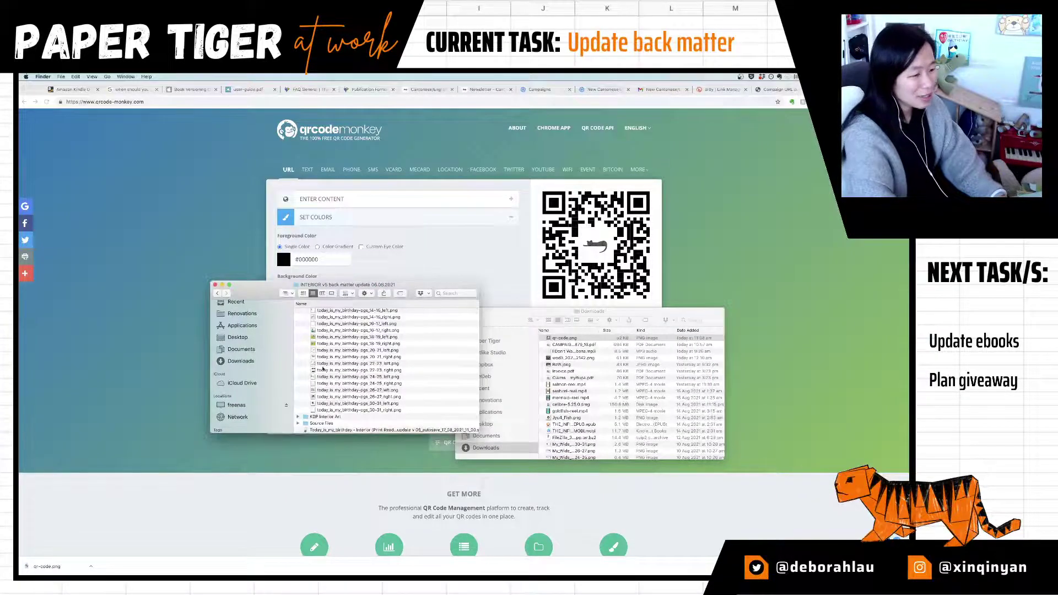
pyautogui.scroll(-2, 331, 386)
pyautogui.doubleClick(320, 417)
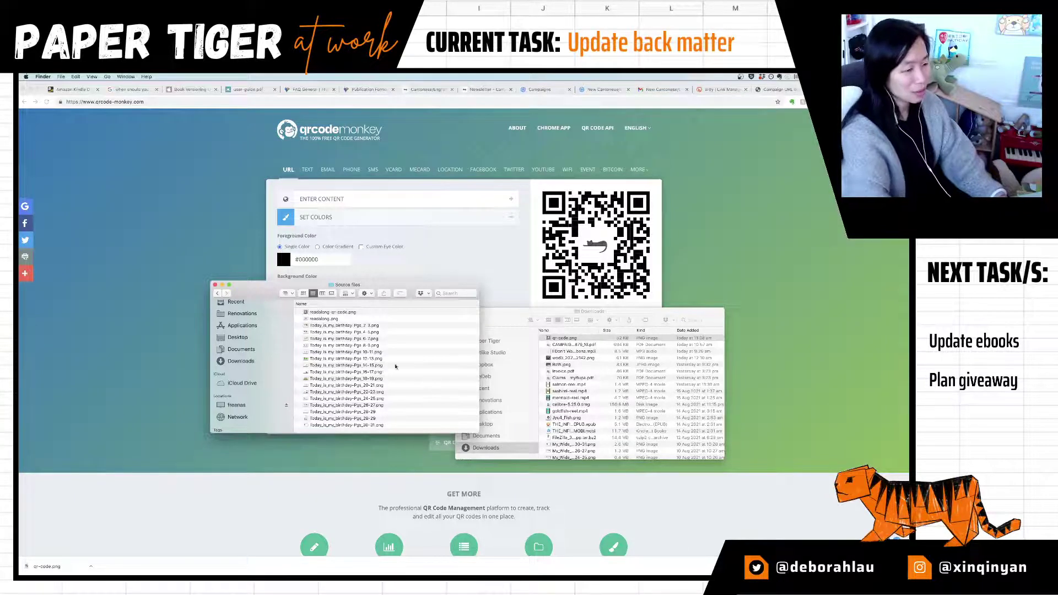
# Step: Rename the downloaded QR code image as newsletter-qr-code and copy it into the Source files folder
pyautogui.click(583, 338)
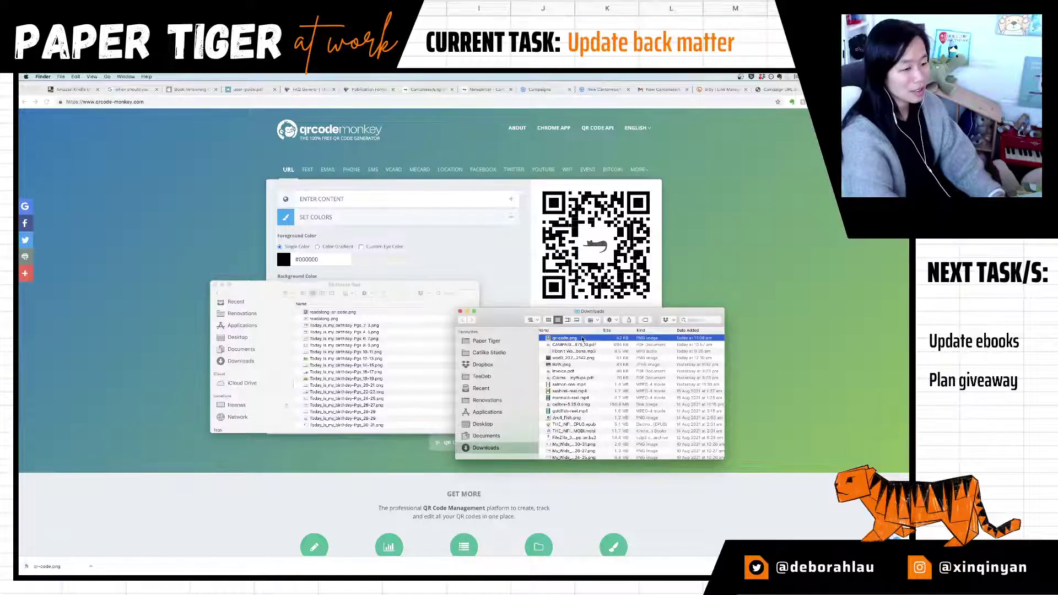
pyautogui.press('Return')
pyautogui.write('newsletter-qr-code')
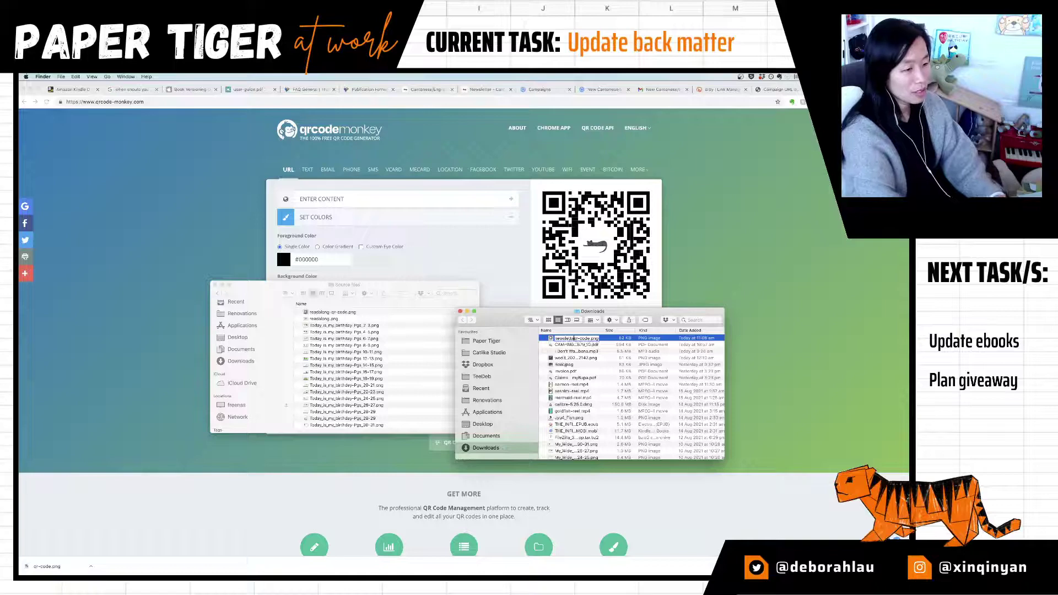
pyautogui.press('Return')
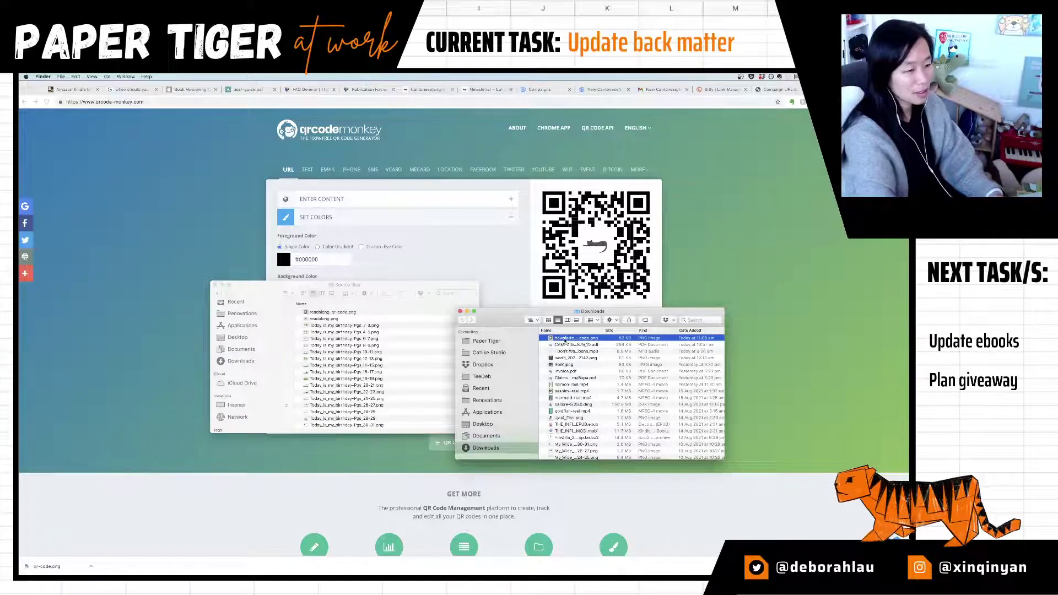
pyautogui.moveTo(565, 340); pyautogui.dragTo(384, 372)
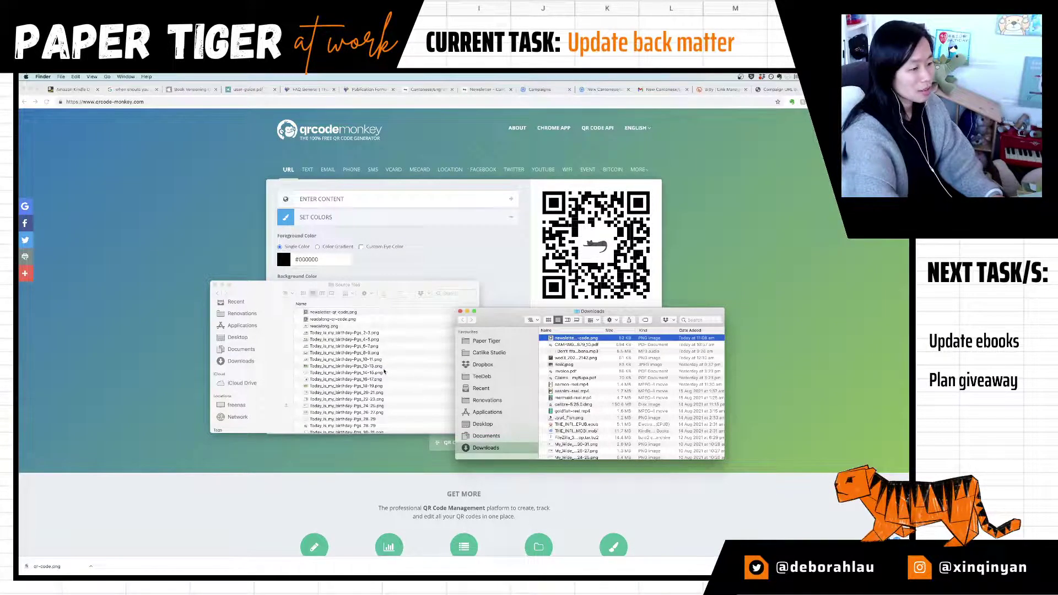
# Step: Switch to Scribus and draw an image frame about 35 by 33 mm near the upper-left margin corner of the blank copyright page
pyautogui.press('super+Tab')
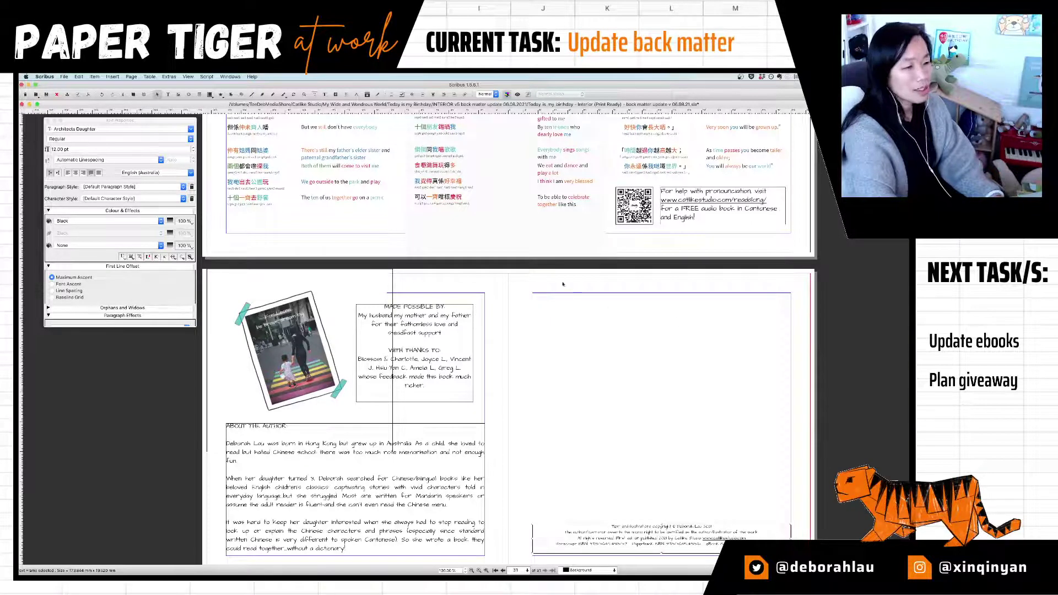
pyautogui.click(112, 76)
pyautogui.click(116, 103)
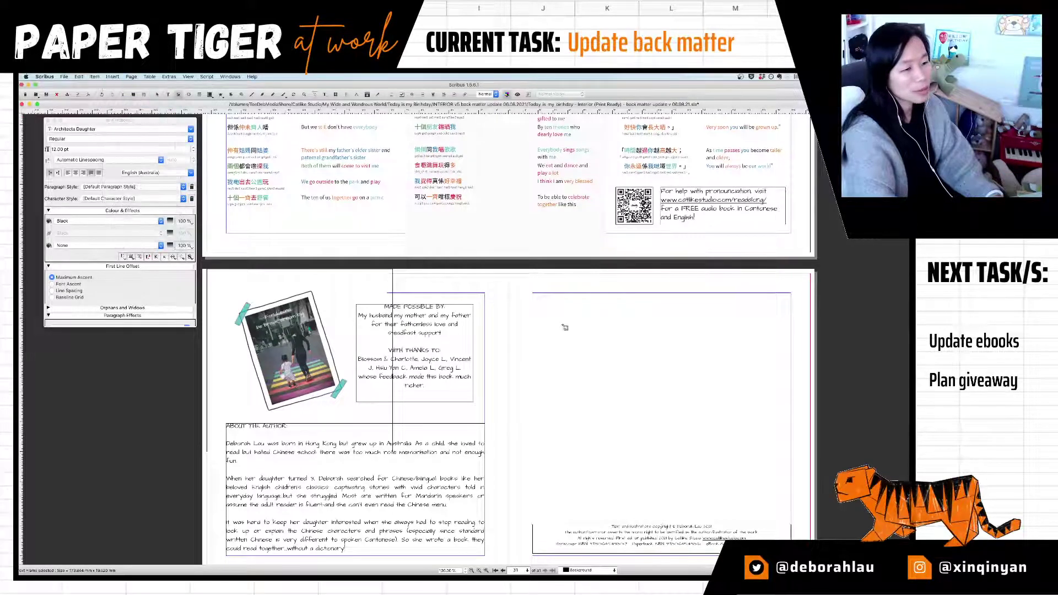
pyautogui.moveTo(541, 303); pyautogui.dragTo(593, 354)
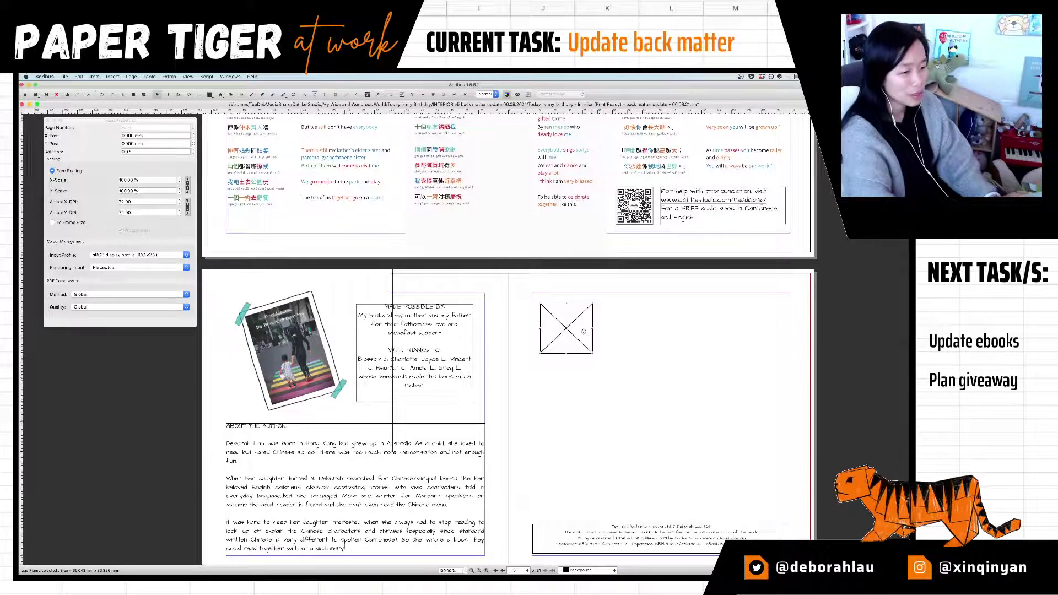
# Step: Load newsletter-qr-code.png into the new image frame and scale it proportionally to the frame size
pyautogui.rightClick(578, 334)
pyautogui.moveTo(593, 342)
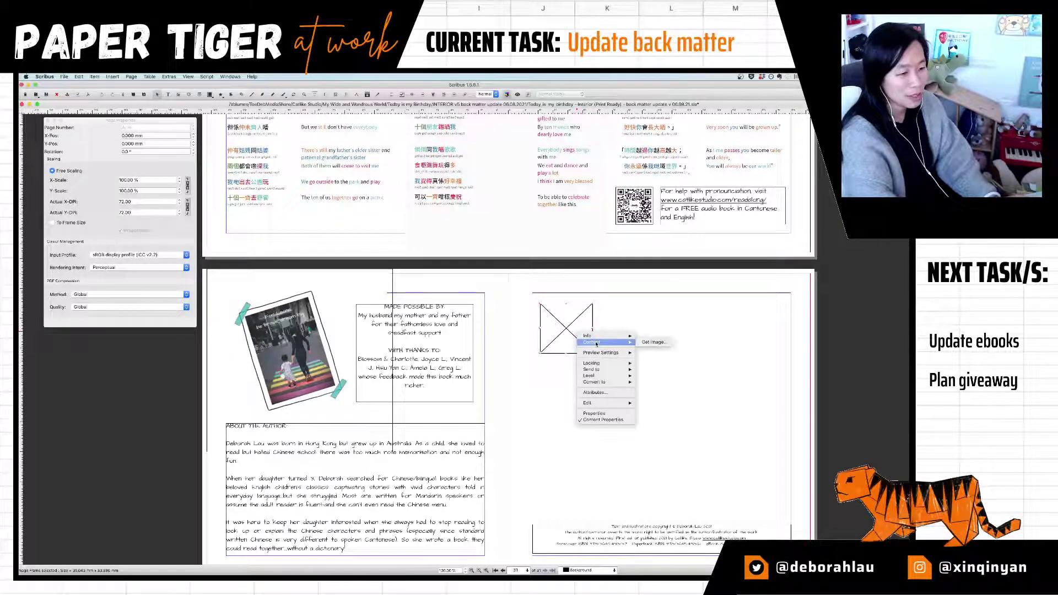
pyautogui.click(648, 344)
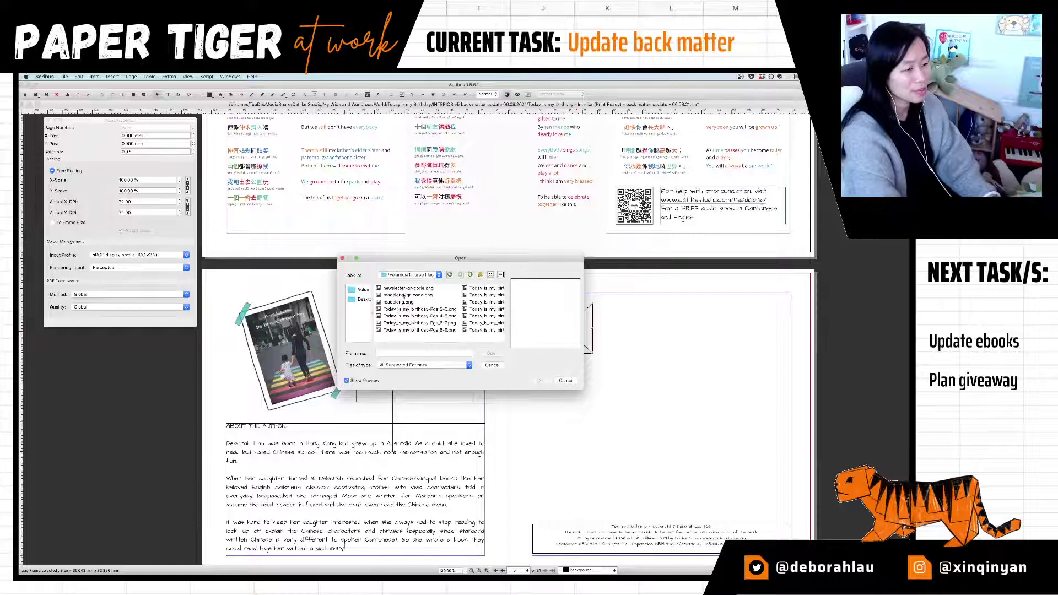
pyautogui.doubleClick(408, 295)
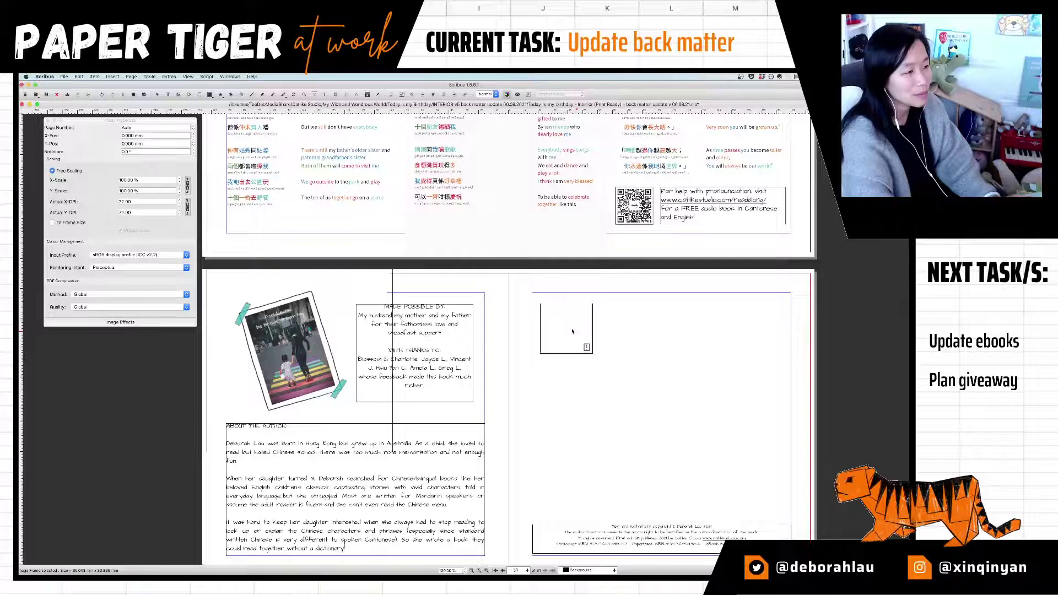
pyautogui.rightClick(114, 215)
pyautogui.moveTo(121, 218)
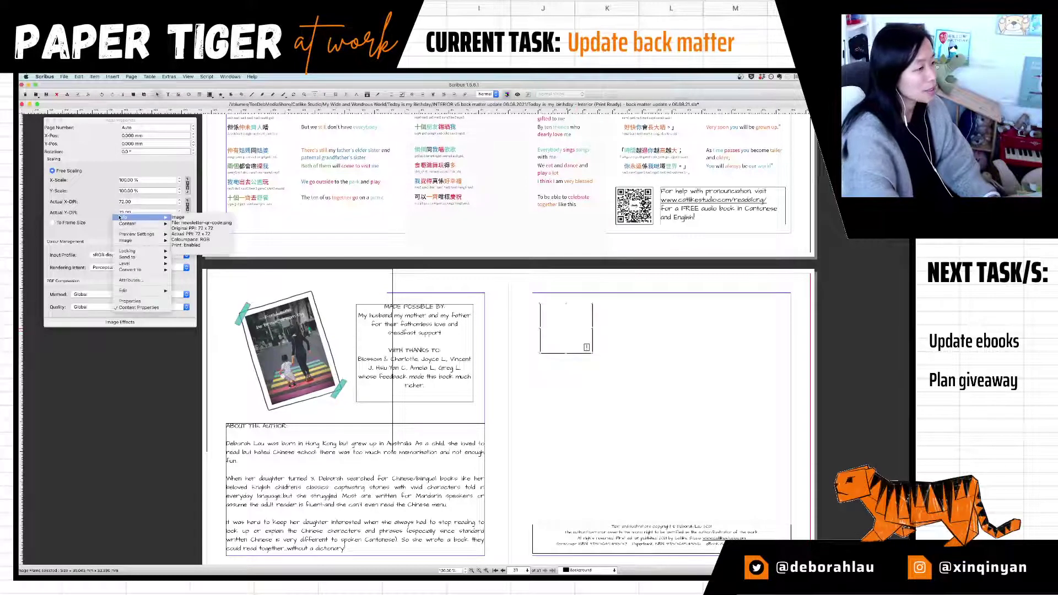
pyautogui.click(120, 180)
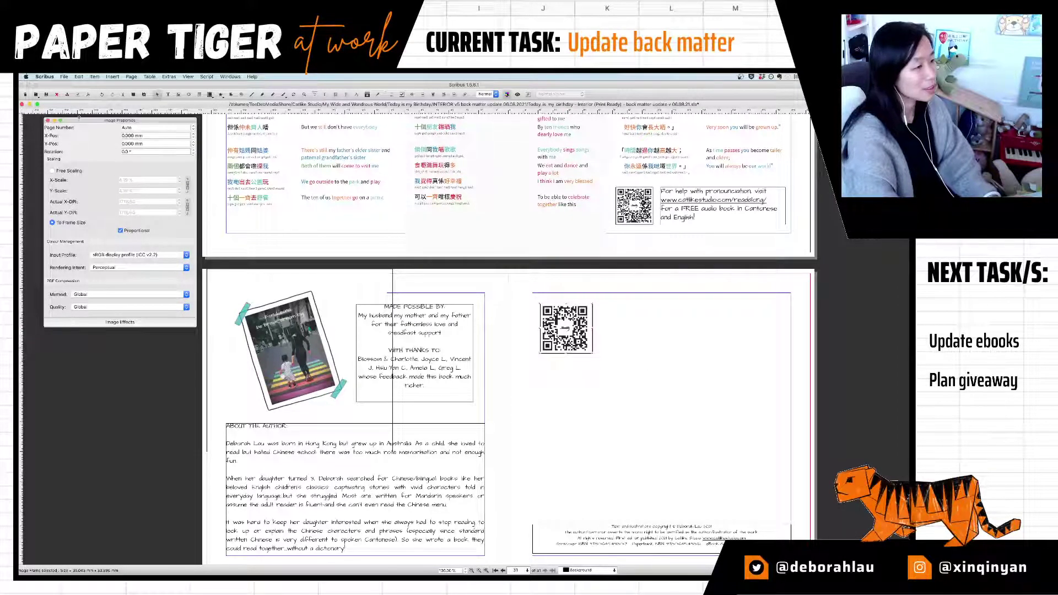
# Step: Set the QR code frame's width and height to 35 mm and move it down to just above the copyright text
pyautogui.rightClick(612, 330)
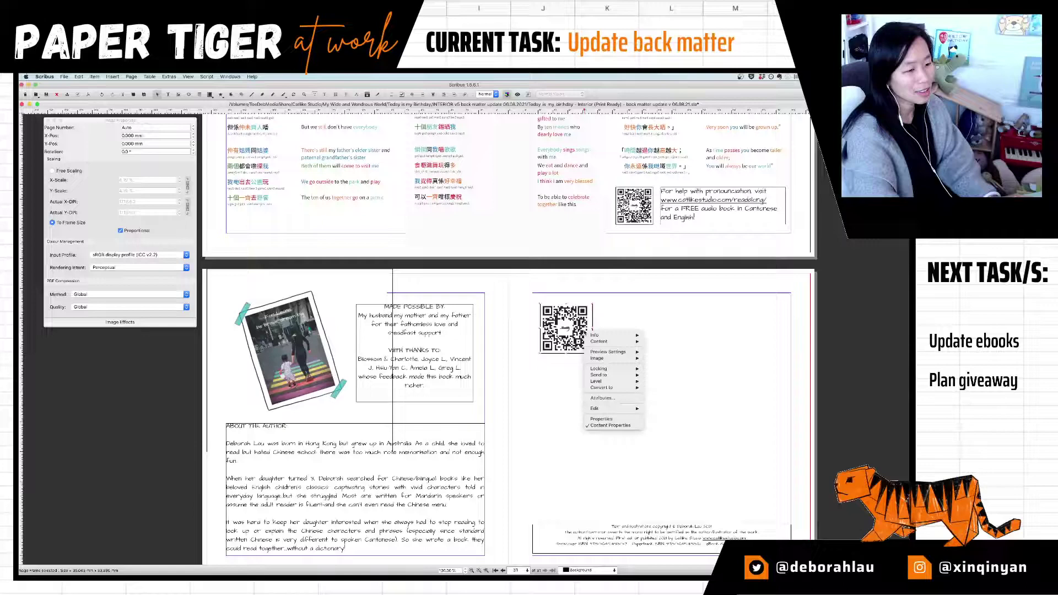
pyautogui.click(606, 423)
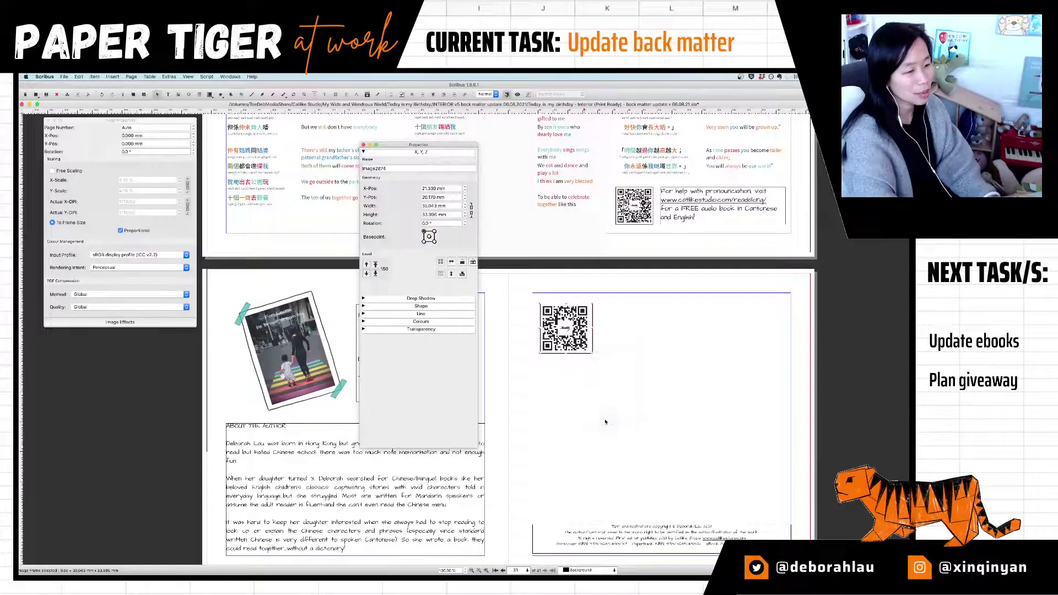
pyautogui.doubleClick(436, 205)
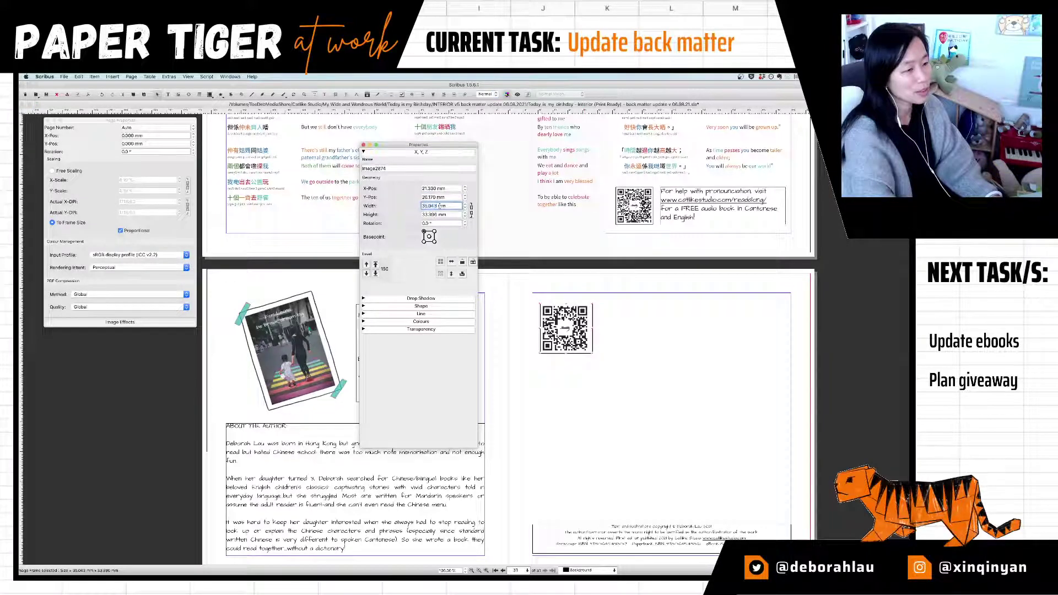
pyautogui.write('4')
pyautogui.press('BackSpace')
pyautogui.write('35')
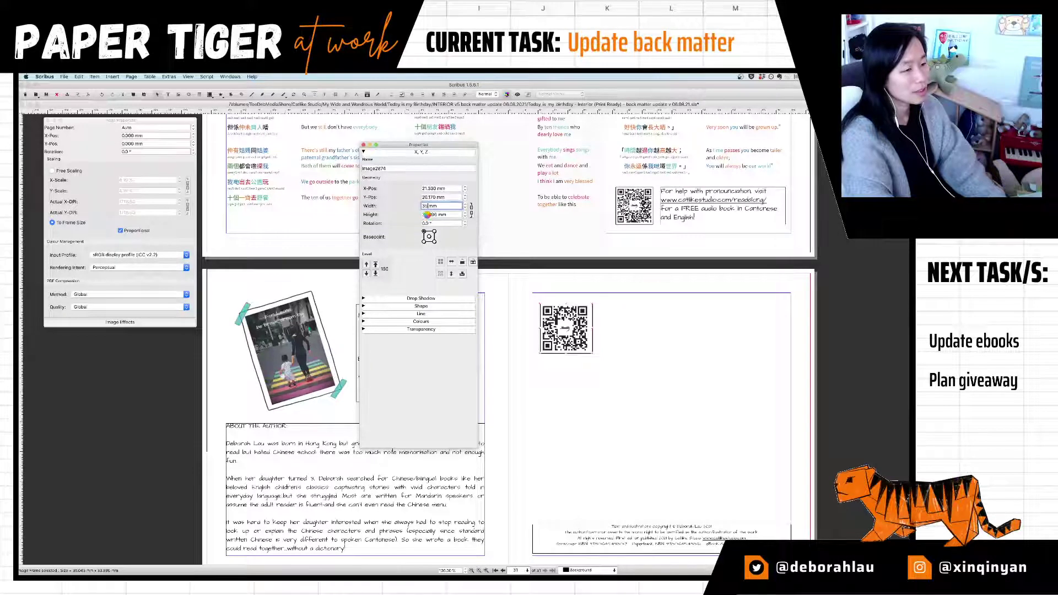
pyautogui.write('35')
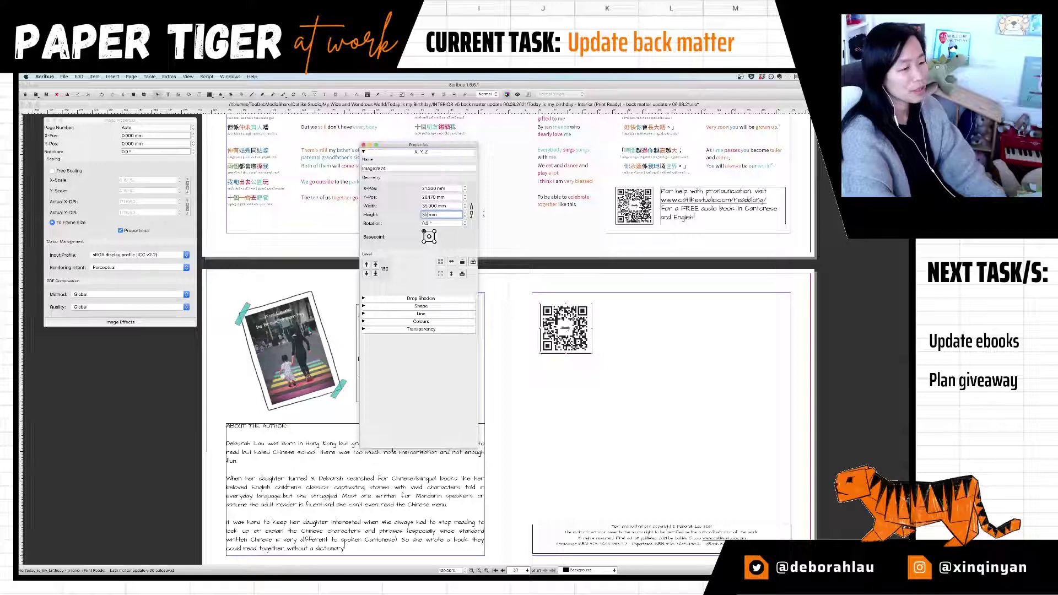
pyautogui.press('Return')
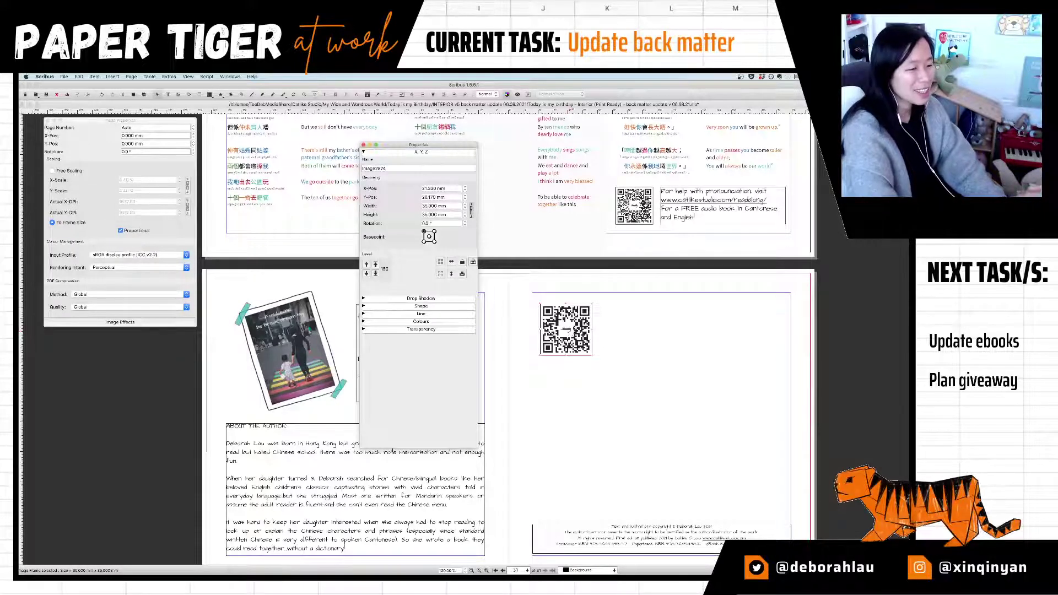
pyautogui.moveTo(582, 320); pyautogui.dragTo(580, 479)
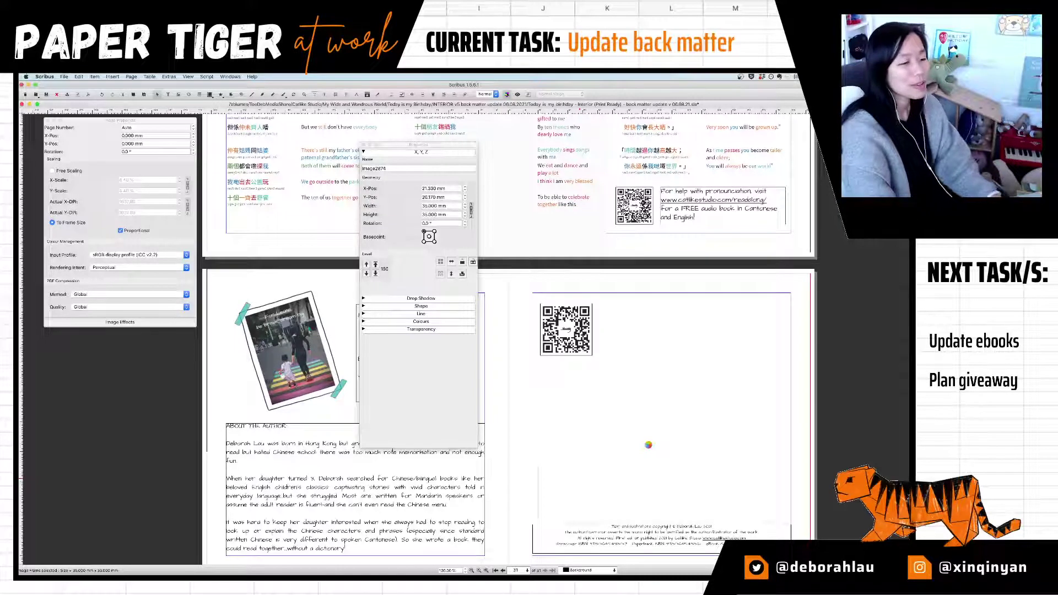
# Step: Switch to Chrome and open the Kindle web reader at read.amazon.com in a new tab
pyautogui.press('super+Tab')
pyautogui.press('super+Tab')
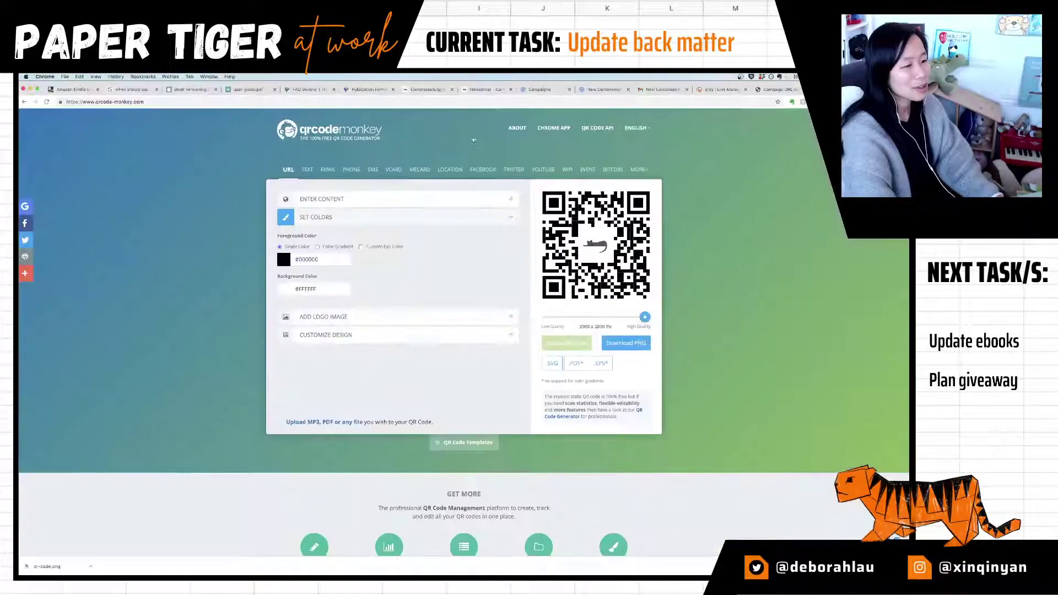
pyautogui.press('super+t')
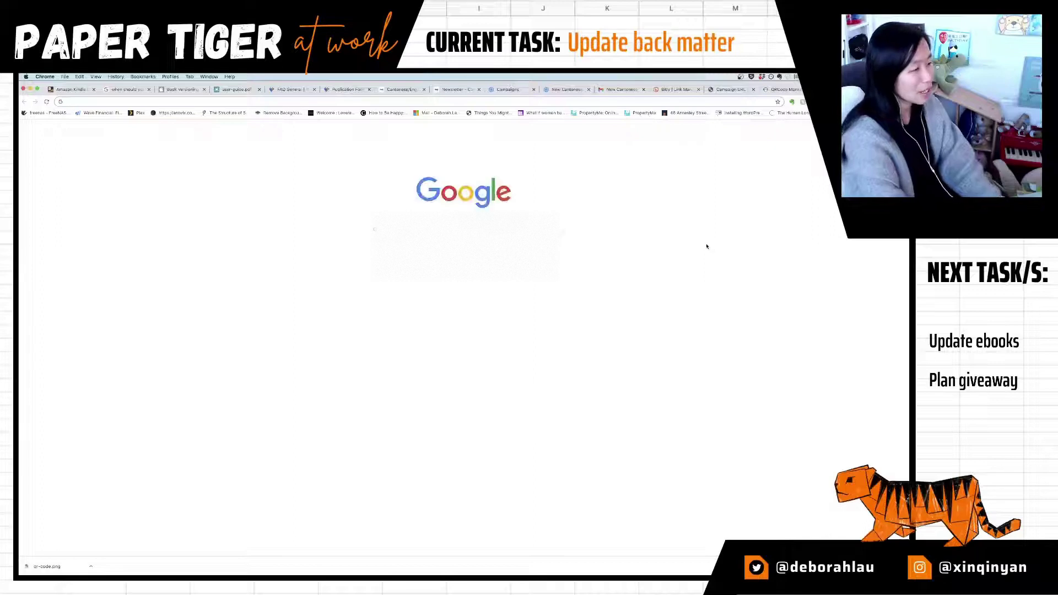
pyautogui.write('read')
pyautogui.press('Return')
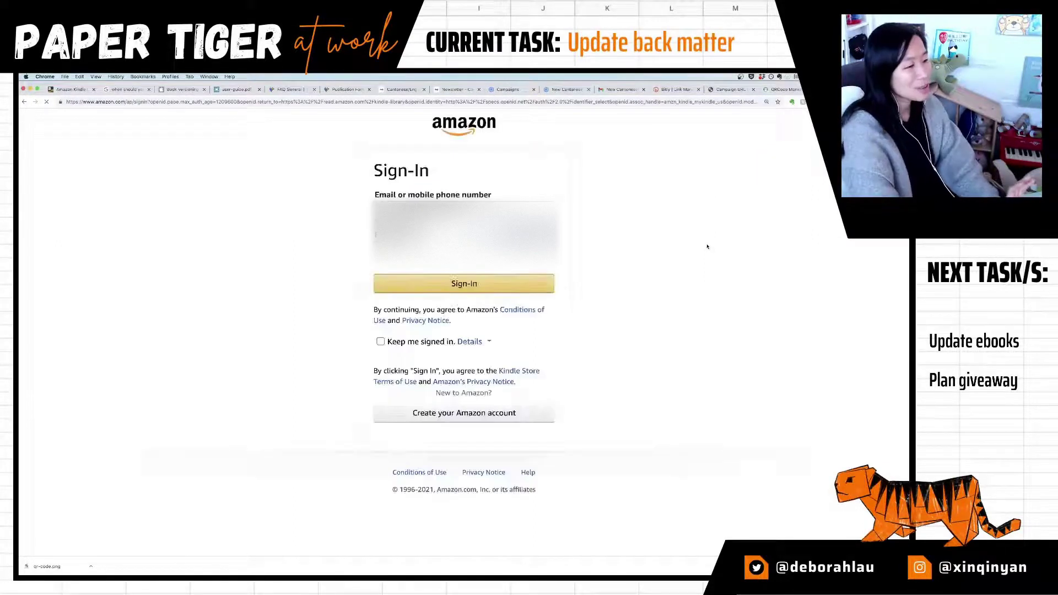
pyautogui.click(788, 92)
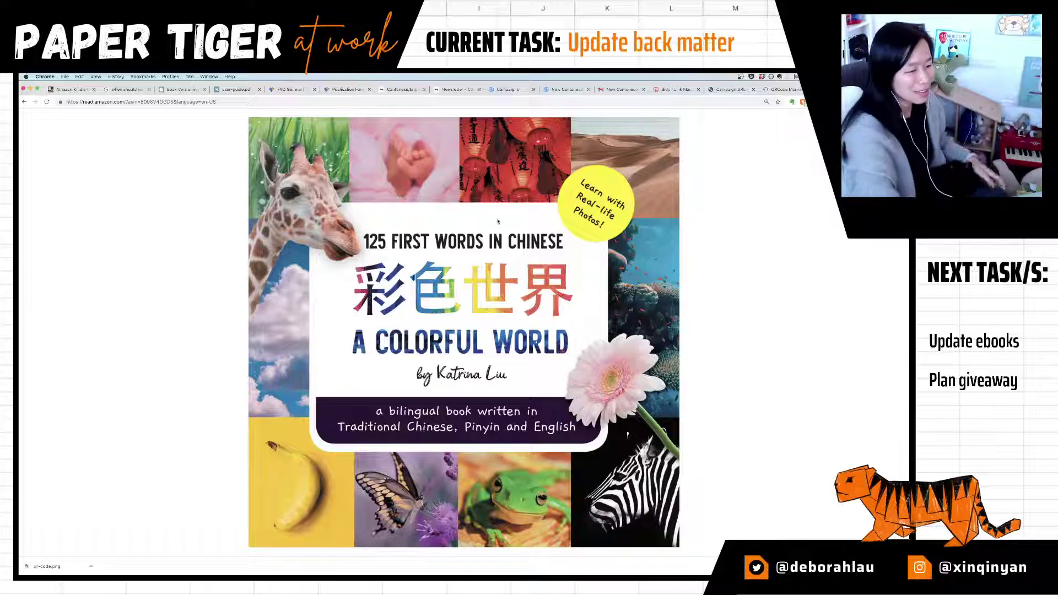
# Step: Examine the dedication and copyright page of A Colorful World, then return to its cover
pyautogui.click(570, 331)
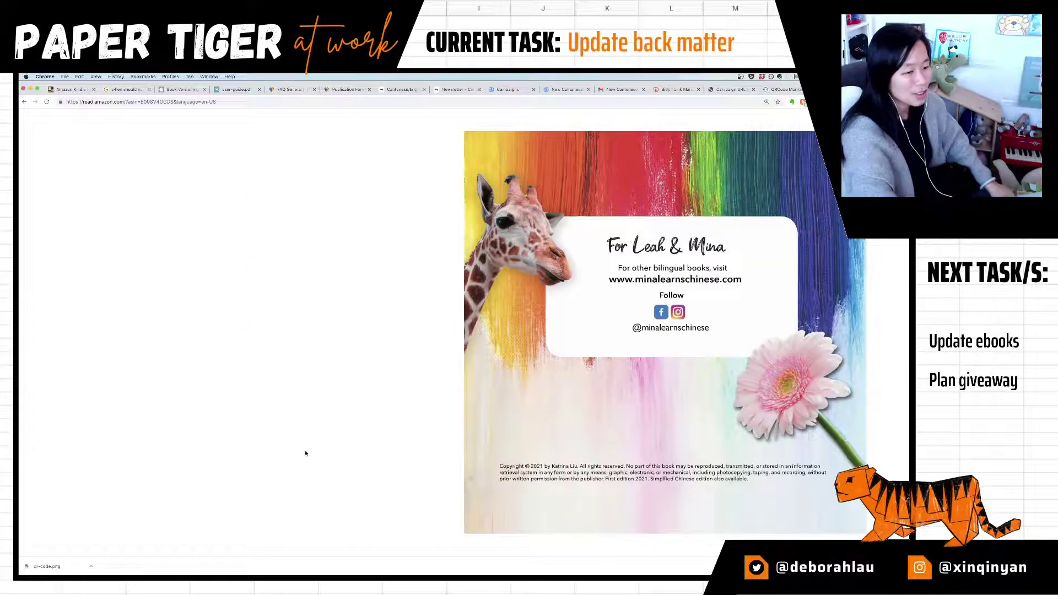
pyautogui.moveTo(103, 207)
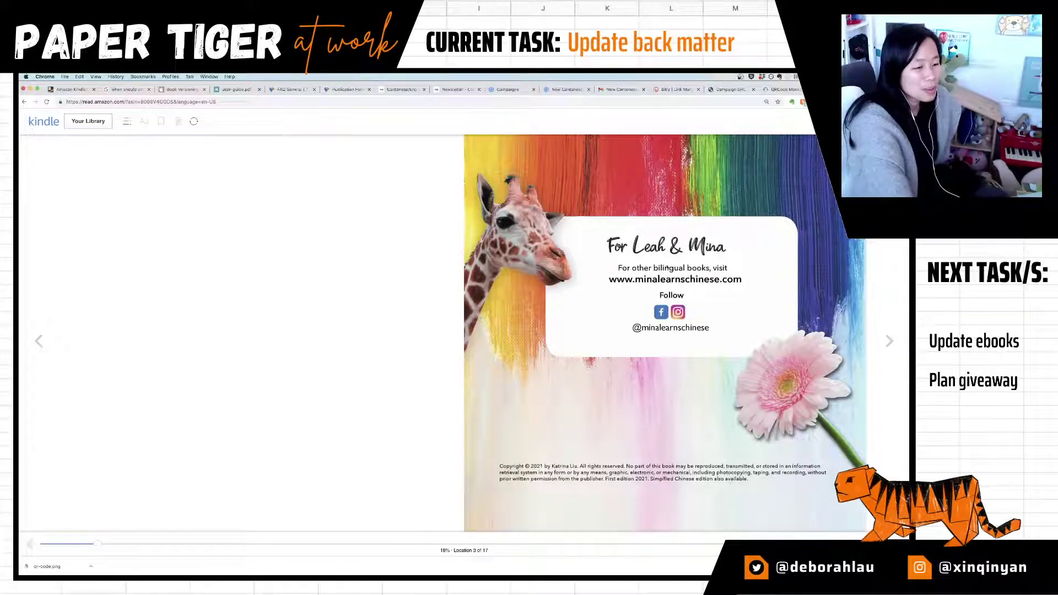
pyautogui.click(127, 122)
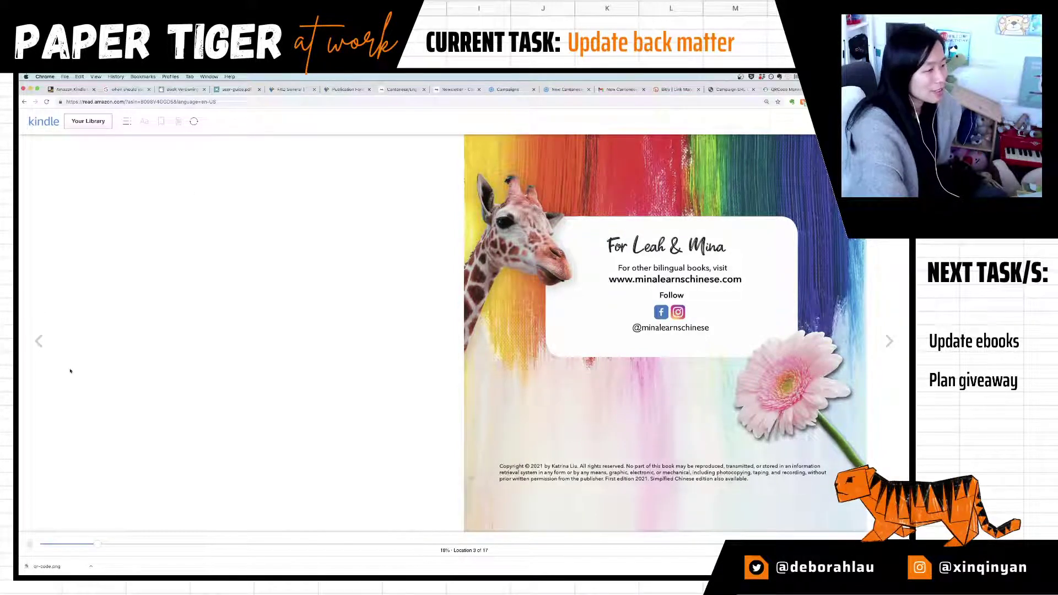
pyautogui.click(42, 346)
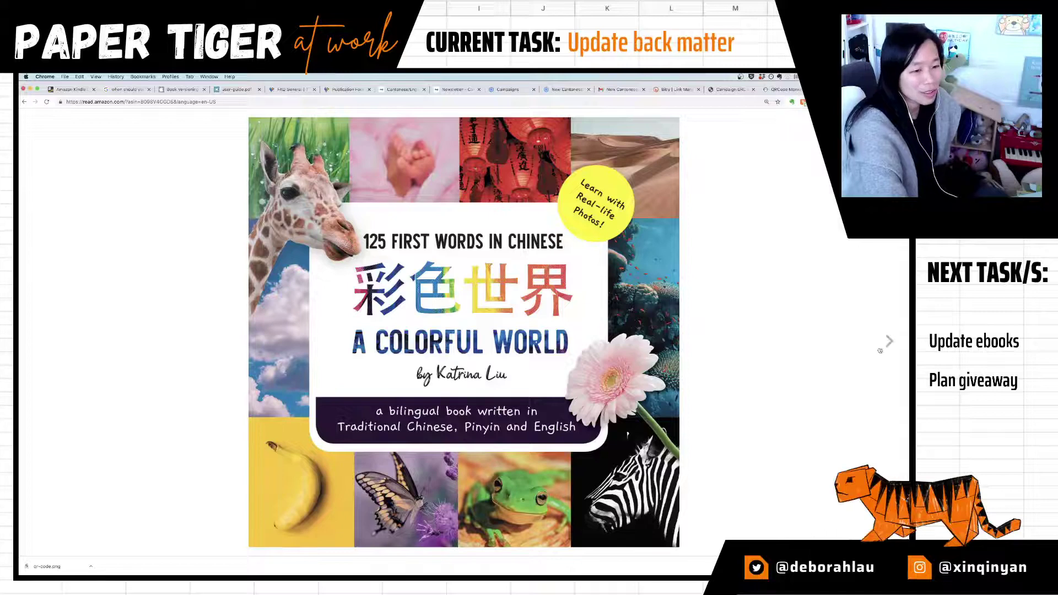
# Step: Page through A Colorful World from the cover to the final spread and examine its back matter
pyautogui.click(889, 342)
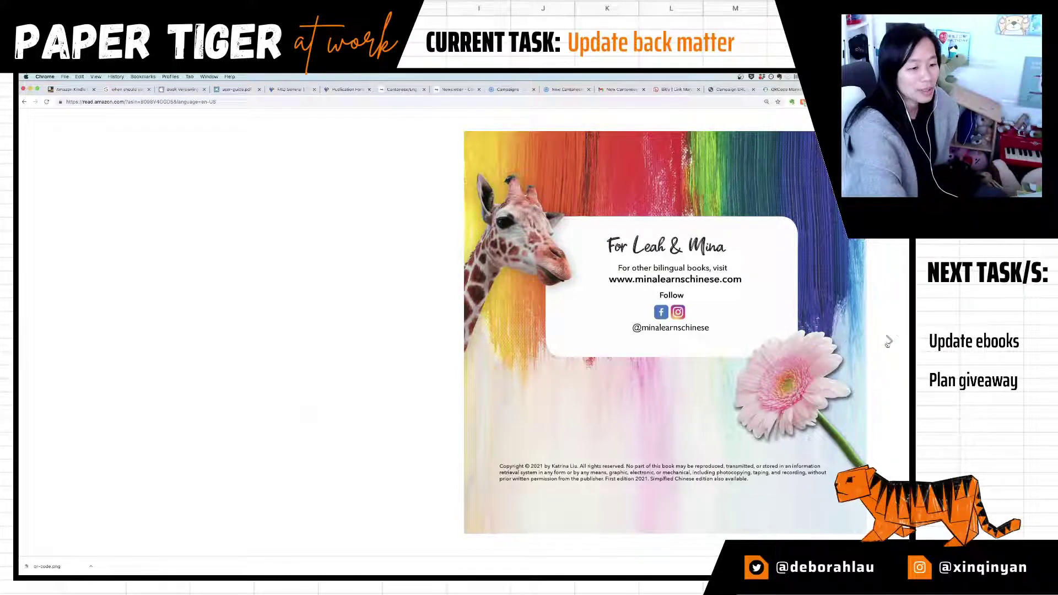
pyautogui.click(888, 342)
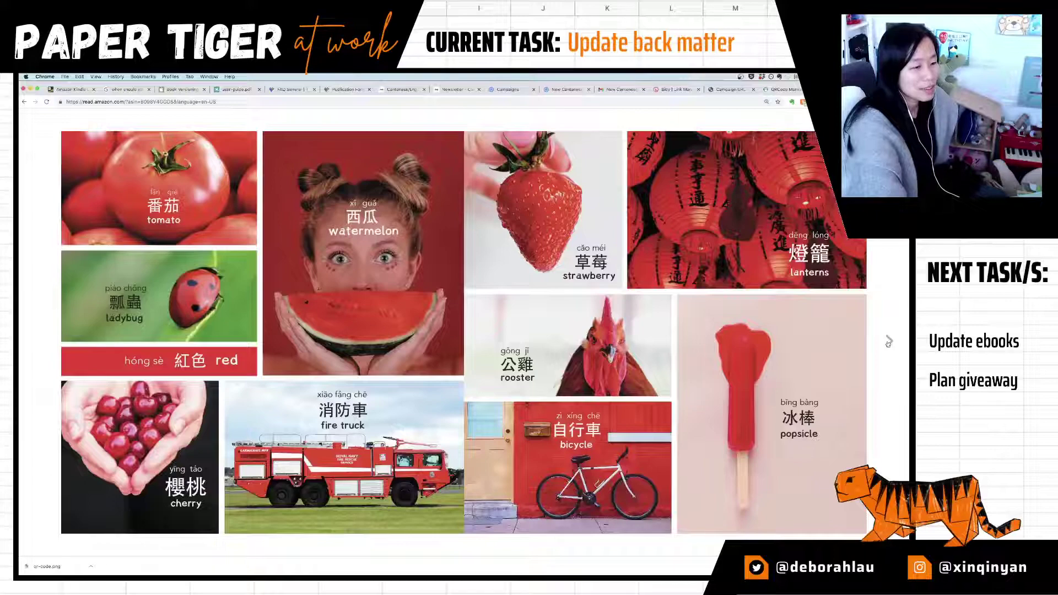
pyautogui.click(889, 342)
pyautogui.click(888, 342)
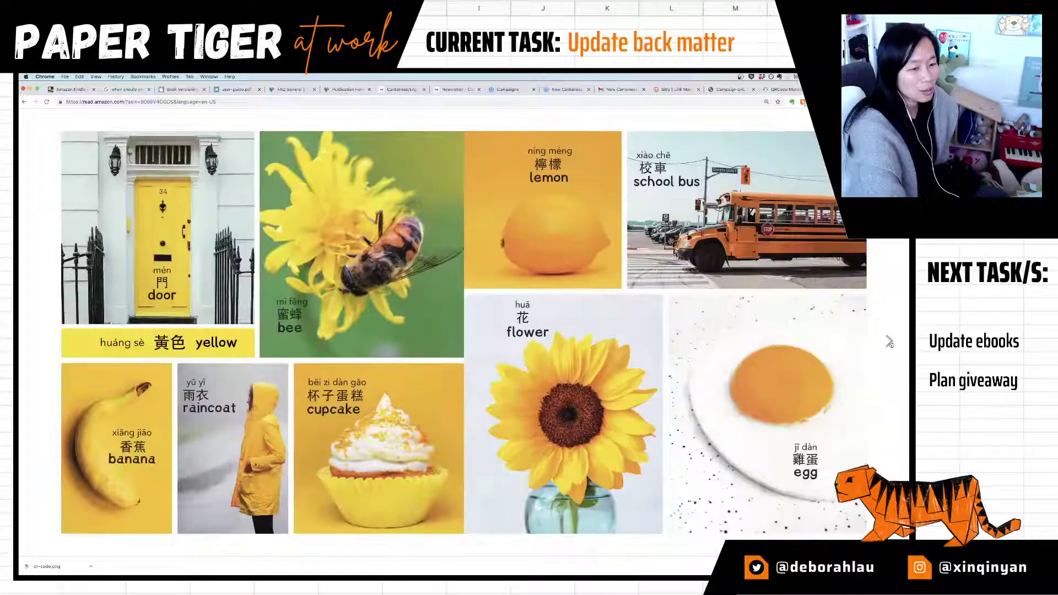
pyautogui.click(889, 342)
pyautogui.click(889, 342)
pyautogui.click(889, 342)
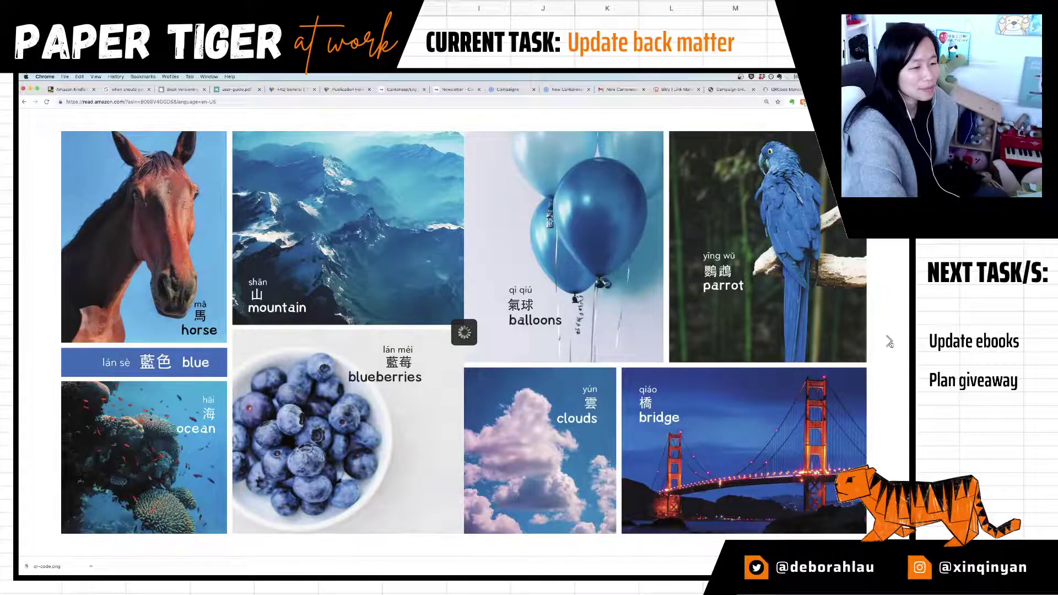
pyautogui.click(888, 342)
pyautogui.click(888, 342)
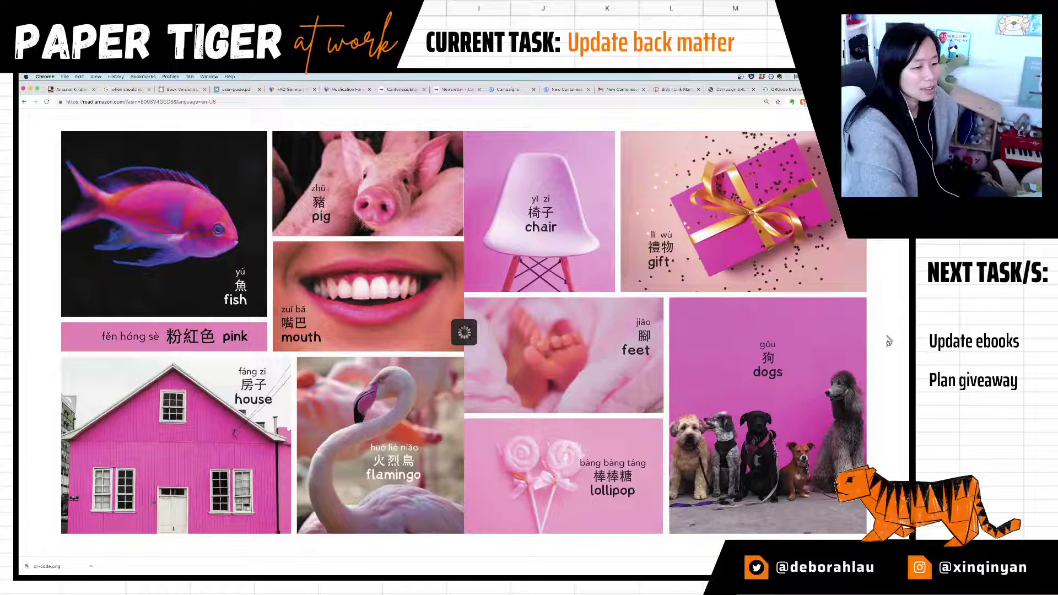
pyautogui.click(889, 341)
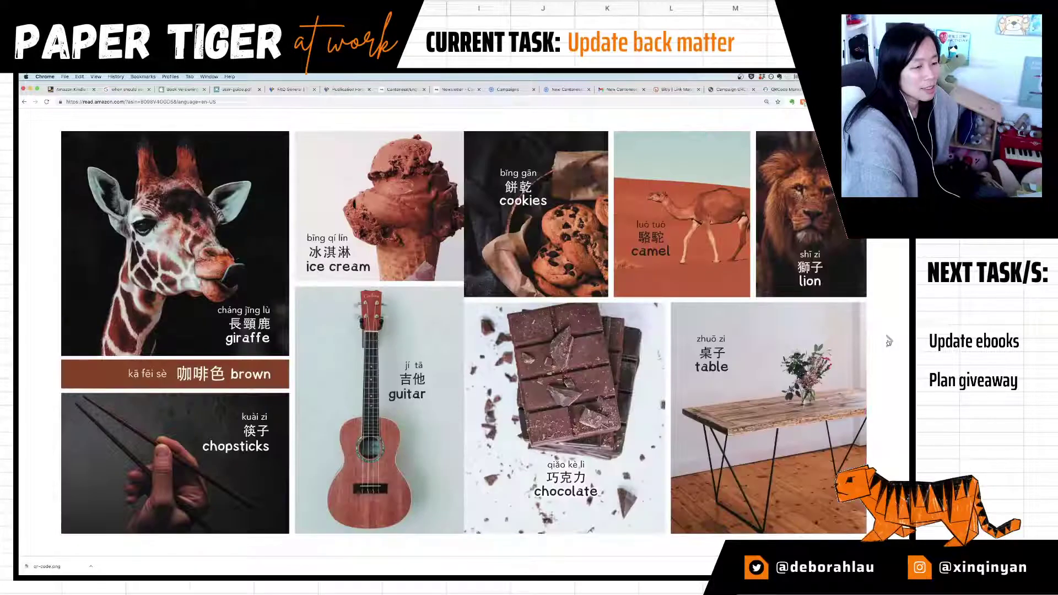
pyautogui.click(889, 342)
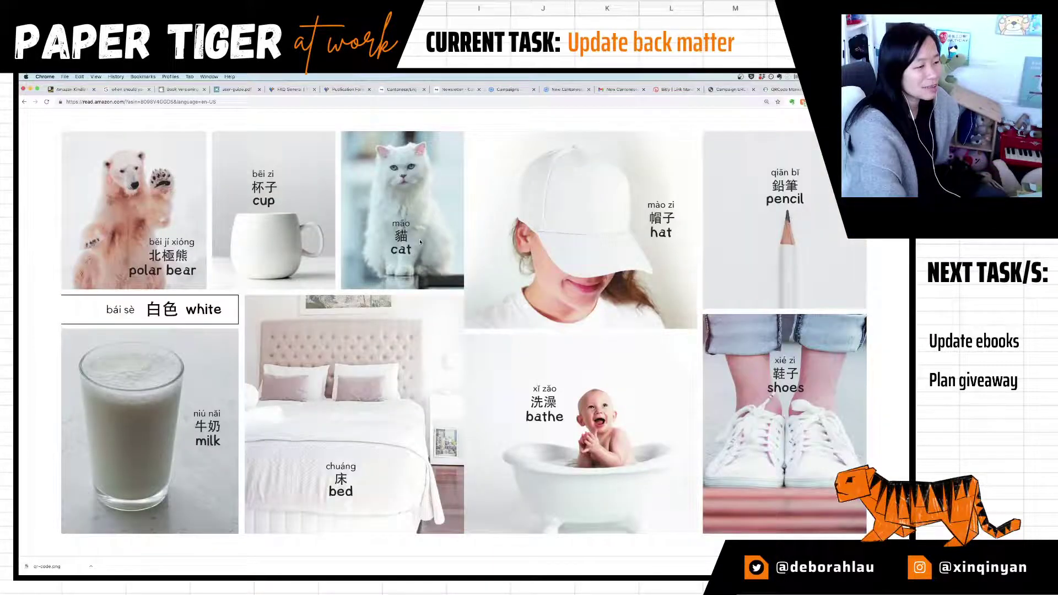
pyautogui.click(891, 341)
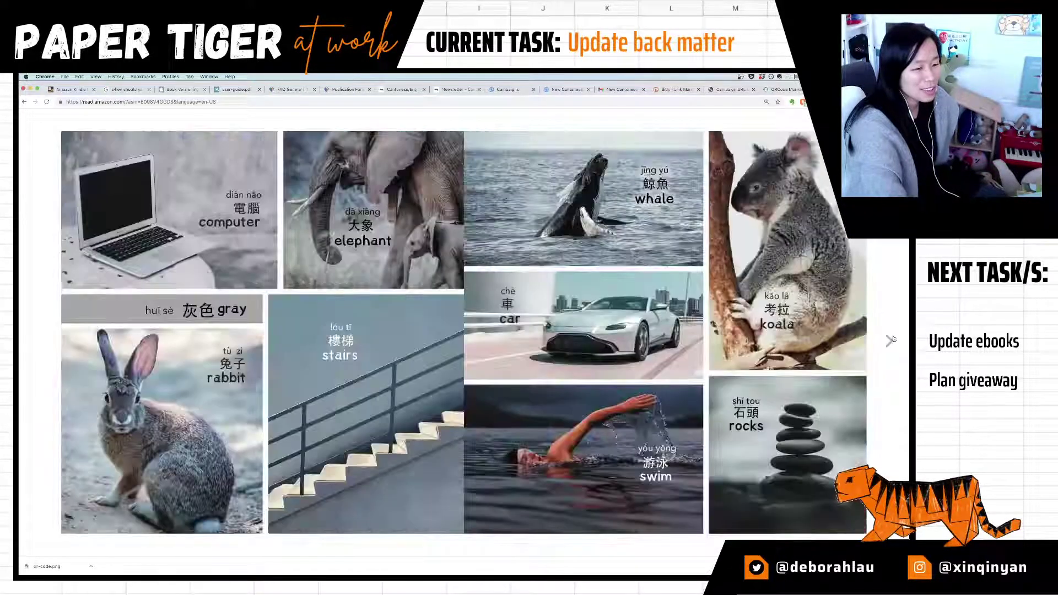
pyautogui.click(891, 340)
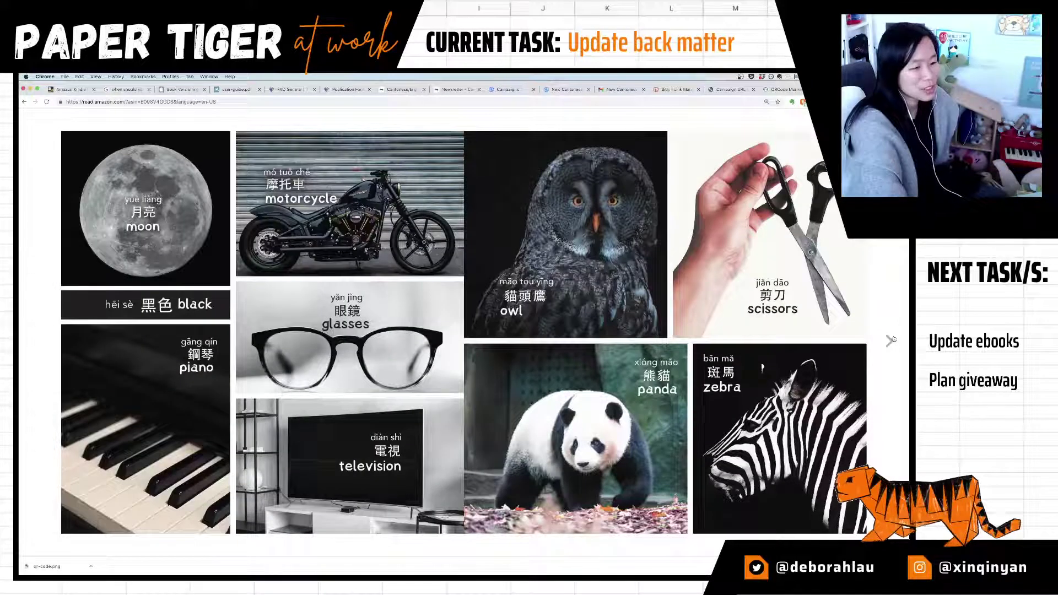
pyautogui.click(891, 340)
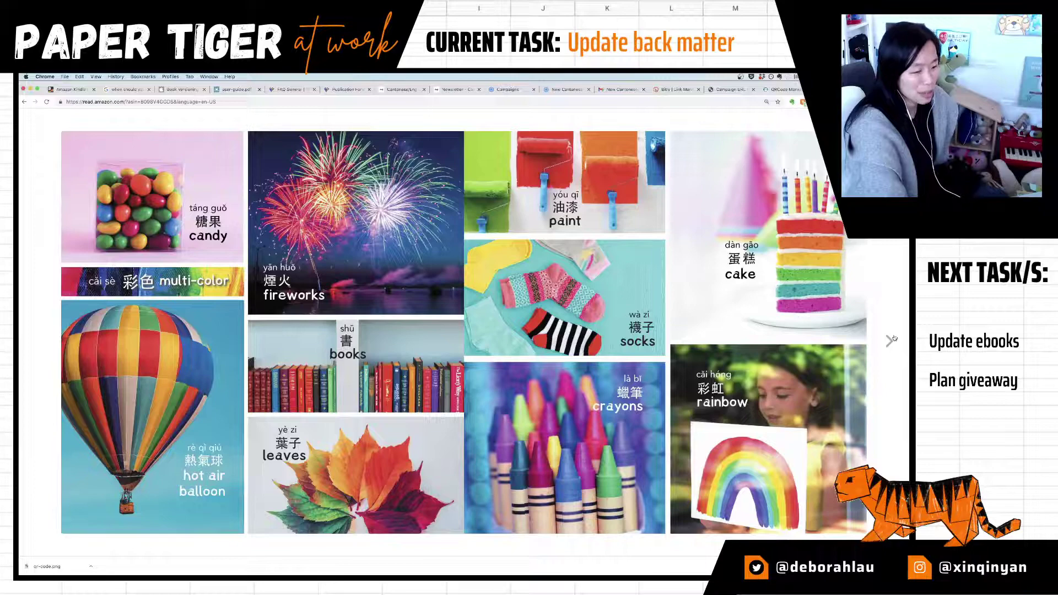
pyautogui.click(891, 341)
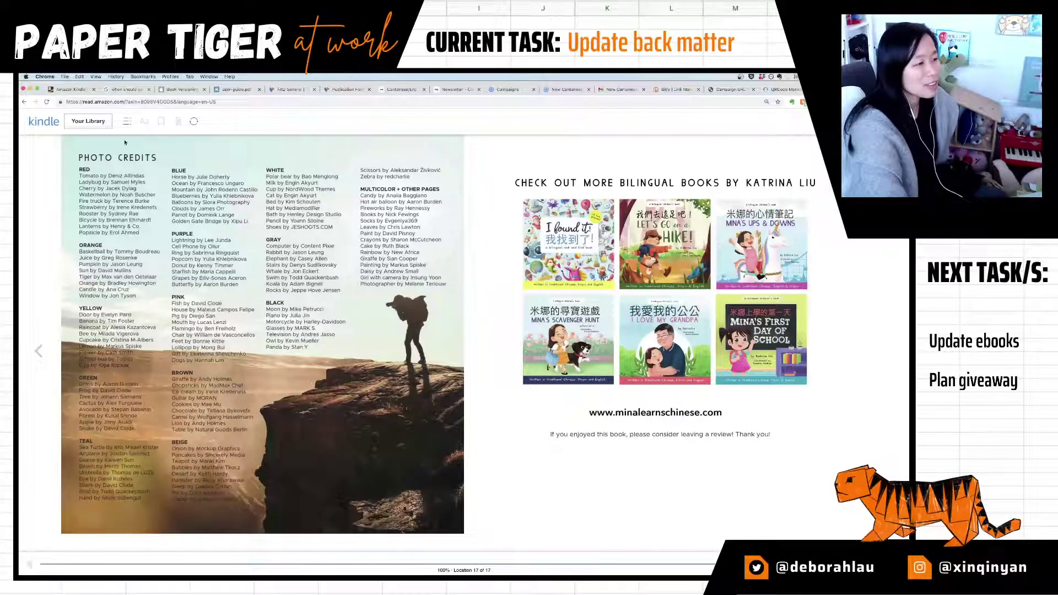
# Step: Open I Love My Daddy from the Kindle library and page back through its front matter to the cover
pyautogui.click(93, 121)
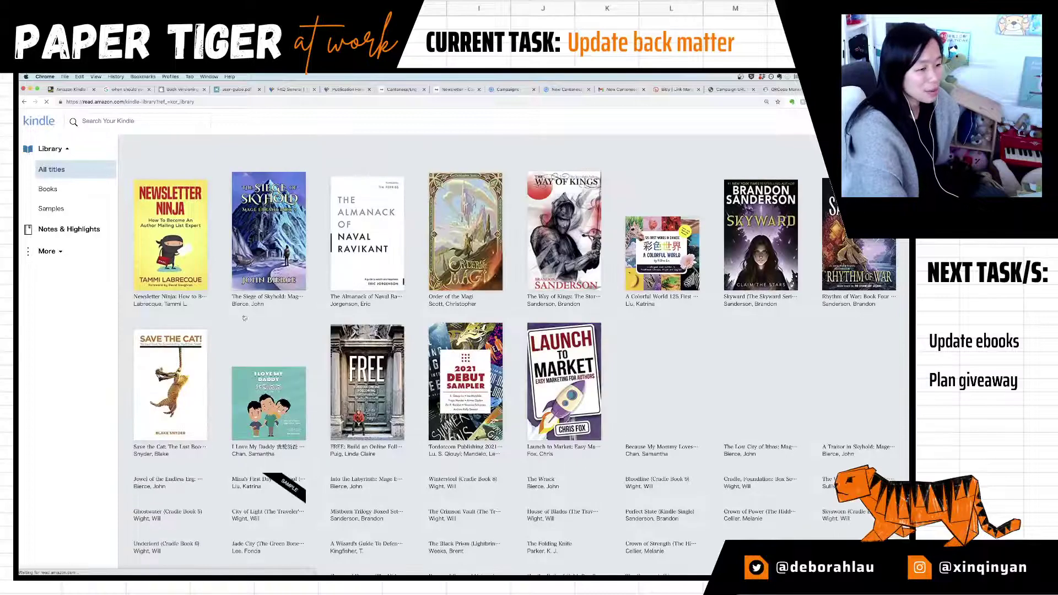
pyautogui.click(466, 375)
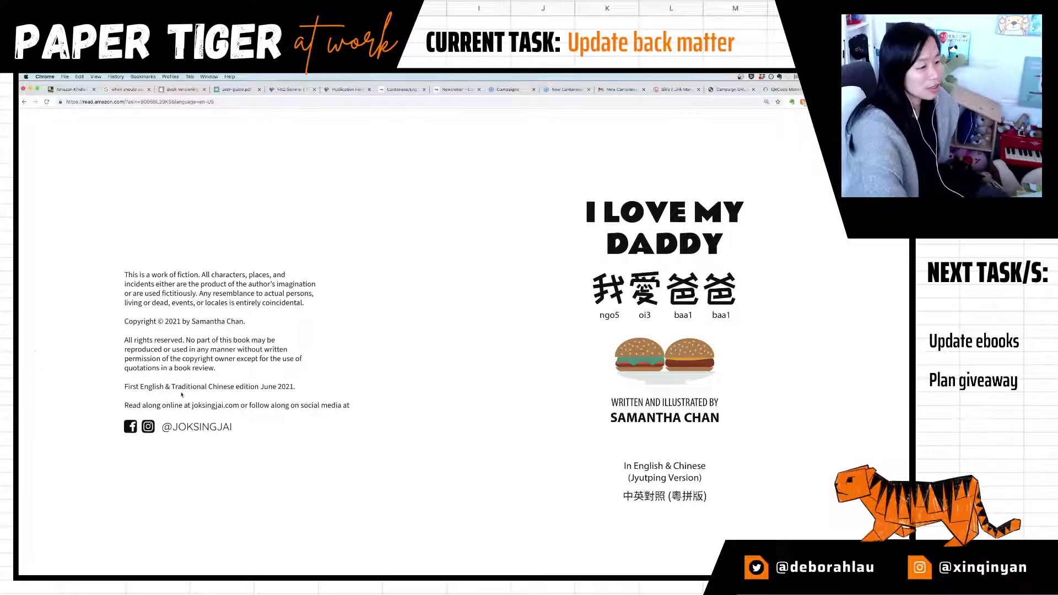
pyautogui.click(43, 331)
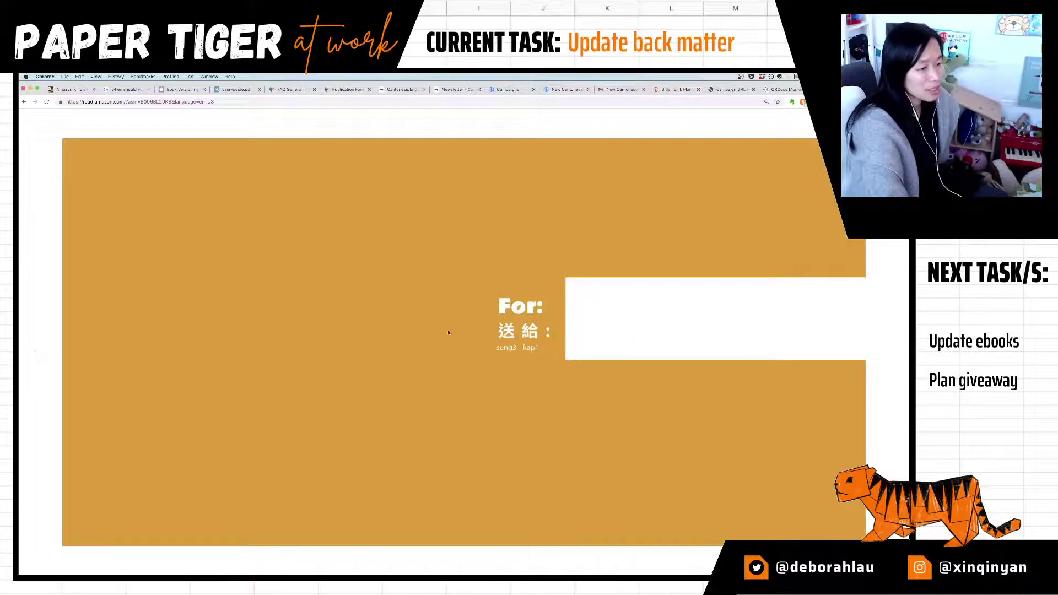
pyautogui.click(37, 354)
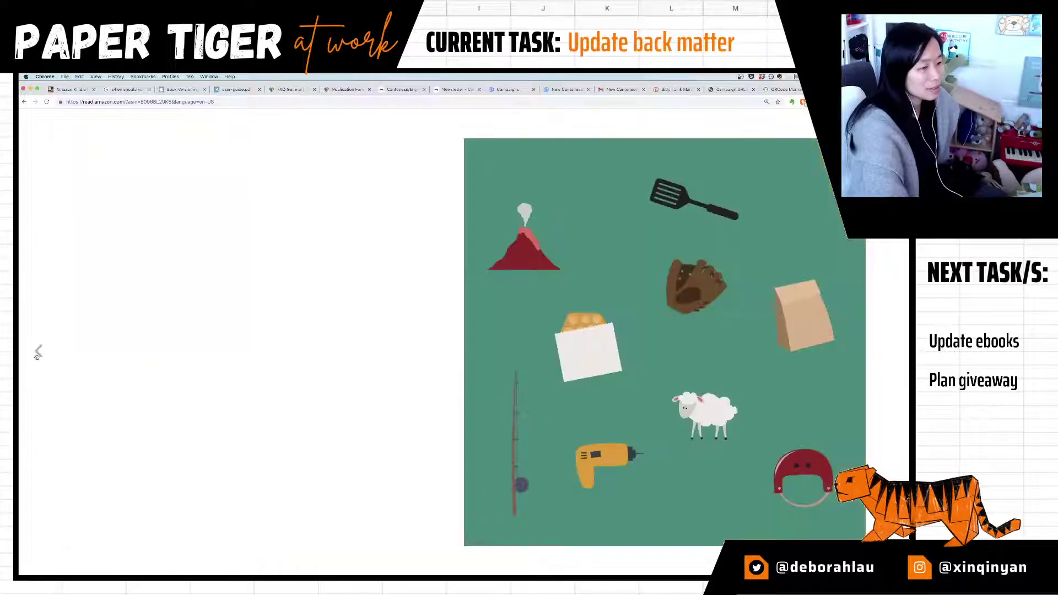
pyautogui.click(37, 354)
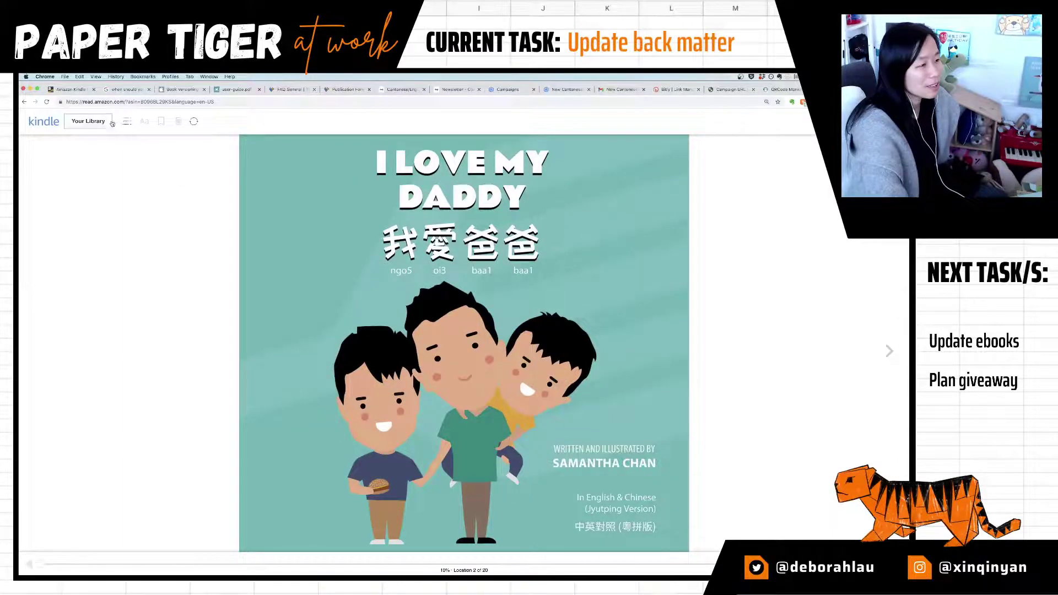
pyautogui.click(124, 122)
pyautogui.click(137, 138)
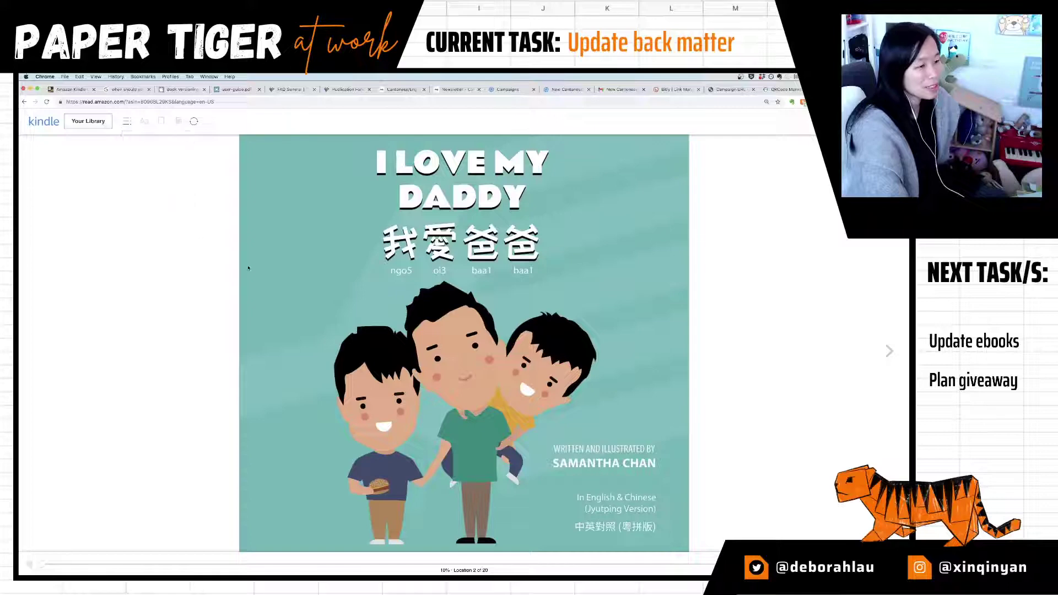
# Step: Page forward from the cover of I Love My Daddy and examine its dedication, copyright and title pages
pyautogui.click(893, 355)
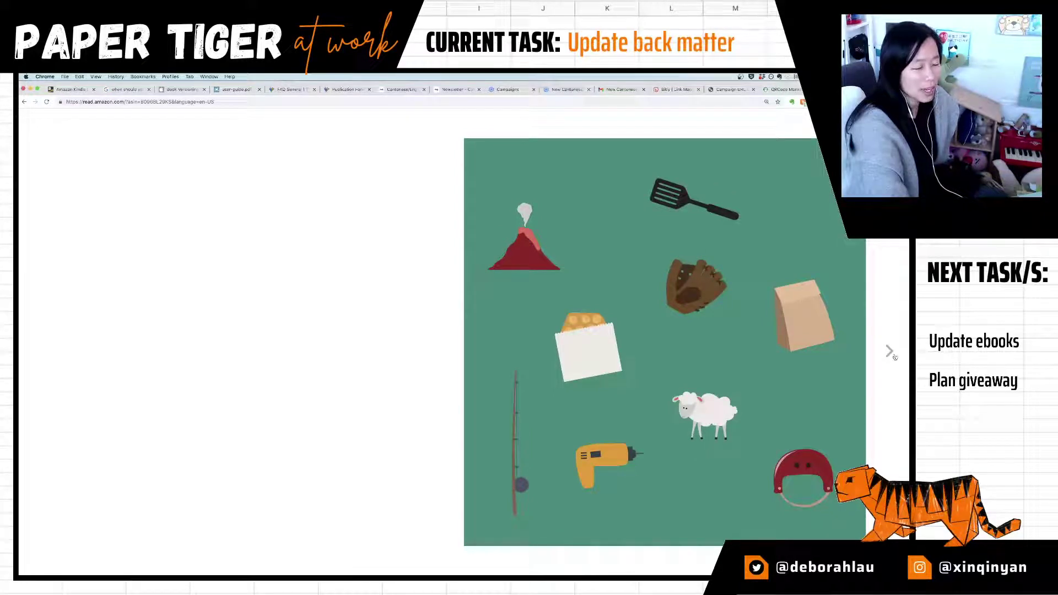
pyautogui.click(893, 355)
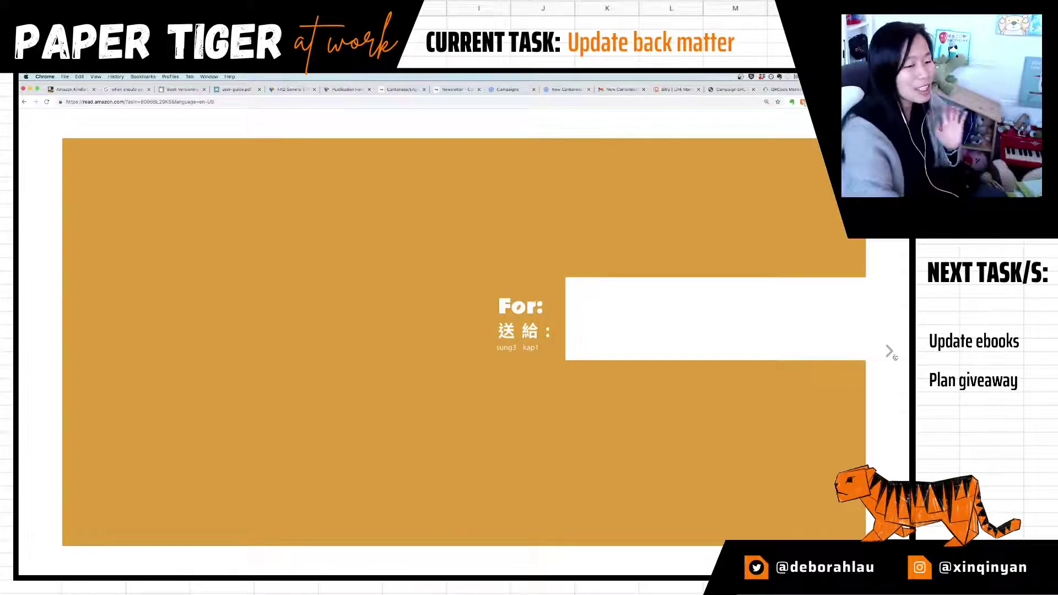
pyautogui.click(891, 353)
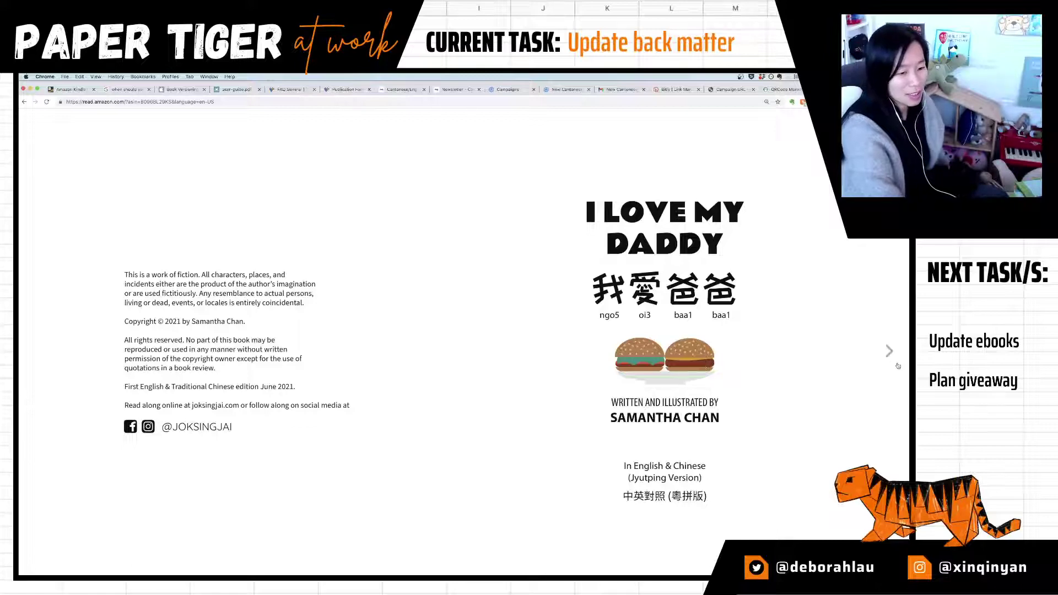
# Step: Page through the story of I Love My Daddy to the last page and examine the fill-in activity spreads in its back matter
pyautogui.click(893, 357)
pyautogui.click(893, 356)
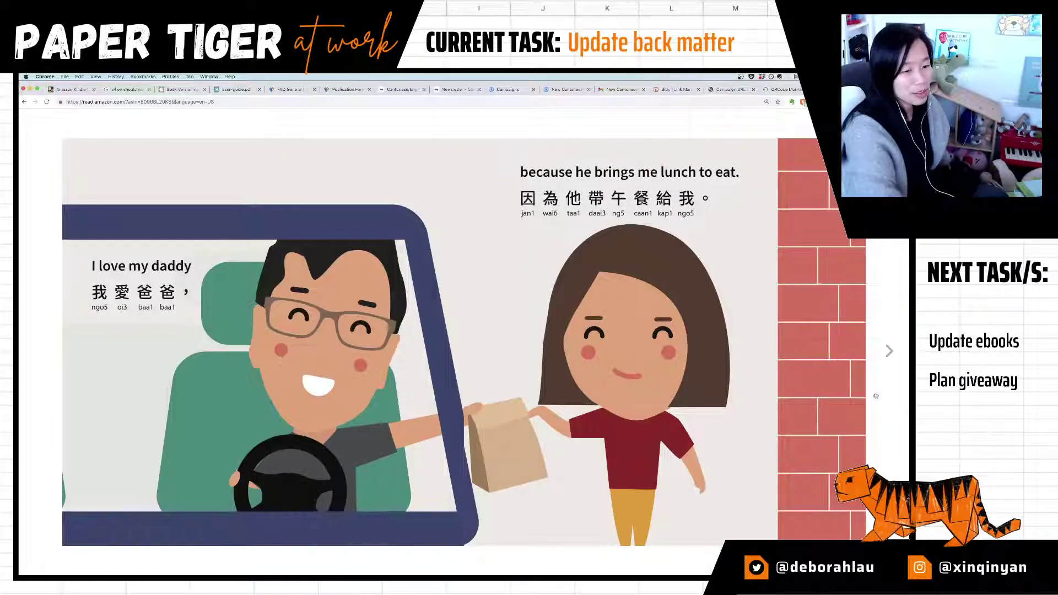
pyautogui.click(891, 367)
pyautogui.click(891, 352)
pyautogui.click(890, 352)
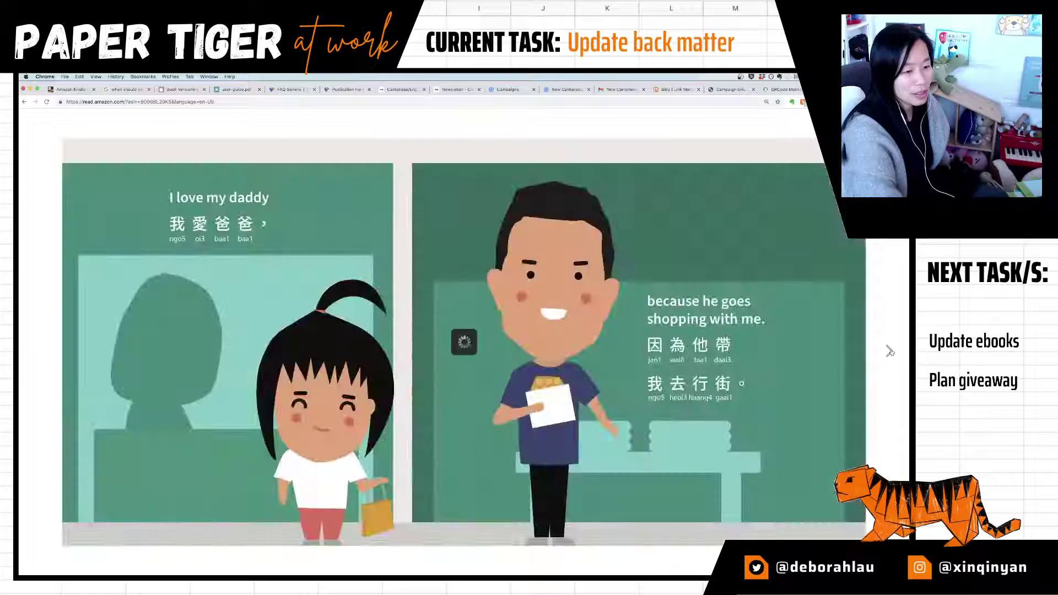
pyautogui.click(890, 351)
pyautogui.click(891, 352)
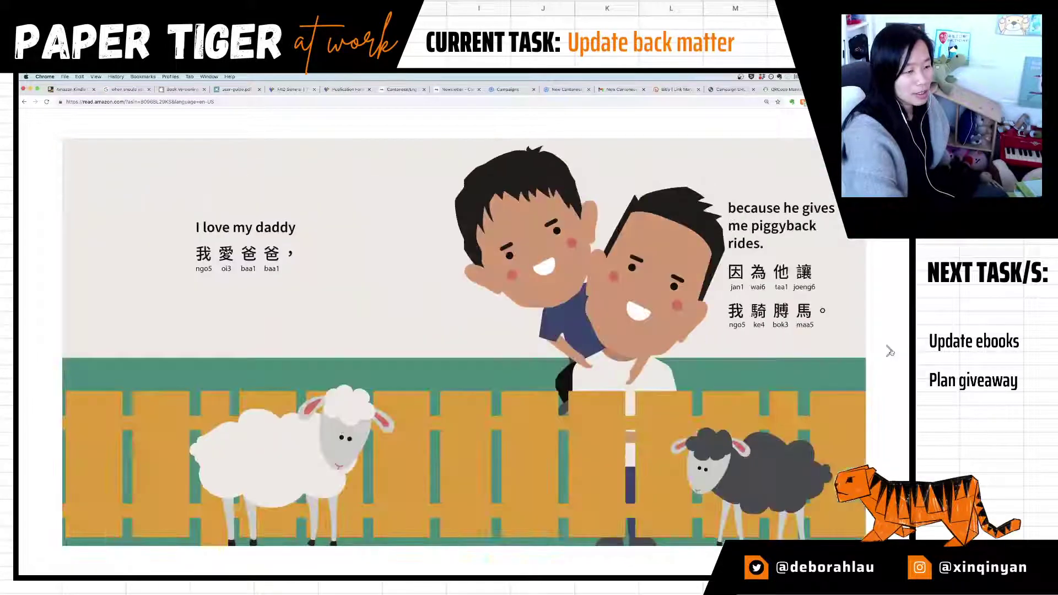
pyautogui.click(890, 352)
pyautogui.click(890, 352)
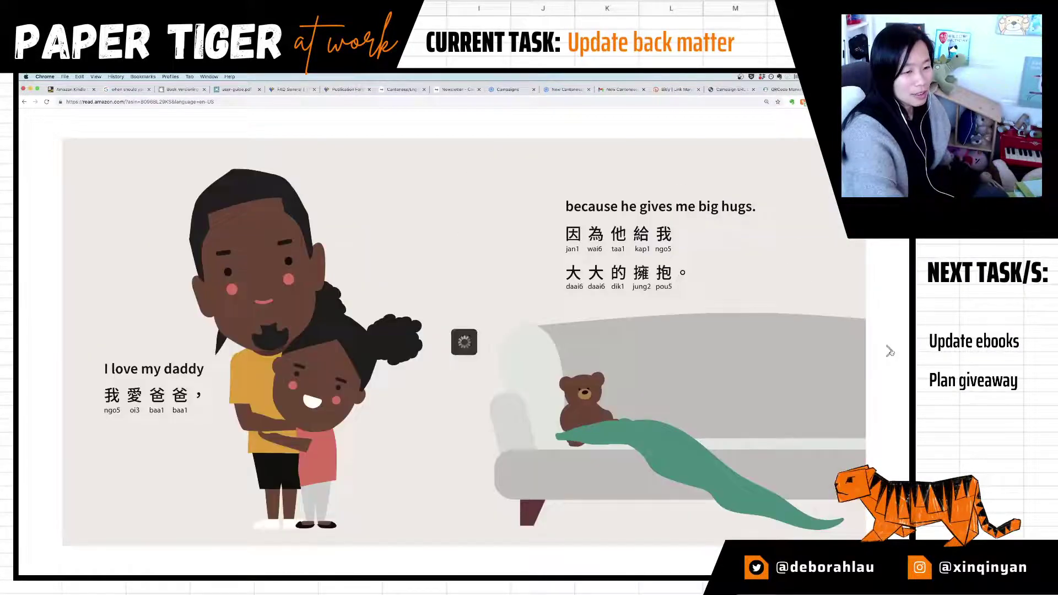
pyautogui.click(891, 352)
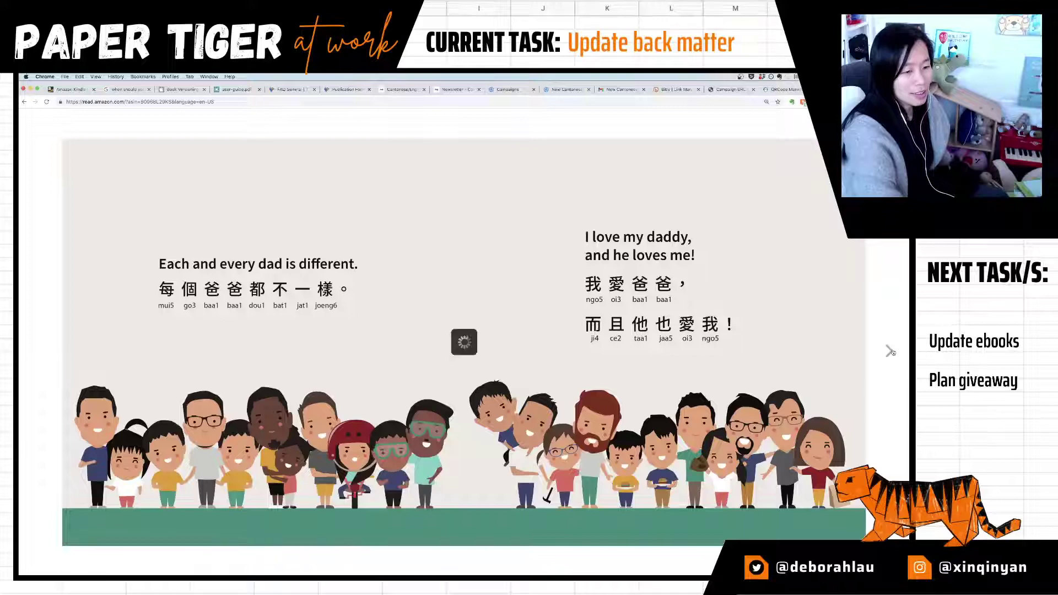
pyautogui.click(890, 352)
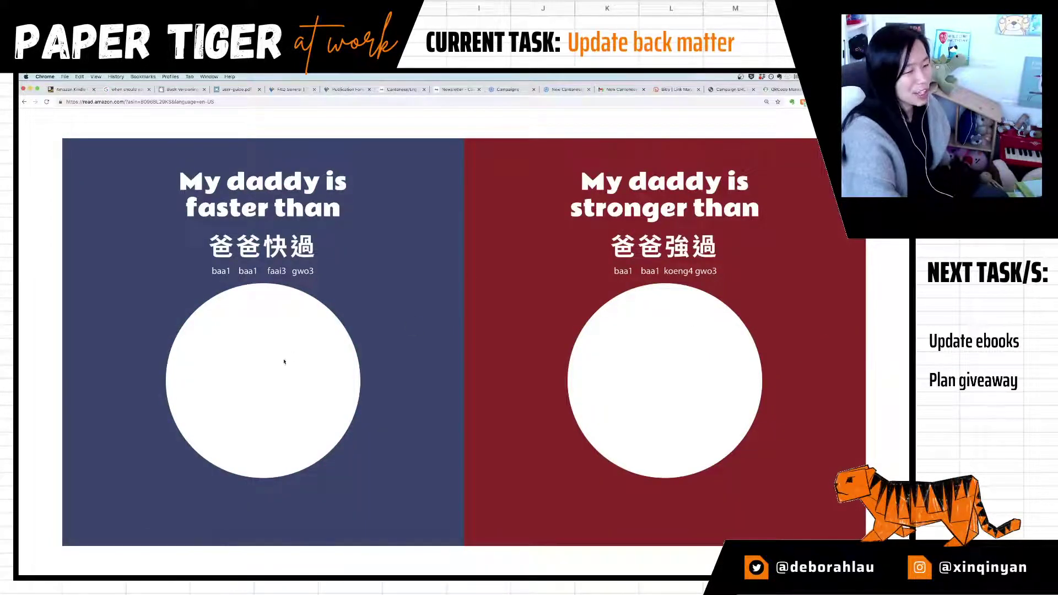
pyautogui.click(892, 352)
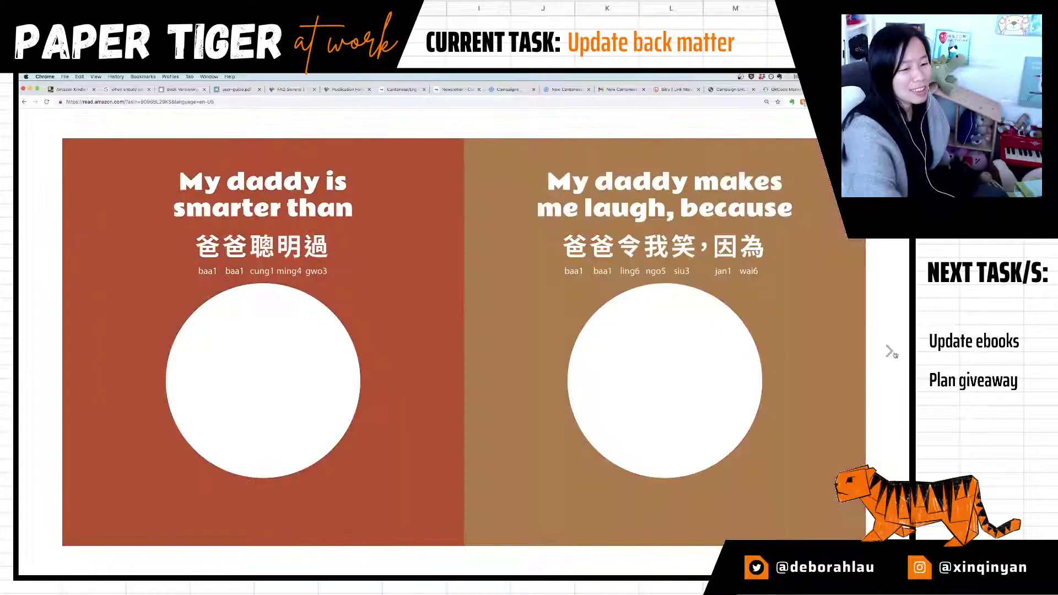
pyautogui.click(890, 350)
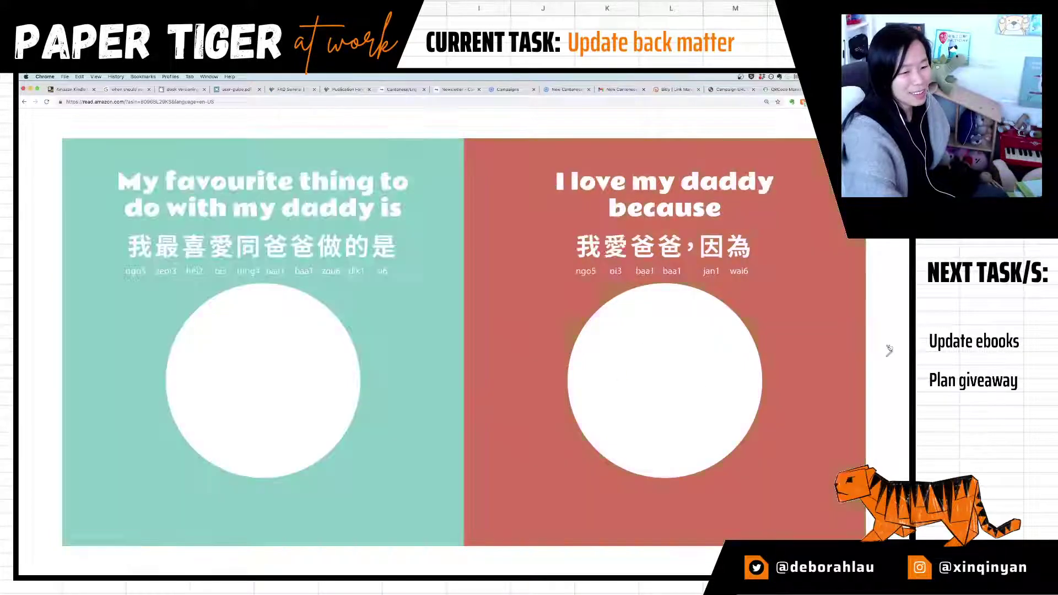
pyautogui.click(889, 350)
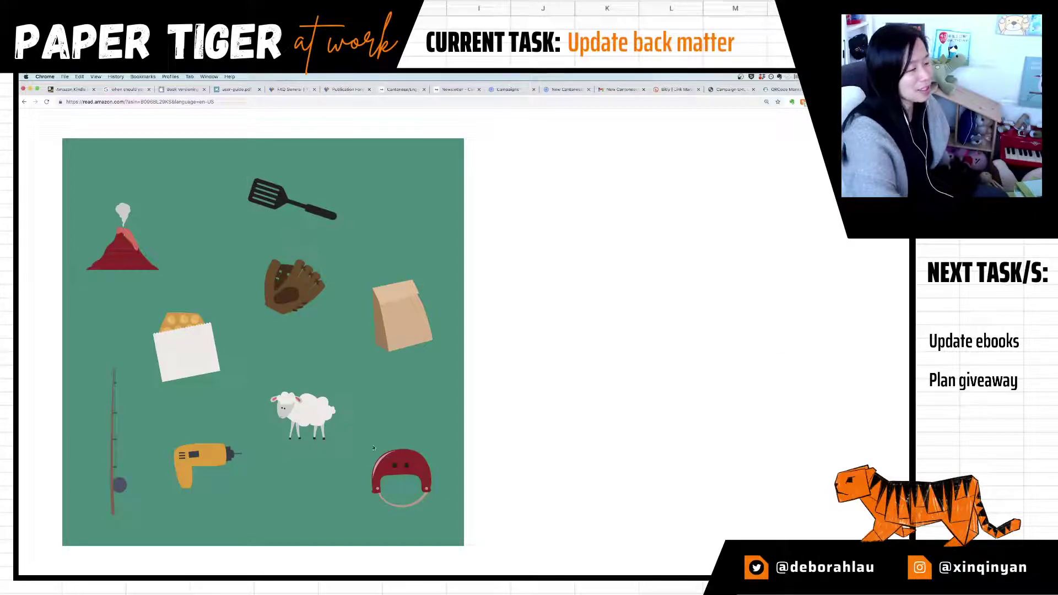
pyautogui.moveTo(385, 562)
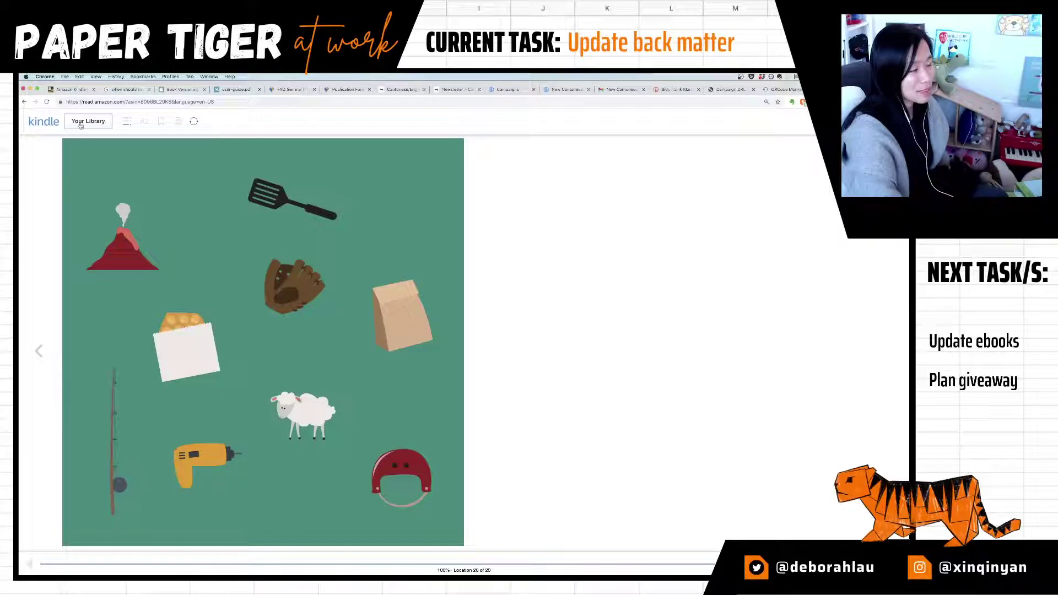
pyautogui.click(39, 351)
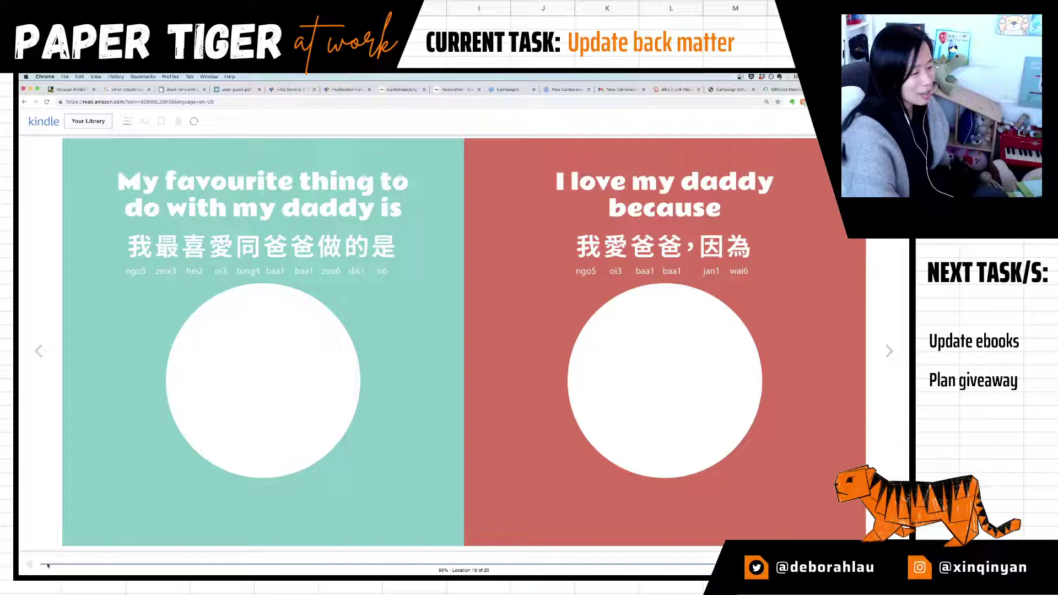
# Step: Jump back to the front matter of I Love My Daddy and examine its dedication, copyright and title pages
pyautogui.click(48, 566)
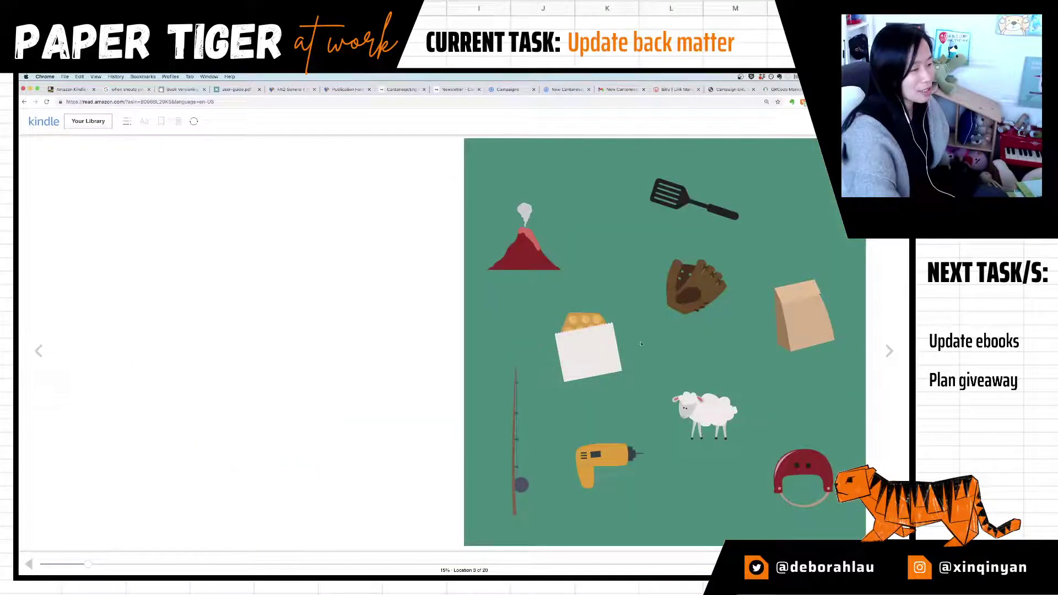
pyautogui.click(881, 355)
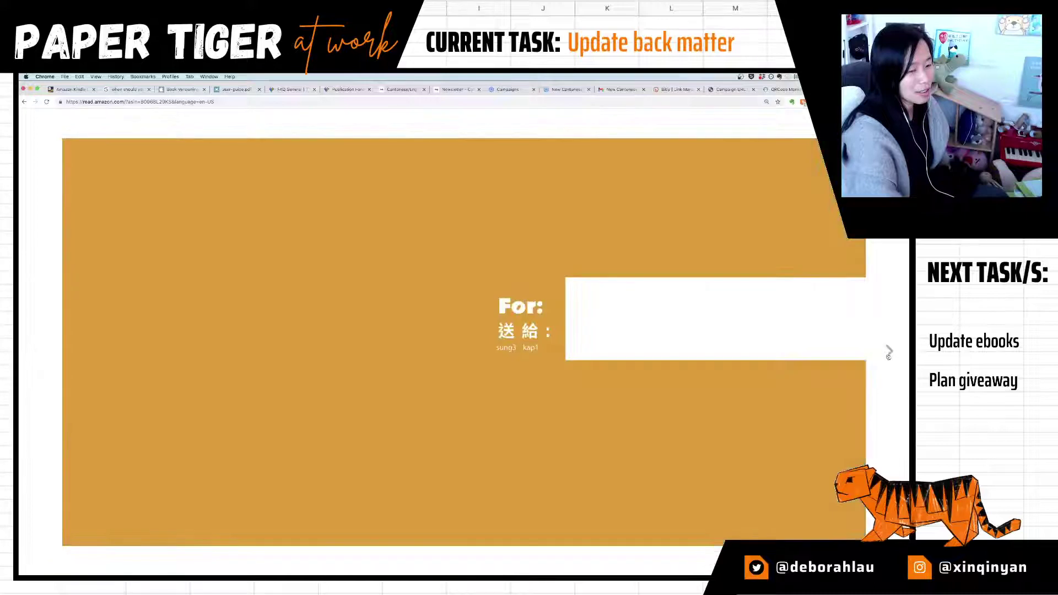
pyautogui.click(888, 355)
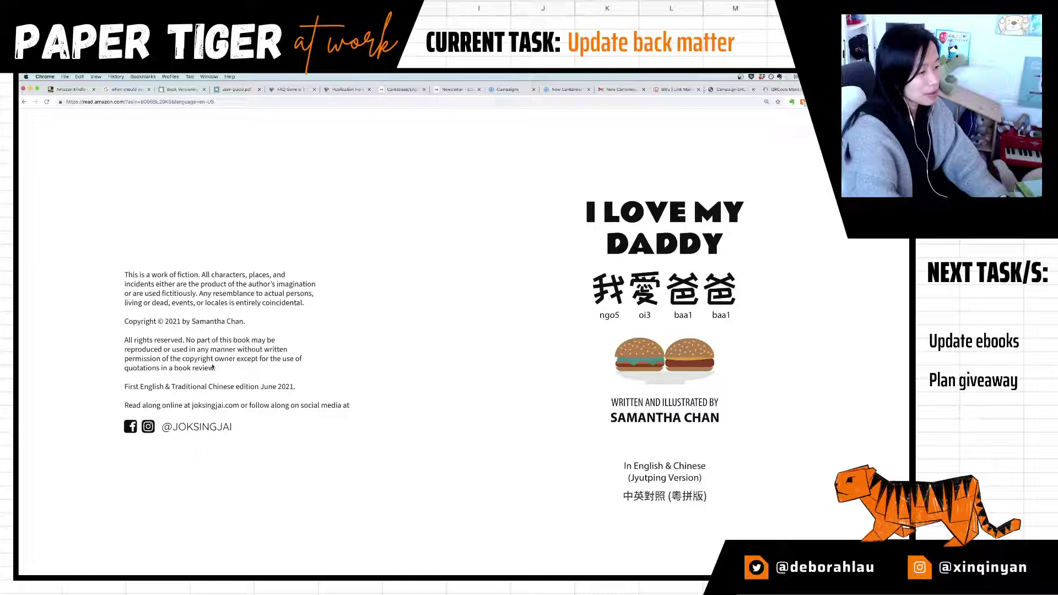
pyautogui.press('super+Tab')
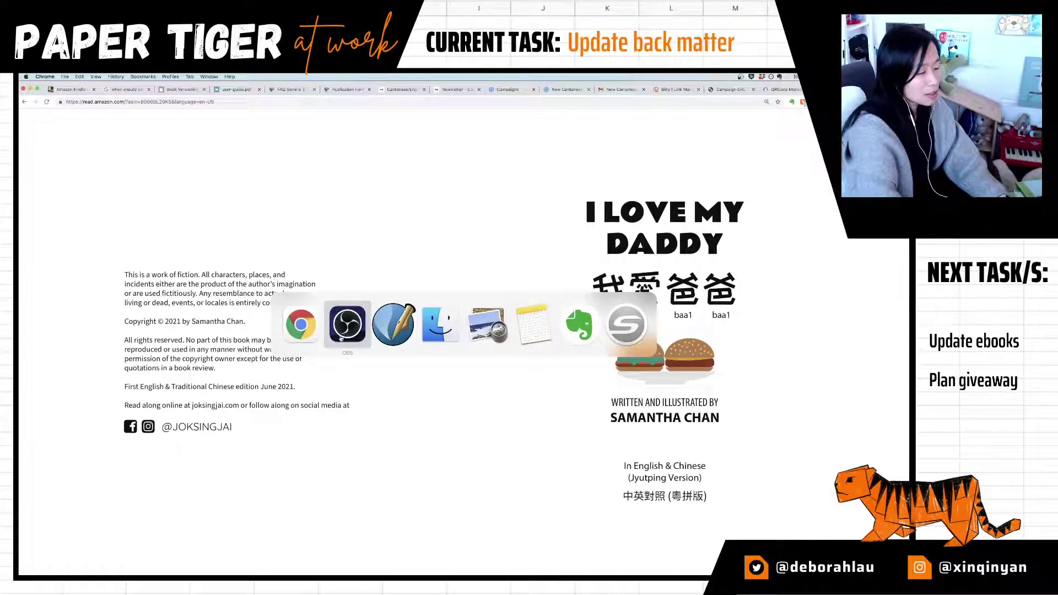
pyautogui.press('Escape')
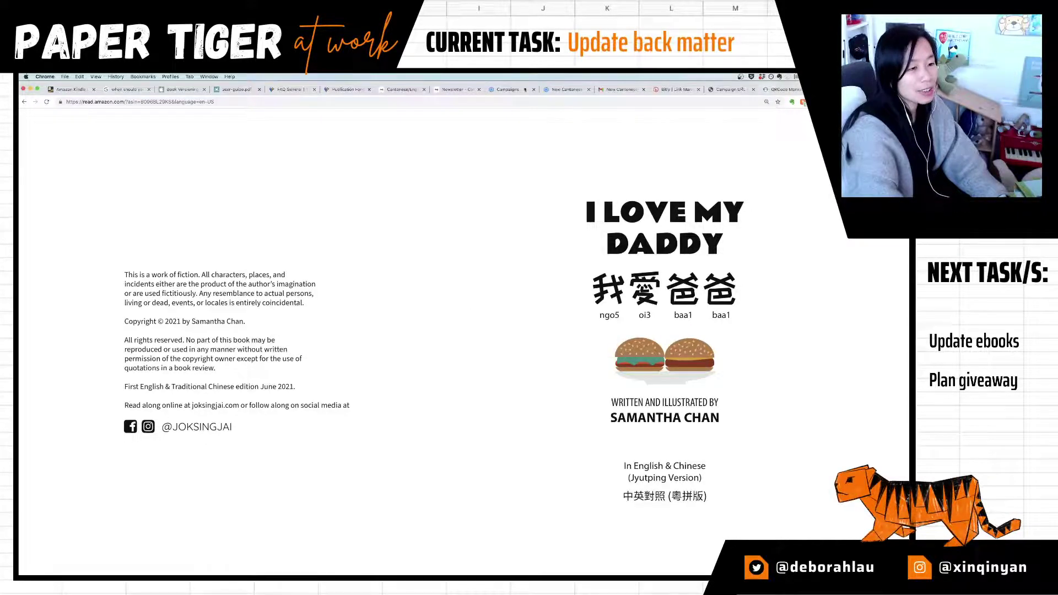
# Step: Switch to Scribus and compare the closing spread of Today is my birthday with the Kindle copyright and title spread
pyautogui.press('super+Tab')
pyautogui.press('Tab')
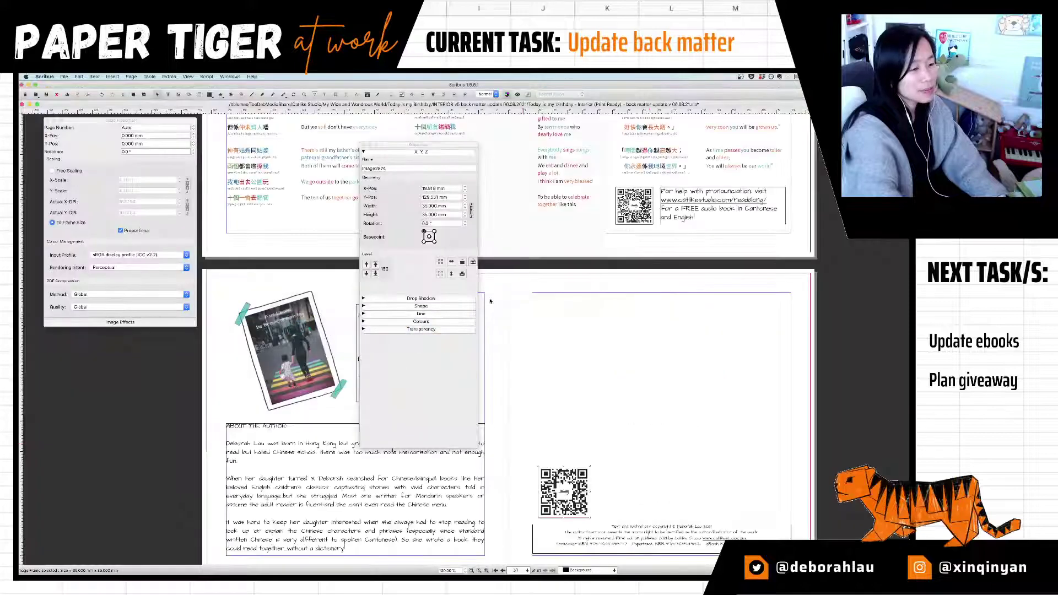
pyautogui.moveTo(387, 147); pyautogui.dragTo(434, 145)
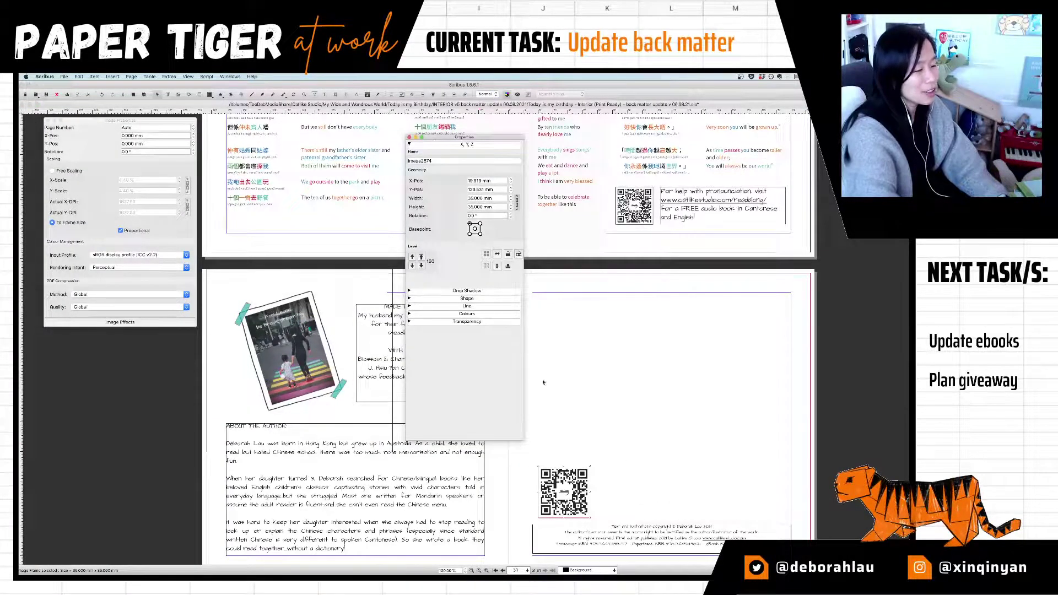
pyautogui.press('super+Tab')
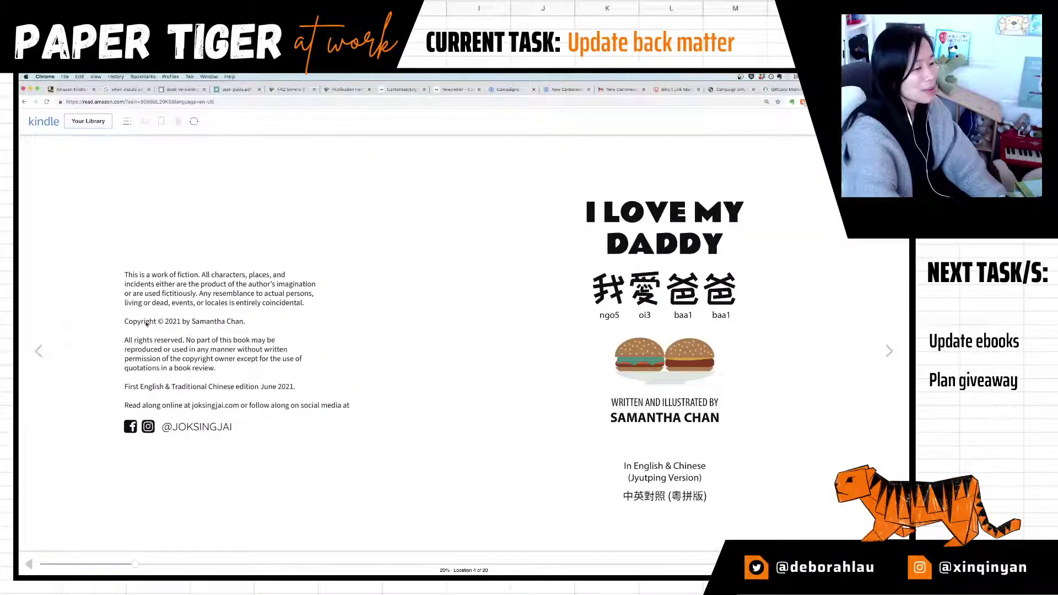
pyautogui.press('super+Tab')
pyautogui.press('super+Tab')
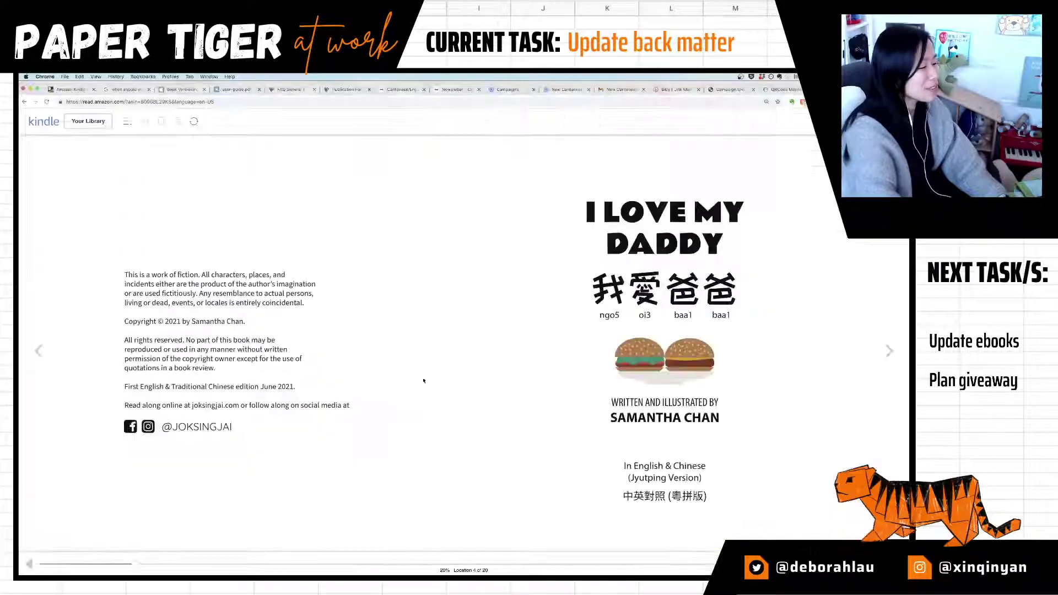
pyautogui.press('super+Tab')
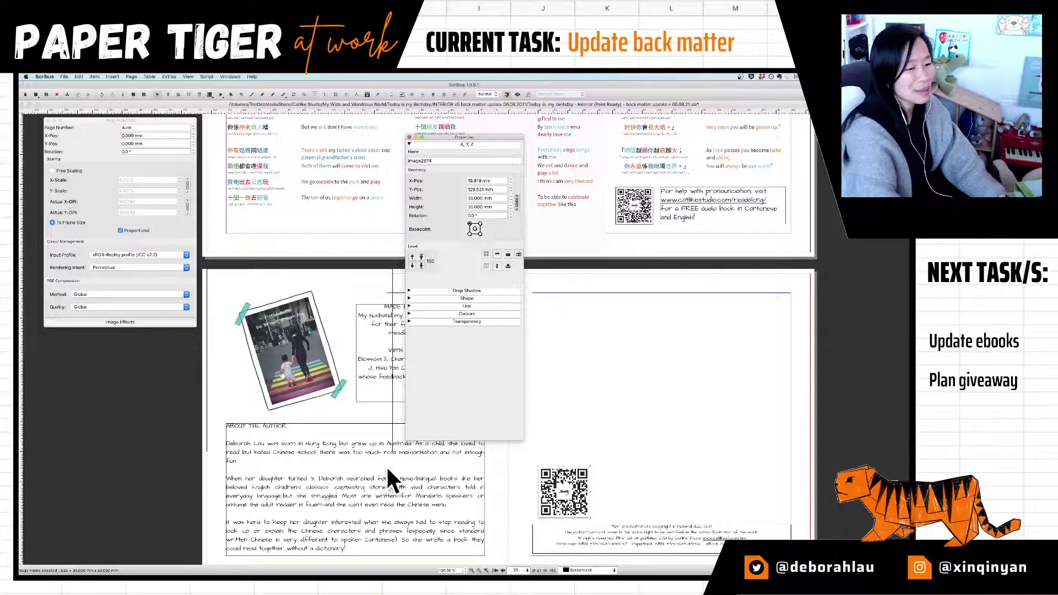
# Step: Go to page 1 of the document and move the Properties palette clear of the introductory note
pyautogui.click(900, 436)
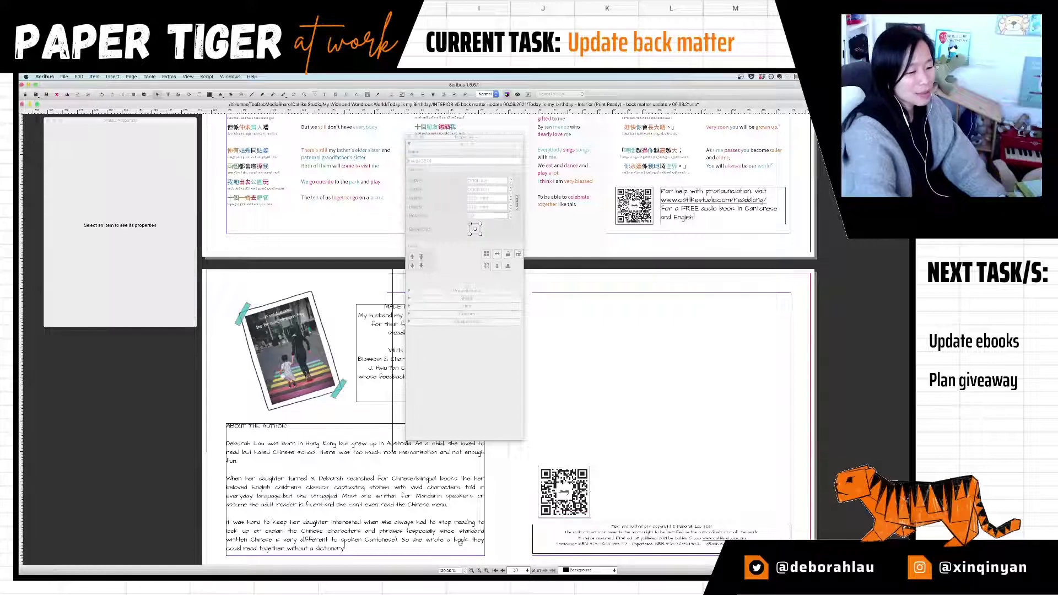
pyautogui.click(528, 571)
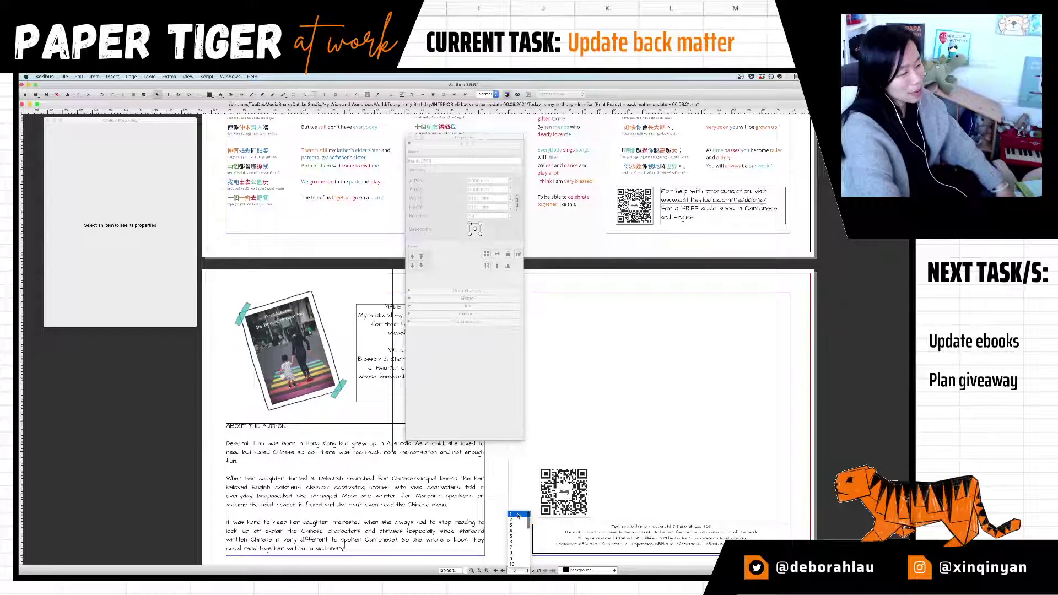
pyautogui.click(518, 515)
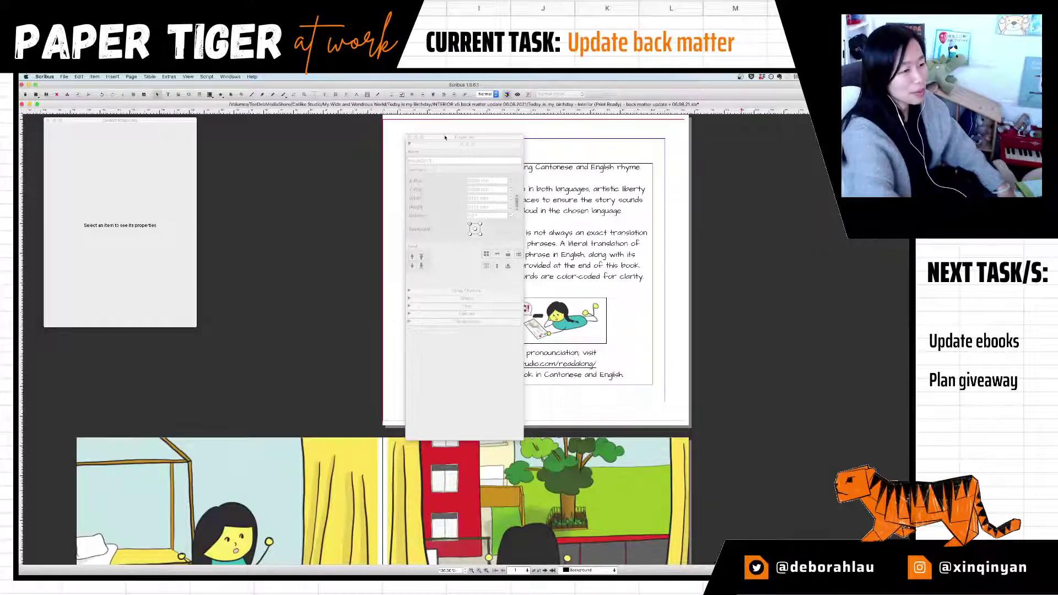
pyautogui.moveTo(444, 137); pyautogui.dragTo(773, 162)
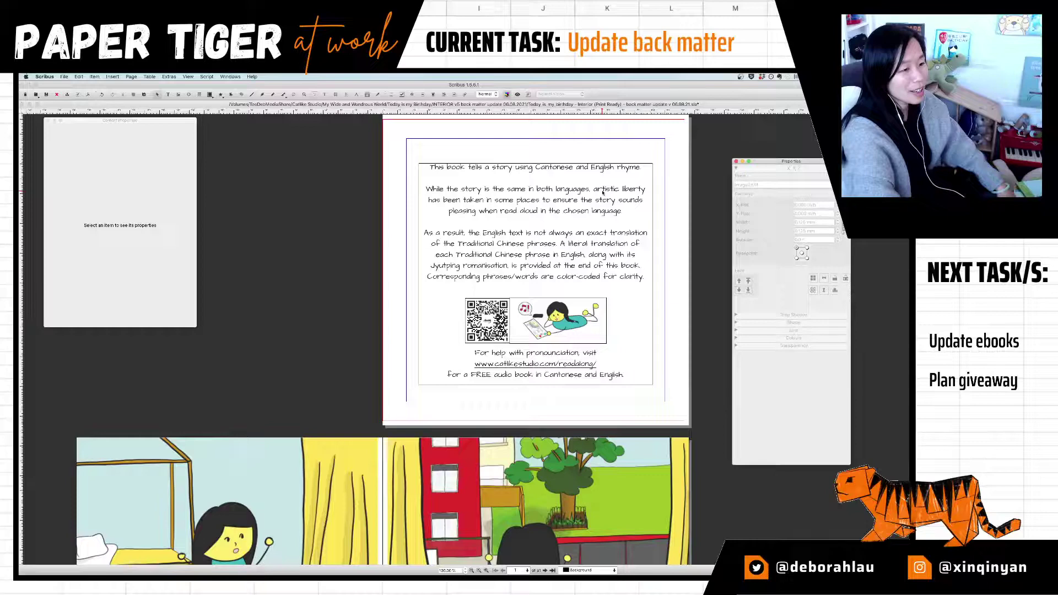
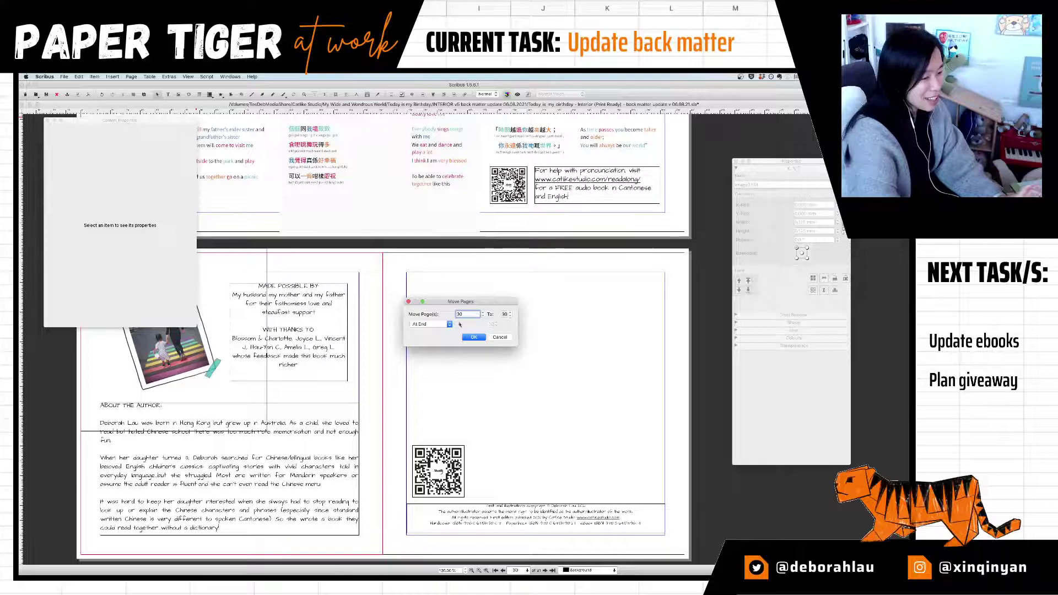
# Step: Swap page 1, the introductory note, with page 30, the about-the-author page
pyautogui.moveTo(465, 315); pyautogui.dragTo(439, 315)
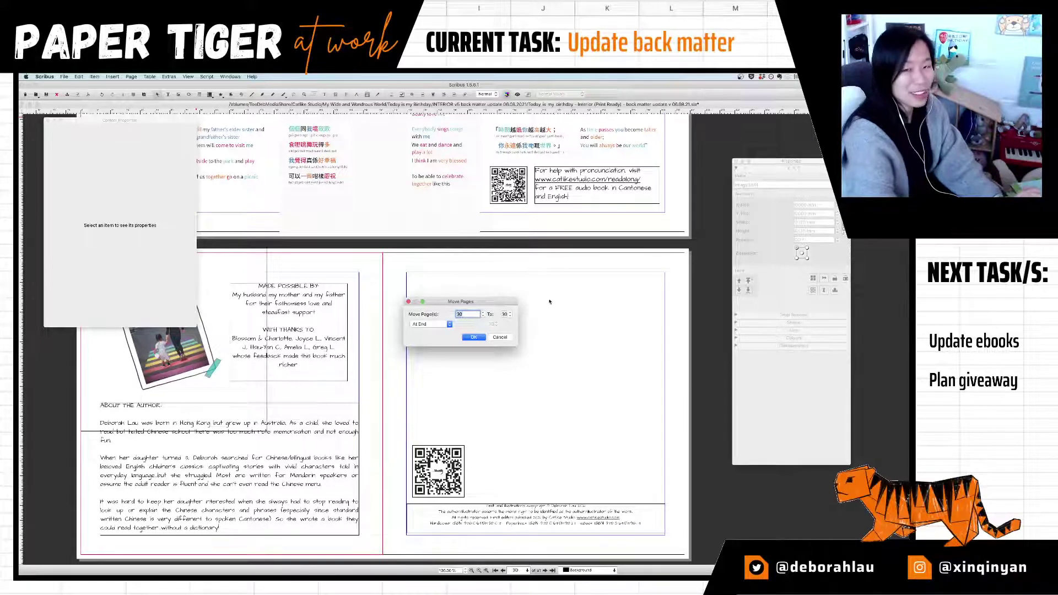
pyautogui.write('1')
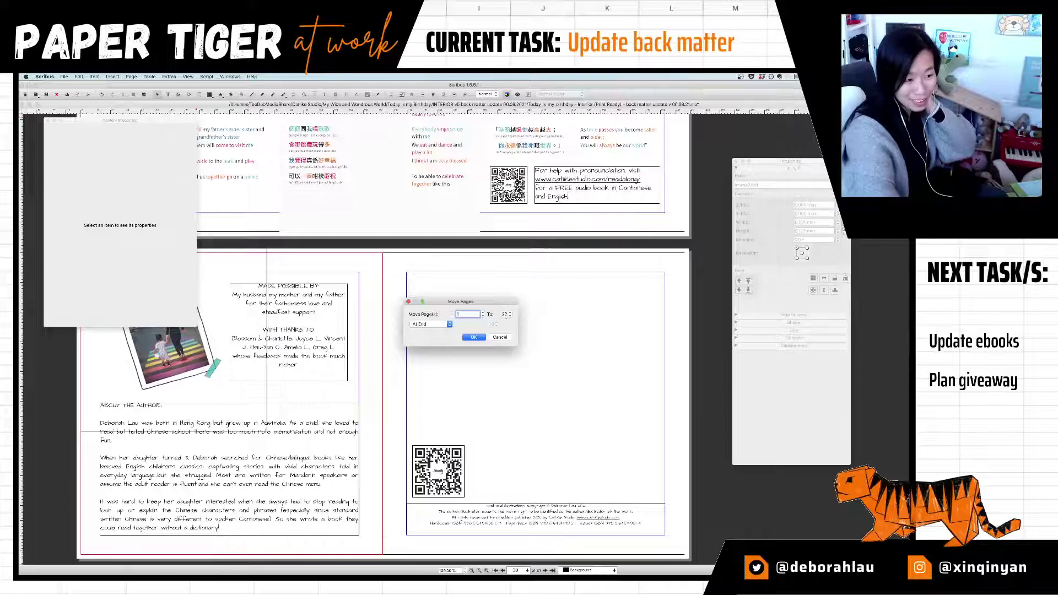
pyautogui.click(437, 325)
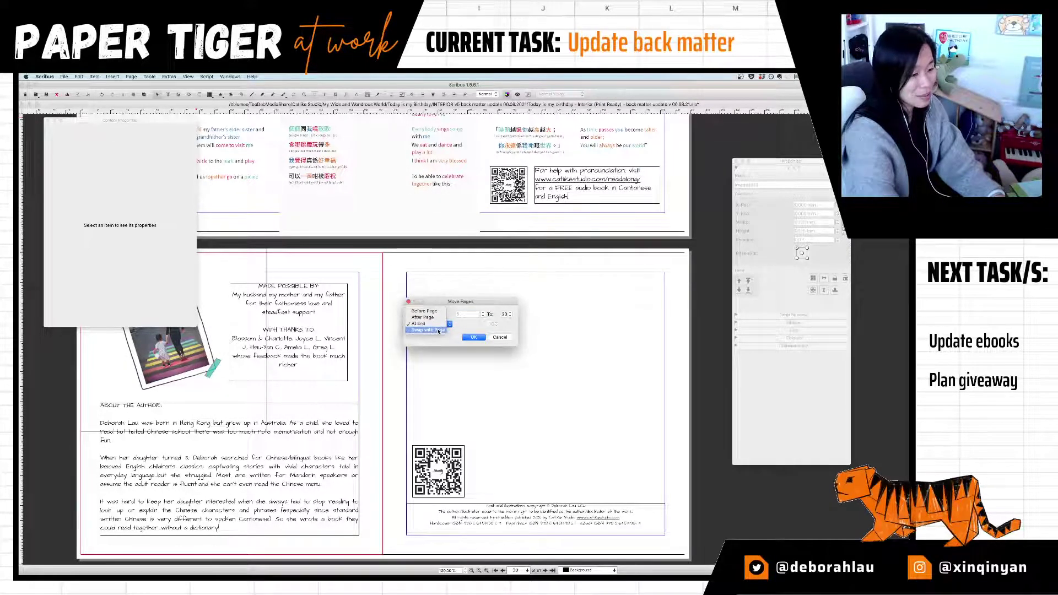
pyautogui.click(439, 331)
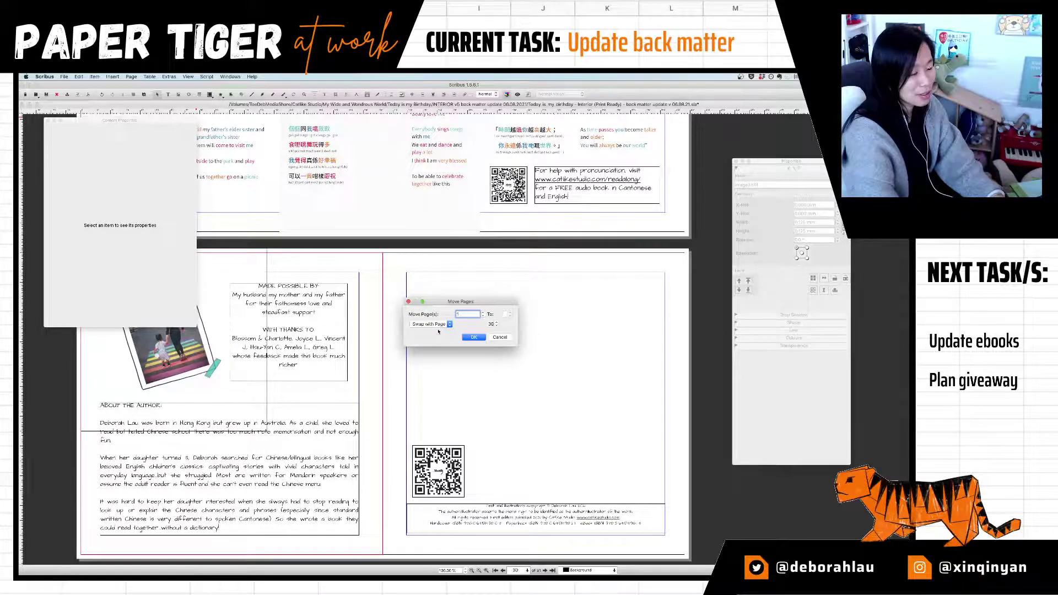
pyautogui.click(474, 337)
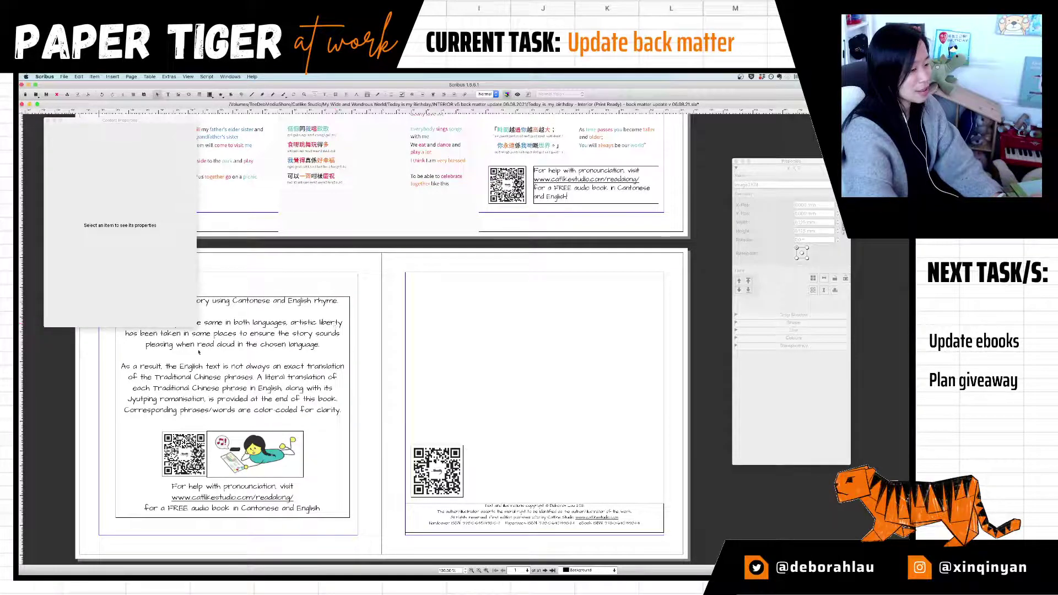
# Step: Move the content properties palette off the relocated note, select its text frame and review it against the preceding translation spread
pyautogui.moveTo(70, 125); pyautogui.dragTo(590, 165)
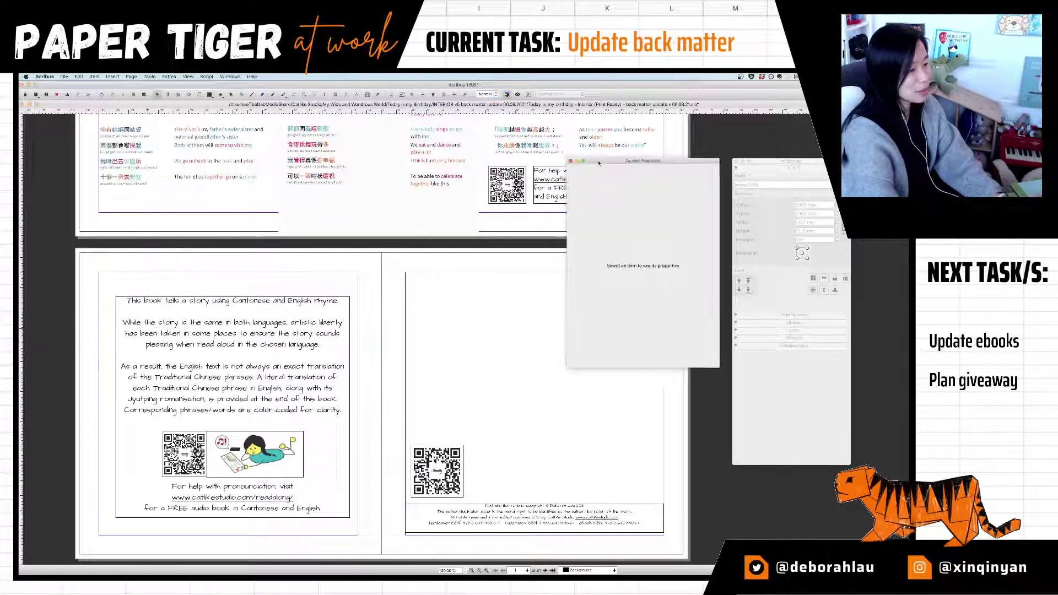
pyautogui.click(224, 331)
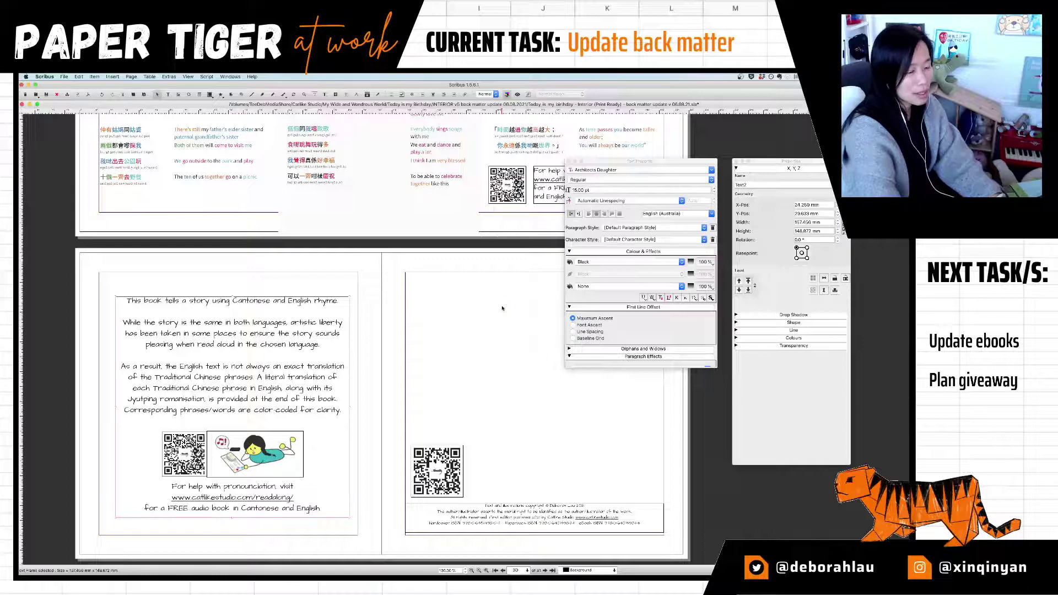
pyautogui.scroll(3, 638, 497)
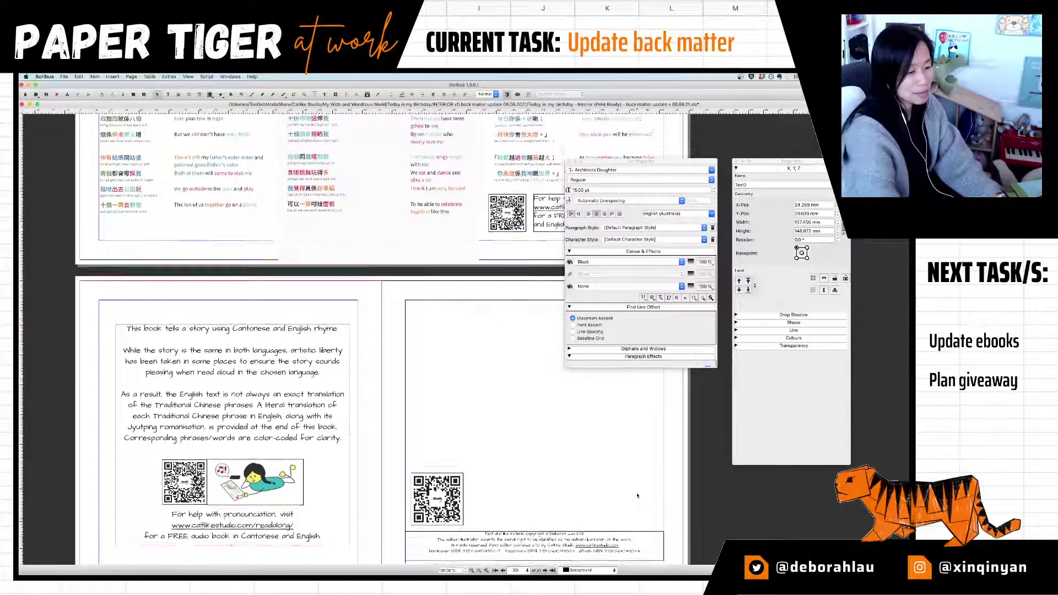
pyautogui.scroll(6, 638, 496)
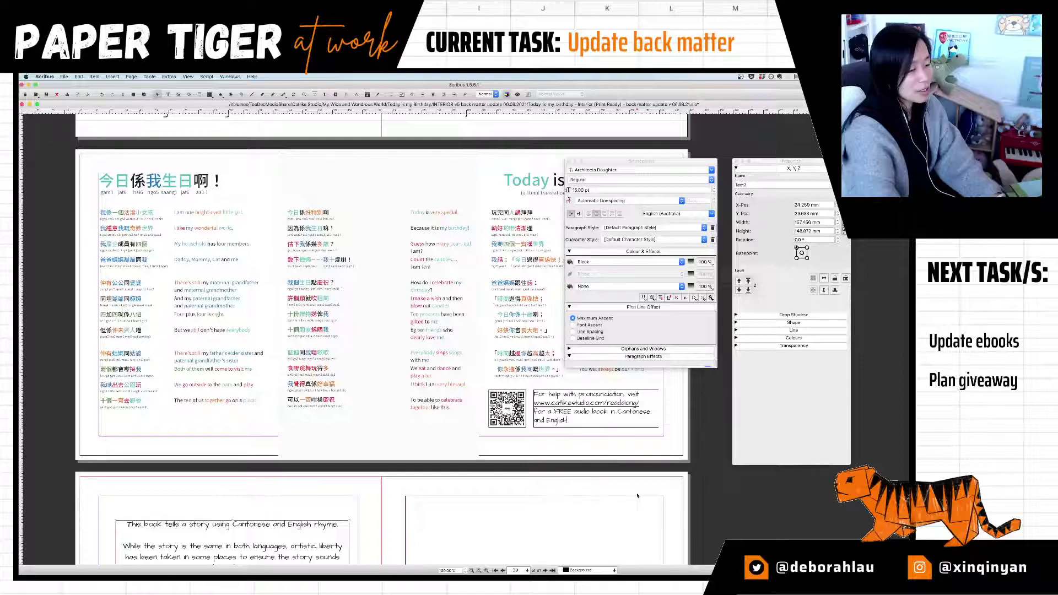
pyautogui.scroll(1, 638, 496)
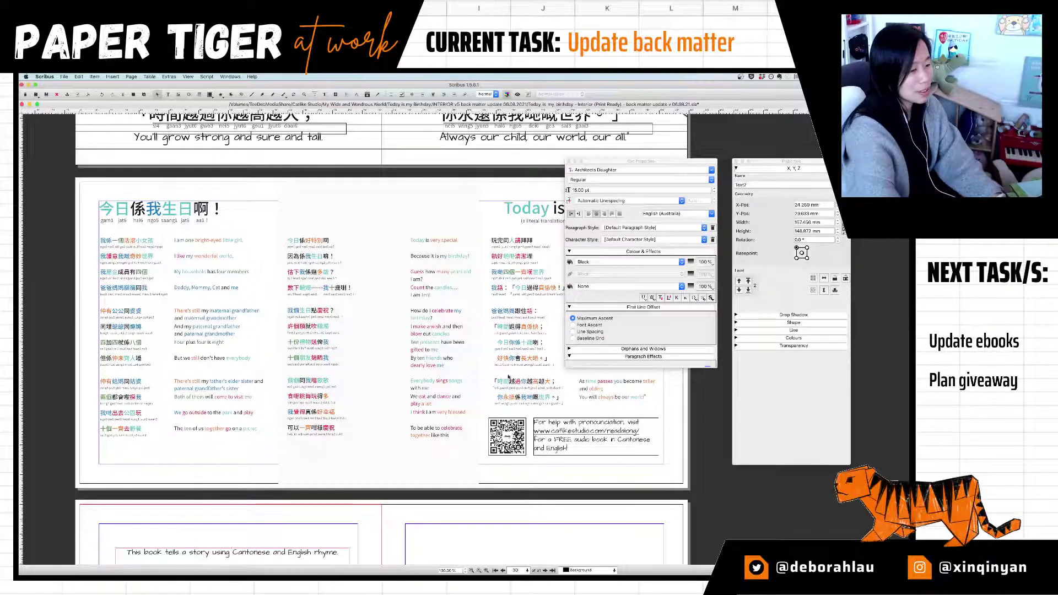
pyautogui.scroll(-5, 529, 453)
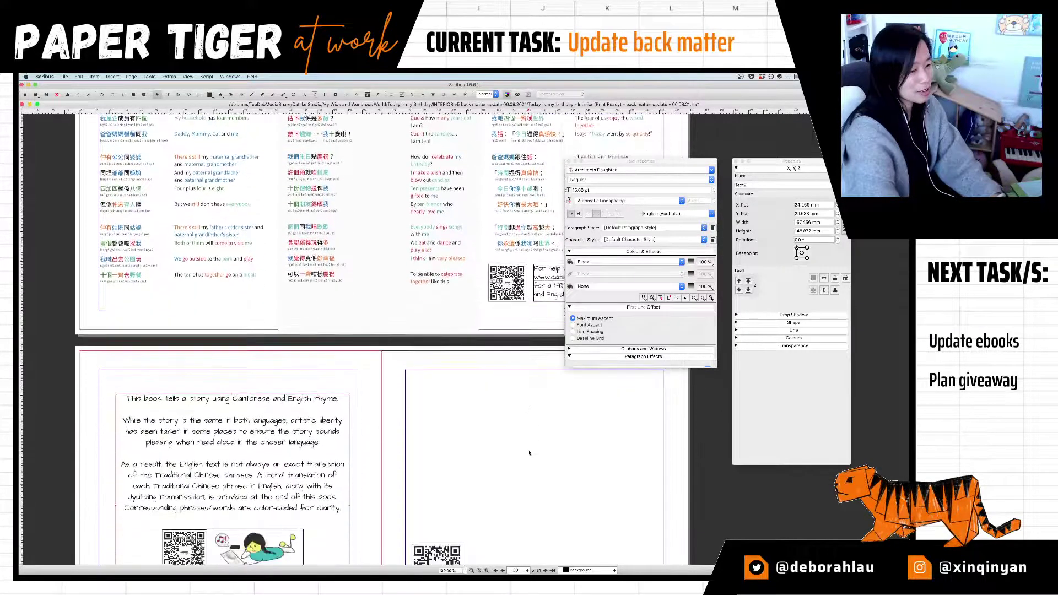
pyautogui.scroll(-3, 529, 453)
pyautogui.scroll(1, 419, 441)
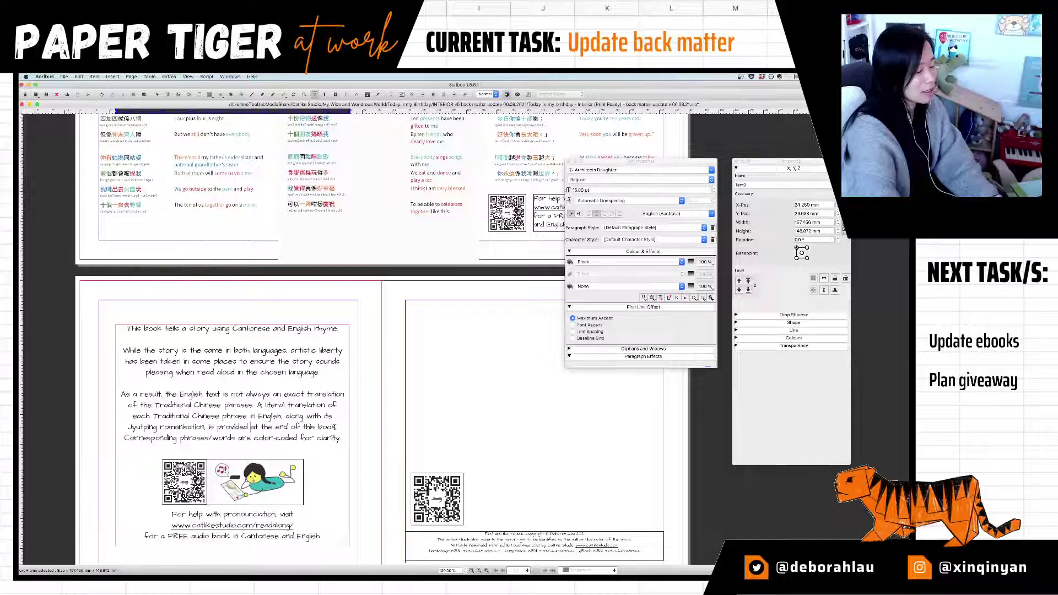
# Step: Replace "at the end of this book" in the language note's third paragraph with "for learning purposes"
pyautogui.moveTo(251, 427); pyautogui.dragTo(335, 429)
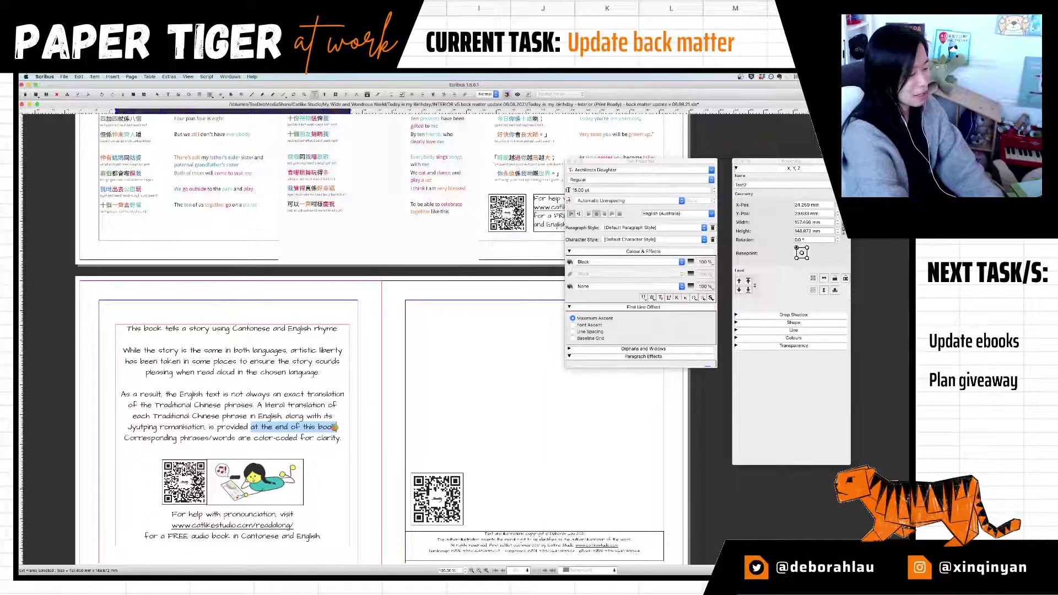
pyautogui.write('f')
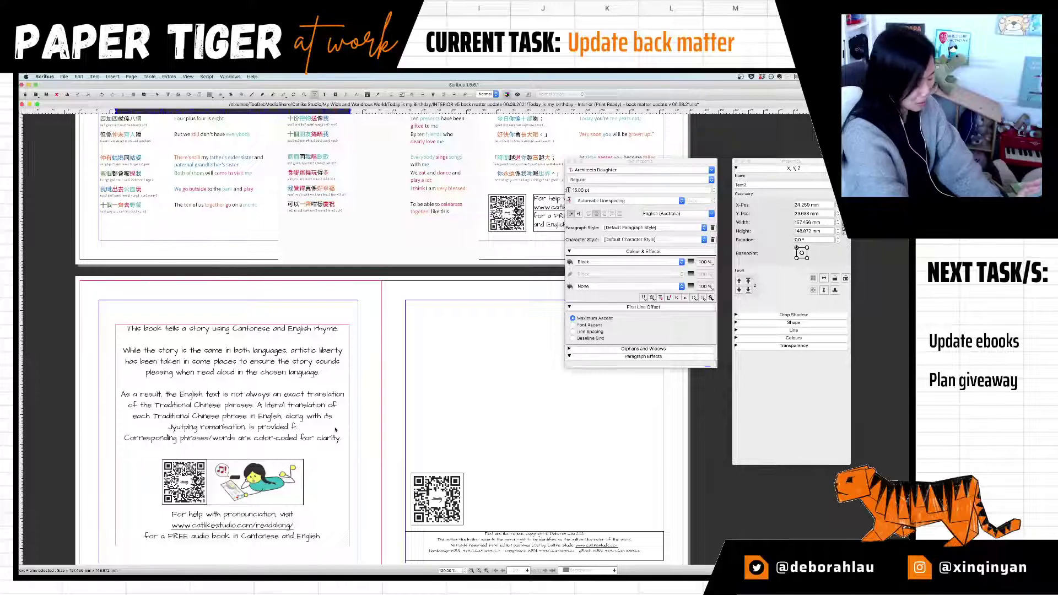
pyautogui.write('o')
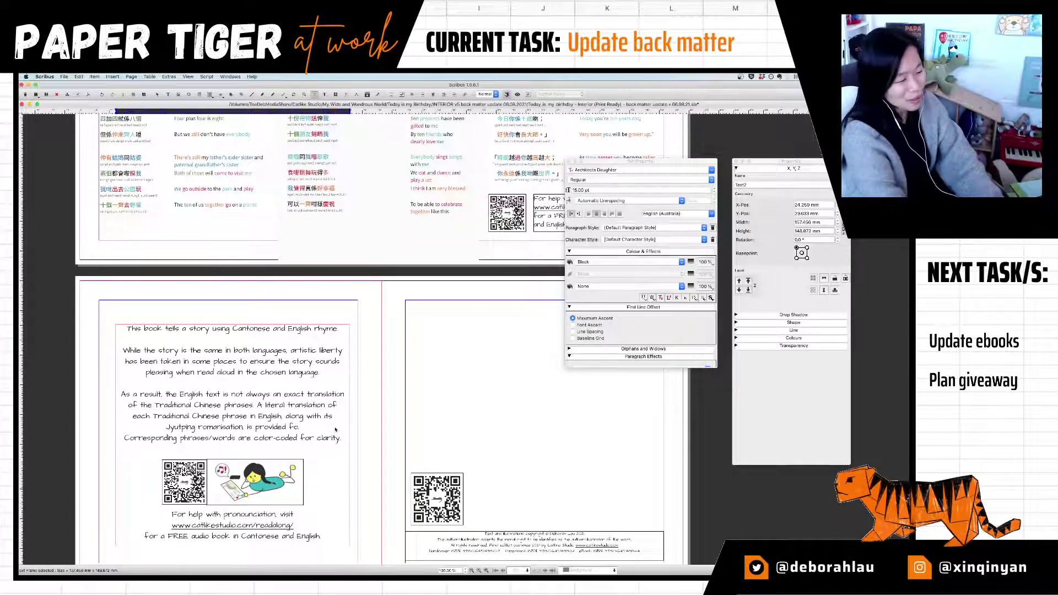
pyautogui.write('r')
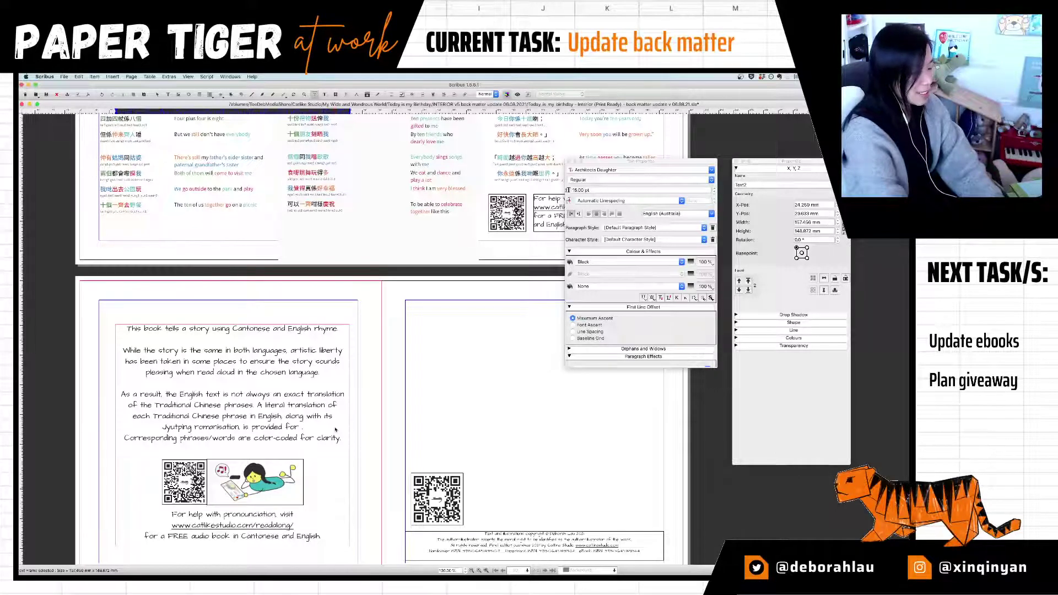
pyautogui.write(' l')
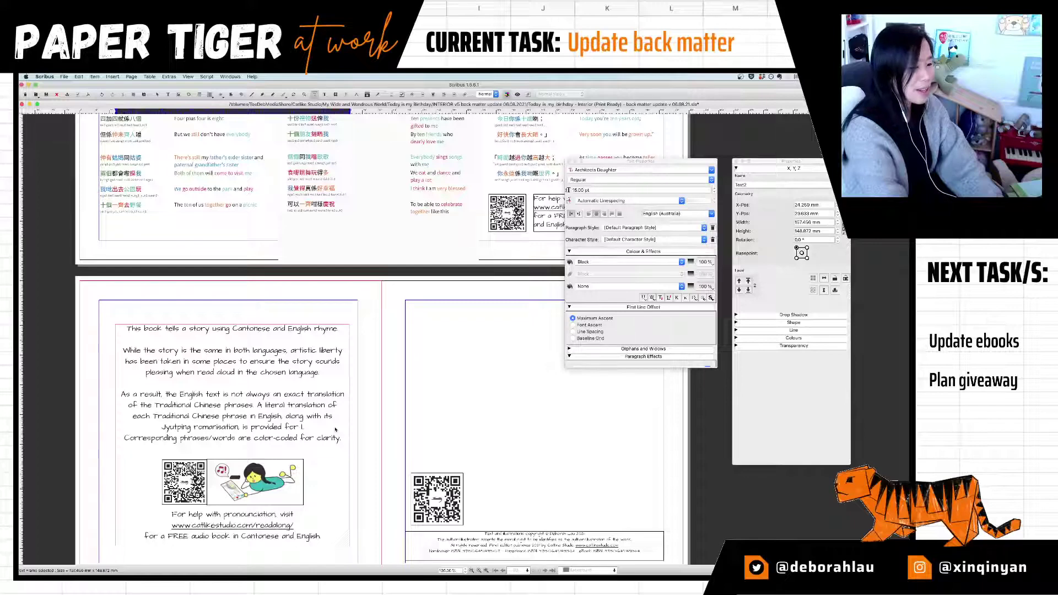
pyautogui.write('e')
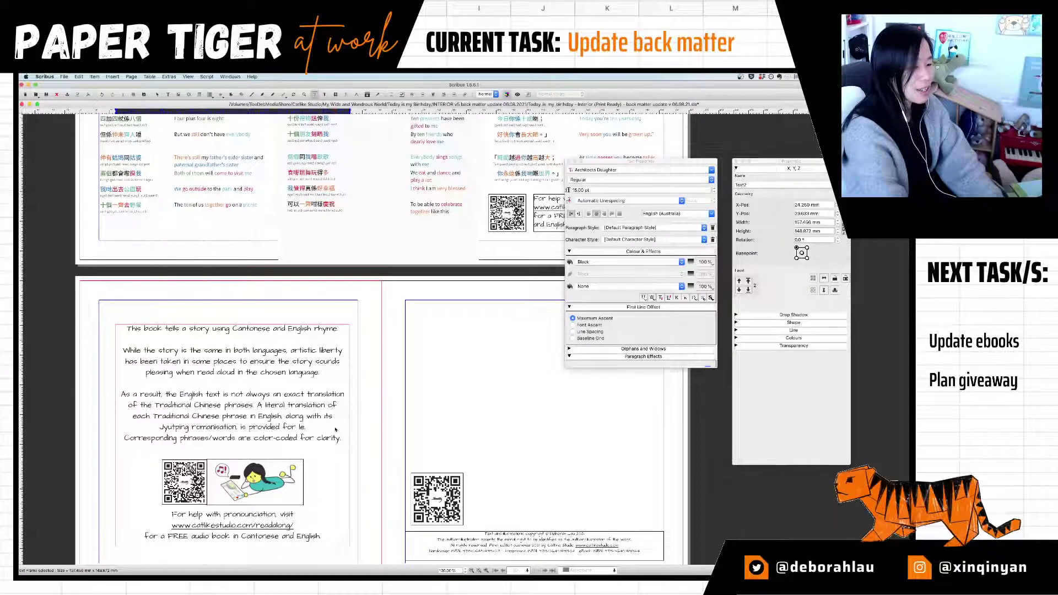
pyautogui.write('a')
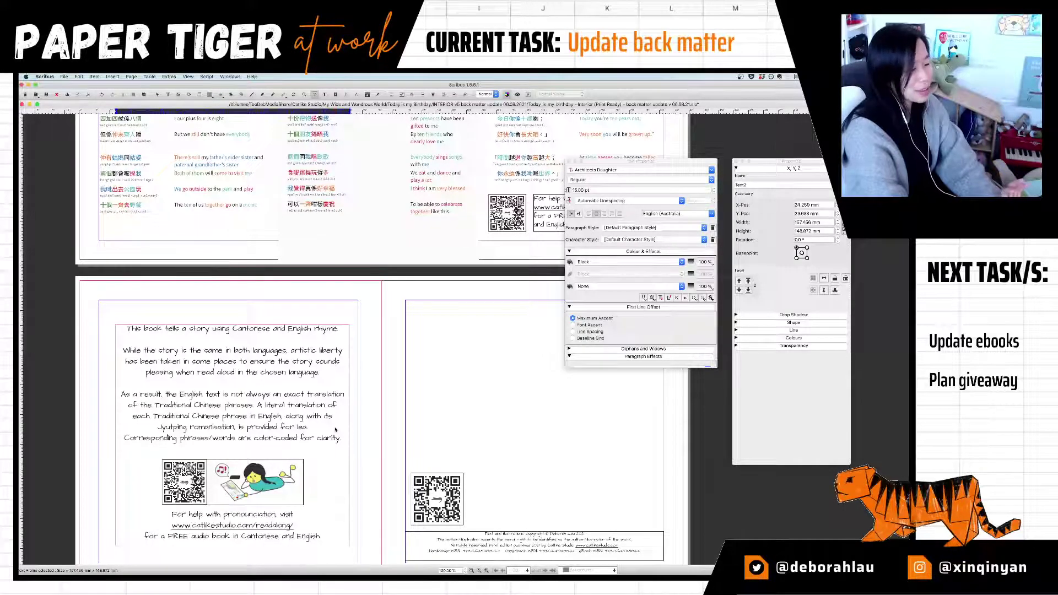
pyautogui.write('r')
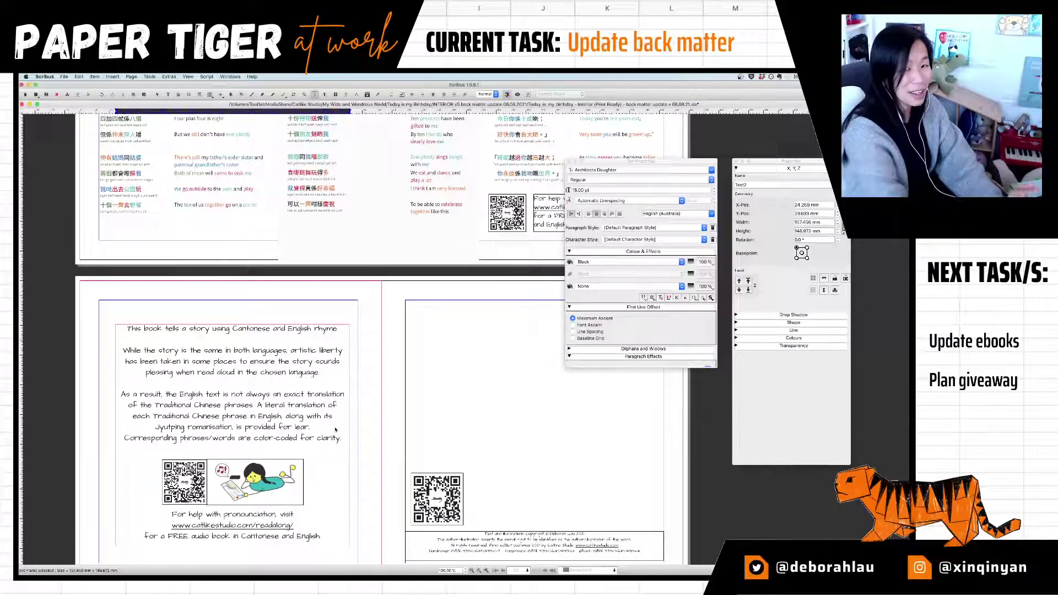
pyautogui.write('n')
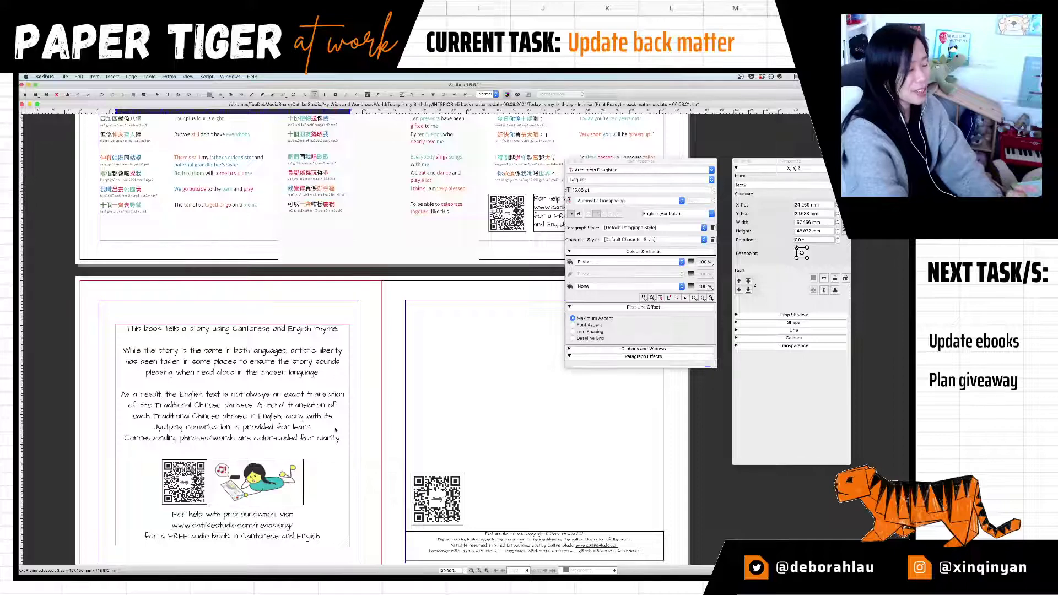
pyautogui.write('i')
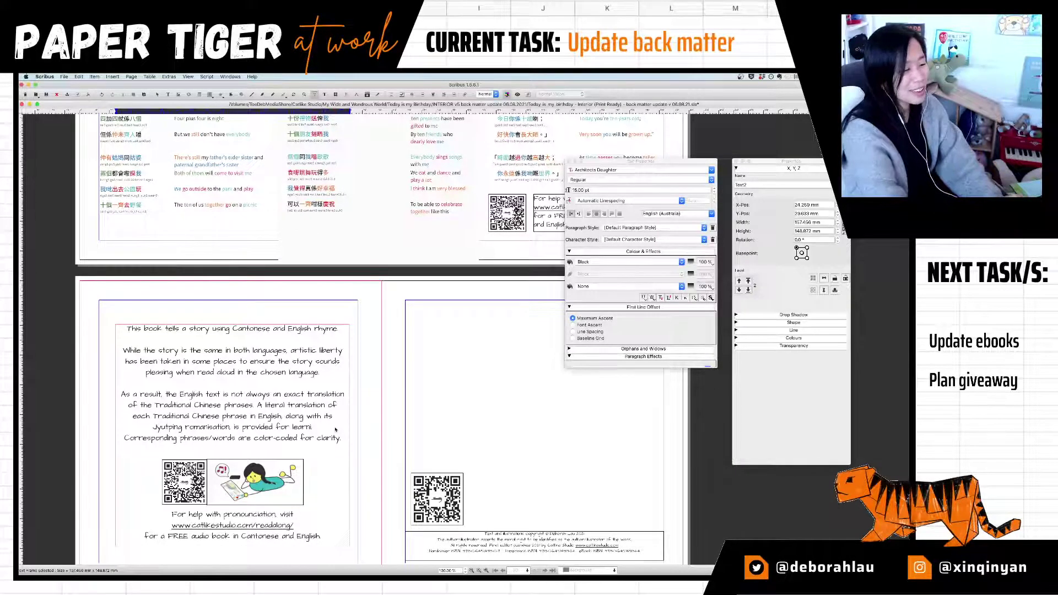
pyautogui.write('n')
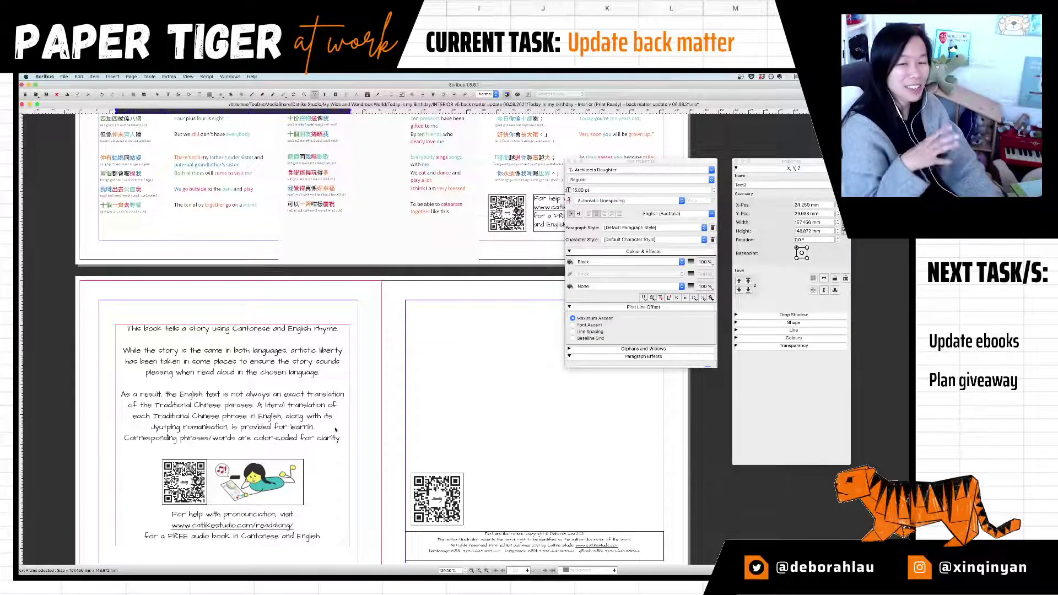
pyautogui.write('g')
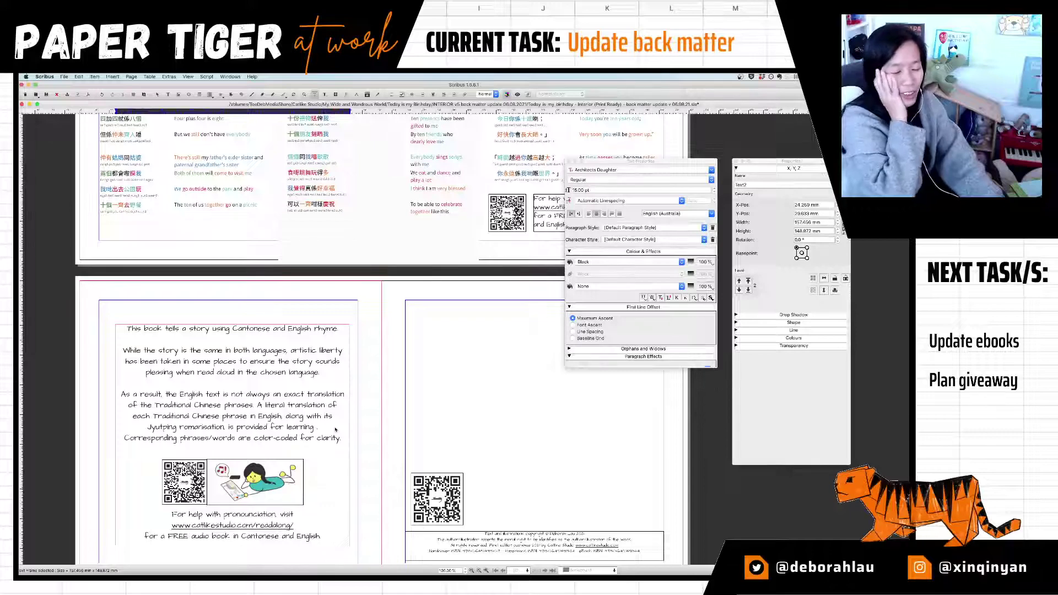
pyautogui.write(' p')
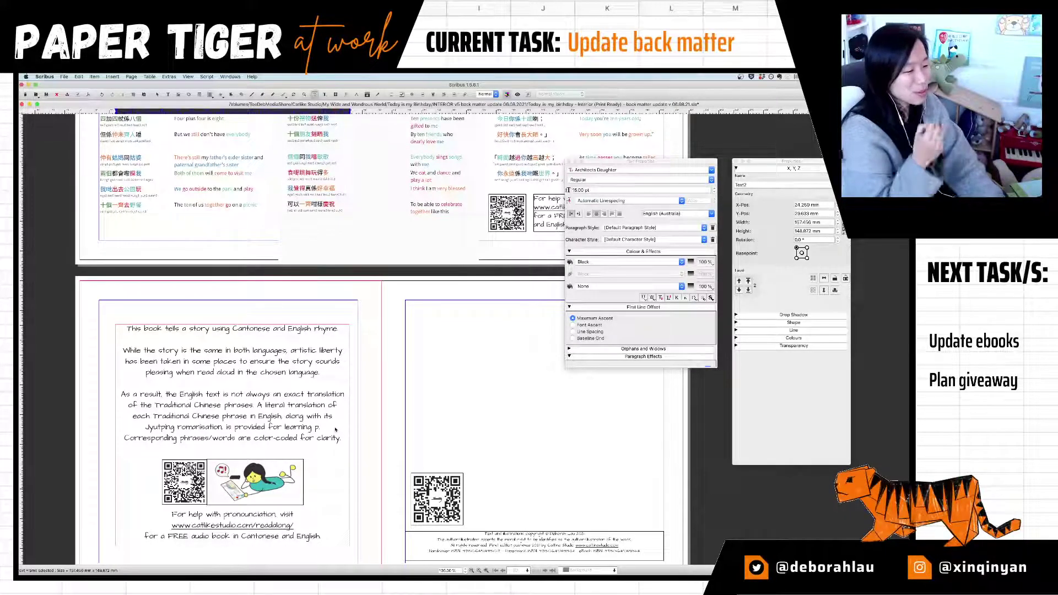
pyautogui.write('u')
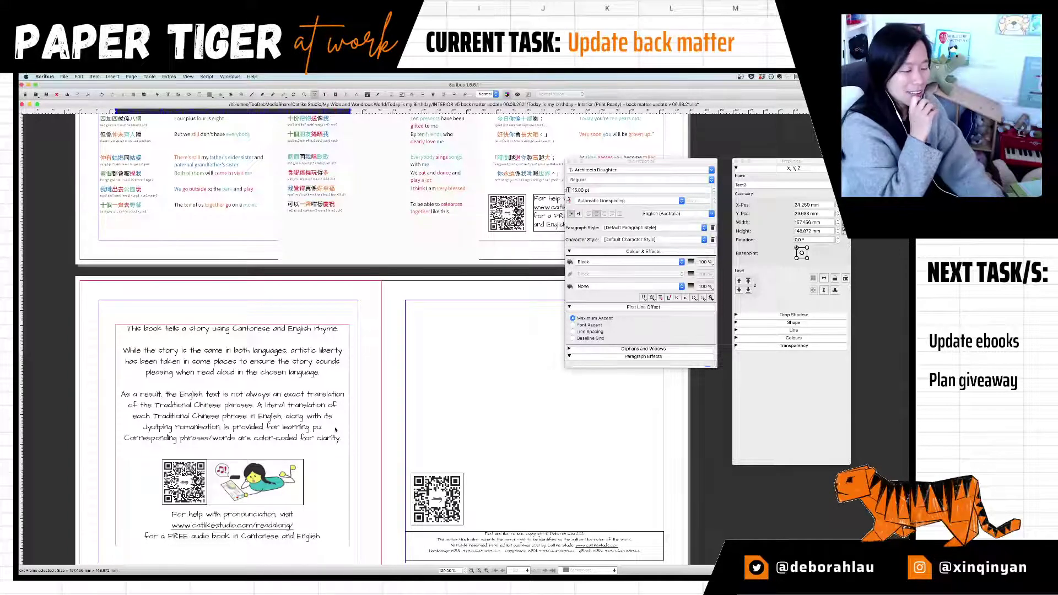
pyautogui.write('r')
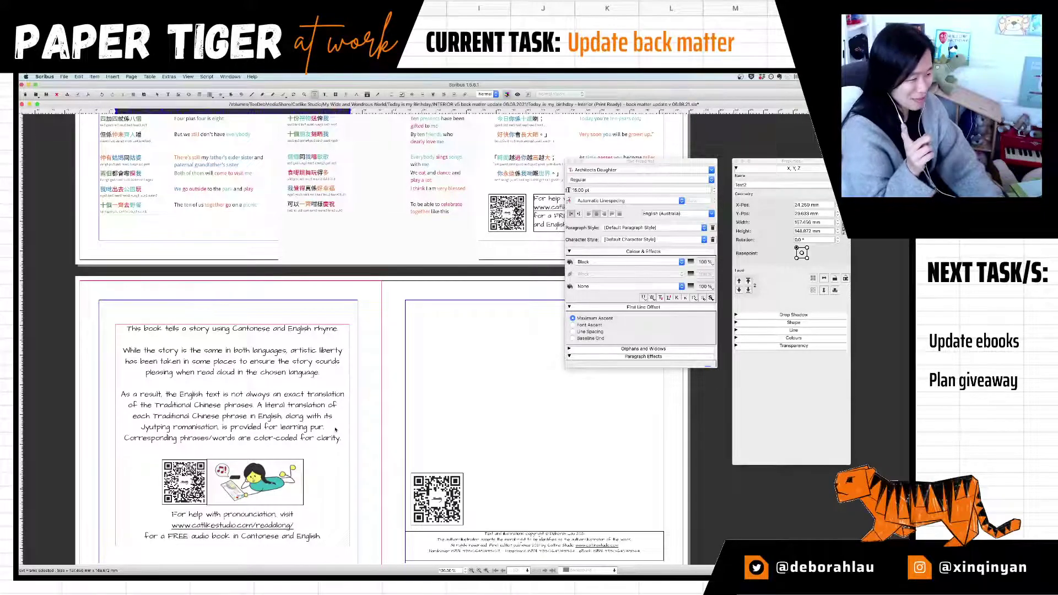
pyautogui.write('p')
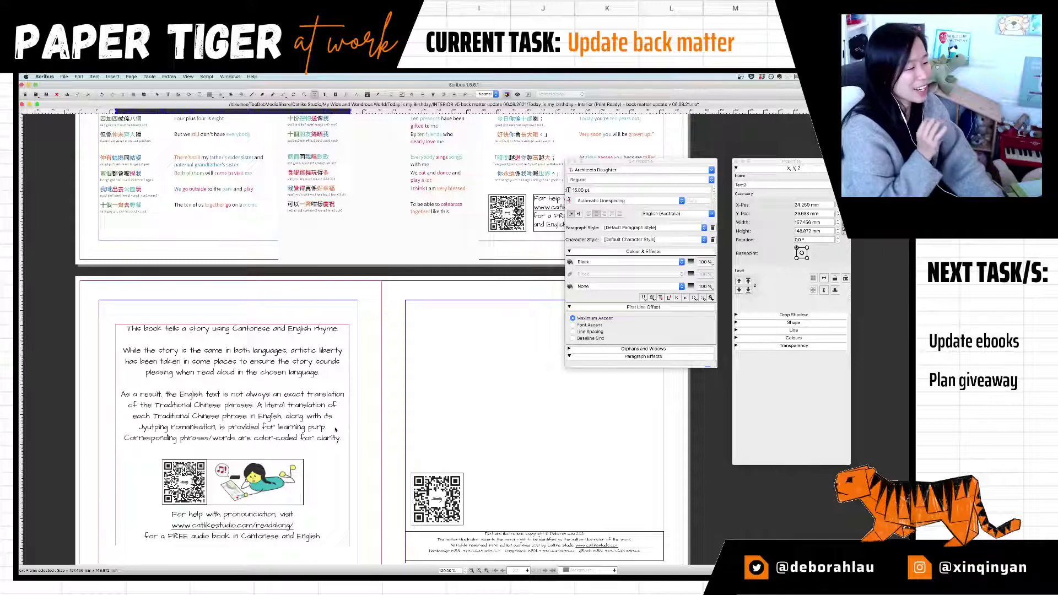
pyautogui.write('o')
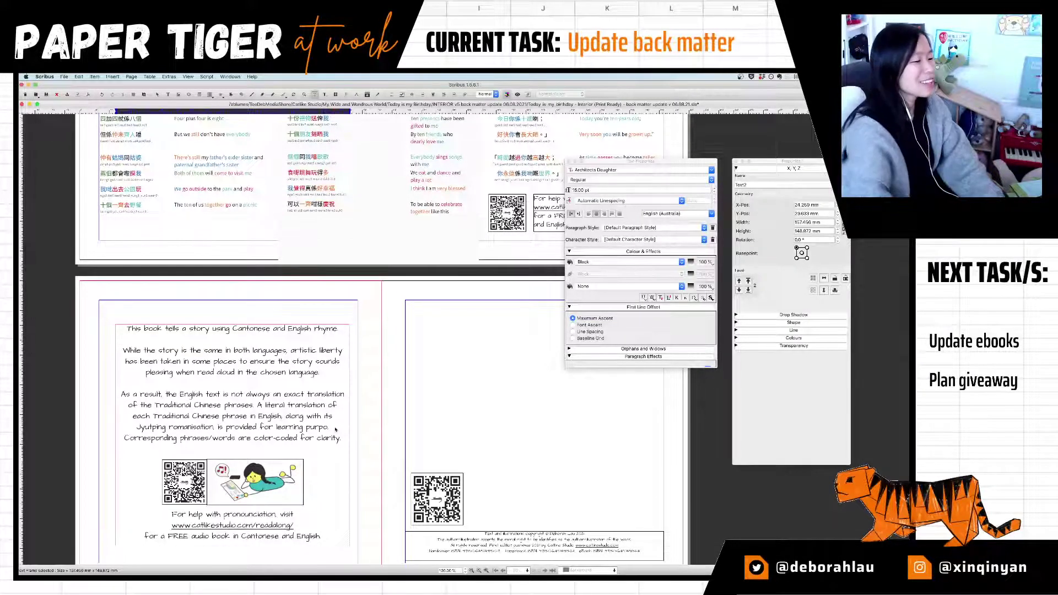
pyautogui.write('s')
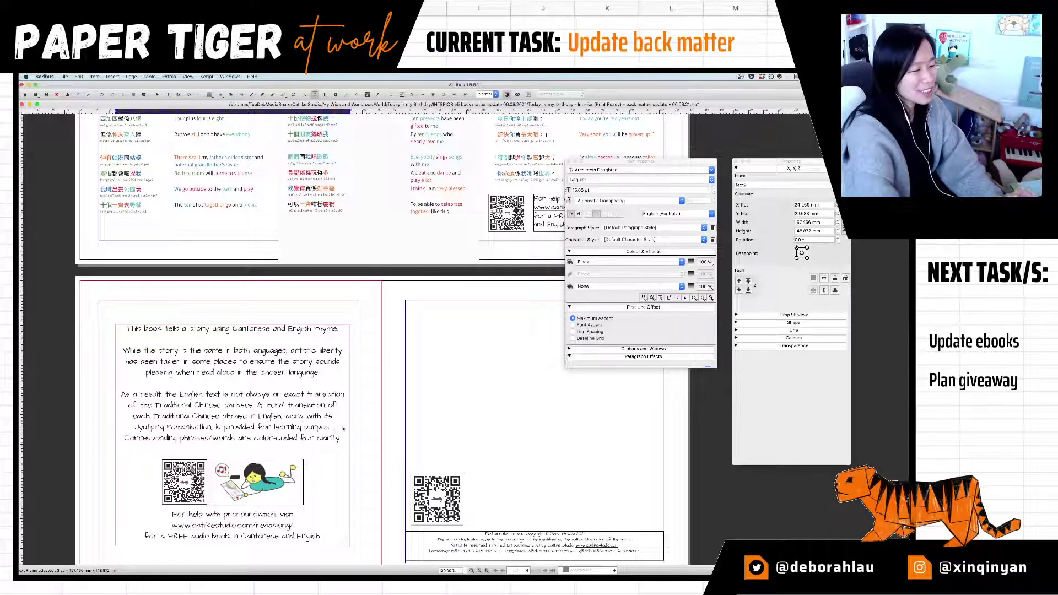
pyautogui.write('e')
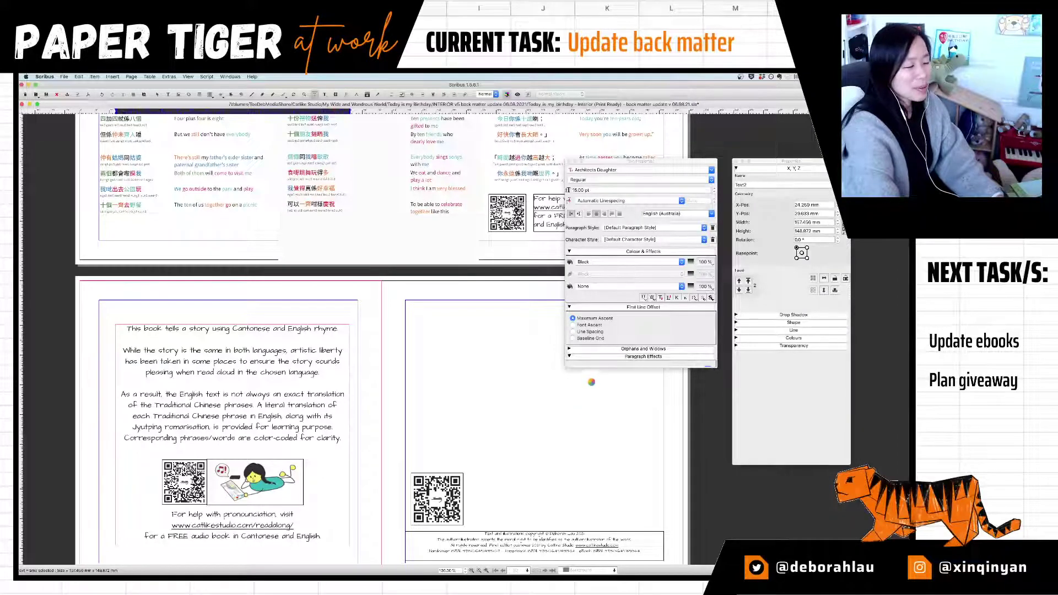
pyautogui.write('s')
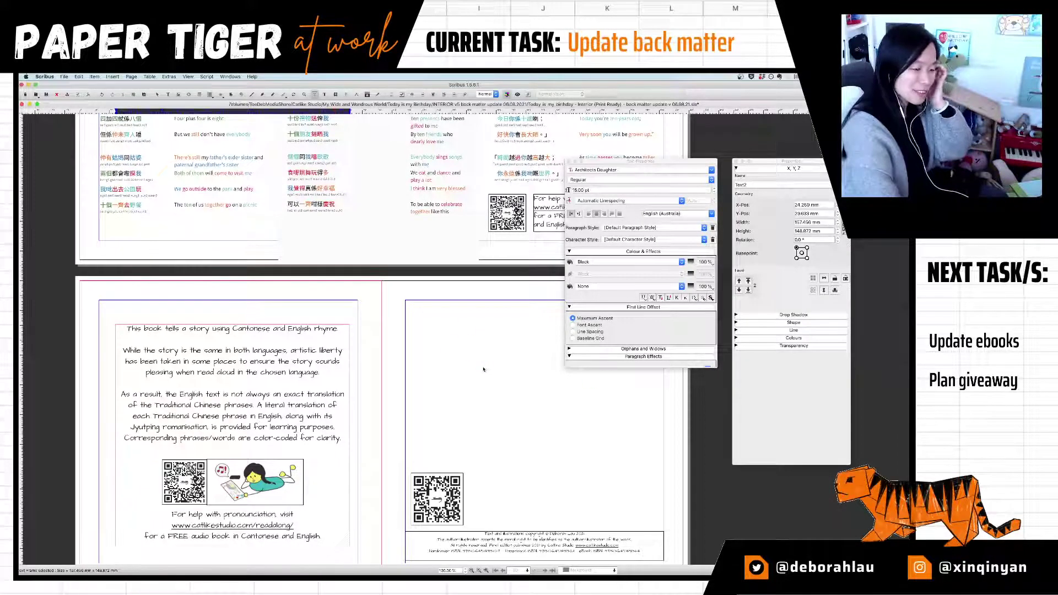
# Step: Switch to Finder, close the Downloads window and move the Source Files window clear of the language note
pyautogui.press('super+Tab')
pyautogui.press('super+Tab')
pyautogui.press('super+Tab')
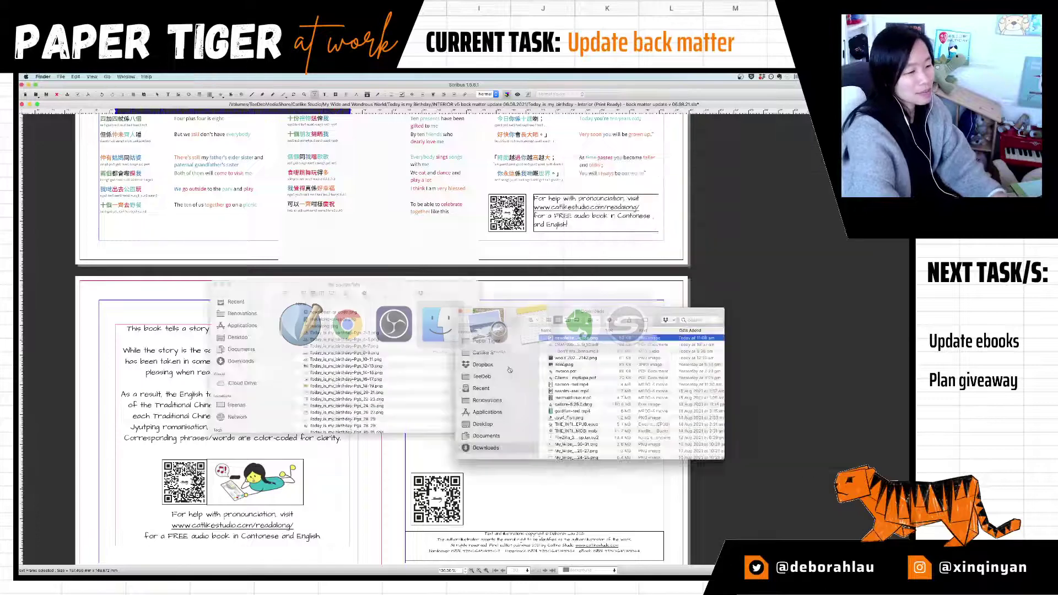
pyautogui.scroll(-15, 621, 396)
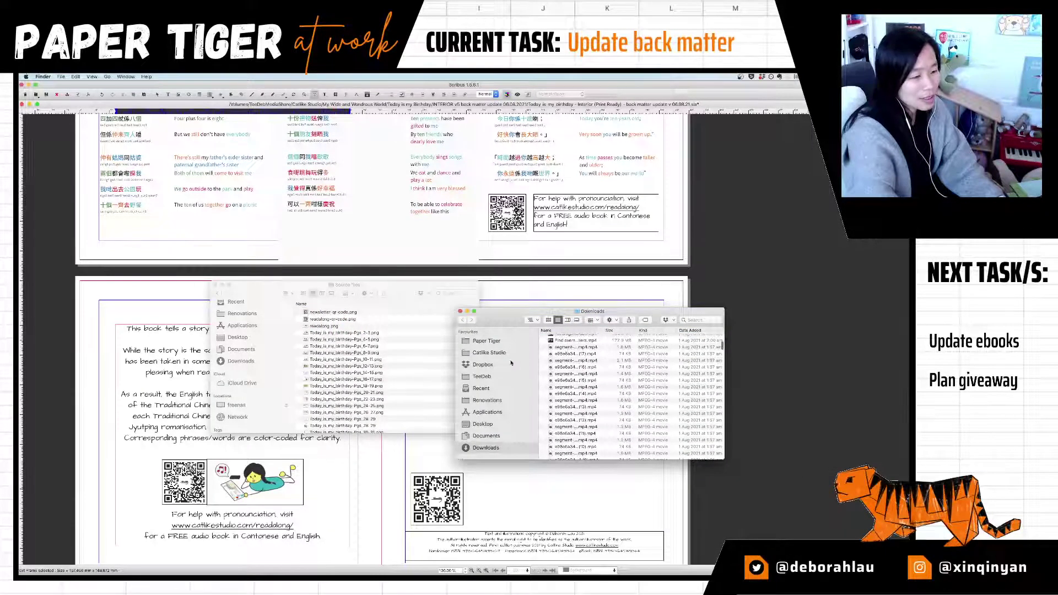
pyautogui.click(461, 312)
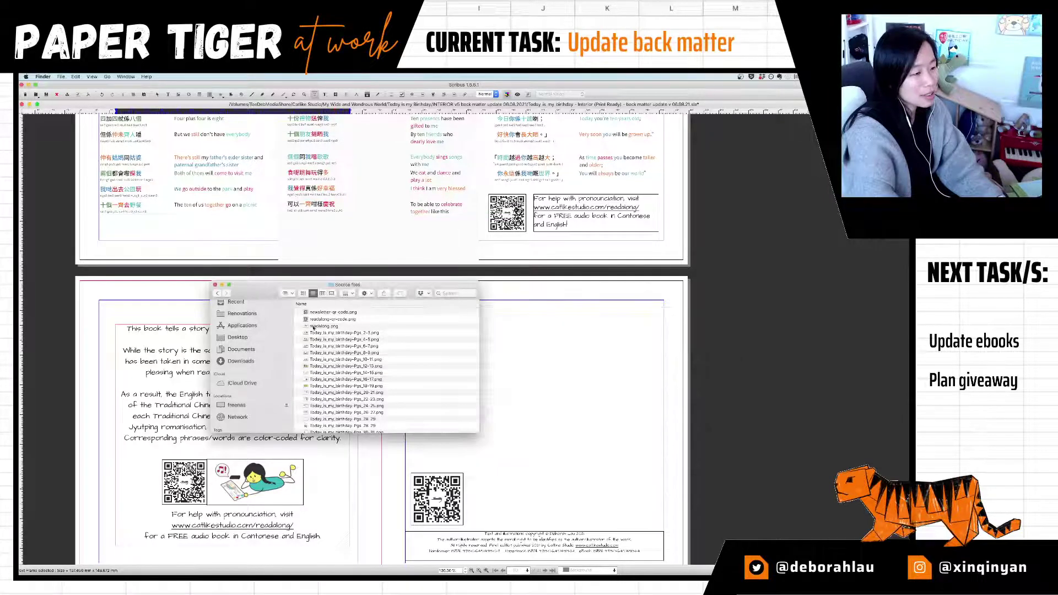
pyautogui.moveTo(364, 283); pyautogui.dragTo(689, 251)
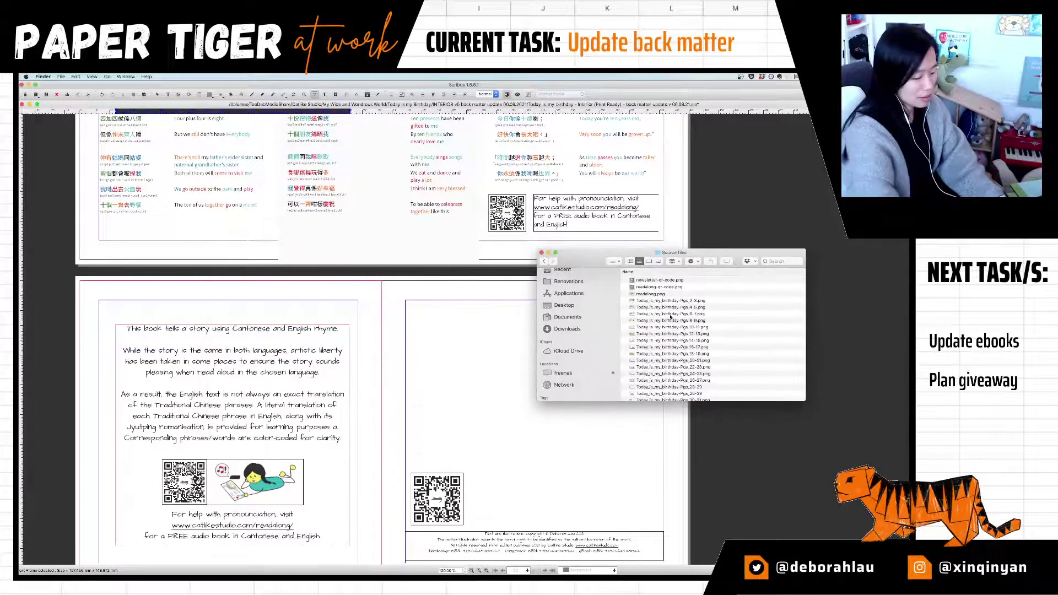
# Step: Open a new Finder window on the Catlike Studio folder and look through the images in General assets
pyautogui.press('super+n')
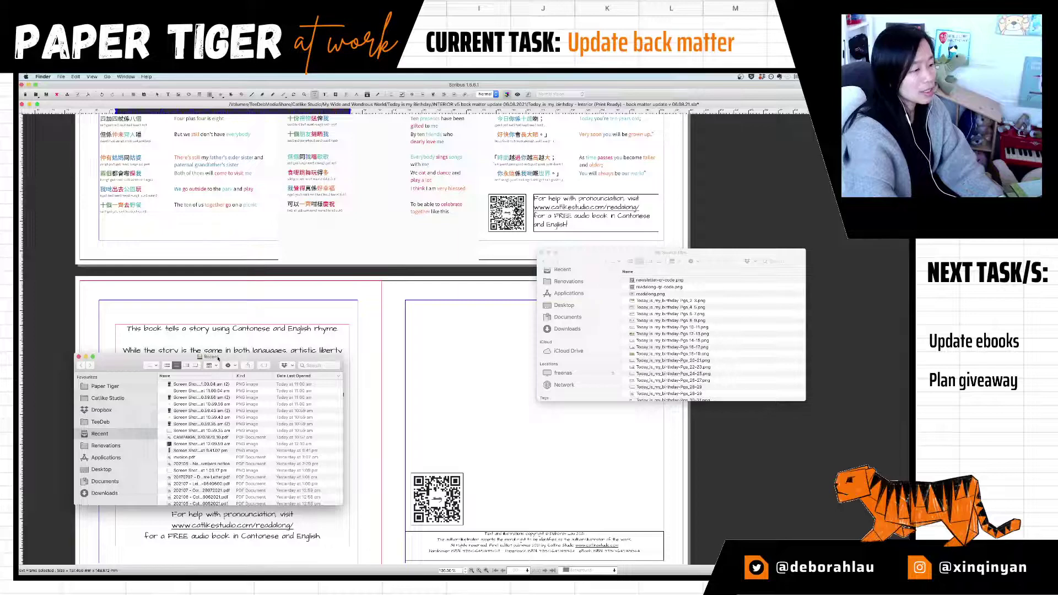
pyautogui.moveTo(219, 359); pyautogui.dragTo(689, 300)
pyautogui.click(579, 339)
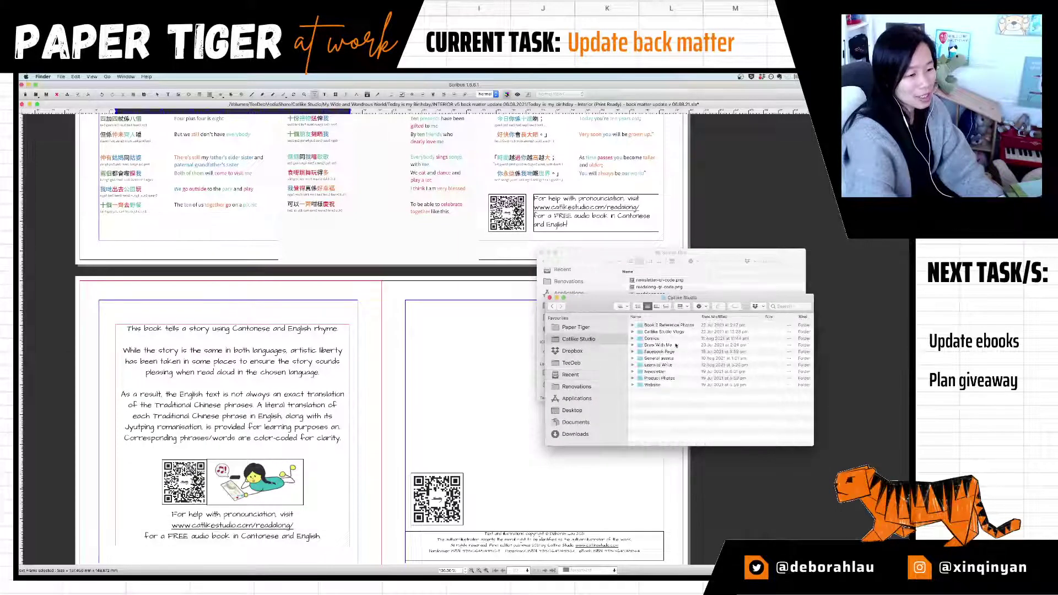
pyautogui.click(680, 365)
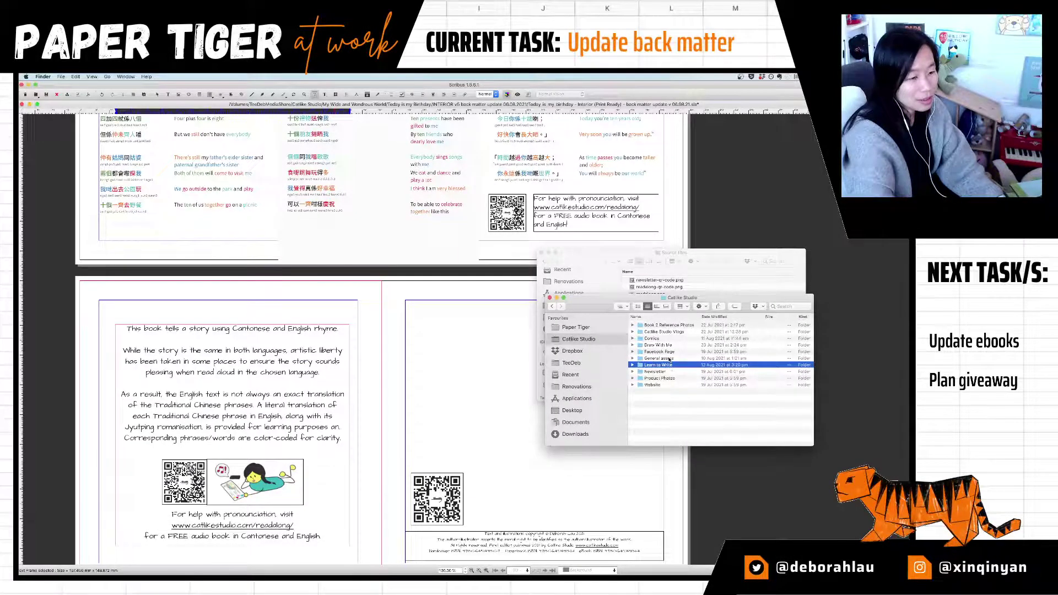
pyautogui.doubleClick(670, 359)
pyautogui.click(667, 376)
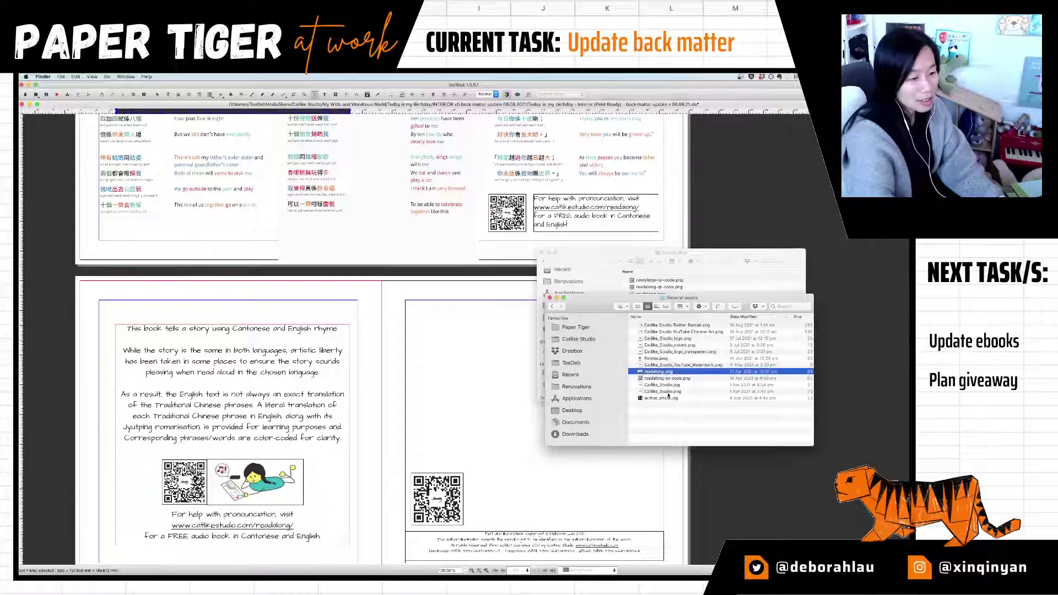
pyautogui.click(676, 391)
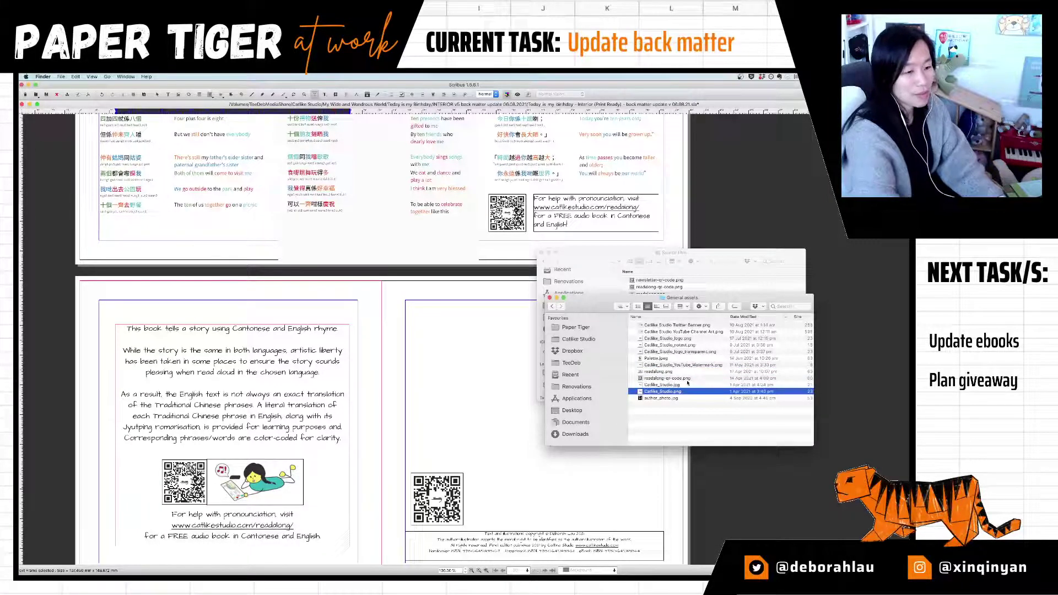
# Step: Go to the Website folder in Catlike Studio and look through its icon, banner and cover image files
pyautogui.press('cmd+Up')
pyautogui.press('Down')
pyautogui.press('Down')
pyautogui.press('Down')
pyautogui.press('Down')
pyautogui.press('cmd+Down')
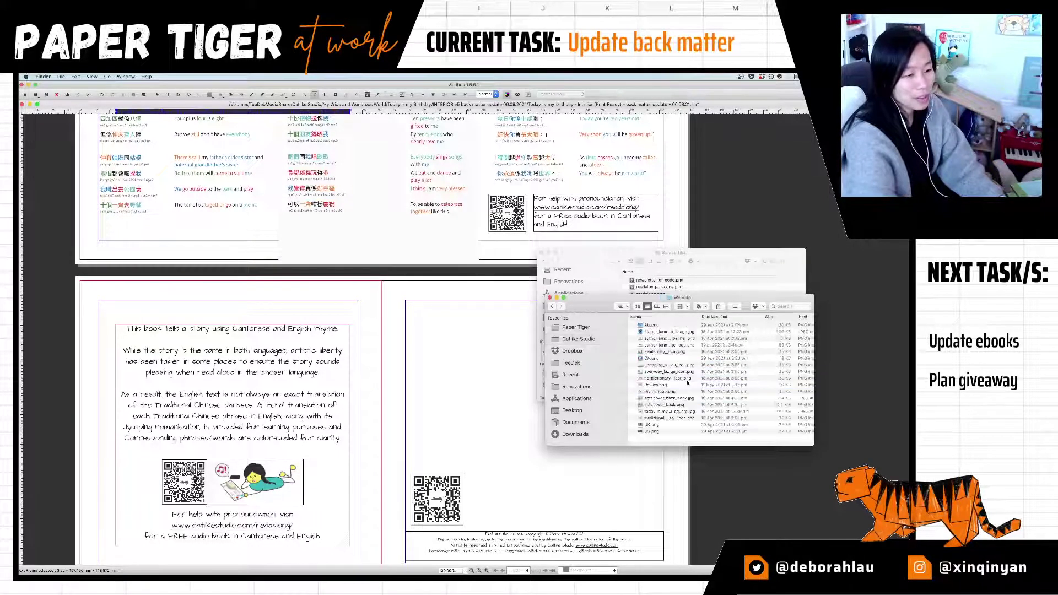
pyautogui.press('Down')
pyautogui.press('Down')
pyautogui.press('Down')
pyautogui.press('Down')
pyautogui.press('Down')
pyautogui.press('Down')
pyautogui.press('Down')
pyautogui.press('Down')
pyautogui.press('Down')
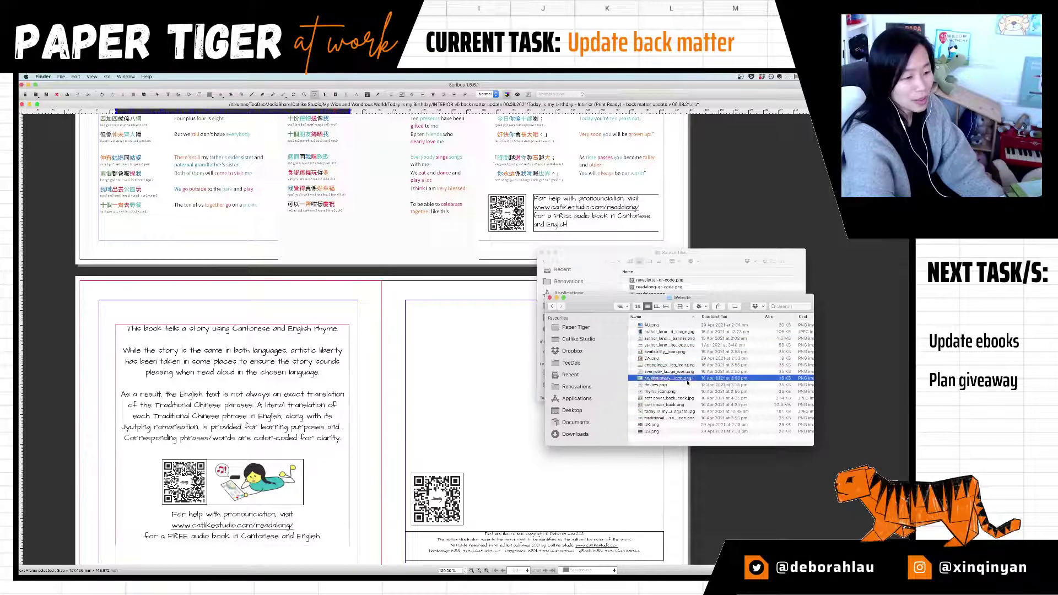
pyautogui.press('Down')
pyautogui.press('Down')
pyautogui.press('Down')
pyautogui.press('Down')
pyautogui.press('Down')
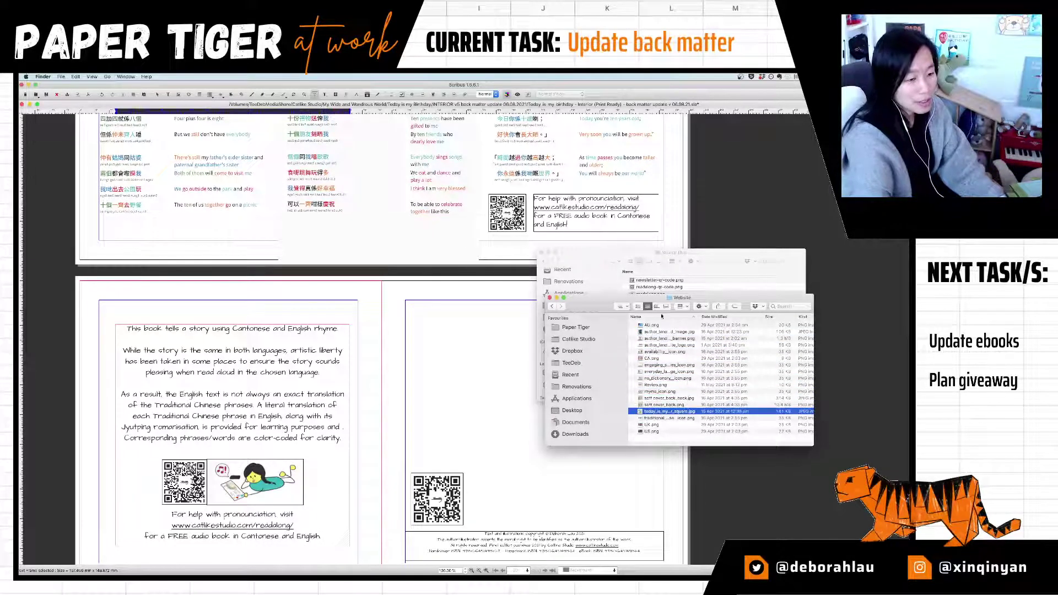
pyautogui.press('Up')
pyautogui.press('Up')
pyautogui.press('Up')
pyautogui.press('Up')
pyautogui.press('Up')
pyautogui.press('Up')
pyautogui.press('Up')
pyautogui.press('Up')
pyautogui.press('Up')
pyautogui.press('Up')
pyautogui.press('Up')
pyautogui.press('Down')
pyautogui.press('Down')
pyautogui.press('Down')
pyautogui.press('Down')
pyautogui.press('Down')
pyautogui.press('Down')
pyautogui.press('Down')
pyautogui.press('Down')
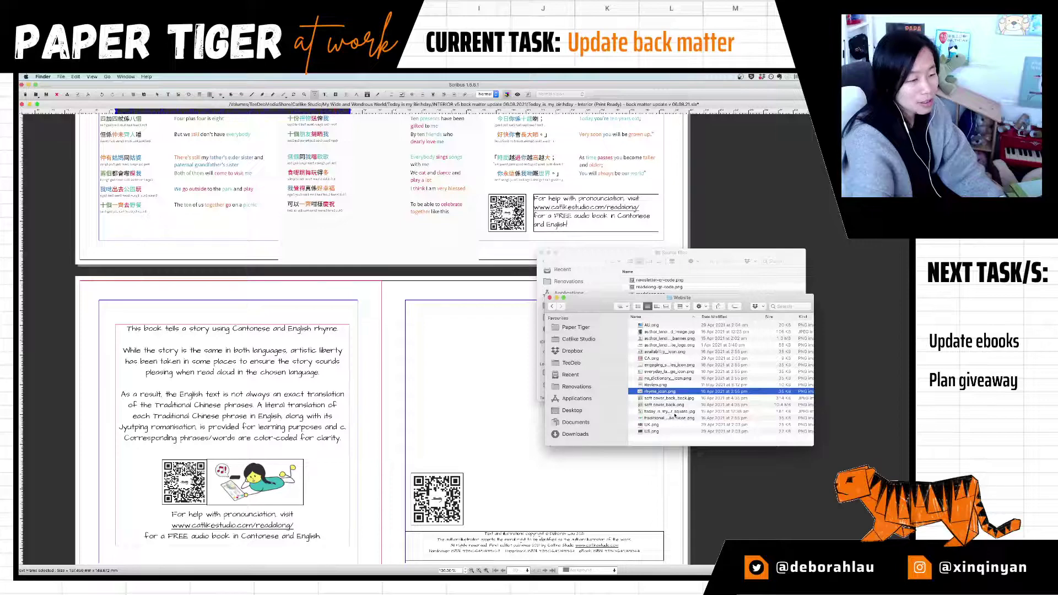
# Step: Switch to Chrome and bring up the Catlike Studio newsletter sign-up page
pyautogui.press('super+Tab')
pyautogui.press('super+Tab')
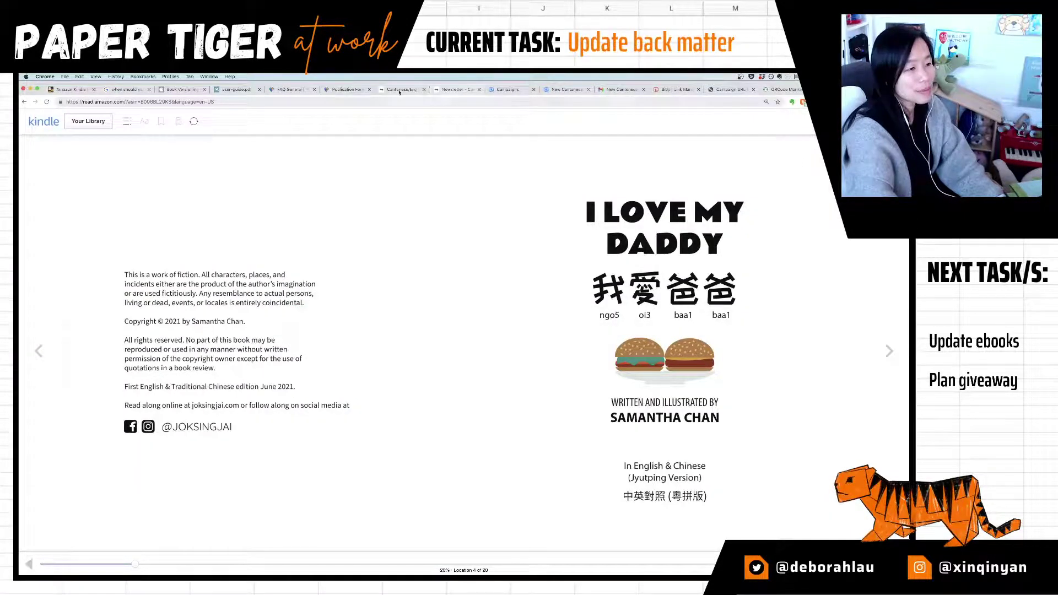
pyautogui.click(444, 90)
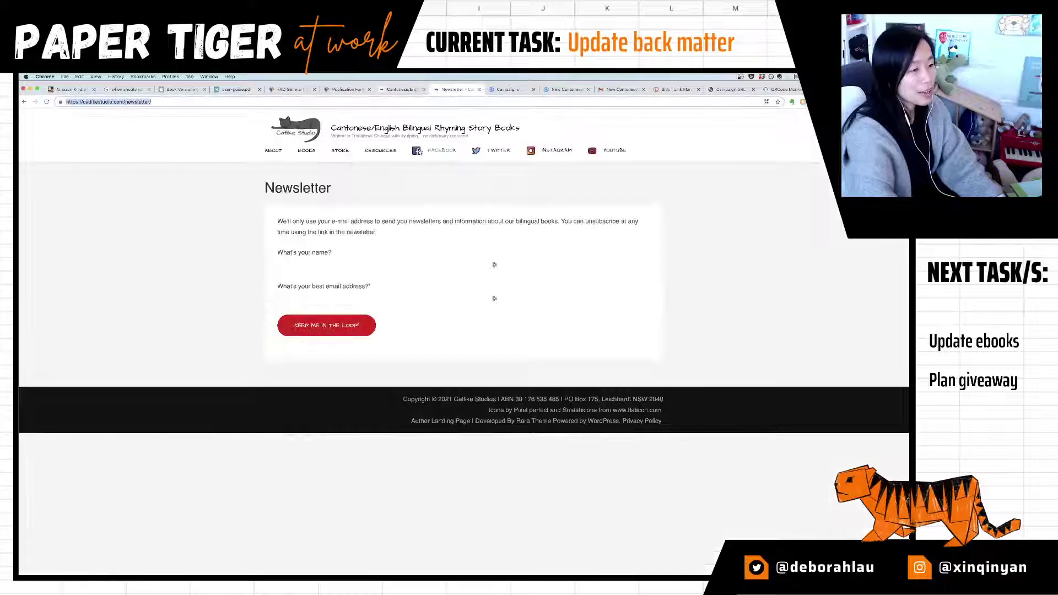
# Step: Open the Smashicons credit link from the newsletter page footer in a new tab and look through the author's icon styles
pyautogui.click(750, 359)
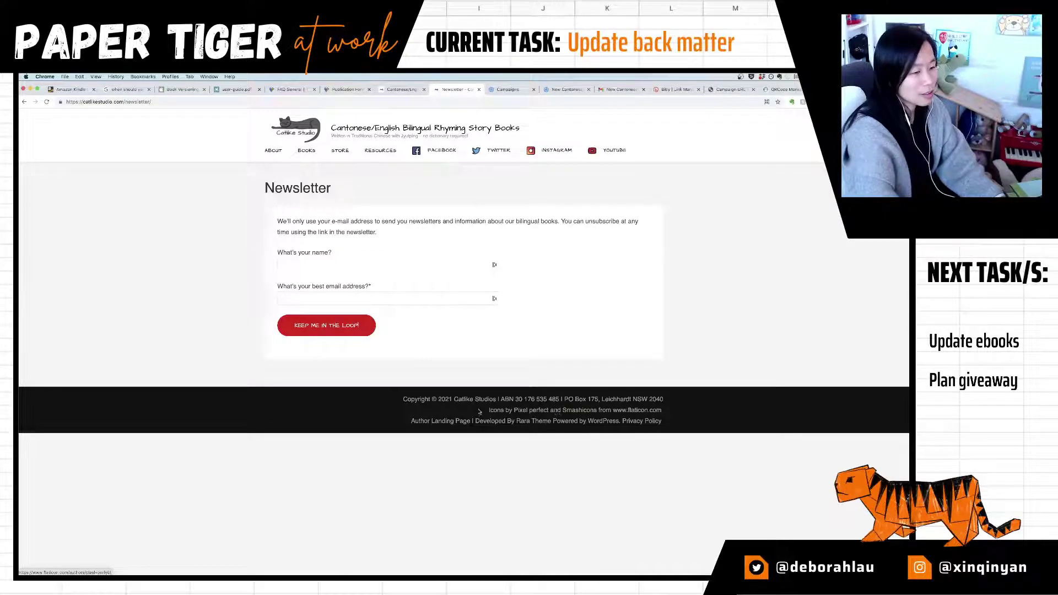
pyautogui.keyDown('super'); pyautogui.click(587, 414); pyautogui.keyUp('super')
pyautogui.click(482, 89)
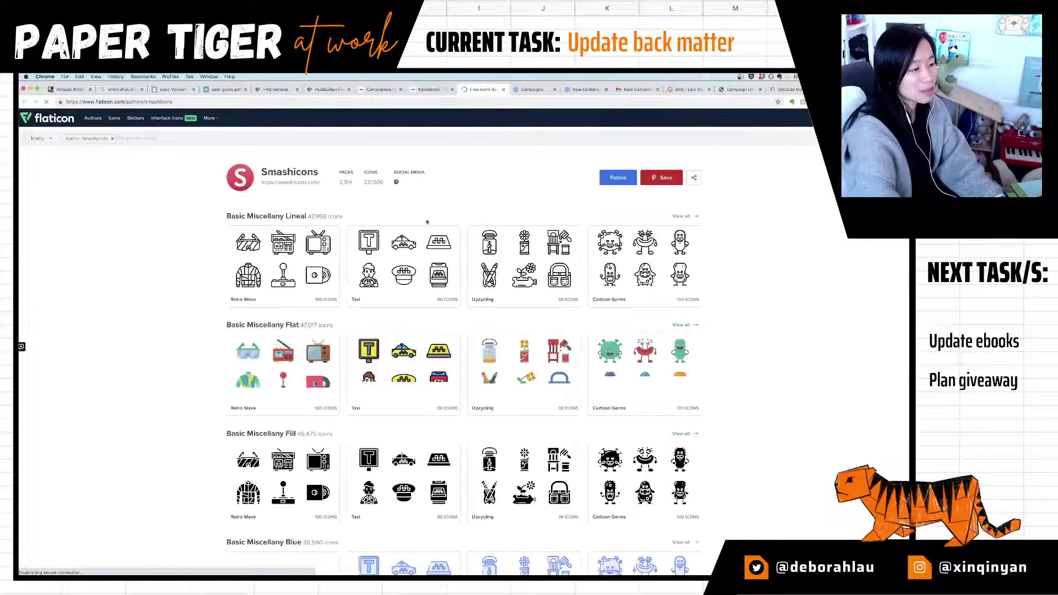
pyautogui.scroll(-3, 796, 310)
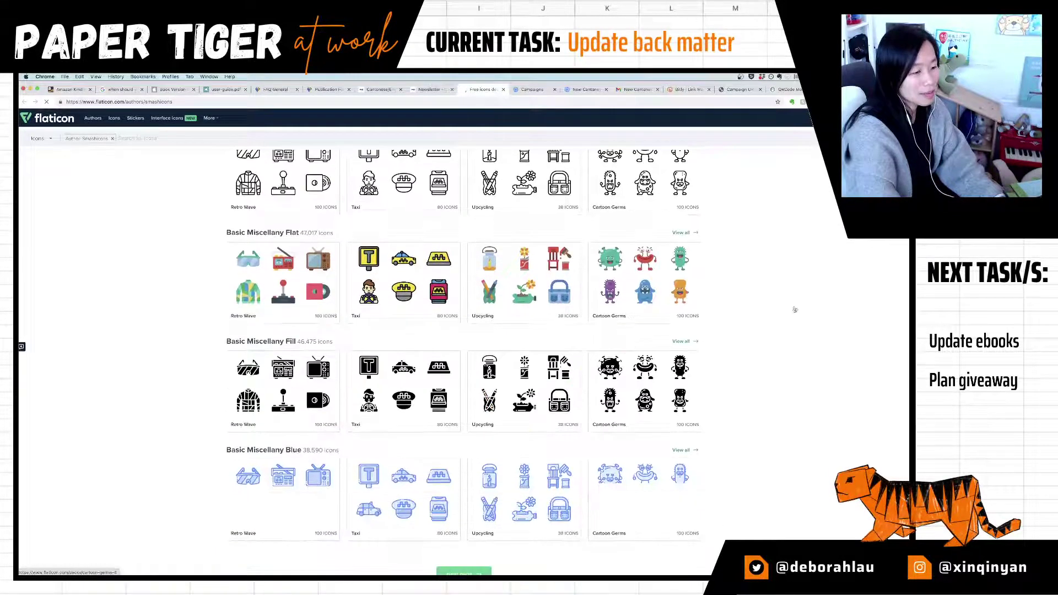
pyautogui.scroll(-3, 795, 310)
pyautogui.scroll(6, 592, 148)
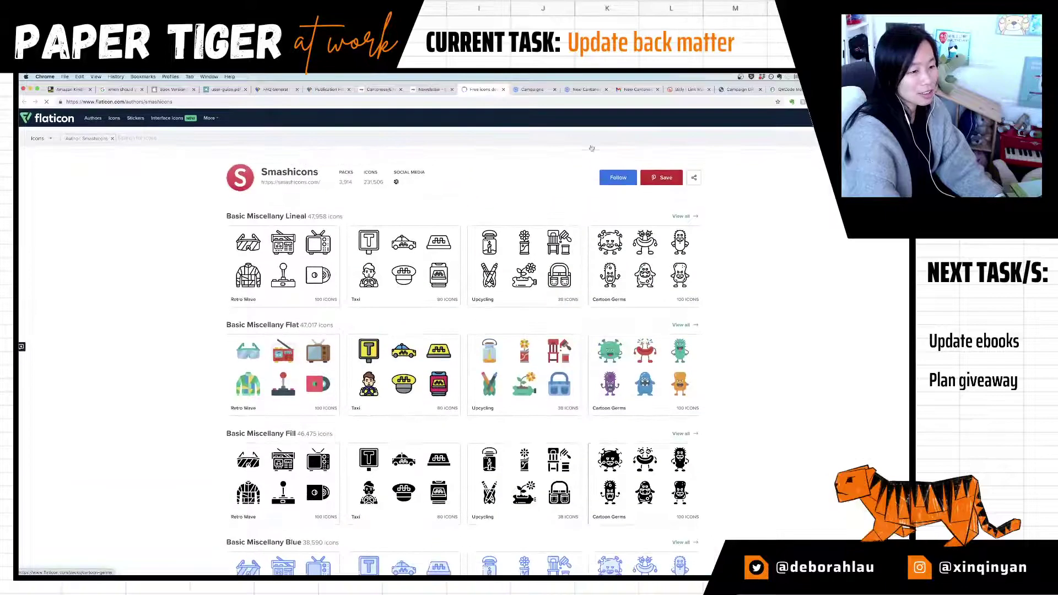
# Step: View all Basic Miscellany Fill icon packs by Smashicons and look through them for social media icons
pyautogui.click(690, 219)
pyautogui.scroll(-1, 691, 219)
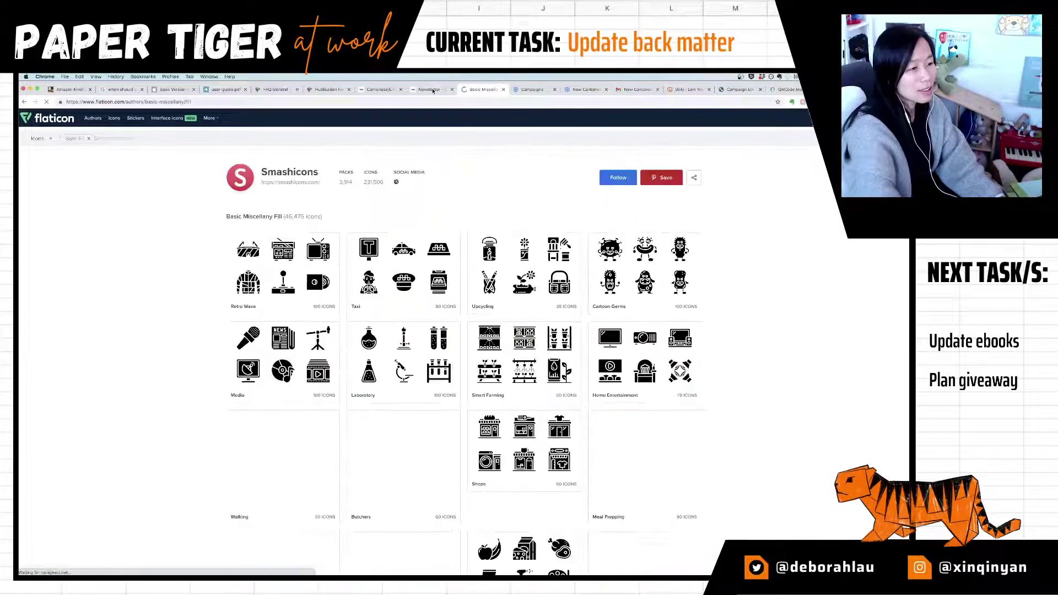
pyautogui.scroll(-10, 715, 278)
pyautogui.scroll(-3, 715, 278)
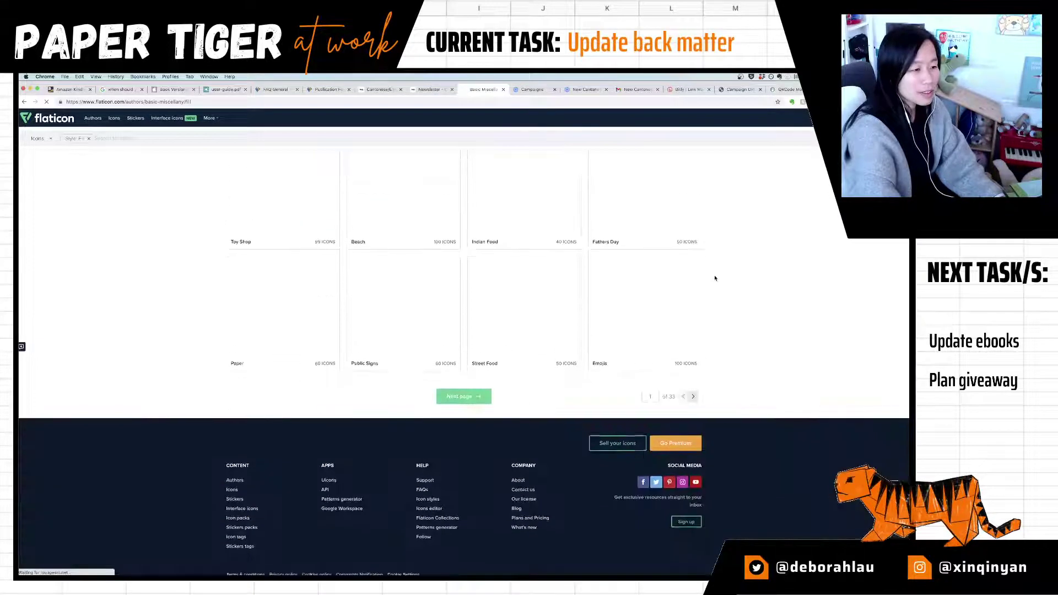
pyautogui.scroll(8, 716, 275)
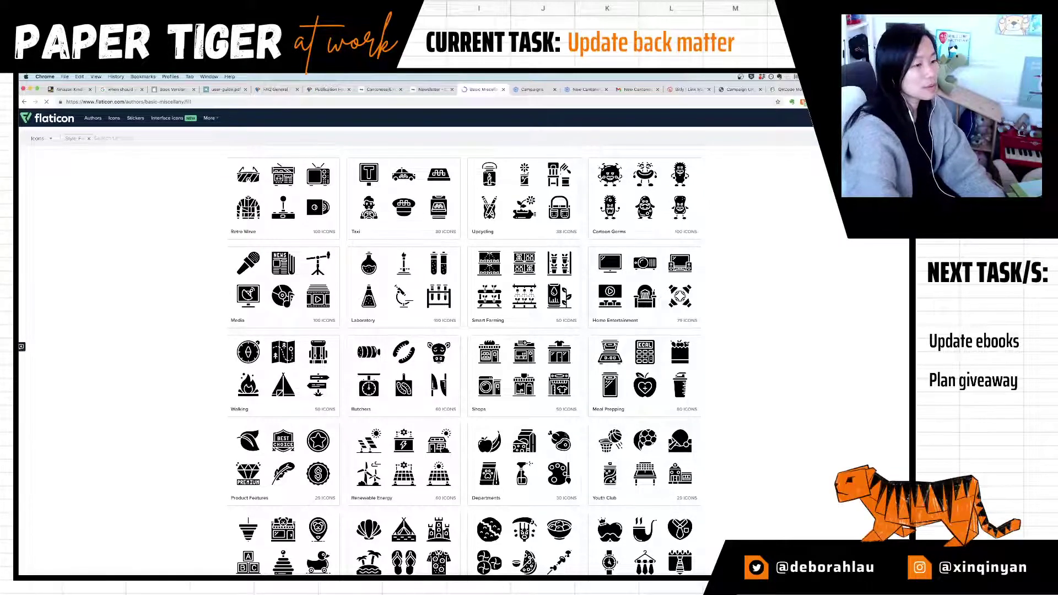
pyautogui.scroll(-10, 329, 170)
pyautogui.scroll(15, 328, 170)
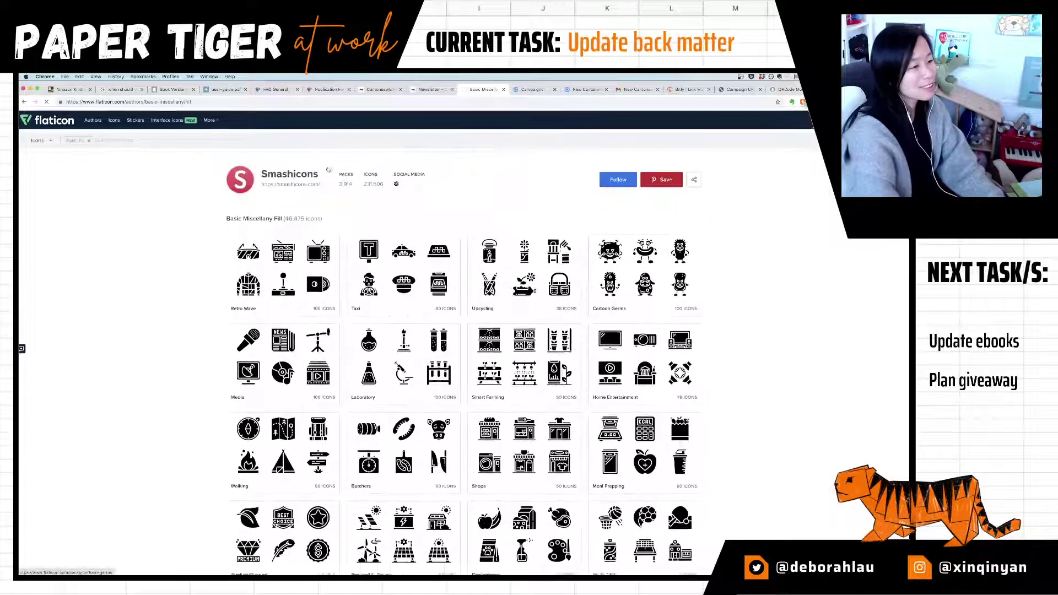
# Step: Return to the Smashicons style overview and go through its pages up to page 4
pyautogui.click(25, 103)
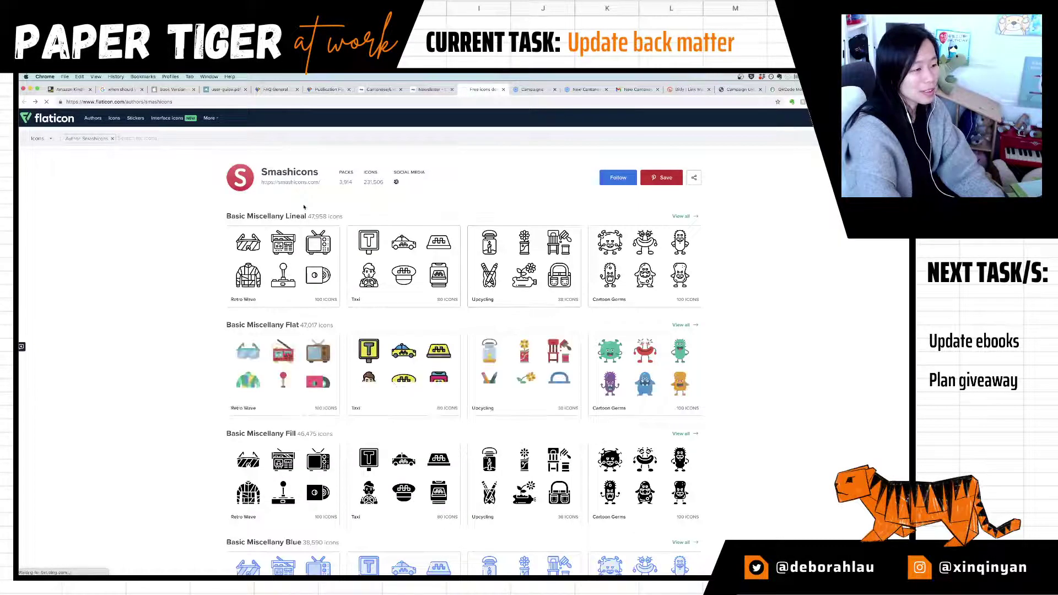
pyautogui.scroll(-6, 518, 336)
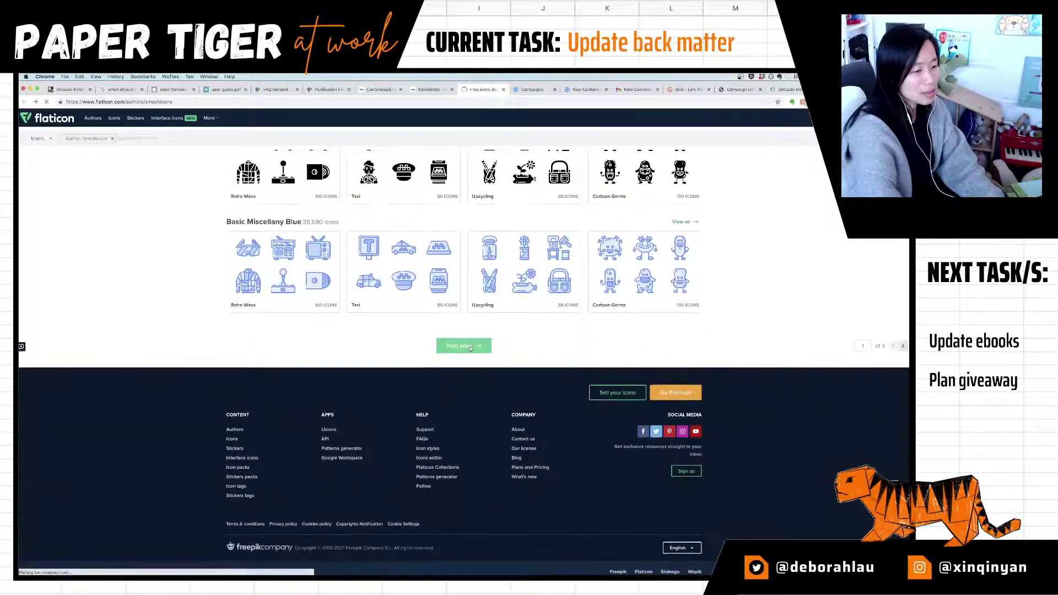
pyautogui.click(466, 346)
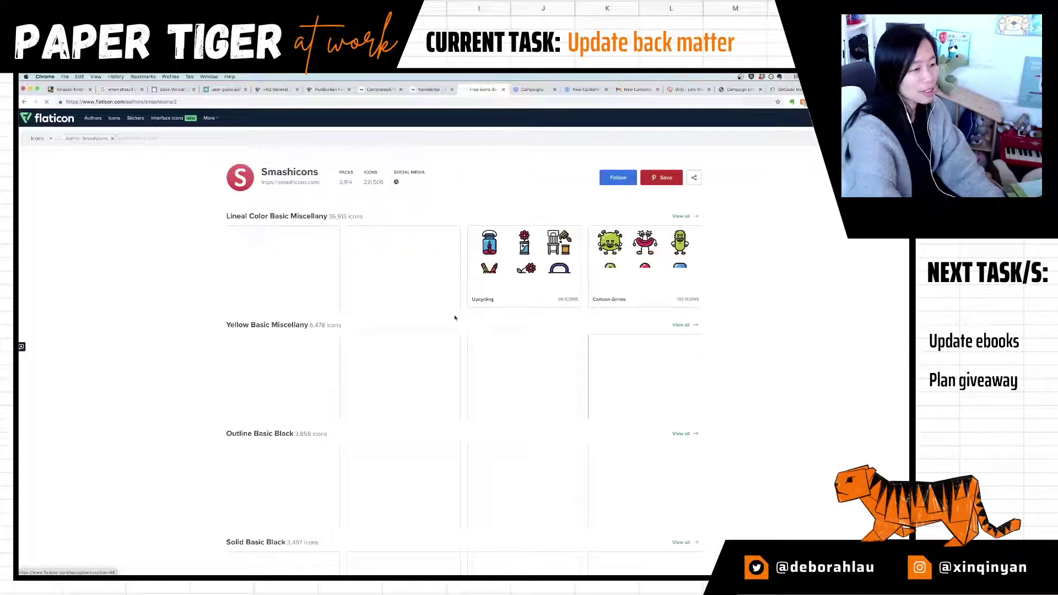
pyautogui.scroll(-6, 304, 237)
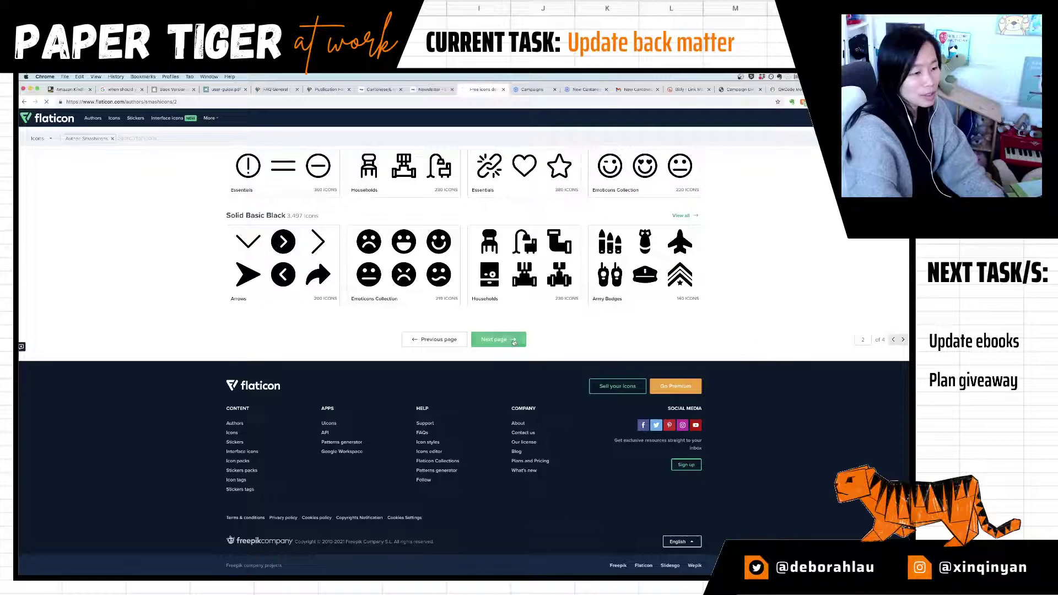
pyautogui.click(521, 341)
pyautogui.scroll(-5, 474, 325)
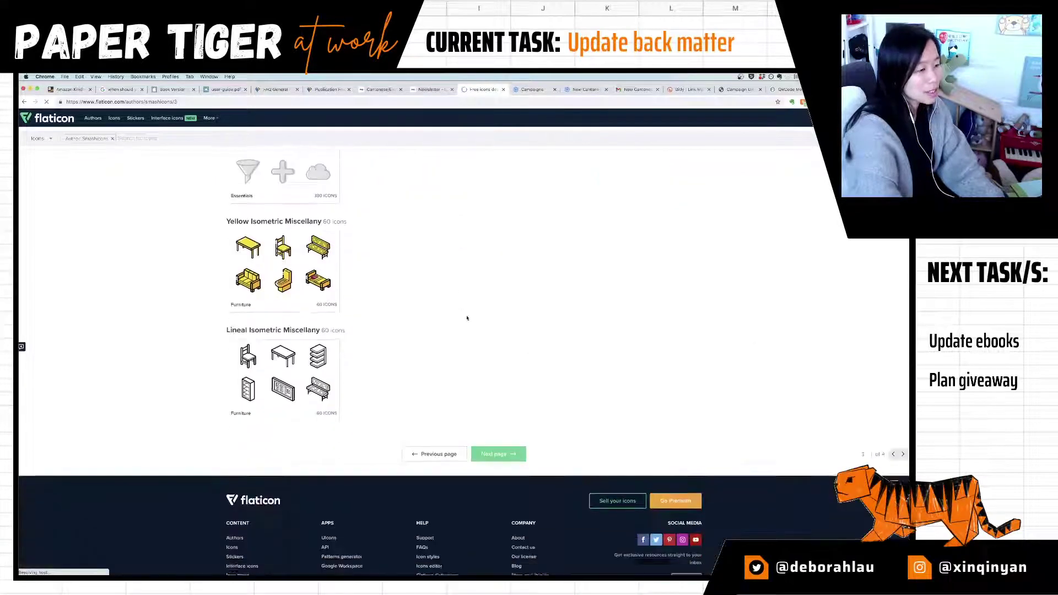
pyautogui.click(519, 454)
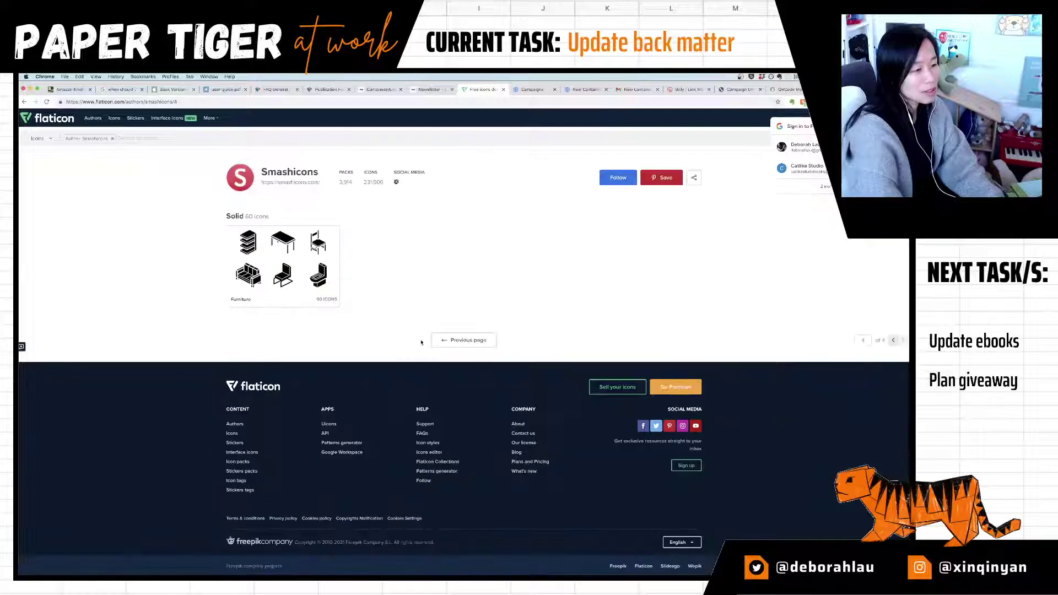
# Step: Go back to page 2 of the Smashicons styles and view all Lineal Color Basic Miscellany packs
pyautogui.click(449, 340)
pyautogui.scroll(-1, 473, 472)
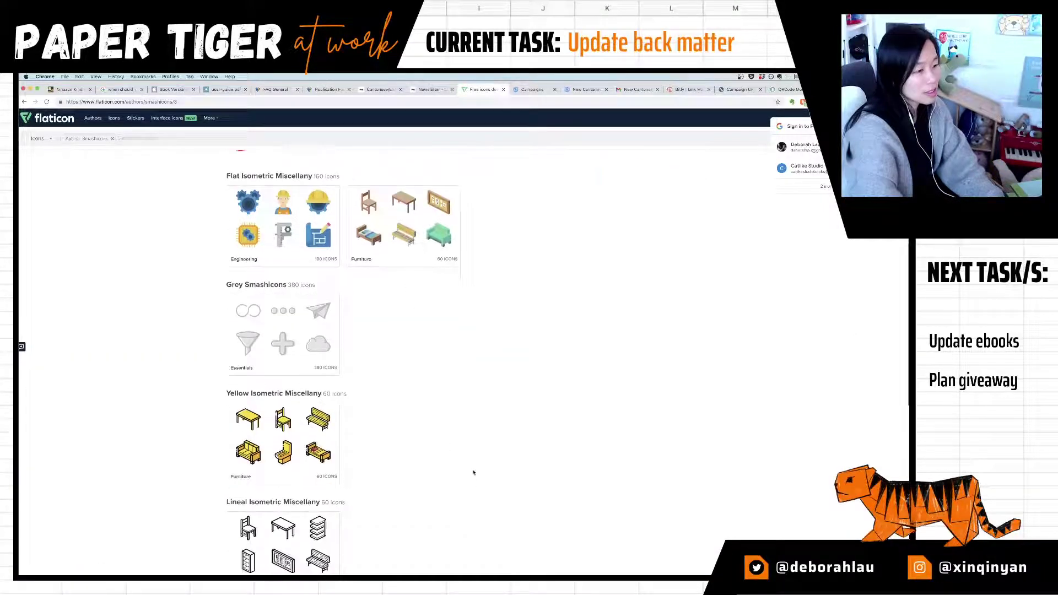
pyautogui.scroll(-5, 473, 473)
pyautogui.click(435, 410)
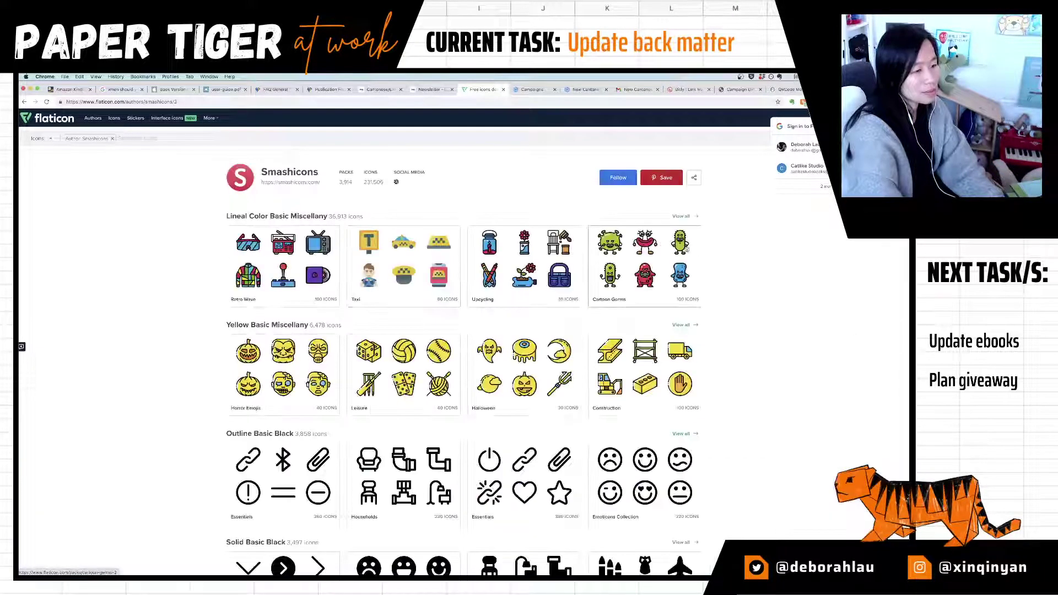
pyautogui.click(680, 217)
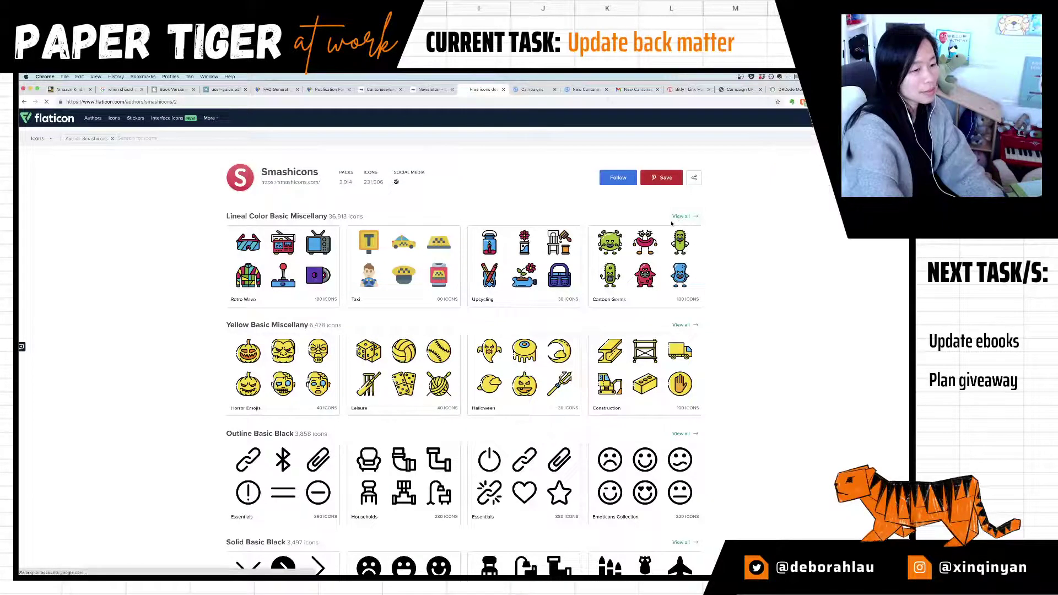
# Step: Open the Pixel perfect author page from the newsletter page credits and search that author's icons for "social media"
pyautogui.click(376, 89)
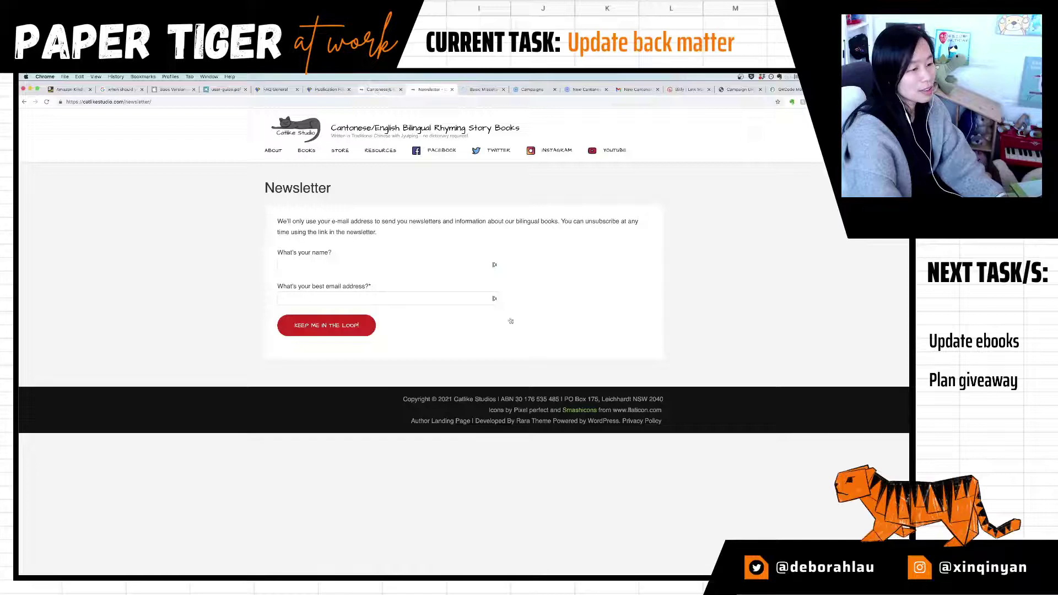
pyautogui.click(518, 411)
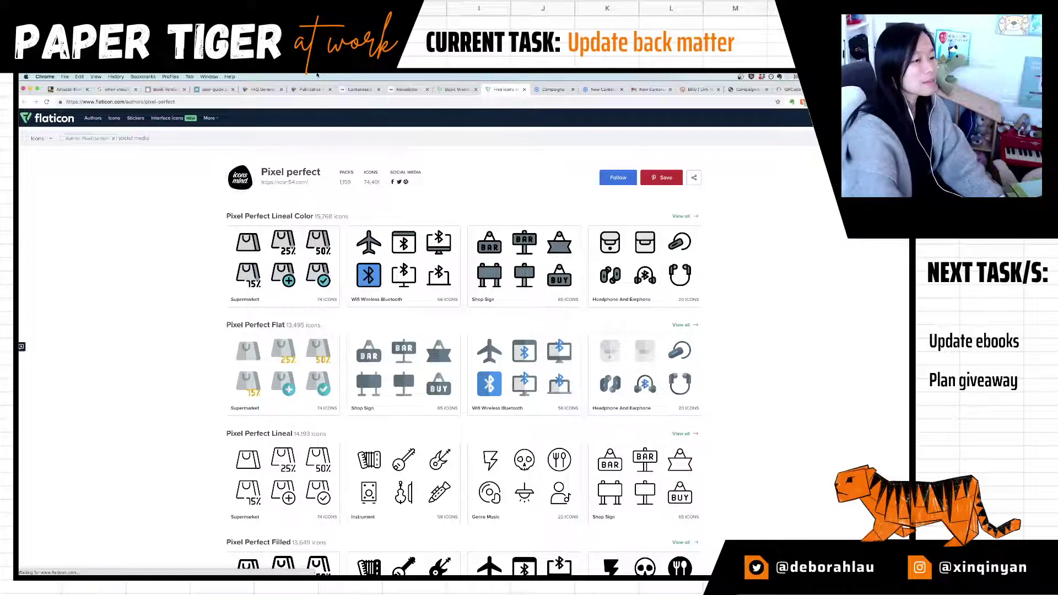
# Step: Return to the Smashicons page and search Flaticon for "smashicons social media"
pyautogui.click(455, 90)
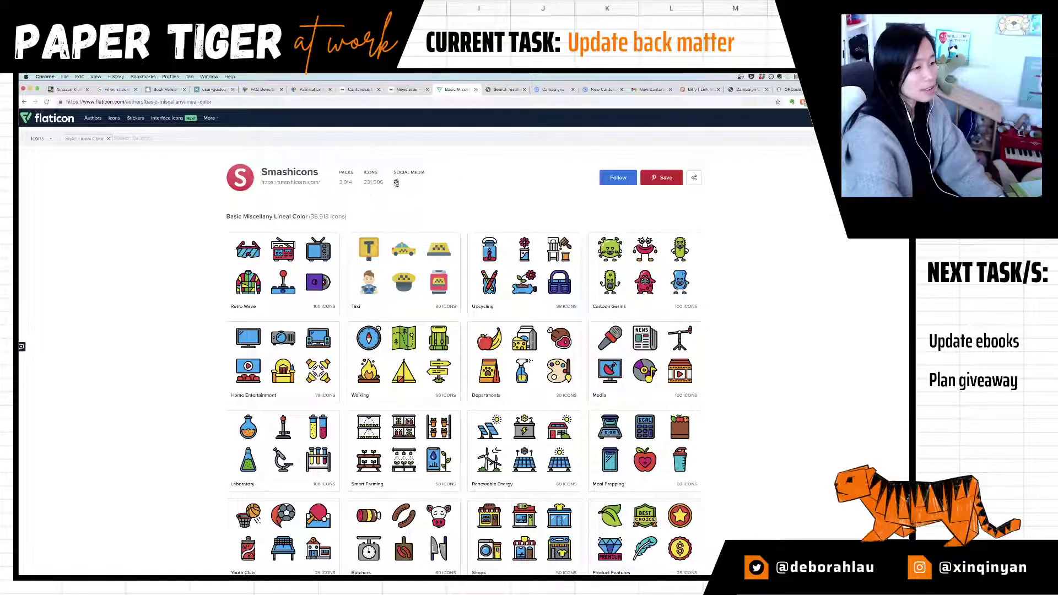
pyautogui.click(156, 135)
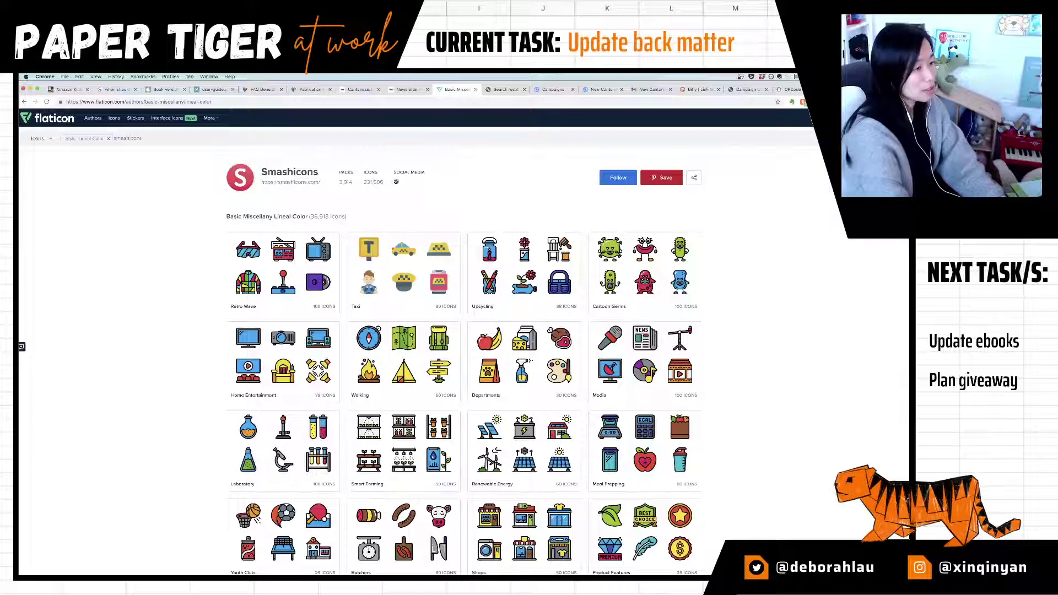
pyautogui.write('smashicons social media')
pyautogui.press('Return')
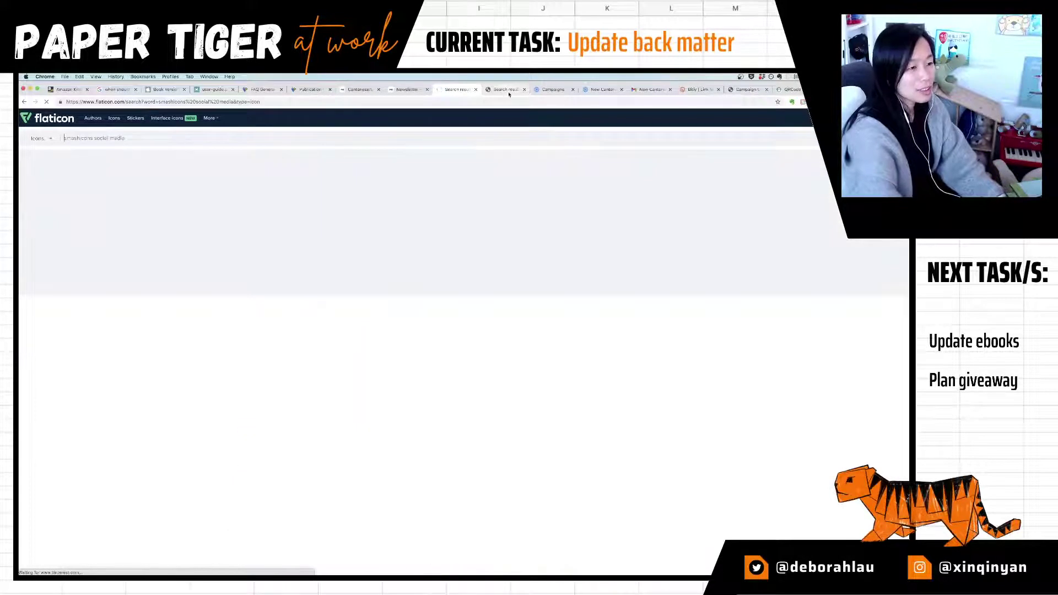
# Step: Filter the Pixel perfect social media results to the Lineal Color style and look through the icons
pyautogui.click(504, 92)
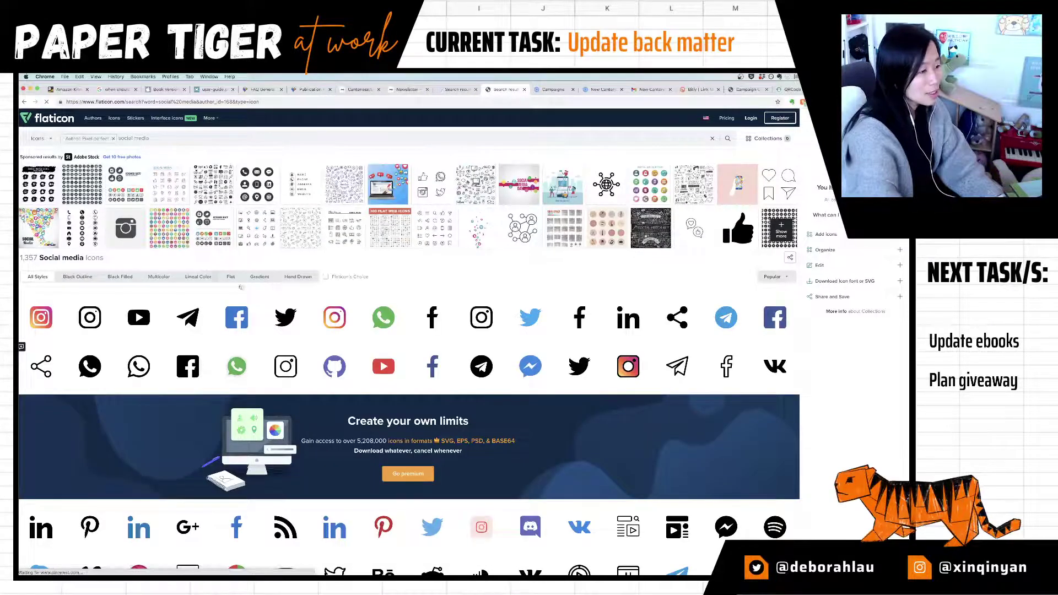
pyautogui.click(191, 277)
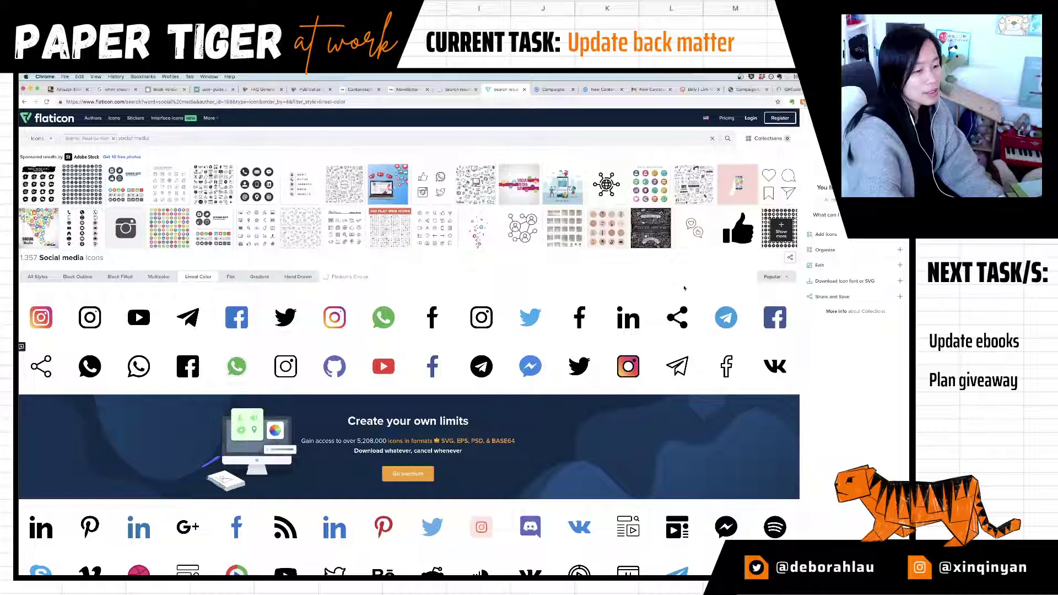
pyautogui.scroll(-3, 684, 288)
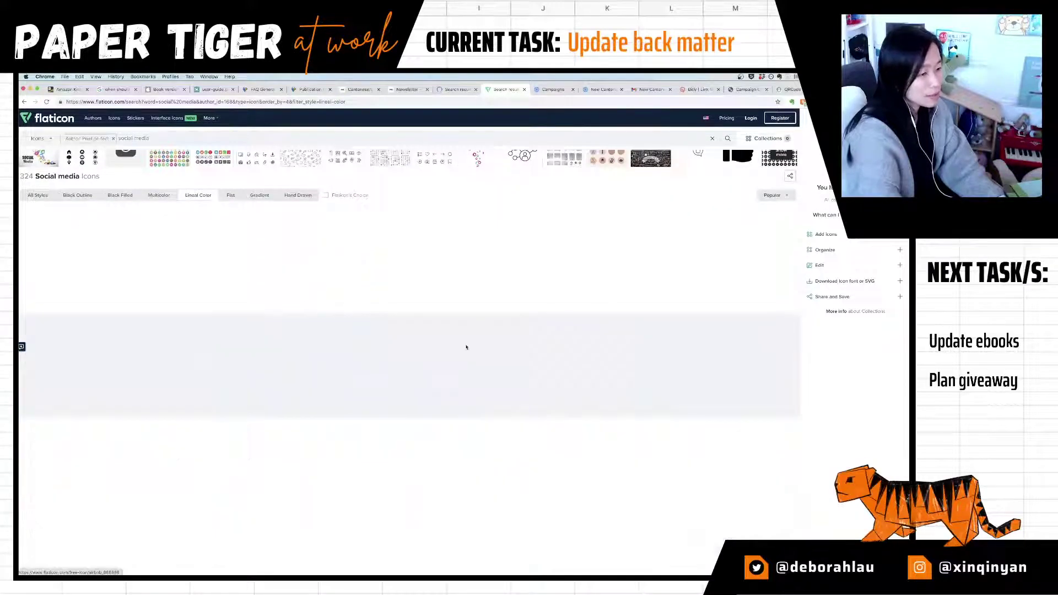
pyautogui.scroll(-3, 591, 287)
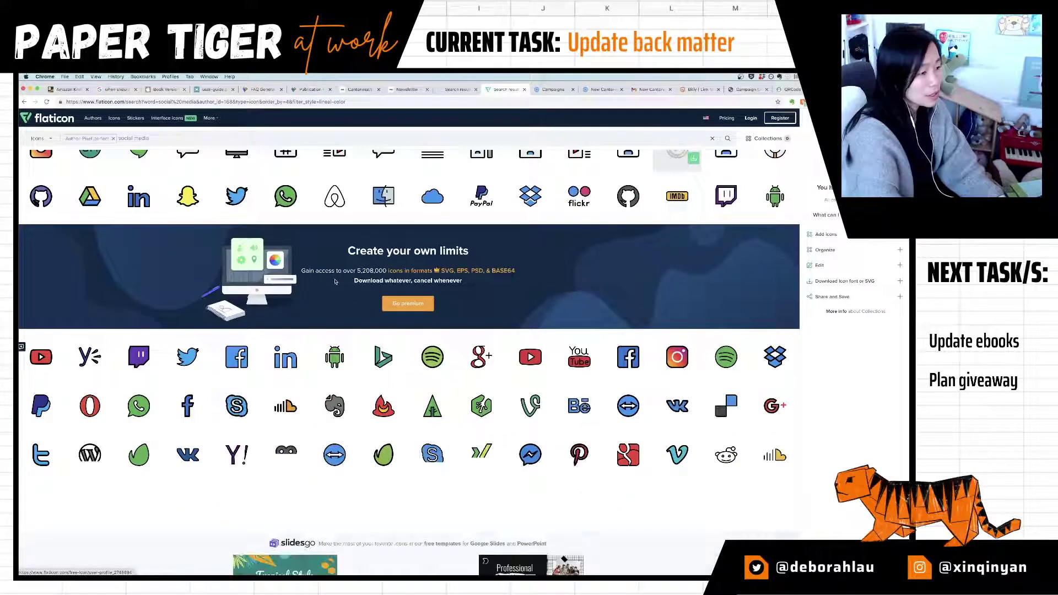
pyautogui.scroll(1, 556, 331)
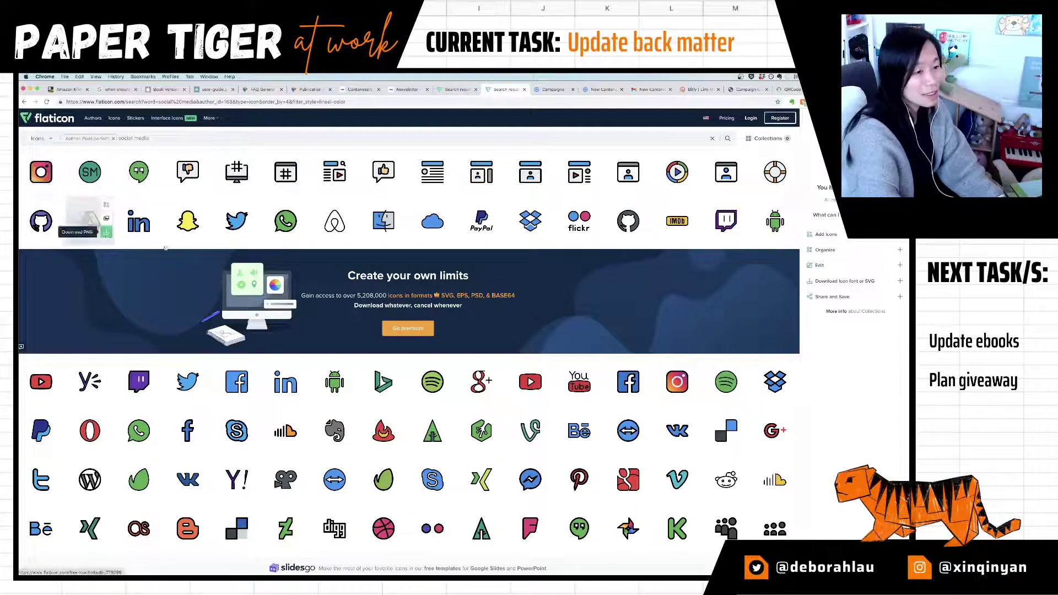
# Step: Compare the social media icons in the Catlike Studio site header with the Pixel perfect Lineal Color results
pyautogui.hotkey('ctrl', 'shift', 'Tab')
pyautogui.hotkey('ctrl', 'shift', 'Tab')
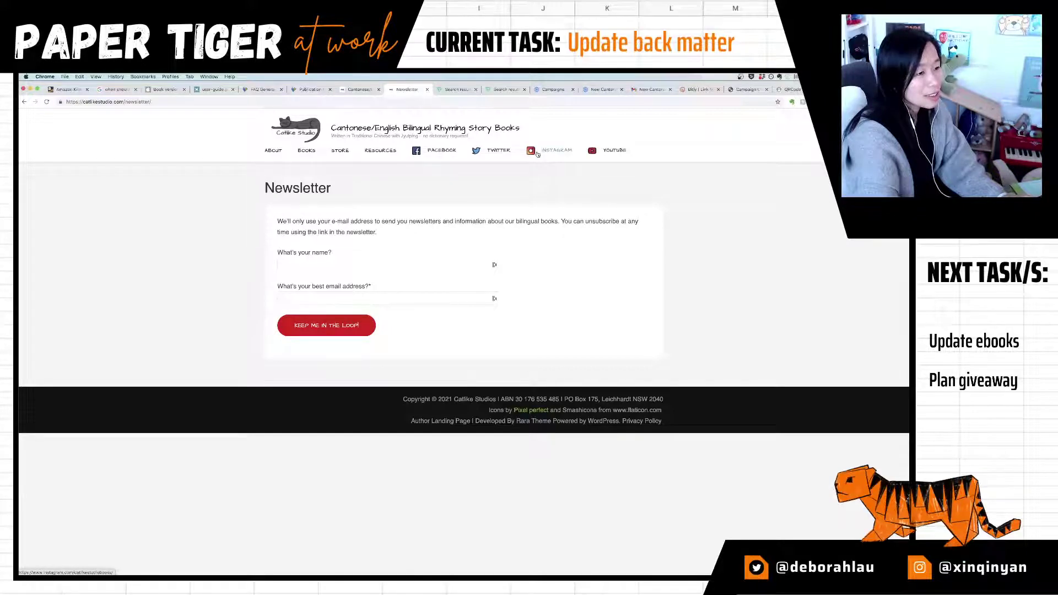
pyautogui.hotkey('ctrl', 'Tab')
pyautogui.hotkey('ctrl', 'Tab')
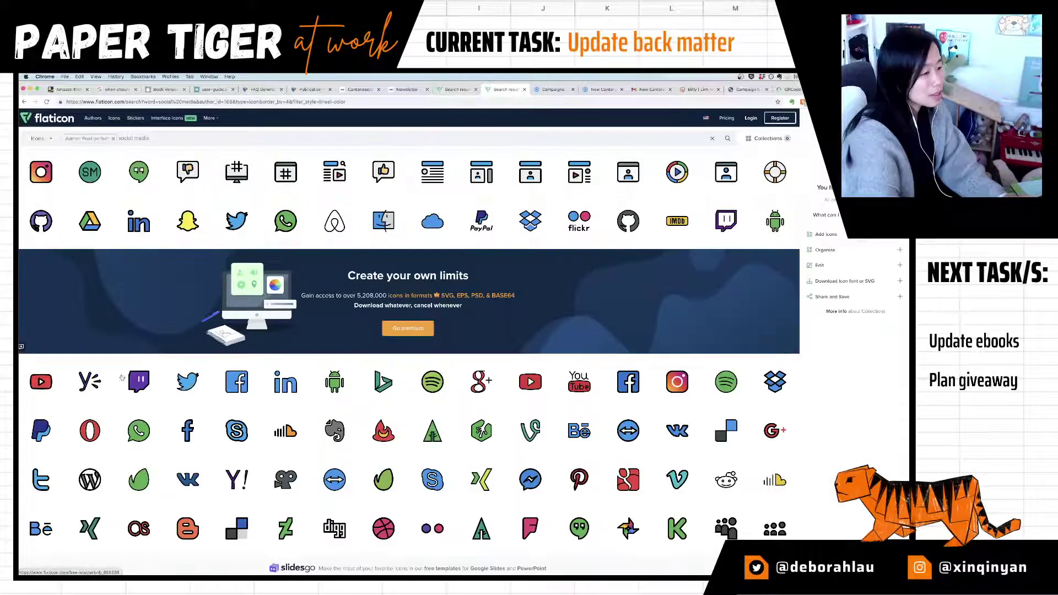
pyautogui.moveTo(56, 393)
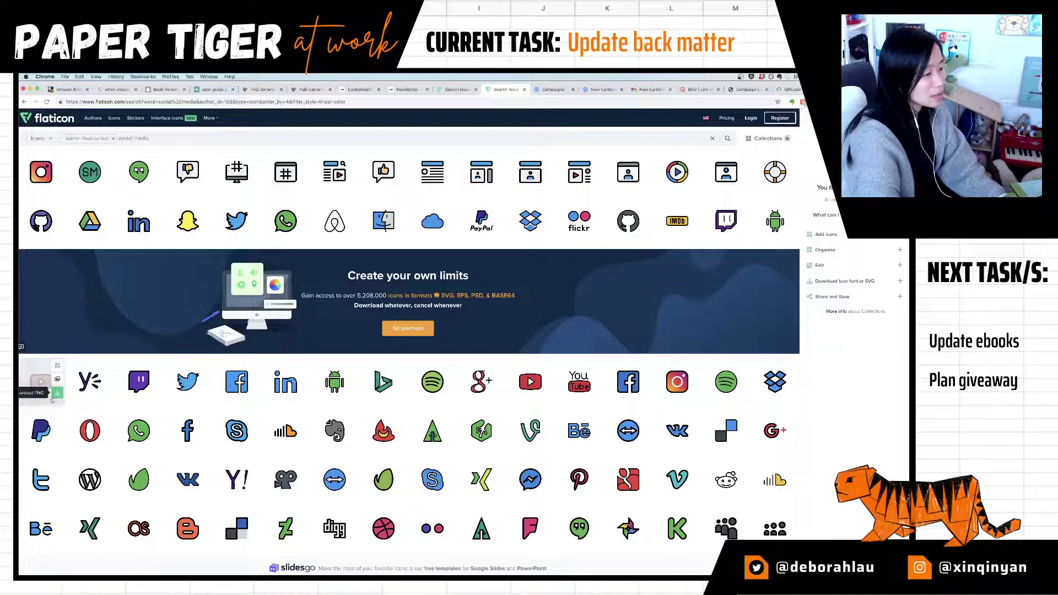
pyautogui.moveTo(94, 215)
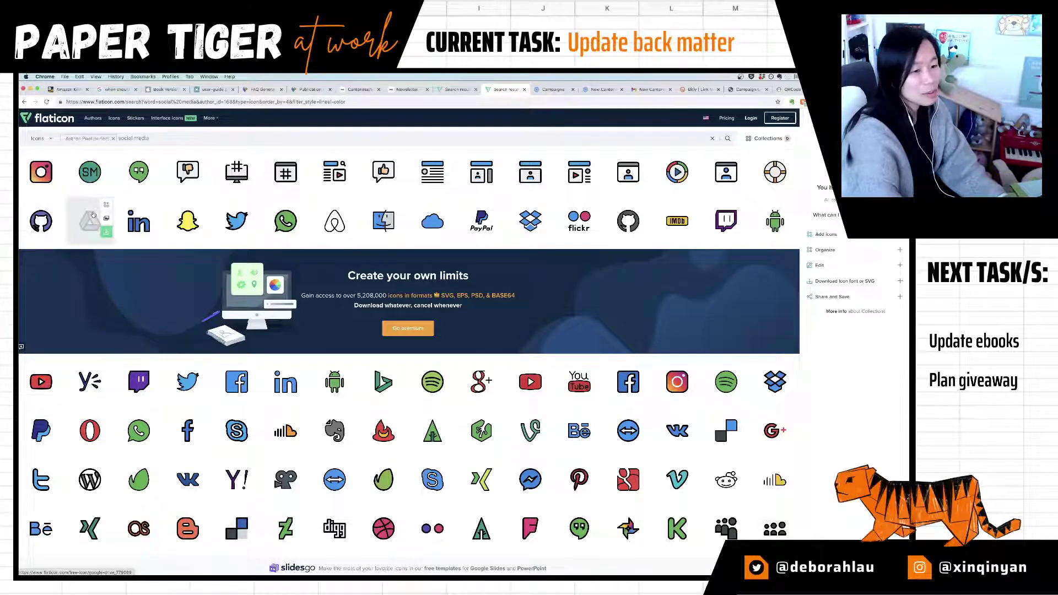
pyautogui.scroll(3, 93, 215)
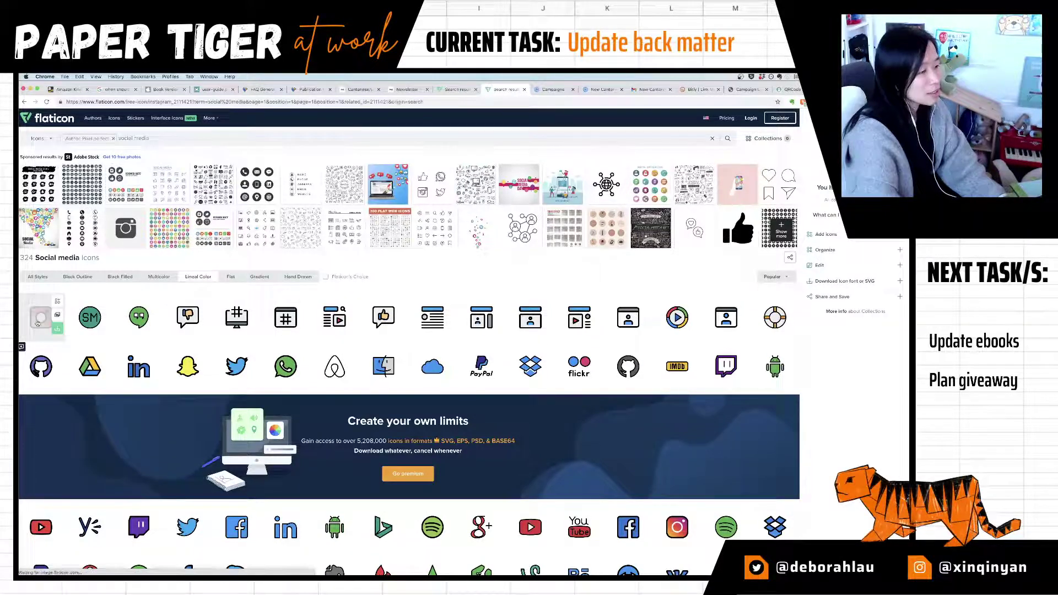
# Step: Open the details of the Lineal Color Instagram icon and compare it with the one on the newsletter page
pyautogui.click(37, 323)
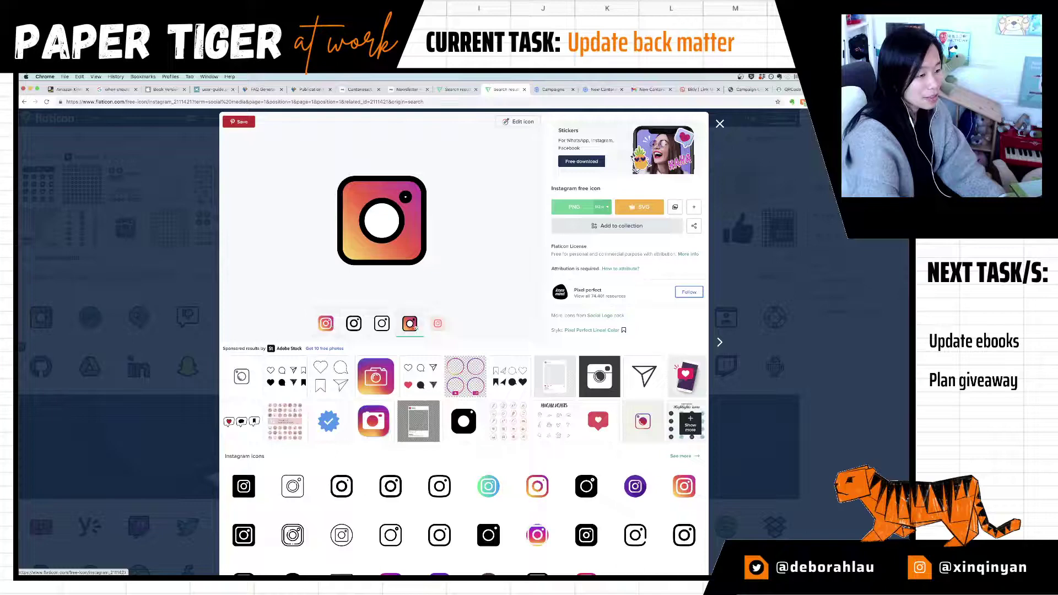
pyautogui.hotkey('ctrl', 'shift', 'Tab')
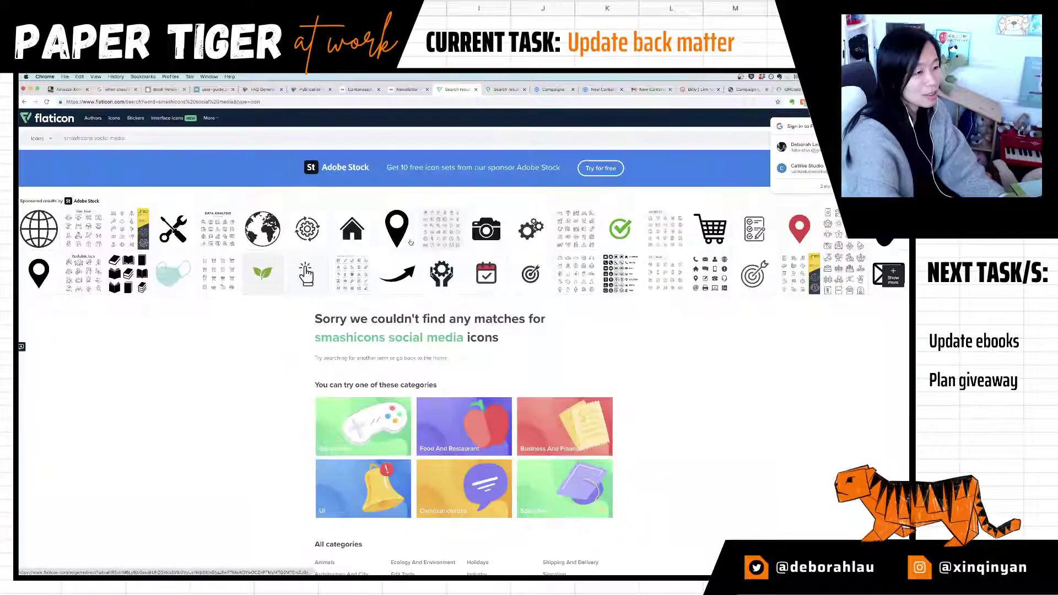
pyautogui.hotkey('ctrl', 'shift', 'Tab')
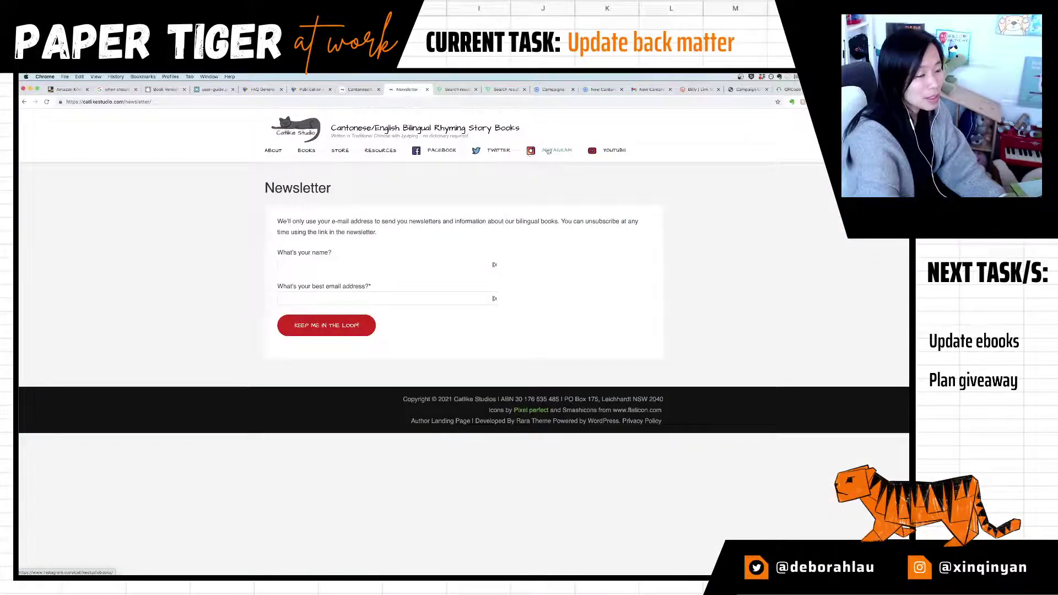
# Step: Return to the Smashicons author page on Flaticon and search that author's icons for "social media"
pyautogui.hotkey('ctrl', 'Tab')
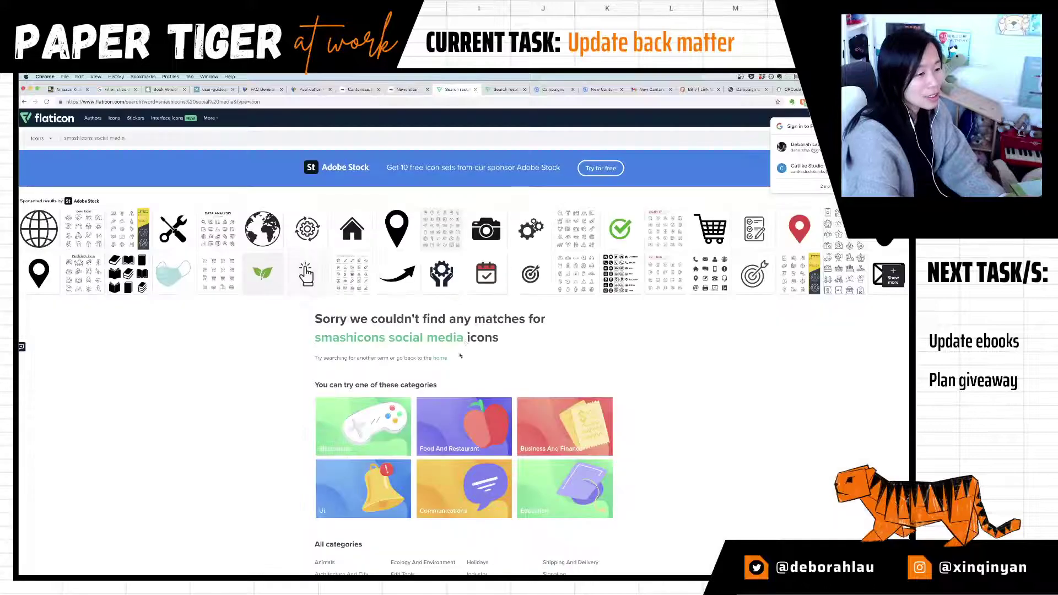
pyautogui.hotkey('ctrl', 'Tab')
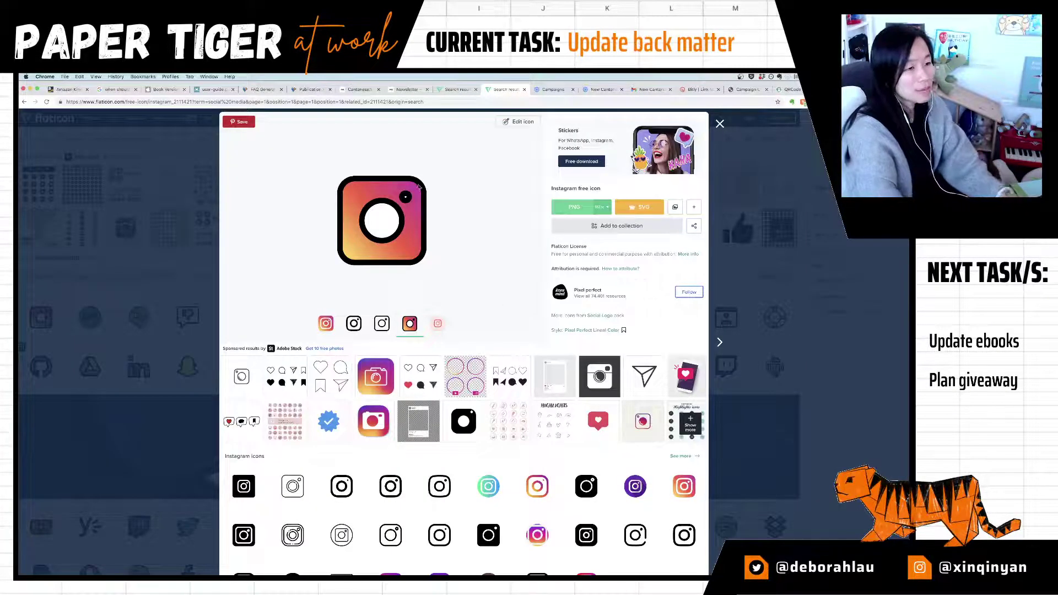
pyautogui.click(455, 91)
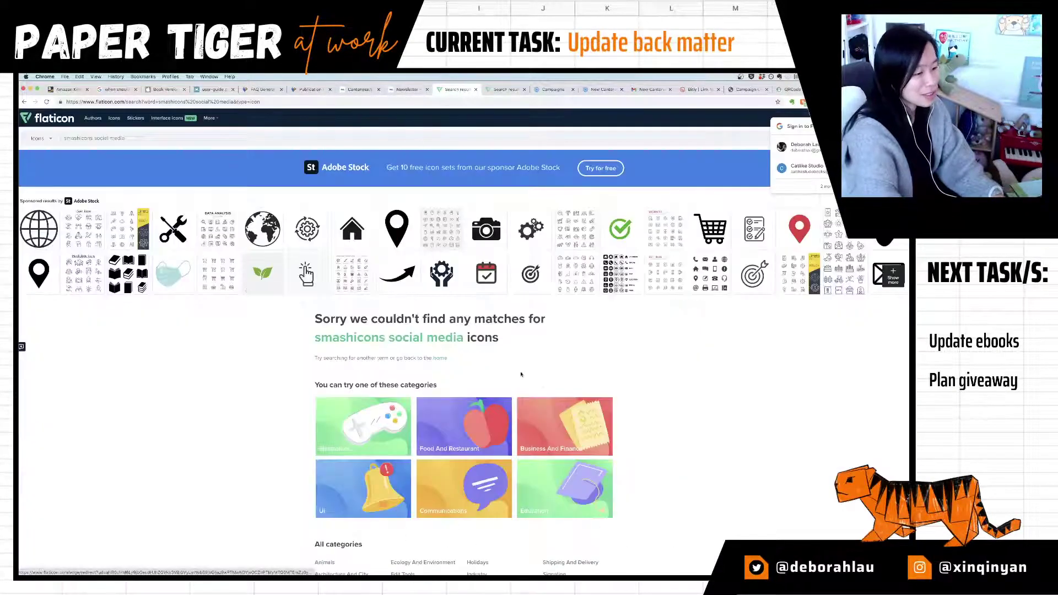
pyautogui.scroll(-8, 574, 373)
pyautogui.scroll(10, 573, 374)
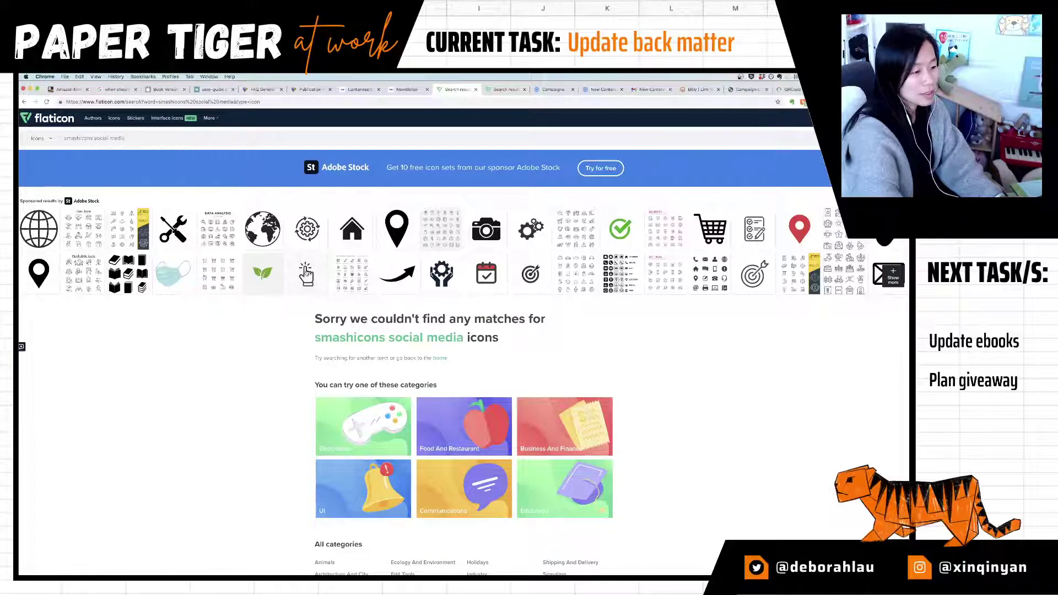
pyautogui.click(24, 103)
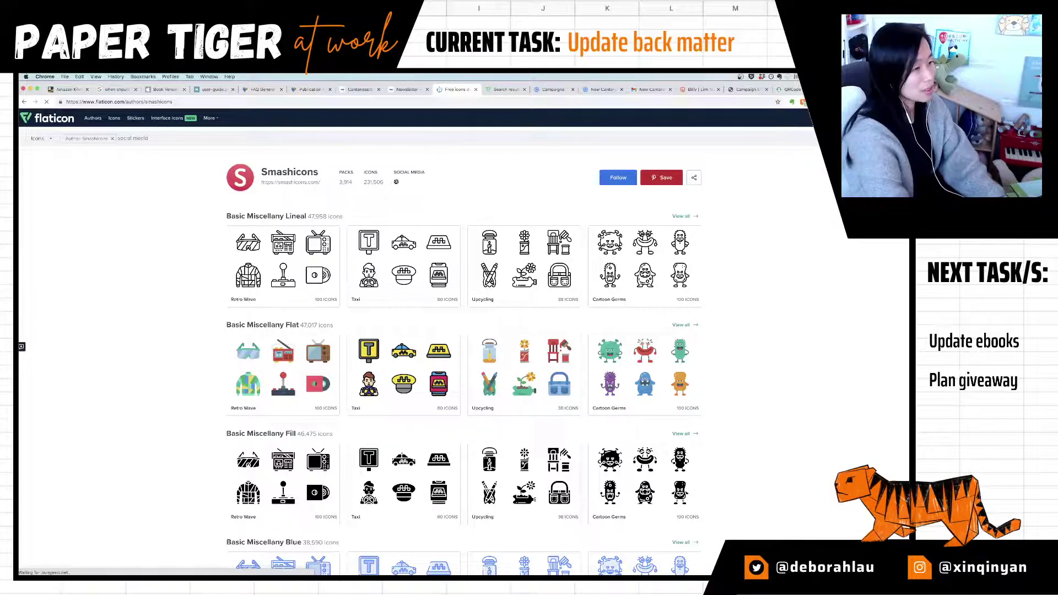
pyautogui.press('Return')
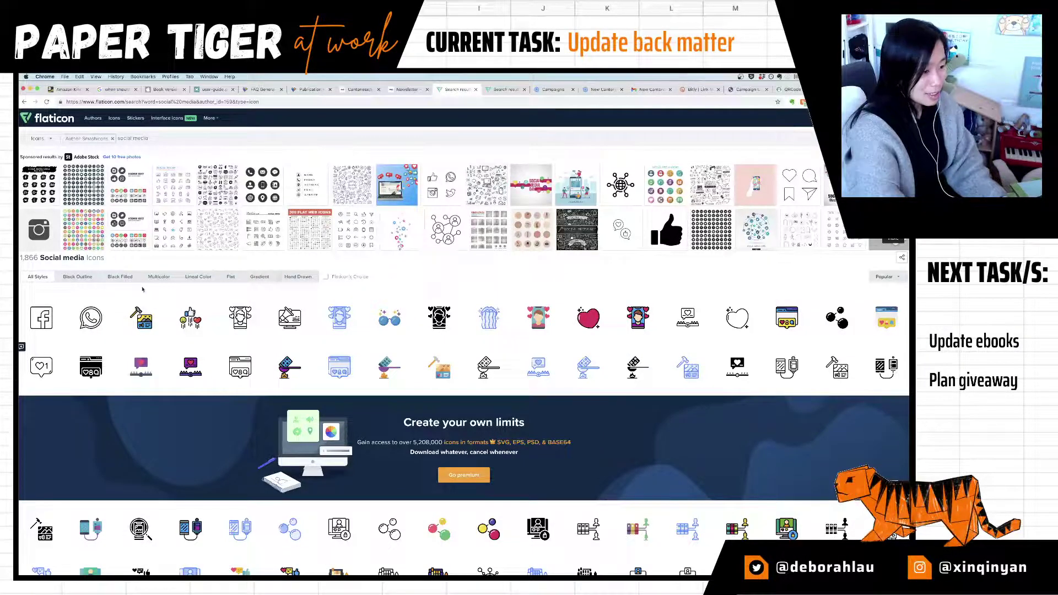
# Step: Check the Smashicons social media results in the Hand Drawn and Lineal Color styles, looking through the first two Lineal Color pages
pyautogui.click(199, 277)
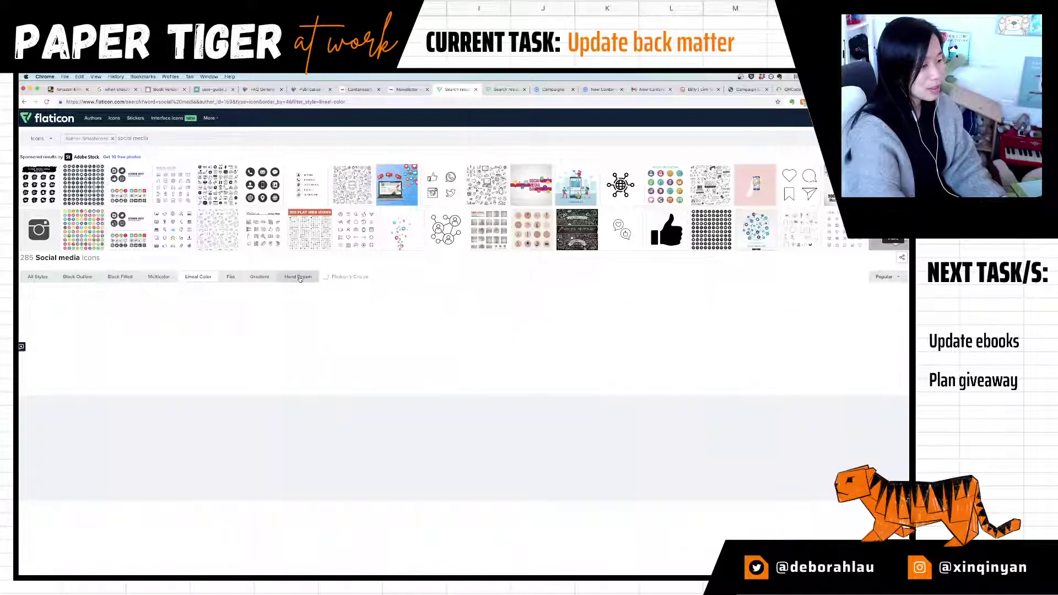
pyautogui.click(299, 277)
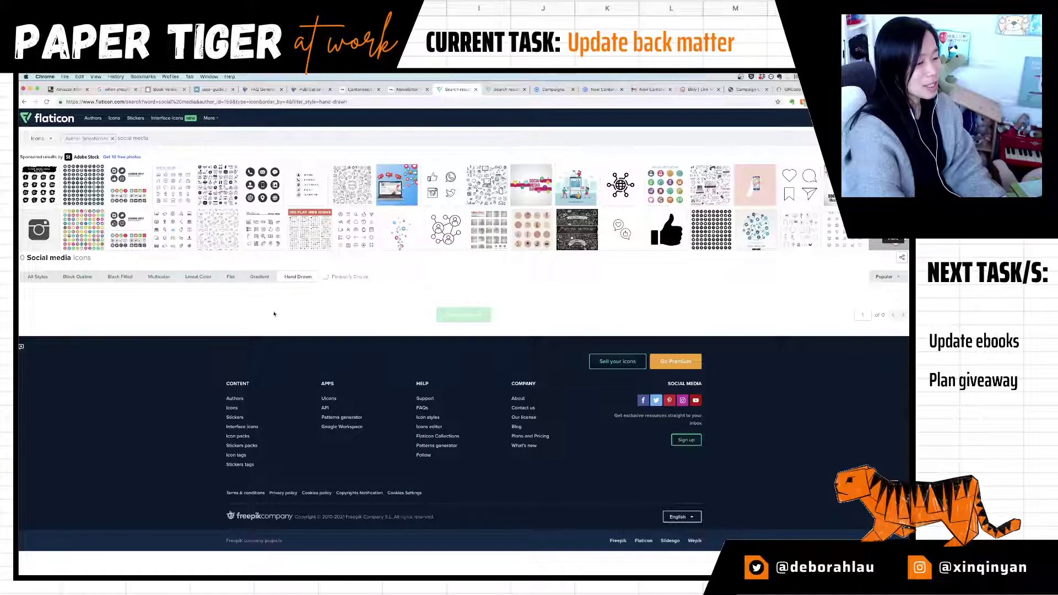
pyautogui.click(197, 278)
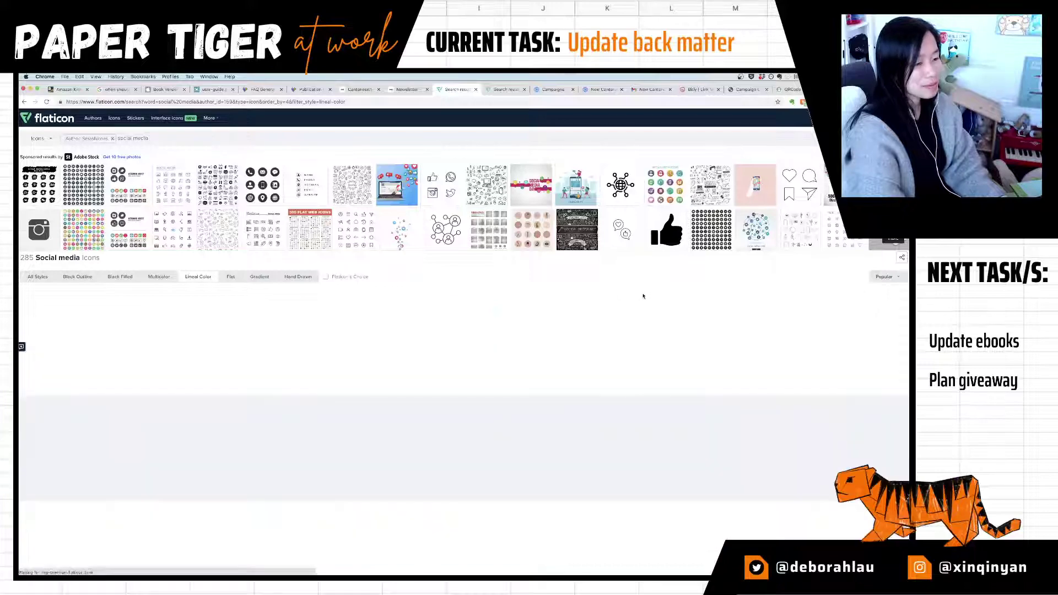
pyautogui.scroll(-3, 560, 308)
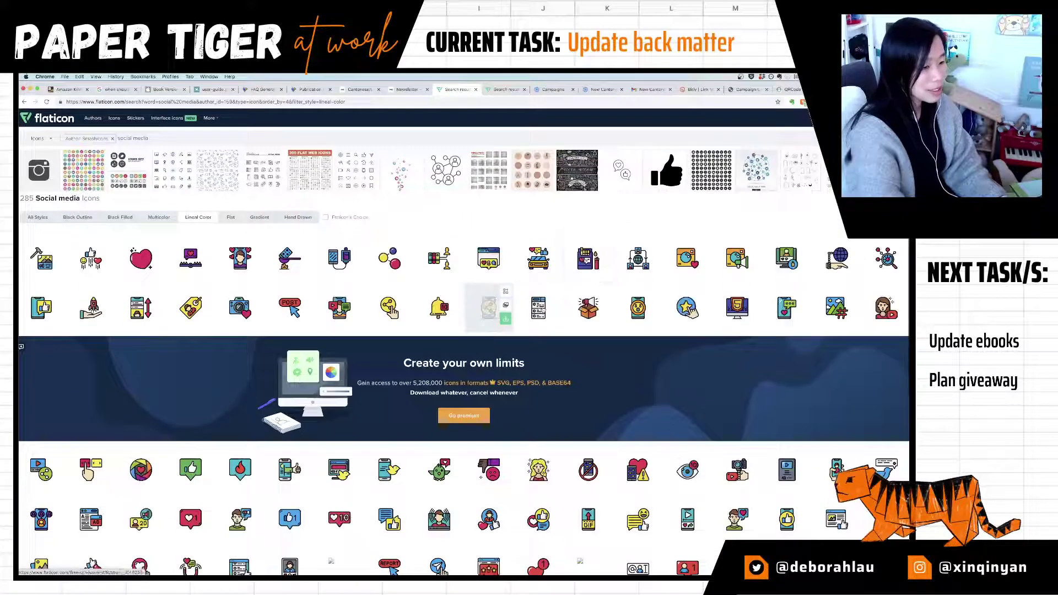
pyautogui.scroll(-5, 554, 310)
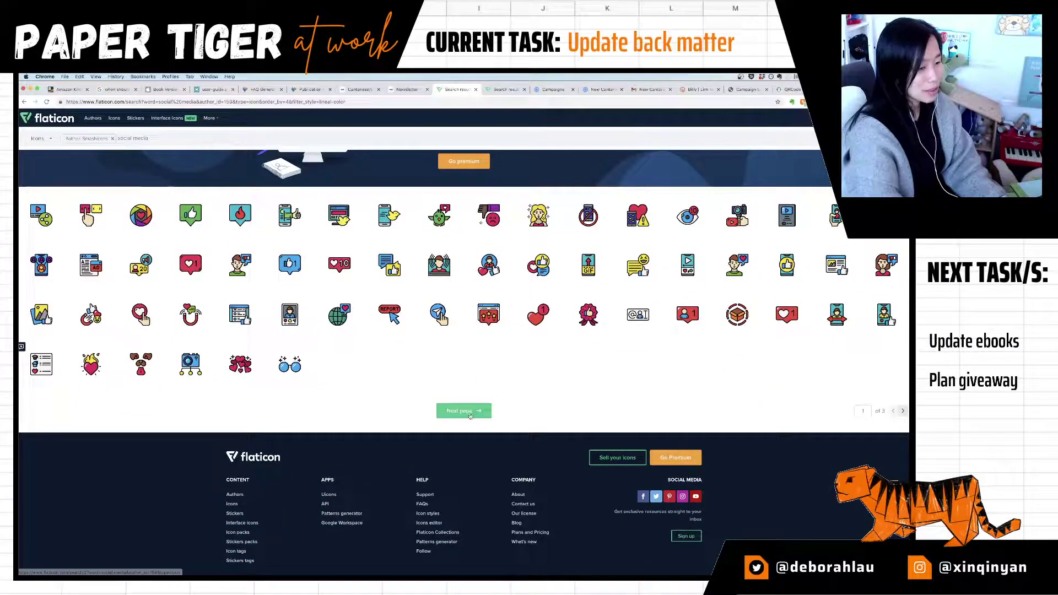
pyautogui.click(472, 415)
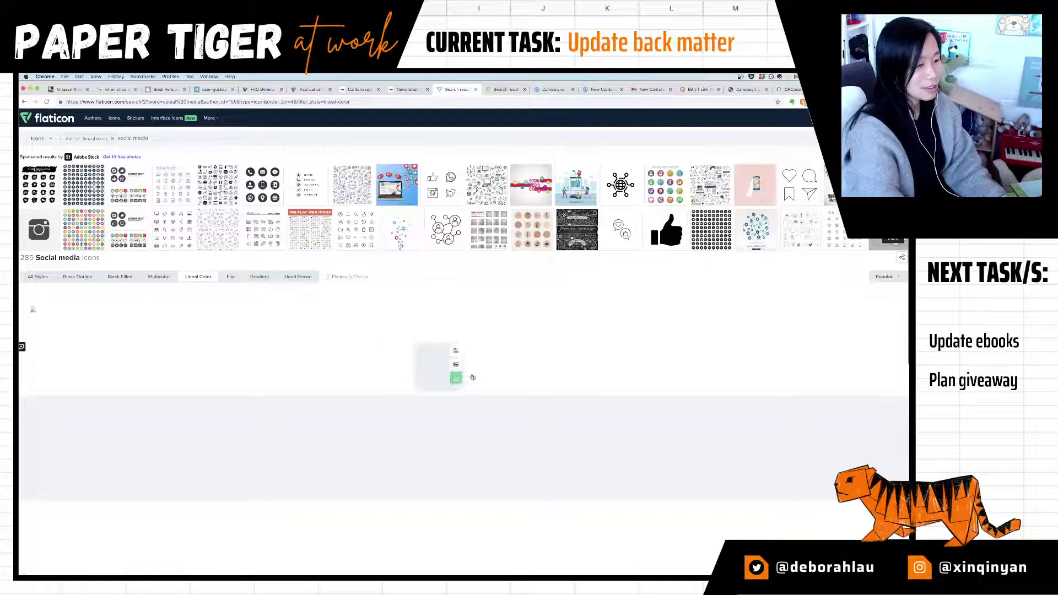
pyautogui.scroll(-4, 482, 380)
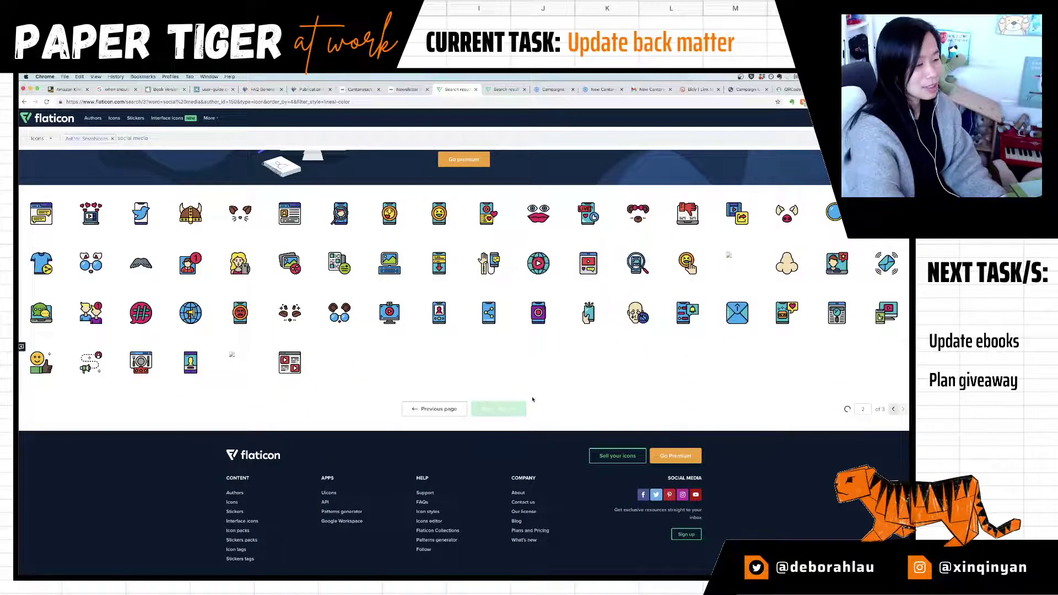
# Step: Open the Social logo pack from the Instagram icon's details and compare its icons with those on the newsletter page
pyautogui.hotkey('ctrl', 'Tab')
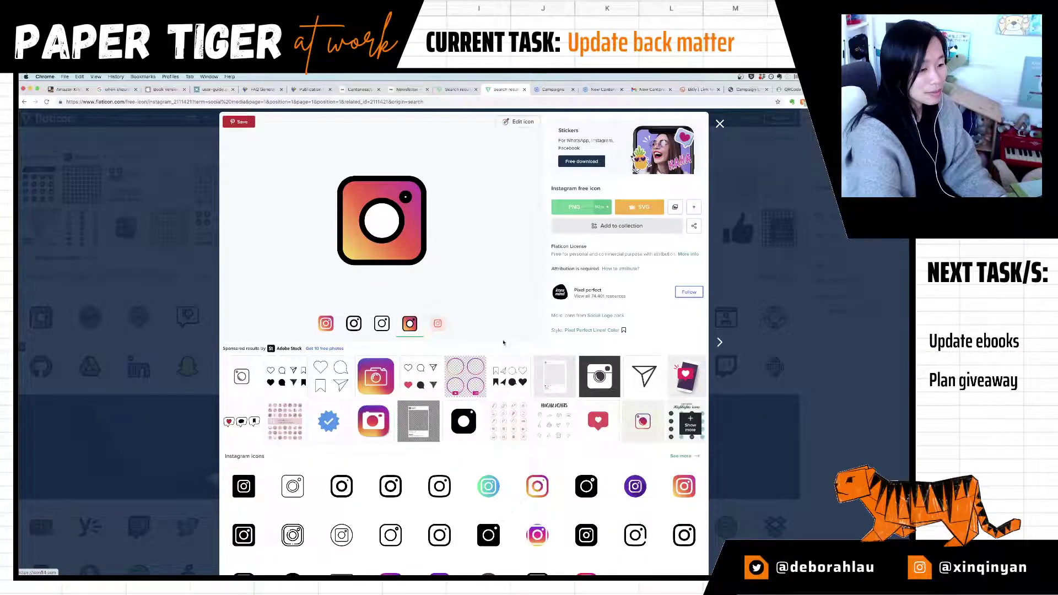
pyautogui.click(600, 316)
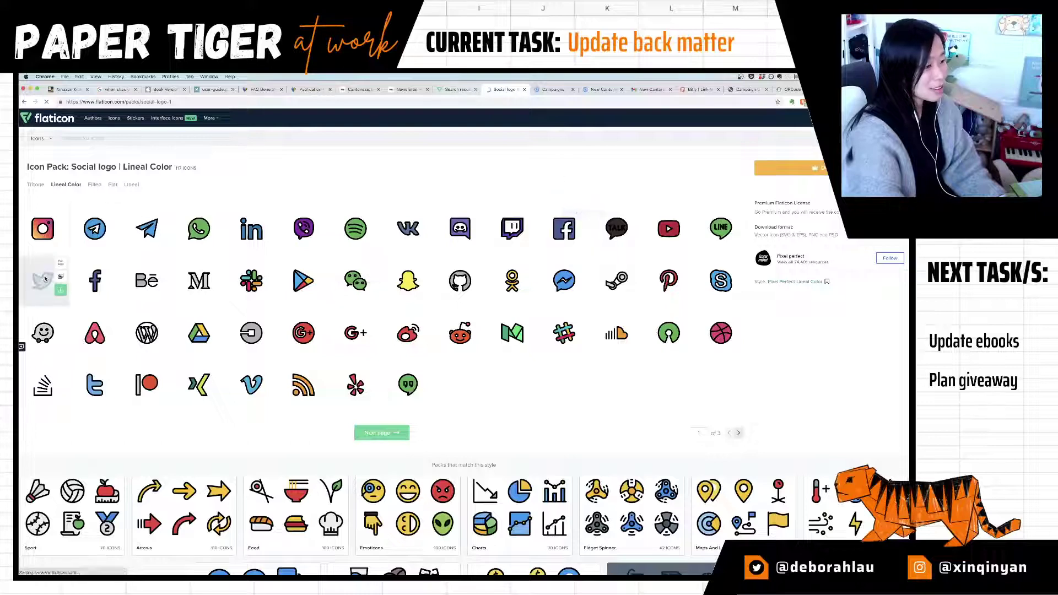
pyautogui.click(406, 90)
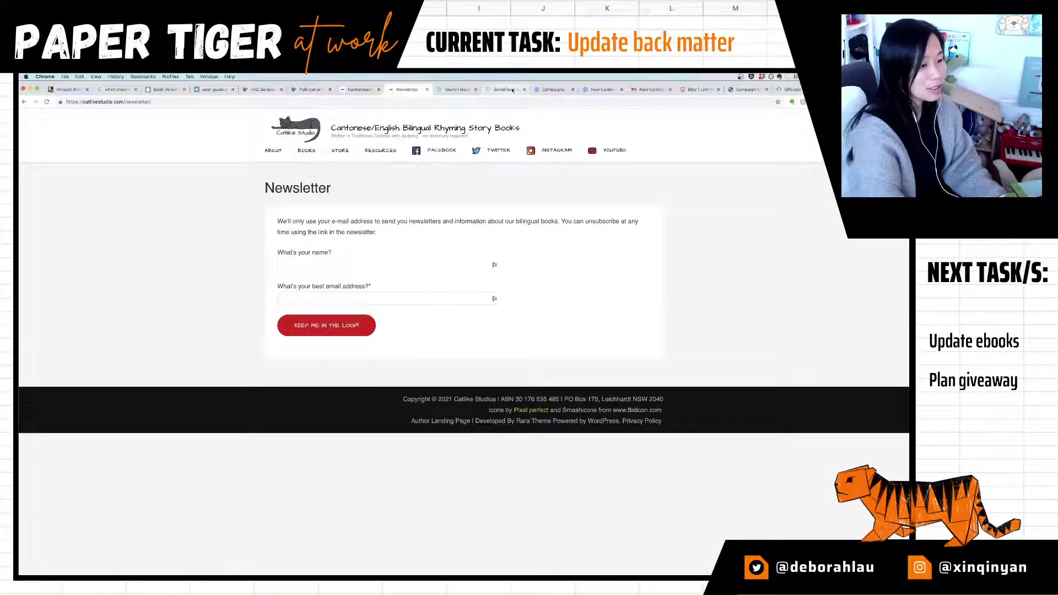
pyautogui.click(512, 90)
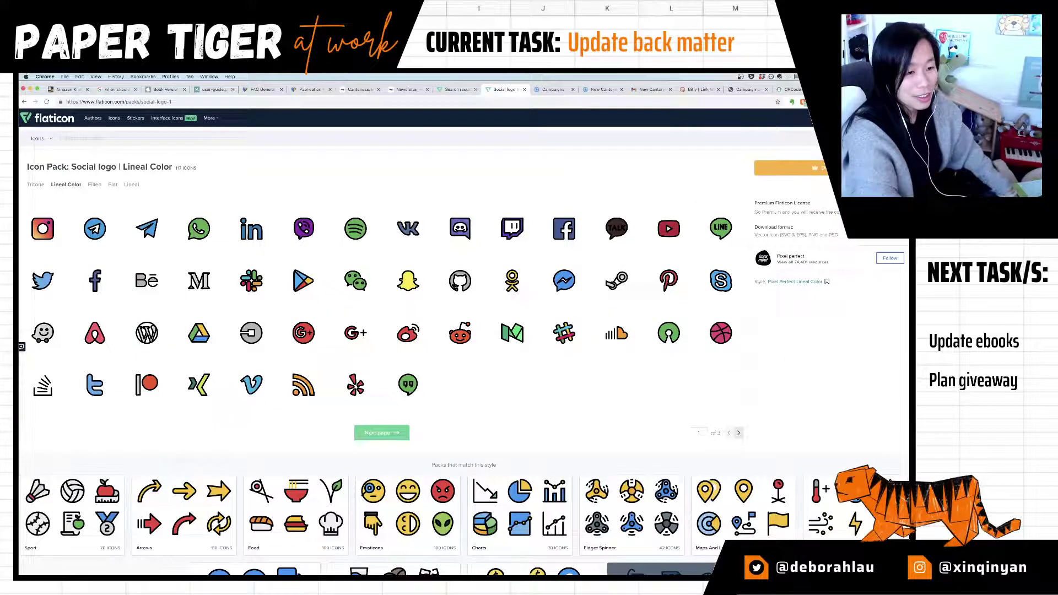
# Step: Read the license summary for the Social logo pack and look over the rest of the pack page
pyautogui.click(855, 213)
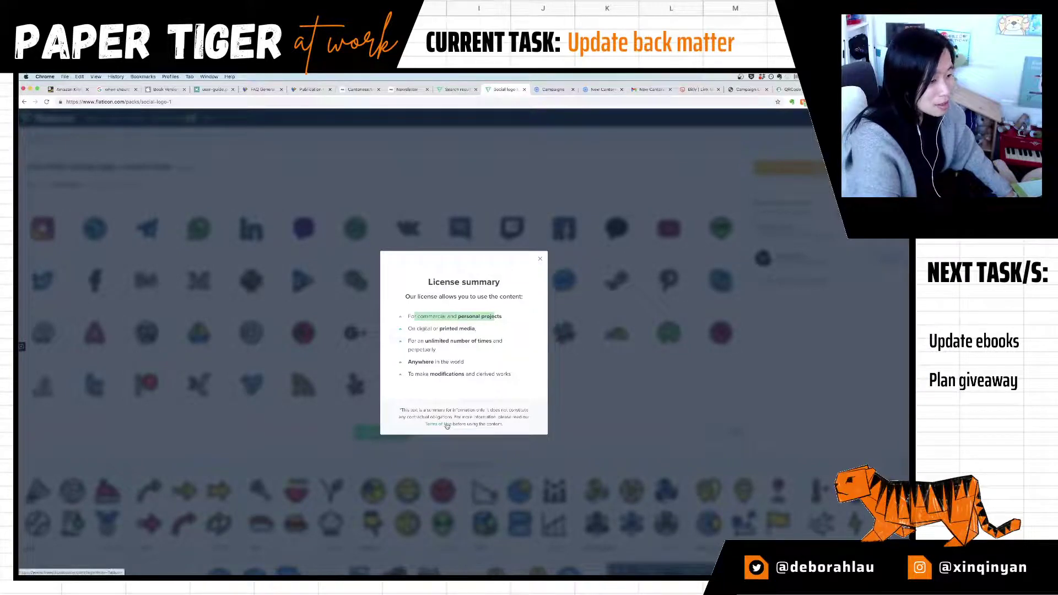
pyautogui.click(541, 260)
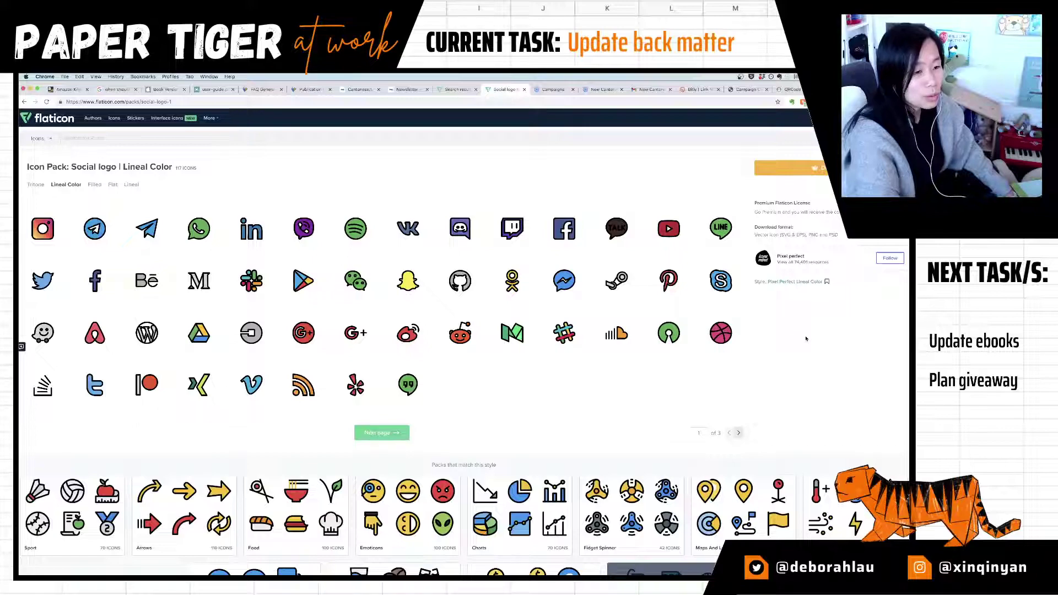
pyautogui.scroll(-5, 806, 338)
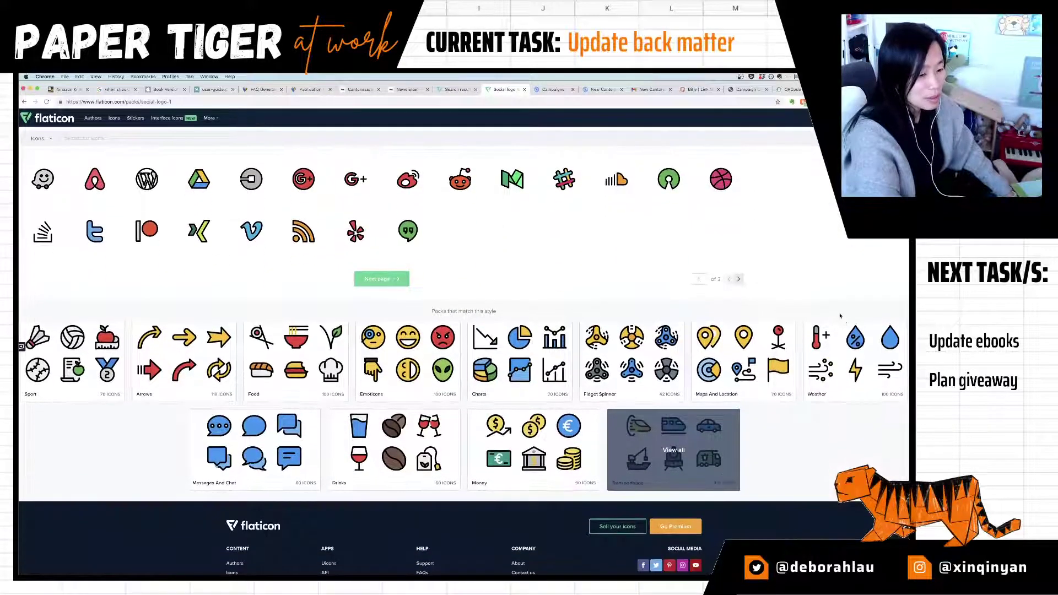
pyautogui.scroll(5, 838, 312)
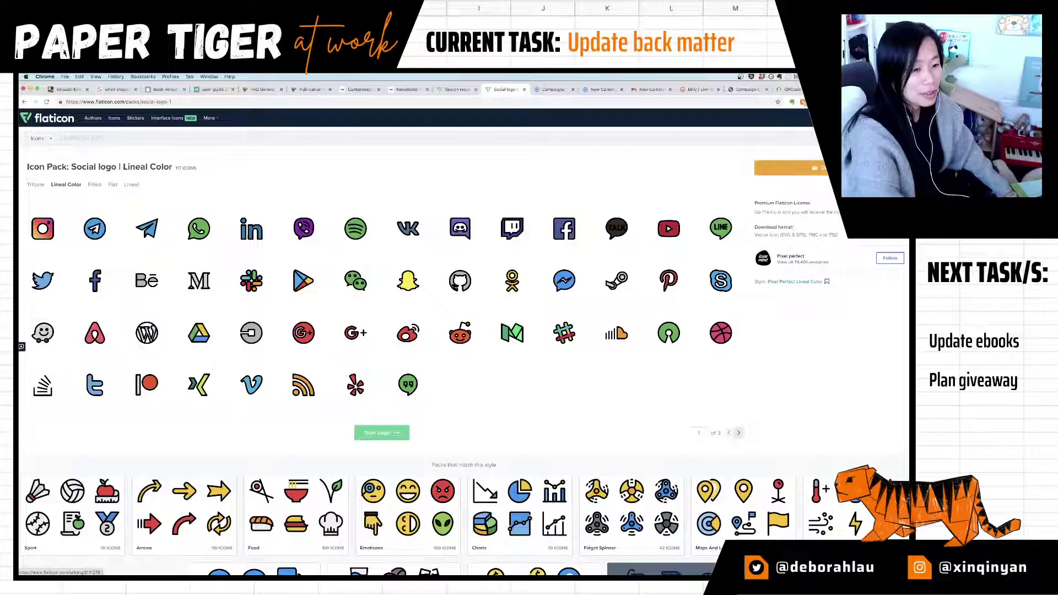
# Step: View the Social logo pack in the Filled, Flat and Lineal styles, then return to Lineal Color and look through it
pyautogui.click(96, 186)
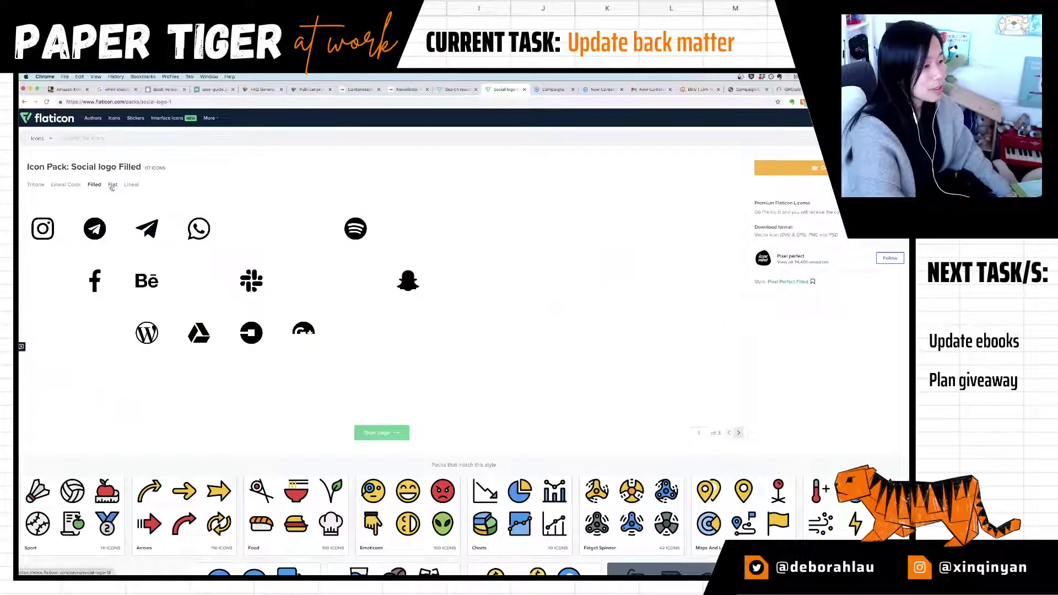
pyautogui.click(112, 186)
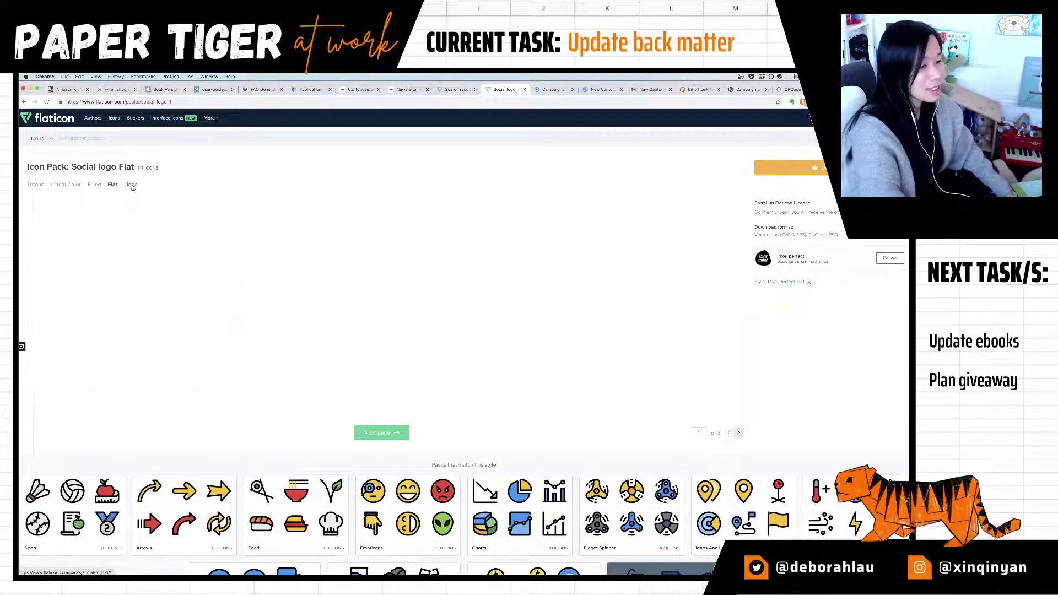
pyautogui.click(133, 187)
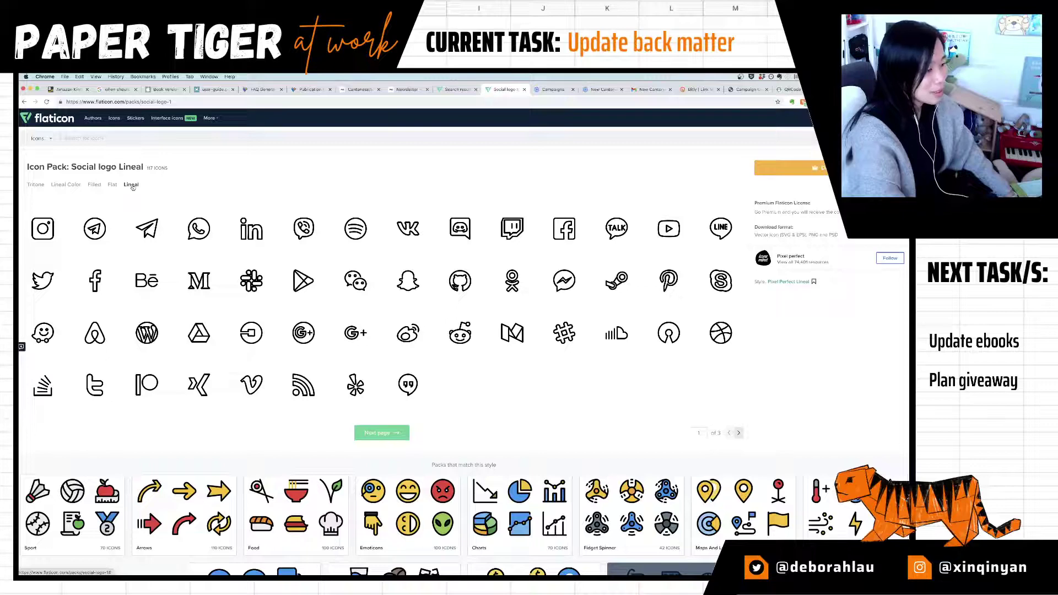
pyautogui.click(66, 186)
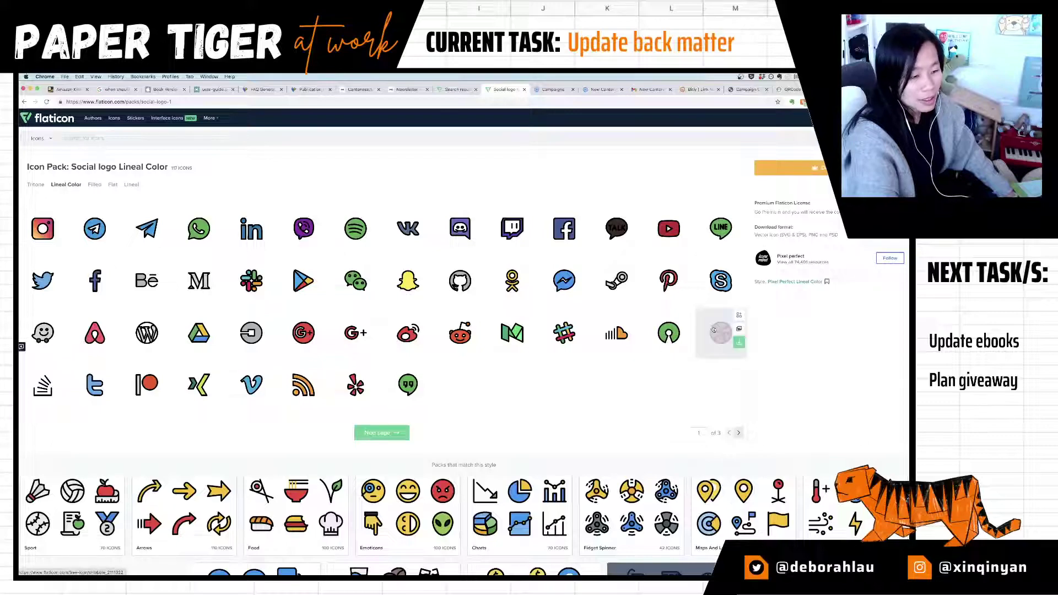
pyautogui.scroll(-3, 536, 327)
pyautogui.scroll(-5, 537, 327)
pyautogui.scroll(10, 551, 342)
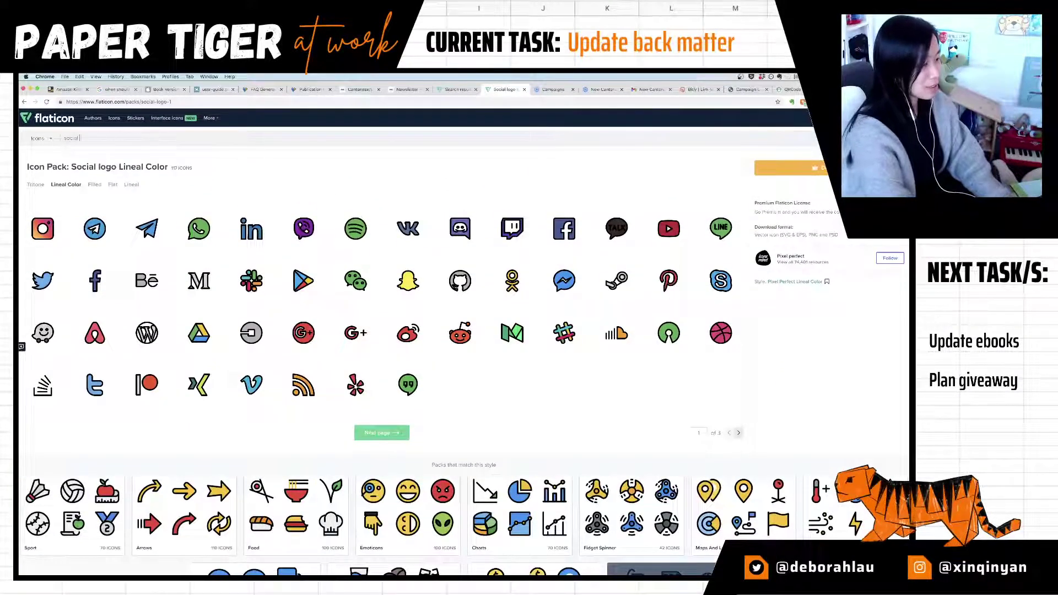
# Step: Search all Flaticon icons for "social media", checking the Hand Drawn style before filtering the results to Lineal Color
pyautogui.press('Return')
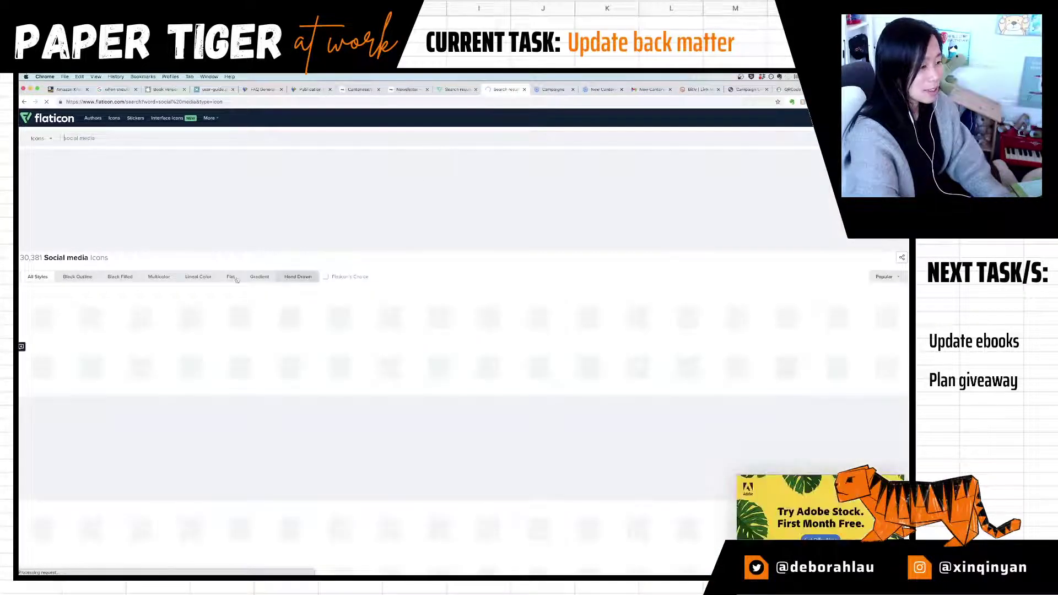
pyautogui.click(200, 277)
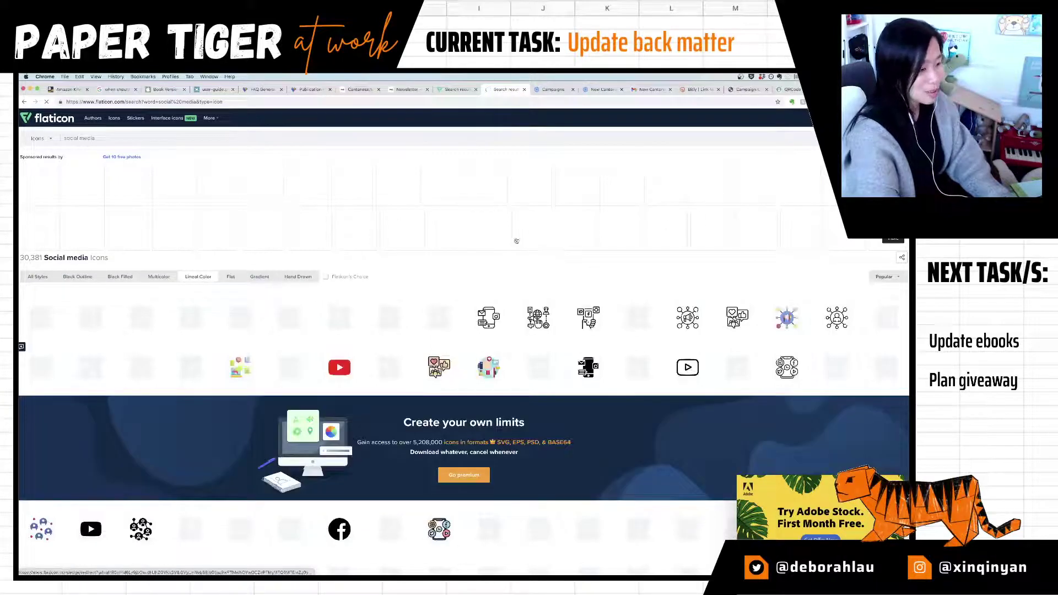
pyautogui.click(297, 277)
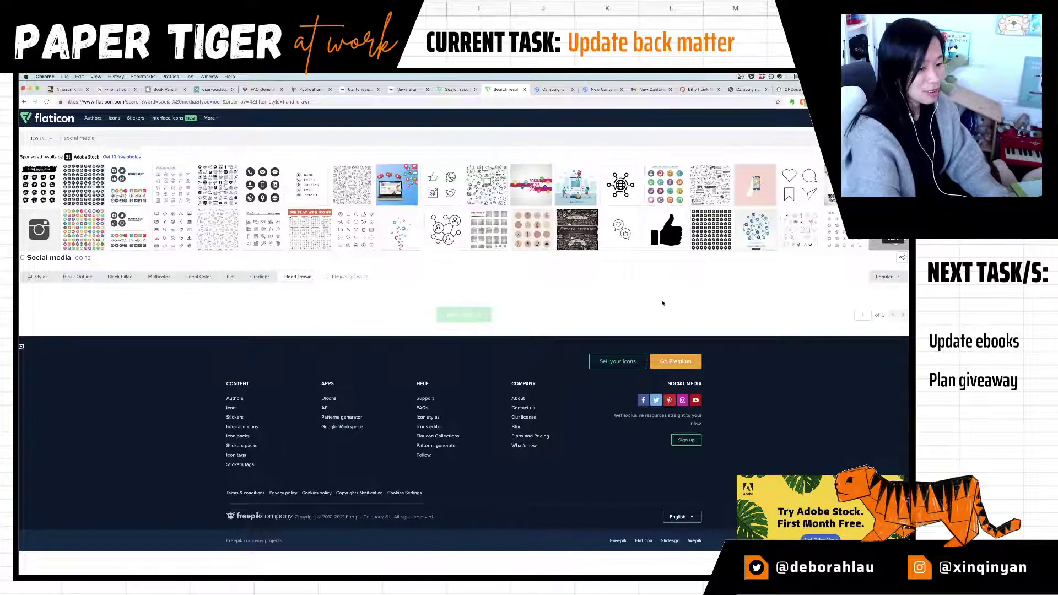
pyautogui.click(199, 277)
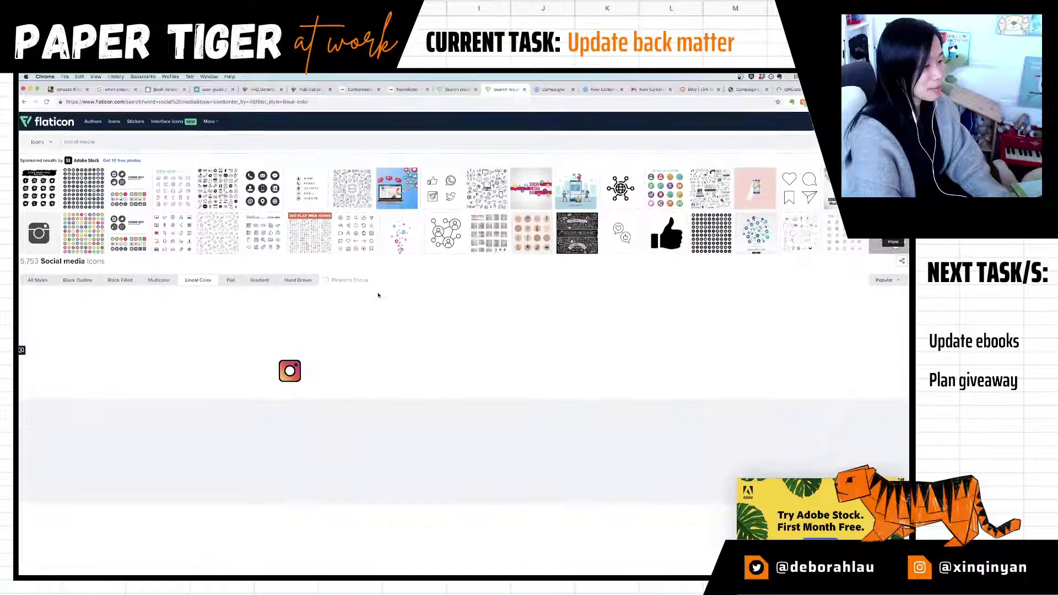
pyautogui.scroll(-1, 466, 310)
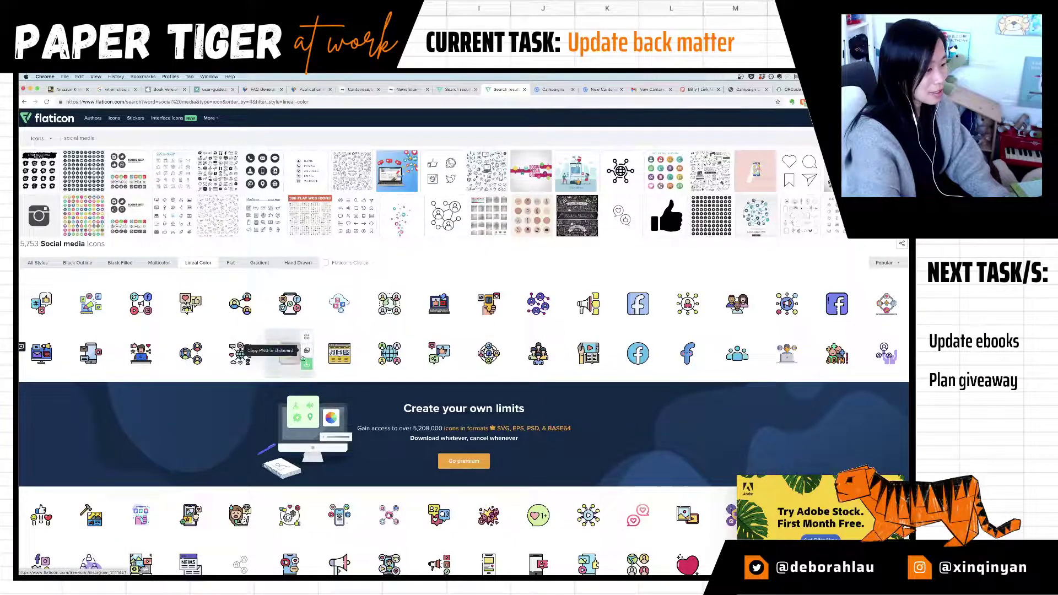
# Step: Open the Pixel perfect Lineal Color Instagram icon, check its license terms and download it as a free PNG
pyautogui.click(289, 353)
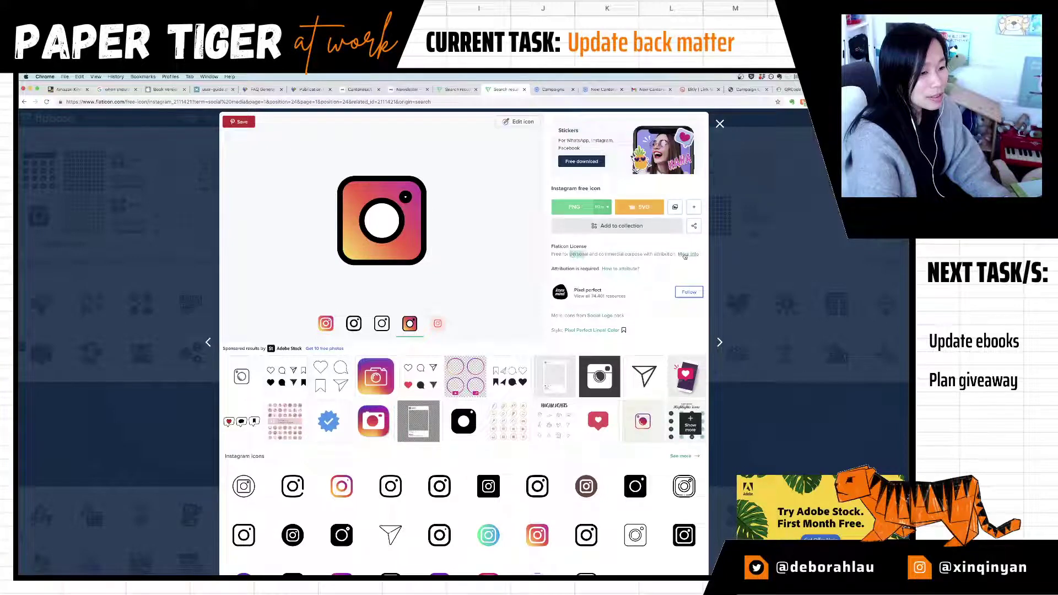
pyautogui.click(686, 255)
pyautogui.click(576, 251)
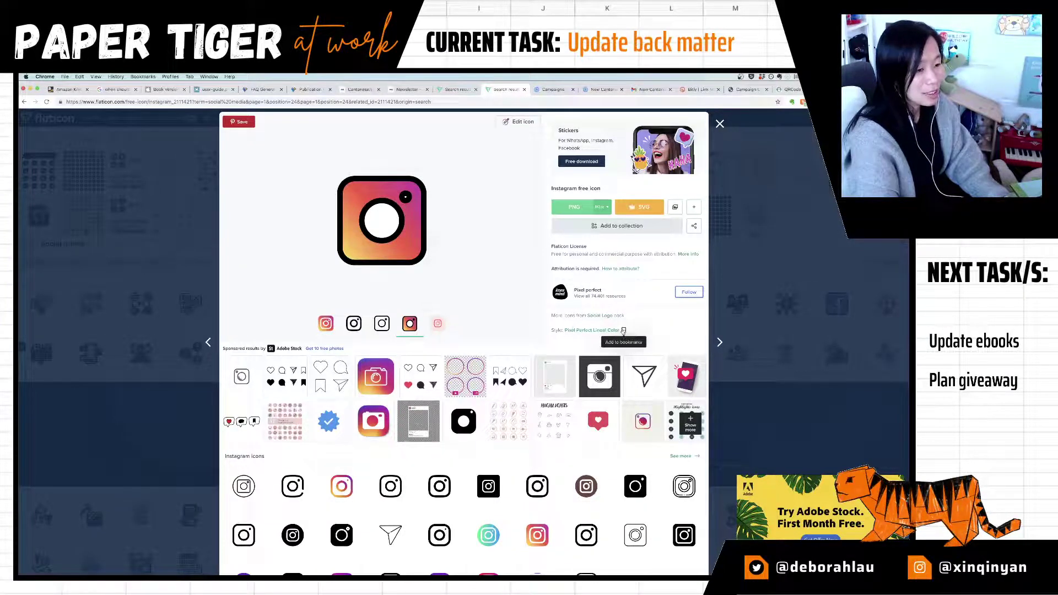
pyautogui.click(579, 212)
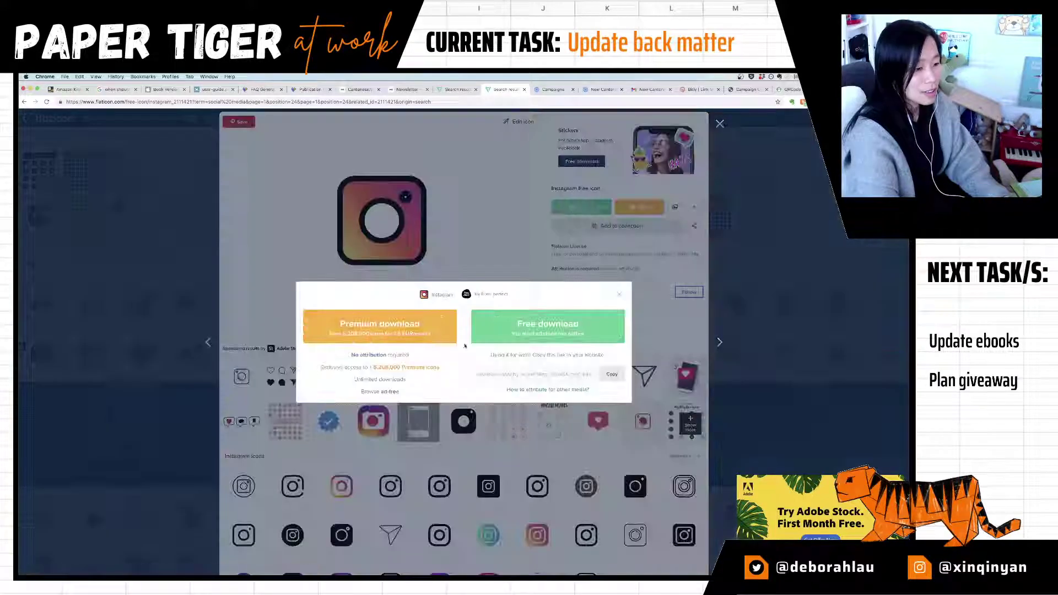
pyautogui.click(571, 334)
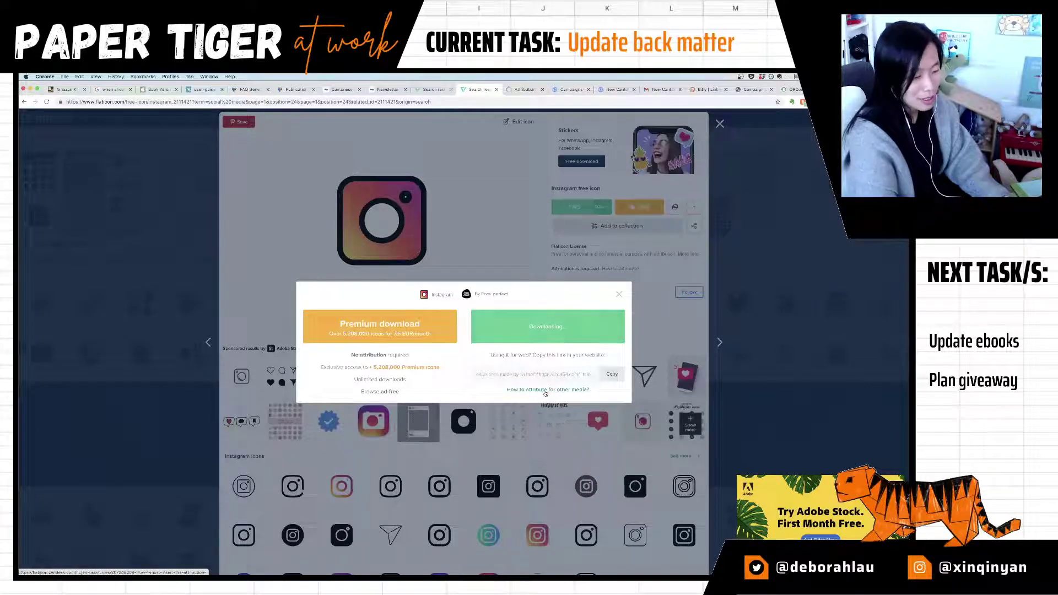
# Step: Open Flaticon's guide on attributing icons in other media and examine the attribution line format and the rules for printed products
pyautogui.click(517, 391)
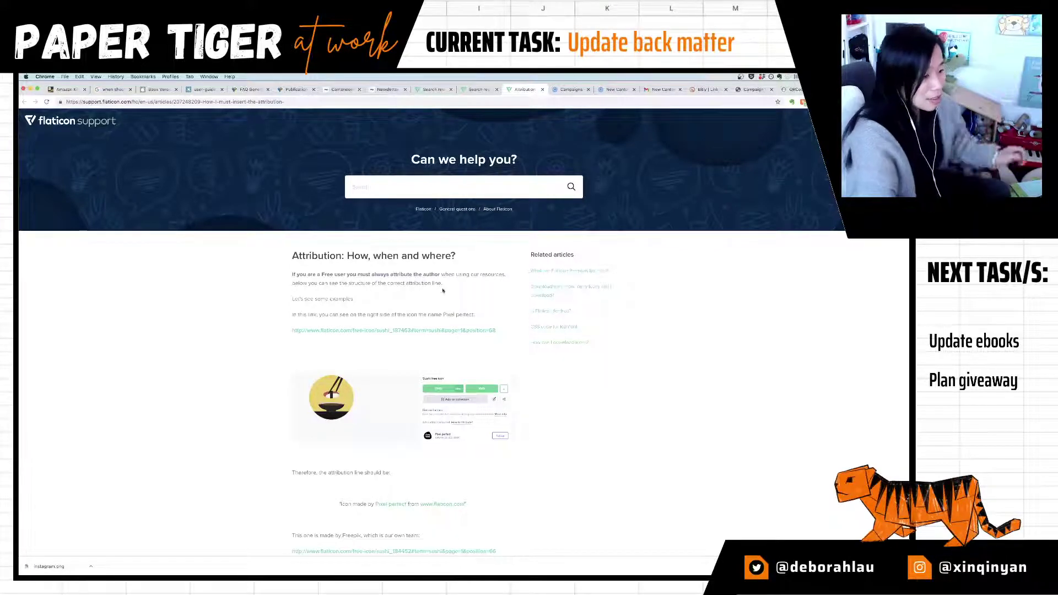
pyautogui.scroll(-3, 461, 407)
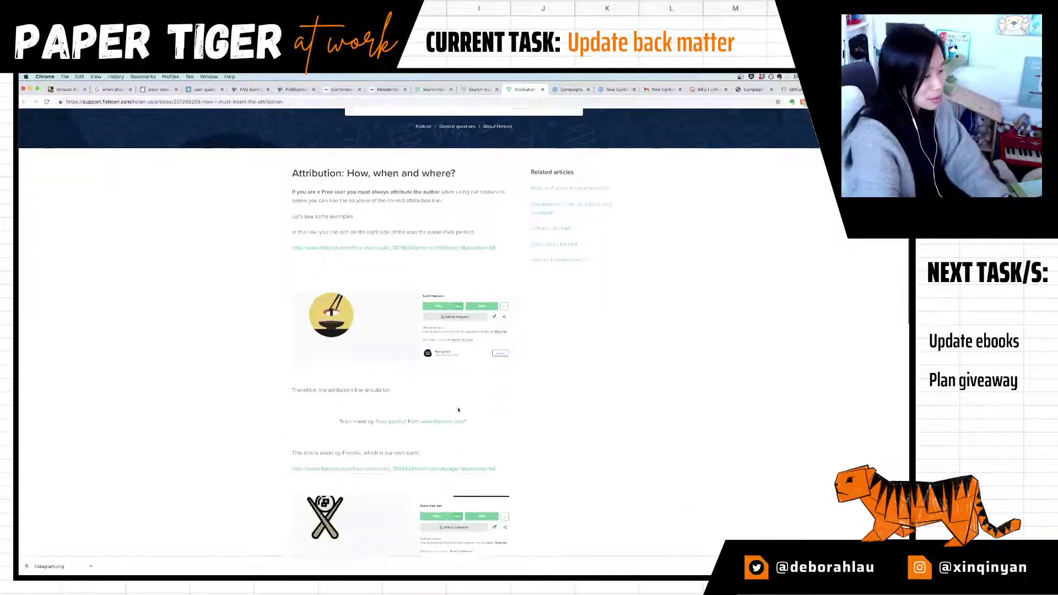
pyautogui.scroll(-2, 394, 402)
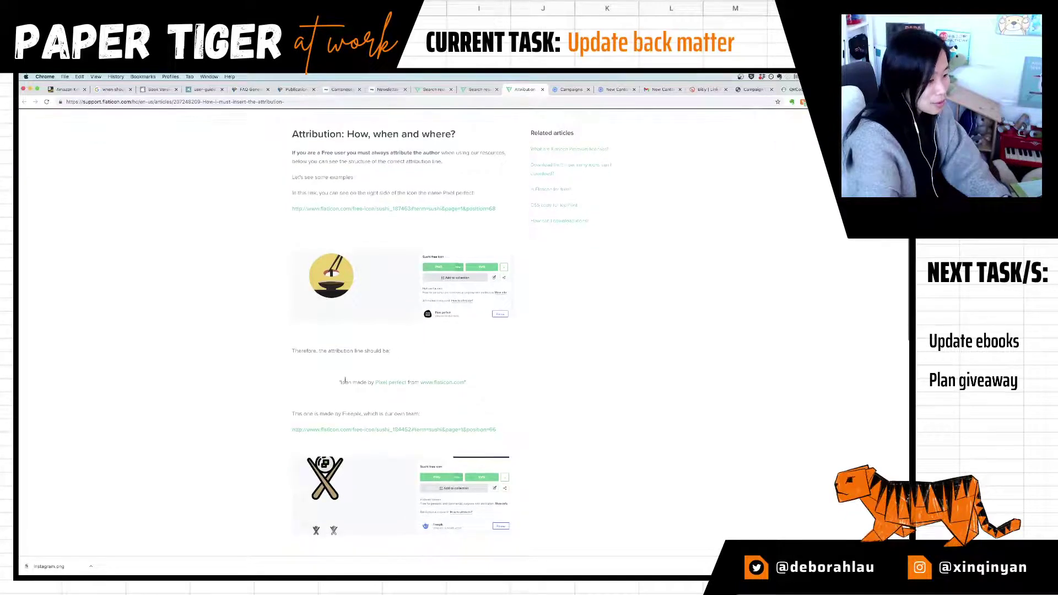
pyautogui.moveTo(339, 384); pyautogui.dragTo(469, 388)
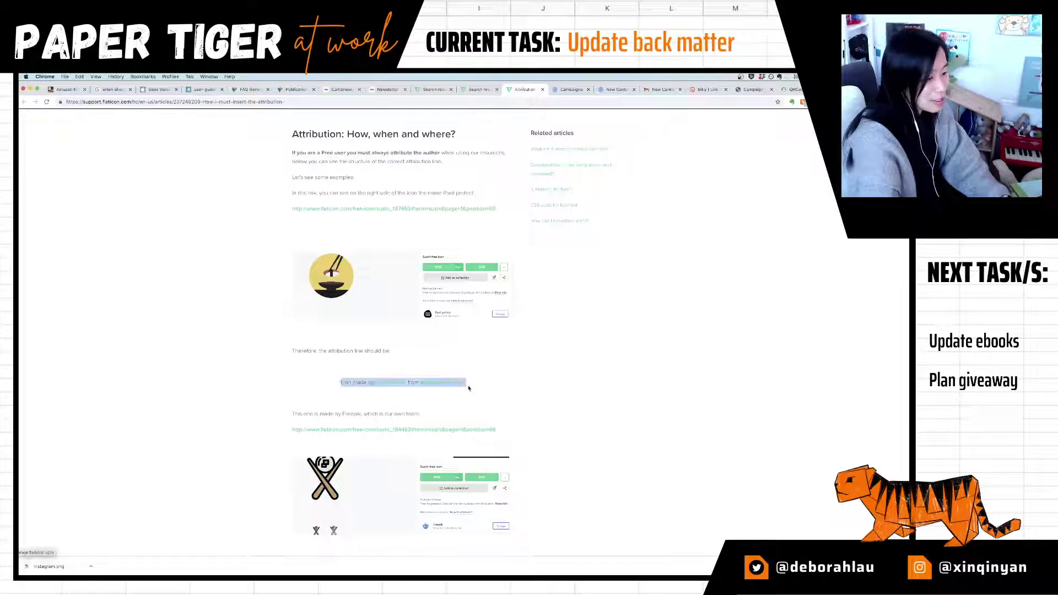
pyautogui.click(482, 389)
pyautogui.scroll(-5, 482, 389)
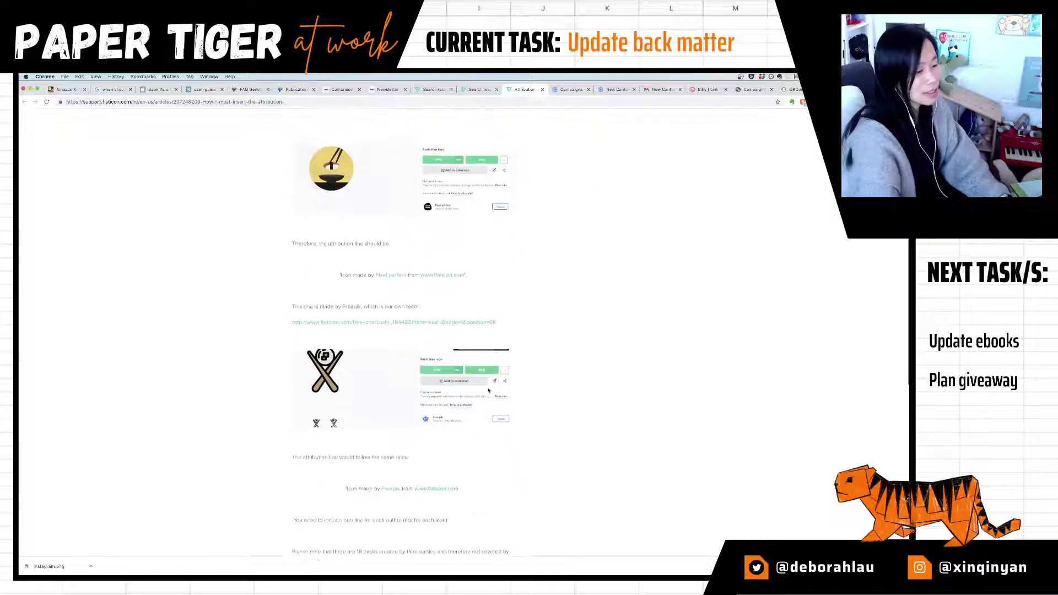
pyautogui.scroll(-7, 416, 364)
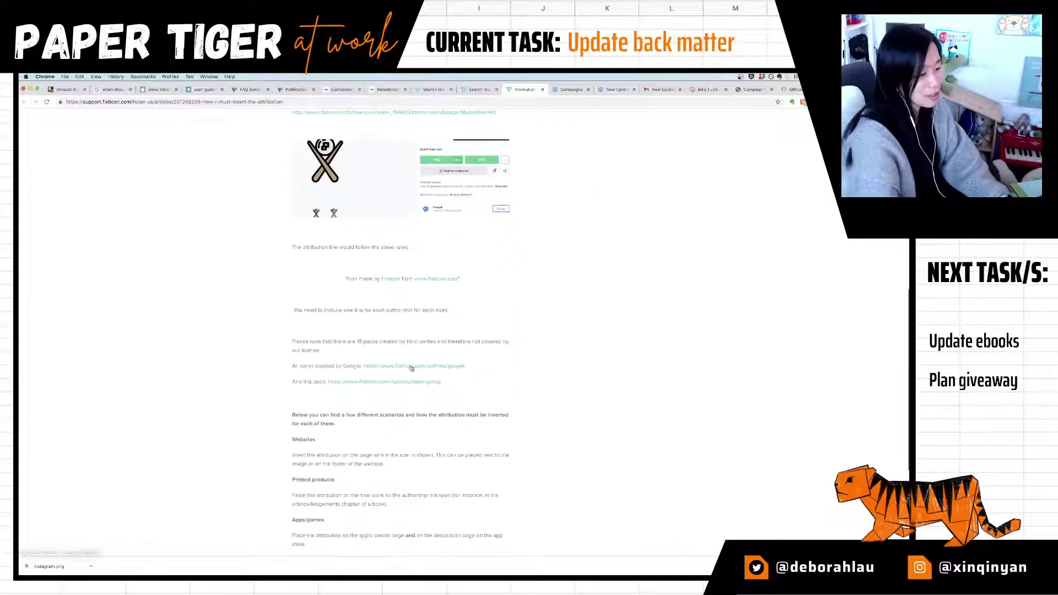
pyautogui.scroll(8, 411, 368)
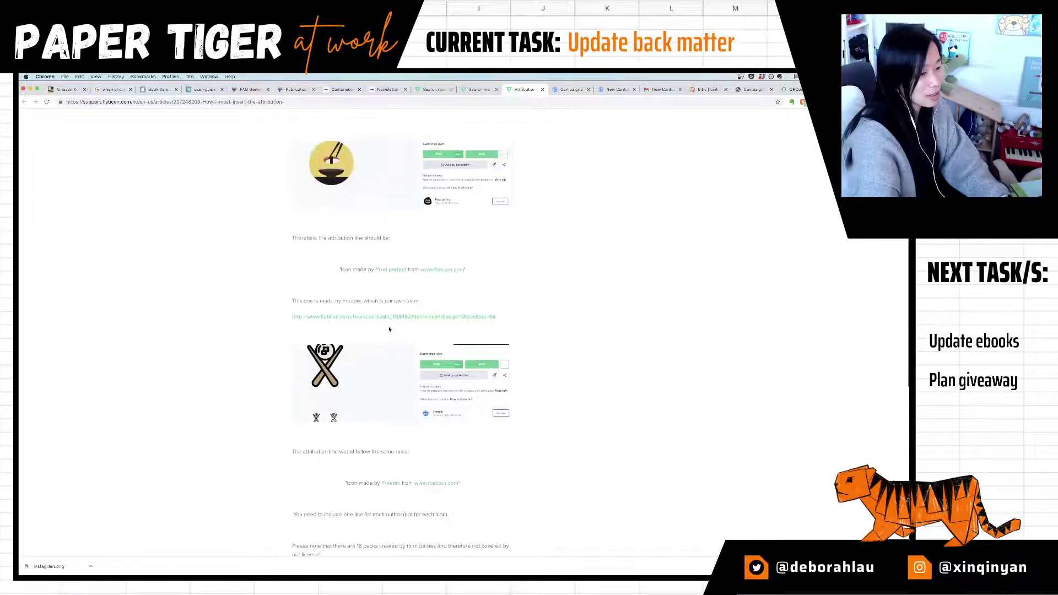
pyautogui.moveTo(385, 268); pyautogui.dragTo(460, 269)
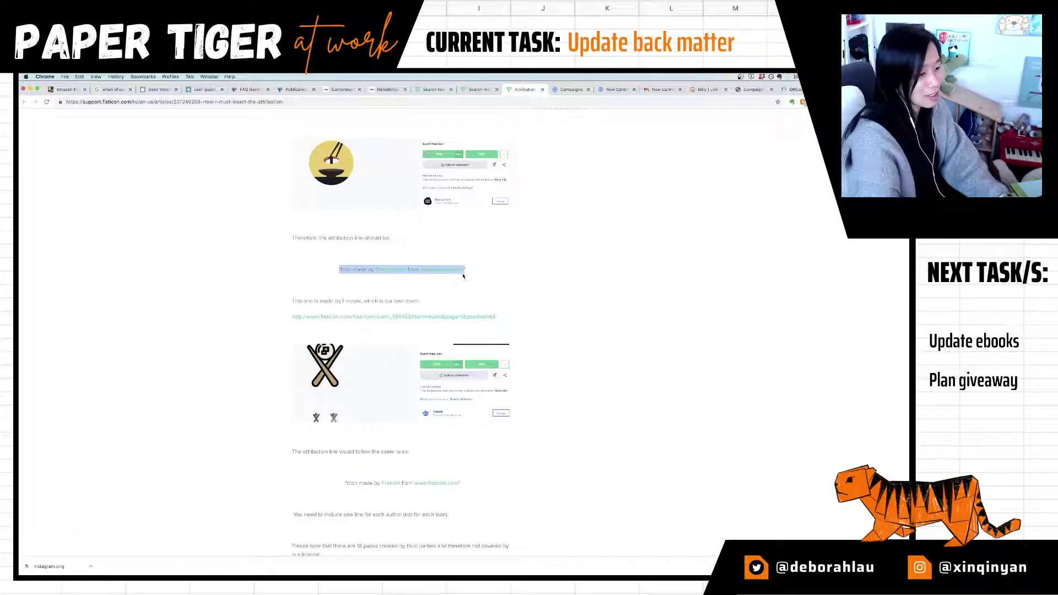
pyautogui.click(500, 276)
# Step: Return to the Instagram icon page and download the square Facebook icon from its Social Logo pack for free
pyautogui.hotkey('ctrl', 'shift', 'Tab')
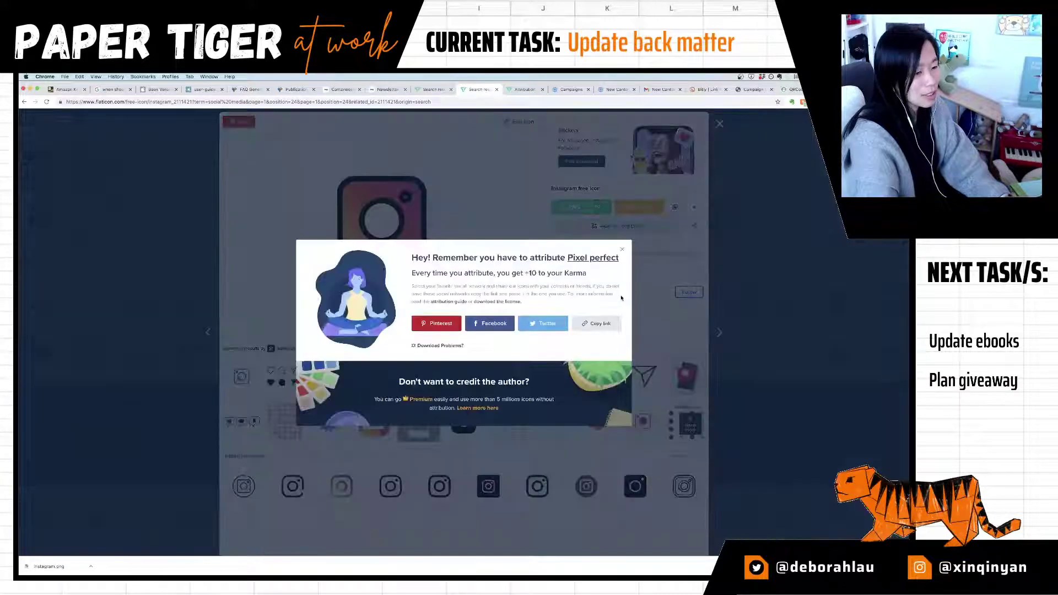
pyautogui.click(622, 250)
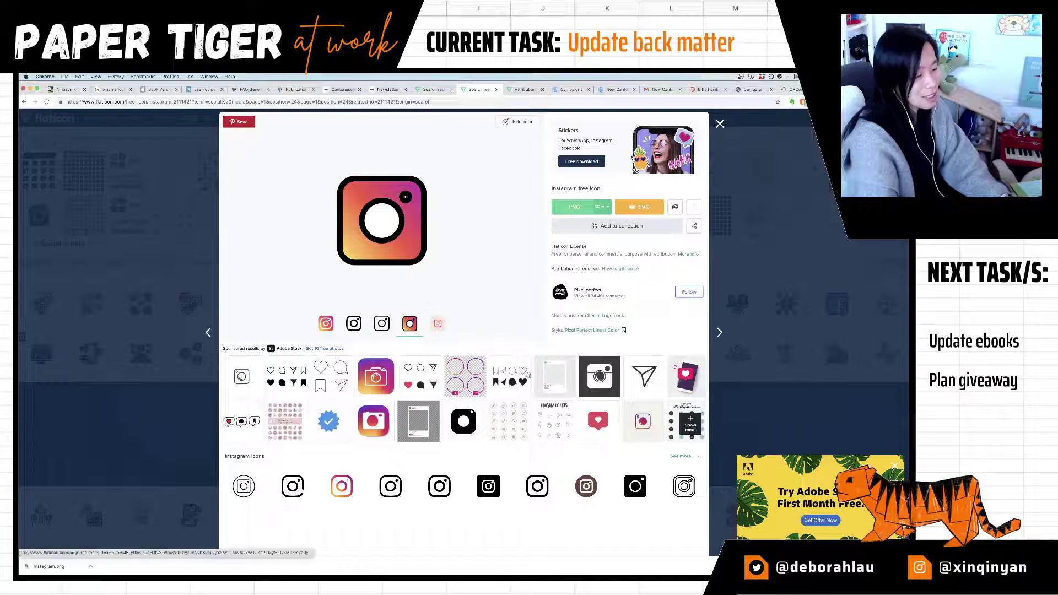
pyautogui.scroll(-2, 530, 375)
pyautogui.scroll(-8, 579, 382)
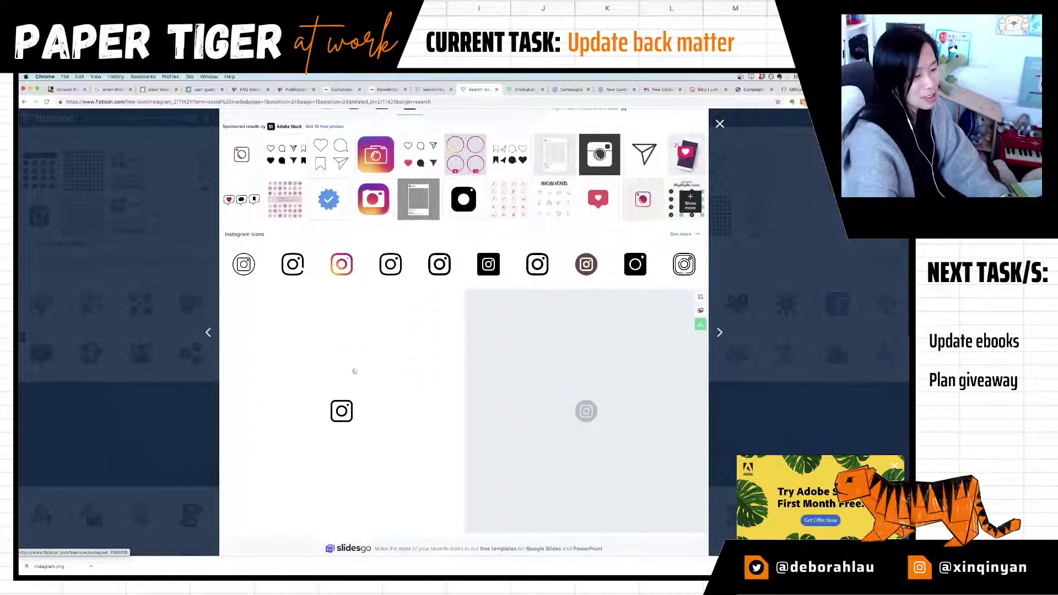
pyautogui.scroll(-10, 415, 366)
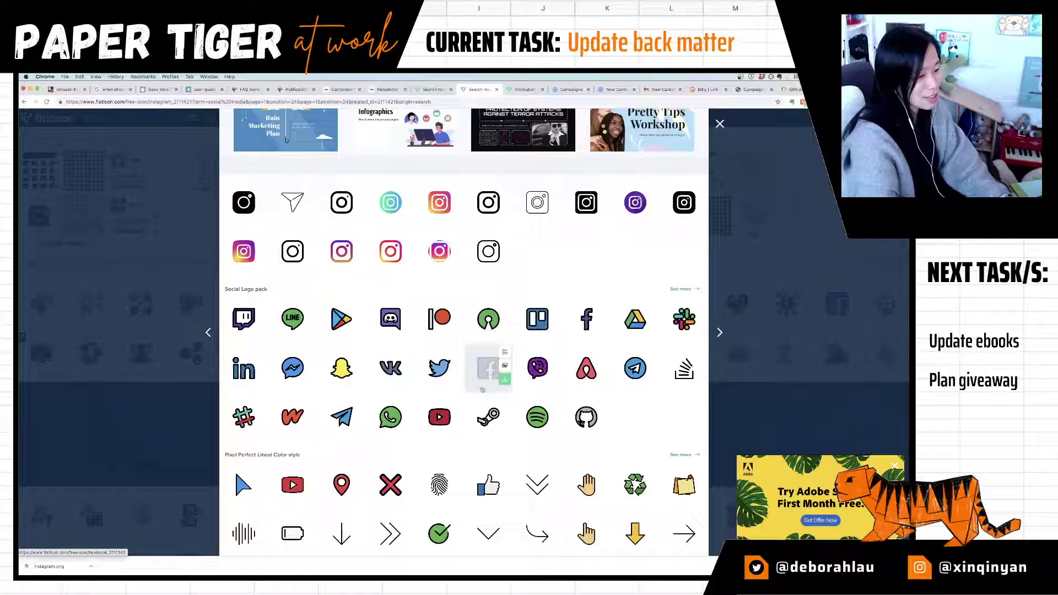
pyautogui.click(505, 380)
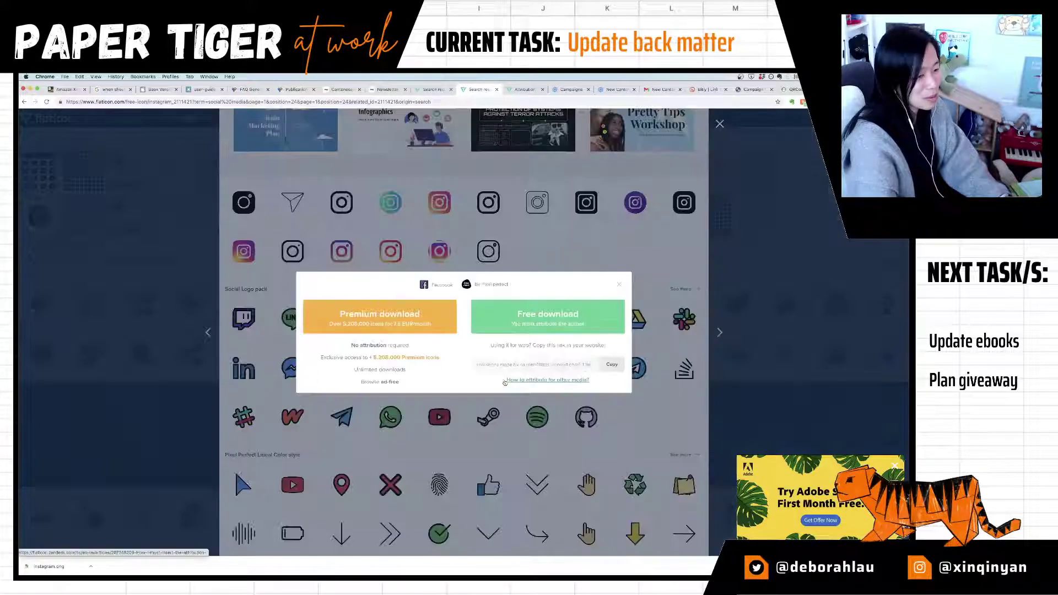
pyautogui.click(559, 318)
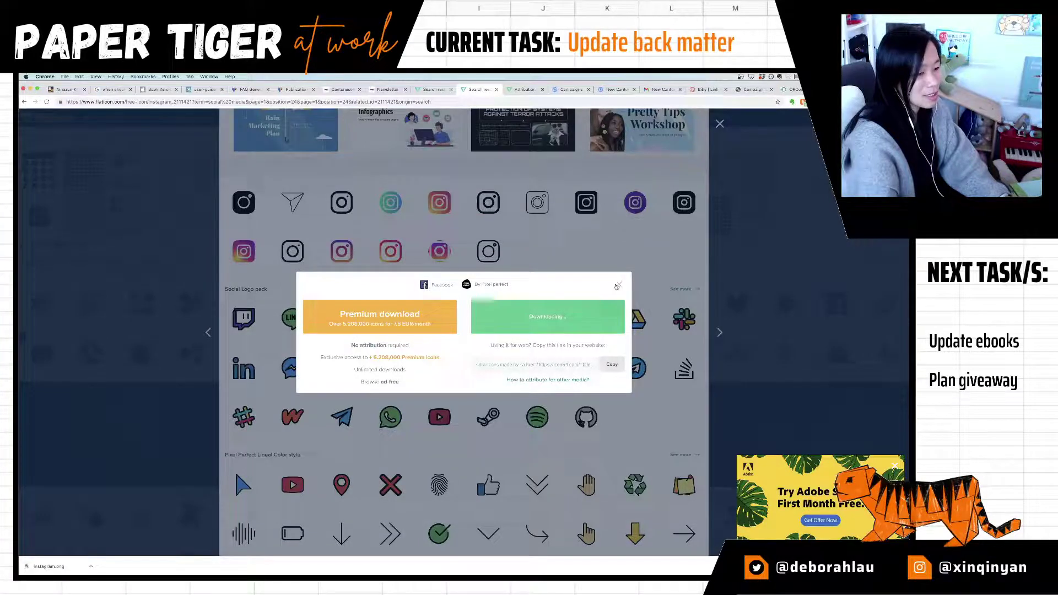
pyautogui.press('super+Tab')
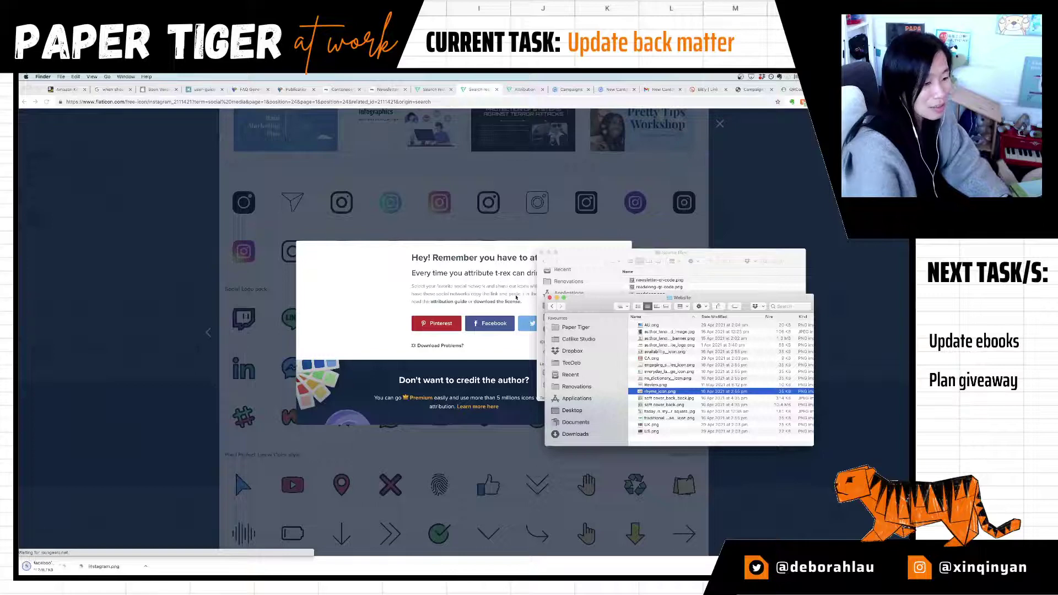
pyautogui.press('super+Tab')
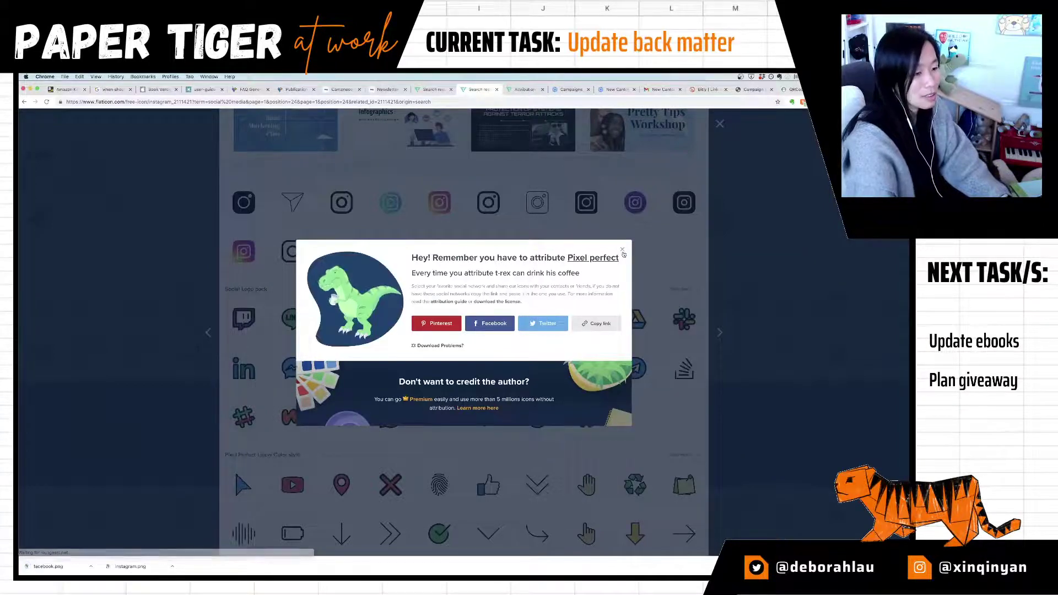
pyautogui.click(623, 251)
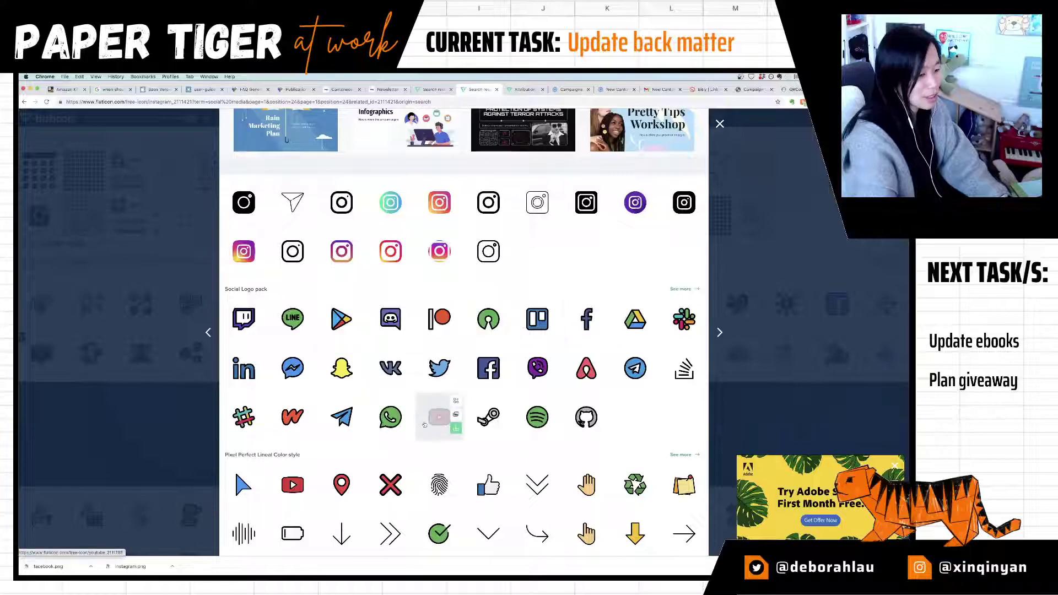
# Step: Download the YouTube icon from the Social Logo pack for free and dismiss the attribution reminder
pyautogui.click(456, 430)
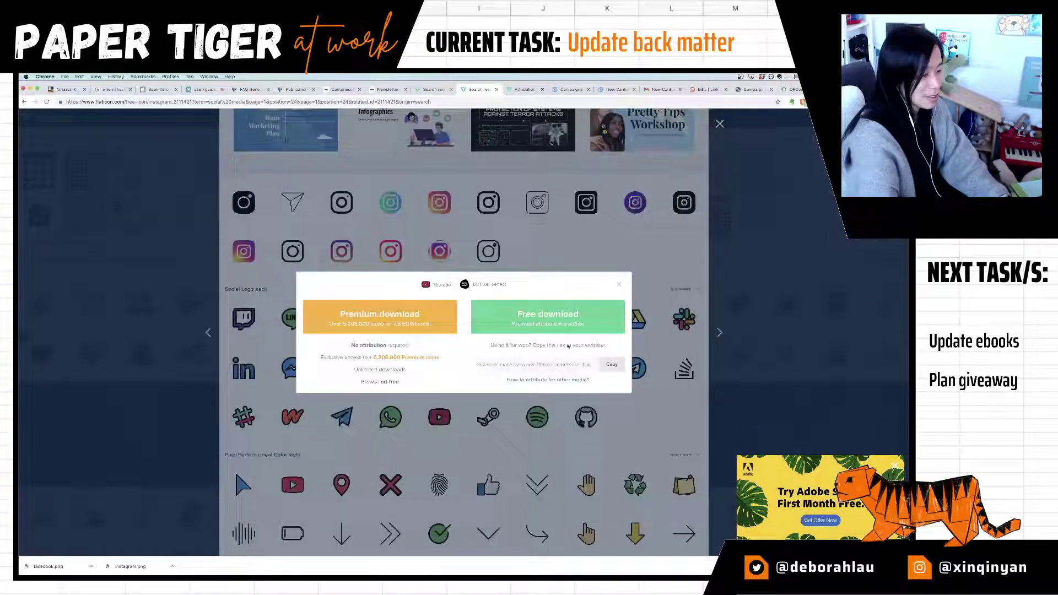
pyautogui.click(550, 316)
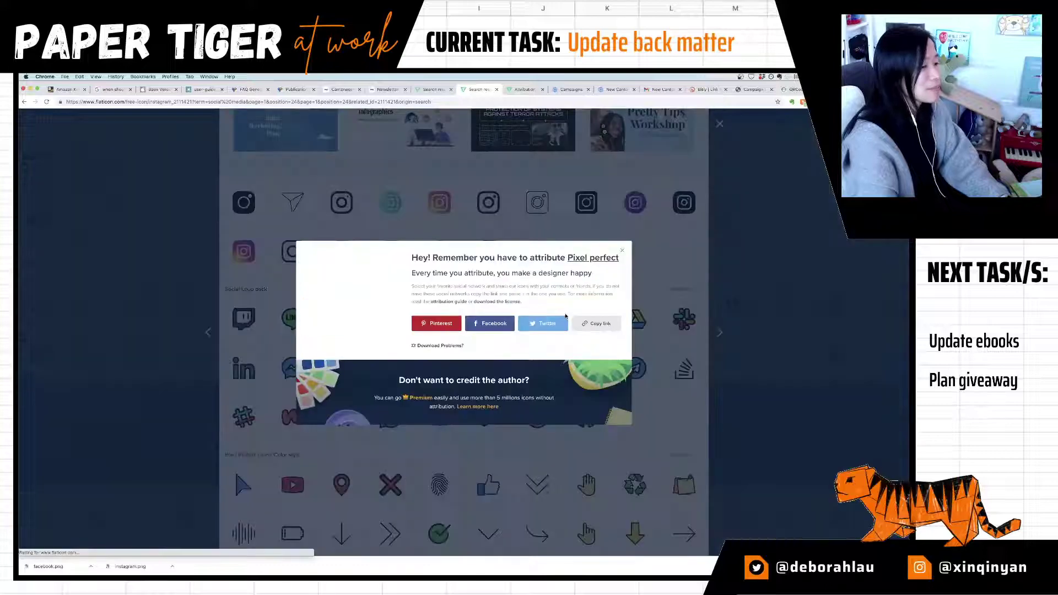
pyautogui.click(623, 252)
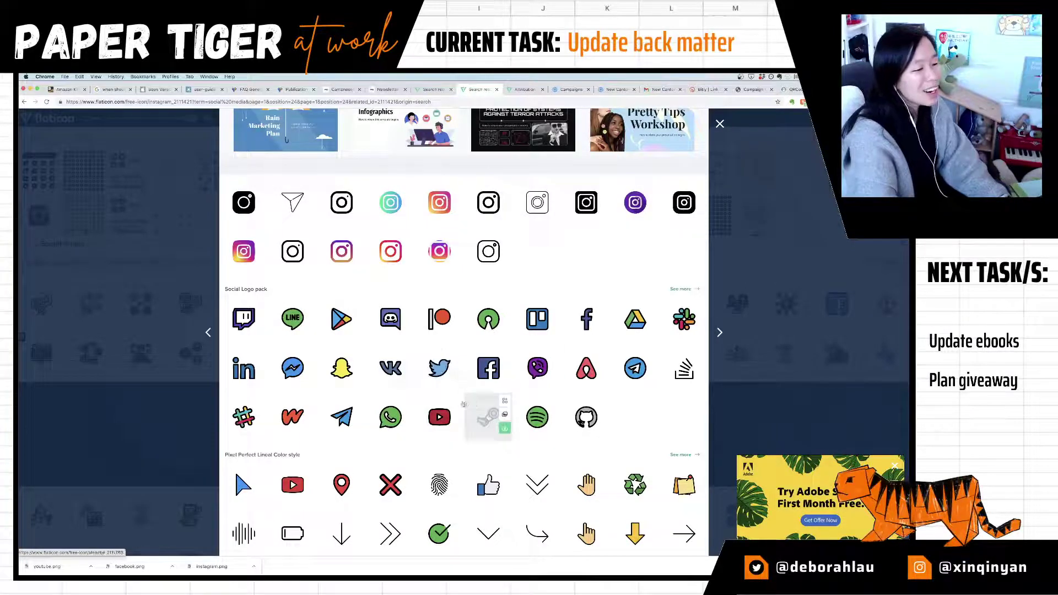
# Step: Look through the remaining Social Logo and Pixel Perfect Lineal Color icons, then close the Instagram icon's detail view
pyautogui.scroll(-1, 500, 388)
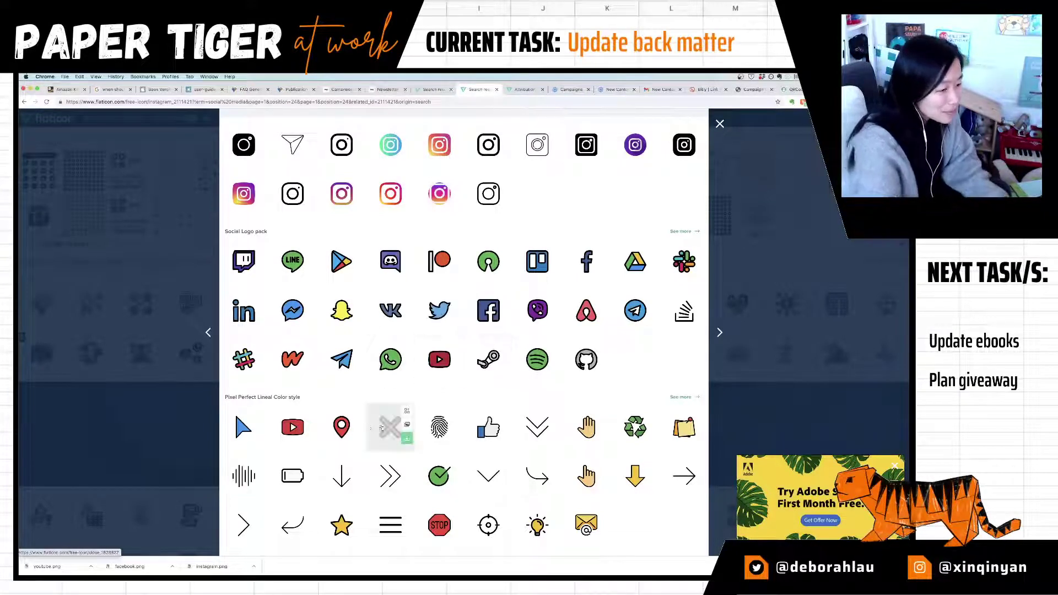
pyautogui.scroll(-2, 381, 429)
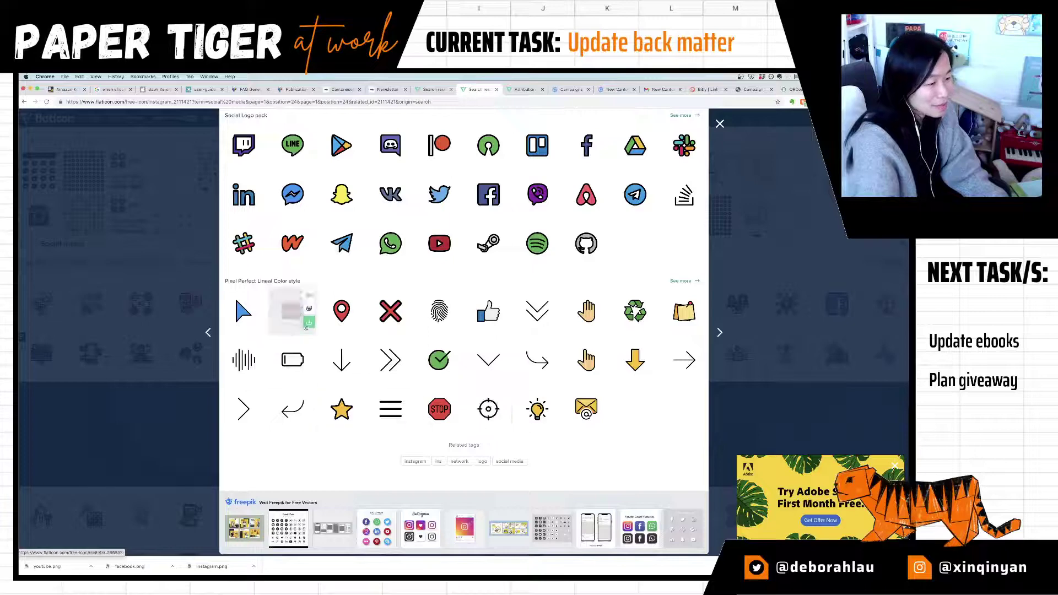
pyautogui.scroll(3, 624, 353)
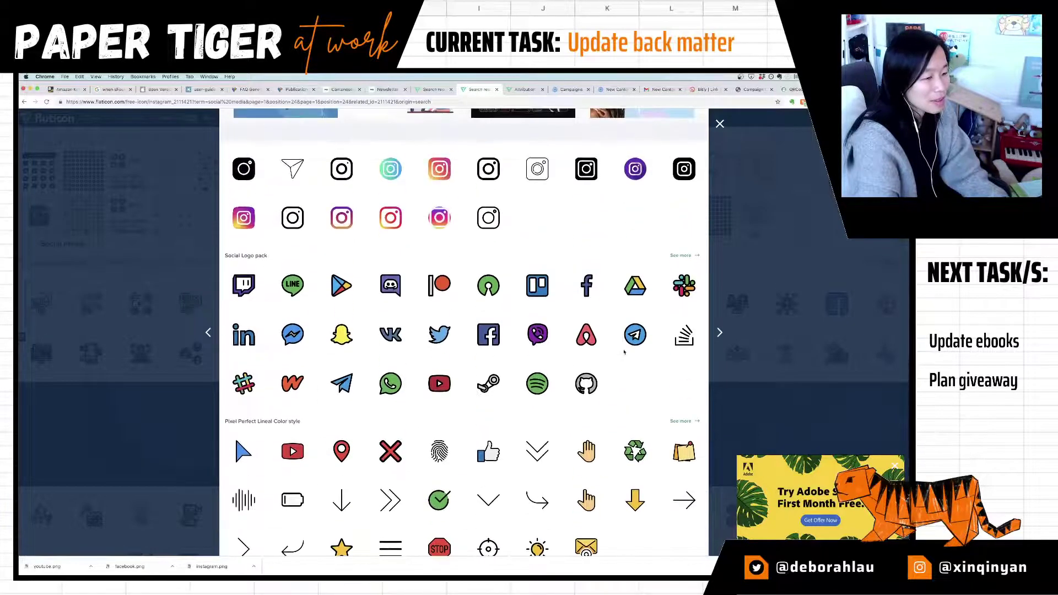
pyautogui.scroll(5, 624, 353)
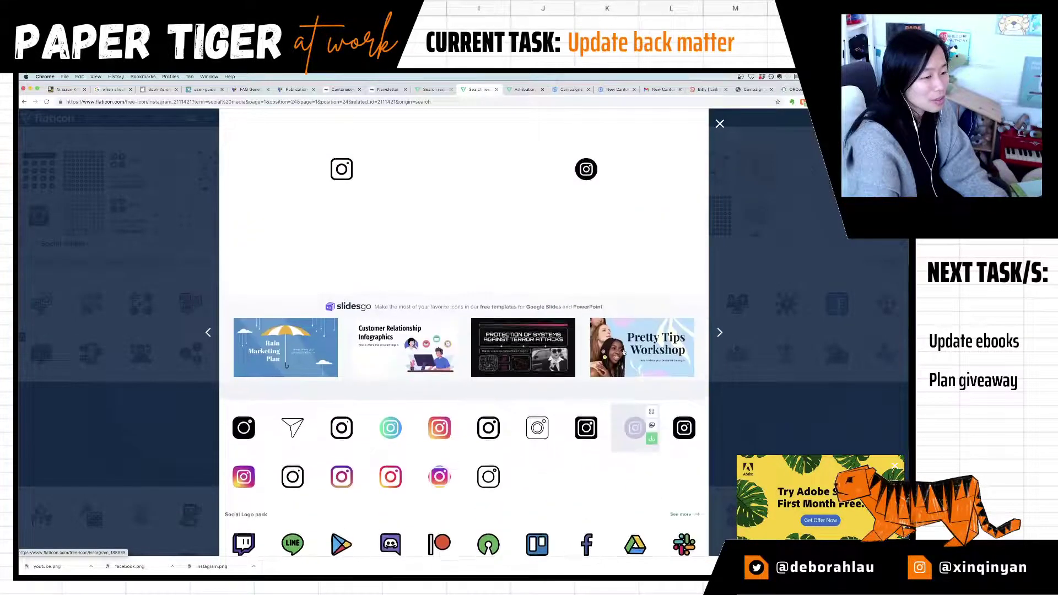
pyautogui.scroll(5, 624, 353)
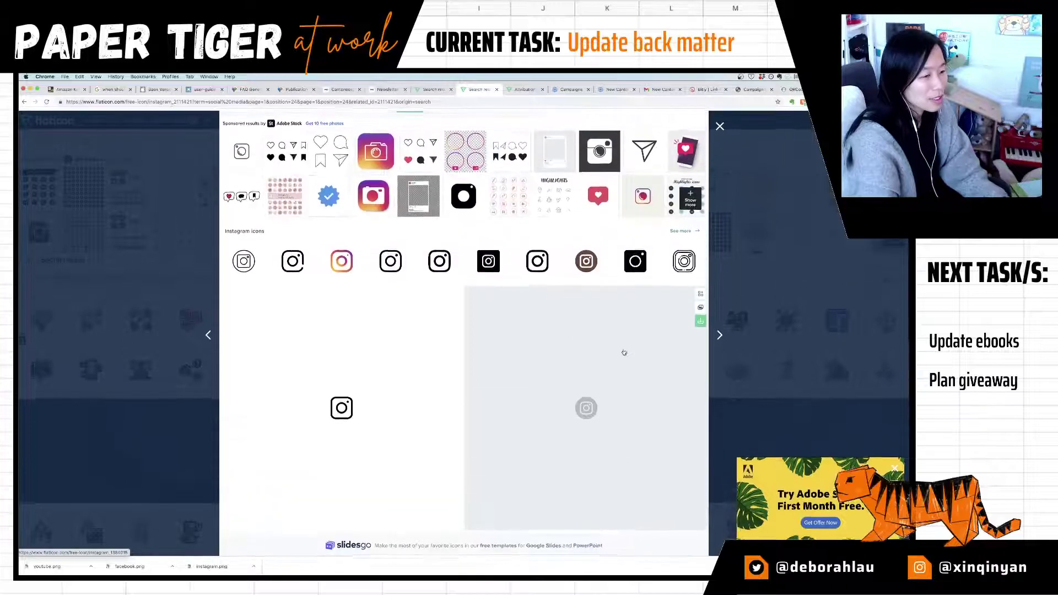
pyautogui.scroll(5, 625, 353)
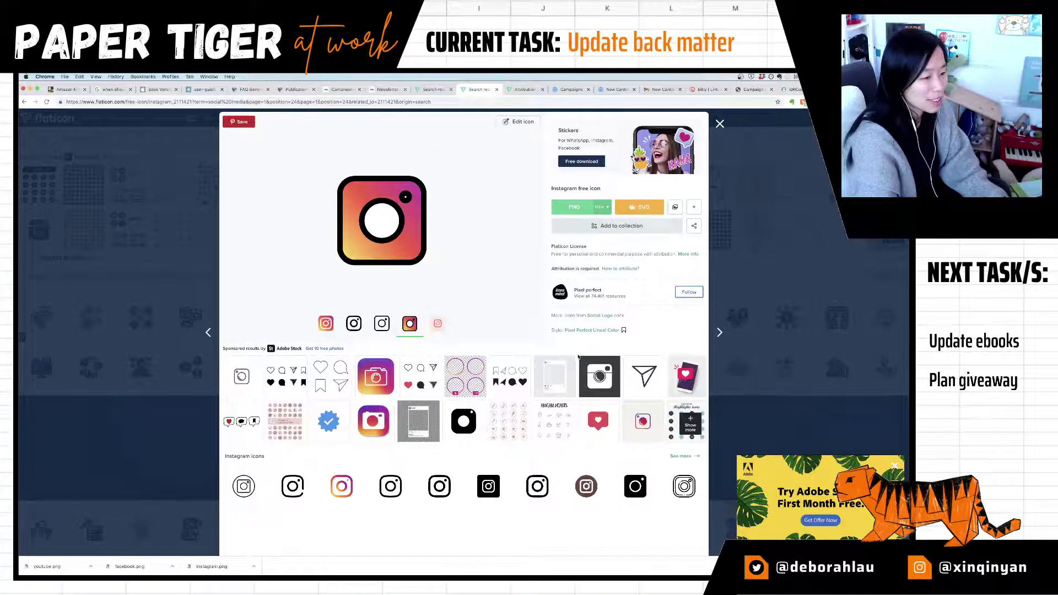
pyautogui.click(720, 124)
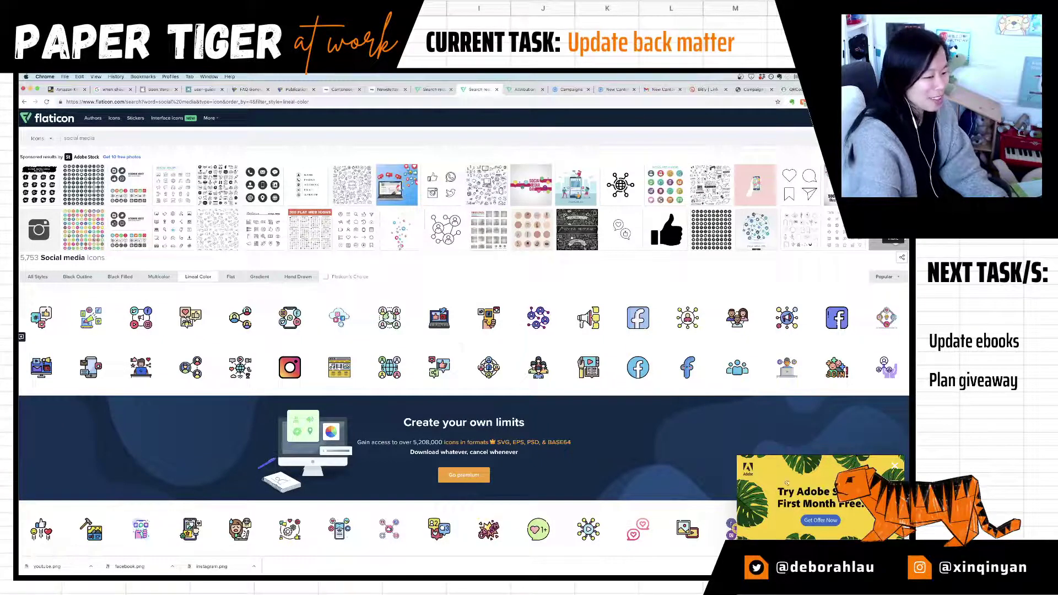
# Step: Switch to Scribus and delete "and clarity" after "learning purposes" in the language note
pyautogui.press('super+Tab')
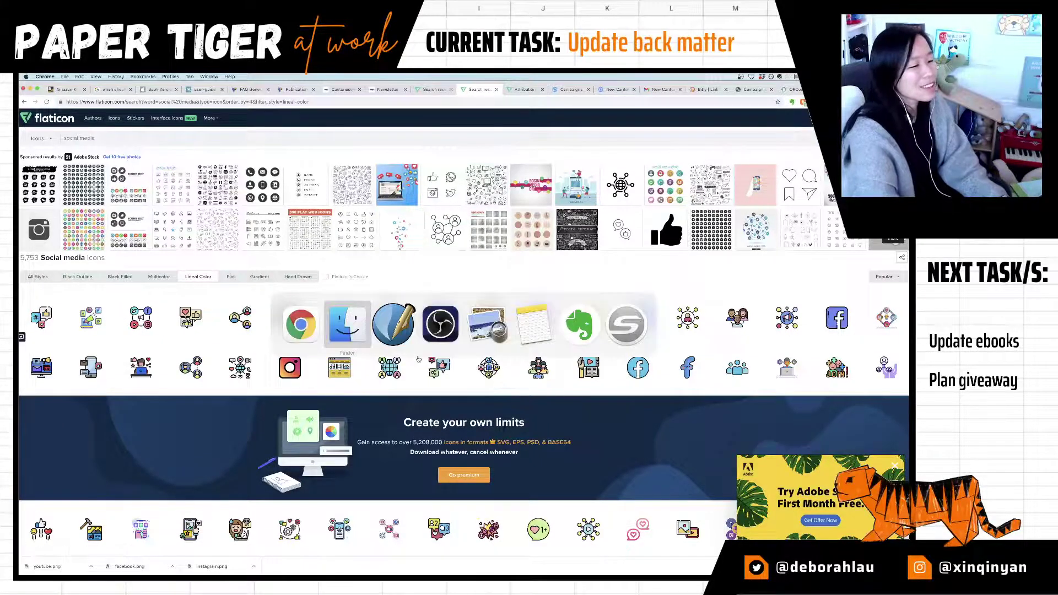
pyautogui.press('super+Tab')
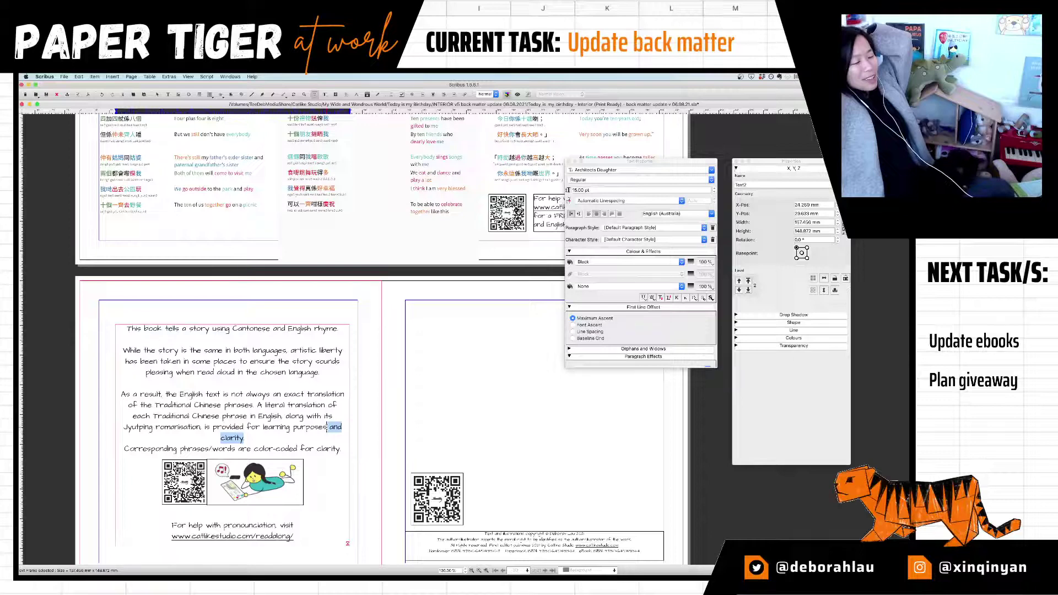
pyautogui.press('BackSpace')
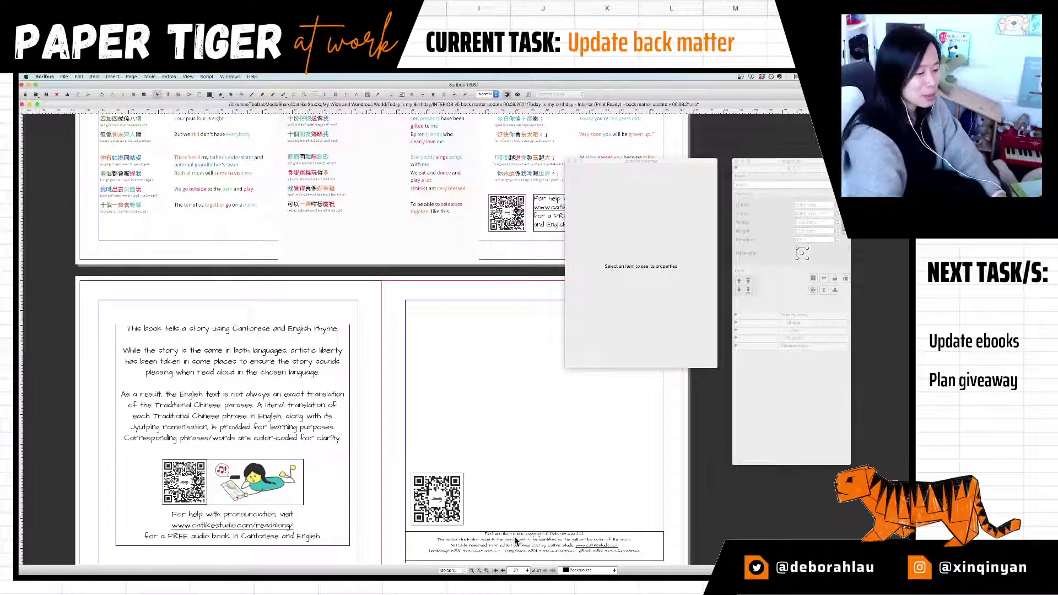
# Step: Go to page 1, move the Content Properties window off the page, and shift the About the Author text frame to X-Pos 16 mm
pyautogui.click(524, 570)
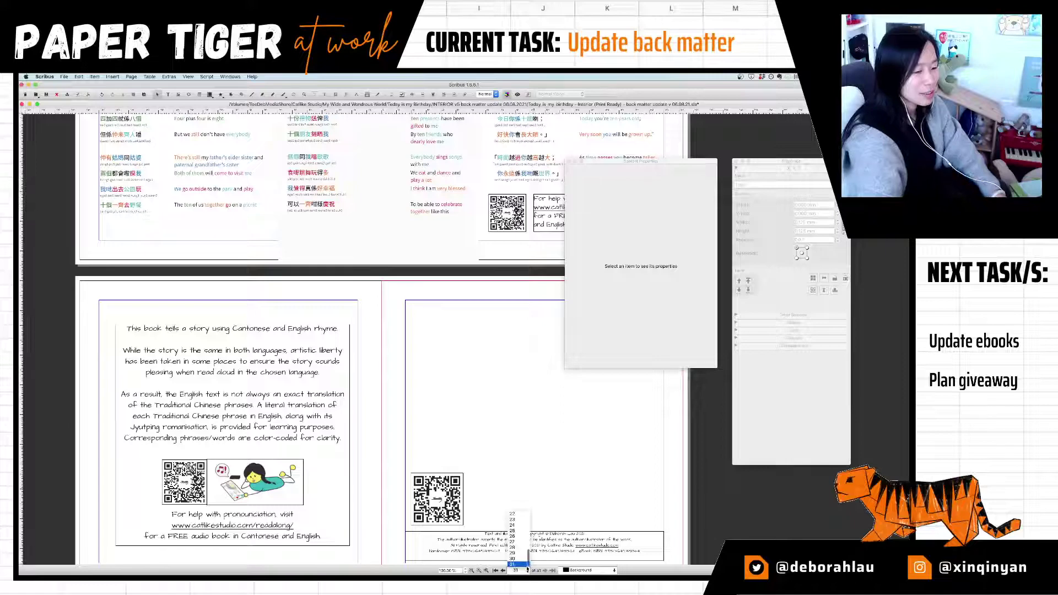
pyautogui.click(516, 515)
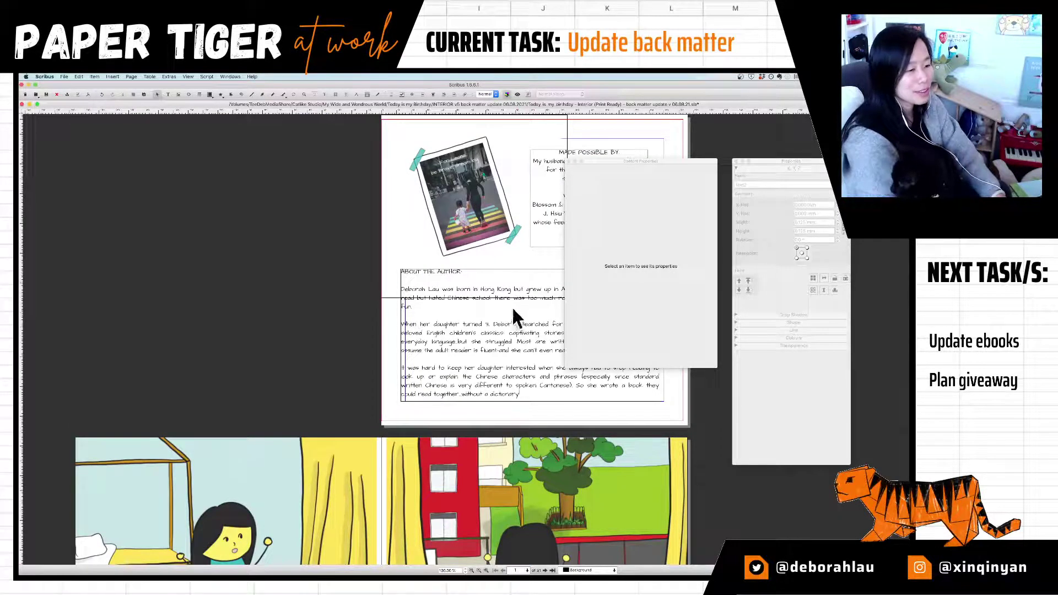
pyautogui.click(653, 162)
pyautogui.moveTo(652, 161); pyautogui.dragTo(229, 165)
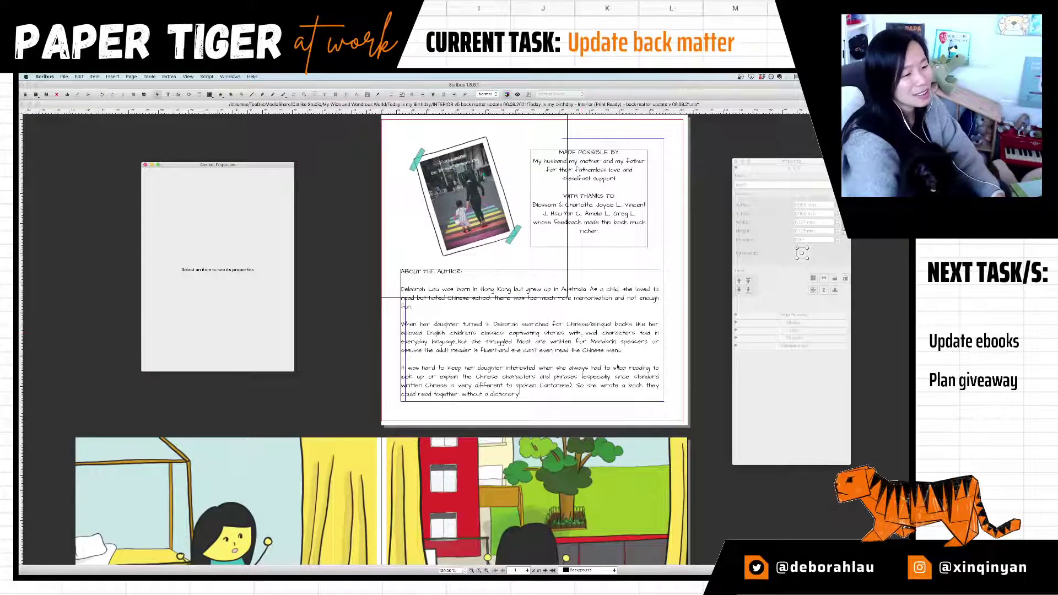
pyautogui.click(549, 370)
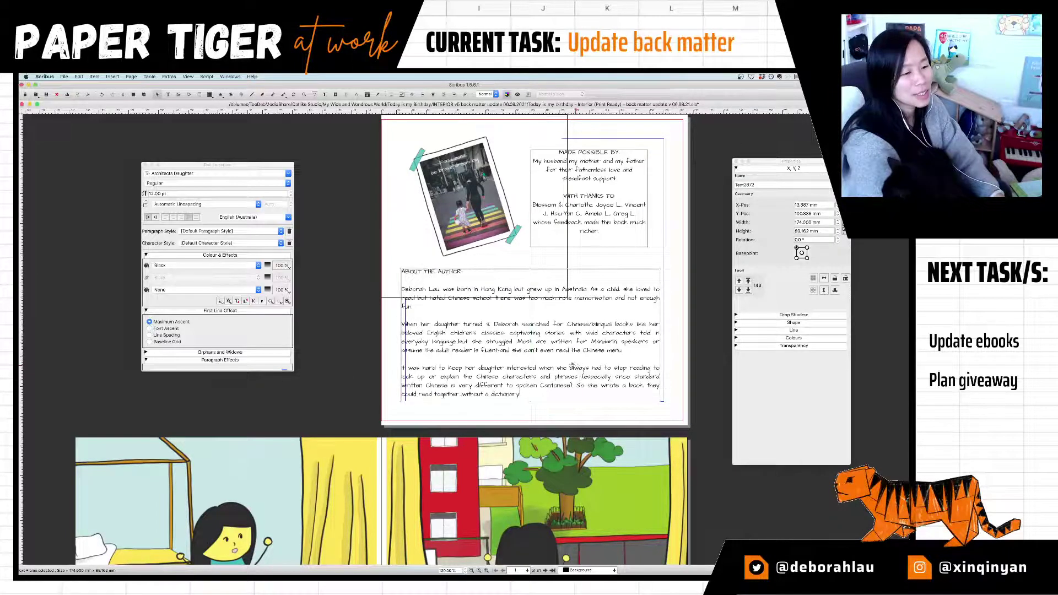
pyautogui.moveTo(616, 334); pyautogui.dragTo(618, 335)
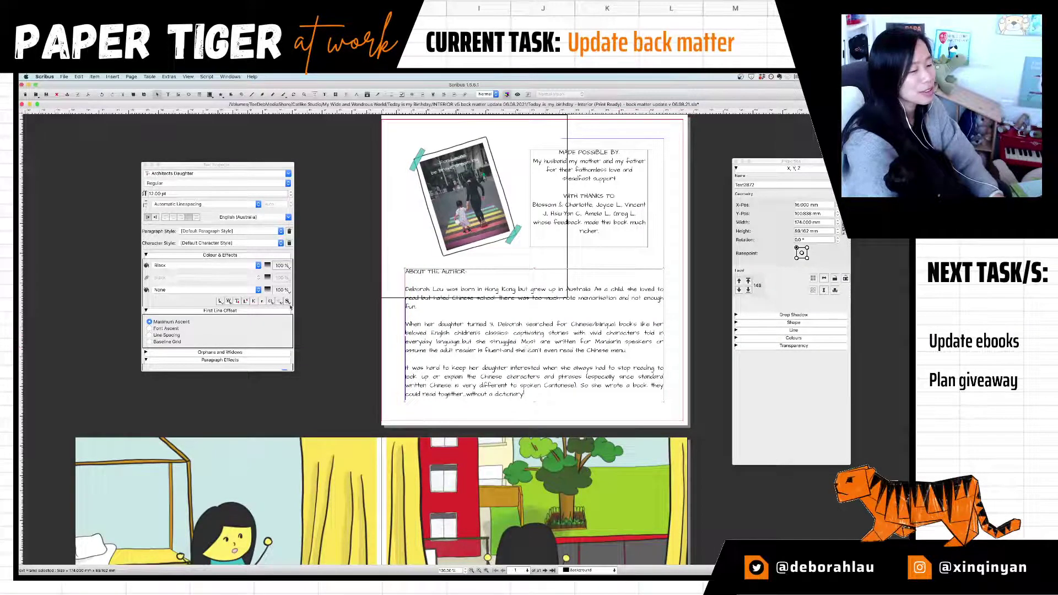
# Step: Switch to Chrome and open A Colorful World from the Kindle library to examine its back matter and its front copyright page
pyautogui.press('super+Tab')
pyautogui.click(354, 324)
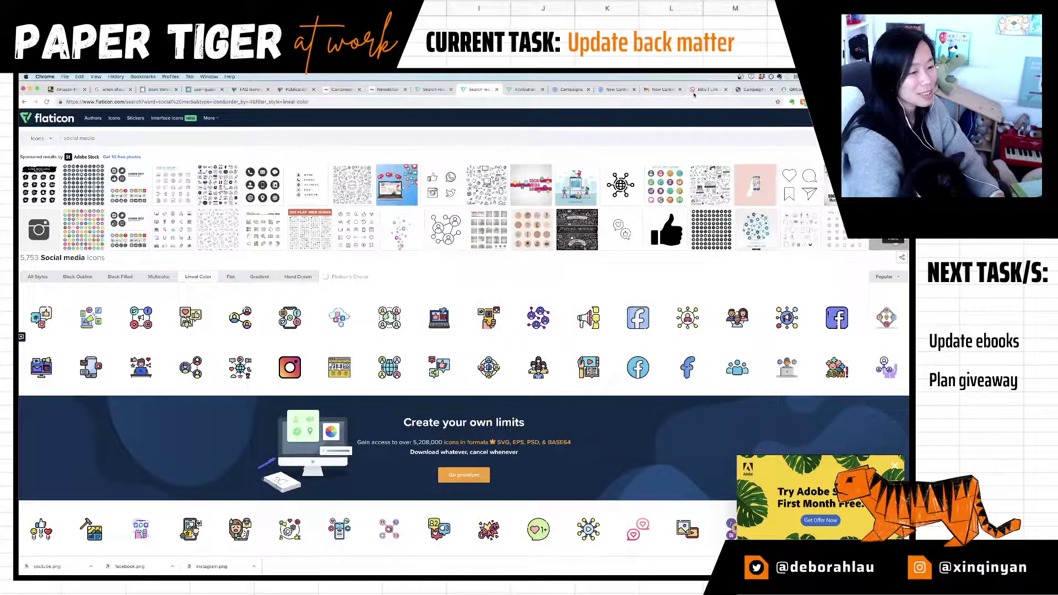
pyautogui.press('super+1')
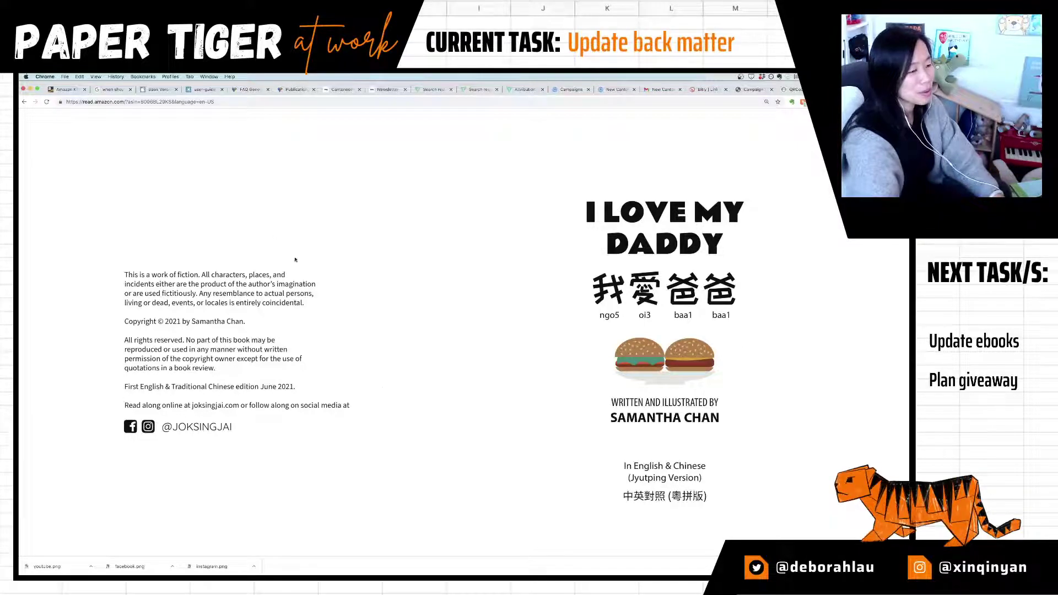
pyautogui.moveTo(59, 125)
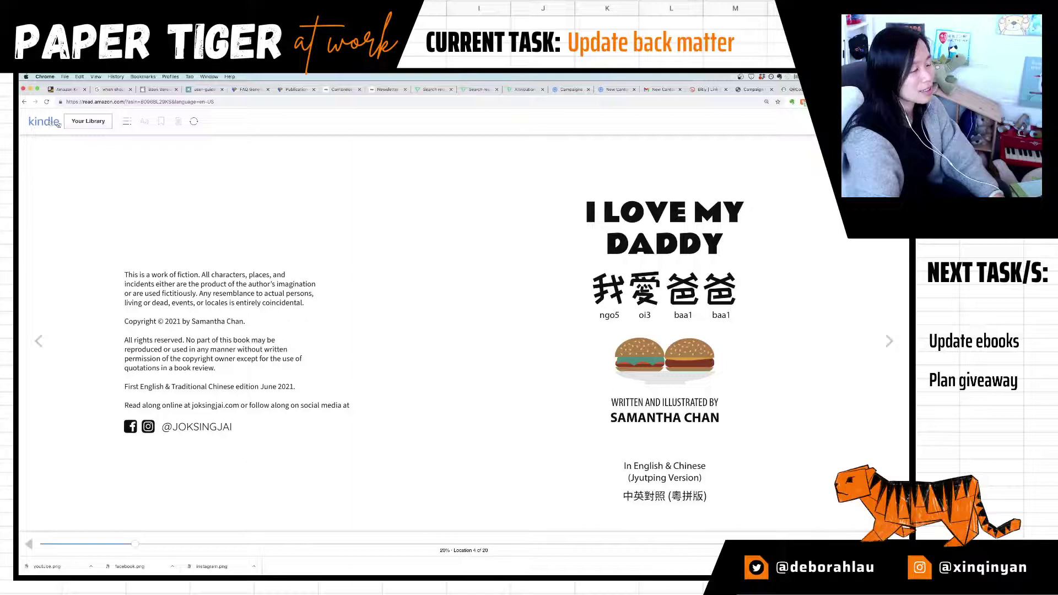
pyautogui.click(44, 126)
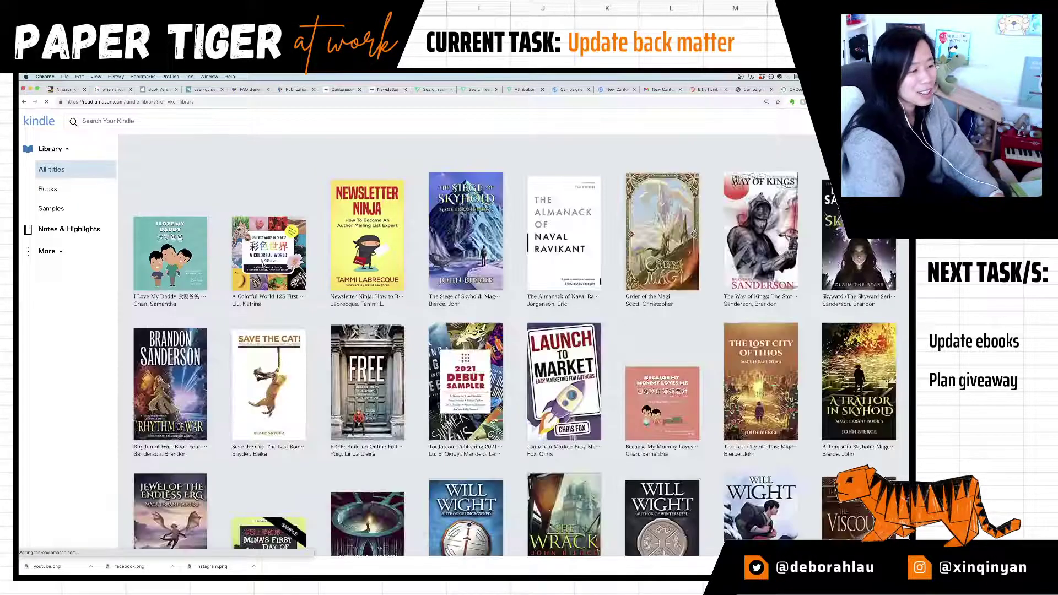
pyautogui.click(282, 263)
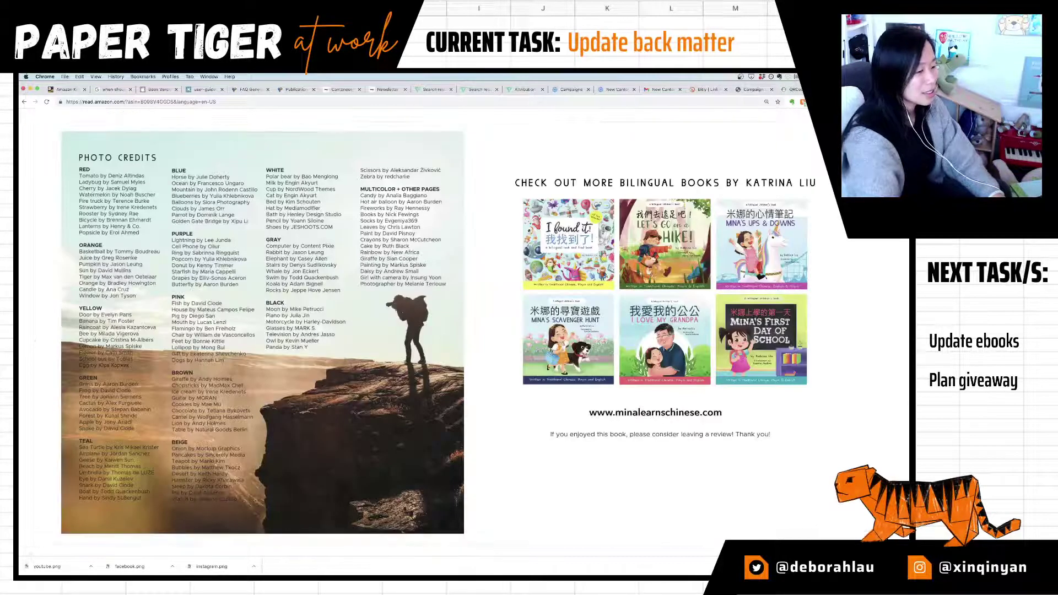
pyautogui.click(47, 546)
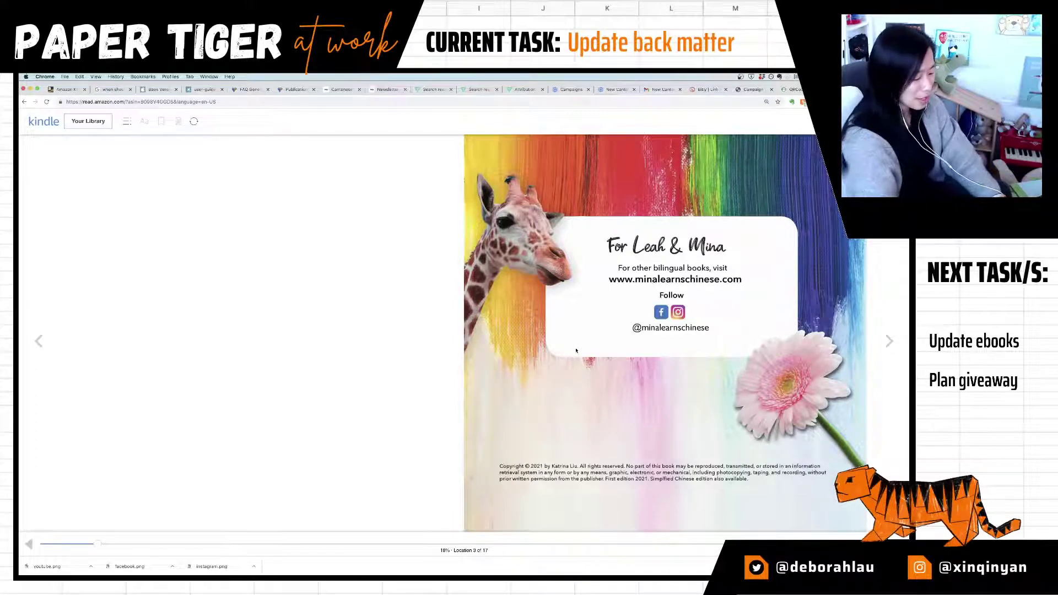
# Step: Search amazon.com for "mina learns chinese" in a new browser tab
pyautogui.press('super+t')
pyautogui.write('kindle')
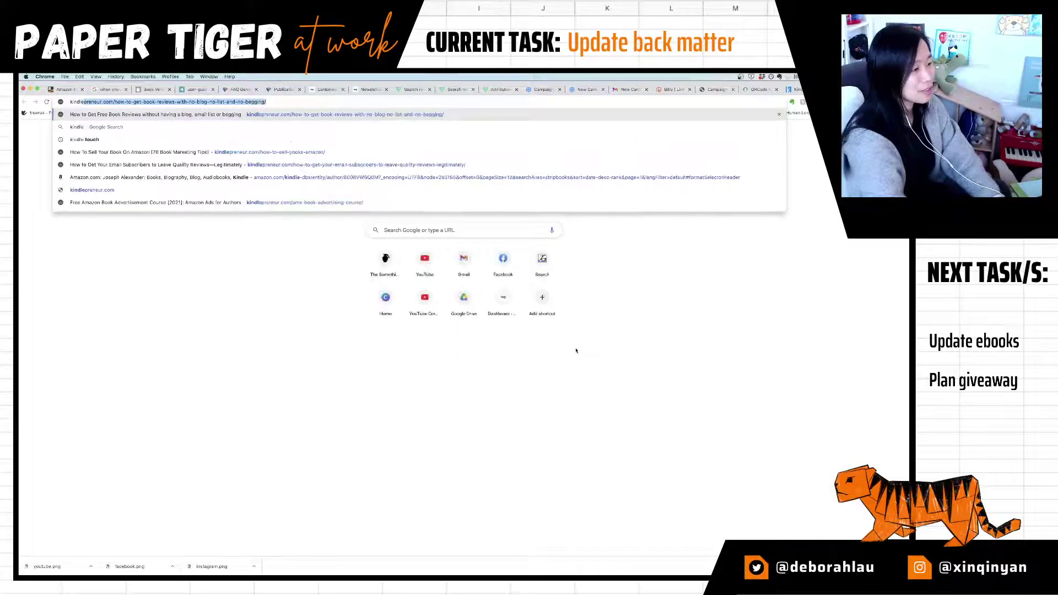
pyautogui.write('.')
pyautogui.press('super+BackSpace')
pyautogui.write('amazon')
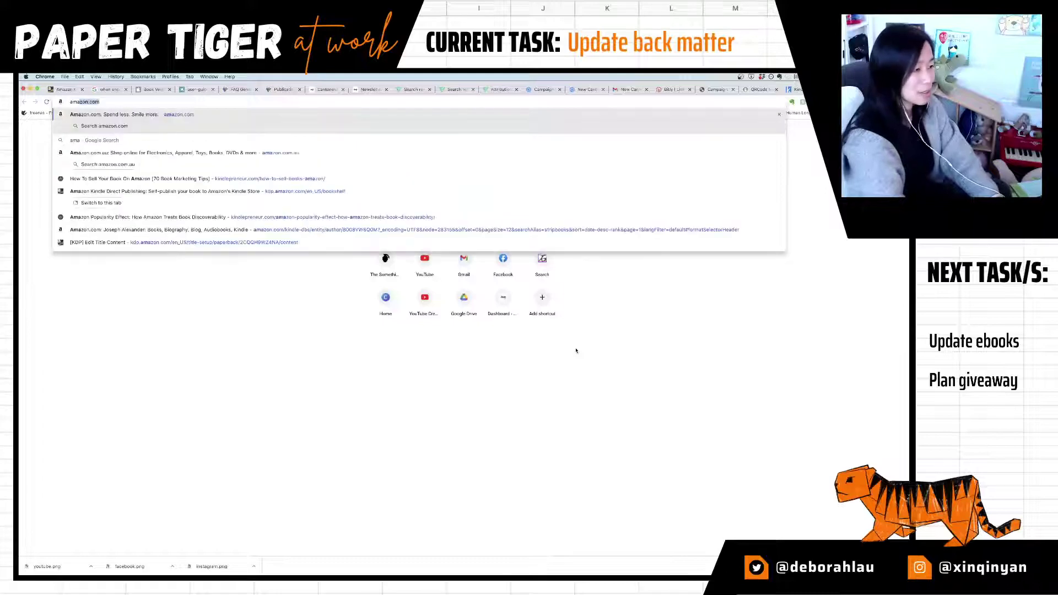
pyautogui.press('Tab')
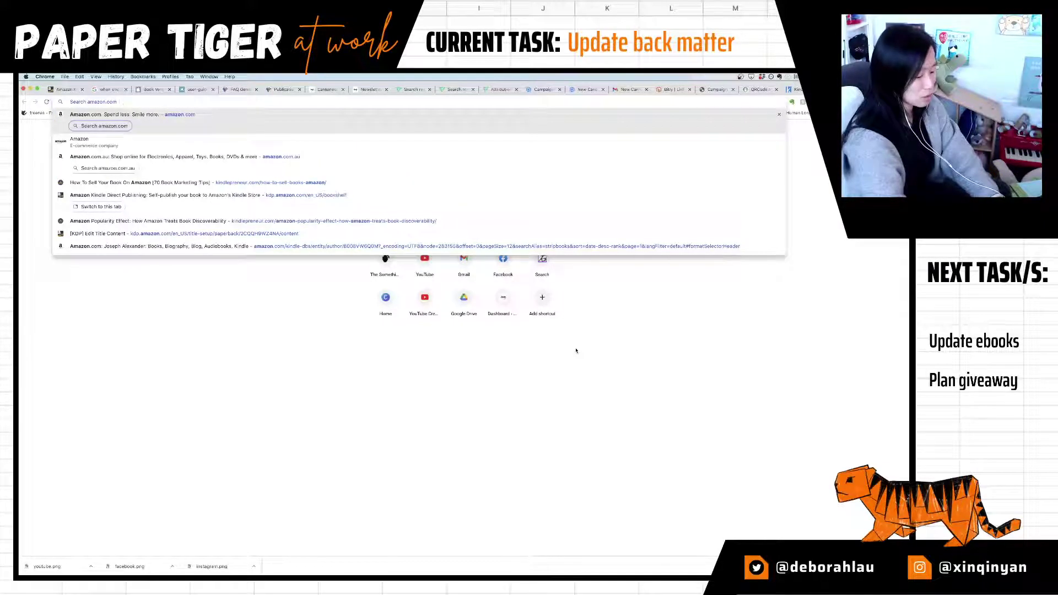
pyautogui.write('mina learns chinese')
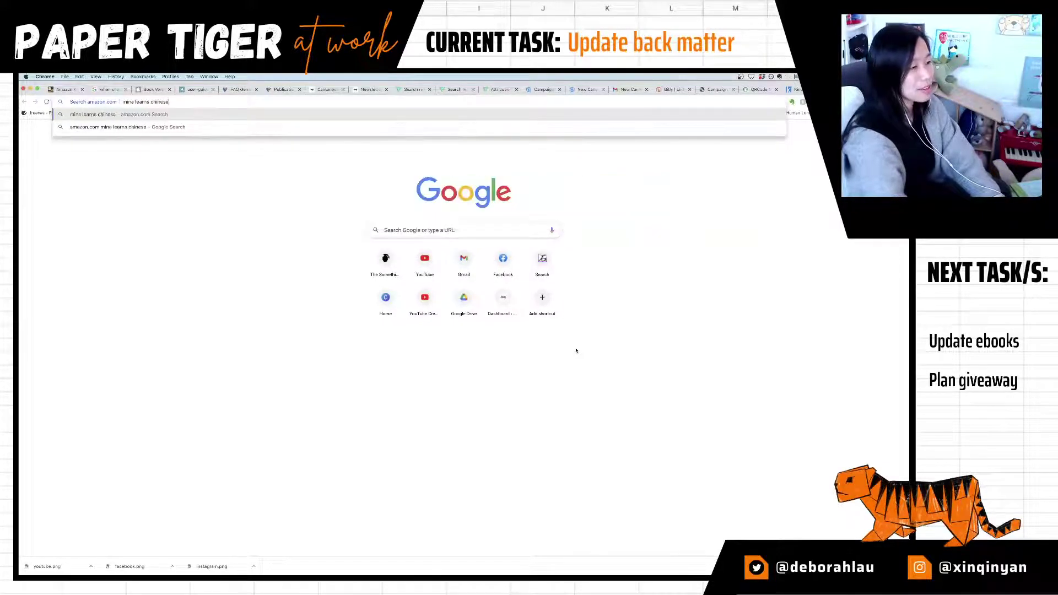
pyautogui.press('Return')
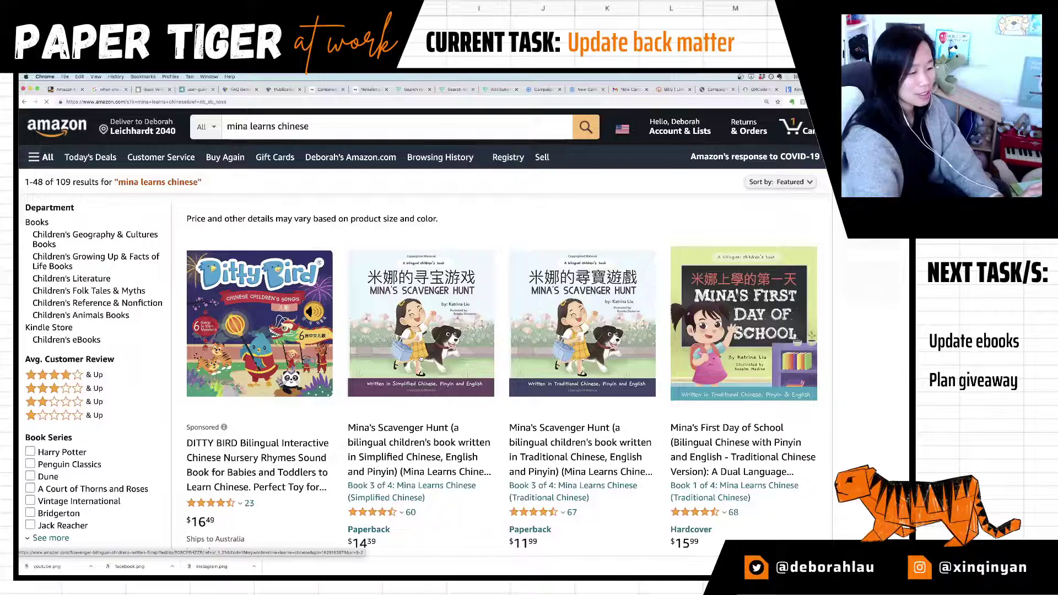
# Step: Open the Simplified Chinese paperback of Mina's Scavenger Hunt, examine its back cover image, and close the image viewer
pyautogui.click(422, 359)
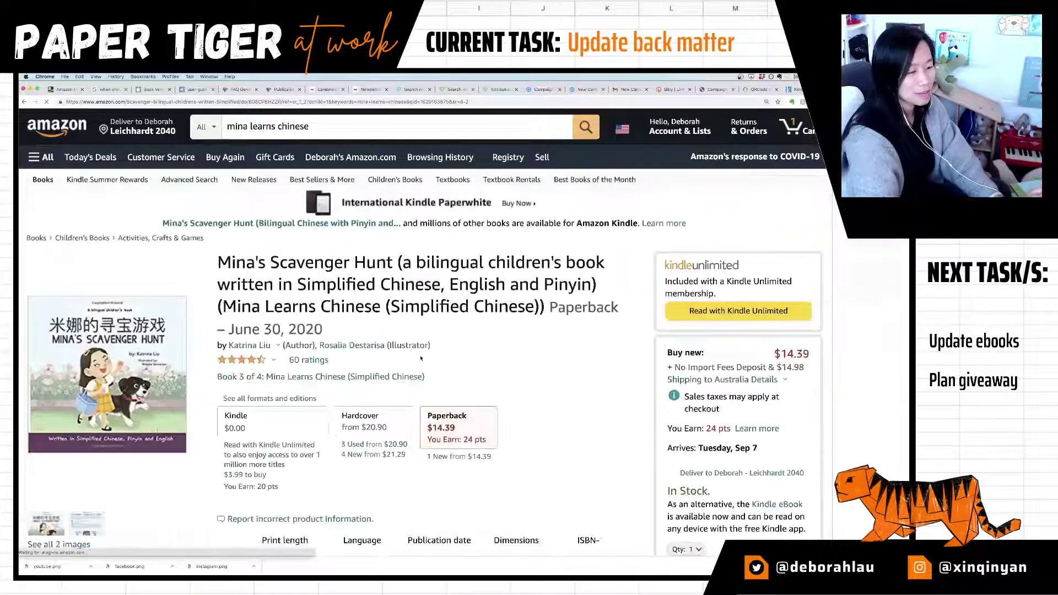
pyautogui.scroll(-3, 141, 379)
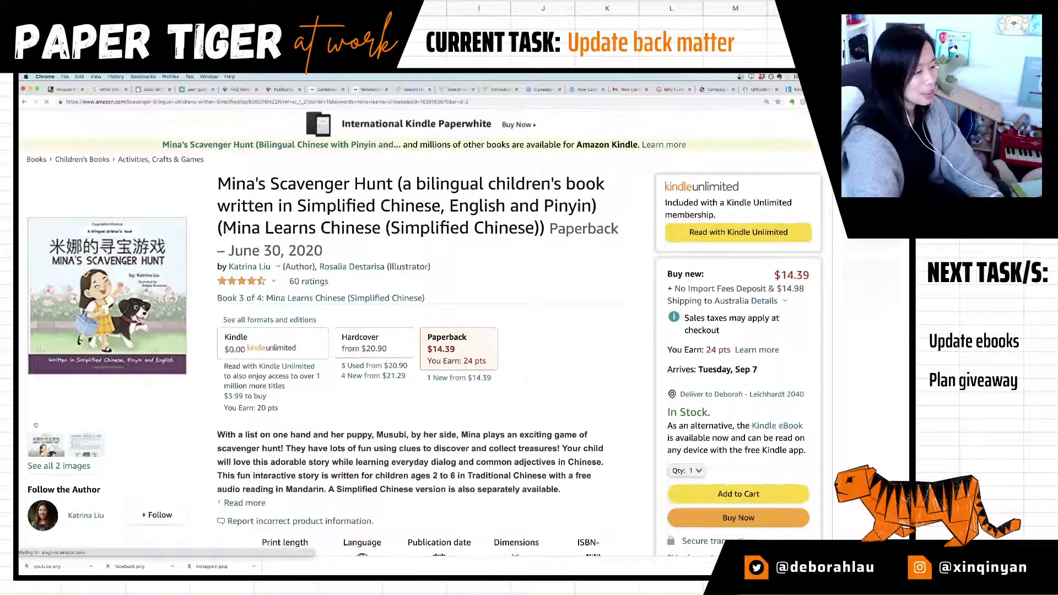
pyautogui.click(112, 421)
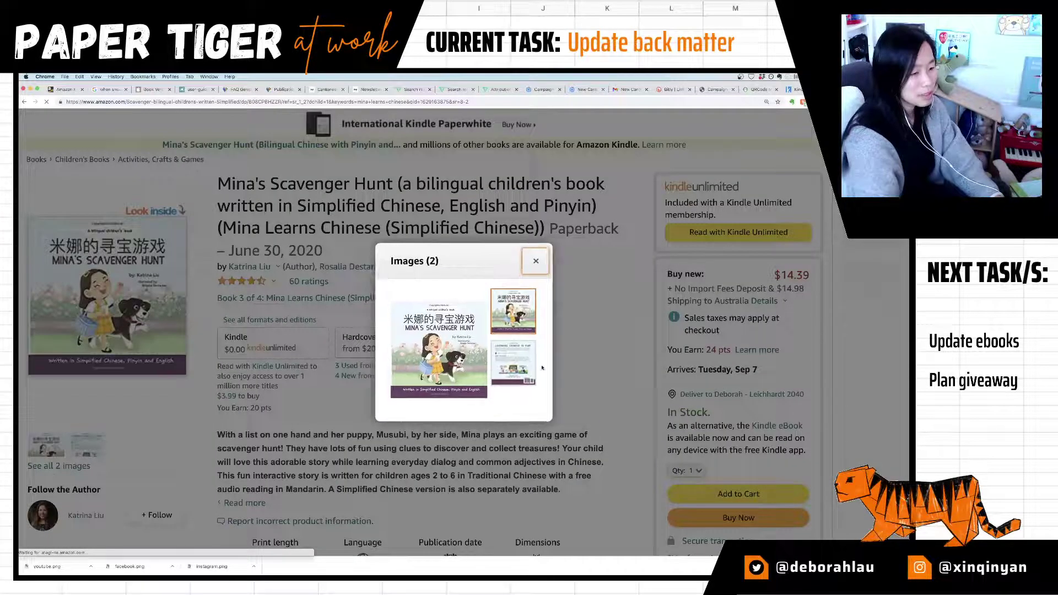
pyautogui.click(522, 368)
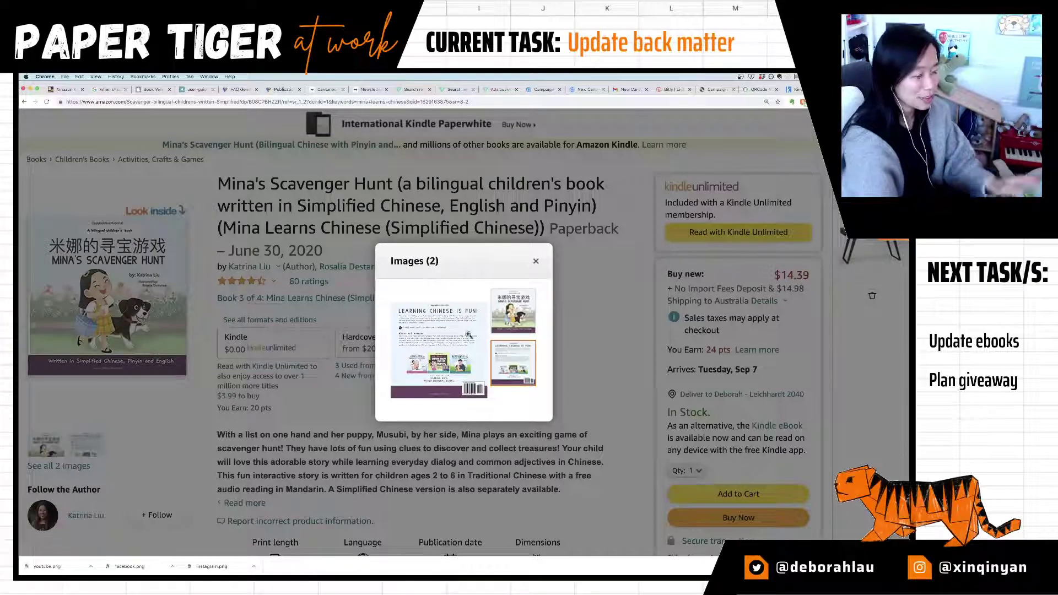
pyautogui.click(428, 343)
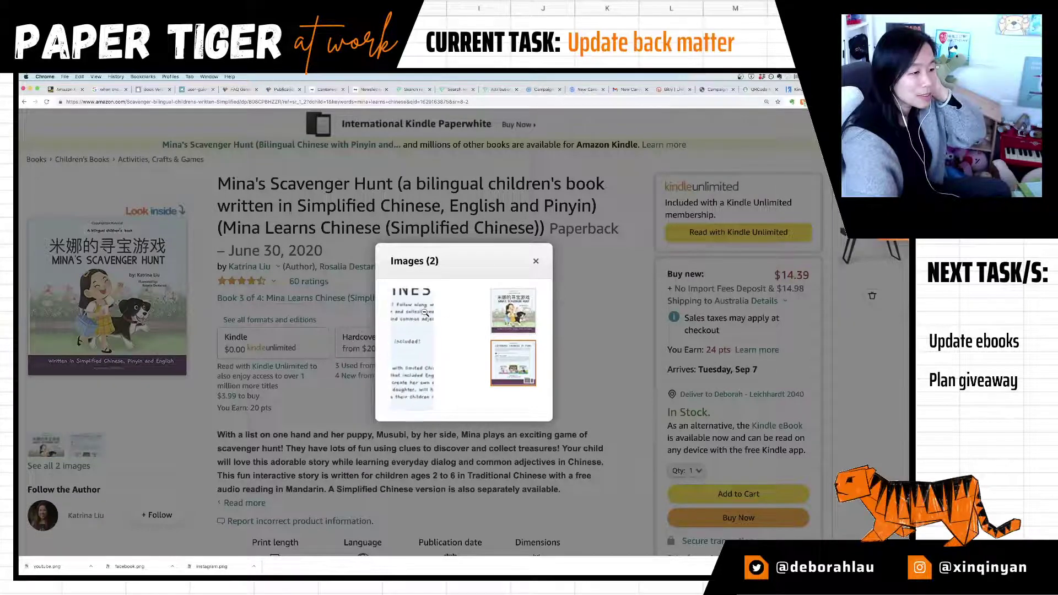
pyautogui.click(512, 312)
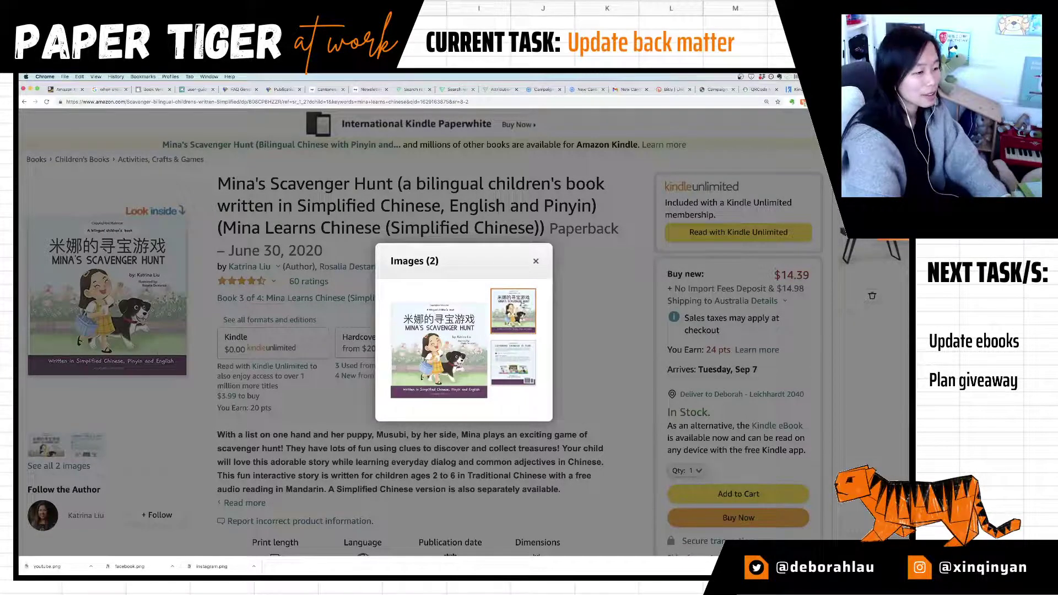
pyautogui.click(543, 263)
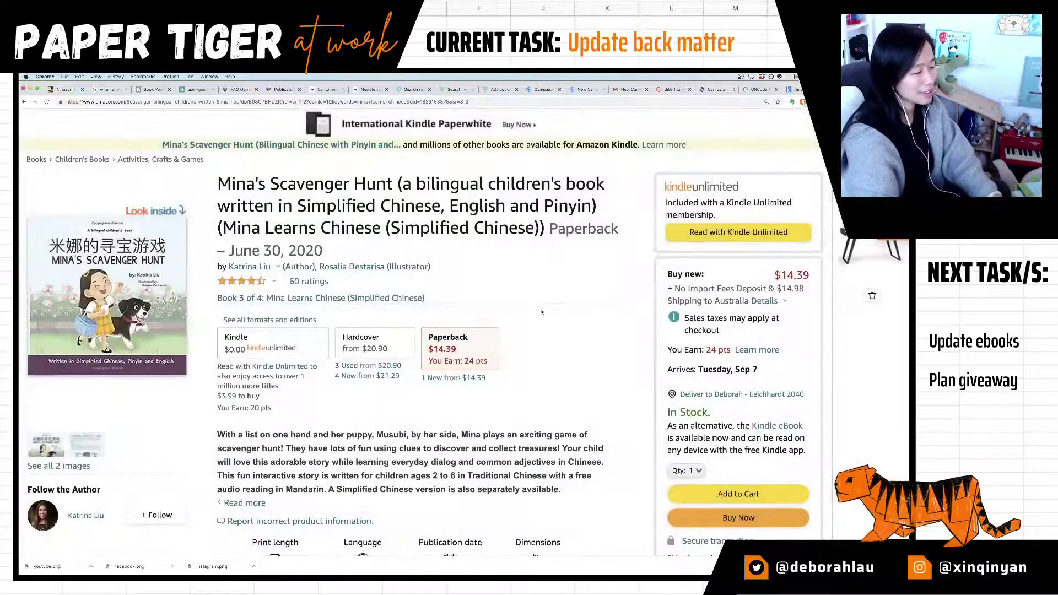
# Step: Switch to Scribus, copy the whole About the Author text, and paste it into the Evernote note below the existing author text
pyautogui.press('super+Tab')
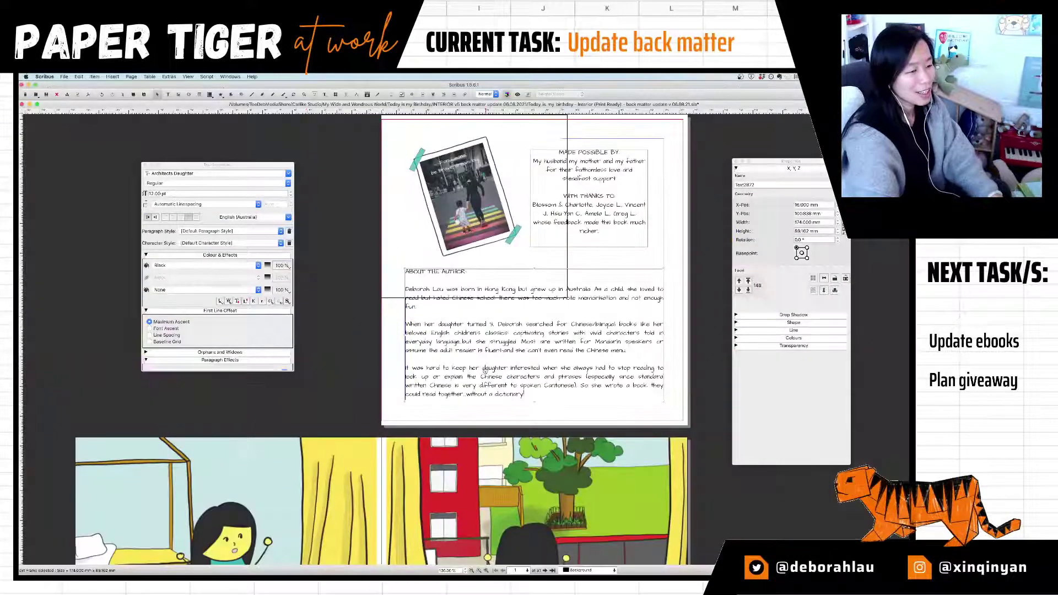
pyautogui.doubleClick(542, 351)
pyautogui.press('super+a')
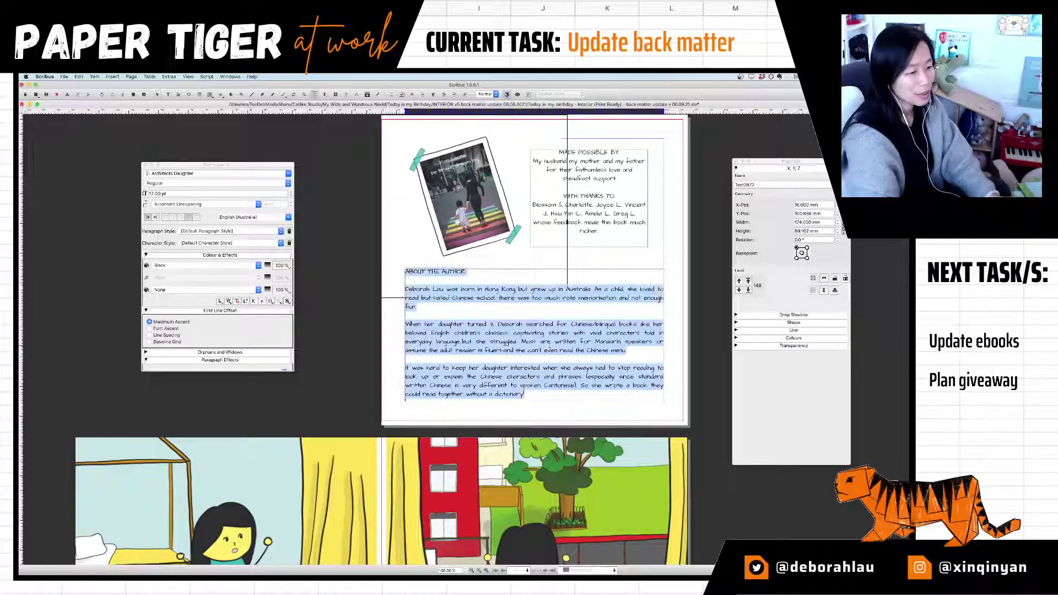
pyautogui.press('super+Tab')
pyautogui.press('super+Tab')
pyautogui.press('super+Tab')
pyautogui.press('super+Tab')
pyautogui.press('super+Tab')
pyautogui.press('super+Tab')
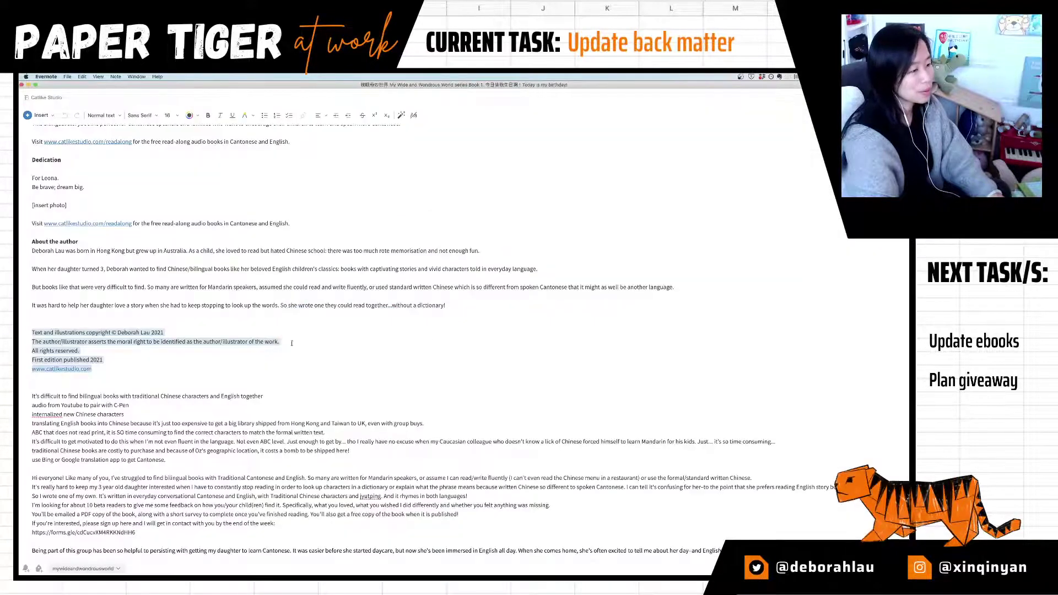
pyautogui.click(195, 261)
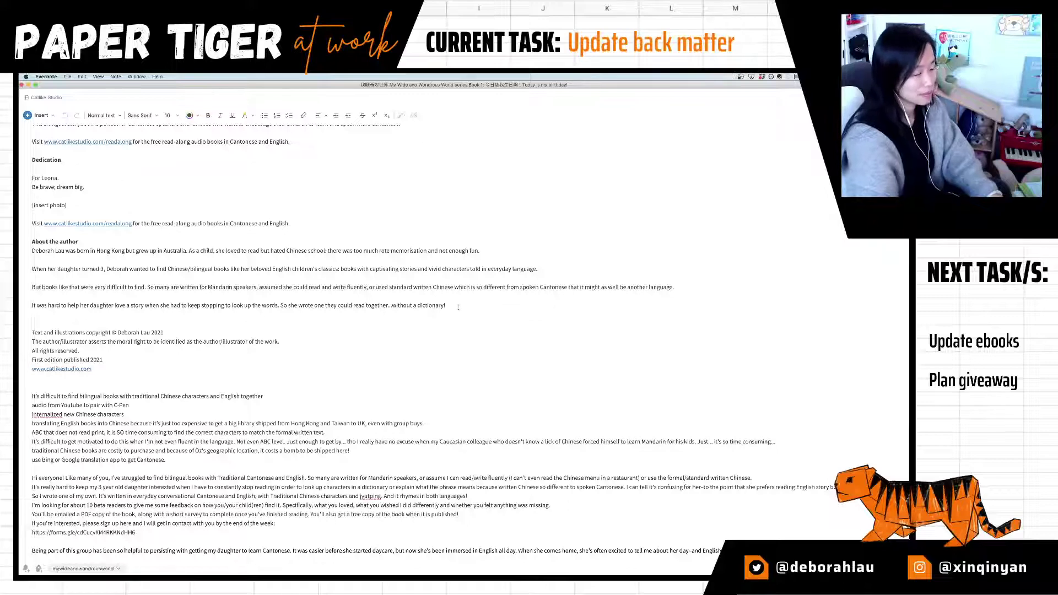
pyautogui.write("ABOUT THE AUTHOR:  Deborah Lau was born in Hong Kong but grew up in Australia. As a child, she loved to read but hated Chinese school: there was too much rote memorisation and not enough fun.  When her daughter turned 3, Deborah searched for Chinese/bilingual books like her beloved English children's classics: captivating stories with vivid characters told in everyday language…but she struggled. Most are written for Mandarin speakers or assume the adult reader is fluent-and she can't even read the Chinese menu.  It was hard to keep her daughter interested when she always had to stop reading to look up or explain the Chinese characters and phrases (especially since standard written Chinese is very different to spoken Cantonese). So she wrote a book they could read together…without a dictionary!")
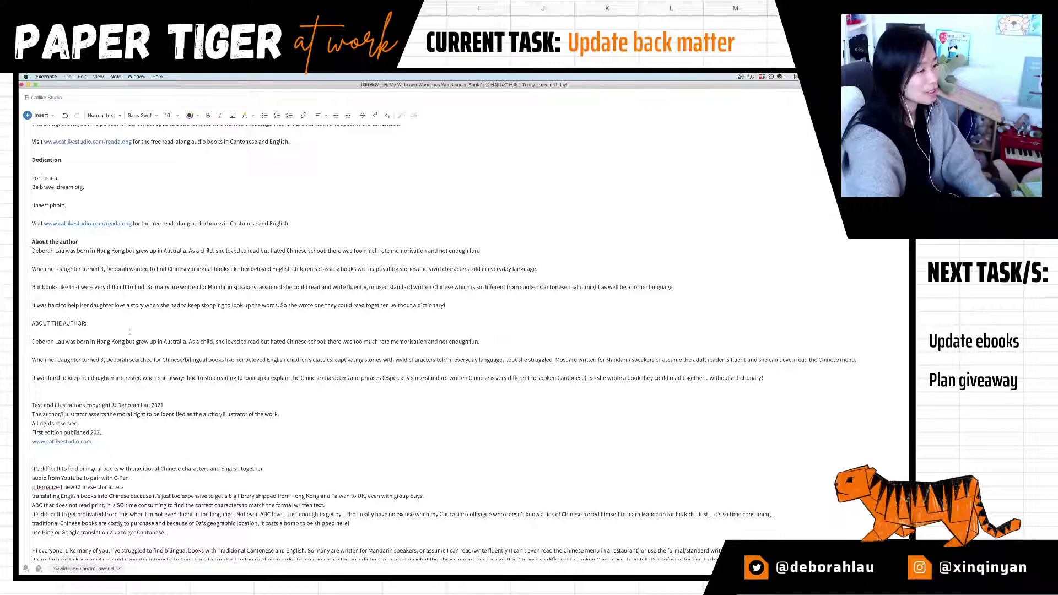
# Step: Compare the About the Author text in Scribus and Evernote with the "Follow" section on the Kindle page of A Colorful World
pyautogui.press('super+Tab')
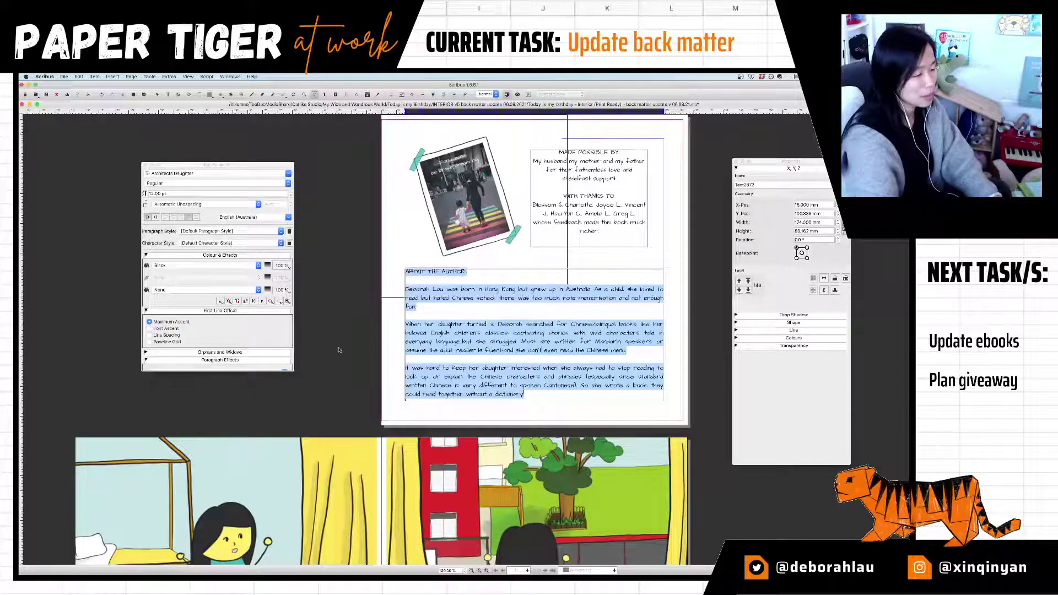
pyautogui.scroll(-3, 358, 364)
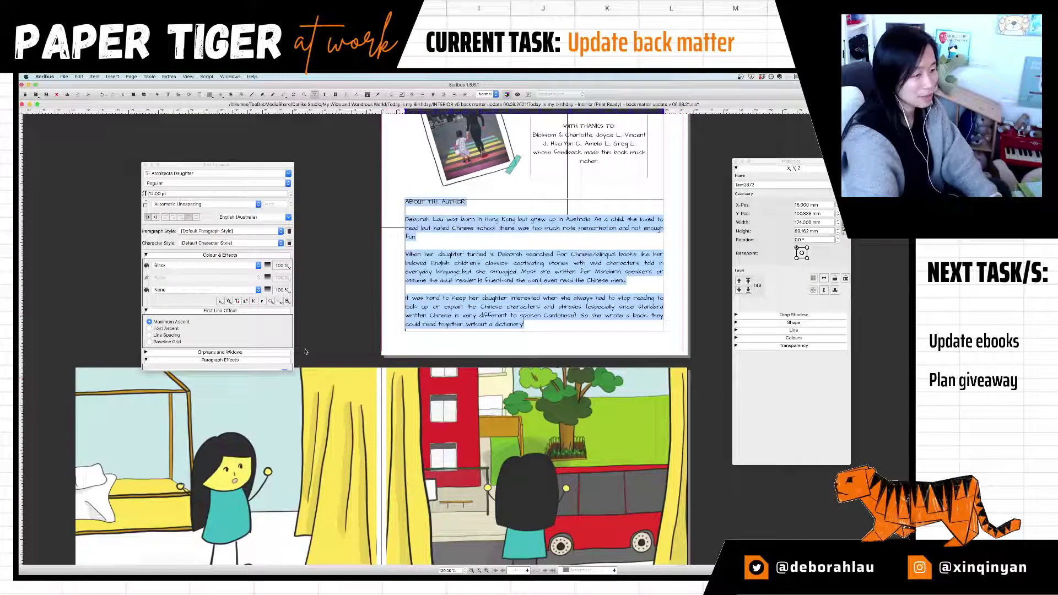
pyautogui.scroll(4, 306, 352)
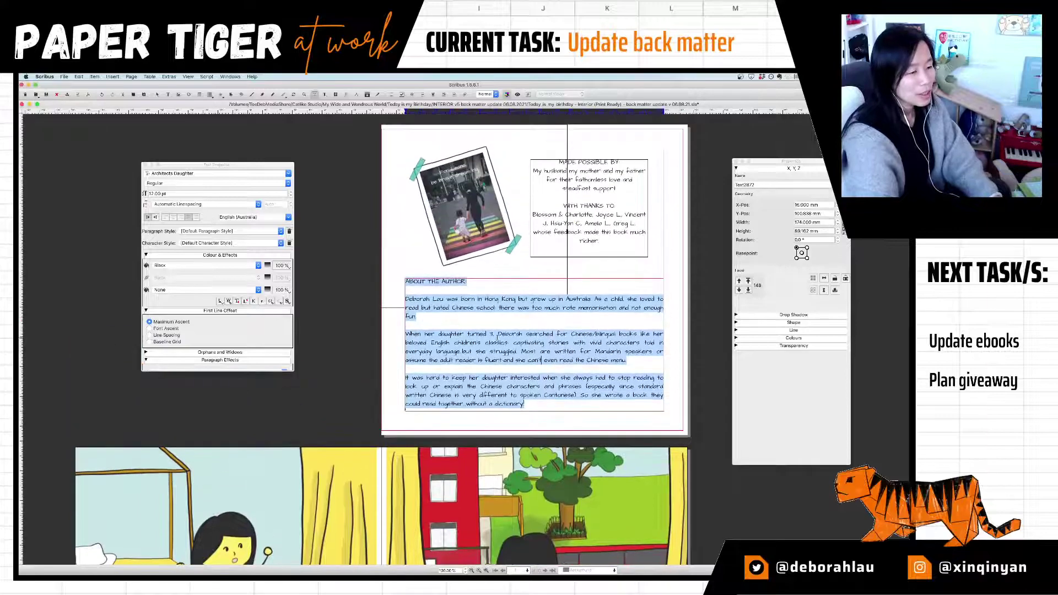
pyautogui.click(498, 336)
pyautogui.hotkey('ctrl', 'a')
pyautogui.press('super+Tab')
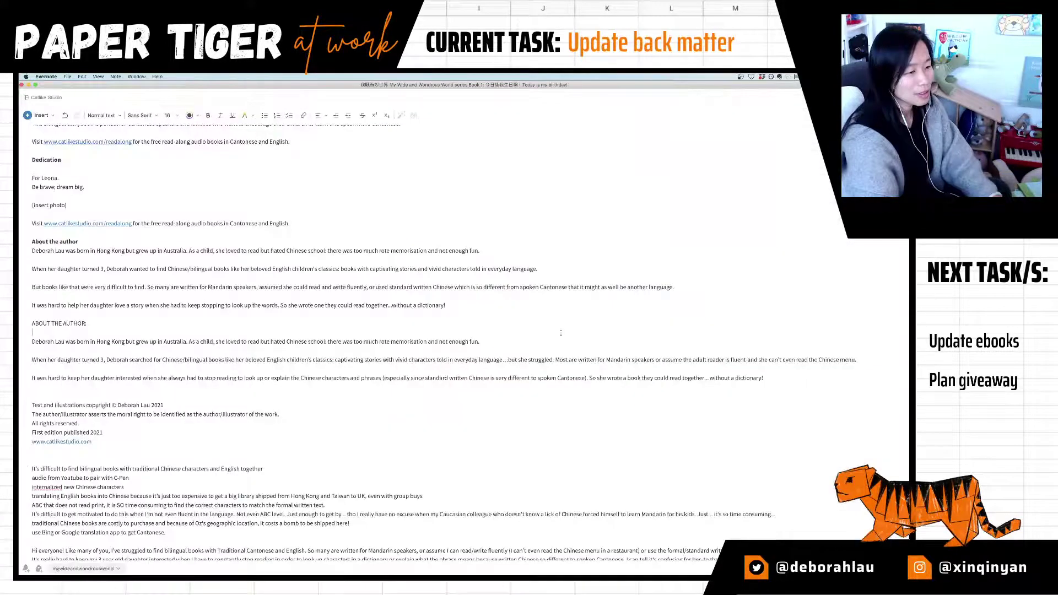
pyautogui.press('super+Tab')
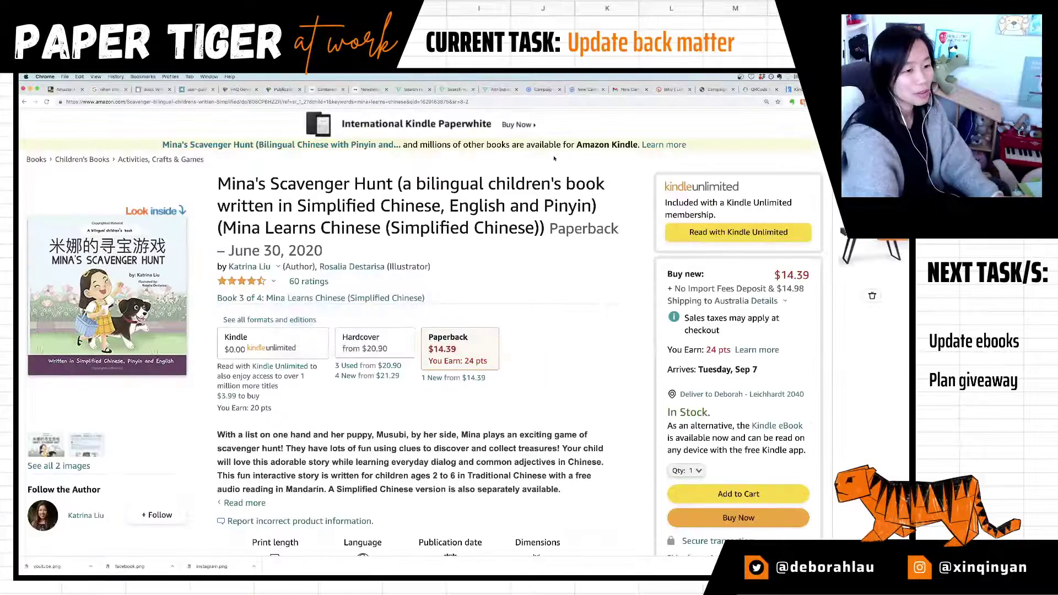
pyautogui.press('super+9')
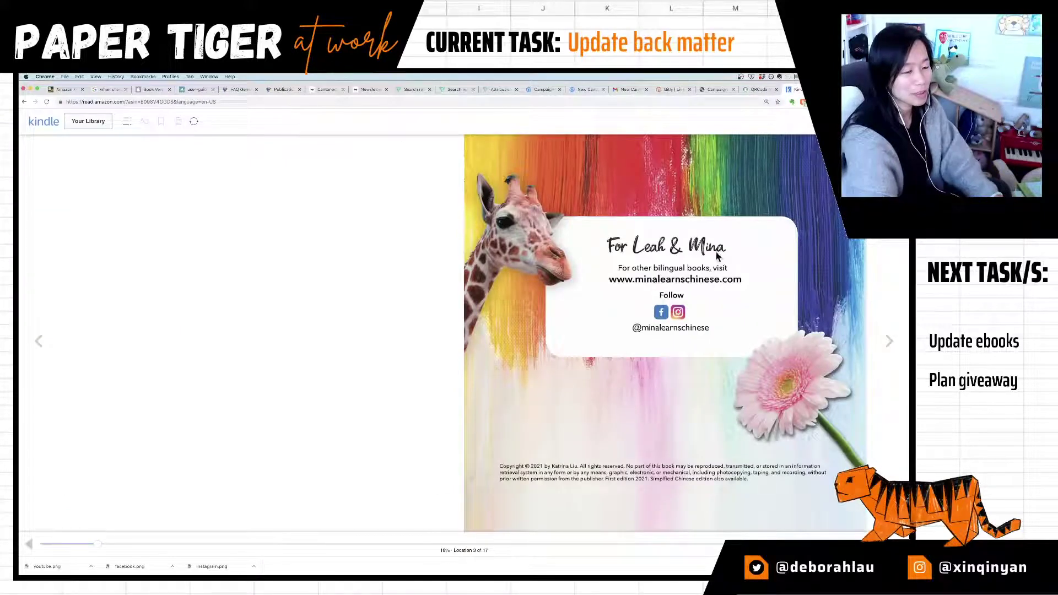
pyautogui.press('super+Tab')
pyautogui.press('super+Tab')
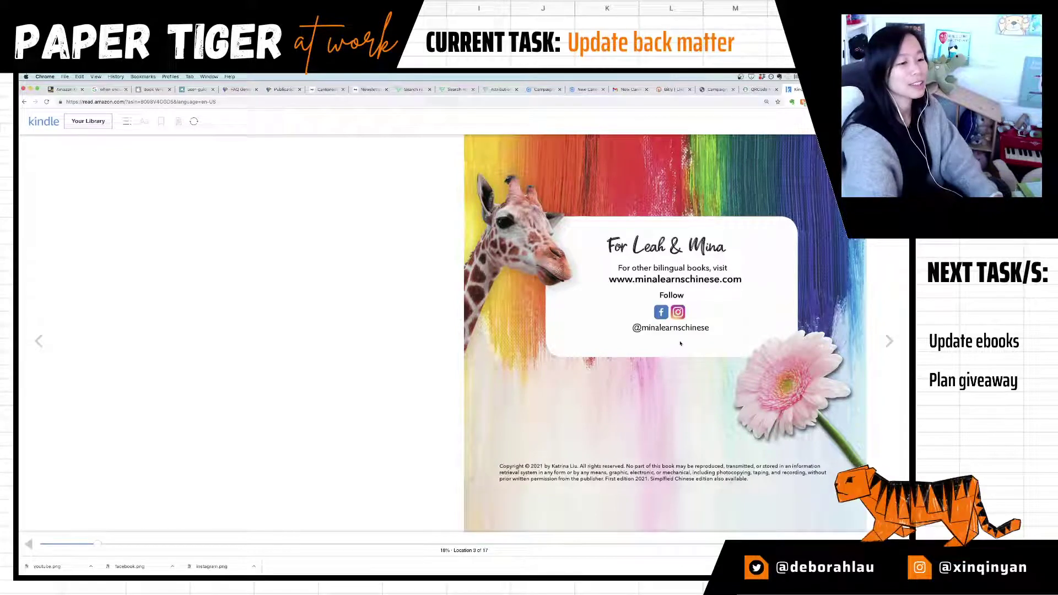
# Step: Switch to Scribus and select the whole About the Author text
pyautogui.press('super+Tab')
pyautogui.press('super+Tab')
pyautogui.press('super+Tab')
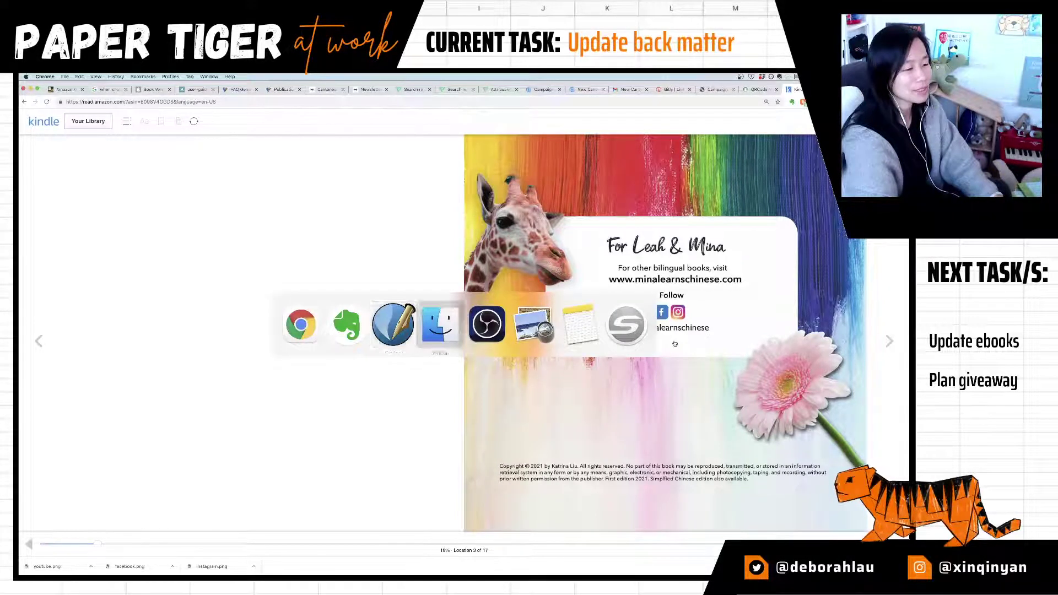
pyautogui.press('super+shift+Tab')
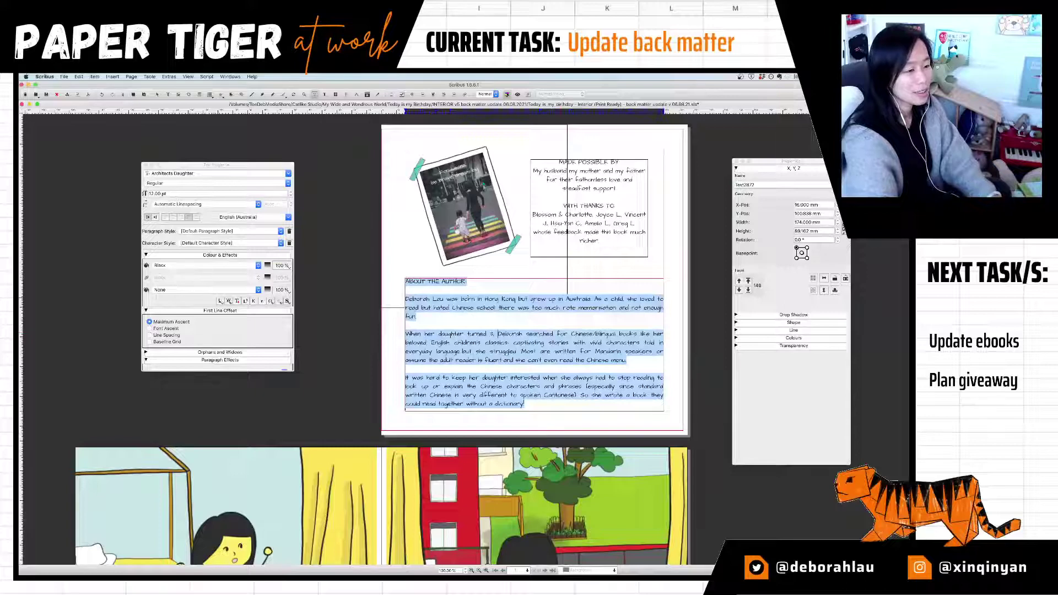
pyautogui.click(463, 295)
pyautogui.press('super+a')
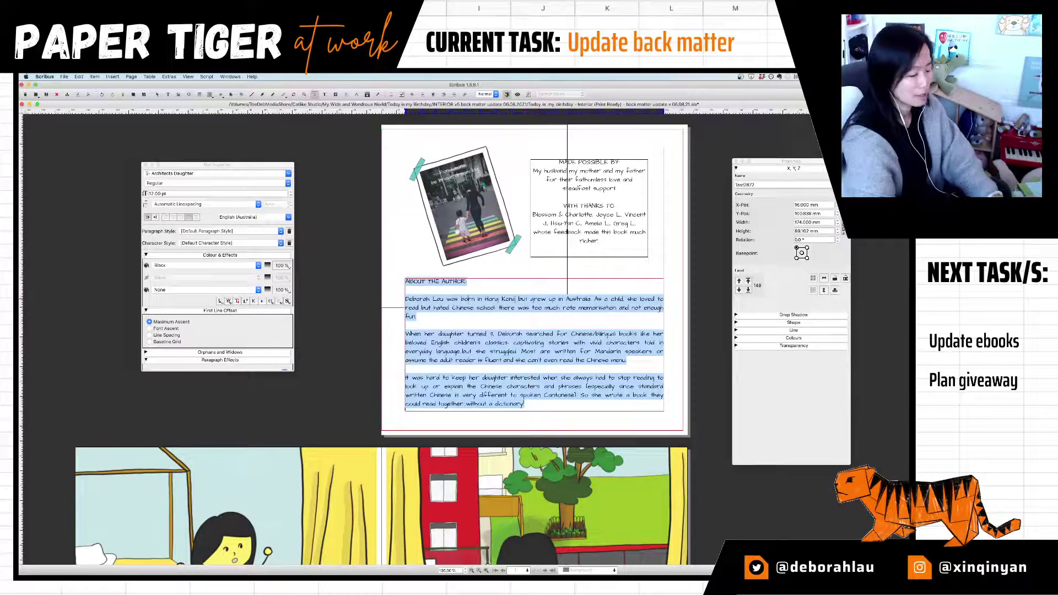
# Step: Switch to Notes and draft the line "For other Cantonese book" in the note
pyautogui.press('super+Tab')
pyautogui.press('super+Tab')
pyautogui.press('super+Tab')
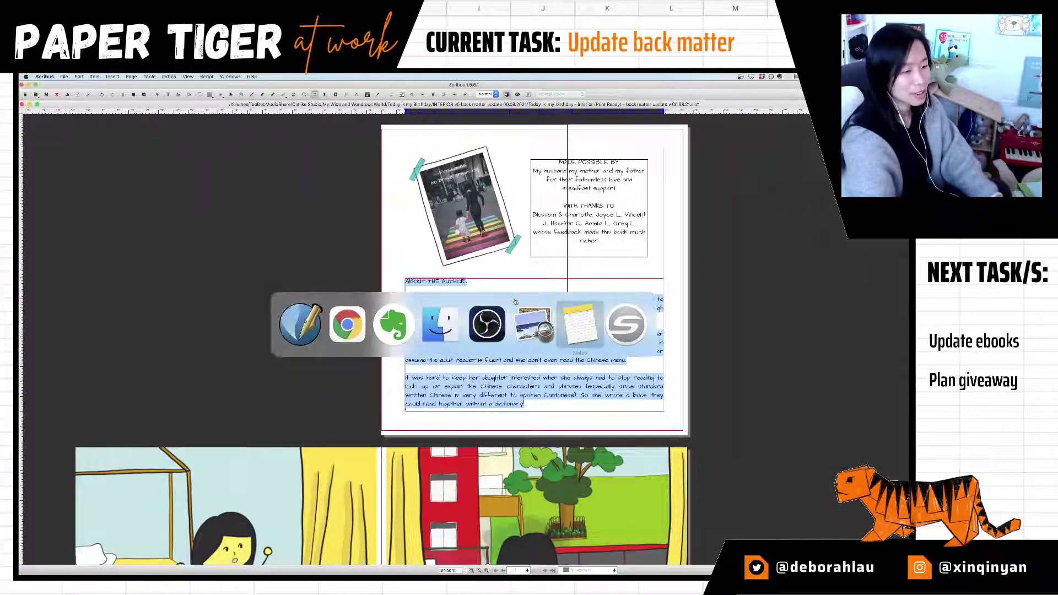
pyautogui.write('Fo')
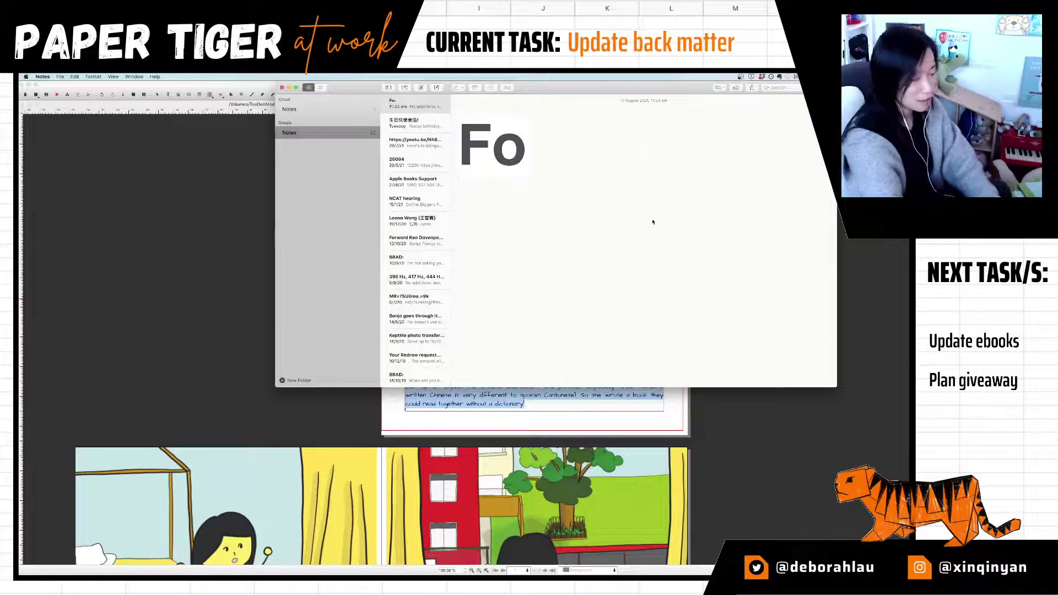
pyautogui.write('r other Cant')
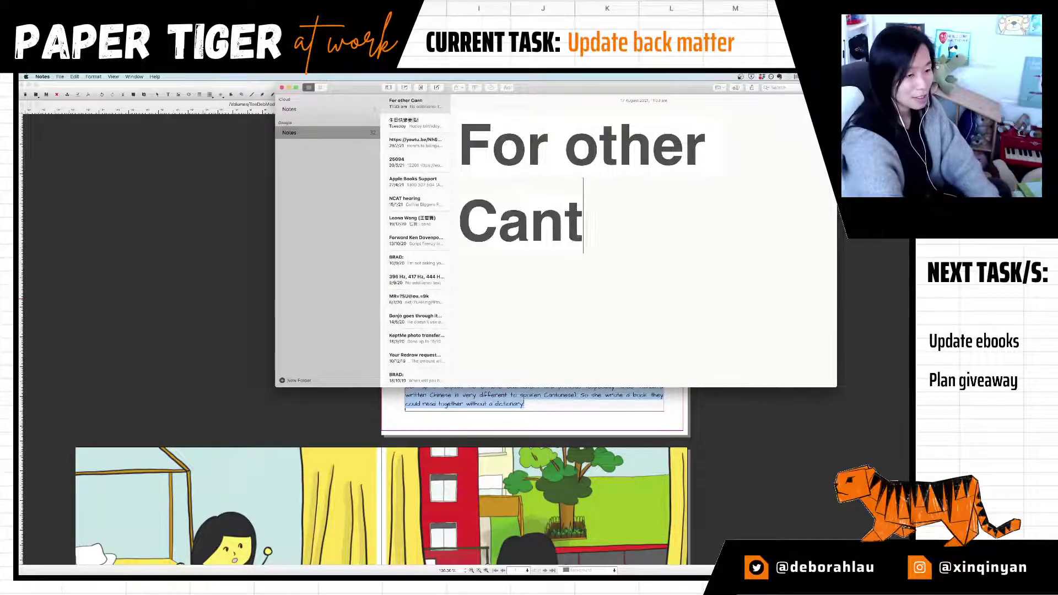
pyautogui.write('onese book')
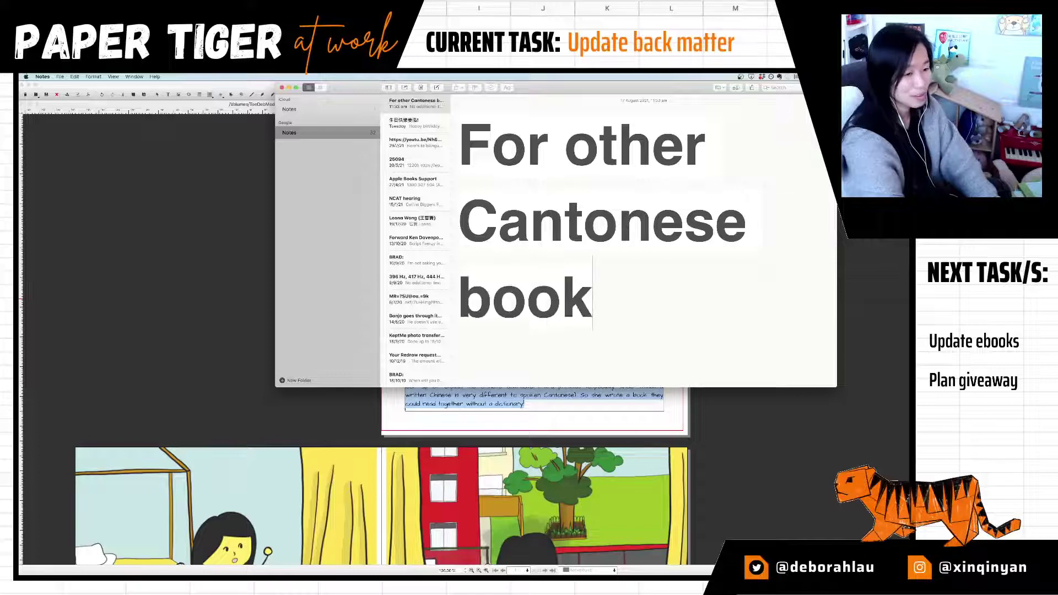
pyautogui.press('BackSpace')
pyautogui.press('BackSpace')
pyautogui.press('BackSpace')
pyautogui.press('BackSpace')
pyautogui.hotkey('shift', 'alt', 'Left')
pyautogui.press('super+c')
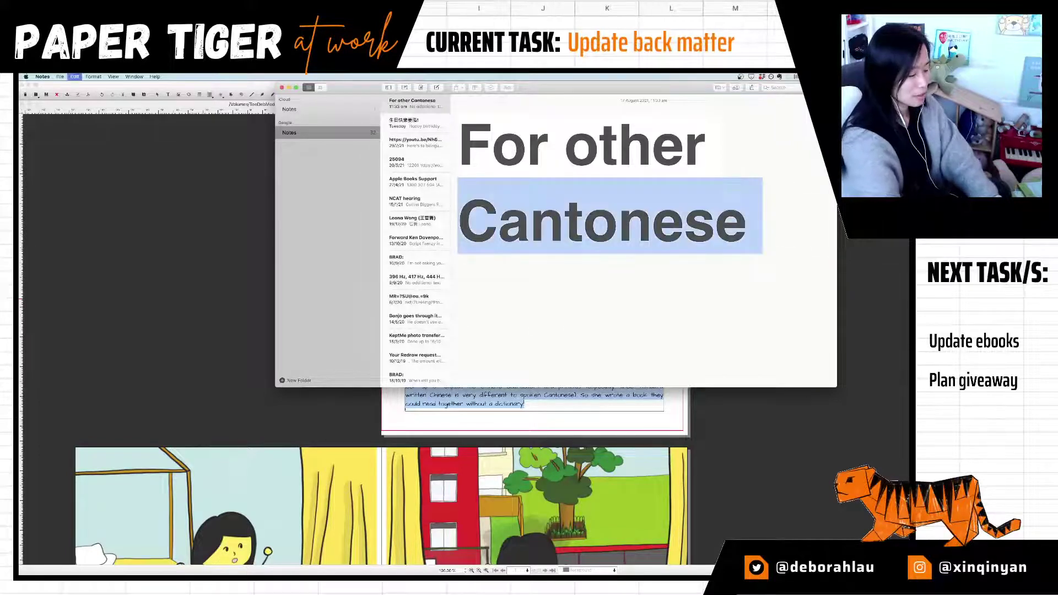
pyautogui.press('shift+super+a')
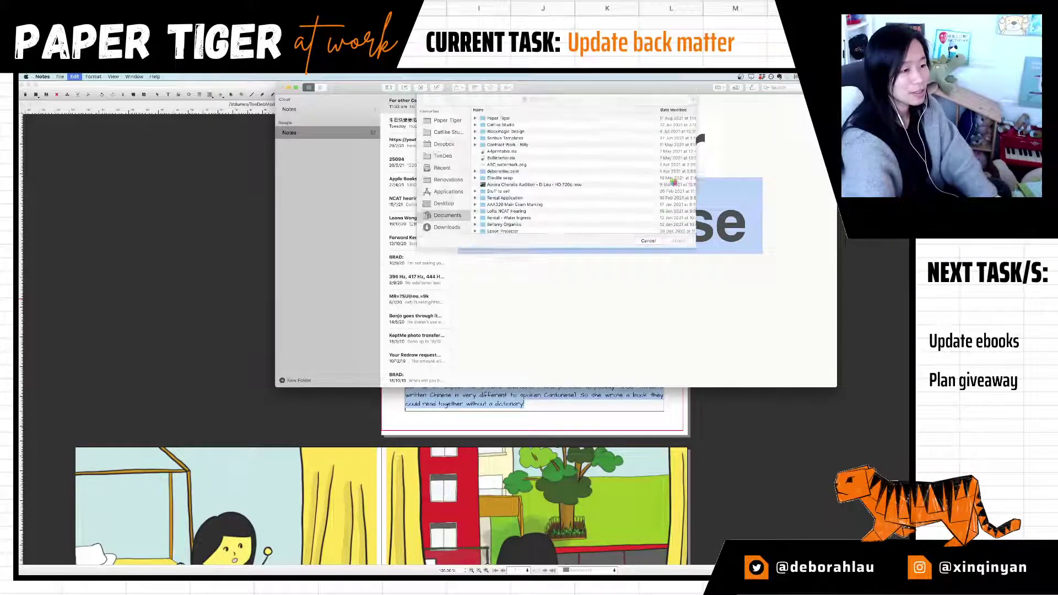
pyautogui.click(647, 240)
# Step: Replace the whole note text with "For more Cantonese books that rhyme, visit"
pyautogui.press('super+a')
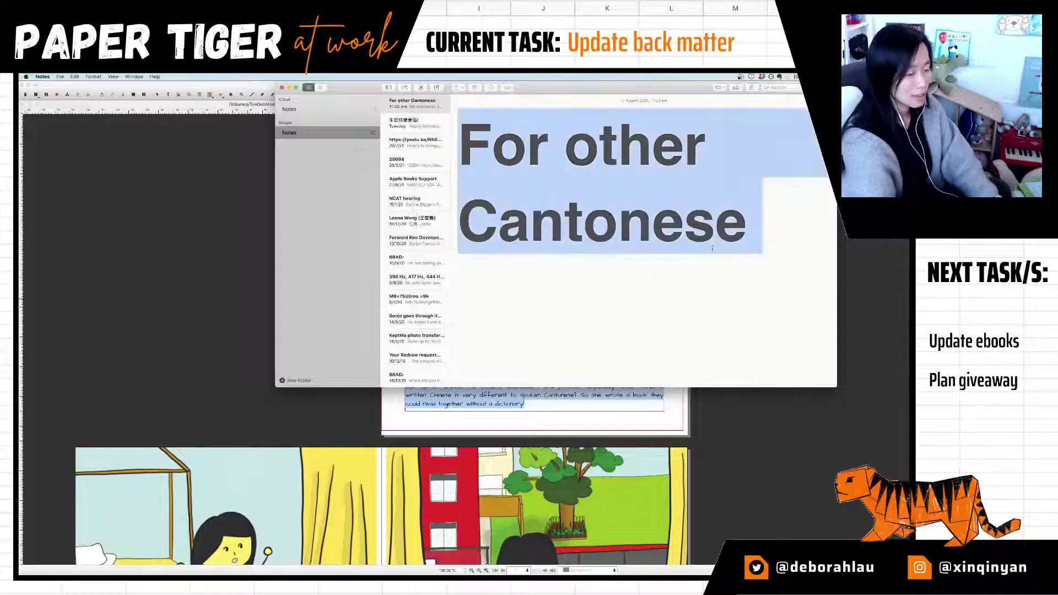
pyautogui.write('For more')
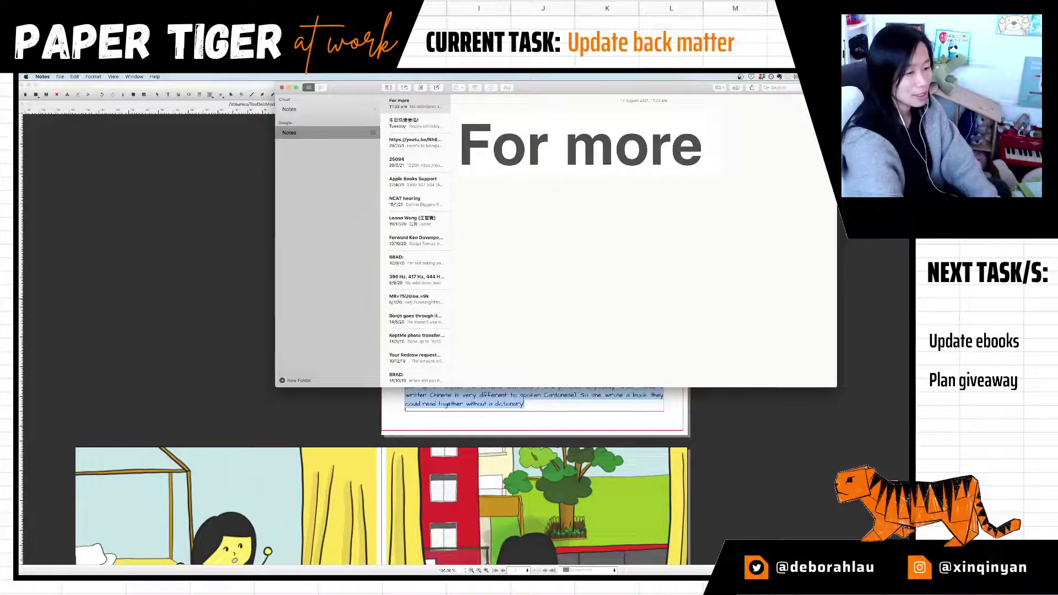
pyautogui.write(' Canton')
pyautogui.press('BackSpace')
pyautogui.press('BackSpace')
pyautogui.press('BackSpace')
pyautogui.press('BackSpace')
pyautogui.press('BackSpace')
pyautogui.press('BackSpace')
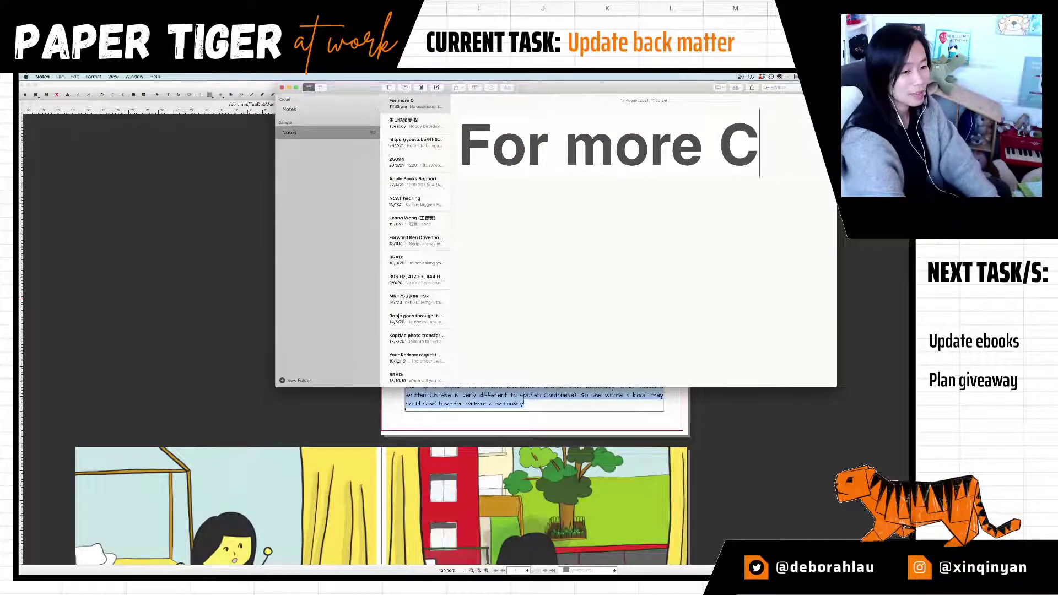
pyautogui.write('Can')
pyautogui.press('BackSpace')
pyautogui.write('anto')
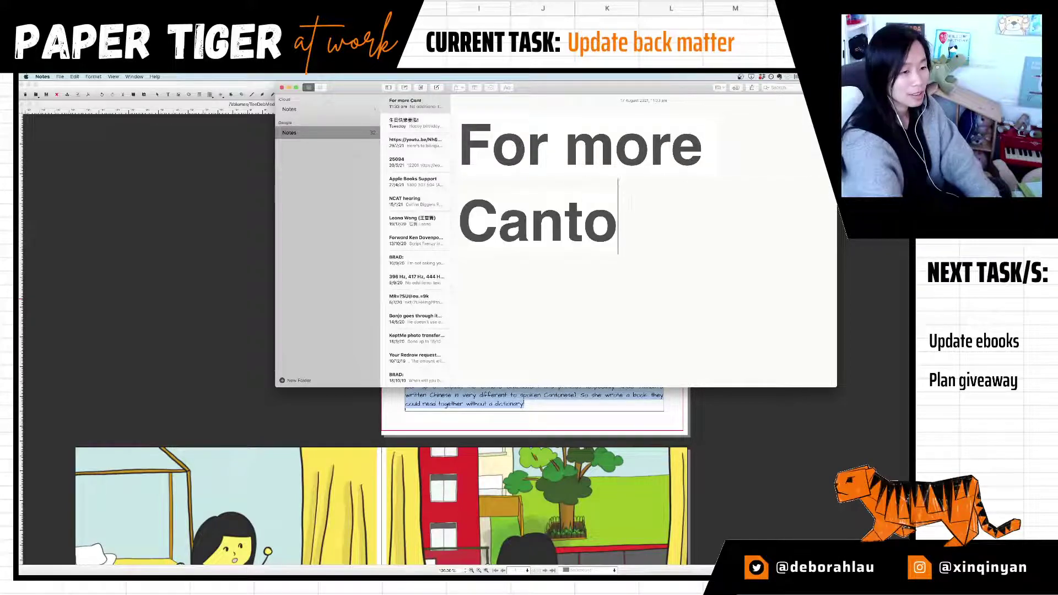
pyautogui.write('nese books that rhym')
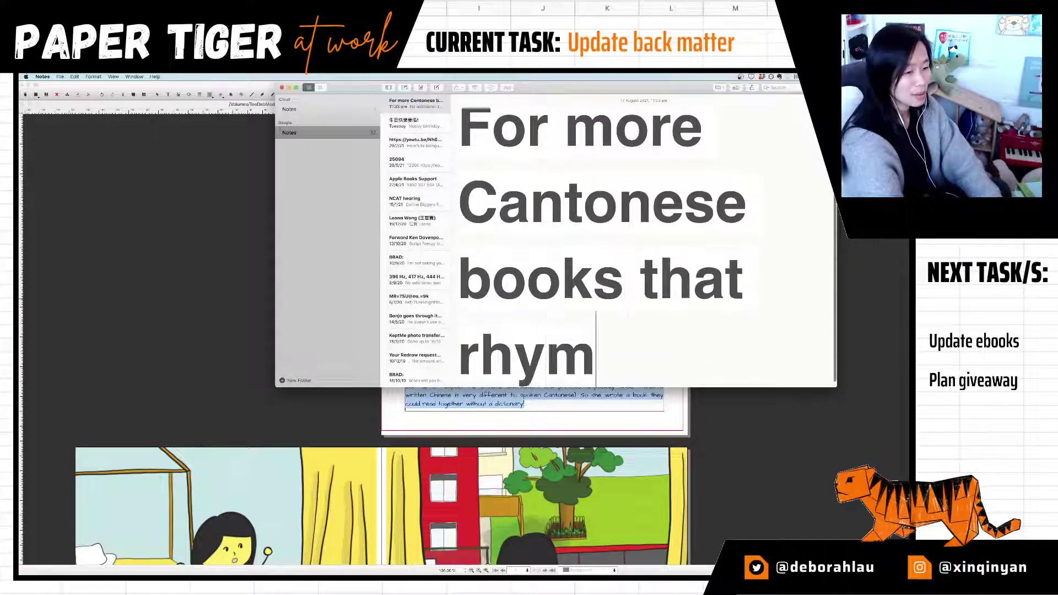
pyautogui.write('e, visit')
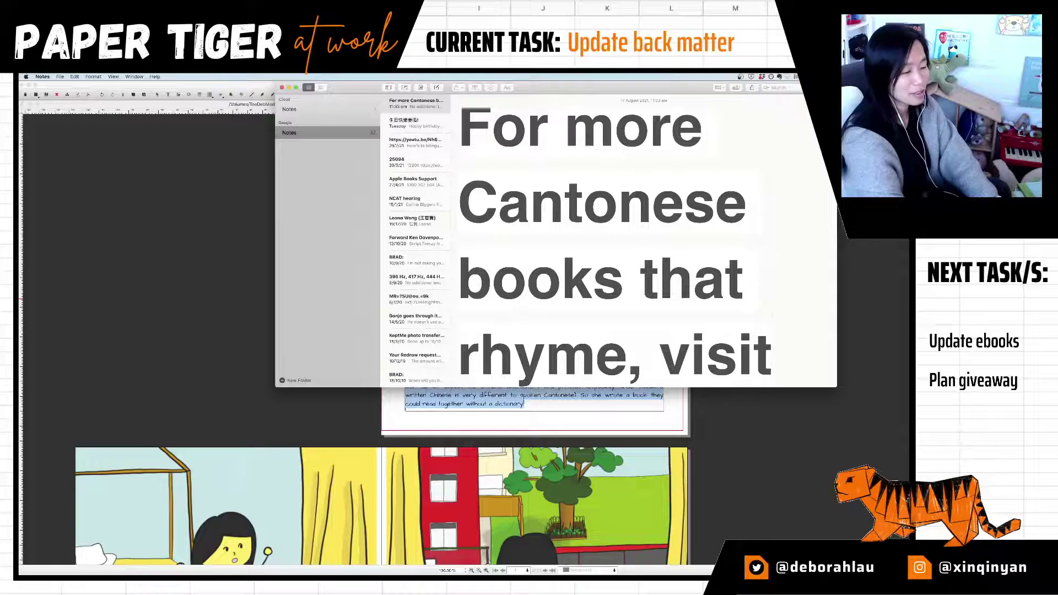
# Step: Check the website and "Follow" wording on the Kindle page in Chrome and return to Notes
pyautogui.press('super+Tab')
pyautogui.press('super+Tab')
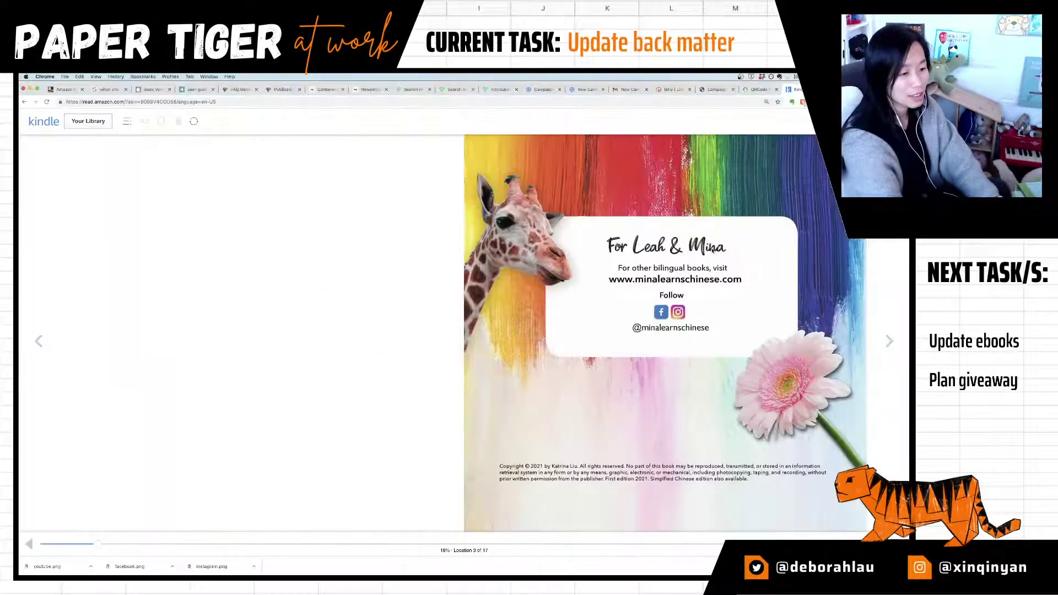
pyautogui.press('super+Tab')
# Step: Reduce the font size of the entire note text by two increments
pyautogui.press('super+a')
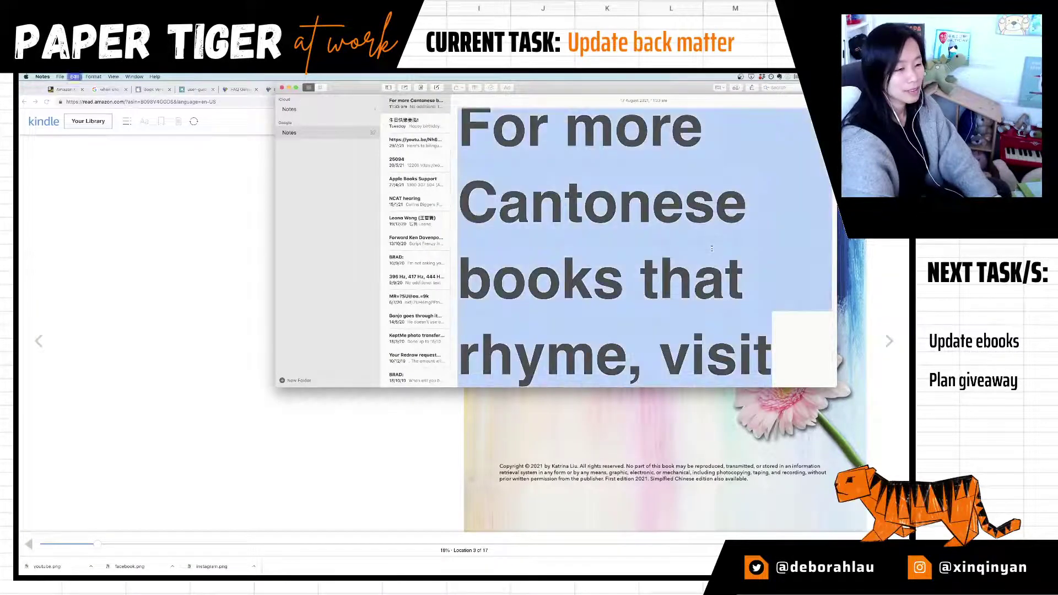
pyautogui.press('Left')
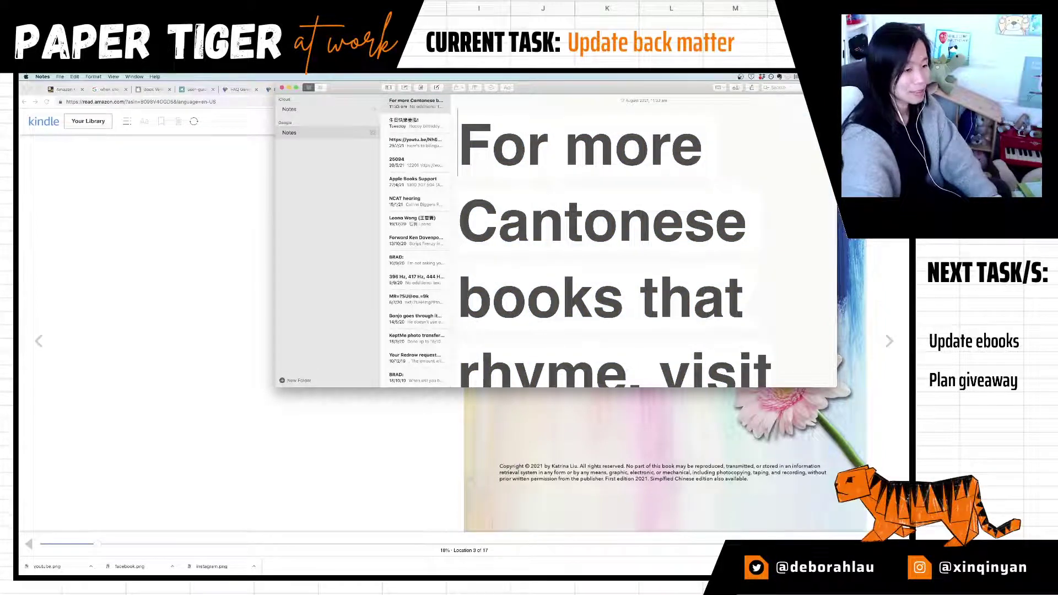
pyautogui.press('super+a')
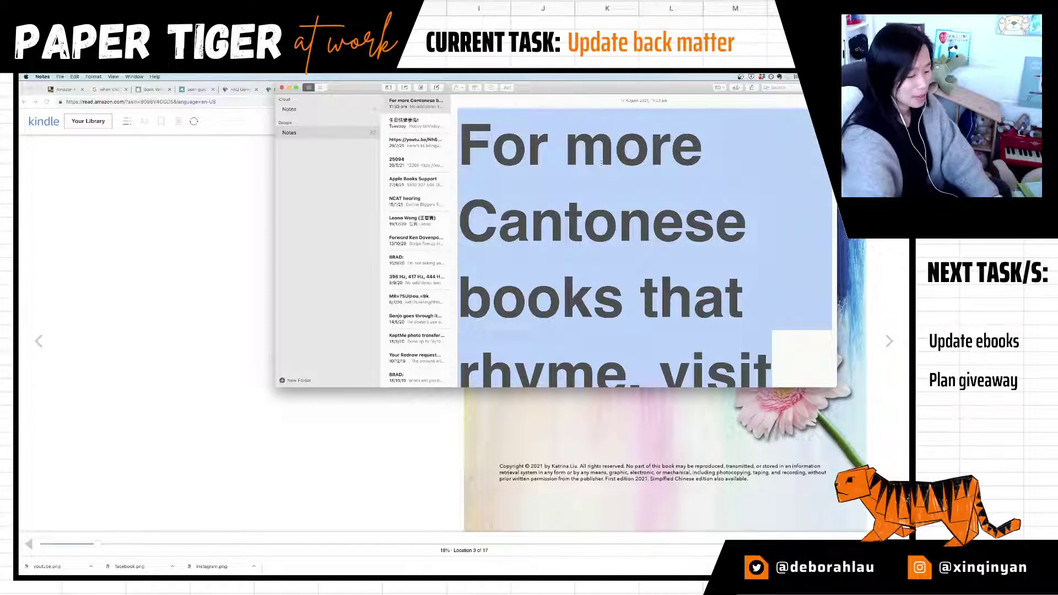
pyautogui.press('super+minus')
pyautogui.press('super+minus')
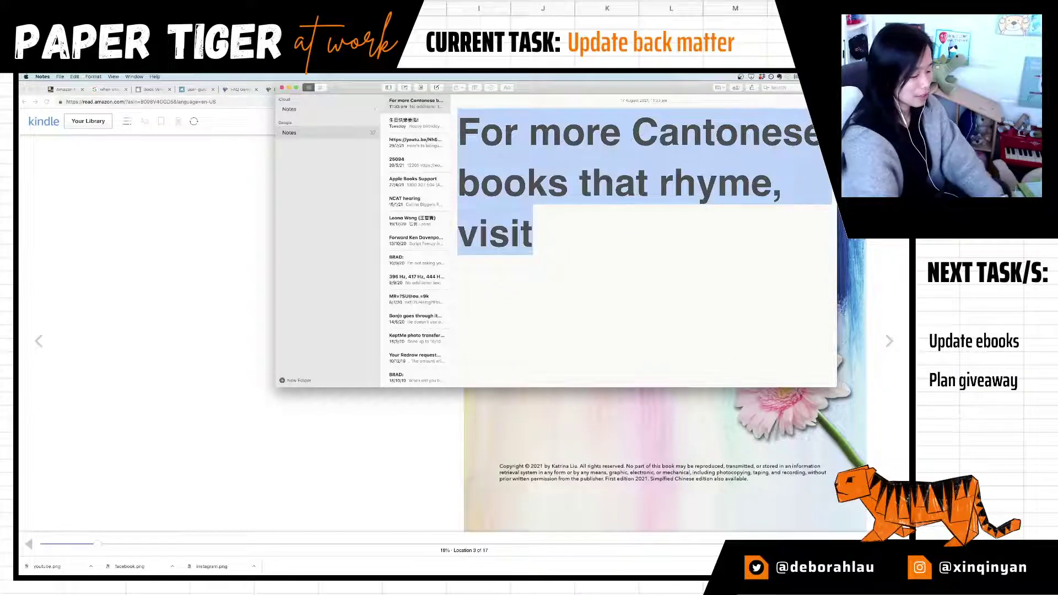
pyautogui.write('Sign')
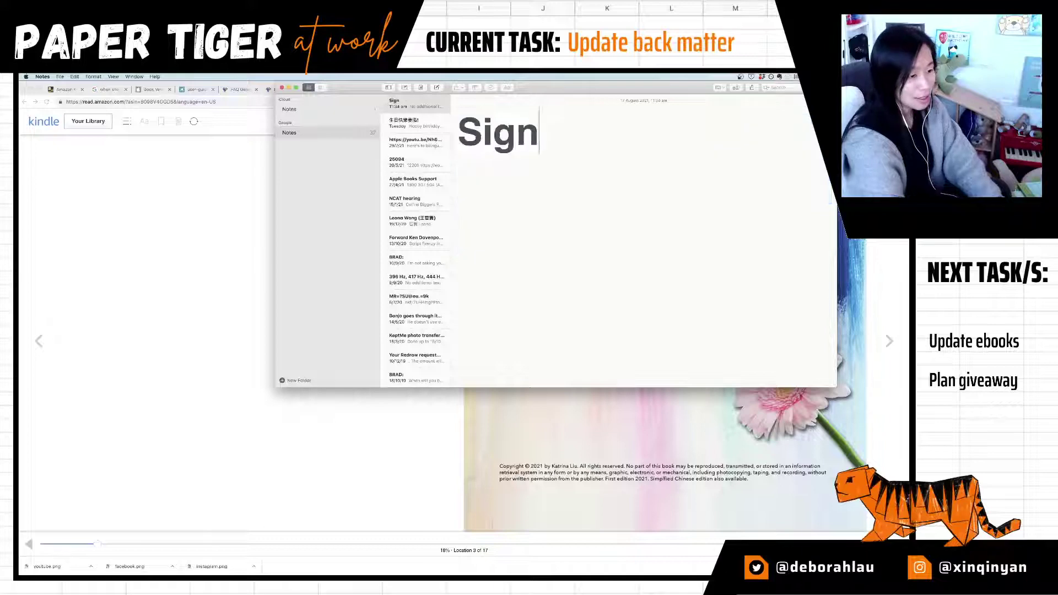
pyautogui.write(' up for our newsletter')
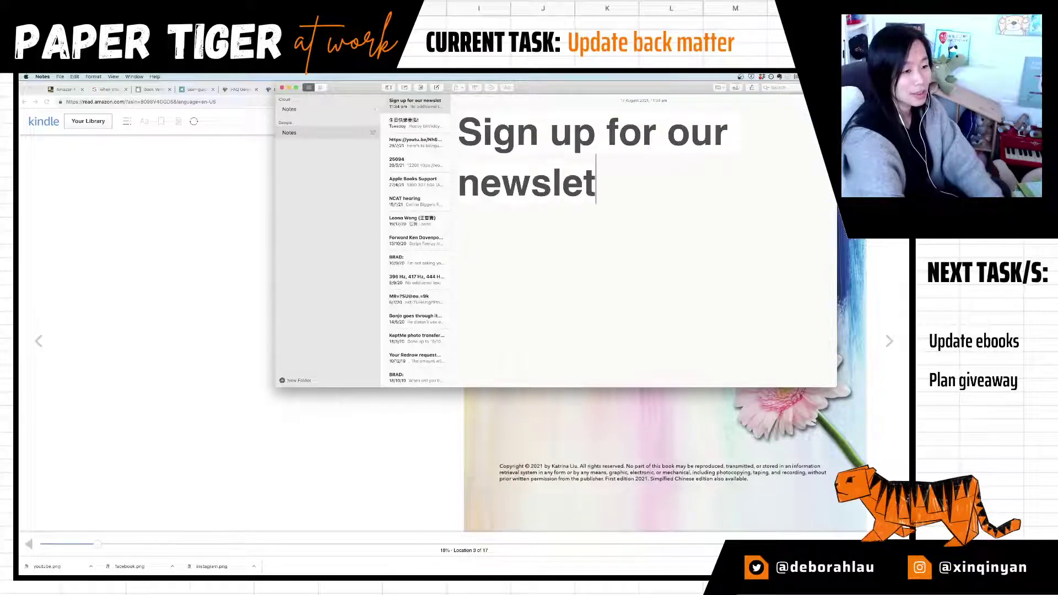
pyautogui.press('Return')
pyautogui.press('Return')
pyautogui.write('w')
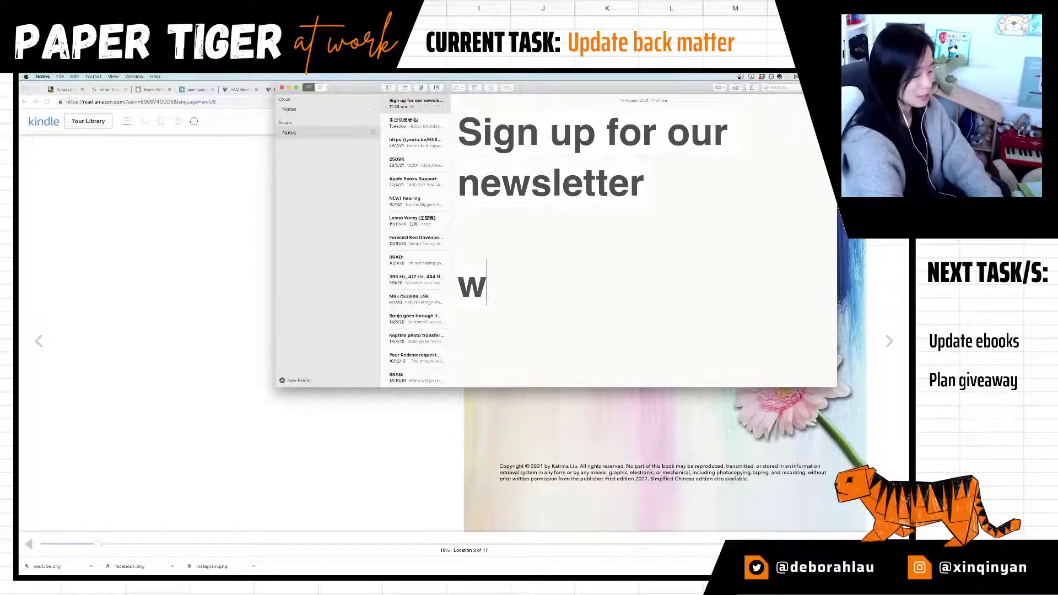
pyautogui.write('ww.catlikestudio')
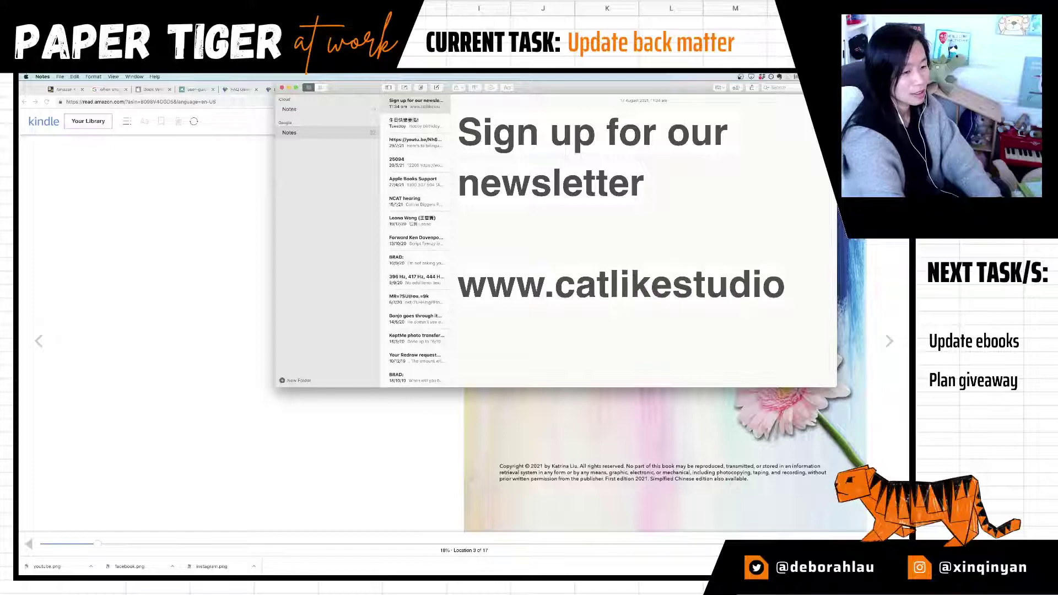
pyautogui.write('.com/newsletter/')
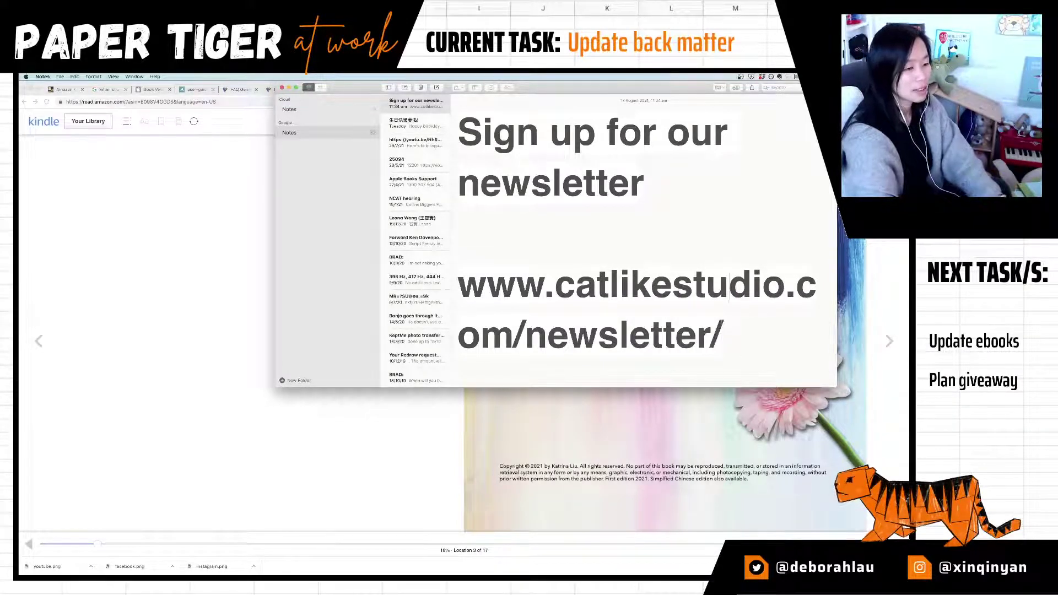
# Step: Start a paragraph reading "To be notified" below the newsletter address and cut it back to "To"
pyautogui.press('Return')
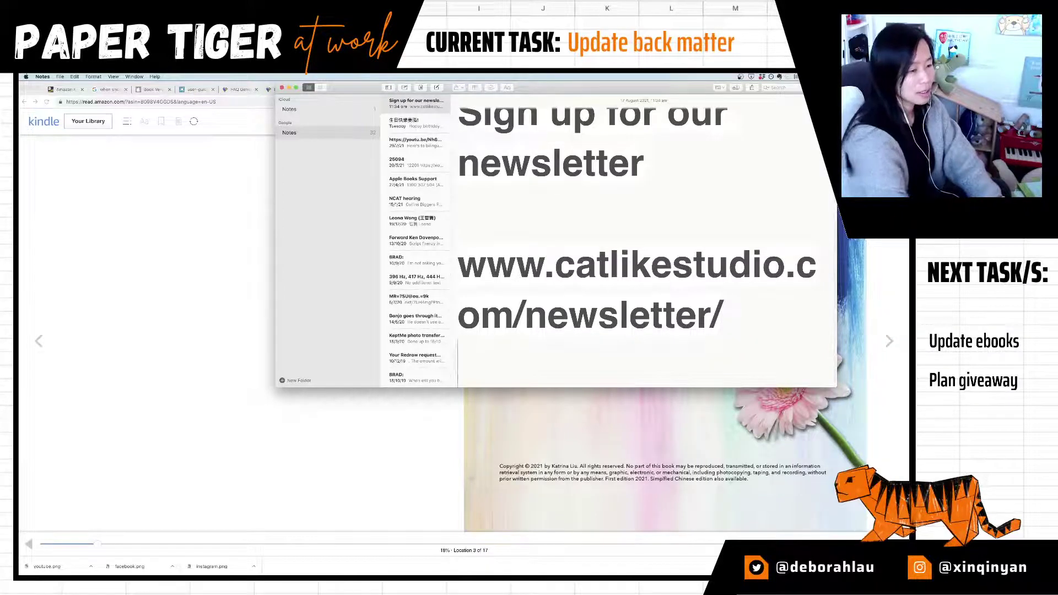
pyautogui.press('Return')
pyautogui.write('To')
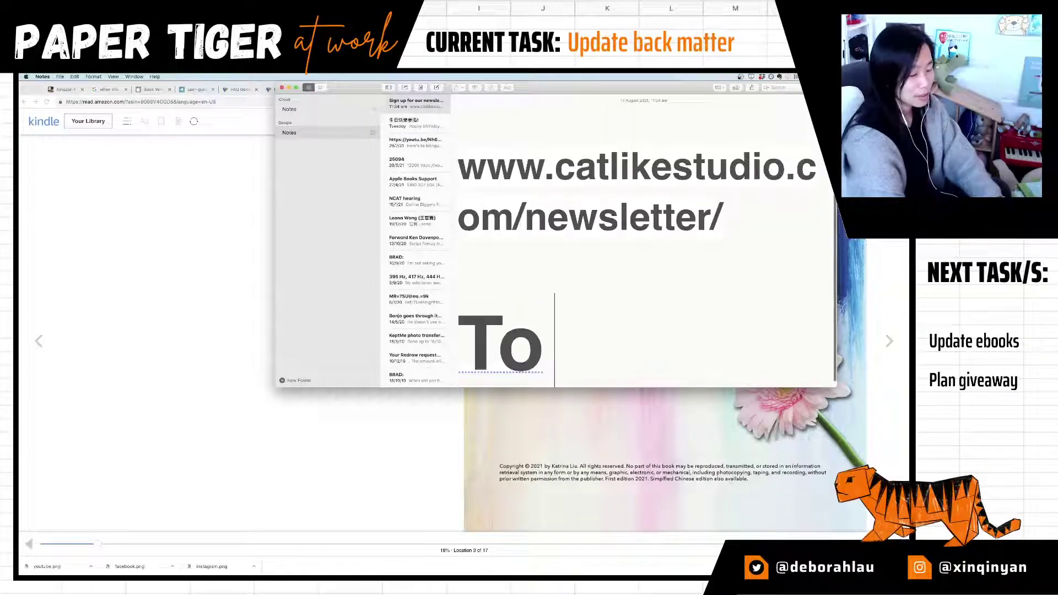
pyautogui.write(' be notifie')
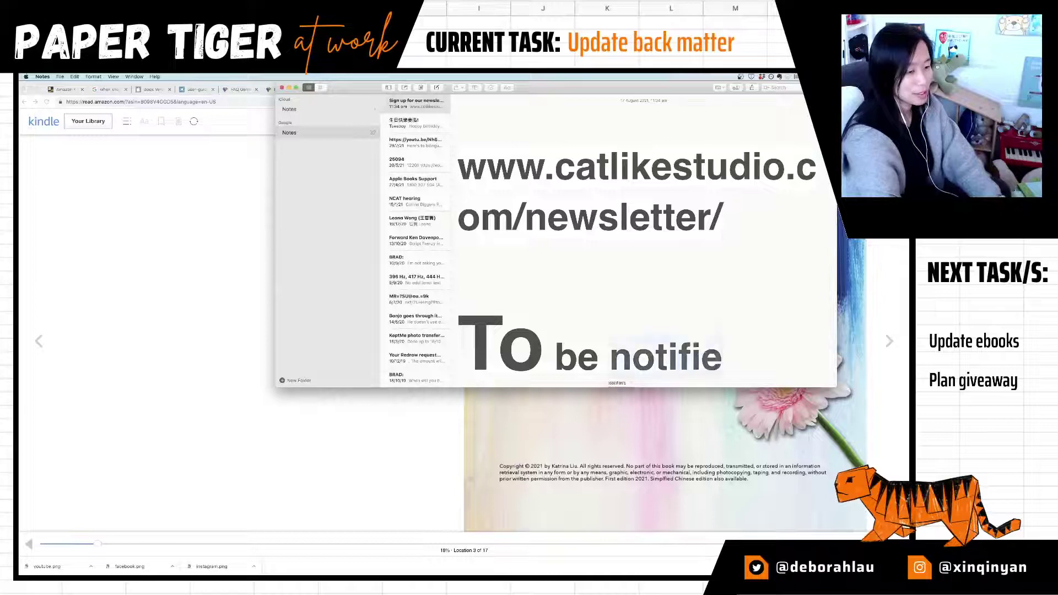
pyautogui.press('super+shift+Left')
pyautogui.write('To')
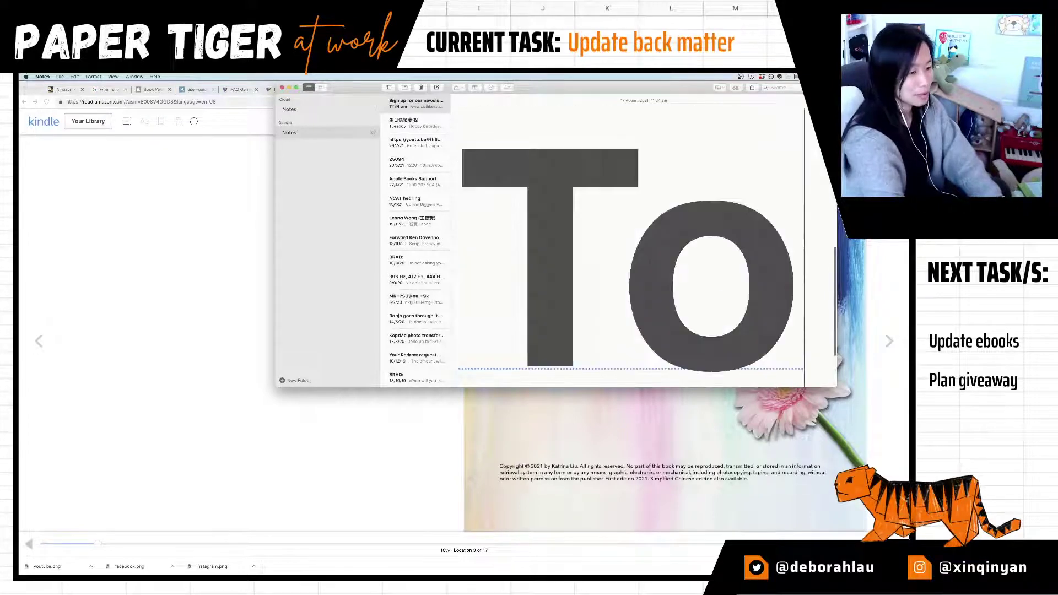
# Step: Delete the oversized "To" below the newsletter address and try a lowercase "t" in its place
pyautogui.scroll(5, 579, 215)
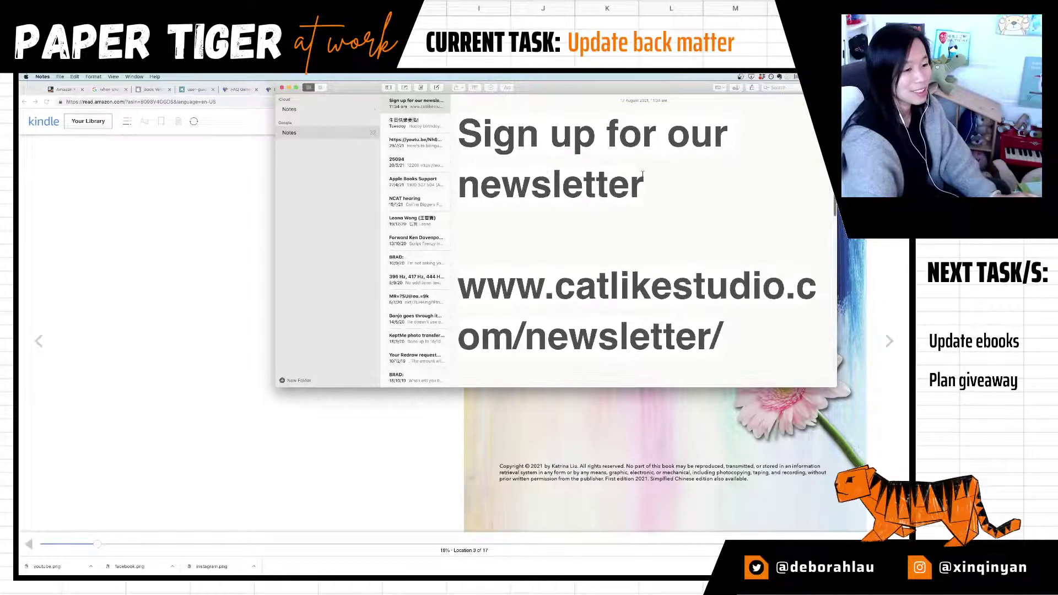
pyautogui.scroll(-6, 579, 215)
pyautogui.tripleClick(538, 210)
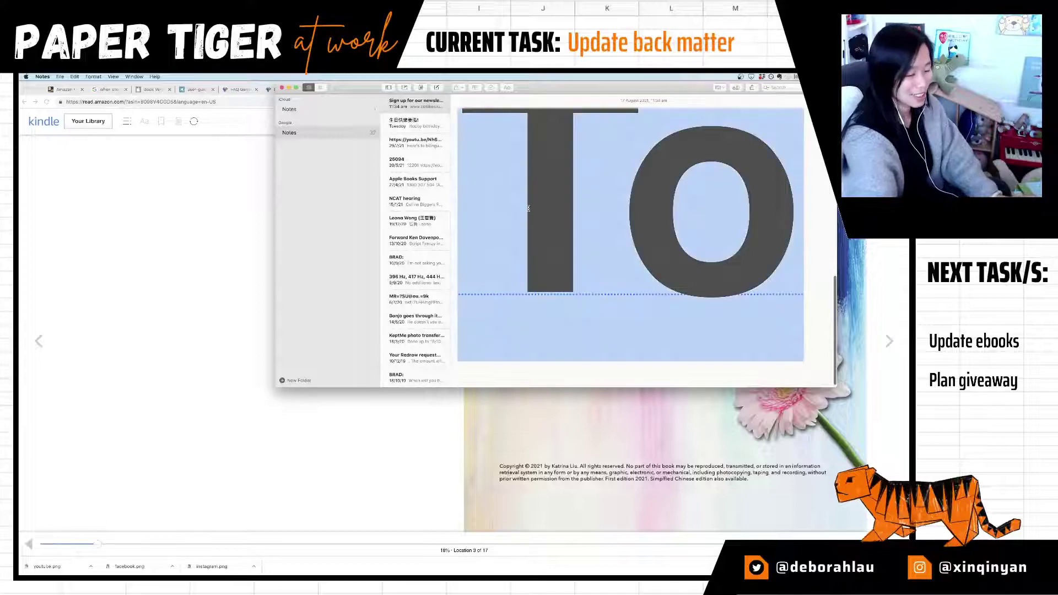
pyautogui.press('BackSpace')
pyautogui.write('t')
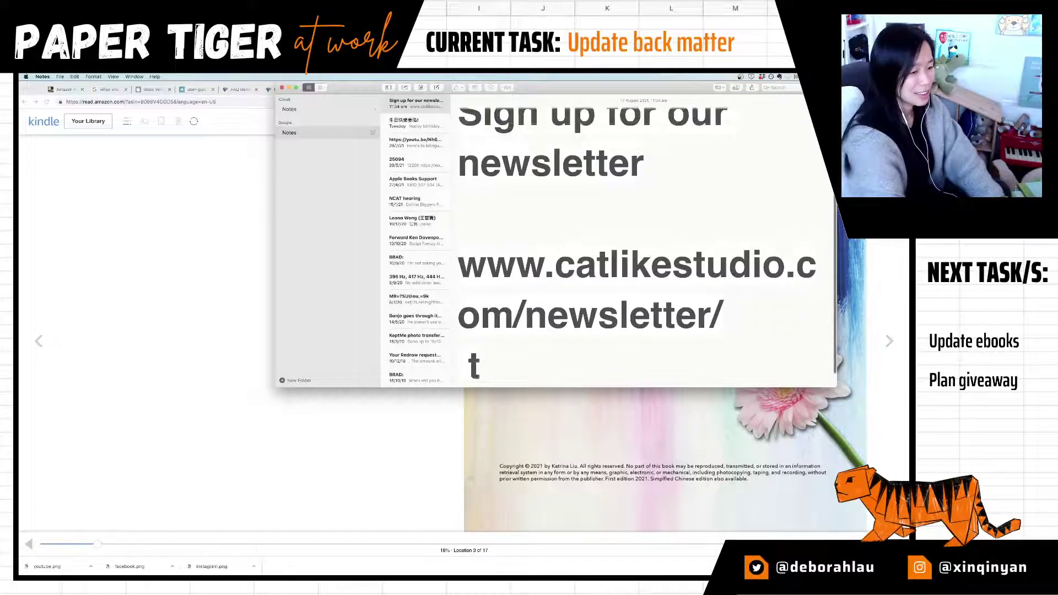
# Step: Restore the capitalised "To" and complete the sentence as "To be the first to hear about new Cantonese books!"
pyautogui.press('super+z')
pyautogui.press('super+z')
pyautogui.write('be the first to')
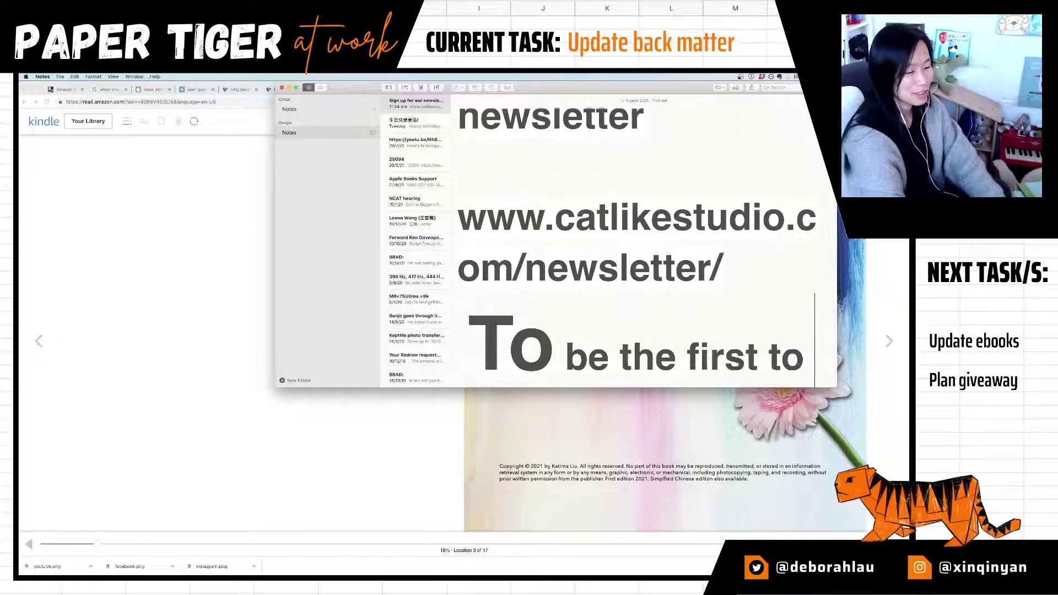
pyautogui.write(' hear about new ')
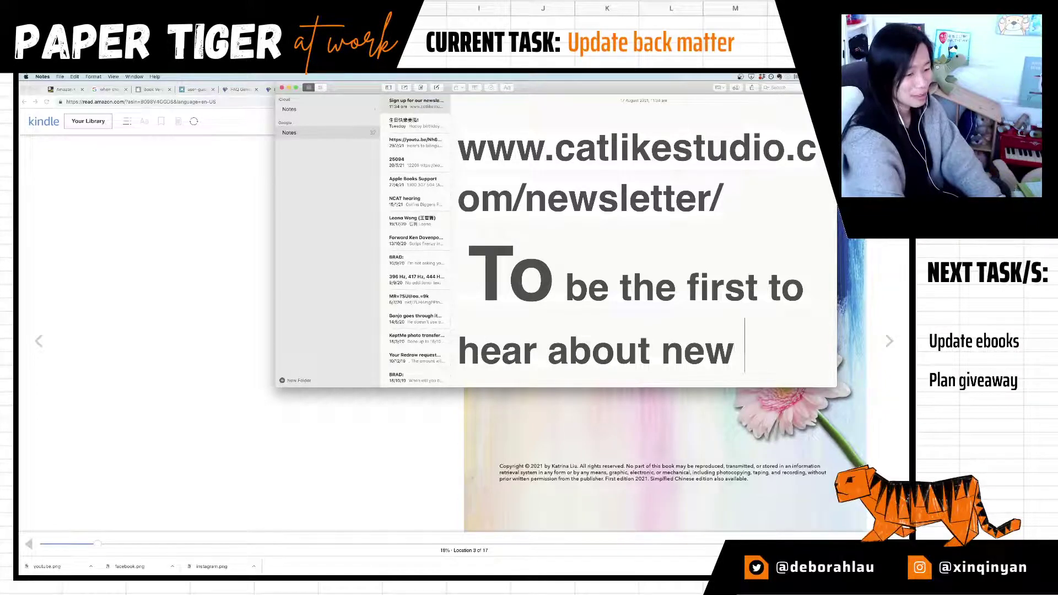
pyautogui.write('Cantonese')
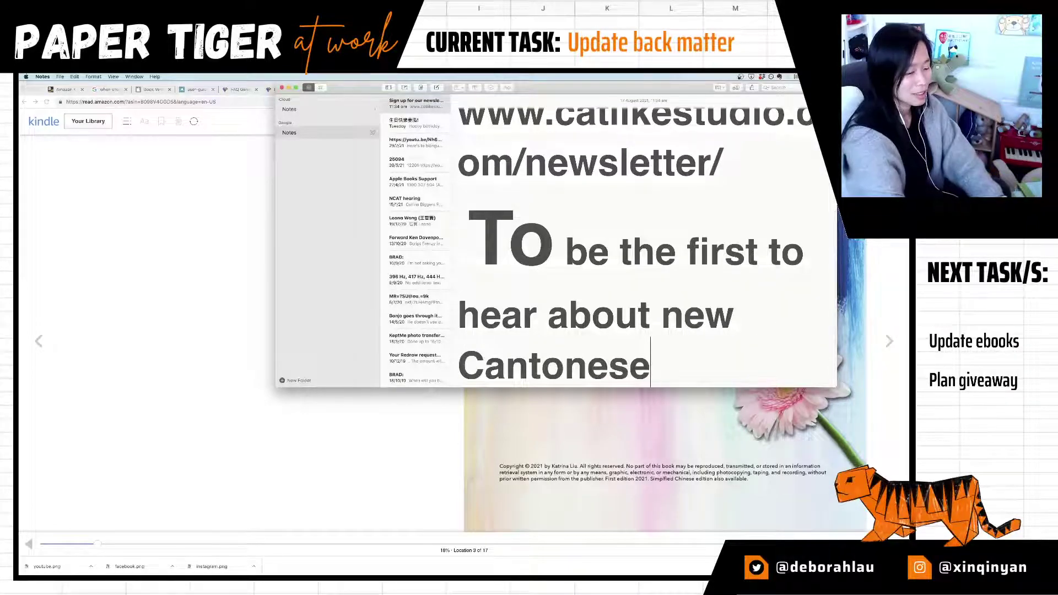
pyautogui.write(' books!')
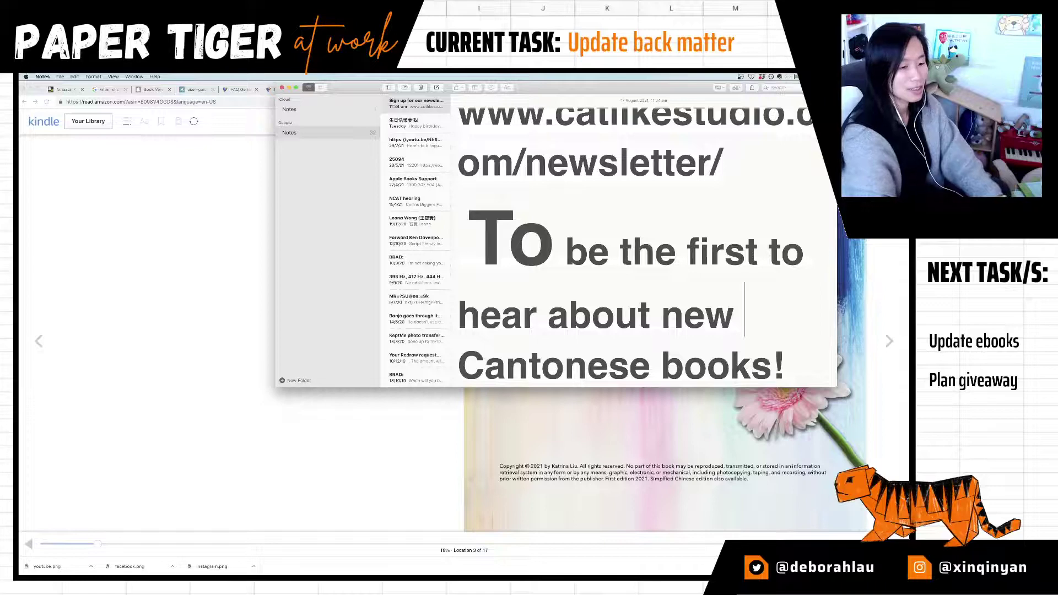
# Step: Try inserting "colloq" before "Cantonese" in the new sentence, and remove it again
pyautogui.click(459, 367)
pyautogui.write('colloq')
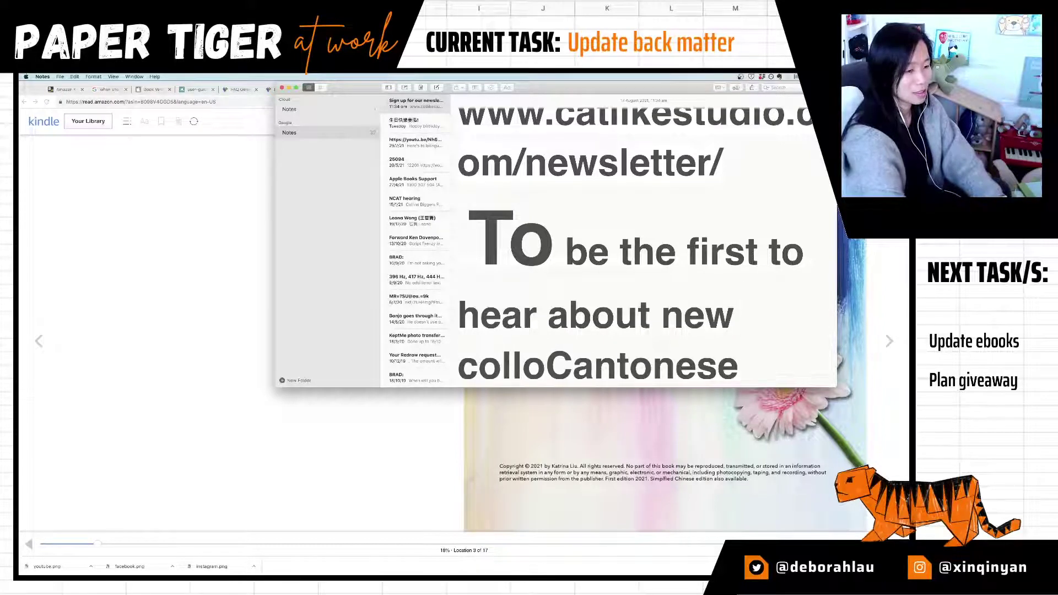
pyautogui.press('BackSpace')
pyautogui.press('BackSpace')
pyautogui.press('BackSpace')
pyautogui.press('BackSpace')
pyautogui.press('BackSpace')
pyautogui.press('BackSpace')
pyautogui.press('BackSpace')
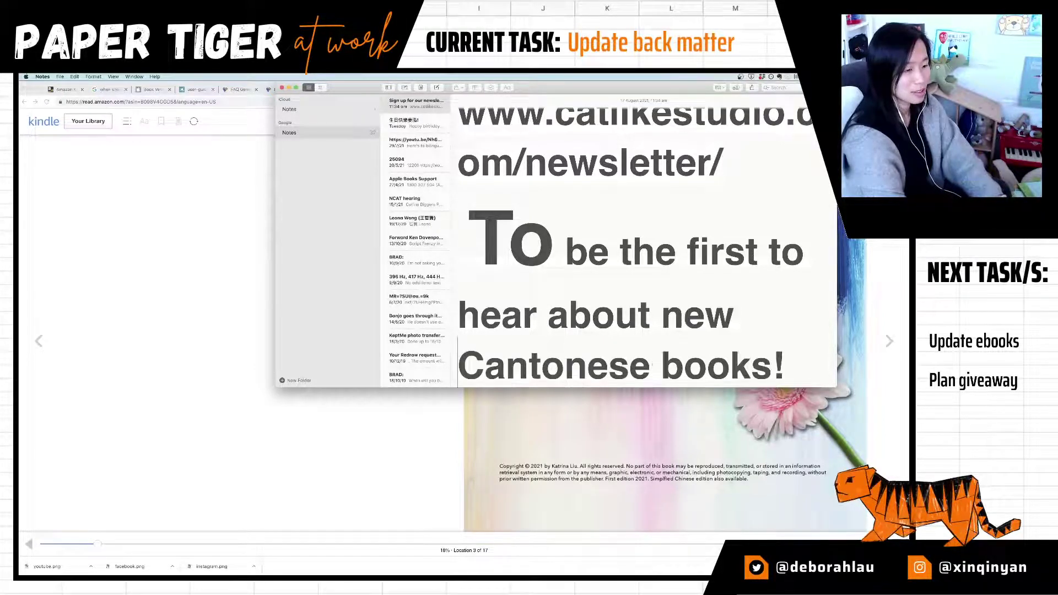
# Step: Try deleting the oversized "To" at the start of the sentence, and undo the deletion
pyautogui.scroll(-1, 647, 247)
pyautogui.moveTo(458, 221); pyautogui.dragTo(564, 220)
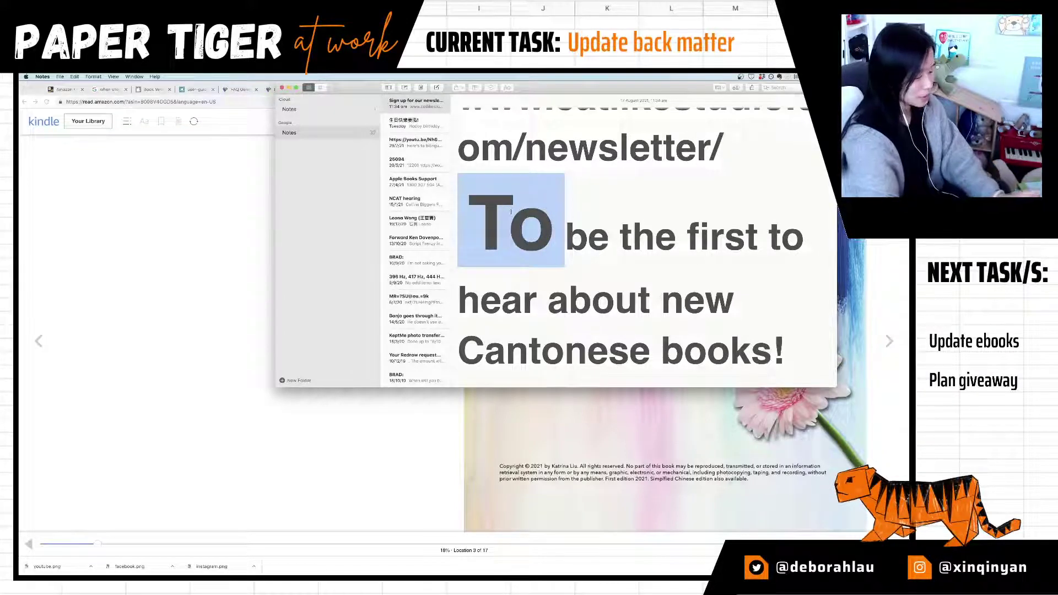
pyautogui.press('BackSpace')
pyautogui.press('super+z')
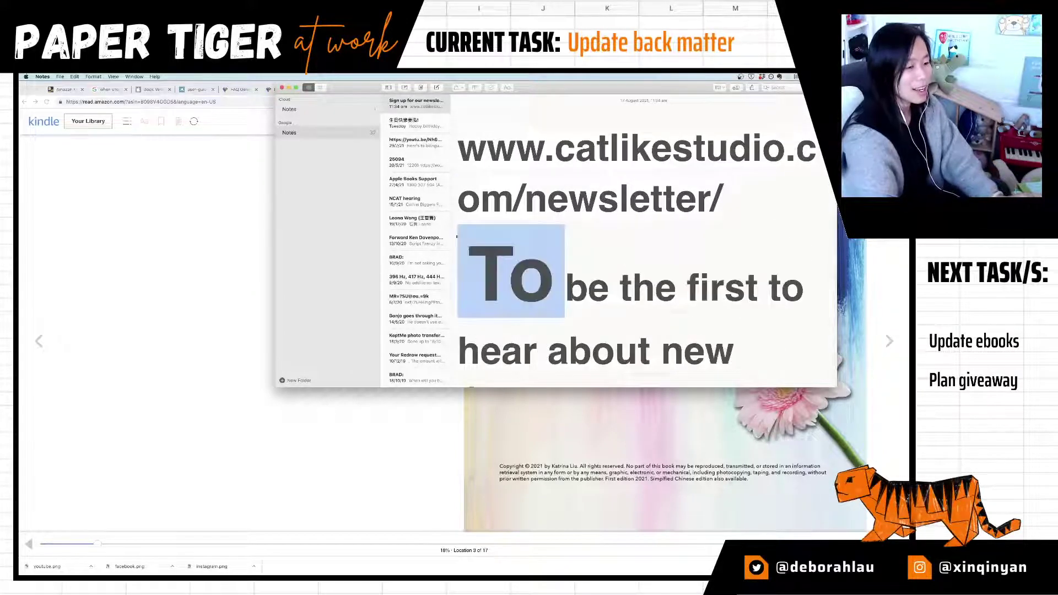
# Step: Insert a blank line between the newsletter address and the sentence starting with "To be the first"
pyautogui.scroll(1, 665, 223)
pyautogui.click(664, 221)
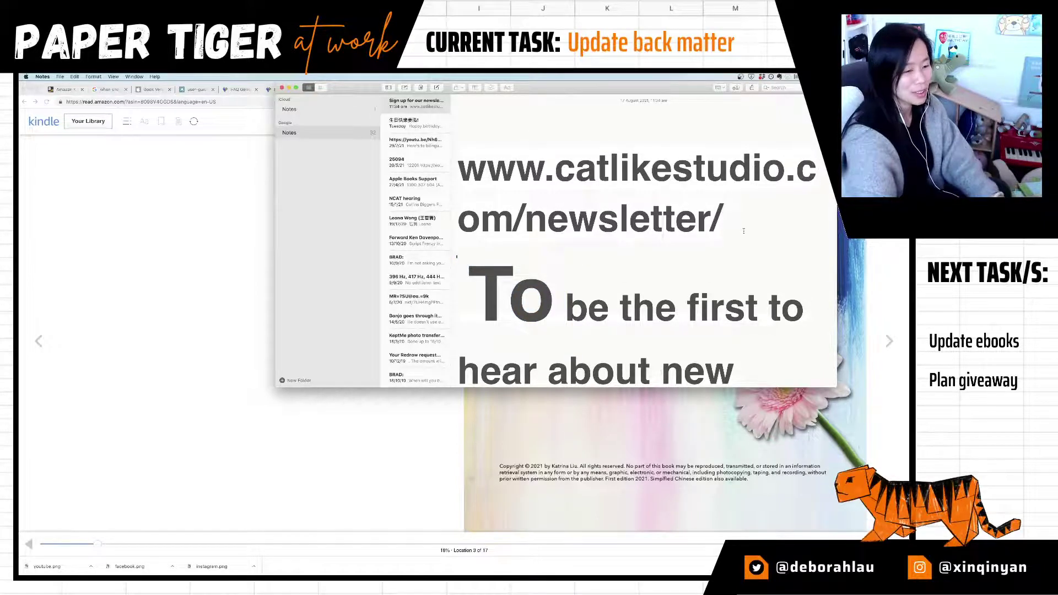
pyautogui.press('Return')
# Step: Extend the sentence after "Cantonese books" with "and for other exclusive Cantonese learning content", keeping the exclamation mark at the end
pyautogui.scroll(-5, 744, 231)
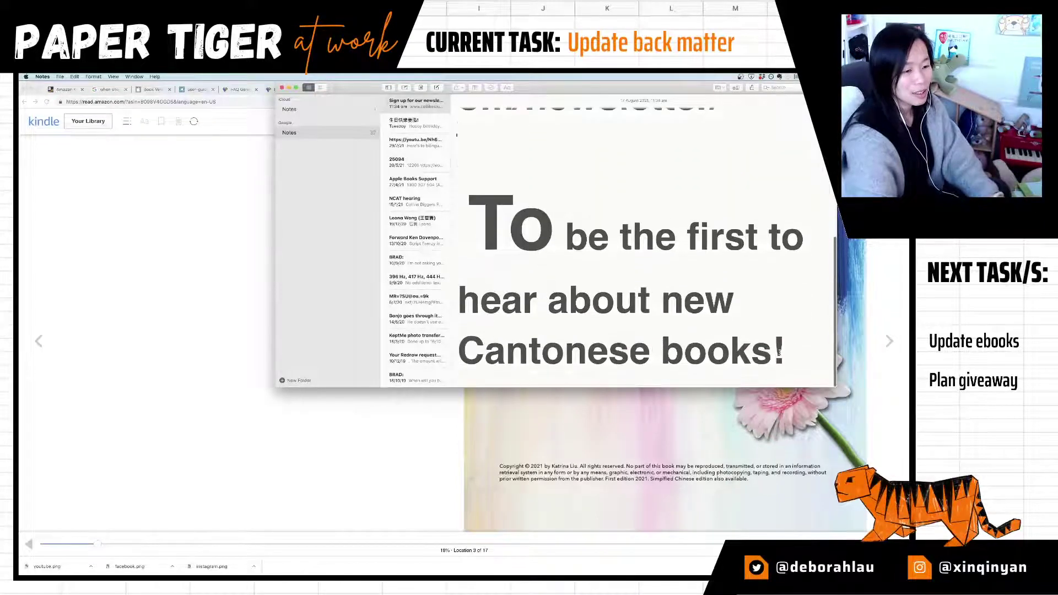
pyautogui.write('and for other exclusi')
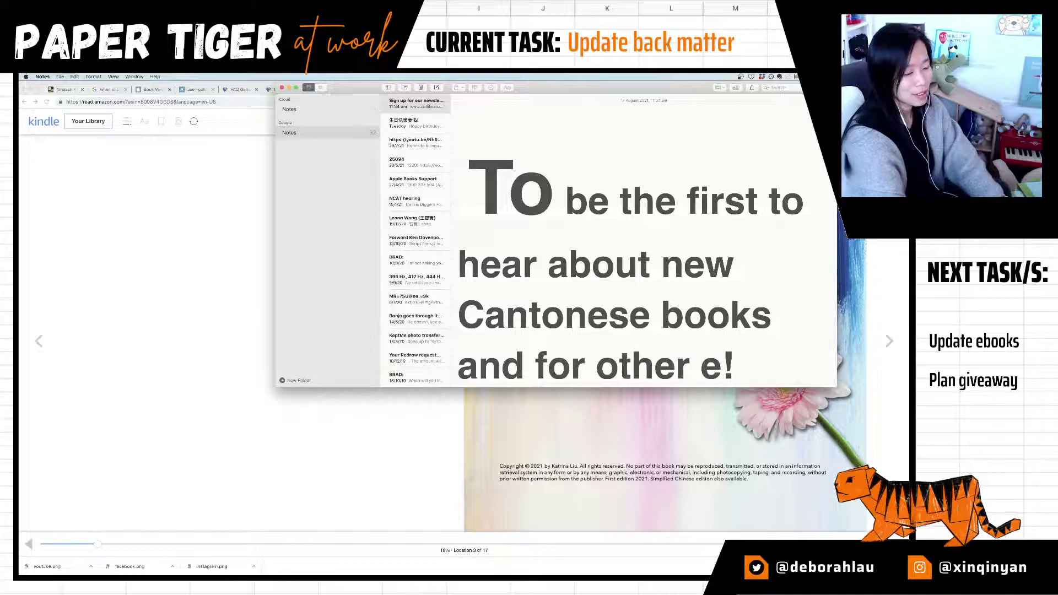
pyautogui.write('ve Cantonese l')
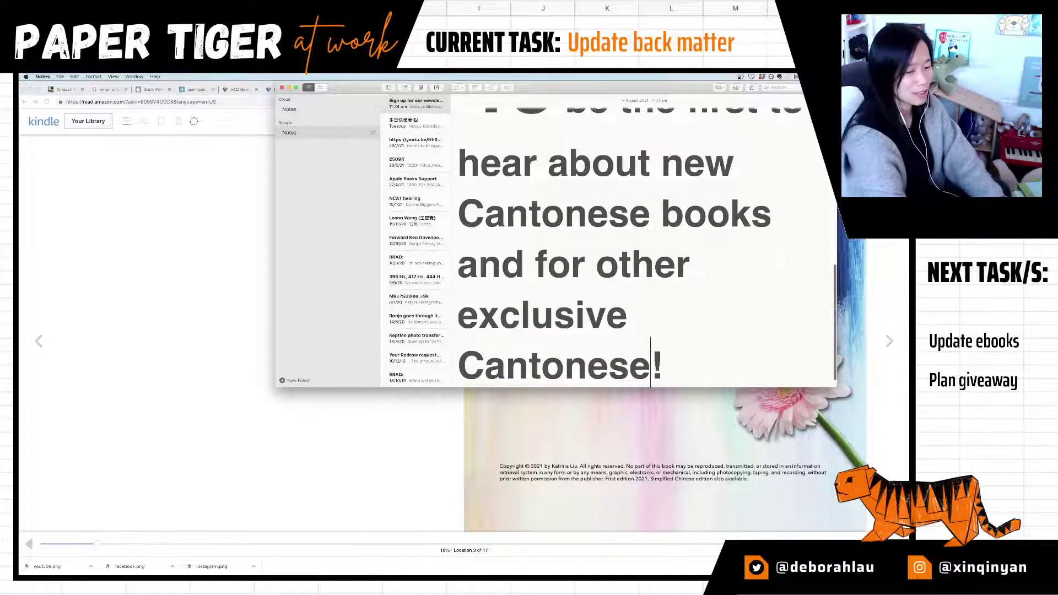
pyautogui.write('earning conte')
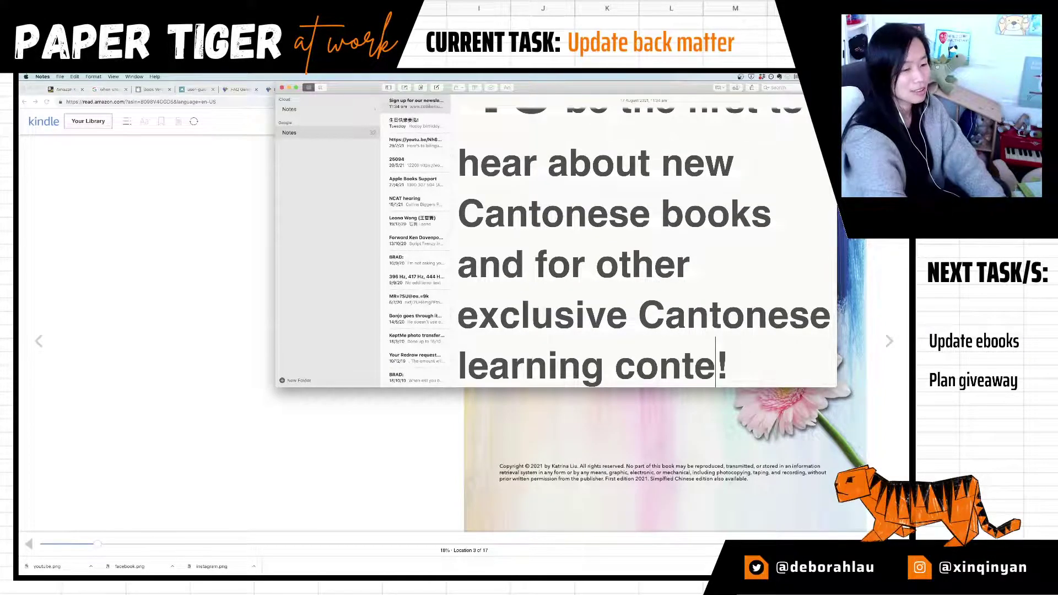
pyautogui.write('nt')
# Step: Add a line reading "Follow us on" at the end of the note, separated by a blank line
pyautogui.scroll(10, 741, 268)
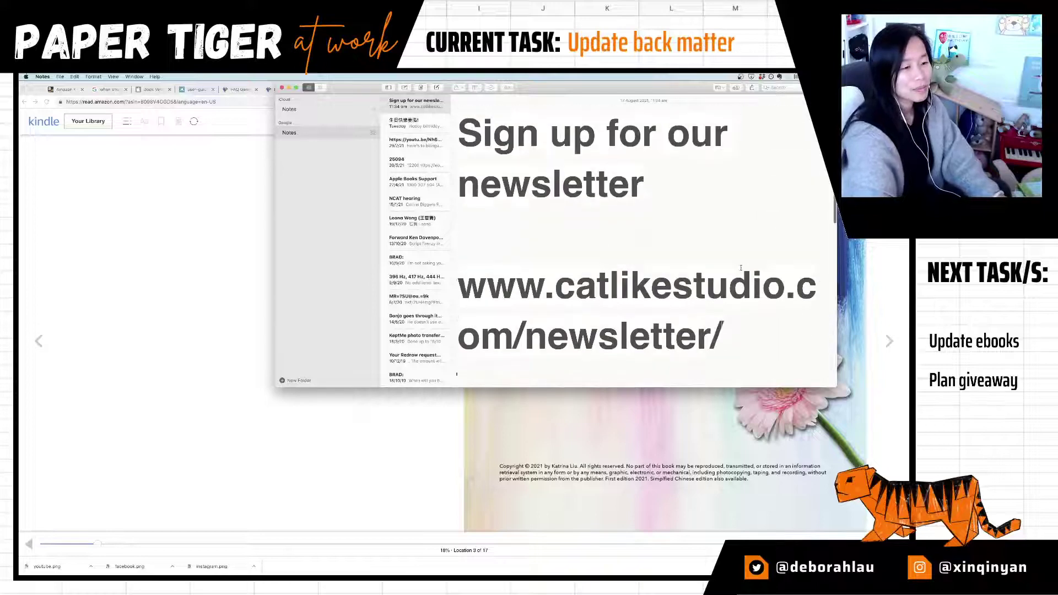
pyautogui.scroll(-5, 741, 268)
pyautogui.press('super+a')
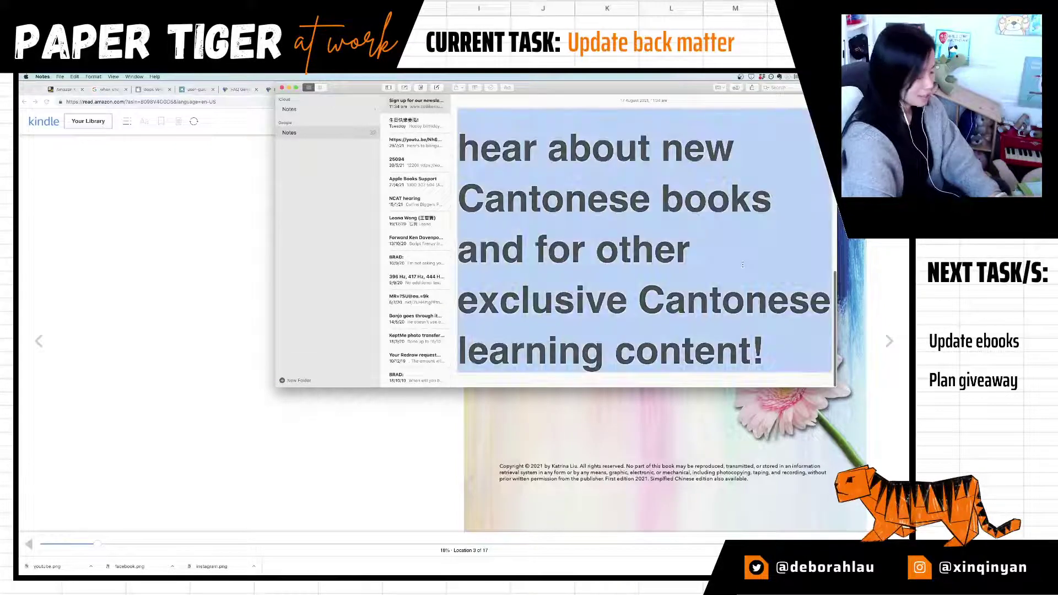
pyautogui.click(774, 268)
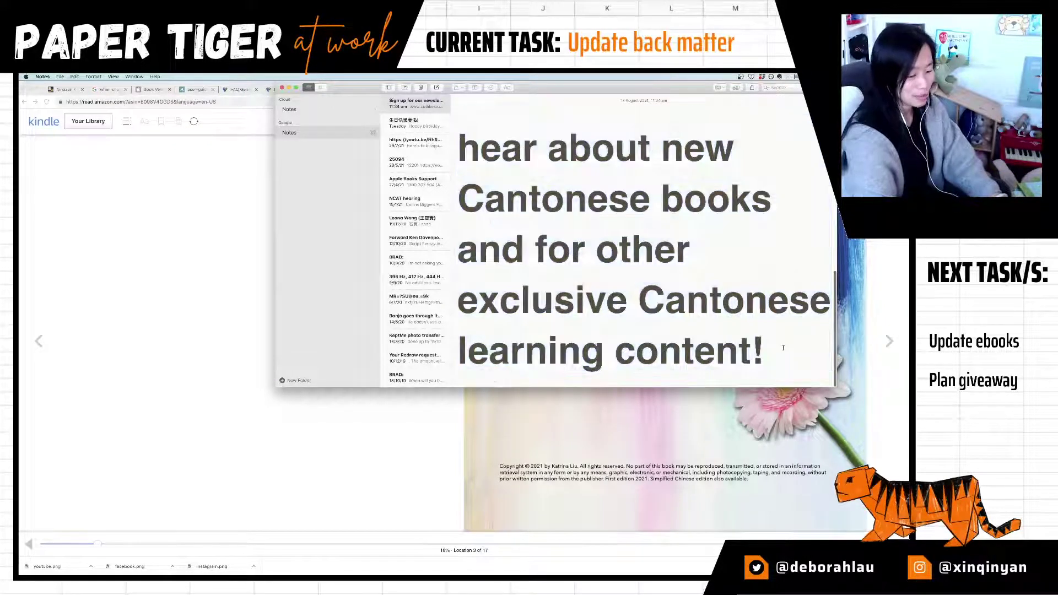
pyautogui.press('Return')
pyautogui.press('Return')
pyautogui.write('Follow us on')
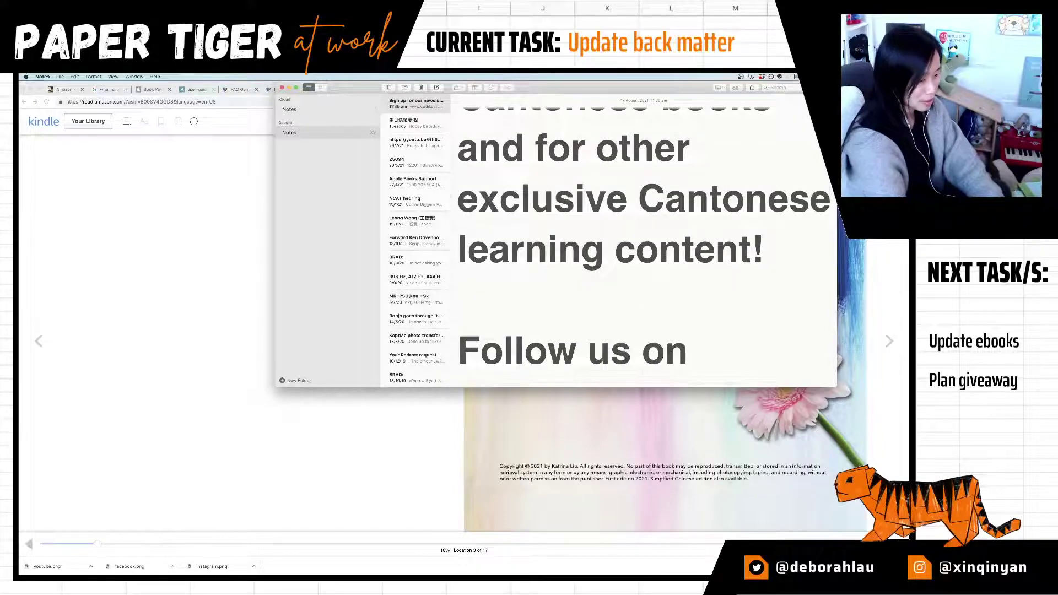
pyautogui.press('Return')
pyautogui.press('Return')
pyautogui.press('Return')
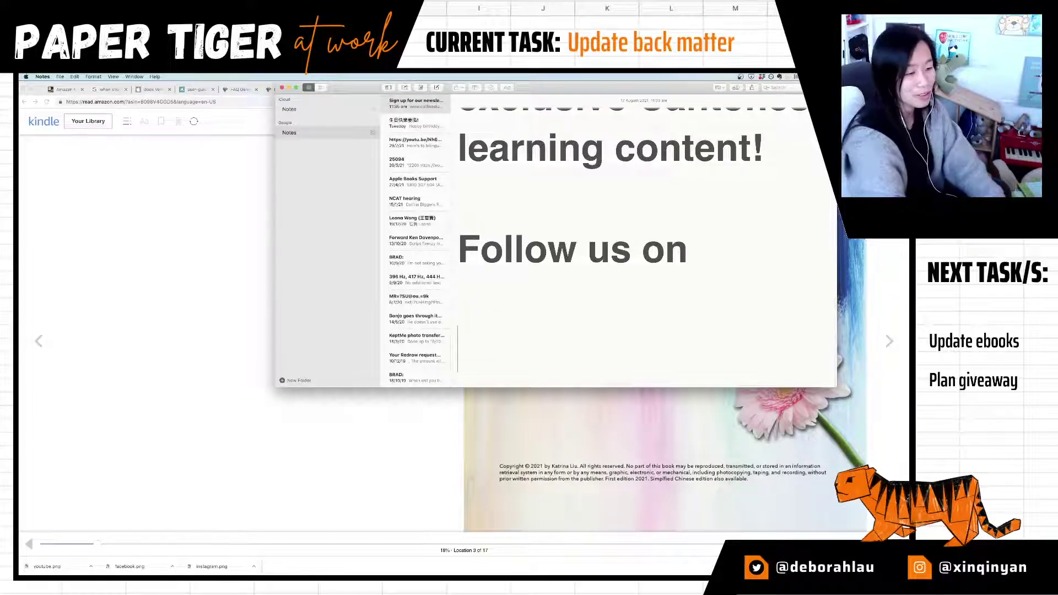
pyautogui.scroll(2, 645, 243)
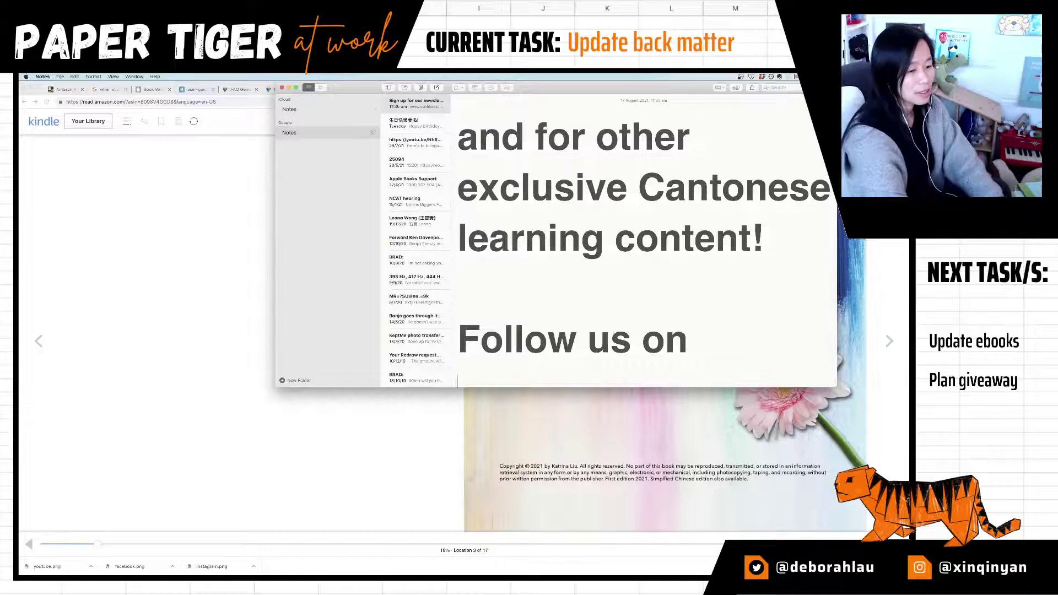
pyautogui.scroll(-2, 648, 247)
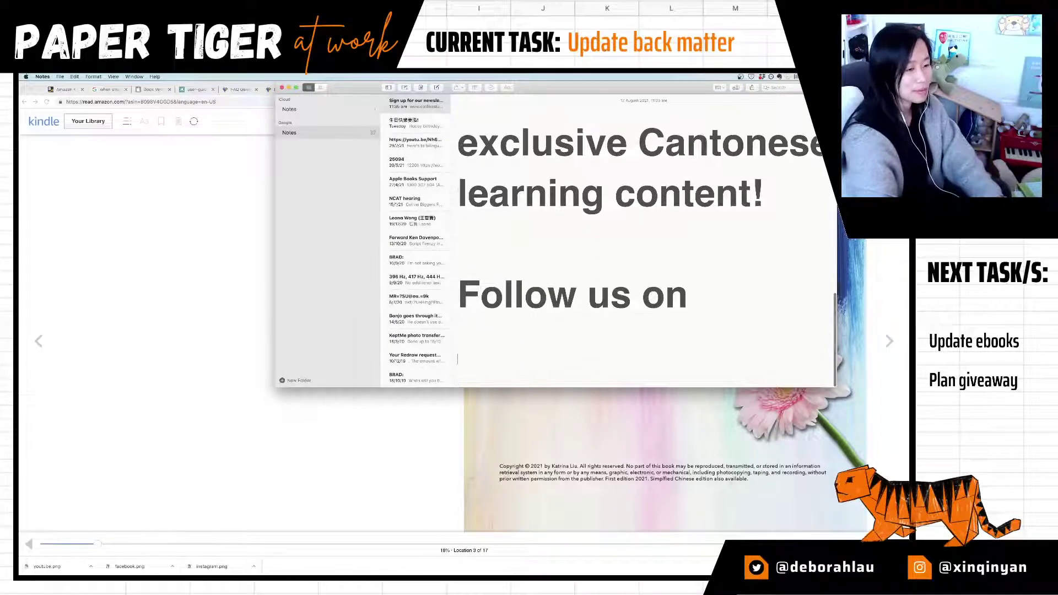
pyautogui.write('@ca')
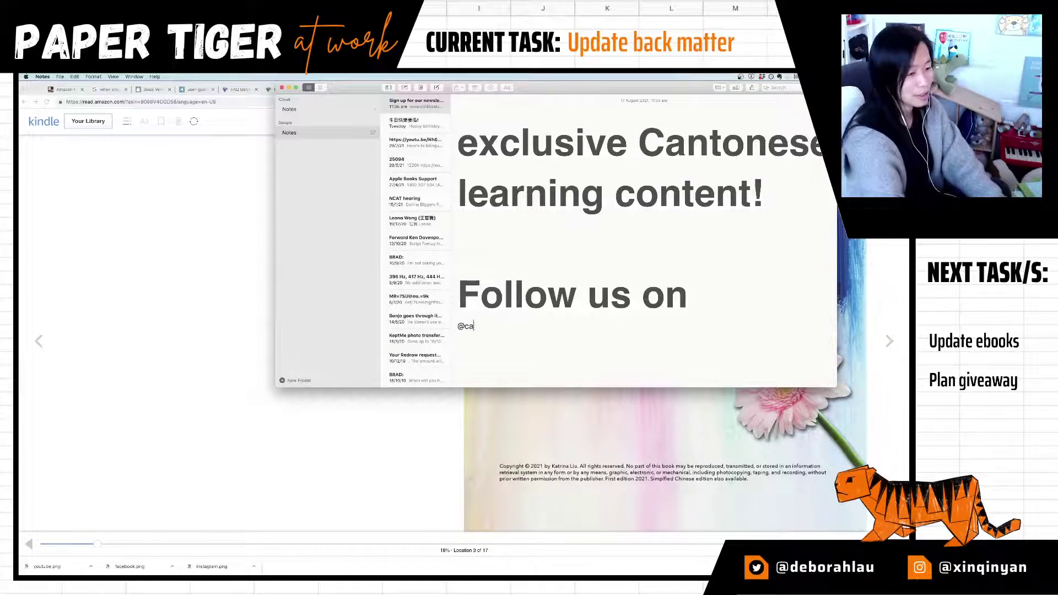
pyautogui.write('tlikestudio')
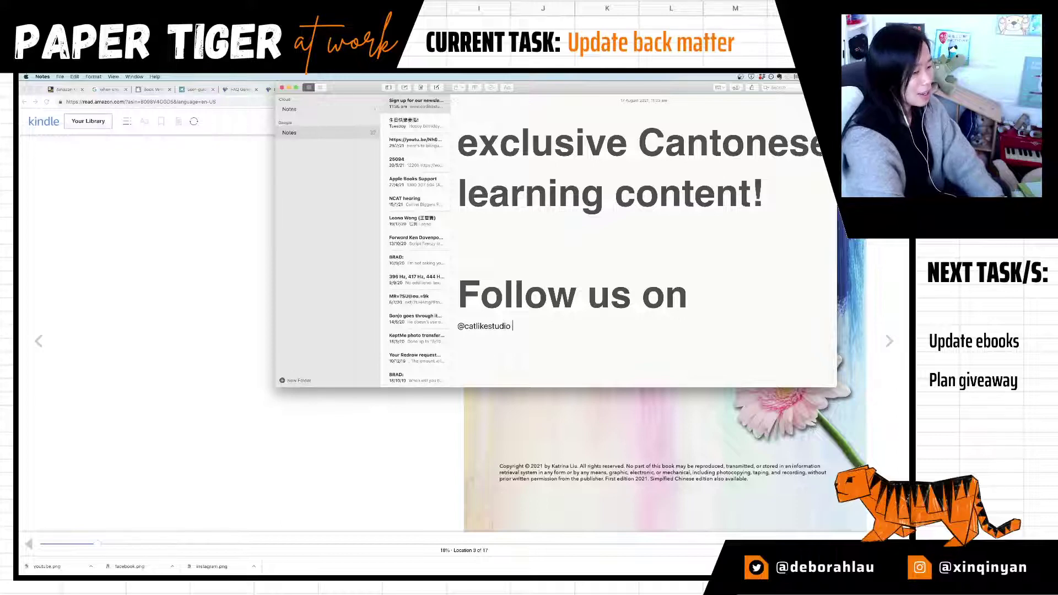
pyautogui.write(' @catlikestud')
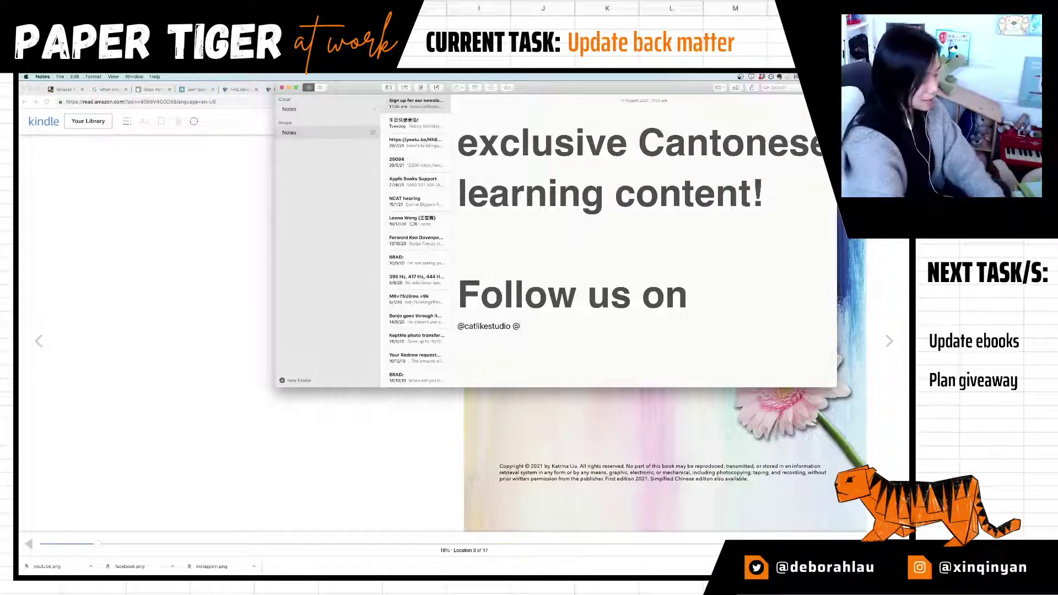
pyautogui.write('iobooks')
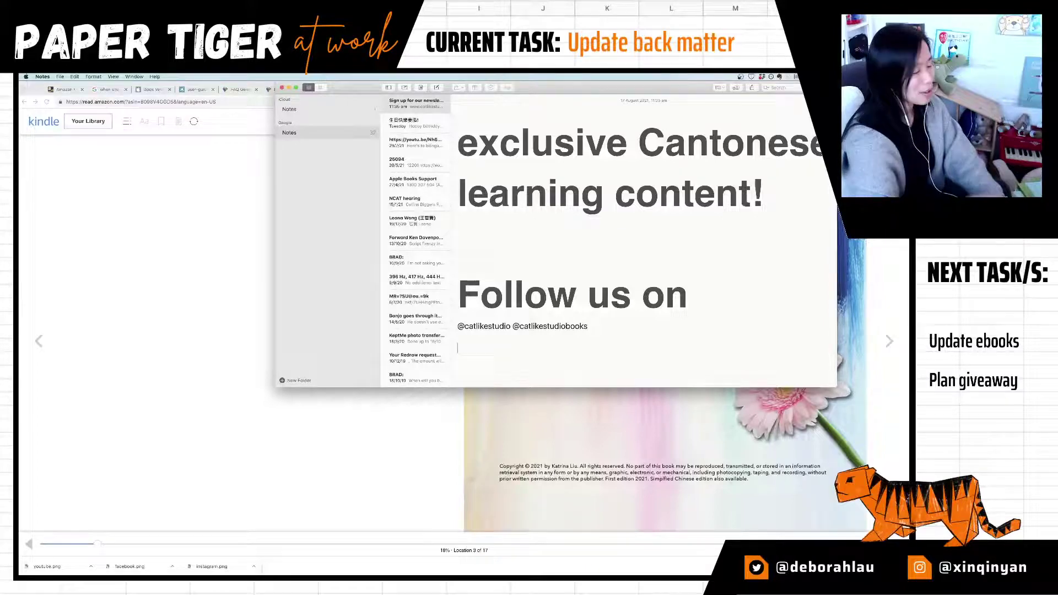
pyautogui.press('Return')
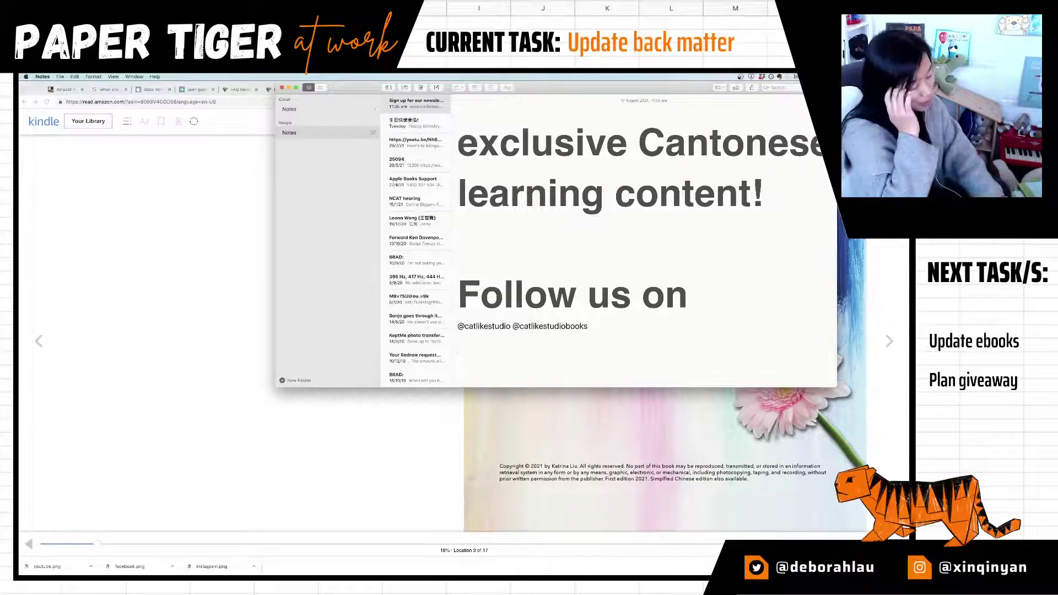
# Step: Write "For free weekly printables" on the line below the social handles, keeping the spelling "printables"
pyautogui.write('For')
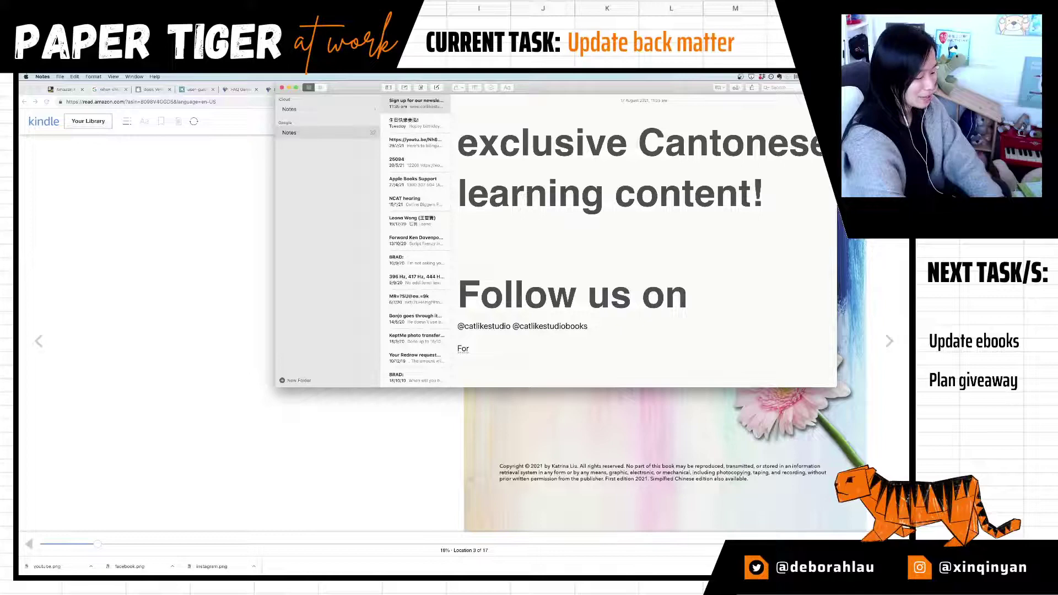
pyautogui.write(' weekly')
pyautogui.press('BackSpace')
pyautogui.press('BackSpace')
pyautogui.press('BackSpace')
pyautogui.press('BackSpace')
pyautogui.press('BackSpace')
pyautogui.press('BackSpace')
pyautogui.write('fr')
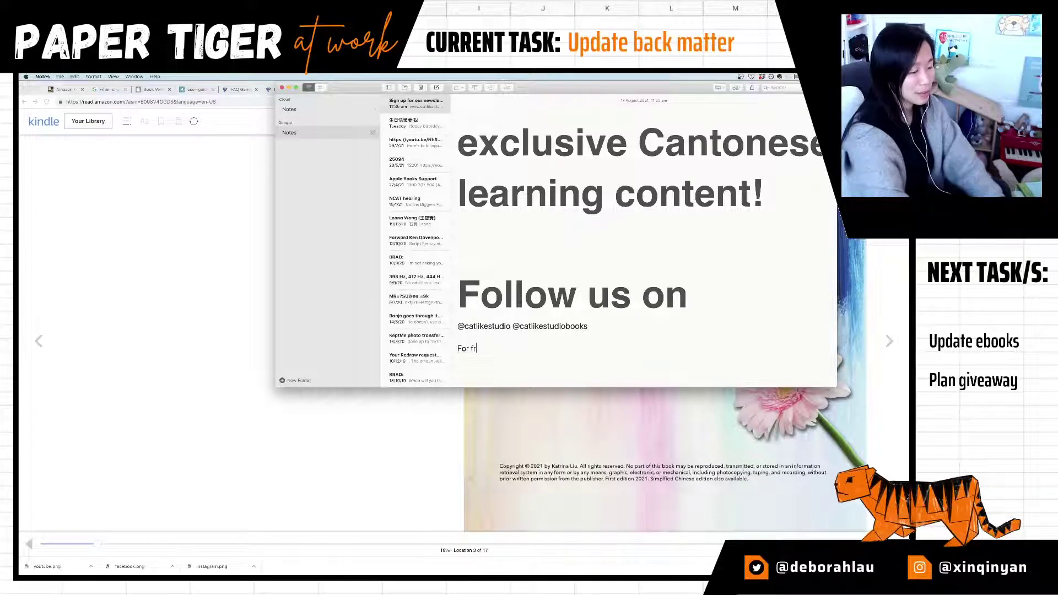
pyautogui.write('ee weekly printable')
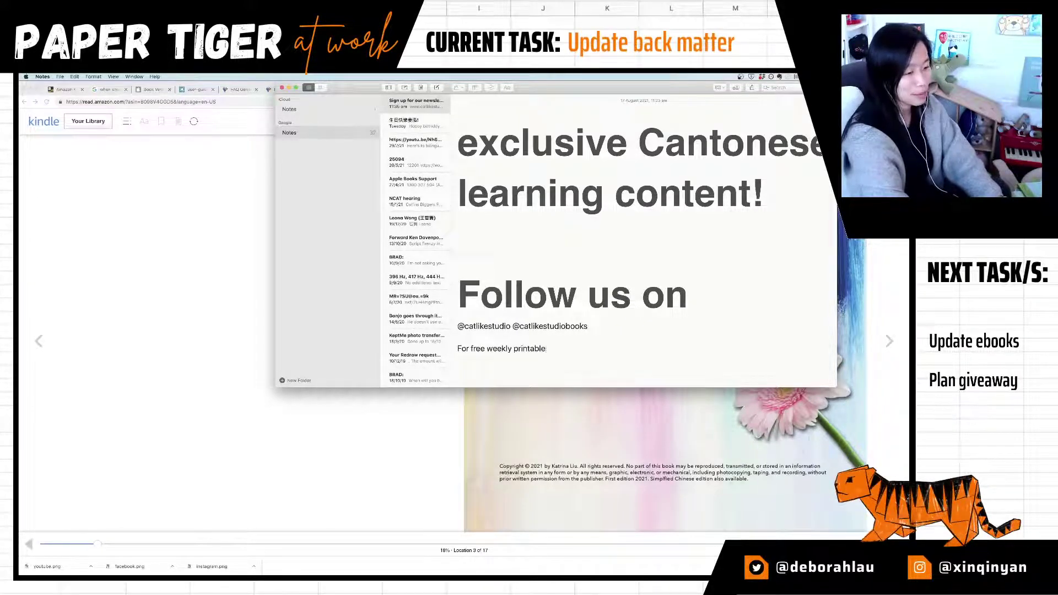
pyautogui.press('BackSpace')
pyautogui.press('BackSpace')
pyautogui.press('BackSpace')
pyautogui.press('BackSpace')
pyautogui.press('BackSpace')
pyautogui.press('BackSpace')
pyautogui.press('BackSpace')
pyautogui.press('BackSpace')
pyautogui.press('BackSpace')
pyautogui.press('BackSpace')
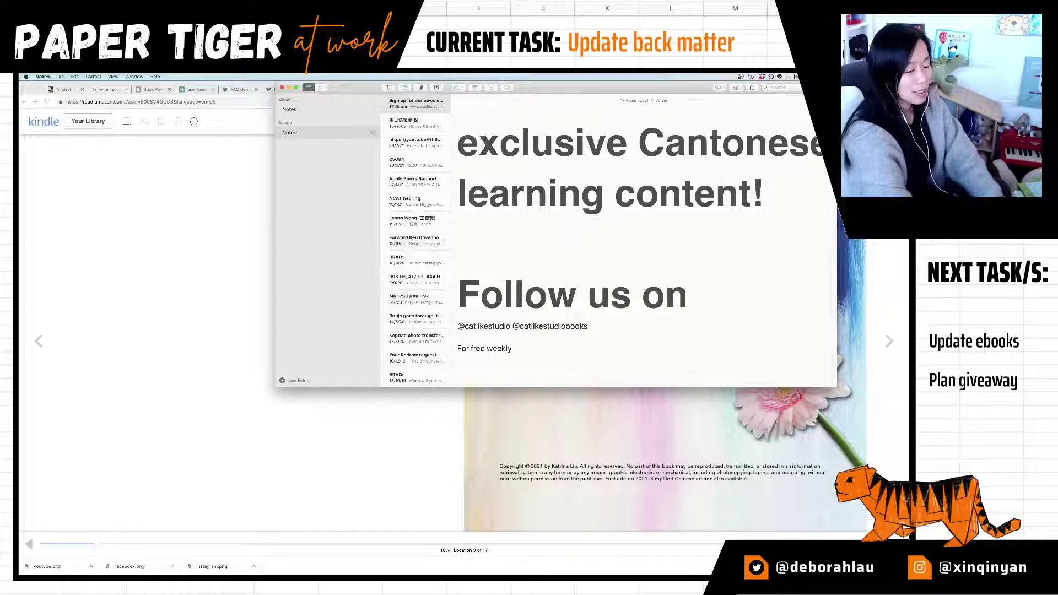
pyautogui.write('s')
pyautogui.press('BackSpace')
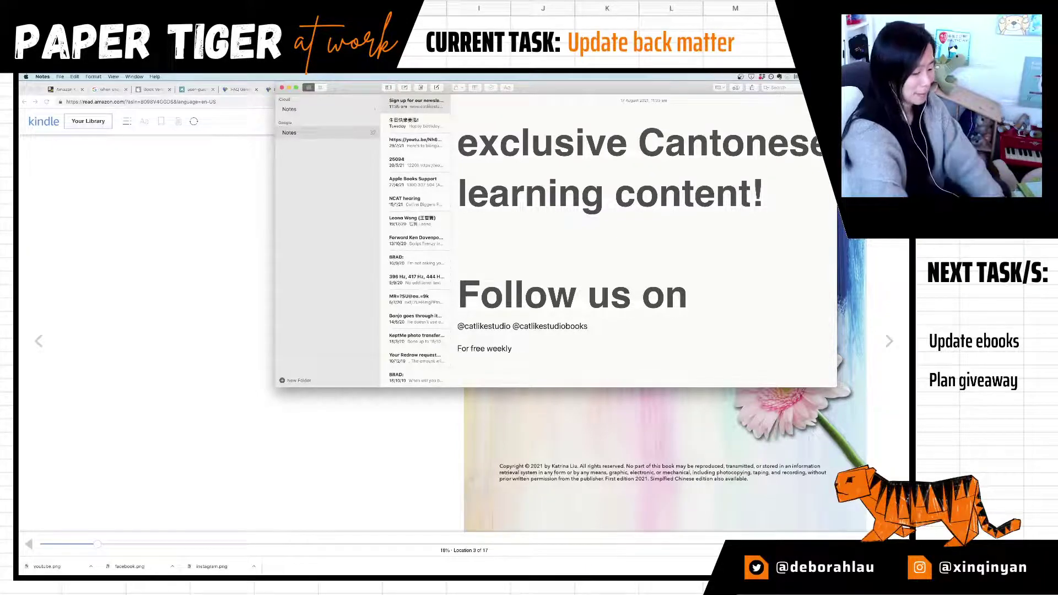
pyautogui.write('printables')
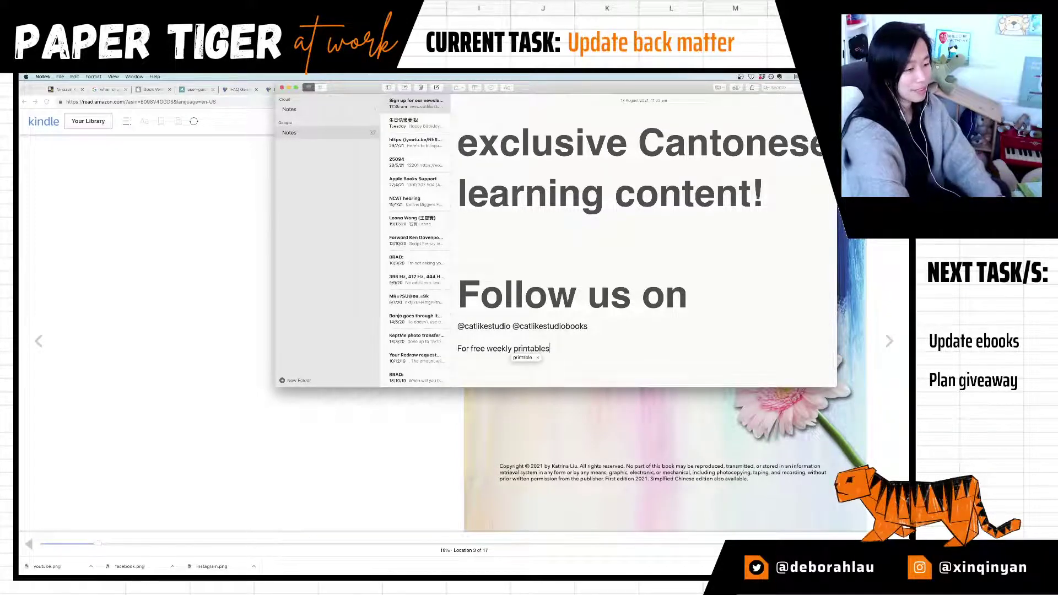
pyautogui.press('Escape')
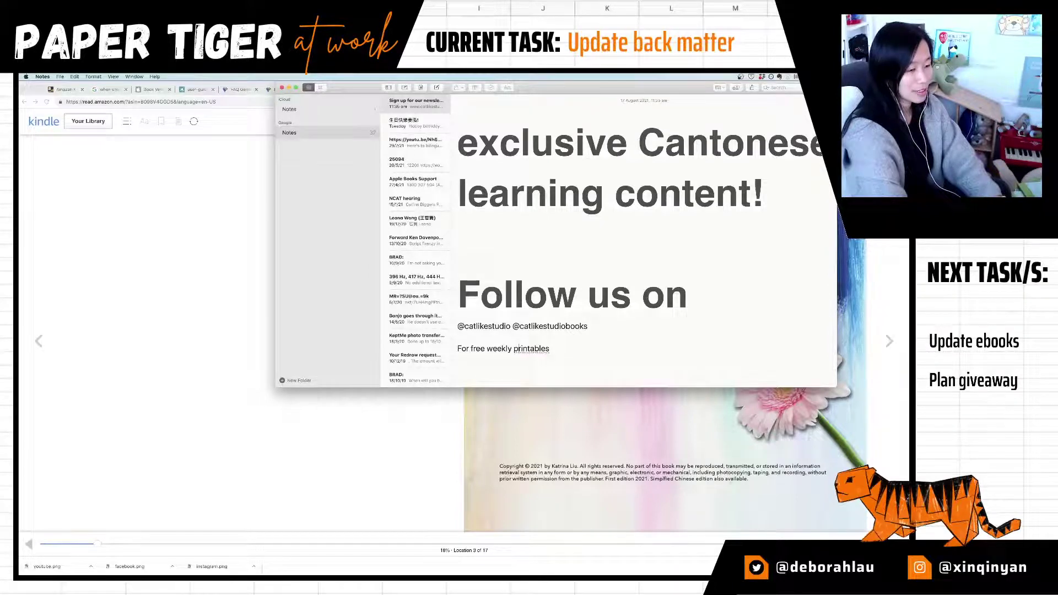
pyautogui.press('Left')
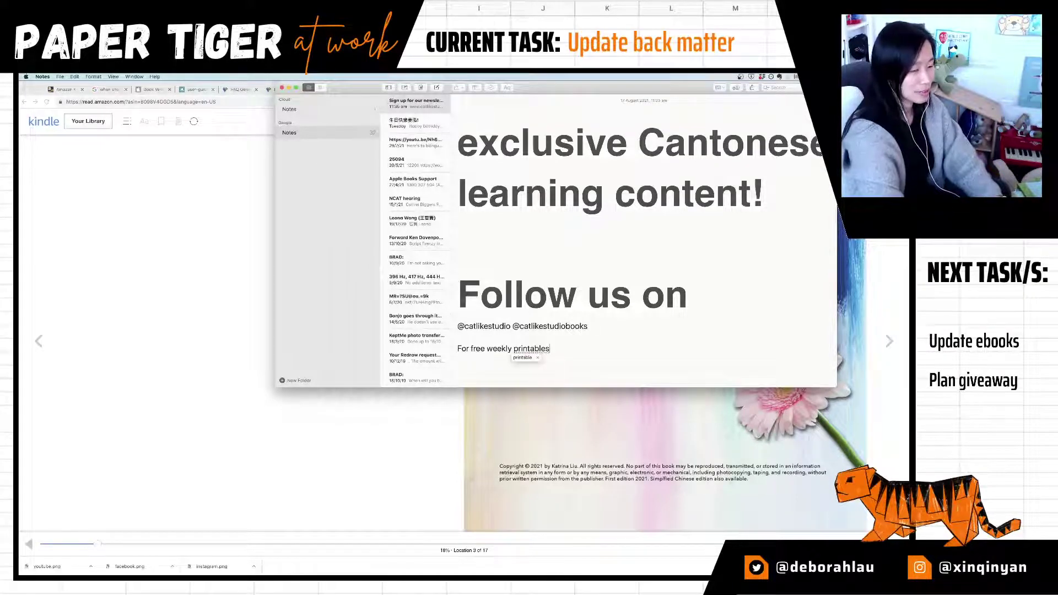
# Step: Copy the whole note, switch to Scribus and replace all the "About the Author" text with it
pyautogui.press('super+a')
pyautogui.press('super+Tab')
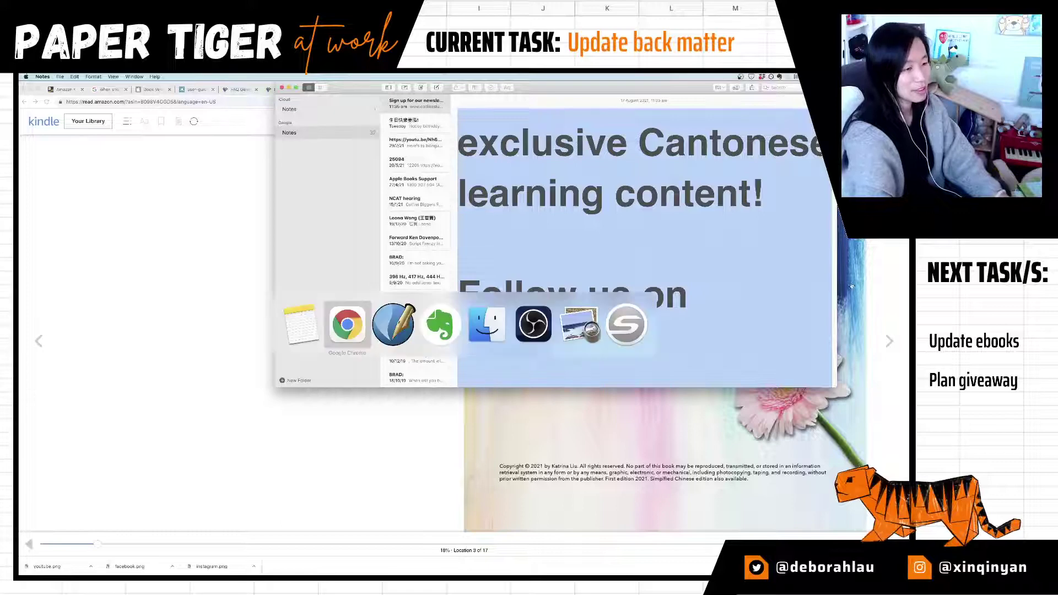
pyautogui.press('super+Tab')
pyautogui.scroll(-1, 564, 324)
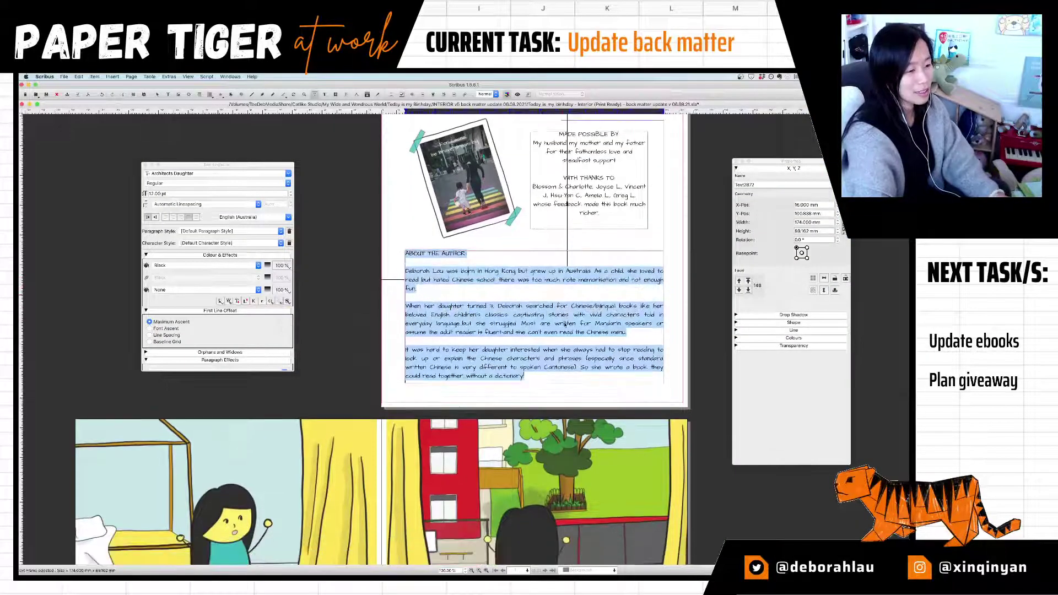
pyautogui.scroll(1, 565, 324)
pyautogui.press('super+a')
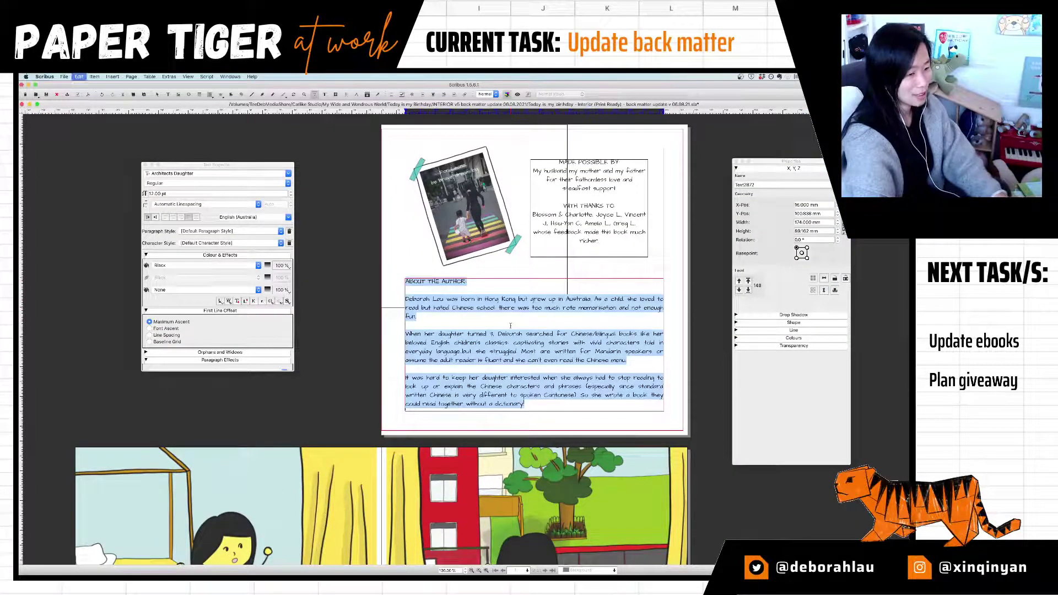
pyautogui.write('Sign up for our newsletter  www.catlikestudio.com/newsletter/   To be the first to hear about new Cantonese books and for other exclusive Cantonese learning content!  Follow us on @catlikestudio @catlikestudiobooks  For free weekly printables')
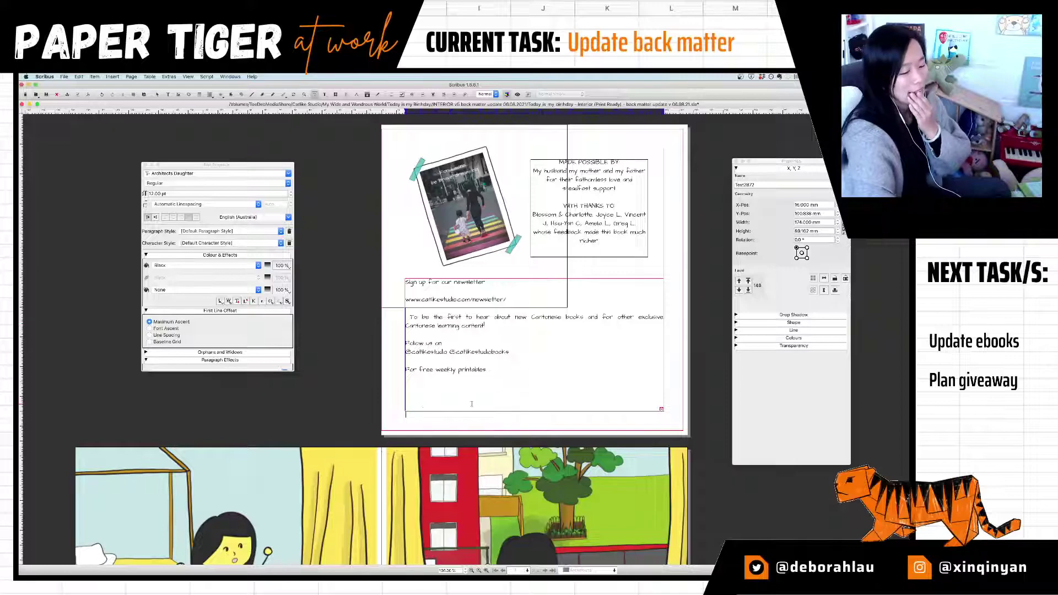
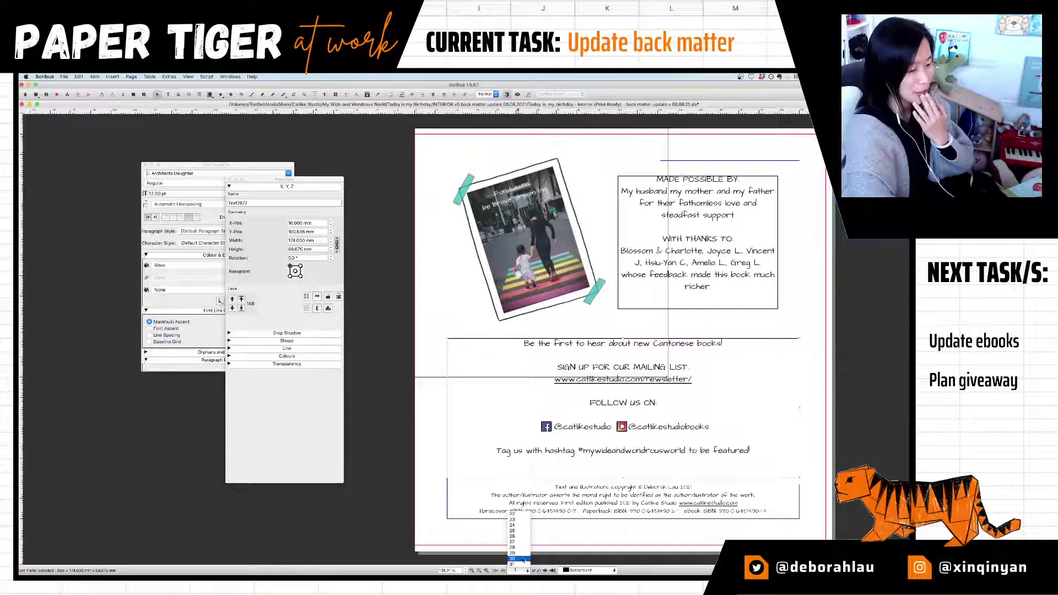
# Step: Go to page 30 and delete the QR code image from the otherwise blank facing page
pyautogui.click(524, 560)
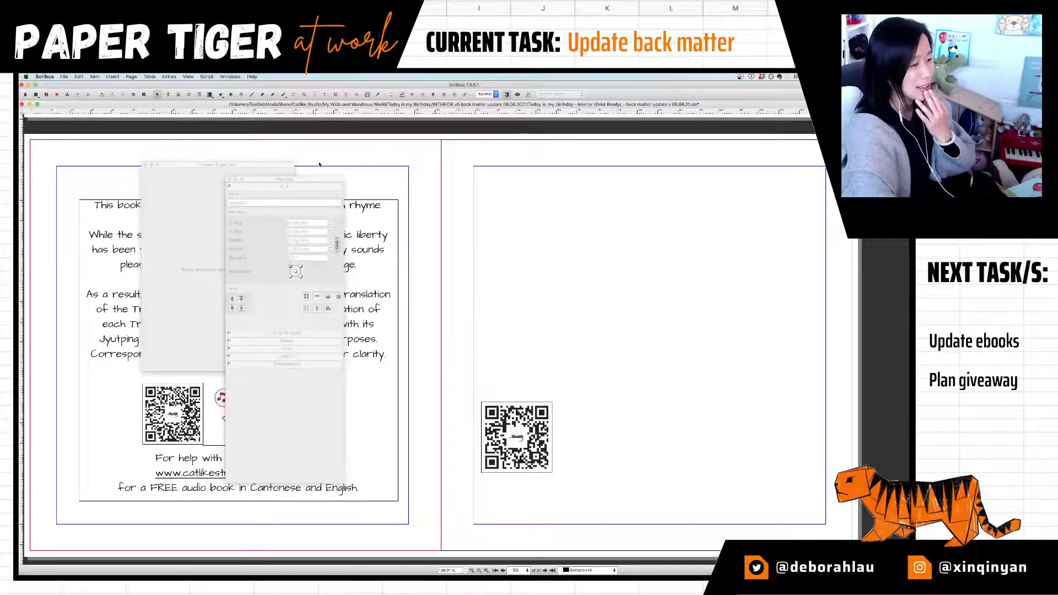
pyautogui.moveTo(312, 181); pyautogui.dragTo(429, 151)
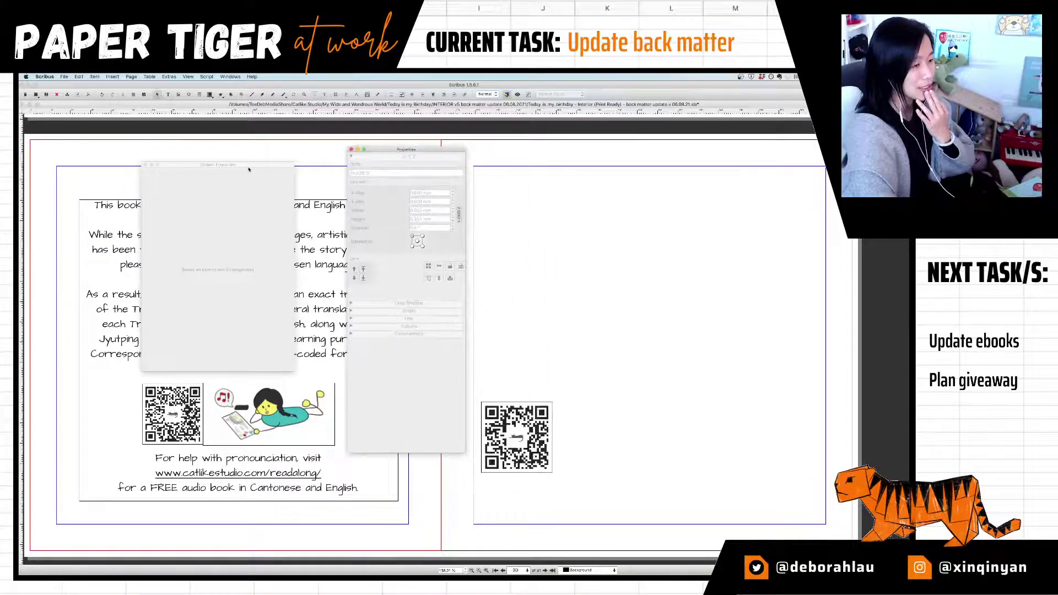
pyautogui.moveTo(249, 170); pyautogui.dragTo(355, 188)
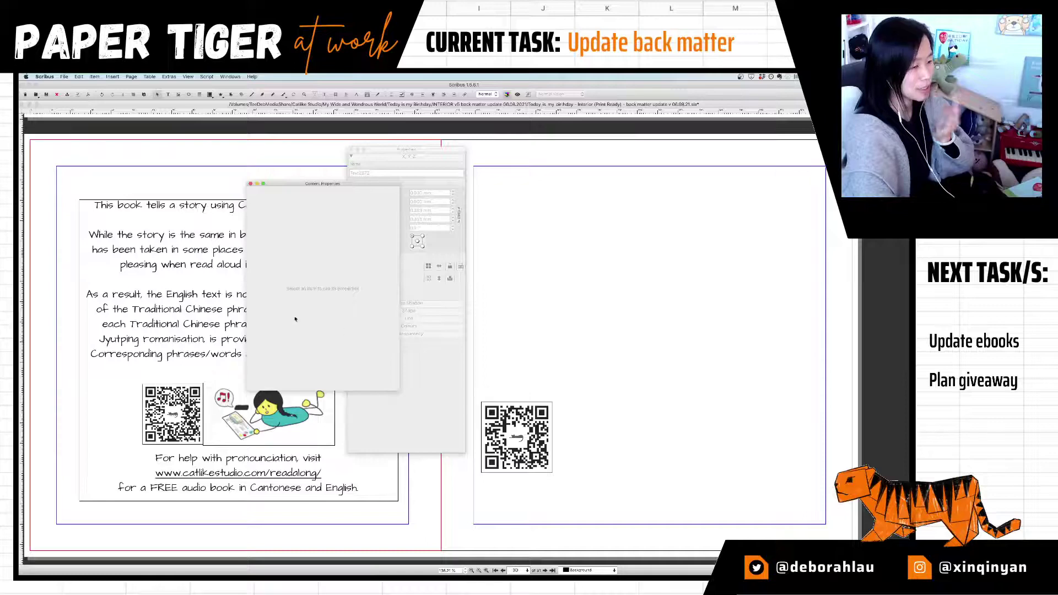
pyautogui.click(521, 435)
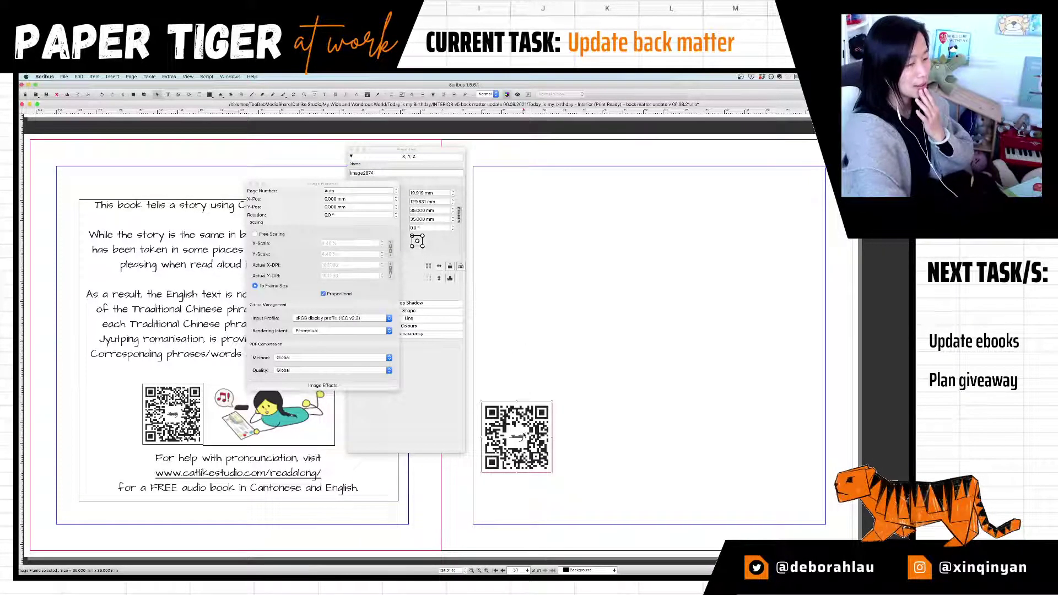
pyautogui.press('Delete')
# Step: Clear the Content Properties and Properties windows away from the page spread by closing both
pyautogui.moveTo(279, 184); pyautogui.dragTo(618, 207)
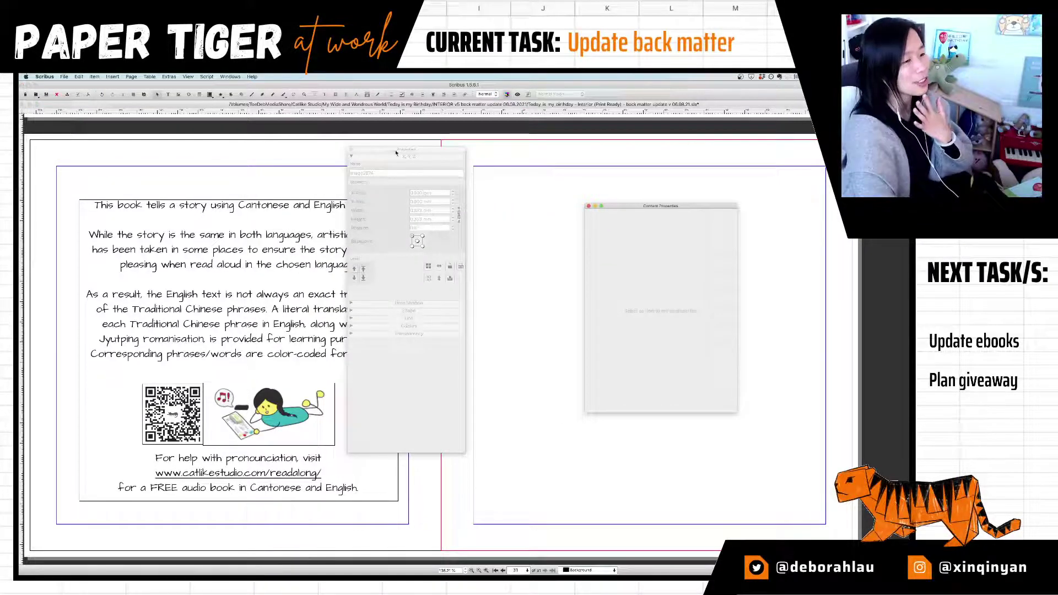
pyautogui.moveTo(396, 153); pyautogui.dragTo(360, 208)
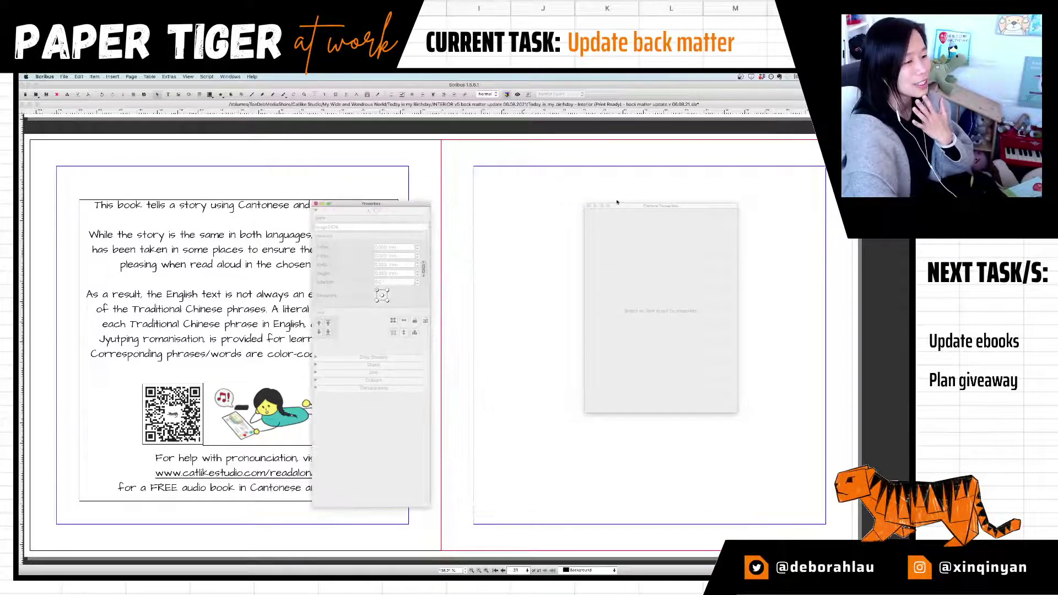
pyautogui.click(584, 205)
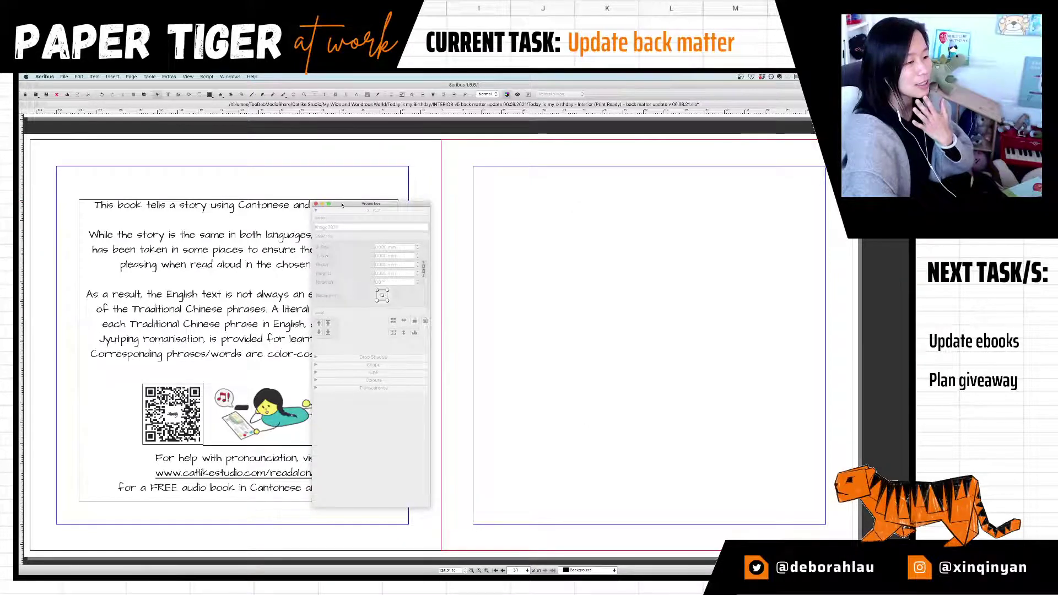
pyautogui.click(354, 203)
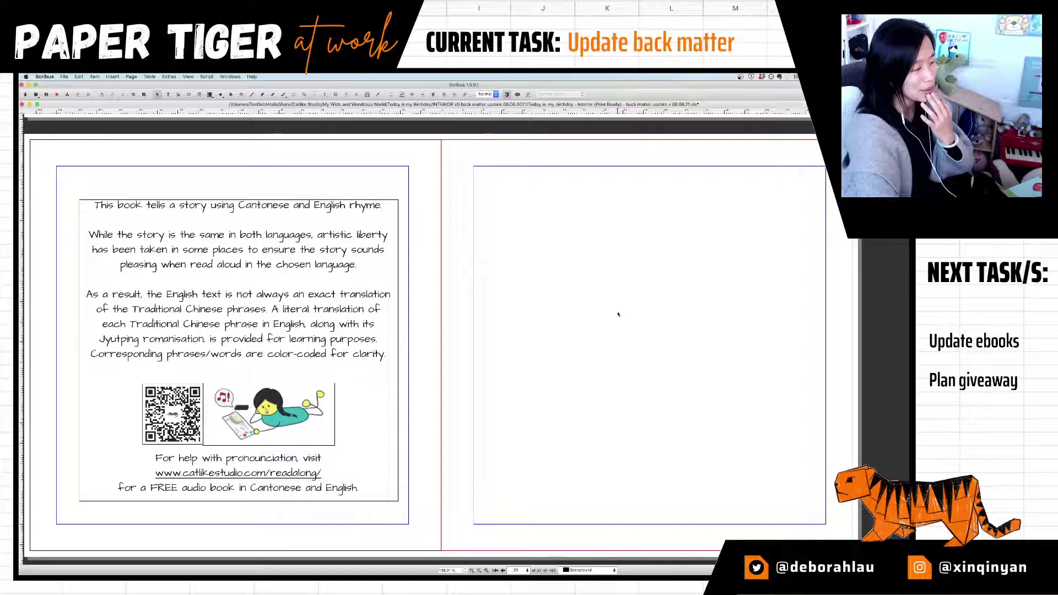
# Step: Switch to Chrome, search the web for "jyutping cantonese" in a new tab and open Wikipedia's Jyutping article
pyautogui.press('super+Tab')
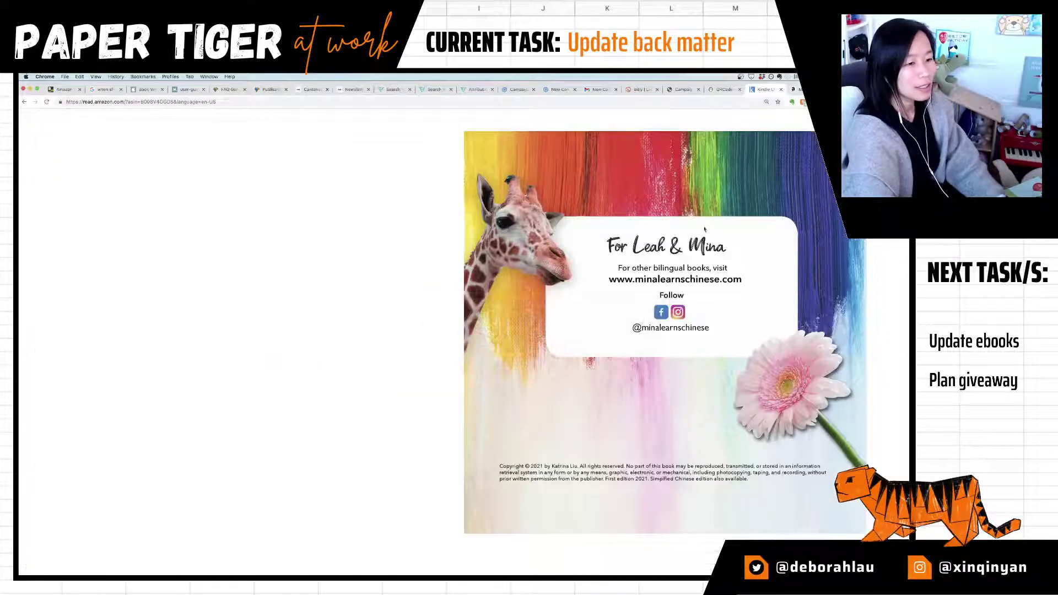
pyautogui.press('super+t')
pyautogui.write('jy')
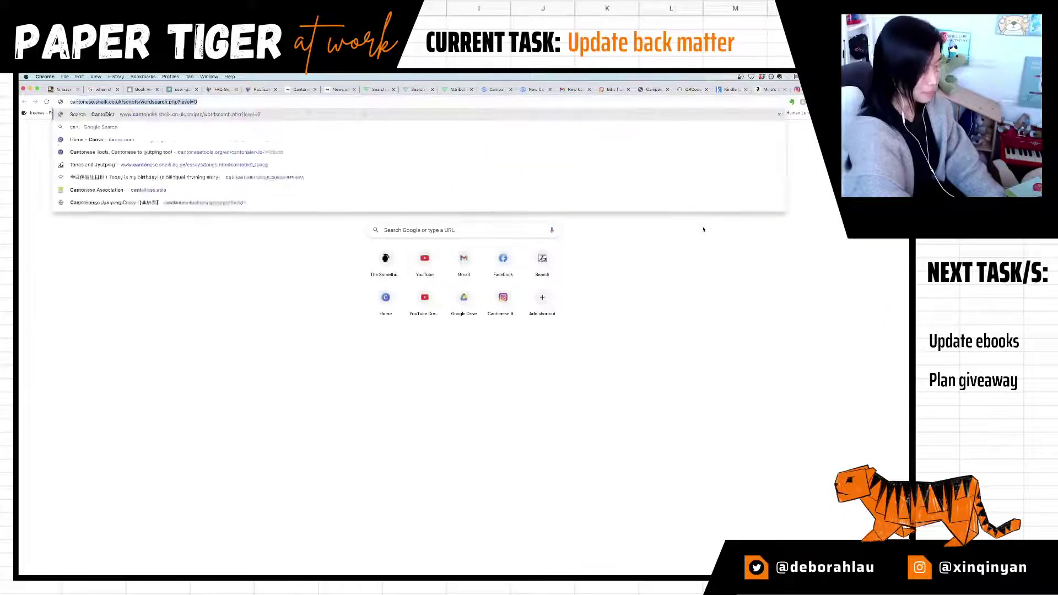
pyautogui.write('u')
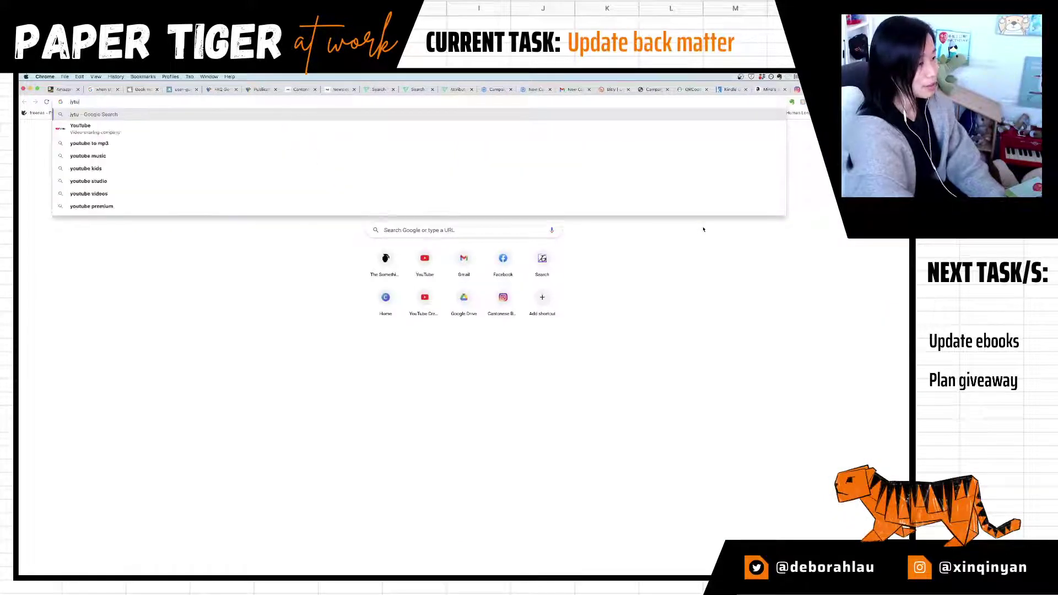
pyautogui.write('tping')
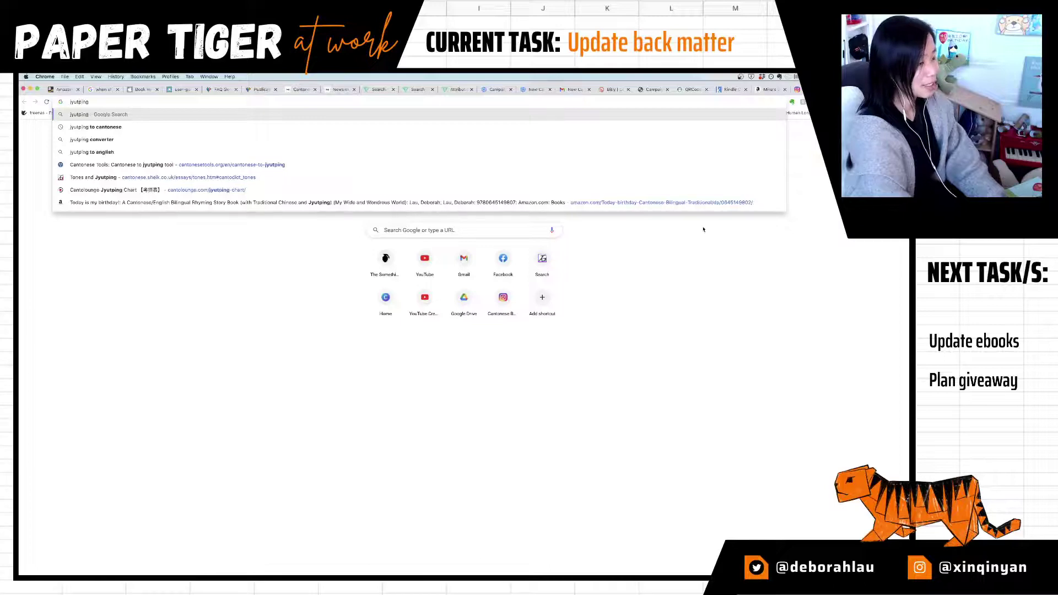
pyautogui.write(' cantonese')
pyautogui.press('Return')
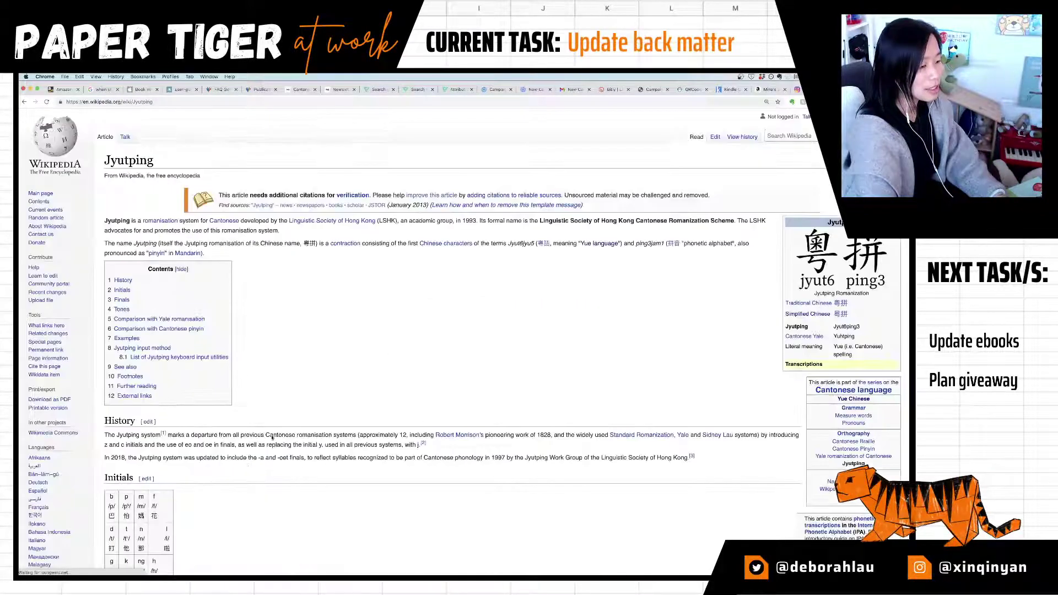
# Step: Examine the initials, finals and tones tables in the Jyutping article
pyautogui.scroll(-10, 390, 430)
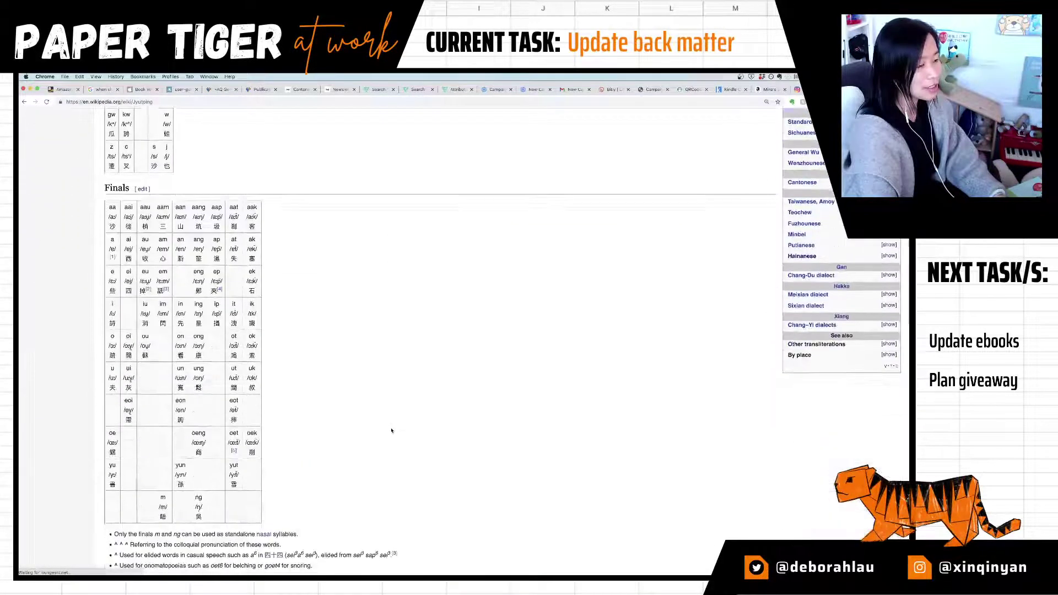
pyautogui.scroll(5, 437, 428)
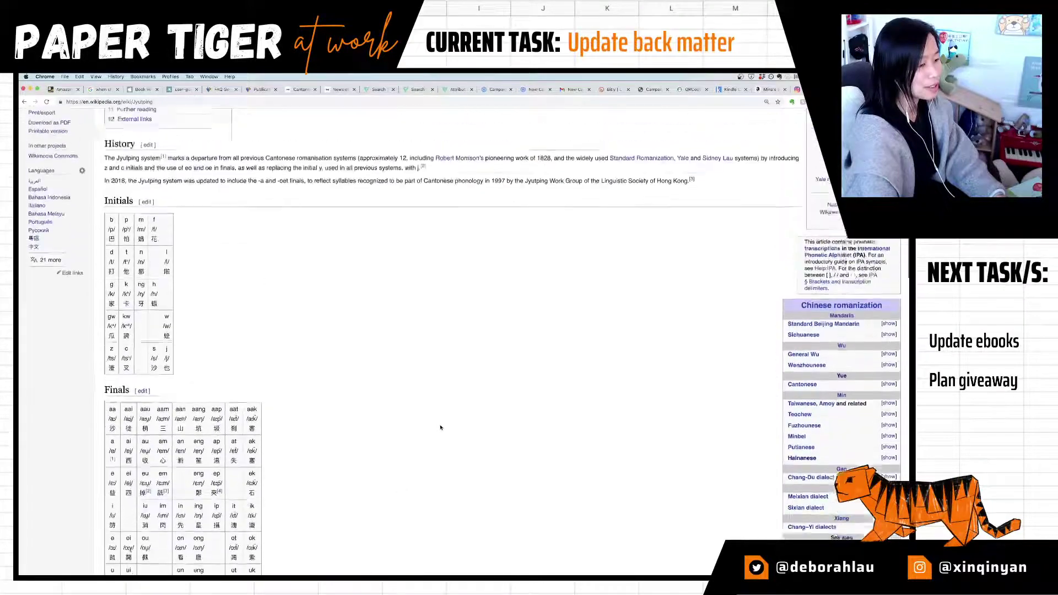
pyautogui.scroll(-5, 250, 359)
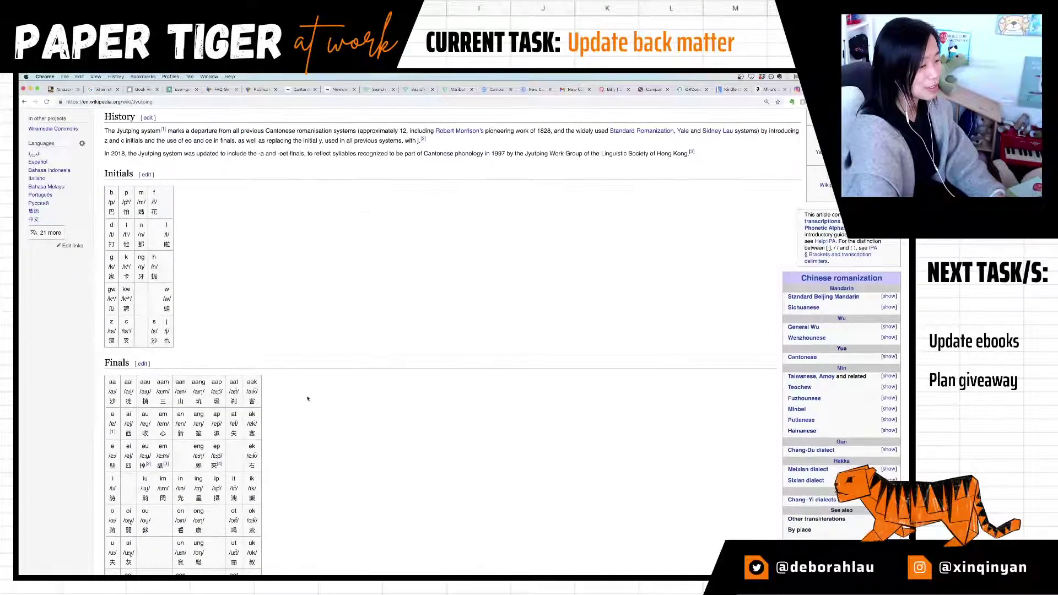
pyautogui.scroll(-4, 309, 398)
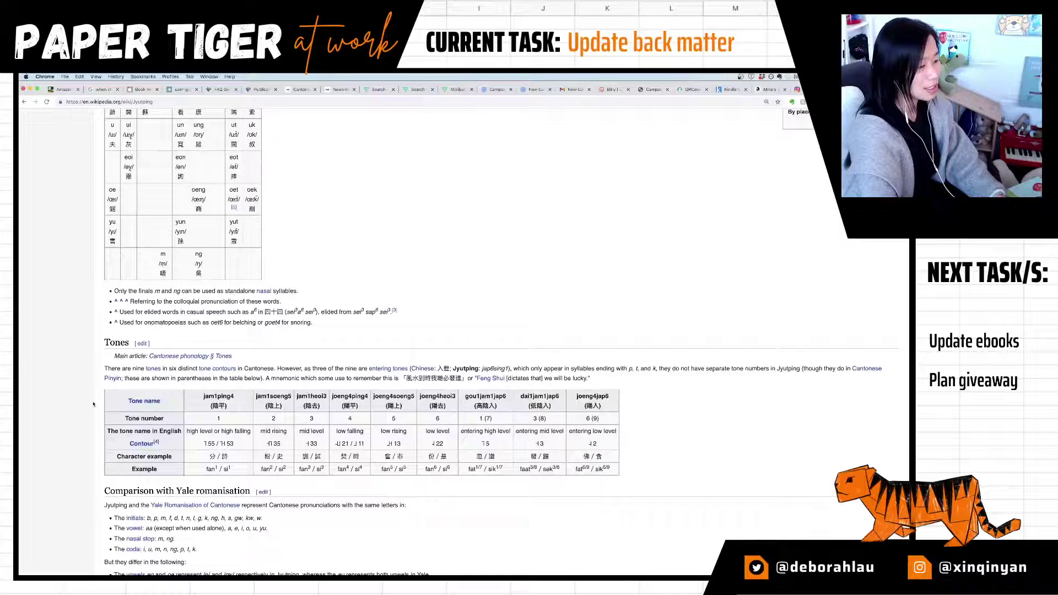
pyautogui.scroll(-2, 451, 403)
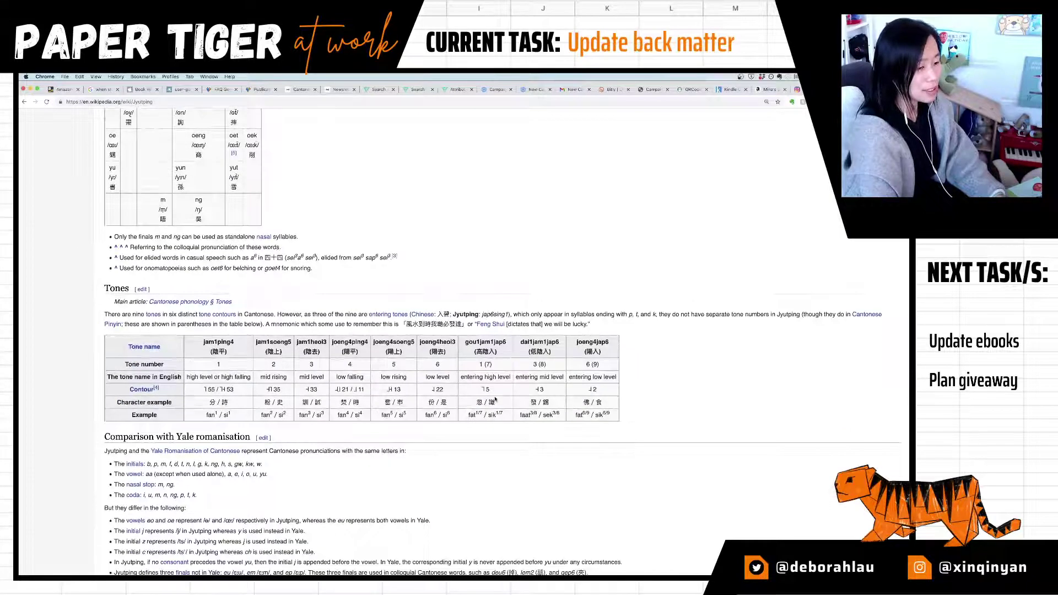
pyautogui.scroll(-1, 496, 404)
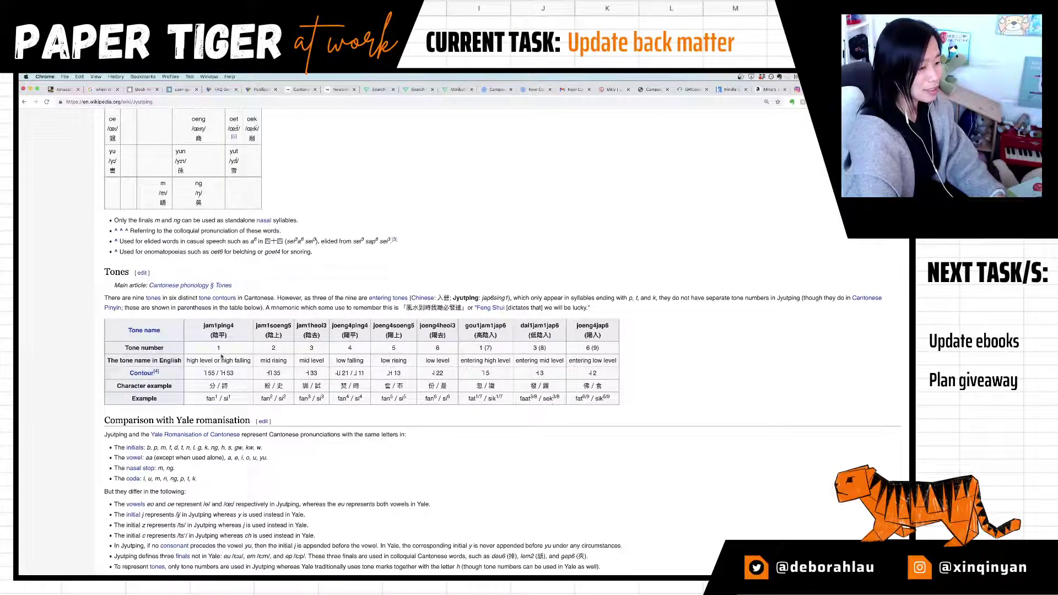
# Step: Read the Tones section of the Jyutping article, including the tone mnemonic and the tone table
pyautogui.scroll(-2, 512, 342)
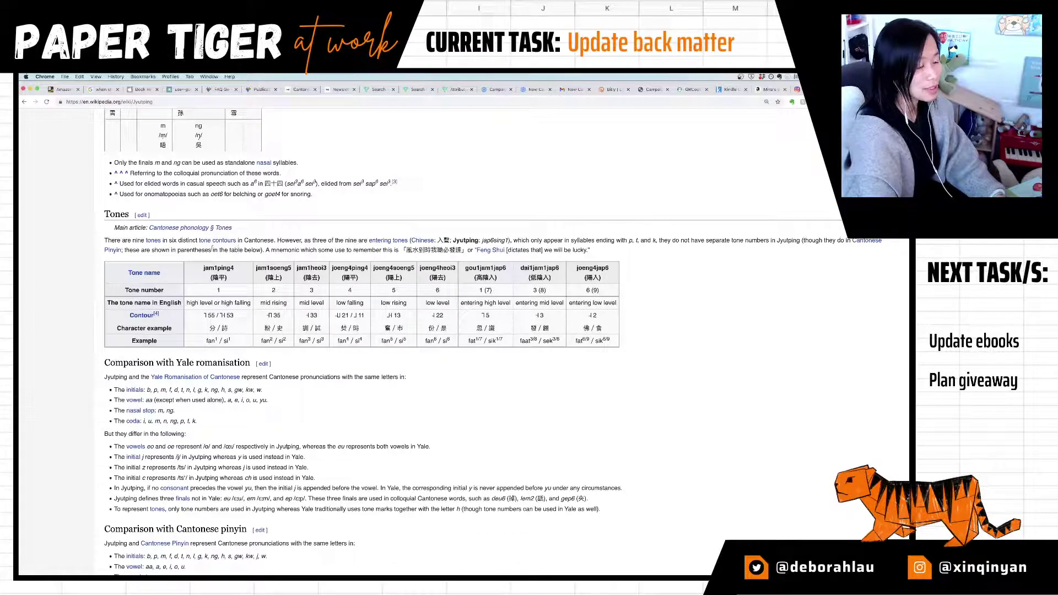
pyautogui.moveTo(213, 249); pyautogui.dragTo(590, 251)
pyautogui.click(665, 263)
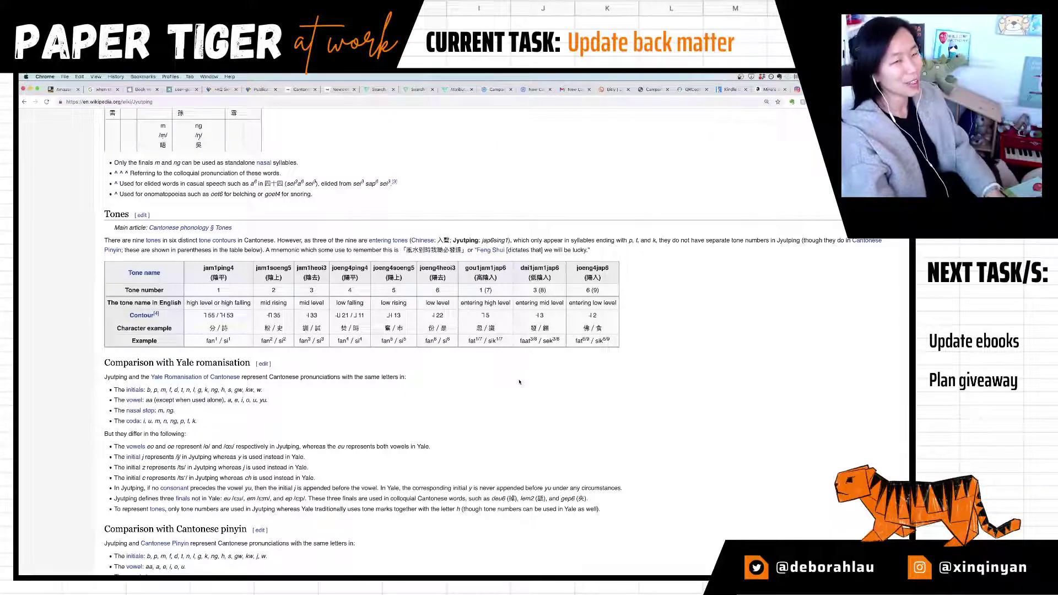
# Step: Switch to Evernote and open the note "A Nest in Springtime" from the Catlike Studio notebook in its own window
pyautogui.press('super+Tab')
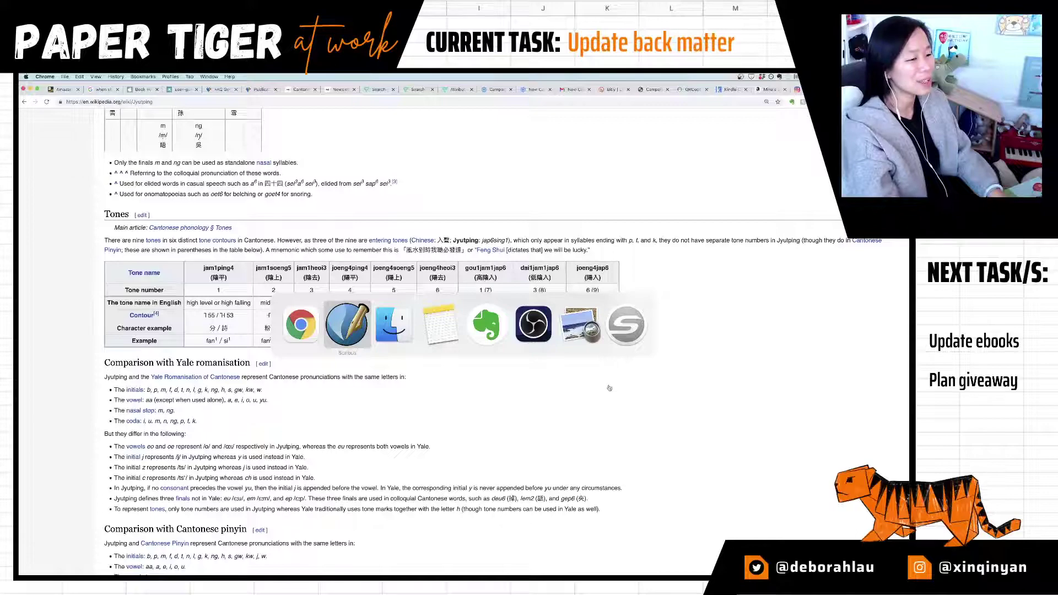
pyautogui.click(490, 325)
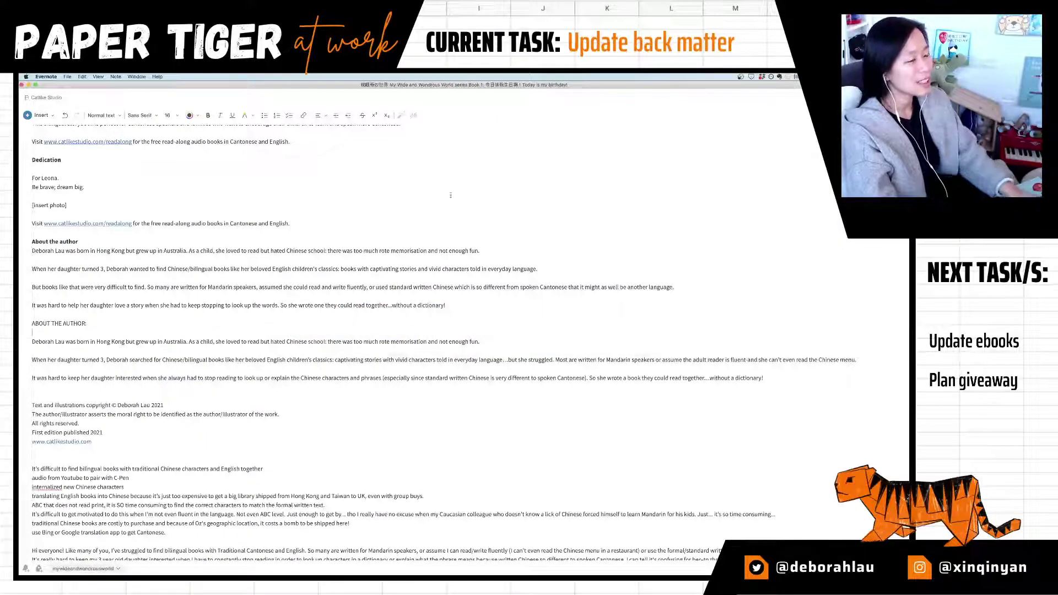
pyautogui.press('super+m')
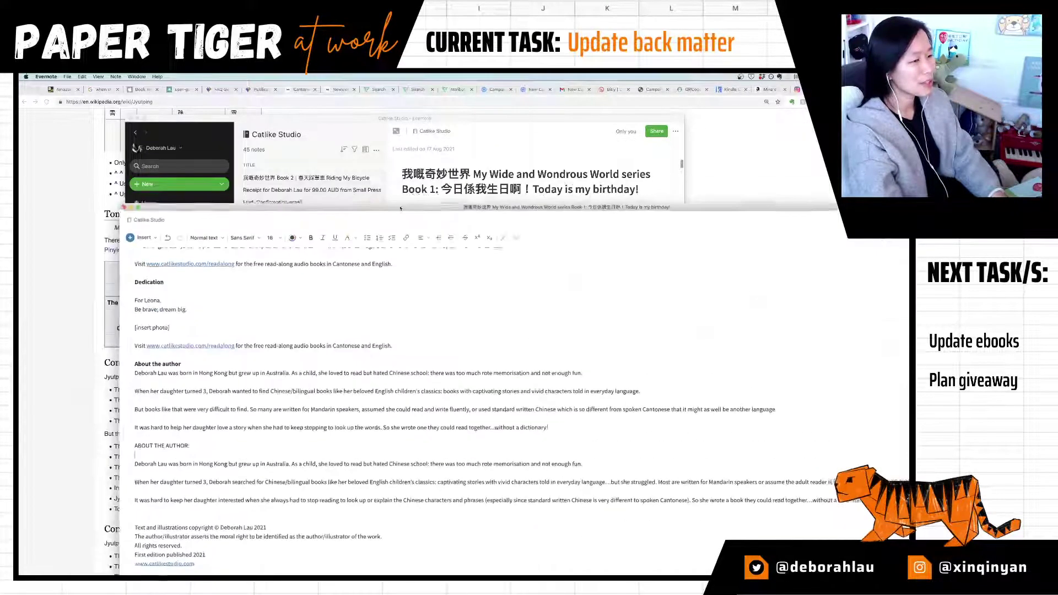
pyautogui.scroll(-5, 325, 342)
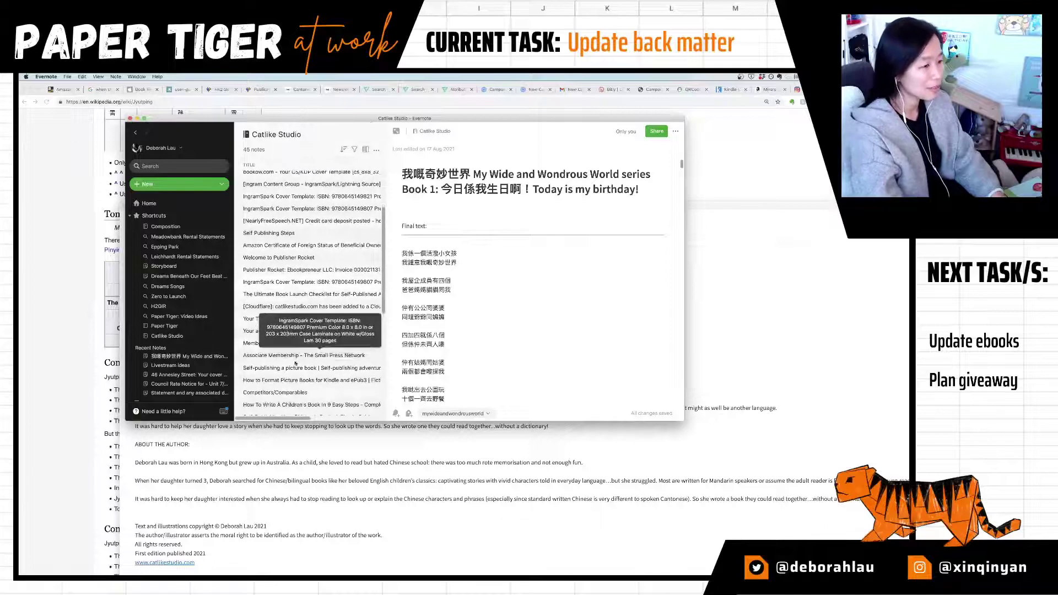
pyautogui.scroll(-10, 338, 366)
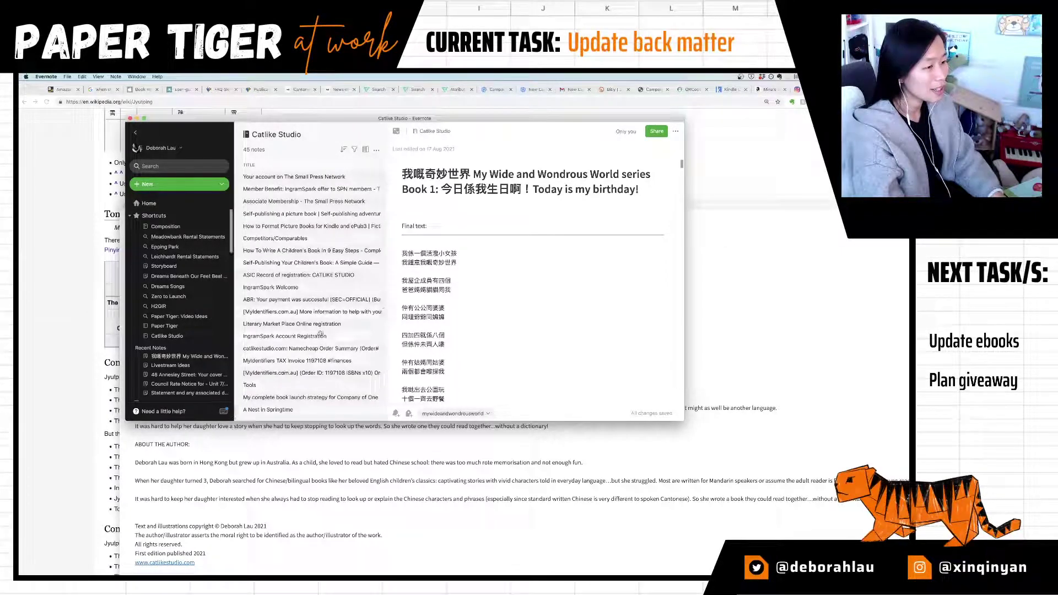
pyautogui.click(289, 410)
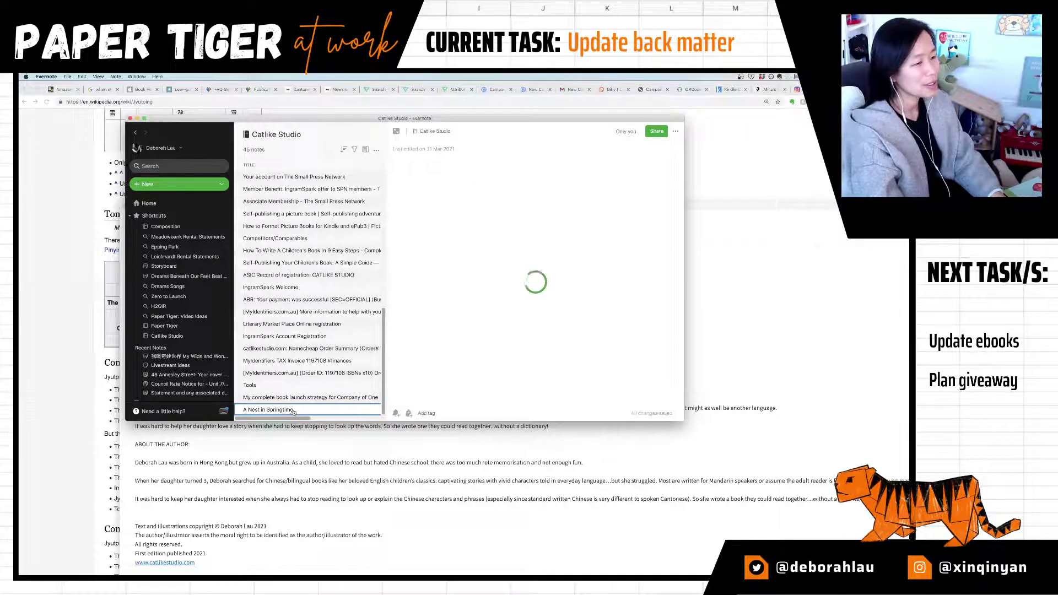
pyautogui.doubleClick(289, 410)
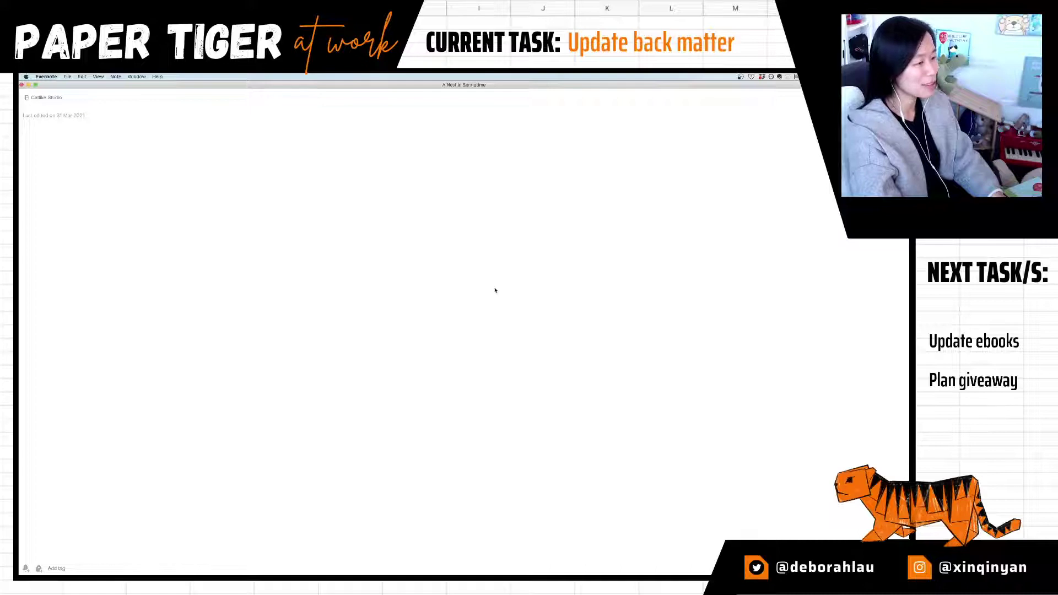
# Step: Find the scanned spread explaining pinyin tones near the end of the note and study its layout
pyautogui.scroll(-10, 700, 280)
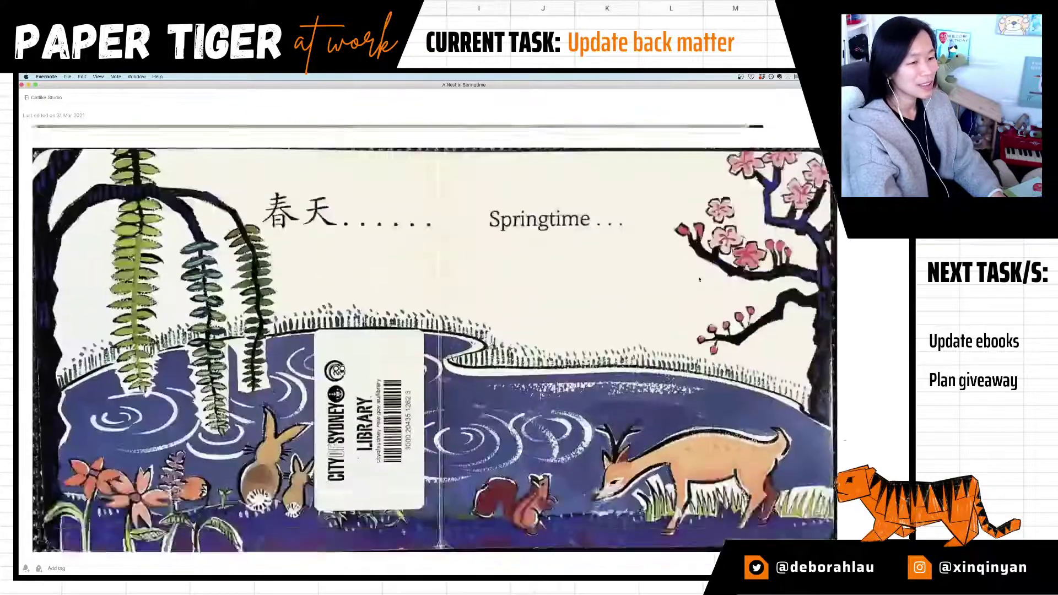
pyautogui.scroll(-20, 699, 279)
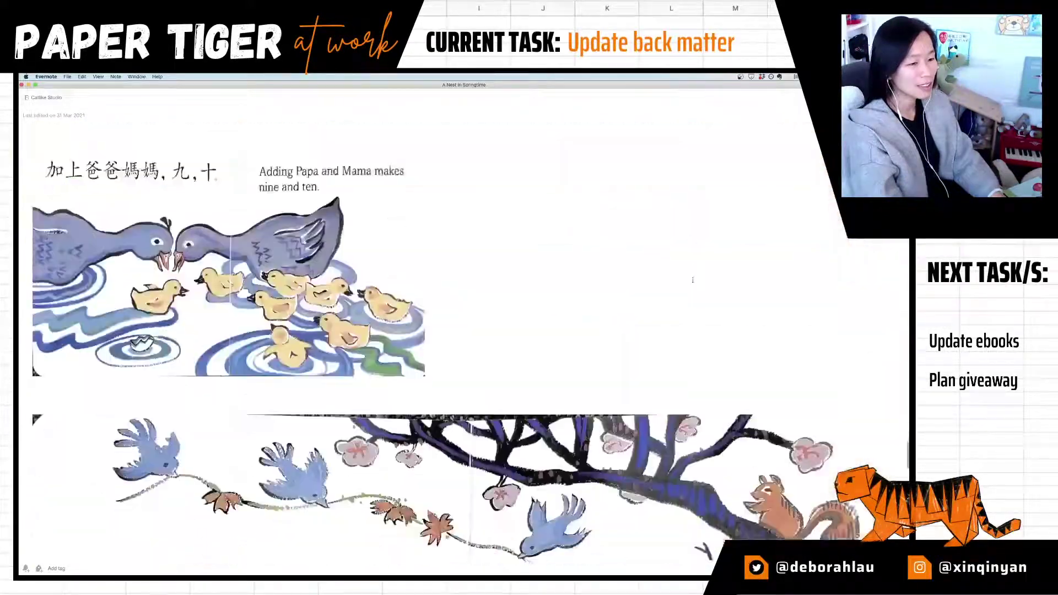
pyautogui.scroll(-15, 693, 280)
pyautogui.scroll(4, 683, 283)
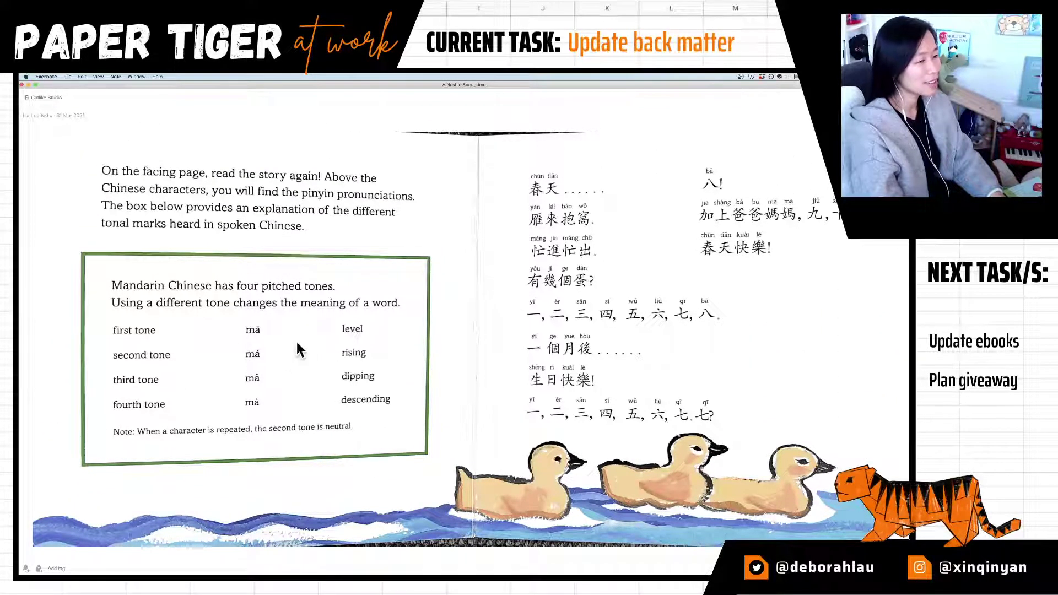
pyautogui.scroll(1, 323, 376)
pyautogui.scroll(-1, 323, 376)
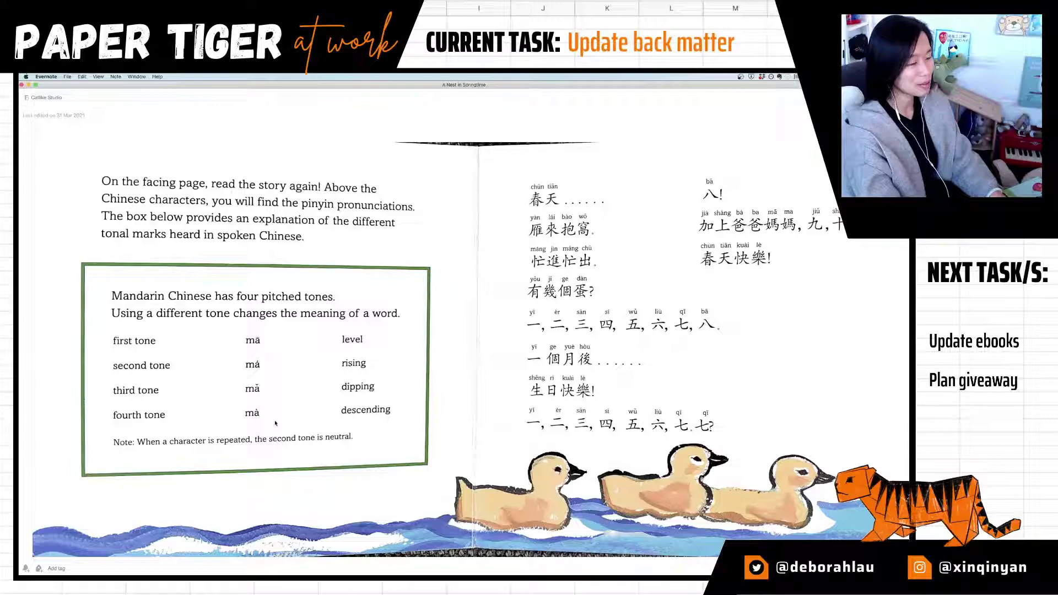
# Step: Switch to Chrome to review the finals and initials tables in the Jyutping article, and return to Scribus
pyautogui.press('super+Tab')
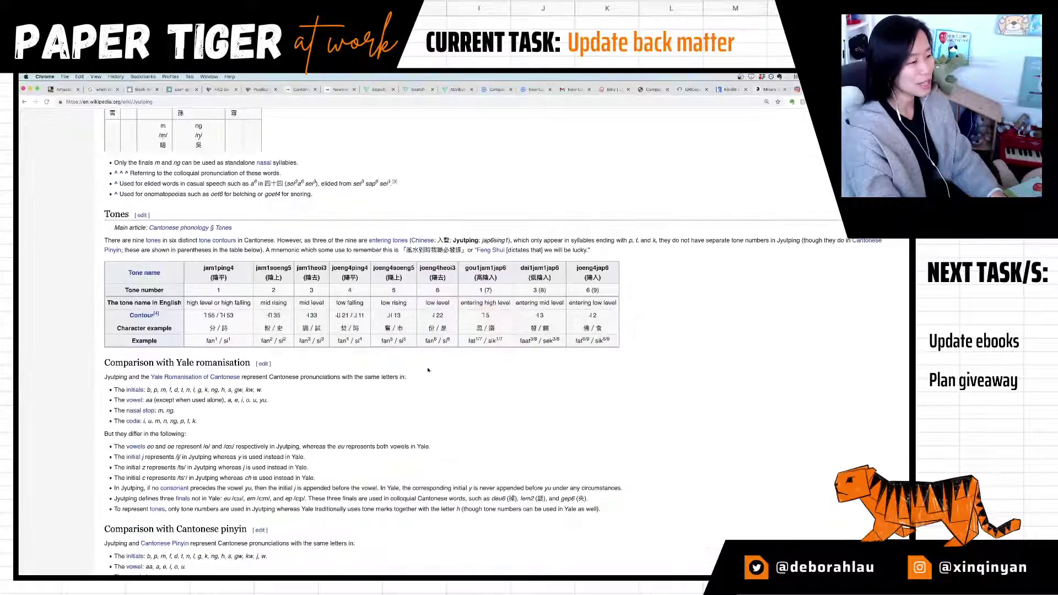
pyautogui.scroll(6, 428, 369)
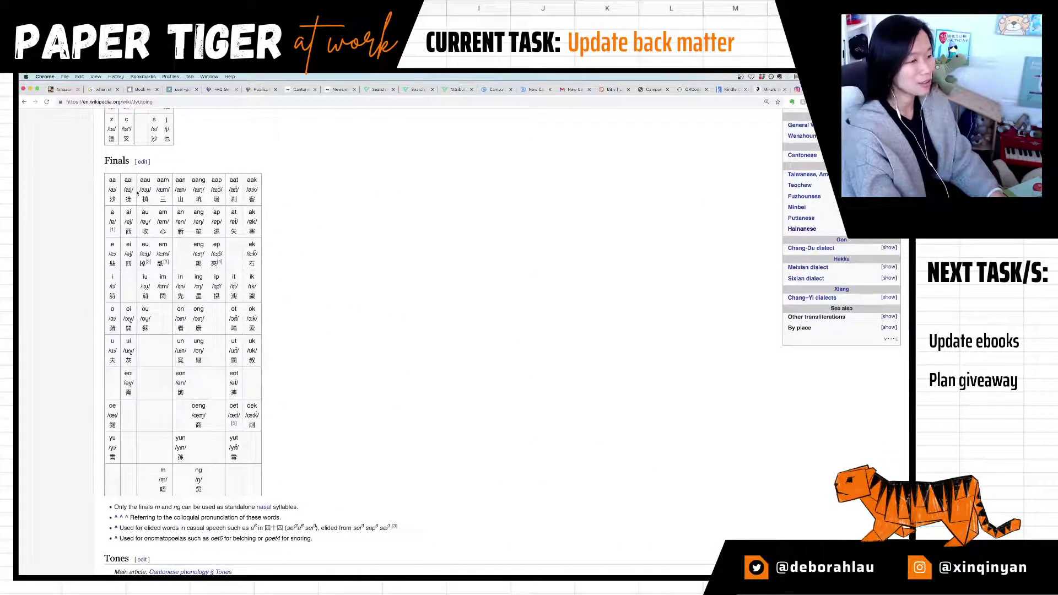
pyautogui.scroll(5, 212, 297)
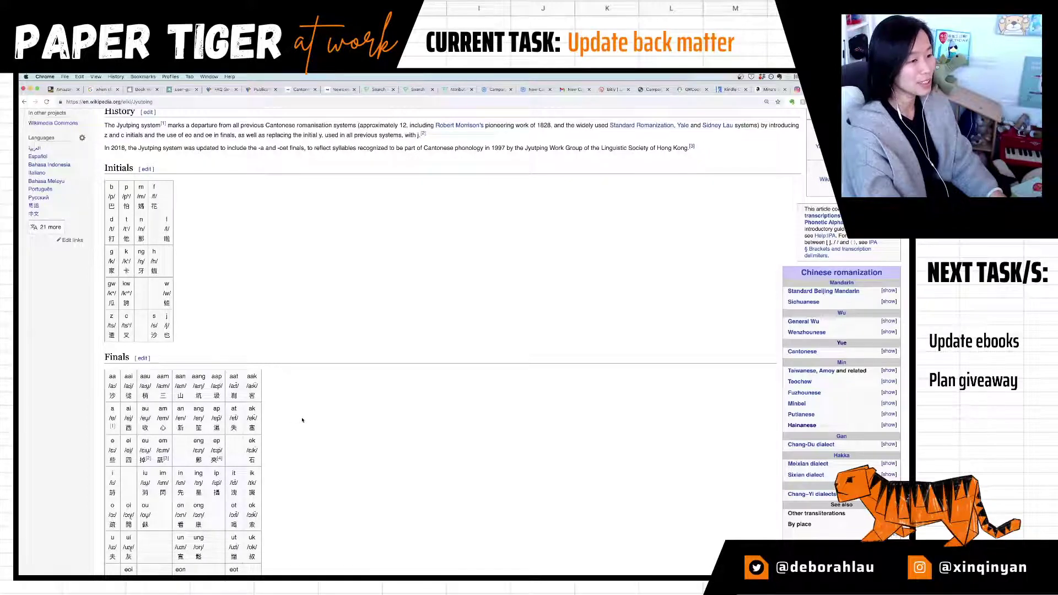
pyautogui.press('super+Tab')
pyautogui.press('super+Tab')
pyautogui.press('super+Tab')
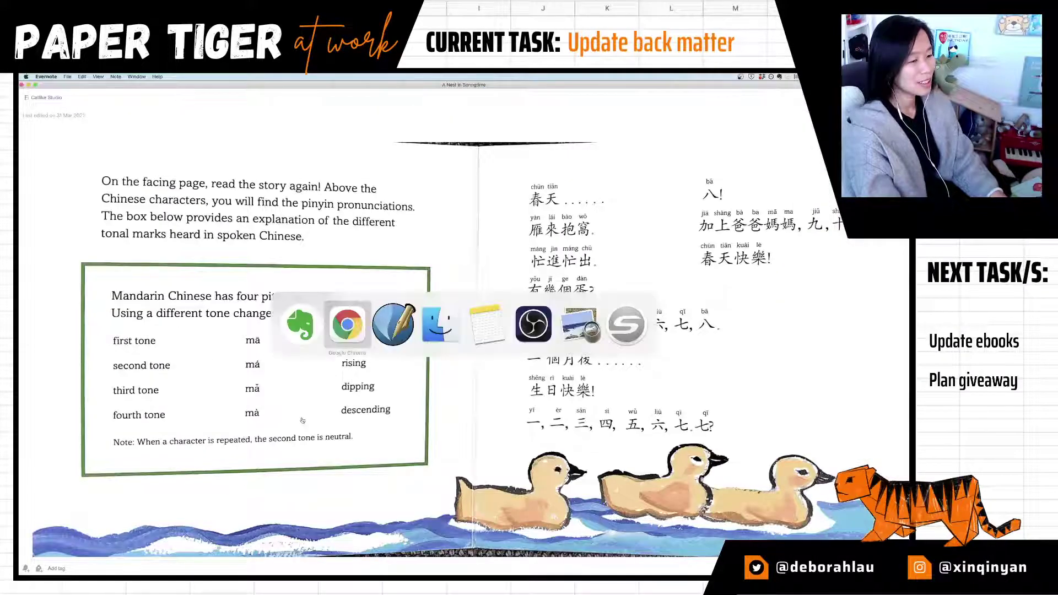
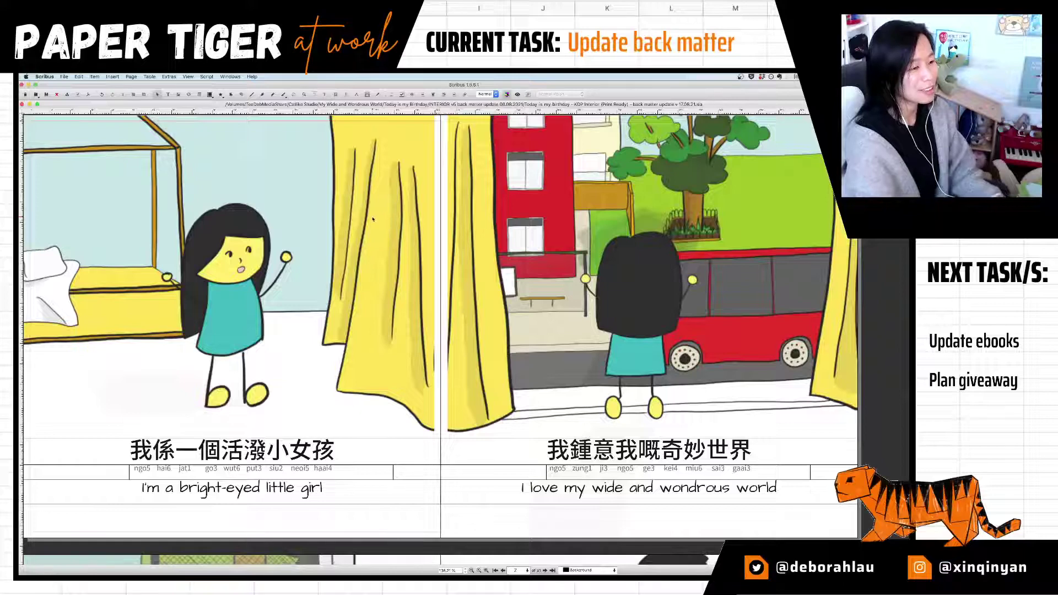
# Step: Replace the page 2 bedroom illustration with today_is_my_birthday-pgs_2-3_left.png from the KDP Interior Art folder
pyautogui.rightClick(392, 217)
pyautogui.moveTo(422, 227)
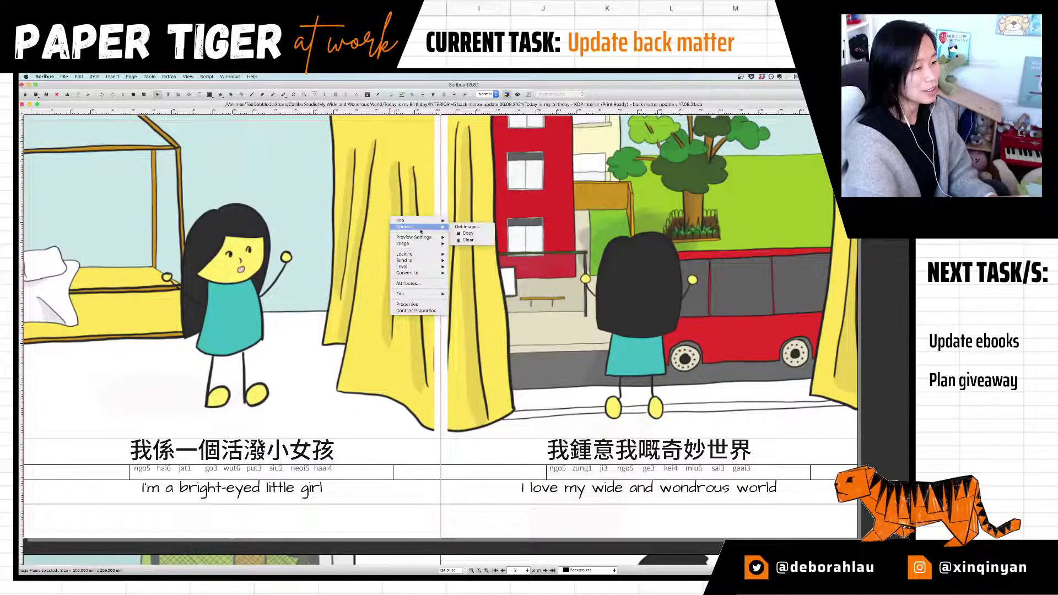
pyautogui.click(491, 228)
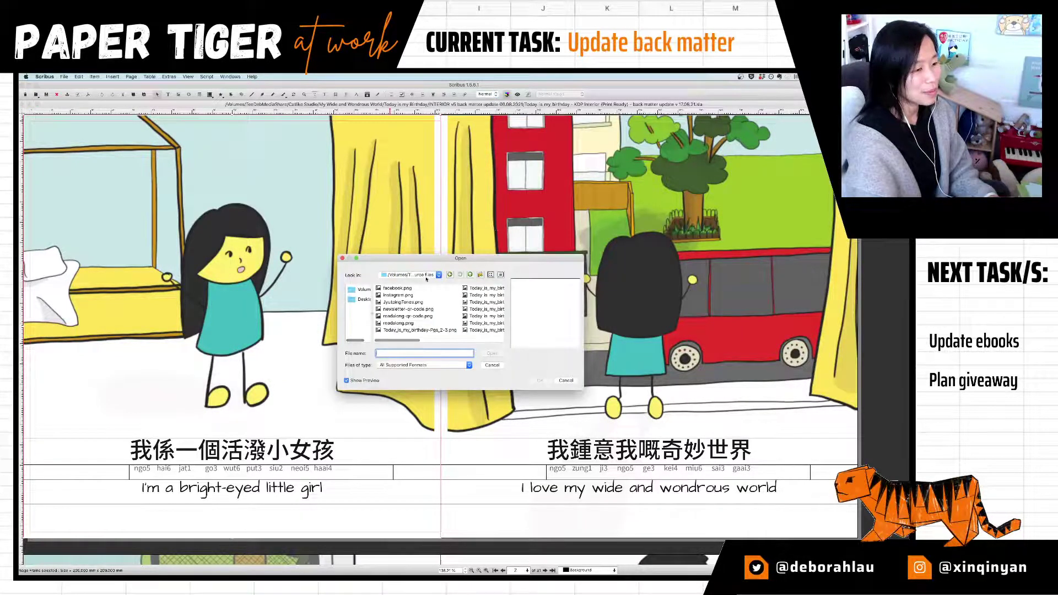
pyautogui.click(470, 275)
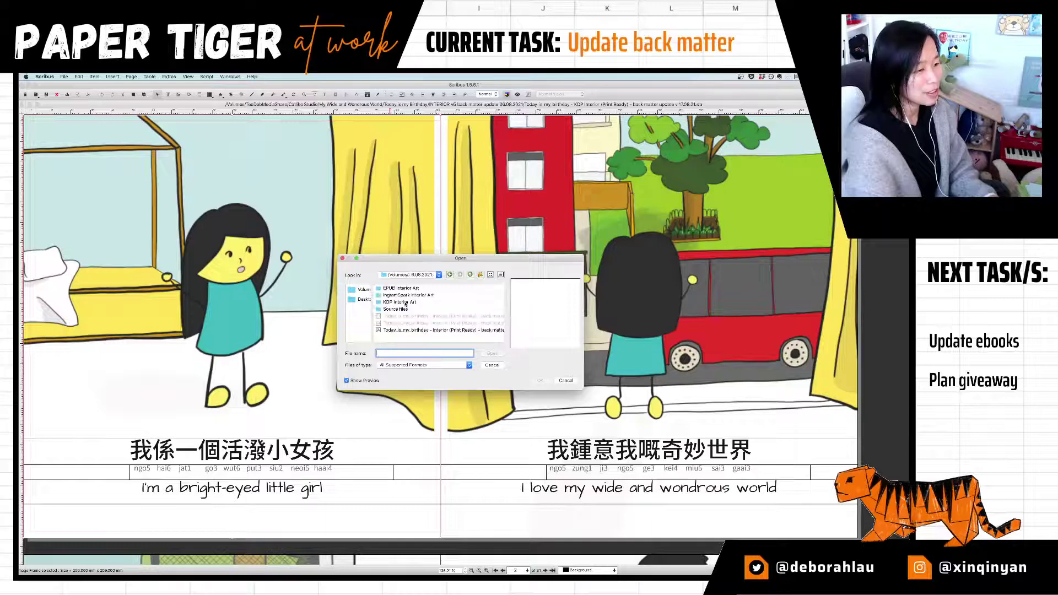
pyautogui.doubleClick(406, 303)
pyautogui.doubleClick(498, 288)
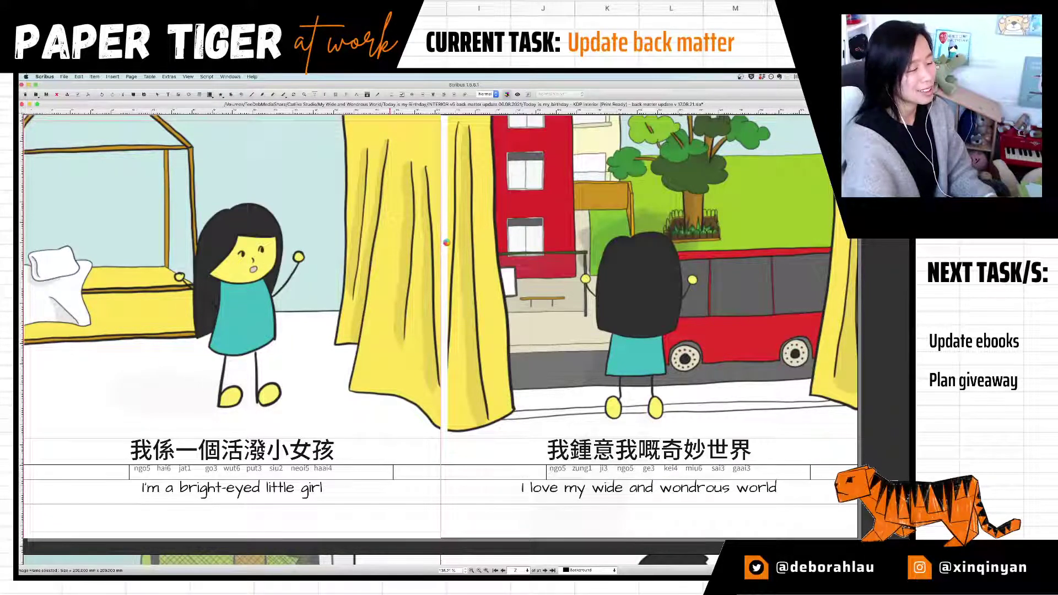
# Step: Replace the page 3 window-view illustration with today_is_my_birthday-pgs_2-3_right.png and deselect the image frame
pyautogui.rightClick(500, 256)
pyautogui.moveTo(512, 267)
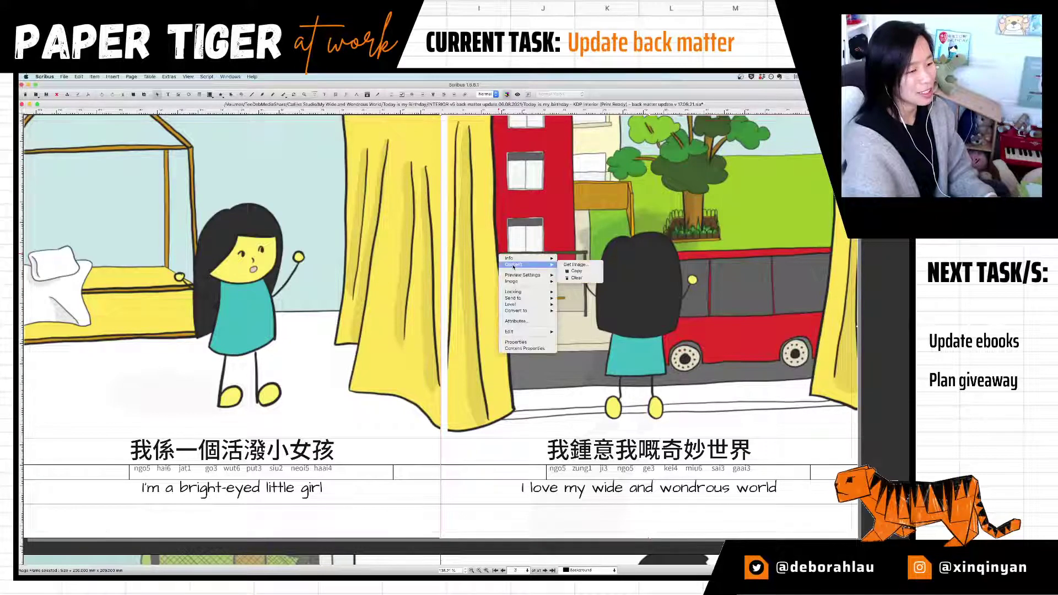
pyautogui.click(576, 265)
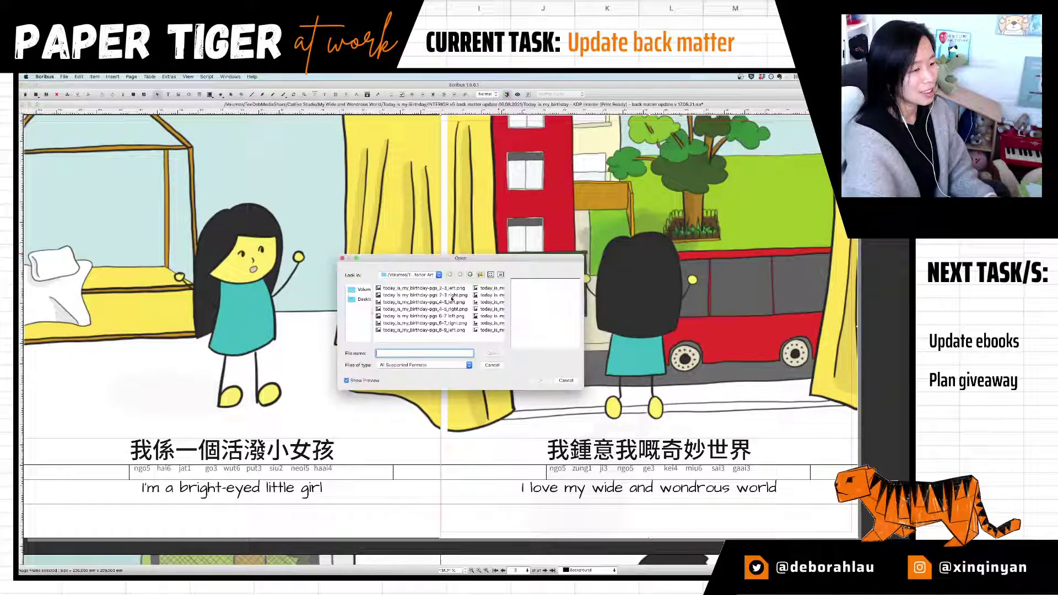
pyautogui.doubleClick(451, 299)
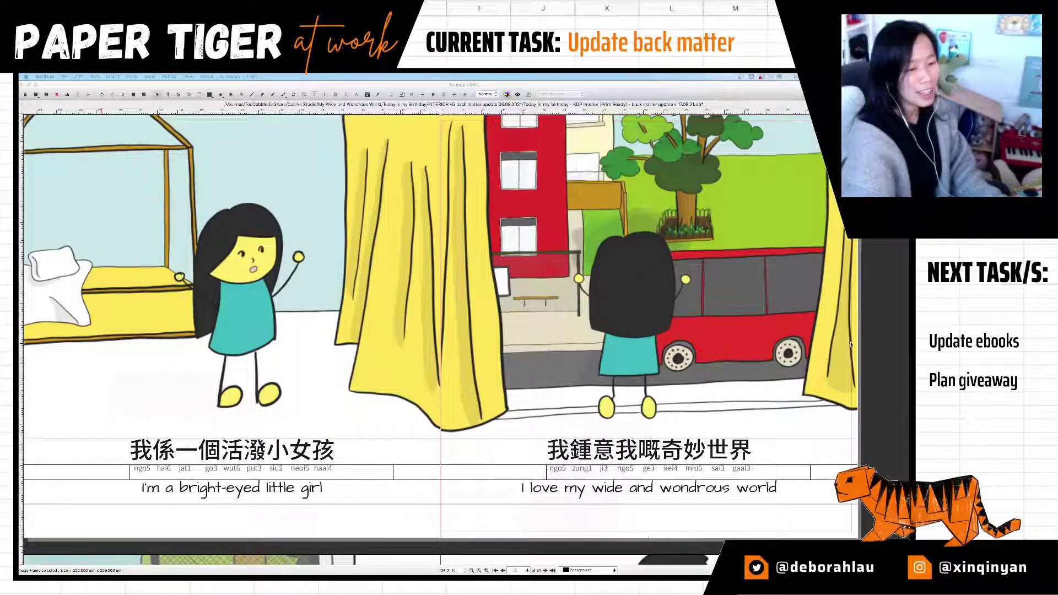
pyautogui.click(850, 344)
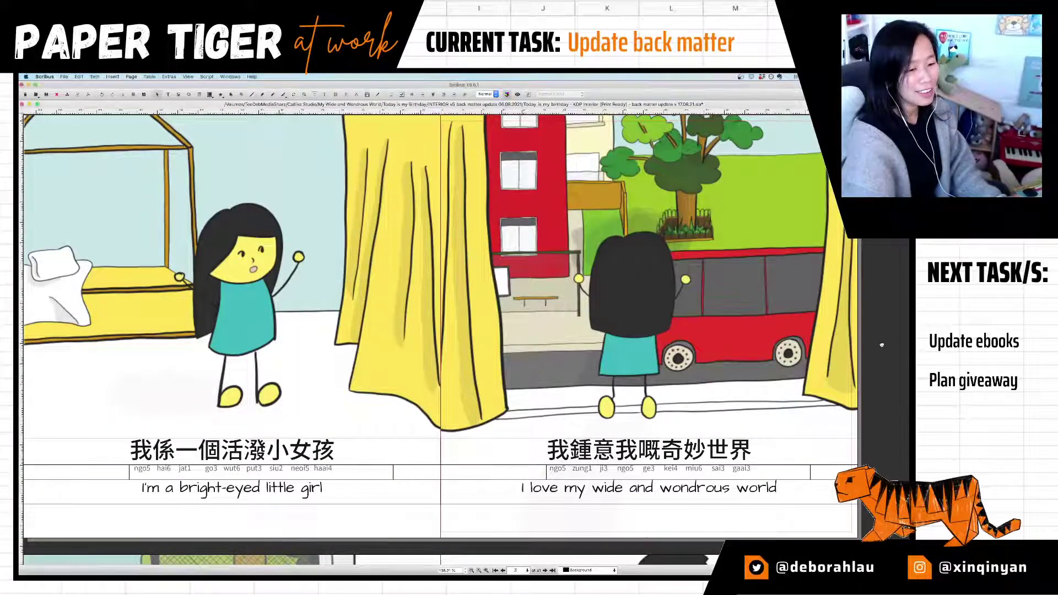
# Step: Go to page 4 and replace its kitchen illustration with today_is_my_birthday-pgs_4-5_left.png
pyautogui.click(527, 569)
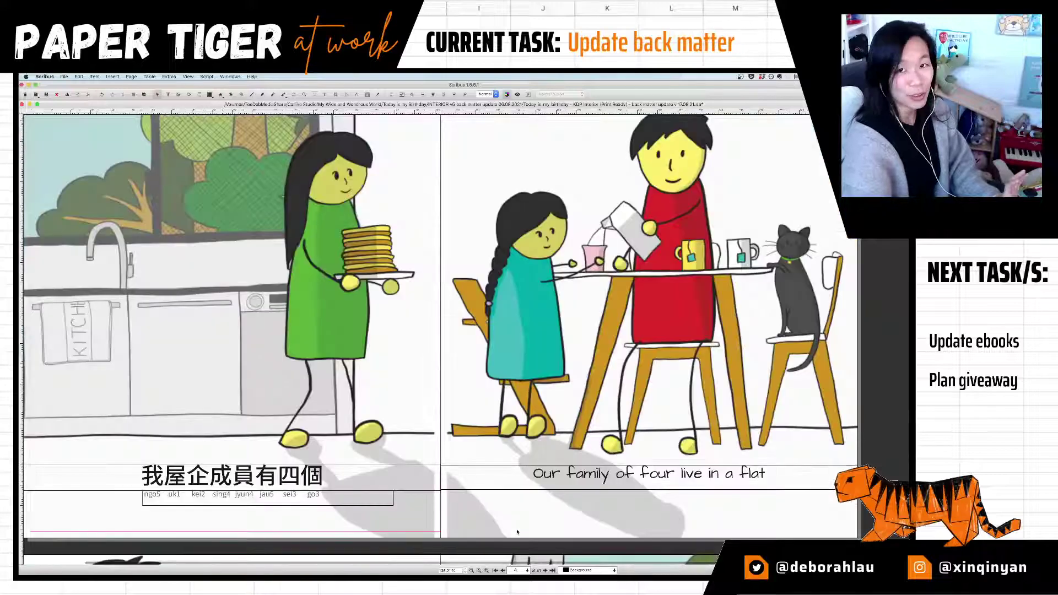
pyautogui.rightClick(409, 390)
pyautogui.moveTo(421, 398)
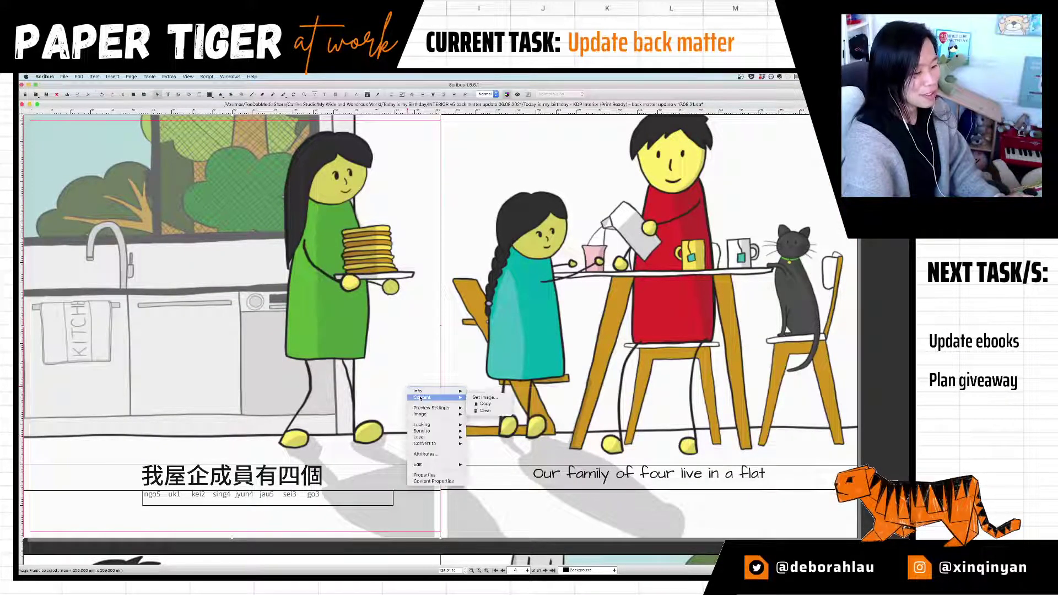
pyautogui.click(485, 397)
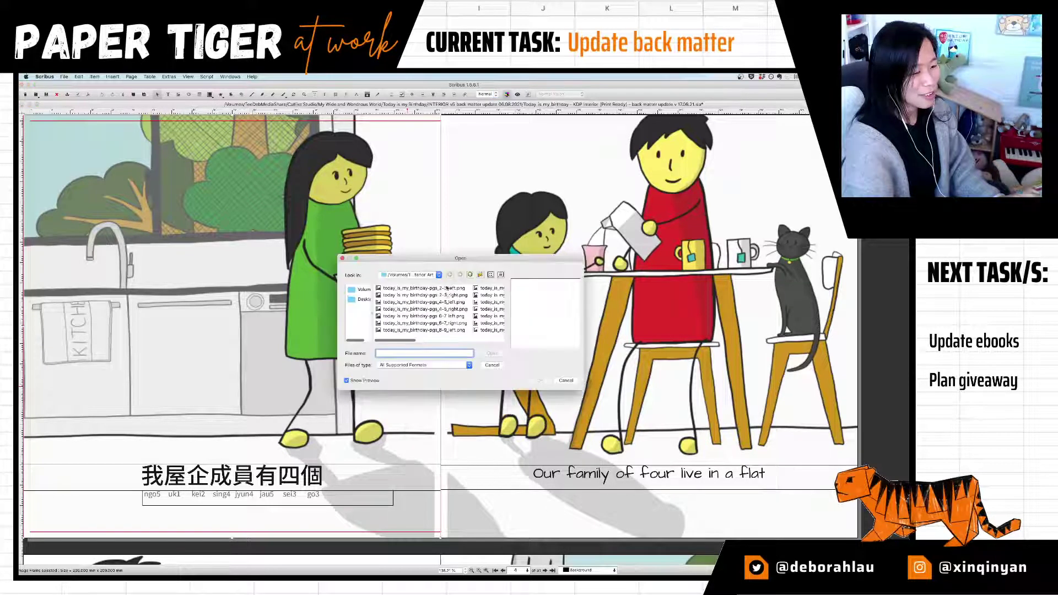
pyautogui.click(410, 302)
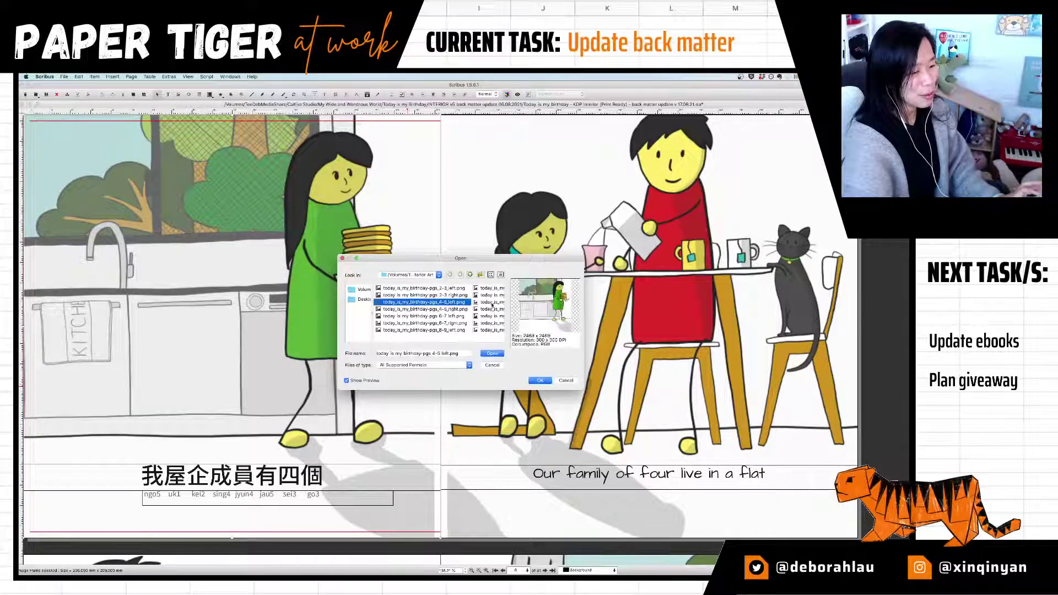
pyautogui.click(540, 380)
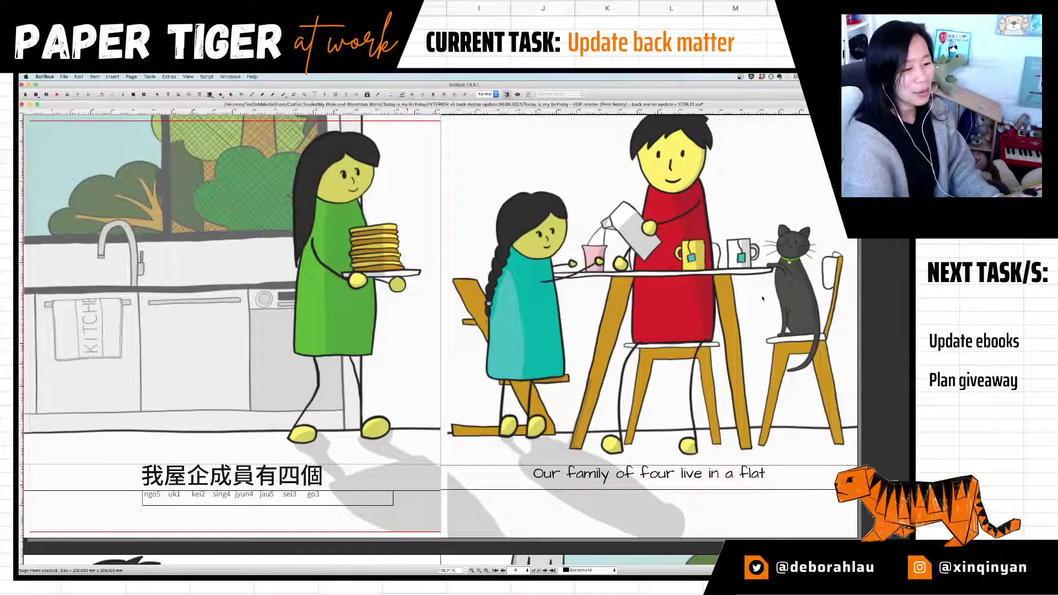
# Step: Replace the page 5 dining table illustration with today_is_my_birthday-pgs_4-5_right.png and check how the spread lines up
pyautogui.doubleClick(470, 312)
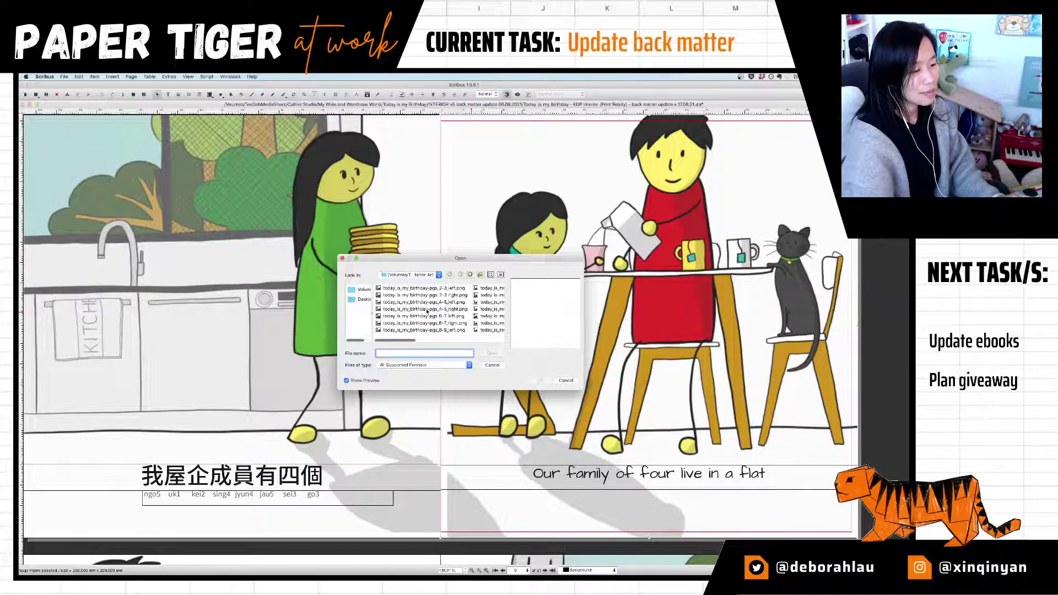
pyautogui.click(427, 310)
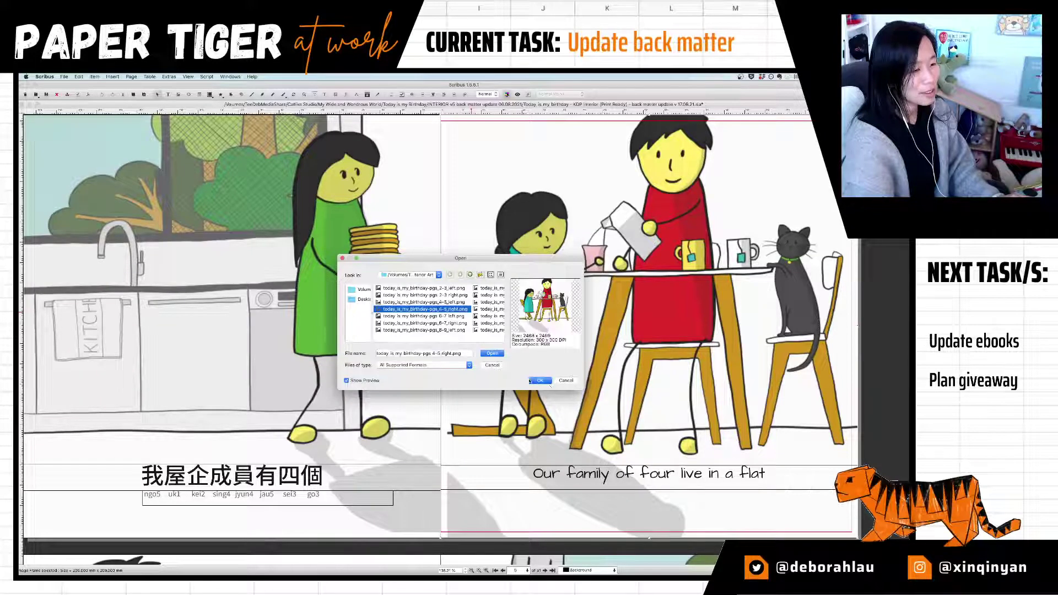
pyautogui.click(542, 380)
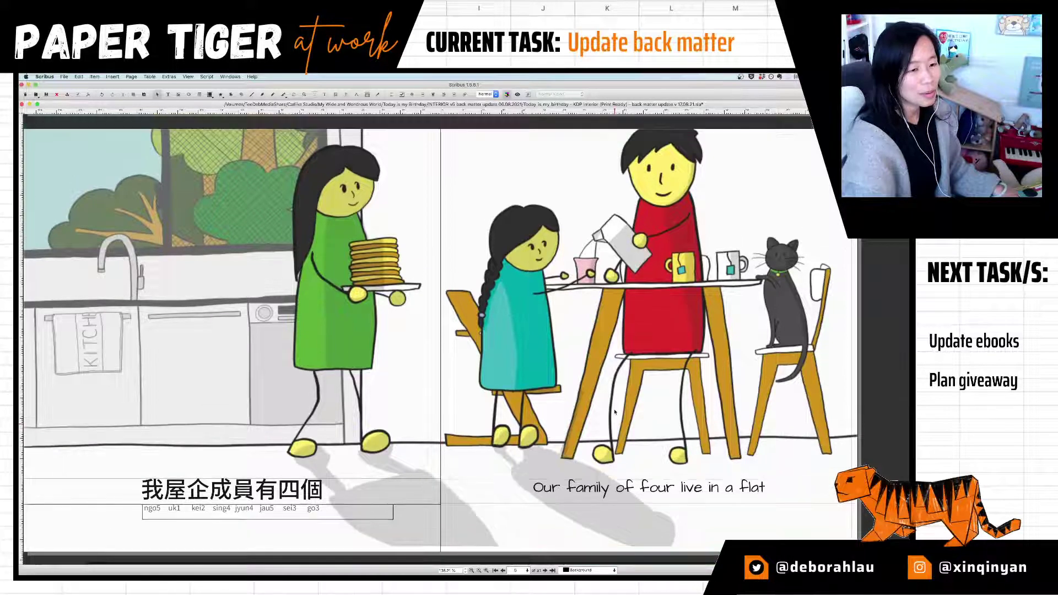
pyautogui.scroll(2, 681, 495)
pyautogui.scroll(3, 615, 412)
pyautogui.scroll(-4, 614, 409)
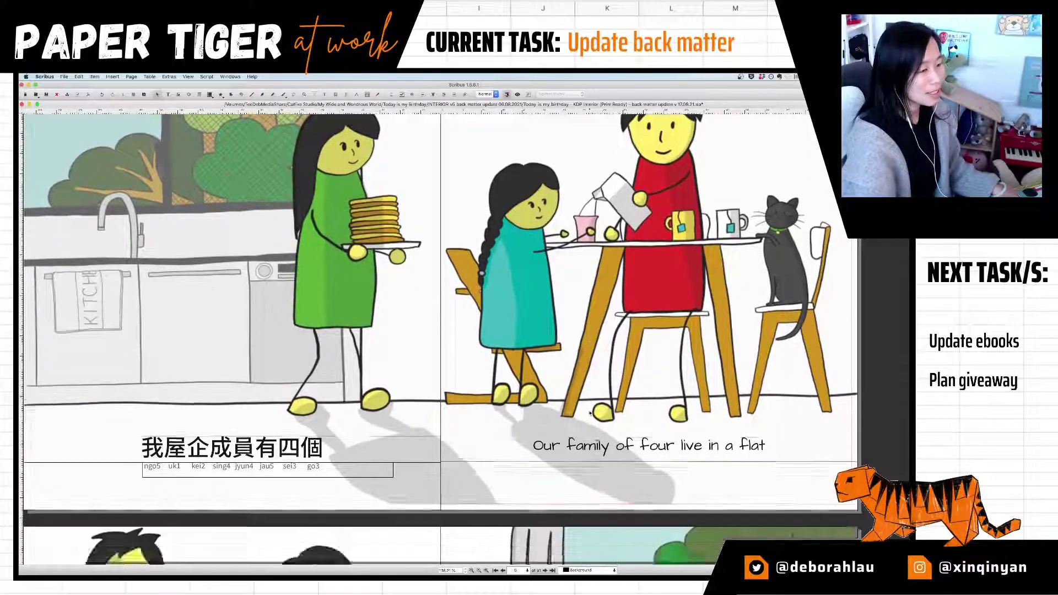
# Step: Inspect the image scaling properties of the page 4 kitchen illustration
pyautogui.click(413, 399)
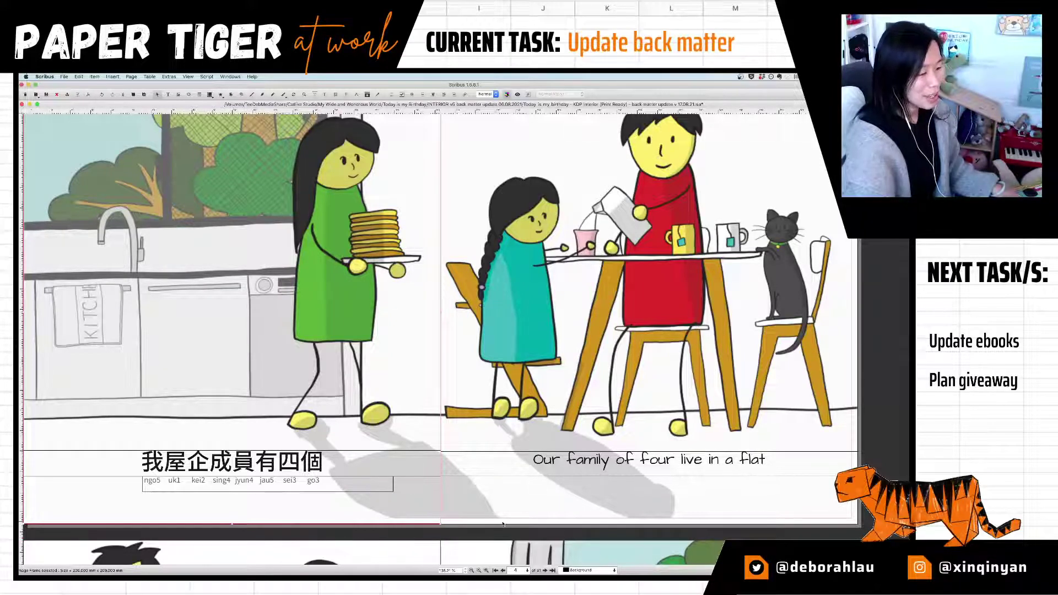
pyautogui.rightClick(406, 430)
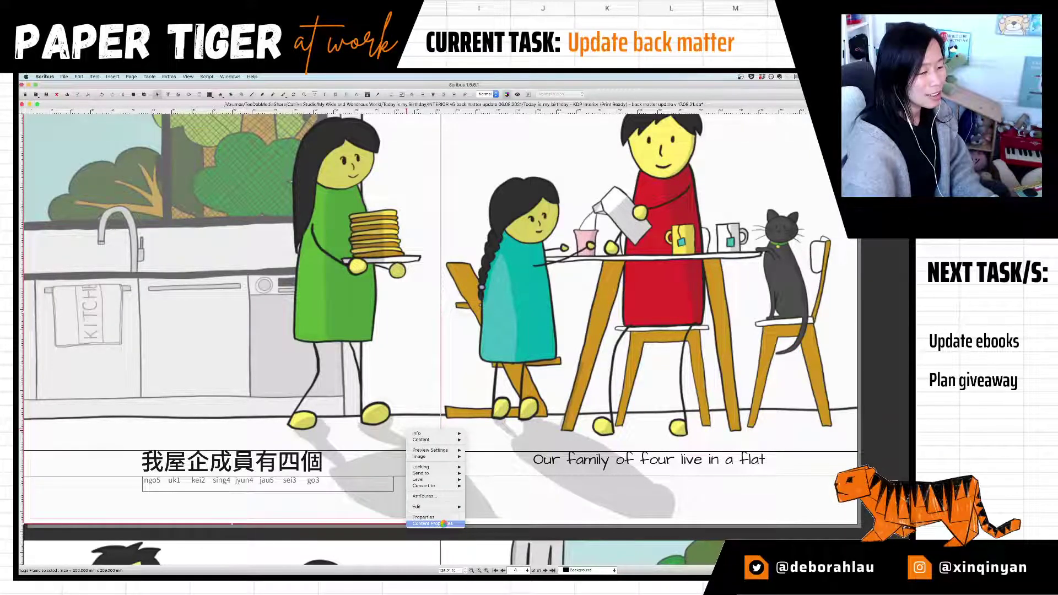
pyautogui.click(433, 523)
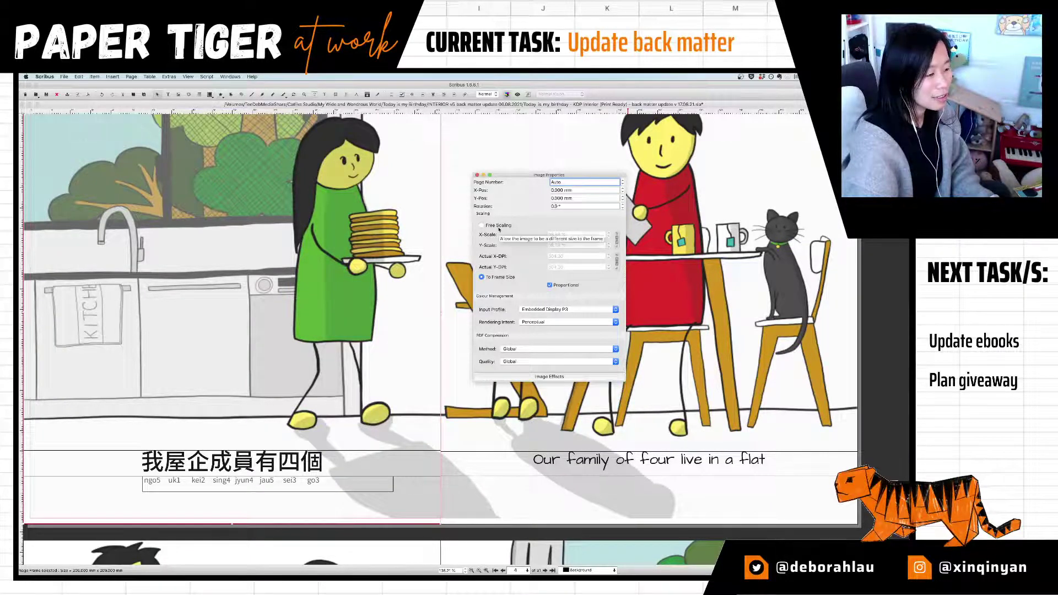
pyautogui.click(477, 175)
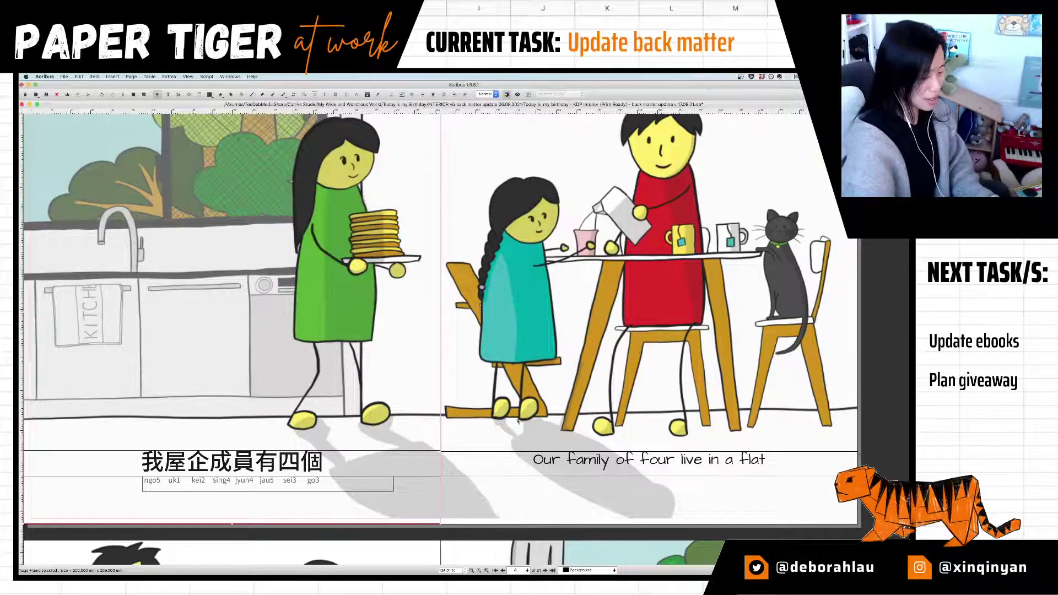
# Step: Set the view zoom to 100% and bring the whole spread of pages 4 and 5 into view
pyautogui.click(150, 76)
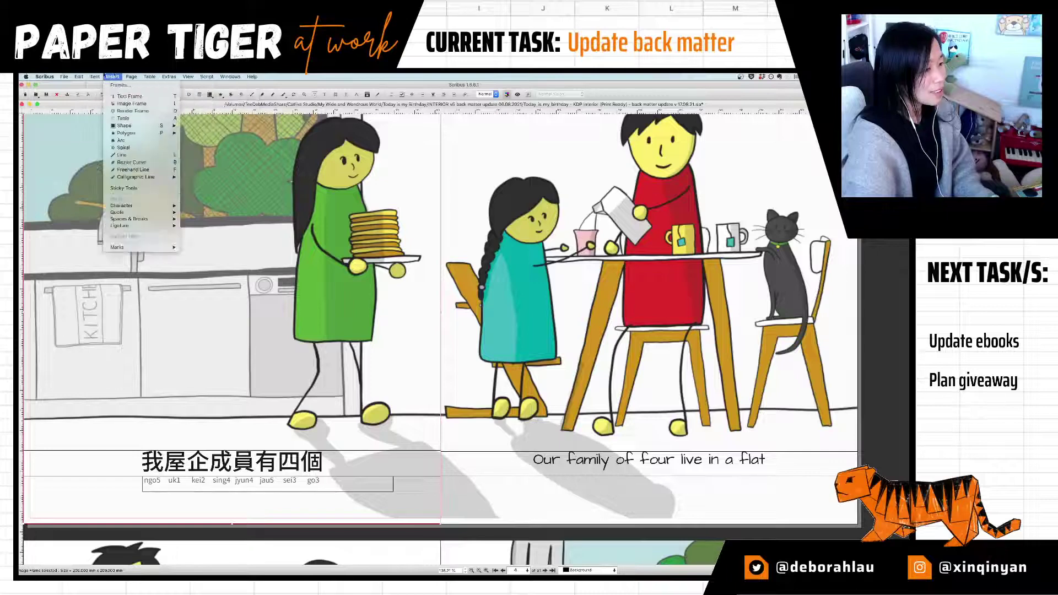
pyautogui.moveTo(91, 76)
pyautogui.moveTo(188, 77)
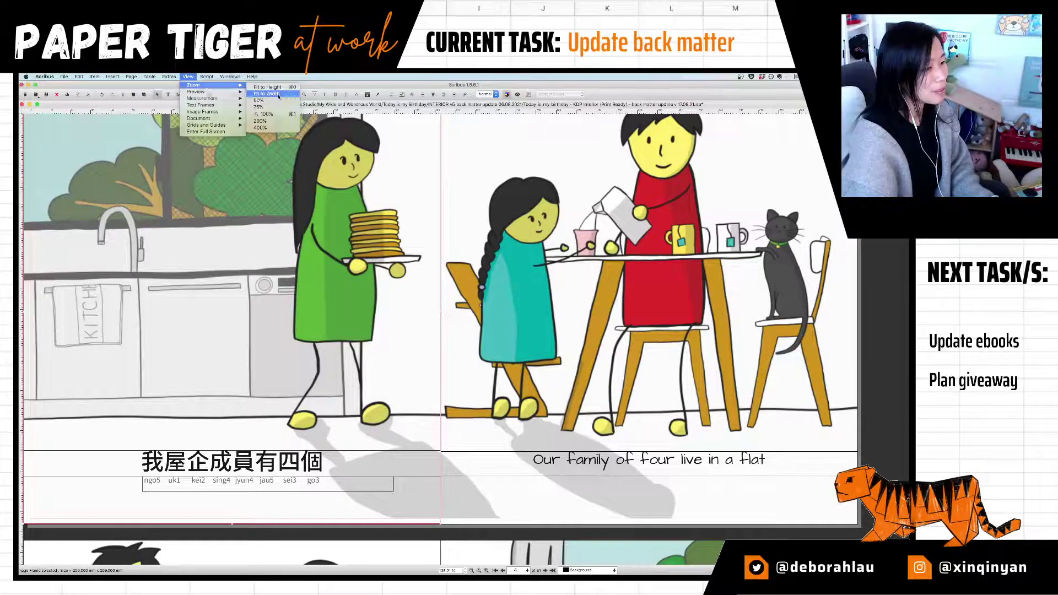
pyautogui.click(279, 95)
pyautogui.click(178, 77)
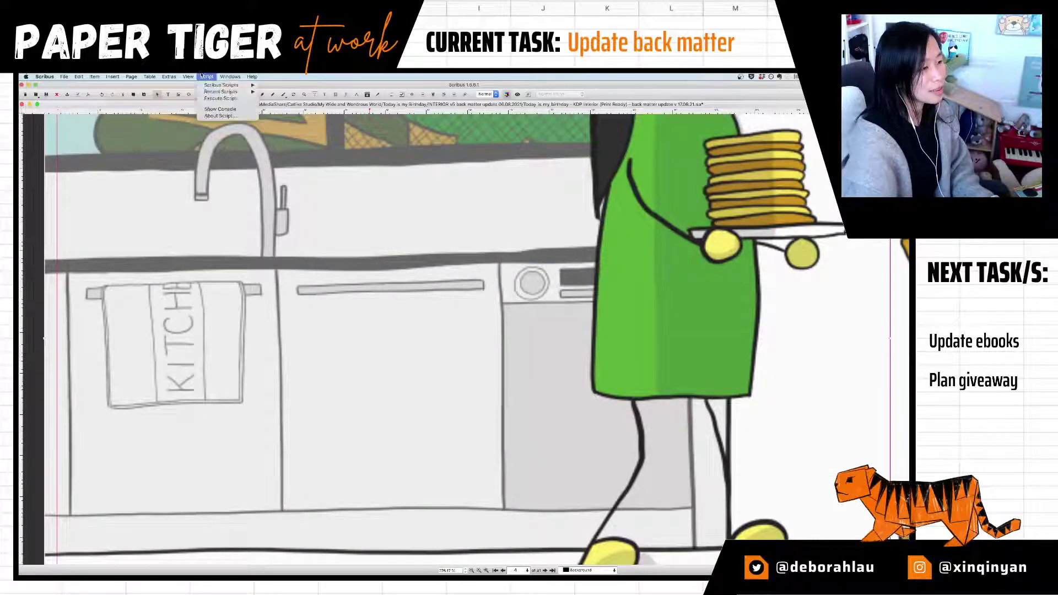
pyautogui.moveTo(188, 76)
pyautogui.moveTo(221, 86)
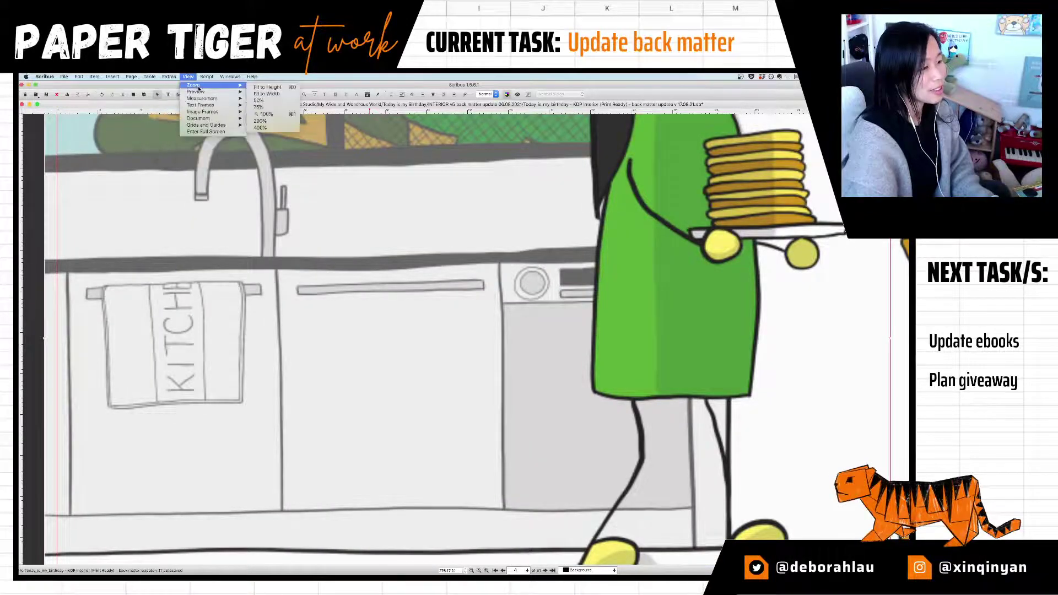
pyautogui.click(270, 114)
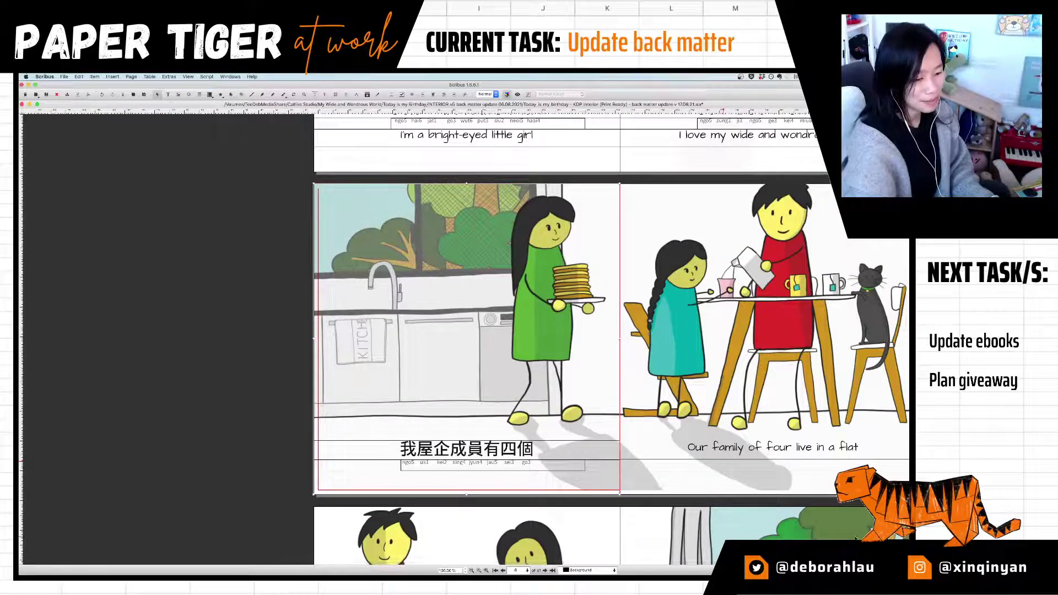
pyautogui.hscroll(3, 681, 422)
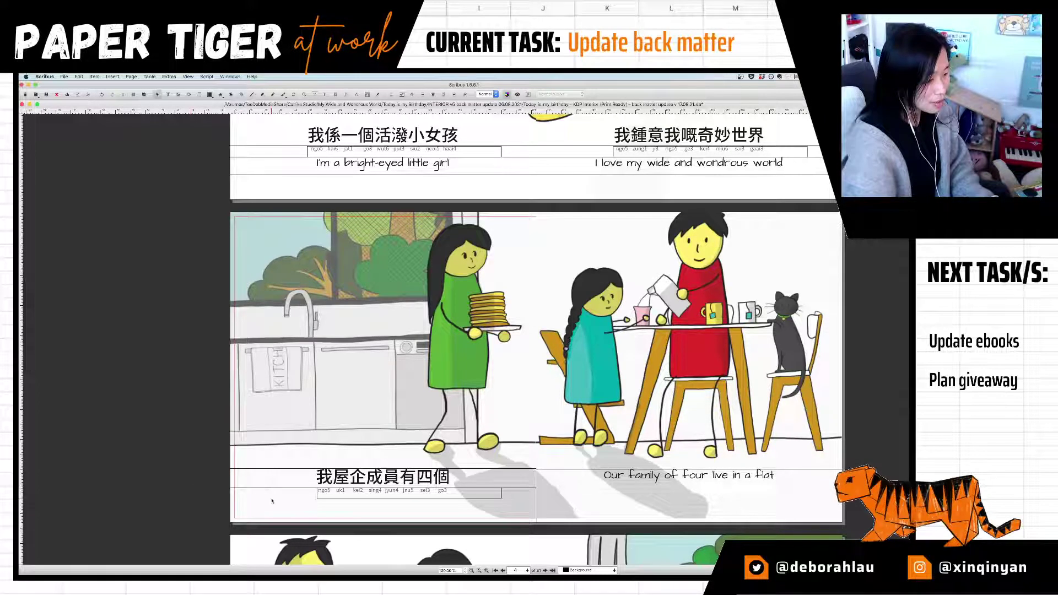
# Step: Switch the page 4 kitchen illustration to free scaling and set its X and Y scale to 100%
pyautogui.click(440, 393)
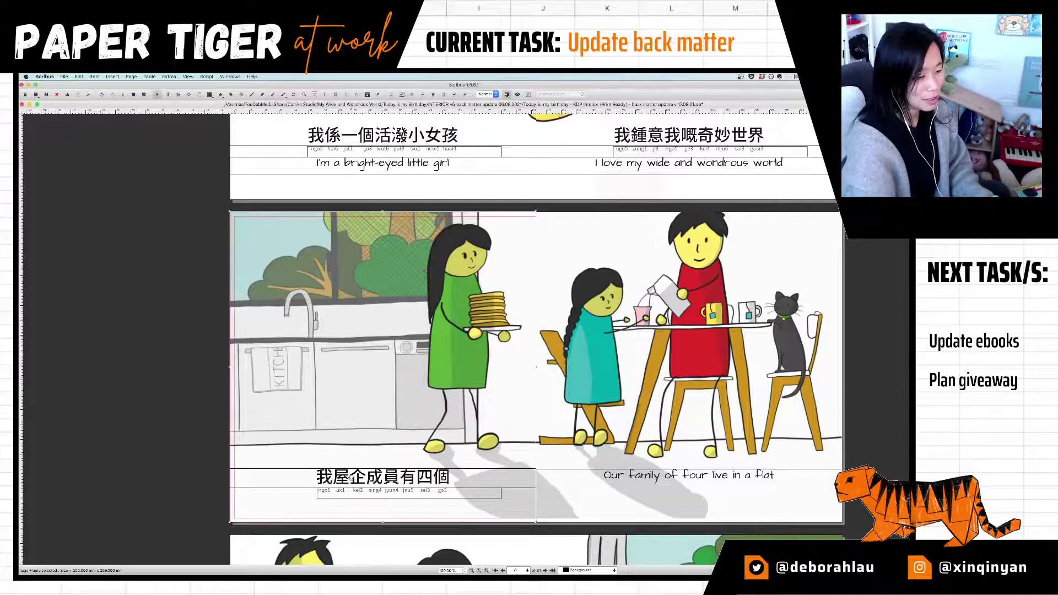
pyautogui.rightClick(453, 444)
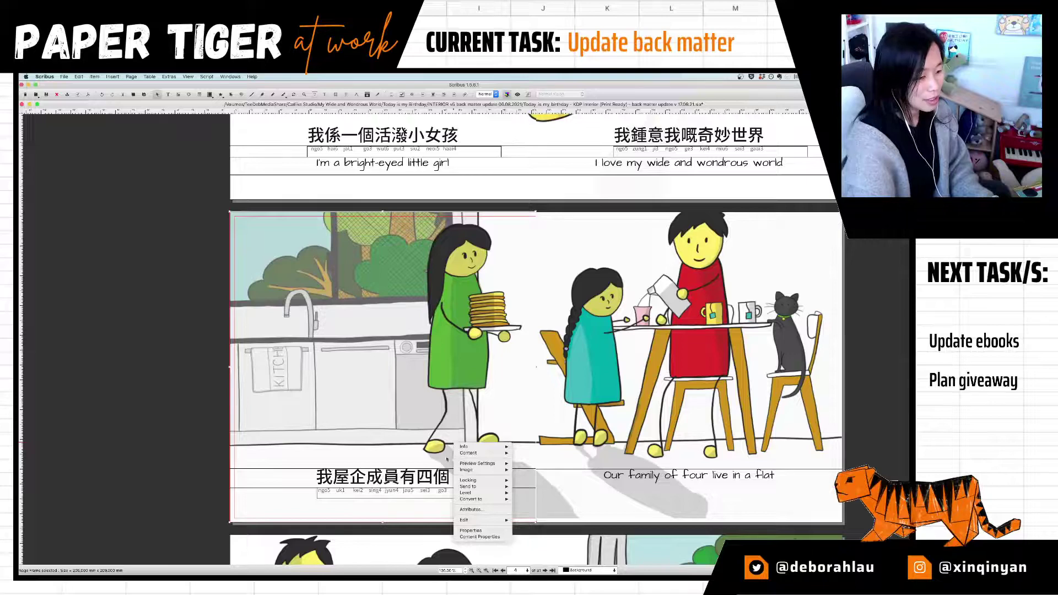
pyautogui.click(501, 536)
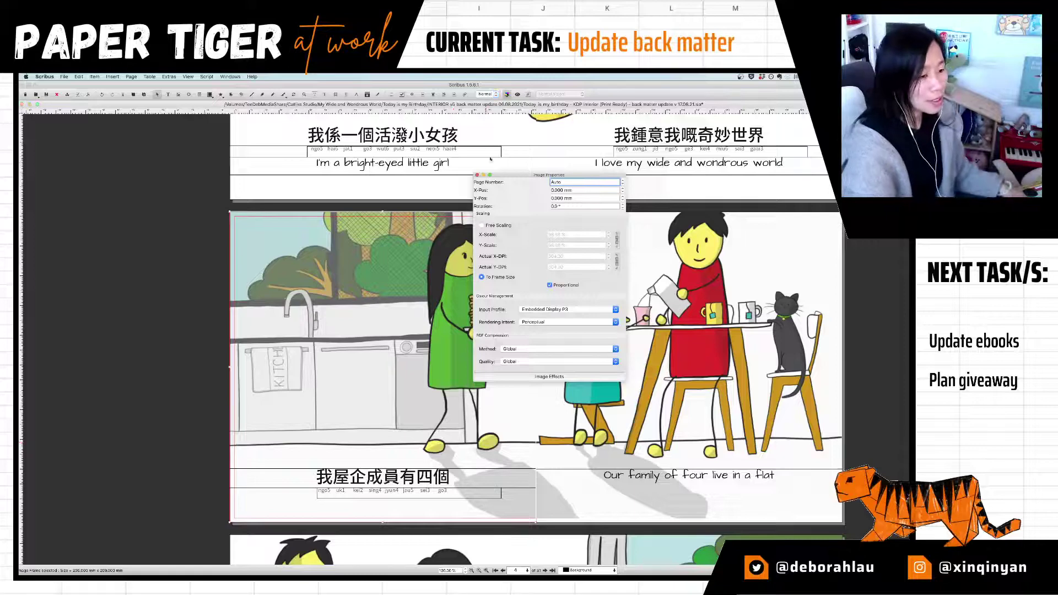
pyautogui.moveTo(529, 175); pyautogui.dragTo(665, 180)
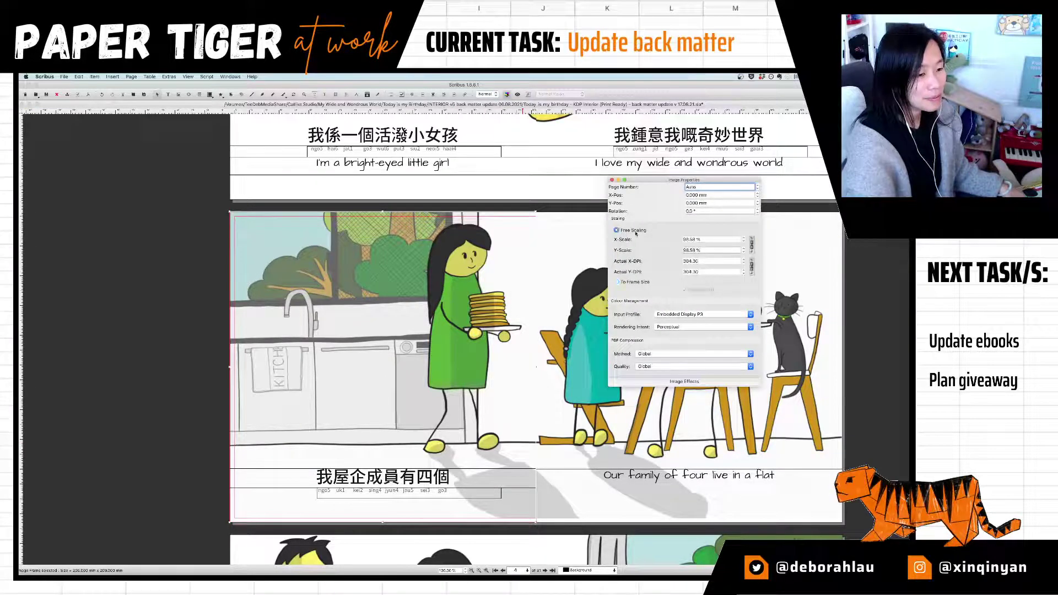
pyautogui.click(637, 231)
pyautogui.write('10')
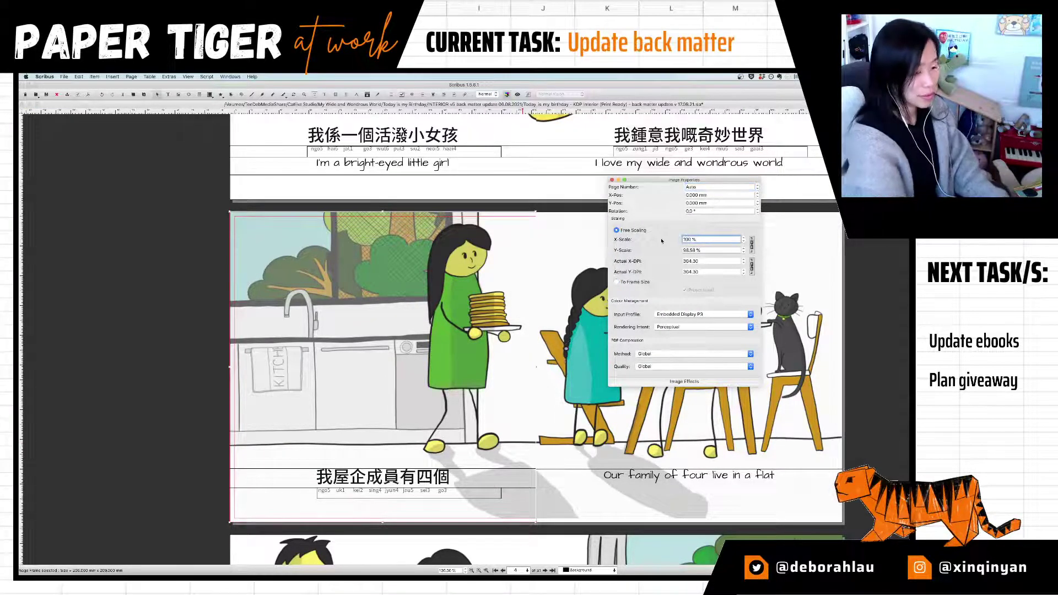
pyautogui.write('0')
pyautogui.press('Tab')
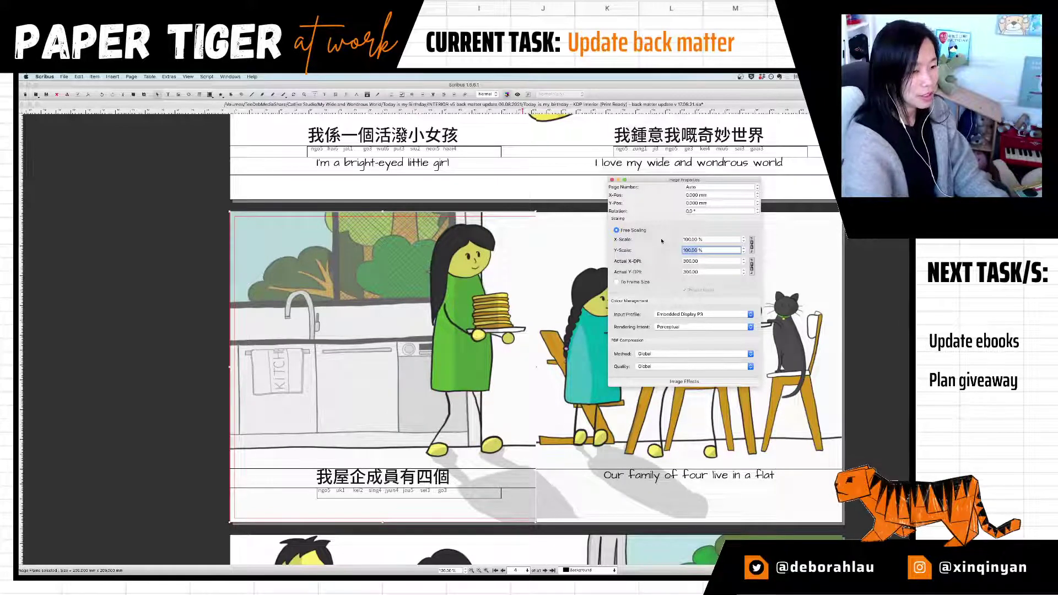
# Step: Switch the page 5 dining table illustration to free scaling at 100% in both directions
pyautogui.click(579, 245)
pyautogui.click(617, 230)
pyautogui.click(696, 240)
pyautogui.write('100')
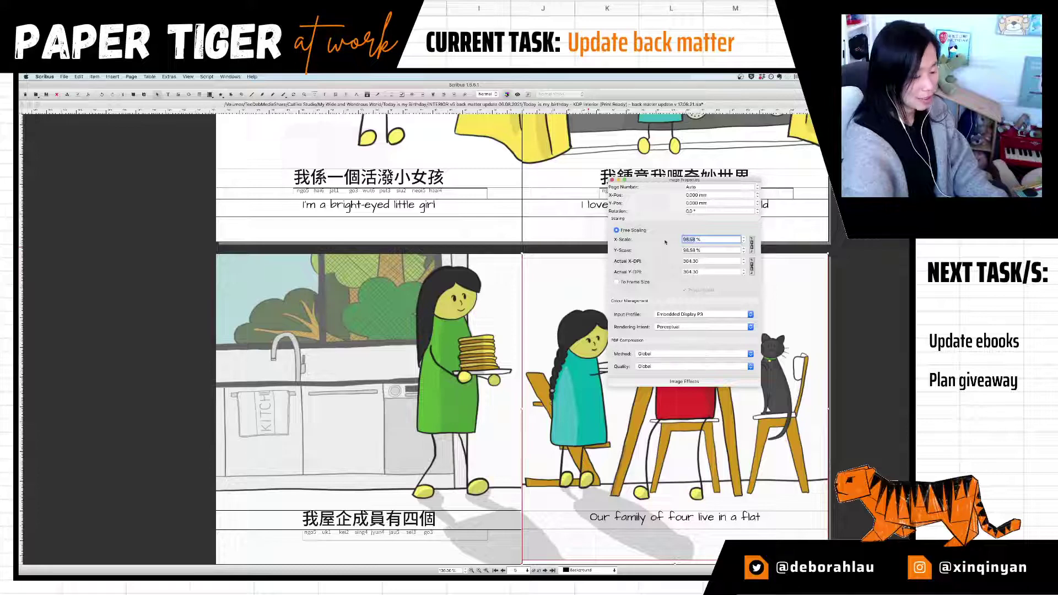
pyautogui.press('Tab')
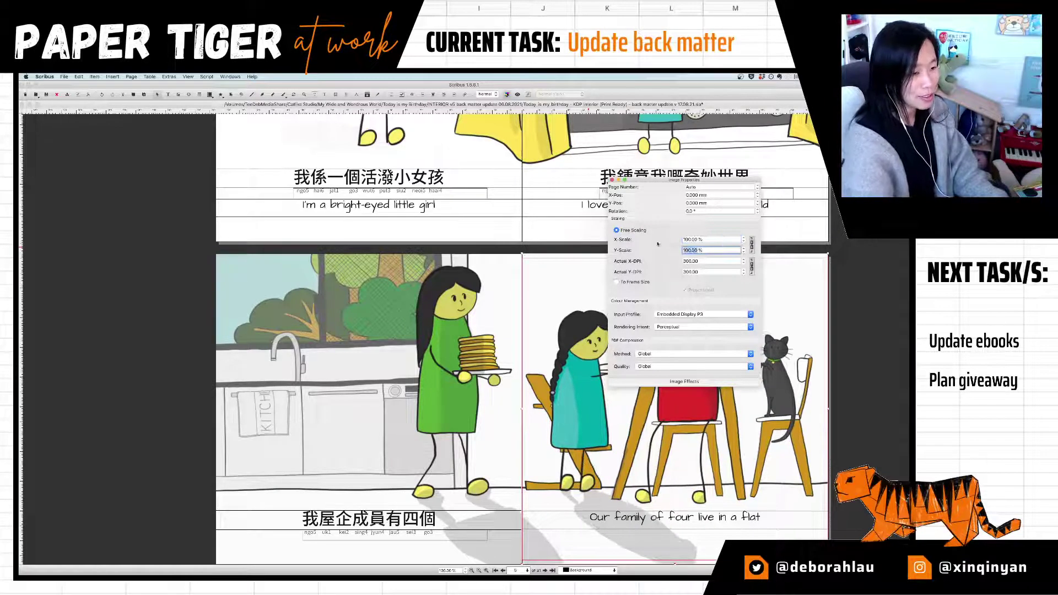
# Step: Check the image scaling of the page 2 and page 3 illustrations, then close the image properties
pyautogui.click(497, 156)
pyautogui.click(557, 147)
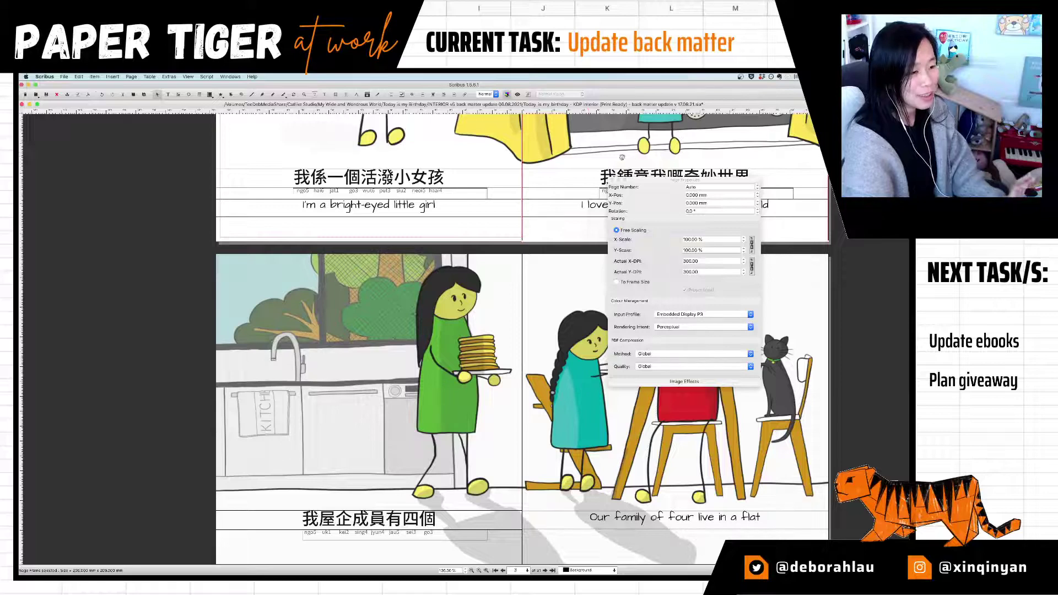
pyautogui.click(465, 160)
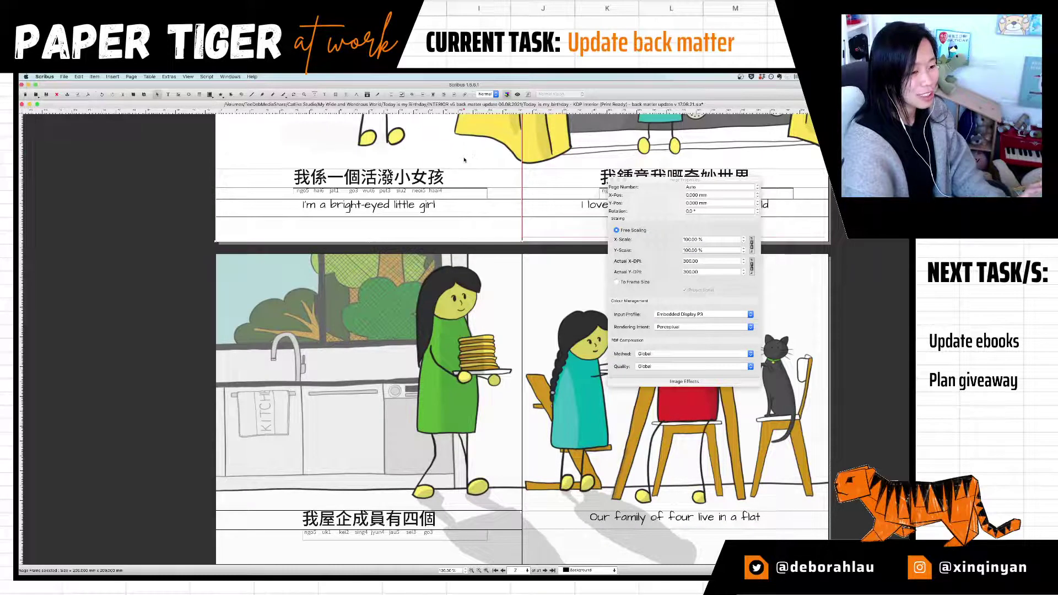
pyautogui.click(662, 153)
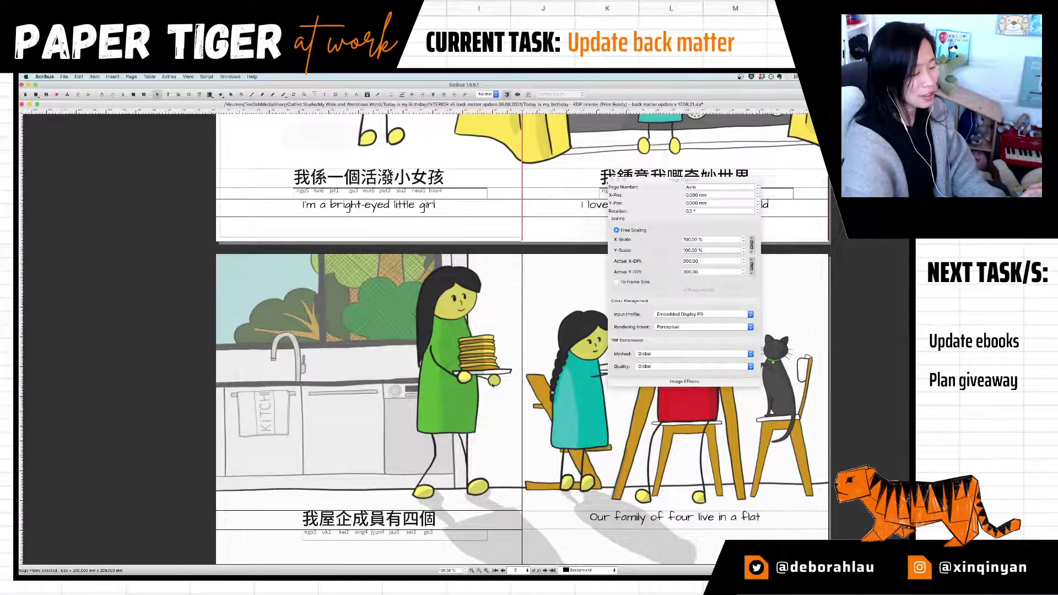
pyautogui.click(613, 180)
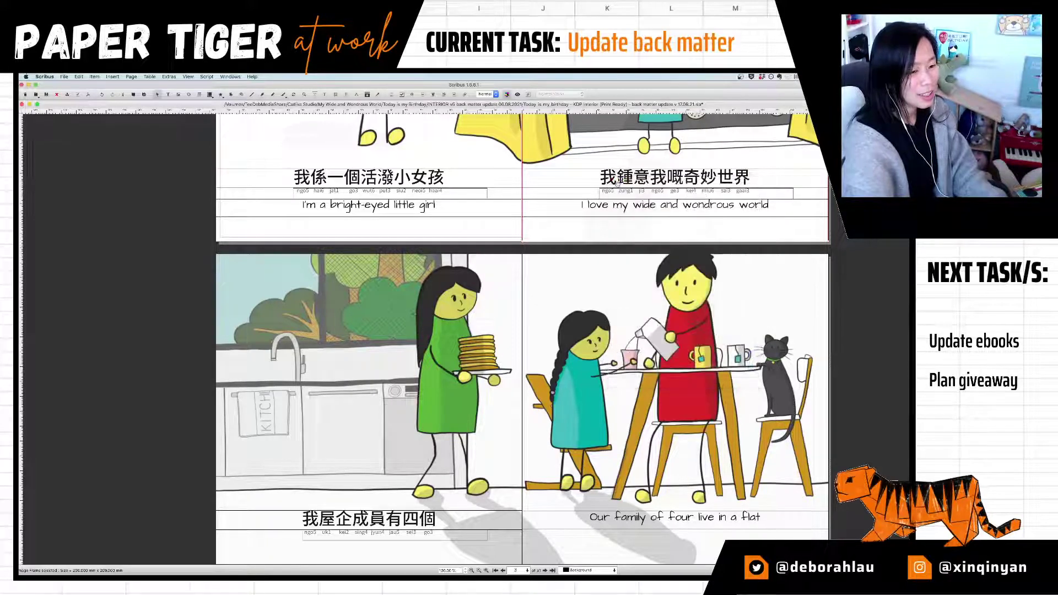
pyautogui.click(852, 364)
# Step: Go to page 6 and replace its table-clearing illustration with today_is_my_birthday-pgs_6-7_left.png
pyautogui.click(527, 572)
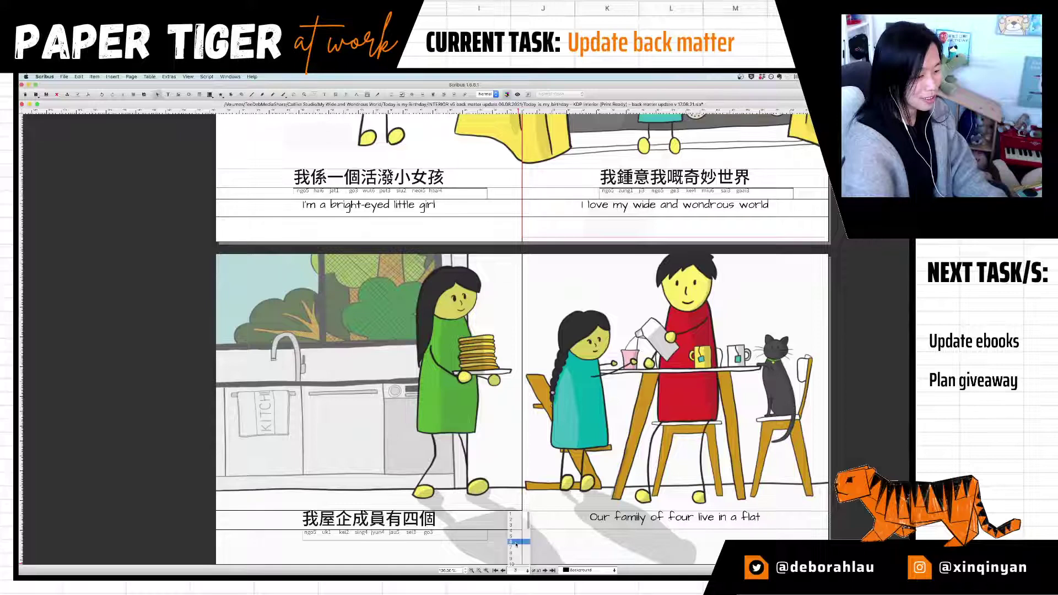
pyautogui.click(517, 543)
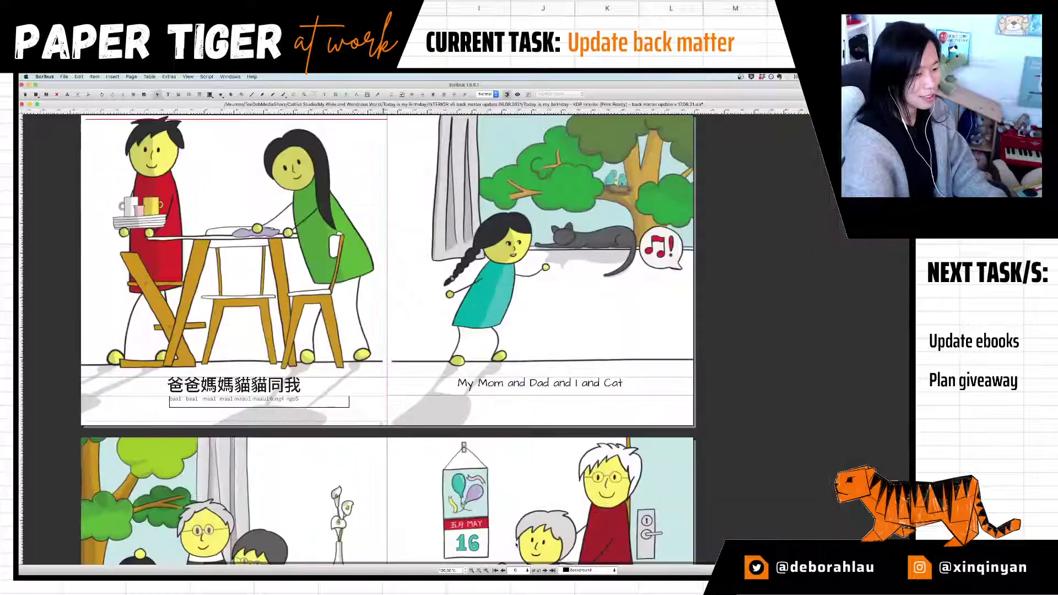
pyautogui.rightClick(372, 342)
pyautogui.click(466, 352)
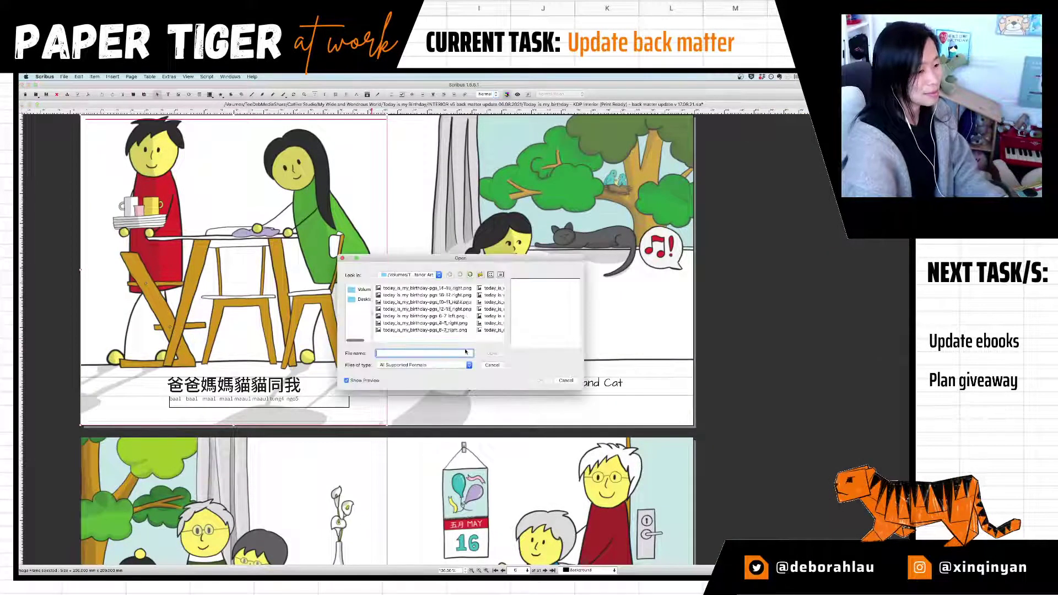
pyautogui.click(457, 316)
pyautogui.click(539, 380)
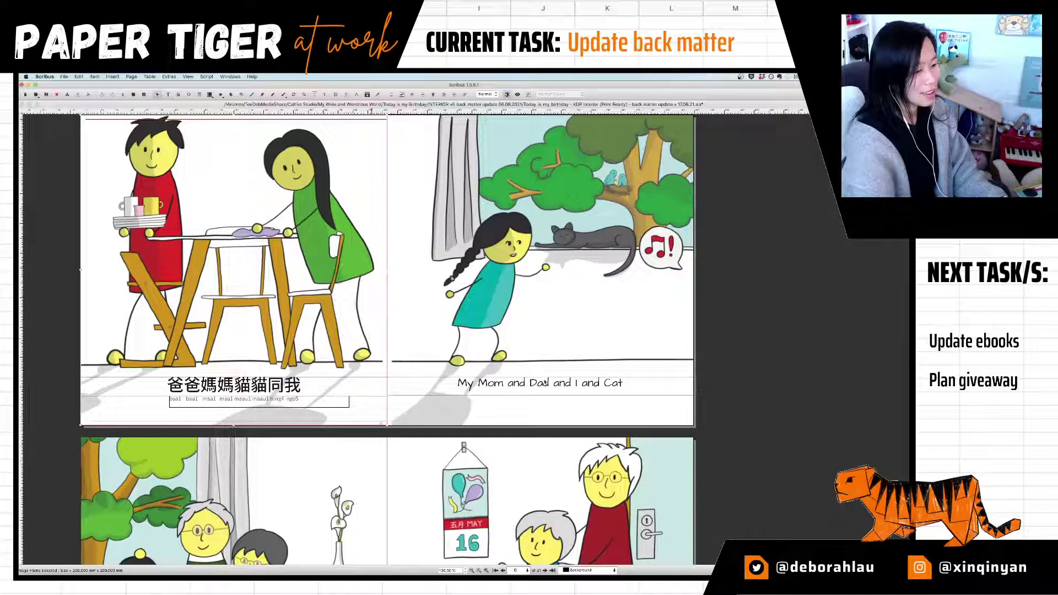
# Step: Replace the page 7 illustration of the girl and cat at the window with today_is_my_birthday-pgs_6-7_right.png
pyautogui.rightClick(424, 335)
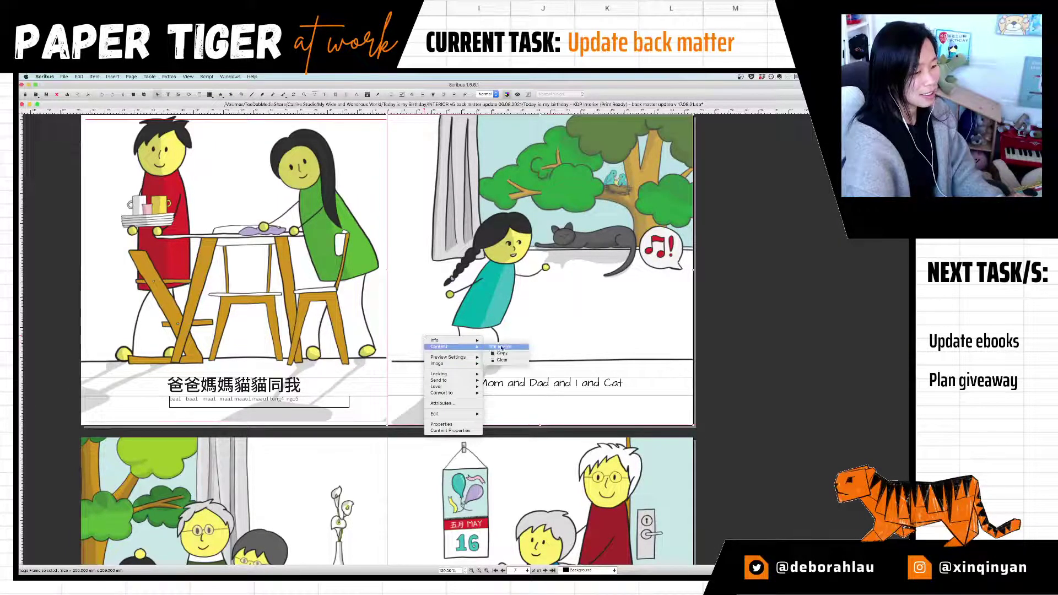
pyautogui.click(502, 348)
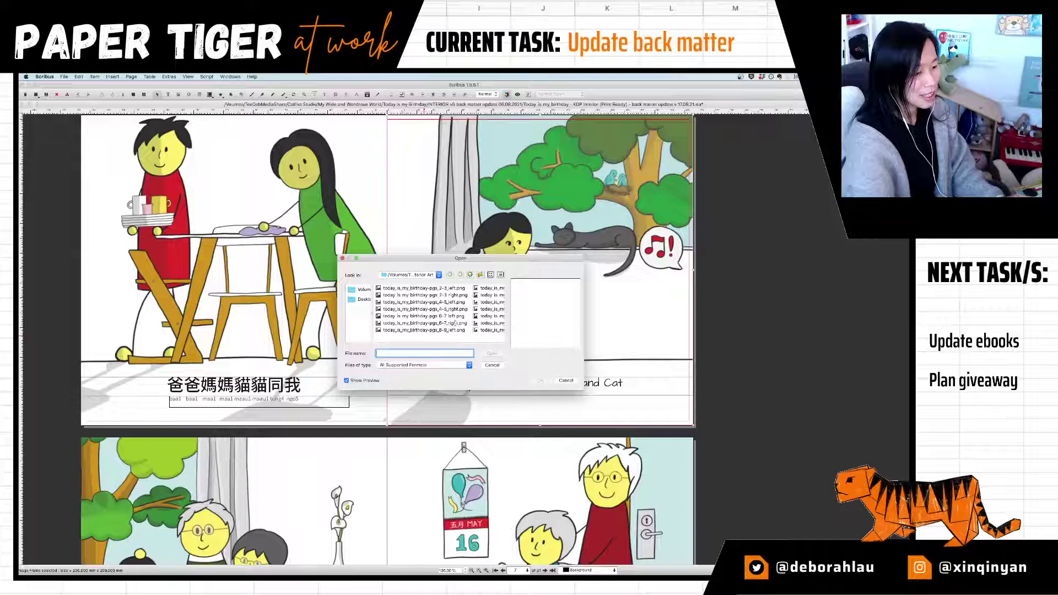
pyautogui.click(455, 323)
pyautogui.click(541, 381)
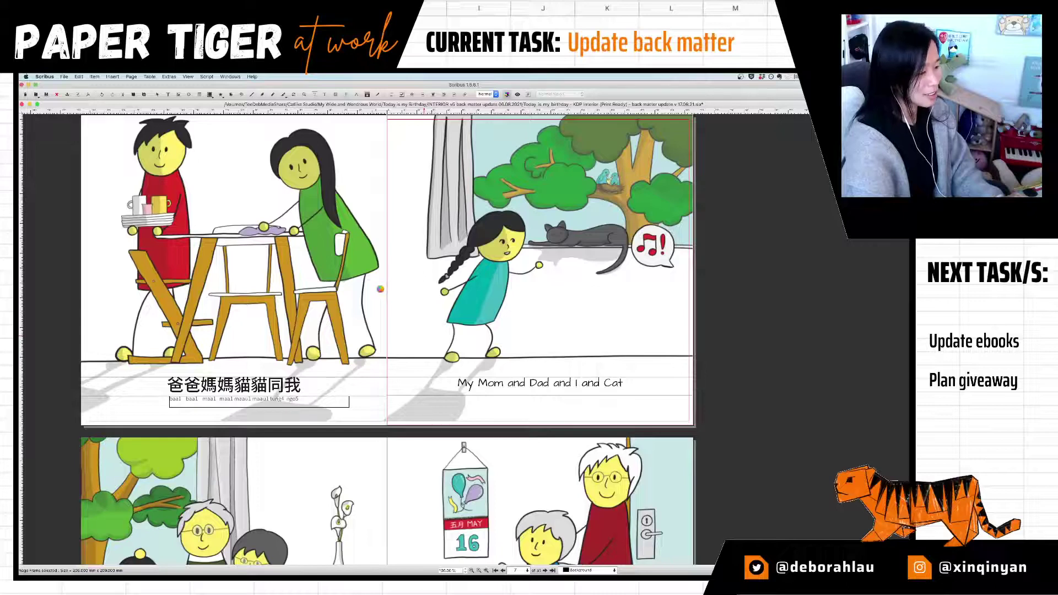
# Step: Switch the page 6 illustration to free scaling and set its X and Y scale to 100%
pyautogui.rightClick(381, 292)
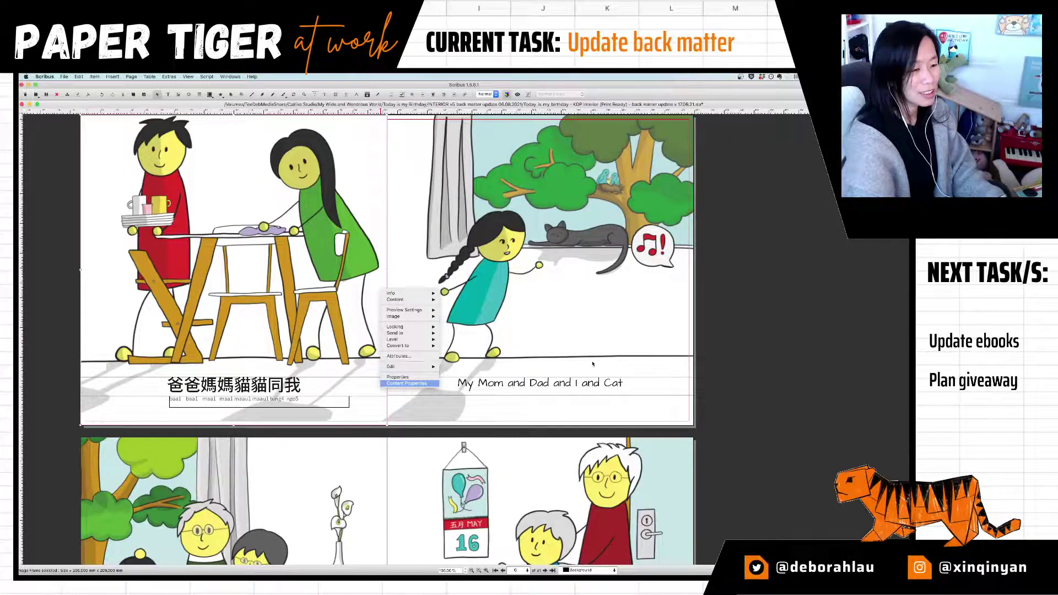
pyautogui.click(408, 383)
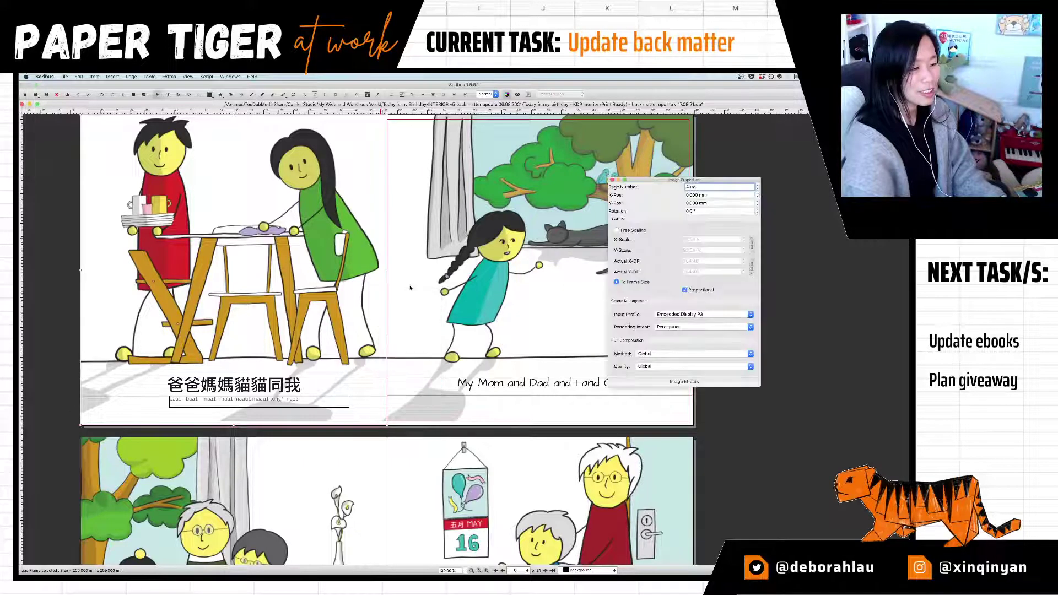
pyautogui.click(617, 230)
pyautogui.tripleClick(696, 239)
pyautogui.write('100')
pyautogui.press('Tab')
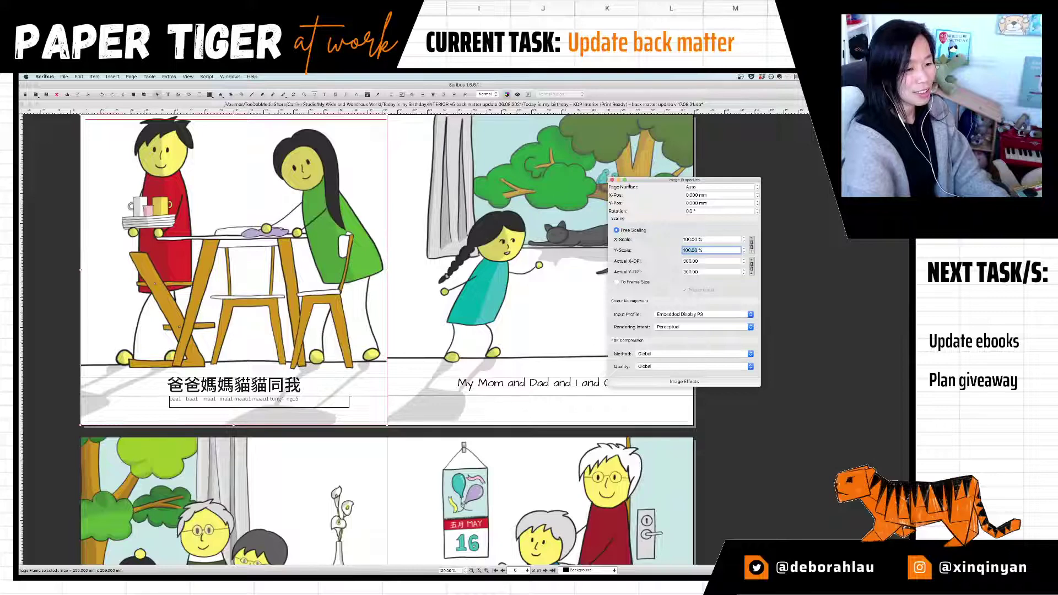
# Step: Move the image properties clear of the spread and set the page 7 illustration to free scaling at 100%
pyautogui.moveTo(622, 187); pyautogui.dragTo(727, 185)
pyautogui.click(721, 280)
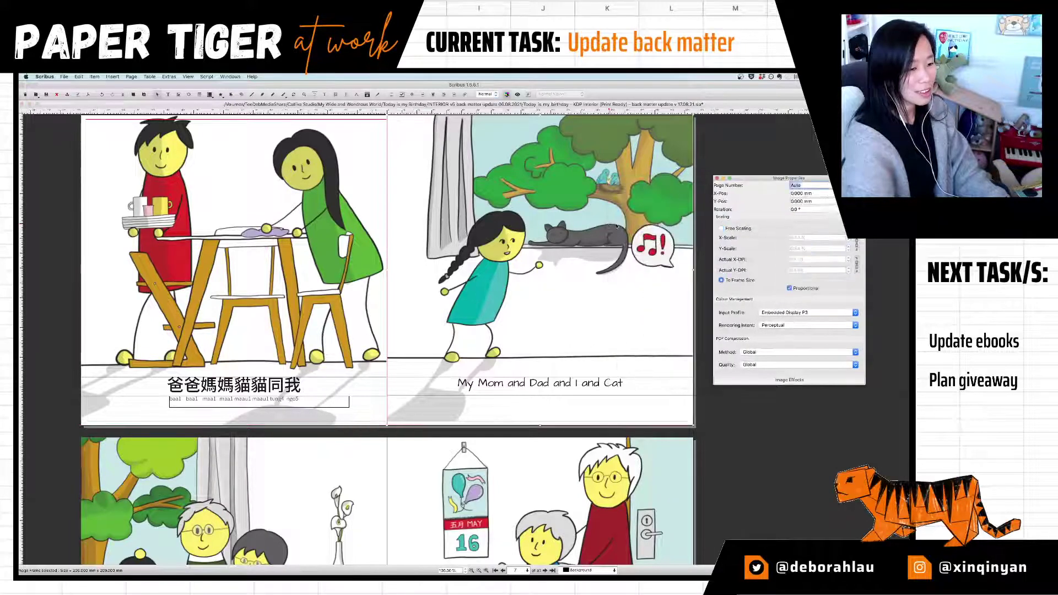
pyautogui.click(744, 230)
pyautogui.tripleClick(799, 238)
pyautogui.write('100')
pyautogui.press('Tab')
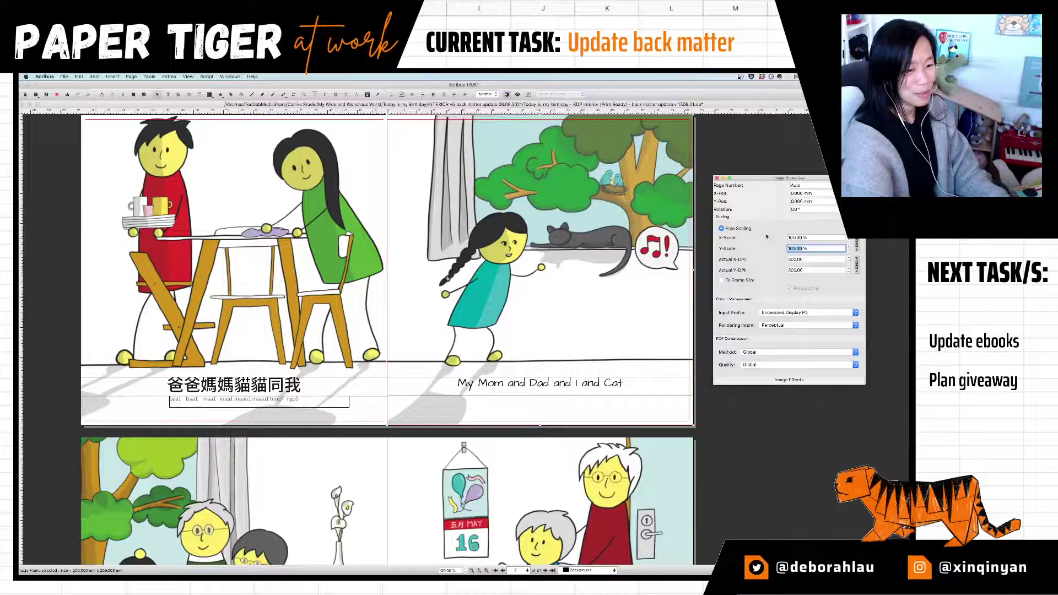
# Step: Replace the page 8 illustration of the grandparents by the window with today_is_my_birthday-pgs_8-9_left.png
pyautogui.click(373, 436)
pyautogui.rightClick(327, 447)
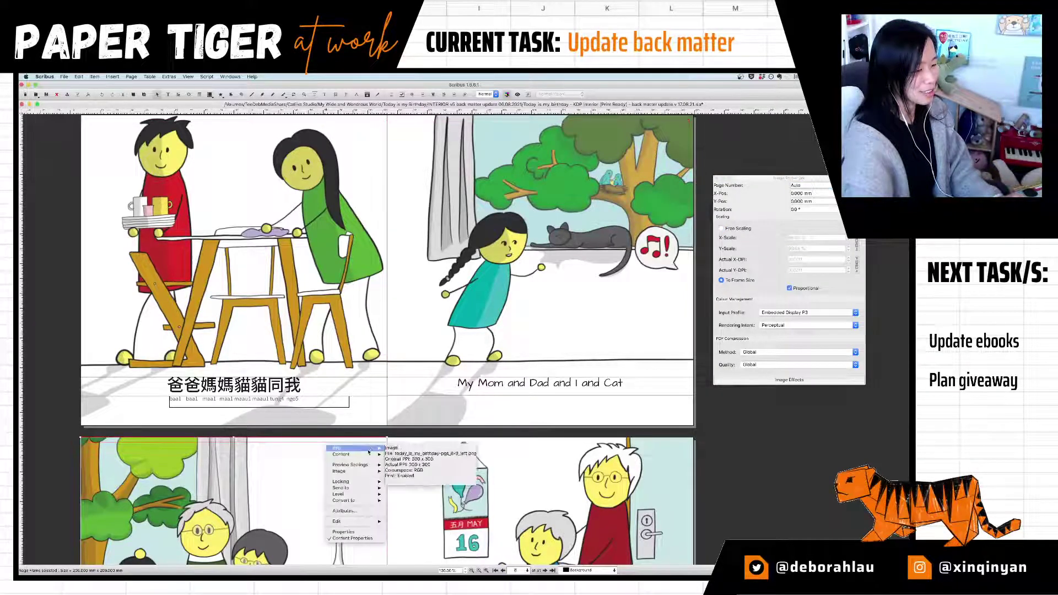
pyautogui.click(408, 455)
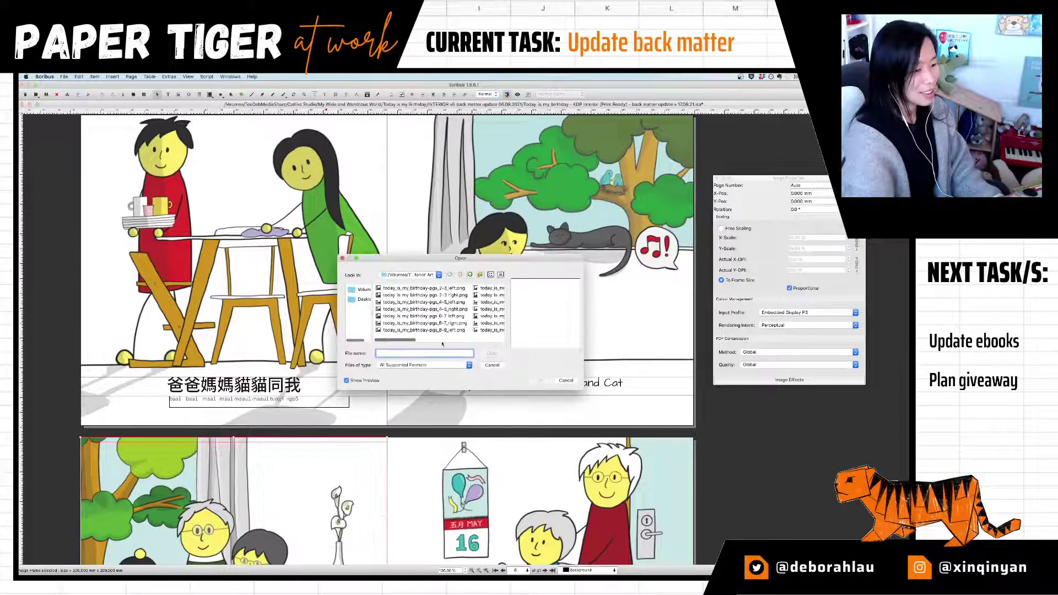
pyautogui.click(449, 330)
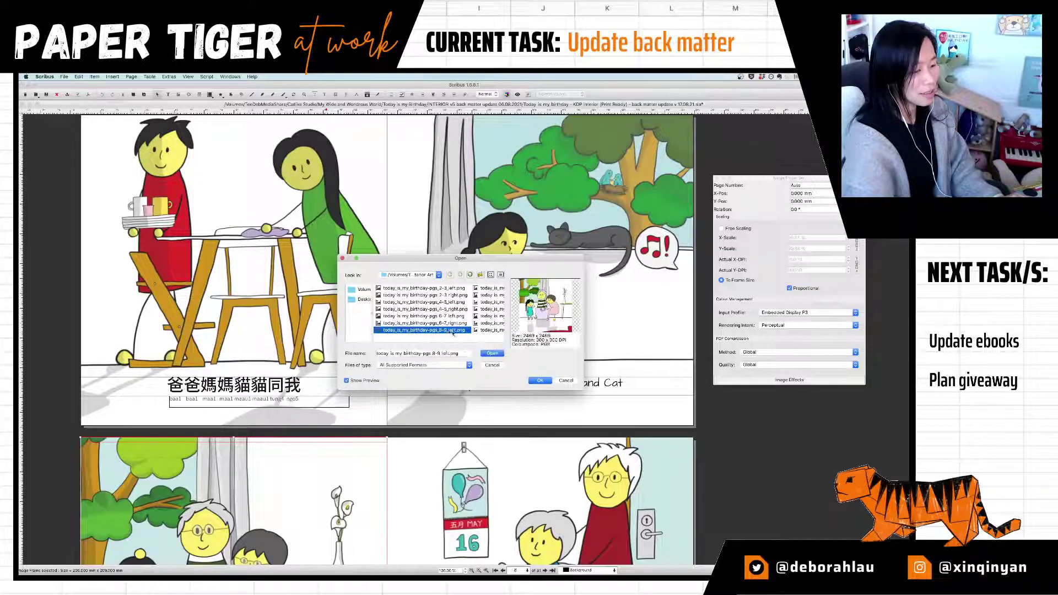
pyautogui.click(543, 381)
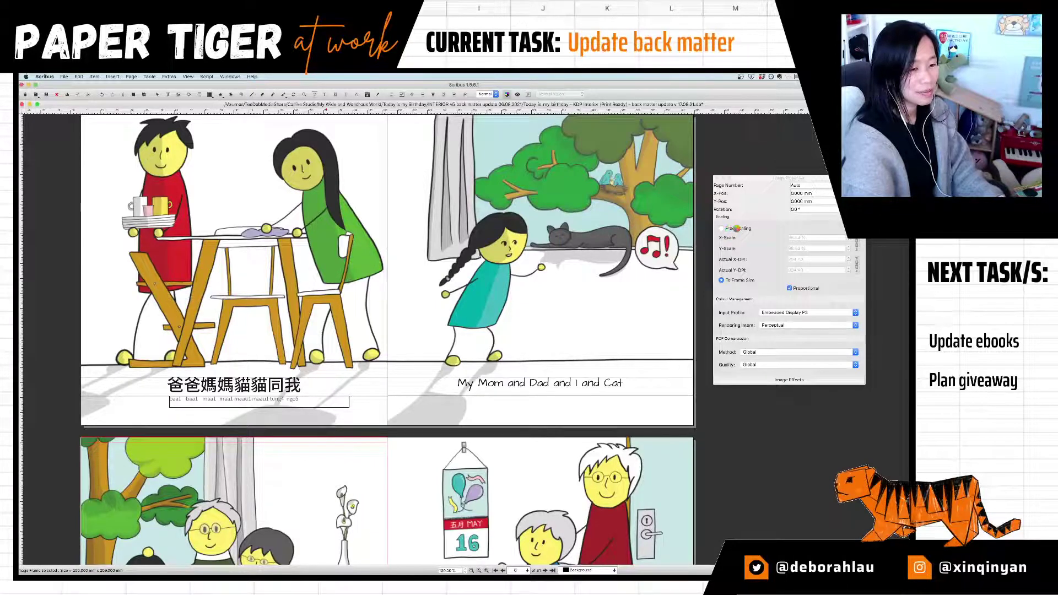
# Step: Switch the page 8 illustration to free scaling and set its X and Y scale to 100%
pyautogui.click(737, 229)
pyautogui.doubleClick(799, 237)
pyautogui.write('100')
pyautogui.press('Tab')
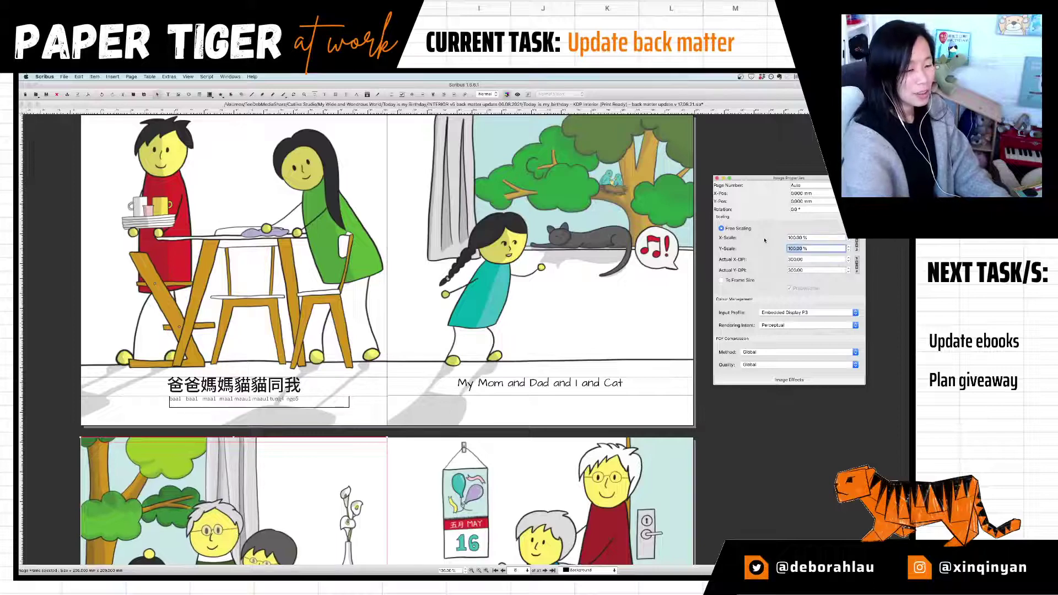
# Step: Replace the page 9 illustration with the wall calendar and front door with today_is_my_birthday-pgs_8-9_right.png
pyautogui.click(543, 469)
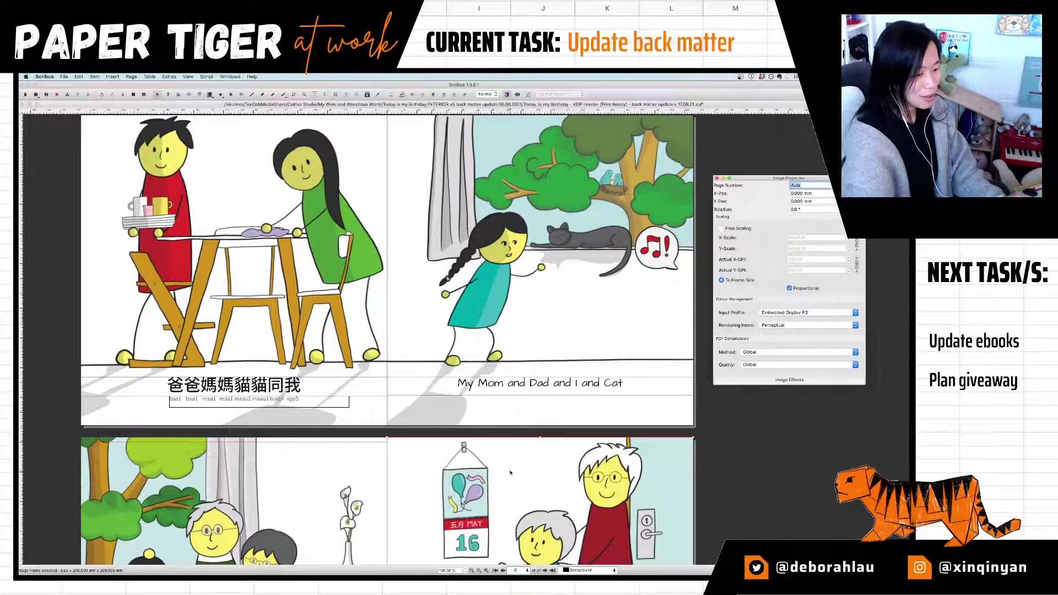
pyautogui.rightClick(543, 469)
pyautogui.moveTo(529, 480)
pyautogui.click(590, 481)
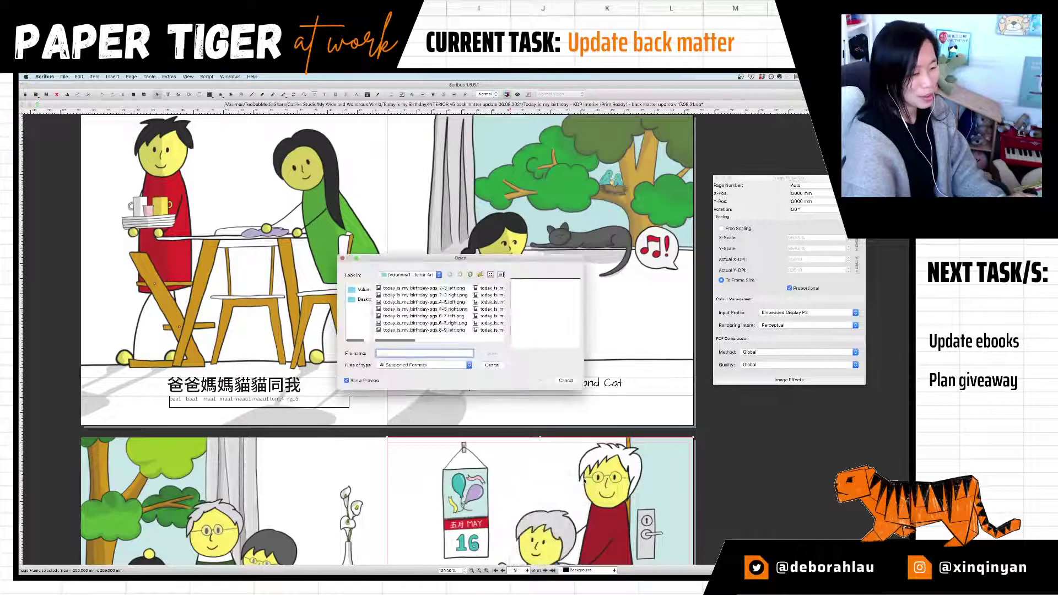
pyautogui.click(492, 288)
pyautogui.click(539, 381)
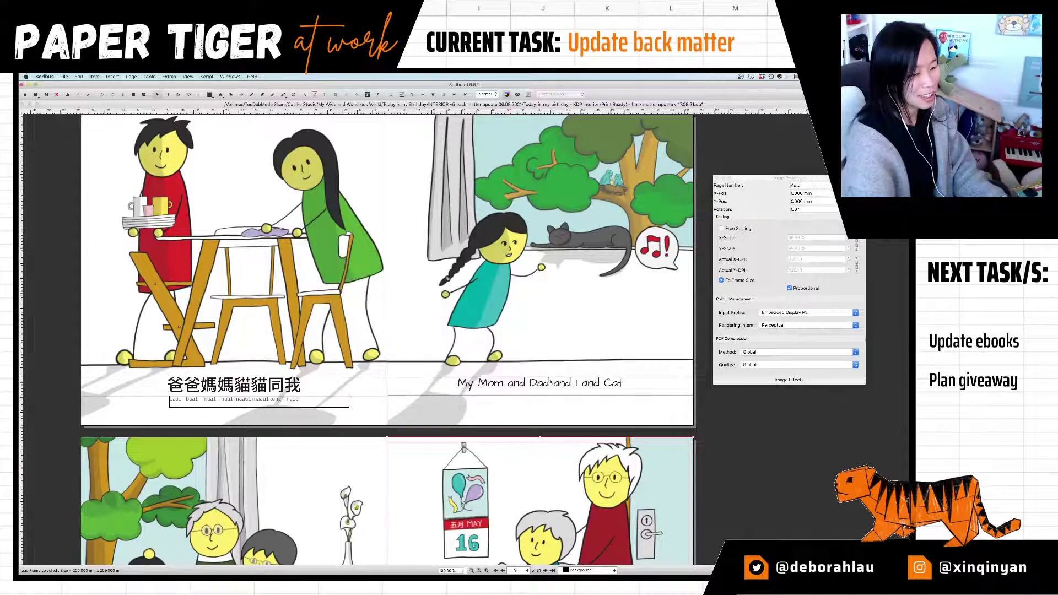
# Step: Set the page 9 illustration to free scaling at 100%
pyautogui.click(743, 228)
pyautogui.tripleClick(799, 237)
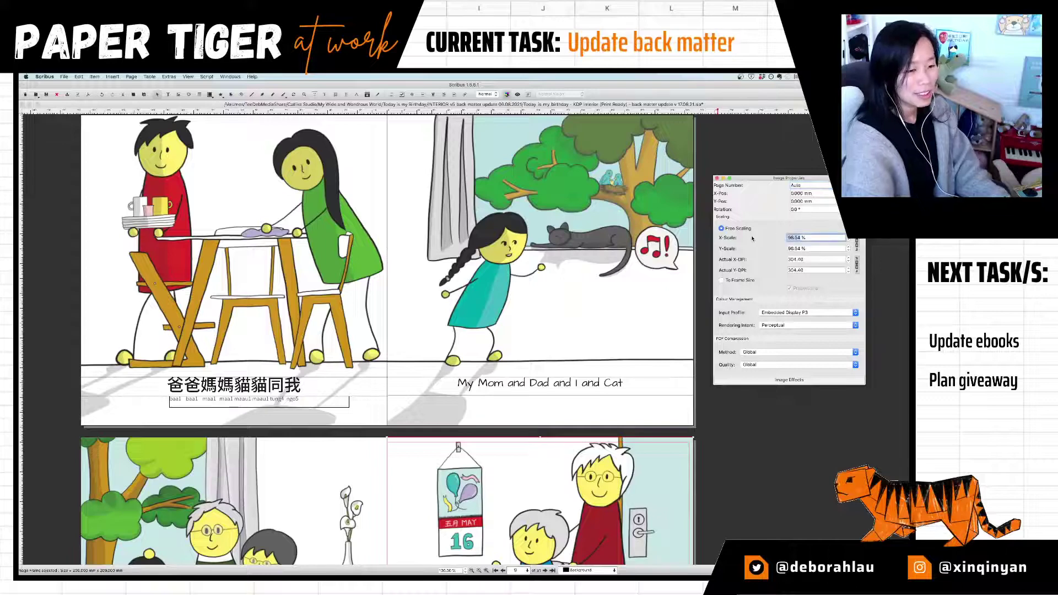
pyautogui.write('100')
pyautogui.press('Return')
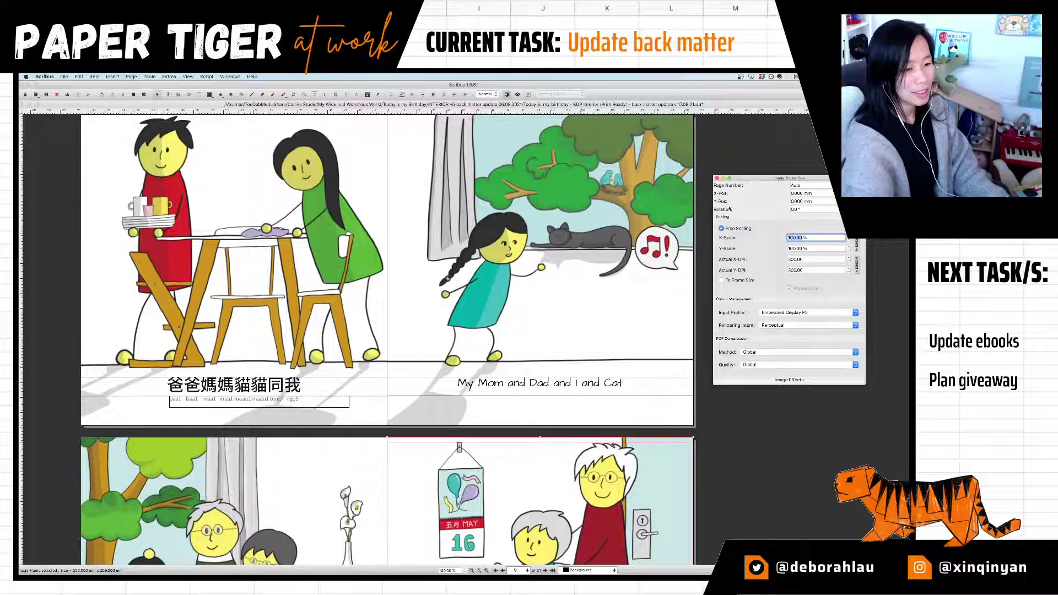
# Step: Go back to page 2 and check the image scaling of the illustrations on pages 2 and 3
pyautogui.click(521, 522)
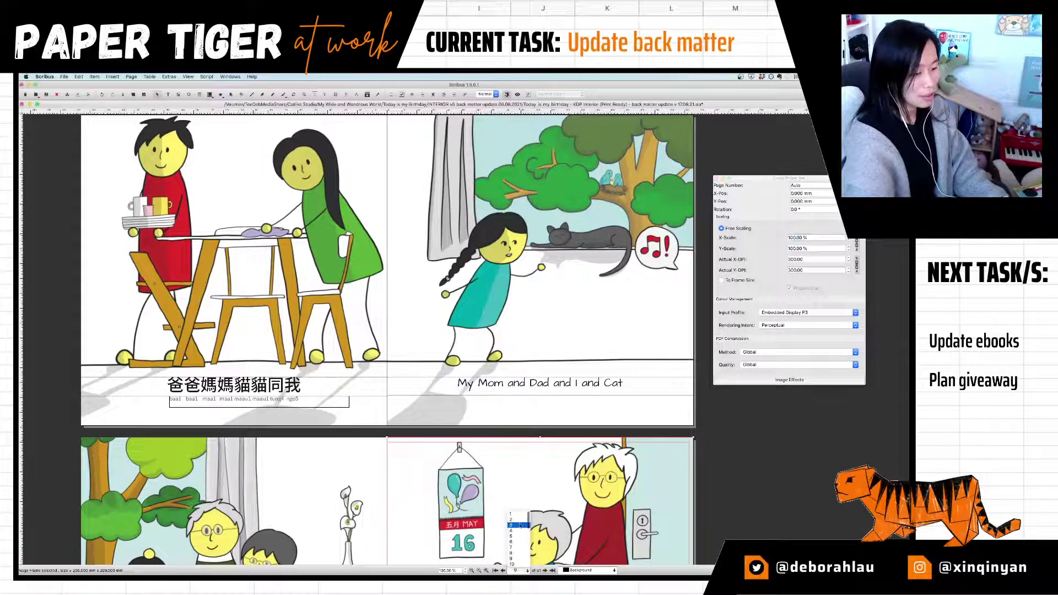
pyautogui.scroll(20, 353, 302)
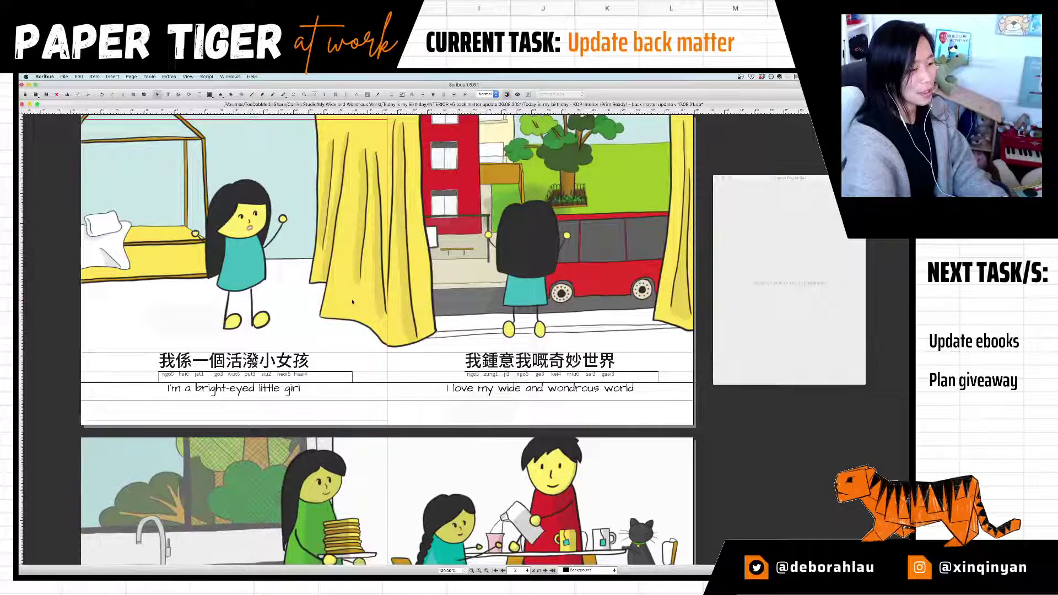
pyautogui.click(350, 301)
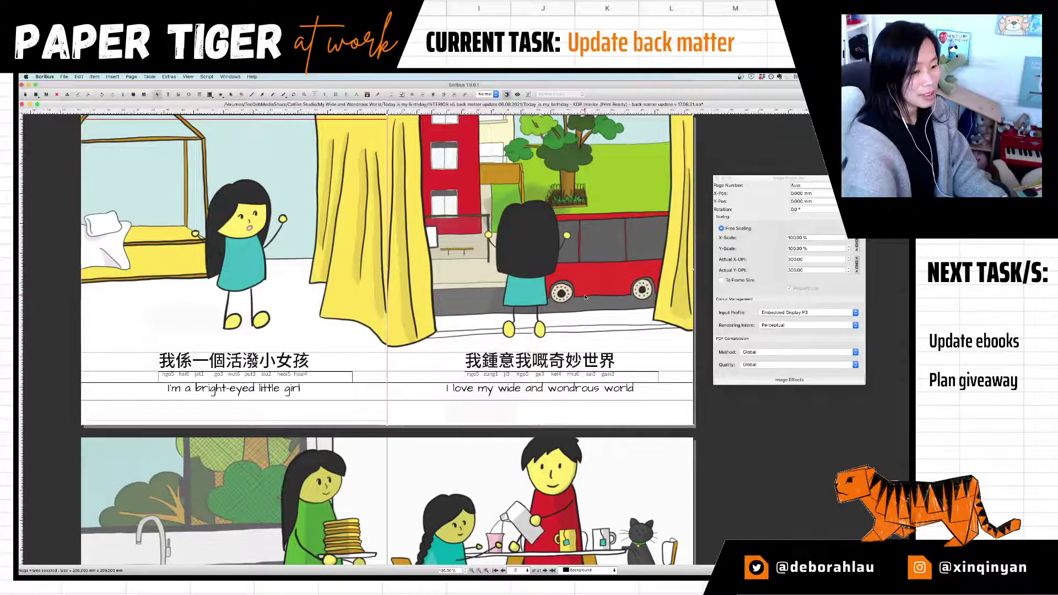
pyautogui.moveTo(498, 570)
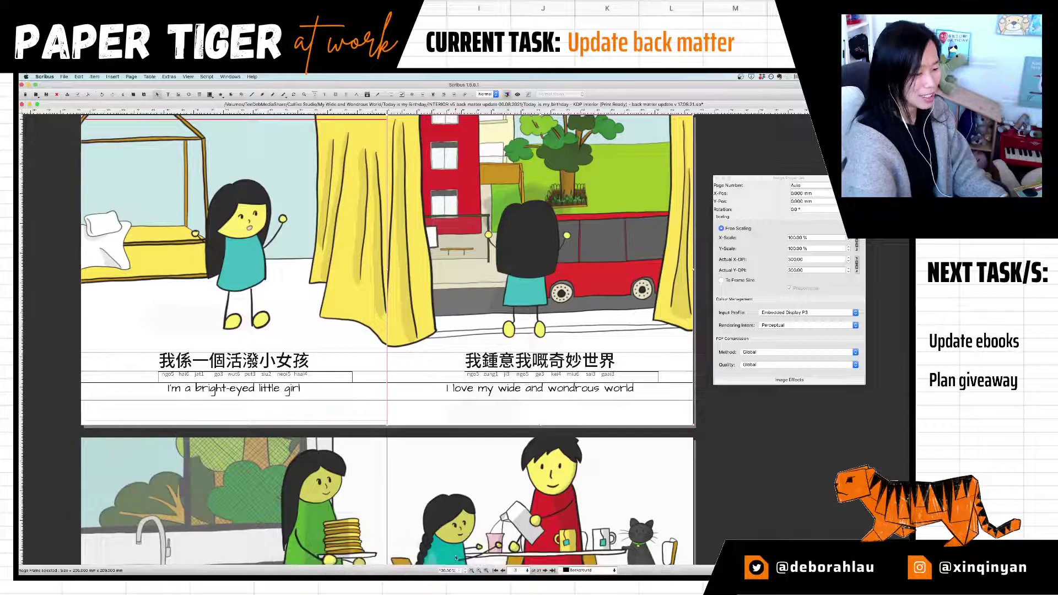
# Step: Go to page 10 and browse the replacement images for its round-table illustration to find the pgs_10-11 left file
pyautogui.click(521, 570)
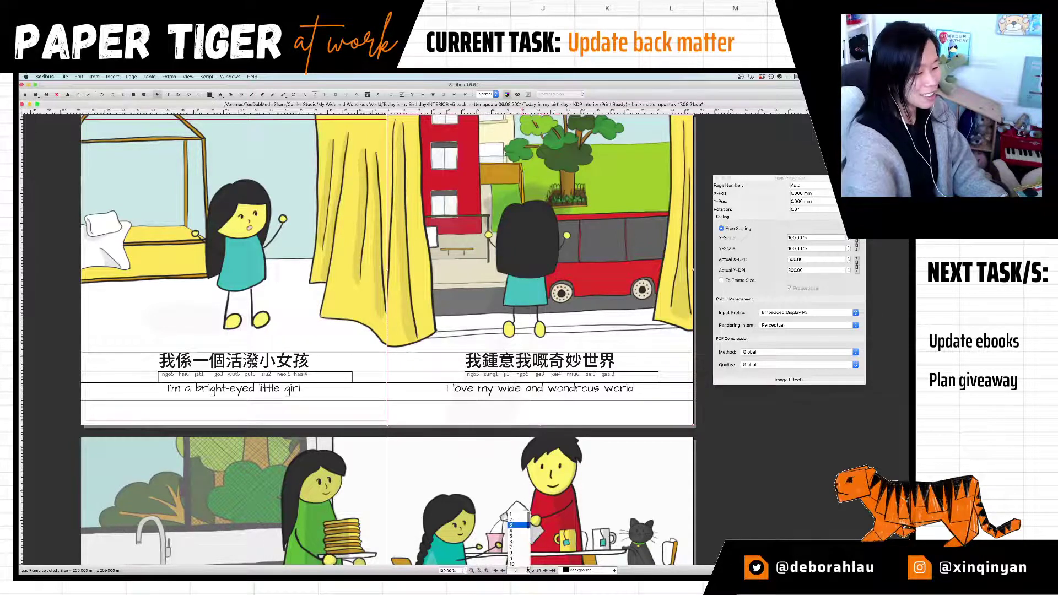
pyautogui.click(517, 564)
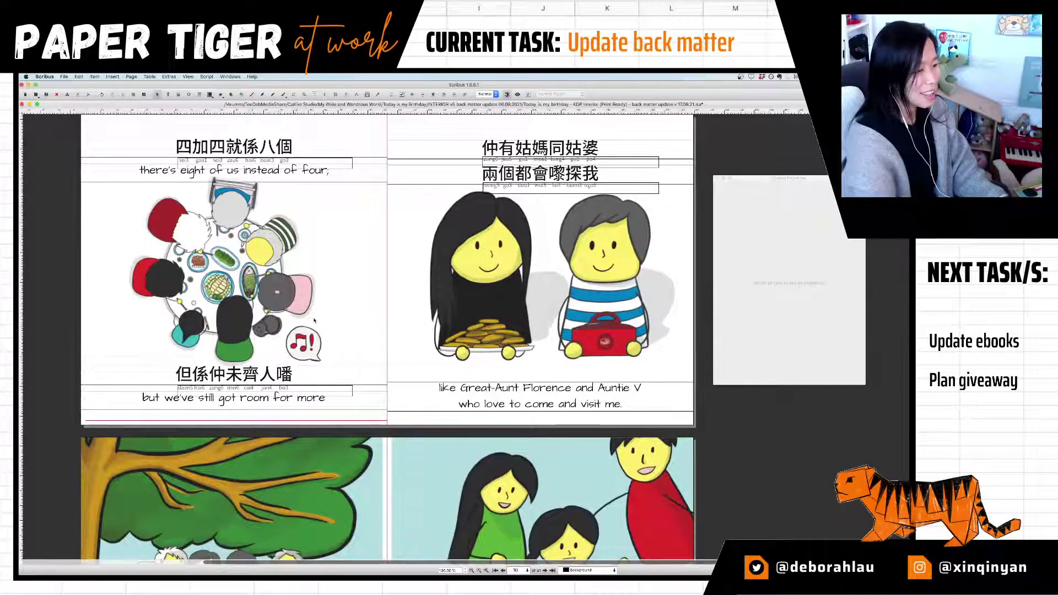
pyautogui.rightClick(346, 312)
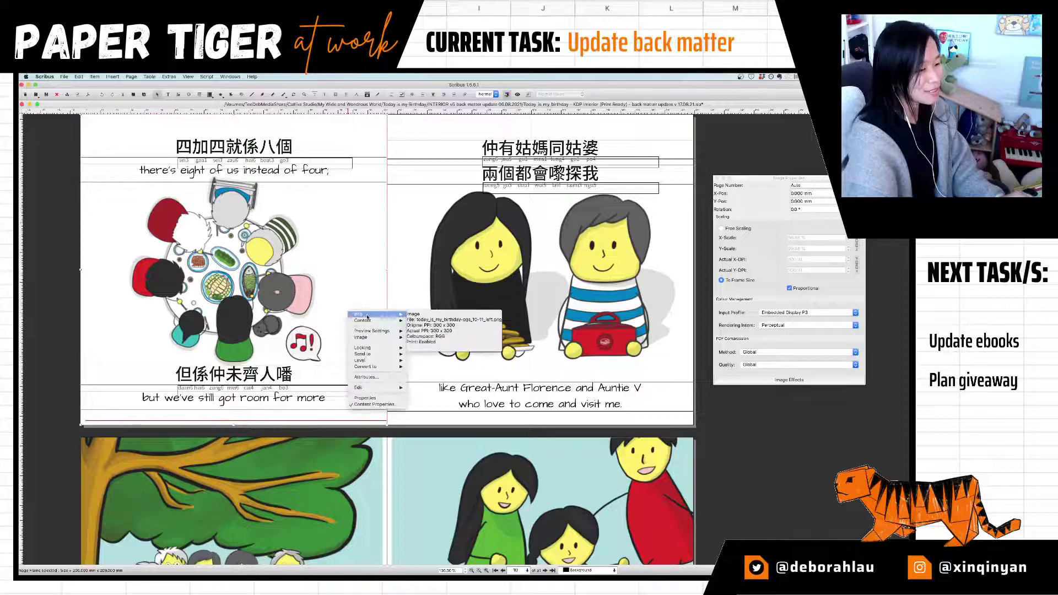
pyautogui.moveTo(381, 321)
pyautogui.click(420, 320)
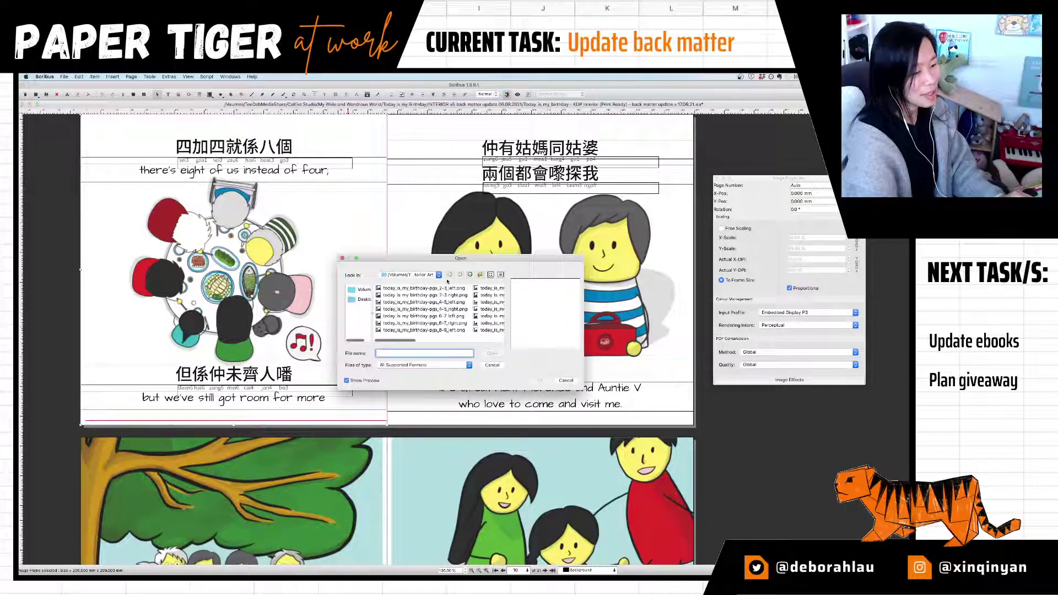
pyautogui.hscroll(5, 441, 320)
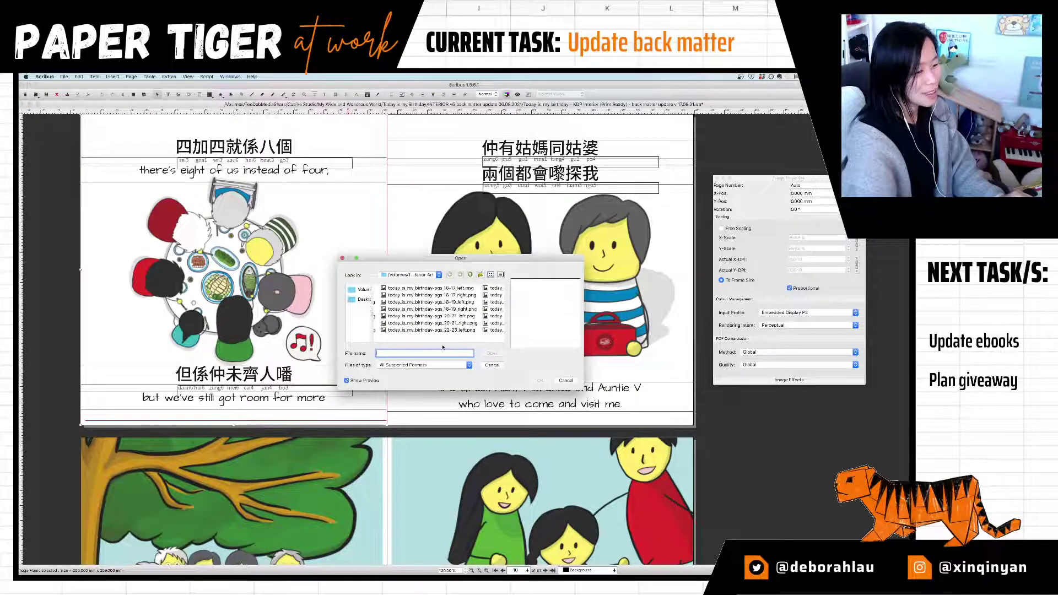
pyautogui.hscroll(-3, 418, 299)
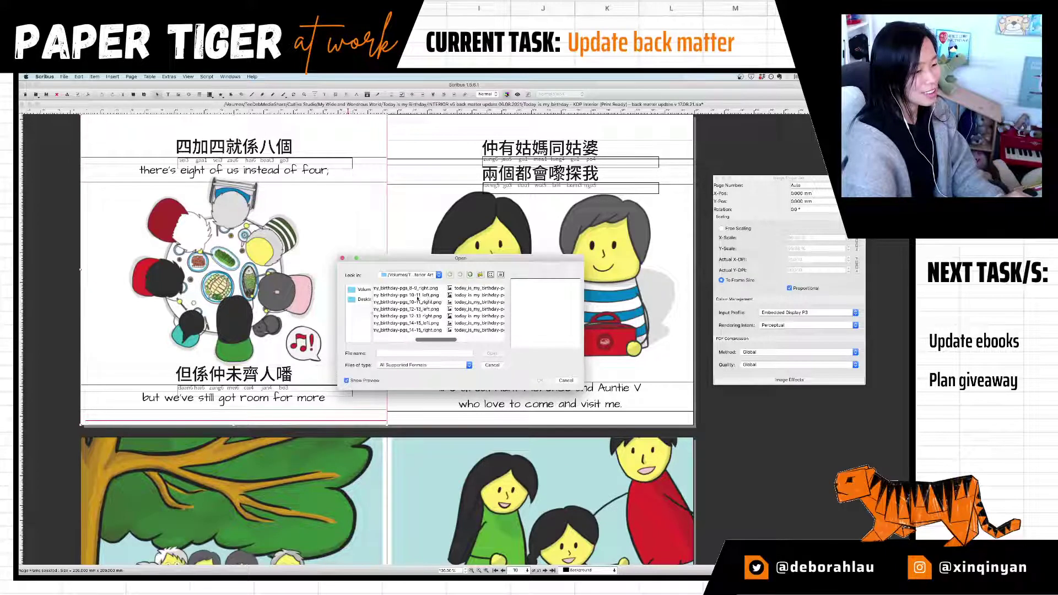
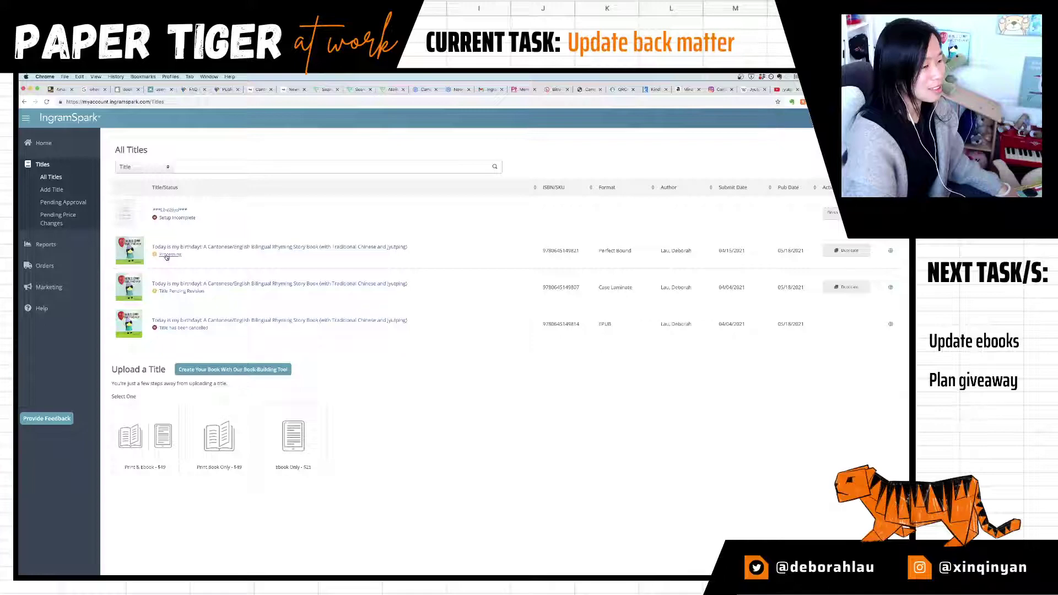
# Step: In IngramSpark, review the full status history of the Perfect Bound title from submission to its latest entry
pyautogui.click(167, 254)
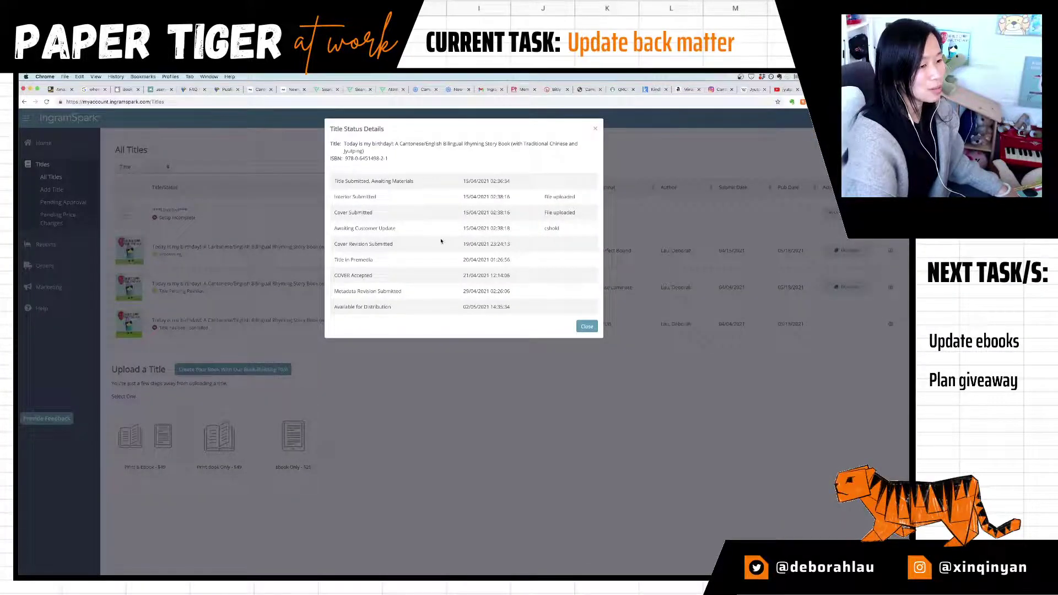
pyautogui.scroll(-3, 511, 235)
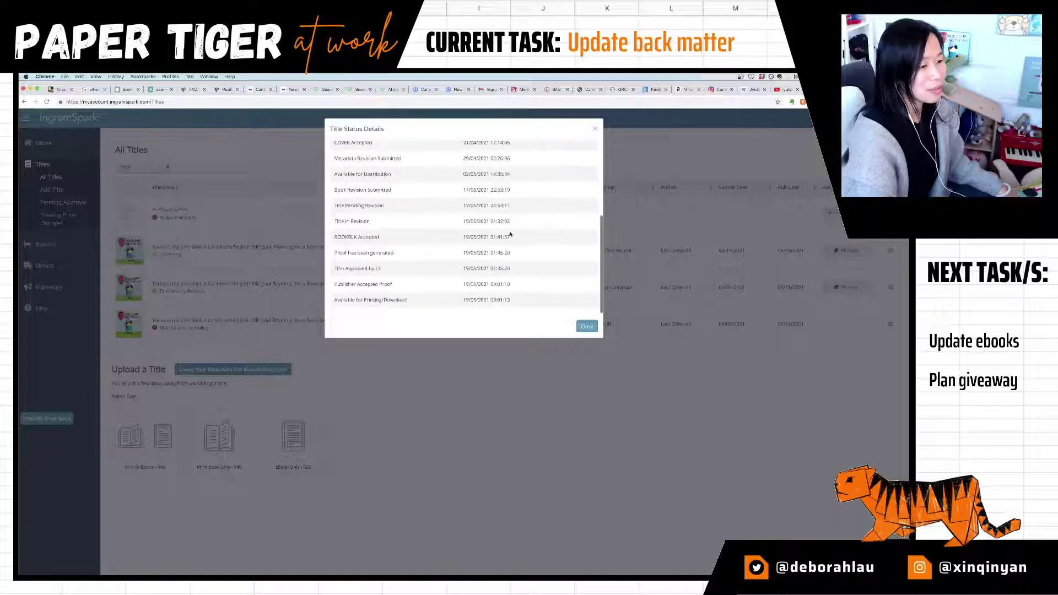
pyautogui.scroll(3, 456, 289)
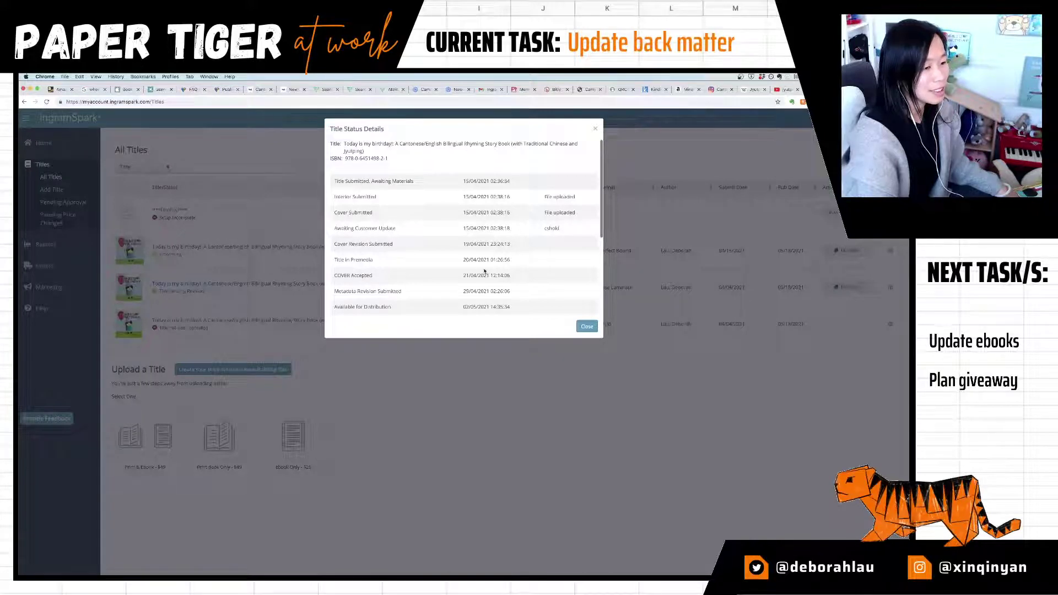
pyautogui.scroll(-3, 485, 272)
pyautogui.scroll(3, 364, 203)
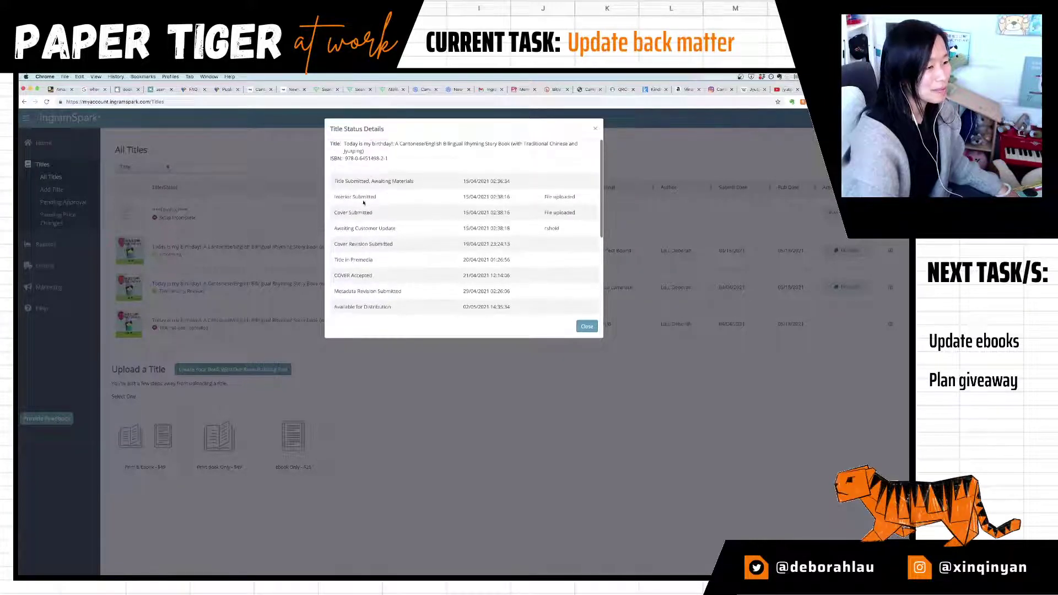
pyautogui.click(586, 327)
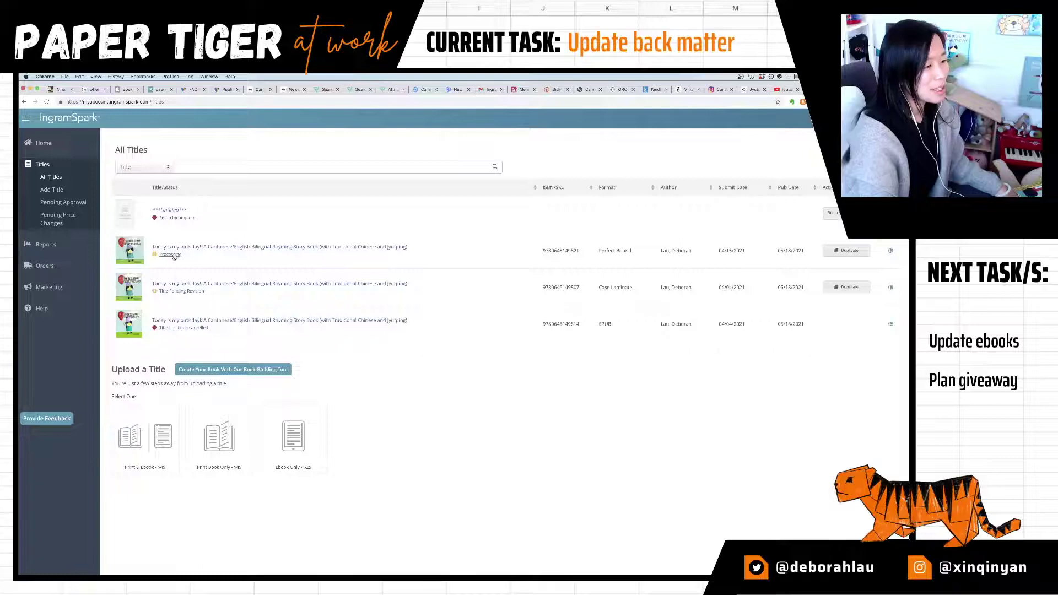
pyautogui.click(174, 257)
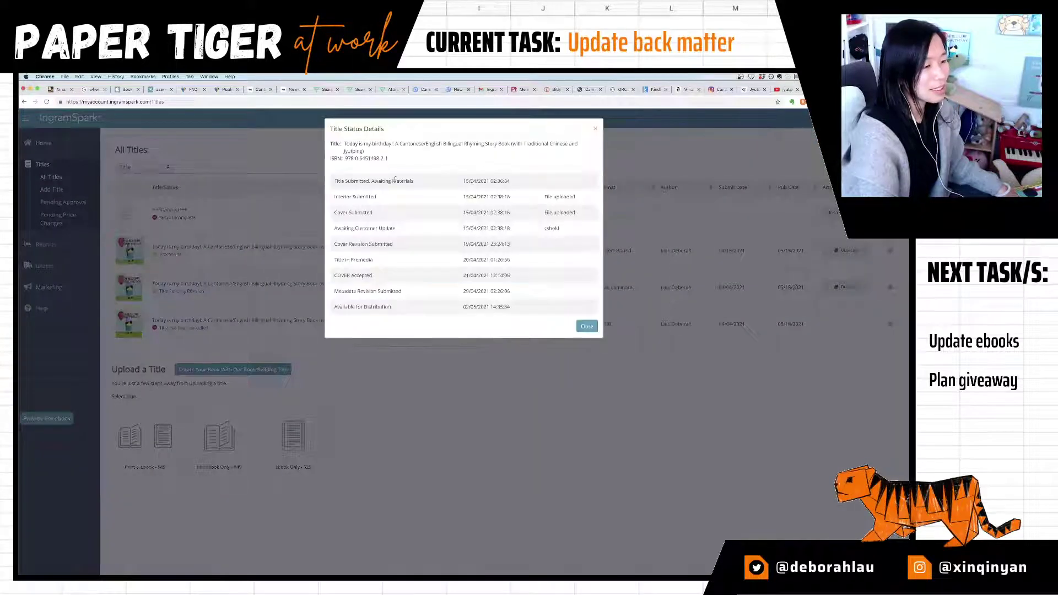
pyautogui.scroll(-3, 395, 182)
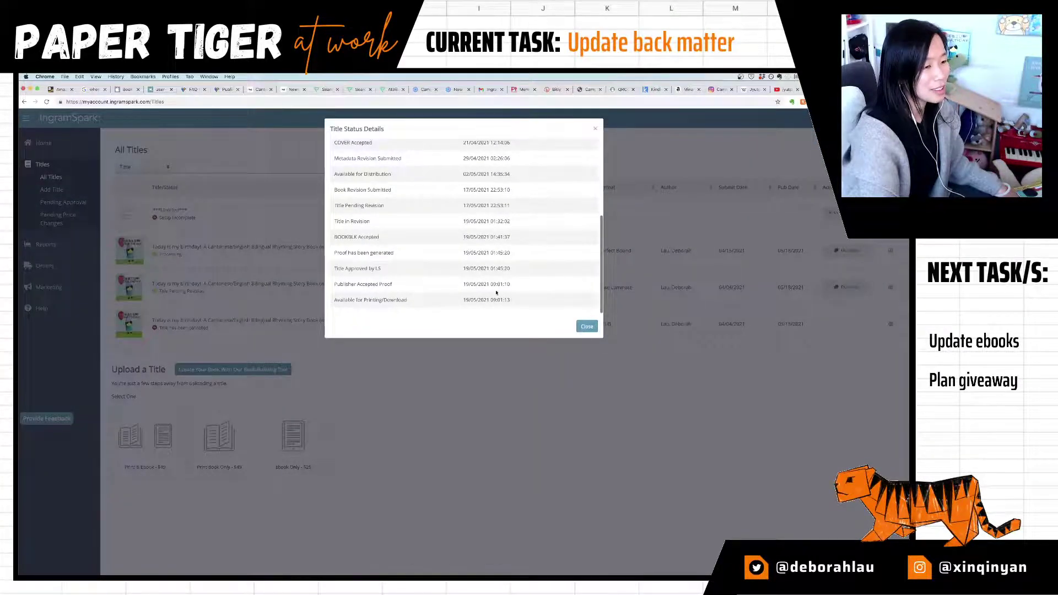
pyautogui.click(587, 326)
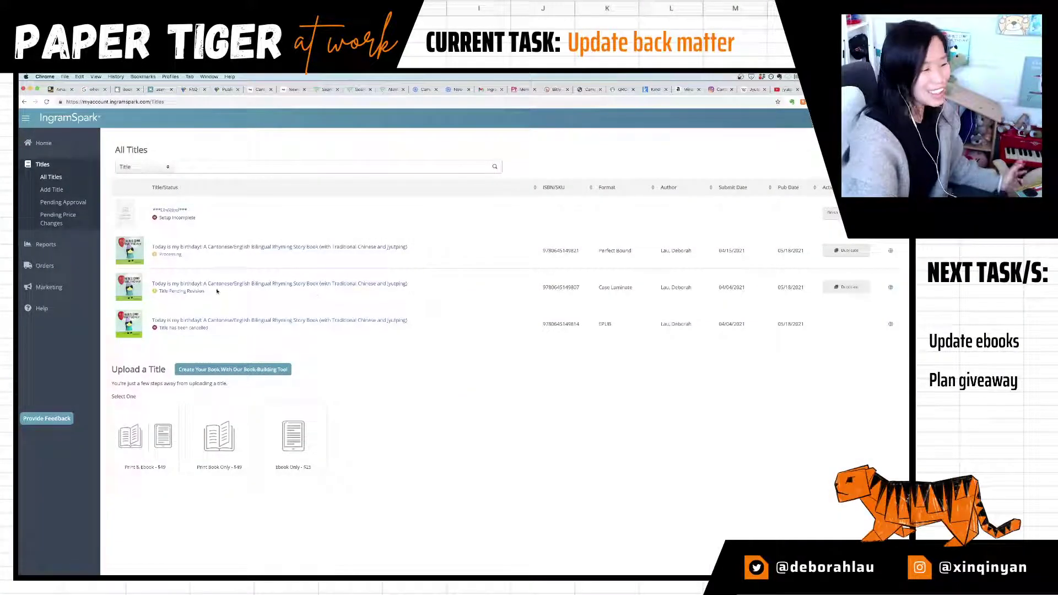
# Step: Review the Case Laminate title's status history, examining the most recent book revision and pending revision entries
pyautogui.click(175, 293)
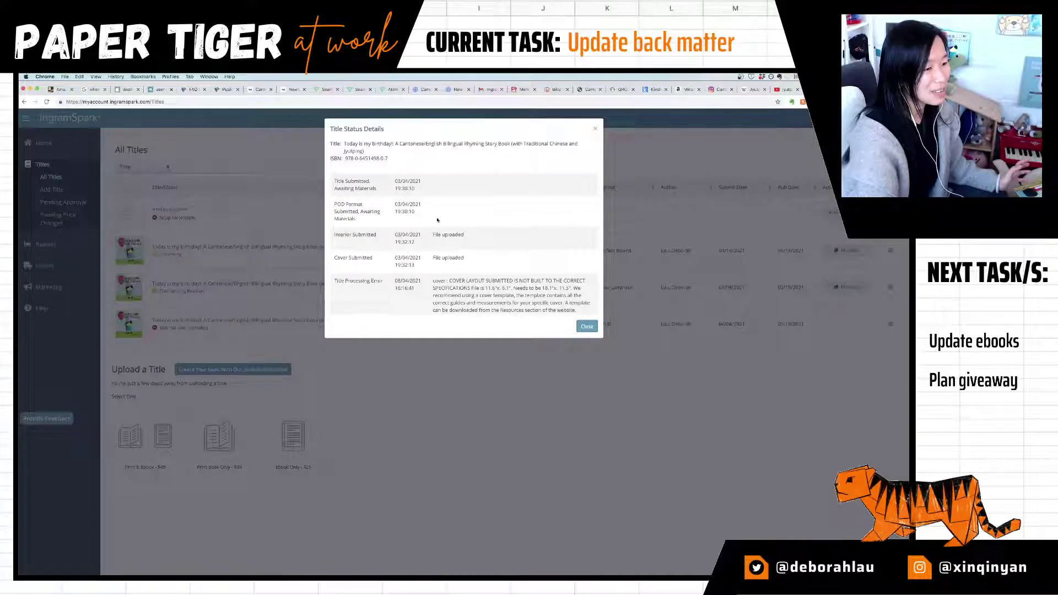
pyautogui.scroll(-10, 441, 226)
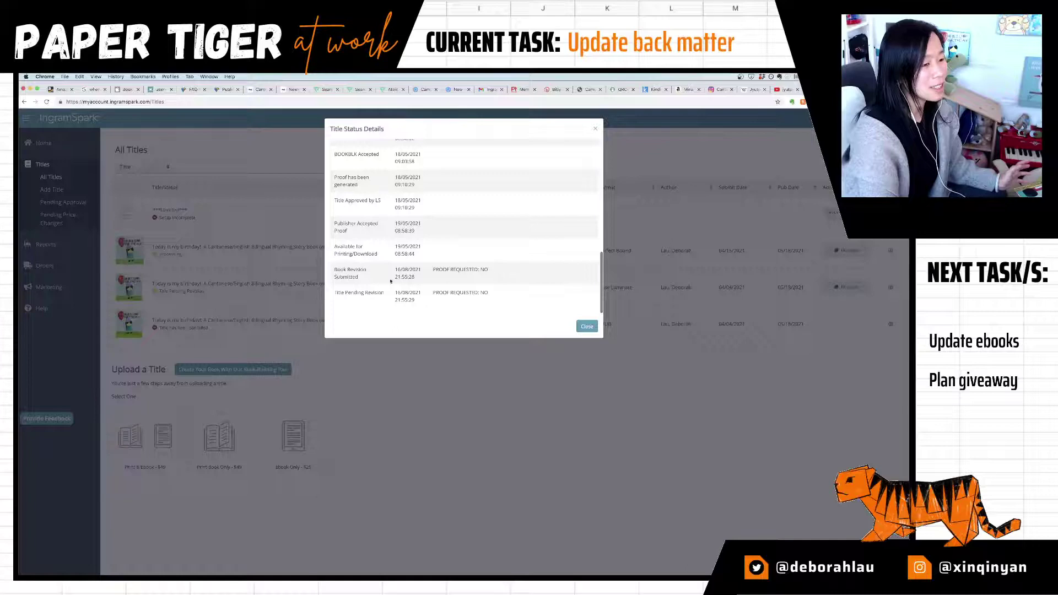
pyautogui.moveTo(490, 296); pyautogui.dragTo(395, 293)
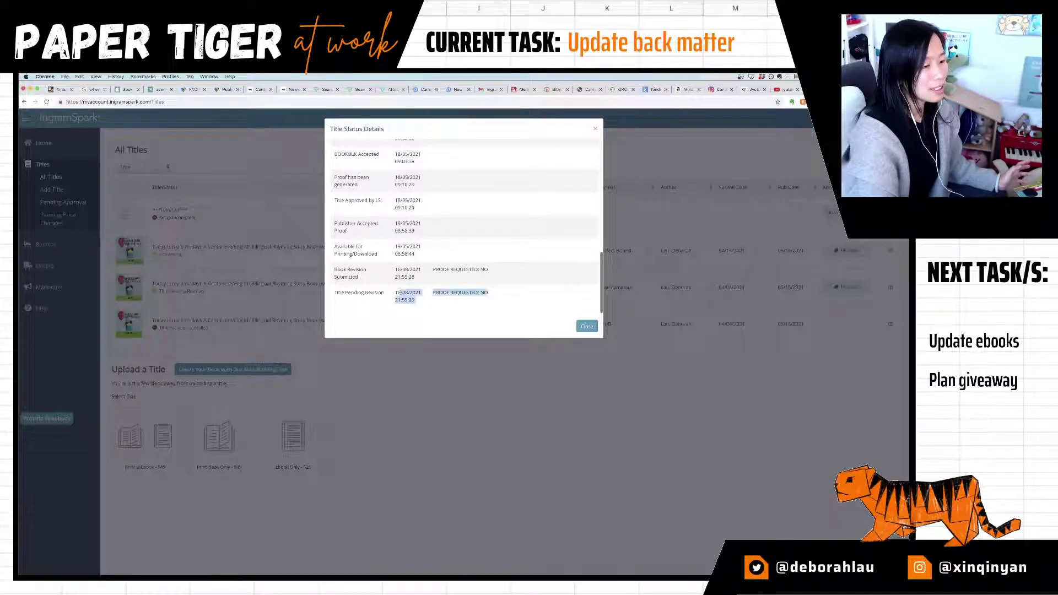
pyautogui.click(430, 303)
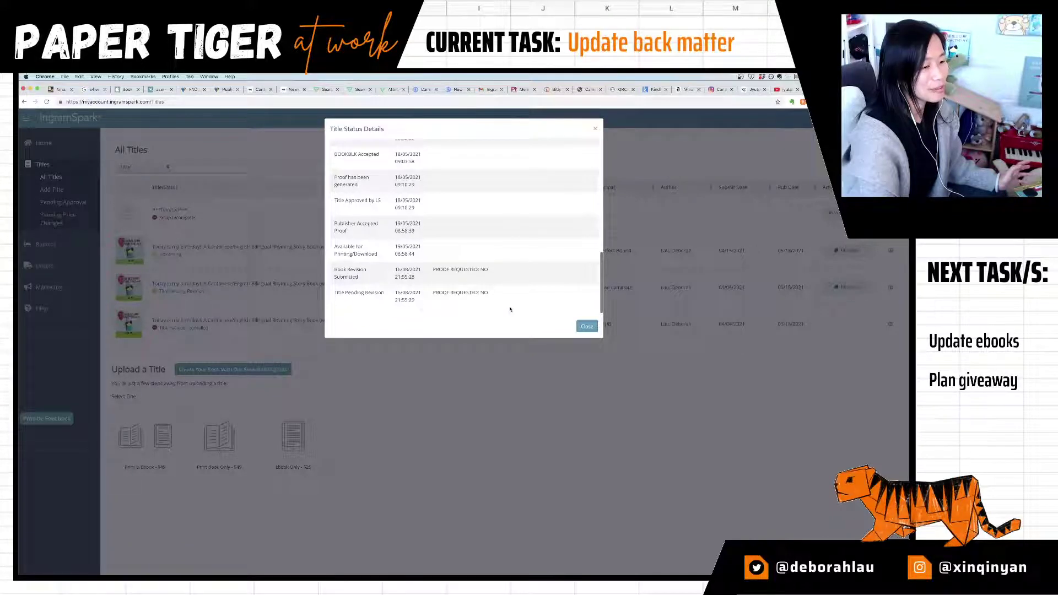
pyautogui.click(587, 326)
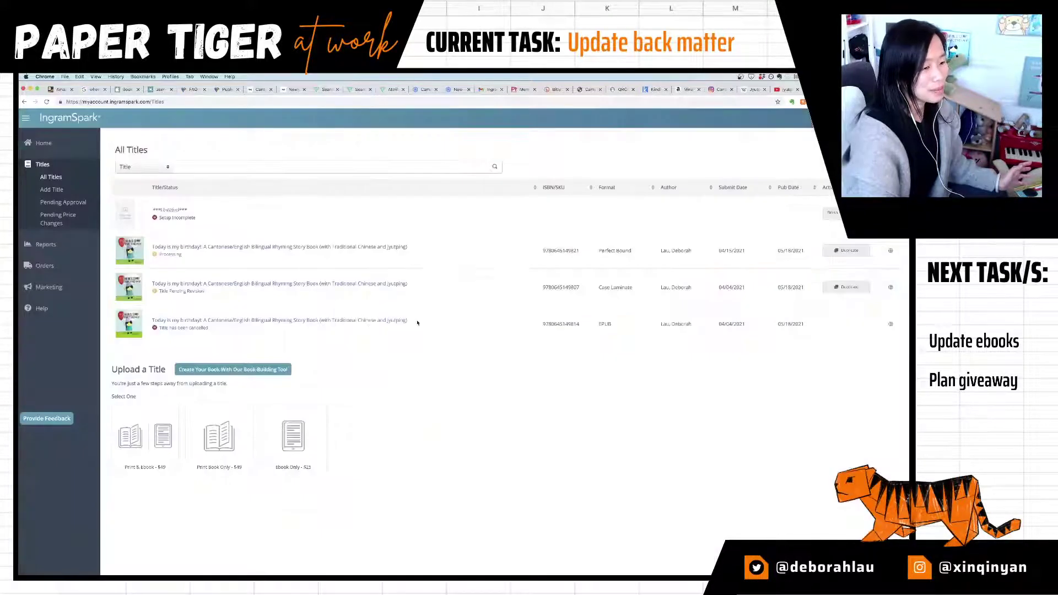
pyautogui.click(181, 292)
pyautogui.scroll(-10, 529, 293)
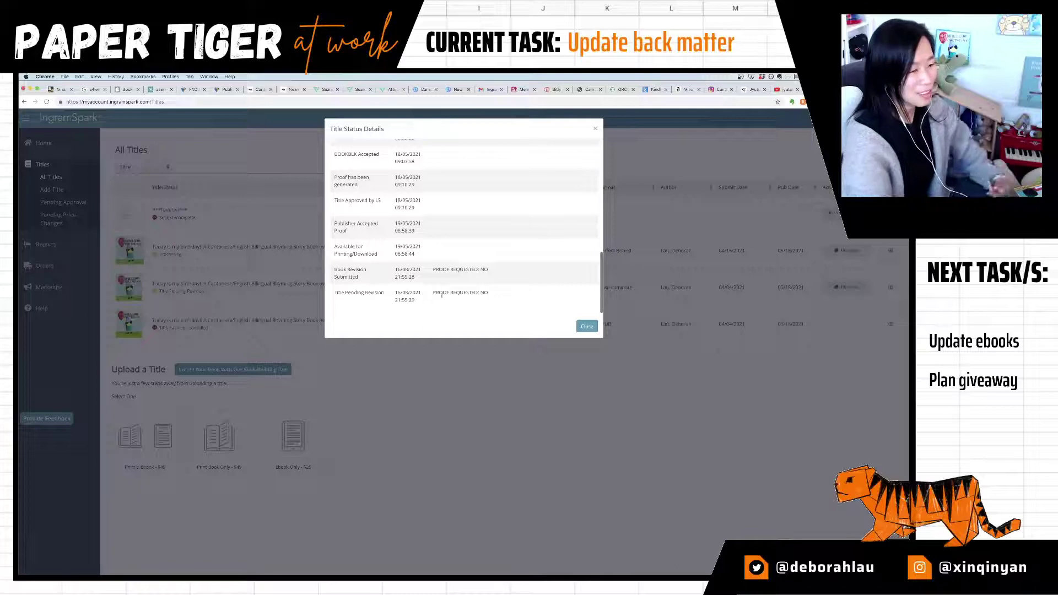
# Step: Compare the Case Laminate title's book revision submission time with the full status history of the Perfect Bound title
pyautogui.moveTo(414, 276); pyautogui.dragTo(395, 277)
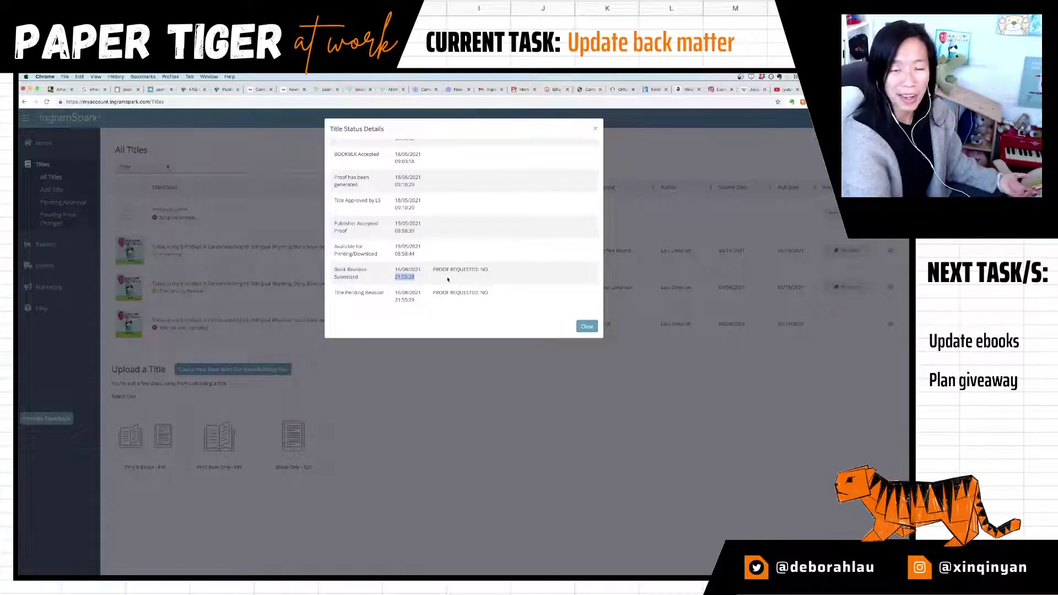
pyautogui.click(587, 326)
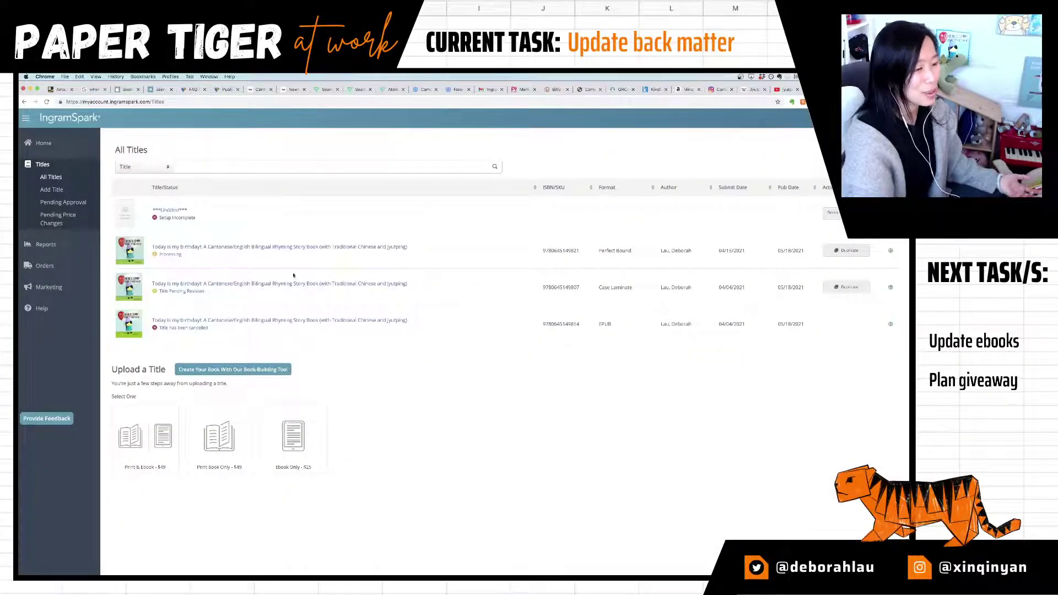
pyautogui.click(176, 257)
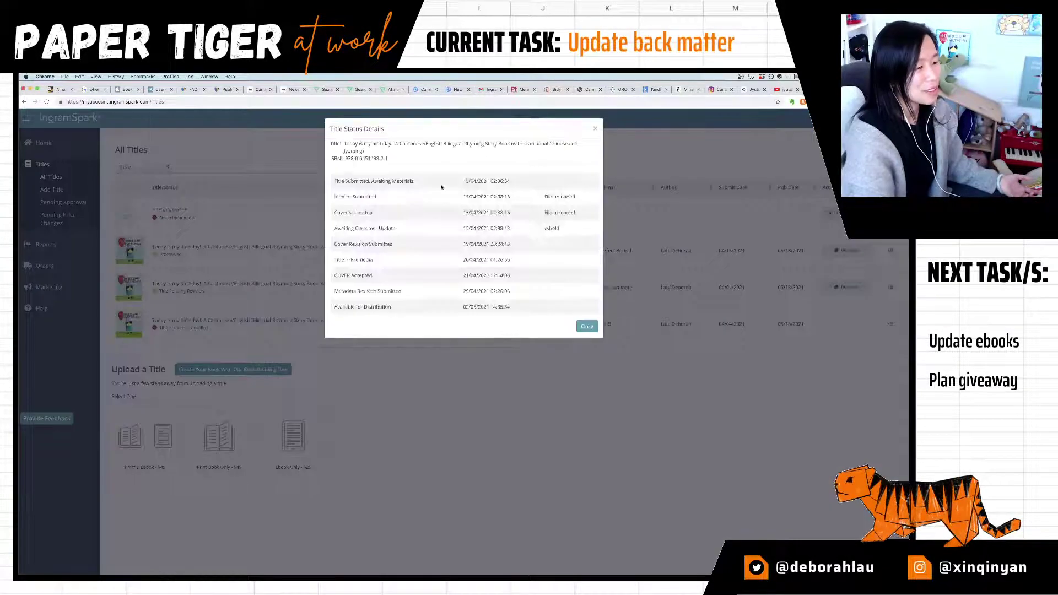
pyautogui.scroll(-3, 451, 263)
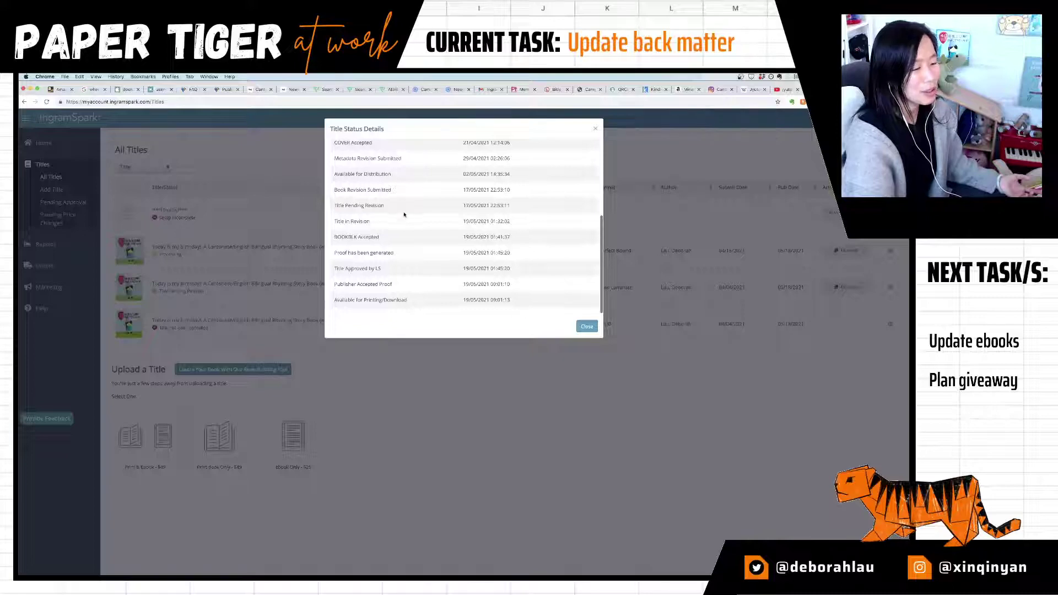
pyautogui.scroll(4, 405, 215)
pyautogui.scroll(-5, 453, 268)
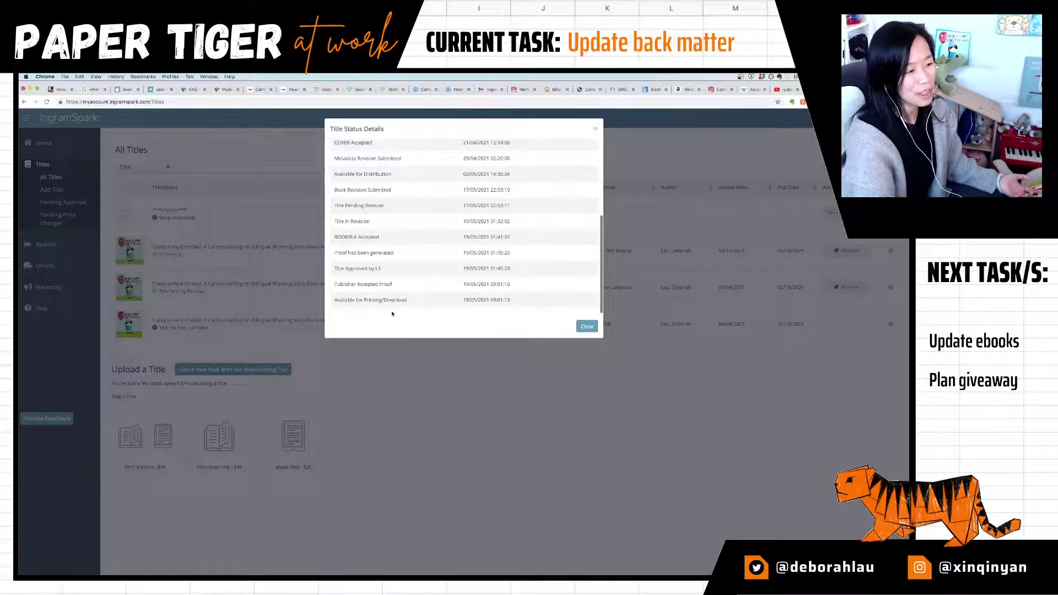
pyautogui.click(587, 326)
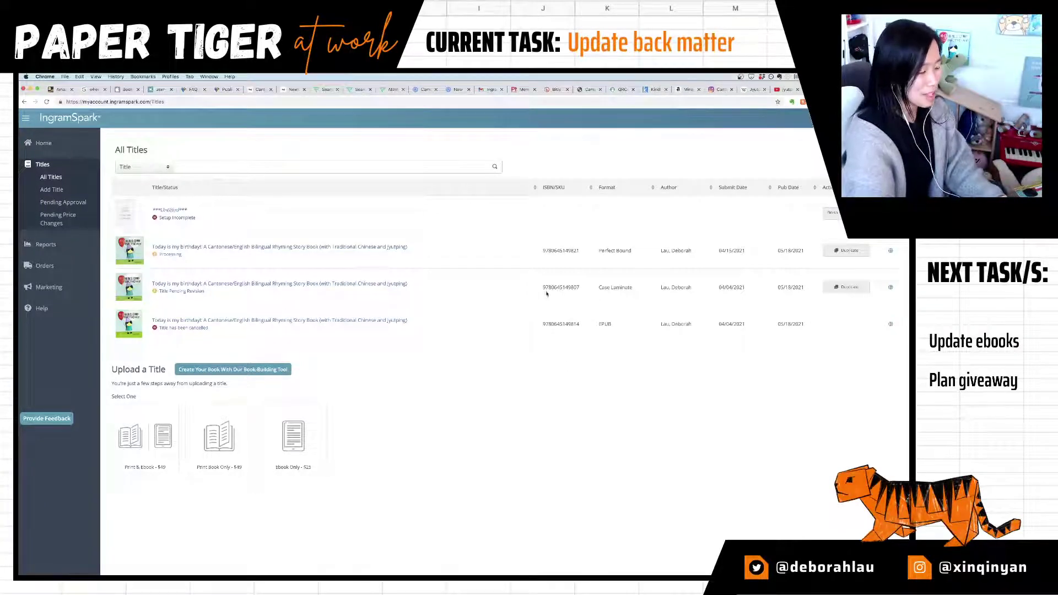
# Step: Switch to Scribus and go to page 14, the page with the star and balloons
pyautogui.press('super+Tab')
pyautogui.press('super+Tab')
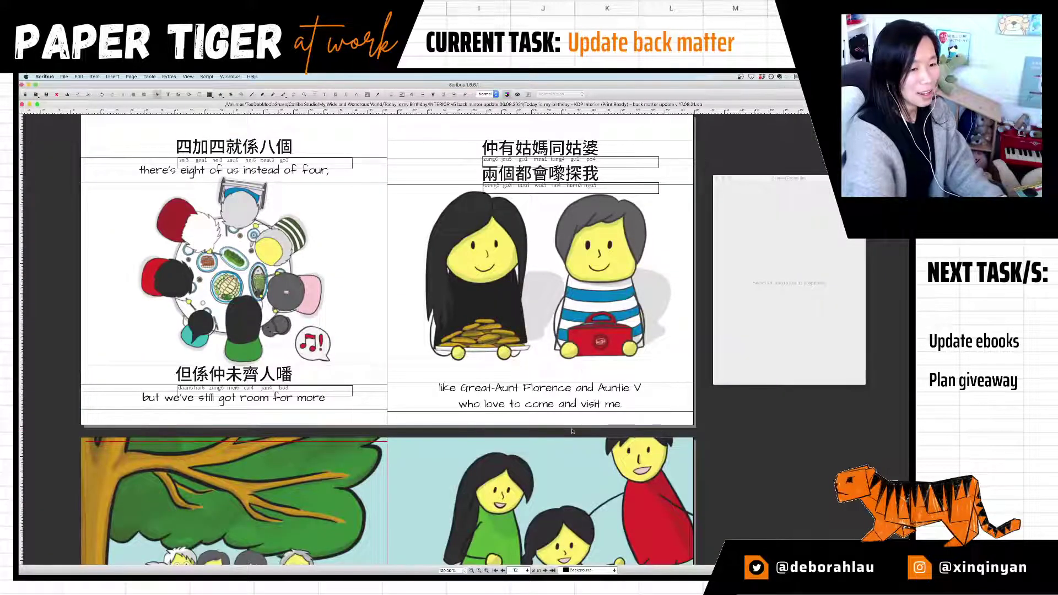
pyautogui.click(526, 570)
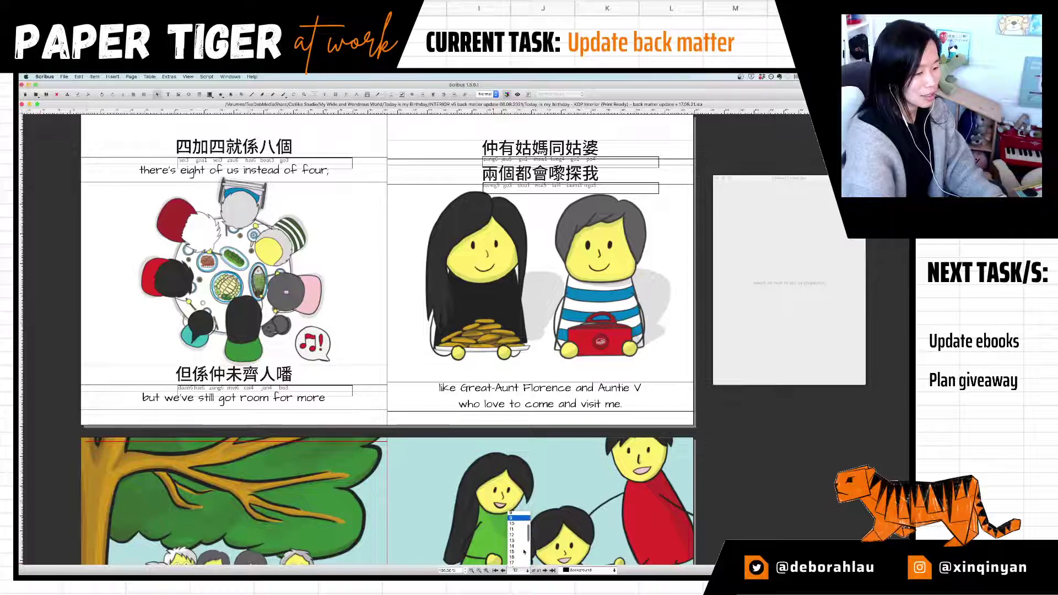
pyautogui.click(523, 546)
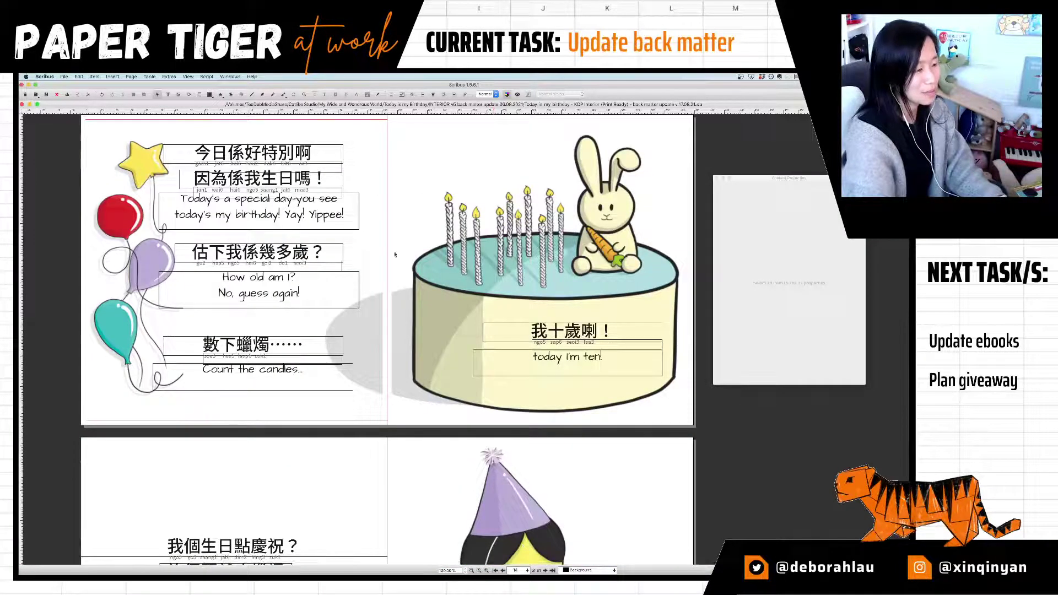
# Step: Replace the balloons illustration on page 14 with today_is_my_birthday-pgs_14-15_left.png, using free scaling at 100%
pyautogui.click(361, 142)
pyautogui.rightClick(362, 144)
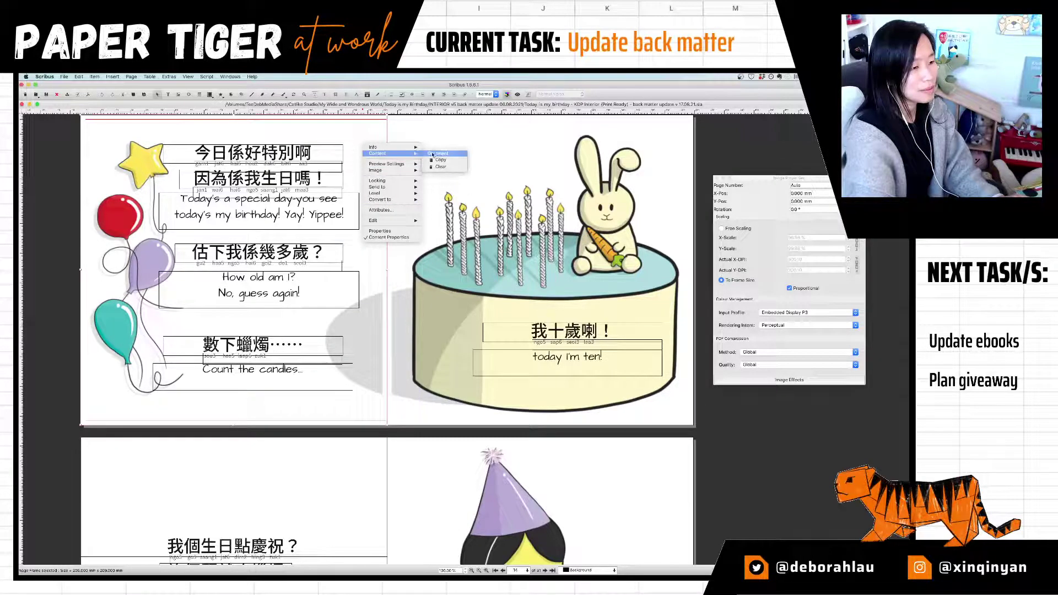
pyautogui.click(433, 156)
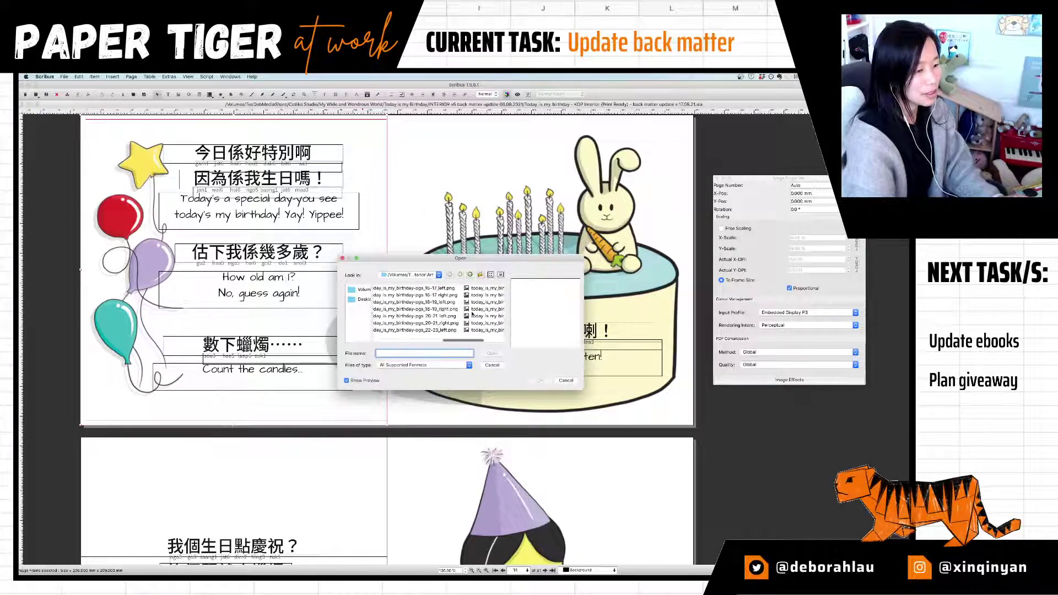
pyautogui.hscroll(-5, 425, 316)
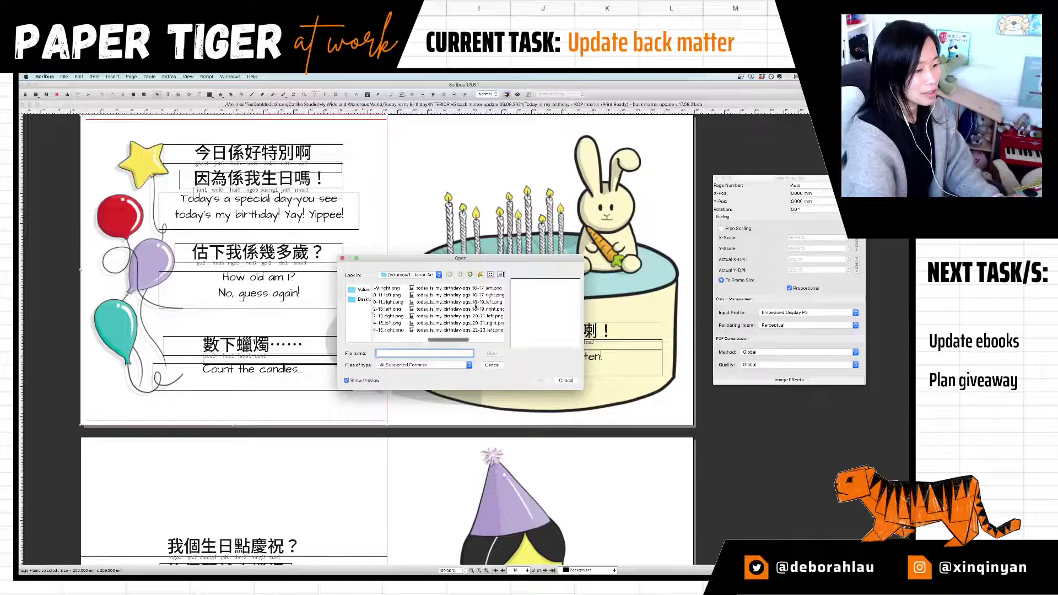
pyautogui.click(386, 324)
pyautogui.click(541, 381)
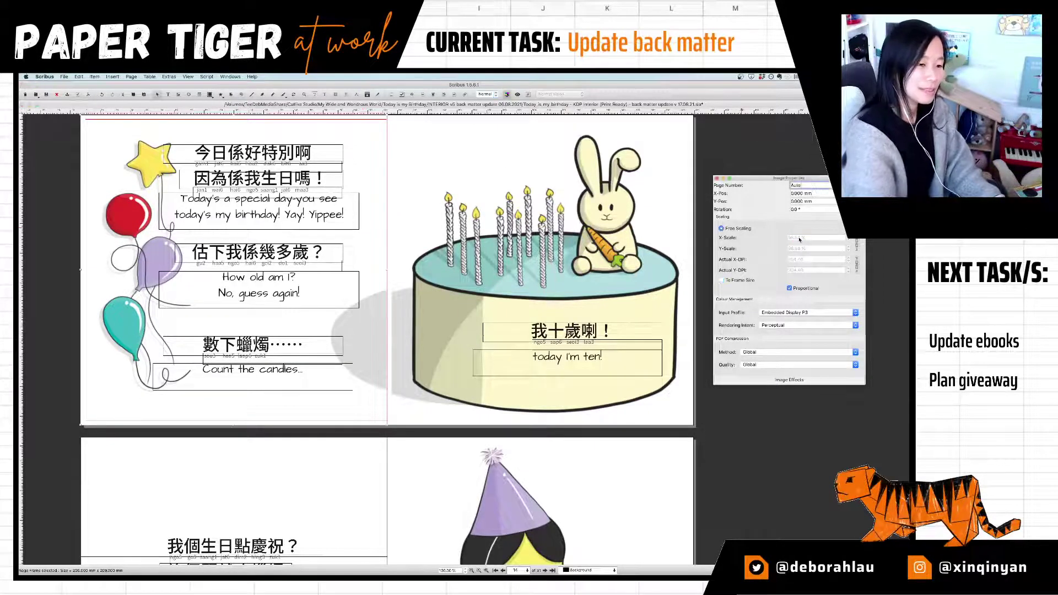
pyautogui.write('100')
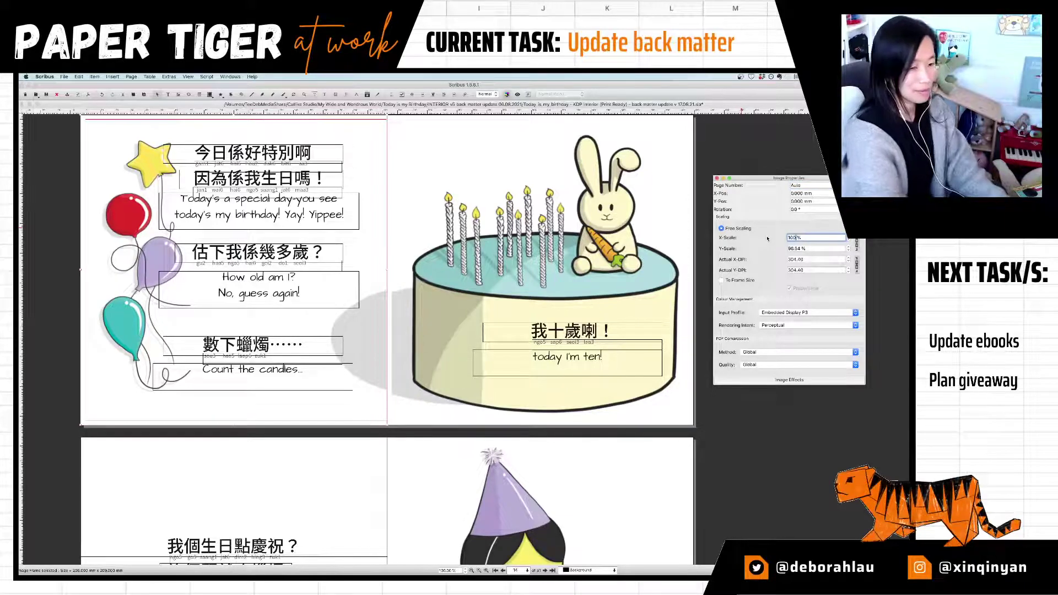
pyautogui.press('Tab')
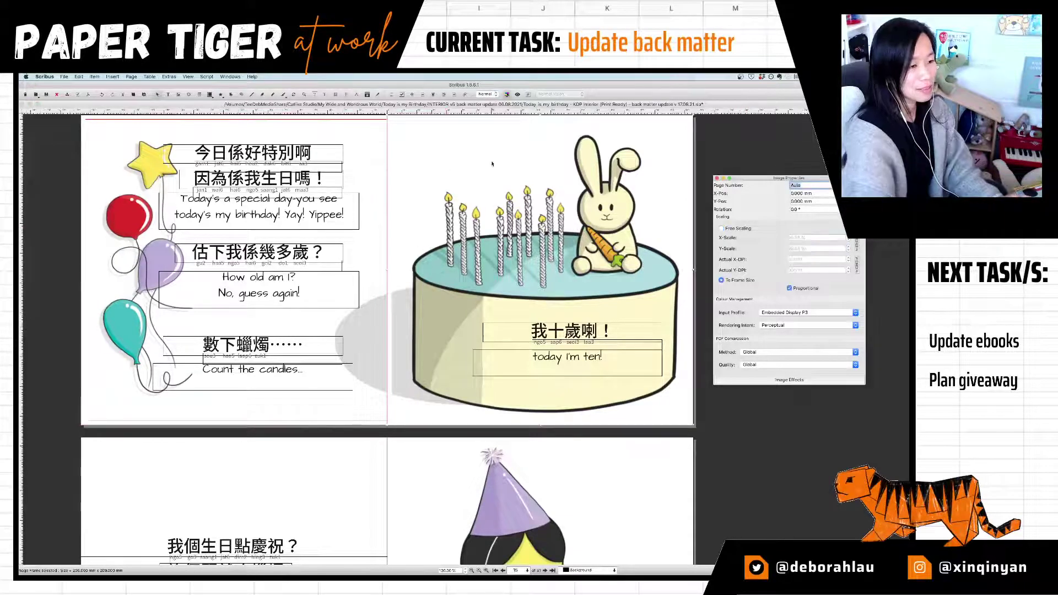
# Step: Replace the birthday cake illustration on page 15 with today_is_my_birthday-pgs_14-15_right.png, using free scaling at 100%
pyautogui.rightClick(492, 162)
pyautogui.moveTo(532, 175)
pyautogui.click(569, 172)
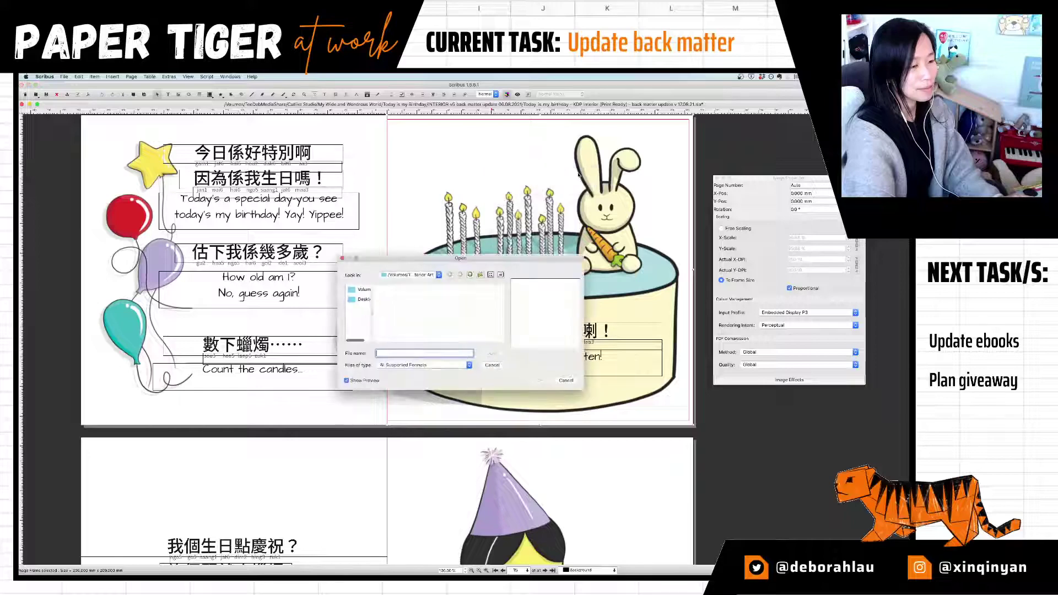
pyautogui.hscroll(5, 474, 334)
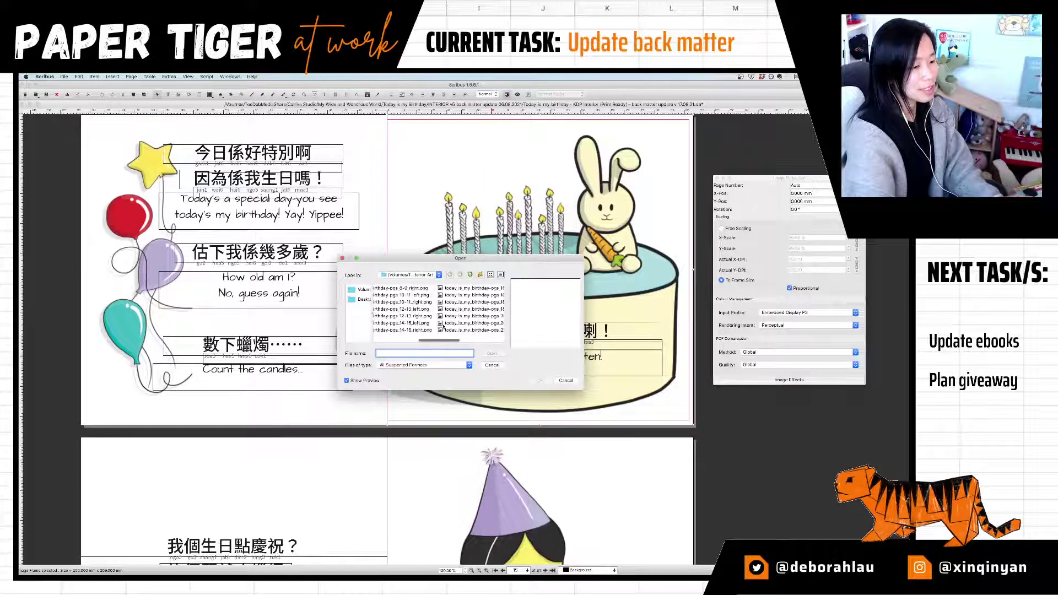
pyautogui.click(424, 332)
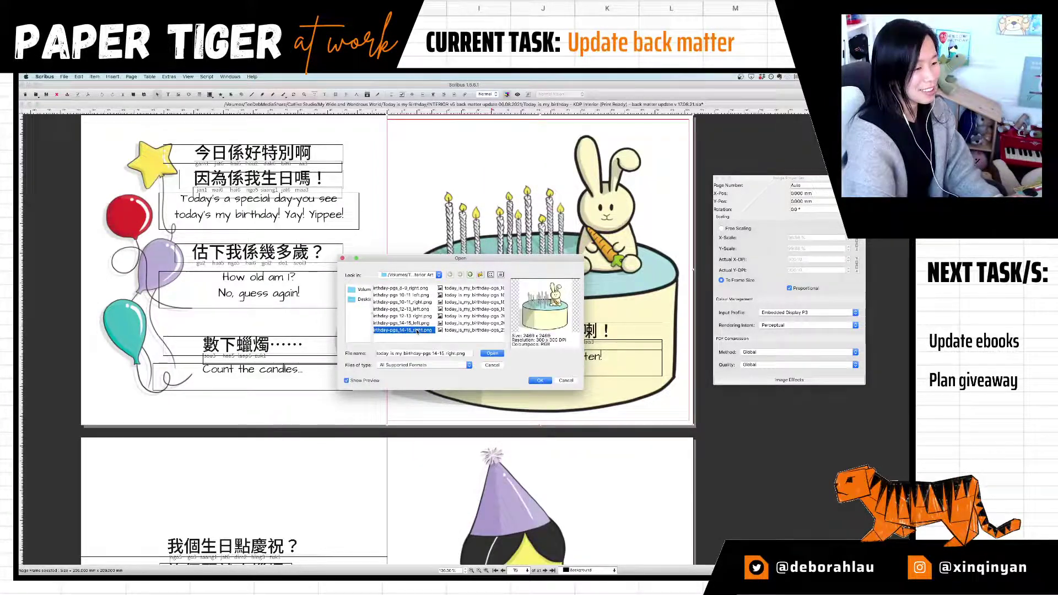
pyautogui.click(540, 380)
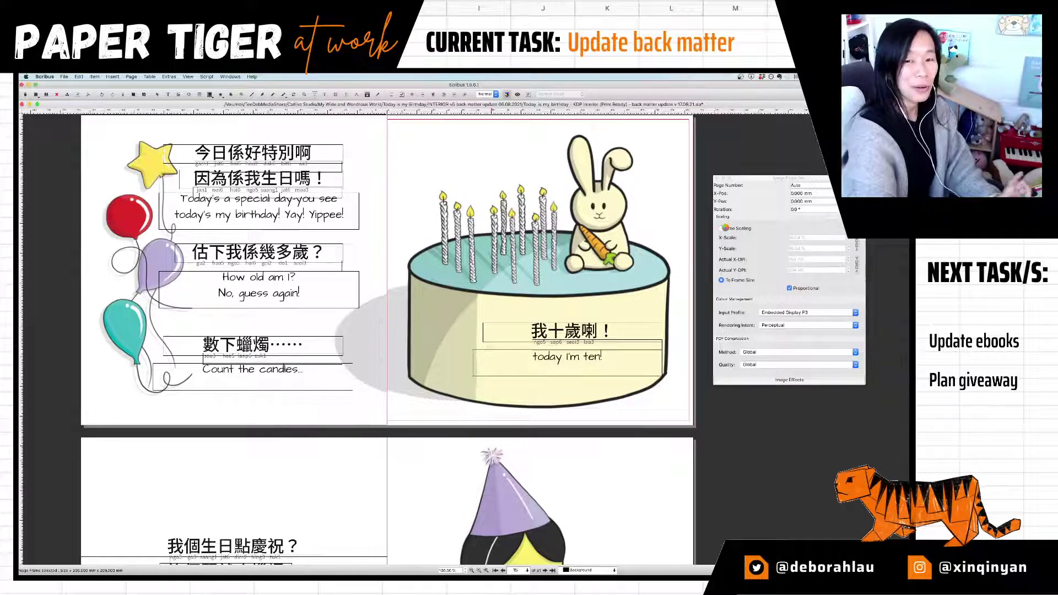
pyautogui.click(722, 228)
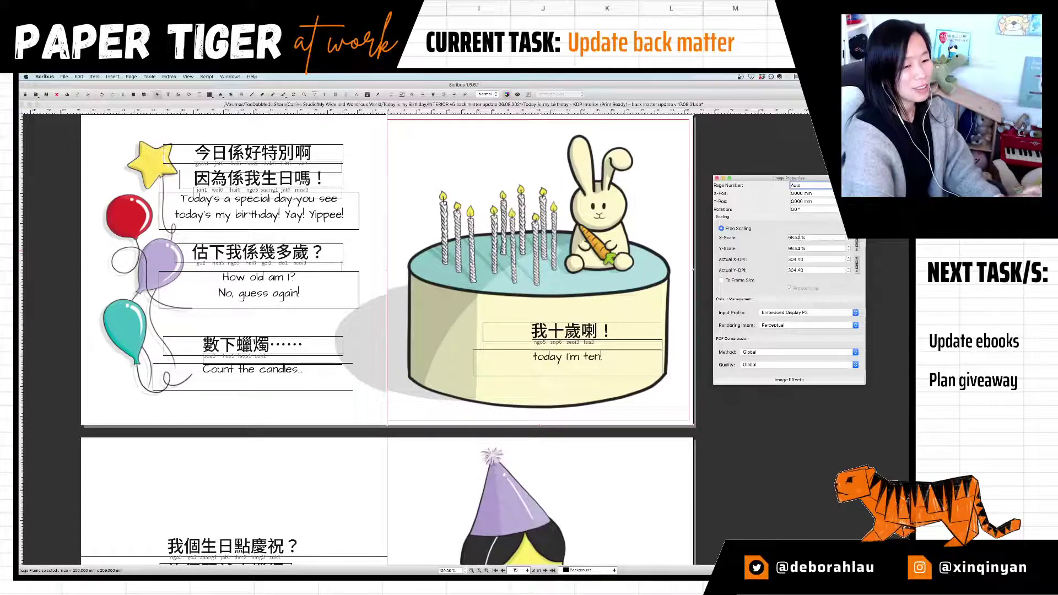
pyautogui.doubleClick(821, 237)
pyautogui.write('100')
pyautogui.press('Tab')
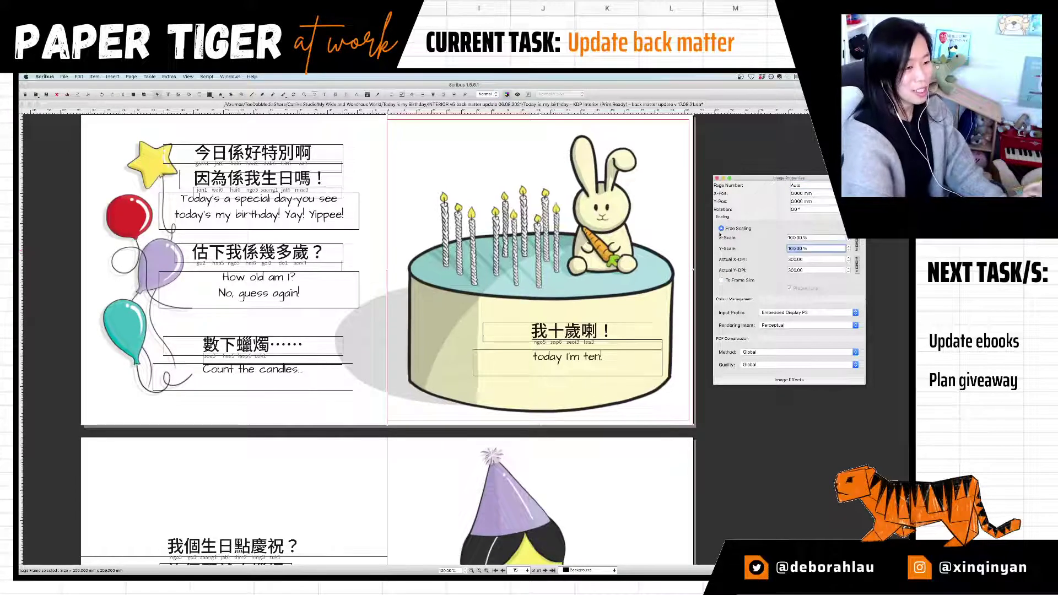
pyautogui.click(759, 457)
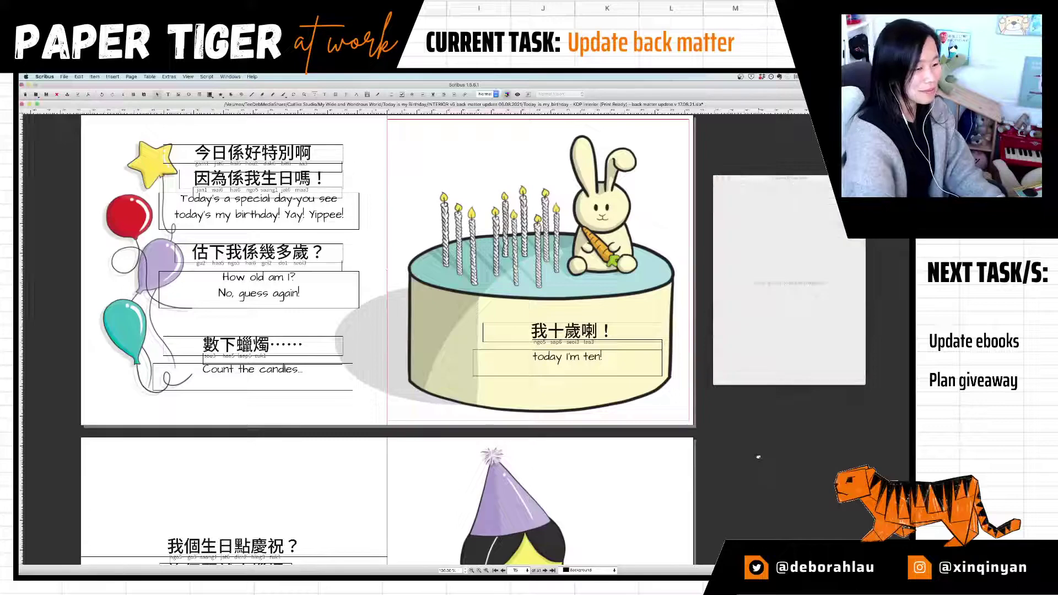
# Step: Check the scaling and alignment of the balloons and cake illustrations where pages 14 and 15 meet
pyautogui.click(379, 409)
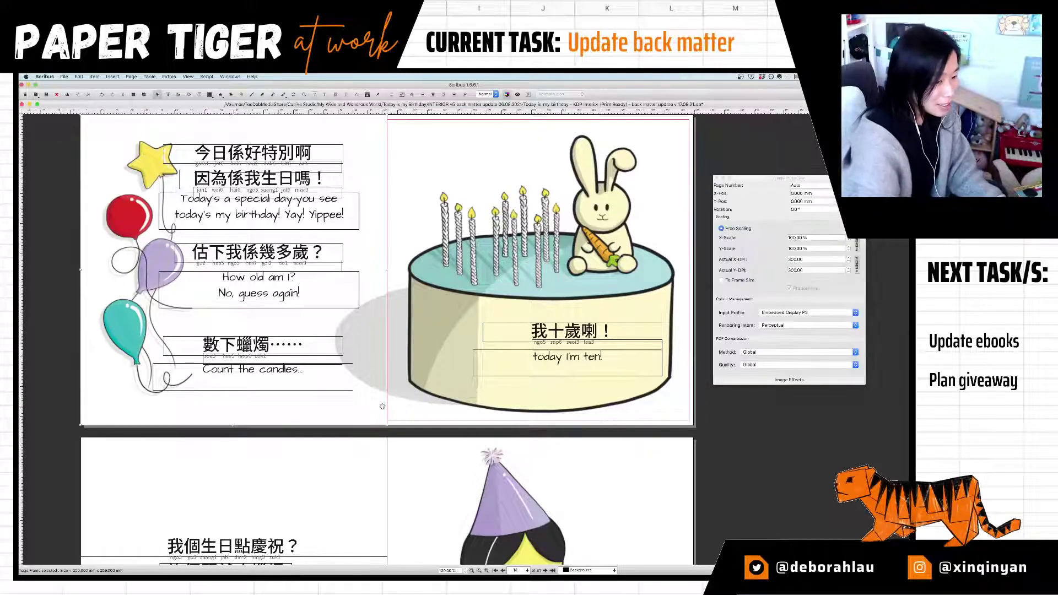
pyautogui.click(365, 412)
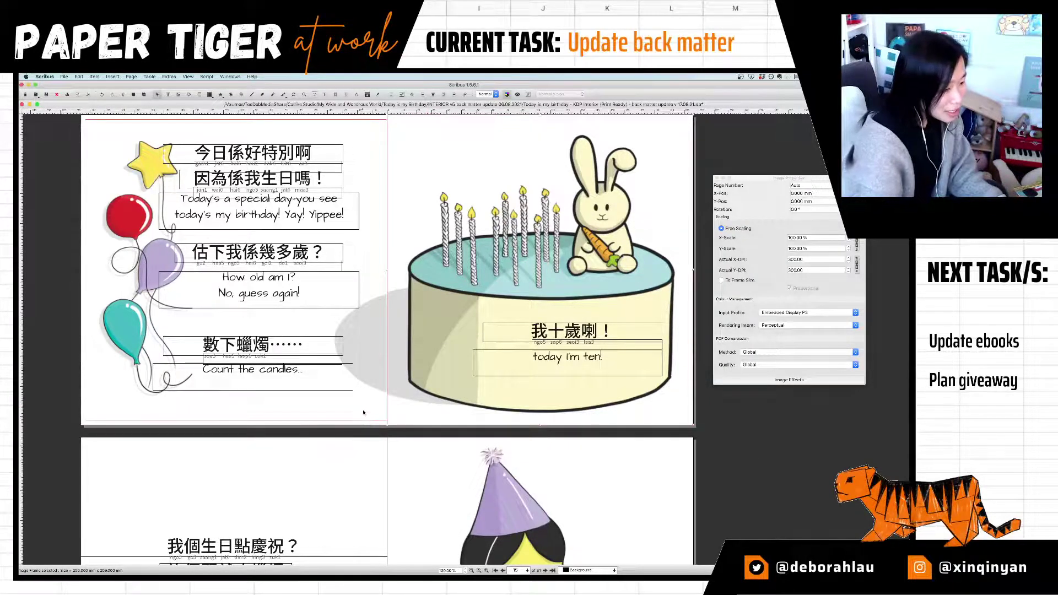
pyautogui.click(363, 298)
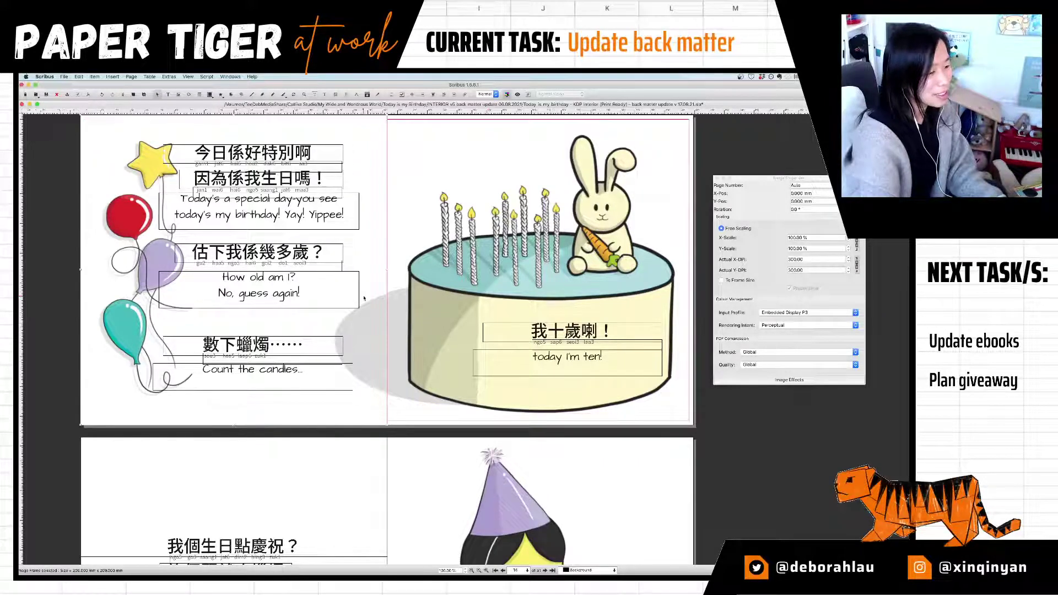
pyautogui.click(400, 307)
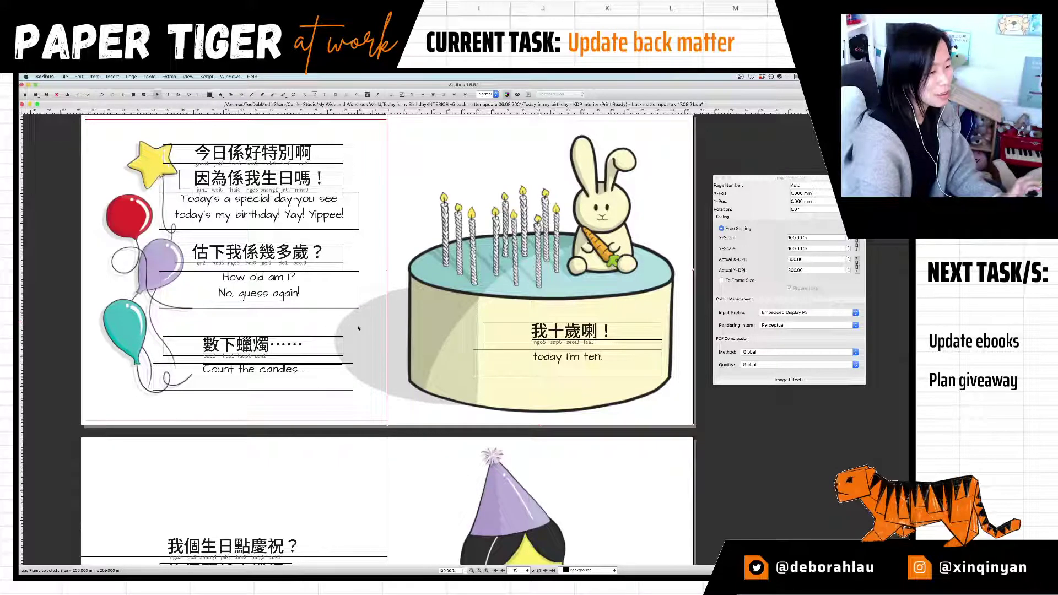
pyautogui.click(722, 431)
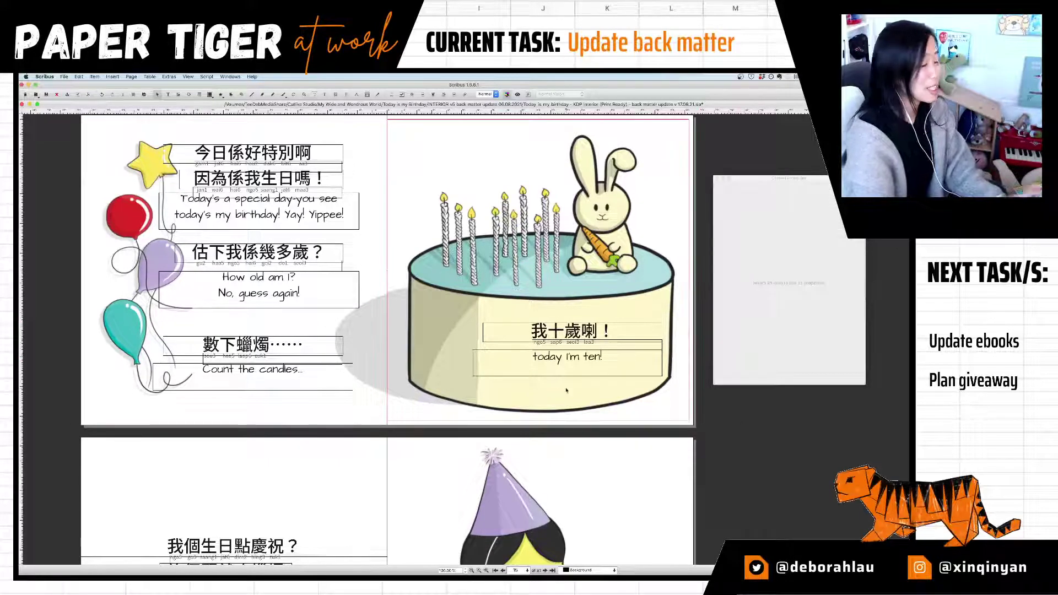
# Step: Replace the image behind the candle-wish text on page 16 with today_is_my_birthday-pgs_16-17_left.png
pyautogui.scroll(-3, 565, 391)
pyautogui.scroll(-2, 568, 390)
pyautogui.scroll(1, 441, 389)
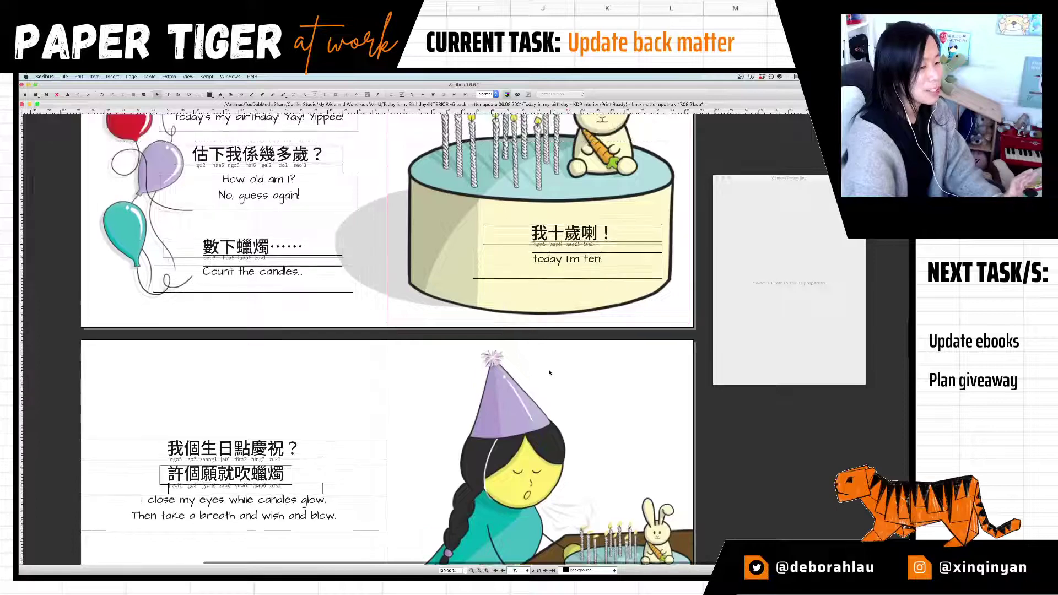
pyautogui.click(360, 389)
pyautogui.rightClick(361, 389)
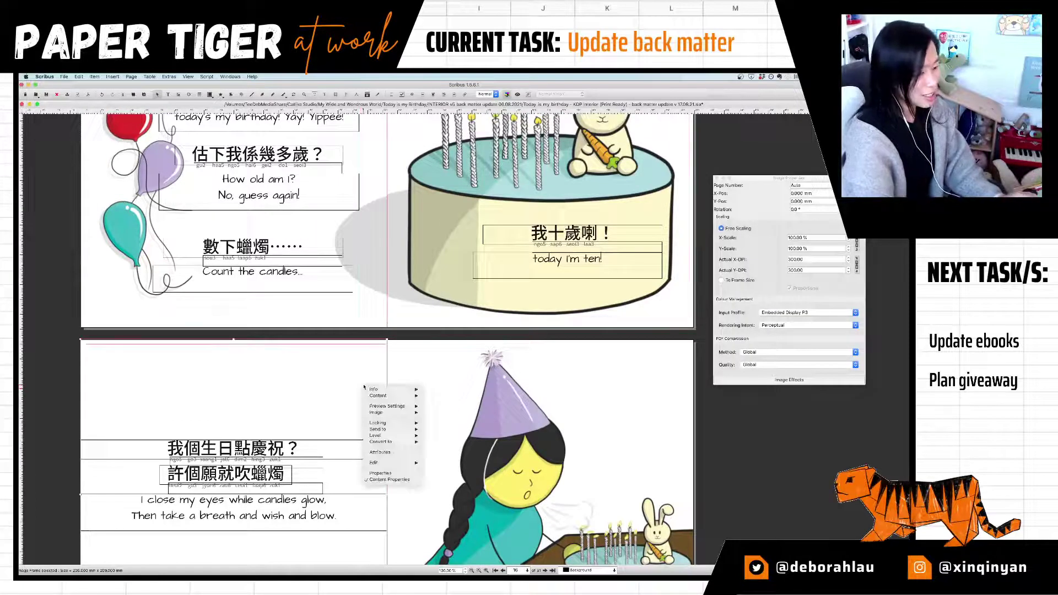
pyautogui.click(439, 397)
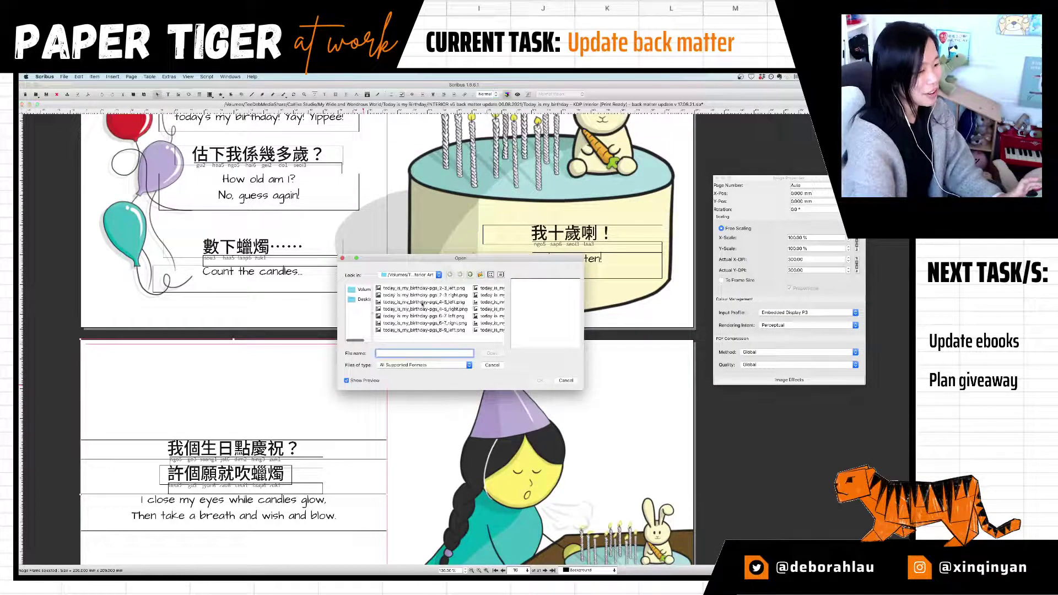
pyautogui.hscroll(5, 475, 327)
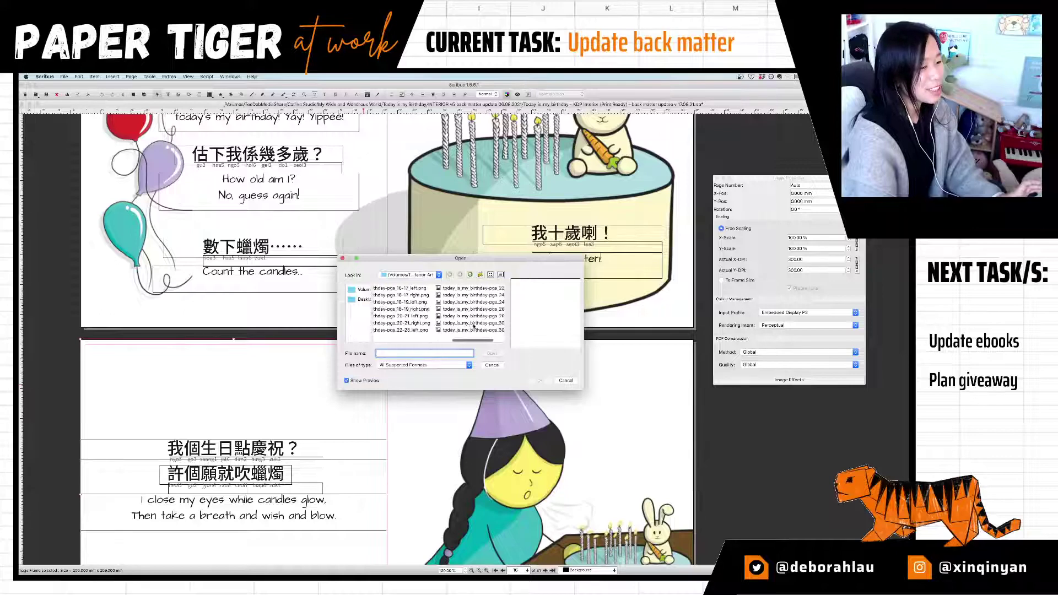
pyautogui.click(404, 290)
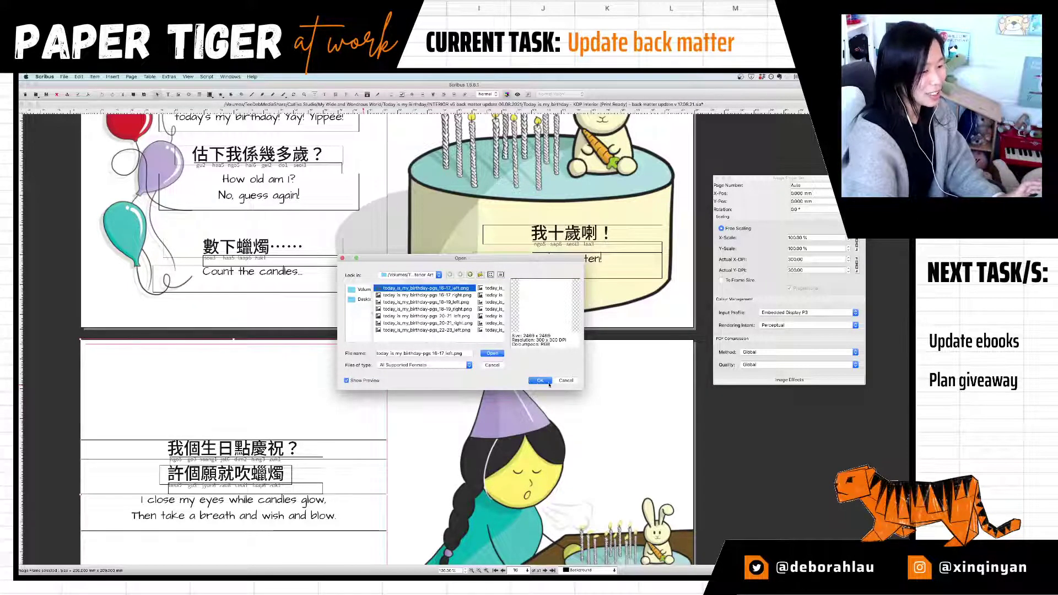
pyautogui.click(540, 381)
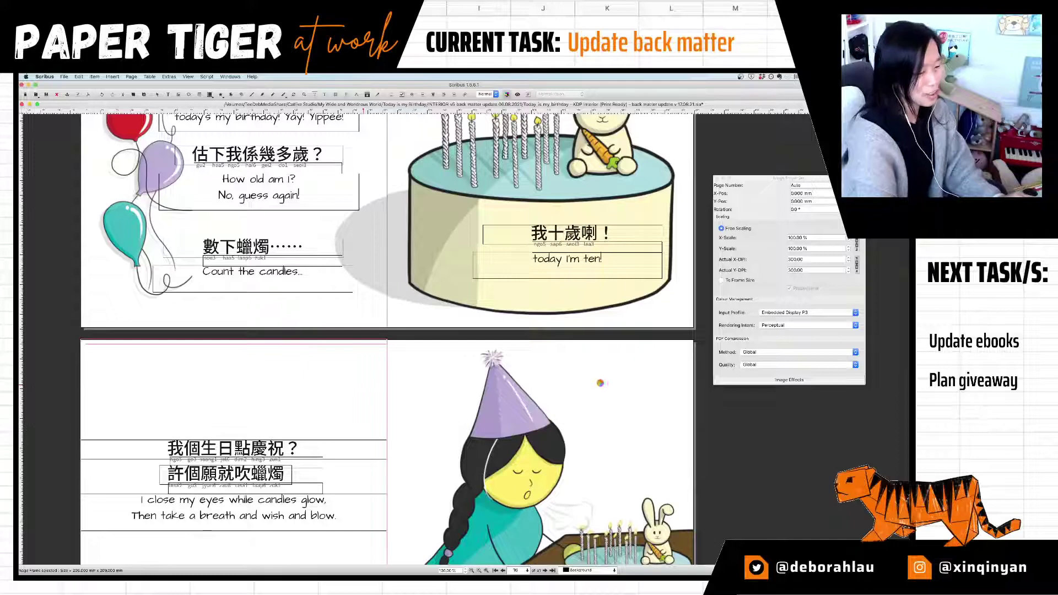
# Step: Replace the candle-blowing girl illustration on page 17 with today_is_my_birthday-pgs_16-17_right.png, using free scaling at 100%
pyautogui.rightClick(652, 388)
pyautogui.moveTo(668, 398)
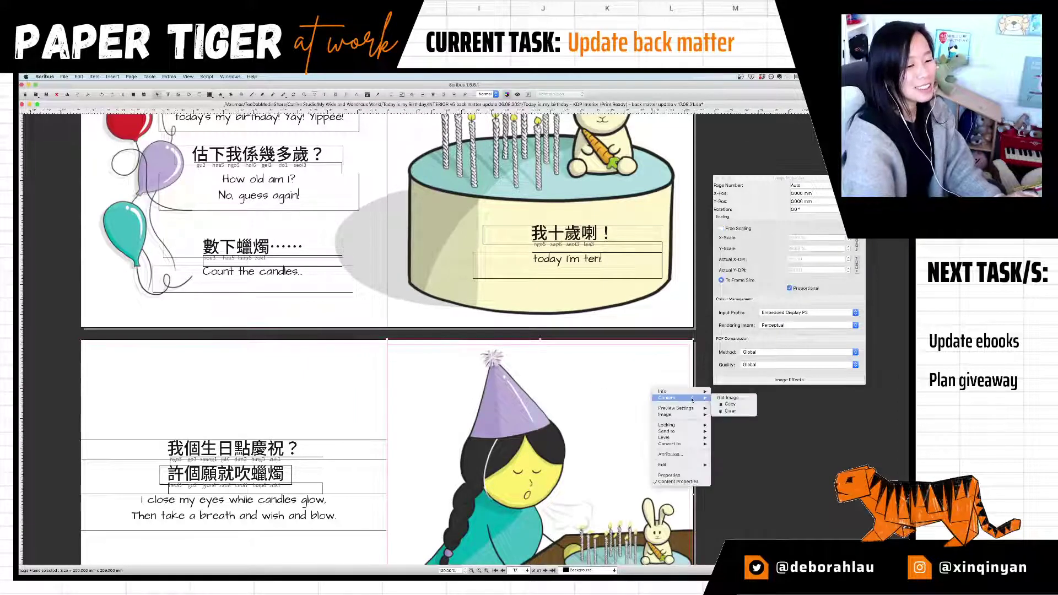
pyautogui.click(730, 399)
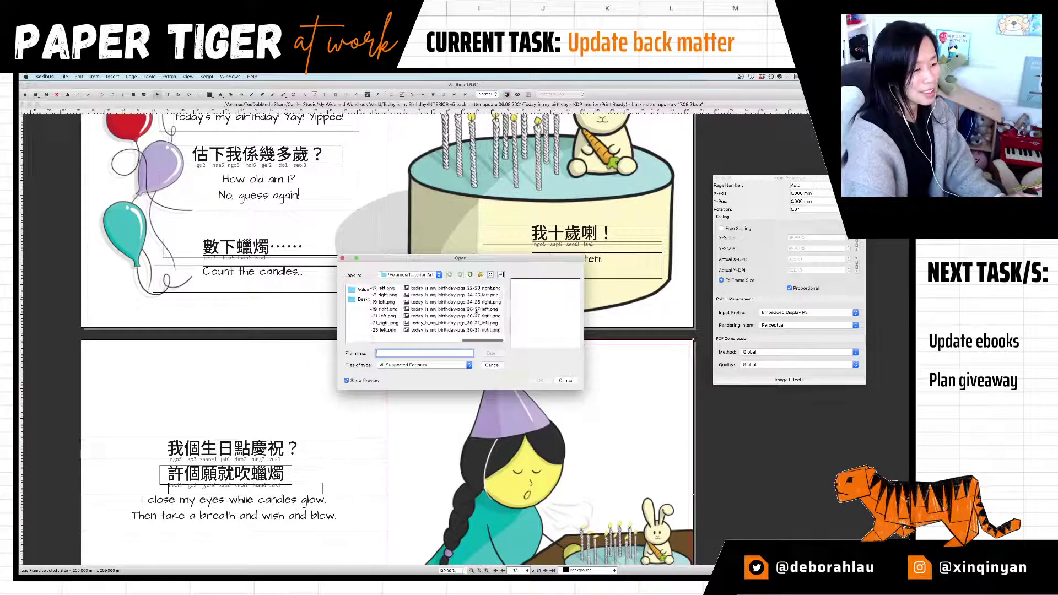
pyautogui.click(416, 303)
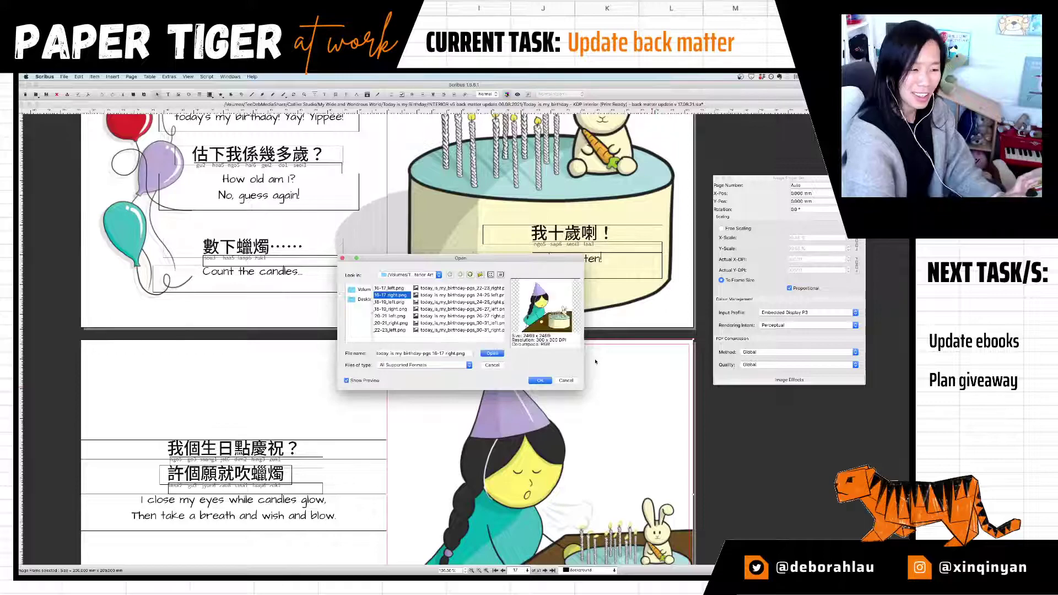
pyautogui.click(540, 380)
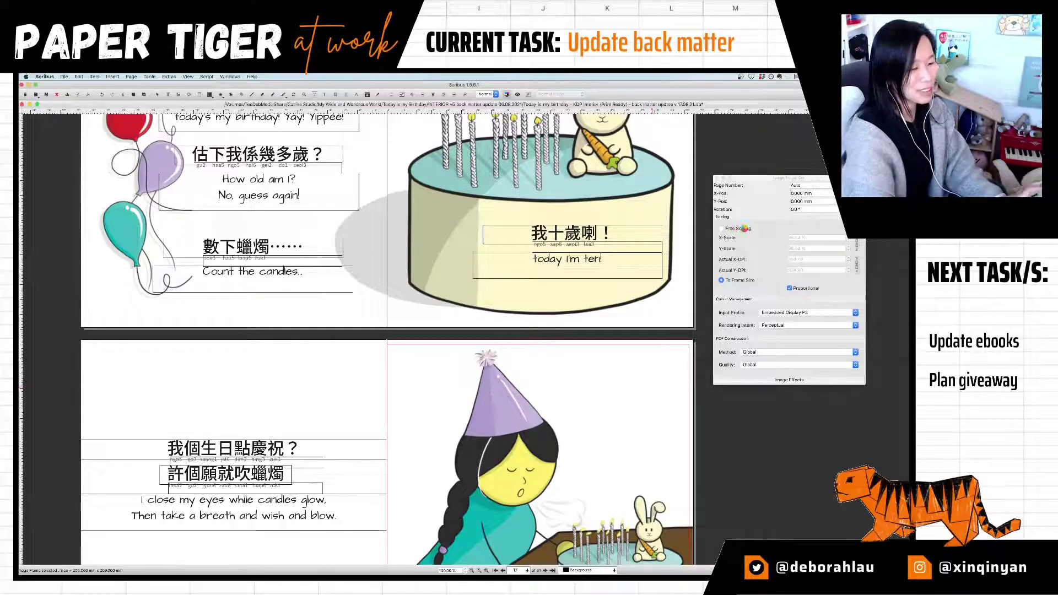
pyautogui.click(745, 229)
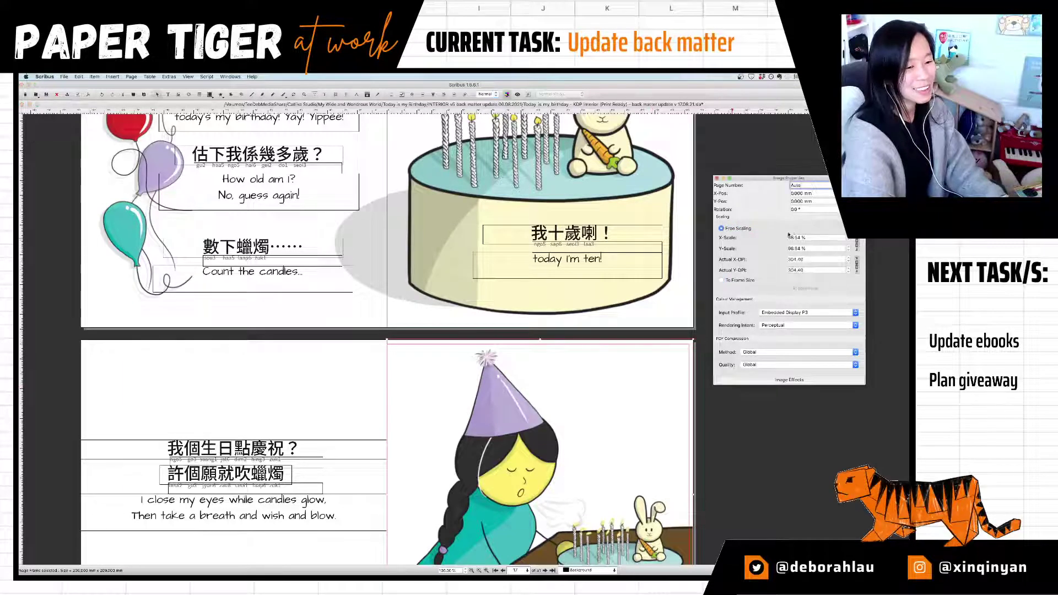
pyautogui.write('10')
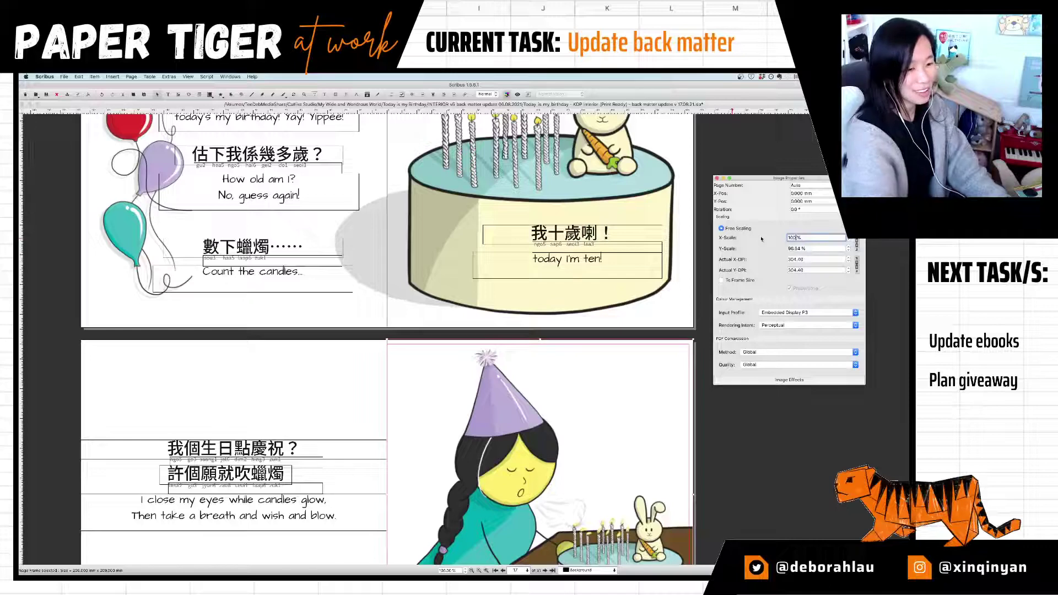
pyautogui.write('0')
pyautogui.press('Return')
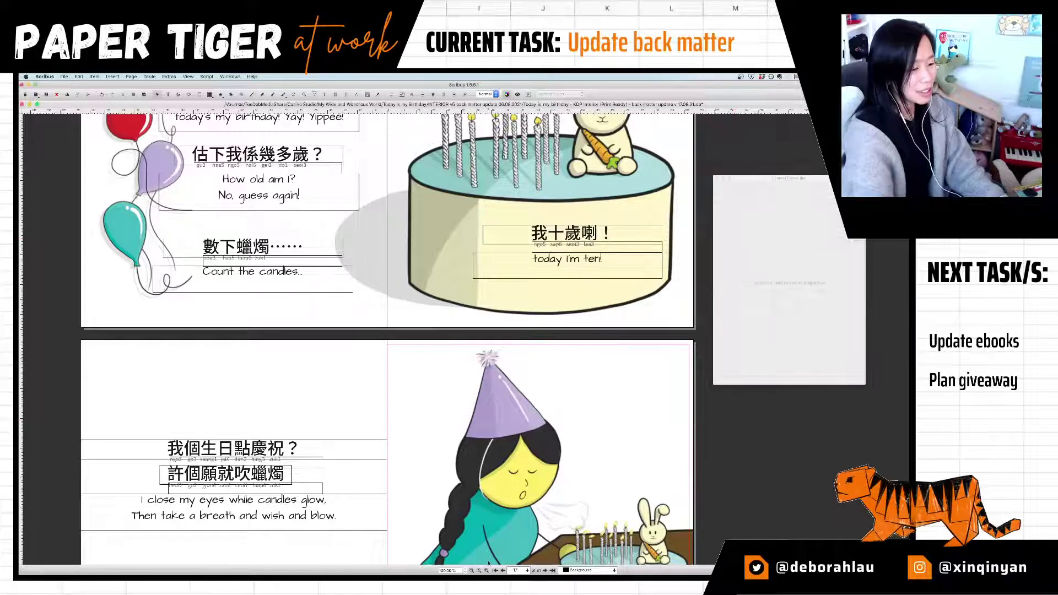
# Step: Go to page 18 and replace its picnic illustration with today_is_my_birthday-pgs_18-19_left.png
pyautogui.click(521, 571)
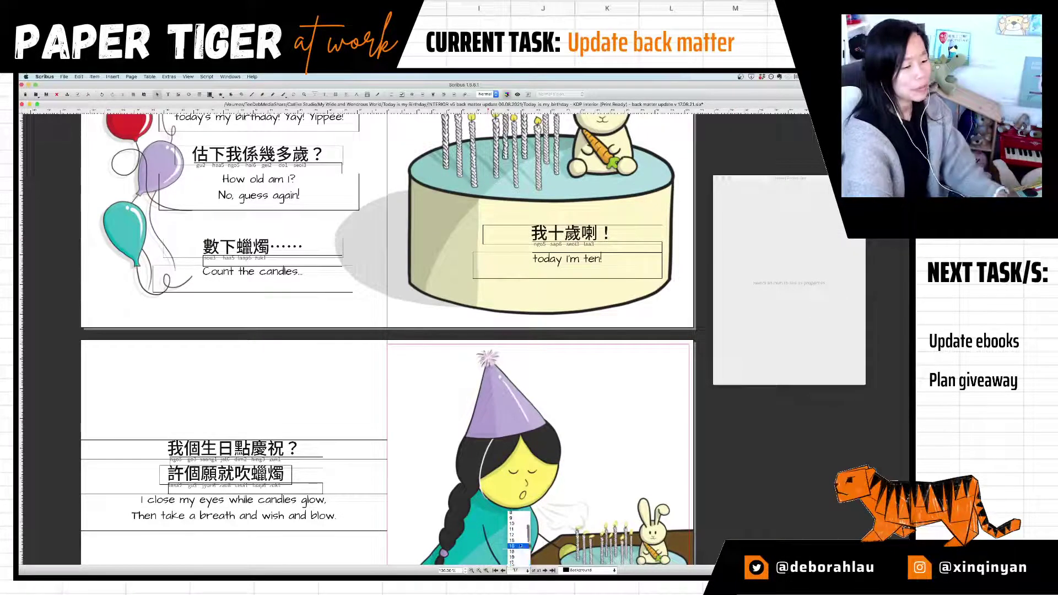
pyautogui.click(521, 528)
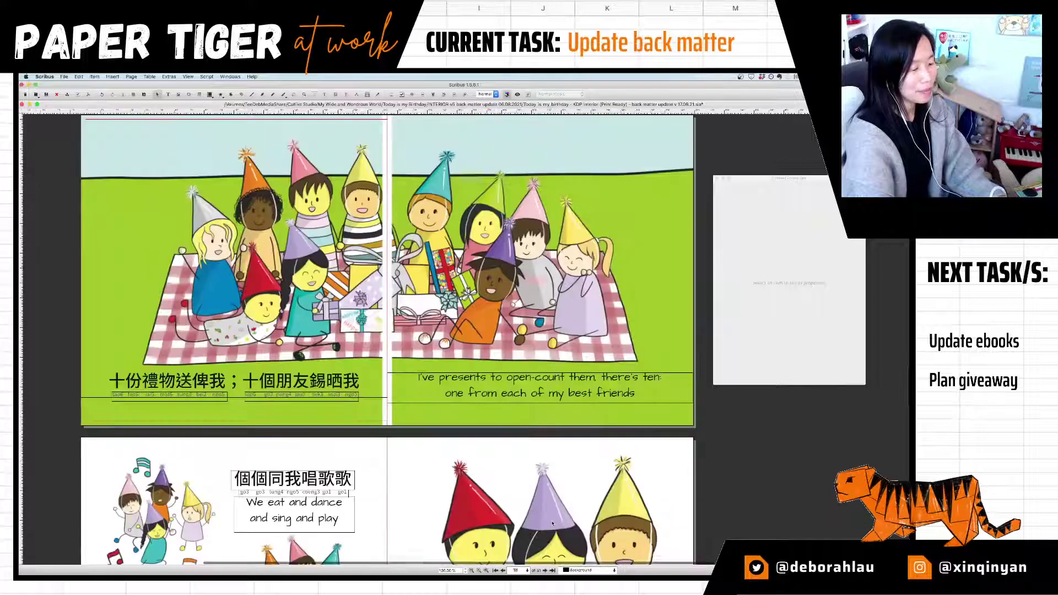
pyautogui.click(154, 141)
pyautogui.rightClick(197, 158)
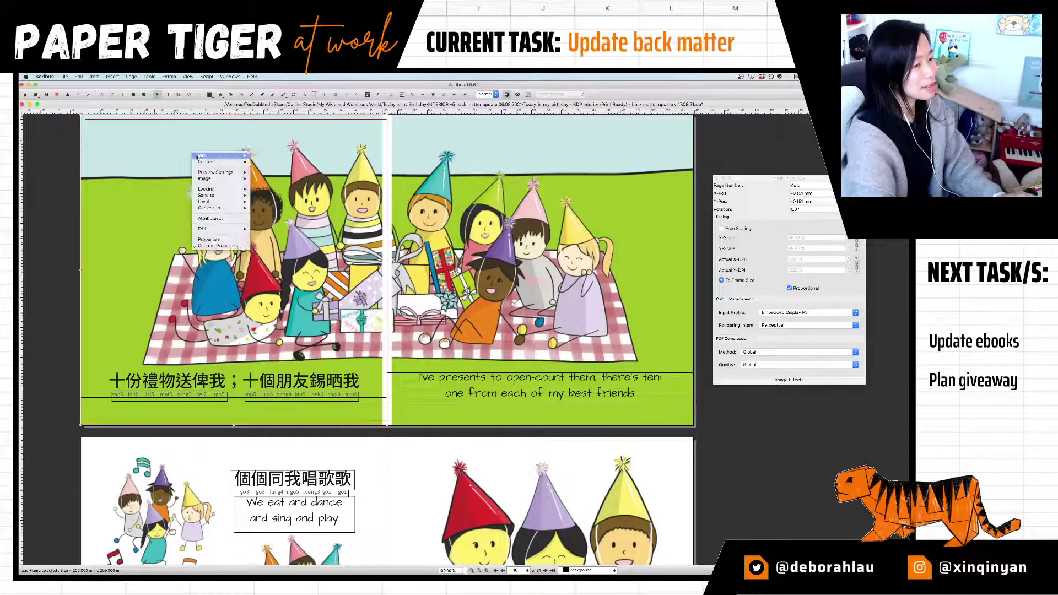
pyautogui.click(267, 165)
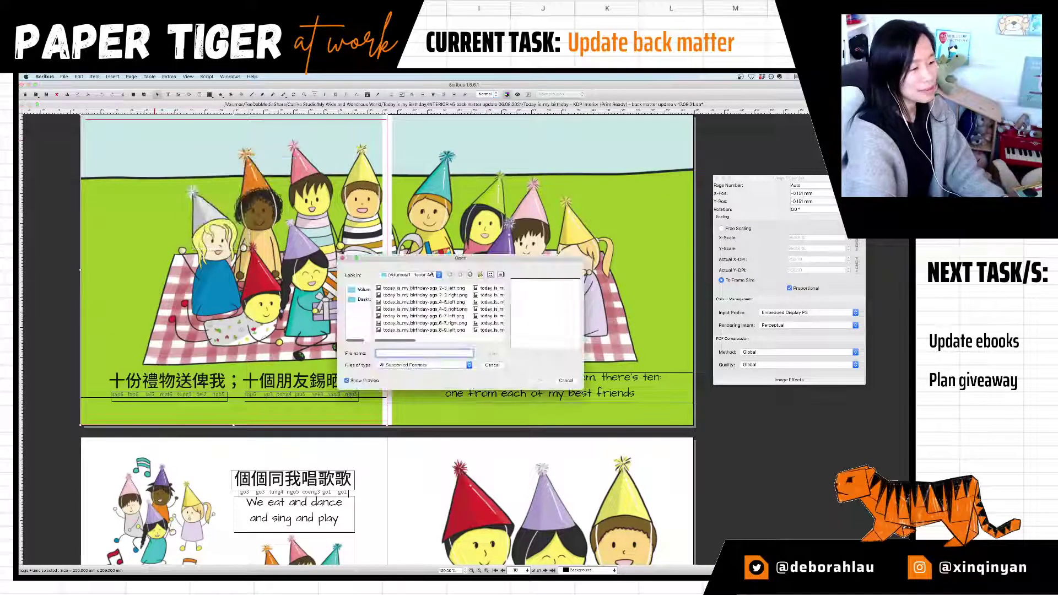
pyautogui.hscroll(10, 457, 310)
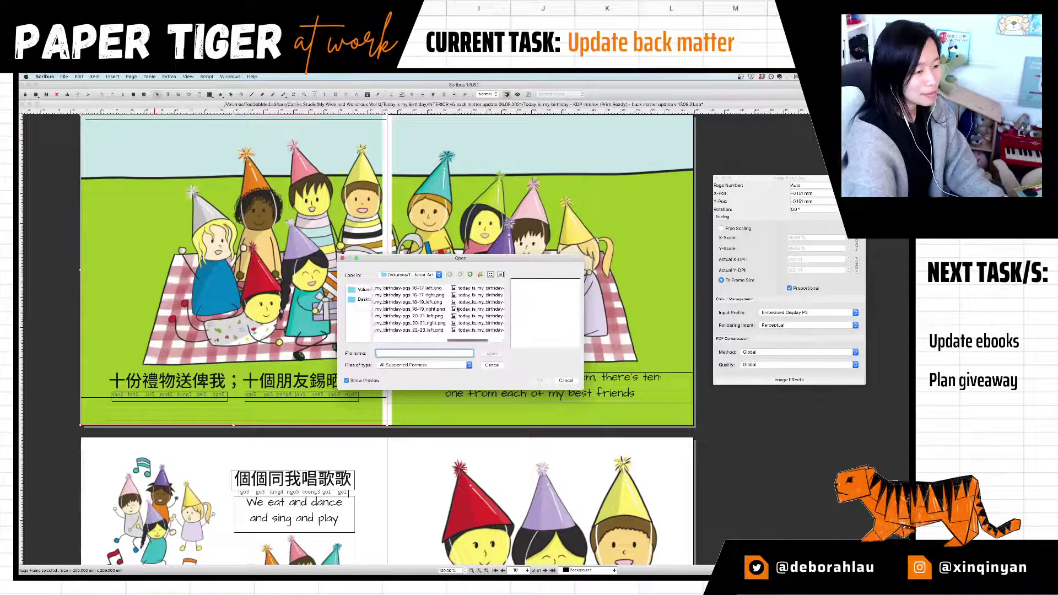
pyautogui.hscroll(-3, 457, 309)
pyautogui.click(425, 302)
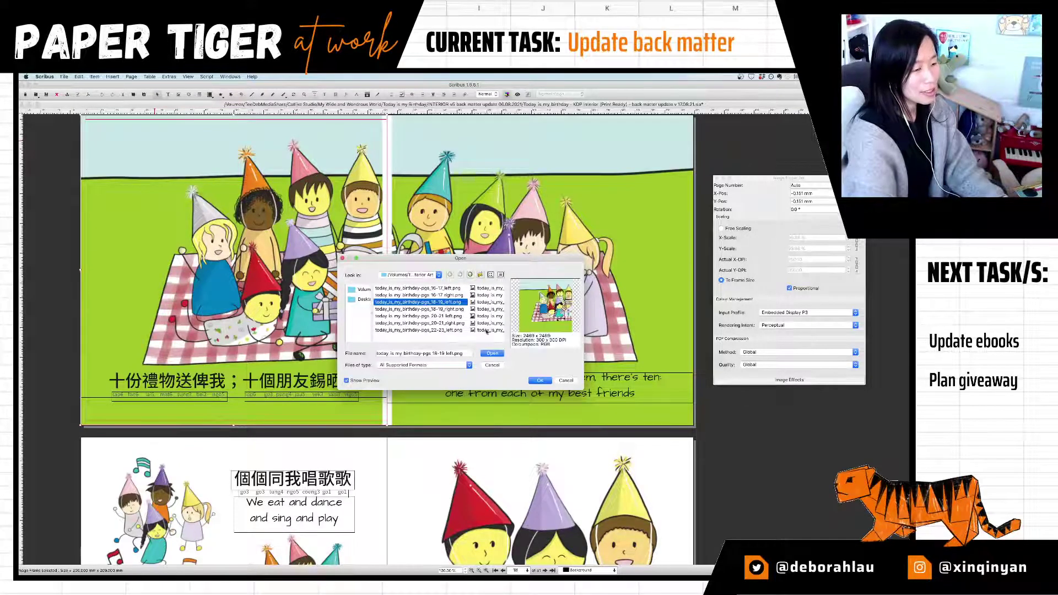
pyautogui.click(540, 380)
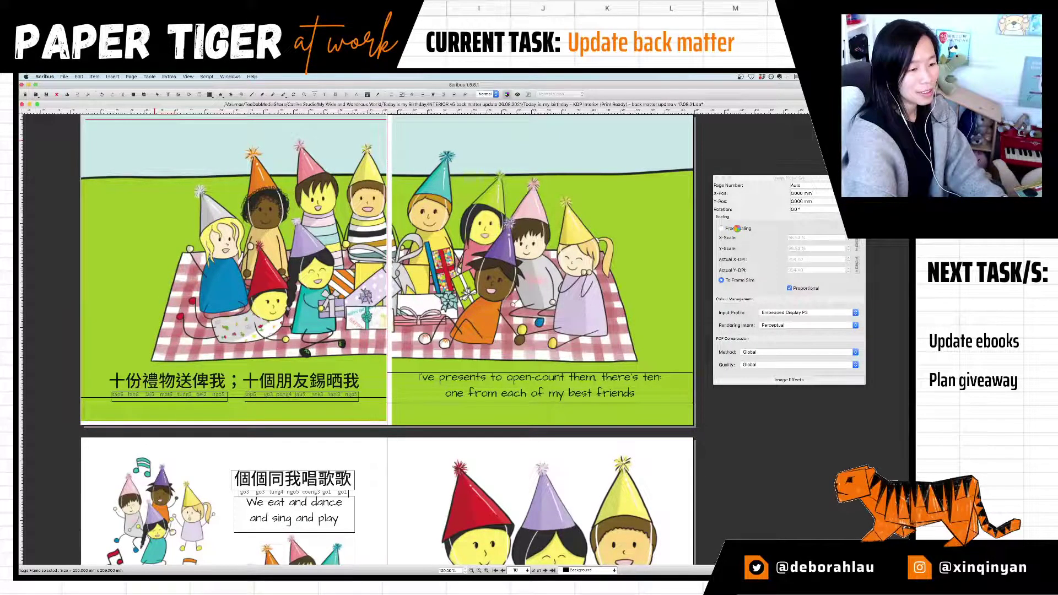
# Step: Switch the page 18 picnic illustration to free scaling at 100% horizontally and vertically
pyautogui.click(737, 229)
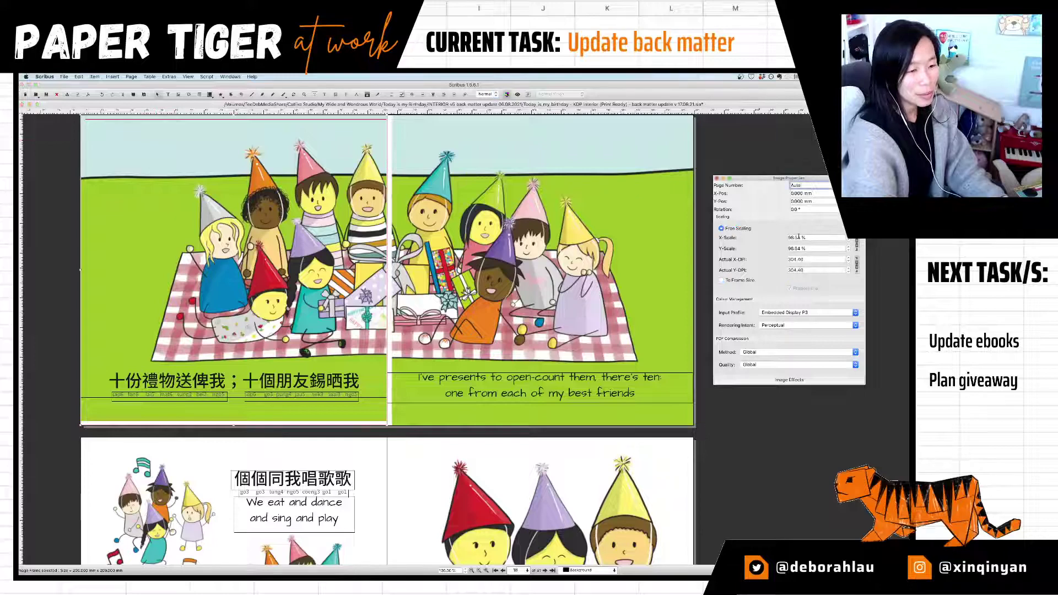
pyautogui.doubleClick(799, 237)
pyautogui.write('98.54')
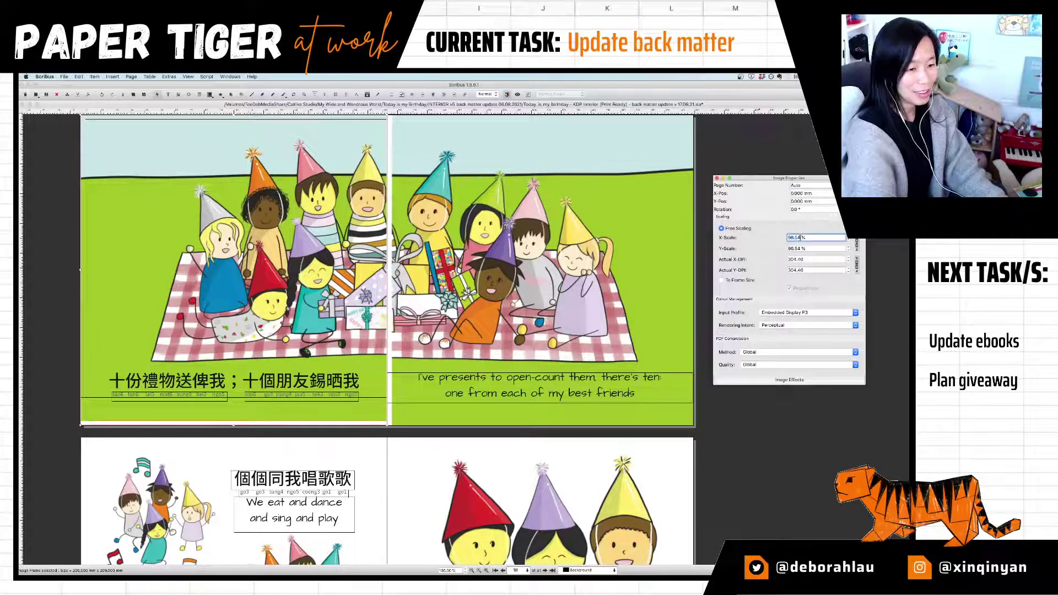
pyautogui.write('100')
pyautogui.press('Return')
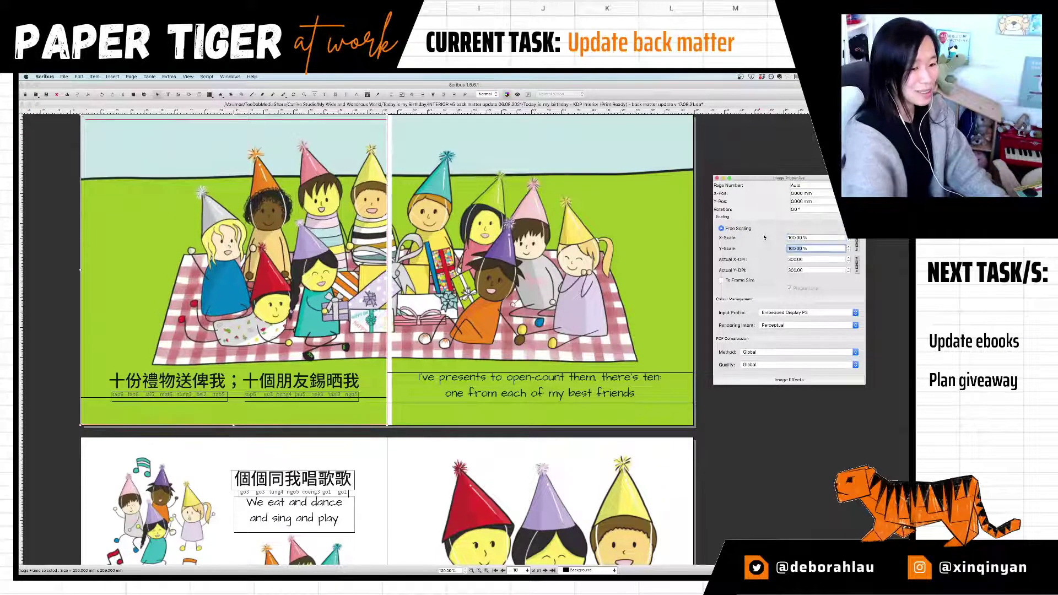
pyautogui.click(721, 280)
# Step: Replace the picnic illustration on page 19 with today_is_my_birthday-pgs_18-19_right.png
pyautogui.click(601, 150)
pyautogui.rightClick(602, 149)
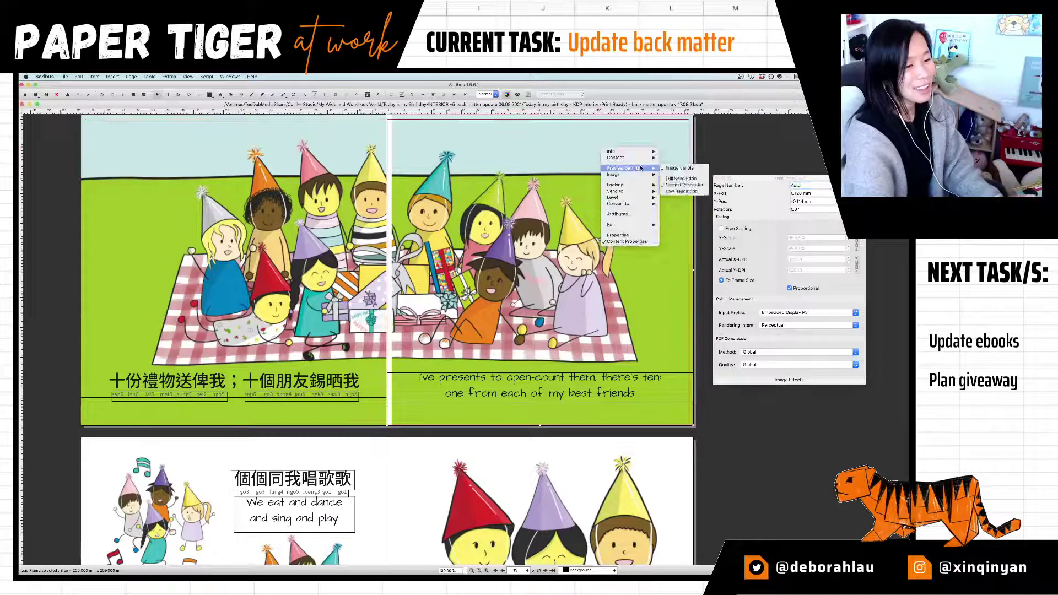
pyautogui.click(671, 193)
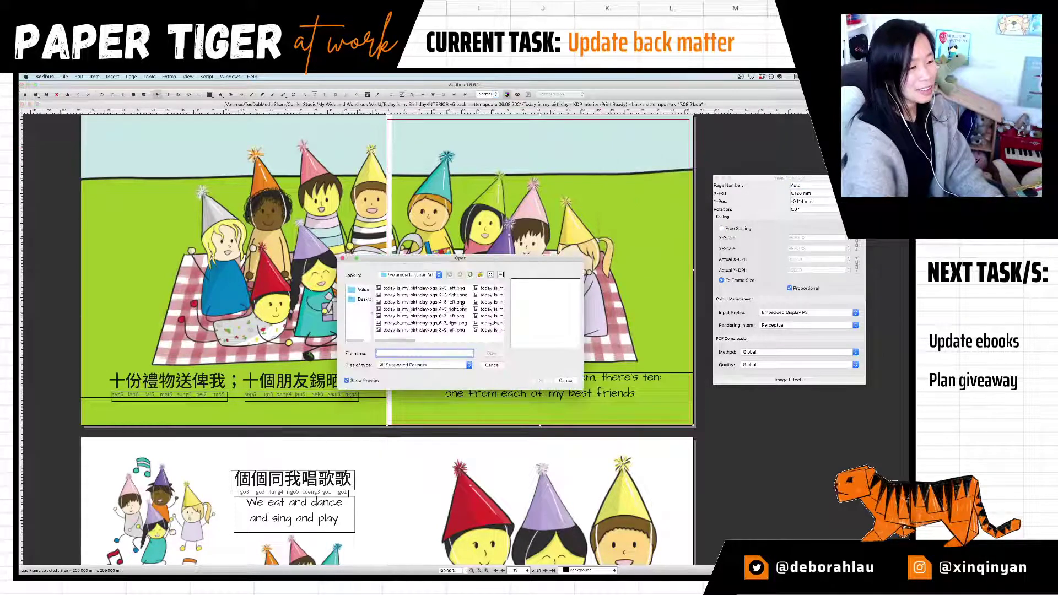
pyautogui.hscroll(10, 435, 325)
pyautogui.hscroll(-3, 436, 325)
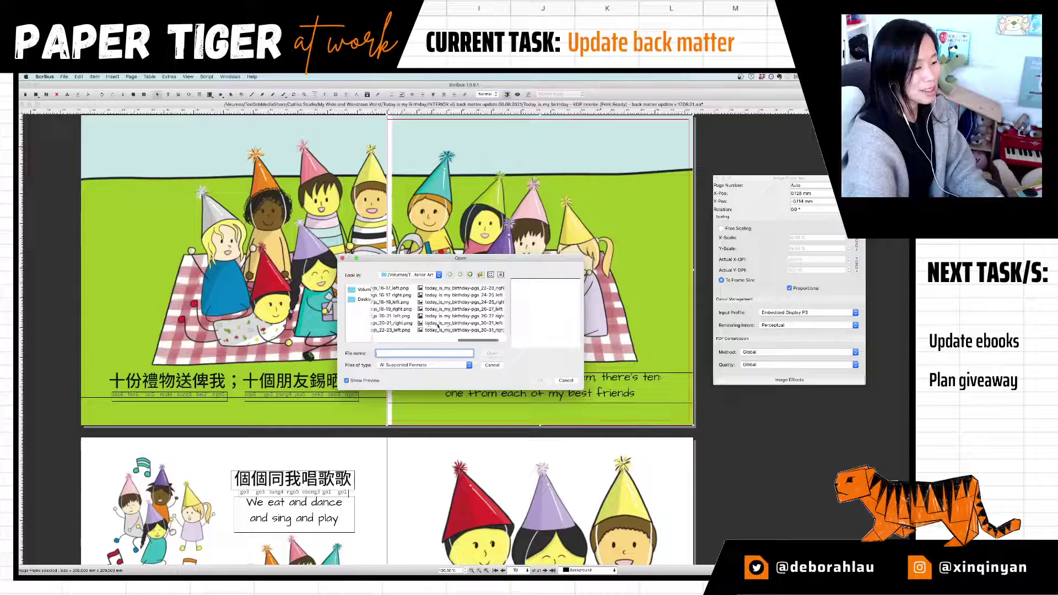
pyautogui.click(411, 310)
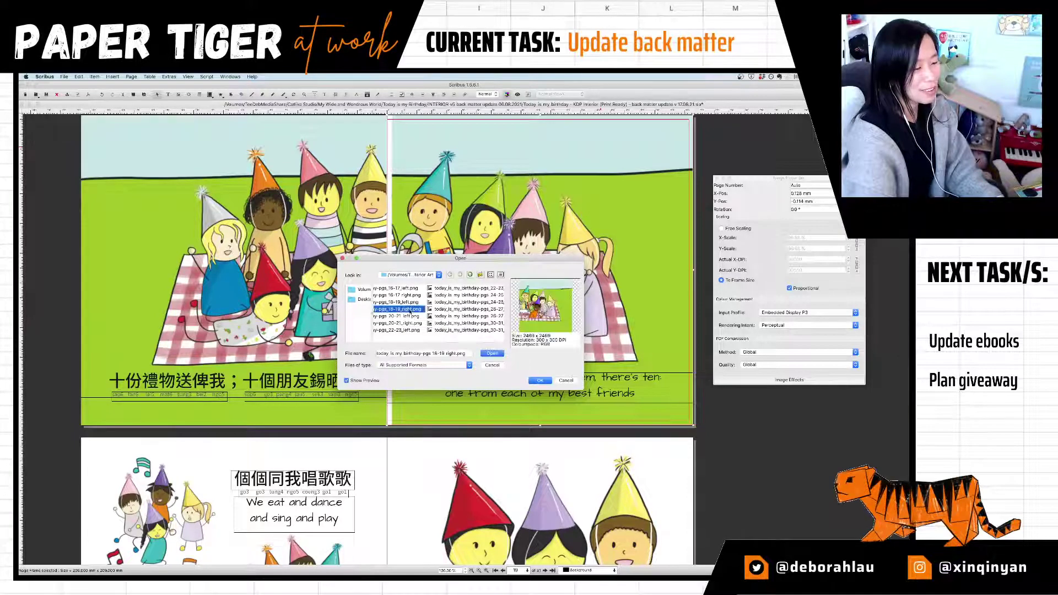
pyautogui.click(539, 380)
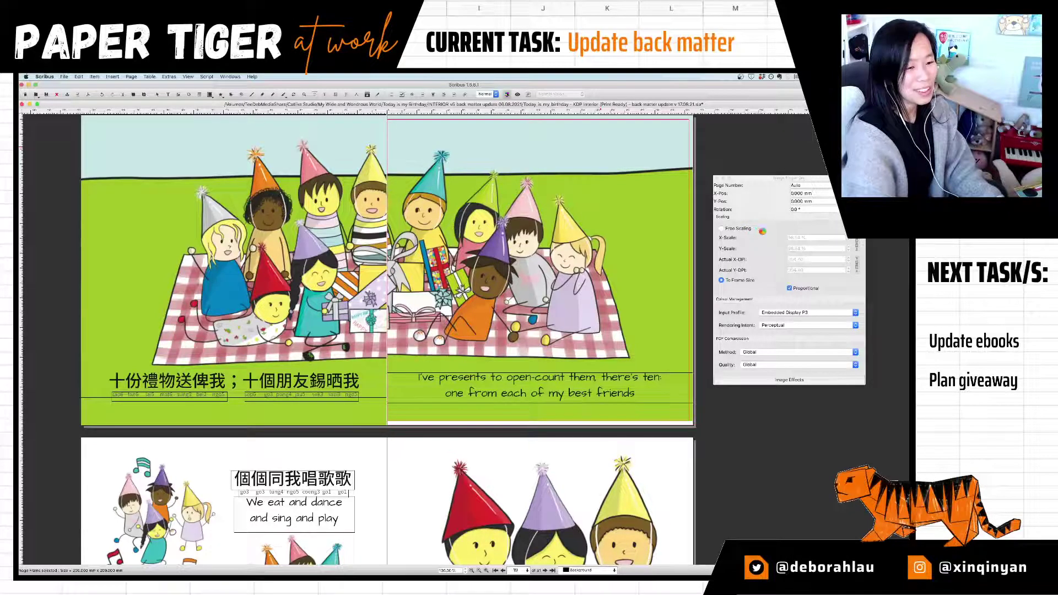
# Step: Switch the page 19 picnic illustration to free scaling at 100% and deselect it
pyautogui.click(742, 229)
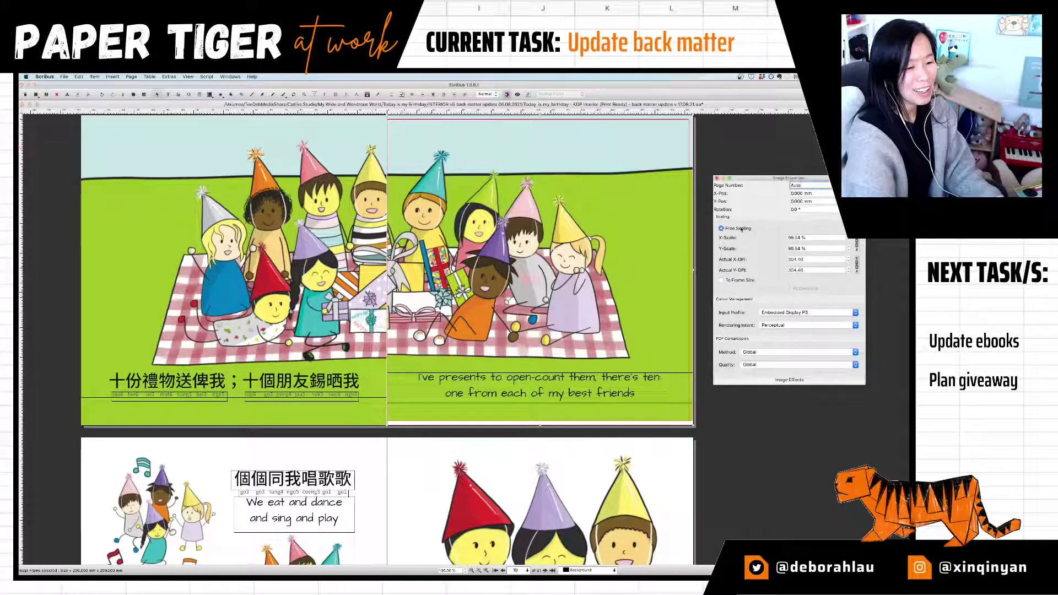
pyautogui.tripleClick(798, 237)
pyautogui.write('100')
pyautogui.press('Tab')
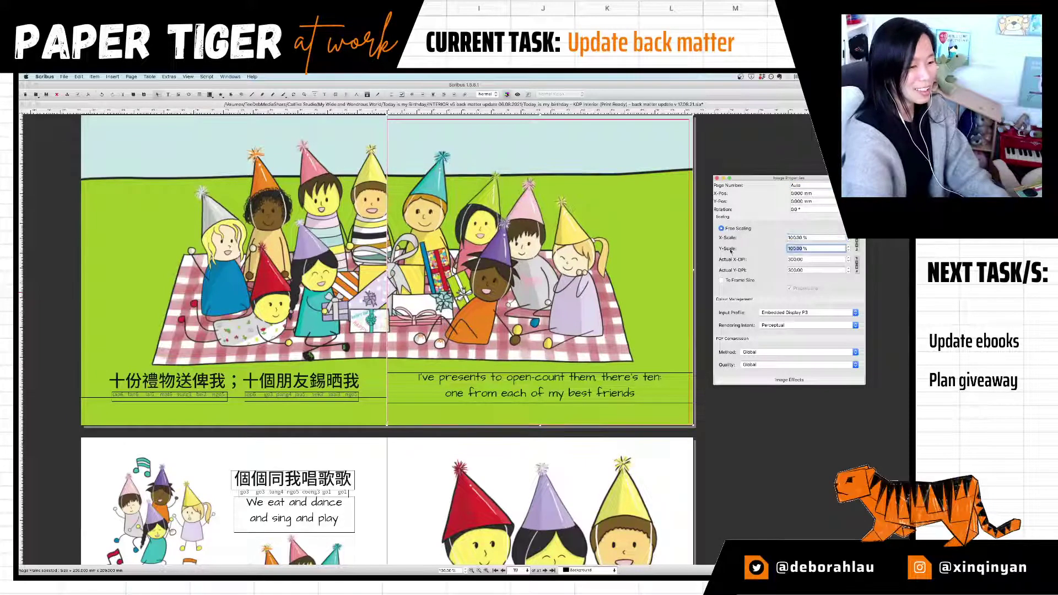
pyautogui.click(724, 437)
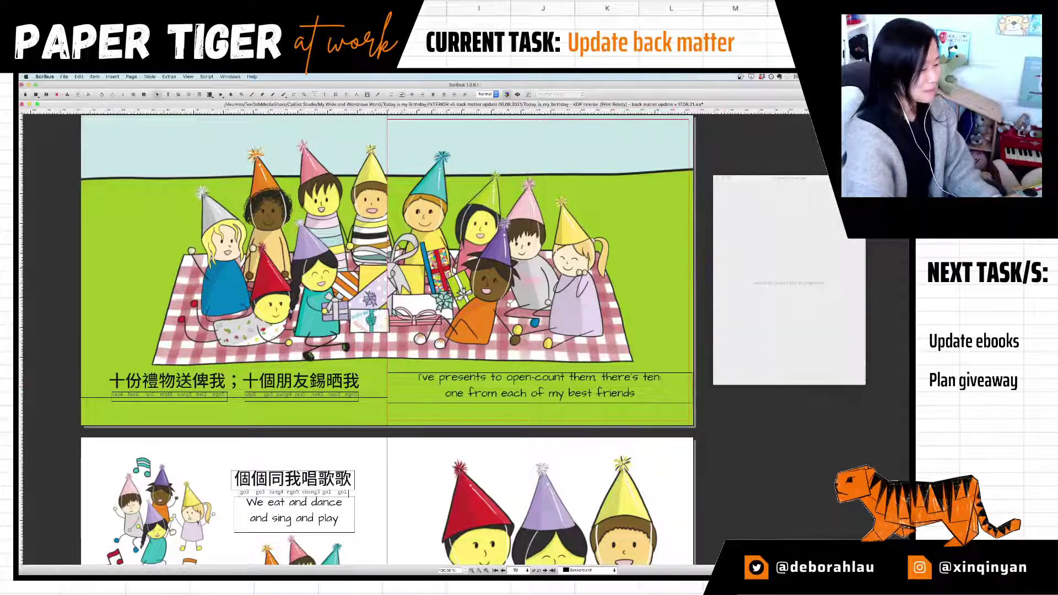
# Step: Replace the dancing and singing friends illustration on page 20 with today_is_my_birthday-pgs_20-21_left.png, using free scaling at 100%
pyautogui.click(256, 454)
pyautogui.rightClick(253, 452)
pyautogui.moveTo(282, 465)
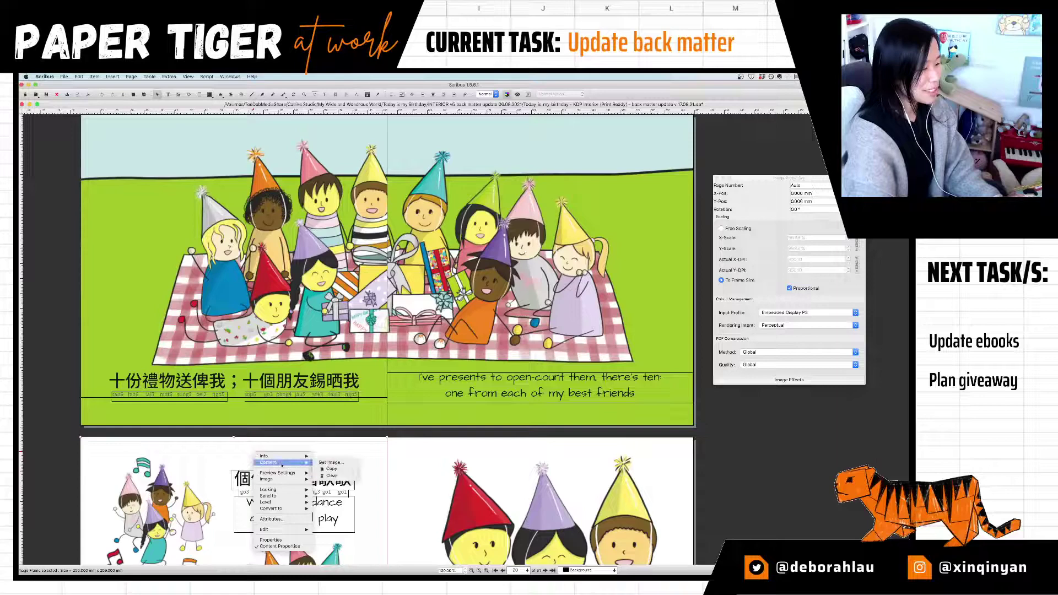
pyautogui.click(331, 463)
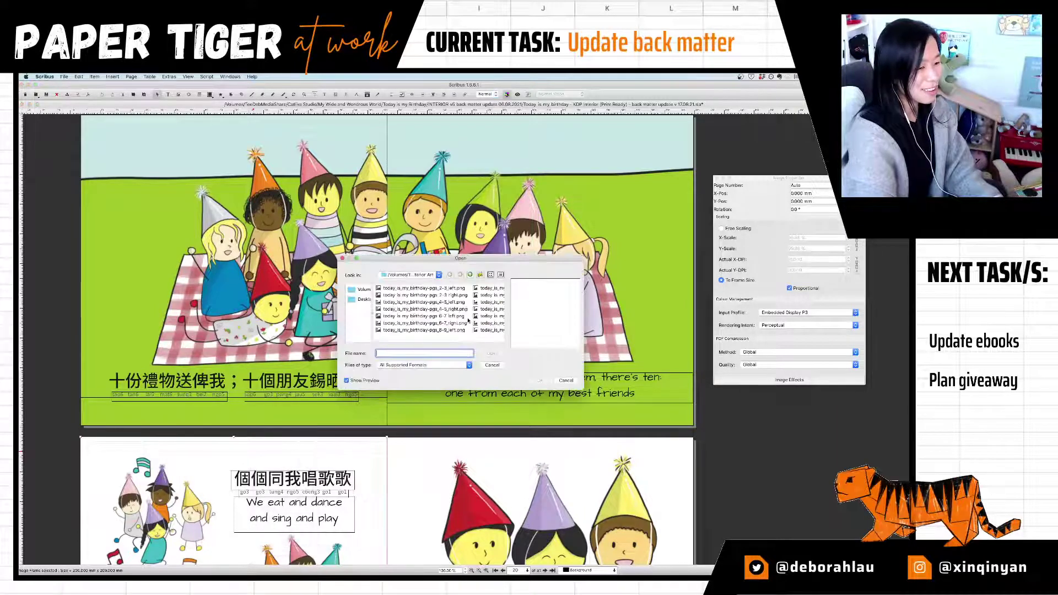
pyautogui.hscroll(5, 468, 319)
pyautogui.hscroll(-4, 411, 316)
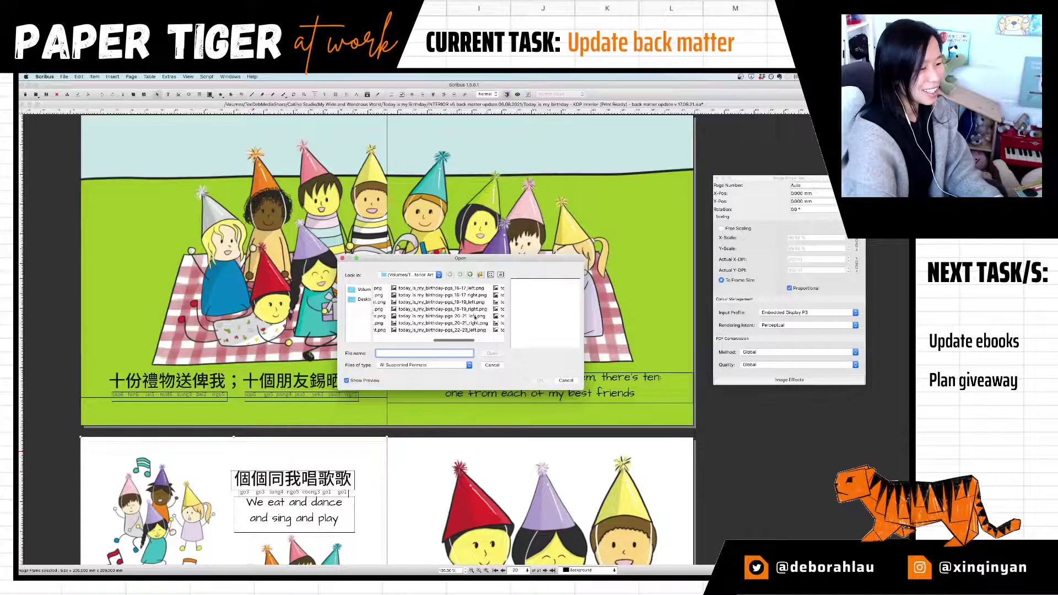
pyautogui.click(471, 316)
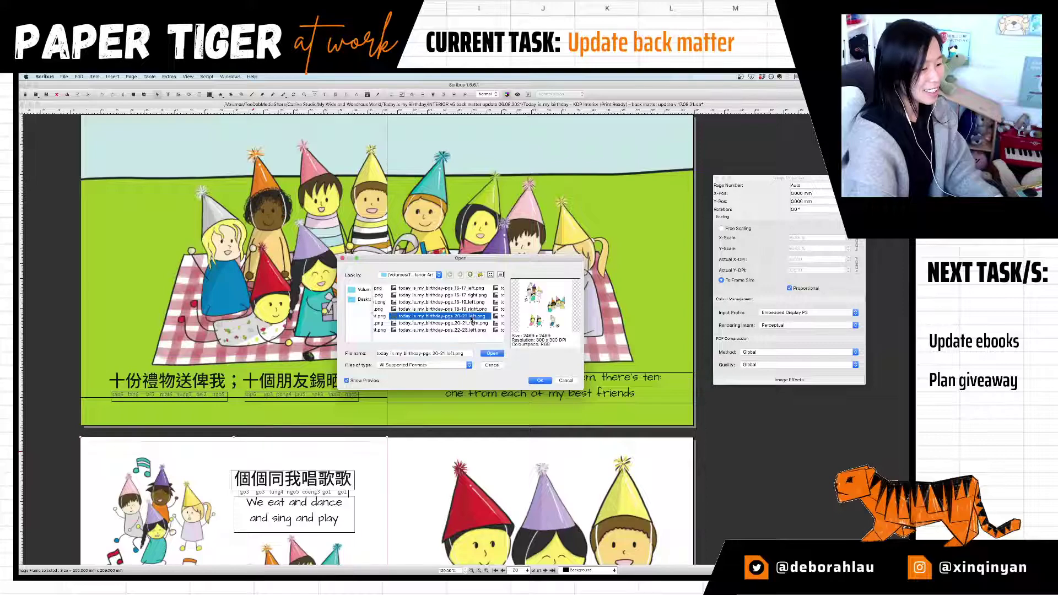
pyautogui.click(540, 380)
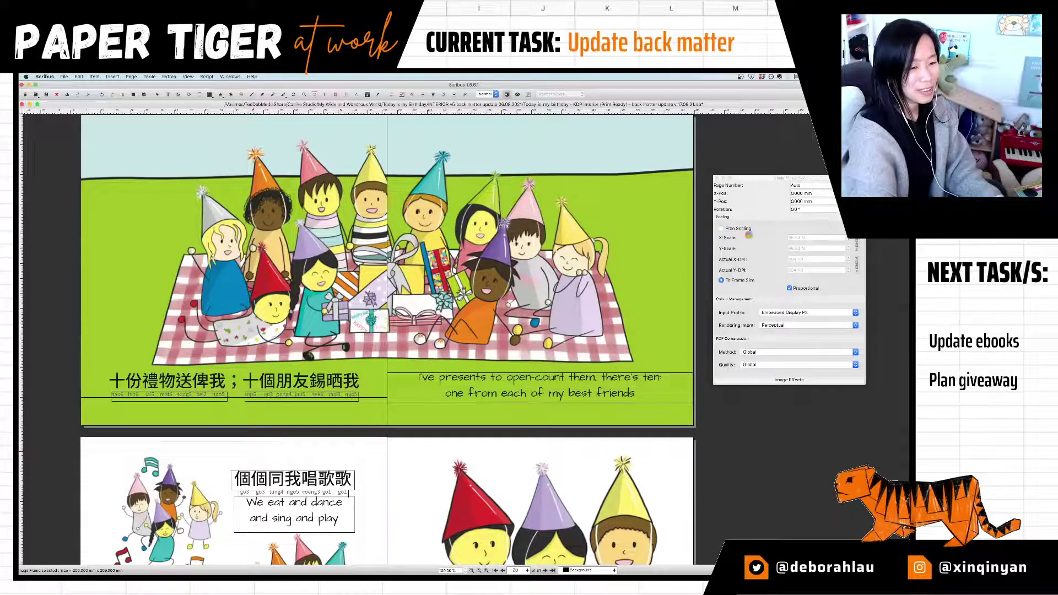
pyautogui.click(794, 238)
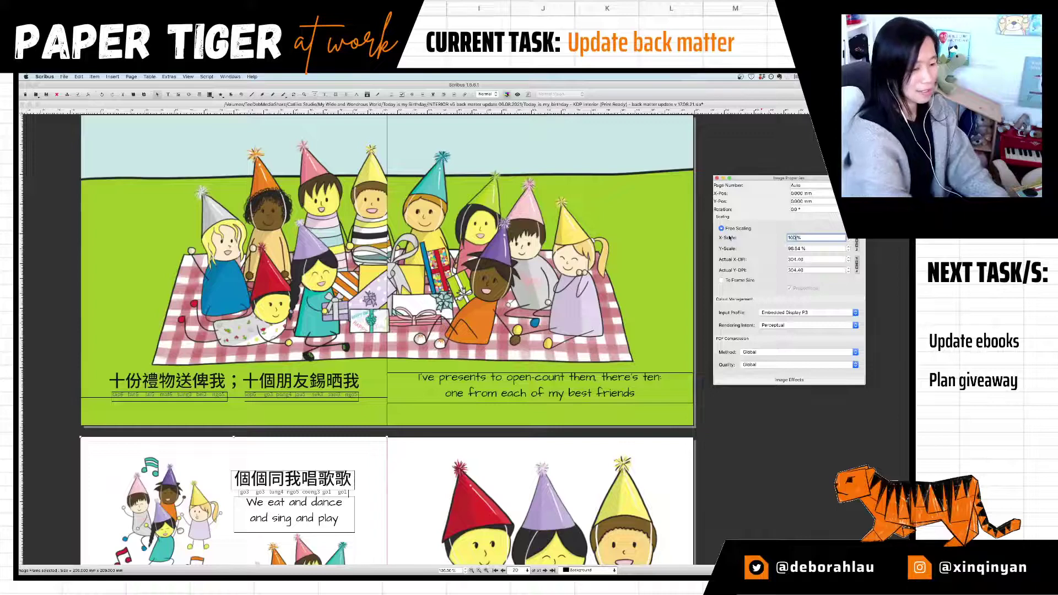
pyautogui.press('Tab')
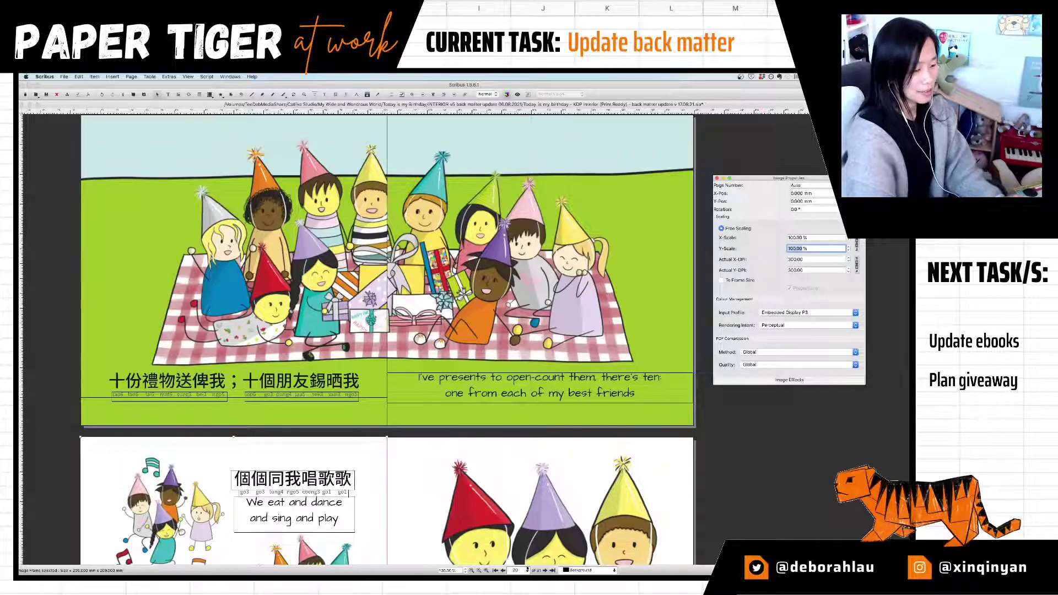
# Step: Replace the party-hat friends illustration on page 21 with today_is_my_birthday-pgs_20-21_right.png
pyautogui.click(514, 467)
pyautogui.rightClick(515, 466)
pyautogui.moveTo(532, 474)
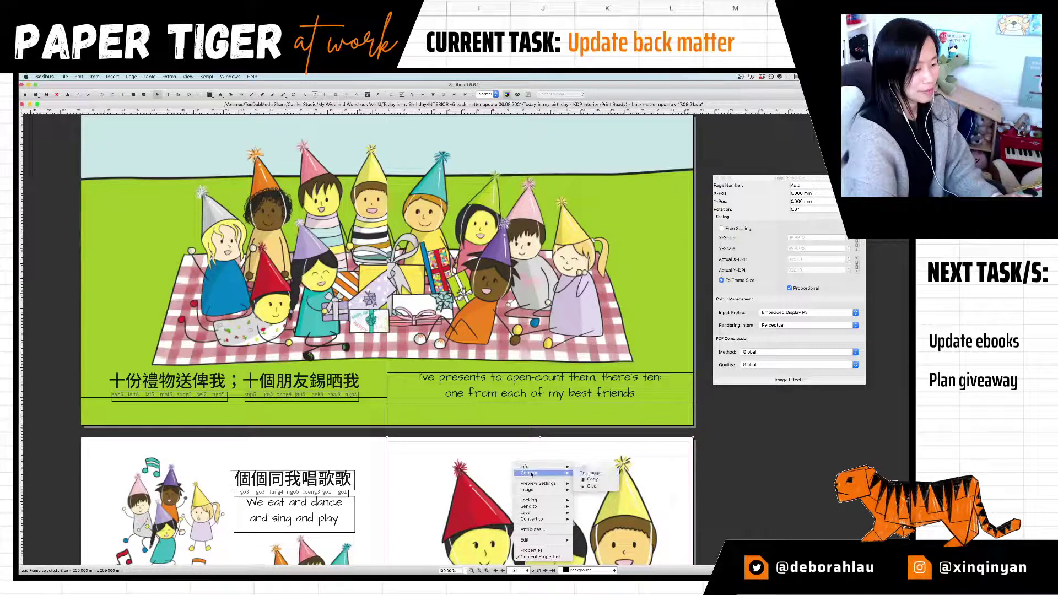
pyautogui.click(591, 473)
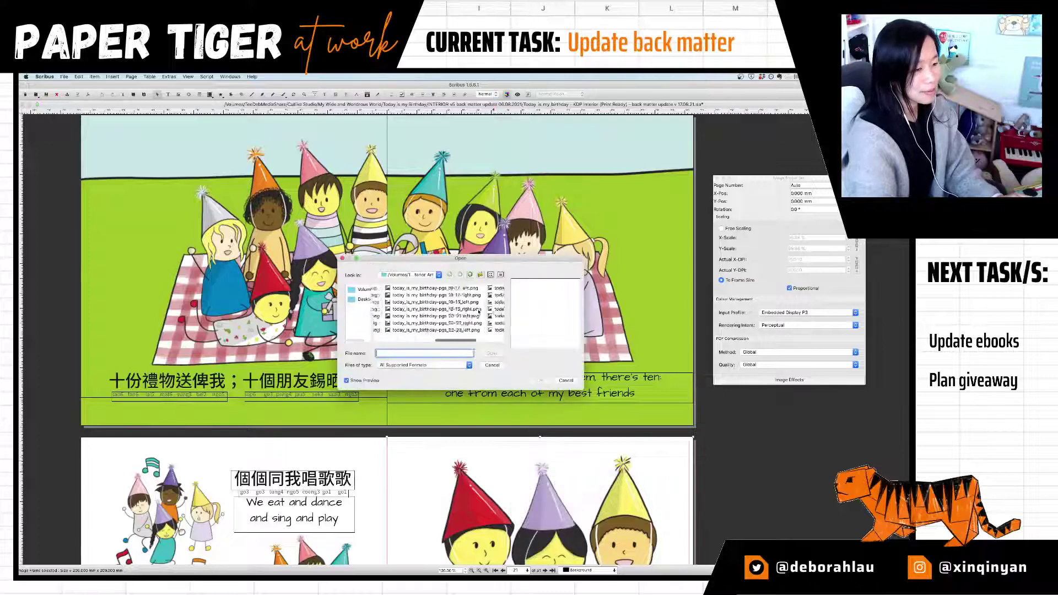
pyautogui.hscroll(3, 479, 313)
pyautogui.hscroll(-3, 448, 320)
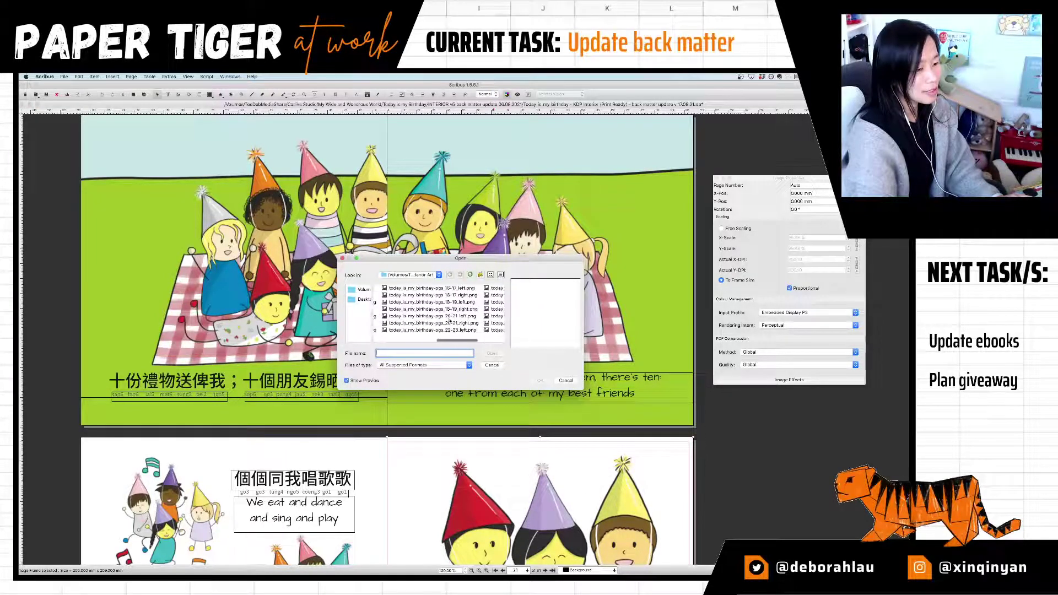
pyautogui.click(460, 324)
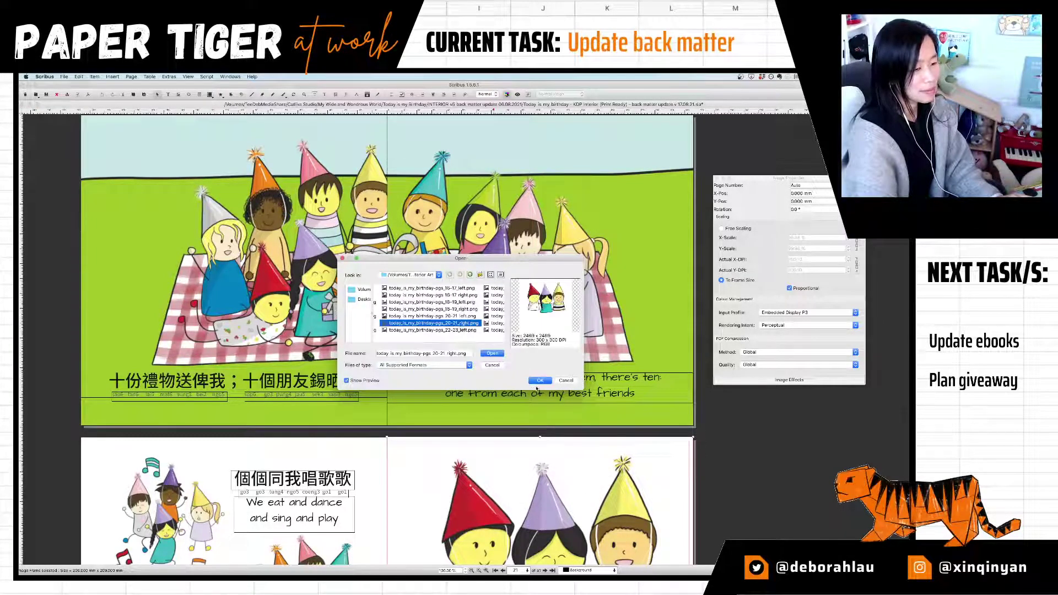
pyautogui.click(541, 381)
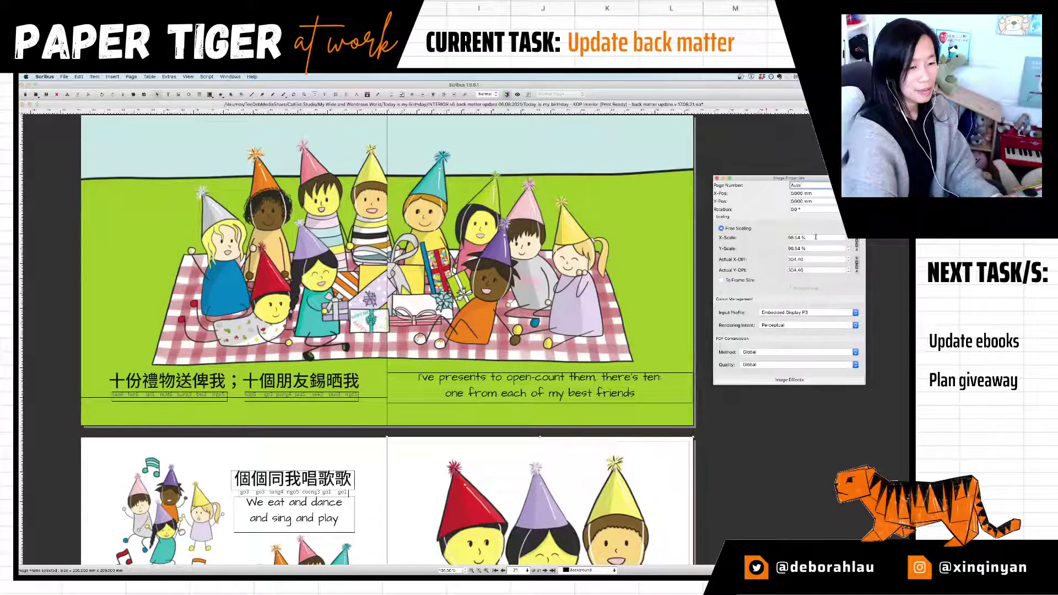
# Step: Set the page 21 illustration to free scaling at 100% horizontally and vertically
pyautogui.click(801, 238)
pyautogui.doubleClick(800, 238)
pyautogui.write('100')
pyautogui.press('Tab')
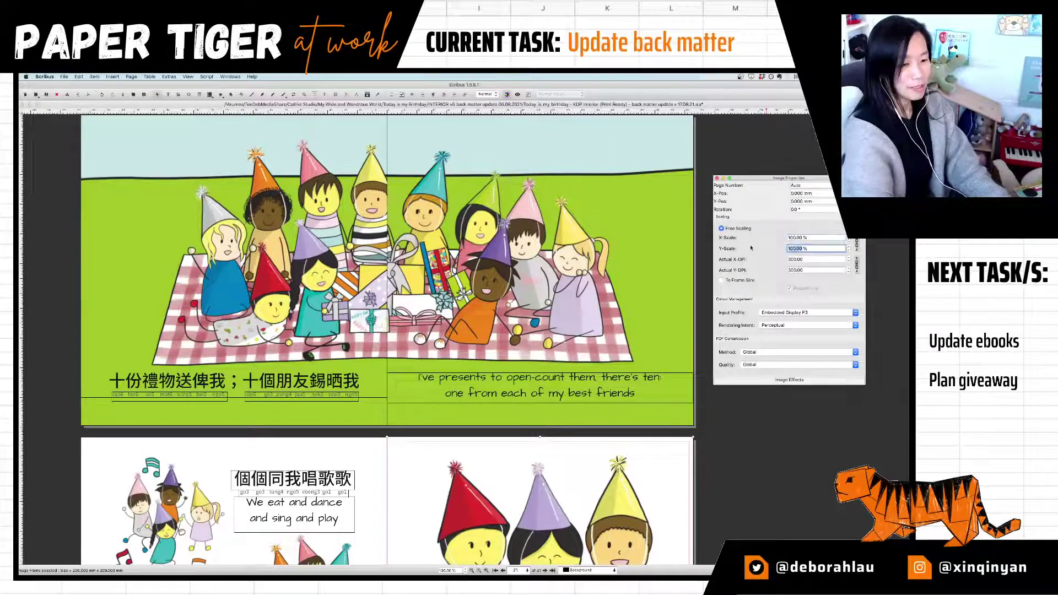
# Step: Go to page 22 and replace the goodbye and clean-up illustration with today_is_my_birthday-pgs_22-23_left.png
pyautogui.click(527, 572)
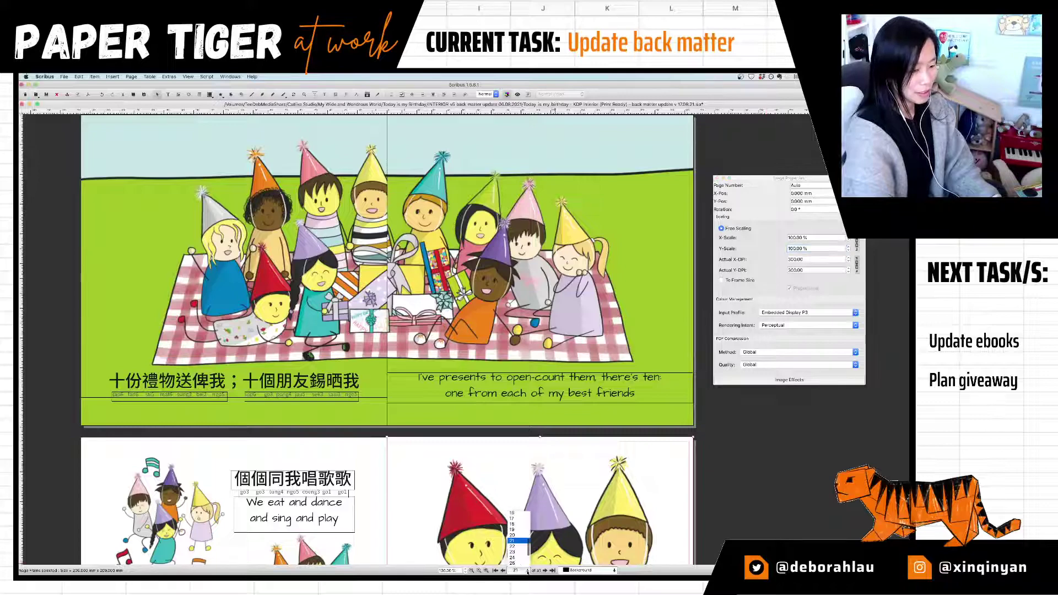
pyautogui.click(514, 547)
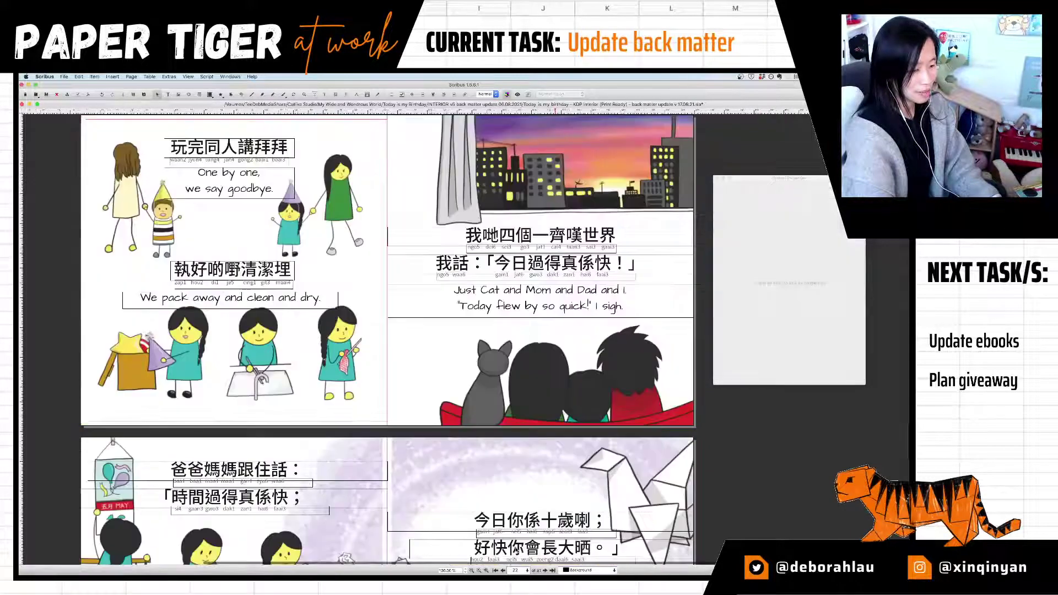
pyautogui.rightClick(361, 162)
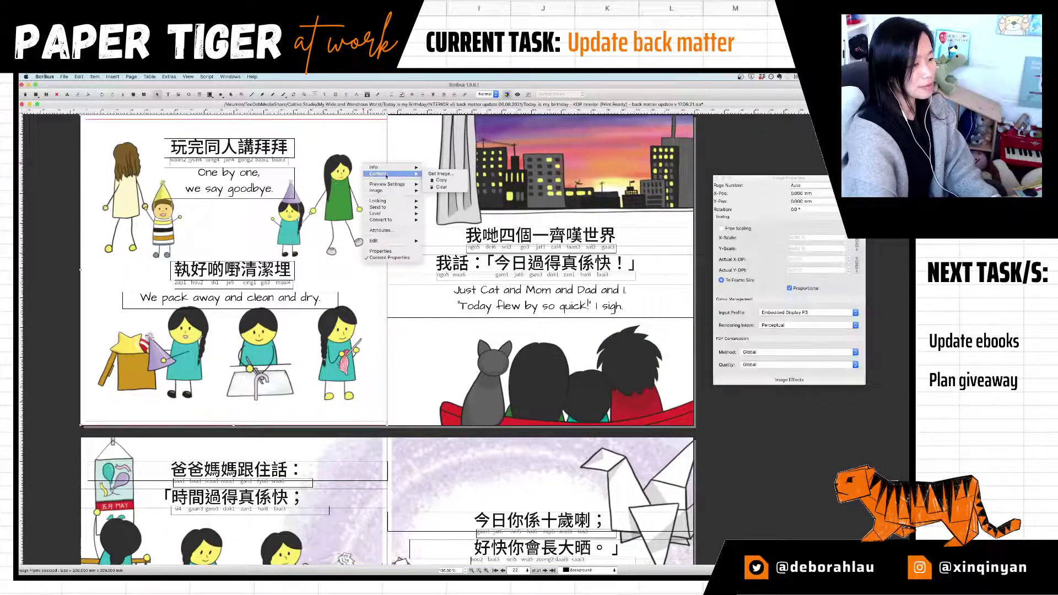
pyautogui.click(433, 177)
pyautogui.hscroll(5, 466, 309)
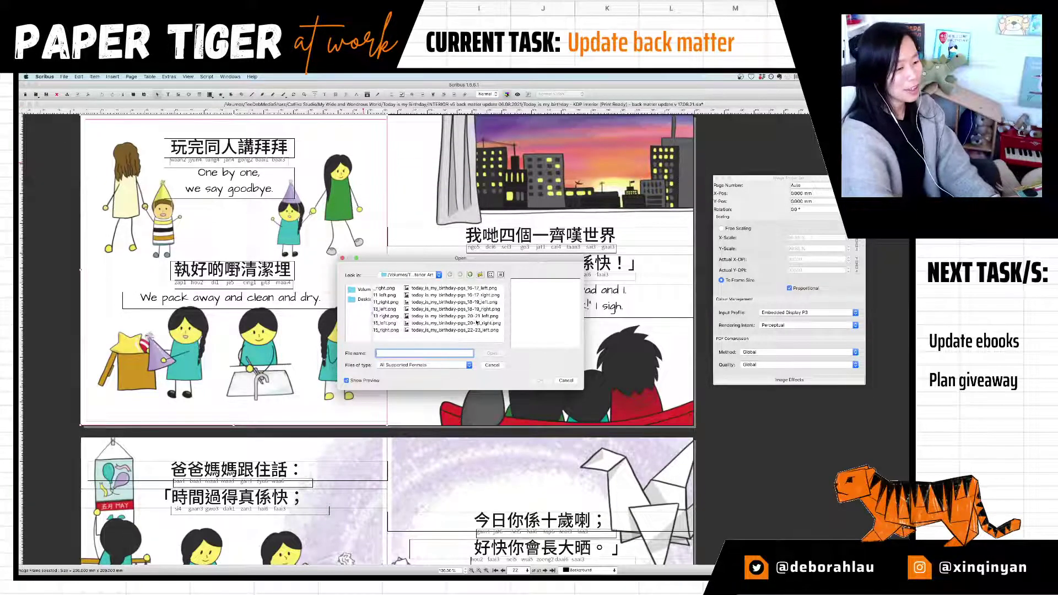
pyautogui.click(480, 330)
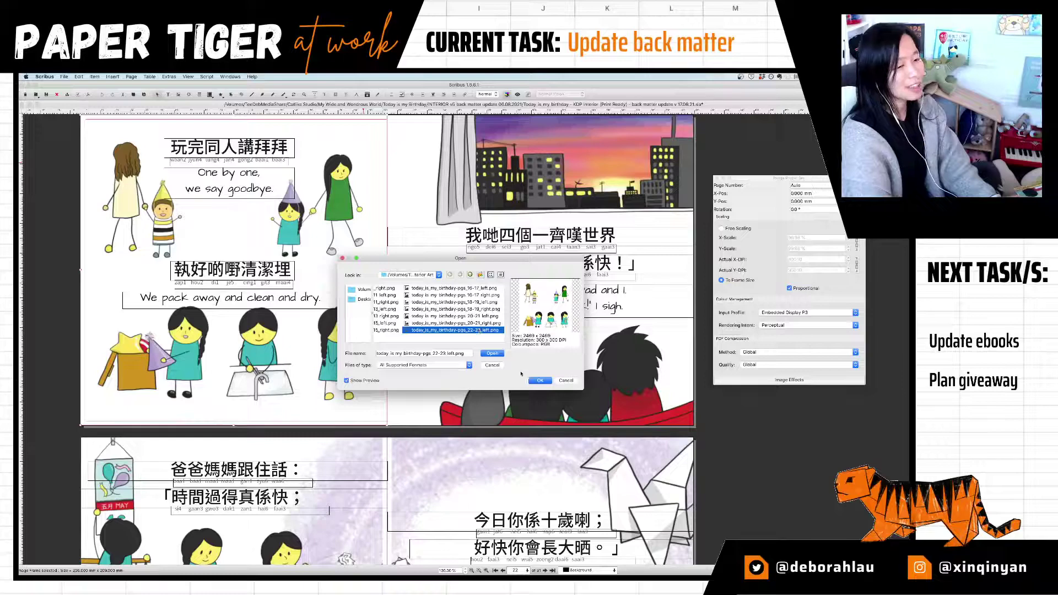
pyautogui.click(541, 381)
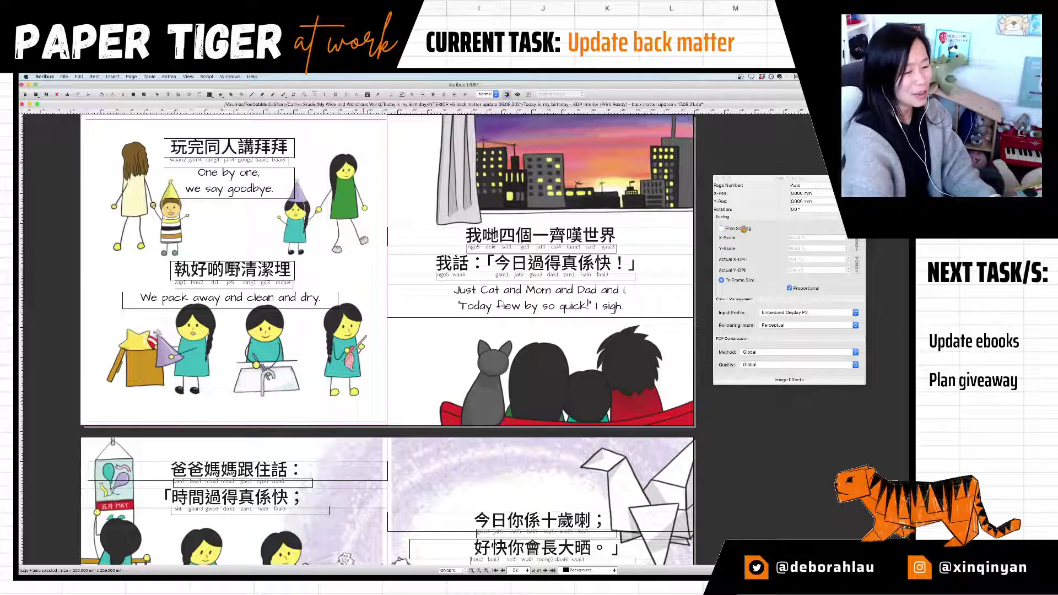
# Step: Switch the page 22 goodbye and clean-up illustration to free scaling at 100% horizontally and vertically
pyautogui.click(744, 229)
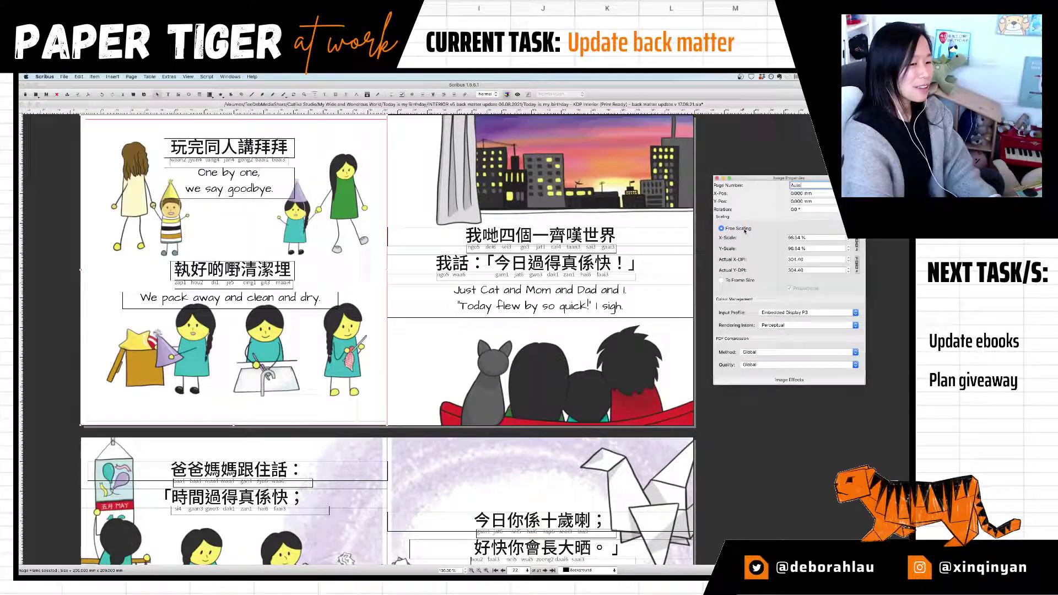
pyautogui.tripleClick(799, 237)
pyautogui.write('100')
pyautogui.press('Tab')
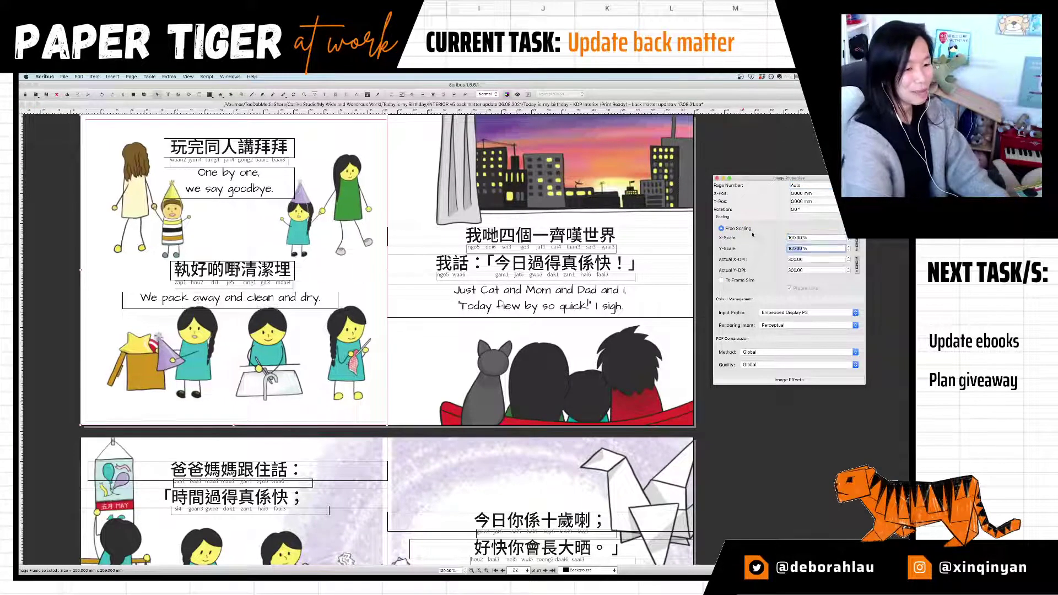
# Step: Replace the sunset skyline and sofa illustration on page 23 with today_is_my_birthday-pgs_22-23_right.png
pyautogui.rightClick(659, 210)
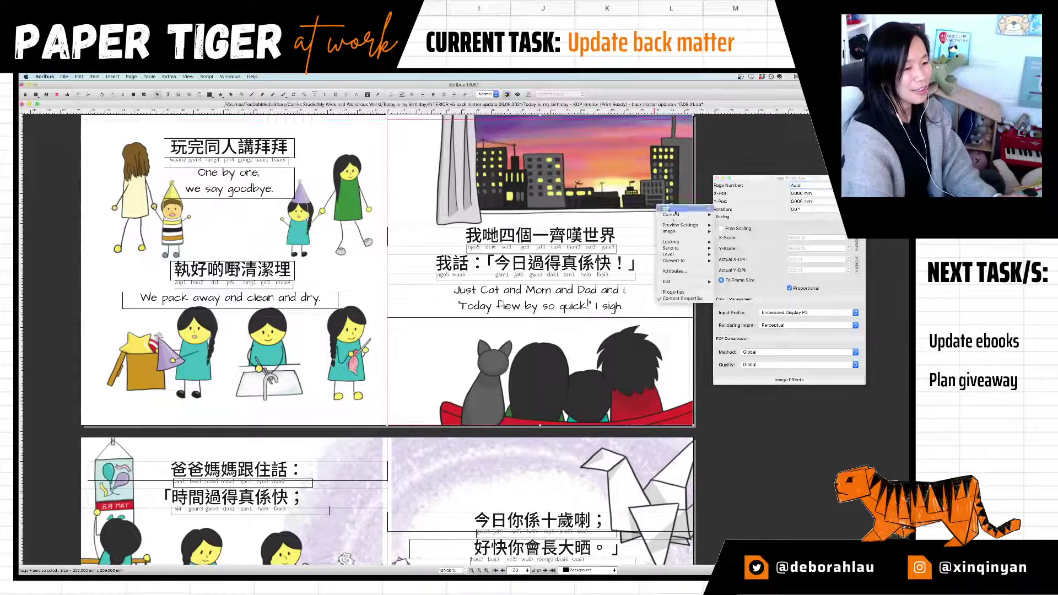
pyautogui.moveTo(683, 215)
pyautogui.click(723, 216)
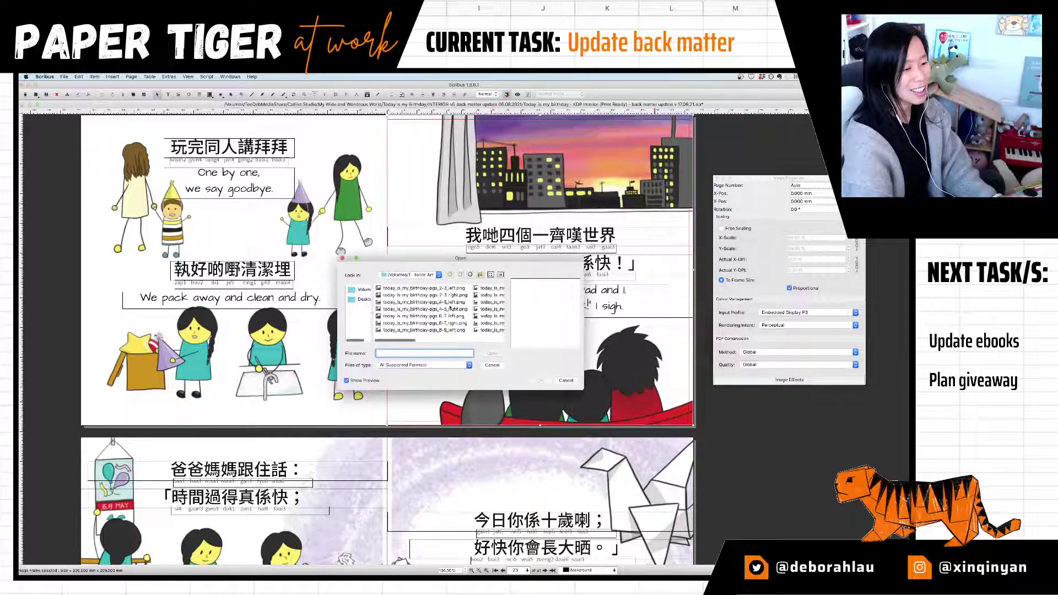
pyautogui.hscroll(5, 460, 305)
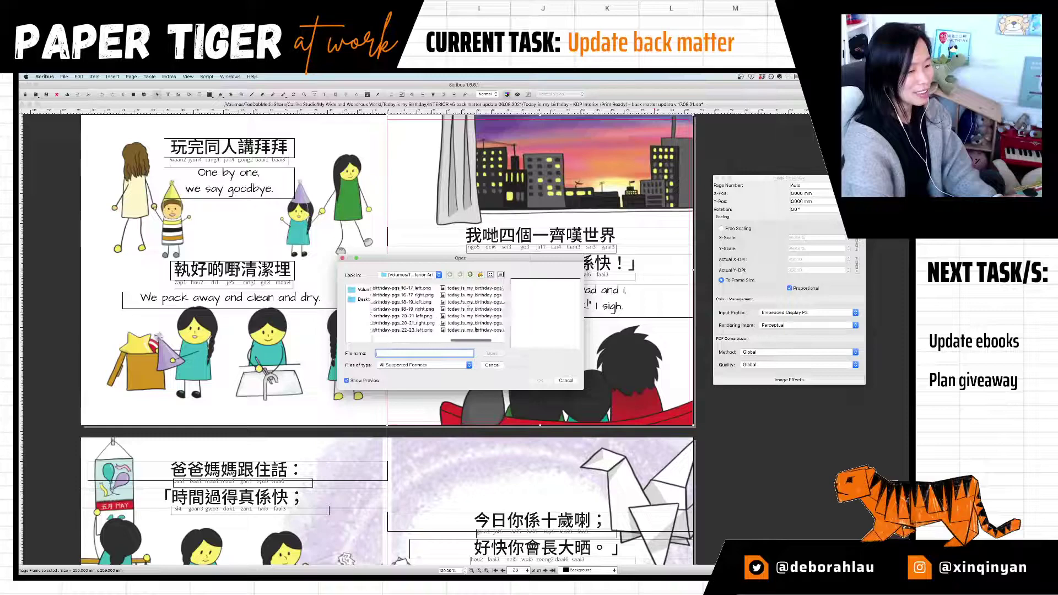
pyautogui.click(465, 289)
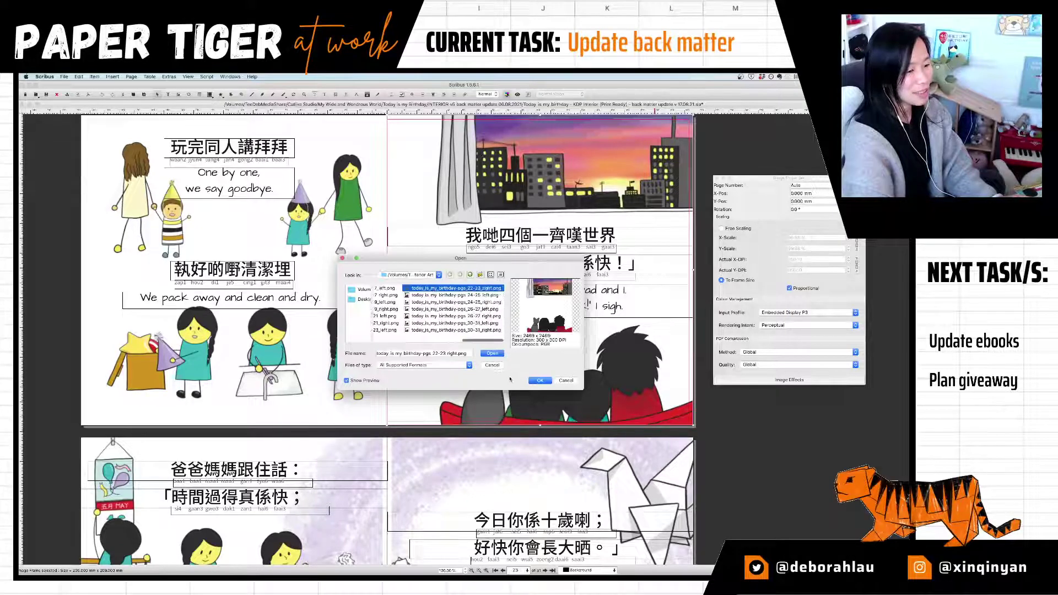
pyautogui.doubleClick(465, 289)
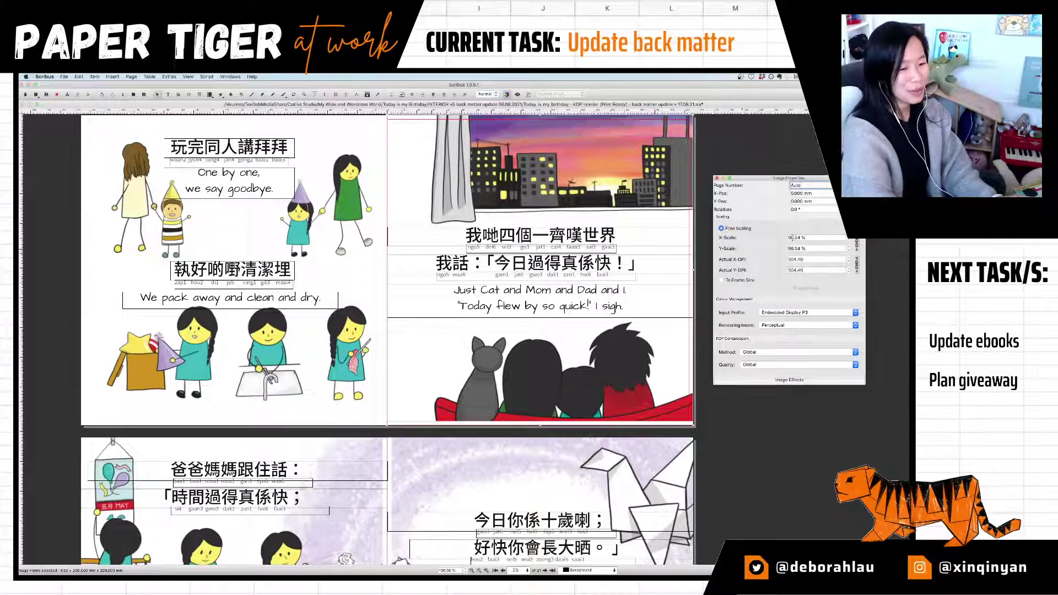
# Step: Set the page 23 skyline illustration to free scaling at 100% horizontally and vertically
pyautogui.click(797, 237)
pyautogui.write('100')
pyautogui.press('Tab')
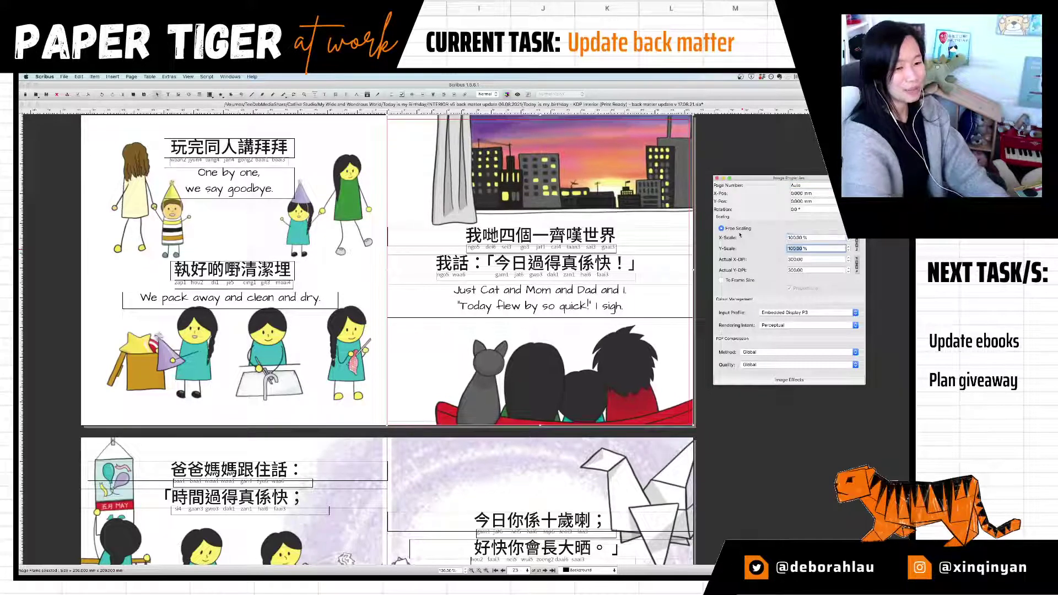
# Step: Replace the wall calendar illustration on page 24 with today_is_my_birthday-pgs_24-25_left.png
pyautogui.scroll(1, 661, 318)
pyautogui.click(349, 478)
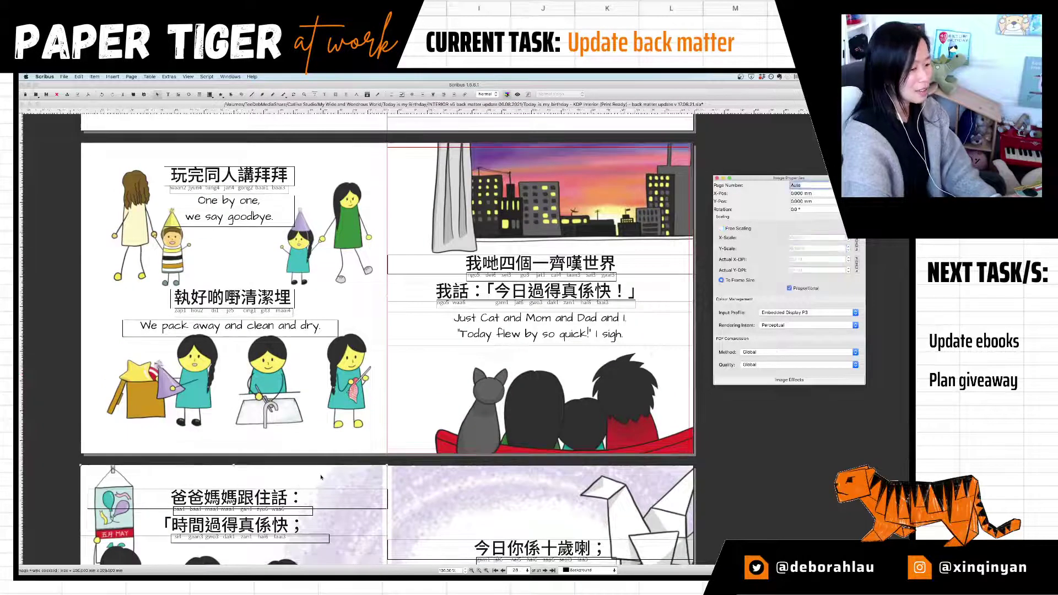
pyautogui.rightClick(350, 477)
pyautogui.moveTo(381, 385)
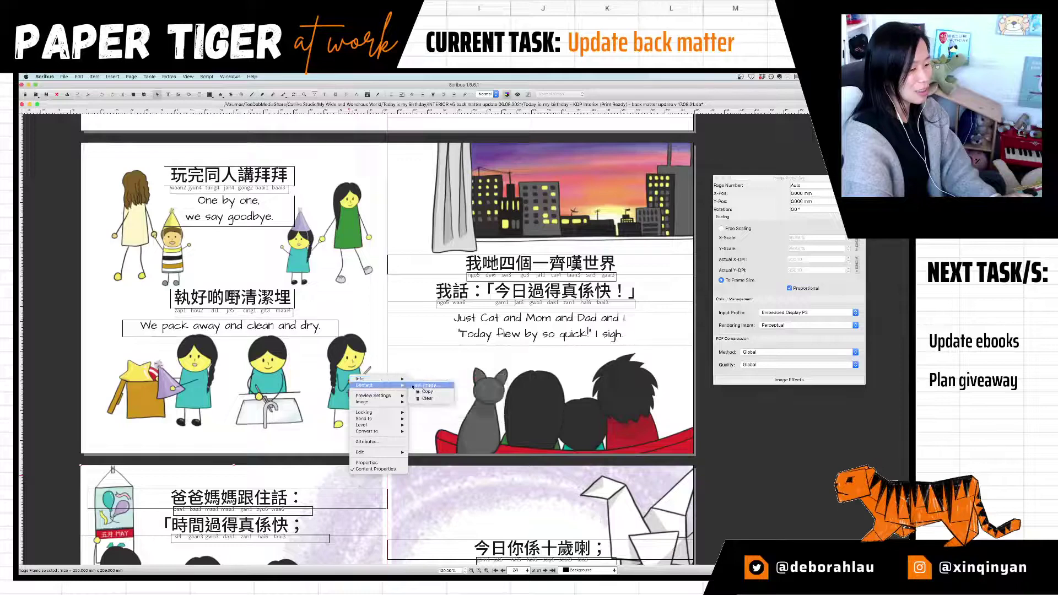
pyautogui.click(422, 386)
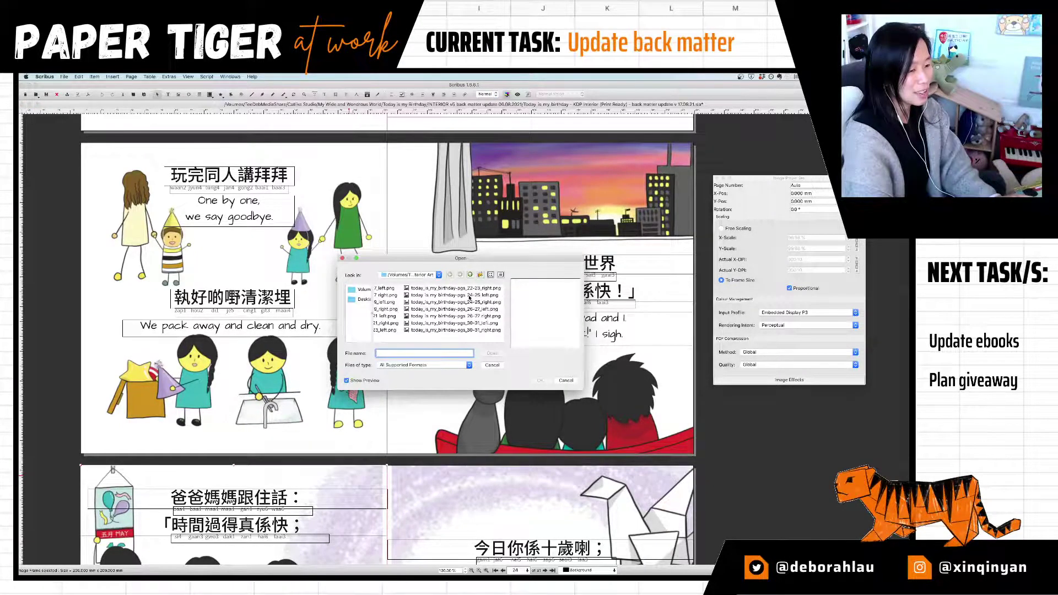
pyautogui.click(469, 296)
pyautogui.click(538, 380)
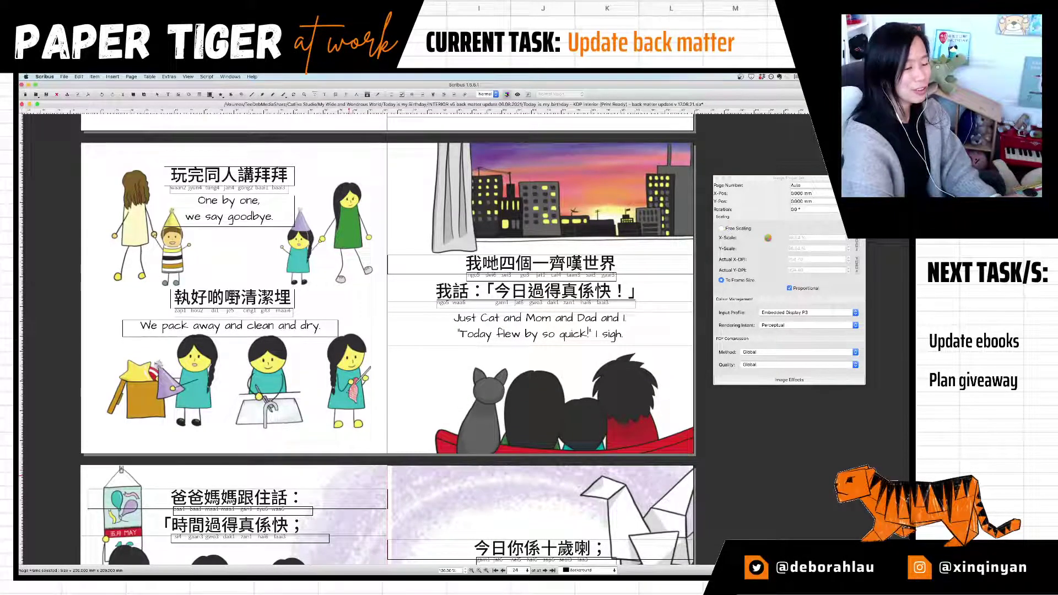
# Step: Switch the page 24 calendar illustration to free scaling at 100% horizontally and vertically
pyautogui.click(729, 231)
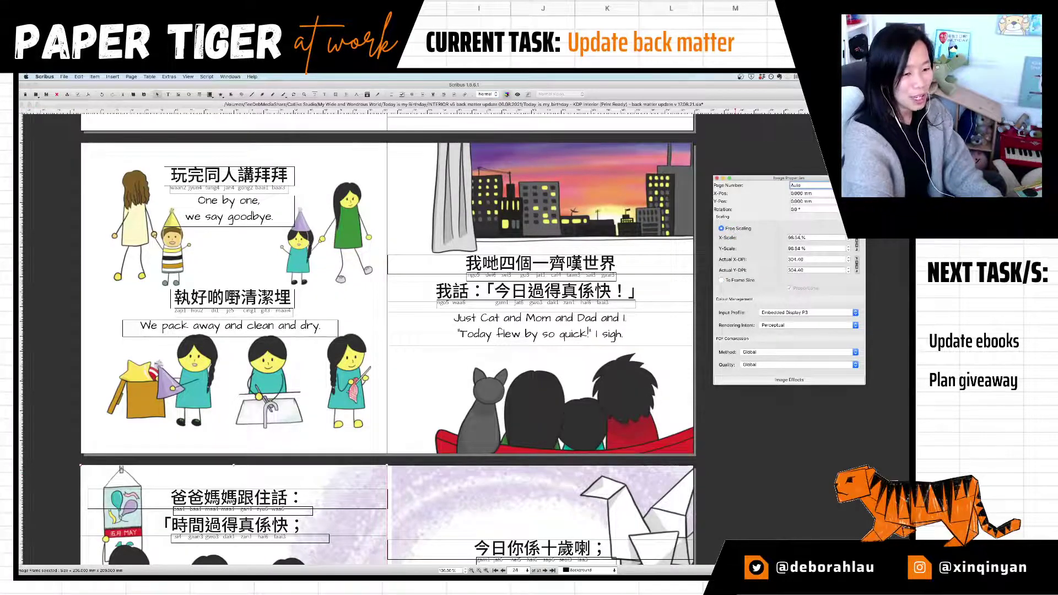
pyautogui.doubleClick(810, 238)
pyautogui.write('100')
pyautogui.press('Tab')
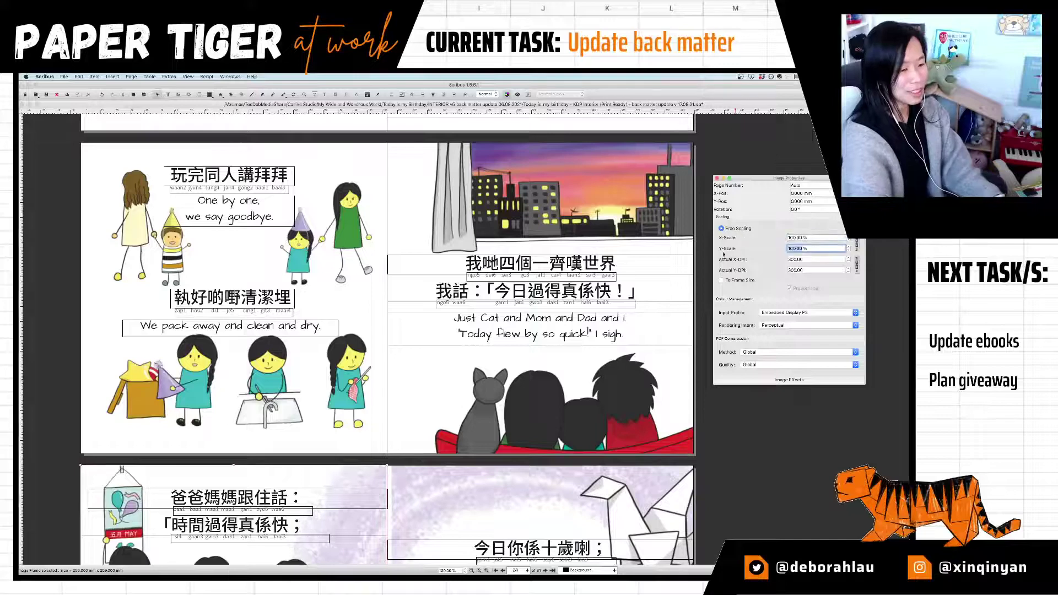
# Step: Replace the origami crane illustration on page 25 with today_is_my_birthday-pgs_24-25_right.png
pyautogui.rightClick(467, 389)
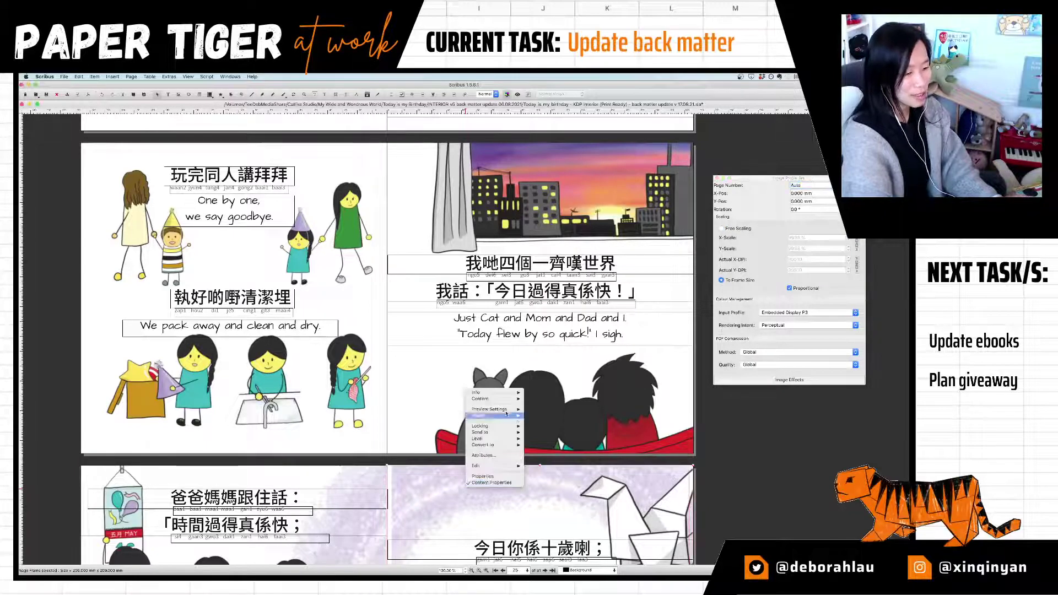
pyautogui.moveTo(506, 414)
pyautogui.click(546, 401)
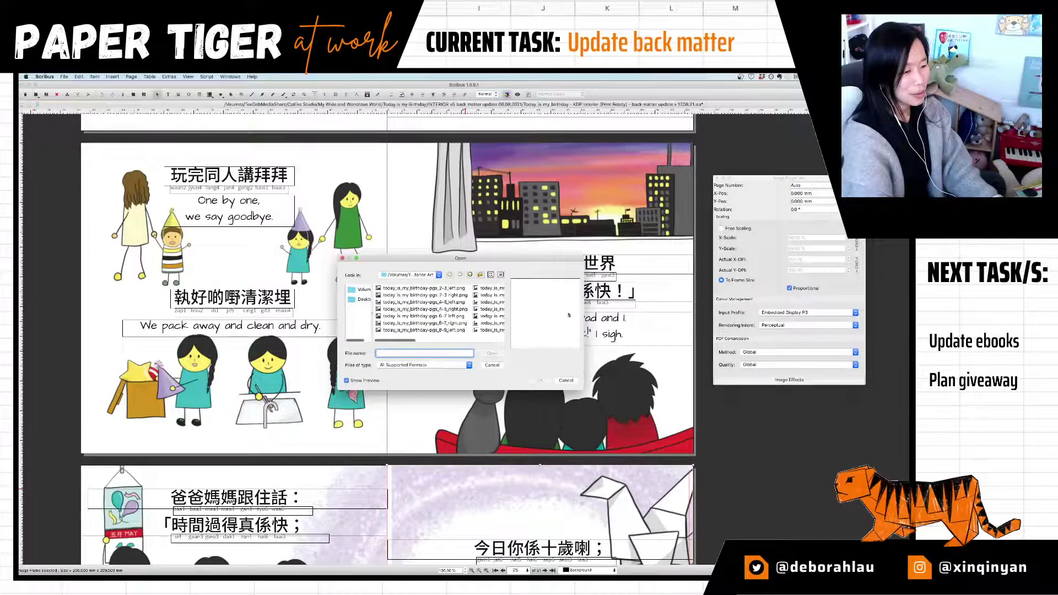
pyautogui.hscroll(5, 480, 300)
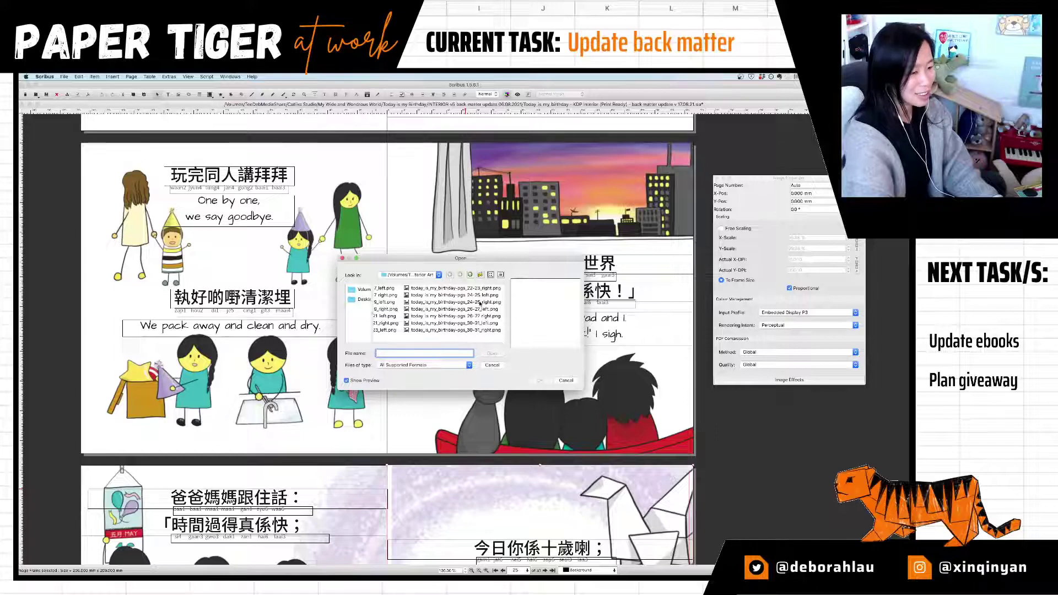
pyautogui.click(479, 303)
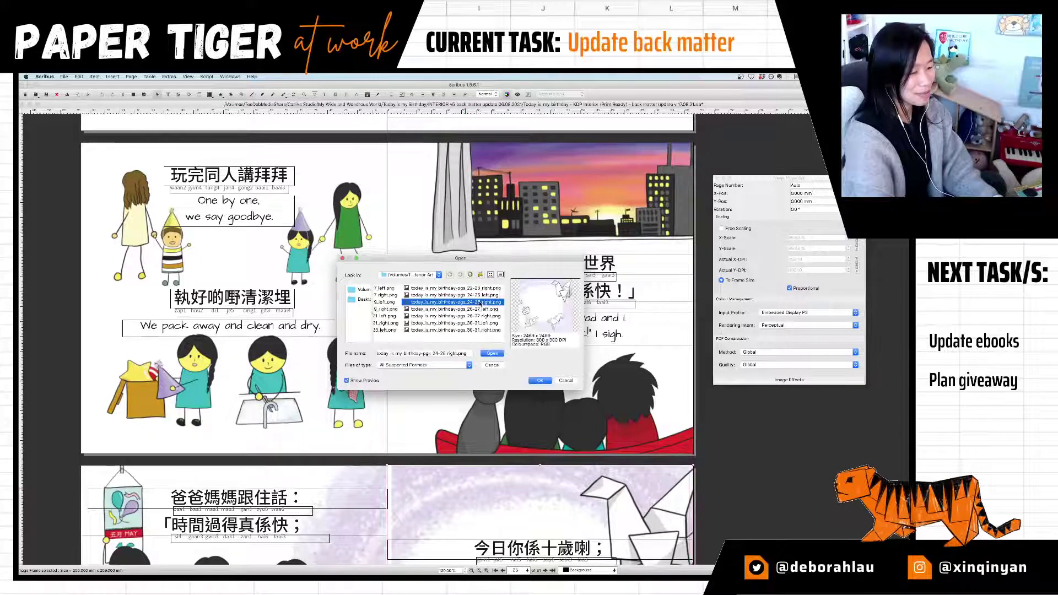
pyautogui.click(538, 380)
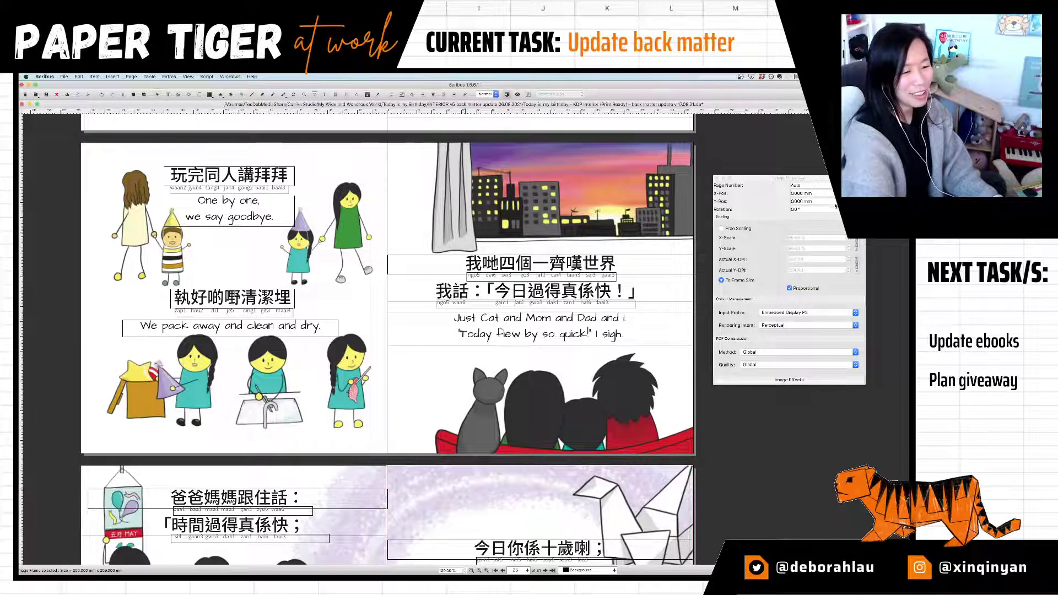
# Step: Switch the page 25 origami crane illustration to free scaling at 100% in both directions and save the document
pyautogui.click(737, 230)
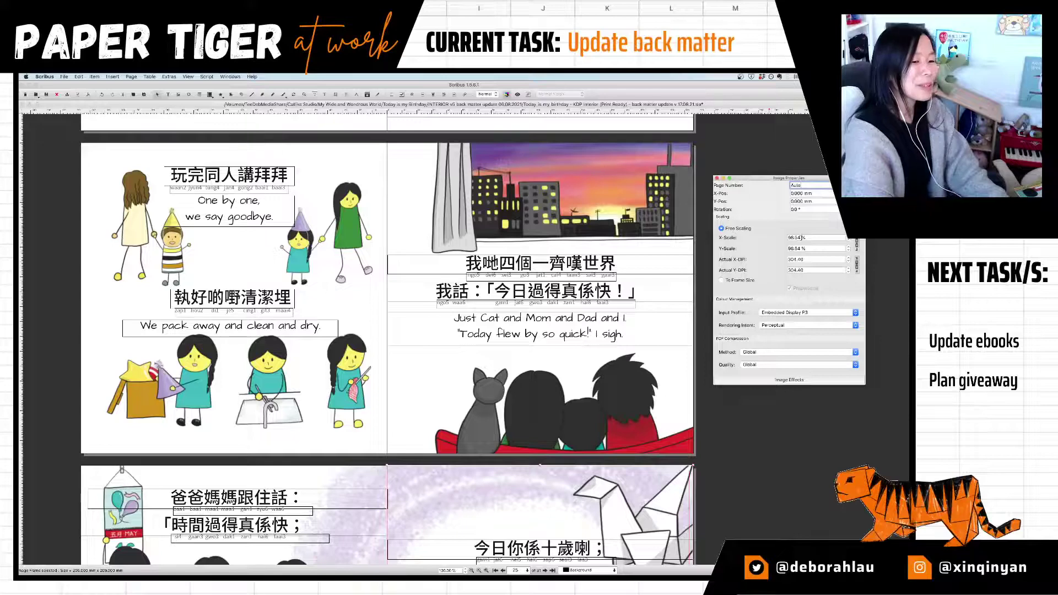
pyautogui.tripleClick(801, 238)
pyautogui.write('10%')
pyautogui.press('Tab')
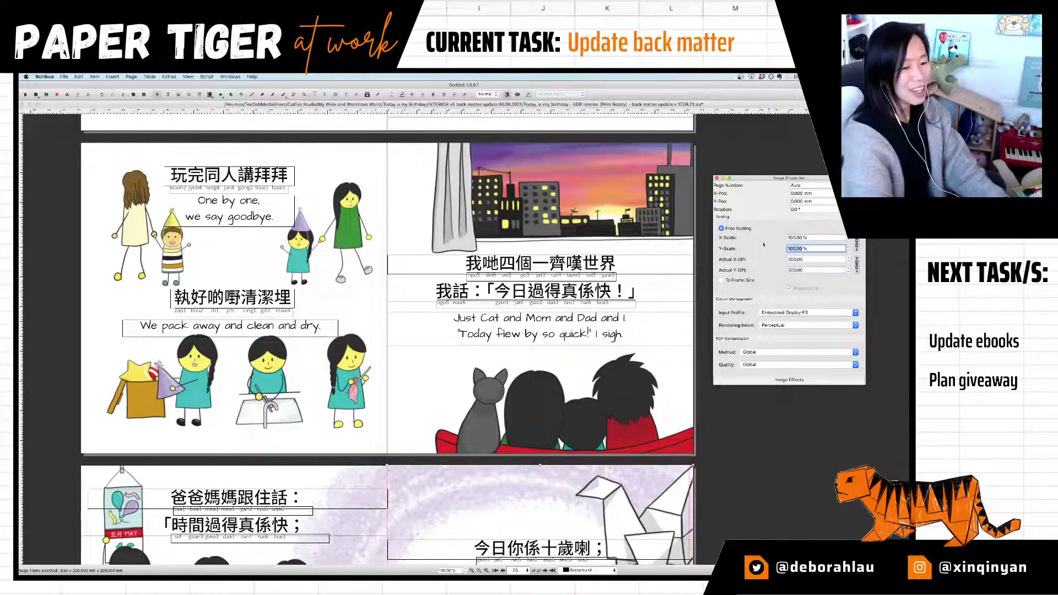
pyautogui.press('super+s')
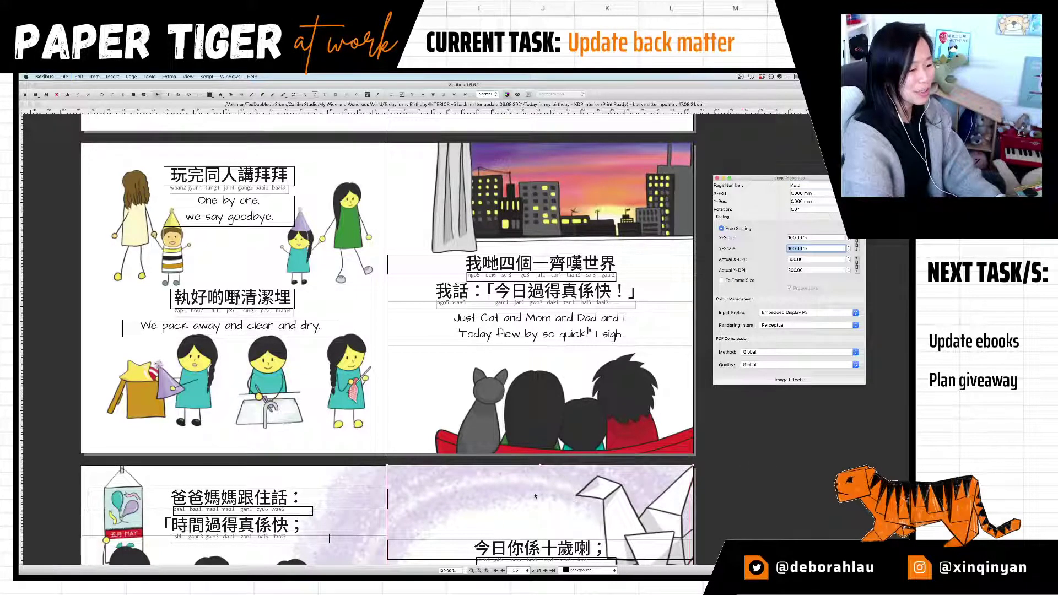
# Step: Replace the wooden table and framed pictures illustration on page 26 with today_is_my_birthday-pgs_26-27_left.png
pyautogui.click(518, 571)
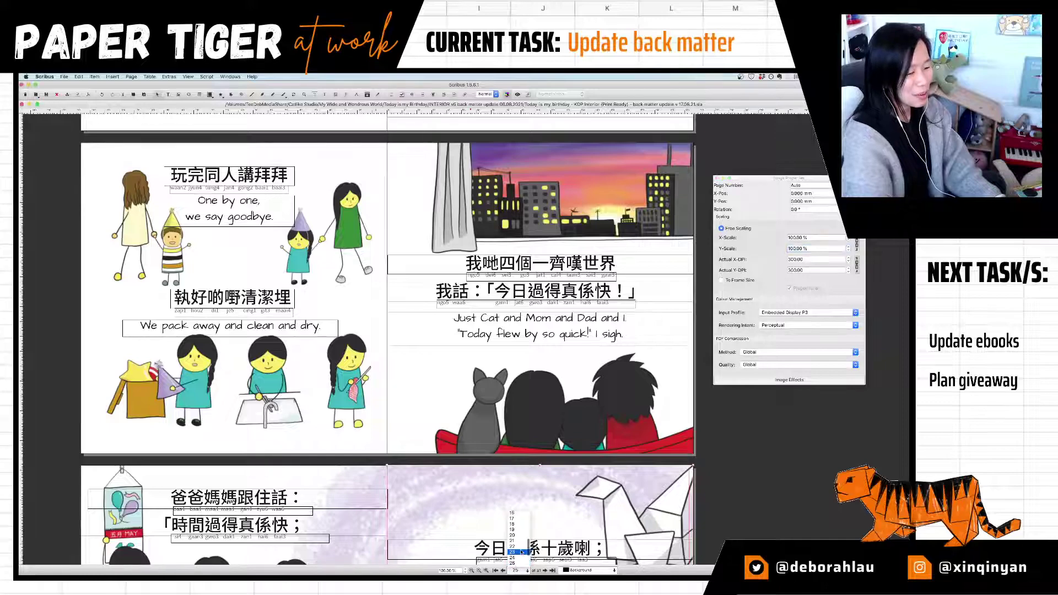
pyautogui.click(519, 547)
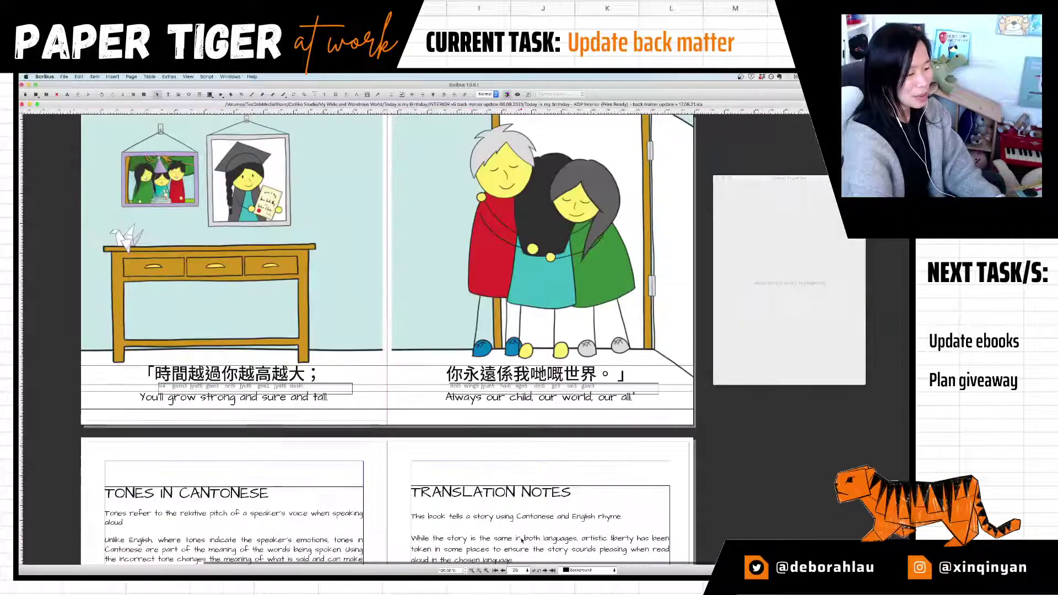
pyautogui.click(321, 238)
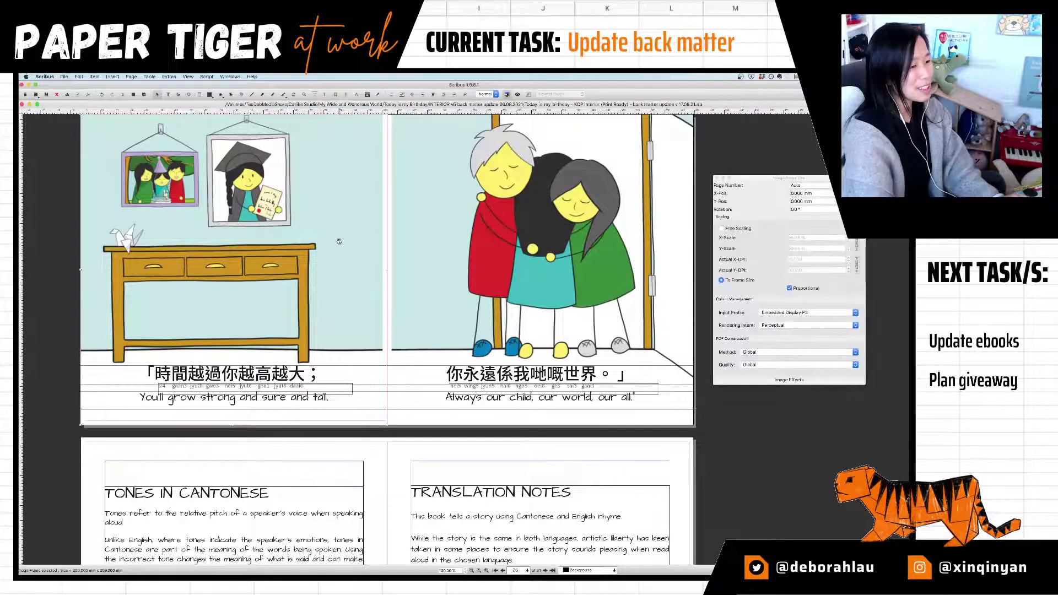
pyautogui.rightClick(339, 242)
pyautogui.click(422, 253)
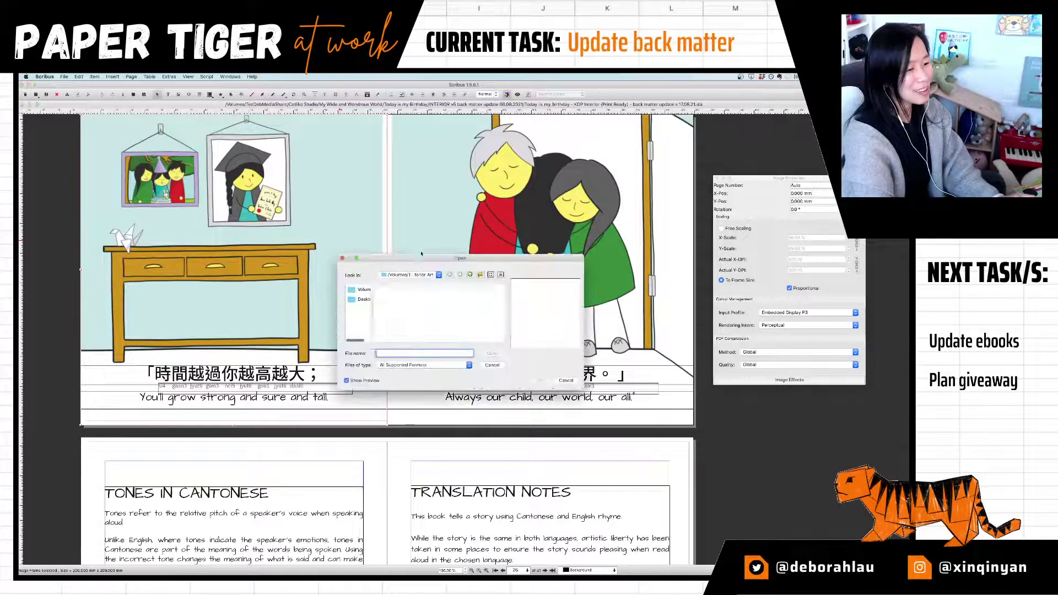
pyautogui.hscroll(5, 469, 327)
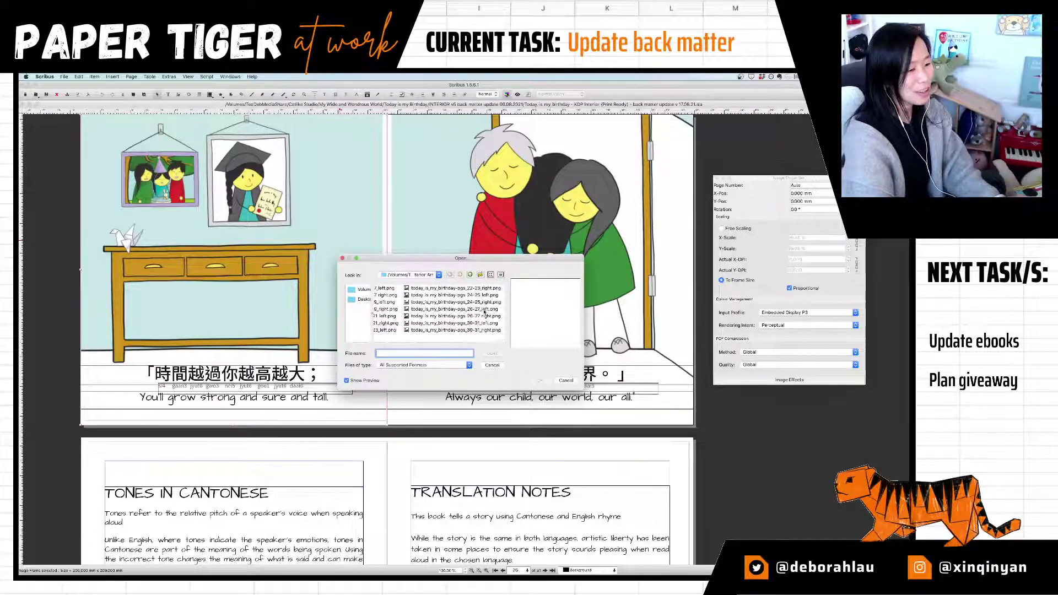
pyautogui.click(485, 310)
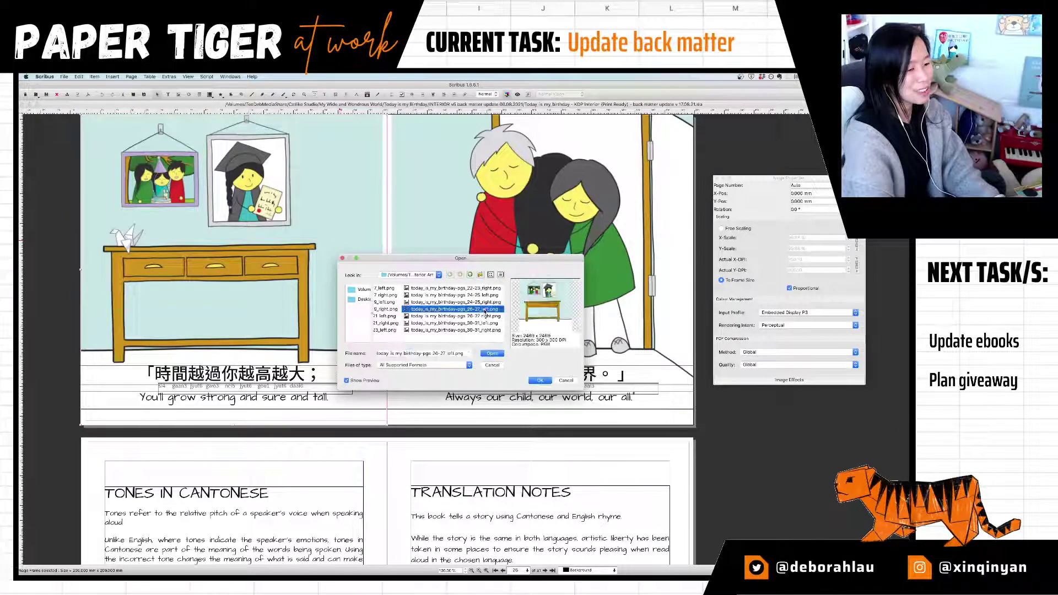
pyautogui.click(540, 380)
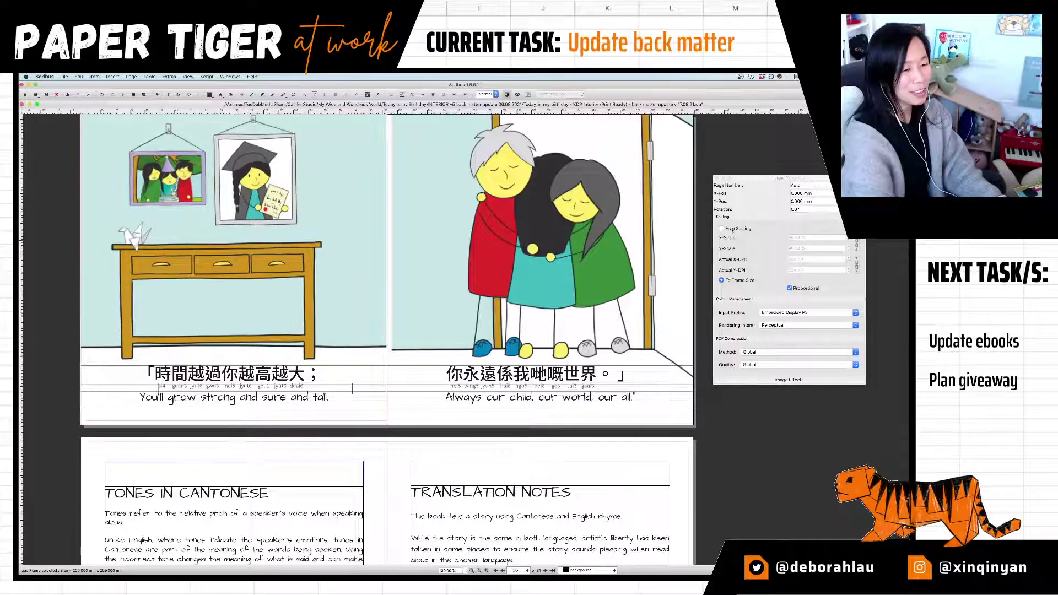
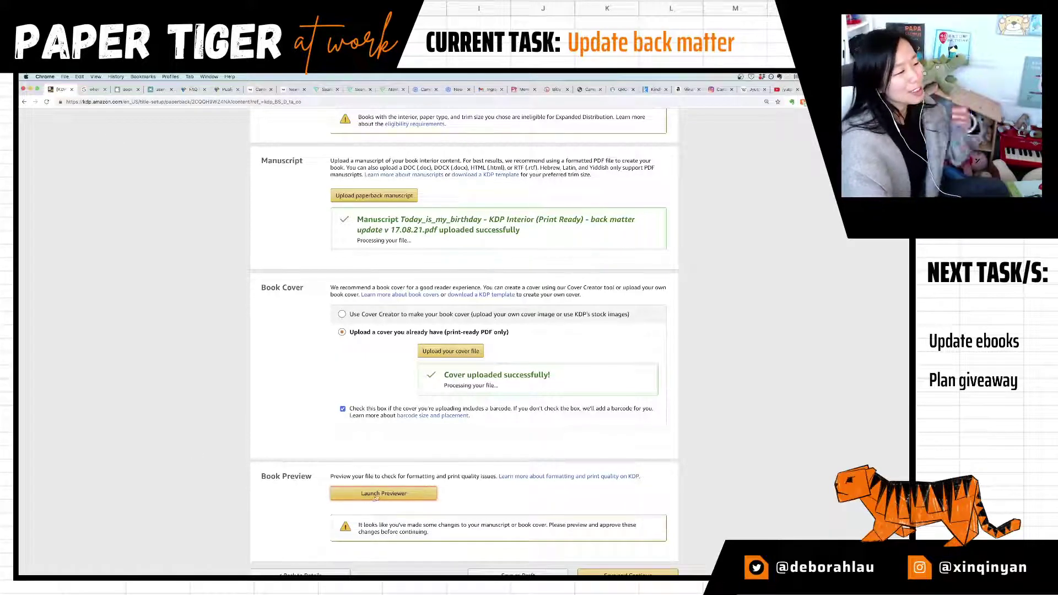
# Step: Switch to Evernote, close the open picture-book note and open the August Birthday Giveaway note from the Catlike Studio notebook
pyautogui.click(417, 562)
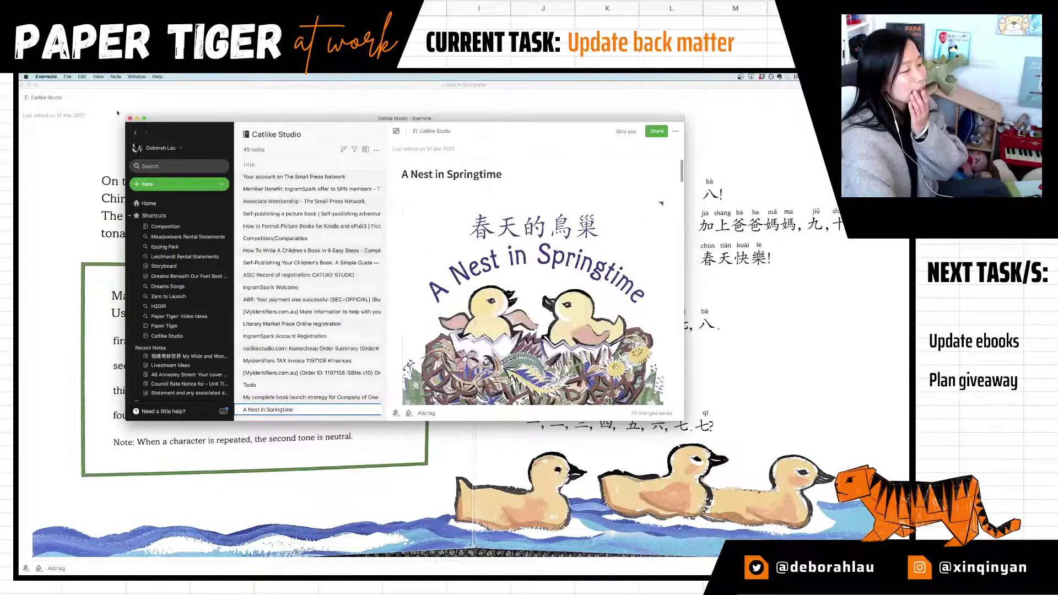
pyautogui.click(114, 91)
pyautogui.click(22, 85)
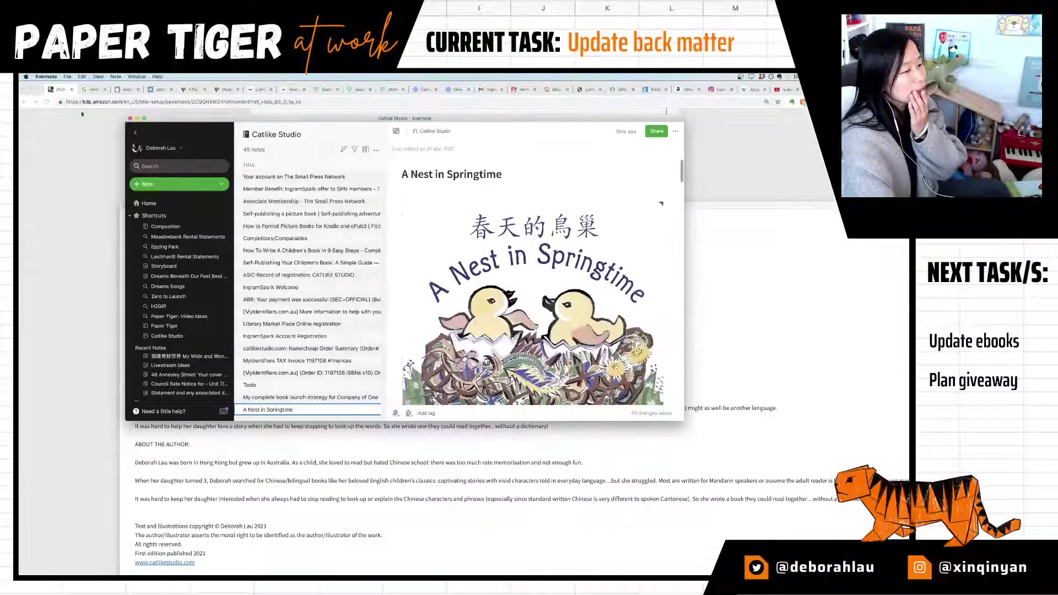
pyautogui.scroll(15, 281, 259)
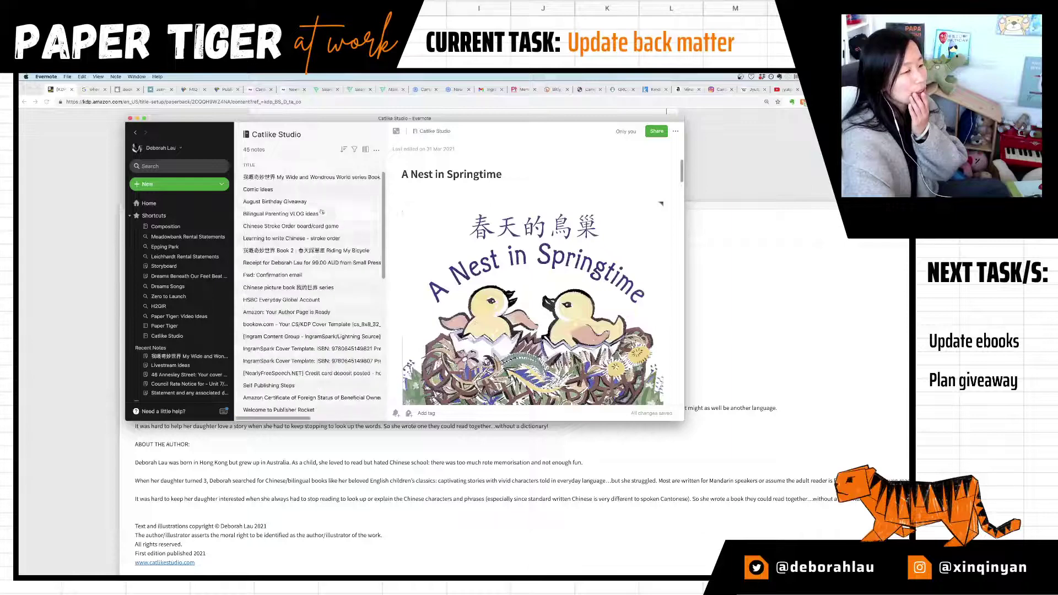
pyautogui.doubleClick(298, 202)
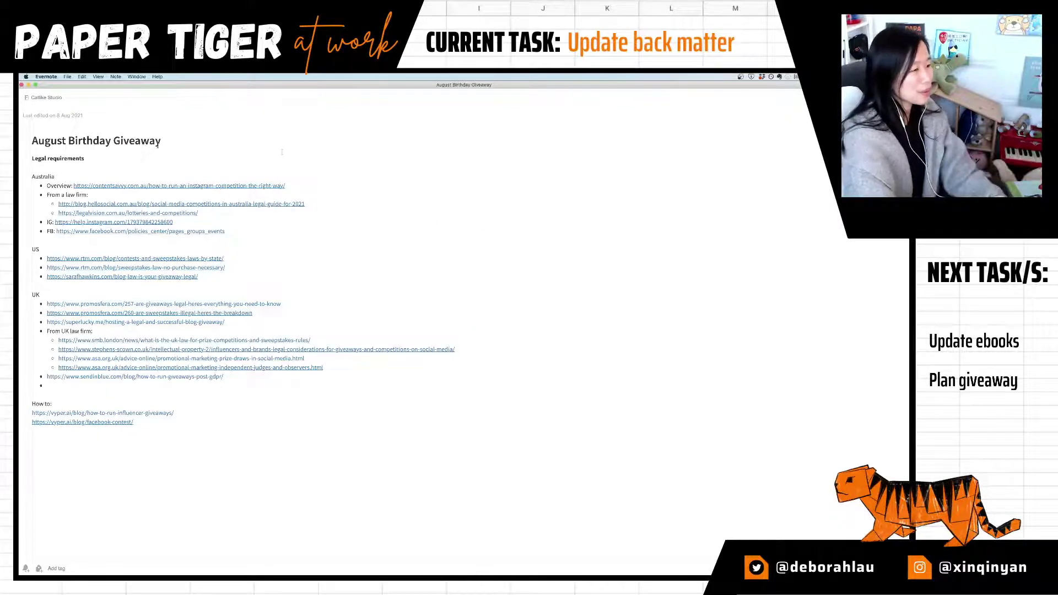
# Step: Enlarge the giveaway note's text and review its Australian, US and UK legal requirement links and how-to links
pyautogui.click(454, 194)
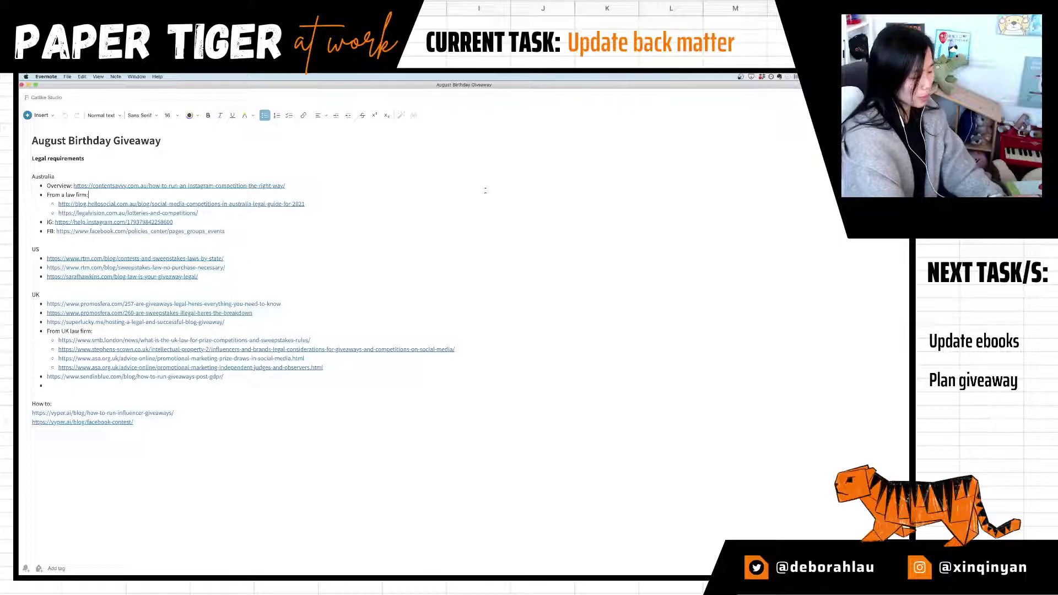
pyautogui.press('super+equal')
pyautogui.press('super+equal')
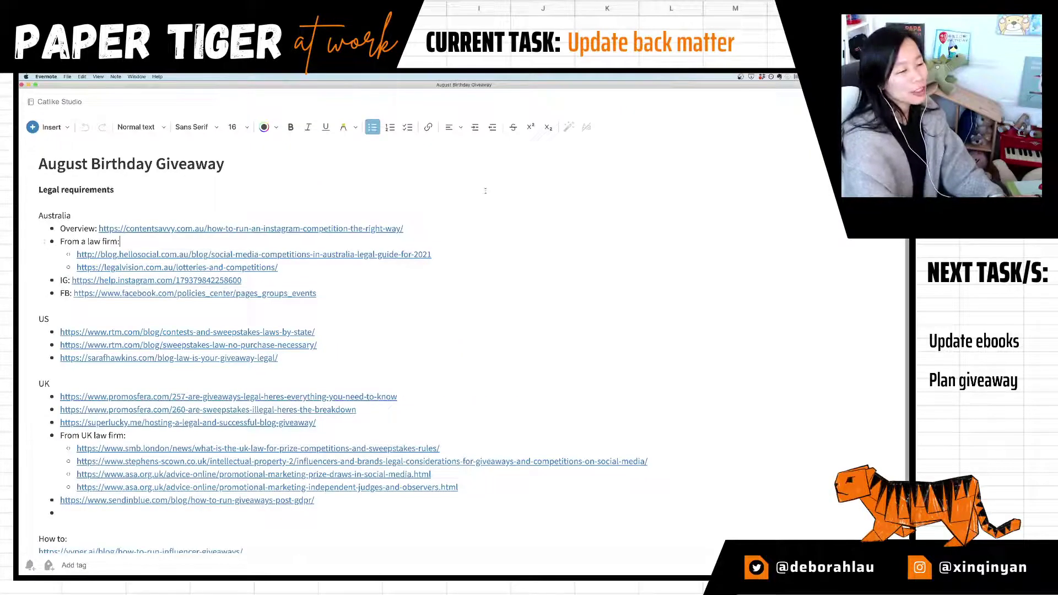
pyautogui.press('super+equal')
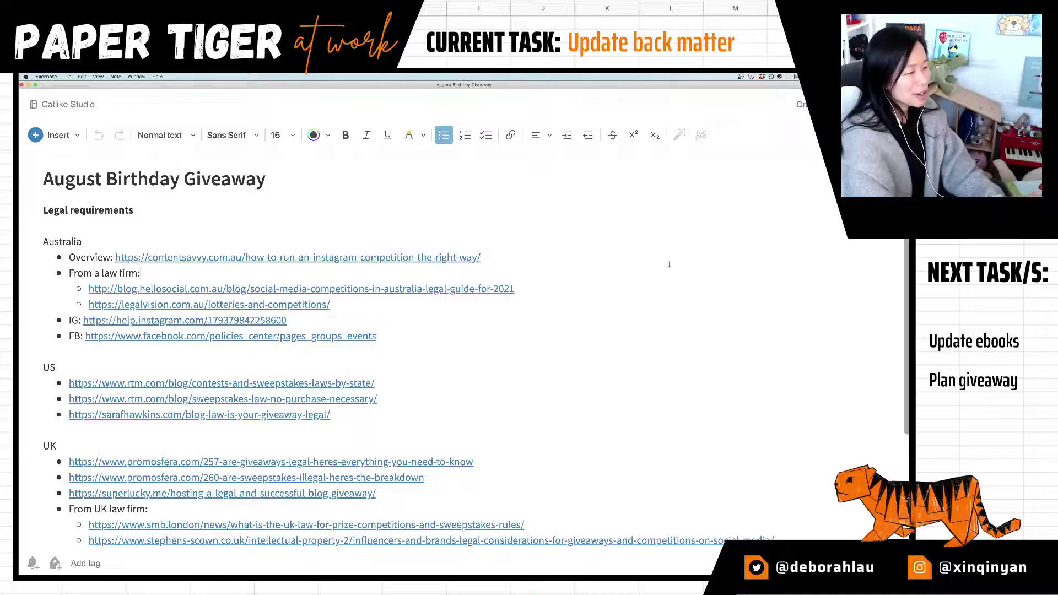
pyautogui.scroll(-3, 670, 264)
pyautogui.scroll(-4, 670, 264)
pyautogui.scroll(7, 670, 263)
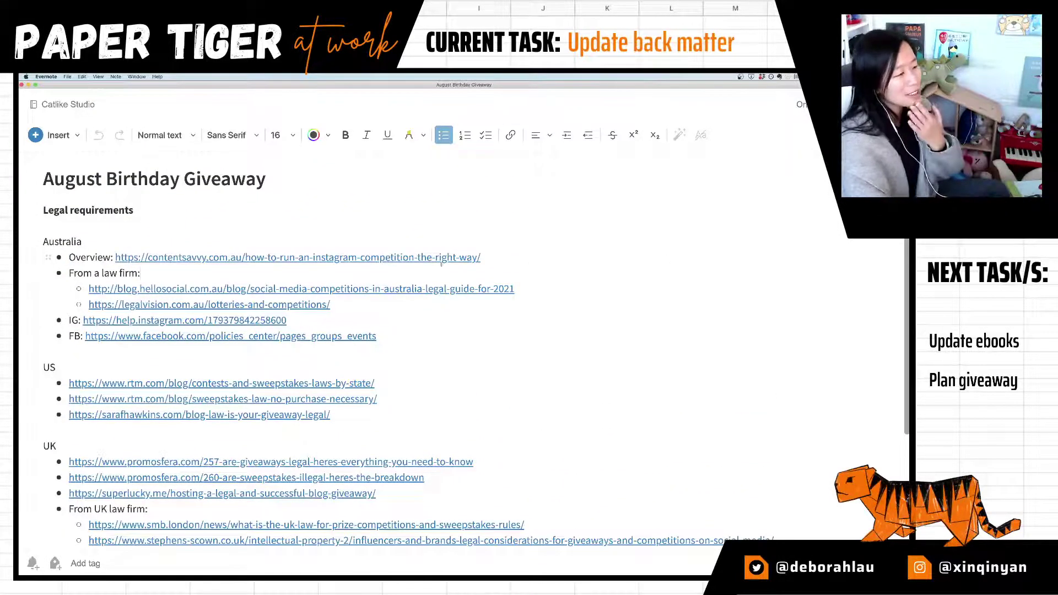
pyautogui.scroll(-1, 428, 266)
pyautogui.scroll(-1, 94, 231)
pyautogui.moveTo(95, 232)
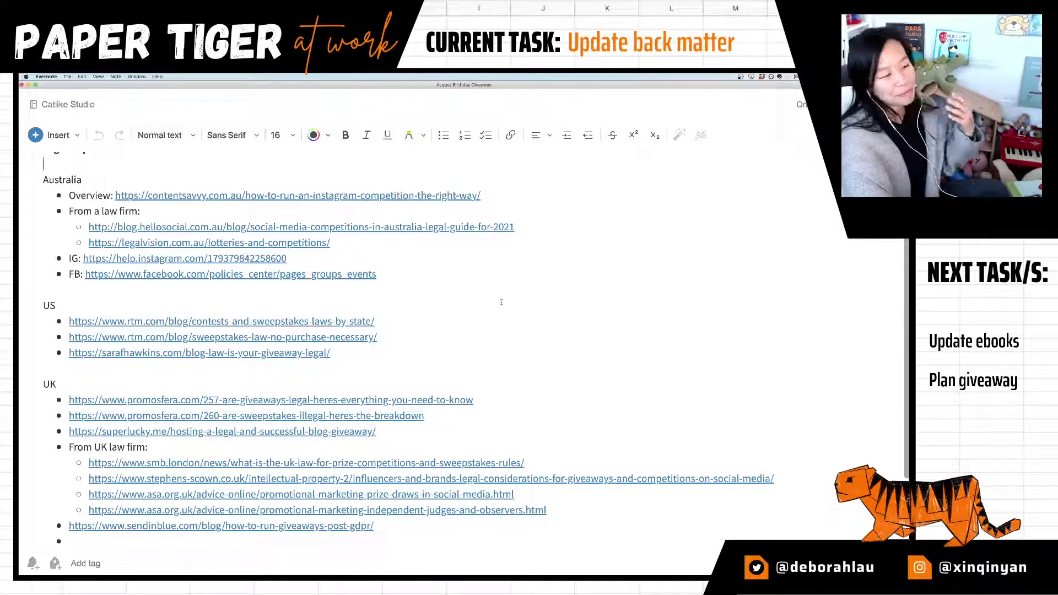
pyautogui.scroll(-4, 501, 302)
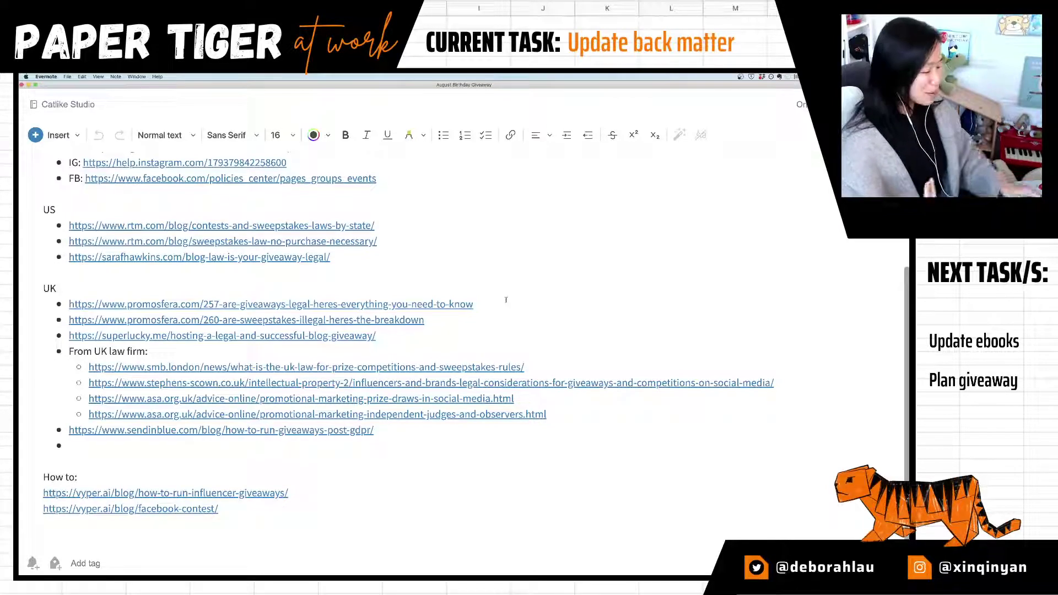
# Step: Switch to Chrome and check the short link in the catlikestudiobooks Instagram profile
pyautogui.press('super+Tab')
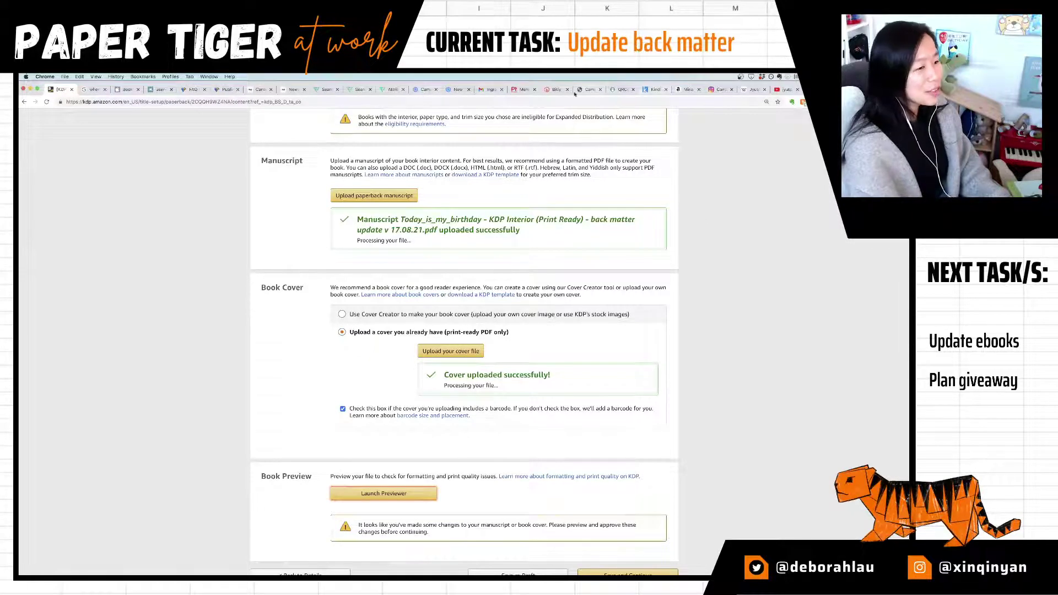
pyautogui.click(555, 90)
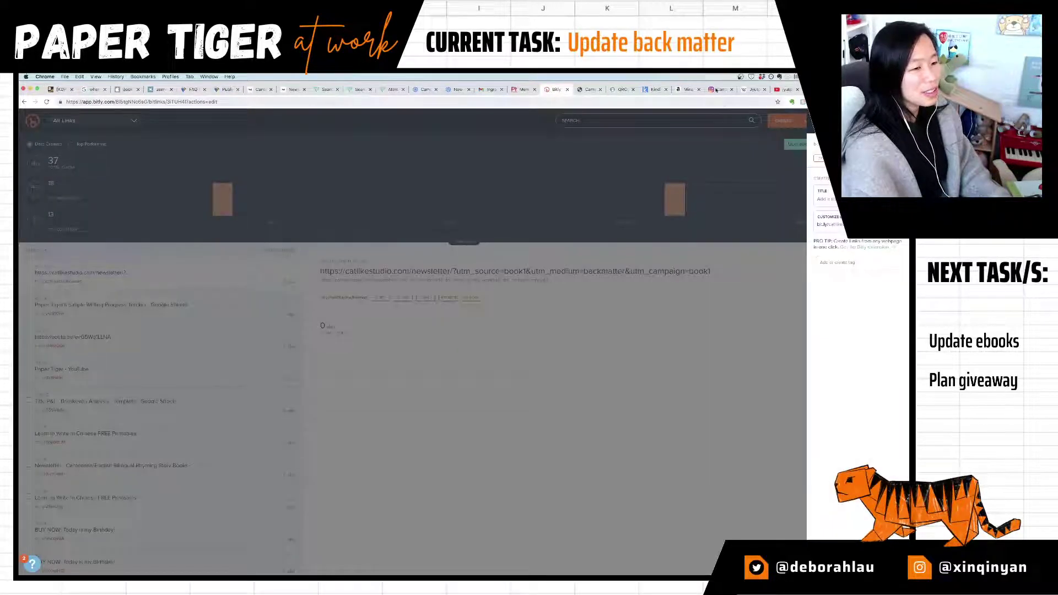
pyautogui.click(719, 89)
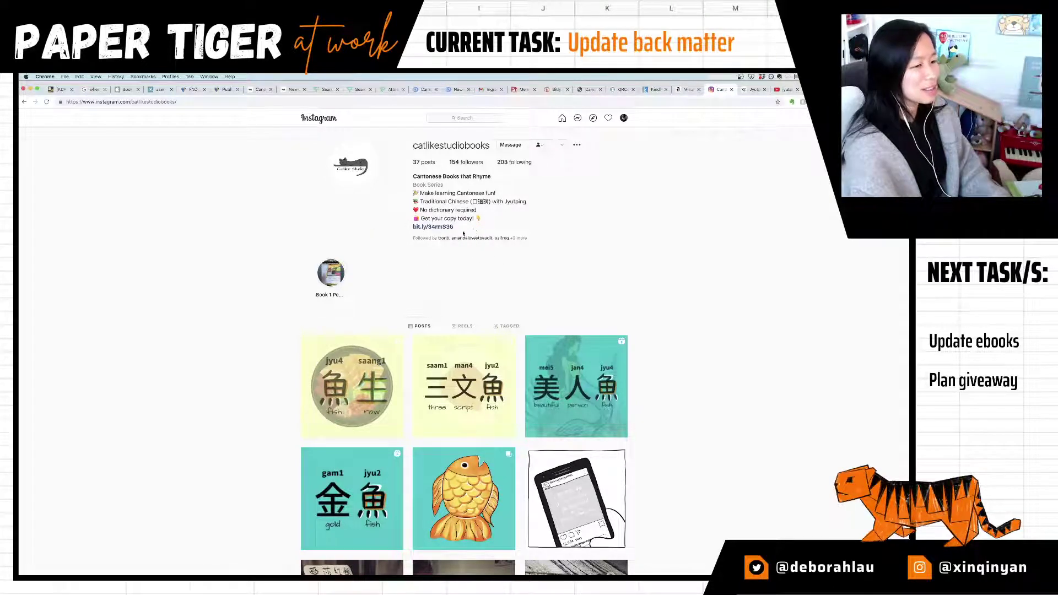
# Step: Dismiss the Bitly link editing pane and examine the click statistics for the "Today is my birthday! (a bilingual rhyming story)" link
pyautogui.click(554, 90)
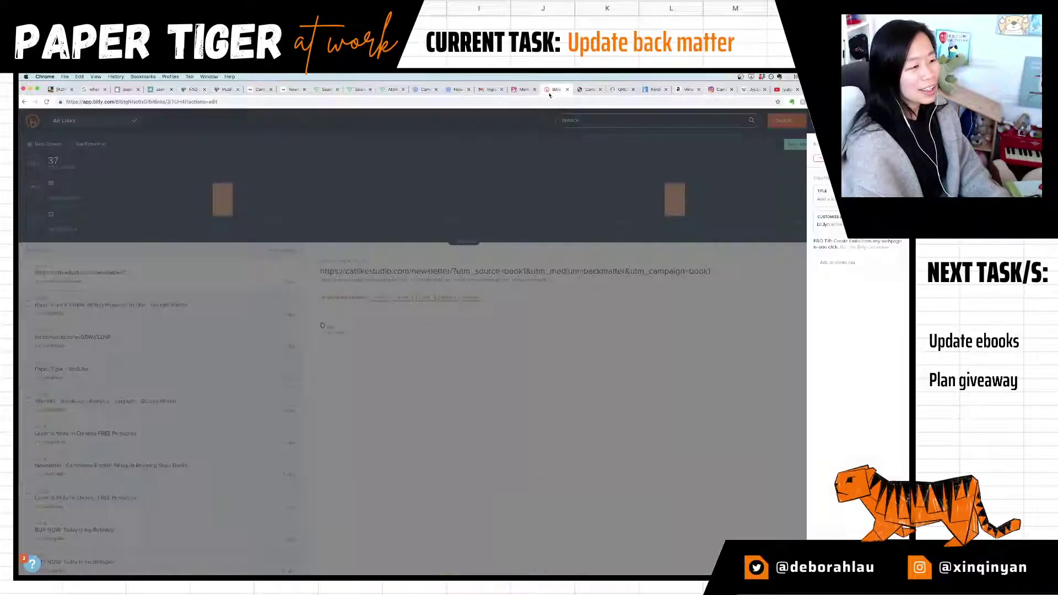
pyautogui.click(771, 280)
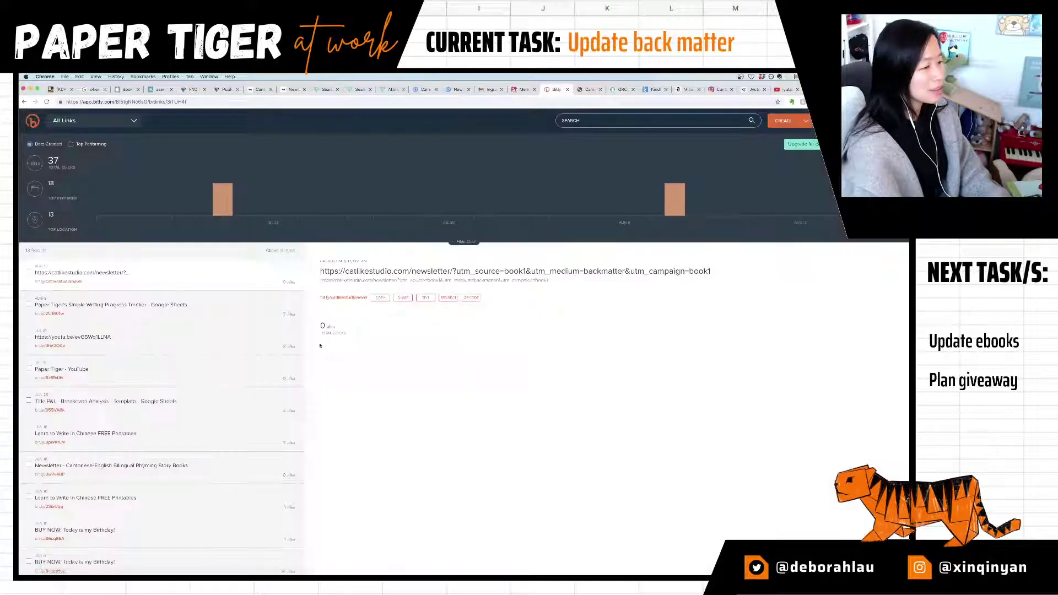
pyautogui.scroll(-3, 211, 370)
pyautogui.click(129, 562)
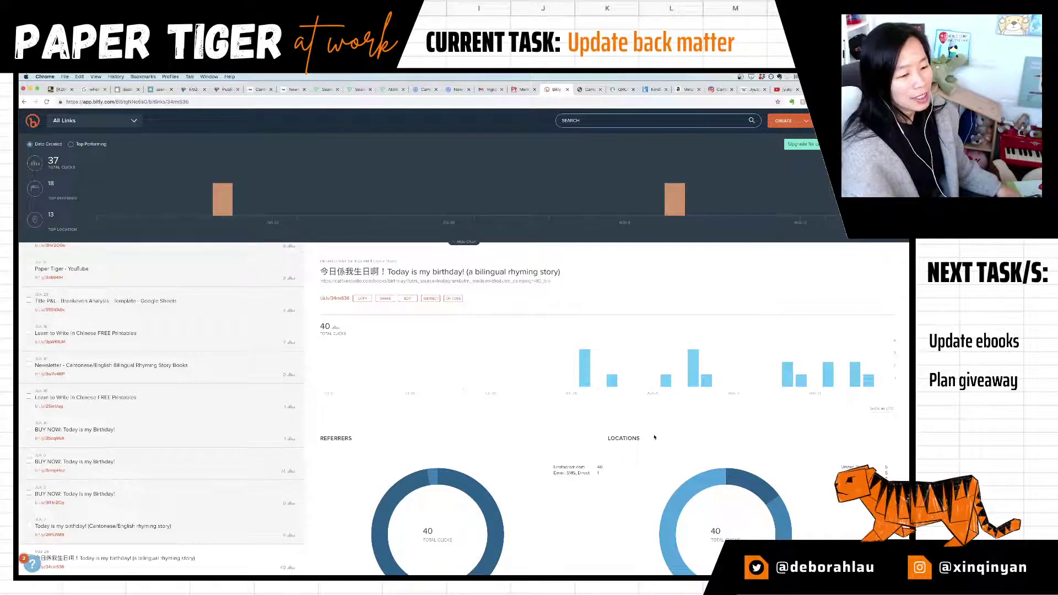
pyautogui.scroll(-1, 596, 397)
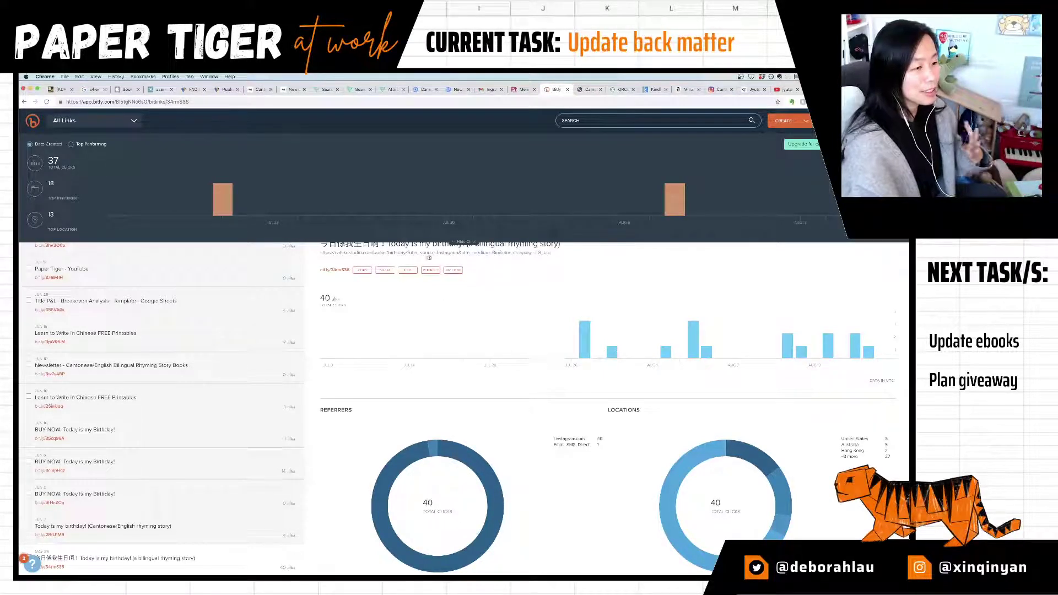
# Step: Open the "Today is my birthday!" book page from the catlikestudio.com home page and review its retailer order links
pyautogui.press('super+7')
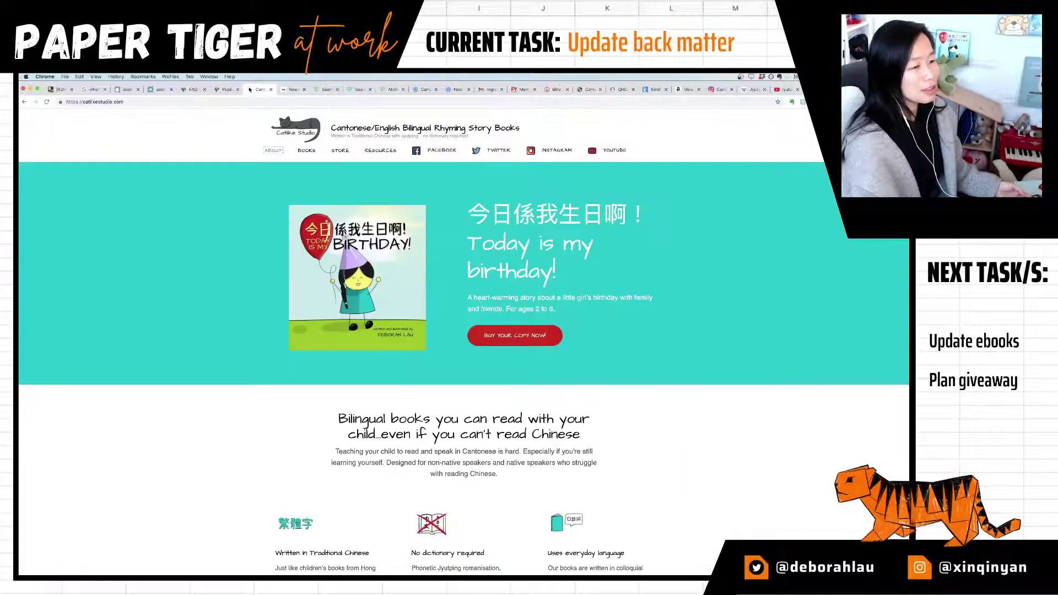
pyautogui.click(515, 335)
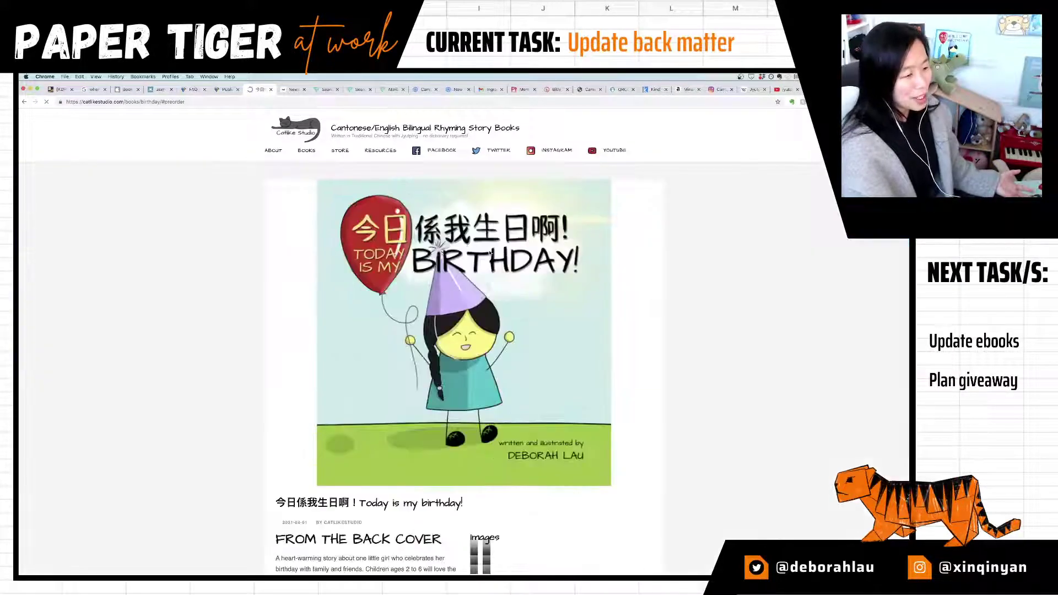
pyautogui.scroll(-3, 134, 257)
pyautogui.scroll(-5, 445, 302)
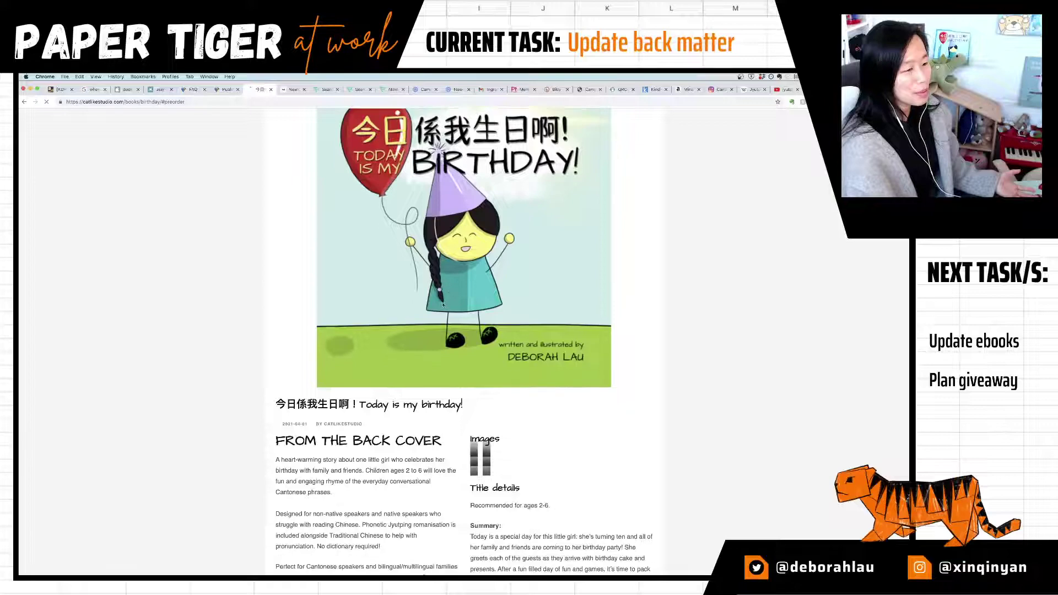
pyautogui.scroll(-10, 448, 270)
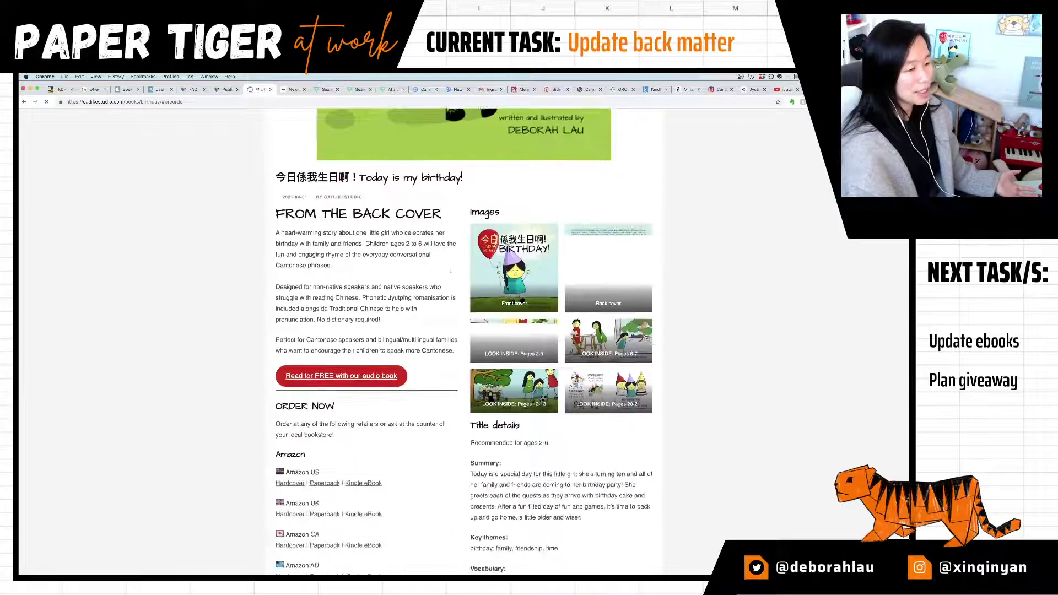
pyautogui.scroll(-5, 467, 285)
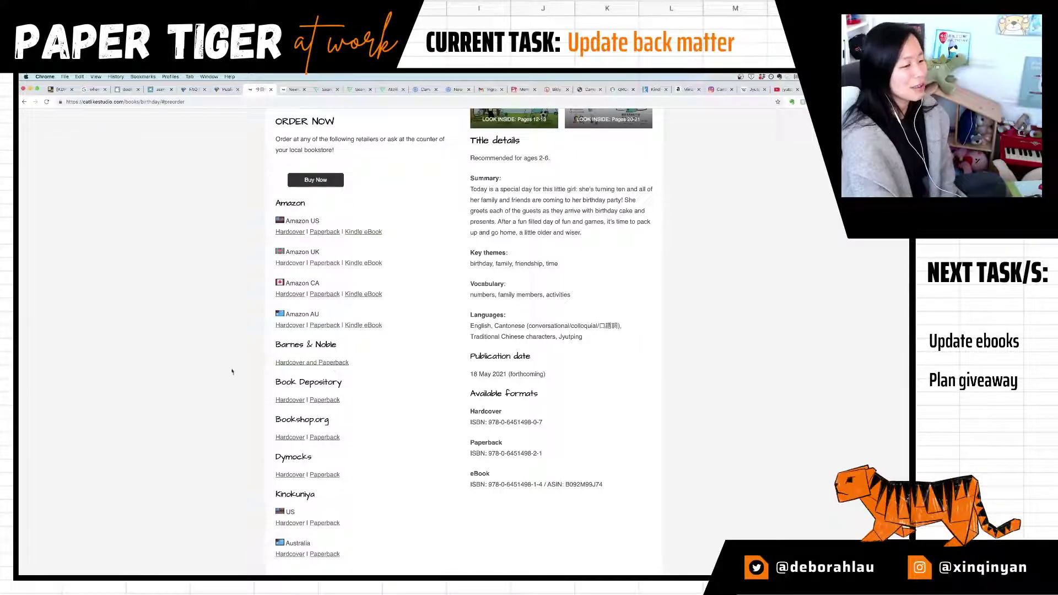
# Step: Return to the KDP paperback content page and open the KDP sales reports to examine the units ordered
pyautogui.click(60, 90)
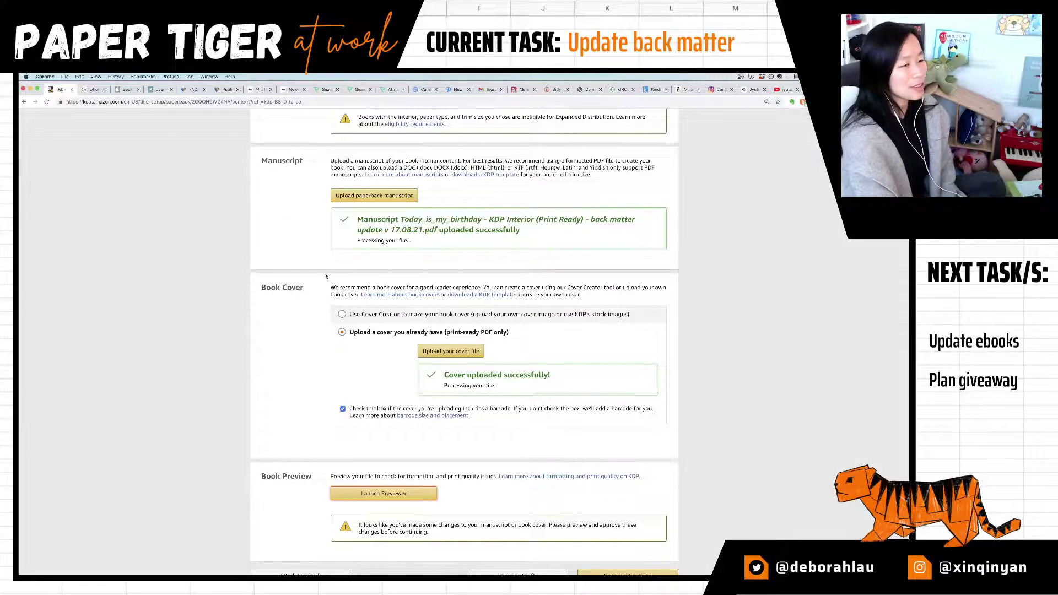
pyautogui.scroll(-4, 251, 259)
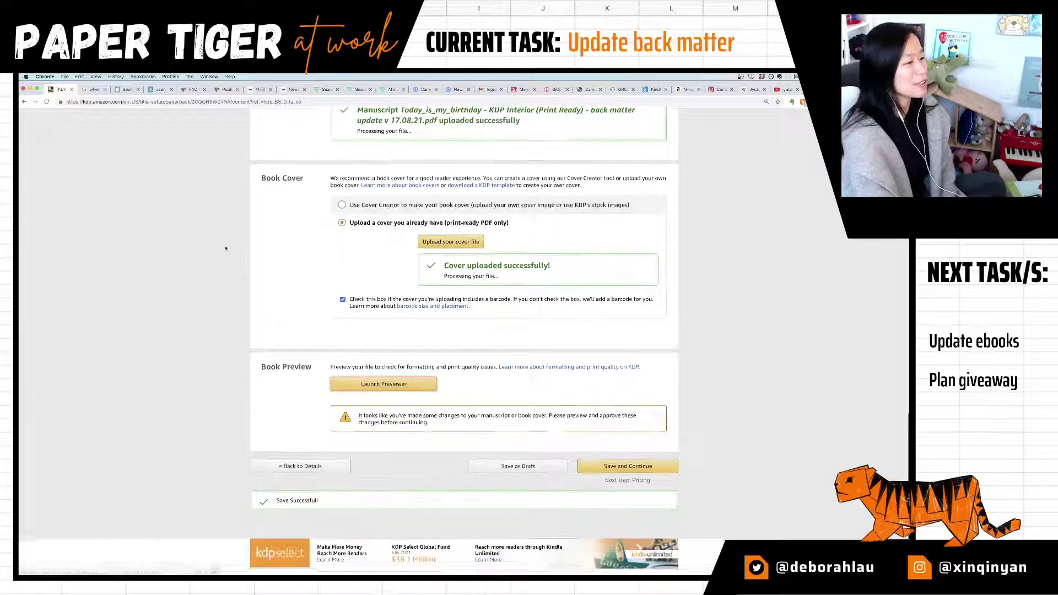
pyautogui.scroll(15, 249, 255)
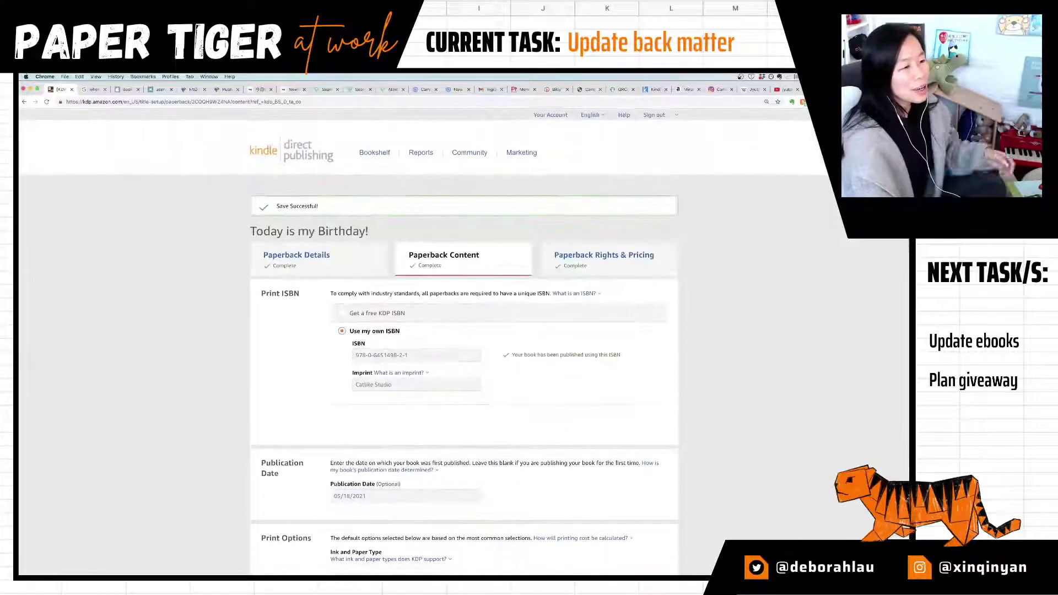
pyautogui.click(418, 156)
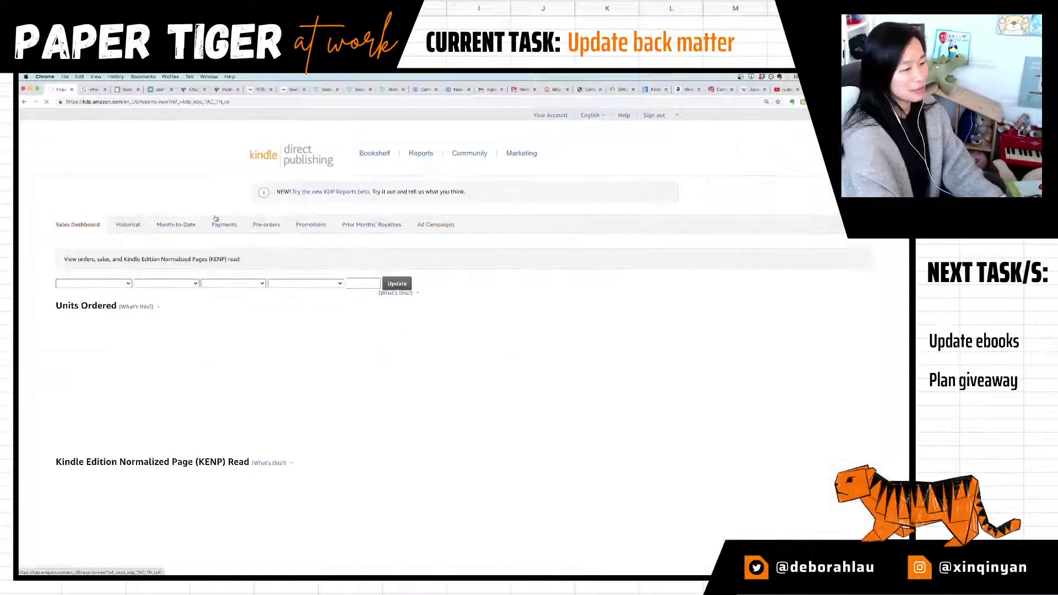
pyautogui.click(380, 226)
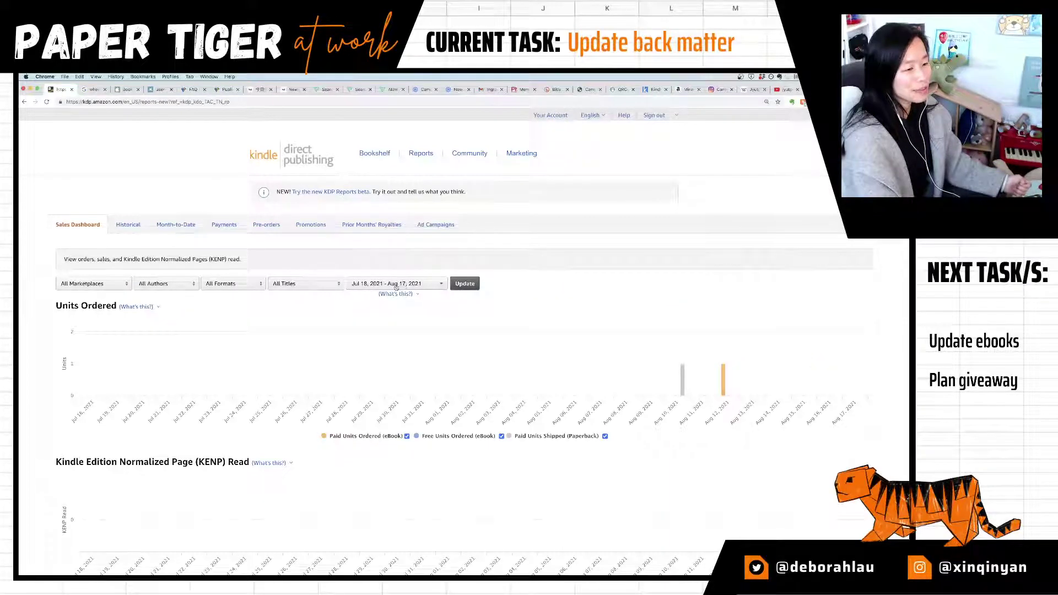
# Step: Examine the daily units ordered, KENP read and royalties charts on the KDP sales dashboard
pyautogui.click(378, 294)
pyautogui.click(378, 295)
pyautogui.scroll(-2, 600, 318)
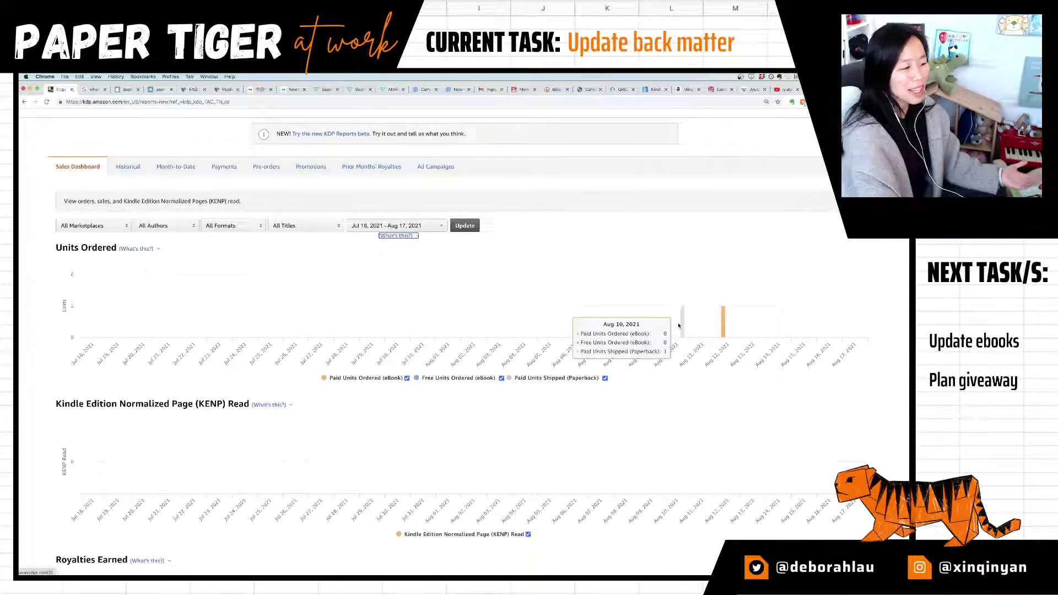
pyautogui.scroll(-2, 680, 327)
pyautogui.scroll(-5, 682, 329)
pyautogui.scroll(10, 682, 329)
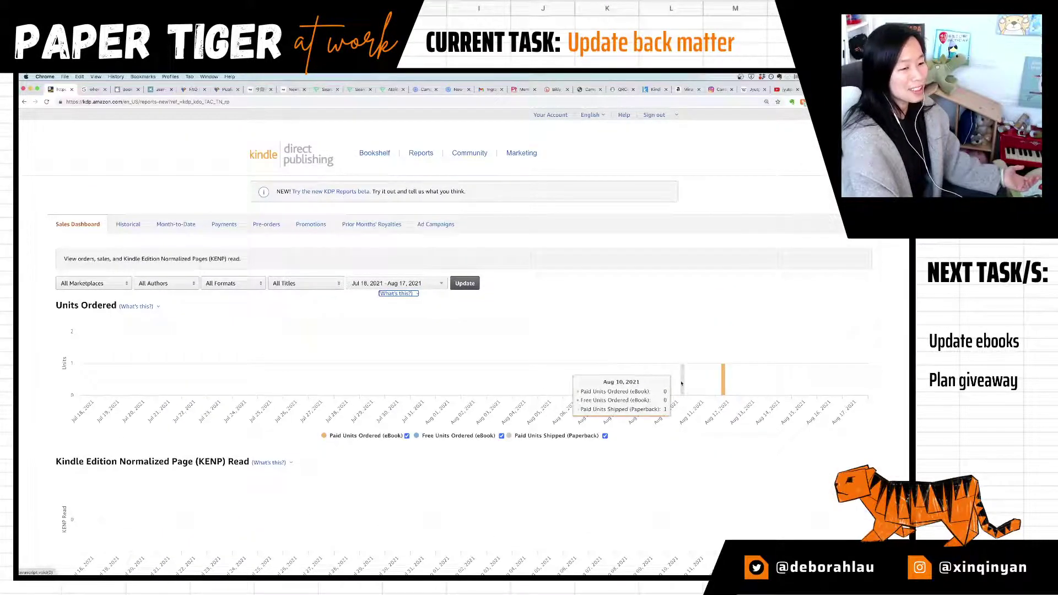
pyautogui.moveTo(726, 375)
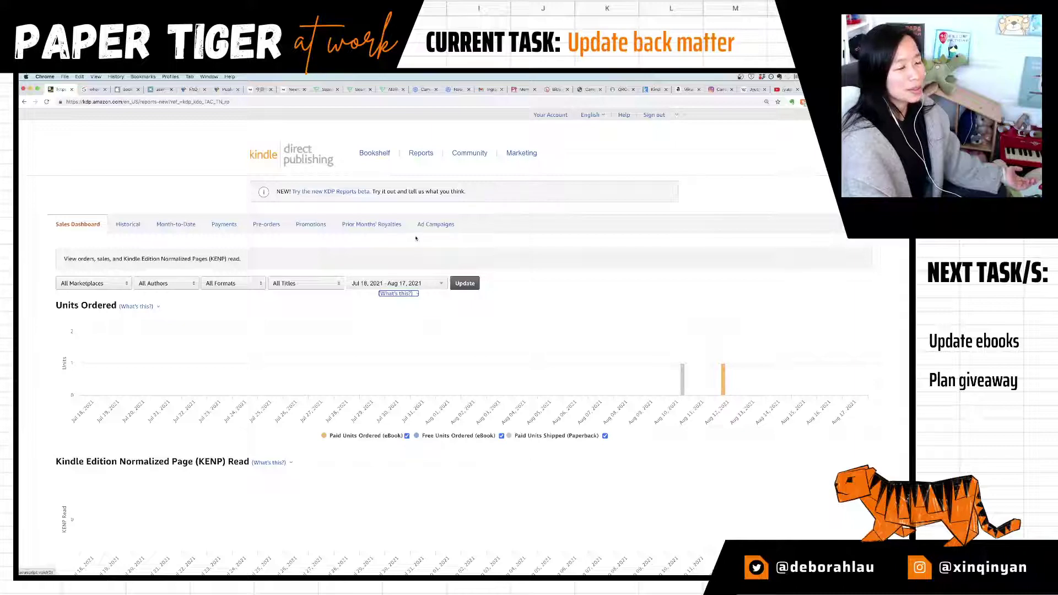
# Step: Open the IngramSpark print sales report and set its date range to start on 27/07/2021
pyautogui.click(490, 89)
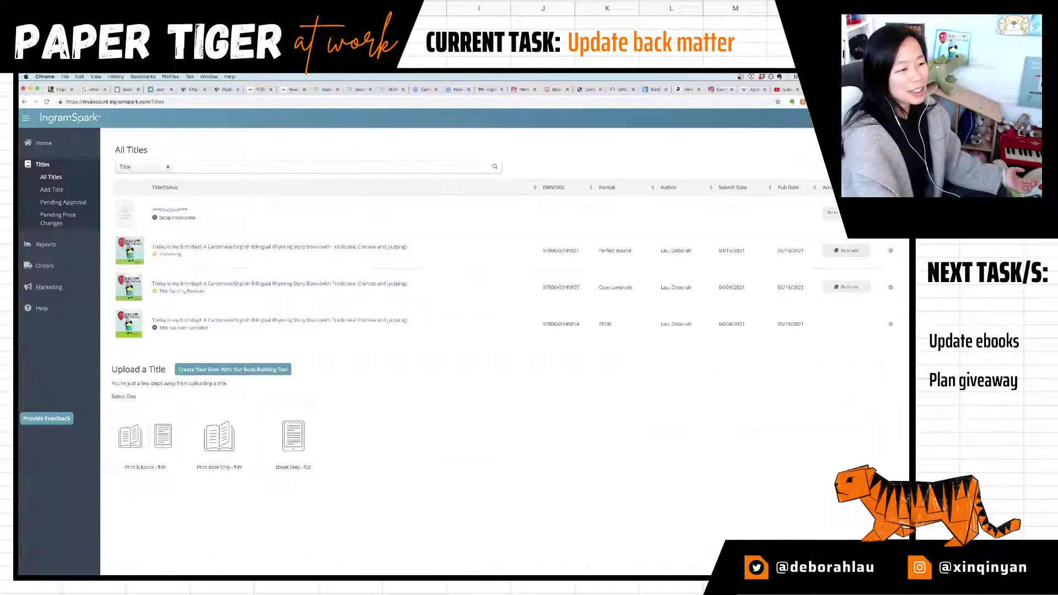
pyautogui.click(68, 249)
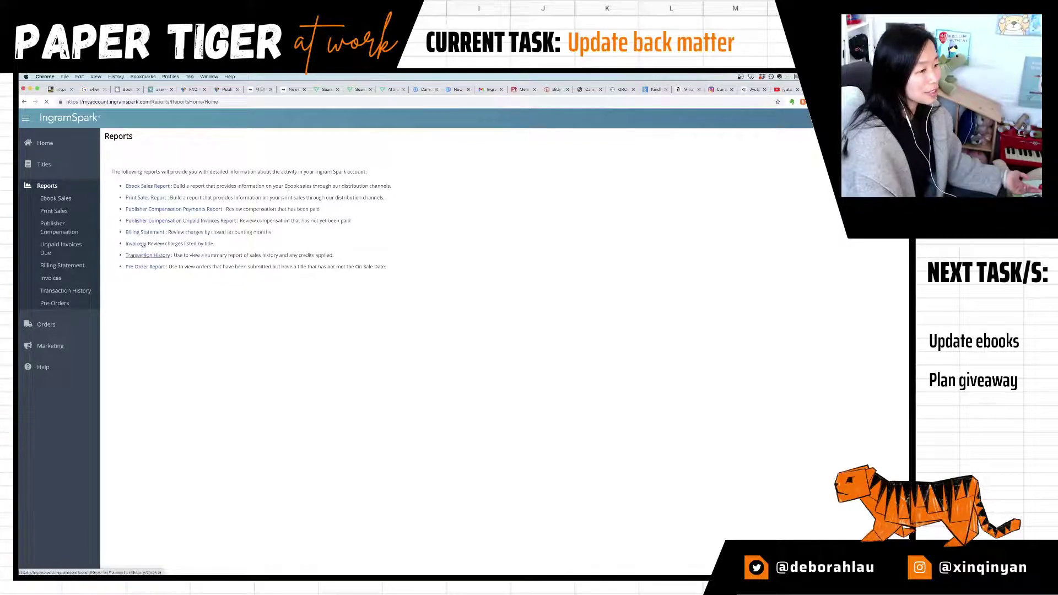
pyautogui.click(145, 199)
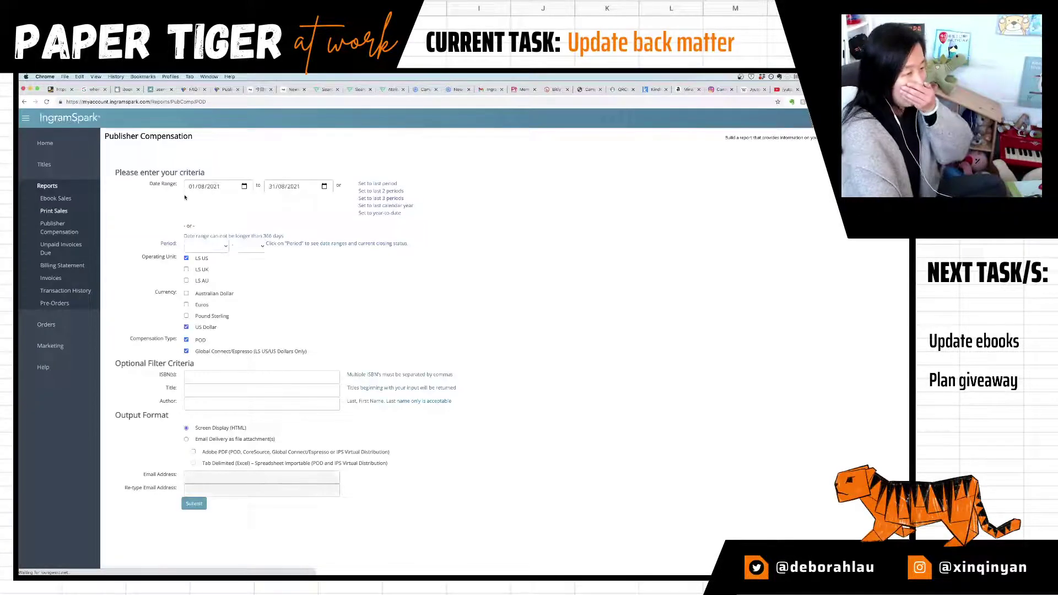
pyautogui.click(236, 187)
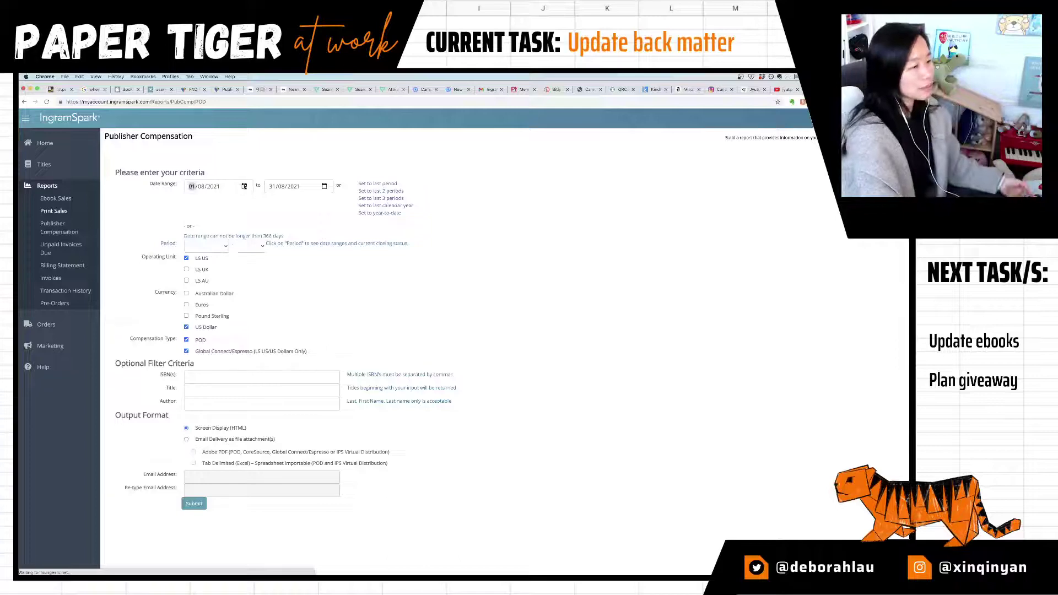
pyautogui.click(245, 186)
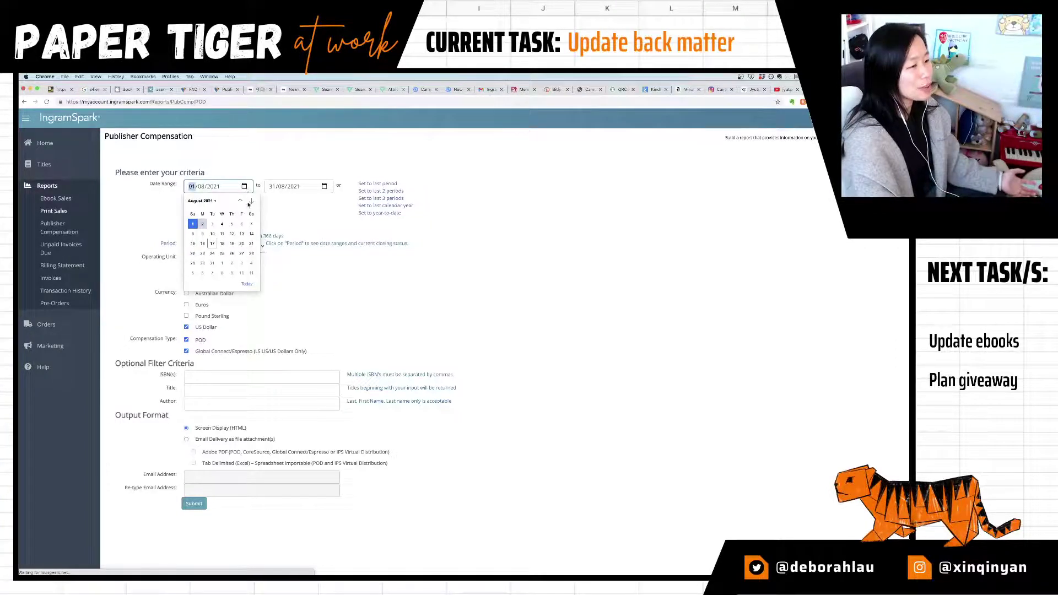
pyautogui.click(241, 202)
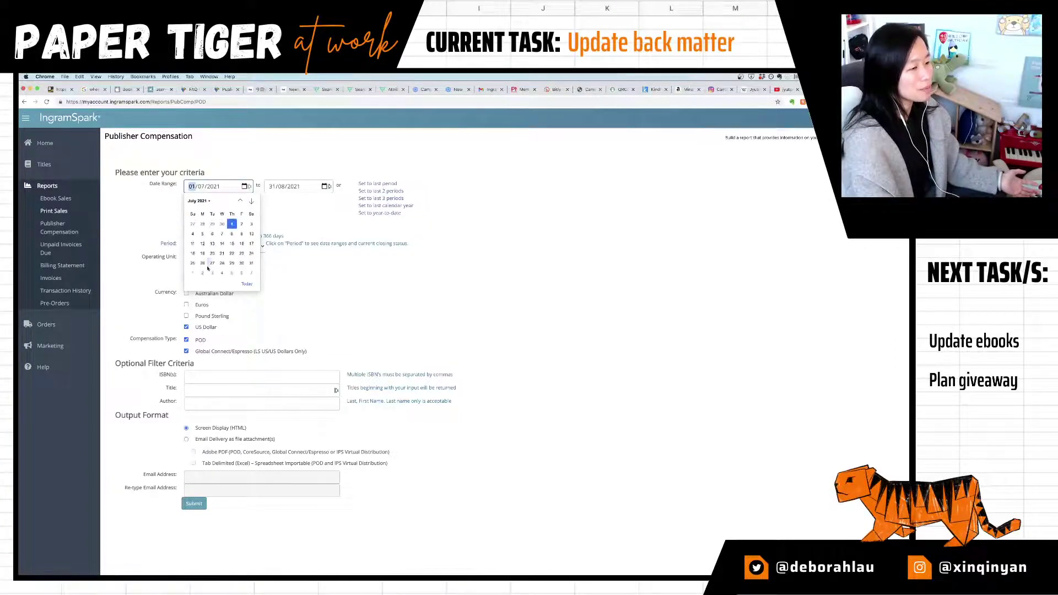
pyautogui.click(212, 262)
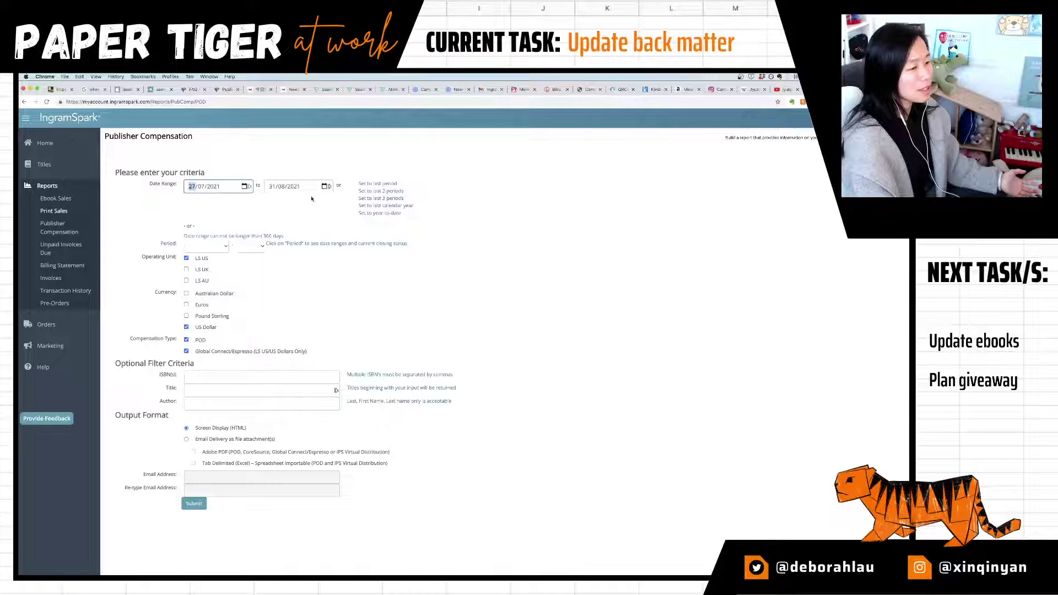
# Step: Check the Bitly click dates, end the print sales range on 17/08/2021, exclude Global Connect/Espresso and generate the US report
pyautogui.click(556, 91)
pyautogui.moveTo(583, 349)
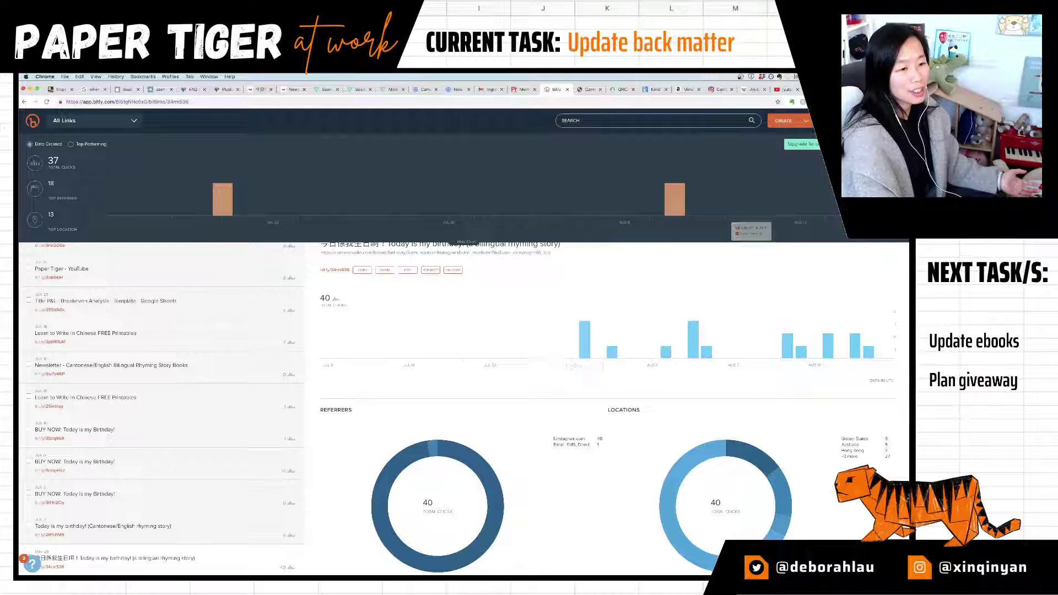
pyautogui.click(489, 89)
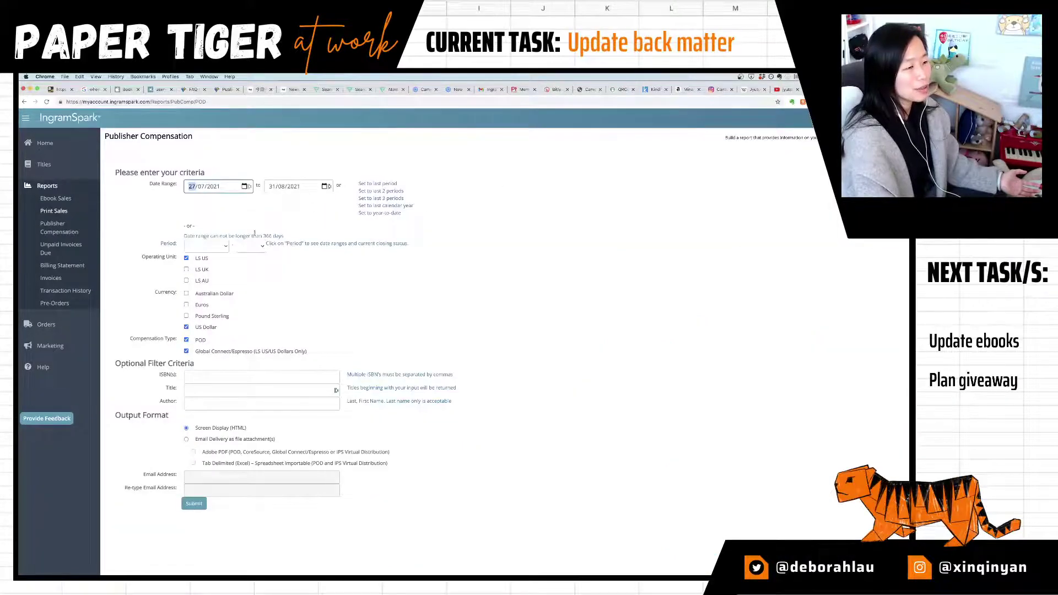
pyautogui.click(325, 186)
pyautogui.click(293, 244)
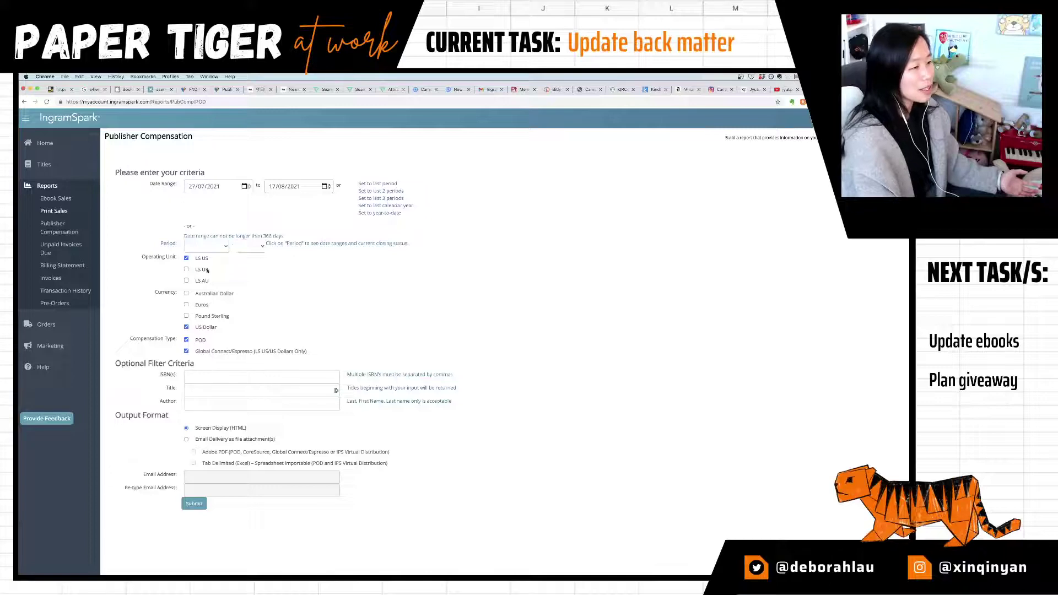
pyautogui.click(187, 352)
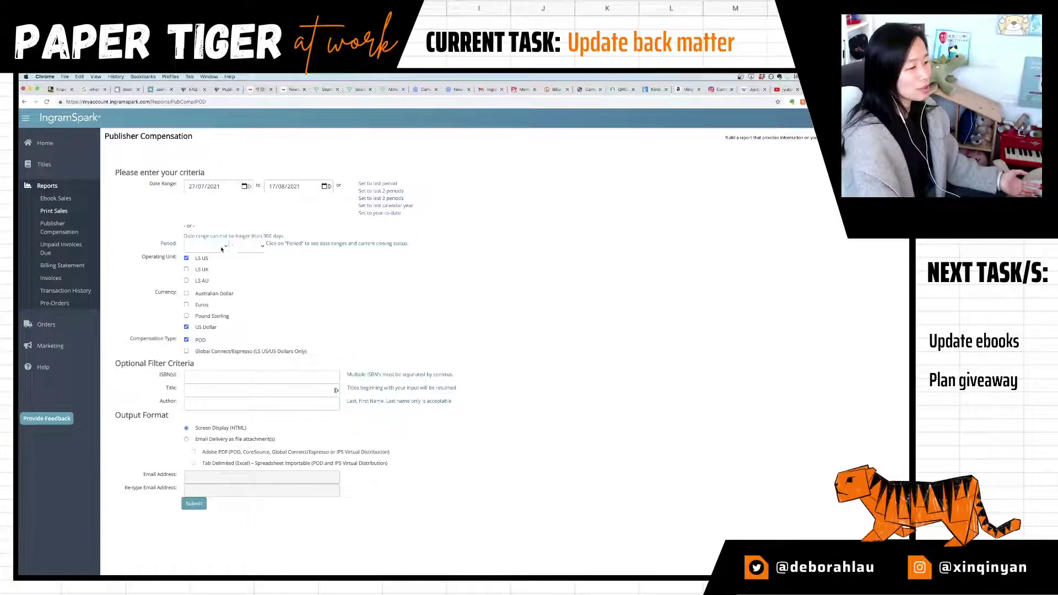
pyautogui.click(199, 504)
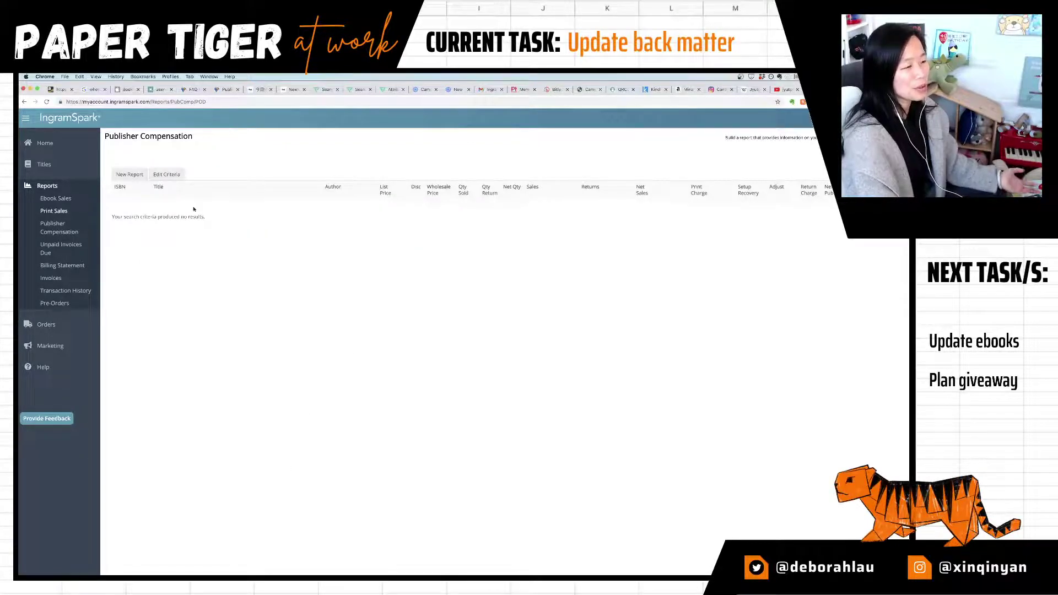
# Step: Rerun the print sales report for the LS UK operating unit in Pound Sterling
pyautogui.click(172, 175)
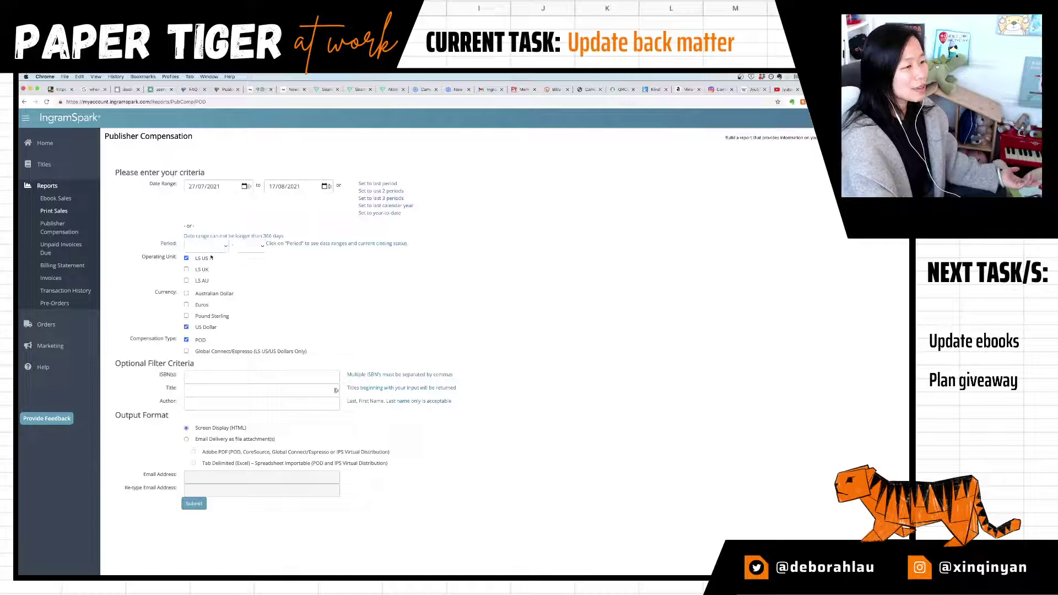
pyautogui.click(187, 271)
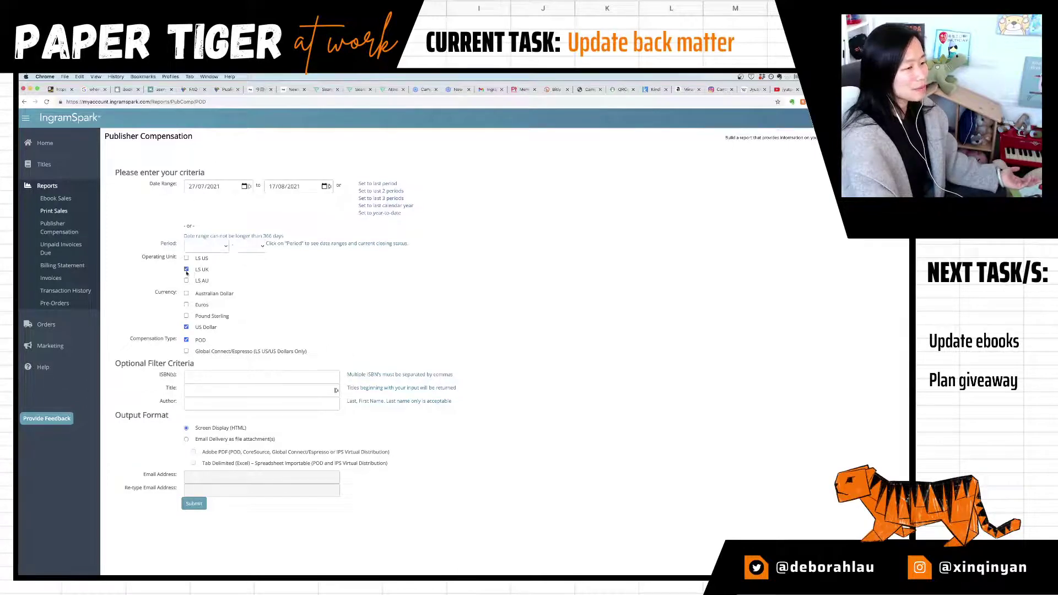
pyautogui.click(187, 328)
pyautogui.click(186, 317)
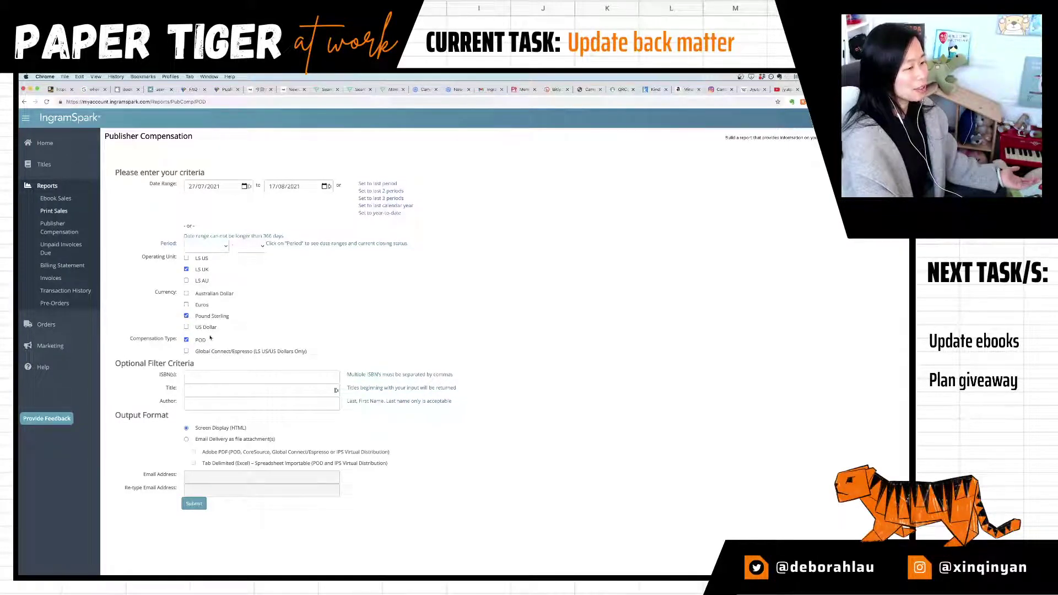
pyautogui.click(196, 504)
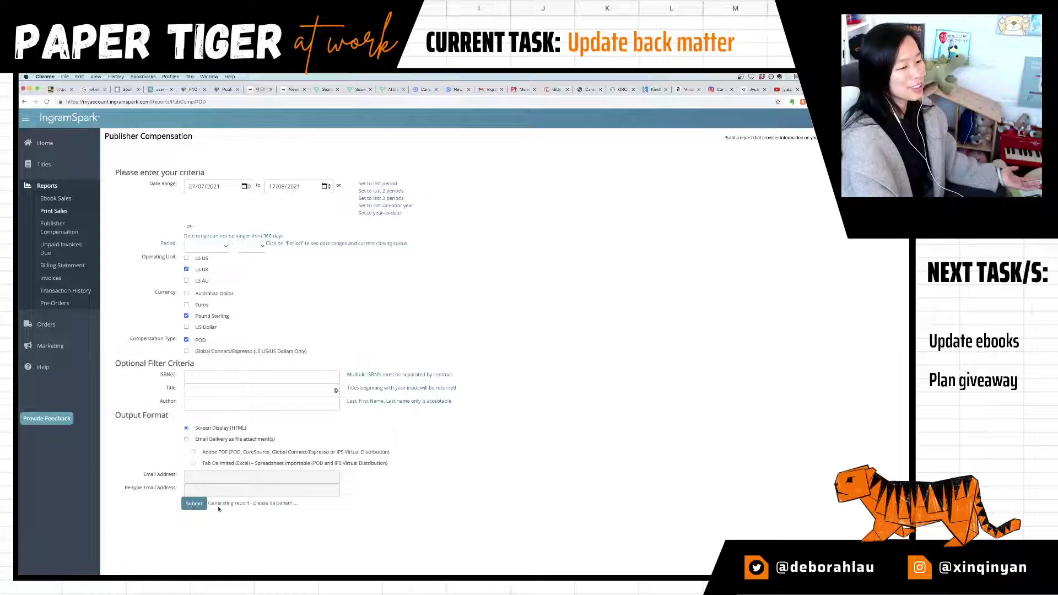
# Step: Rerun the print sales report for the LS AU operating unit in Australian Dollar, and return to its criteria
pyautogui.click(166, 174)
pyautogui.click(186, 270)
pyautogui.click(186, 280)
pyautogui.click(186, 316)
pyautogui.click(186, 294)
pyautogui.click(195, 506)
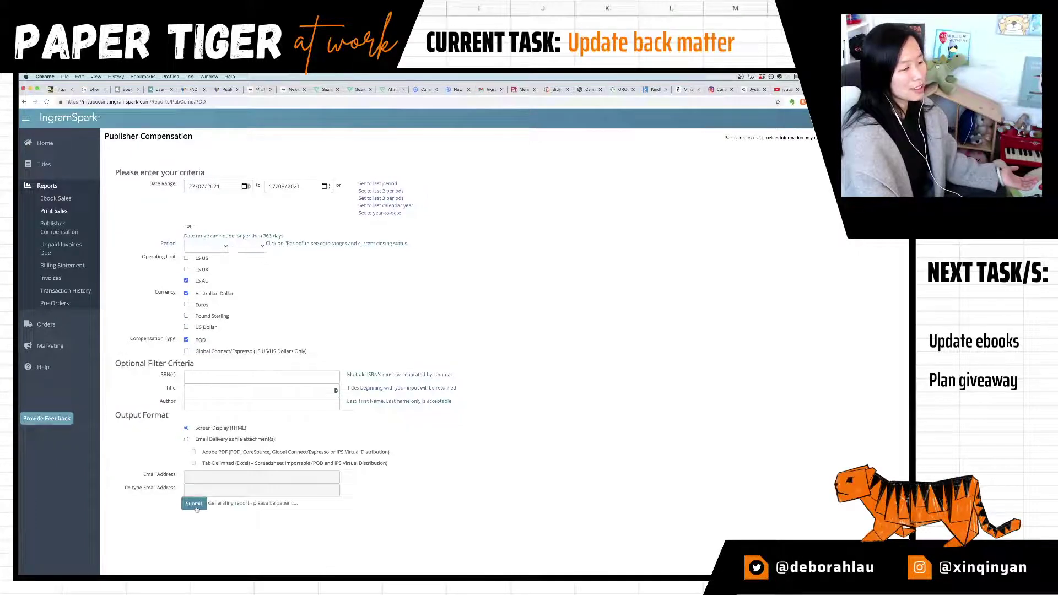
pyautogui.click(176, 174)
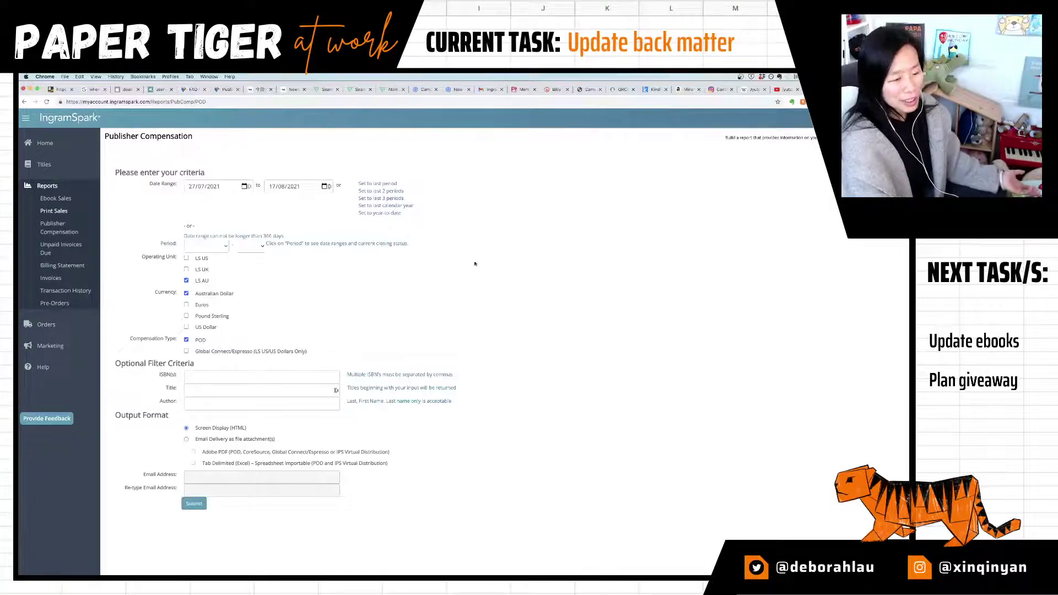
# Step: Recheck the Bitly link's click statistics, and review the units sold reports on the IngramSpark home page
pyautogui.click(555, 89)
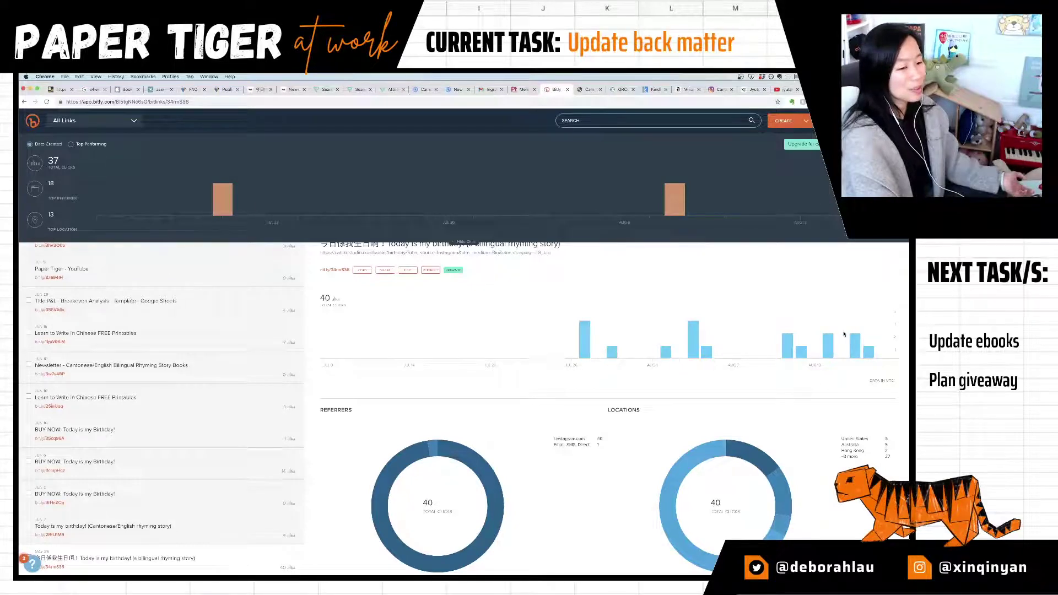
pyautogui.click(488, 89)
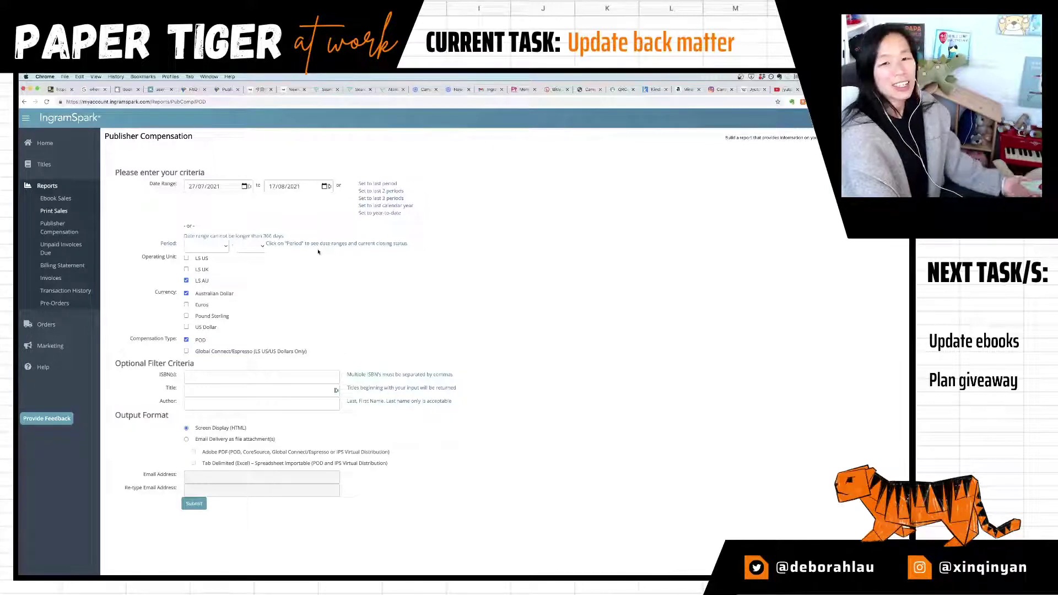
pyautogui.click(46, 143)
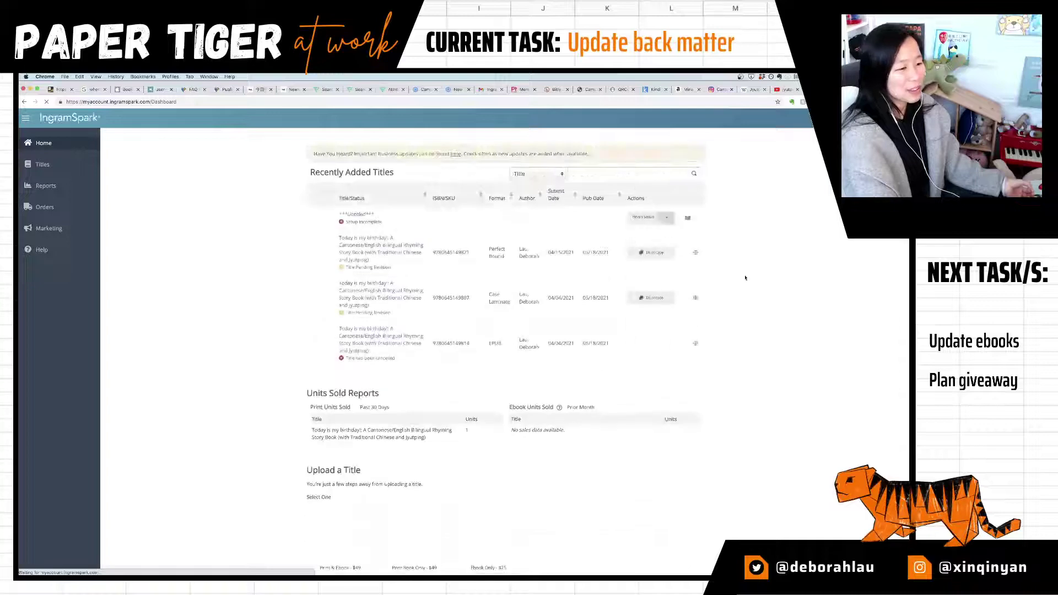
pyautogui.scroll(-2, 513, 313)
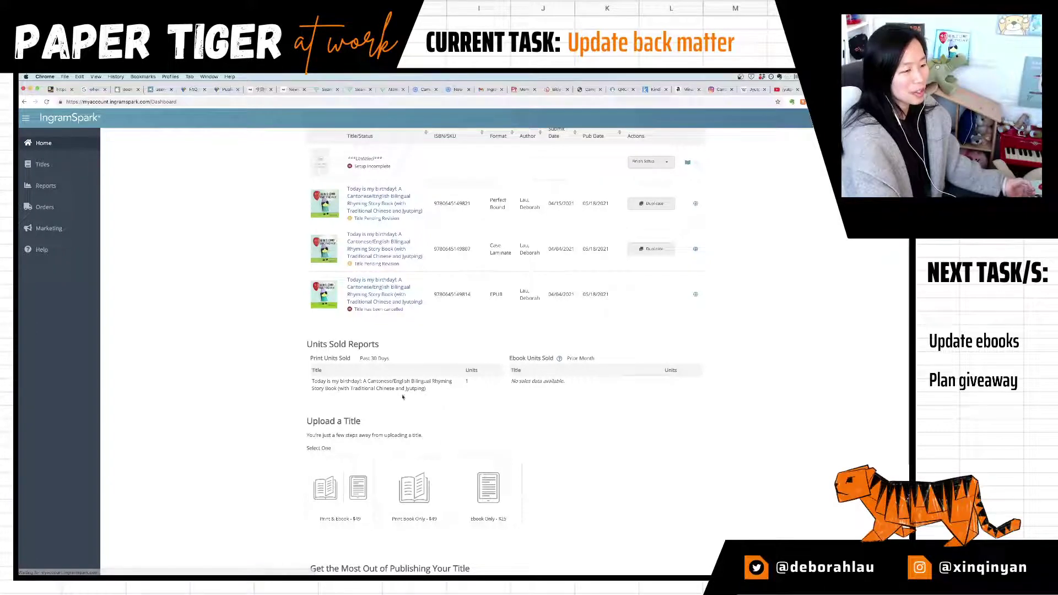
pyautogui.scroll(-3, 405, 394)
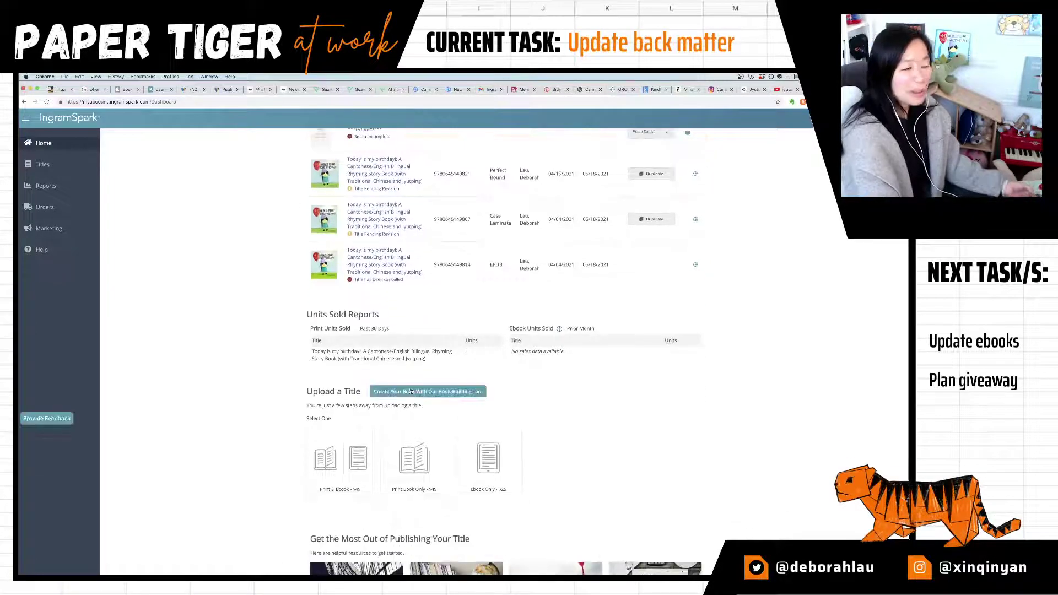
pyautogui.scroll(3, 410, 391)
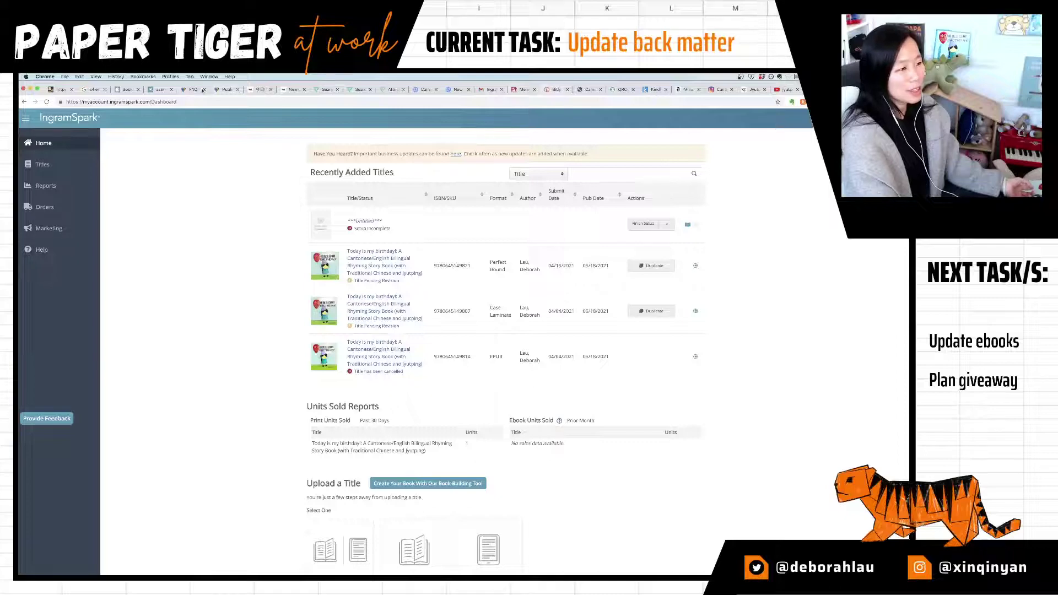
# Step: Compare the KDP units ordered chart with IngramSpark's print units sold, and inspect the paperback bar for Aug 10, 2021
pyautogui.click(59, 89)
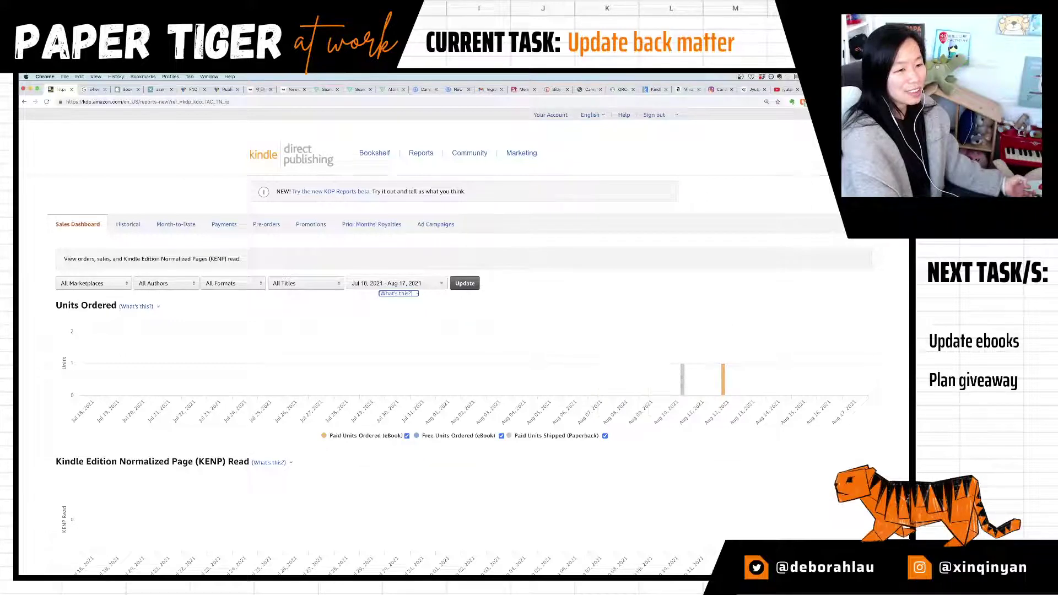
pyautogui.hotkey('ctrl', 'Tab')
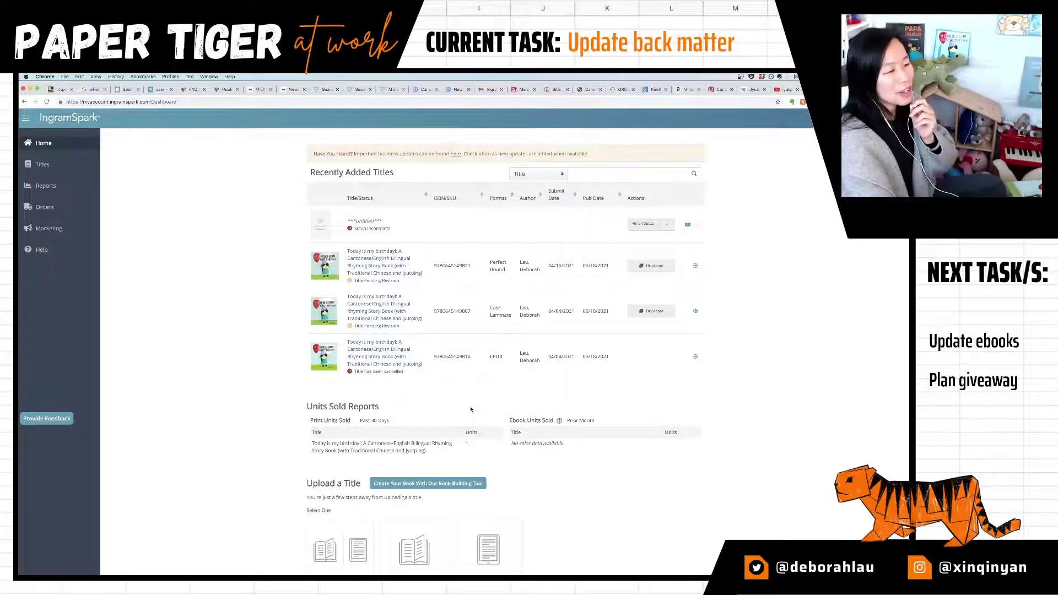
pyautogui.click(25, 101)
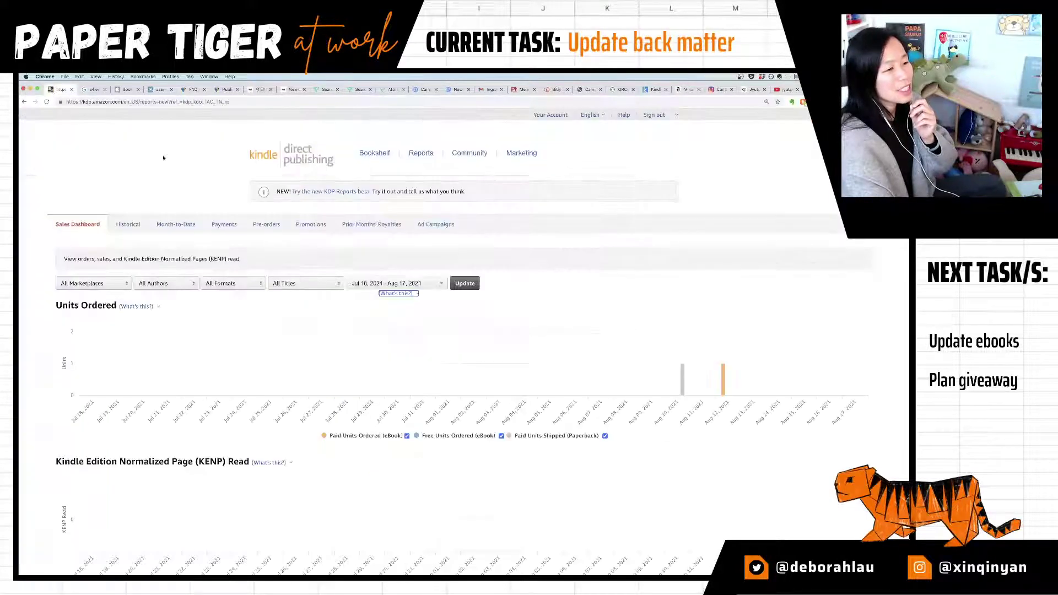
pyautogui.moveTo(686, 368)
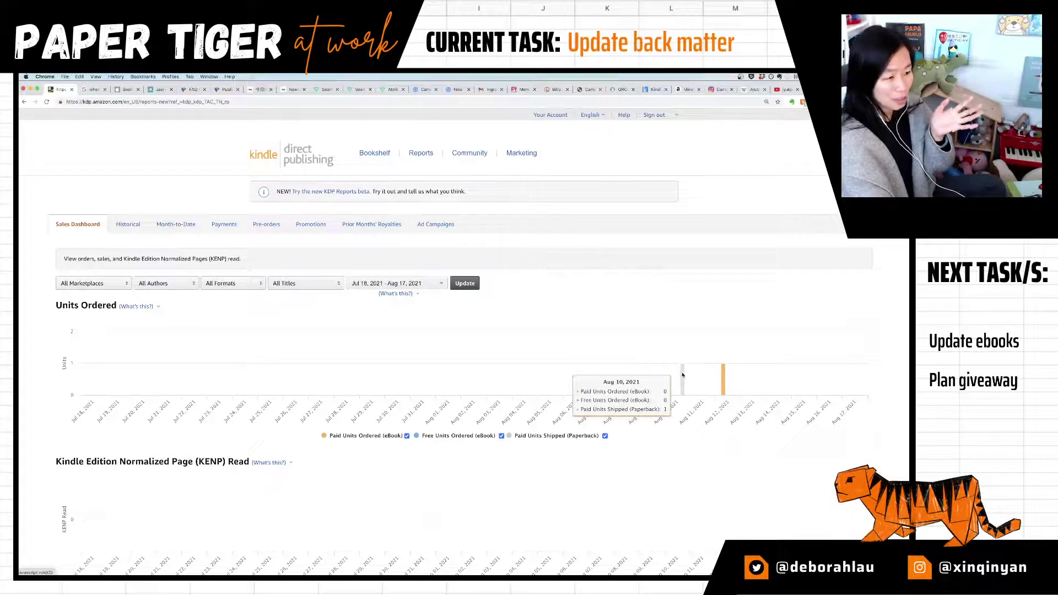
# Step: Filter the KDP sales dashboard by the Amazon.com marketplace and by Amazon.com.au to see where the units were ordered
pyautogui.click(94, 284)
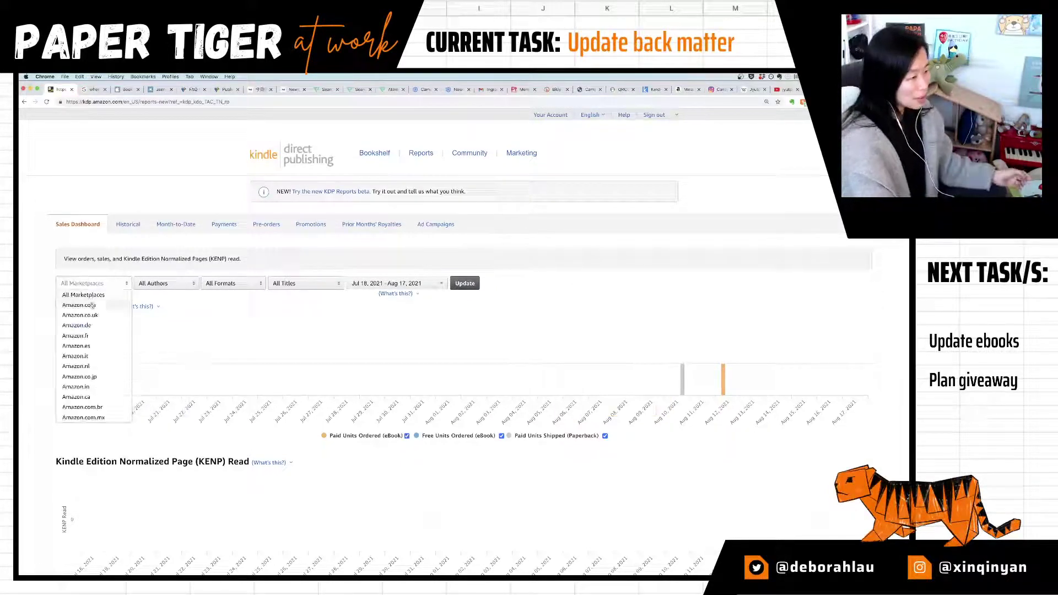
pyautogui.click(89, 305)
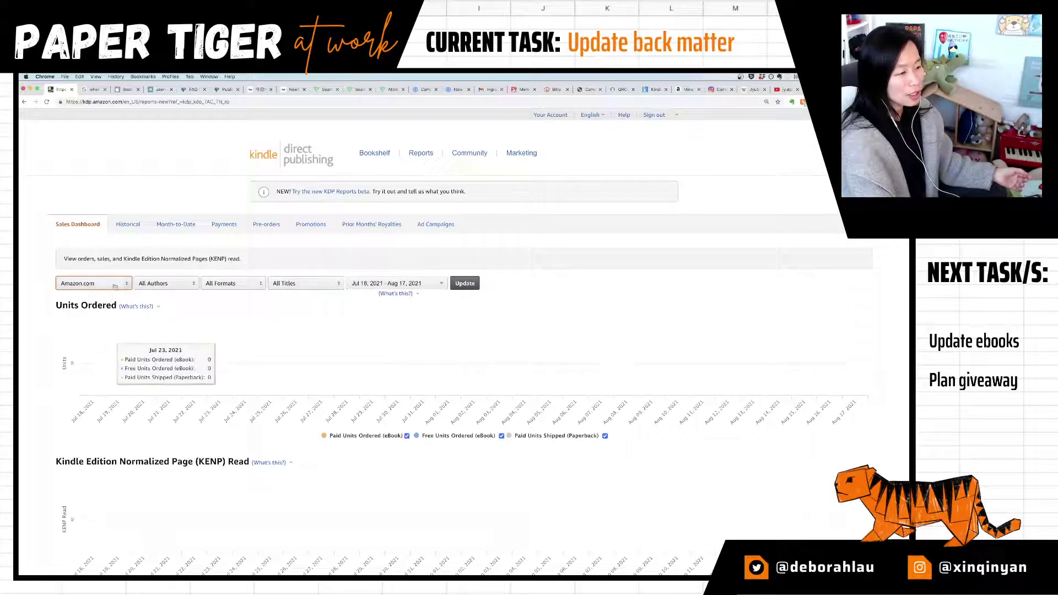
pyautogui.click(110, 284)
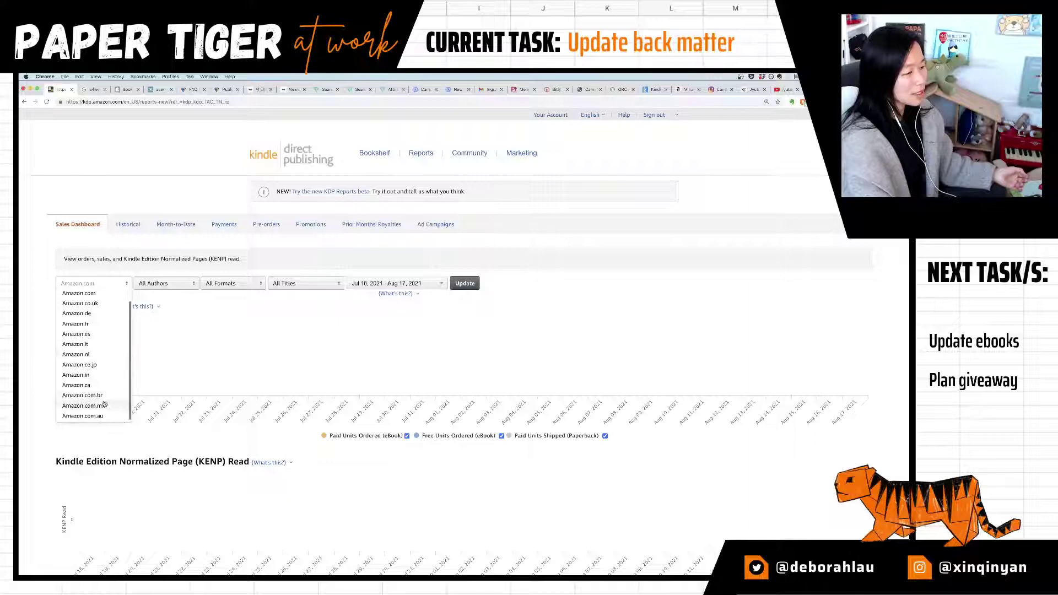
pyautogui.scroll(-2, 108, 400)
pyautogui.click(85, 360)
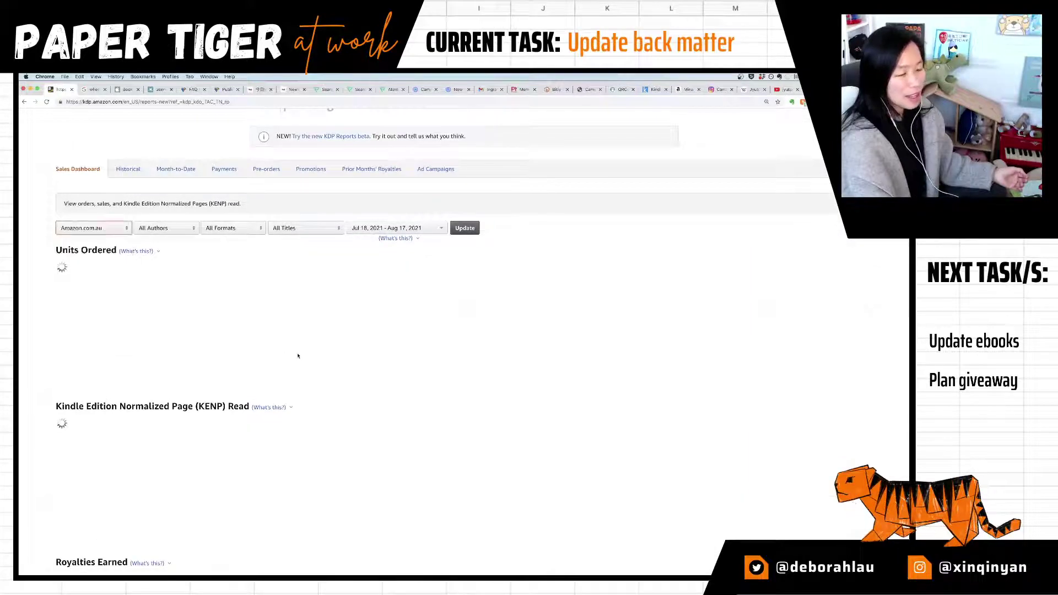
# Step: Inspect the Aug 11, 2021 bar in the Amazon.com.au units ordered chart and compare it with IngramSpark's print units sold
pyautogui.moveTo(683, 320)
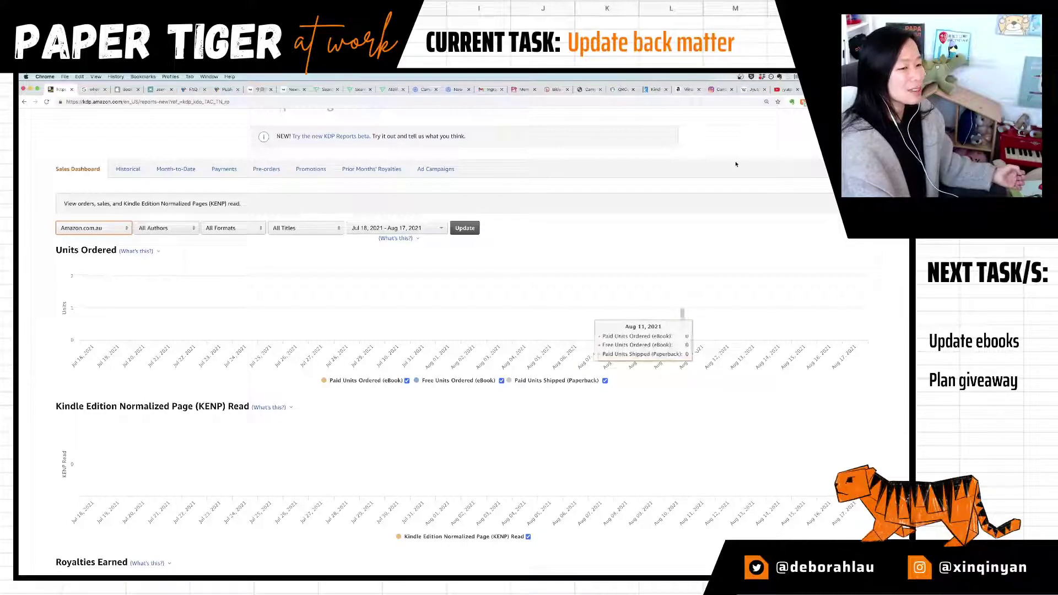
pyautogui.click(822, 90)
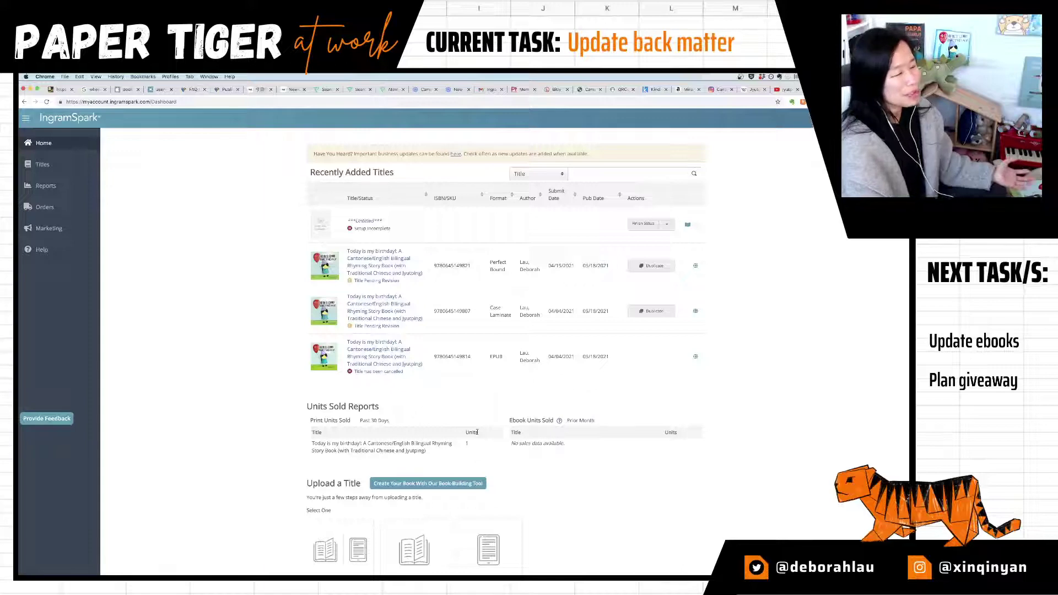
pyautogui.click(61, 89)
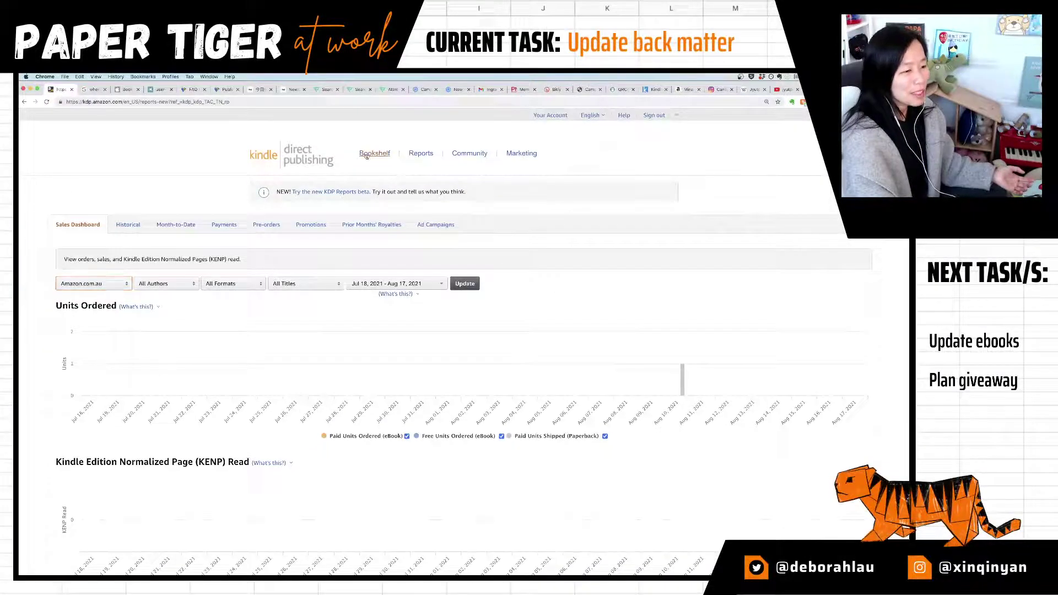
# Step: Open the paperback's content setup from the KDP bookshelf and launch the previewer for the updated manuscript and cover
pyautogui.click(367, 156)
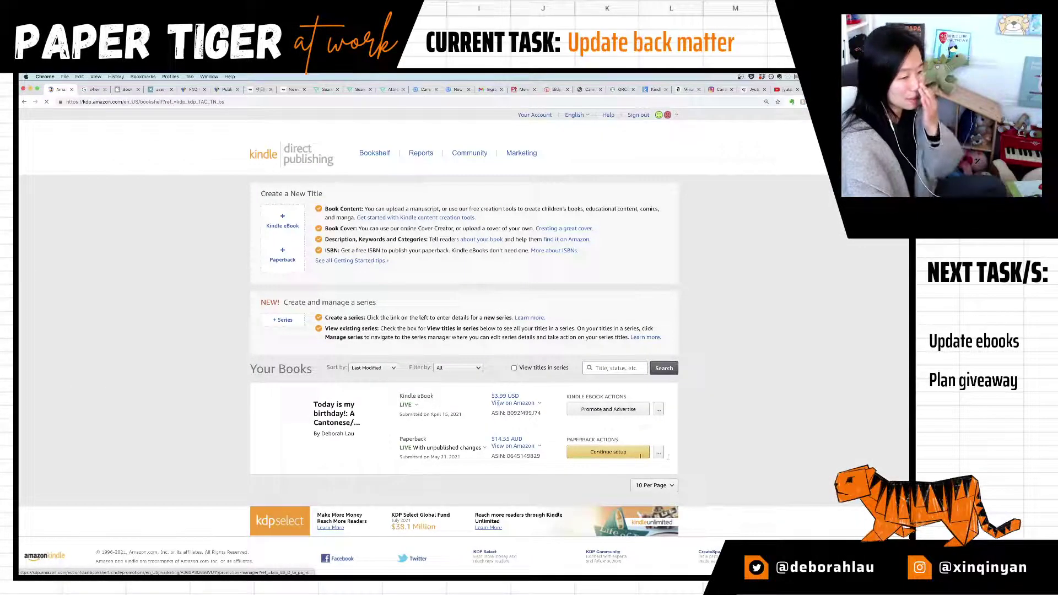
pyautogui.click(659, 452)
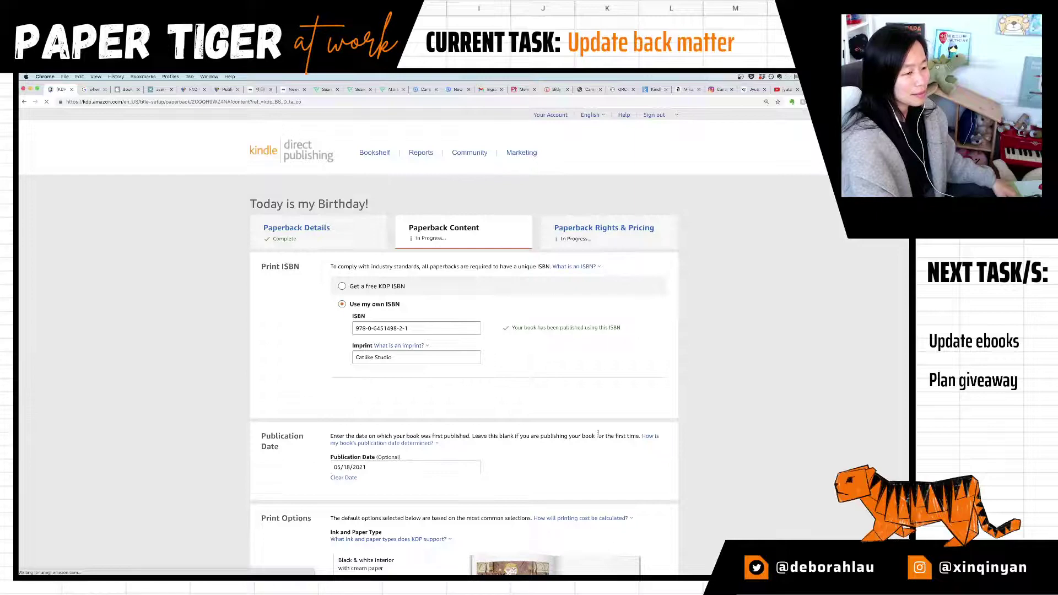
pyautogui.scroll(-8, 760, 433)
pyautogui.scroll(-10, 760, 433)
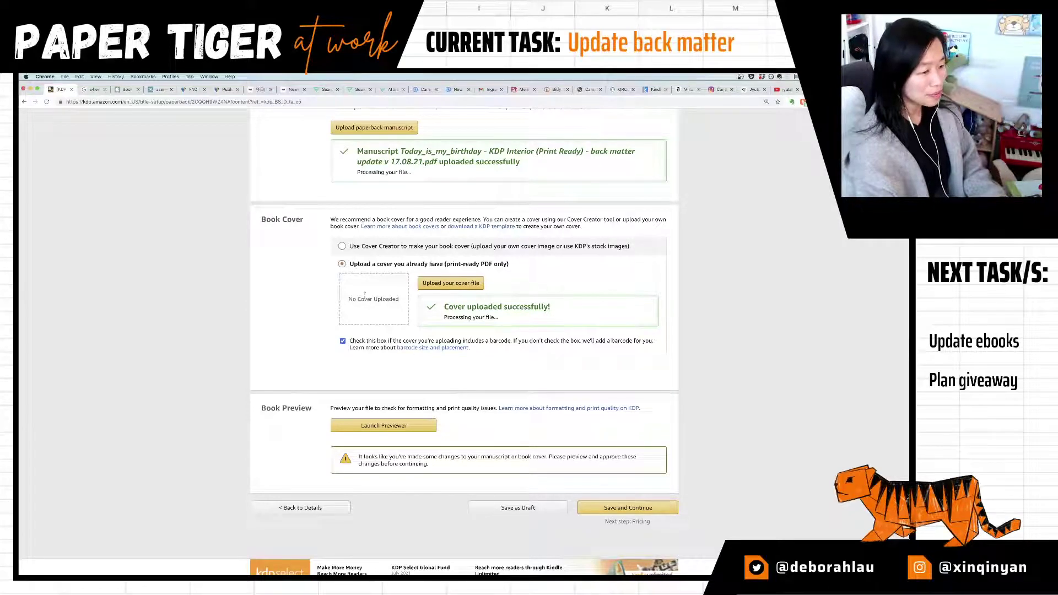
pyautogui.click(391, 429)
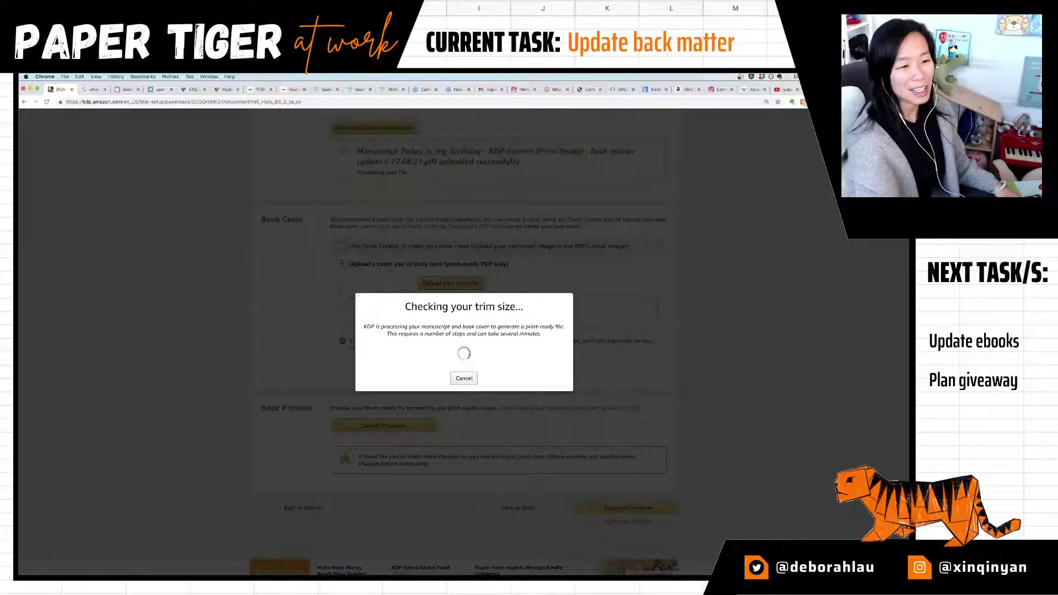
pyautogui.press('Escape')
pyautogui.click(806, 76)
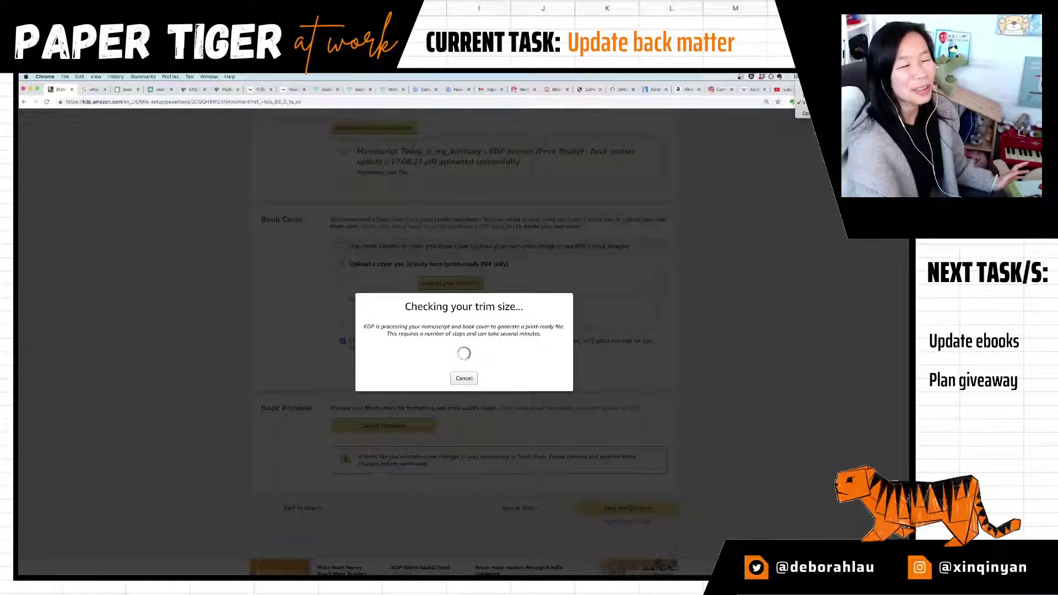
pyautogui.press('Escape')
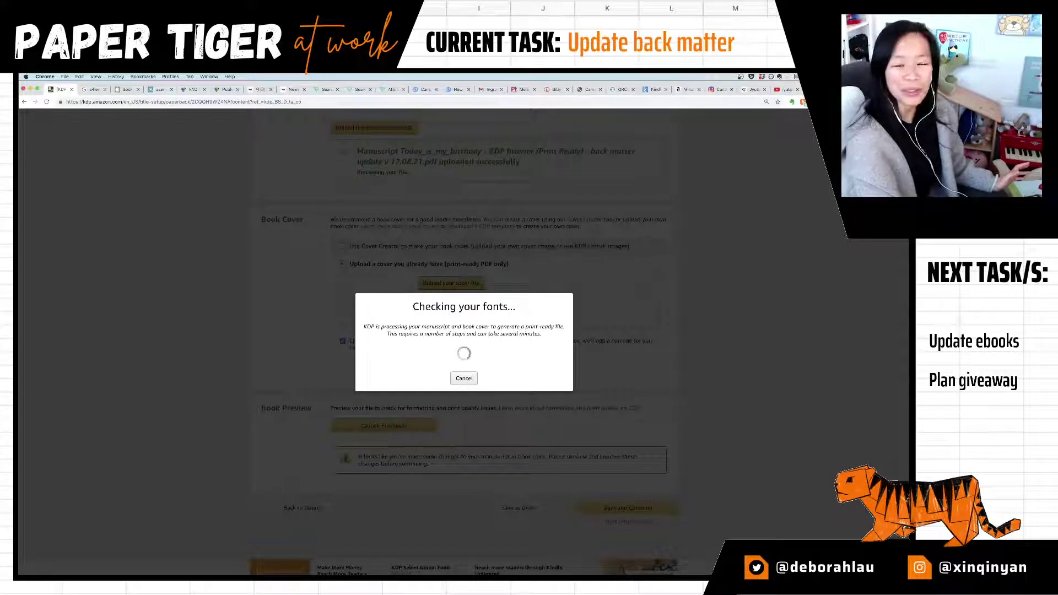